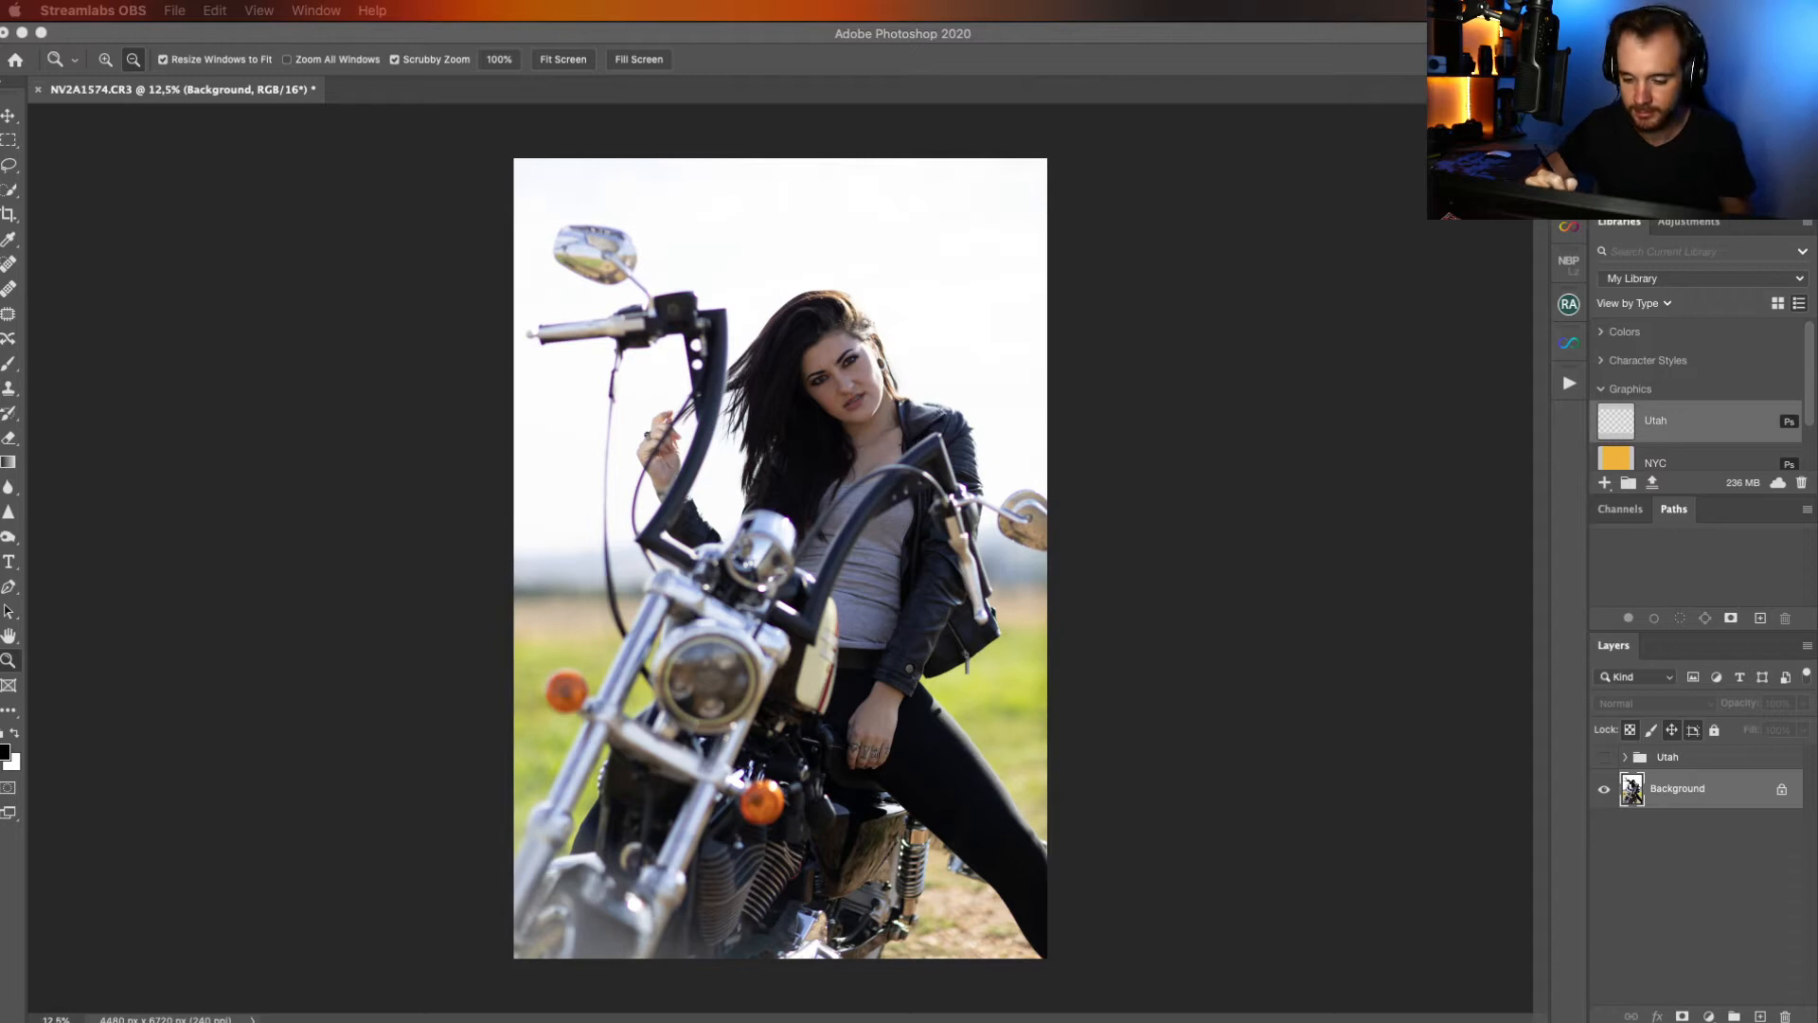
Duplicate the Background layer of the motorcycle portrait.
{"action": "left_click", "coordinate": [1115, 445]}
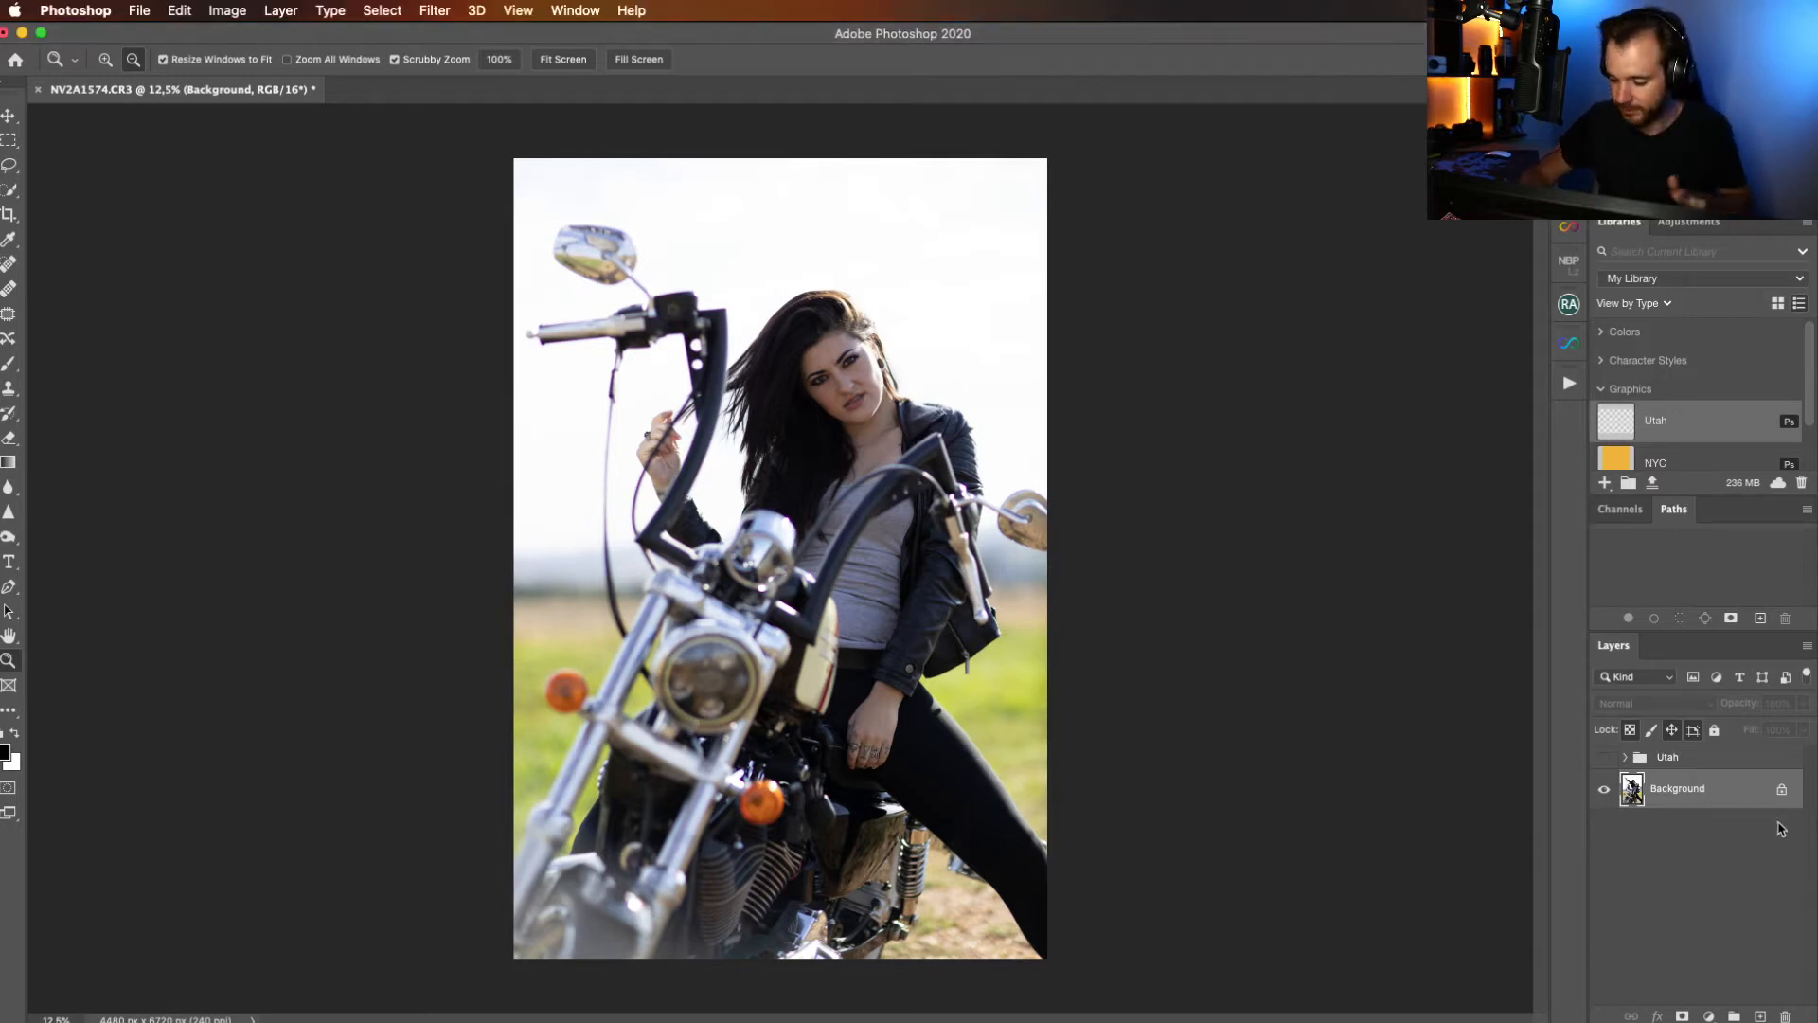
{"action": "key", "text": "super+j"}
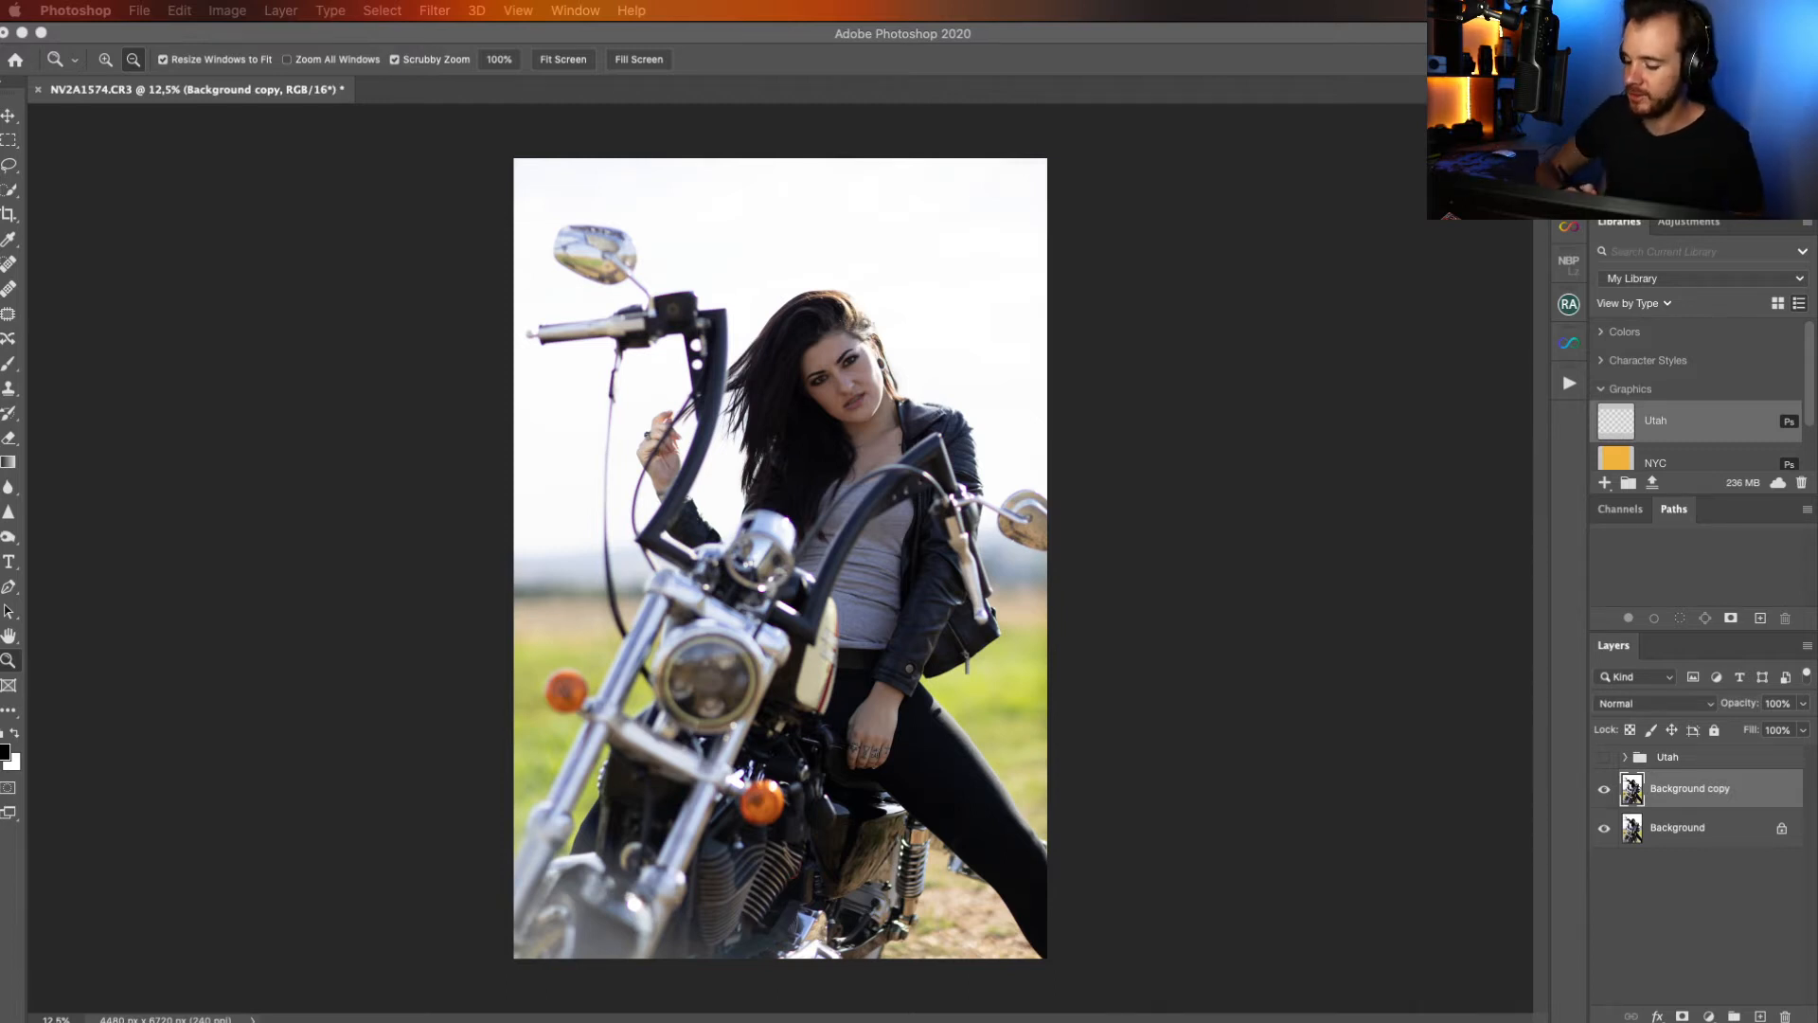
{"action": "left_click", "coordinate": [1124, 534]}
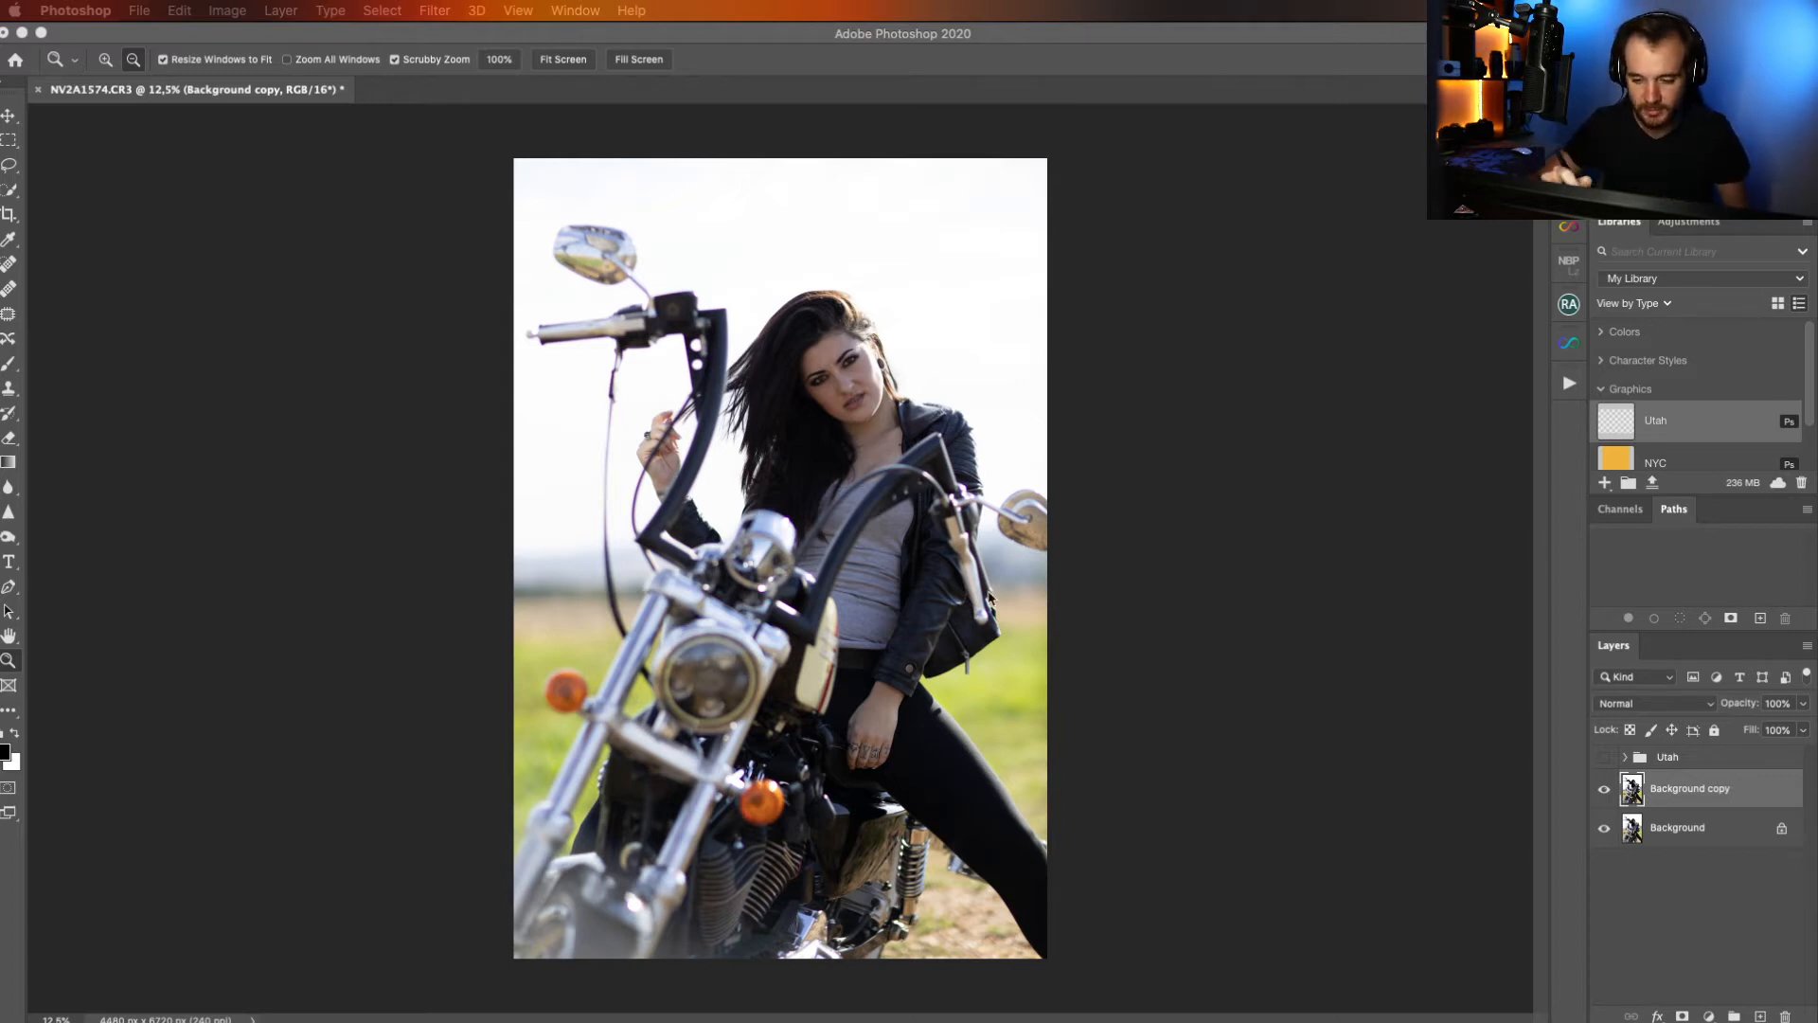
Examine the handlebar, brake lever and mirror edges up close for purple color fringing.
{"action": "left_click", "coordinate": [987, 573]}
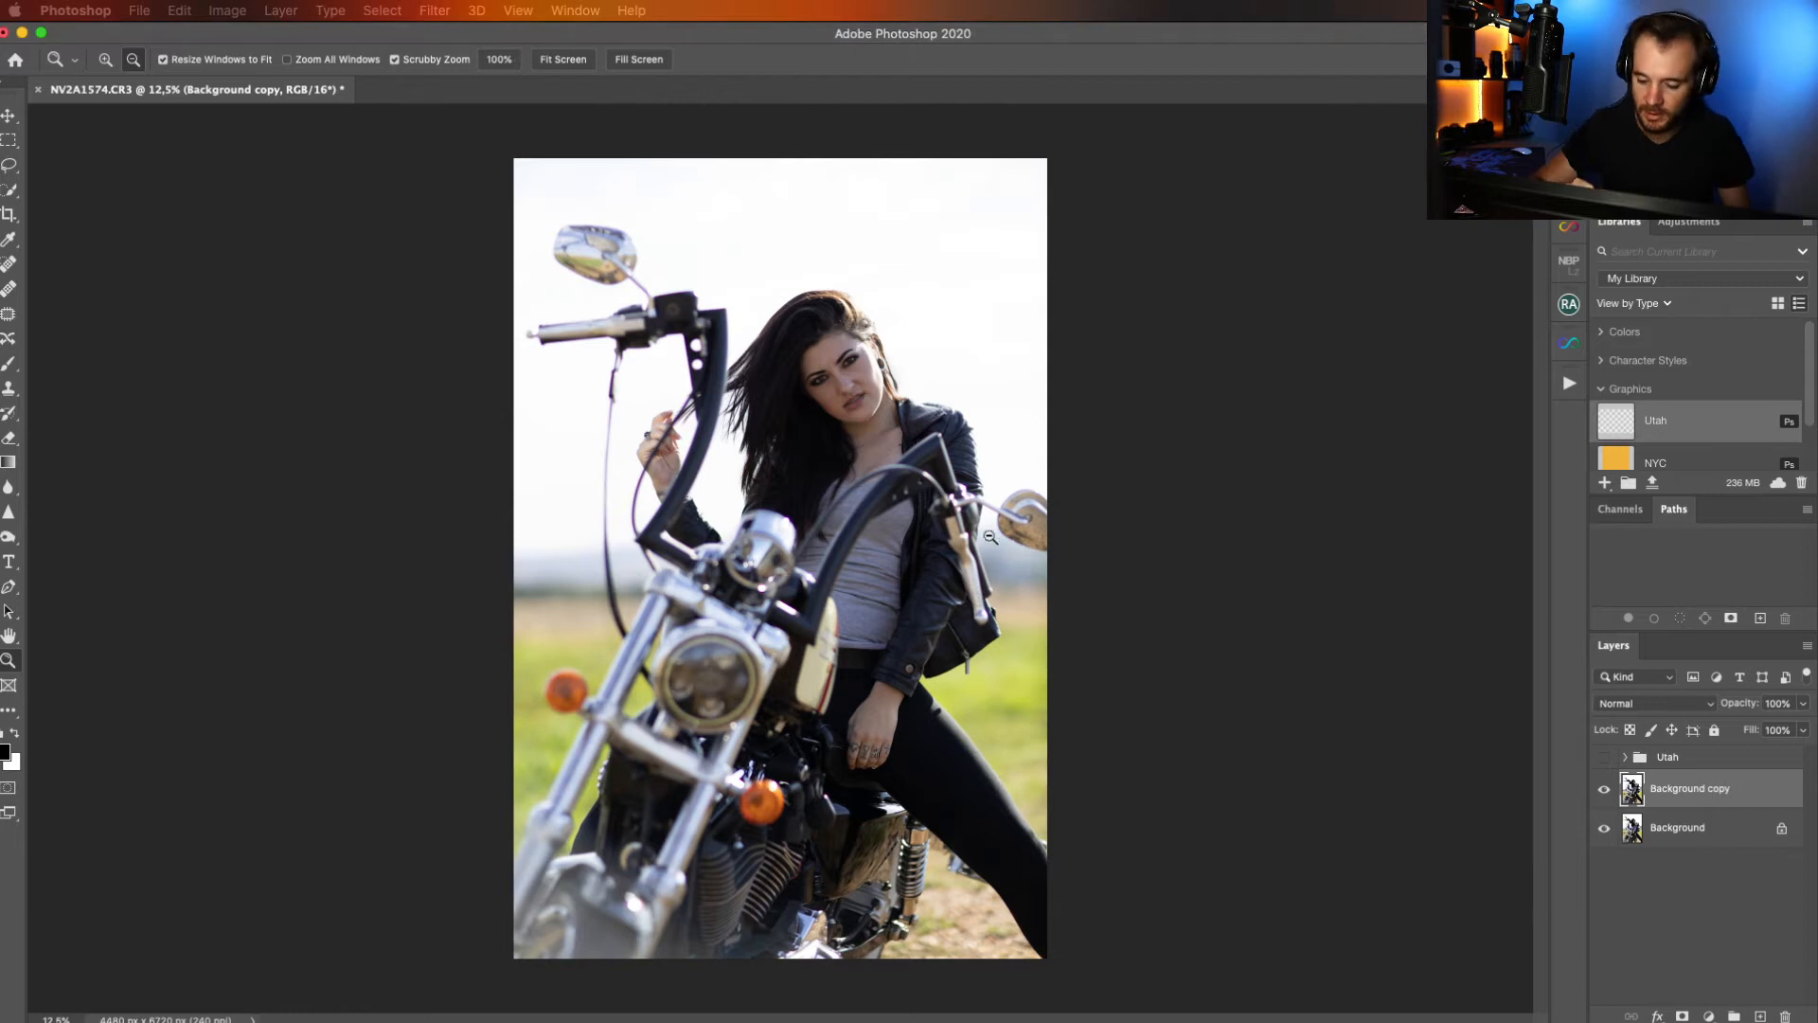
{"action": "left_click_drag", "start_coordinate": [987, 495], "coordinate": [1120, 401]}
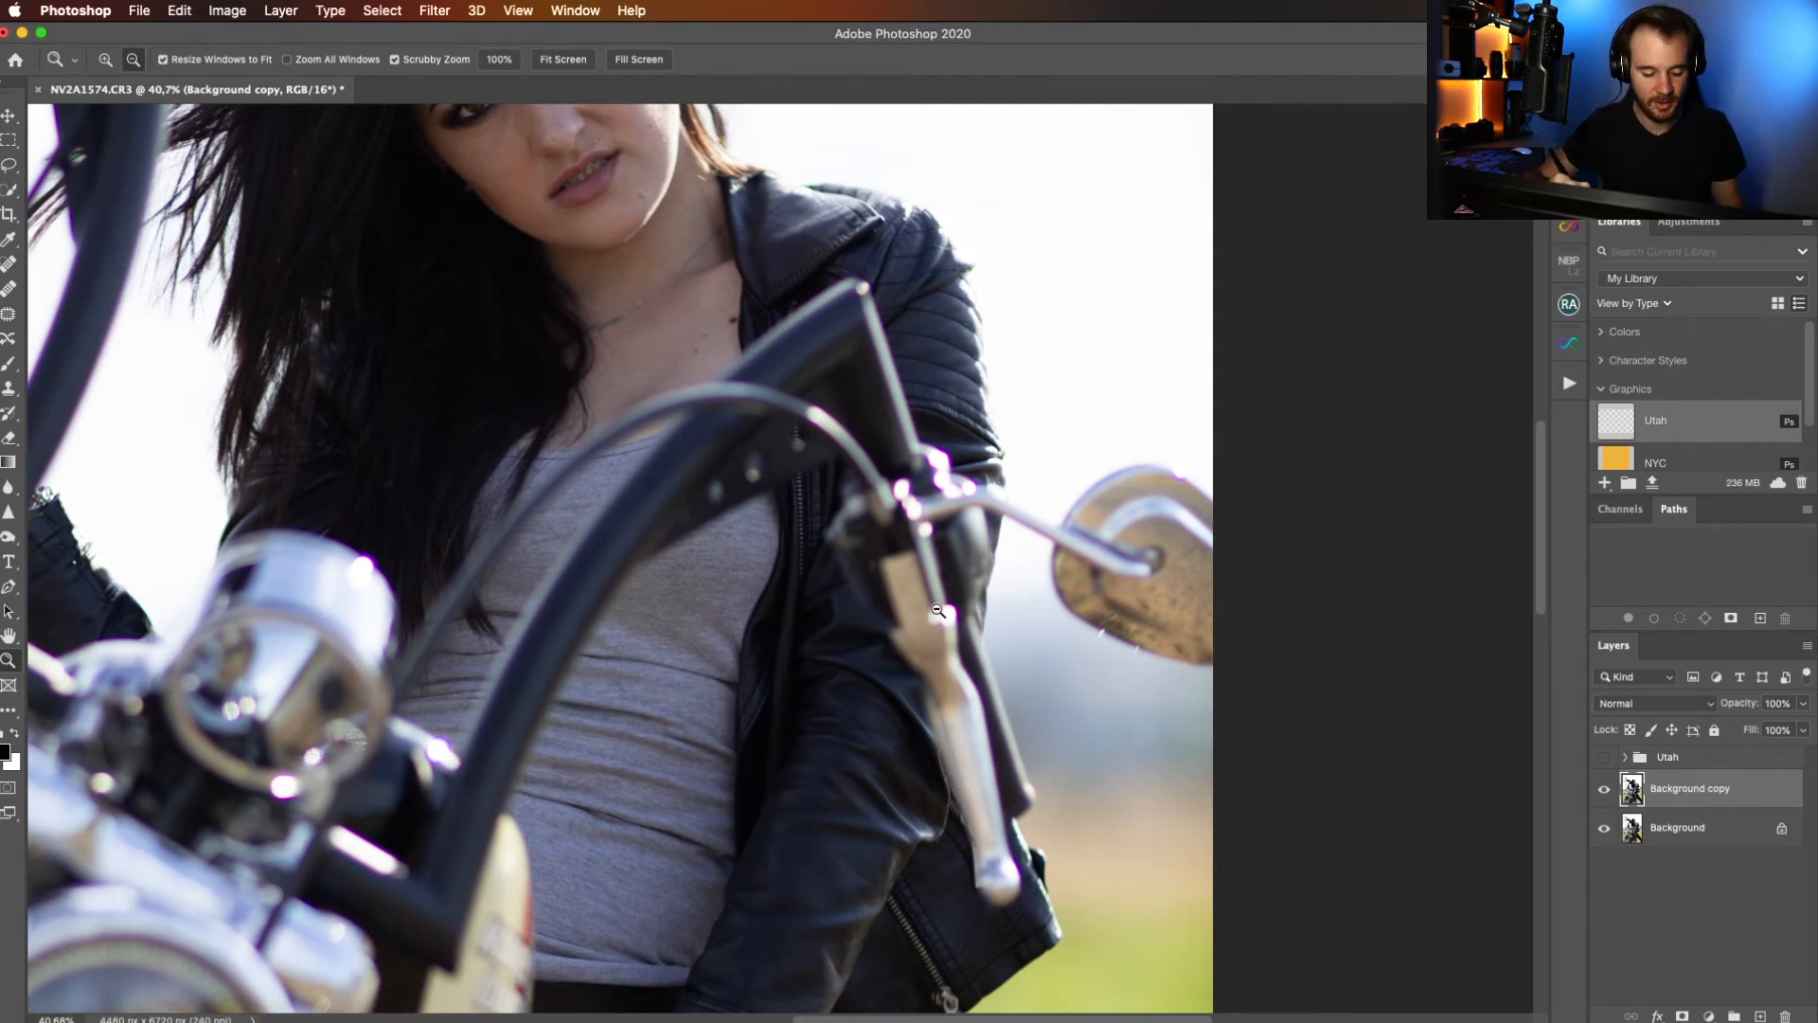
{"action": "left_click_drag", "start_coordinate": [1053, 563], "coordinate": [1012, 510]}
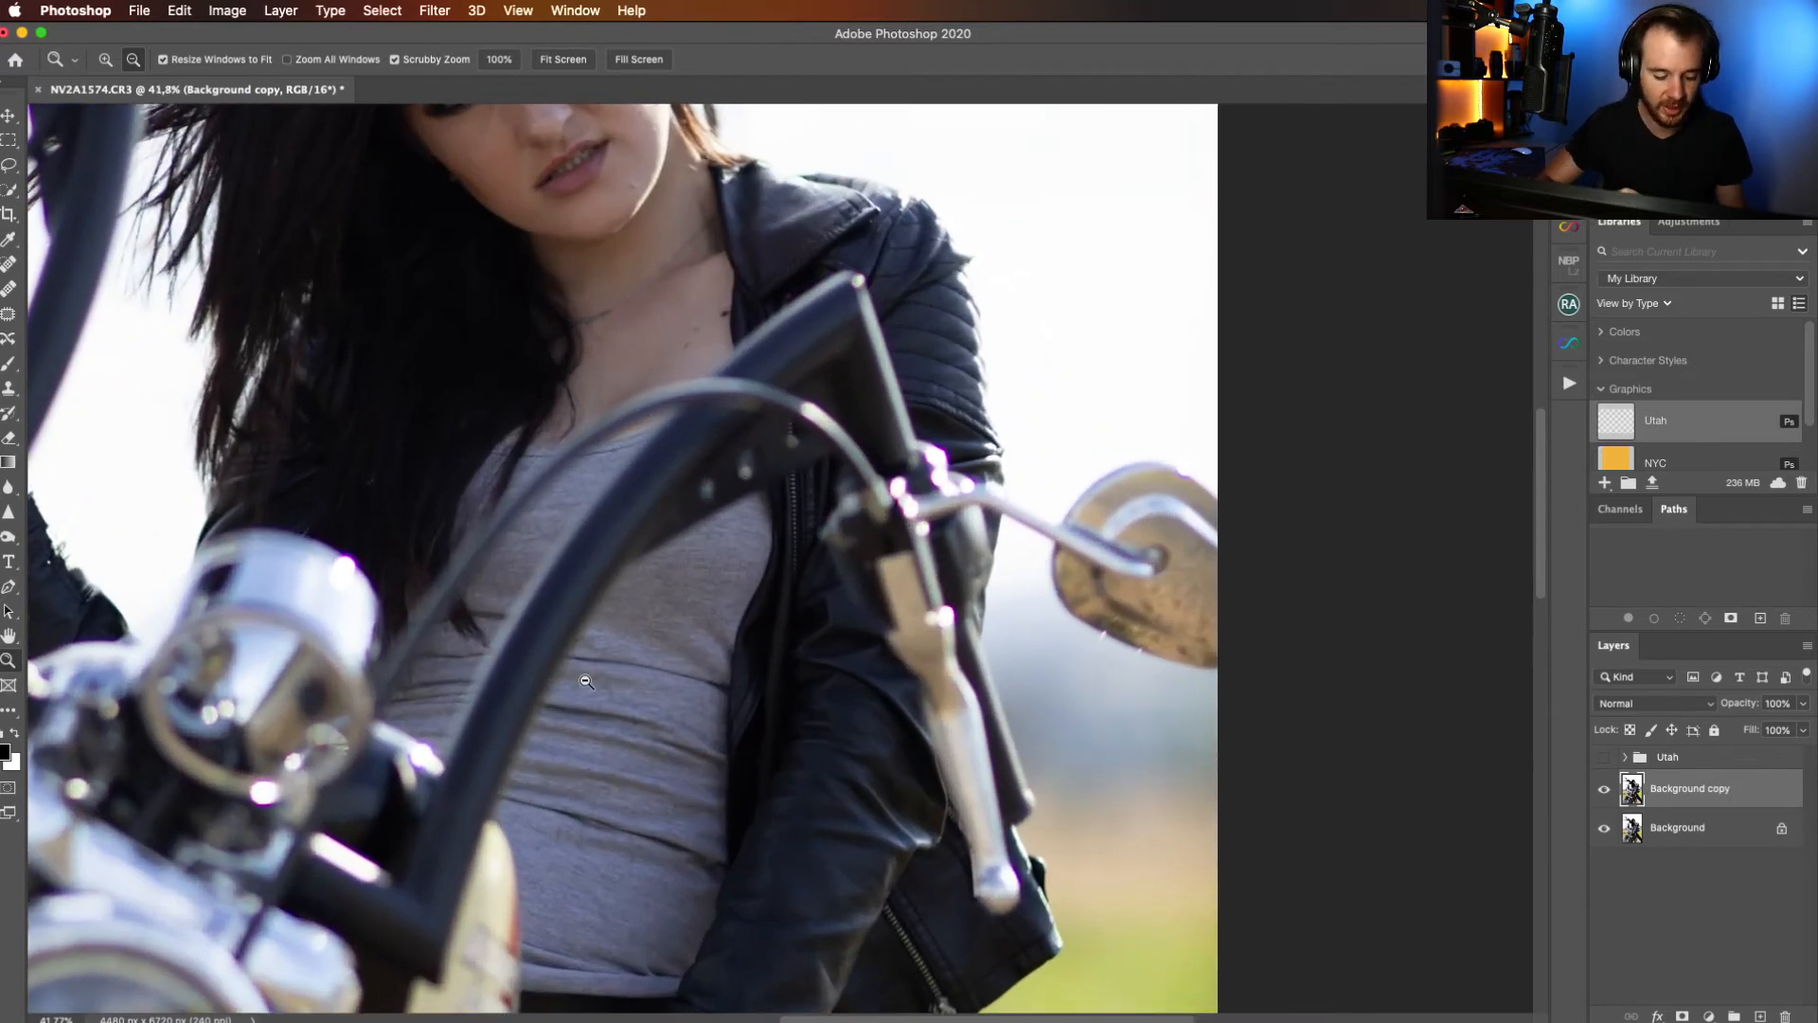
{"action": "mouse_move", "coordinate": [976, 627]}
{"action": "left_mouse_down"}
{"action": "mouse_move", "coordinate": [904, 635]}
{"action": "mouse_move", "coordinate": [976, 644]}
{"action": "left_mouse_up"}
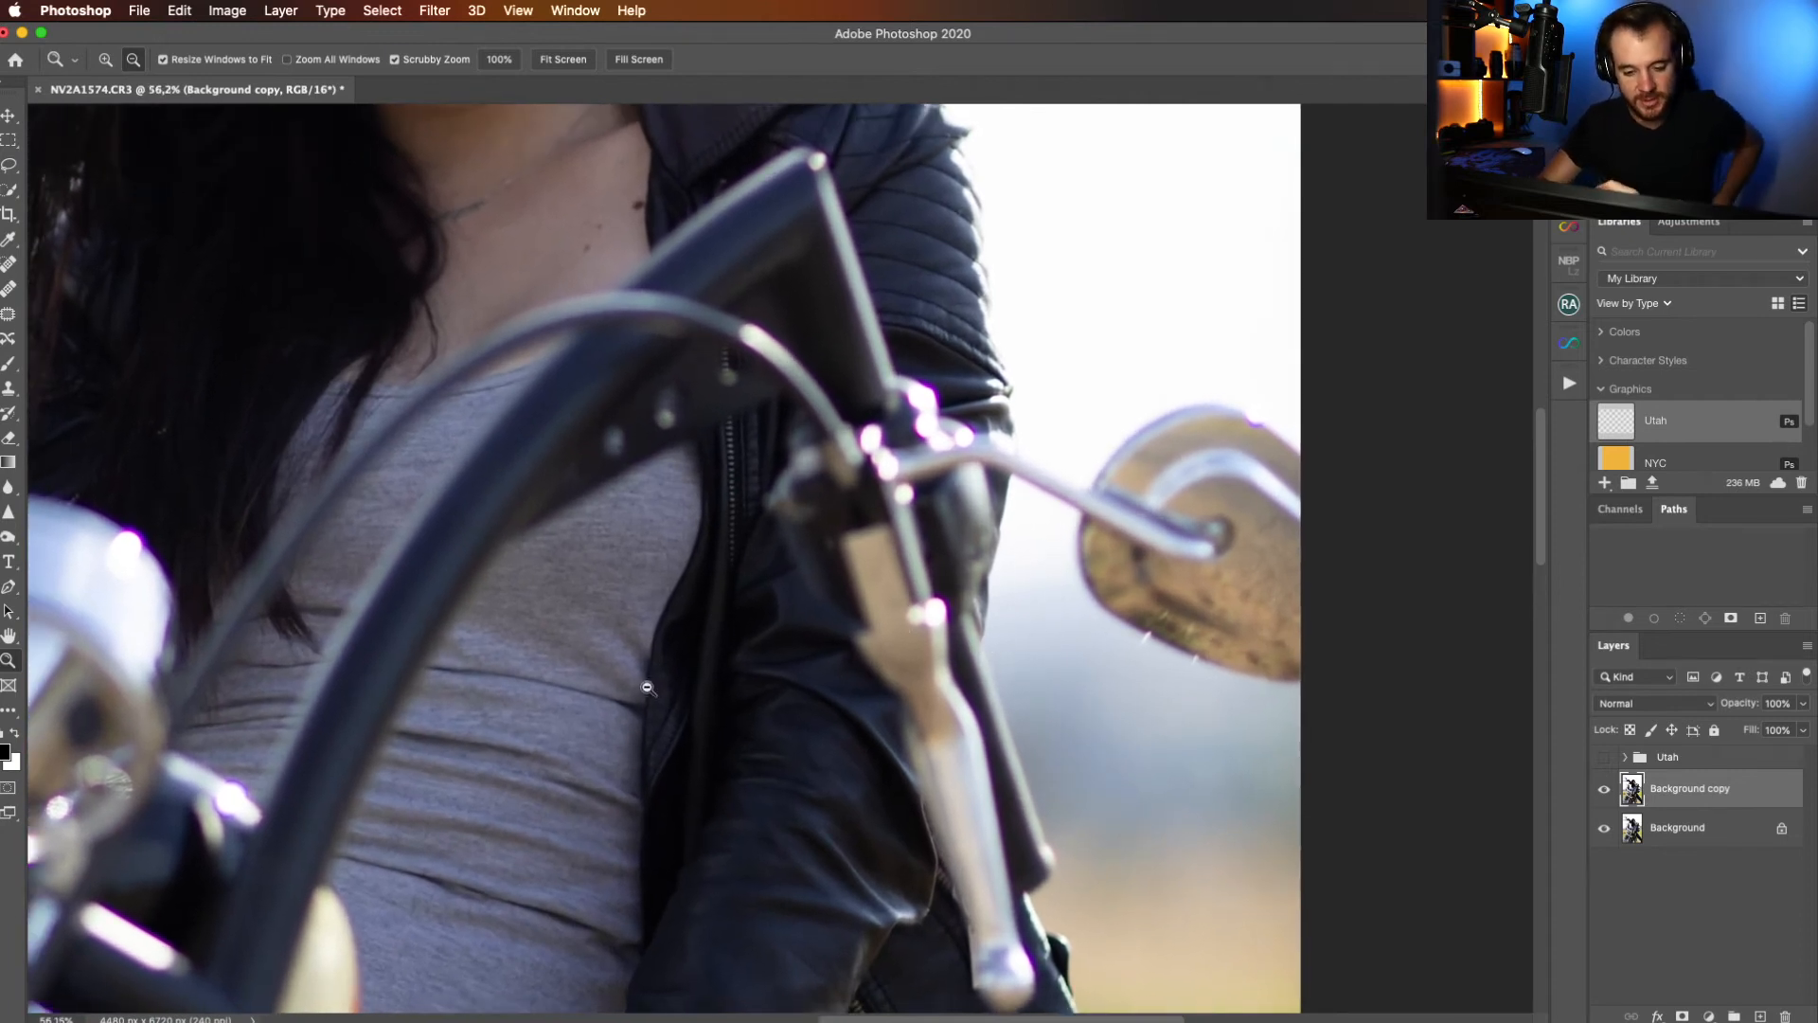
{"action": "left_click_drag", "start_coordinate": [742, 450], "coordinate": [843, 677]}
{"action": "left_click", "coordinate": [564, 61]}
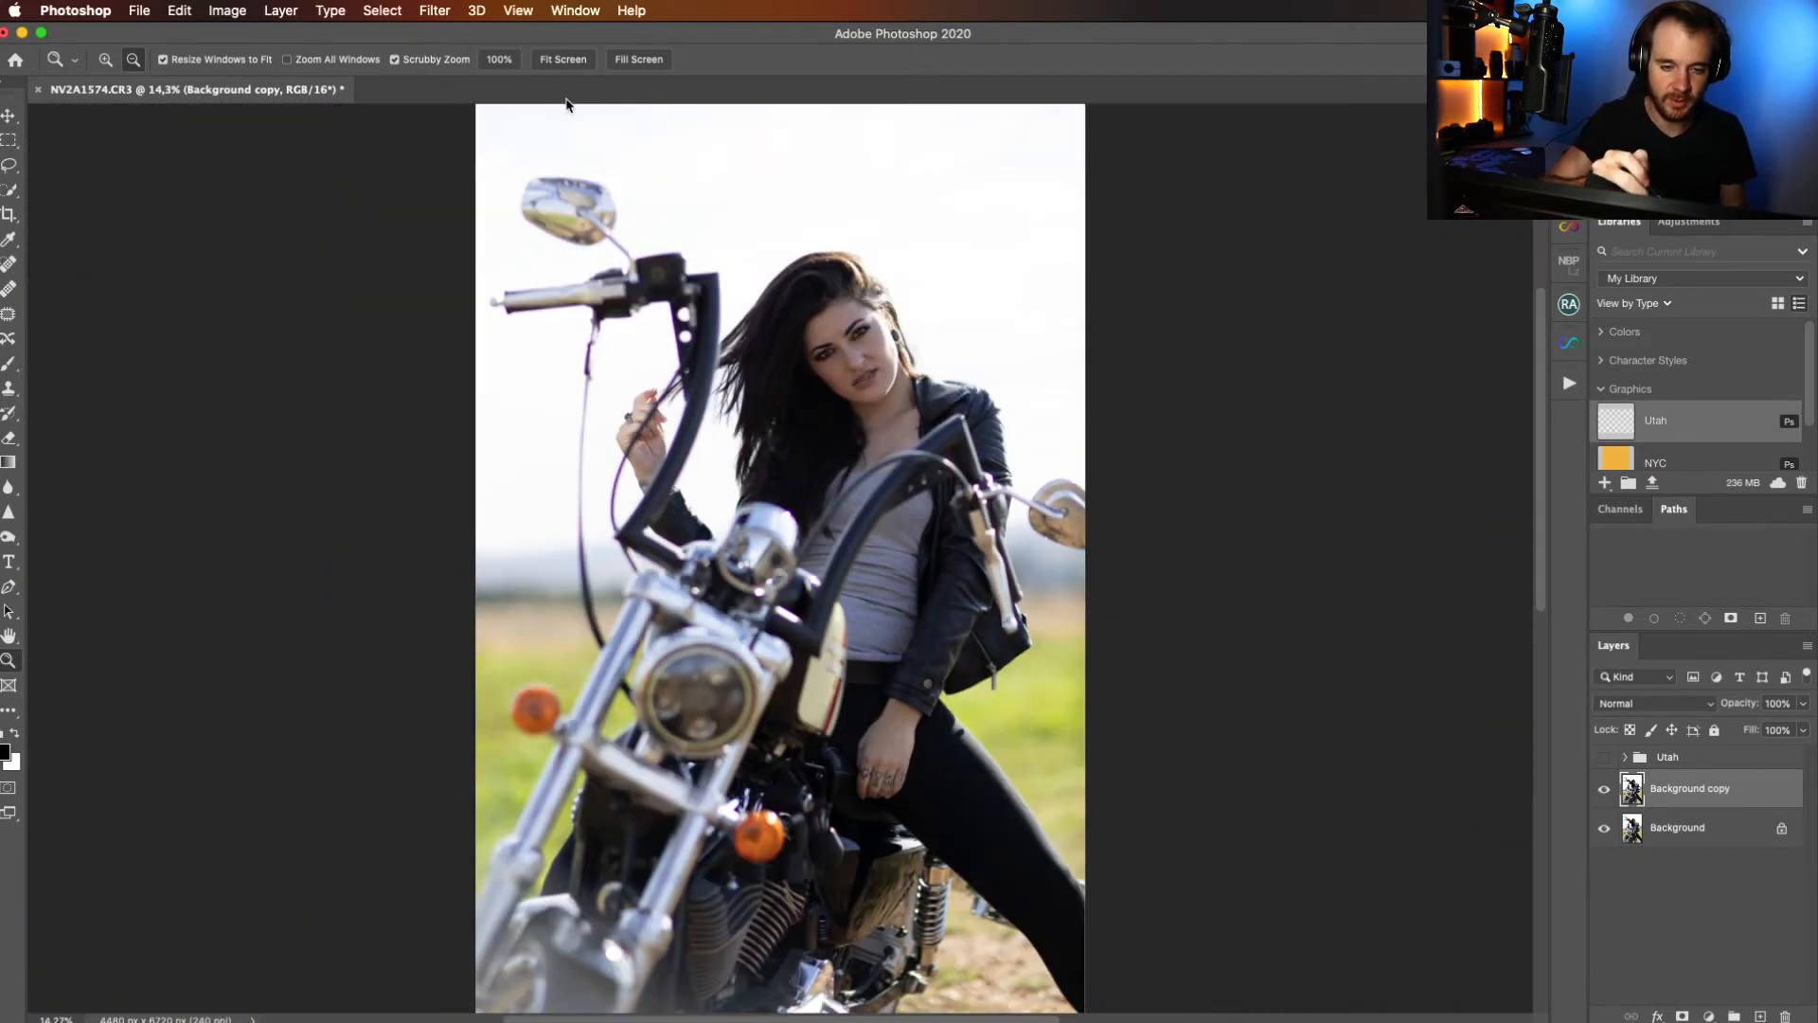
Open the Camera Raw filter for the Background copy layer and move its window so all adjustment controls are accessible.
{"action": "left_click", "coordinate": [433, 11]}
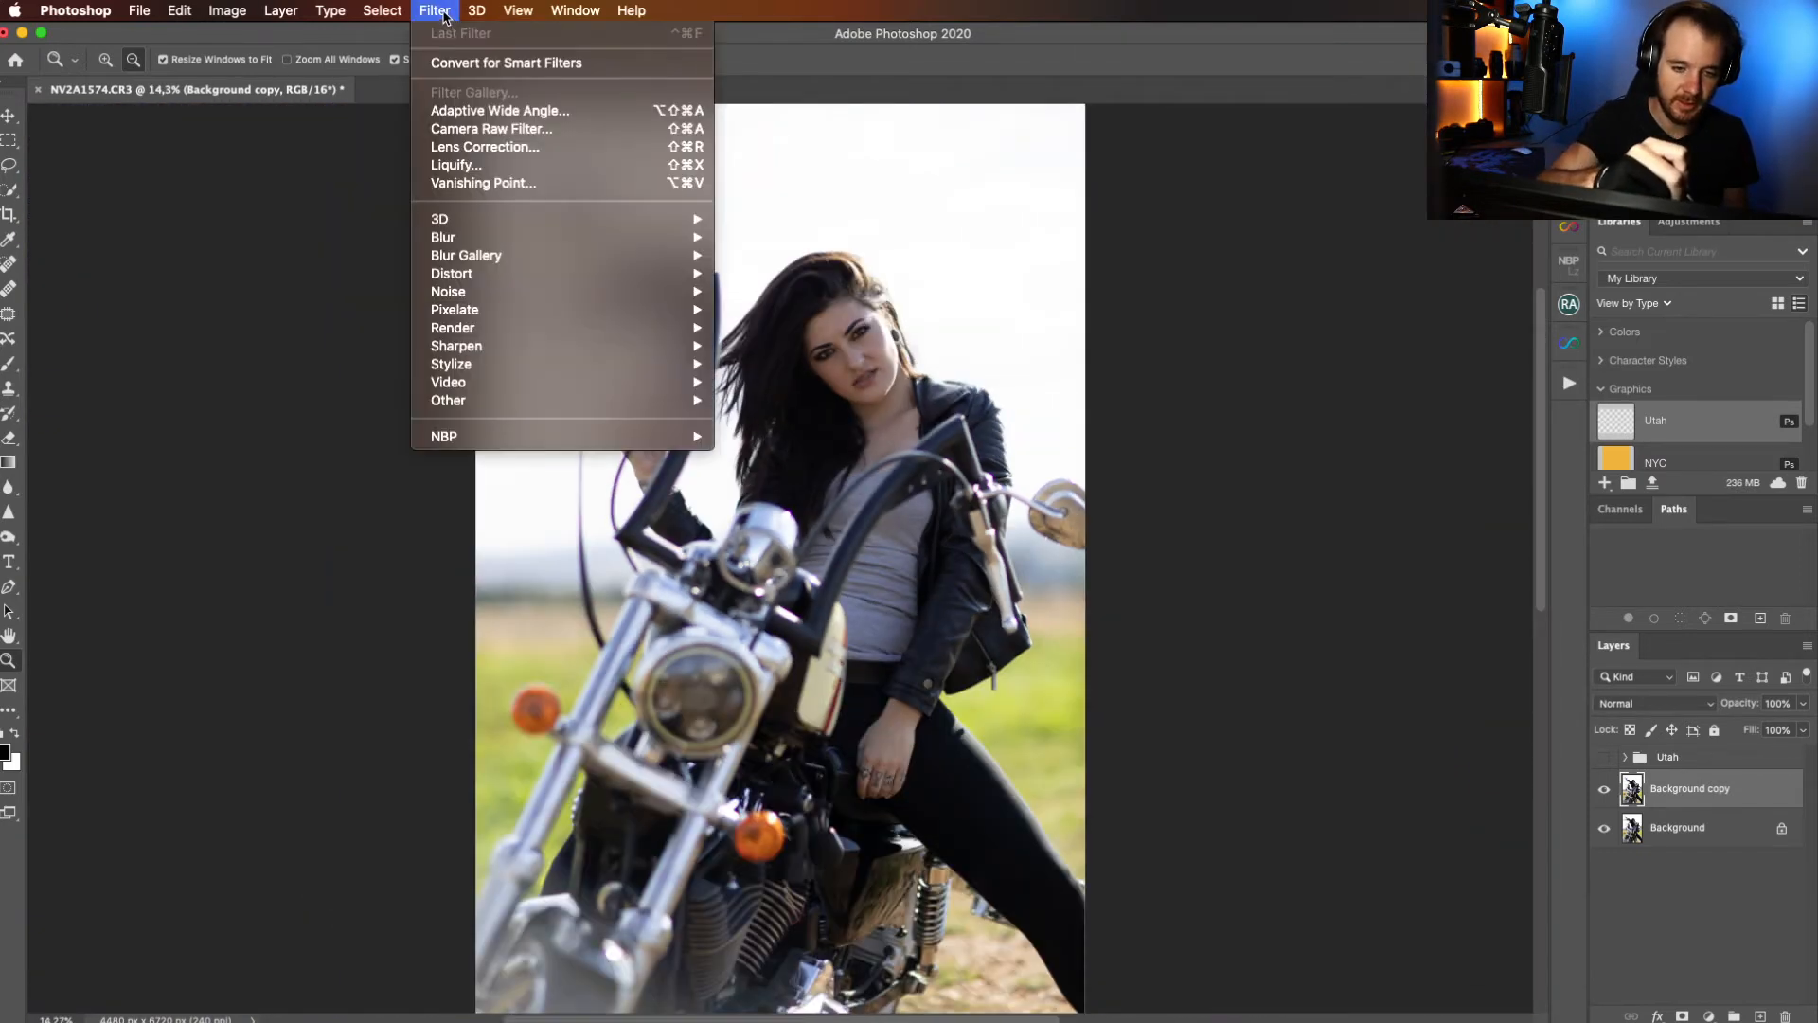
{"action": "left_click", "coordinate": [520, 129]}
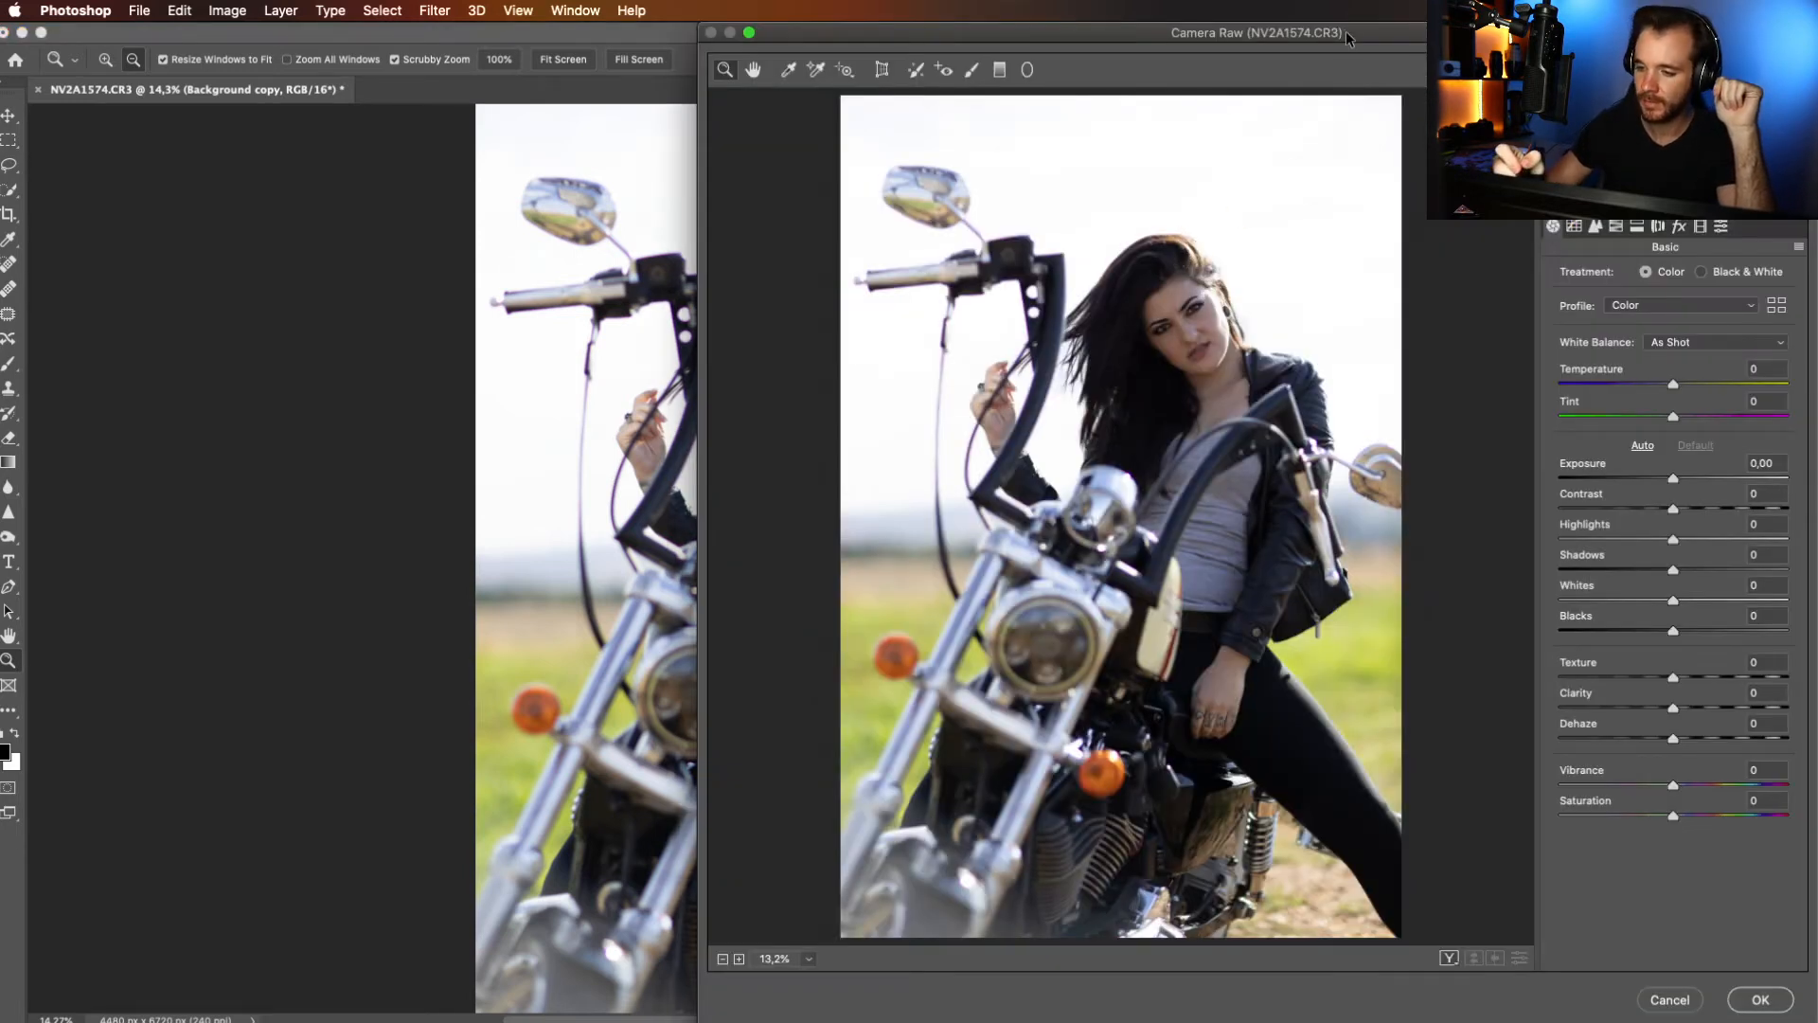
{"action": "left_click_drag", "start_coordinate": [1349, 37], "coordinate": [863, 55]}
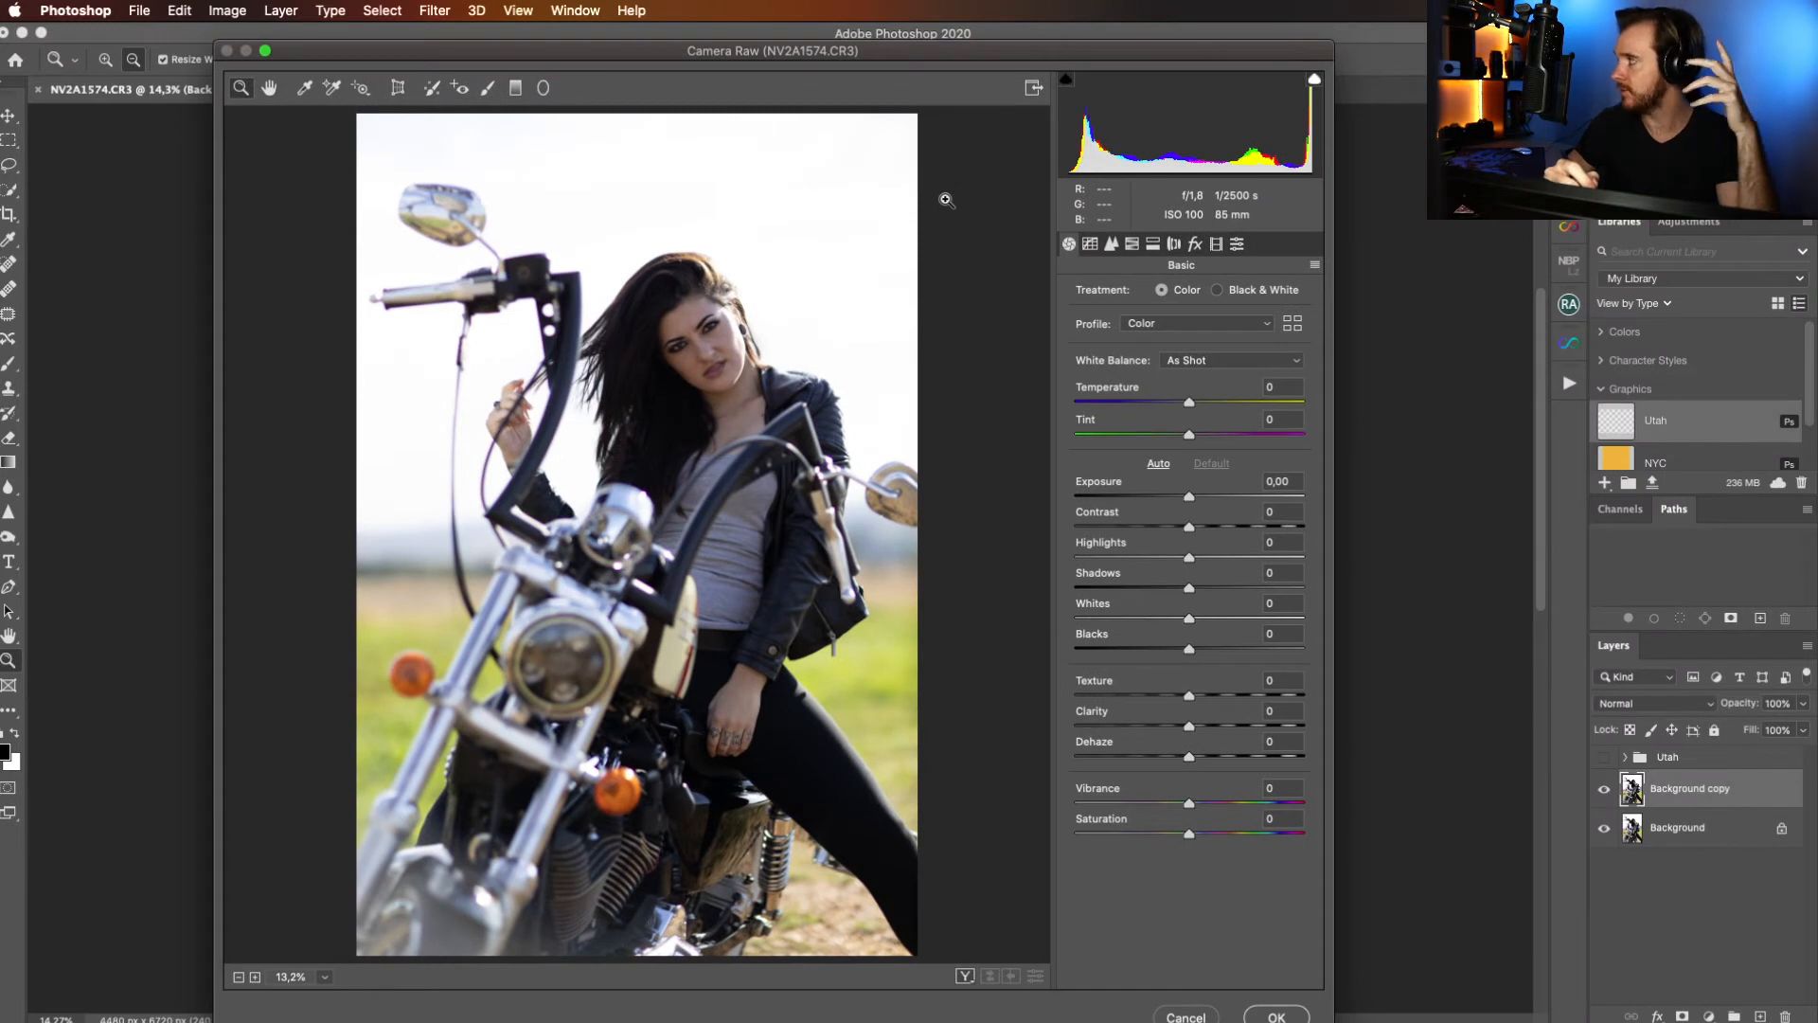
{"action": "left_click", "coordinate": [1175, 244]}
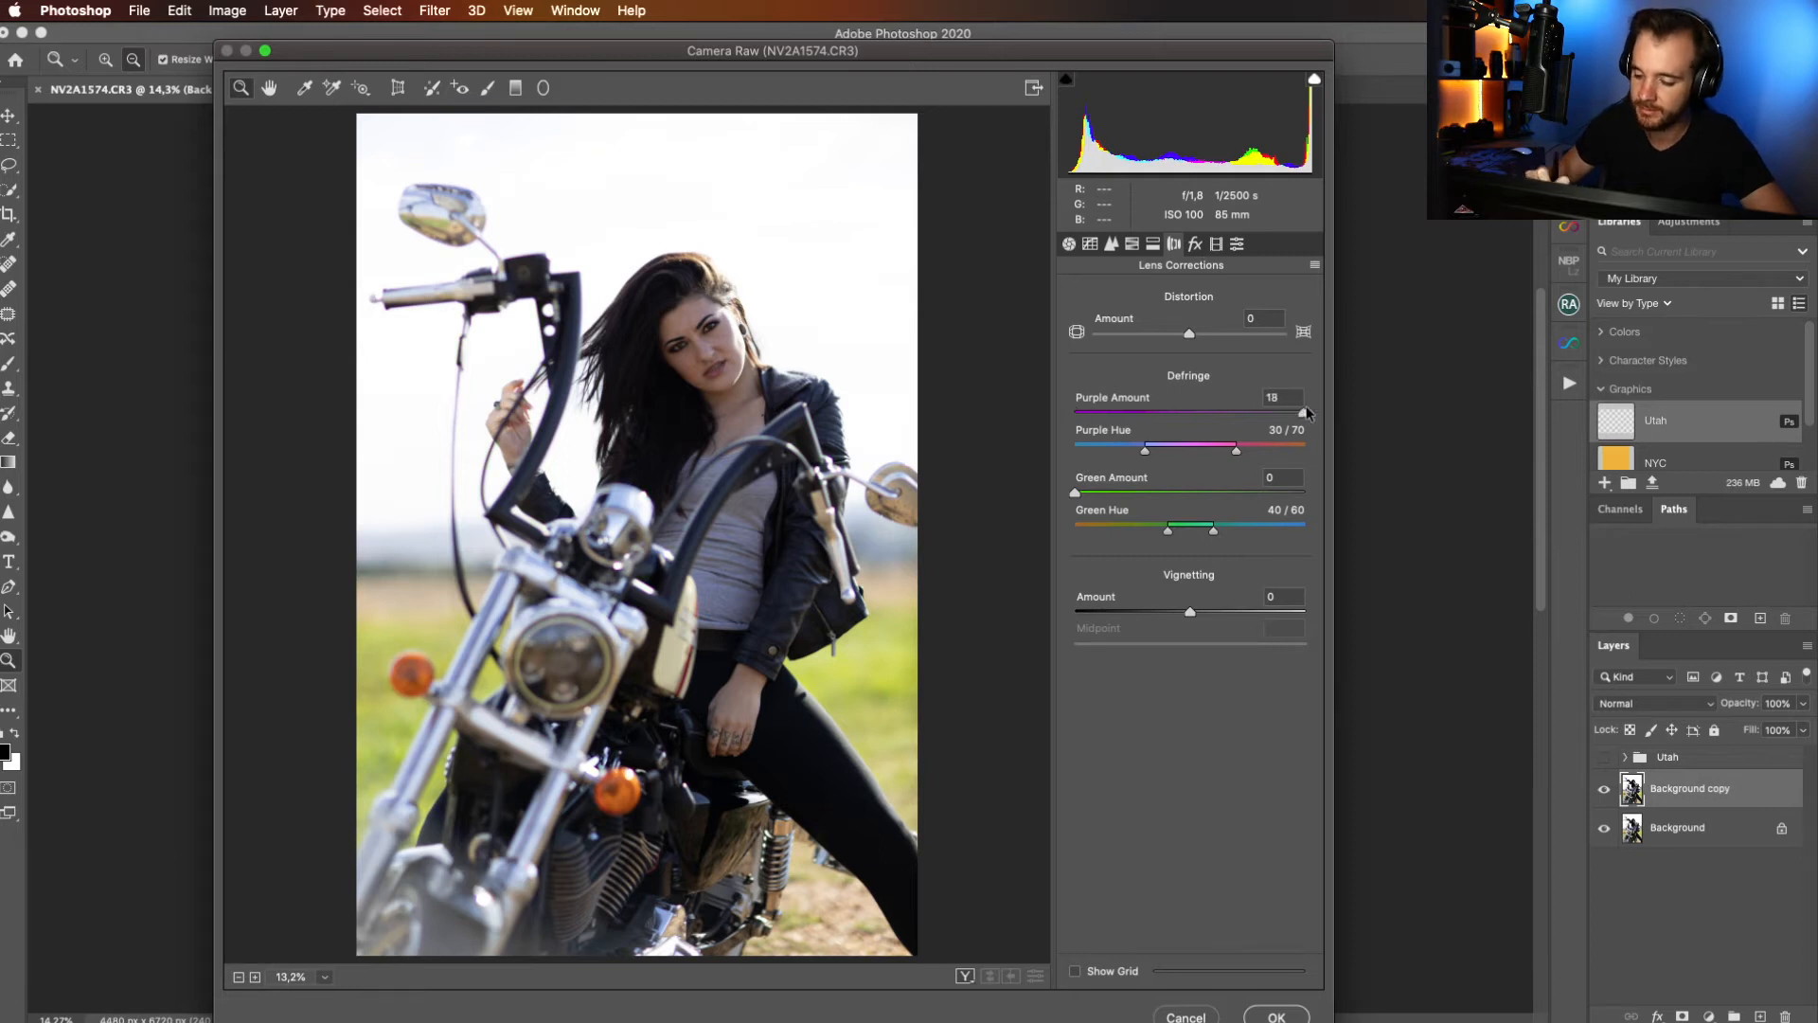
{"action": "left_click_drag", "start_coordinate": [1117, 414], "coordinate": [1406, 388]}
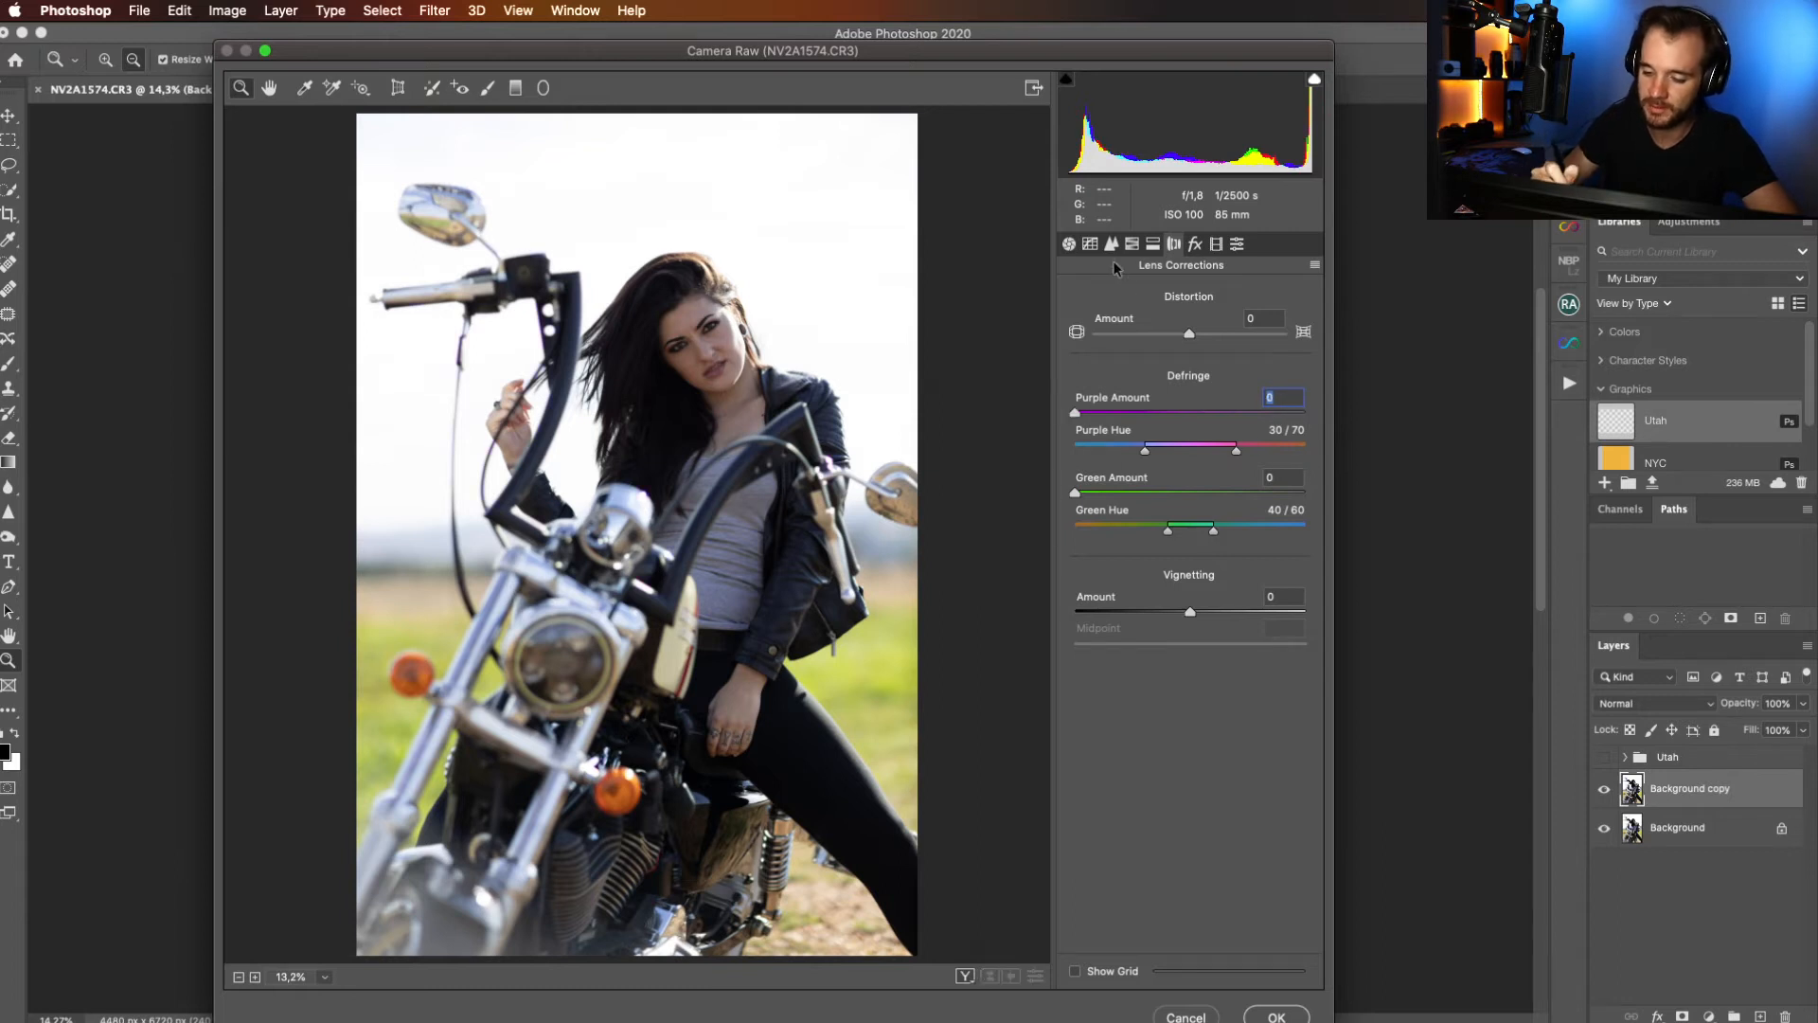
{"action": "left_click", "coordinate": [1069, 244]}
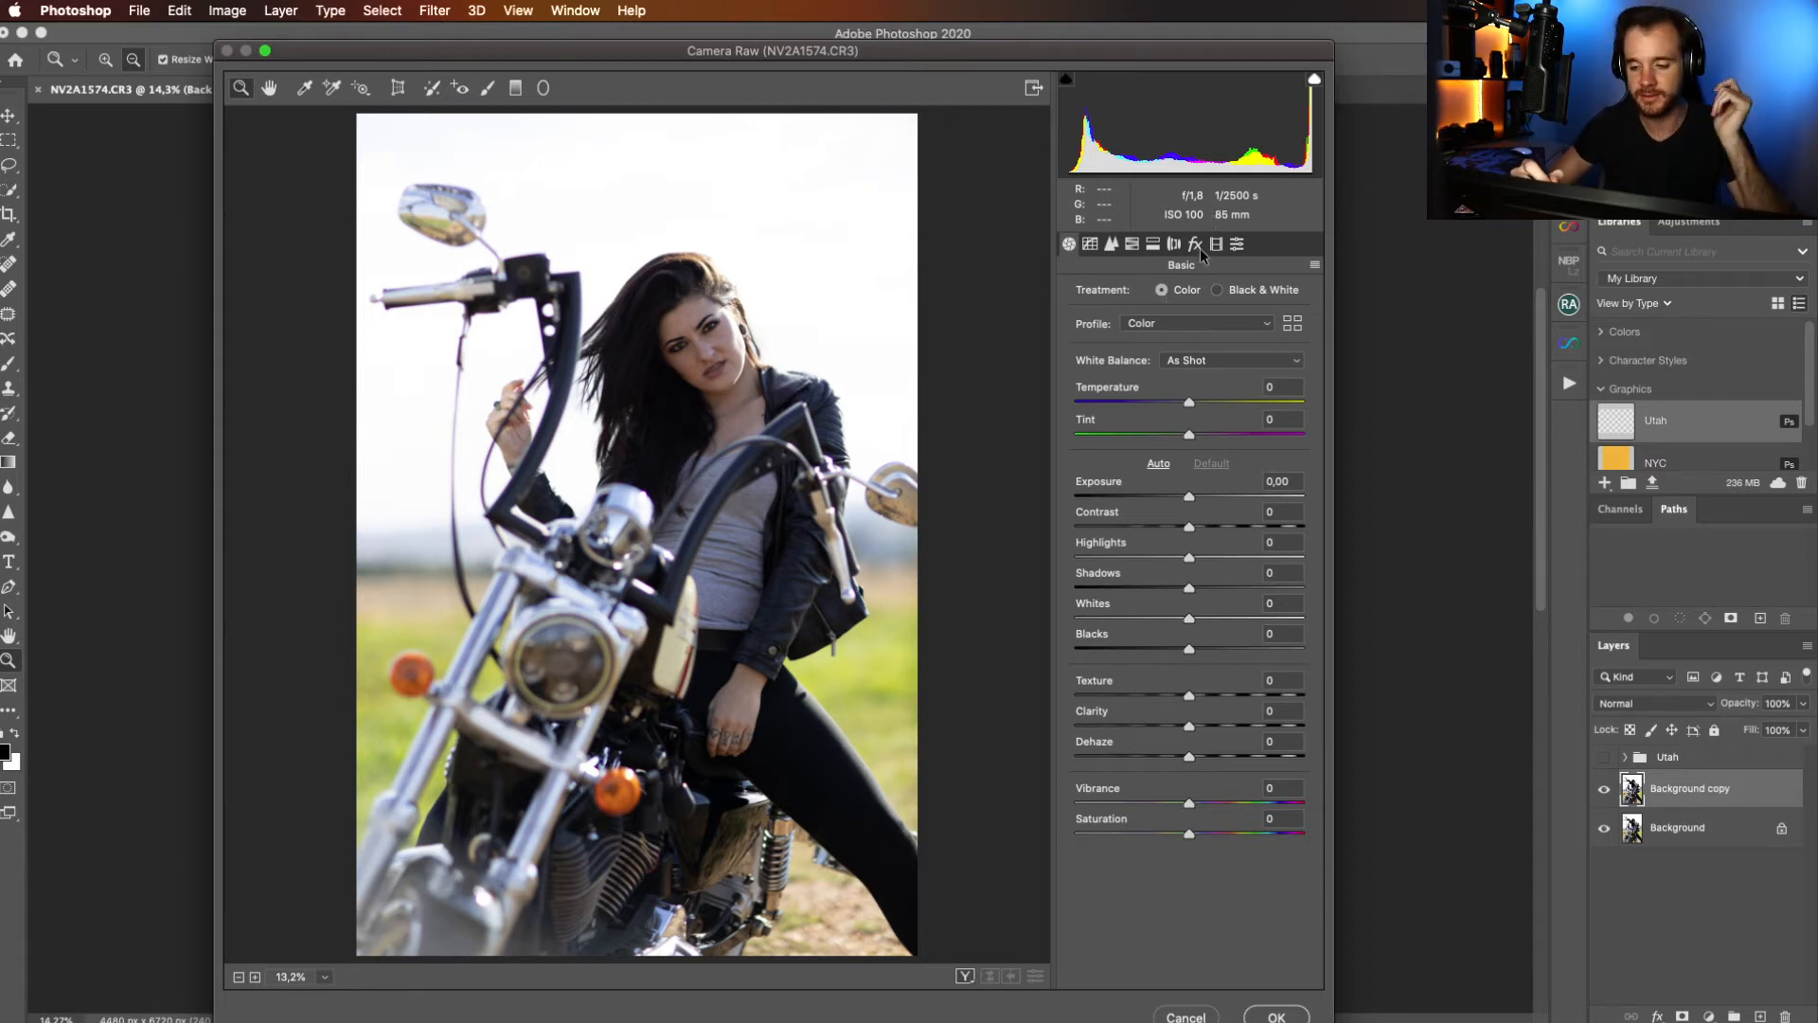
Set the purple defringe amount to 20 in the lens corrections and apply the Camera Raw filter.
{"action": "left_click", "coordinate": [1174, 243]}
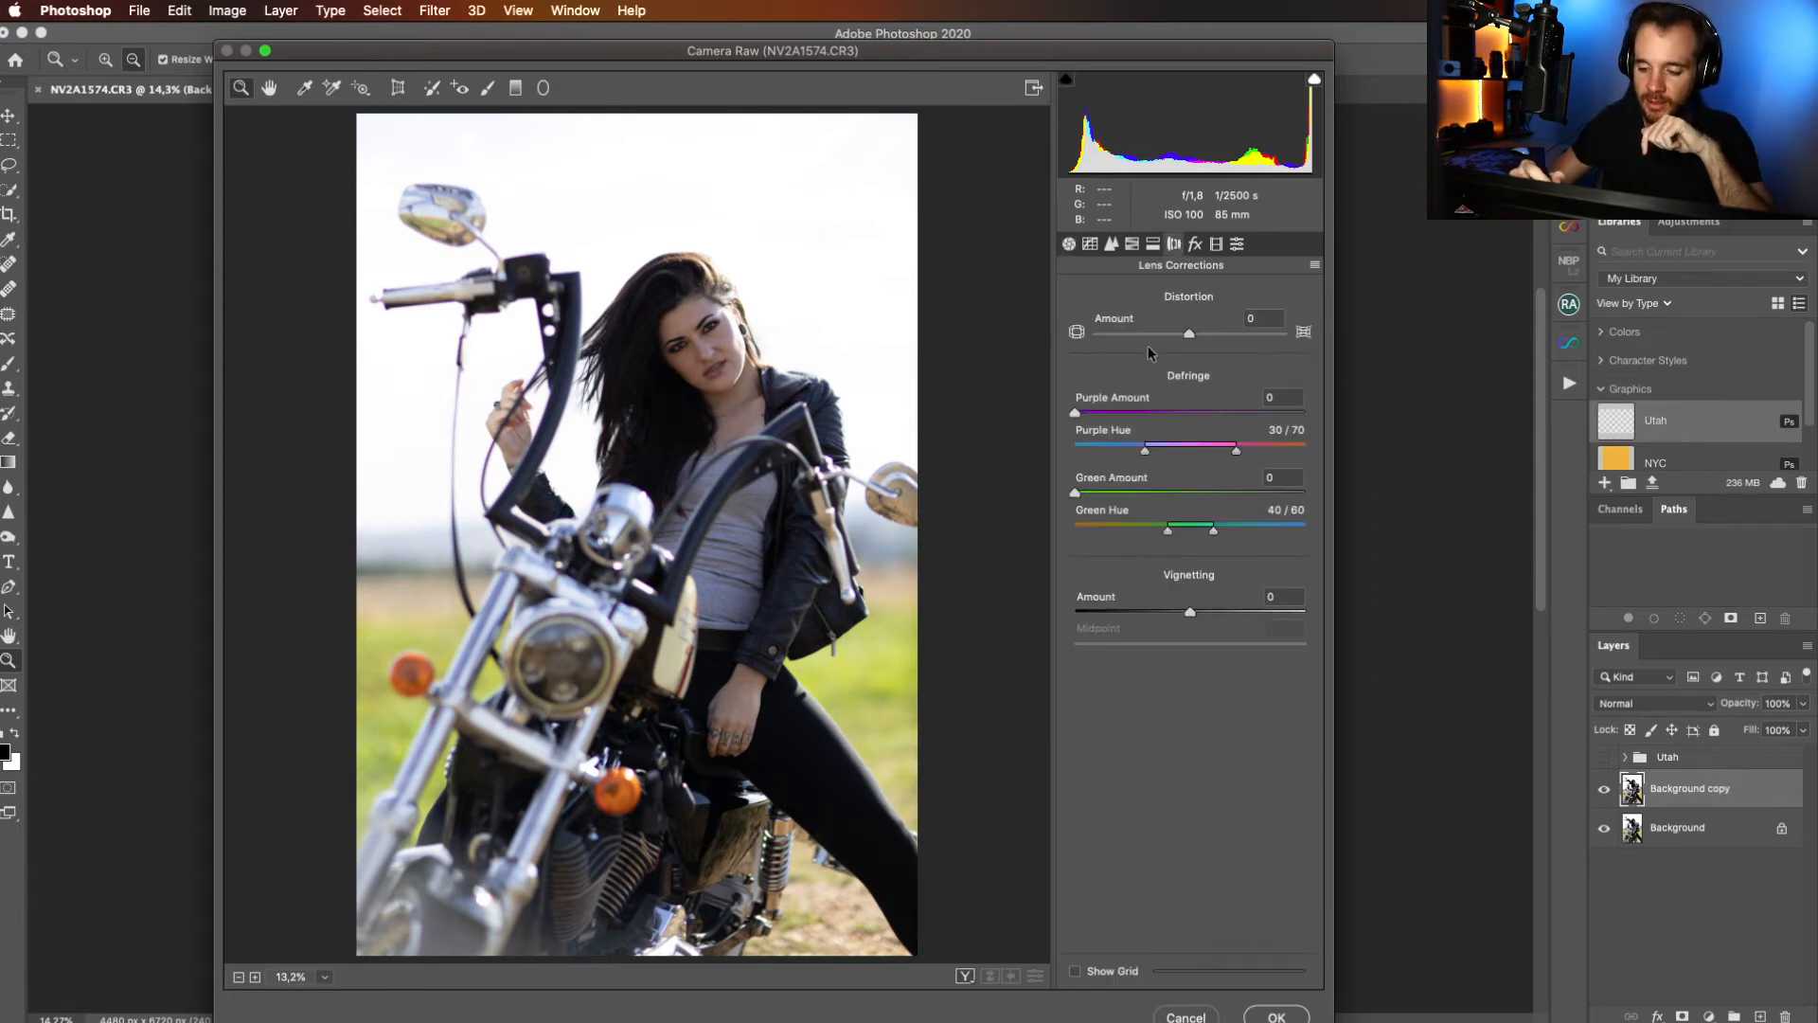
{"action": "left_click_drag", "start_coordinate": [1075, 414], "coordinate": [1360, 428]}
{"action": "left_click_drag", "start_coordinate": [895, 480], "coordinate": [886, 470]}
{"action": "left_click", "coordinate": [886, 470]}
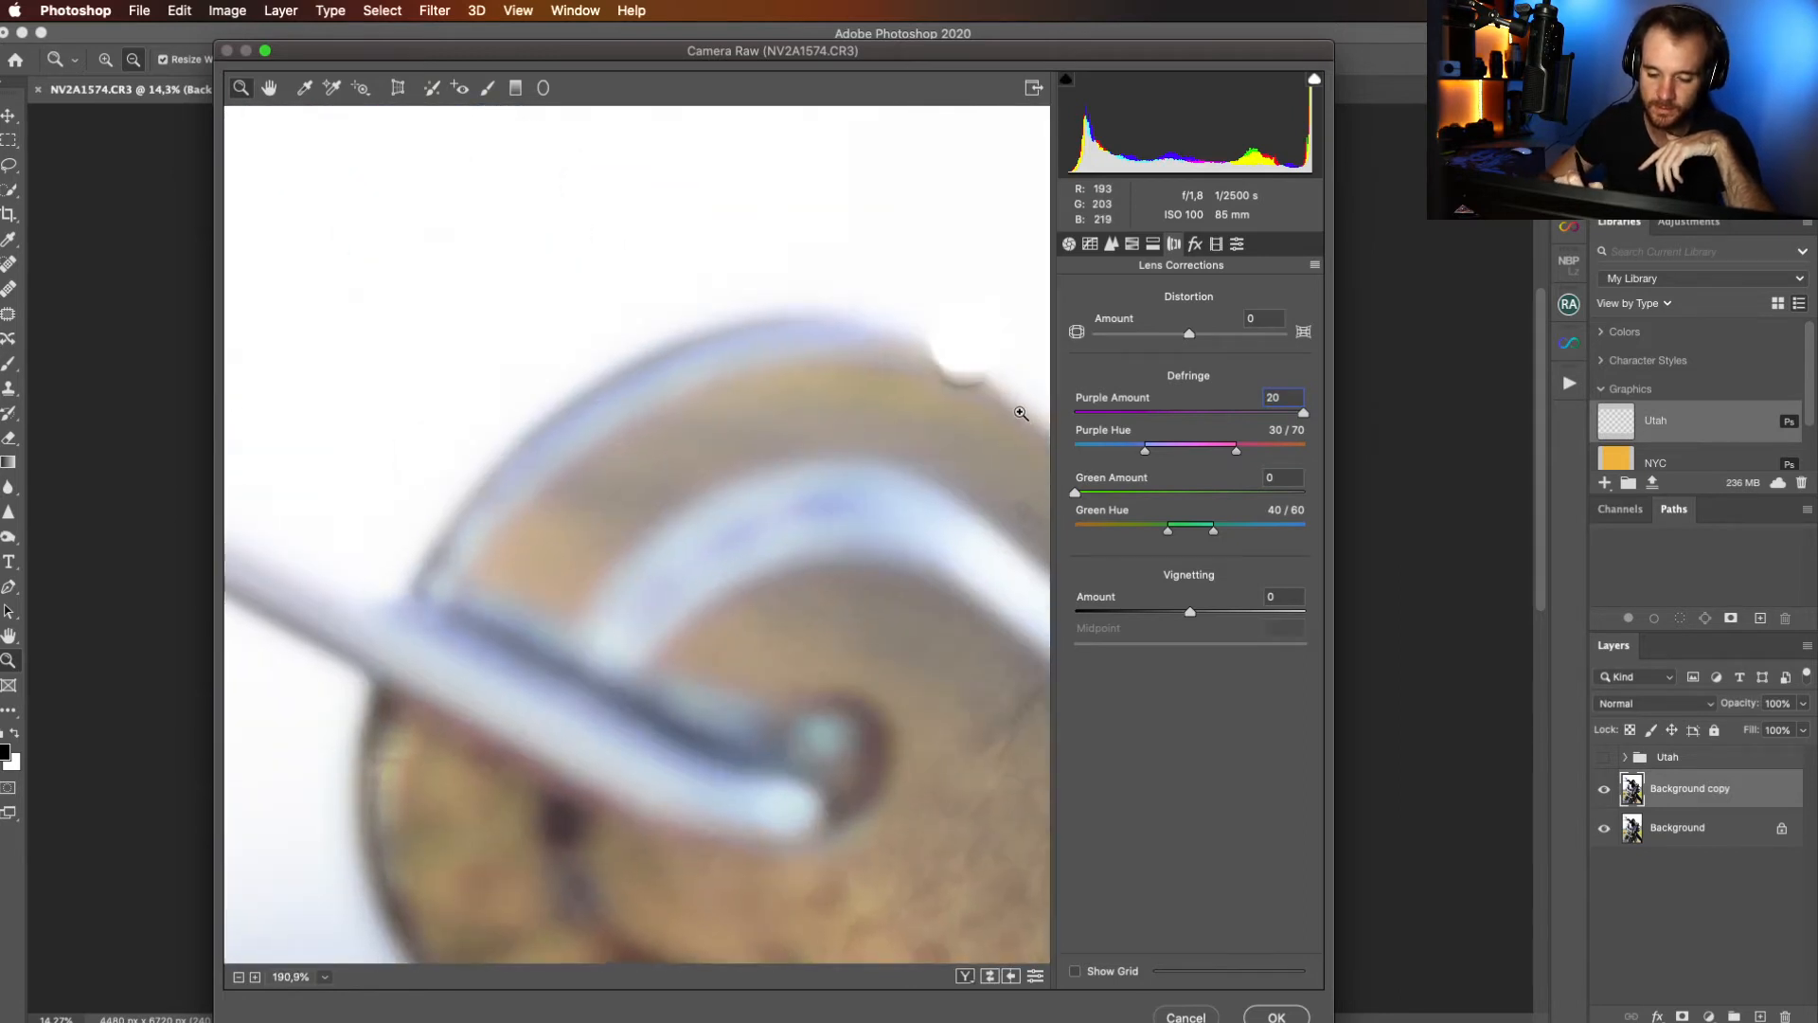
{"action": "left_click_drag", "start_coordinate": [1304, 410], "coordinate": [1380, 393]}
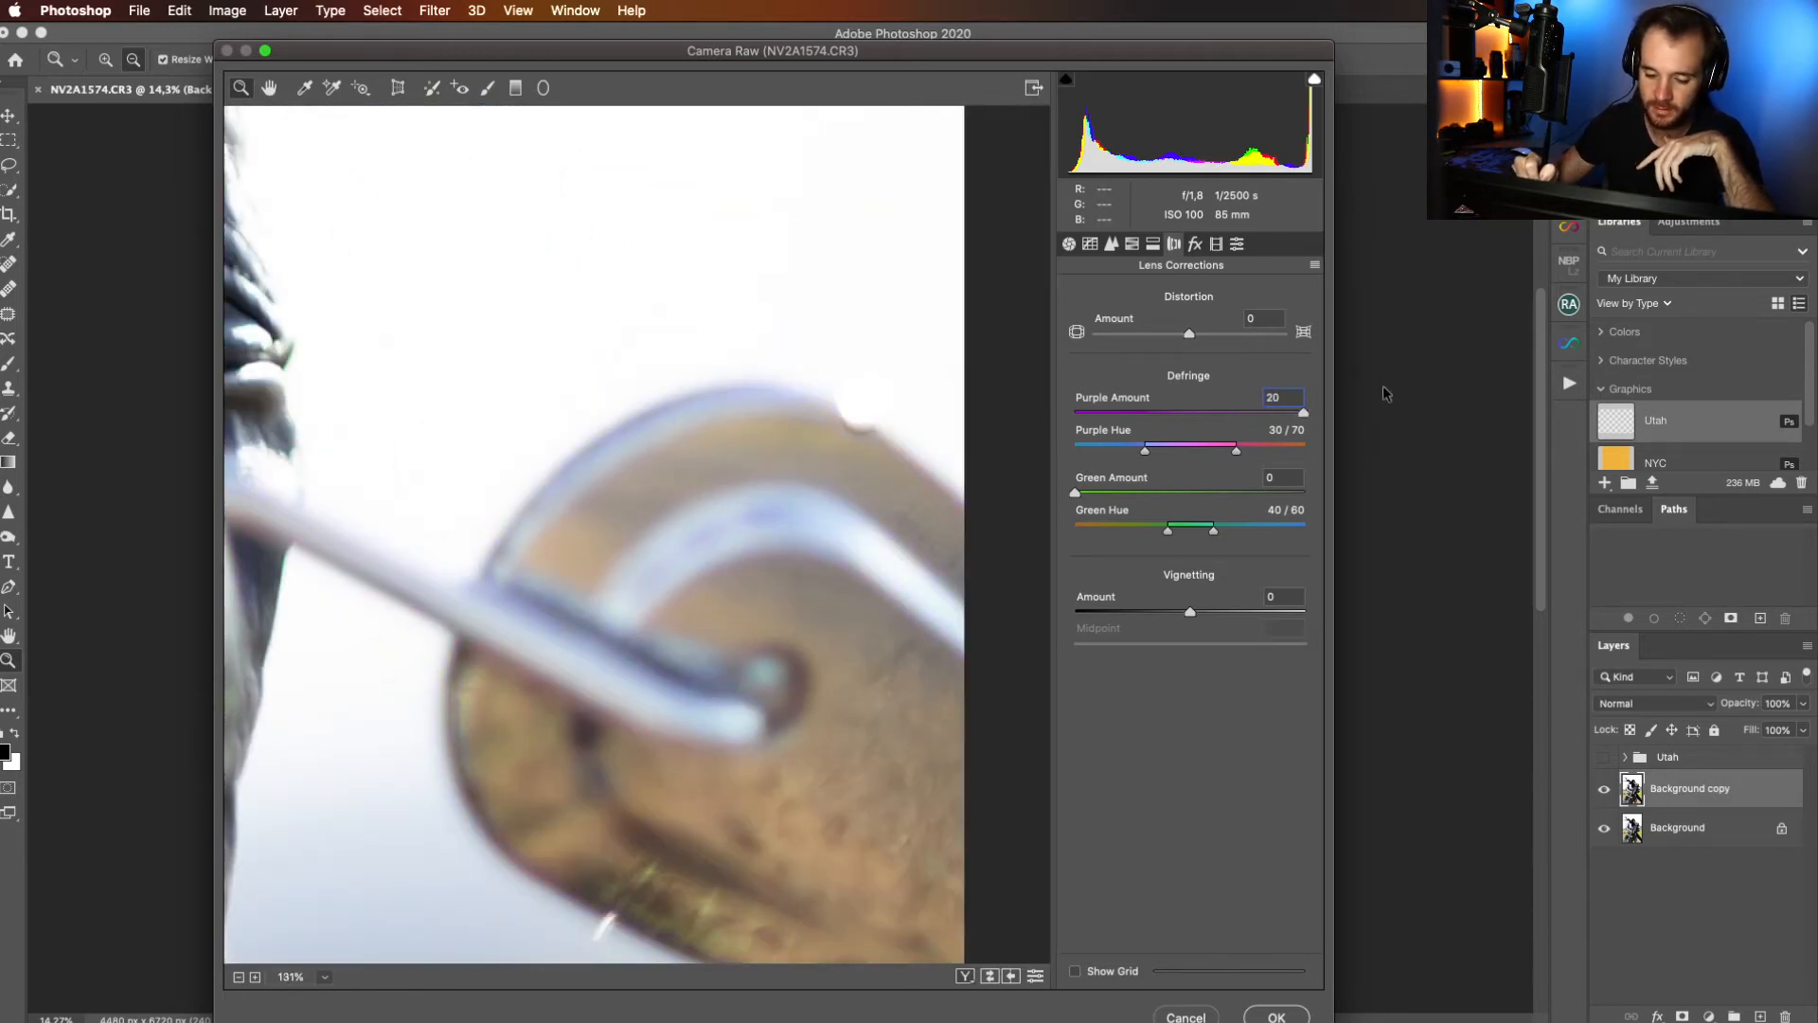
{"action": "left_click", "coordinate": [832, 629]}
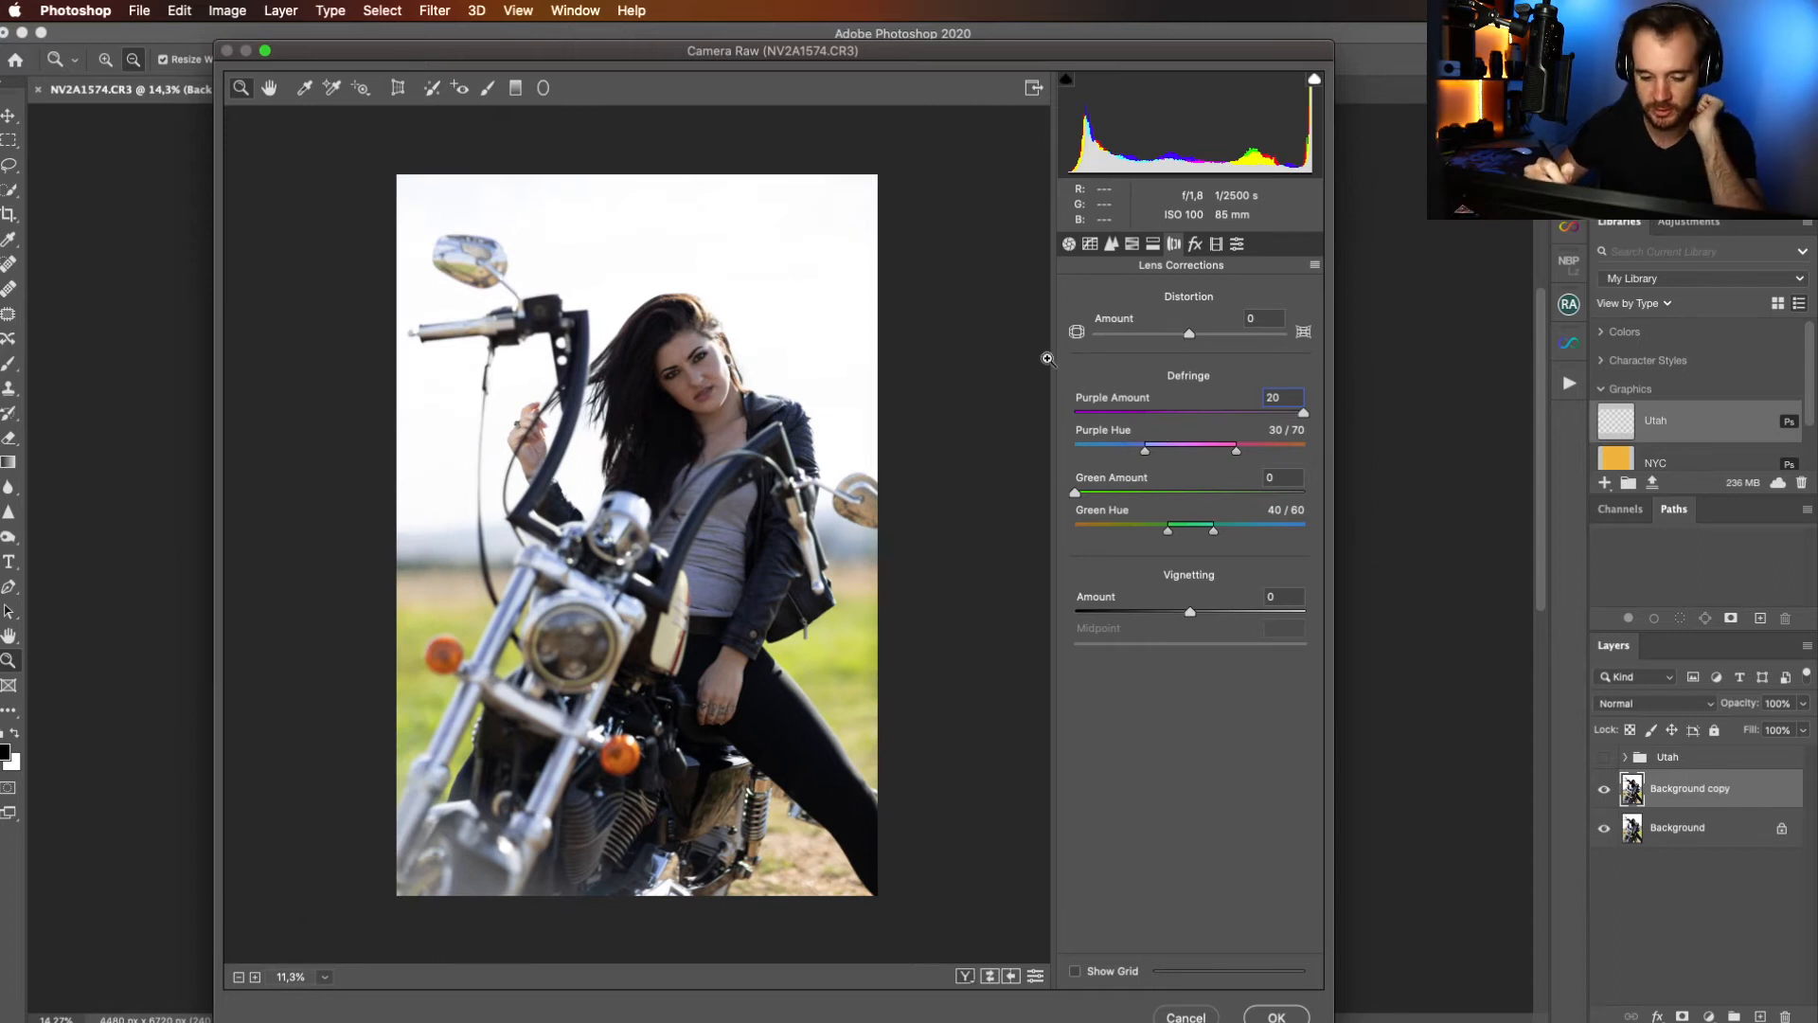
{"action": "left_click", "coordinate": [1299, 1016]}
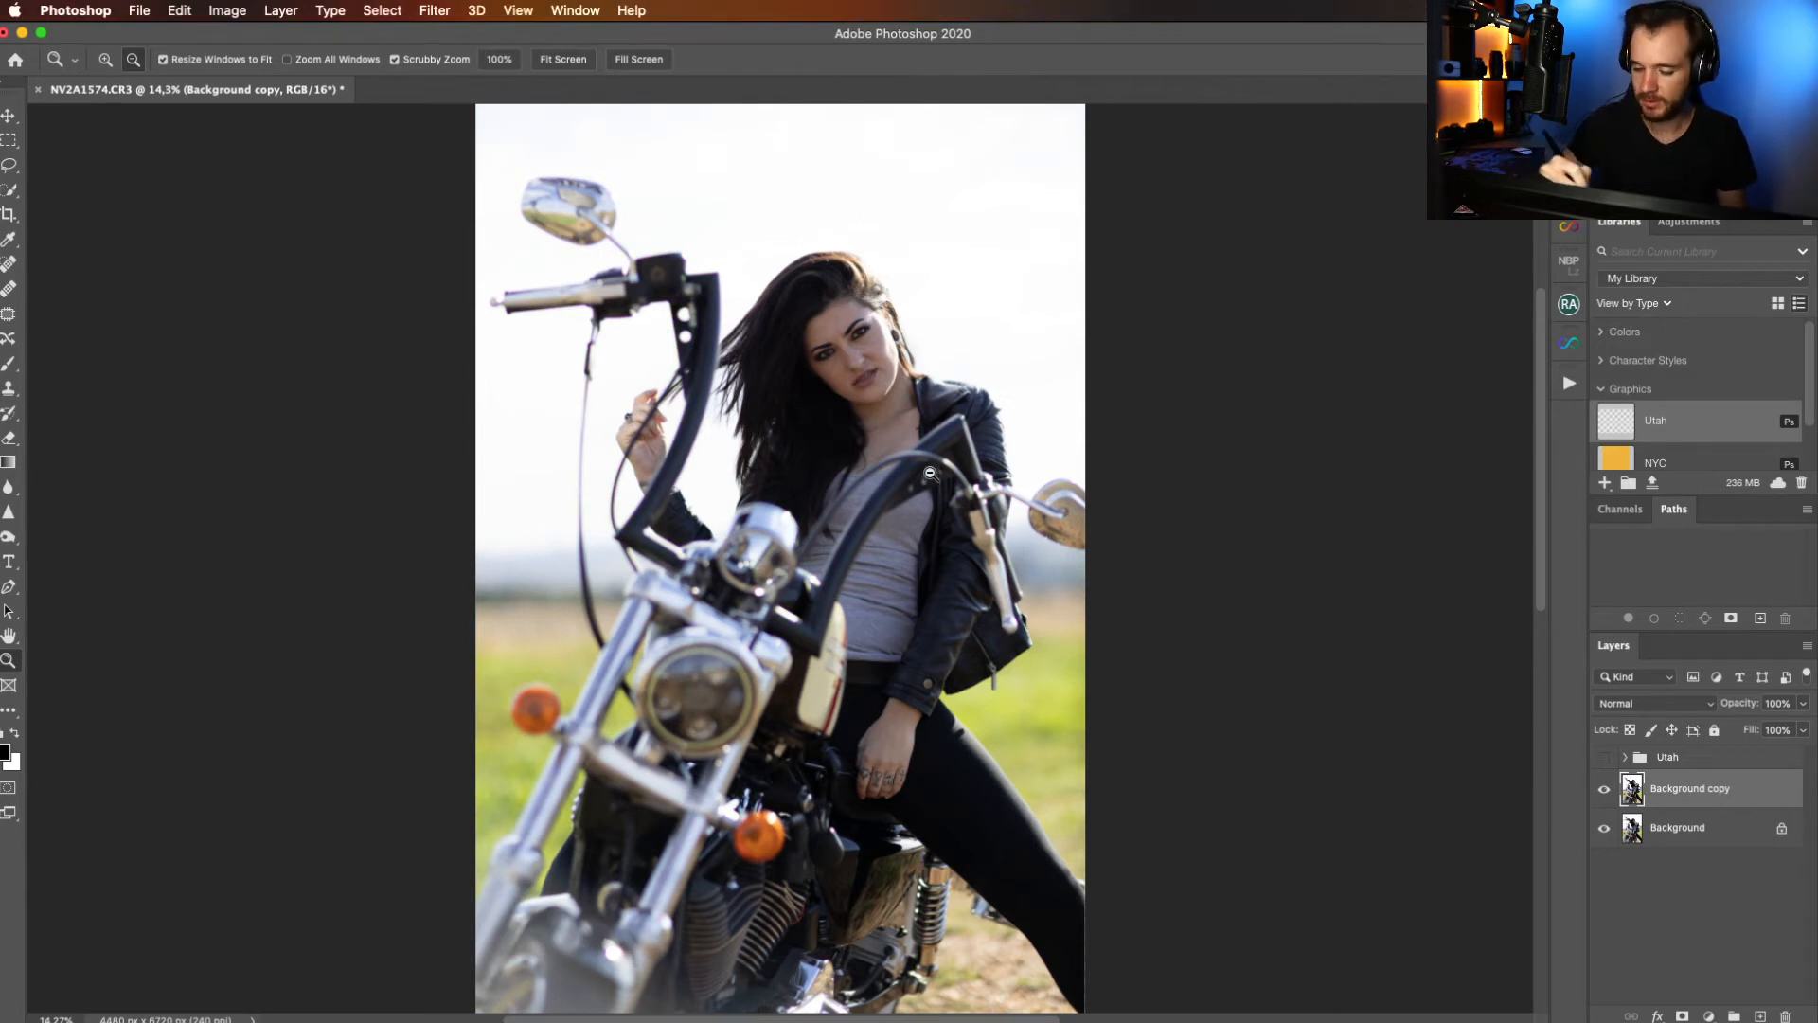
Compare the handlebar and mirror edges with and without the defringed Background copy layer.
{"action": "left_click", "coordinate": [899, 471], "text": "alt"}
{"action": "left_click_drag", "start_coordinate": [1009, 506], "coordinate": [1141, 540]}
{"action": "left_click", "coordinate": [1604, 788]}
{"action": "left_click", "coordinate": [1604, 789]}
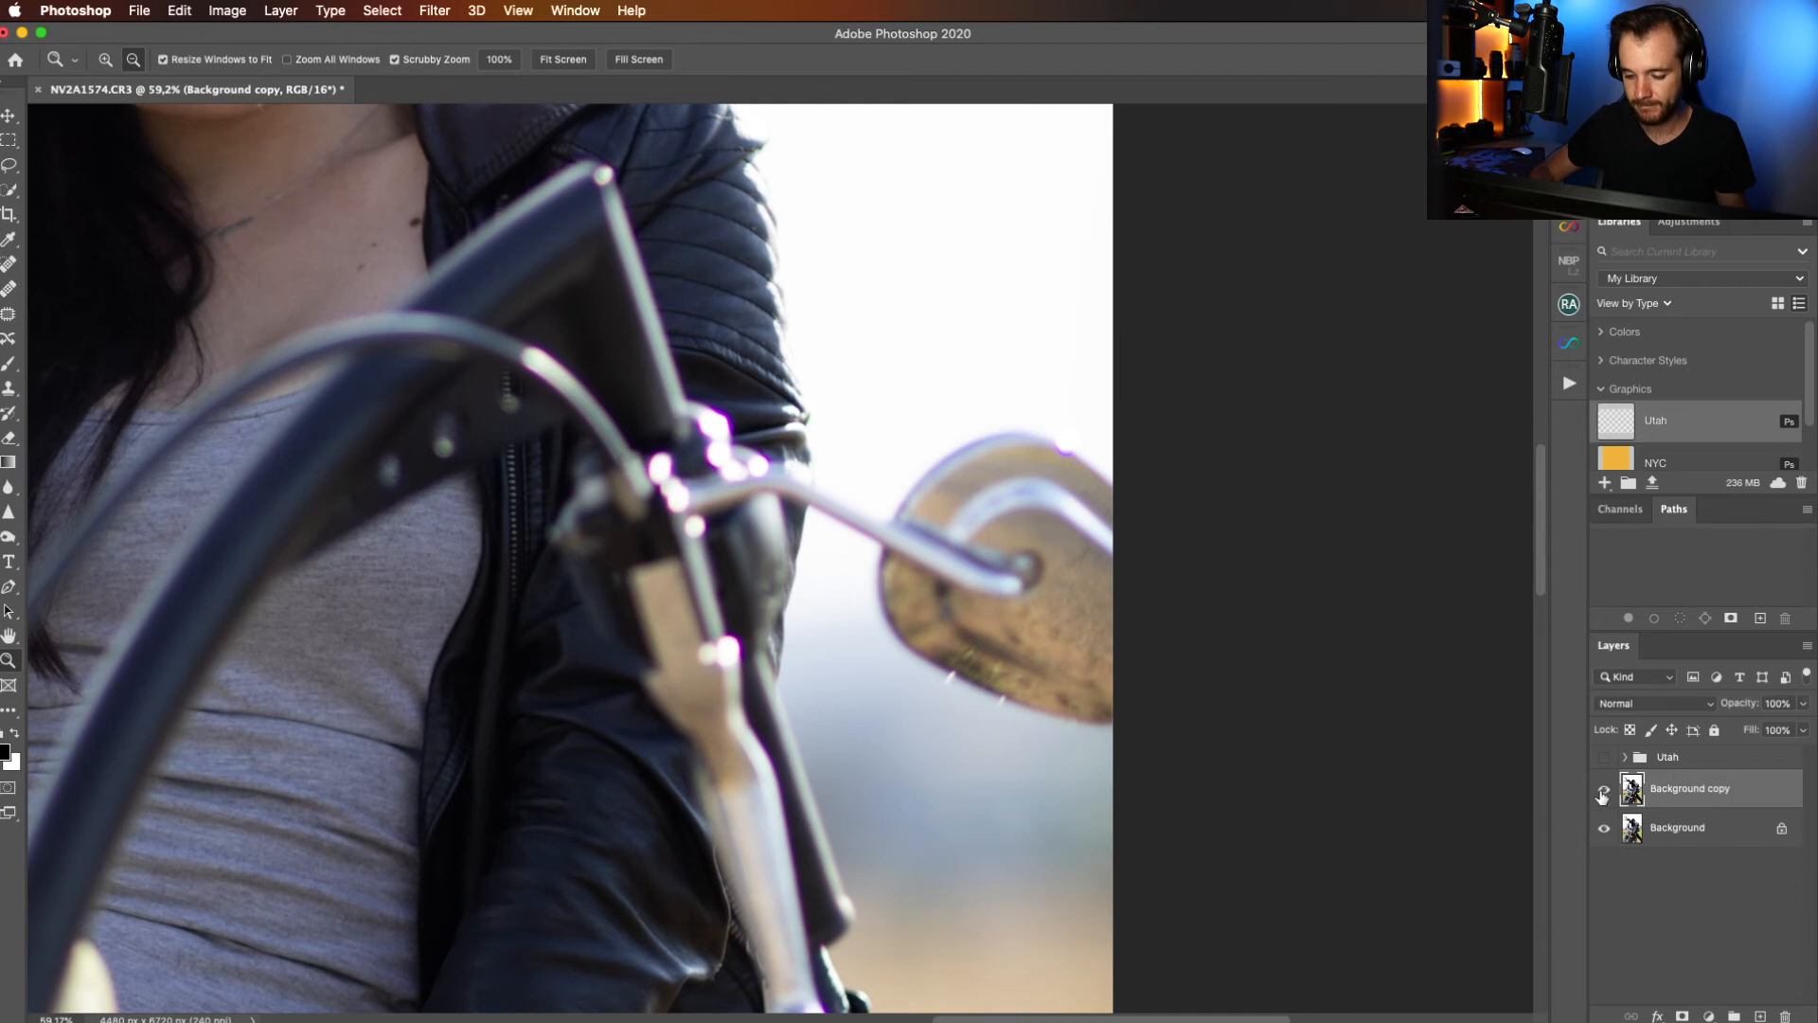
{"action": "left_click", "coordinate": [1604, 789]}
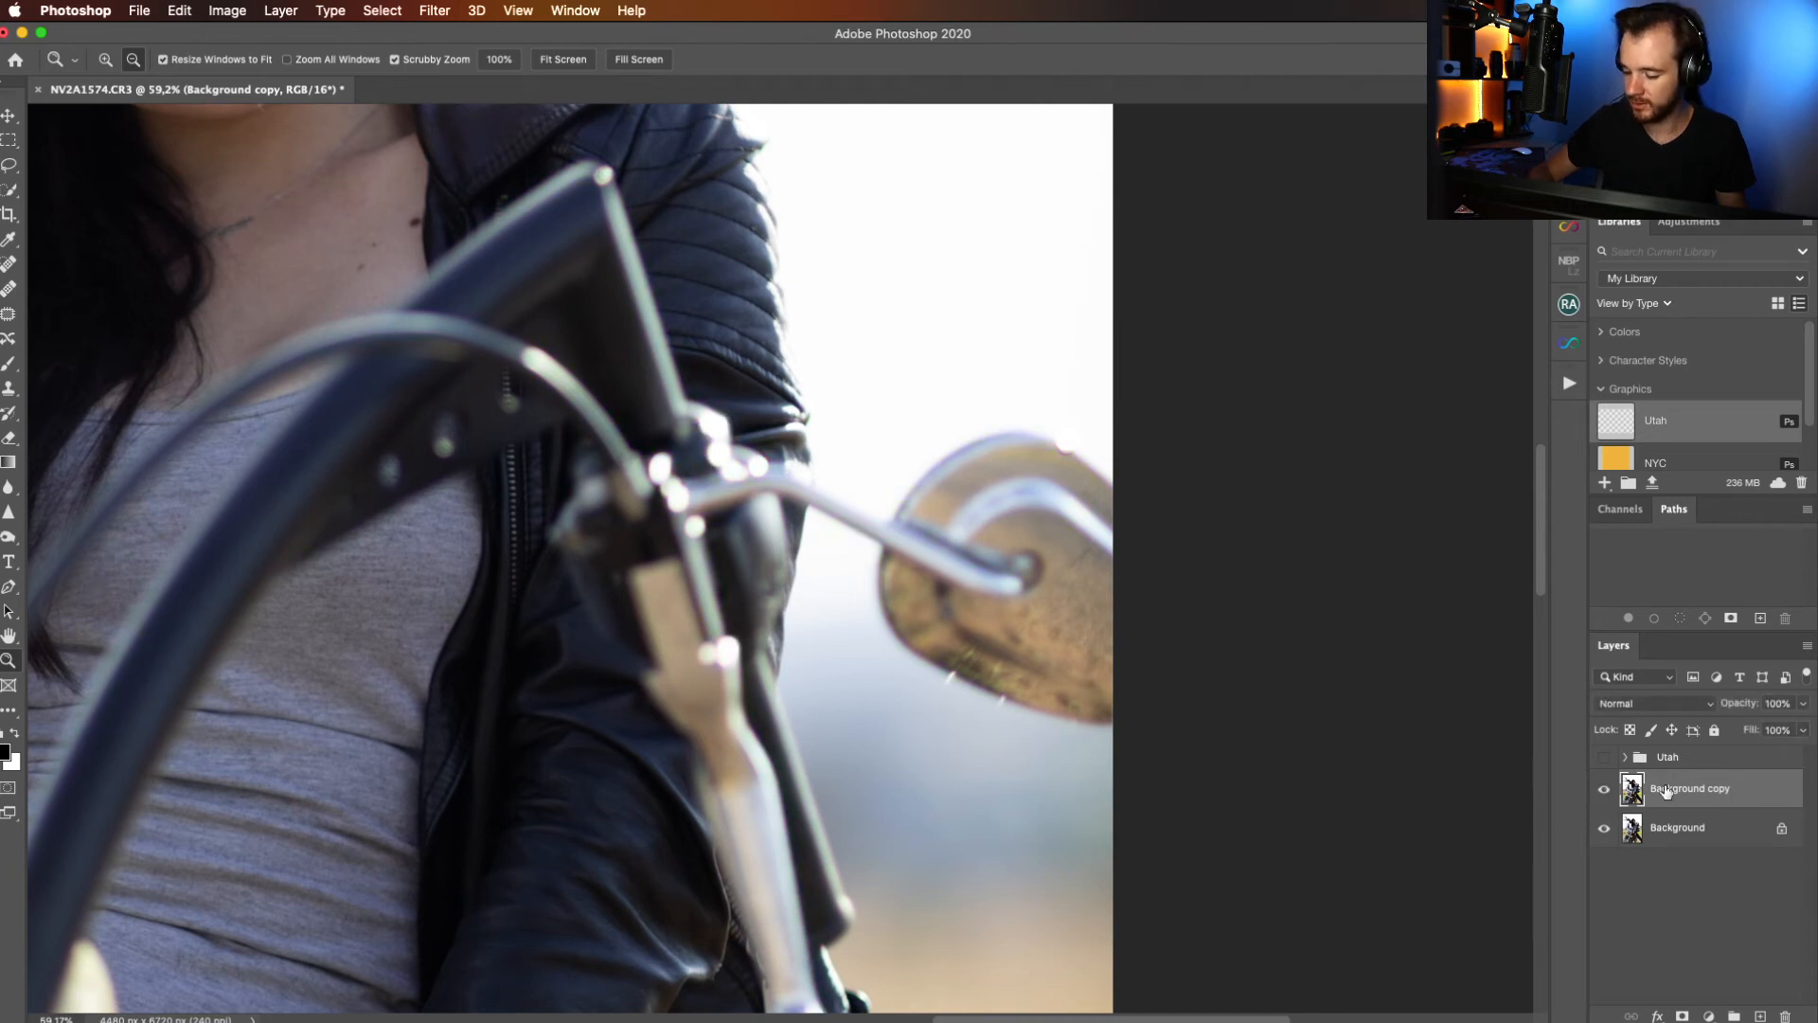
{"action": "left_click", "coordinate": [1605, 789]}
{"action": "left_click", "coordinate": [1604, 788]}
{"action": "left_click_drag", "start_coordinate": [895, 525], "coordinate": [782, 531]}
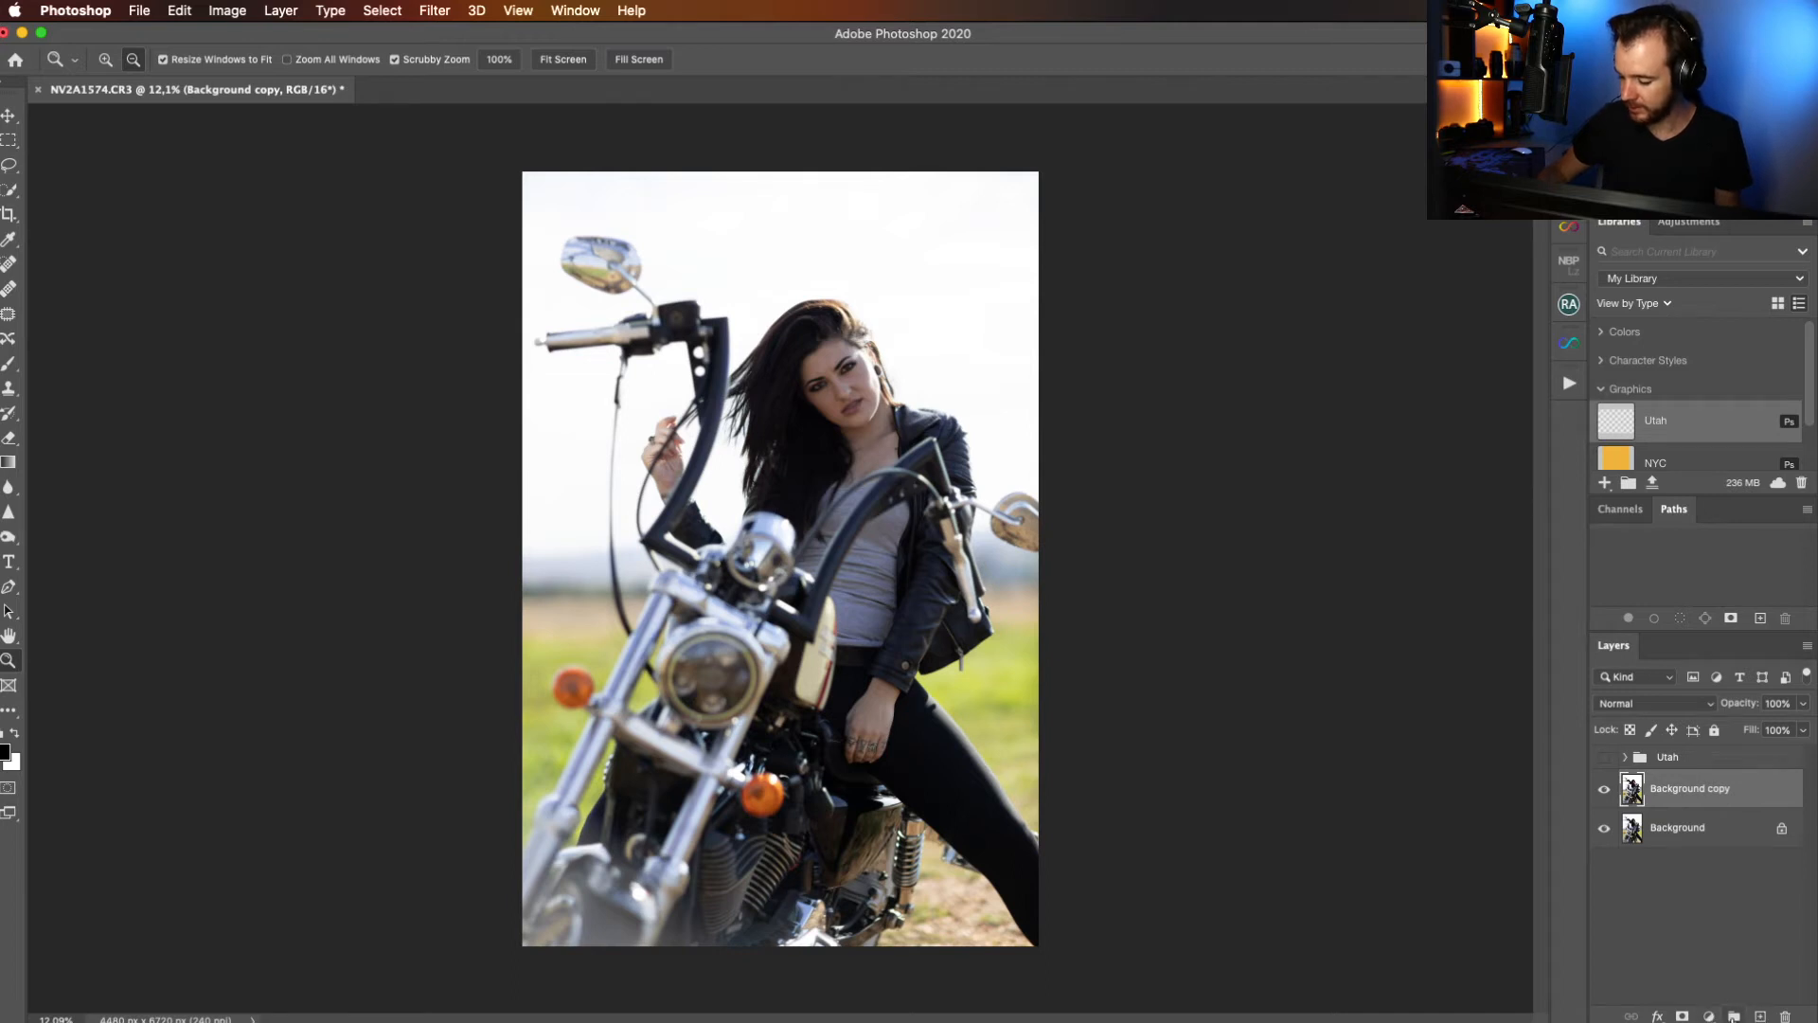
Create a new layer group above the Background copy layer and name it Healing.
{"action": "left_click", "coordinate": [1734, 1016]}
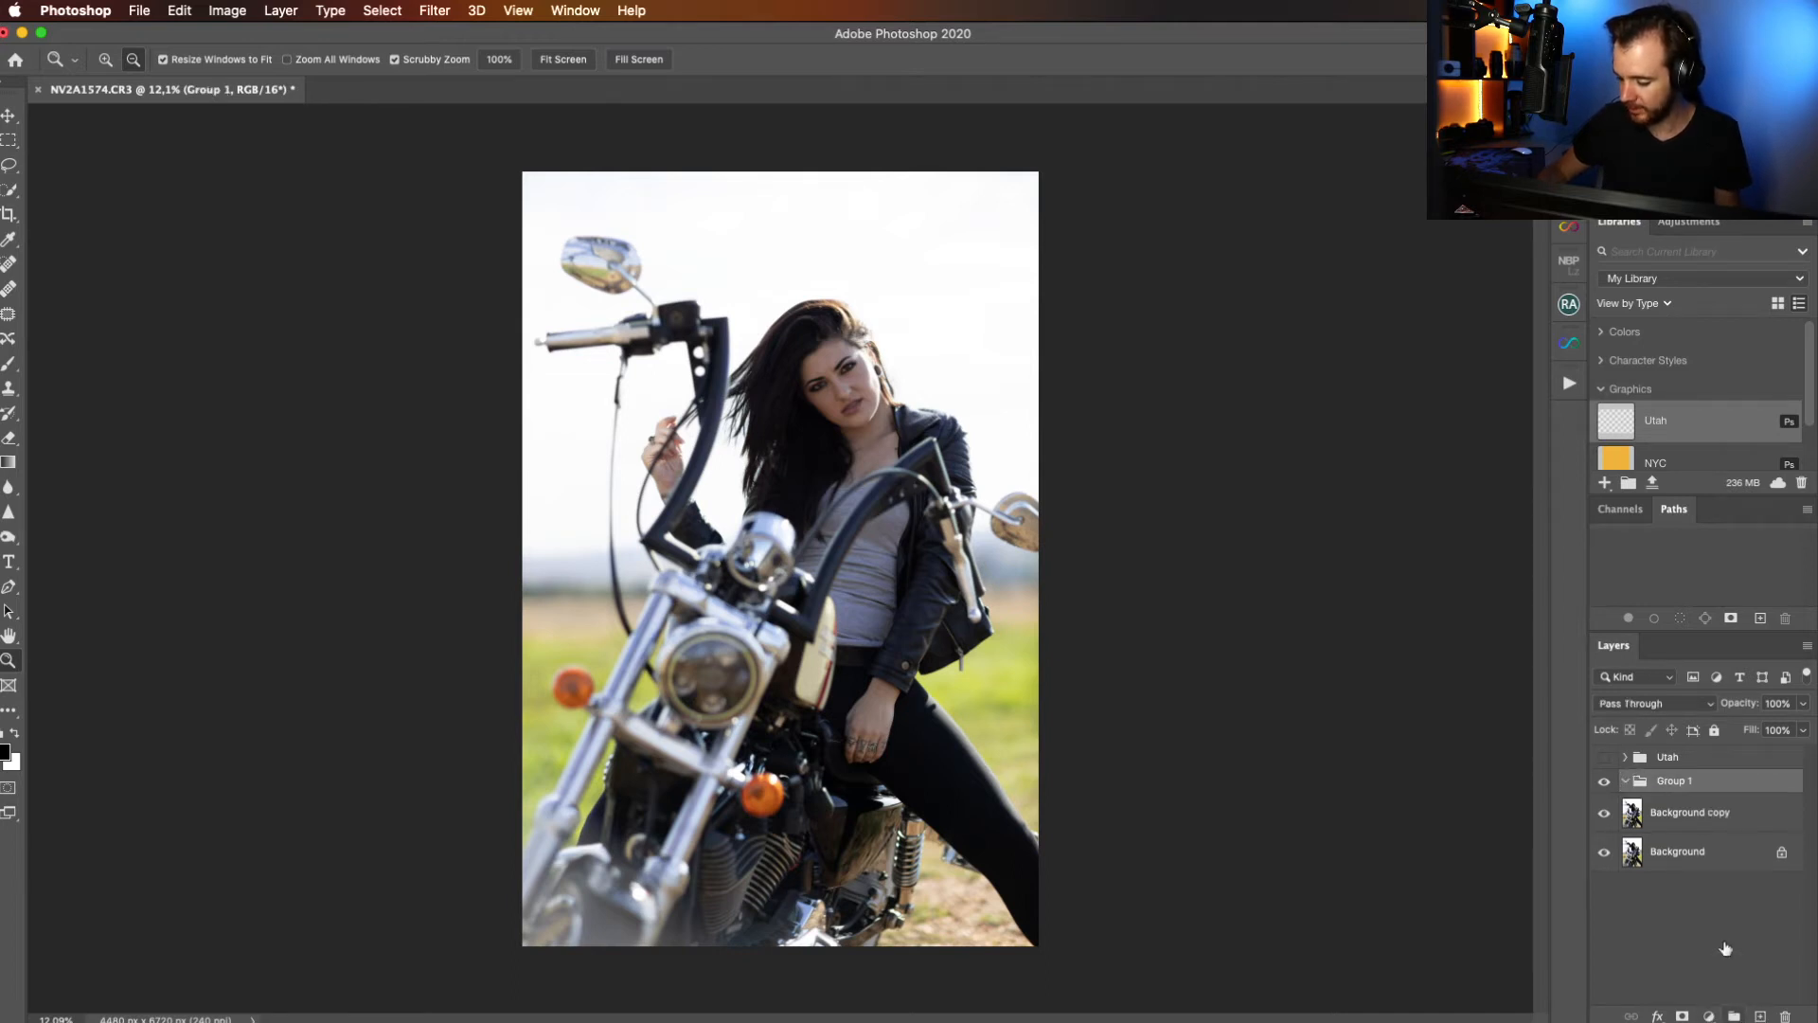
{"action": "double_click", "coordinate": [1673, 782]}
{"action": "type", "text": "Heaoing"}
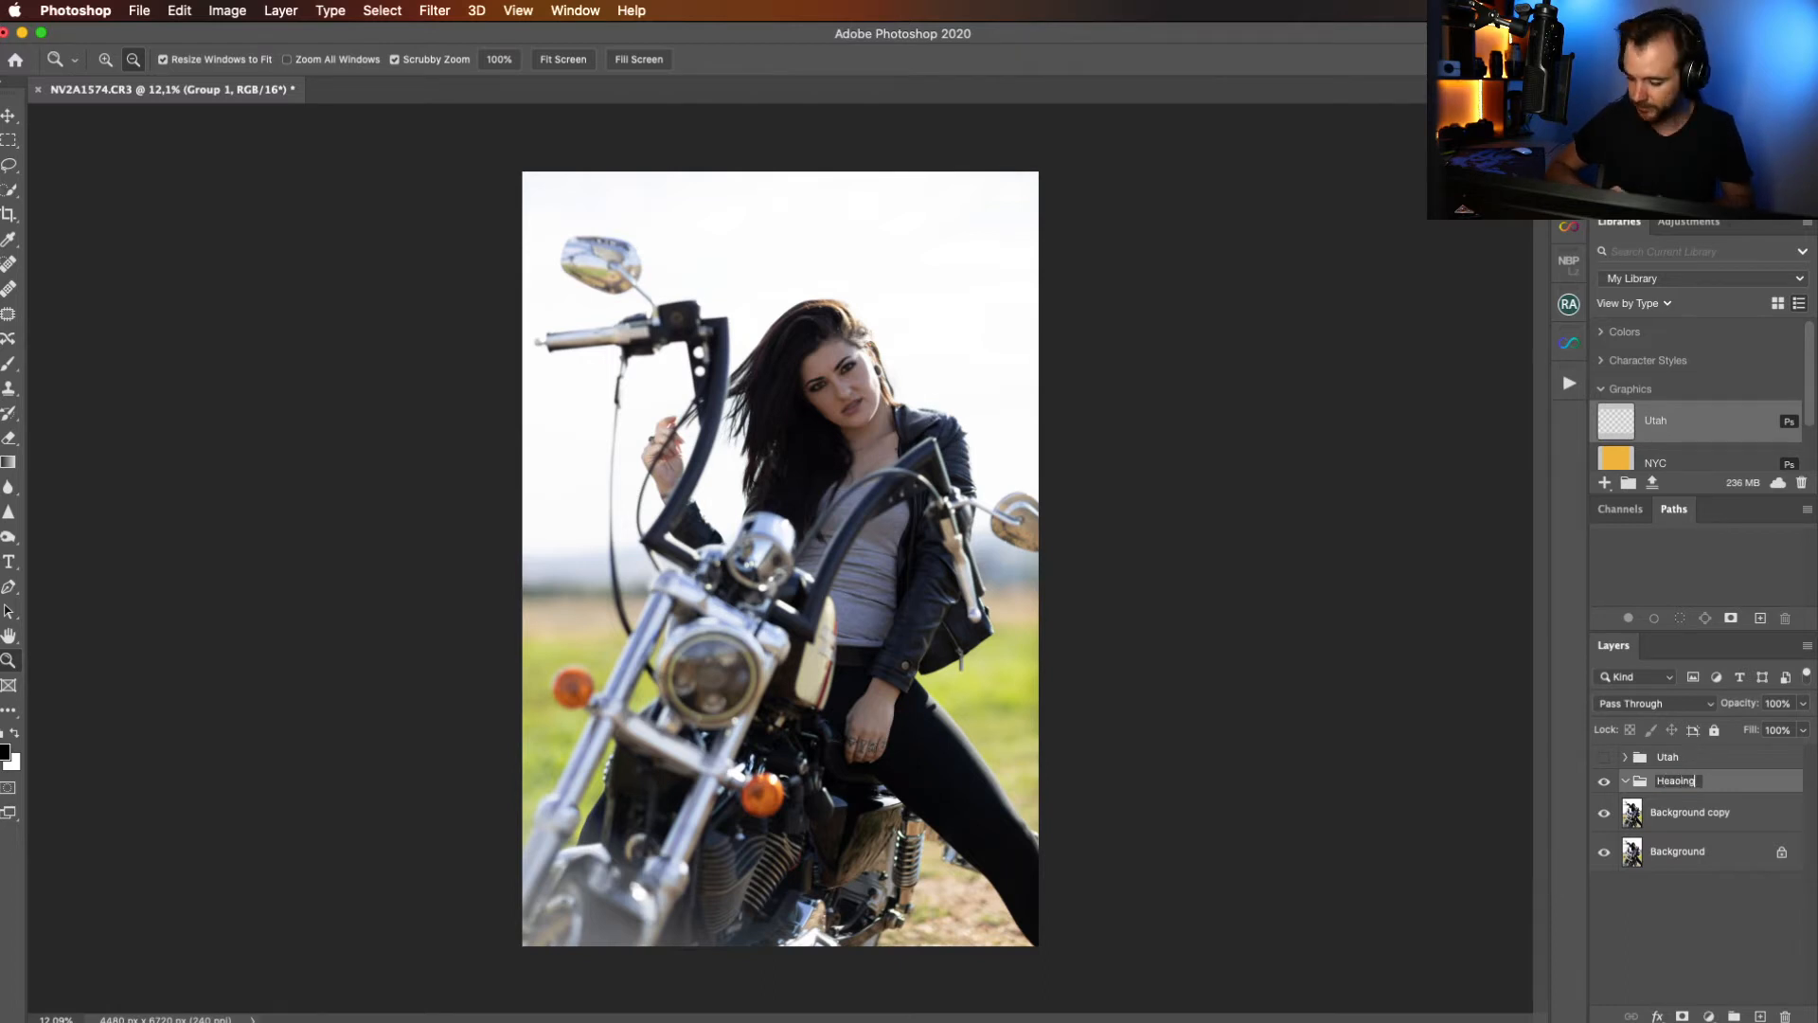
{"action": "key", "text": "BackSpace"}
{"action": "key", "text": "BackSpace"}
{"action": "key", "text": "BackSpace"}
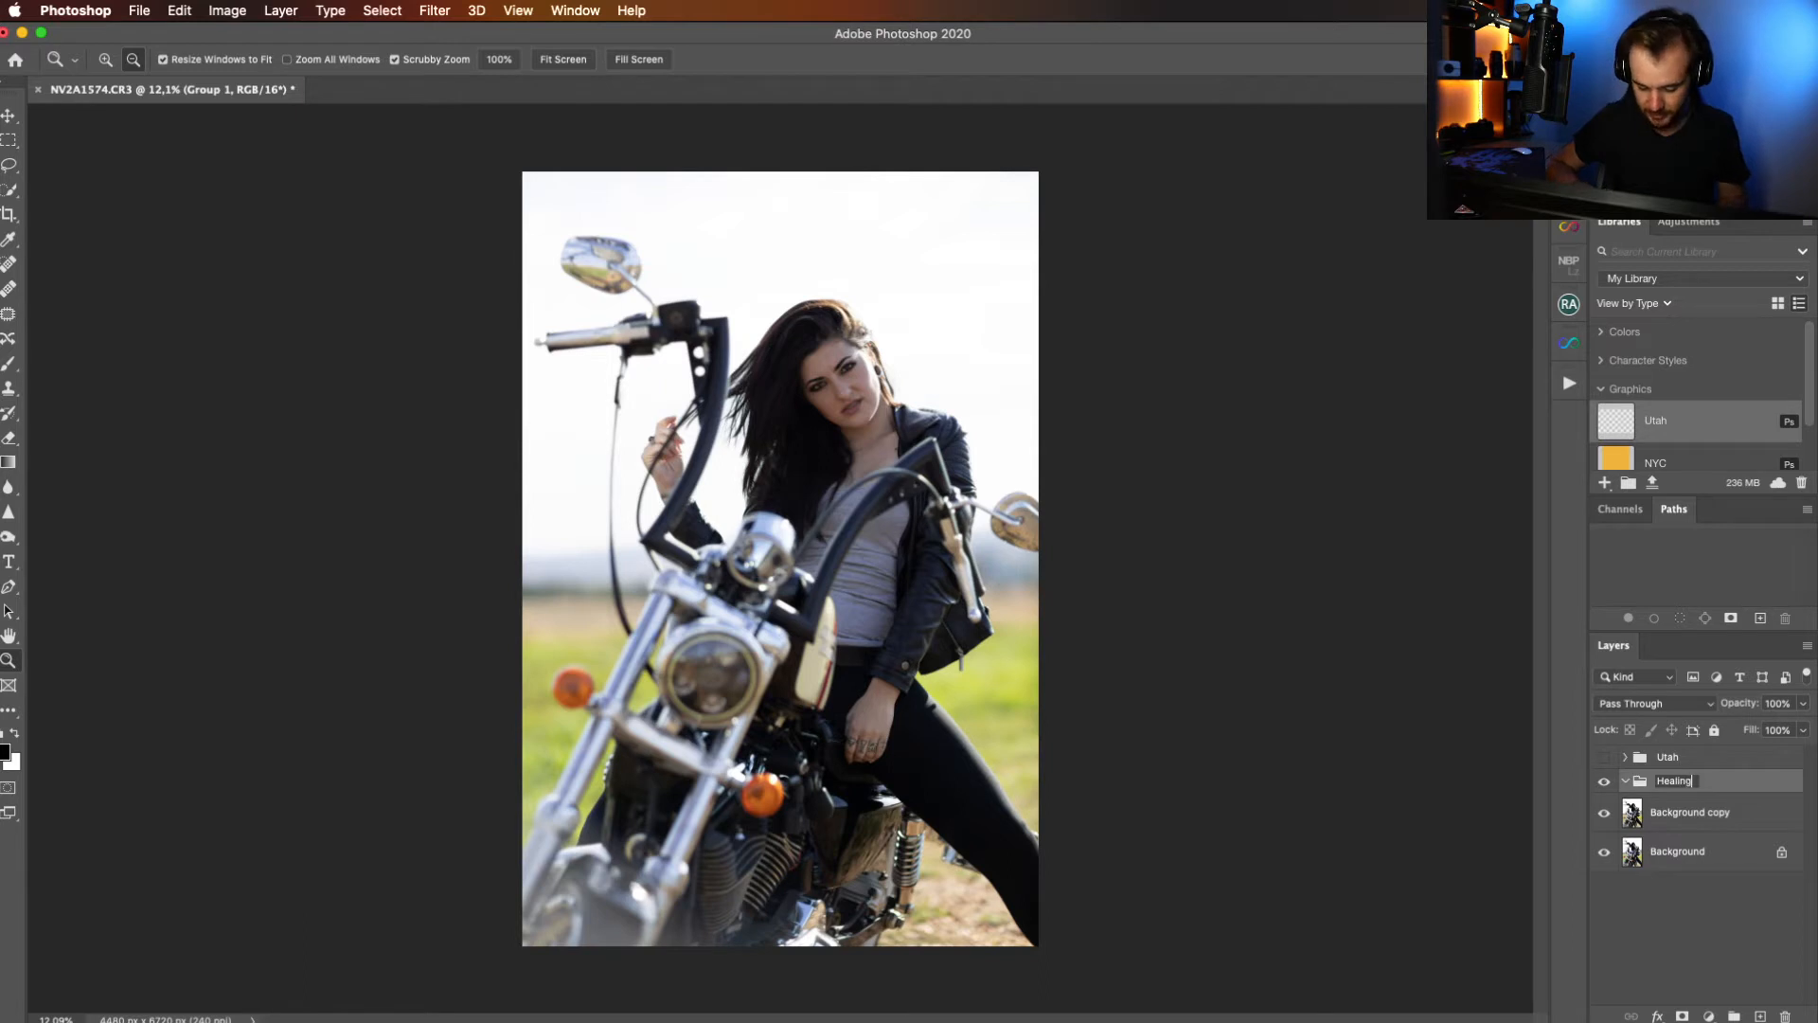
{"action": "key", "text": "Return"}
{"action": "double_click", "coordinate": [1720, 812]}
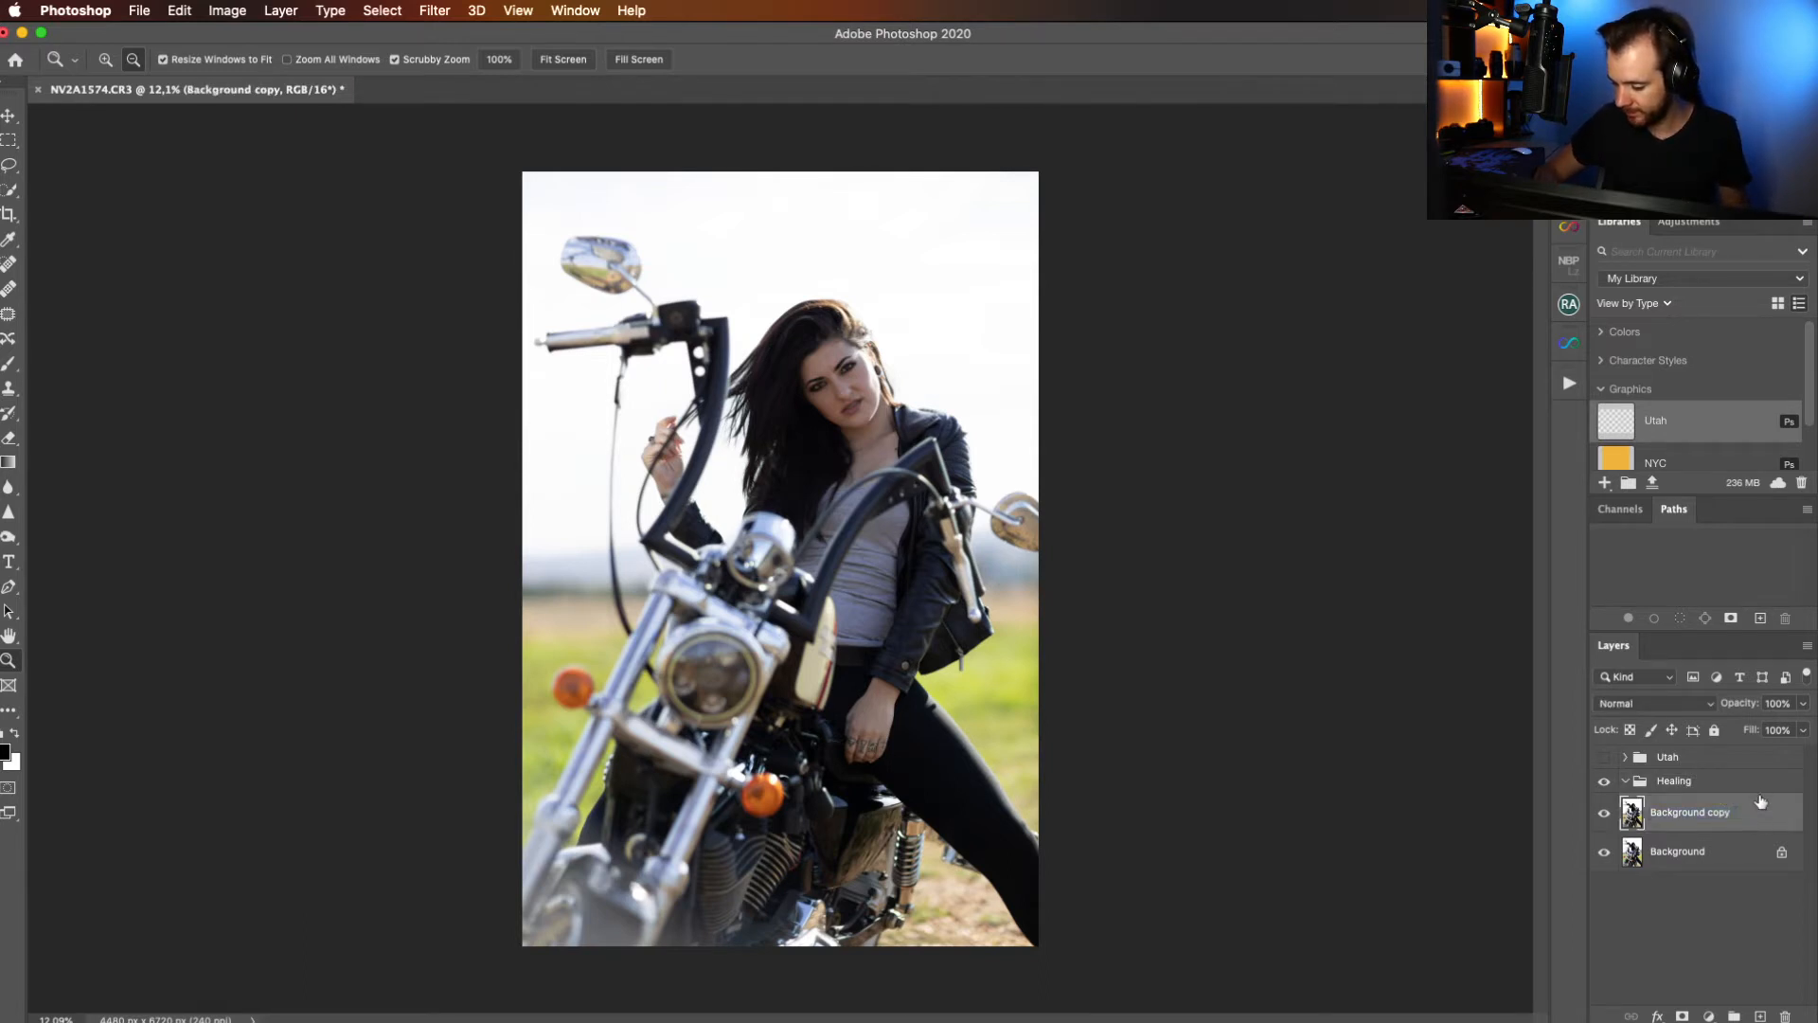
{"action": "double_click", "coordinate": [1762, 796]}
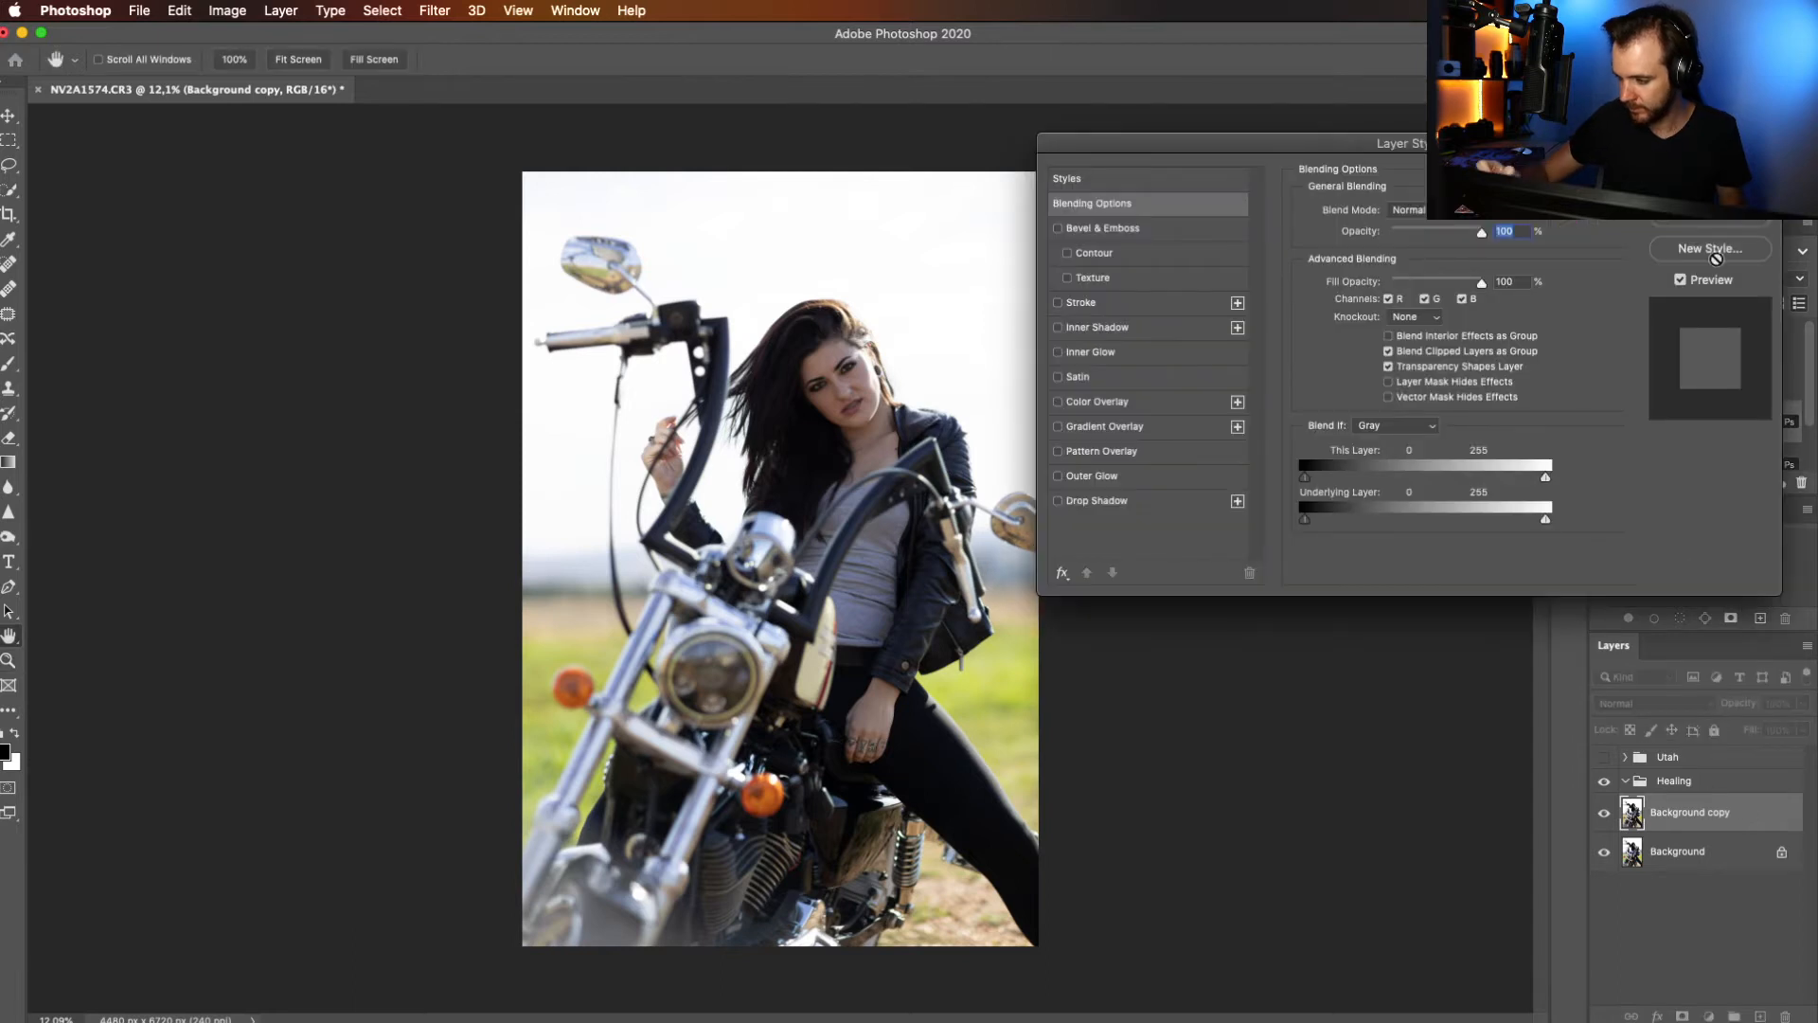
{"action": "left_click", "coordinate": [1714, 186]}
Move the Background copy layer into the Healing group and add an empty layer named Heal above it.
{"action": "left_click_drag", "start_coordinate": [1747, 816], "coordinate": [1749, 788]}
{"action": "left_click", "coordinate": [1760, 1015]}
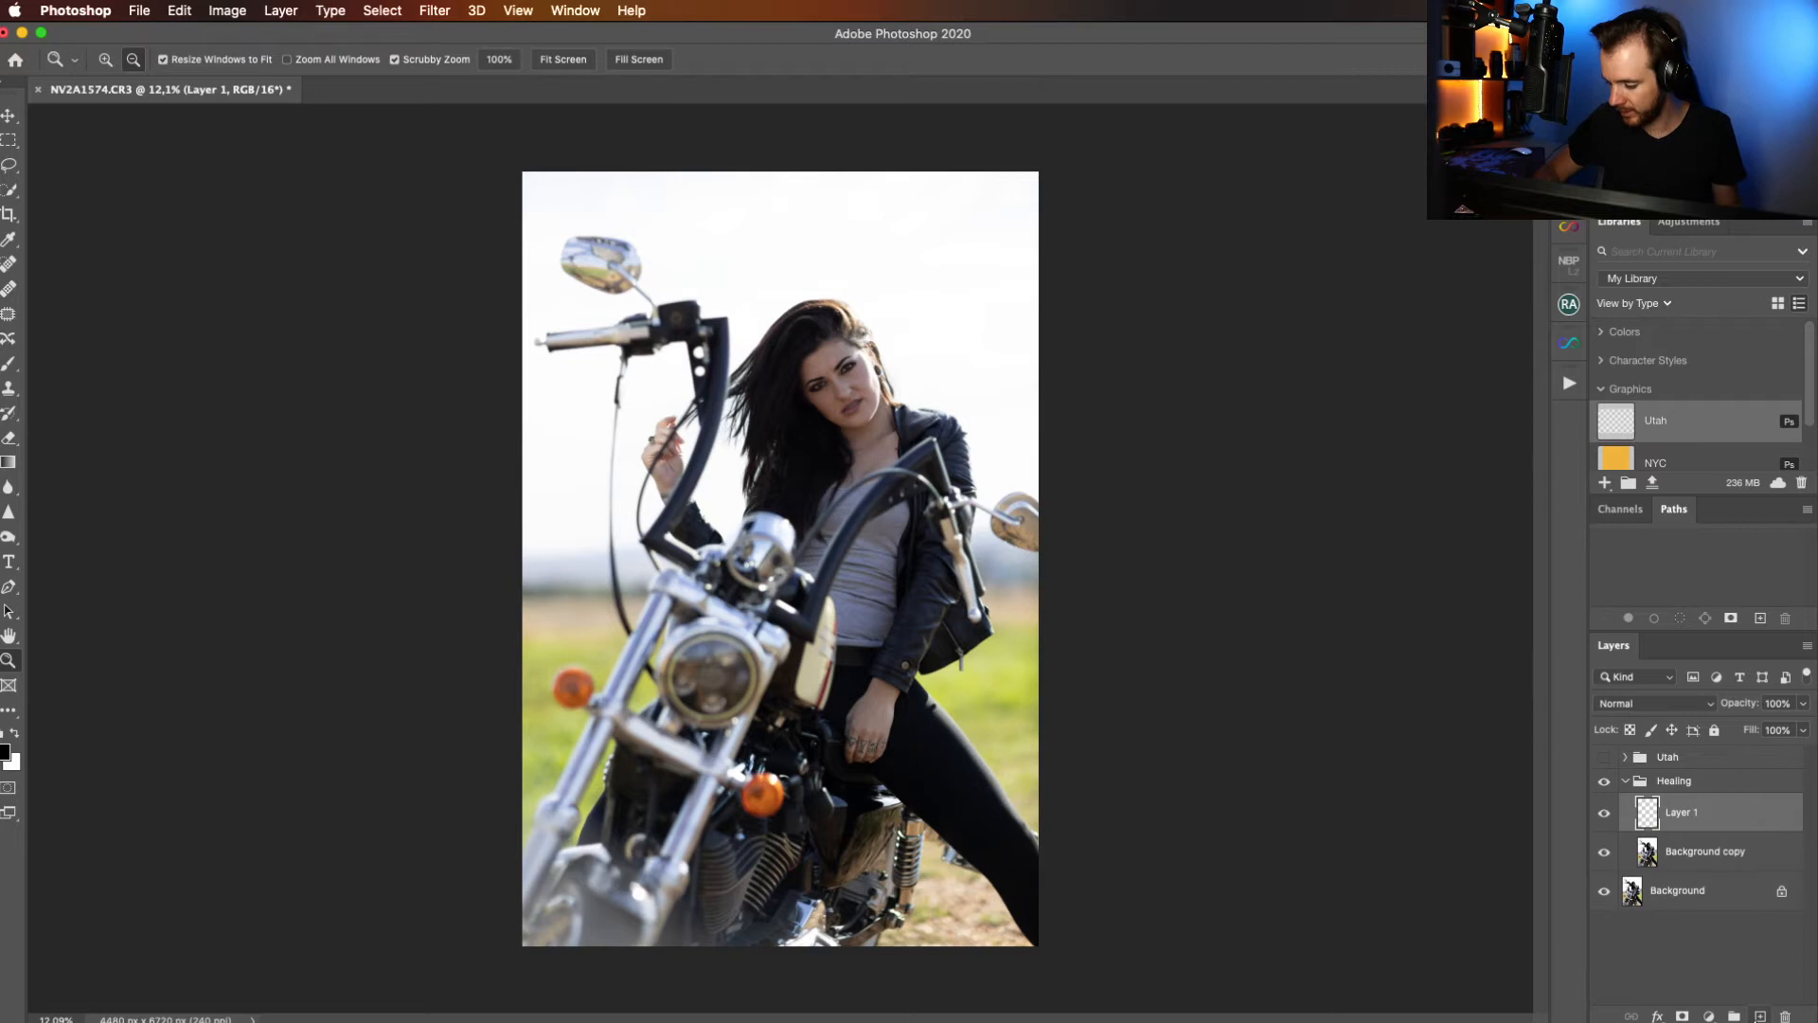
{"action": "double_click", "coordinate": [1682, 812]}
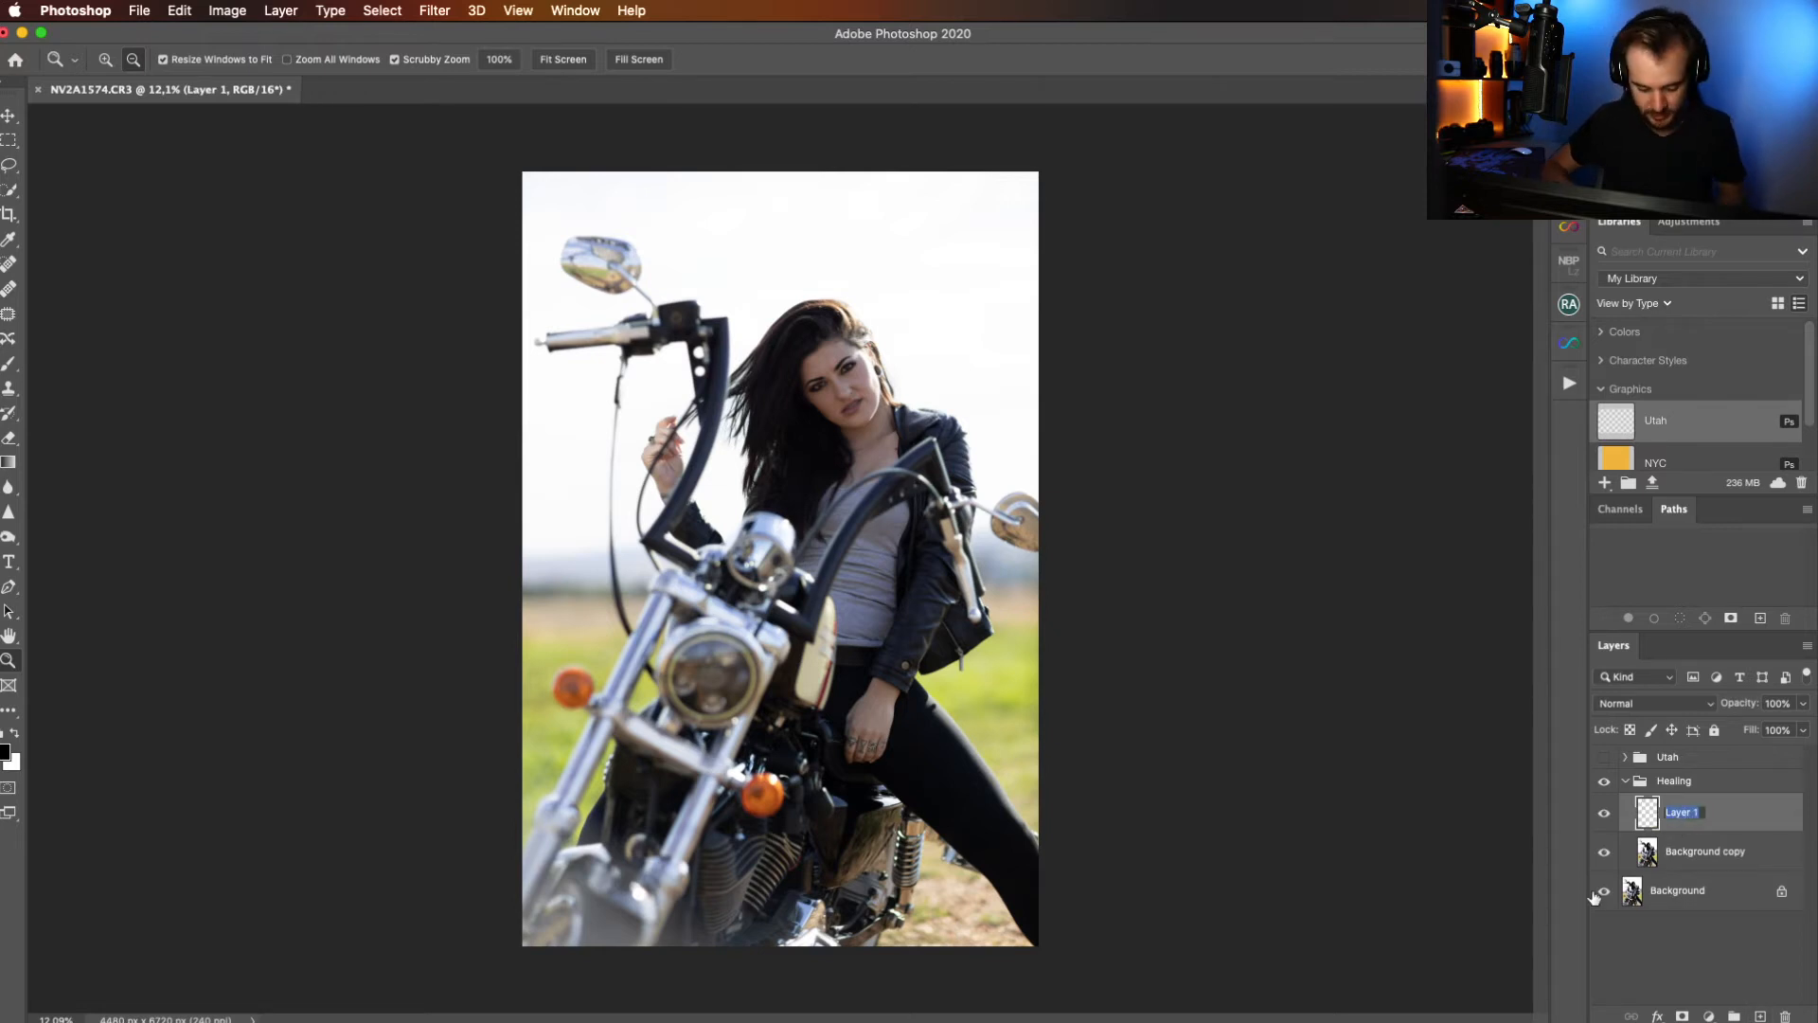
{"action": "type", "text": "Heal"}
{"action": "key", "text": "Return"}
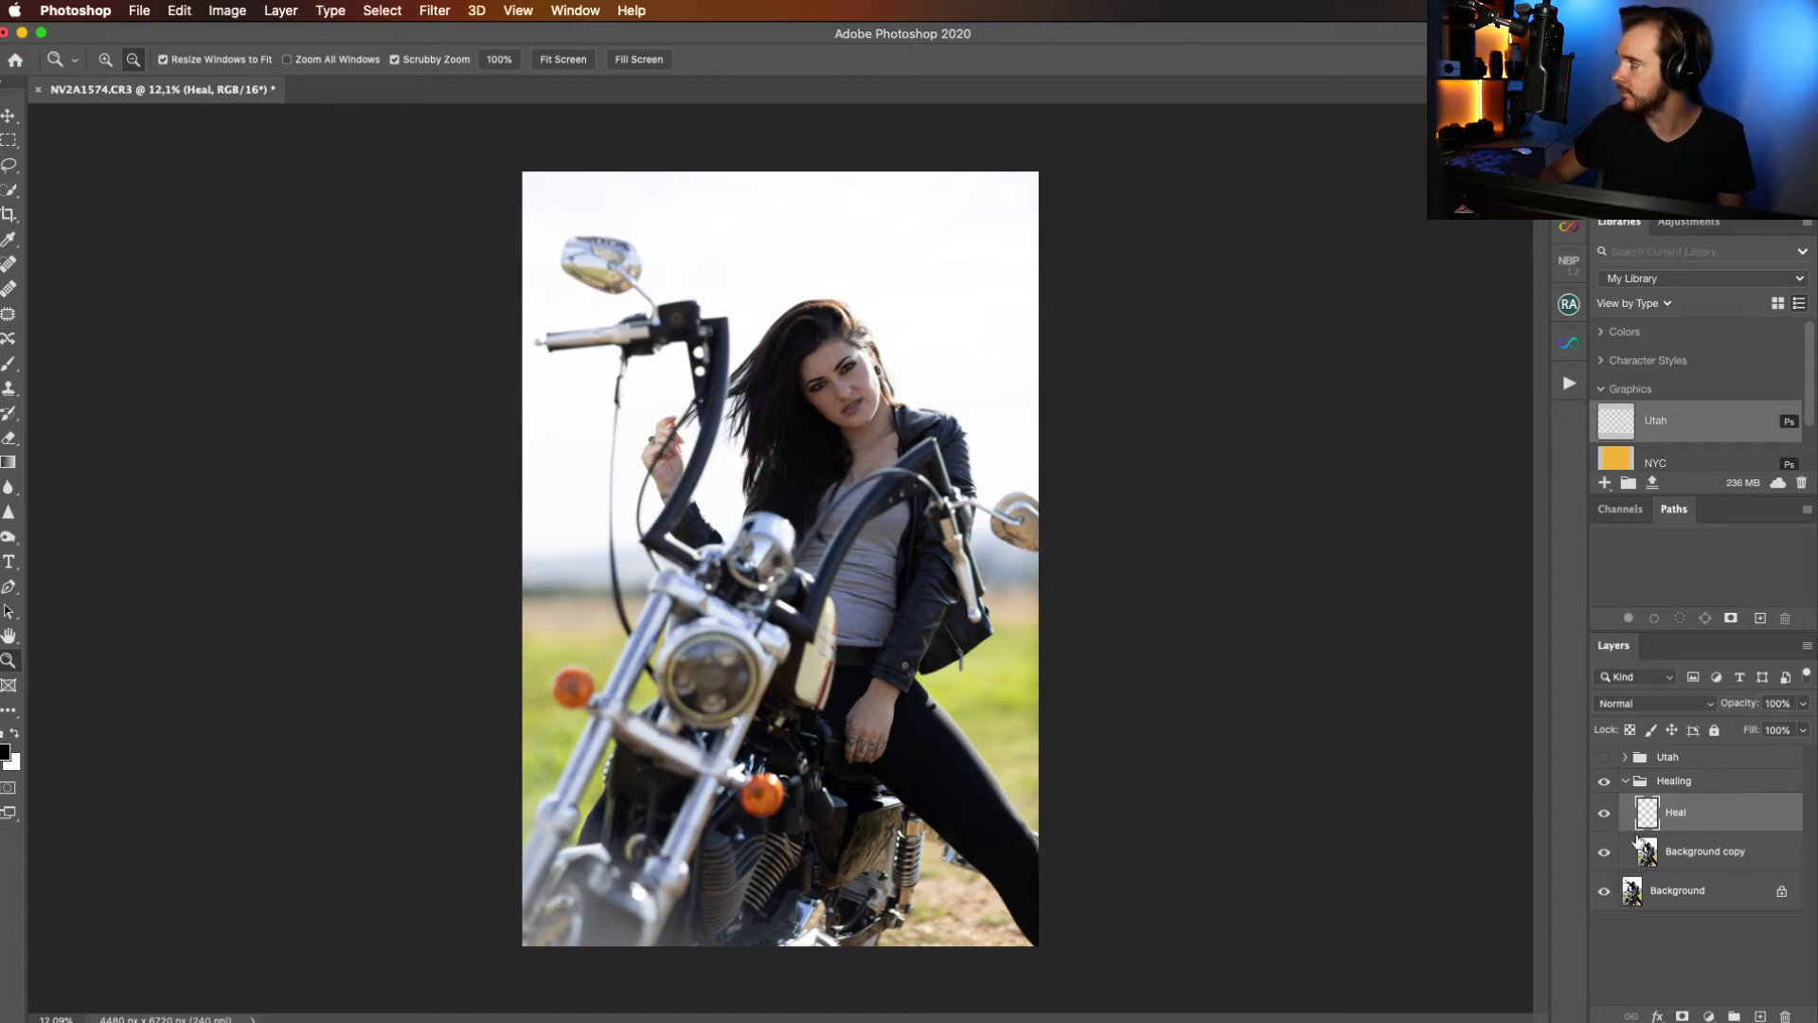
Retouch the small spots on the chin and upper chest on the Heal layer using the Healing Brush at size 30.
{"action": "left_click_drag", "start_coordinate": [855, 378], "coordinate": [963, 316]}
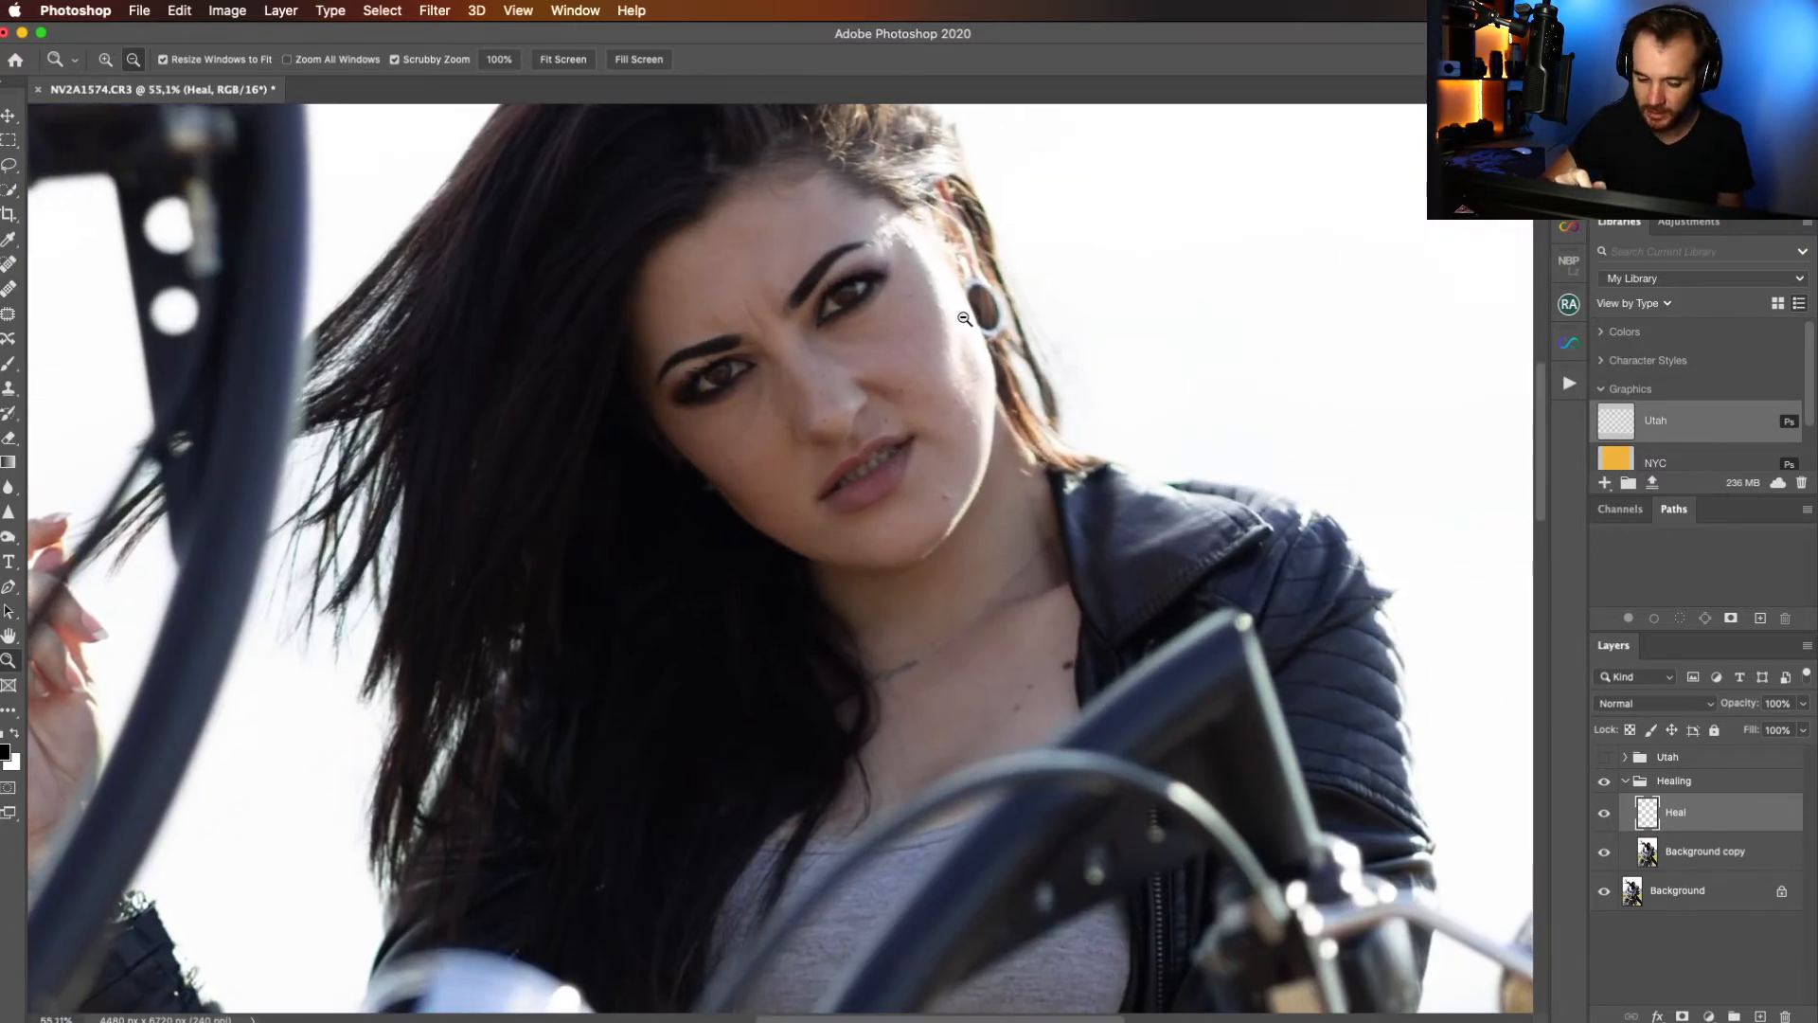
{"action": "left_click", "coordinate": [10, 286]}
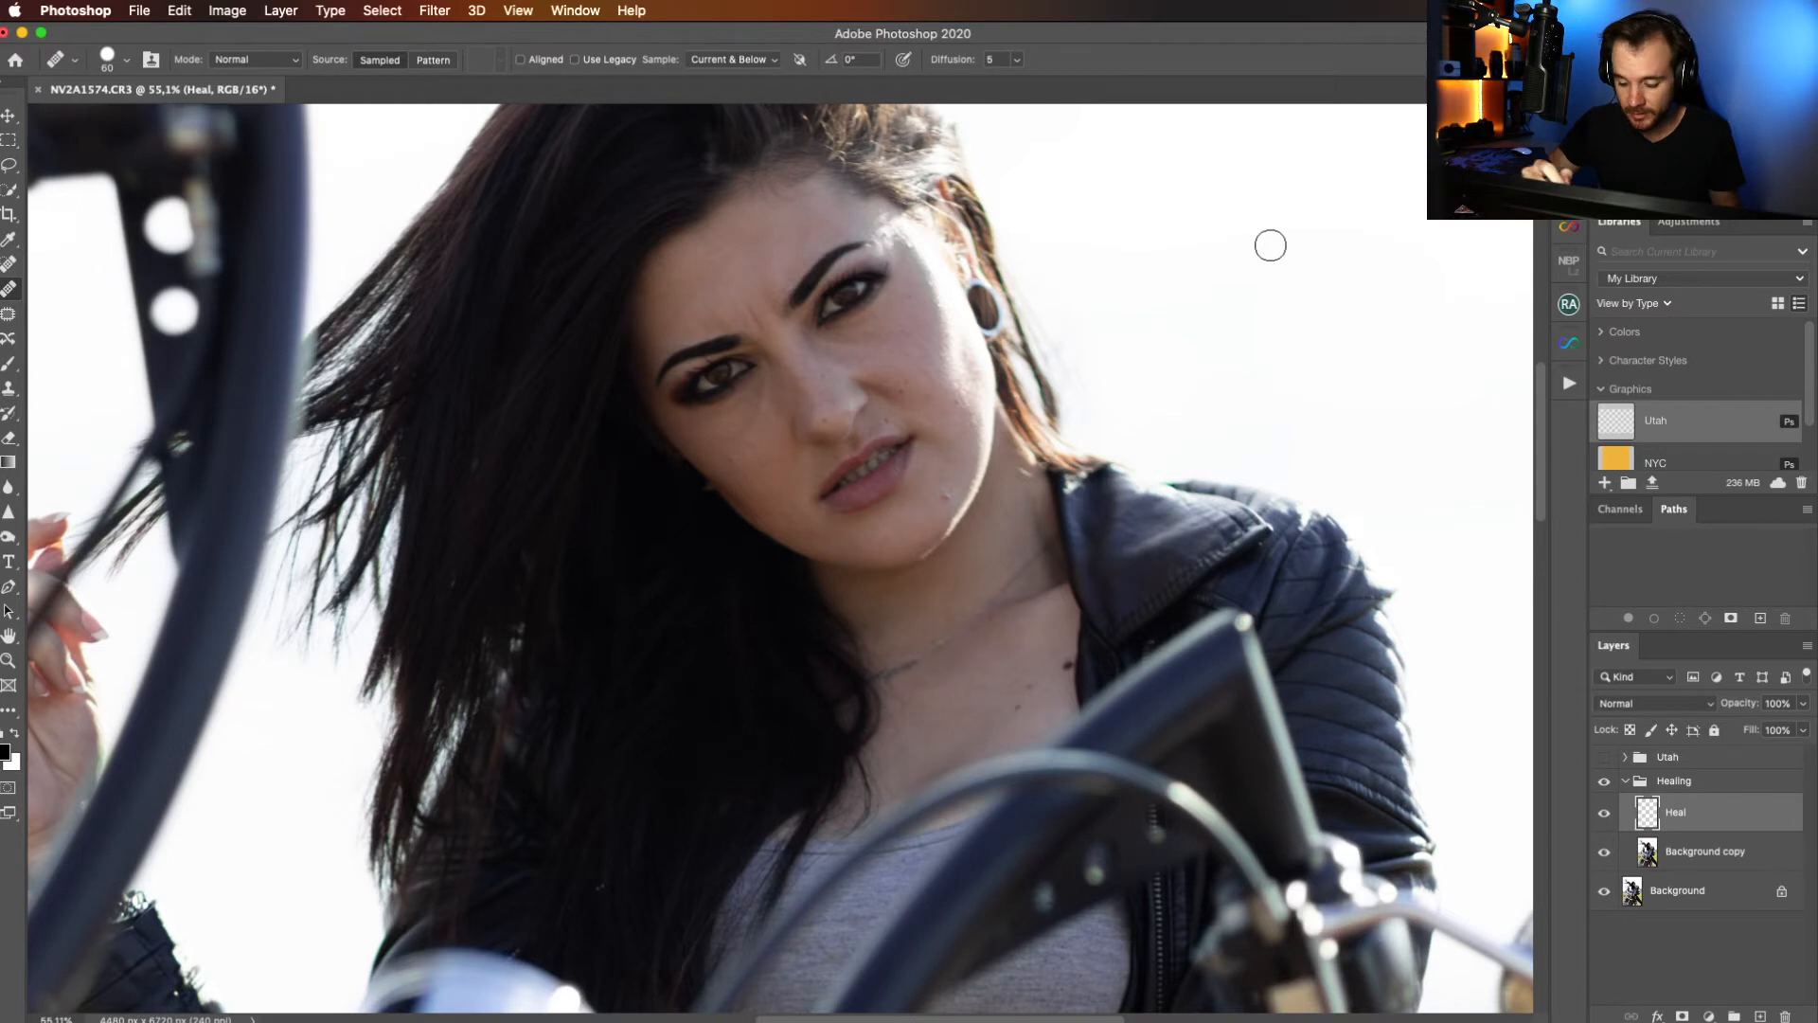
{"action": "left_click", "coordinate": [950, 462], "text": "alt"}
{"action": "key", "text": "bracketleft"}
{"action": "key", "text": "bracketleft"}
{"action": "key", "text": "bracketleft"}
{"action": "key", "text": "bracketleft"}
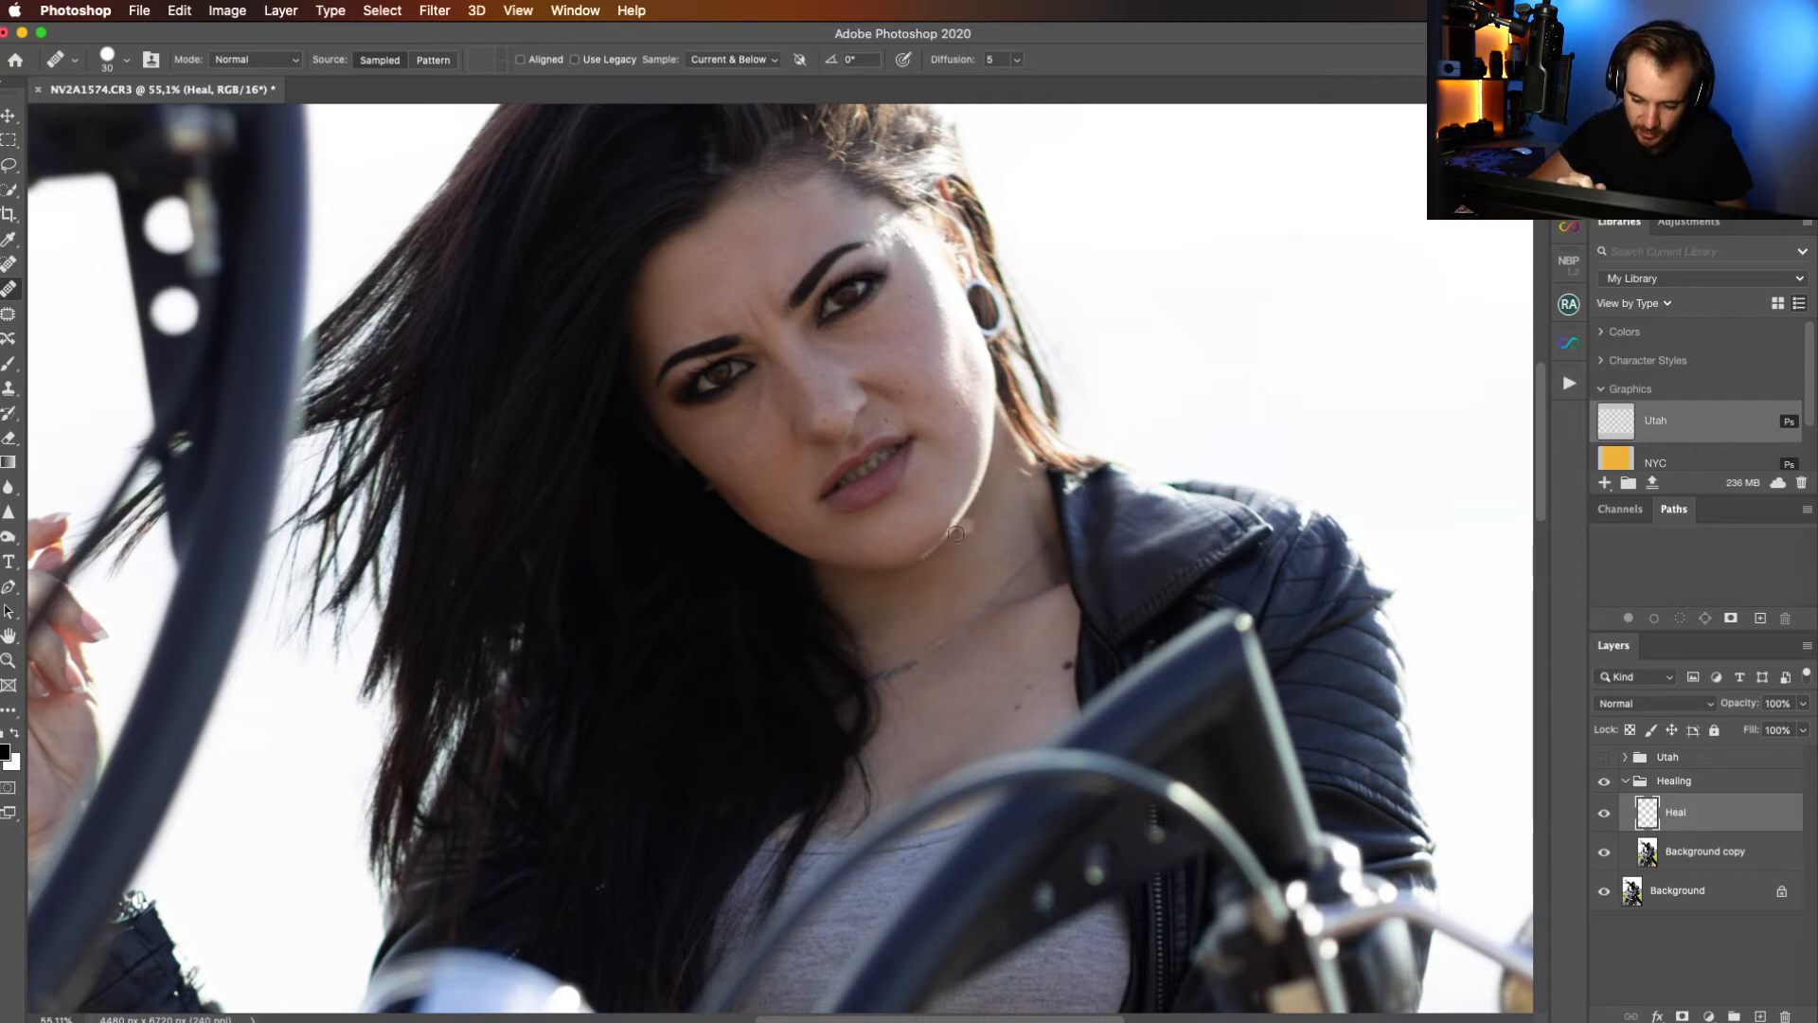
{"action": "left_click", "coordinate": [1018, 707]}
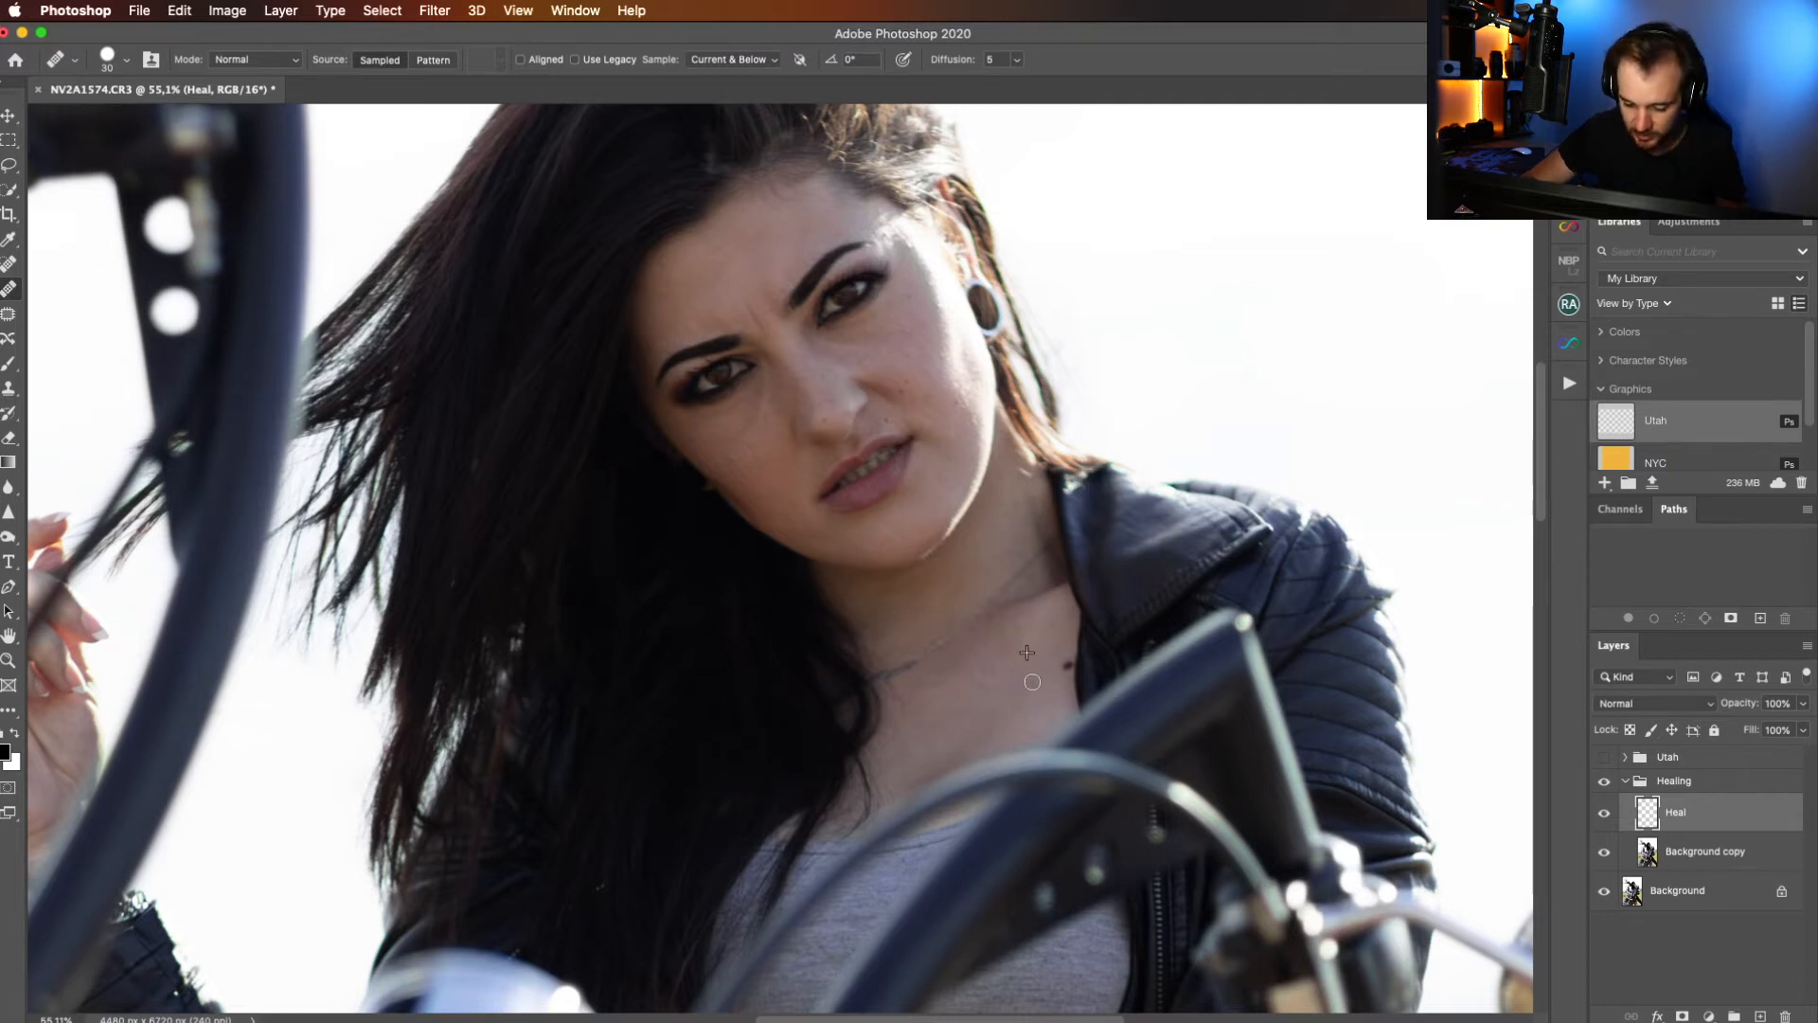
{"action": "left_click", "coordinate": [1066, 667]}
{"action": "key", "text": "super+z"}
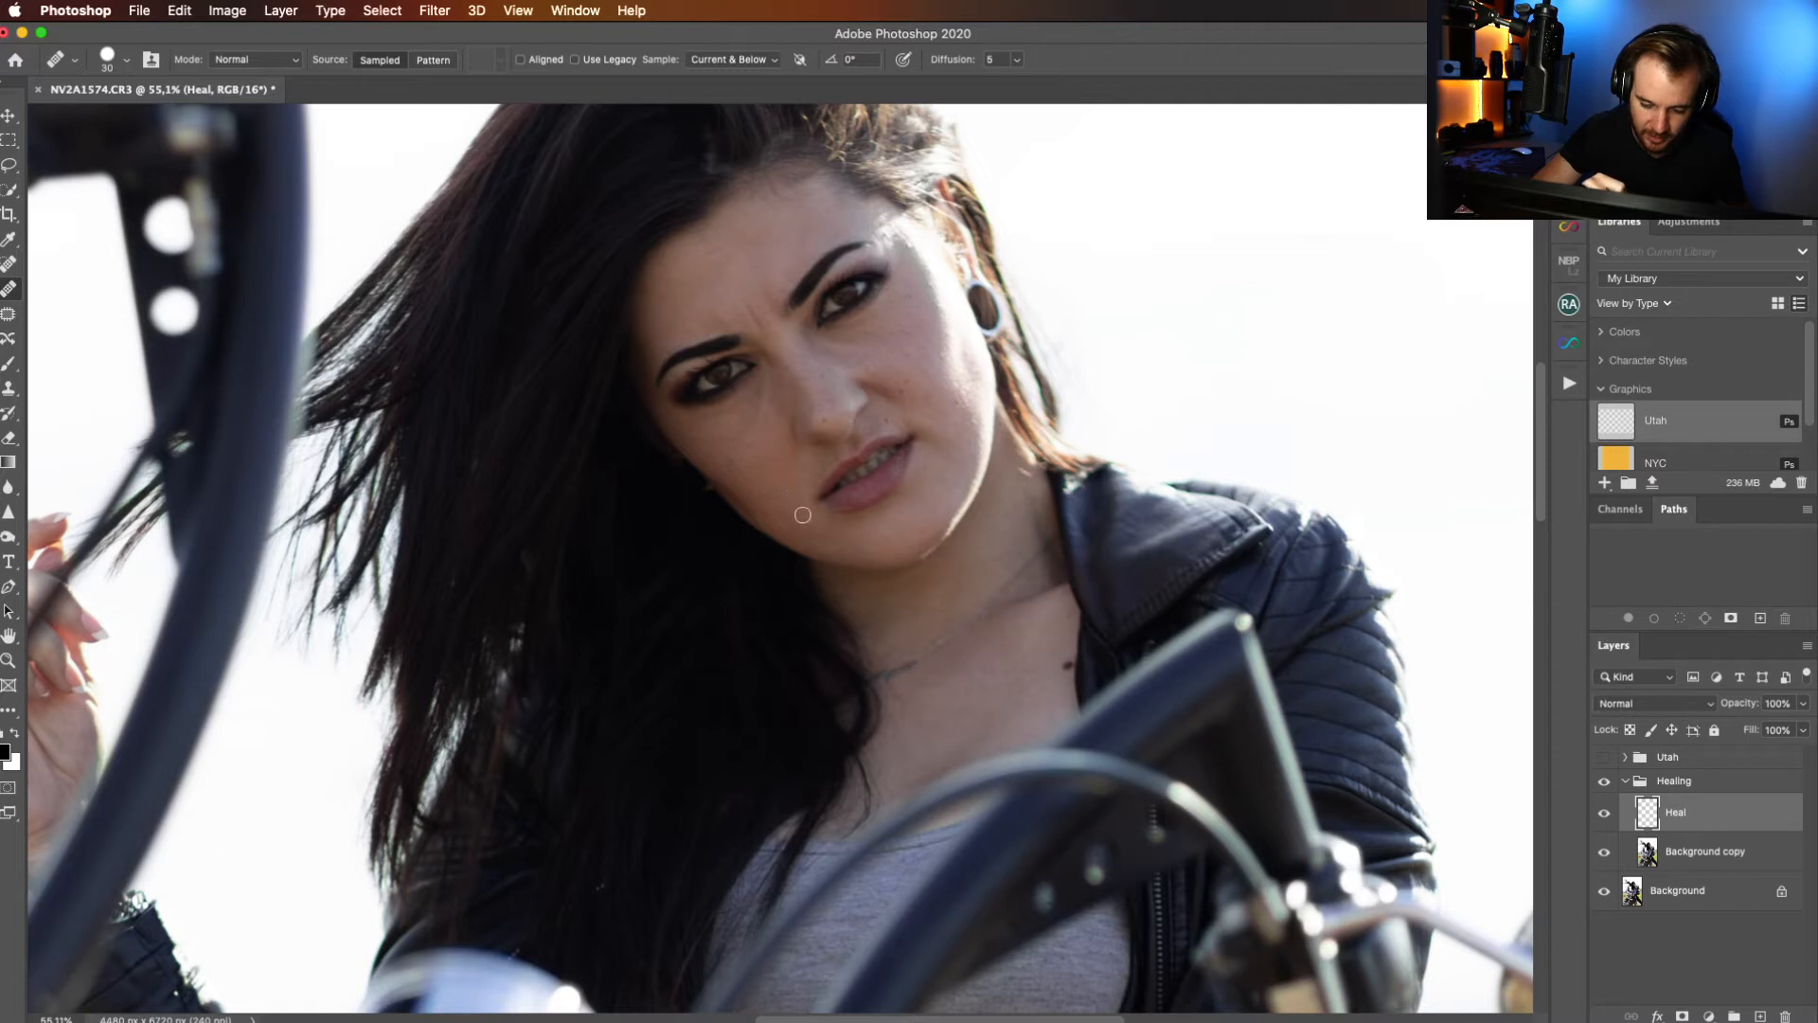
Heal the remaining small spots beside the mouth, near the outer eye corner and along the cheek on the Heal layer.
{"action": "mouse_move", "coordinate": [787, 509]}
{"action": "left_mouse_down"}
{"action": "mouse_move", "coordinate": [867, 318]}
{"action": "mouse_move", "coordinate": [788, 516]}
{"action": "left_mouse_up"}
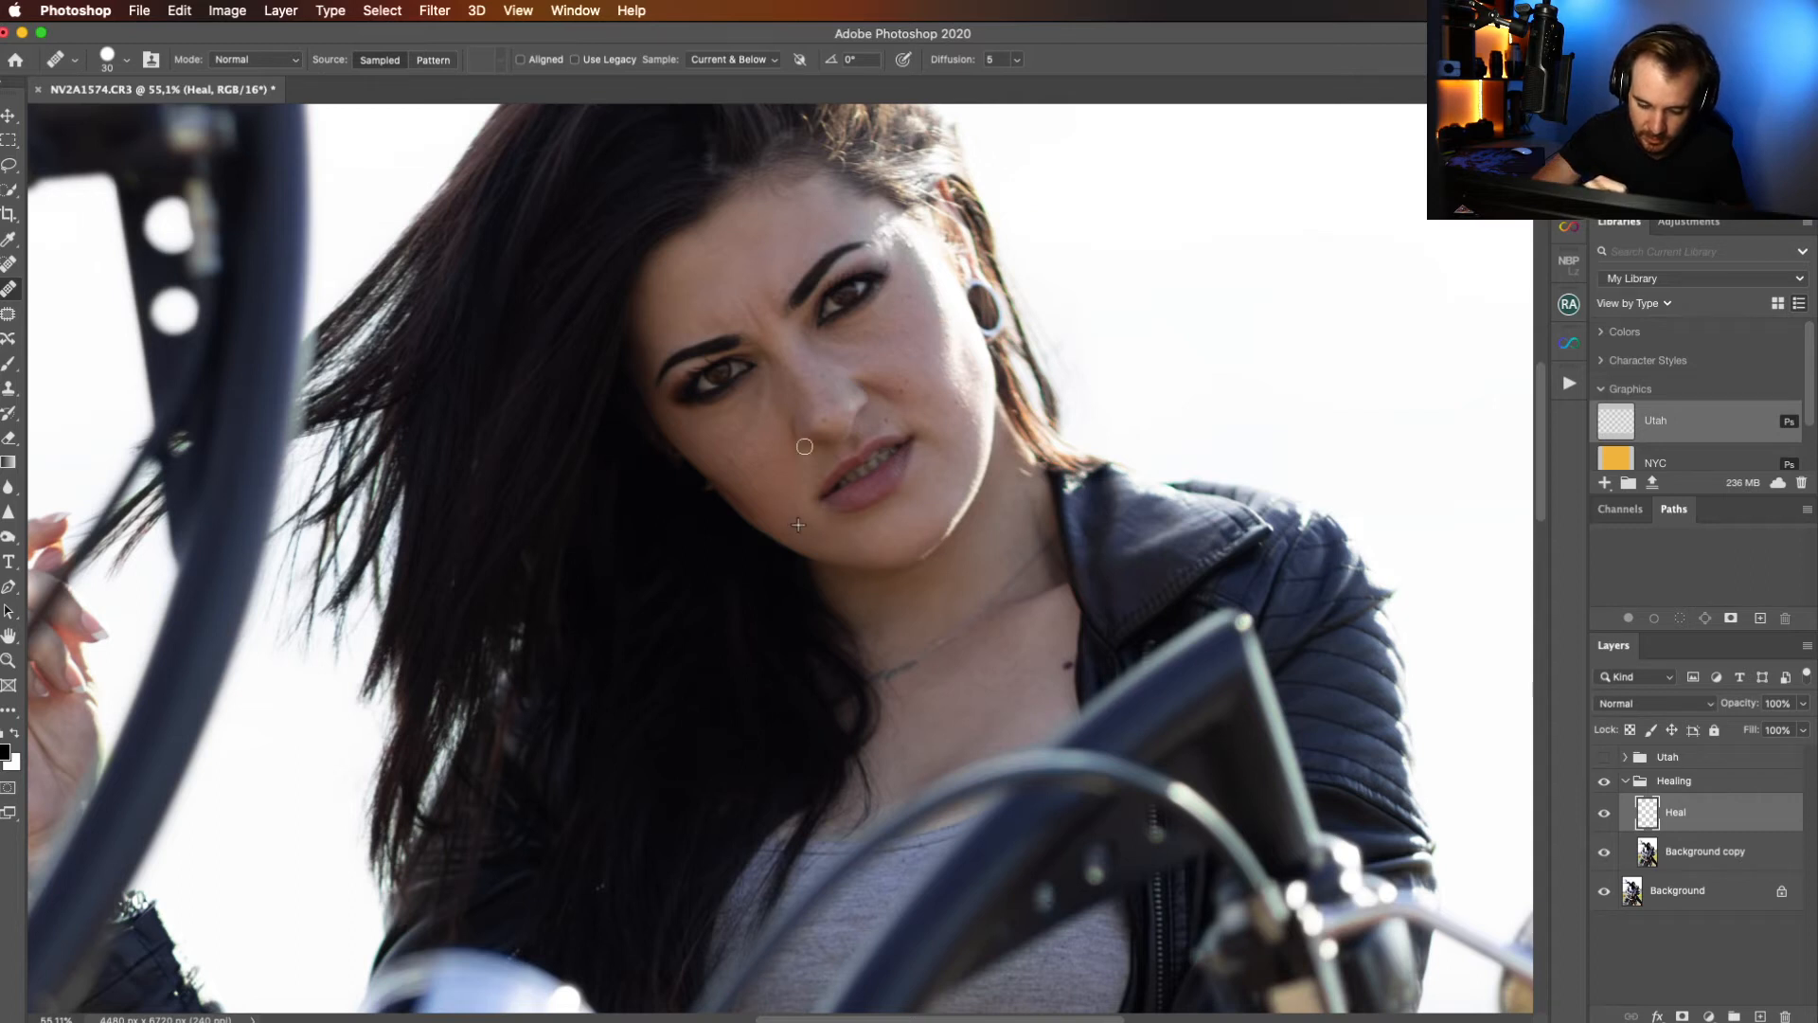
{"action": "left_click", "coordinate": [939, 297]}
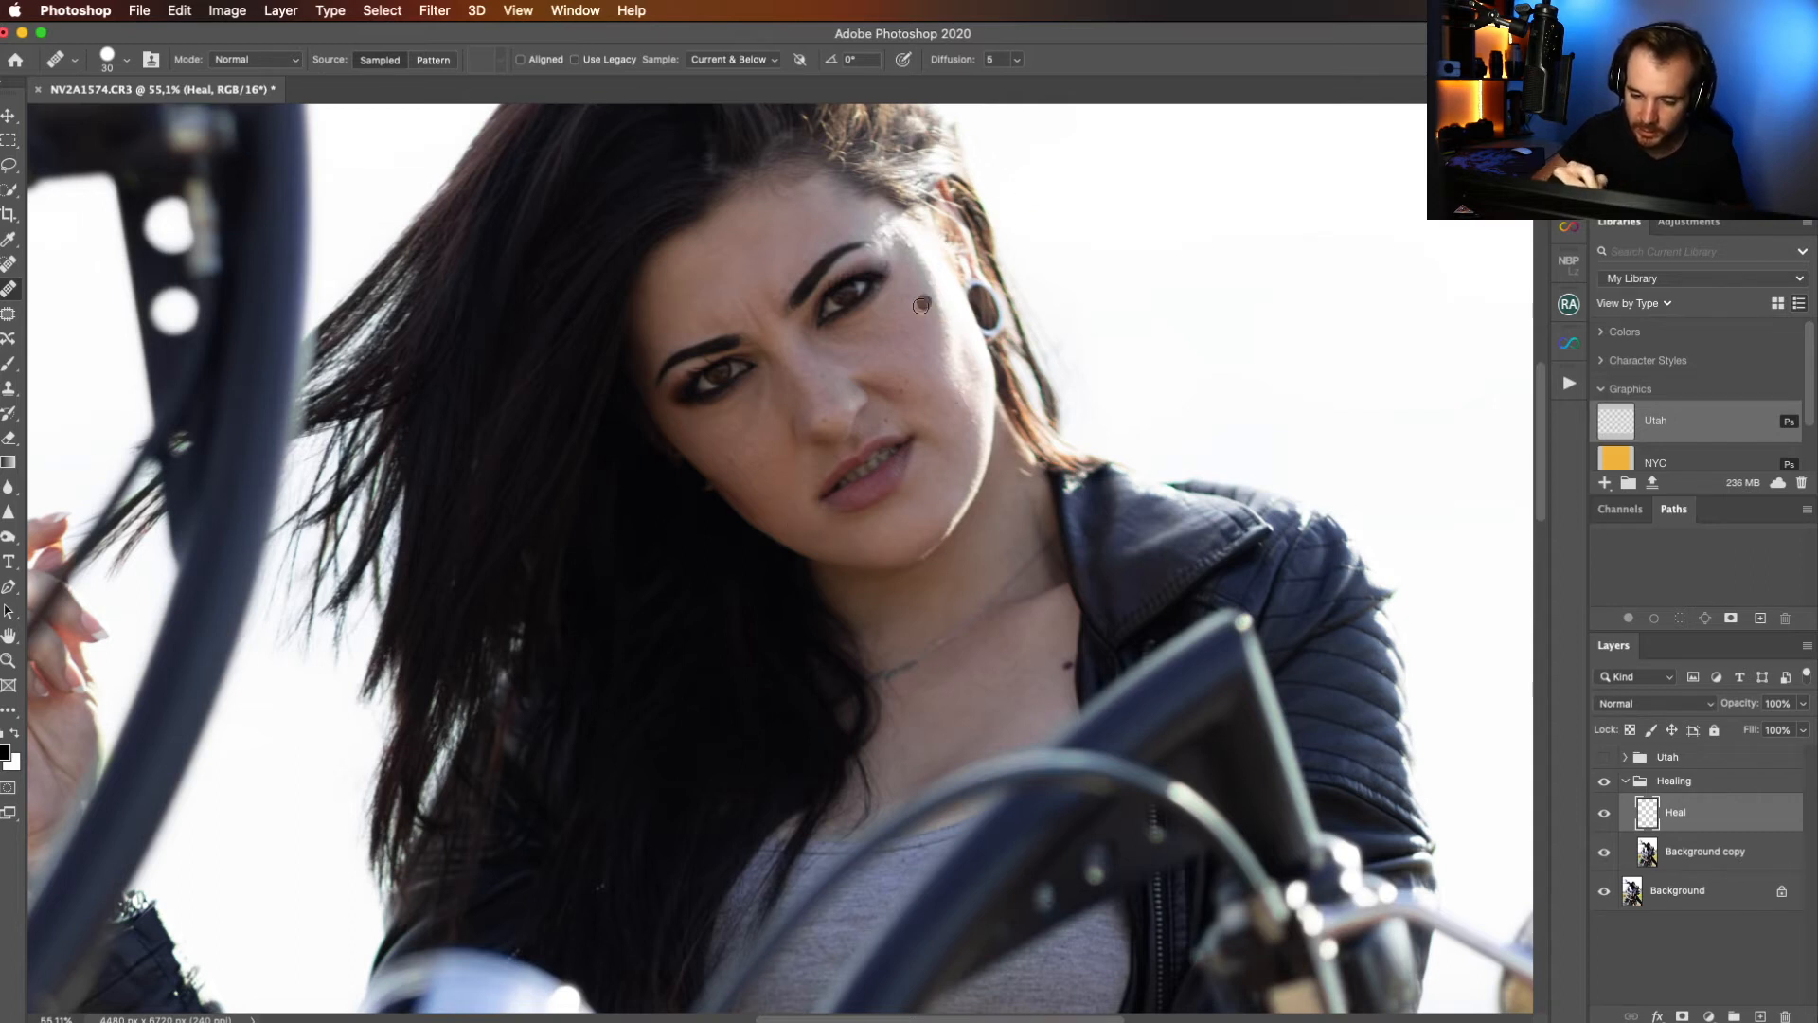
{"action": "left_click", "coordinate": [949, 301]}
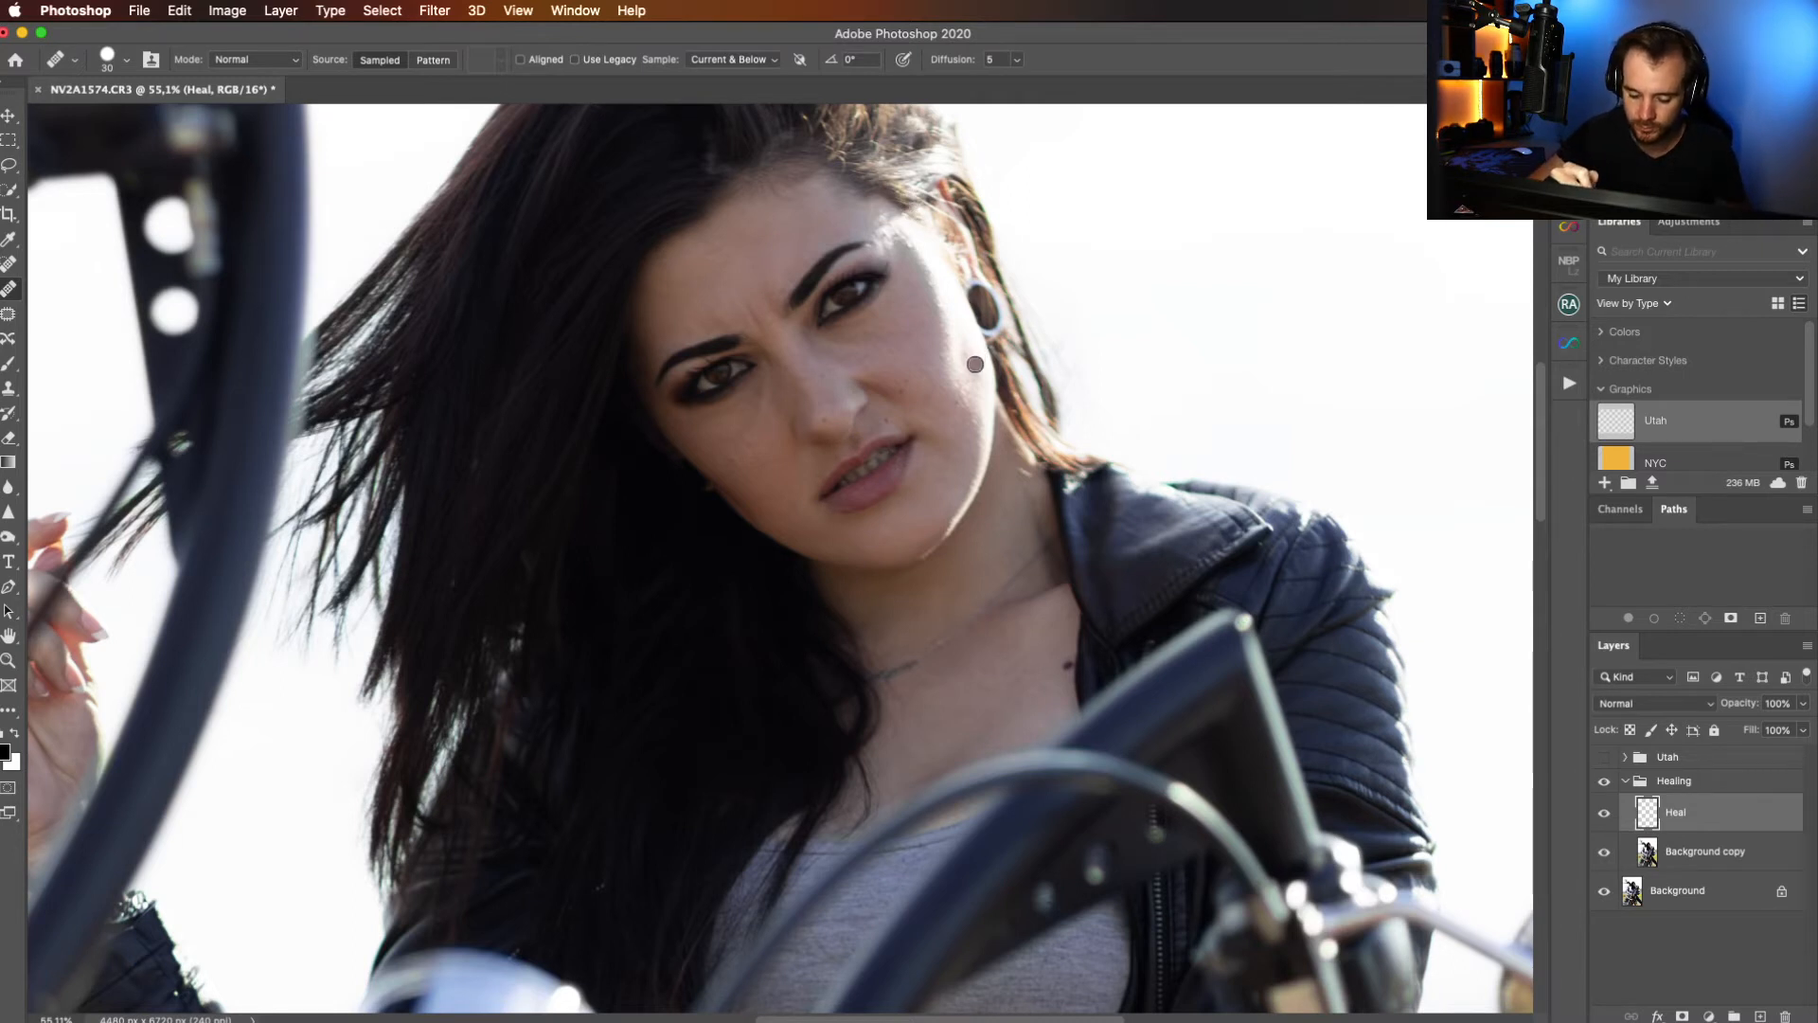
{"action": "left_click", "coordinate": [974, 366]}
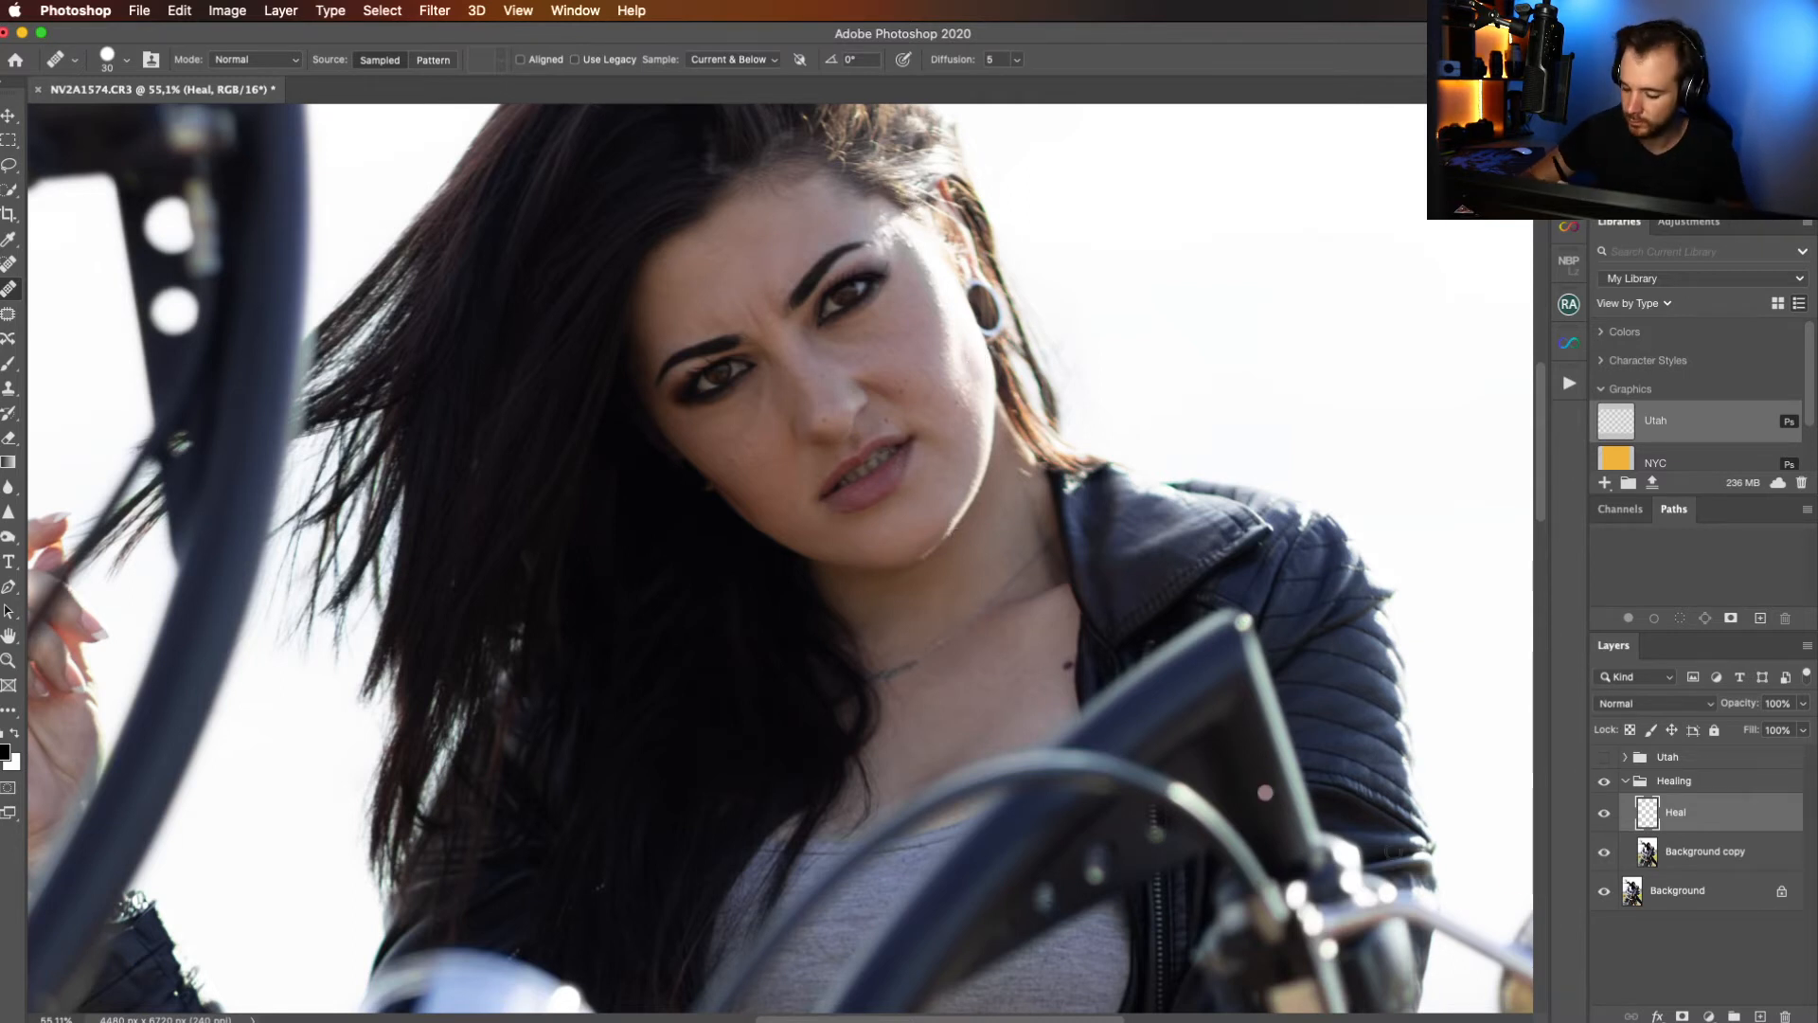
Compare the portrait with and without the Heal layer, and check the torso before viewing the whole photo.
{"action": "left_click", "coordinate": [1604, 813]}
{"action": "left_click", "coordinate": [1604, 812]}
{"action": "left_click", "coordinate": [1604, 812]}
{"action": "left_click", "coordinate": [1604, 813]}
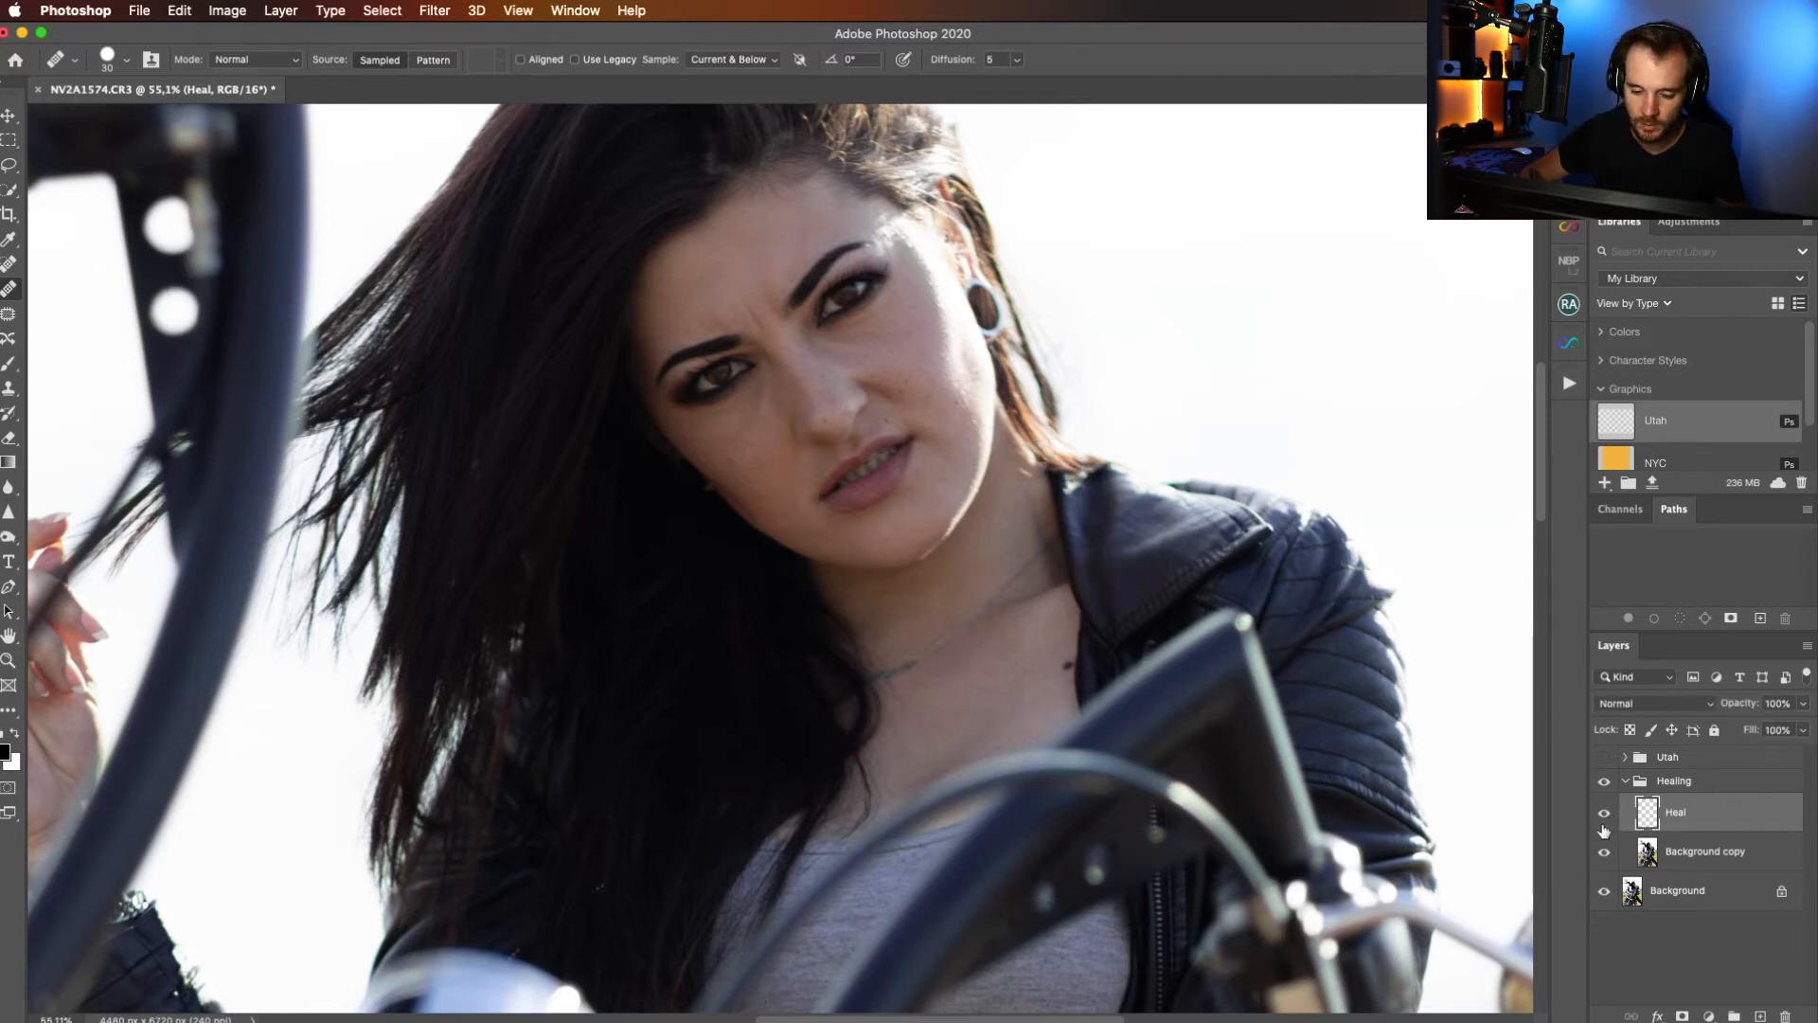
{"action": "key", "text": "space"}
{"action": "mouse_move", "coordinate": [1025, 726]}
{"action": "left_mouse_down"}
{"action": "mouse_move", "coordinate": [1030, 661]}
{"action": "mouse_move", "coordinate": [1108, 560]}
{"action": "left_mouse_up"}
{"action": "left_click_drag", "start_coordinate": [1036, 772], "coordinate": [932, 785]}
{"action": "key", "text": "z"}
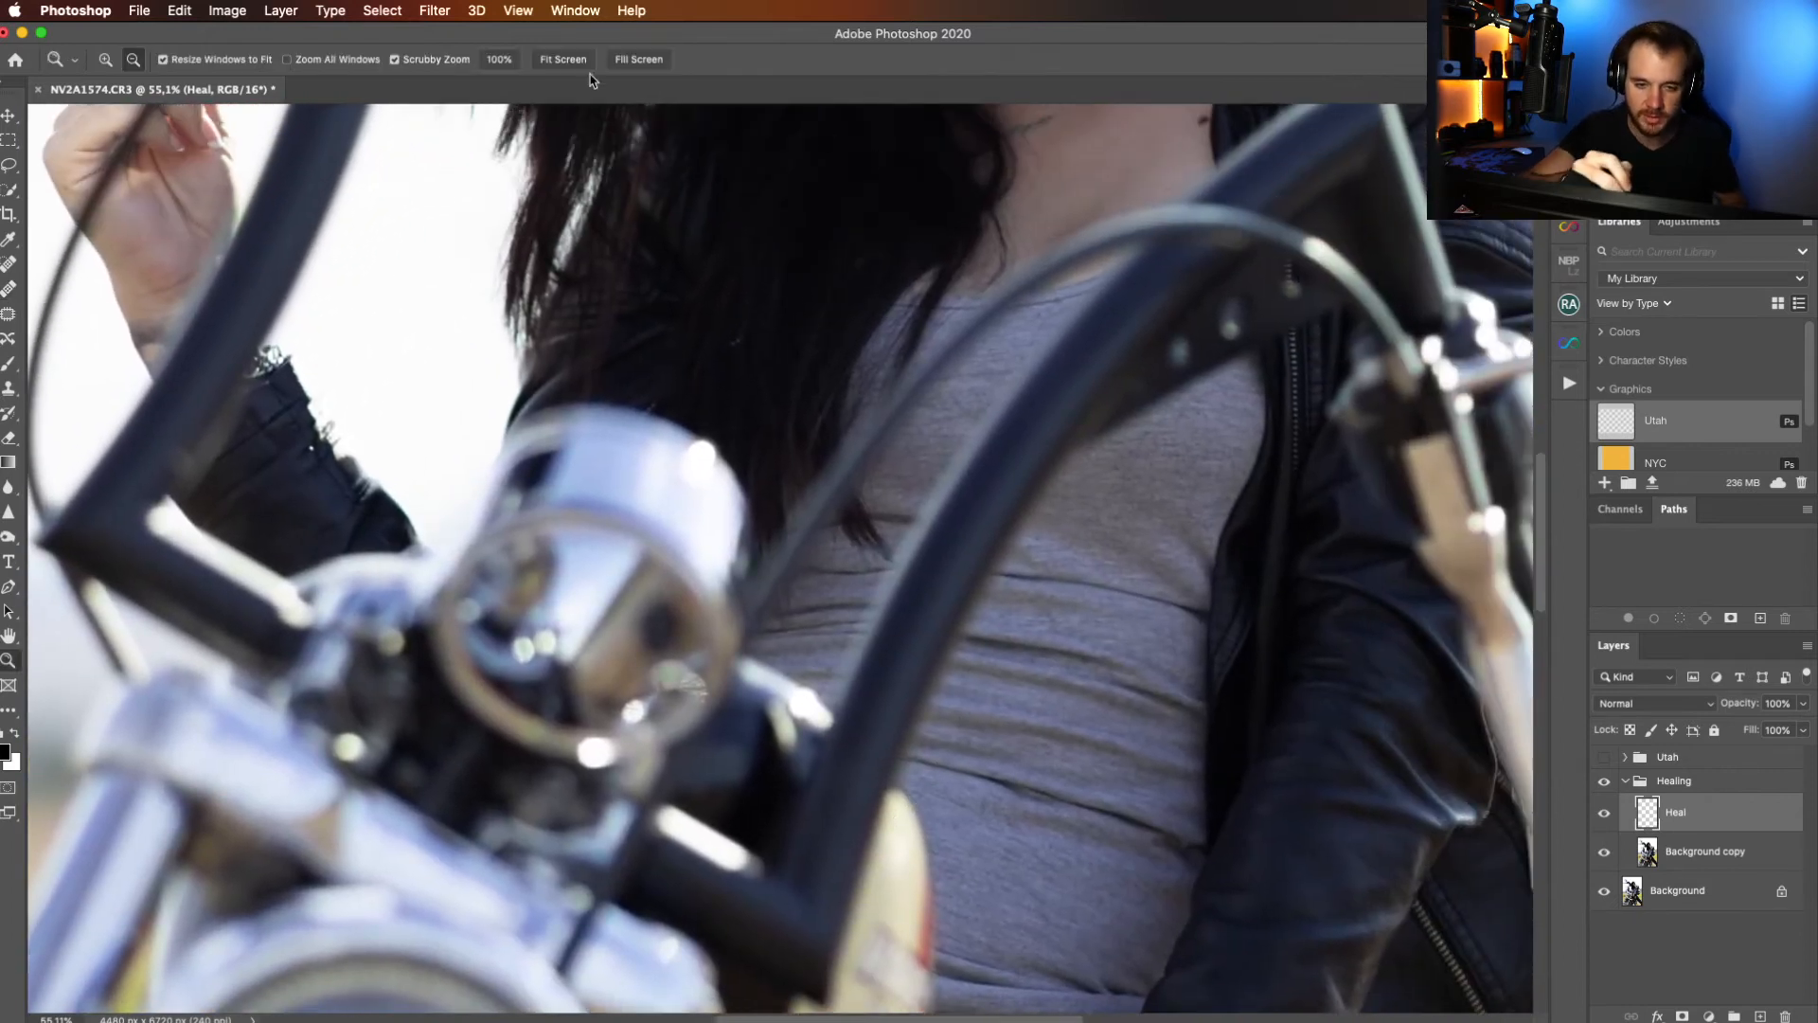
{"action": "left_click", "coordinate": [563, 59]}
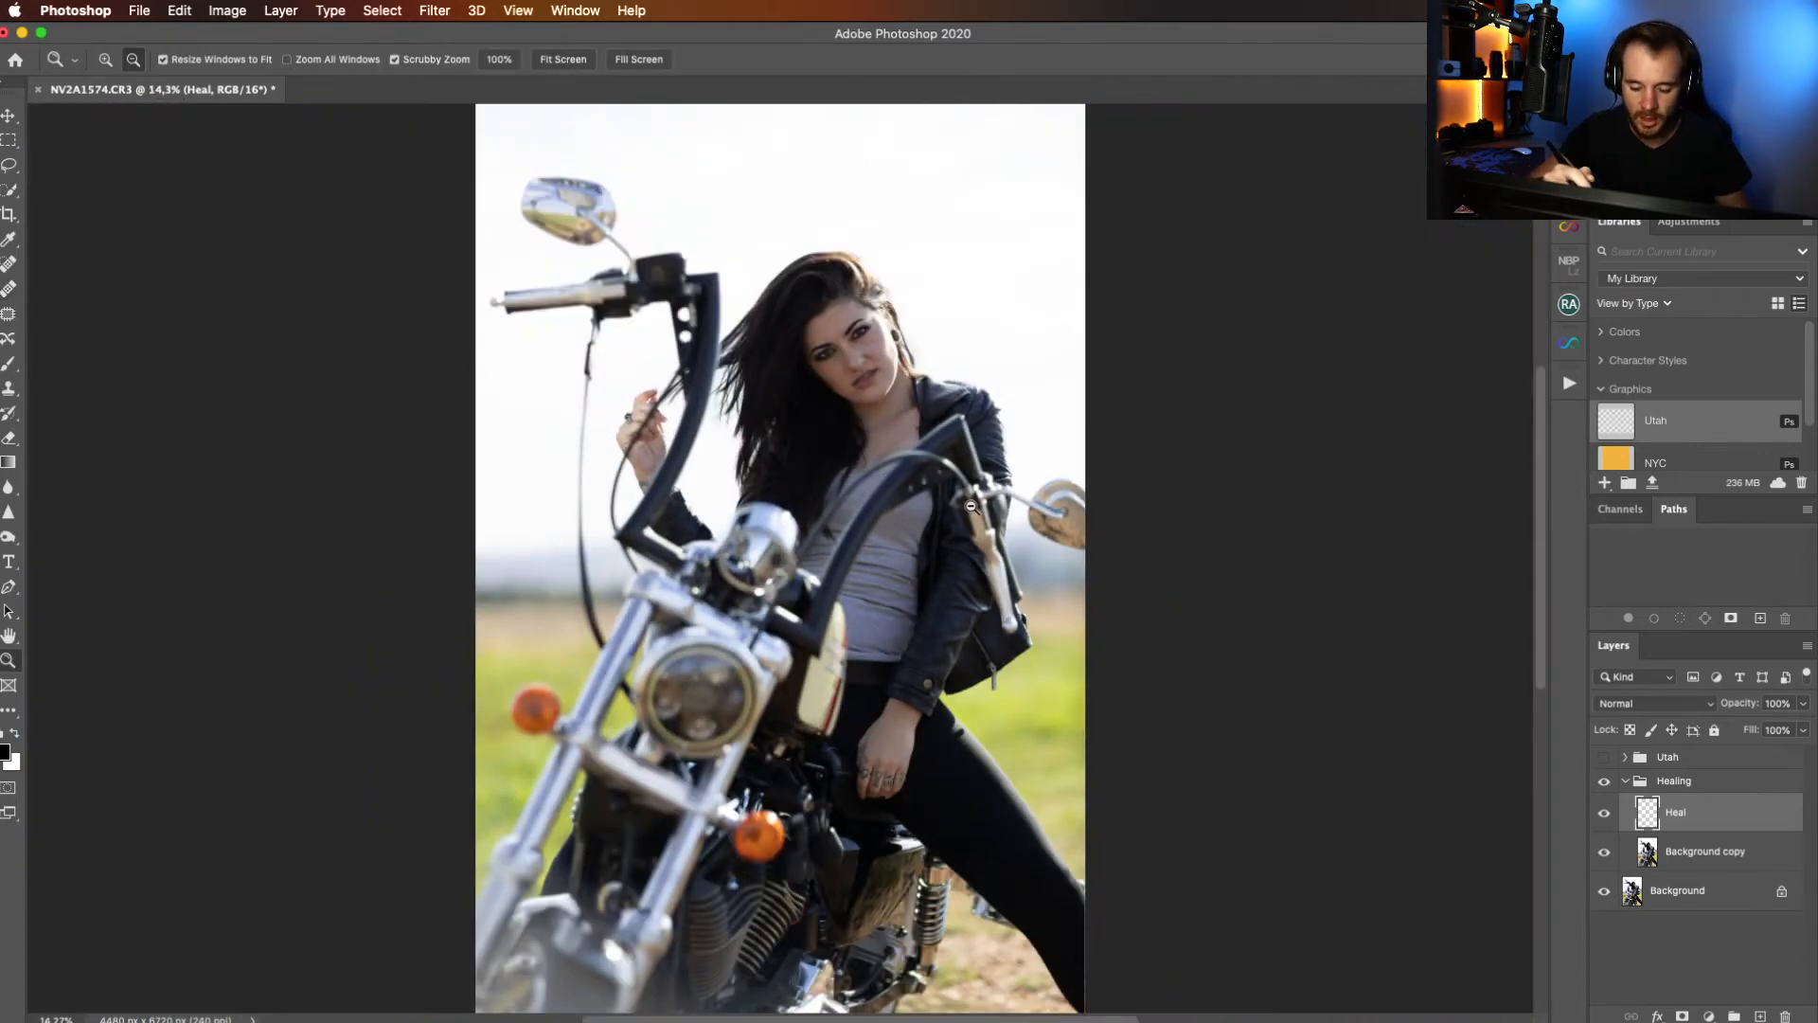
Examine the face and neck up close with and without the Heal layer to judge the skin retouching.
{"action": "left_click", "coordinate": [913, 335]}
{"action": "left_click_drag", "start_coordinate": [913, 335], "coordinate": [1025, 276]}
{"action": "left_click_drag", "start_coordinate": [824, 532], "coordinate": [812, 815]}
{"action": "mouse_move", "coordinate": [899, 256]}
{"action": "left_mouse_down"}
{"action": "mouse_move", "coordinate": [1066, 508]}
{"action": "mouse_move", "coordinate": [1173, 284]}
{"action": "mouse_move", "coordinate": [994, 451]}
{"action": "mouse_move", "coordinate": [1132, 394]}
{"action": "mouse_move", "coordinate": [1059, 388]}
{"action": "left_mouse_up"}
{"action": "left_click_drag", "start_coordinate": [1345, 499], "coordinate": [1108, 451]}
{"action": "left_click_drag", "start_coordinate": [1228, 496], "coordinate": [1063, 499]}
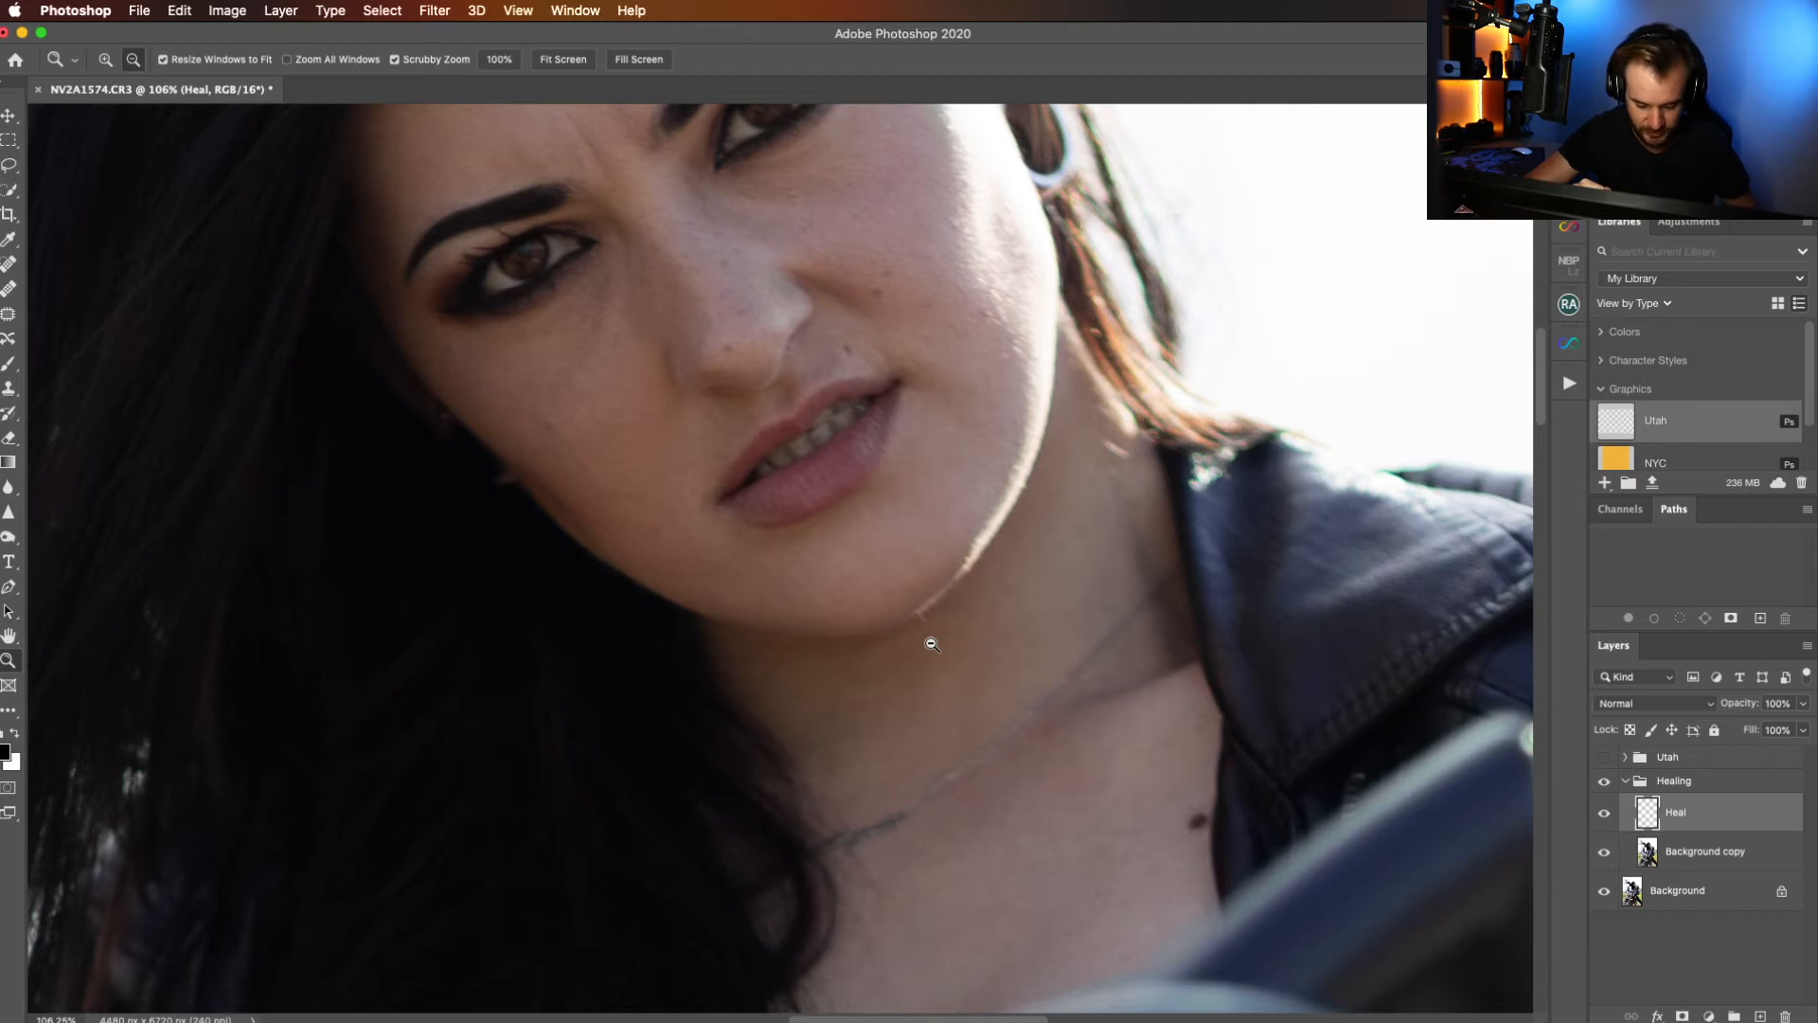
{"action": "key", "text": "space"}
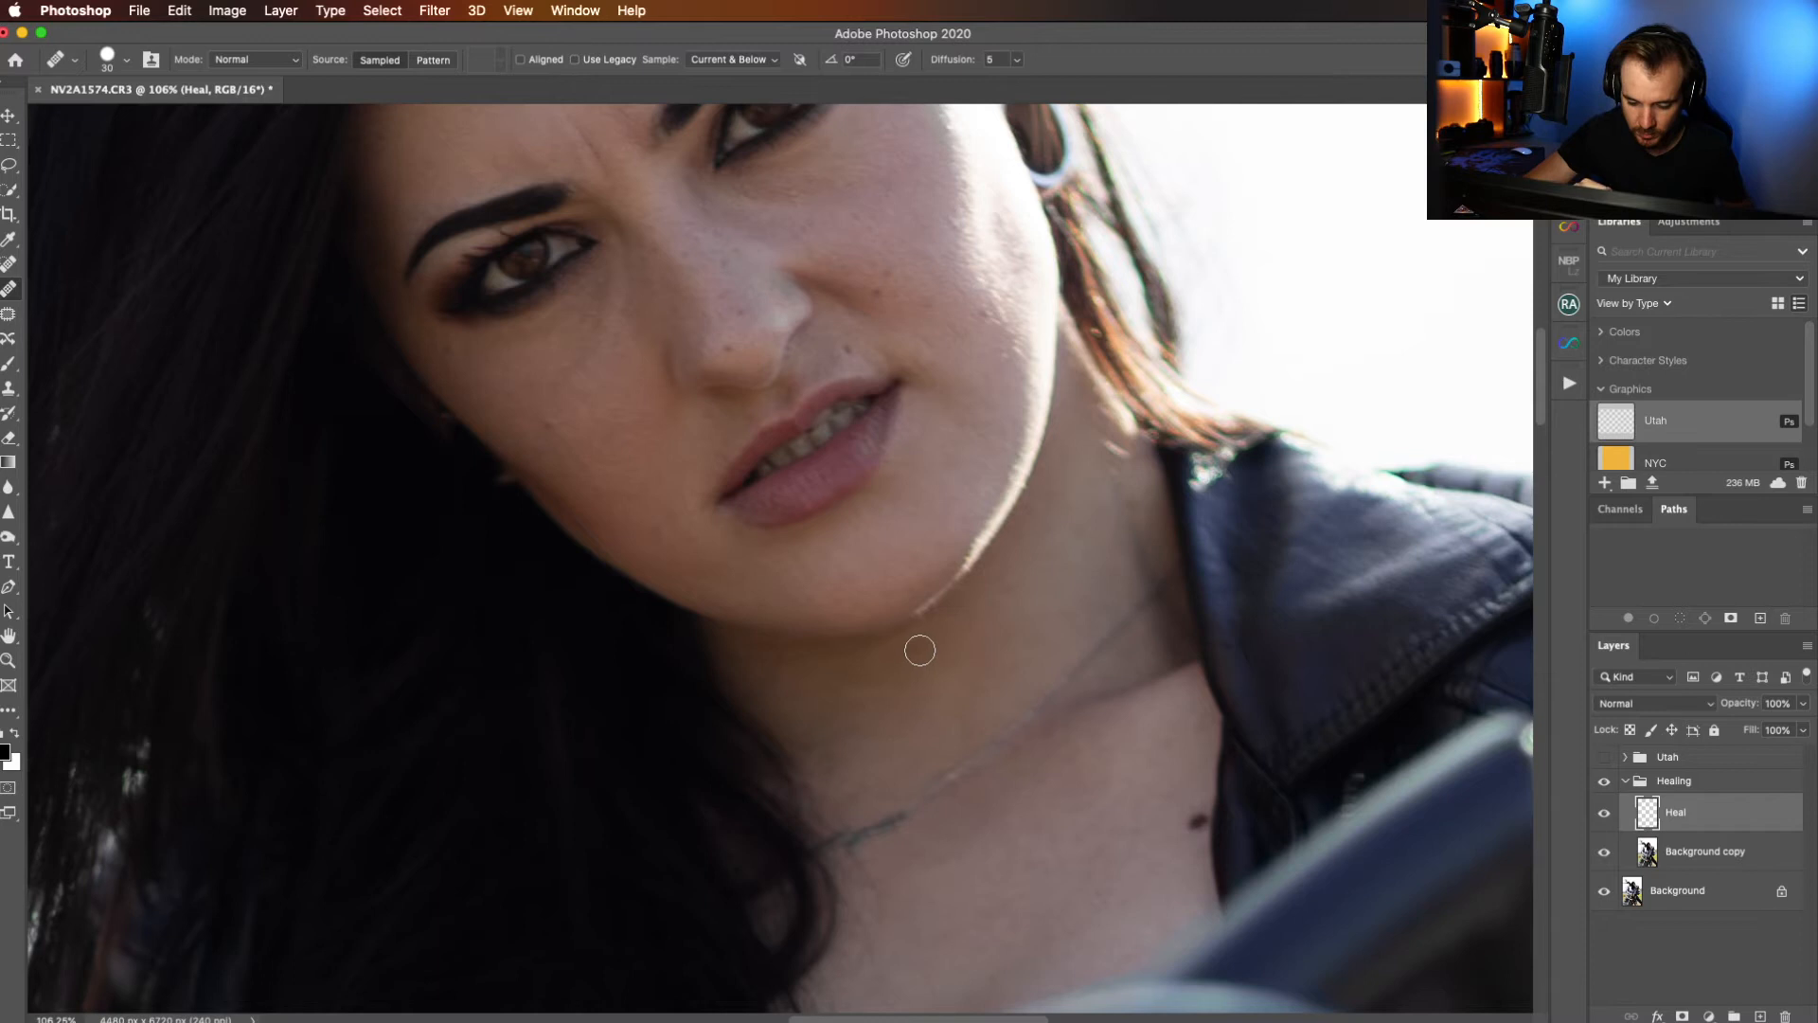
{"action": "left_click", "coordinate": [1604, 813]}
{"action": "left_click", "coordinate": [1604, 813]}
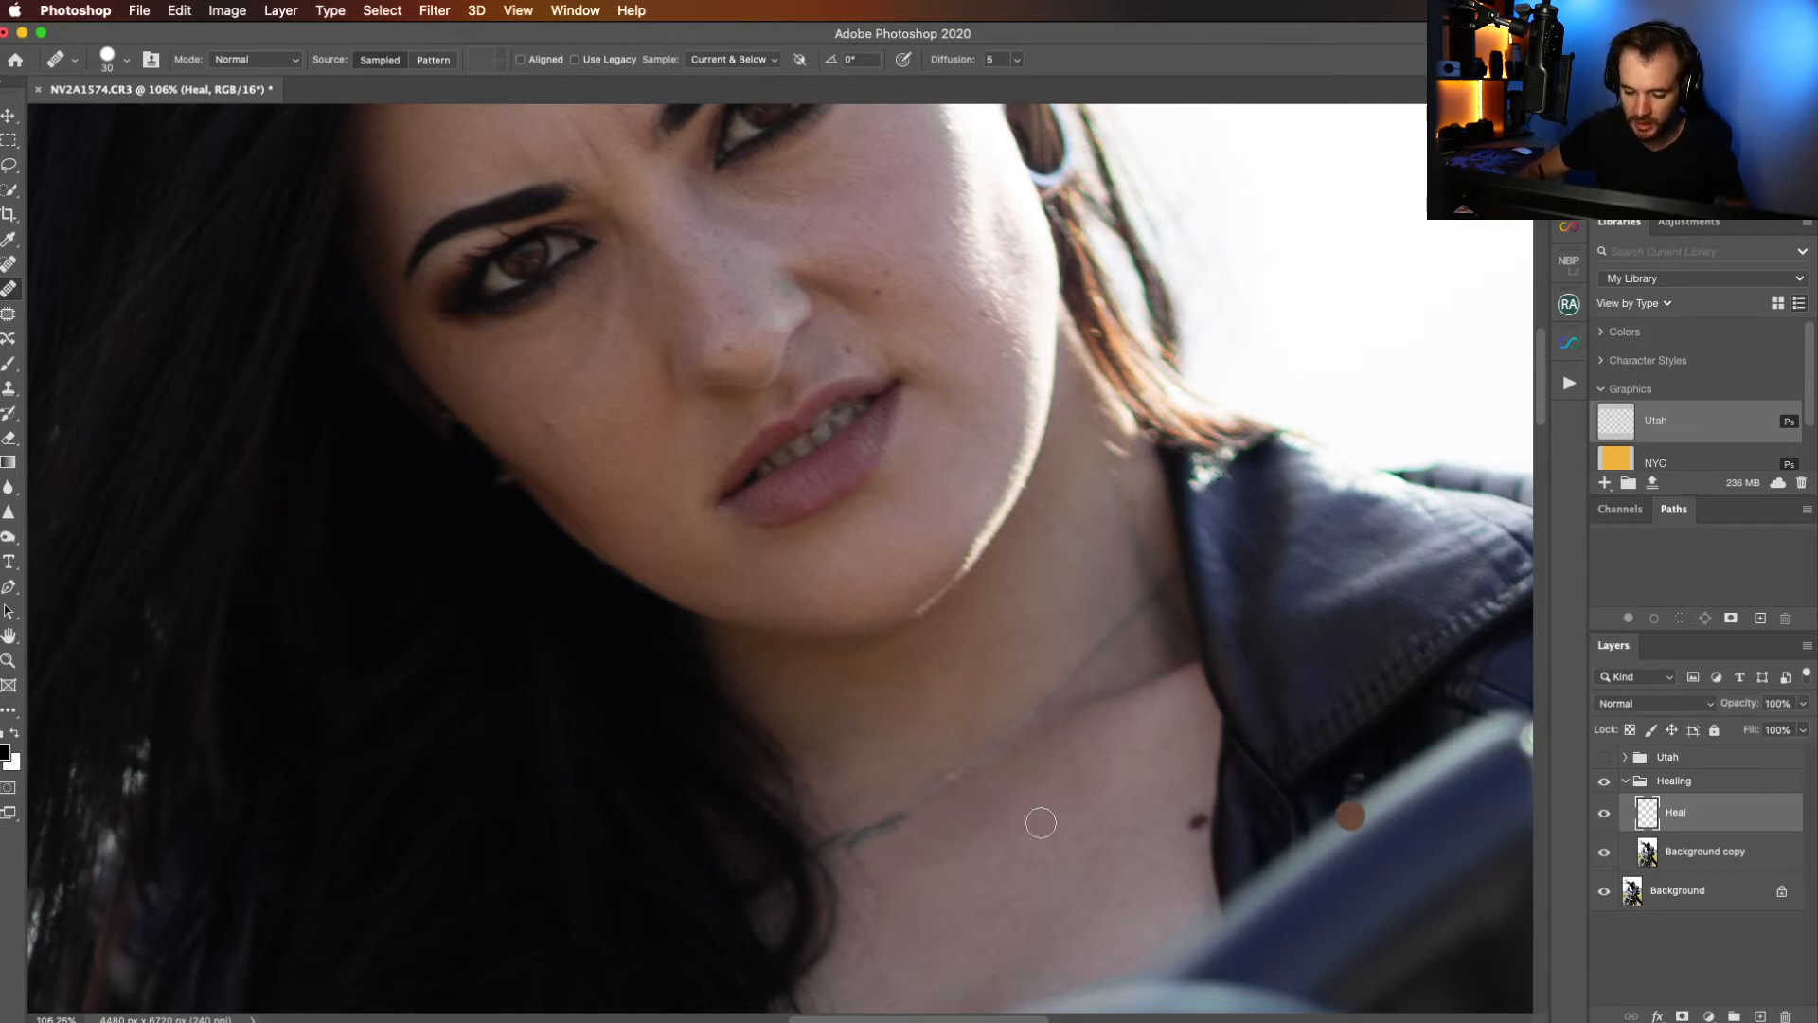
{"action": "key", "text": "z"}
{"action": "left_click", "coordinate": [563, 58]}
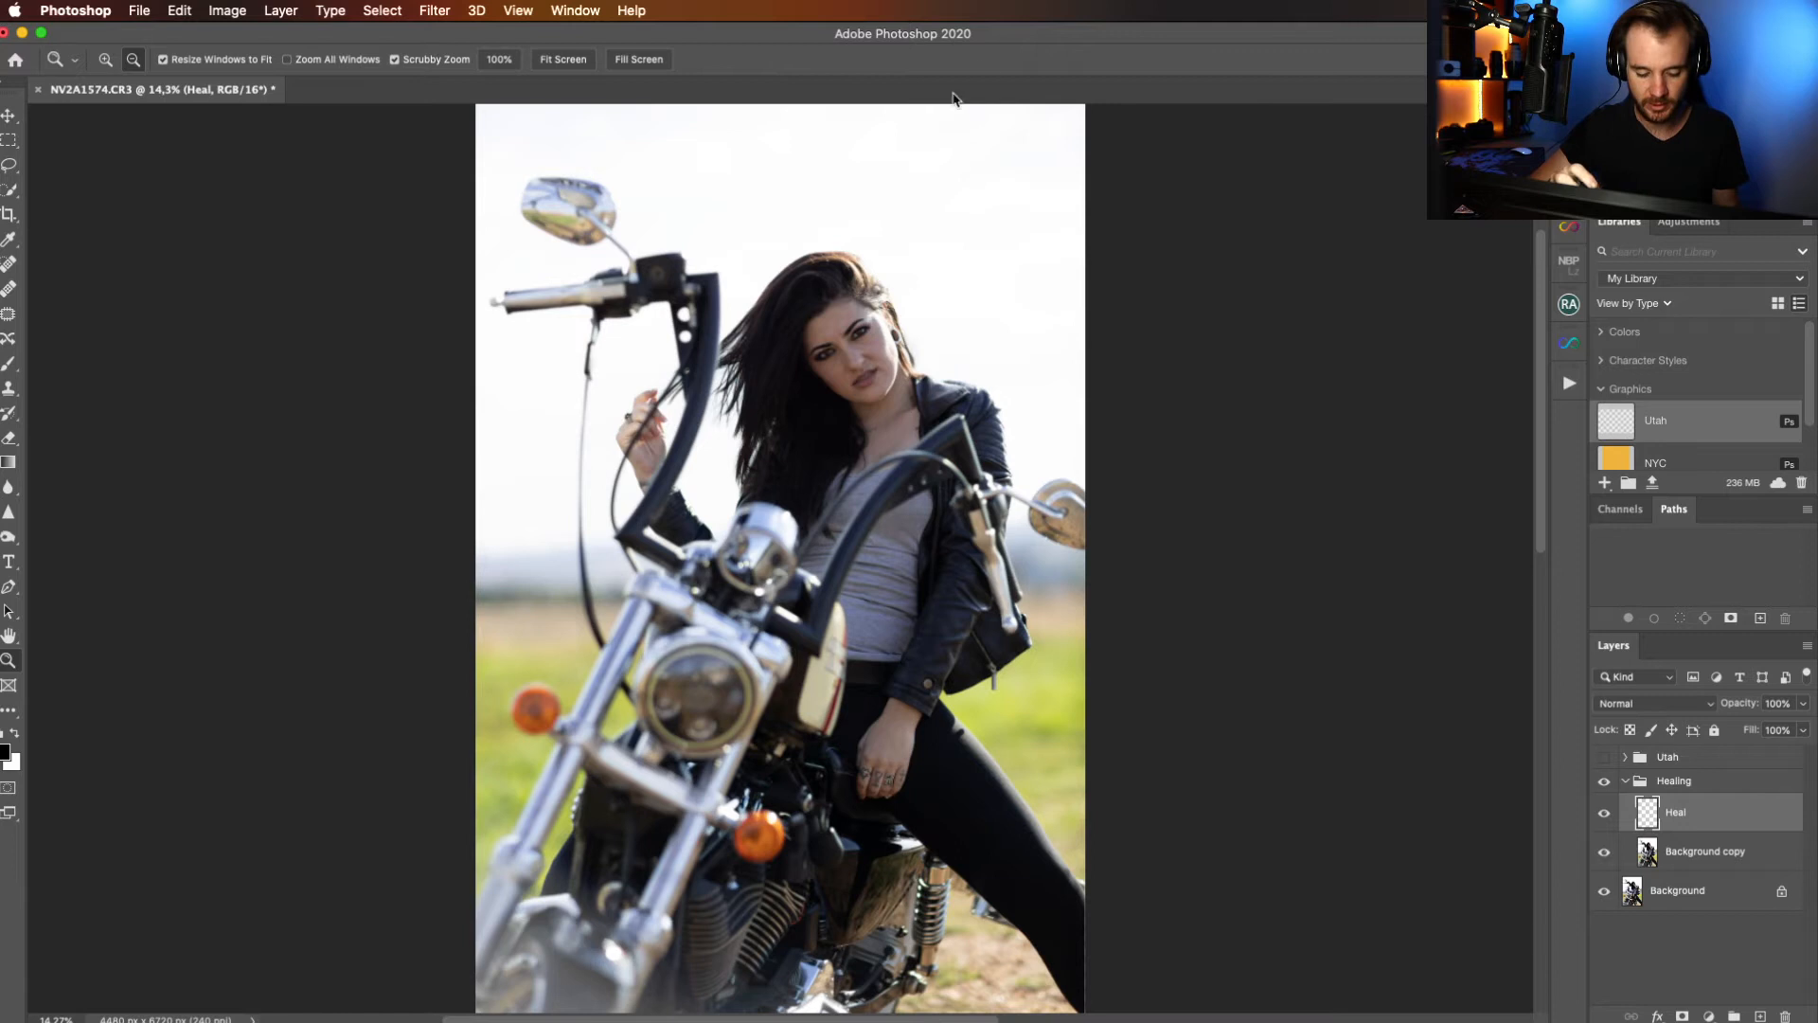
Select the Healing group and inspect the face, hand, engine, headlight and handlebars up close for remaining flaws.
{"action": "left_click", "coordinate": [1696, 787]}
{"action": "left_click_drag", "start_coordinate": [902, 372], "coordinate": [1037, 297]}
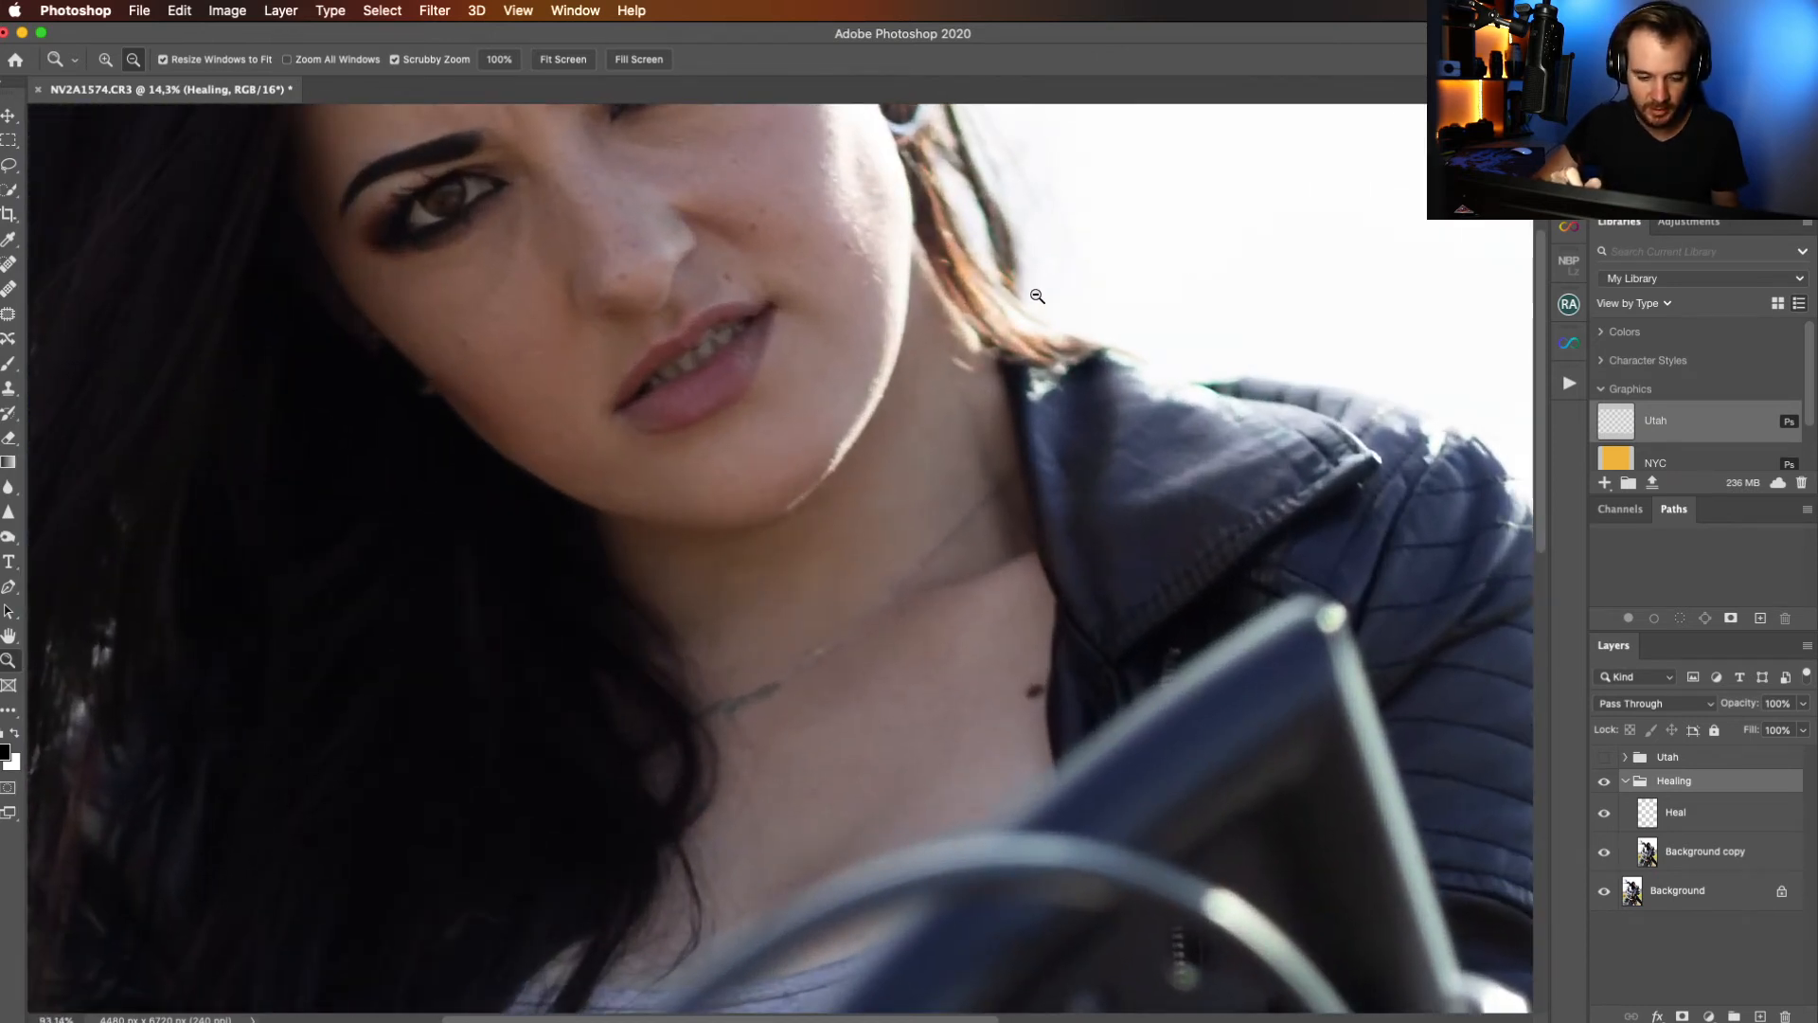
{"action": "left_click_drag", "start_coordinate": [706, 531], "coordinate": [870, 736]}
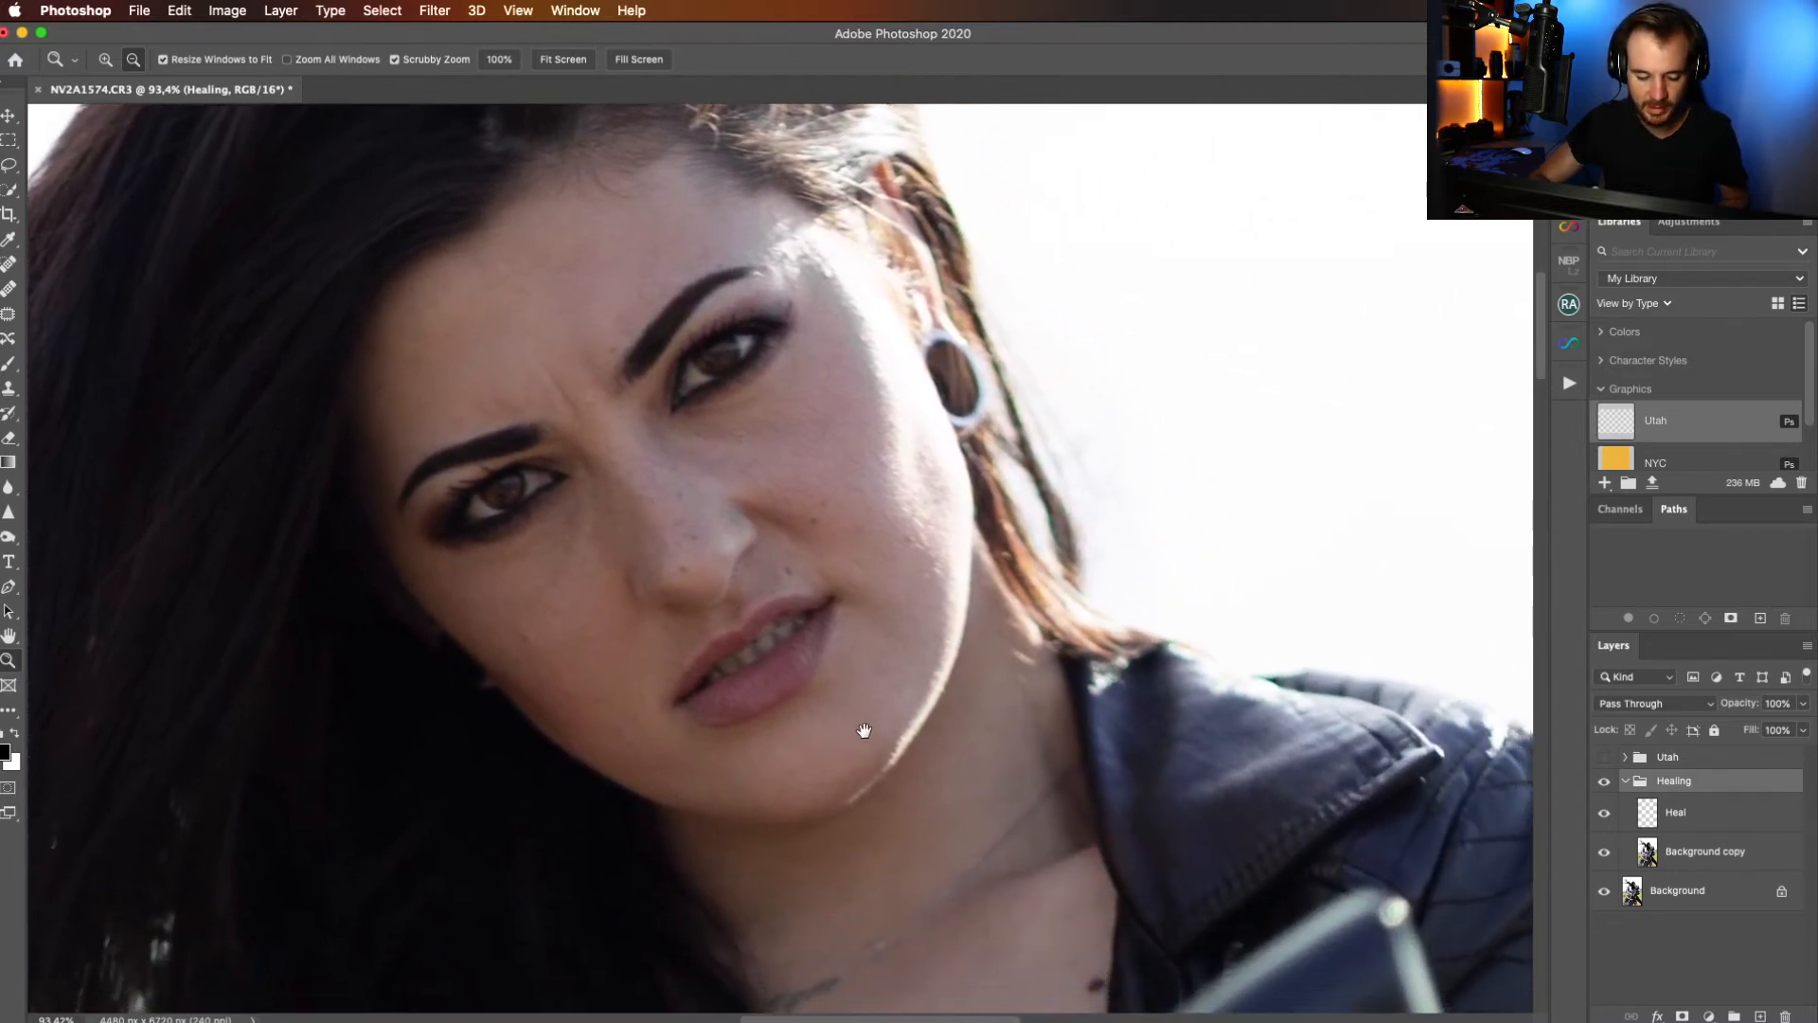
{"action": "left_click_drag", "start_coordinate": [1014, 847], "coordinate": [762, 175]}
{"action": "left_click_drag", "start_coordinate": [1112, 808], "coordinate": [1055, 454]}
{"action": "left_click_drag", "start_coordinate": [1023, 834], "coordinate": [1132, 536]}
{"action": "left_click_drag", "start_coordinate": [960, 751], "coordinate": [1065, 594]}
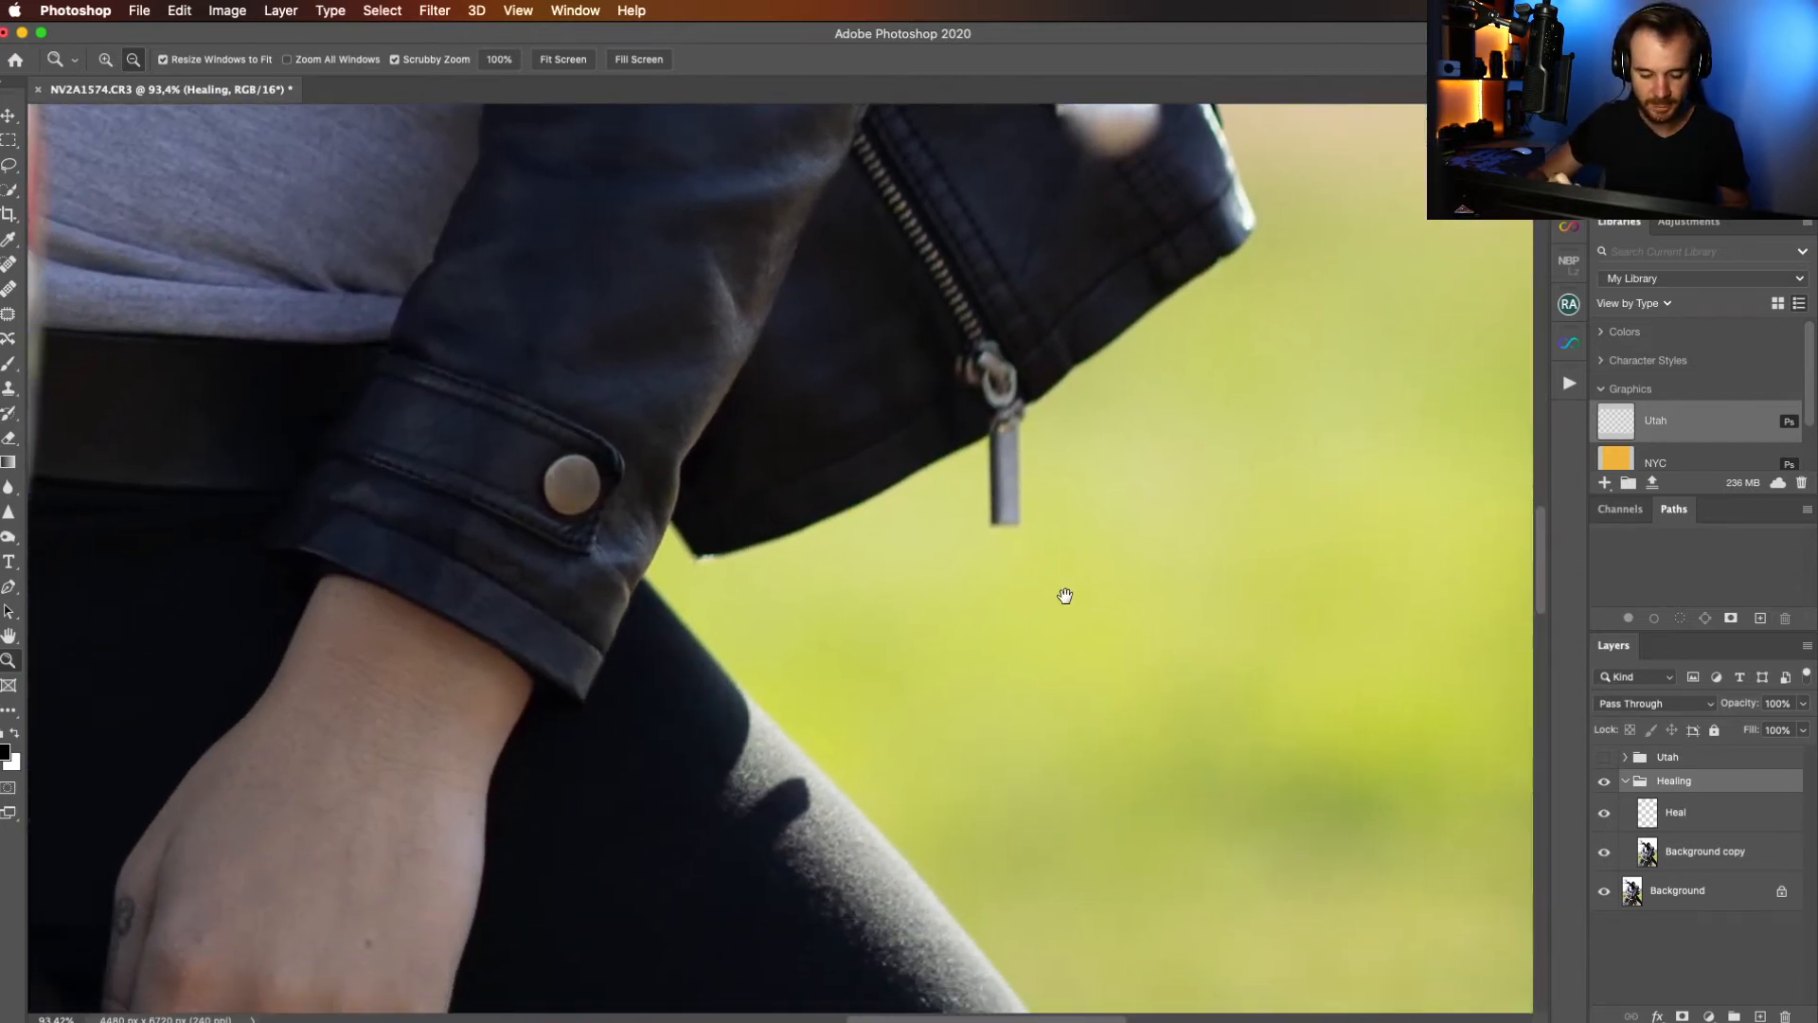
{"action": "left_click_drag", "start_coordinate": [1026, 749], "coordinate": [1071, 682]}
{"action": "left_click_drag", "start_coordinate": [1059, 860], "coordinate": [1097, 584]}
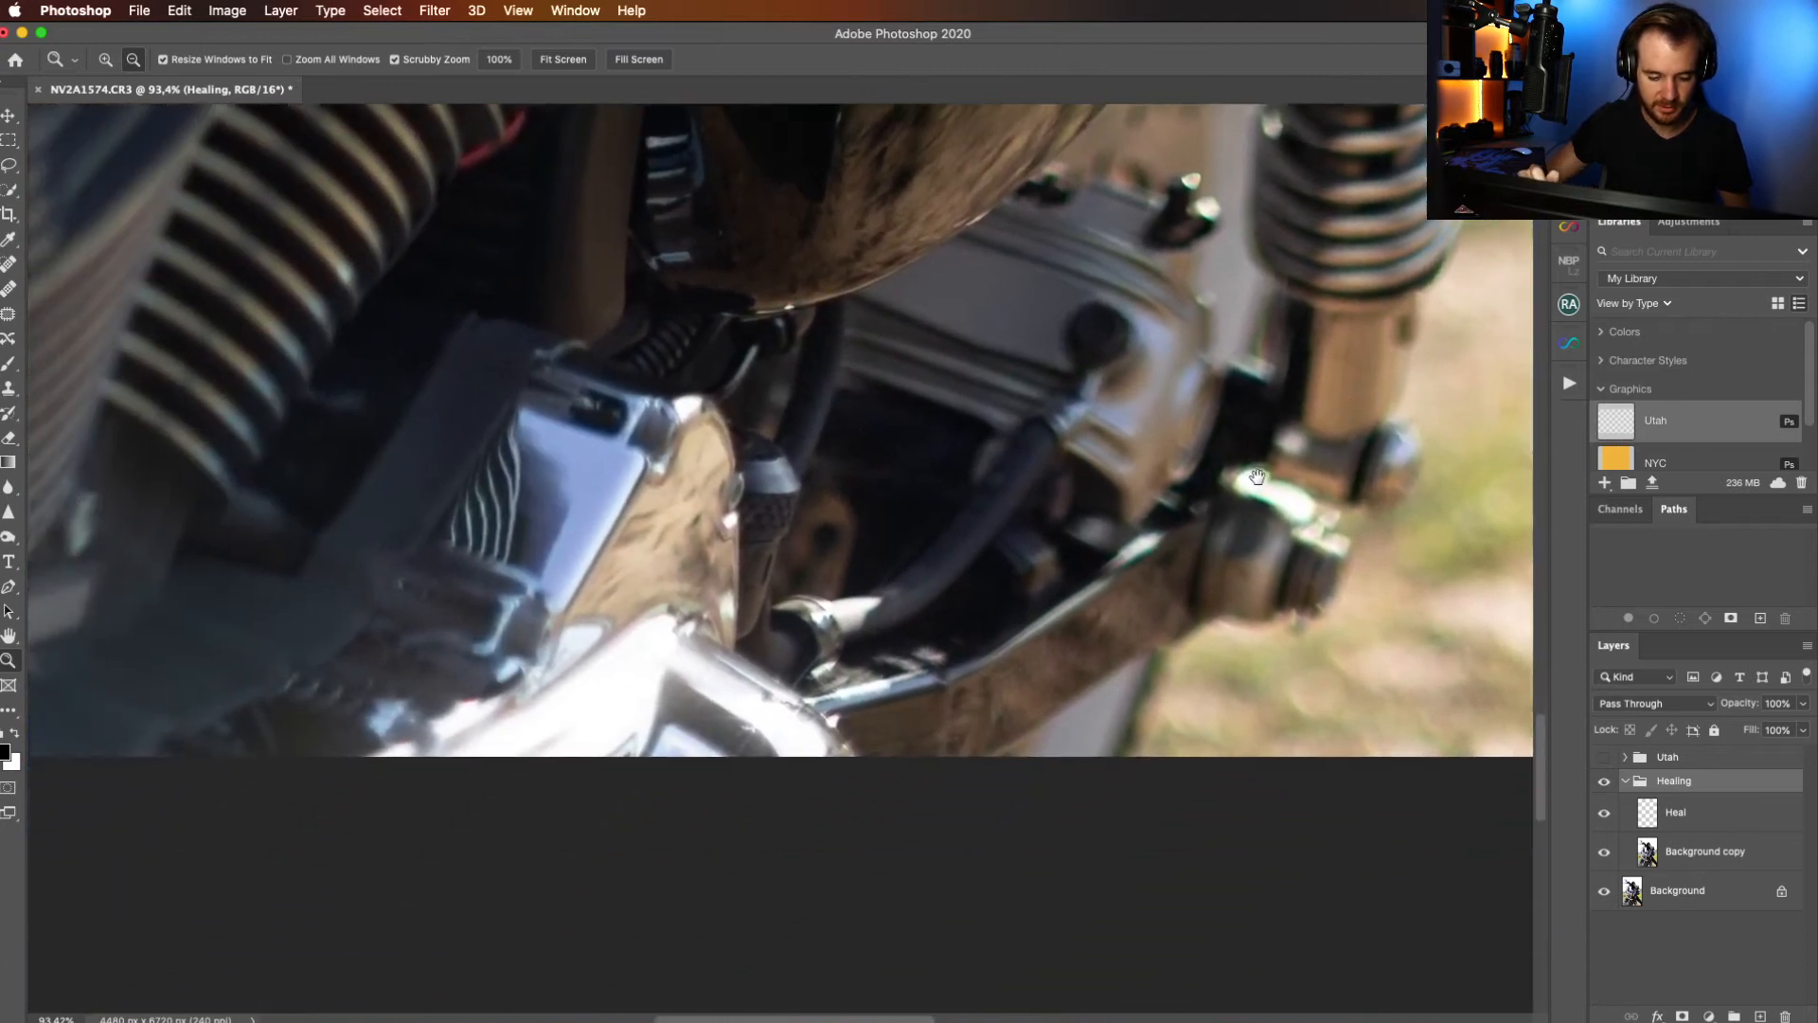
{"action": "scroll", "coordinate": [1028, 676], "scroll_direction": "left", "scroll_amount": 10}
{"action": "scroll", "coordinate": [1028, 675], "scroll_direction": "up", "scroll_amount": 3}
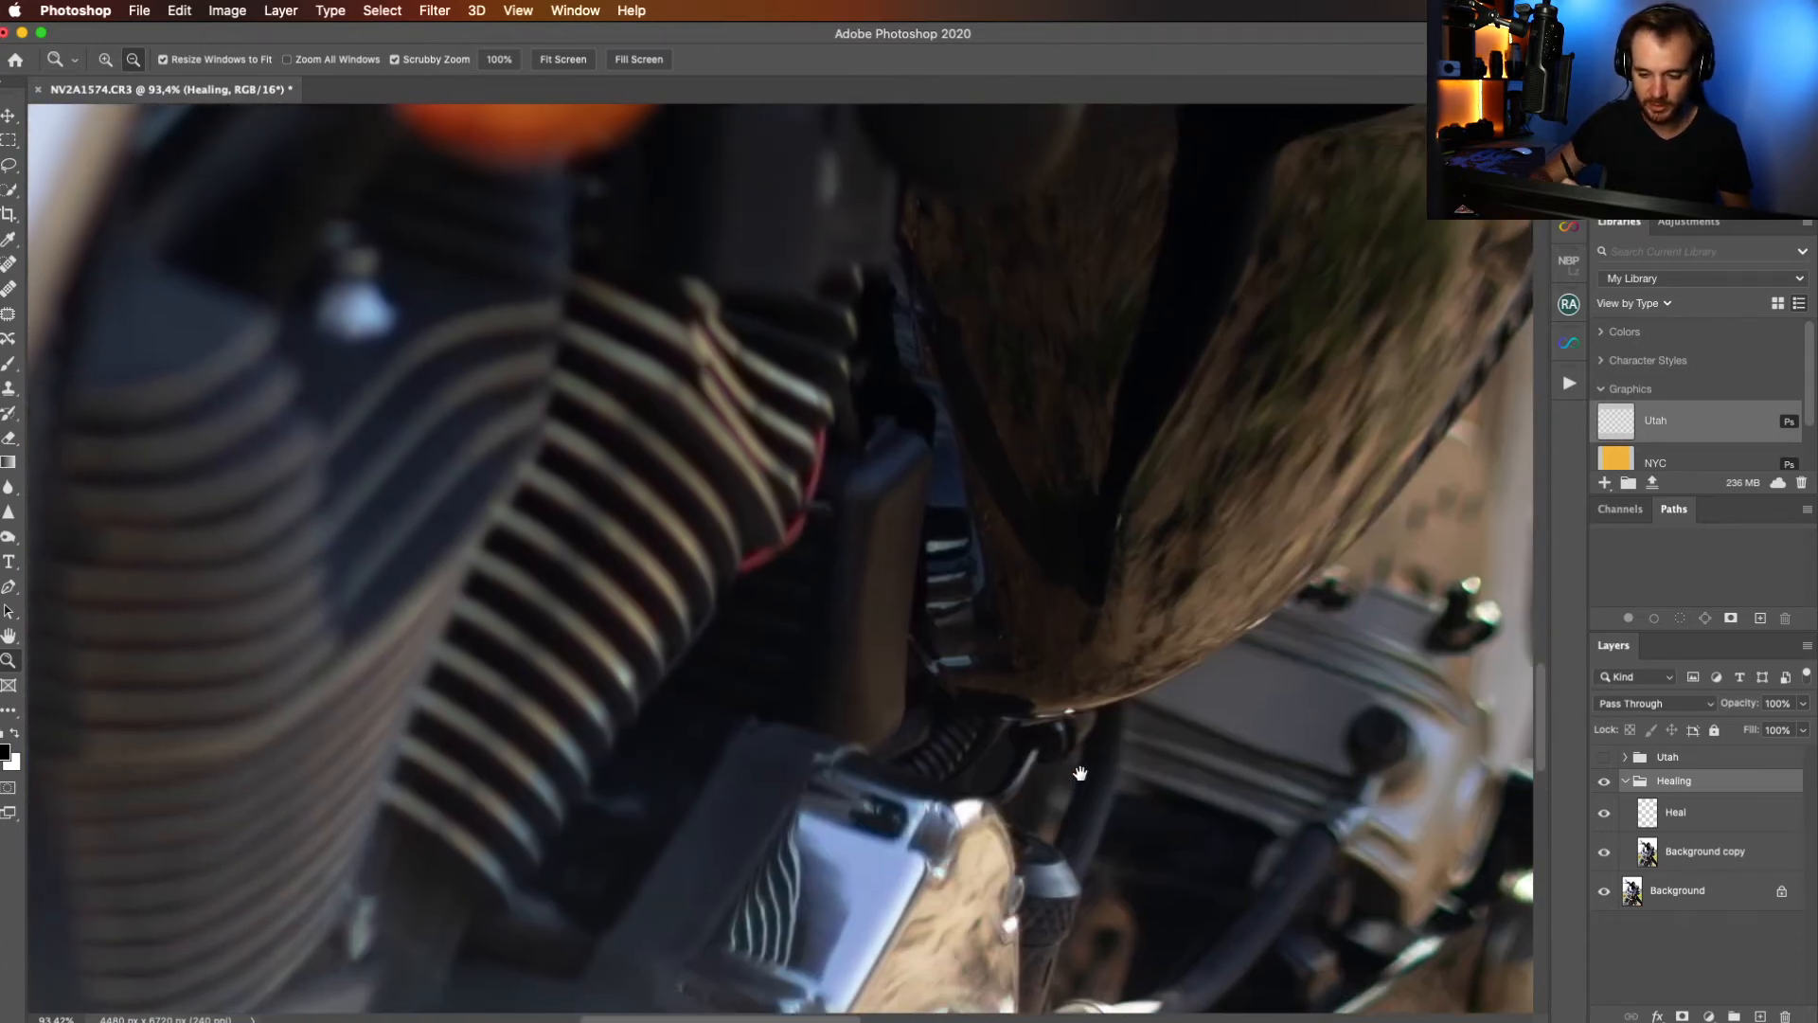
{"action": "scroll", "coordinate": [1047, 684], "scroll_direction": "left", "scroll_amount": 12}
{"action": "scroll", "coordinate": [1048, 685], "scroll_direction": "up", "scroll_amount": 3}
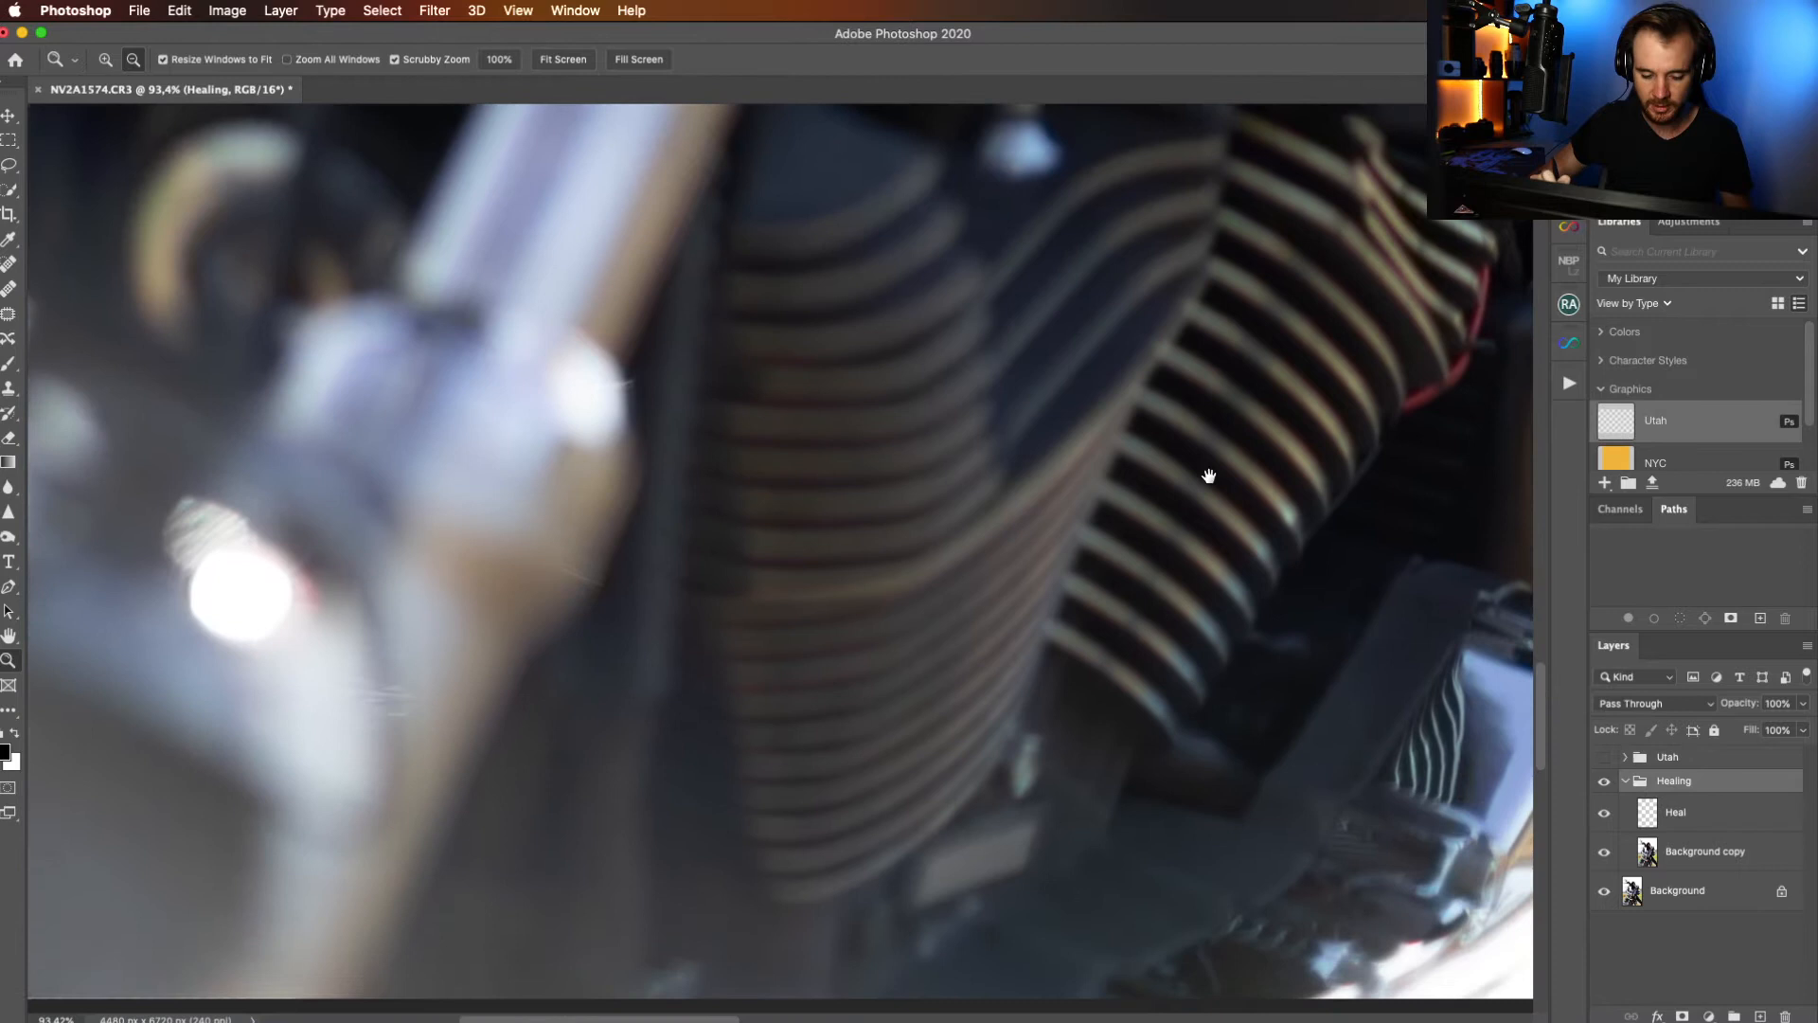
{"action": "scroll", "coordinate": [1290, 695], "scroll_direction": "left", "scroll_amount": 15}
{"action": "scroll", "coordinate": [1290, 694], "scroll_direction": "up", "scroll_amount": 10}
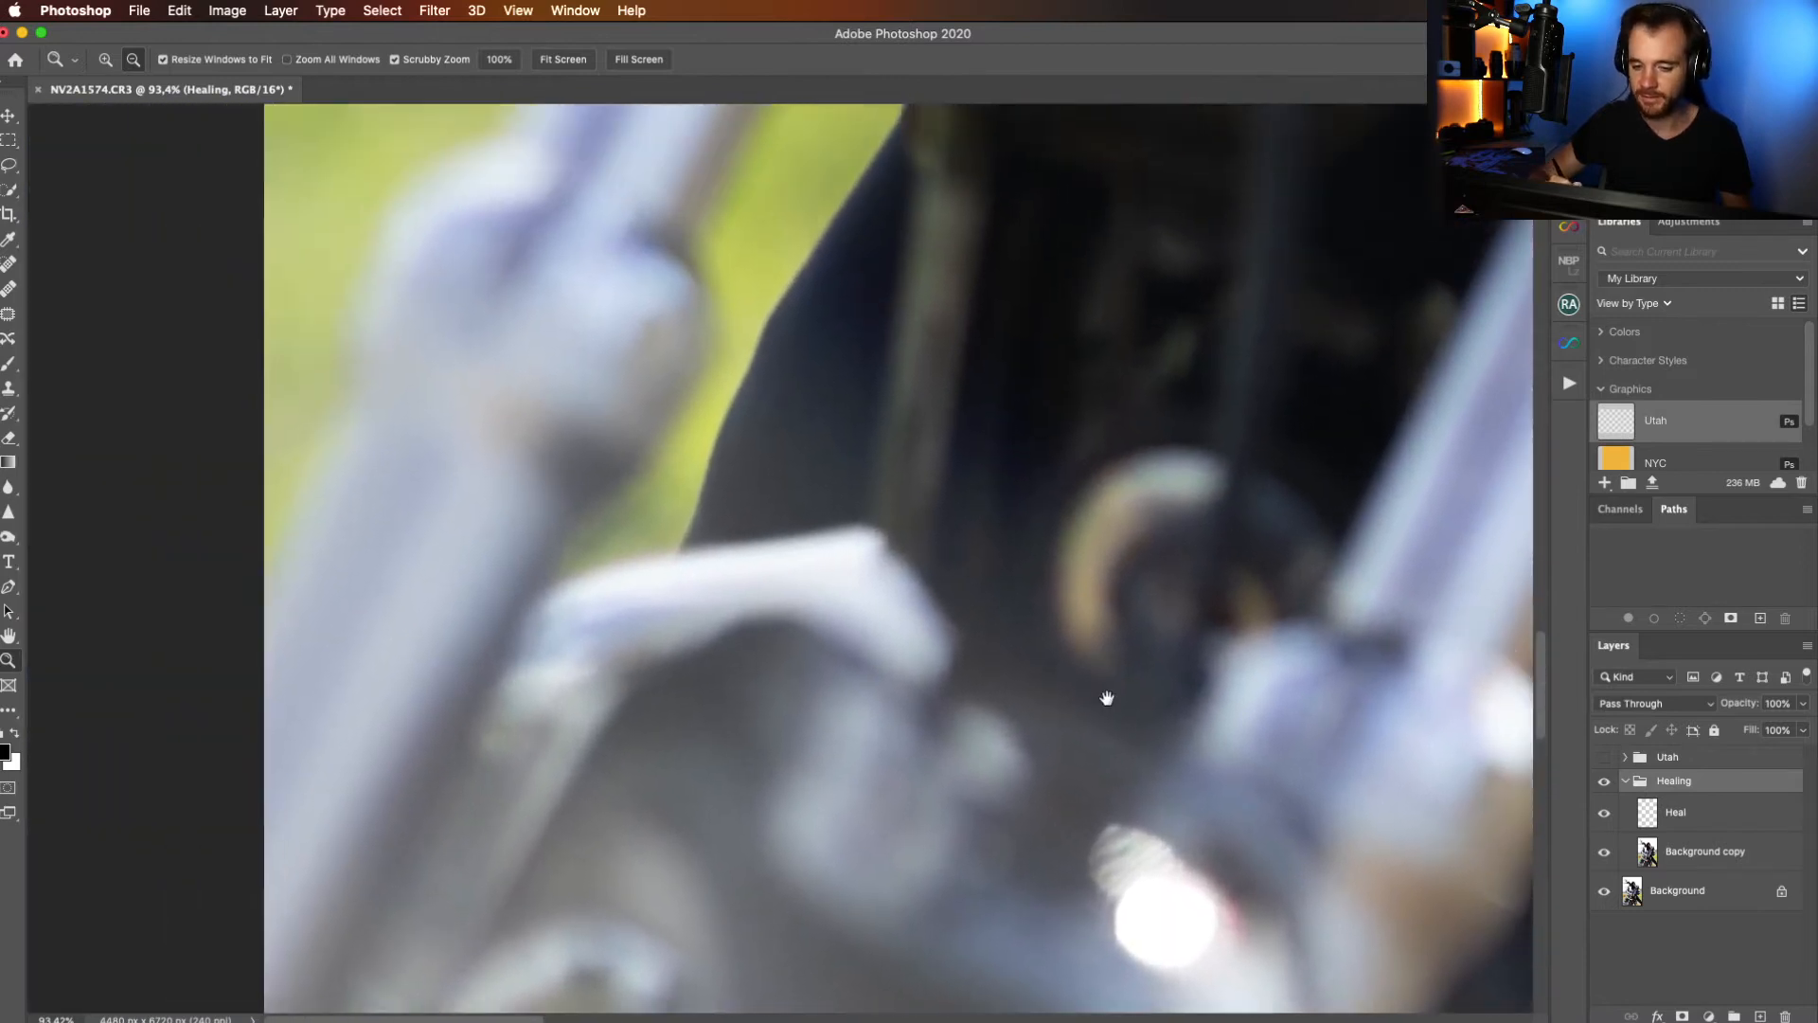
{"action": "scroll", "coordinate": [1064, 627], "scroll_direction": "up", "scroll_amount": 15}
{"action": "scroll", "coordinate": [1065, 628], "scroll_direction": "right", "scroll_amount": 5}
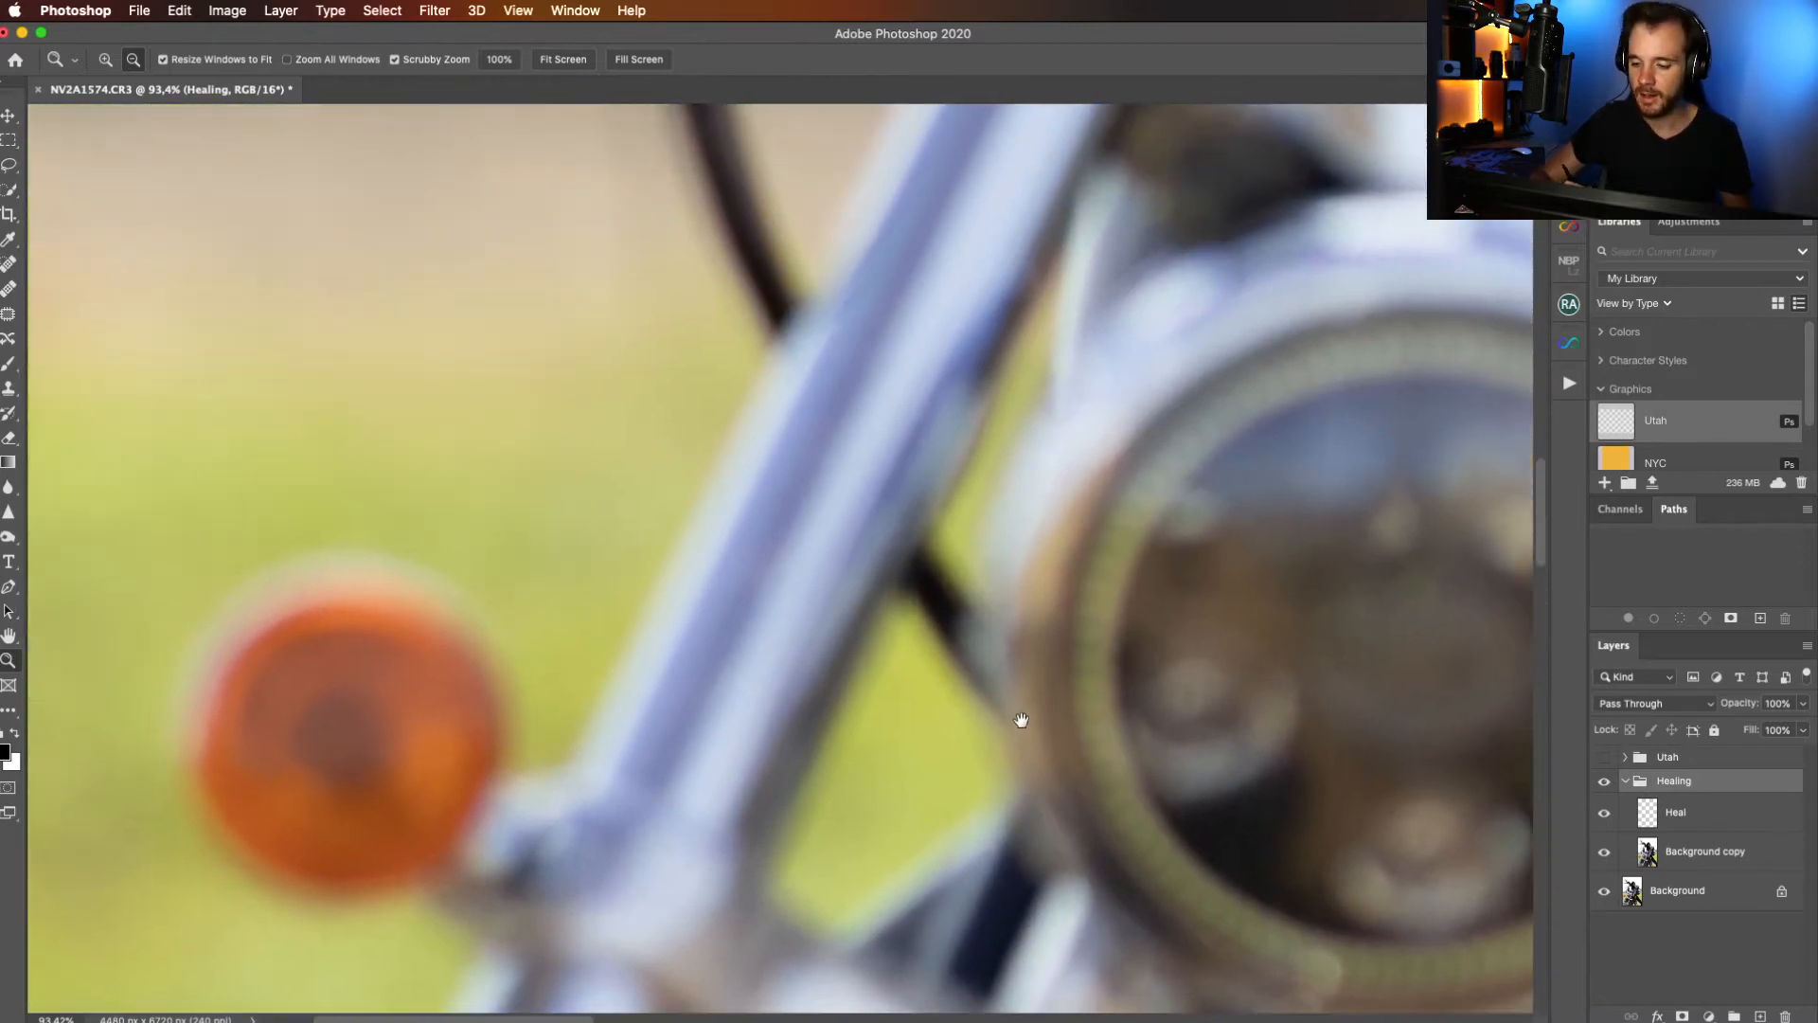
{"action": "scroll", "coordinate": [973, 872], "scroll_direction": "up", "scroll_amount": 12}
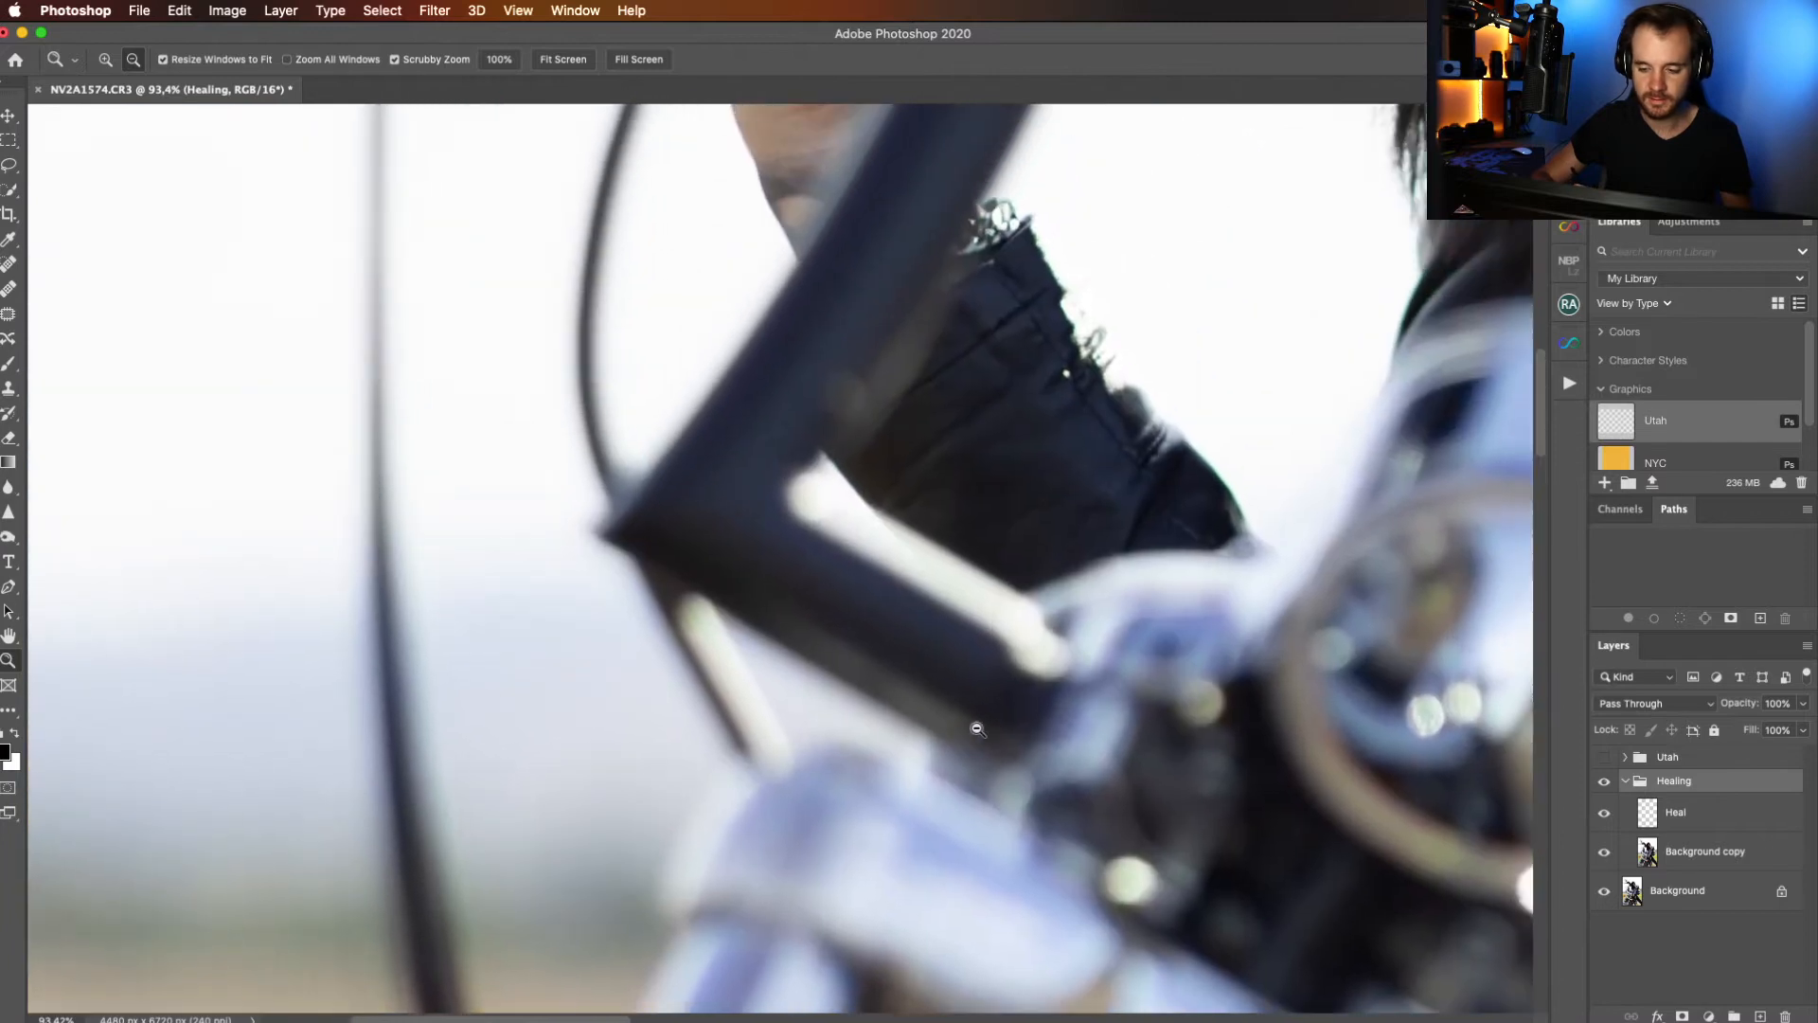
{"action": "left_click", "coordinate": [573, 62]}
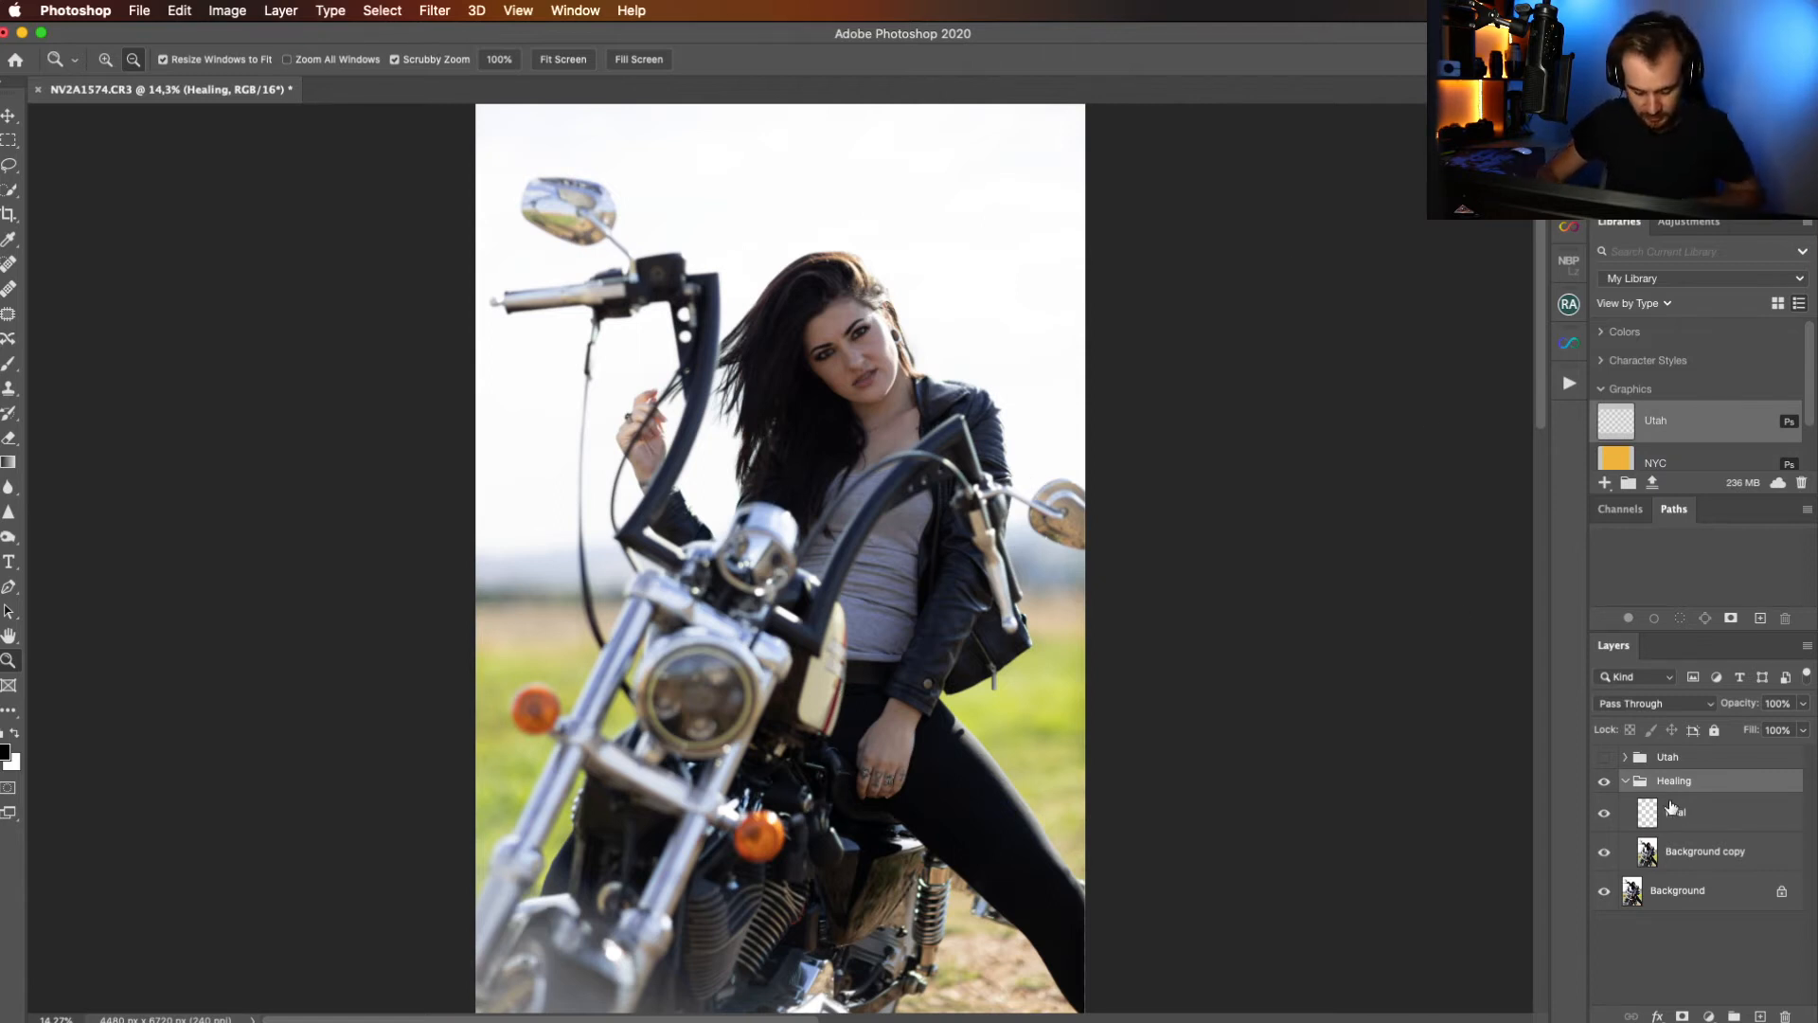
Create a merged copy of the Healing group as a layer above it and name it Frequency.
{"action": "key", "text": "super+j"}
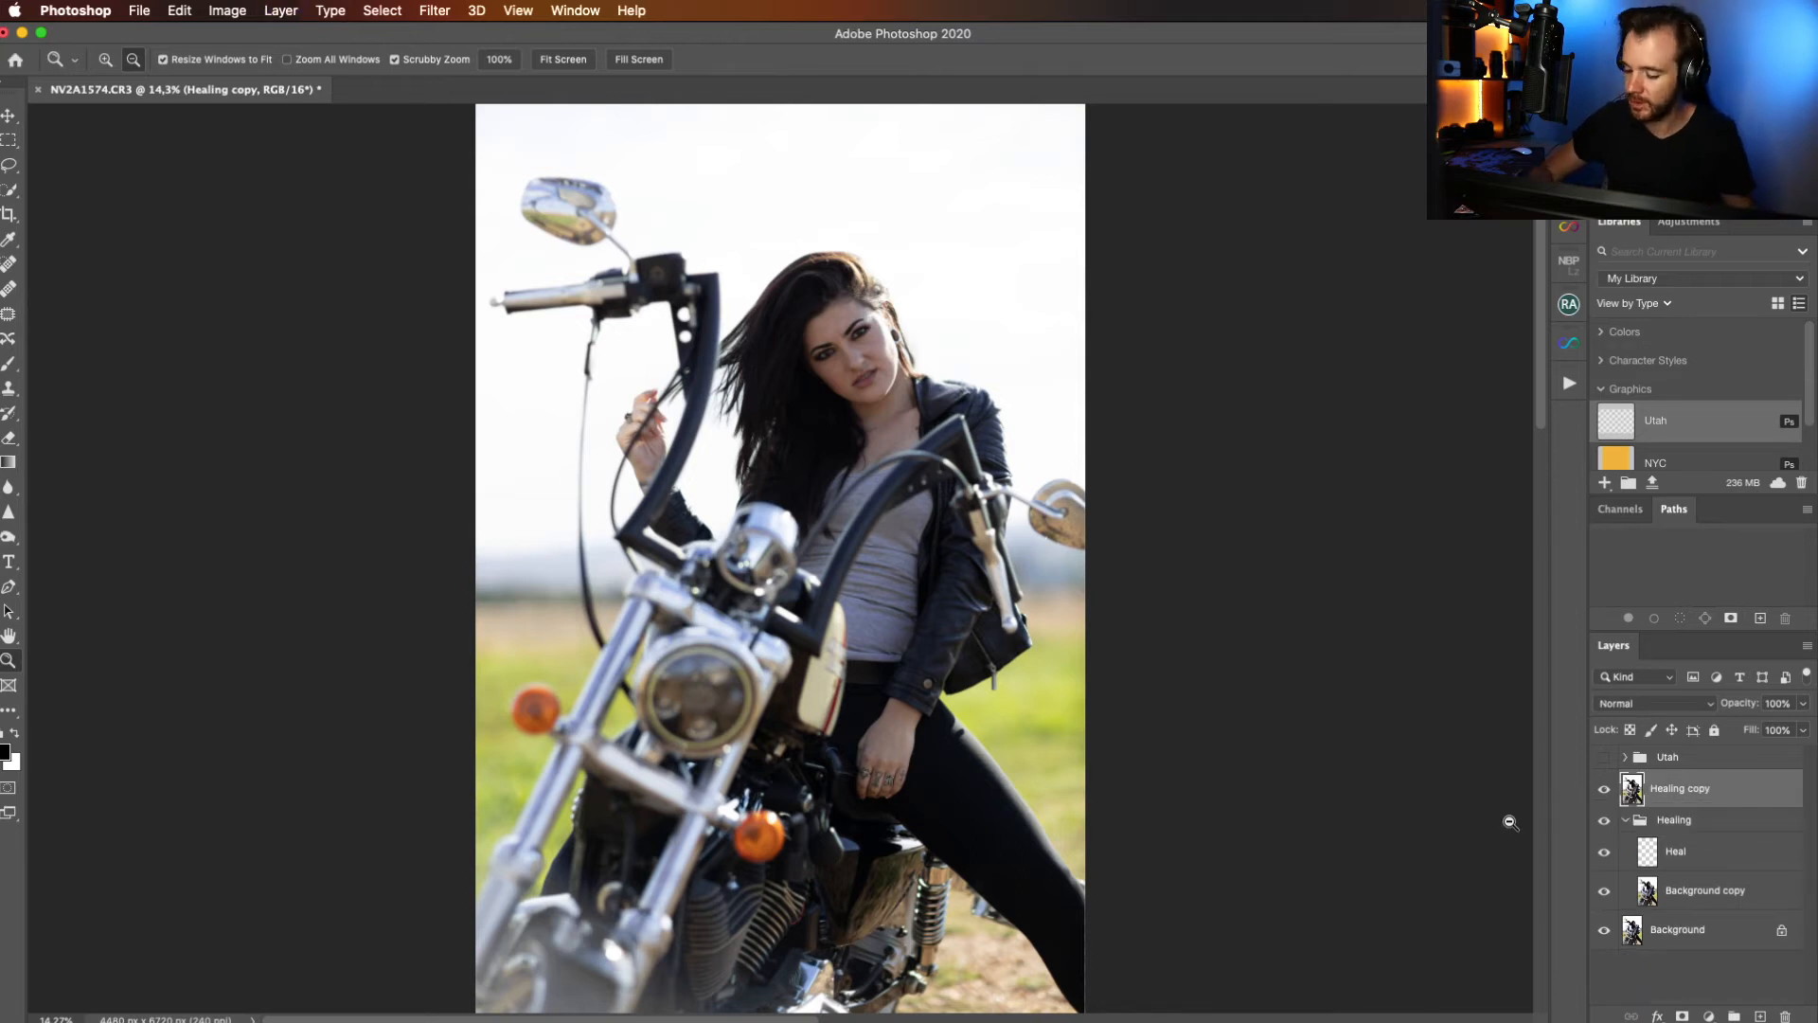
{"action": "double_click", "coordinate": [1671, 789]}
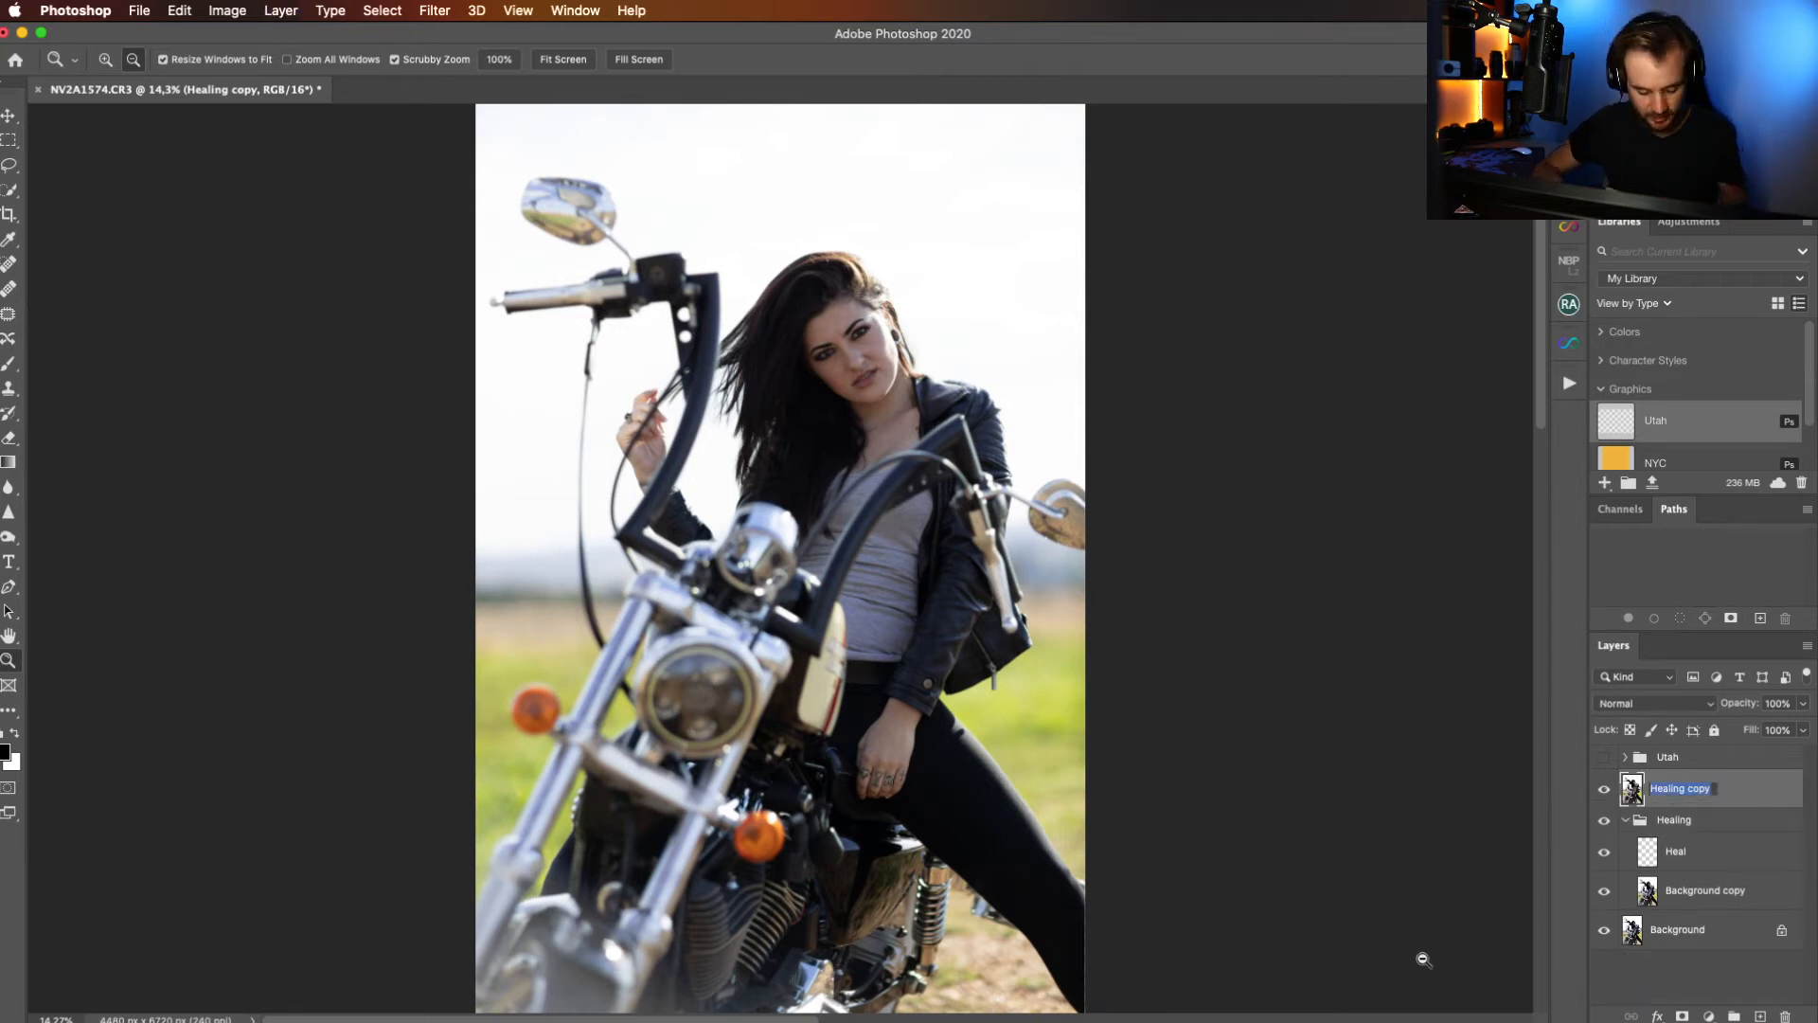
{"action": "type", "text": "Frequency"}
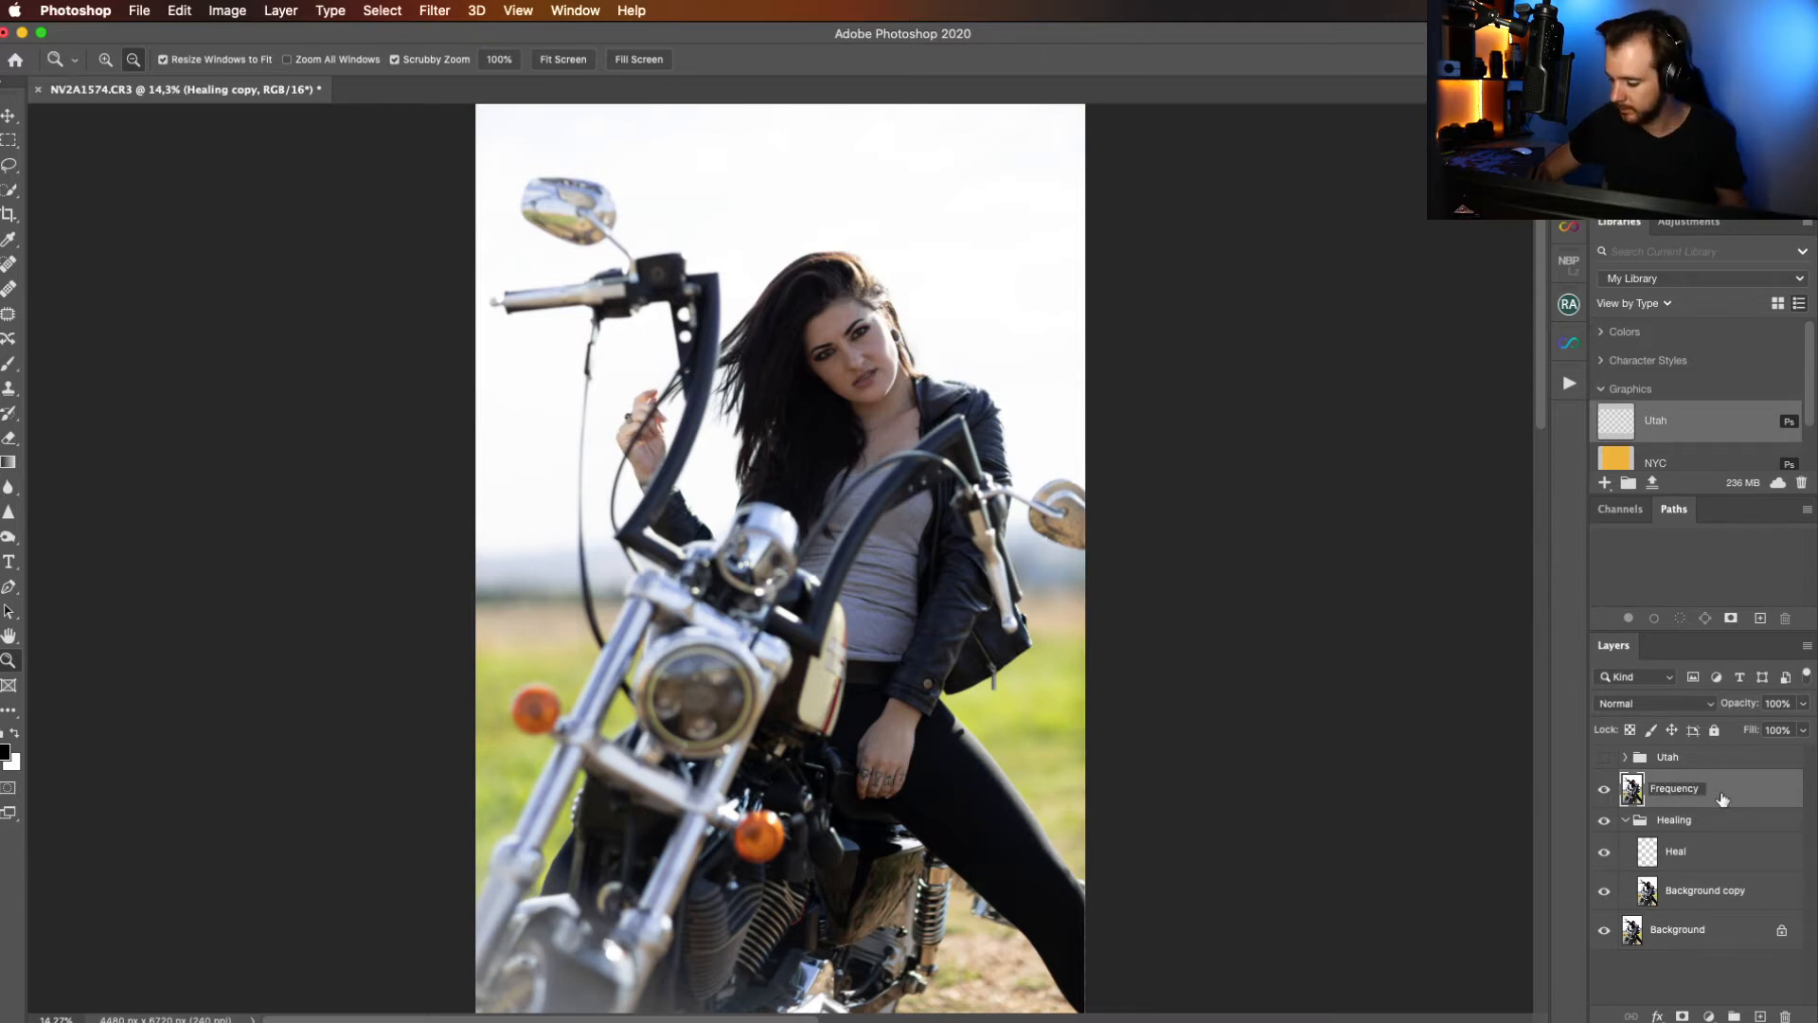
{"action": "left_click", "coordinate": [1722, 798]}
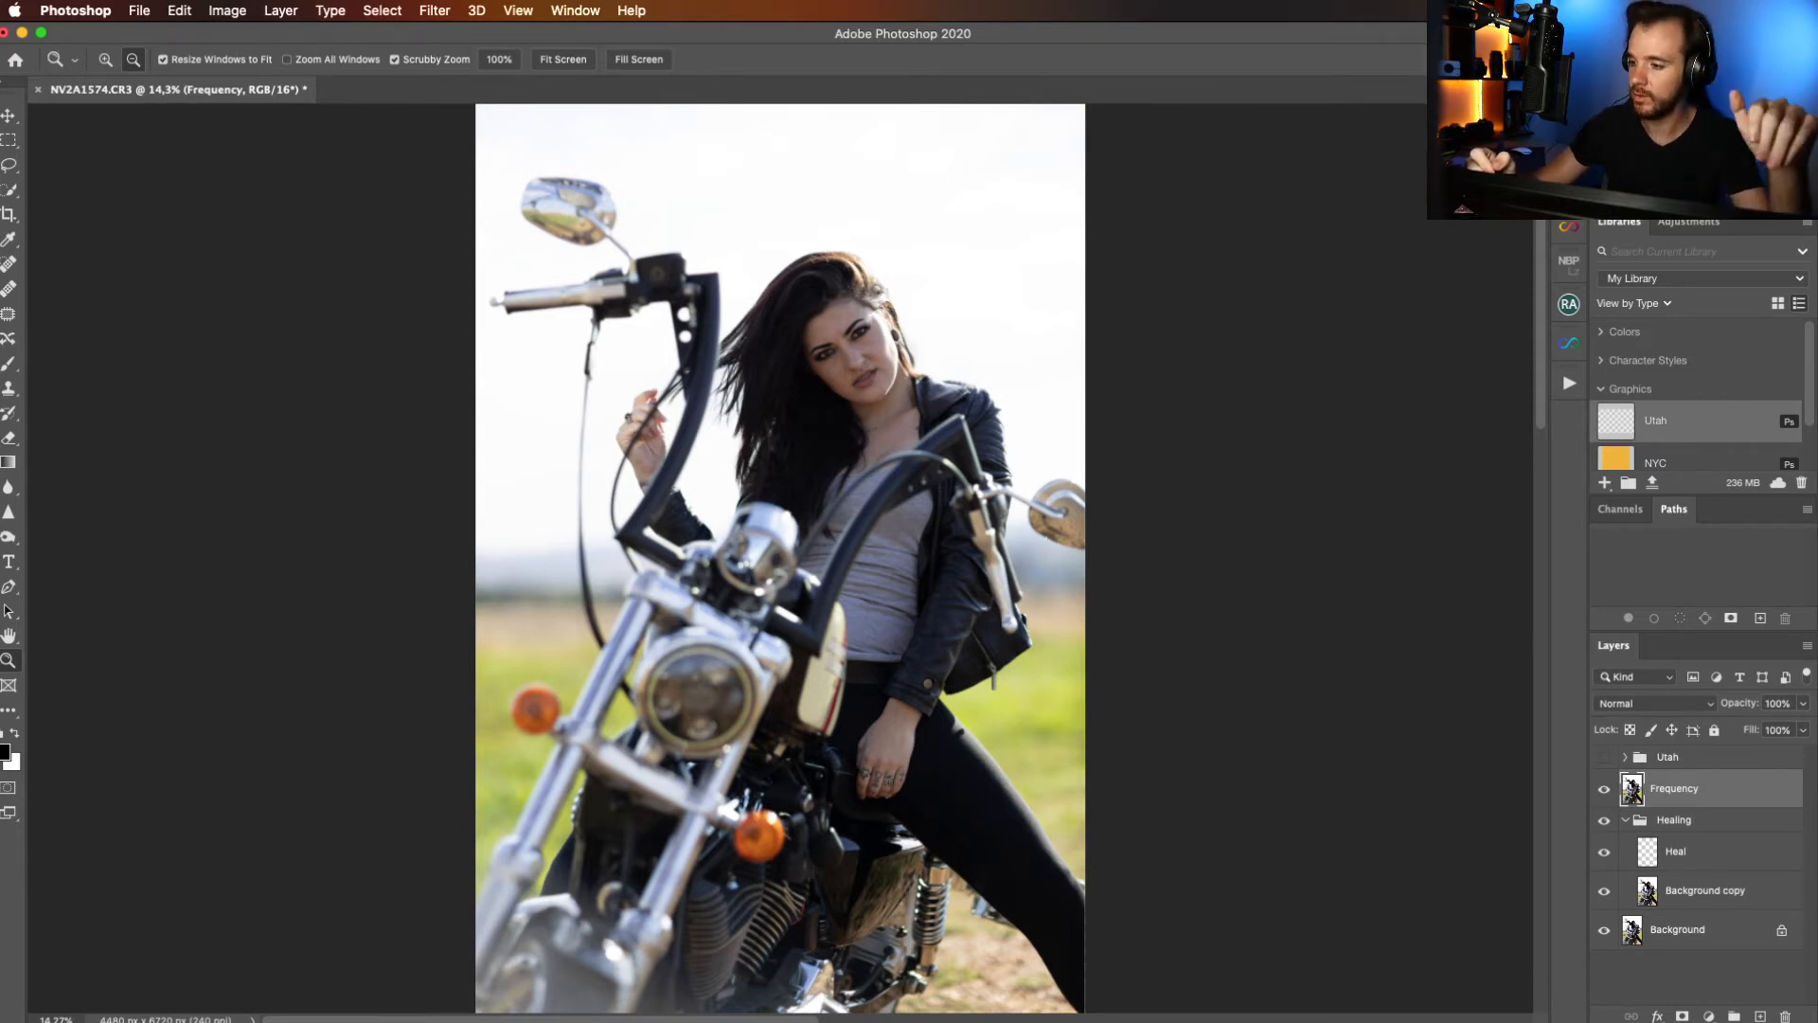
Open NBP Freqsep Control 2 and preview a Super Surface Blur separation with radius 4 and detail threshold 12.
{"action": "left_click", "coordinate": [1564, 229]}
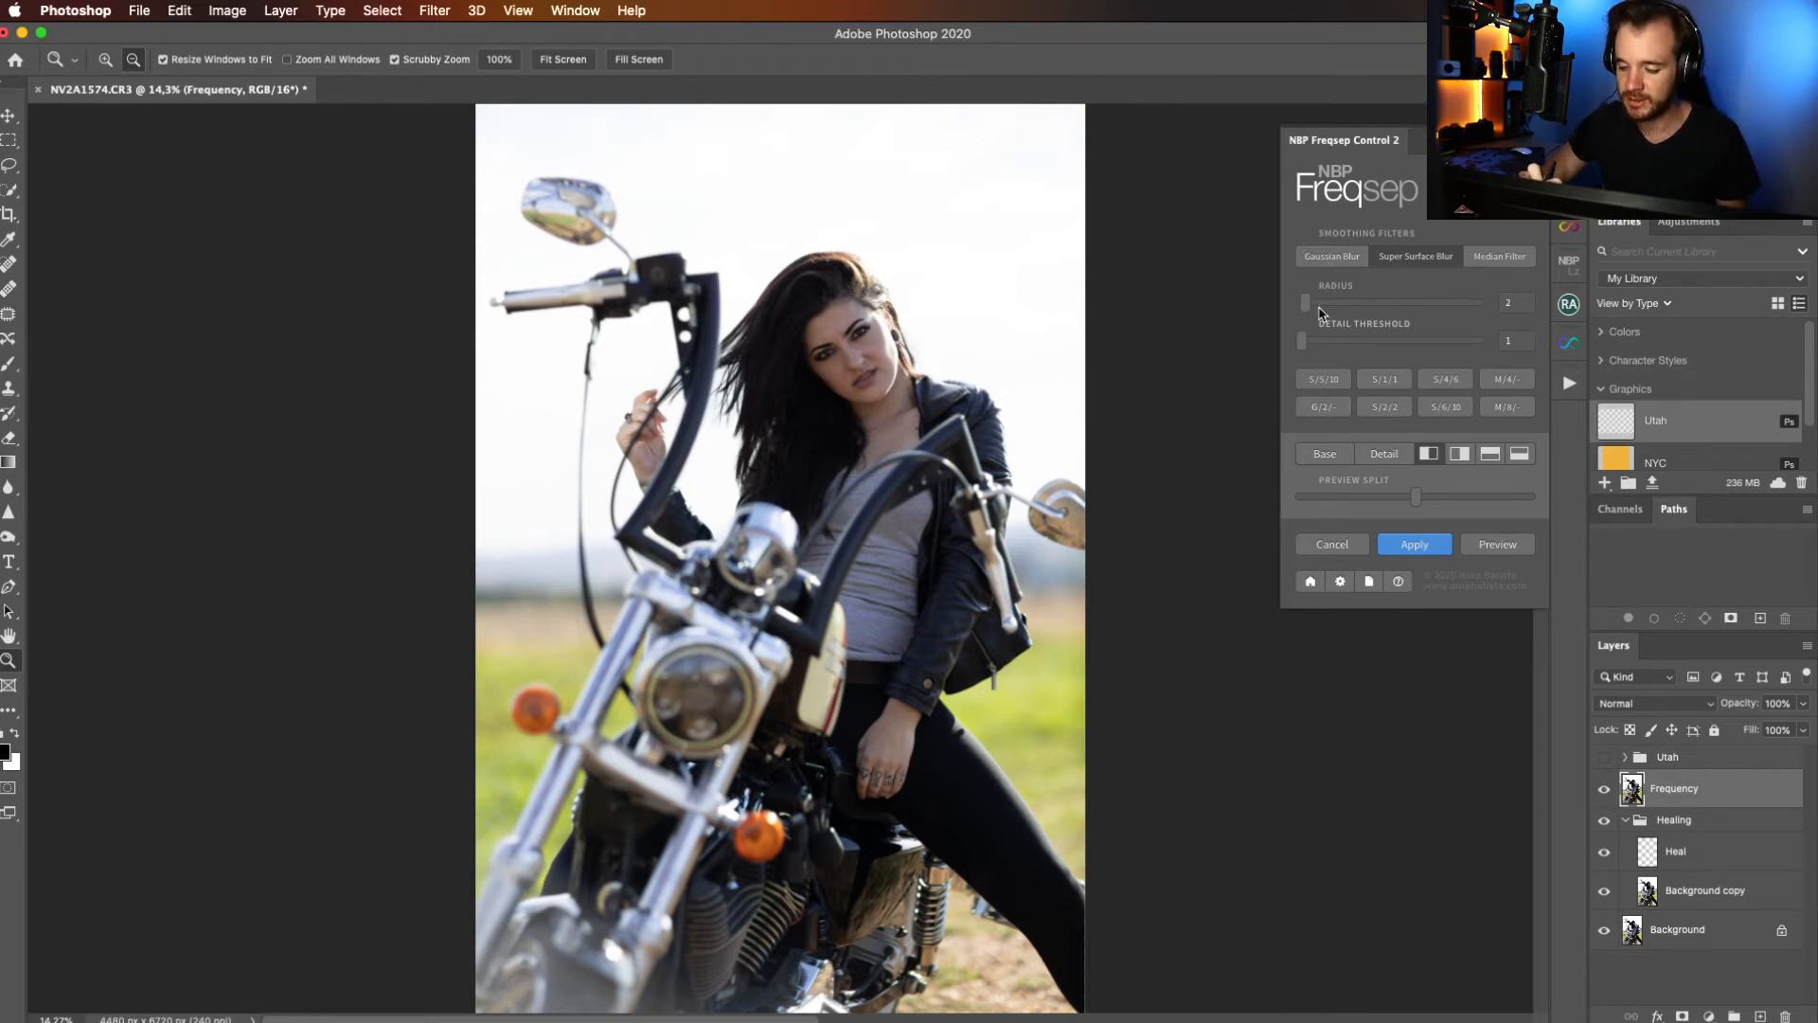
{"action": "left_click_drag", "start_coordinate": [1307, 310], "coordinate": [1319, 311]}
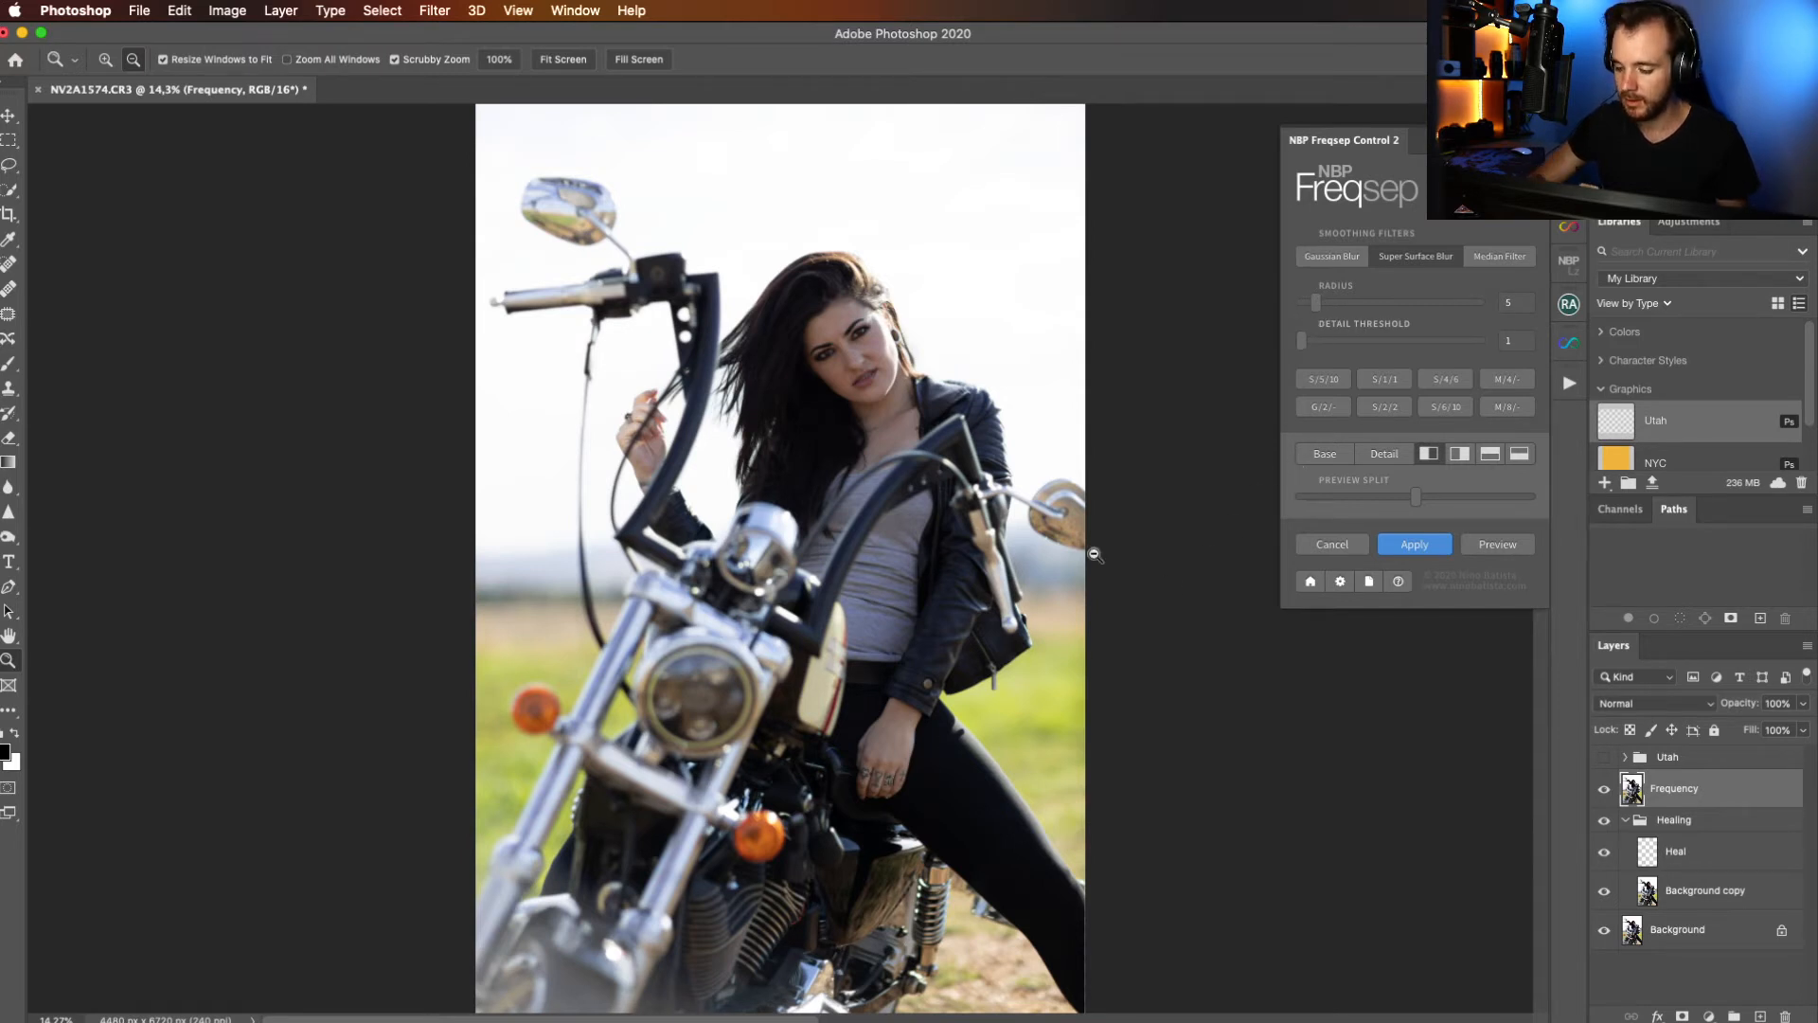
{"action": "key", "text": "super+j"}
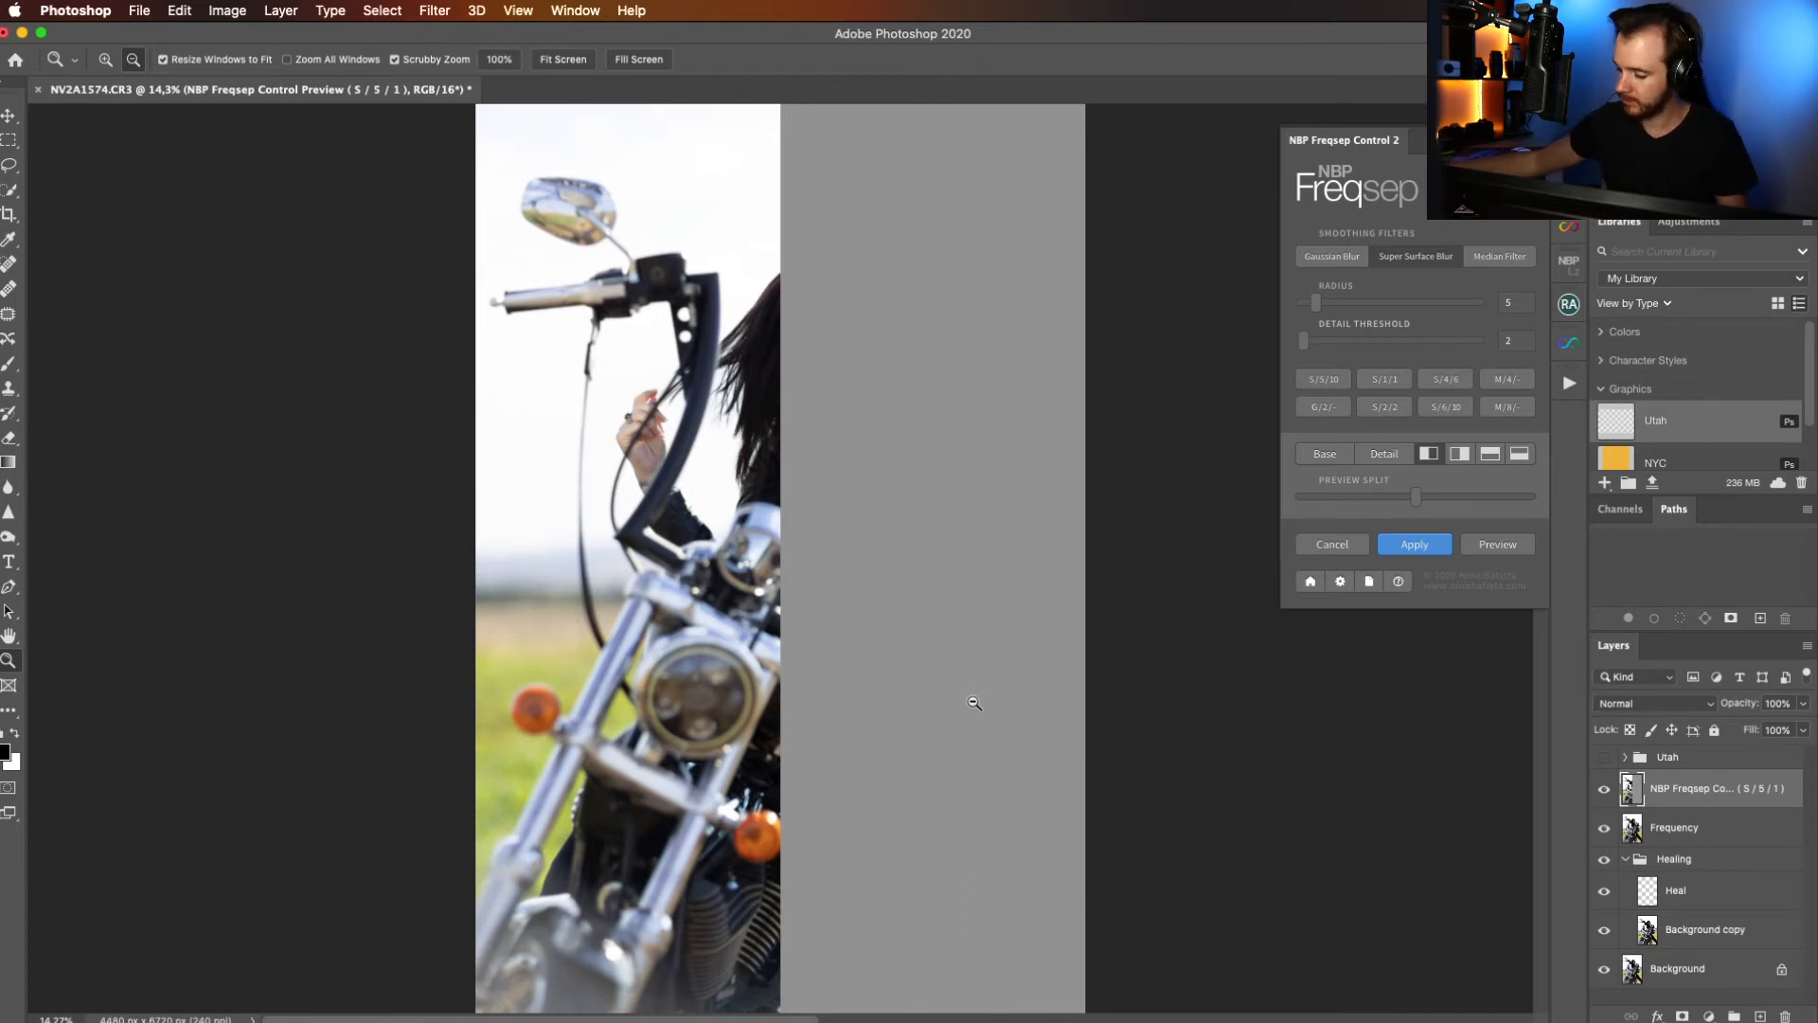
{"action": "left_click_drag", "start_coordinate": [1303, 340], "coordinate": [1315, 272]}
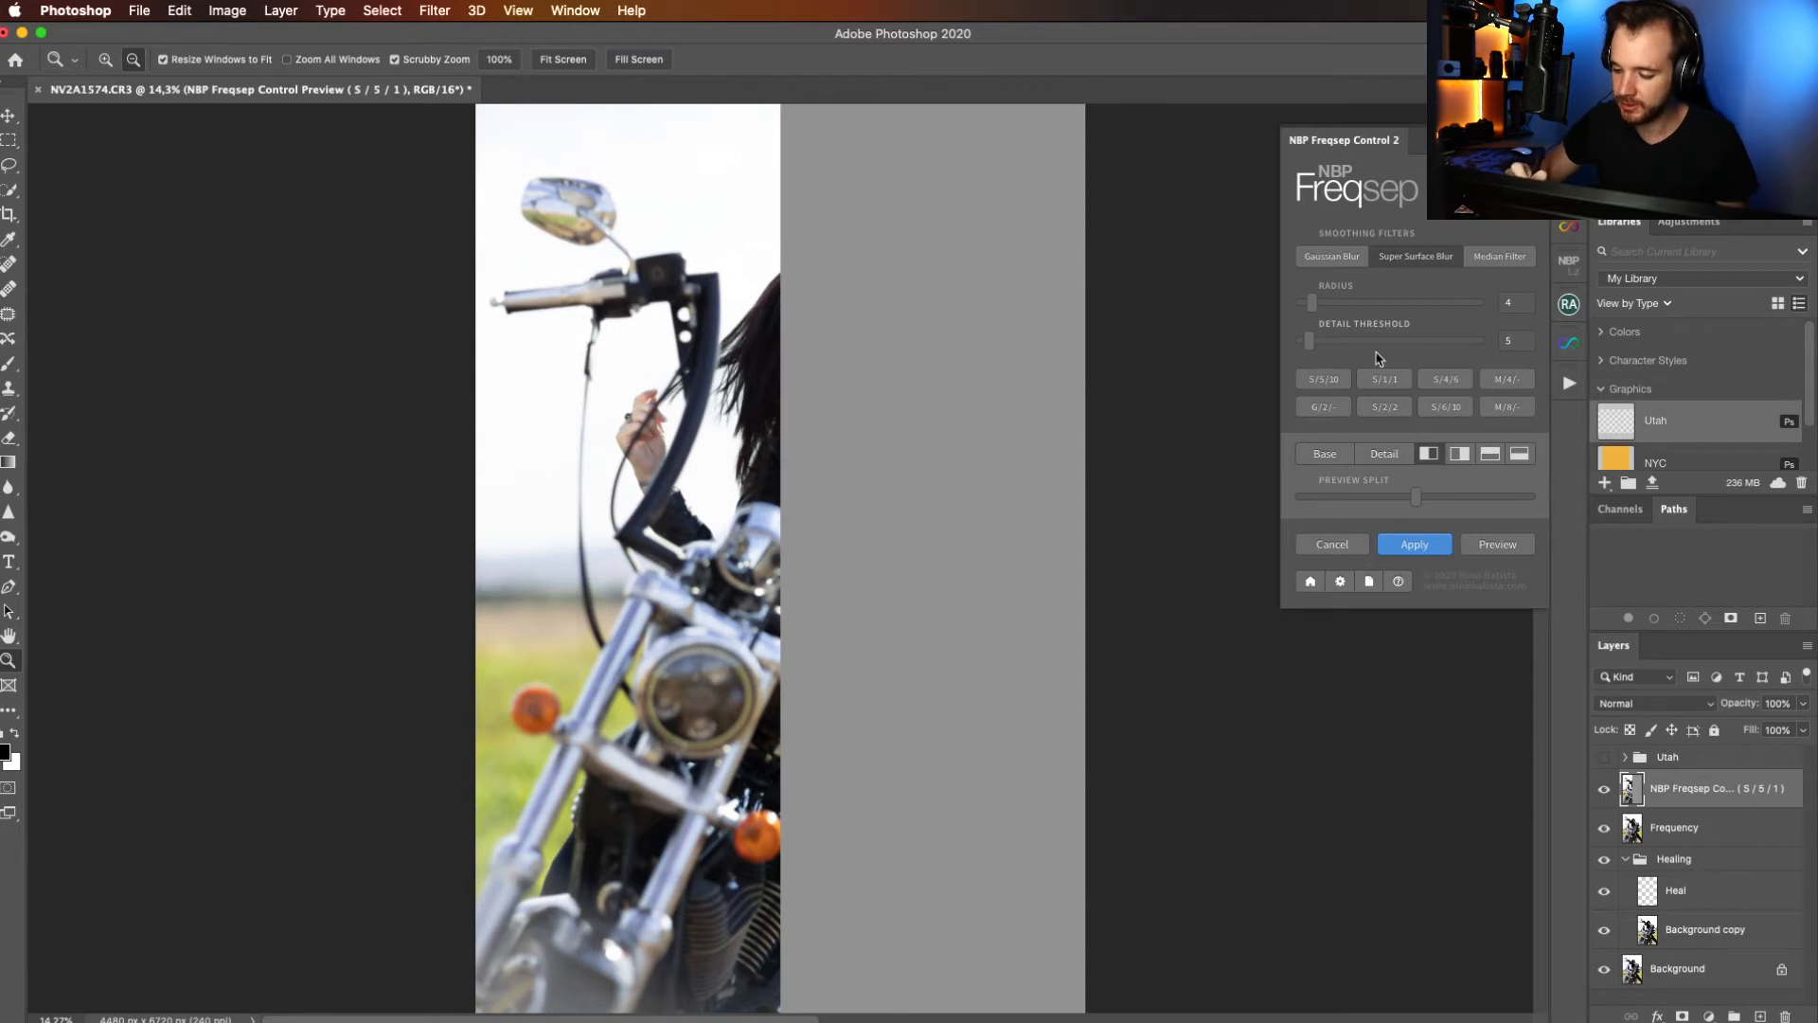
{"action": "left_click_drag", "start_coordinate": [1316, 350], "coordinate": [1327, 351]}
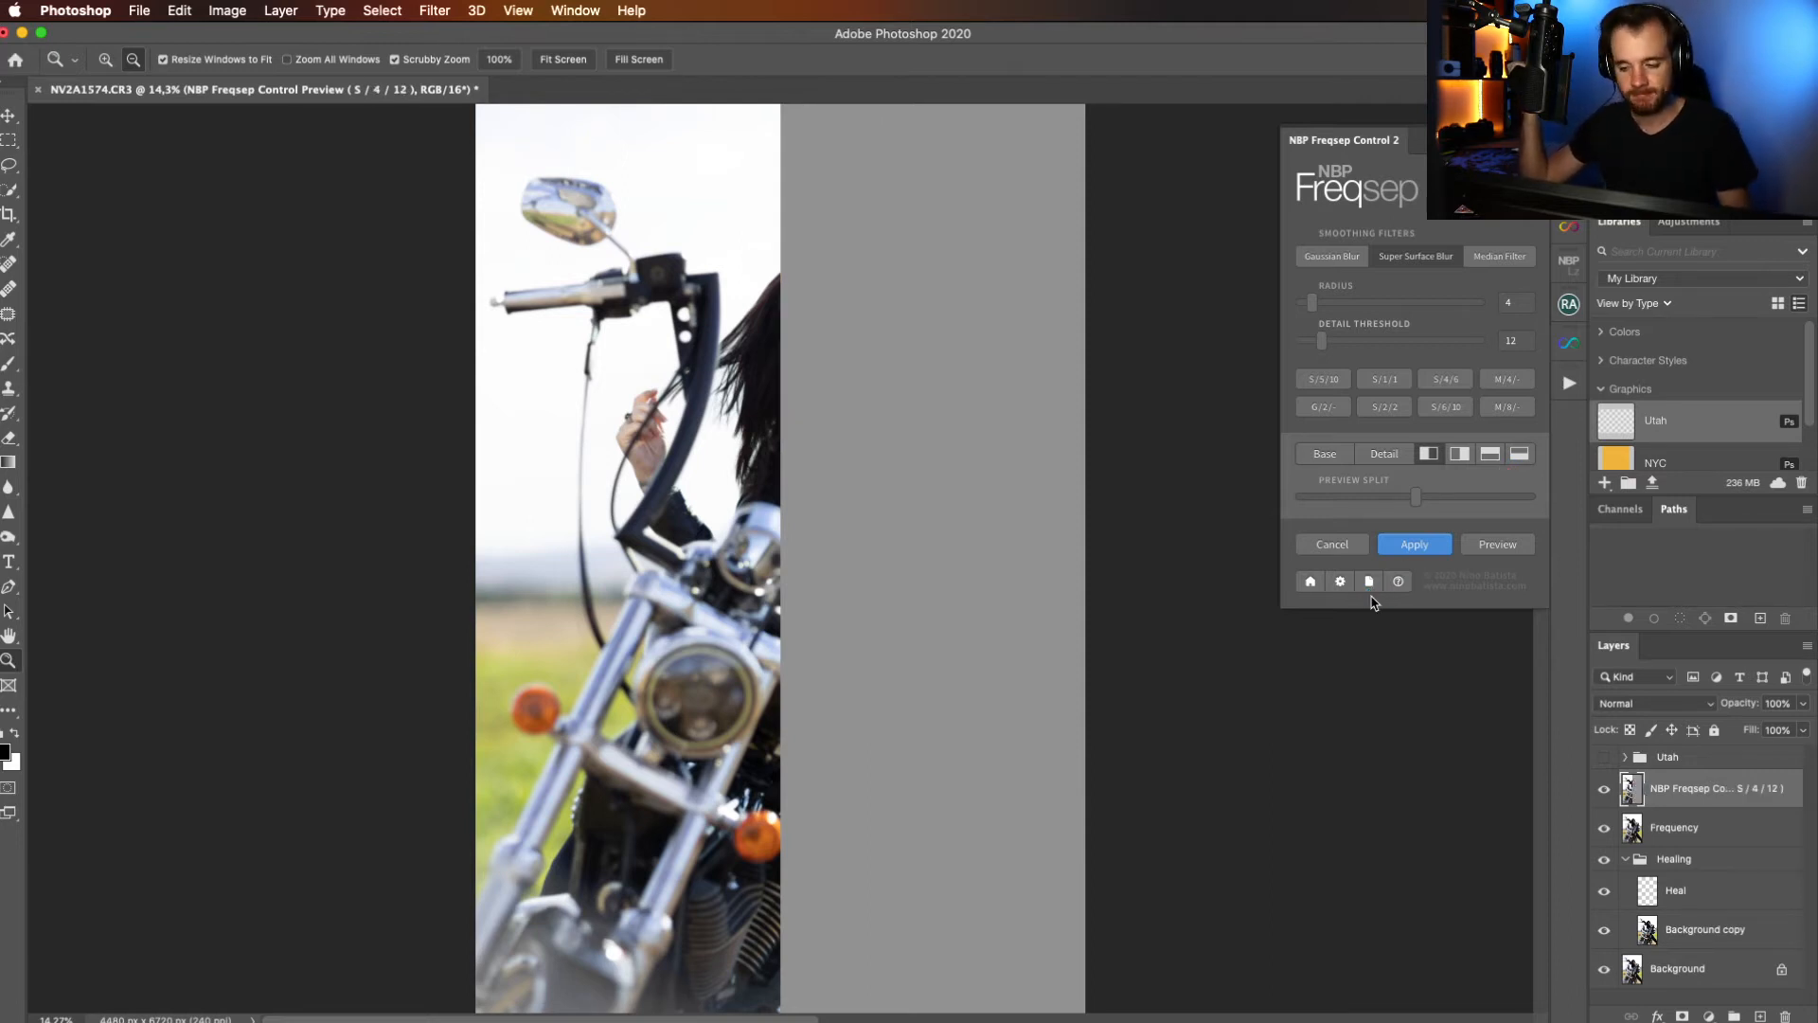
Examine the separation preview around the subject and set the detail threshold to 20.
{"action": "left_click_drag", "start_coordinate": [886, 384], "coordinate": [888, 551]}
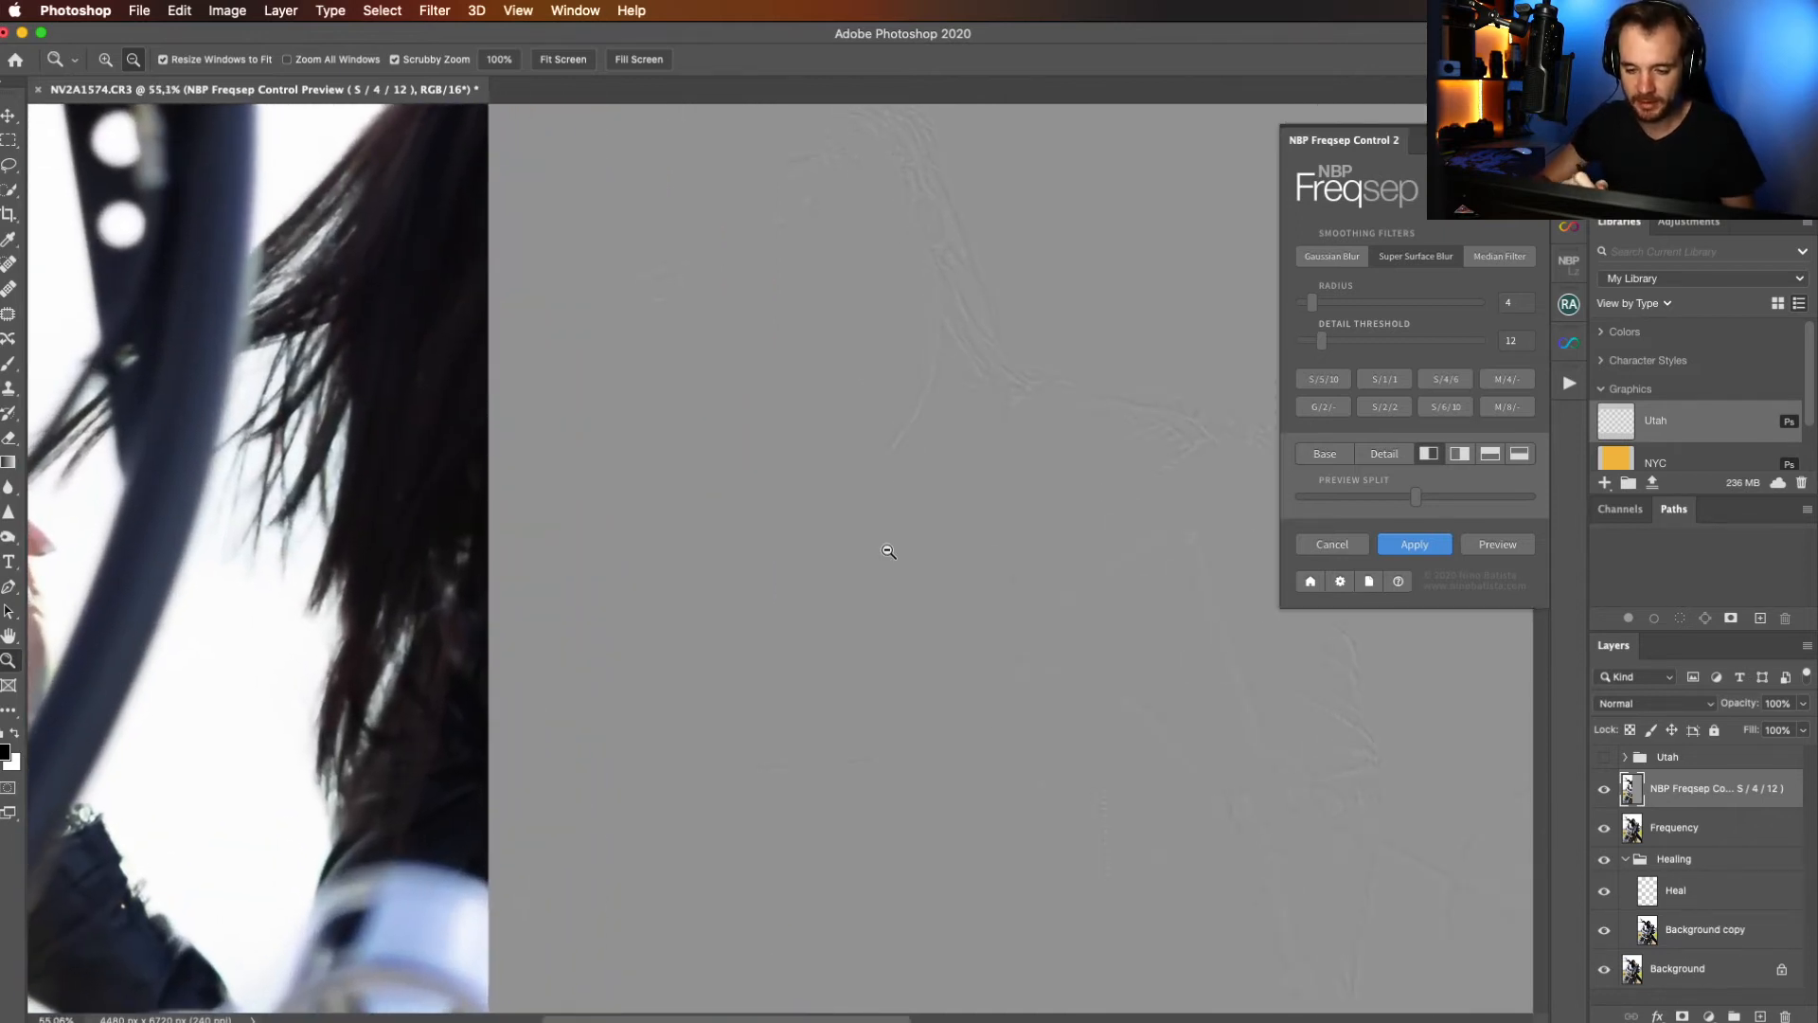
{"action": "left_click", "coordinate": [1518, 340]}
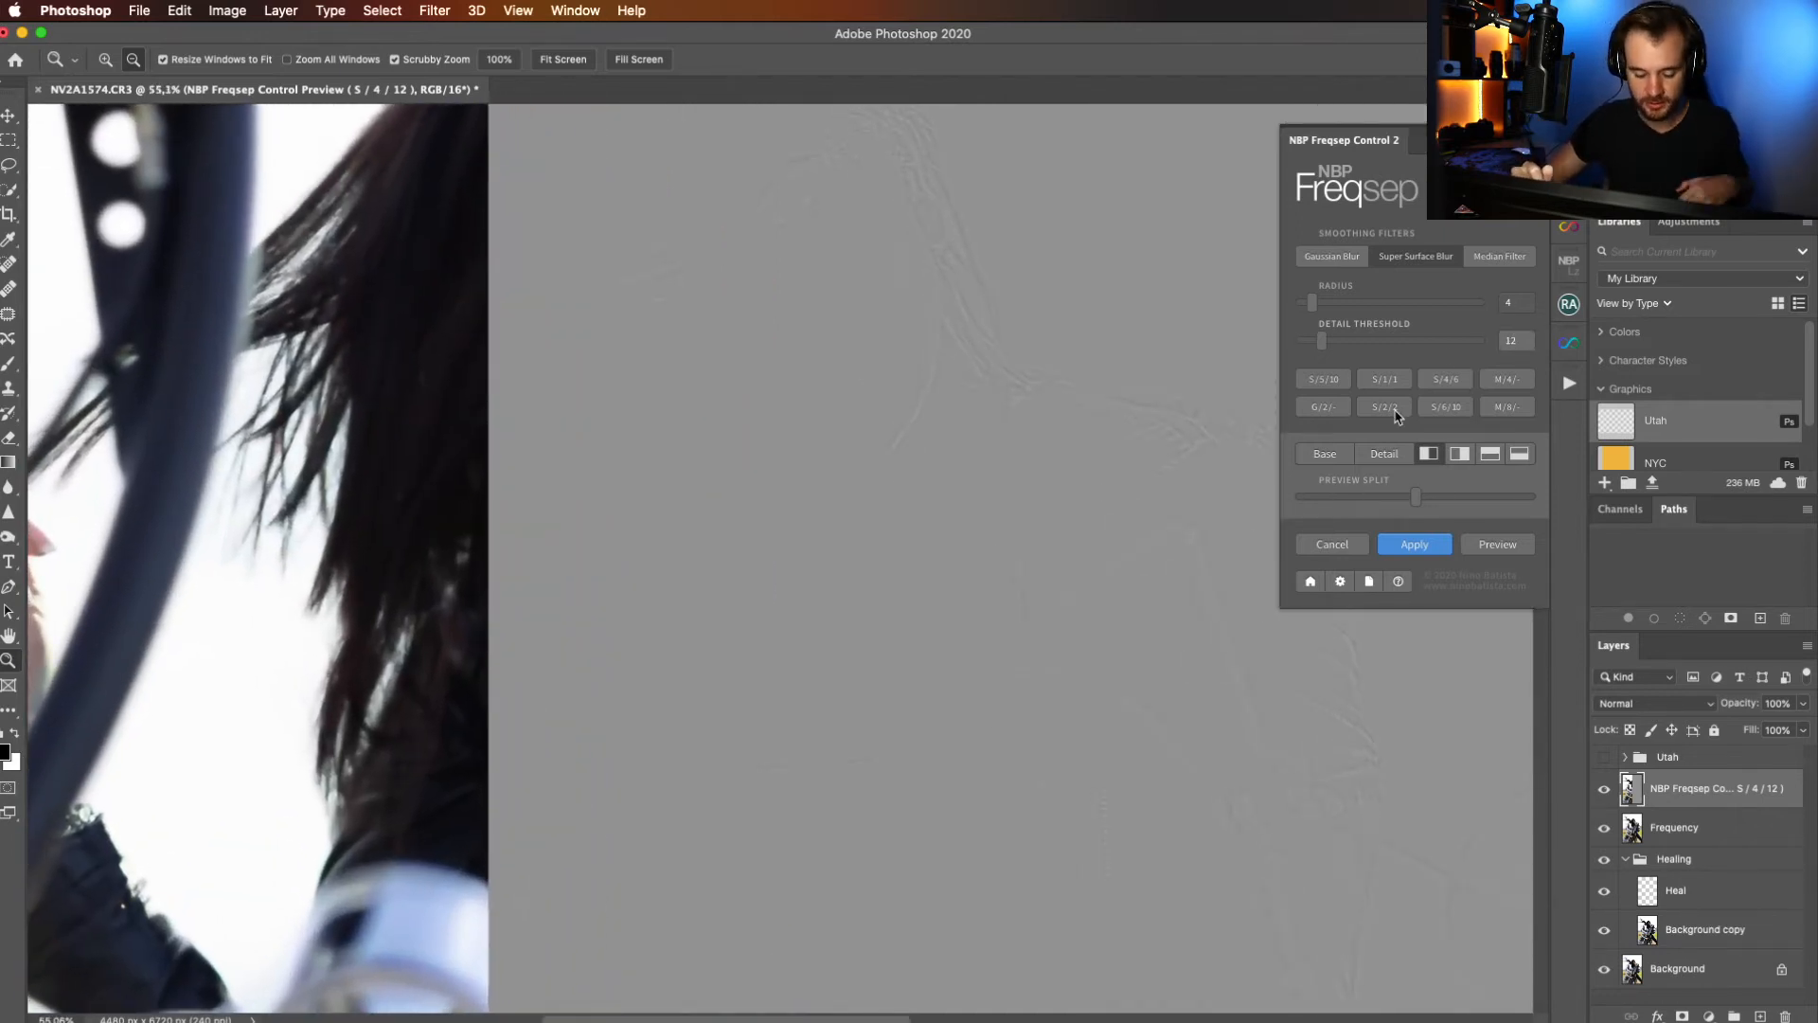
{"action": "double_click", "coordinate": [1501, 340]}
{"action": "type", "text": "20"}
{"action": "key", "text": "Return"}
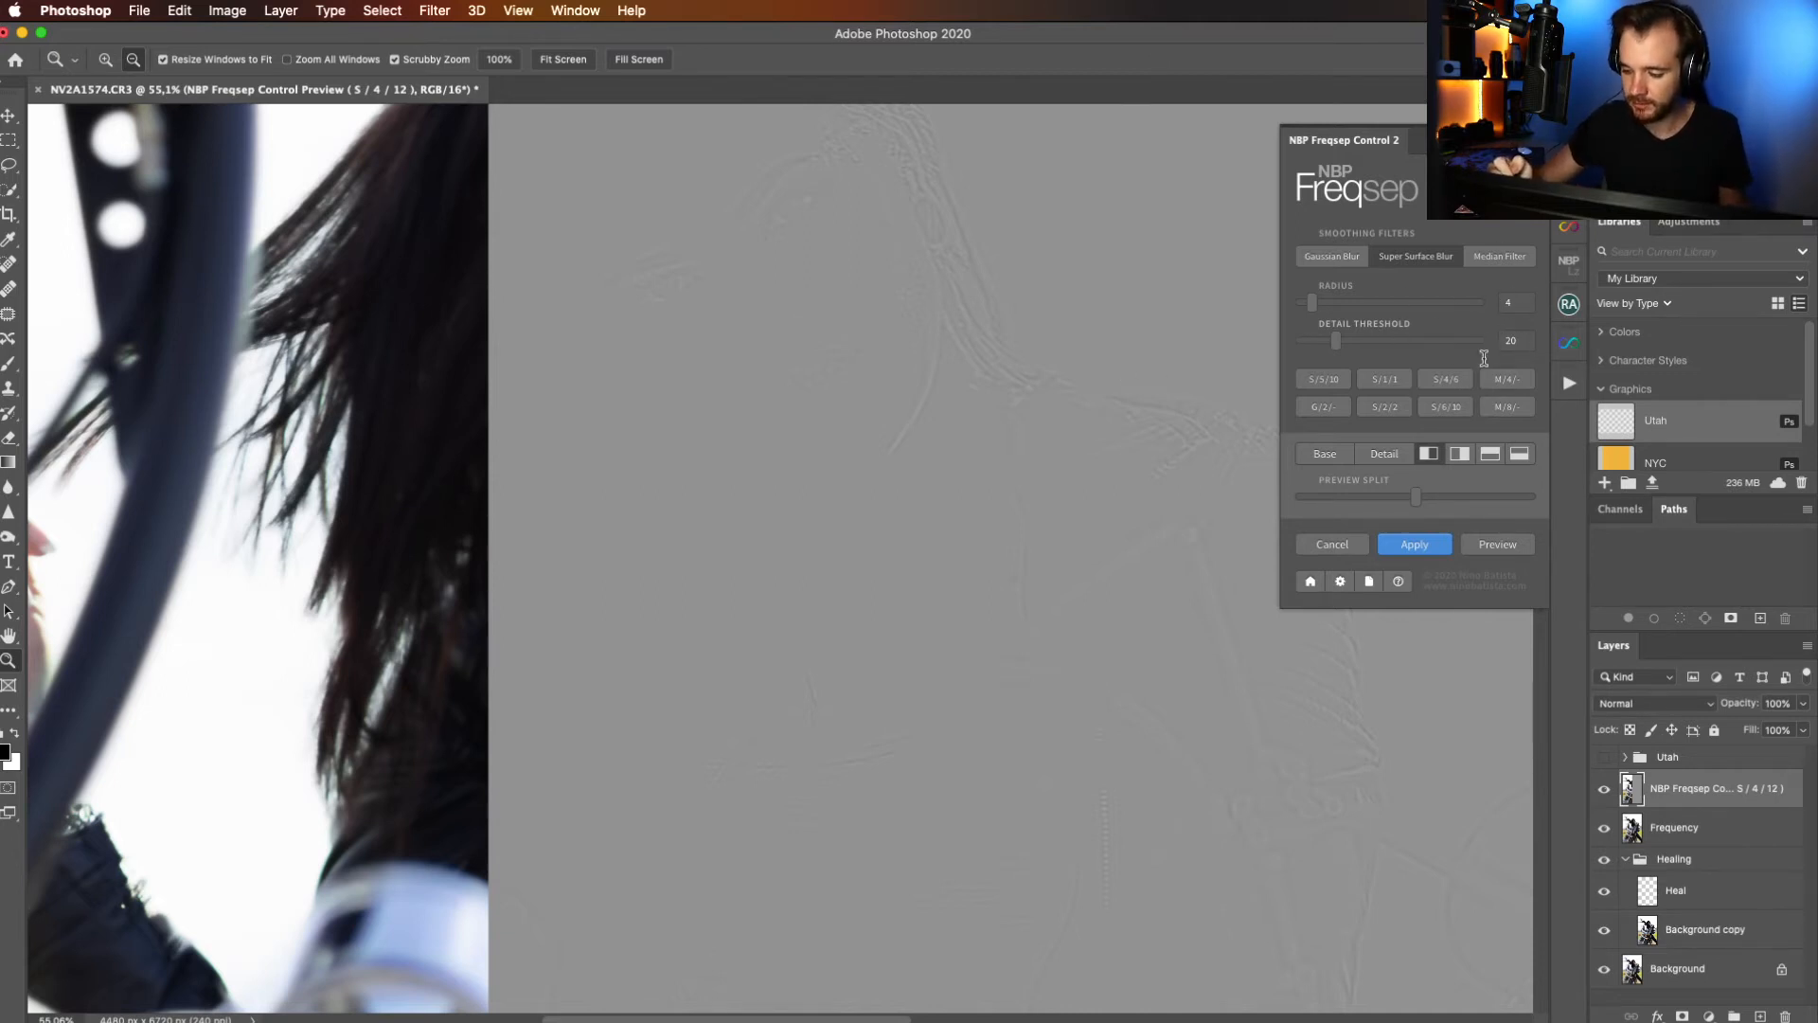
Apply the frequency separation to the Frequency layer using the S/5/10 Super Surface Blur preset.
{"action": "left_click", "coordinate": [1325, 380]}
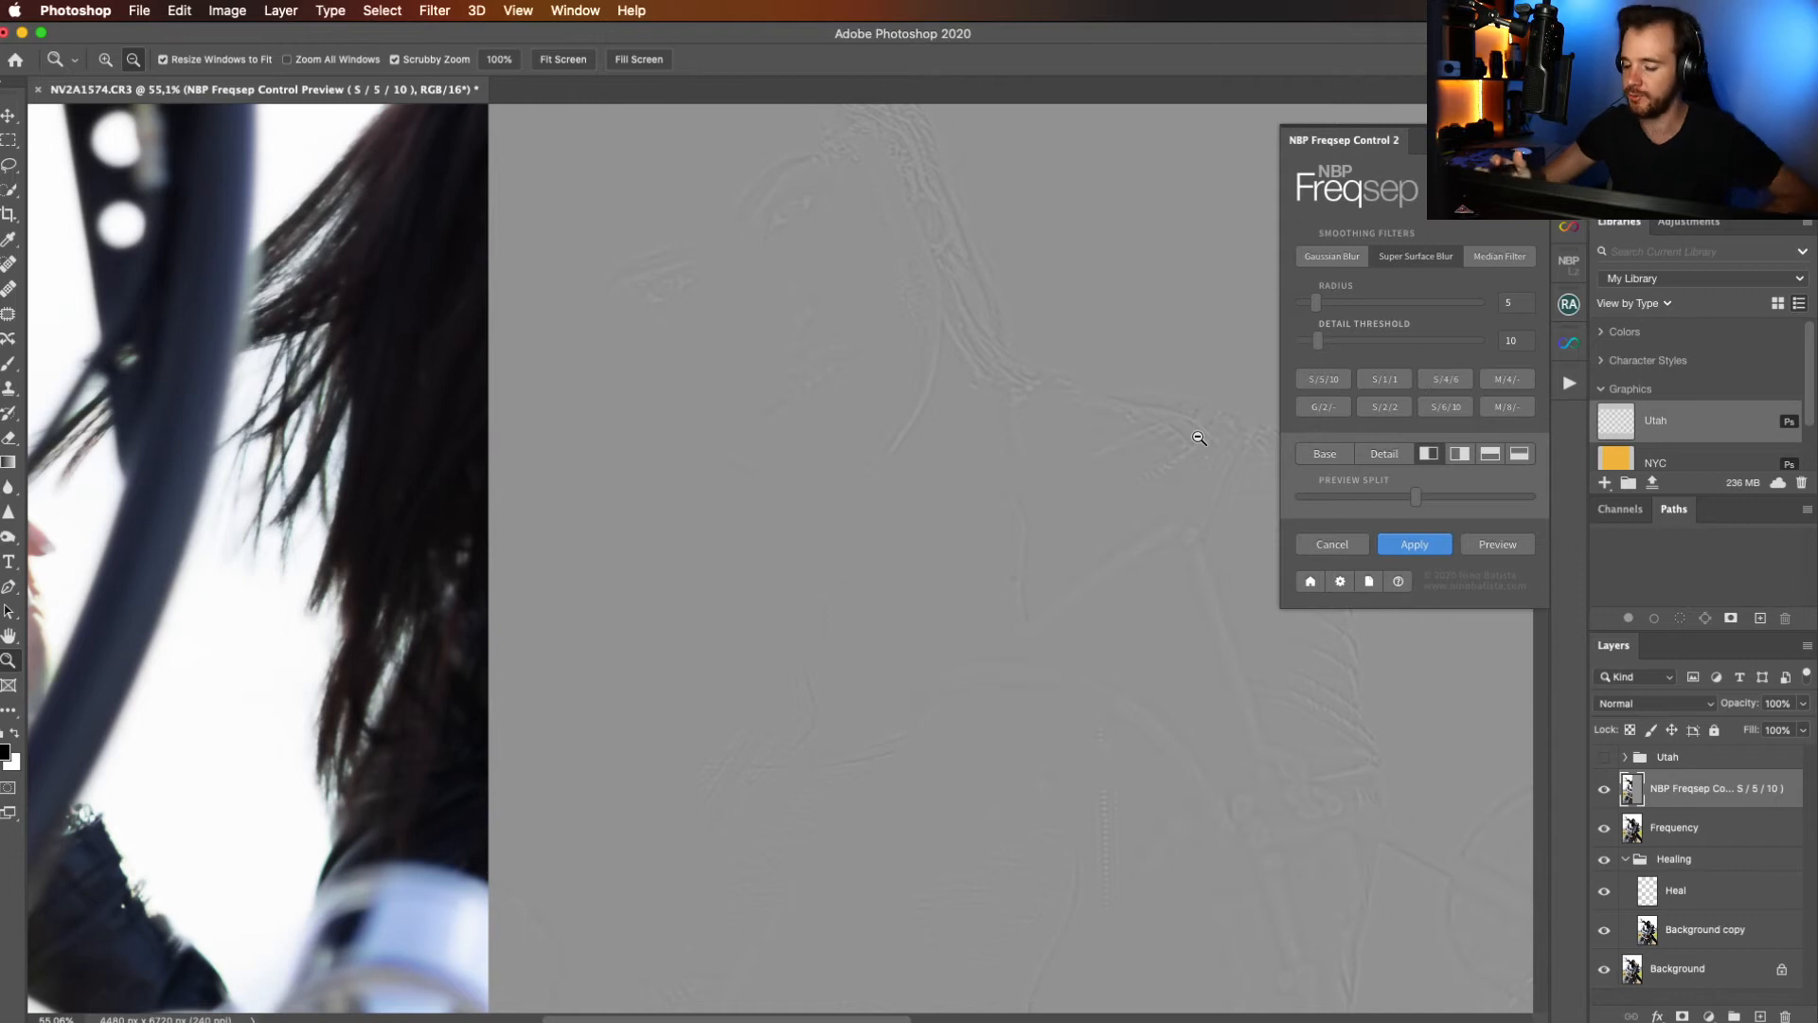
{"action": "left_click", "coordinate": [1414, 545]}
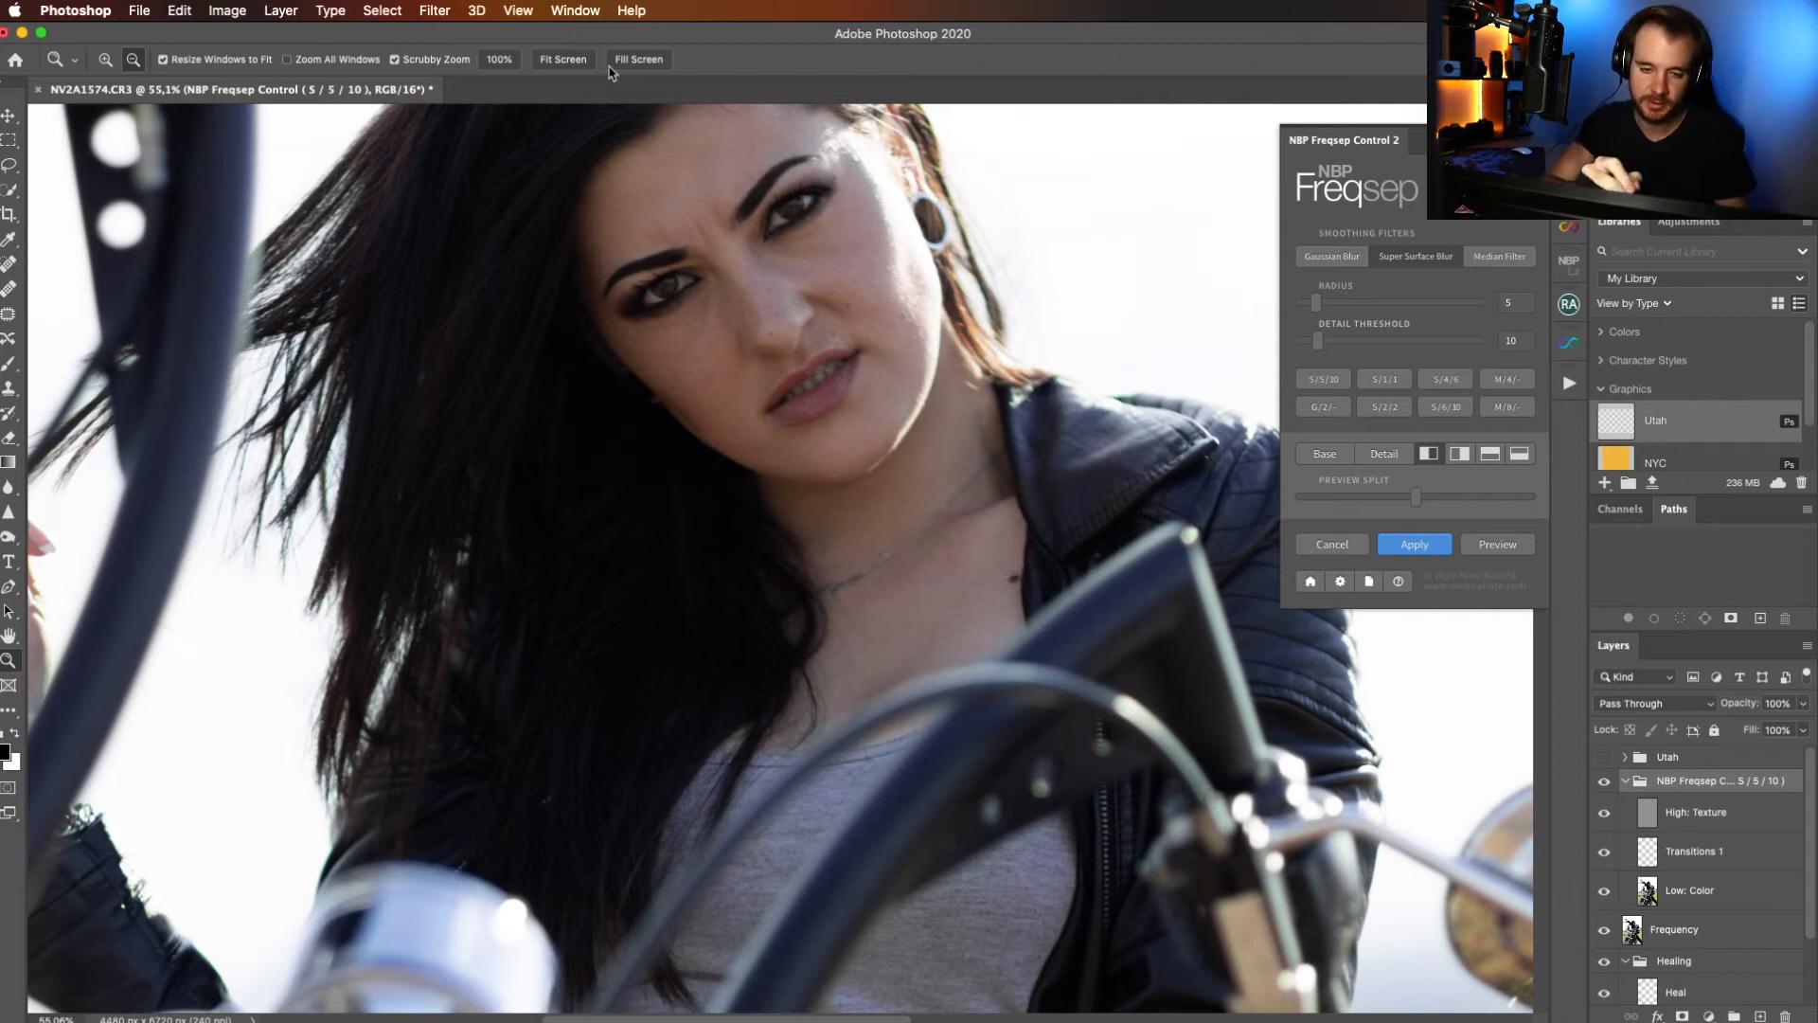
Close the frequency separation panel and isolate the High: Texture layer by hiding every layer beneath it, including Transitions 1.
{"action": "left_click", "coordinate": [579, 60]}
{"action": "left_click", "coordinate": [1525, 141]}
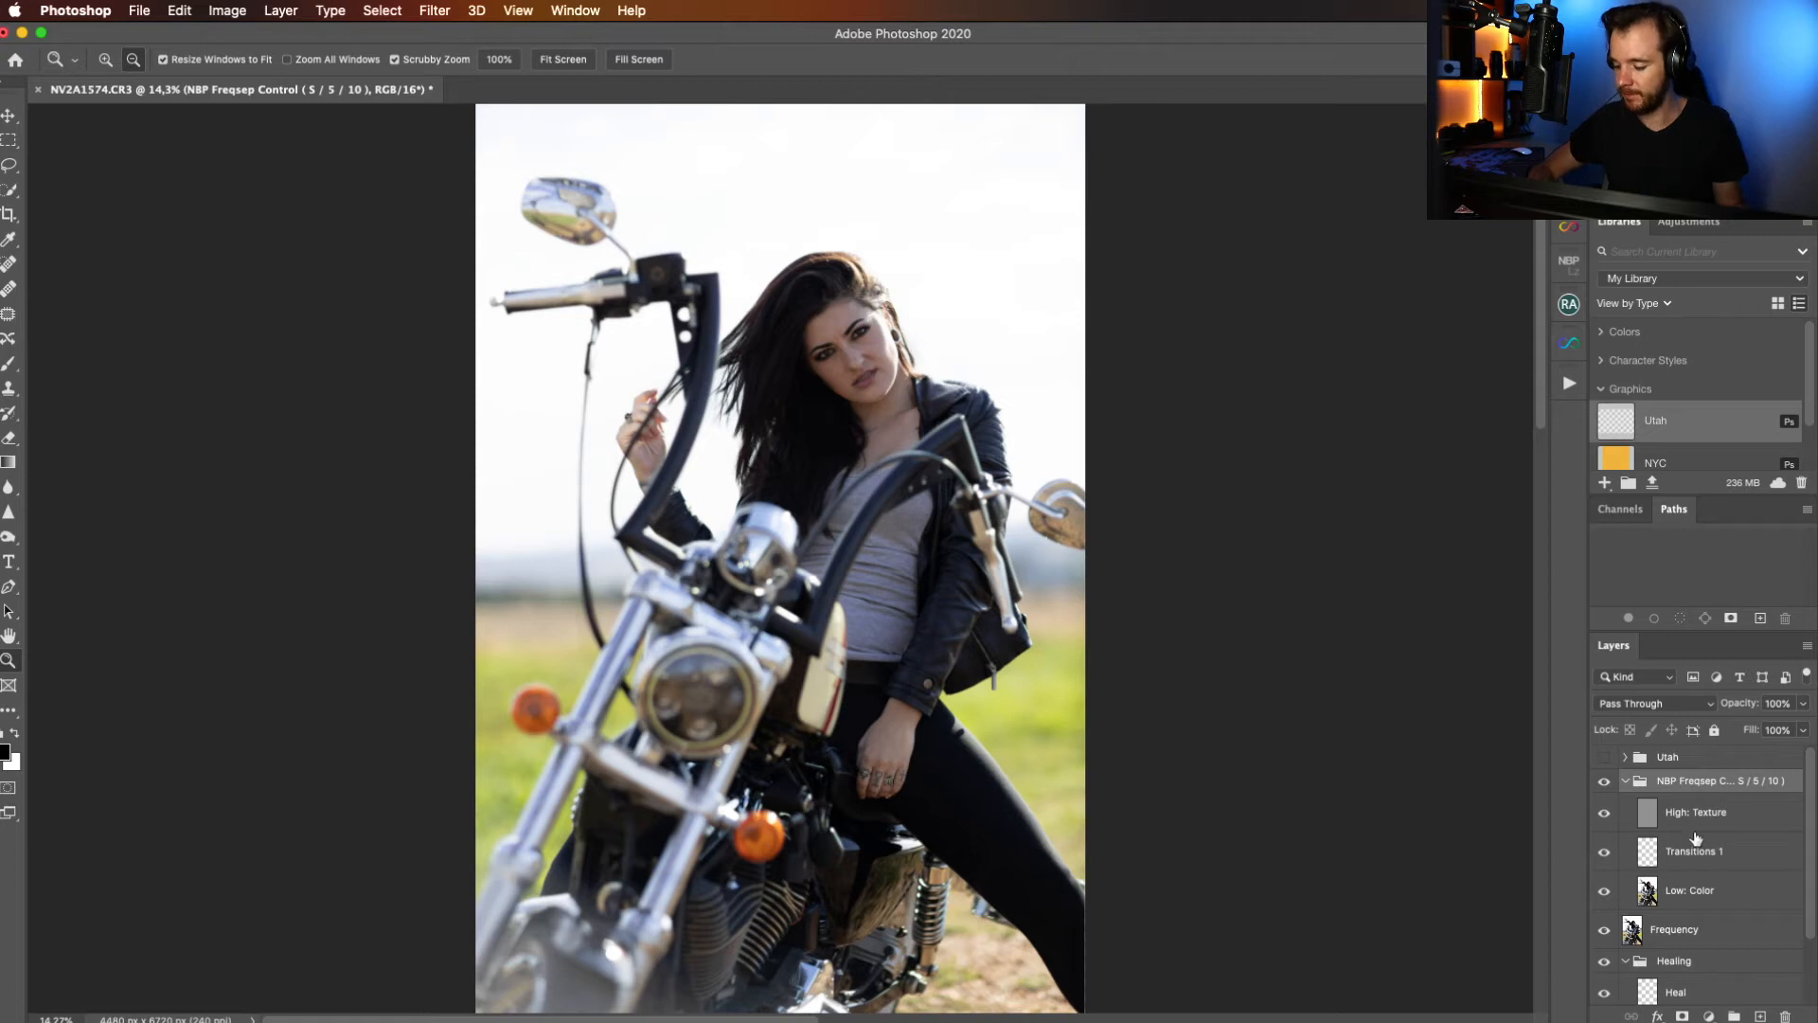
{"action": "left_click", "coordinate": [1604, 869]}
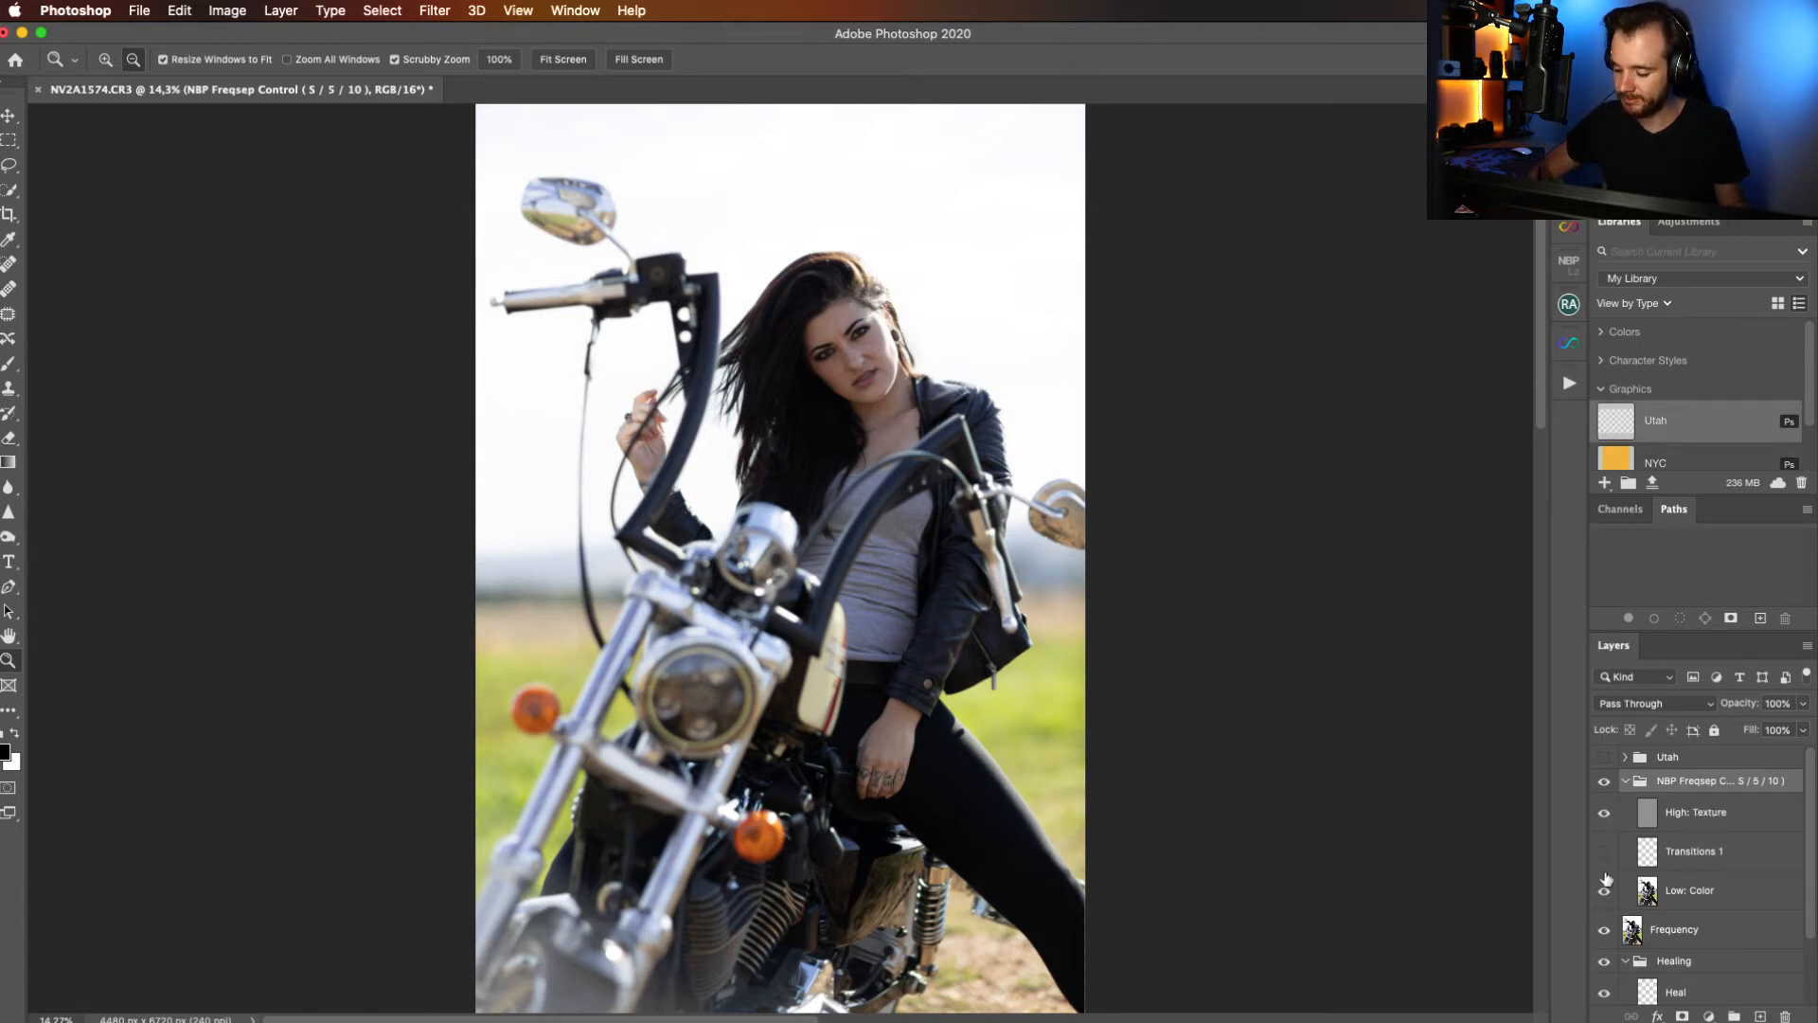
{"action": "left_click", "coordinate": [1604, 930]}
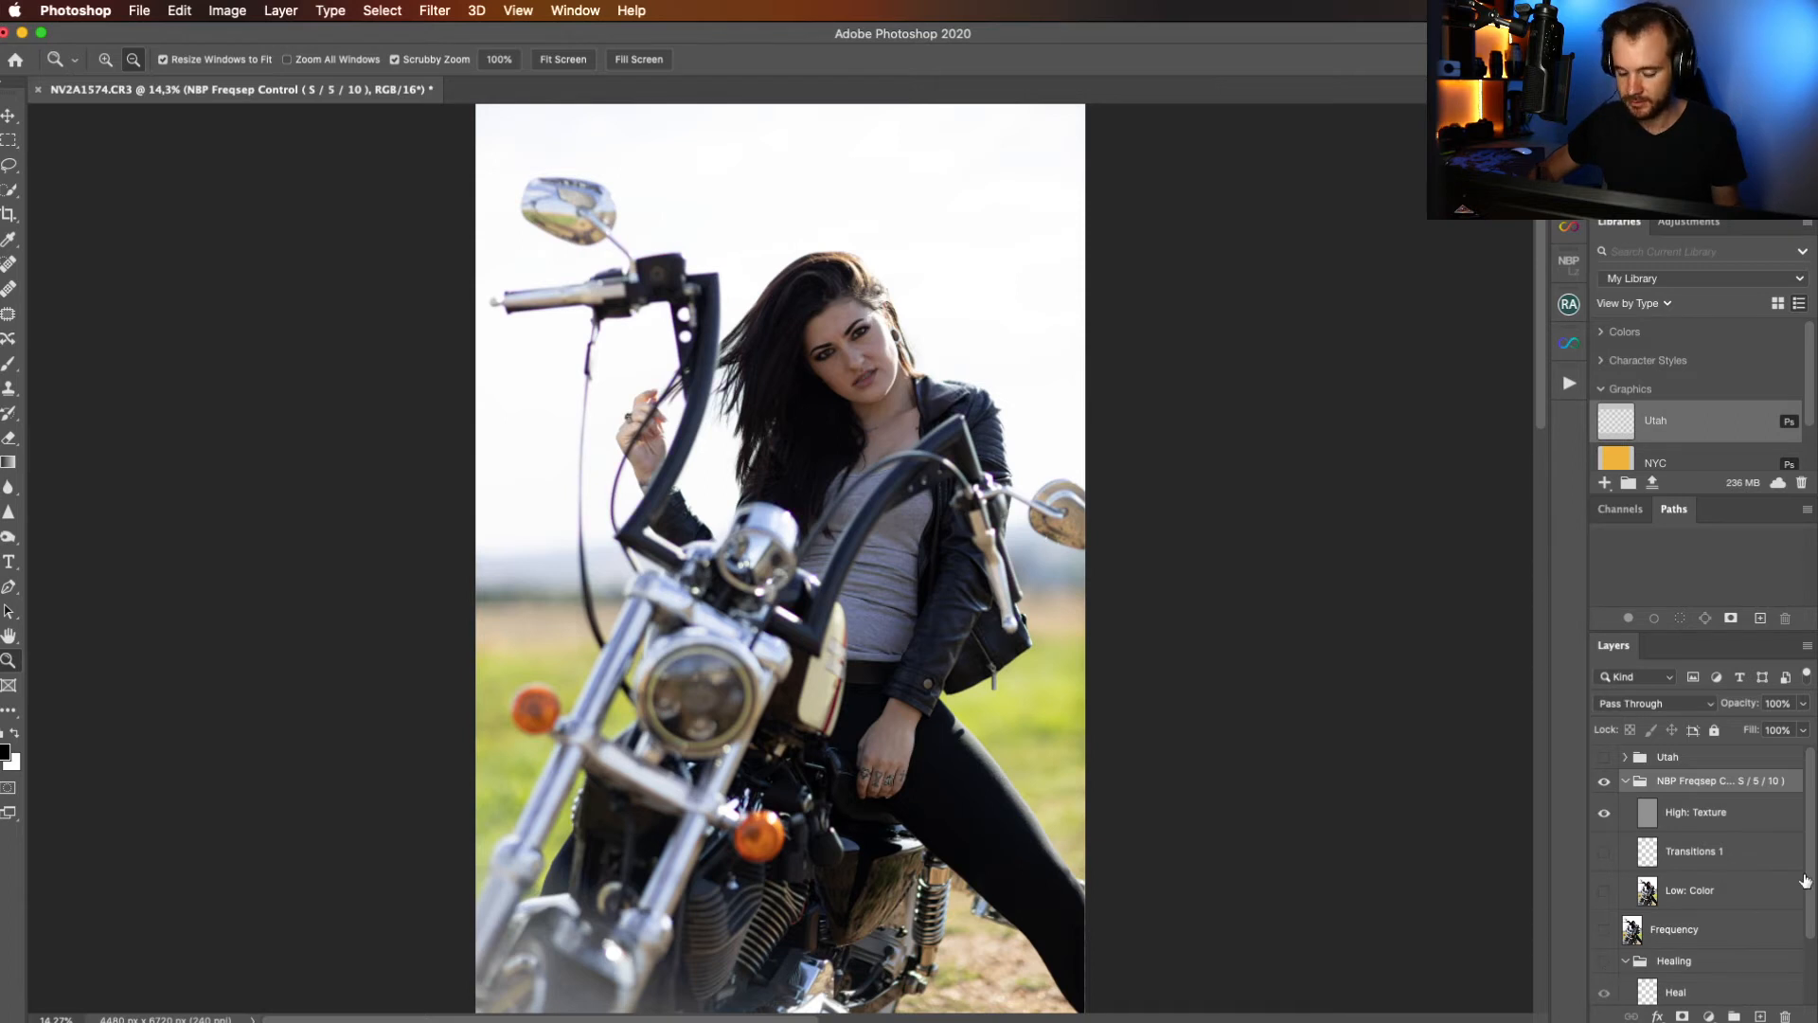
{"action": "scroll", "coordinate": [1765, 921], "scroll_direction": "down", "scroll_amount": 2}
{"action": "left_click", "coordinate": [1602, 961]}
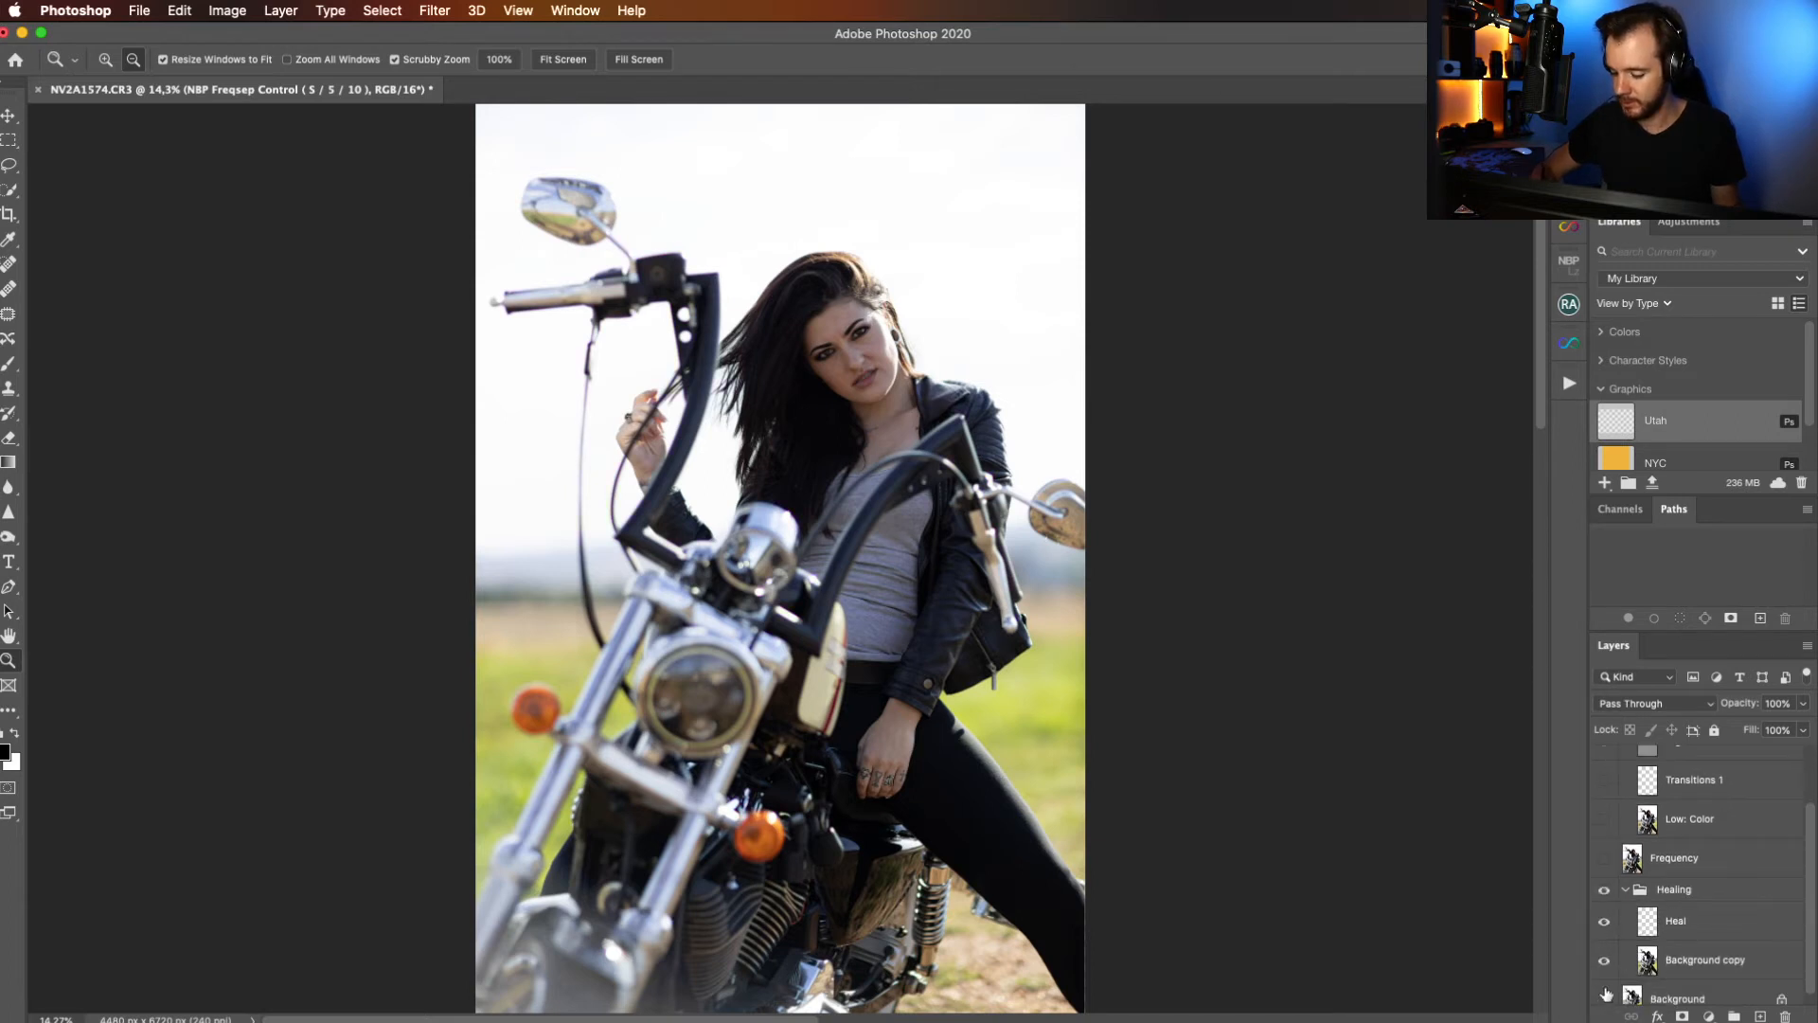
{"action": "left_click", "coordinate": [1605, 962]}
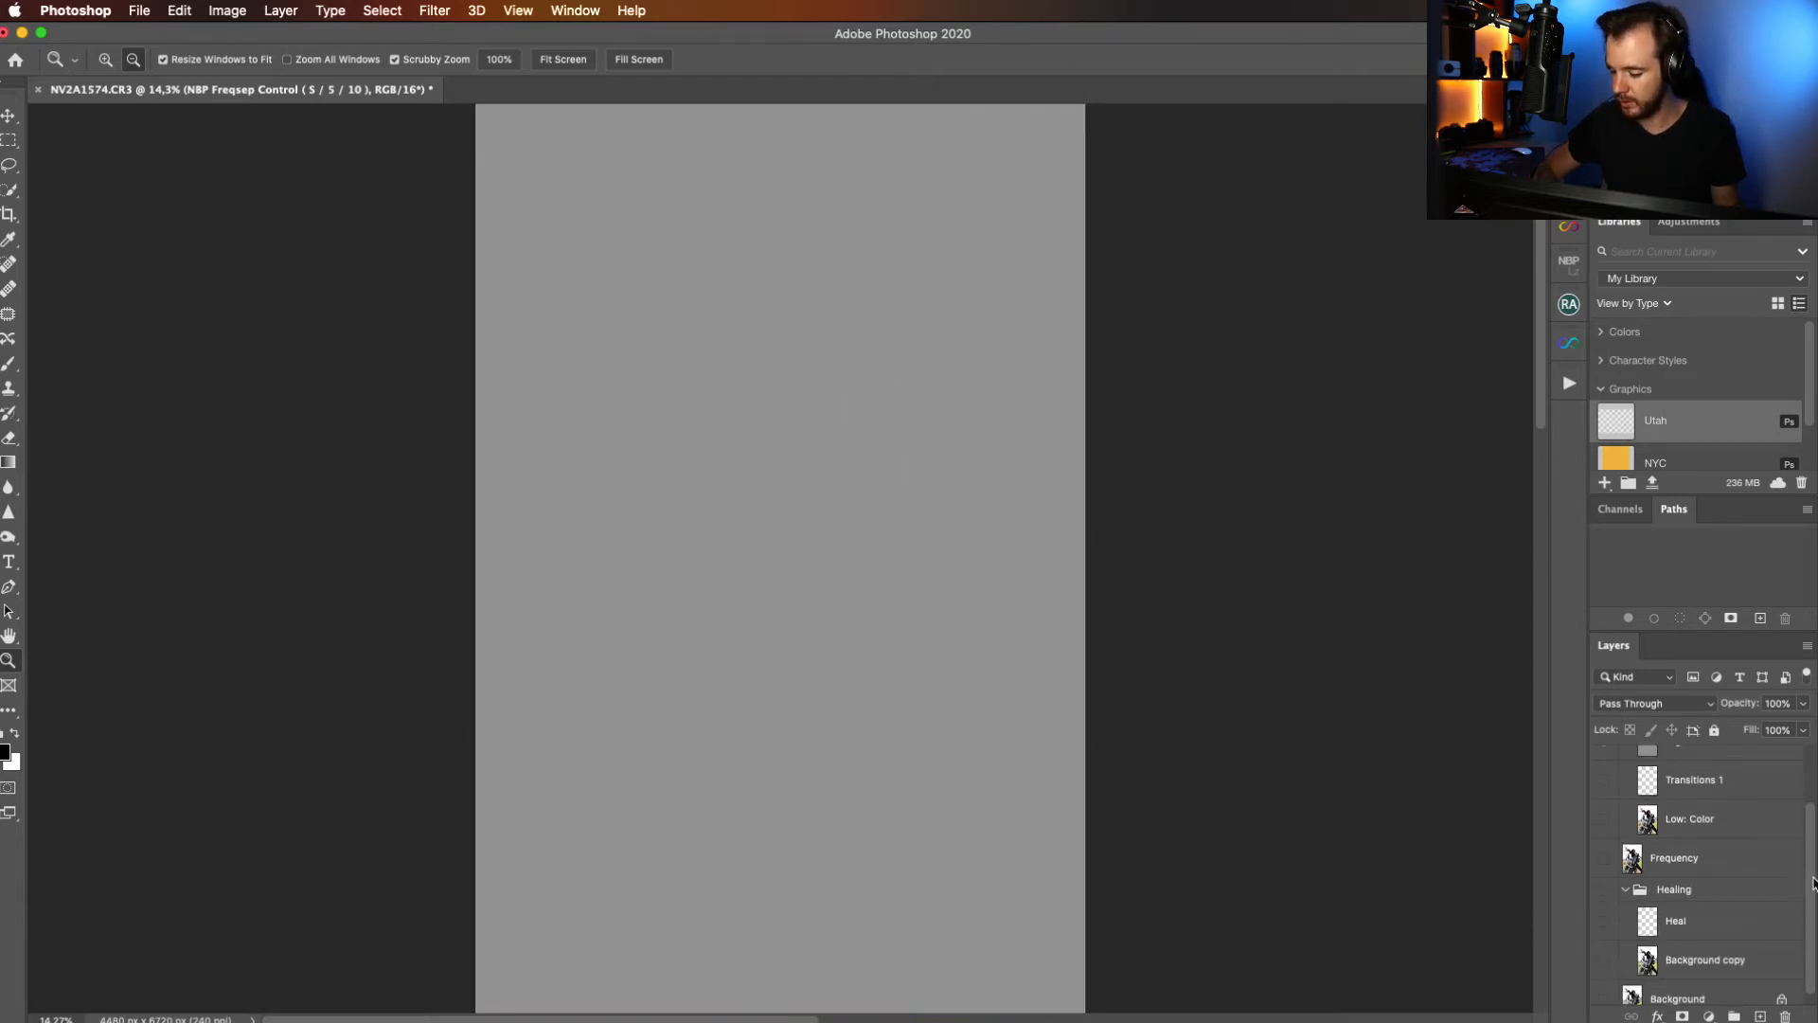
{"action": "scroll", "coordinate": [1810, 881], "scroll_direction": "up", "scroll_amount": 2}
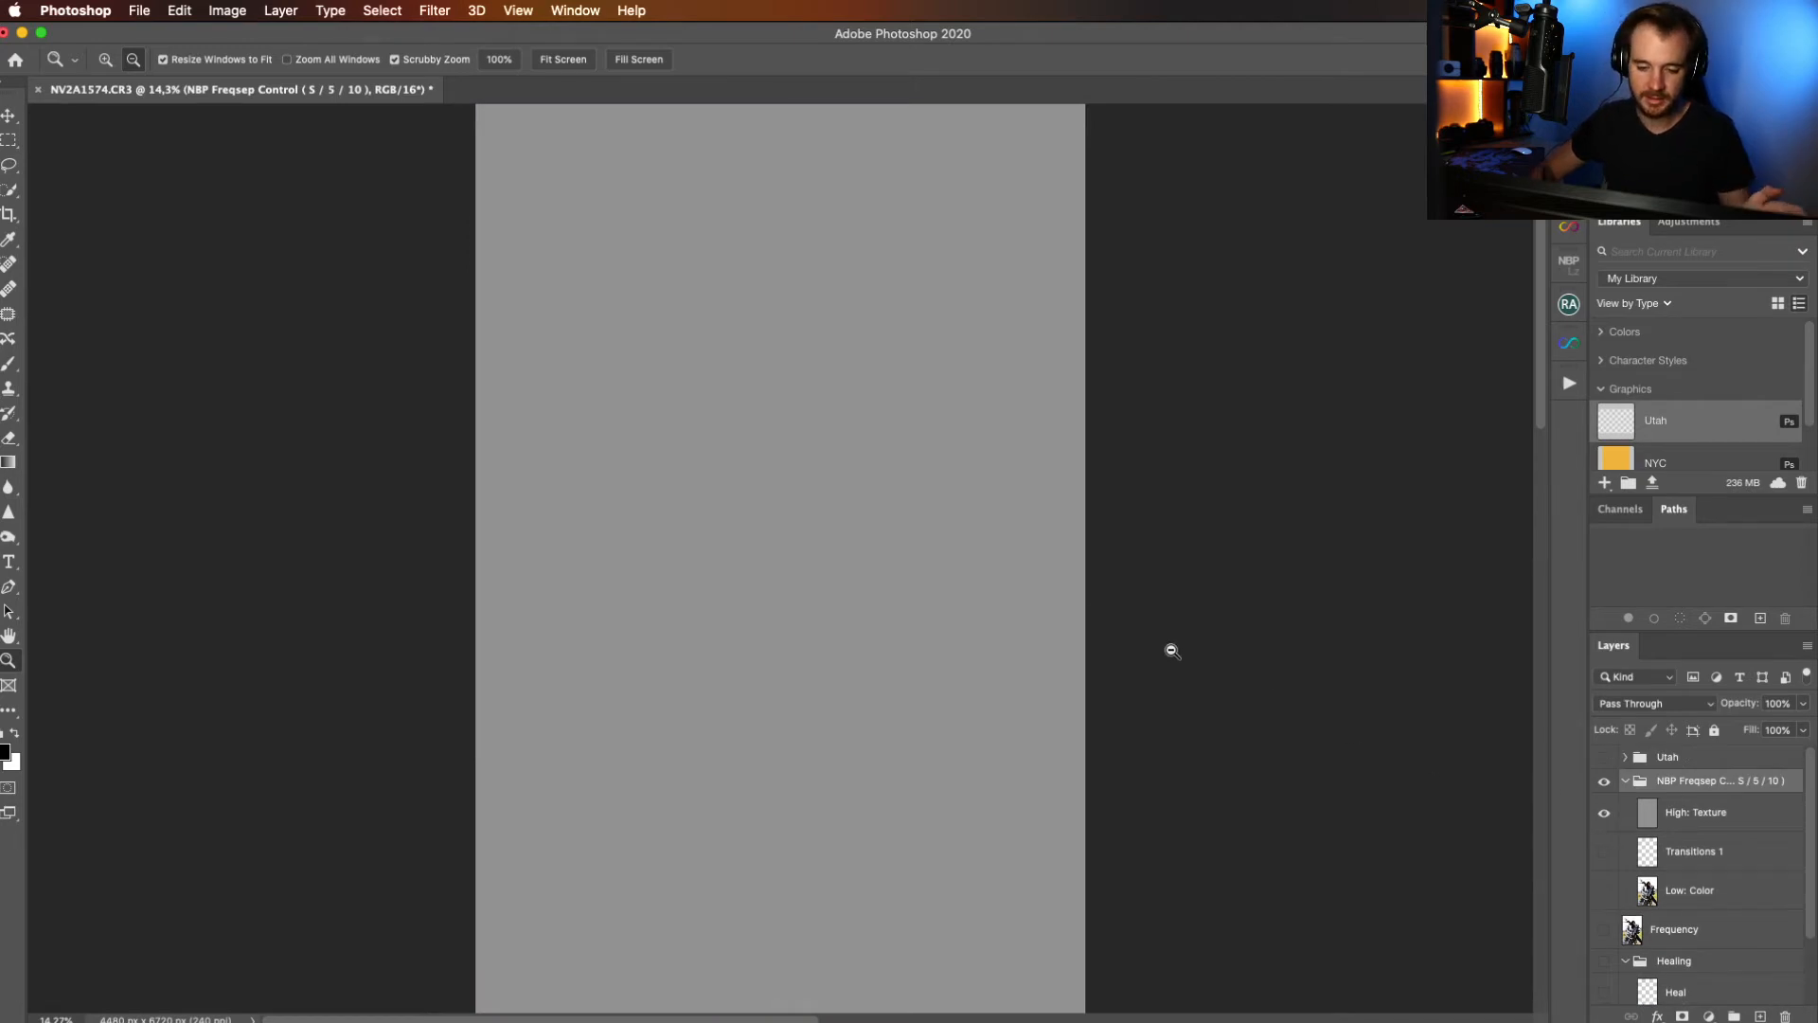
{"action": "mouse_move", "coordinate": [823, 308]}
{"action": "left_mouse_down"}
{"action": "mouse_move", "coordinate": [974, 285]}
{"action": "mouse_move", "coordinate": [836, 300]}
{"action": "left_mouse_up"}
{"action": "left_click", "coordinate": [566, 61]}
Inspect the face with only the Low: Color layer shown, and show High: Texture together with it again.
{"action": "left_click", "coordinate": [1604, 812]}
{"action": "left_click", "coordinate": [1604, 890]}
{"action": "left_click_drag", "start_coordinate": [839, 338], "coordinate": [939, 411]}
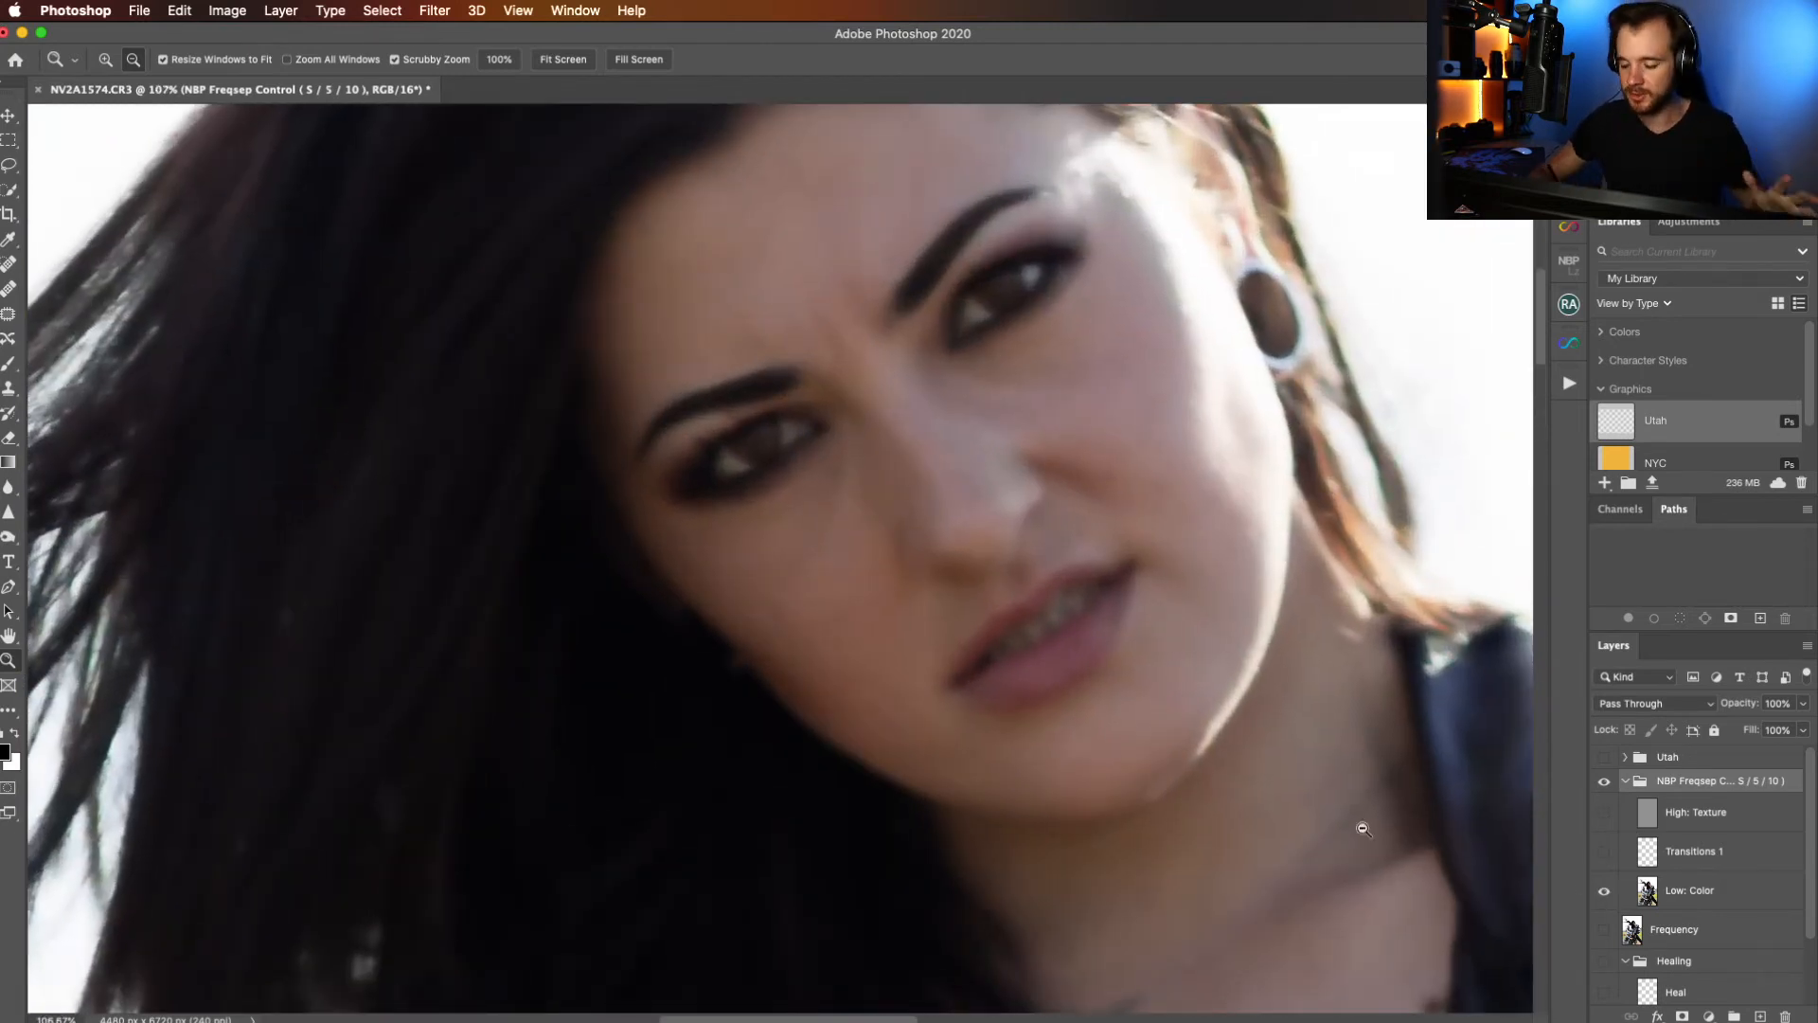
{"action": "left_click", "coordinate": [1604, 814]}
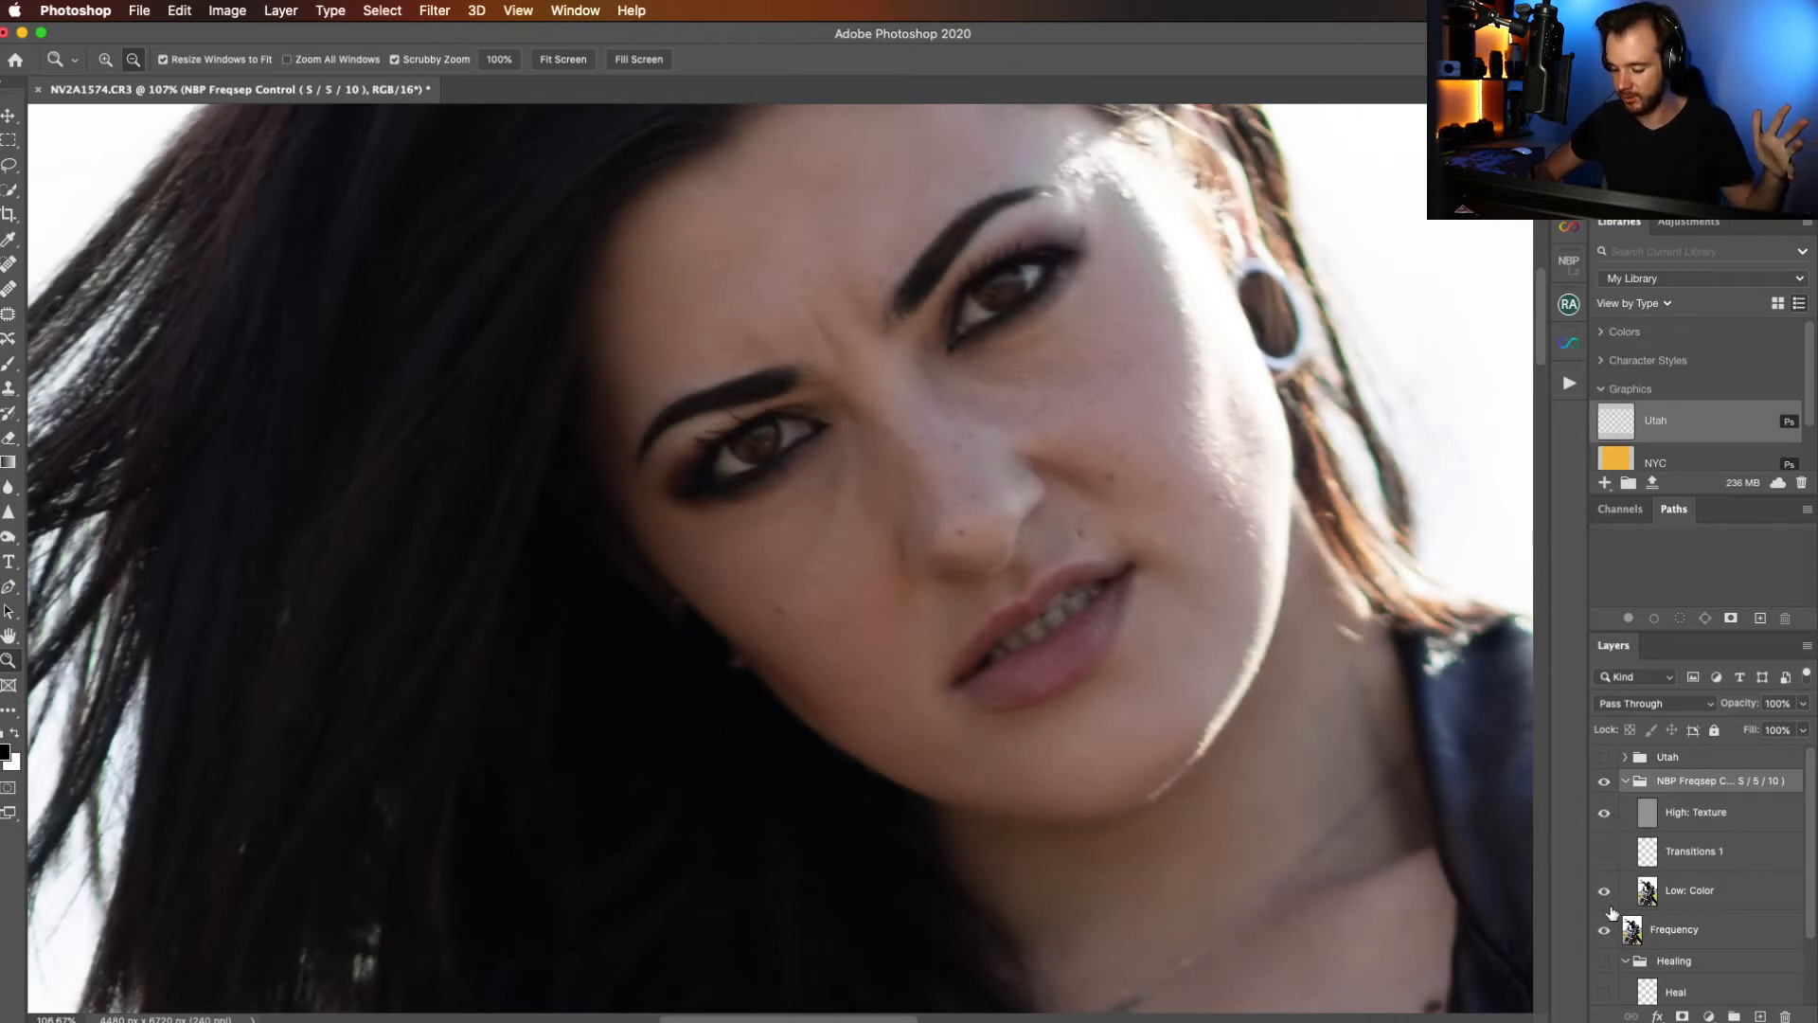
Compare the face with and without the NBP Freqsep Control group by toggling the group's visibility.
{"action": "left_click", "coordinate": [1603, 783]}
{"action": "left_click", "coordinate": [1603, 783]}
{"action": "left_click", "coordinate": [1603, 783]}
{"action": "left_click", "coordinate": [1604, 783]}
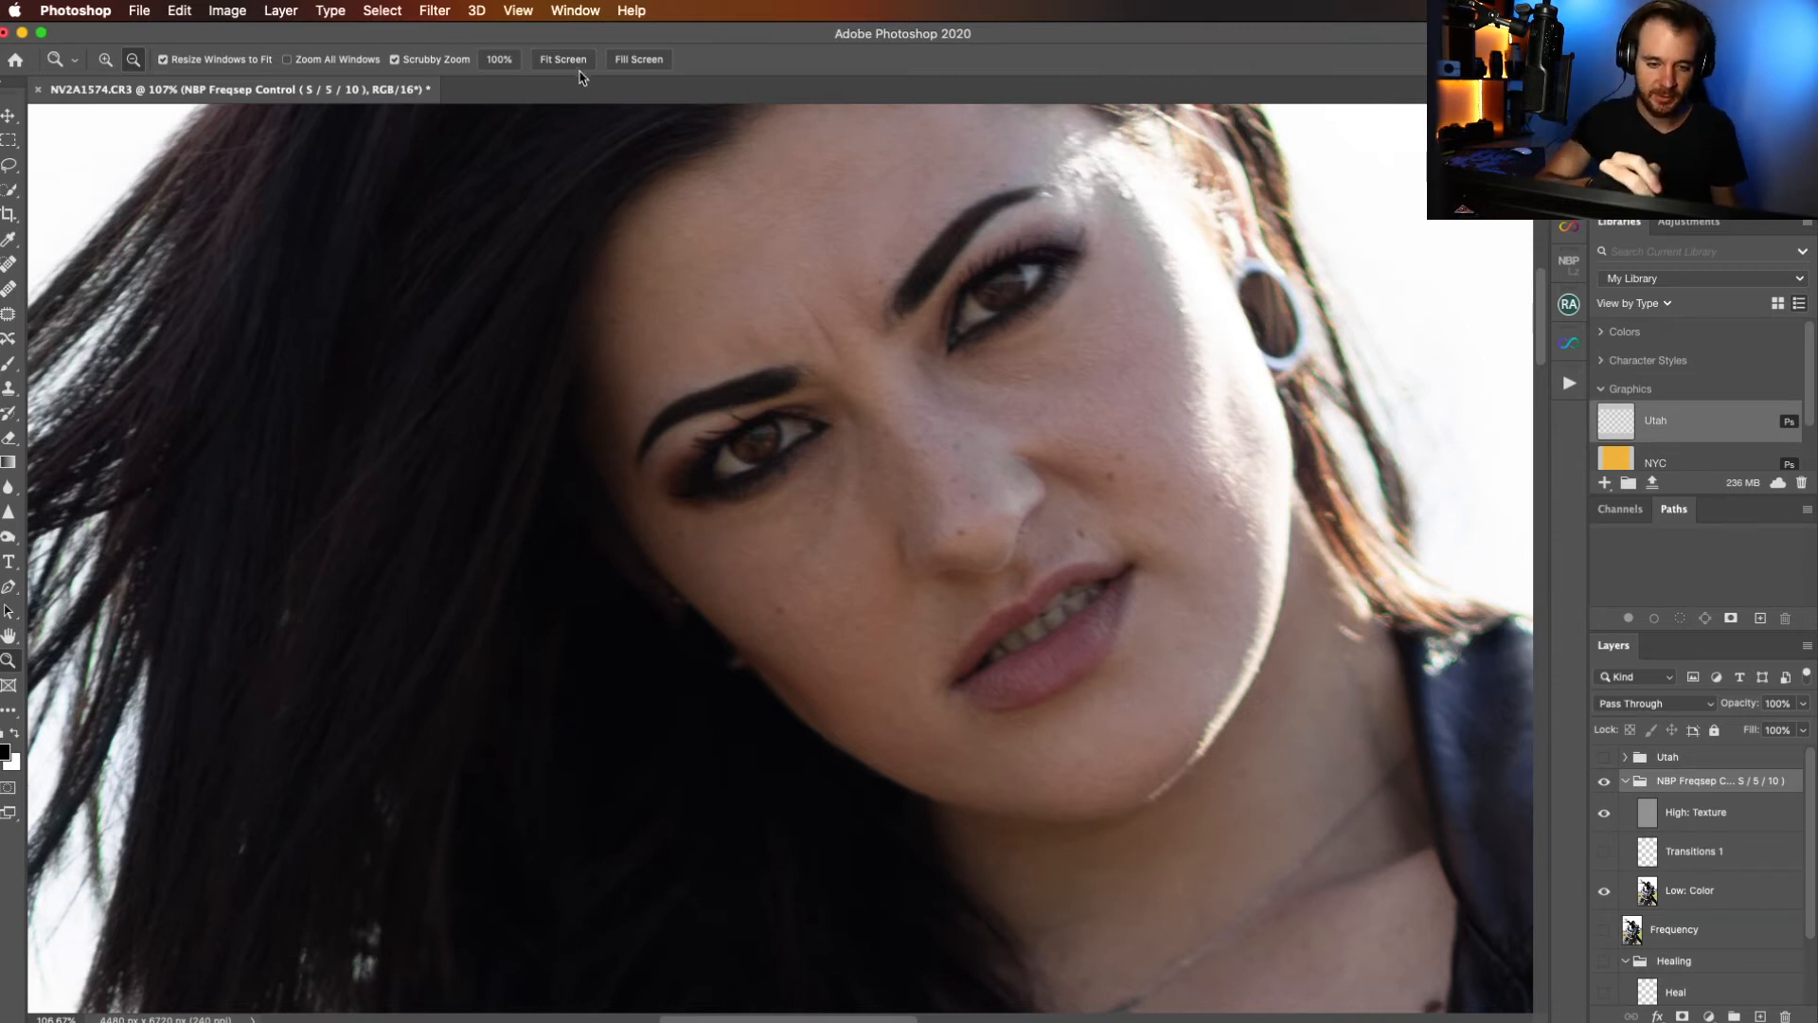
Duplicate the Low: Color layer inside the frequency separation group.
{"action": "key", "text": "super+0"}
{"action": "left_click", "coordinate": [1693, 894]}
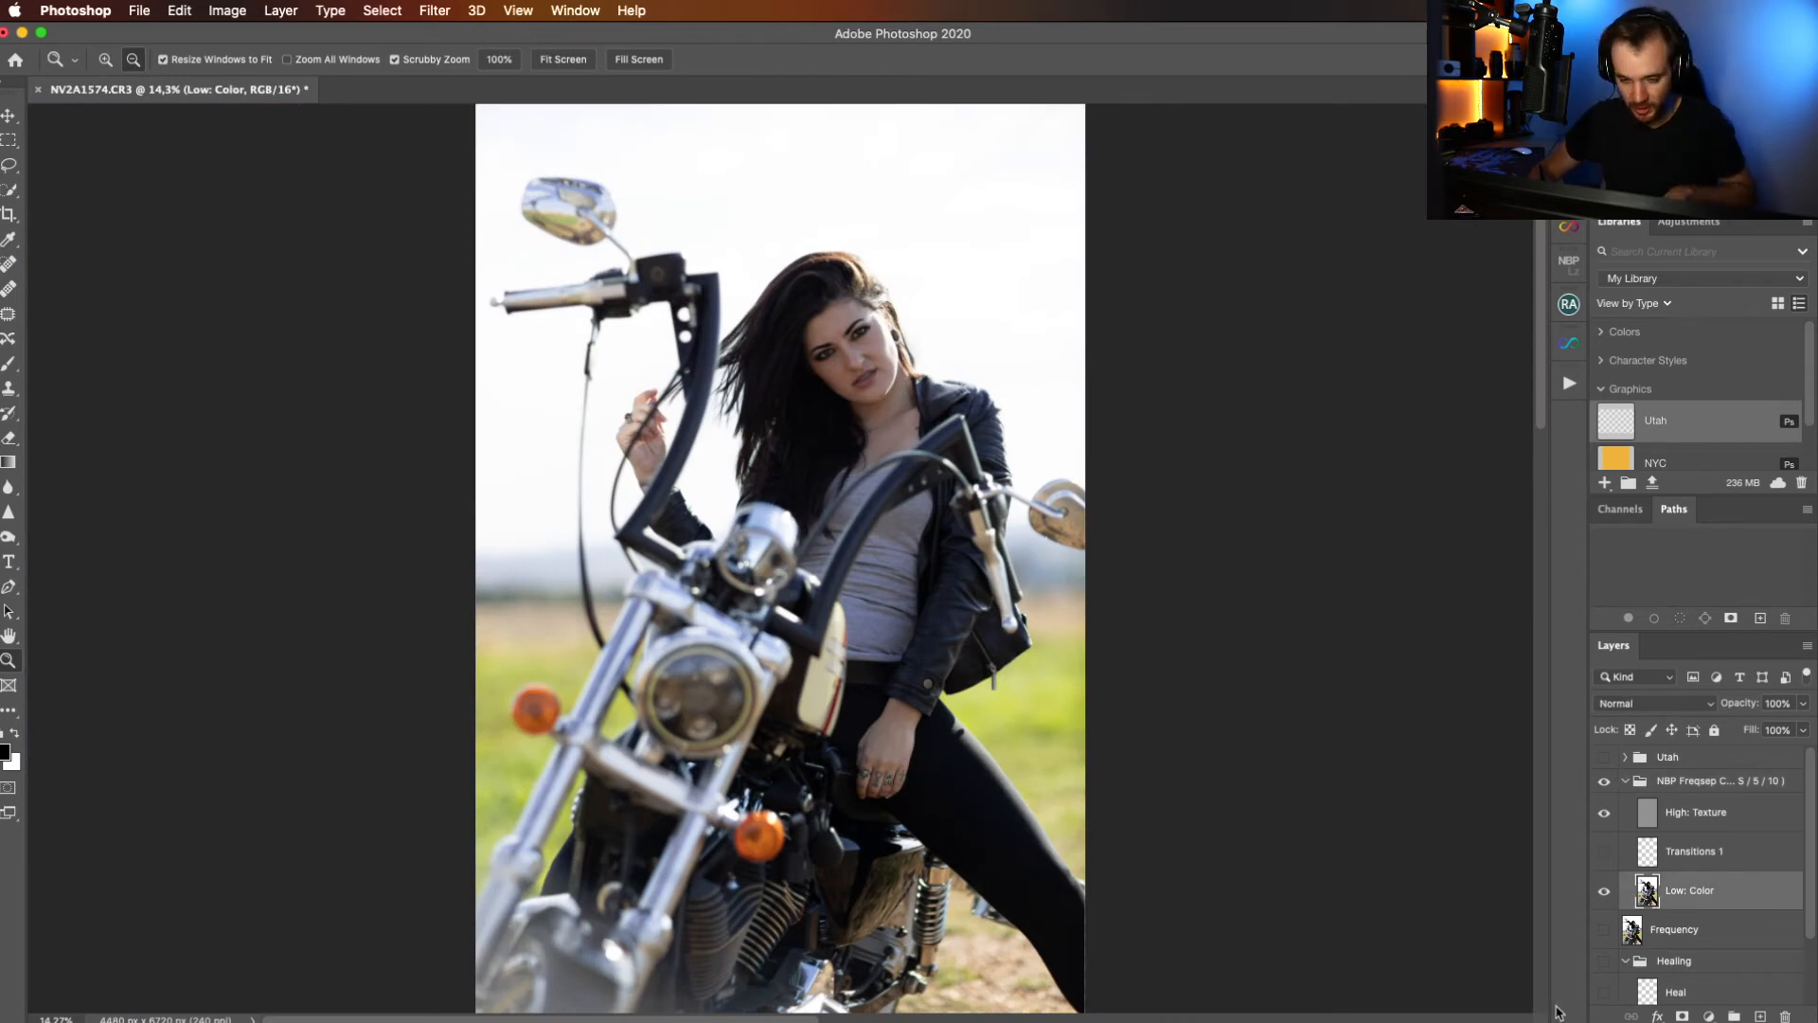
{"action": "key", "text": "super+j"}
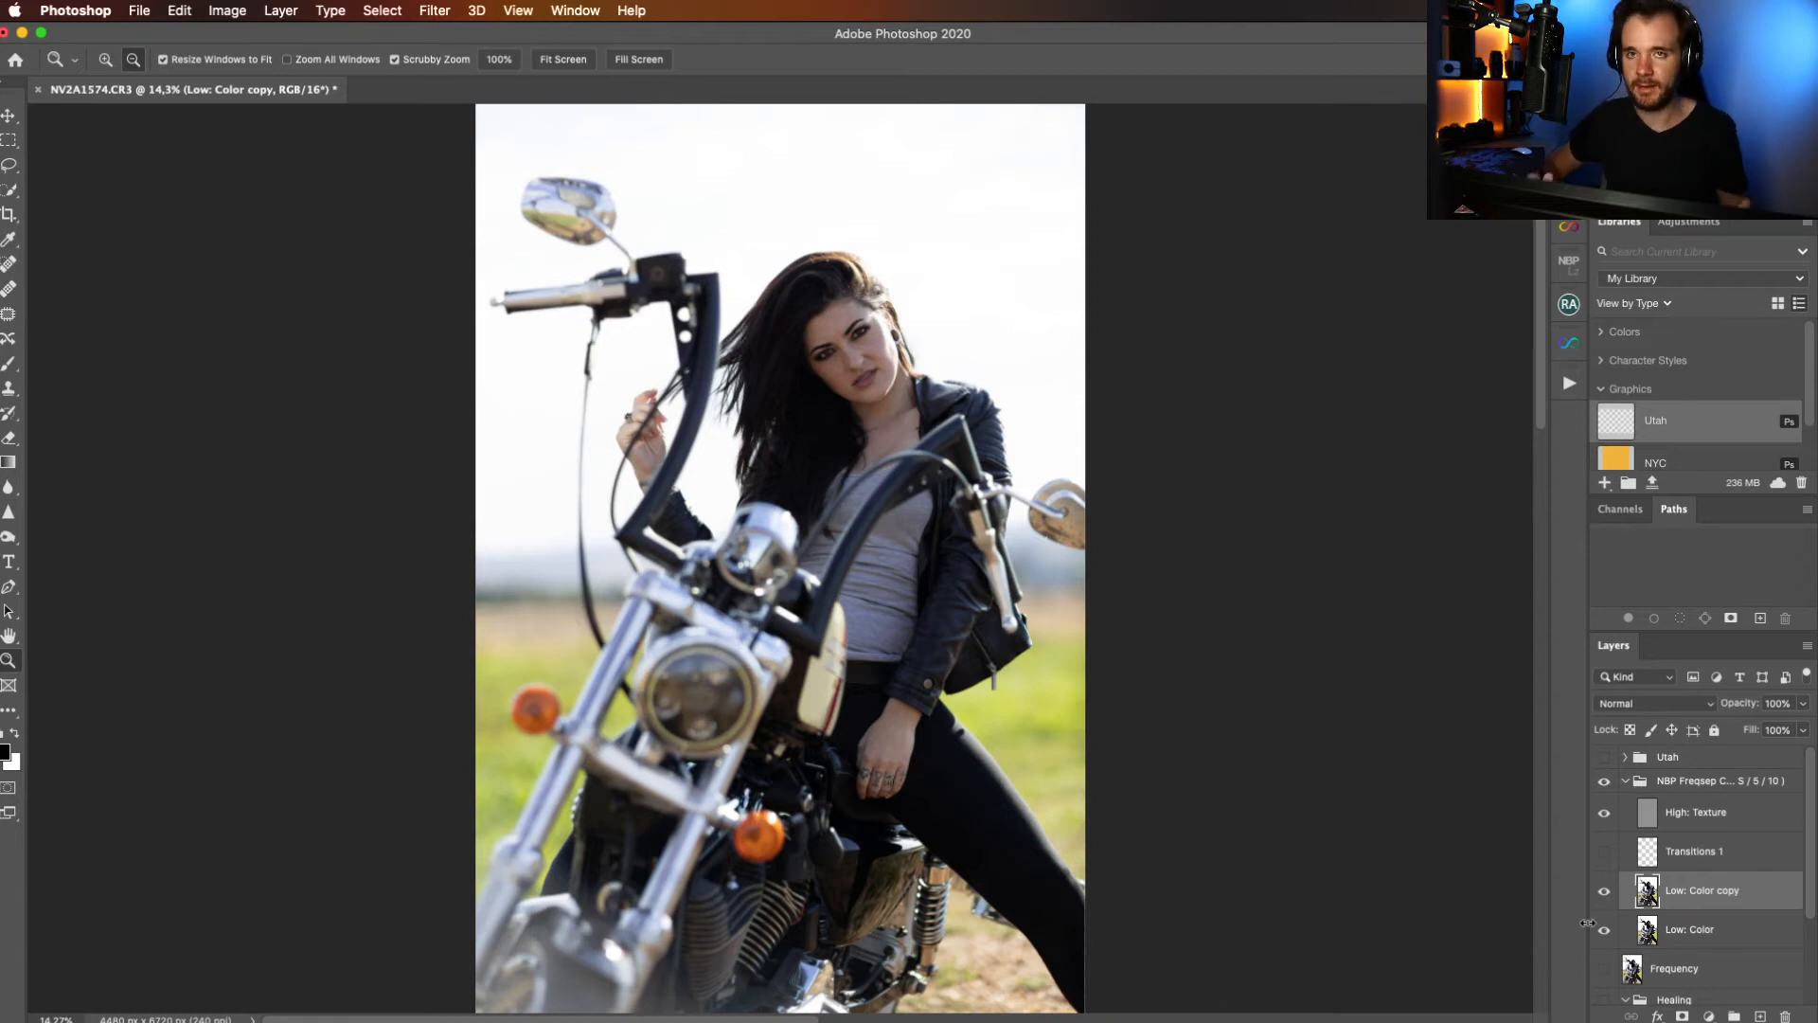
Smooth the cheek skin on the Low: Color copy with the Mixer Brush at 100 px, undoing an unwanted stroke.
{"action": "left_click_drag", "start_coordinate": [876, 354], "coordinate": [1024, 354]}
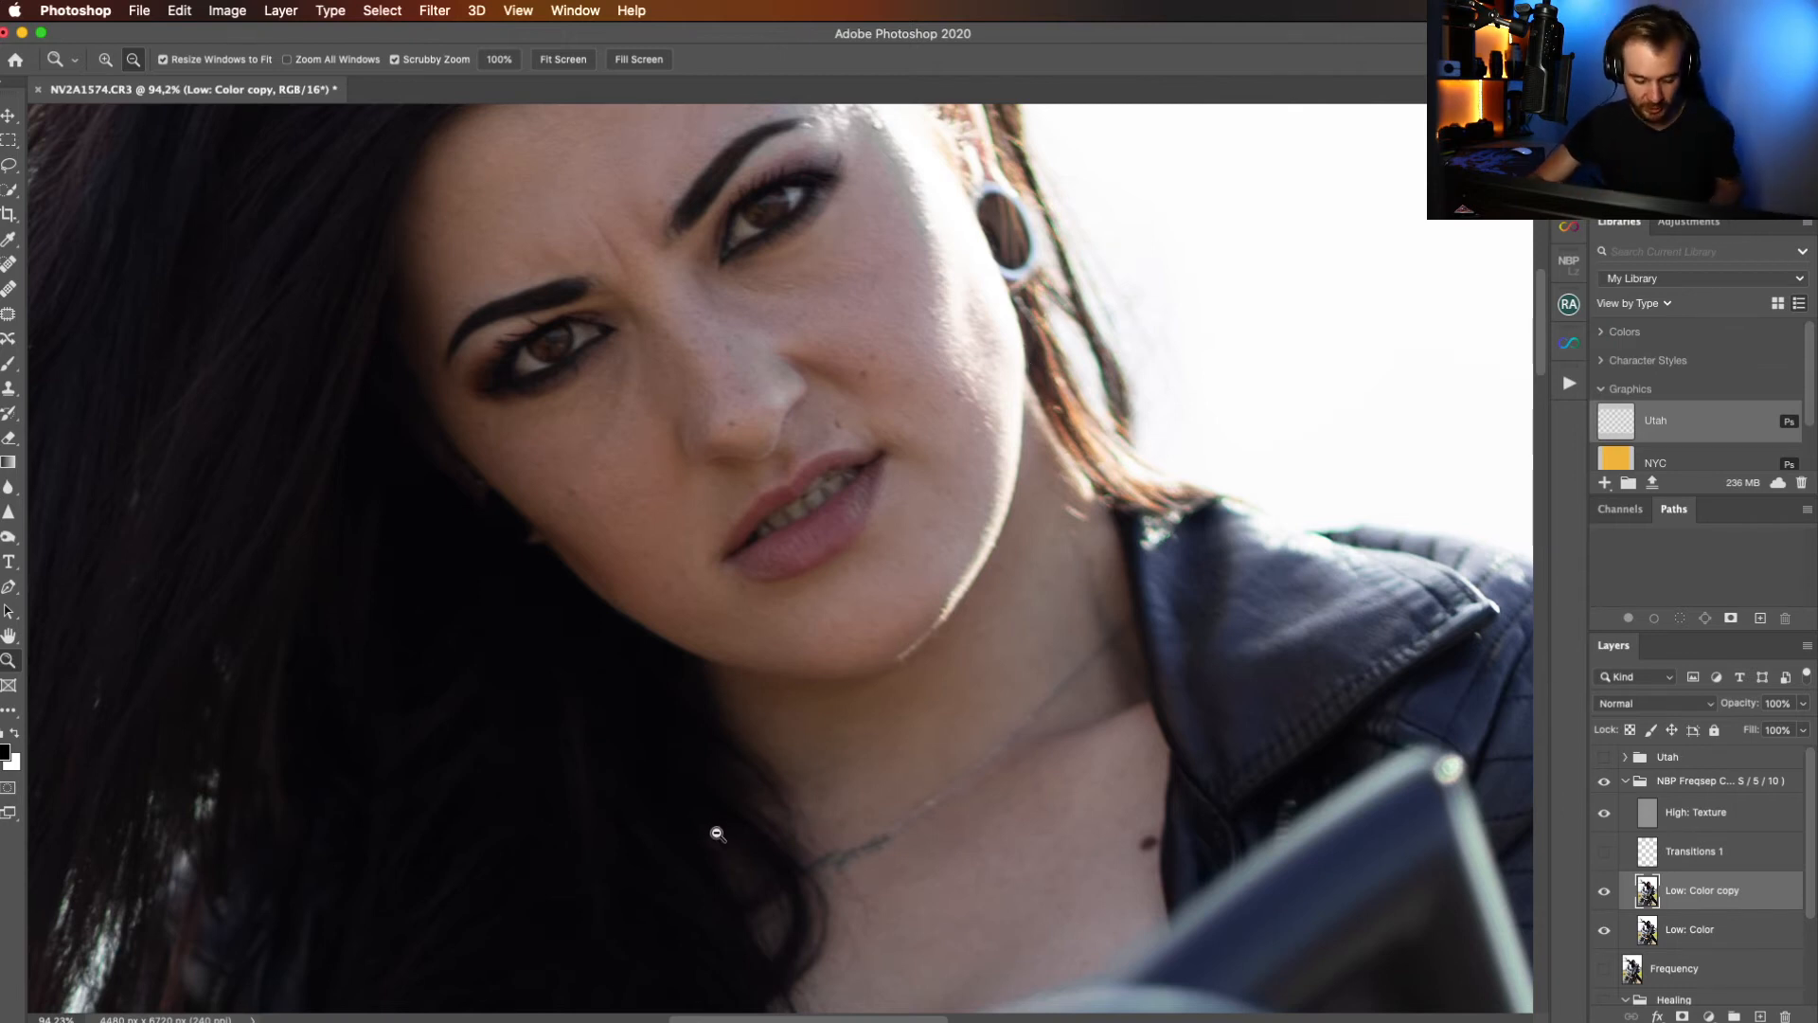
{"action": "key", "text": "b"}
{"action": "key", "text": "shift+b"}
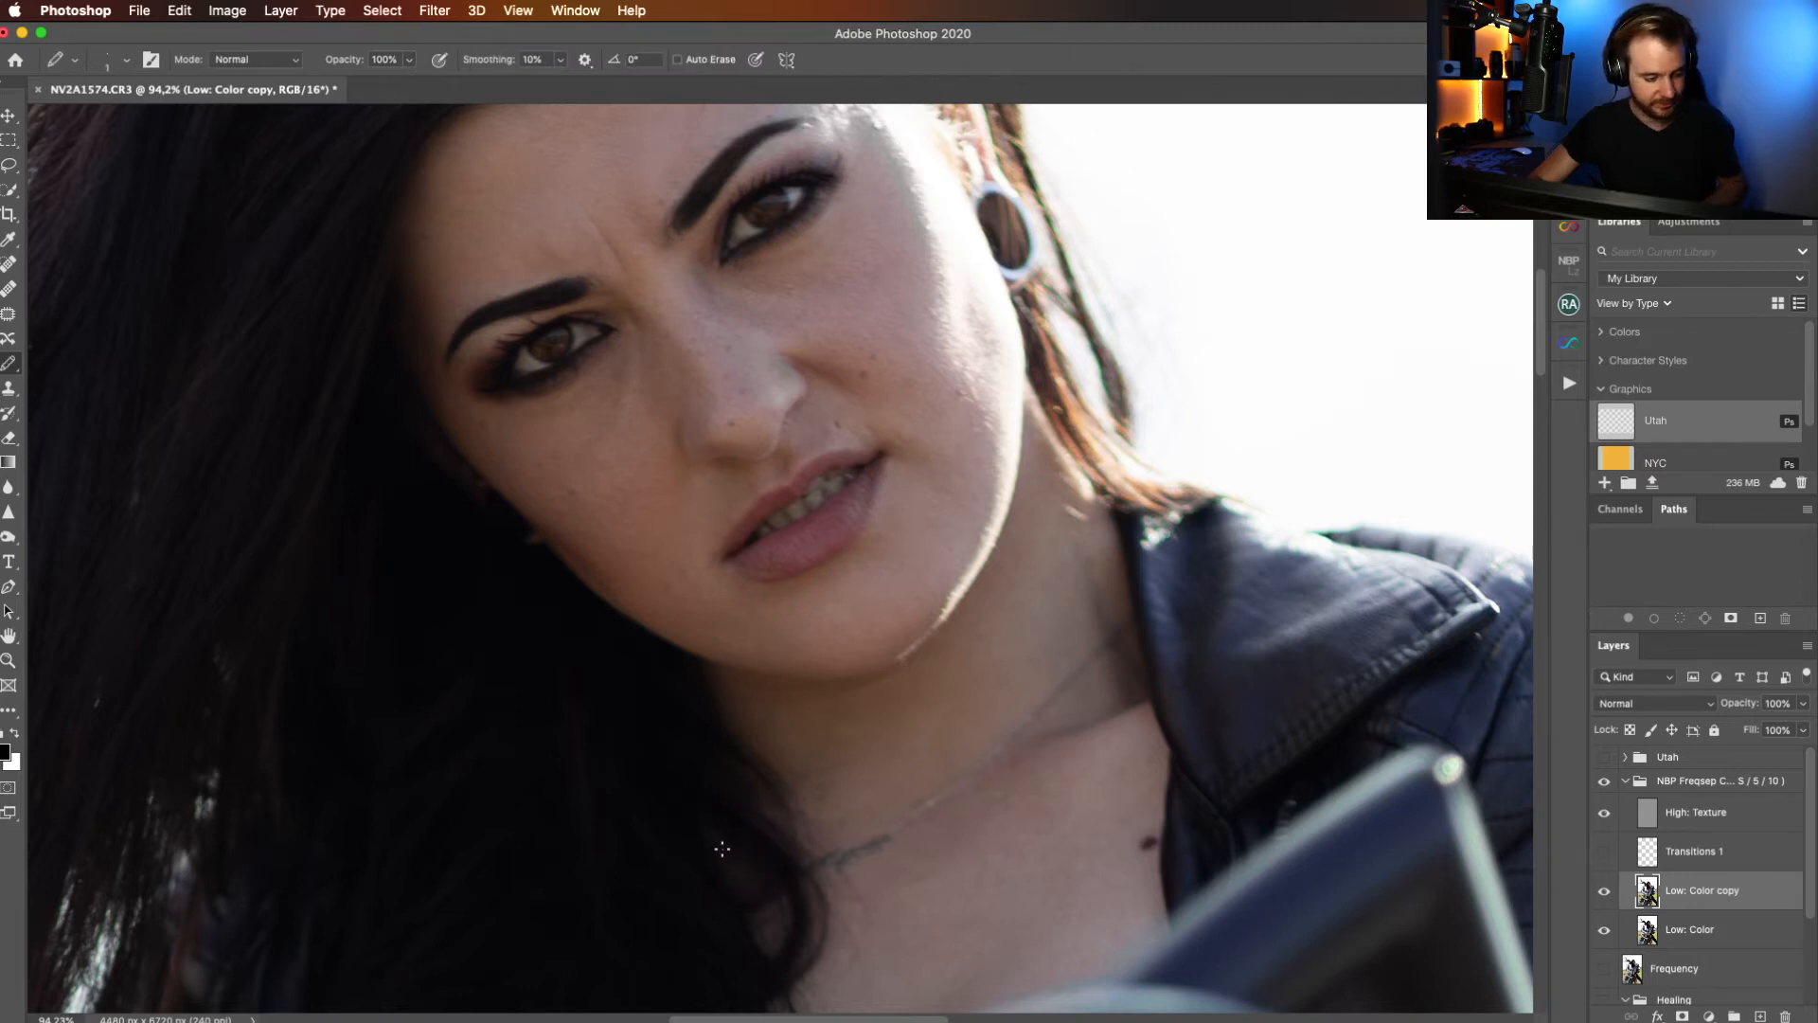
{"action": "key", "text": "shift+b"}
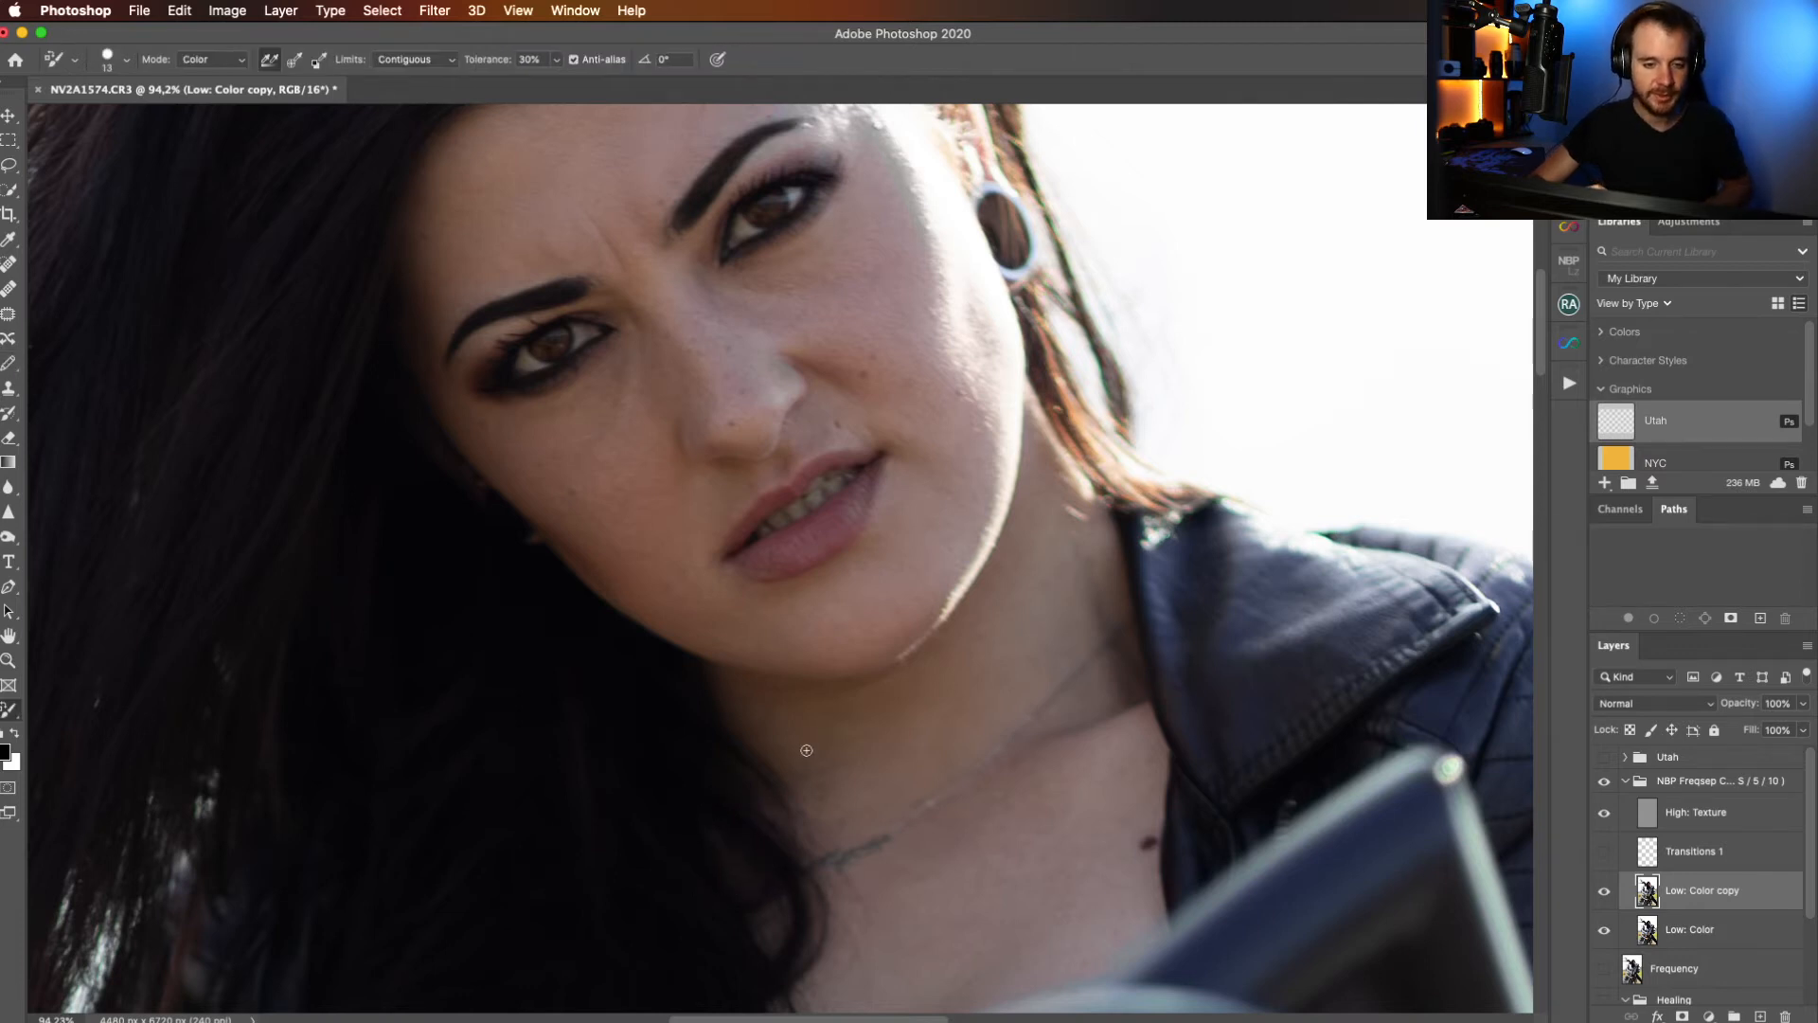
{"action": "key", "text": "shift+b"}
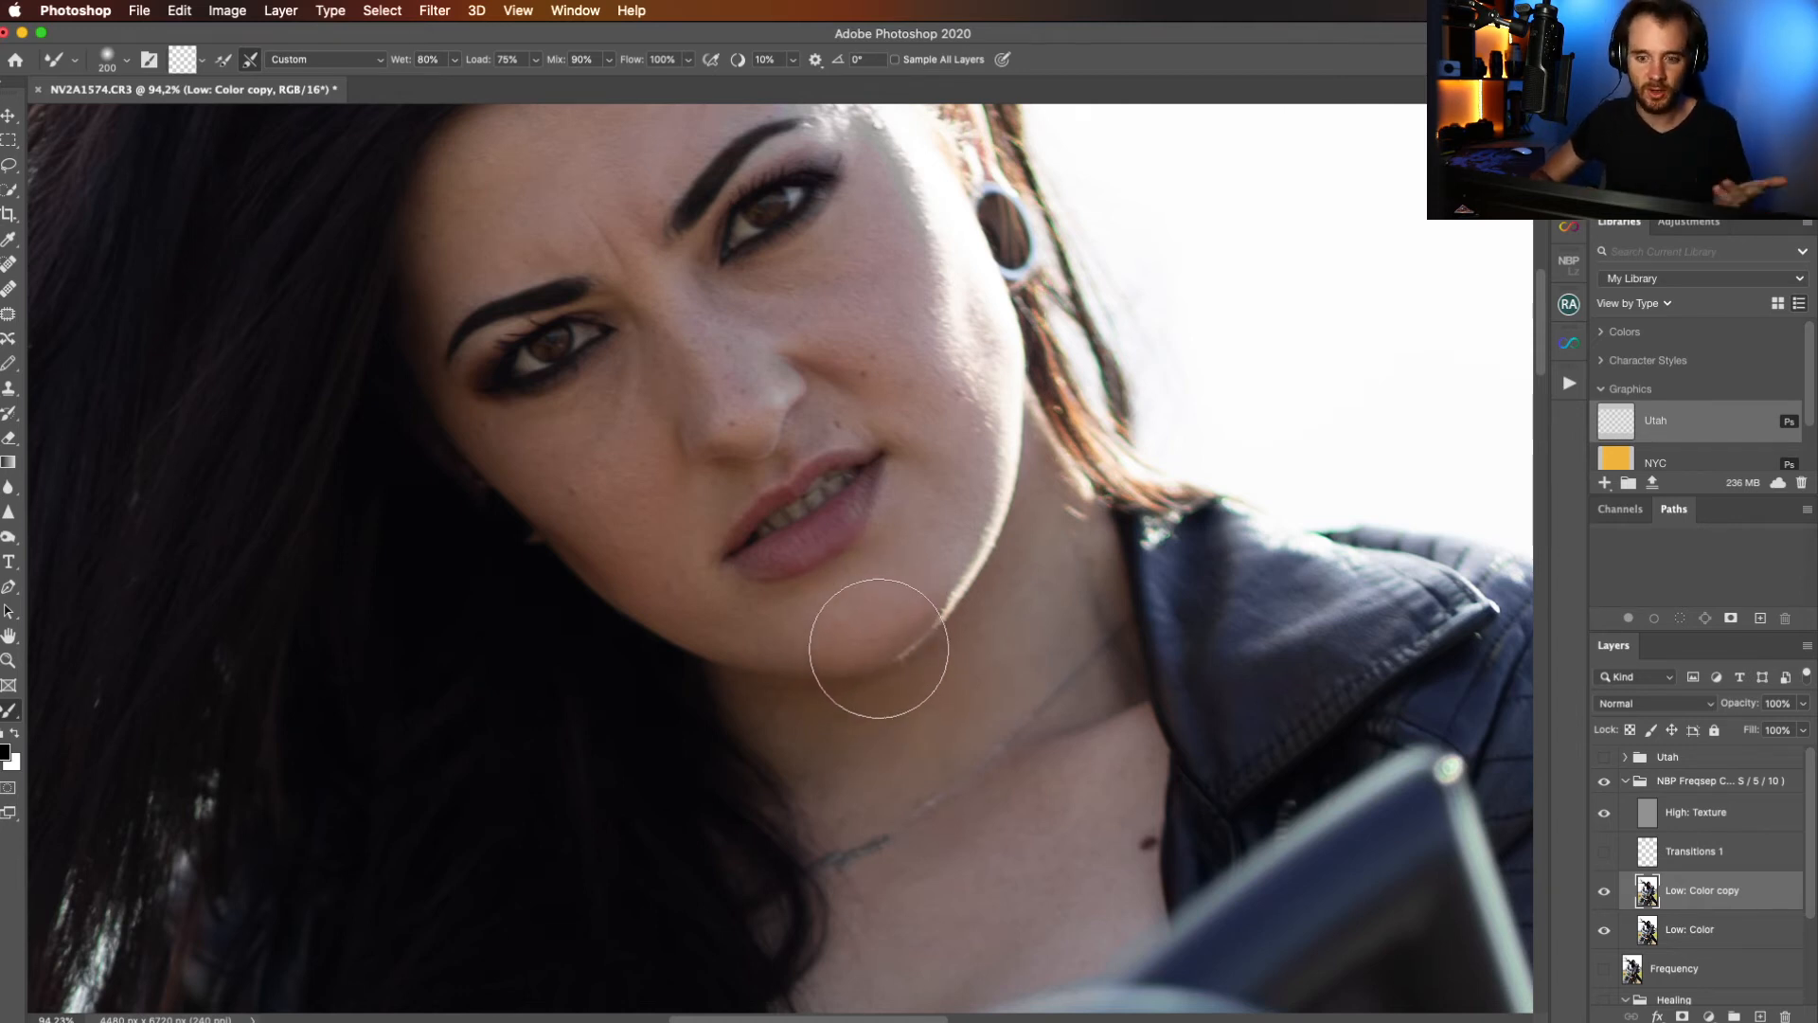
{"action": "key", "text": "bracketleft"}
{"action": "key", "text": "bracketleft"}
{"action": "key", "text": "bracketleft"}
{"action": "key", "text": "bracketleft"}
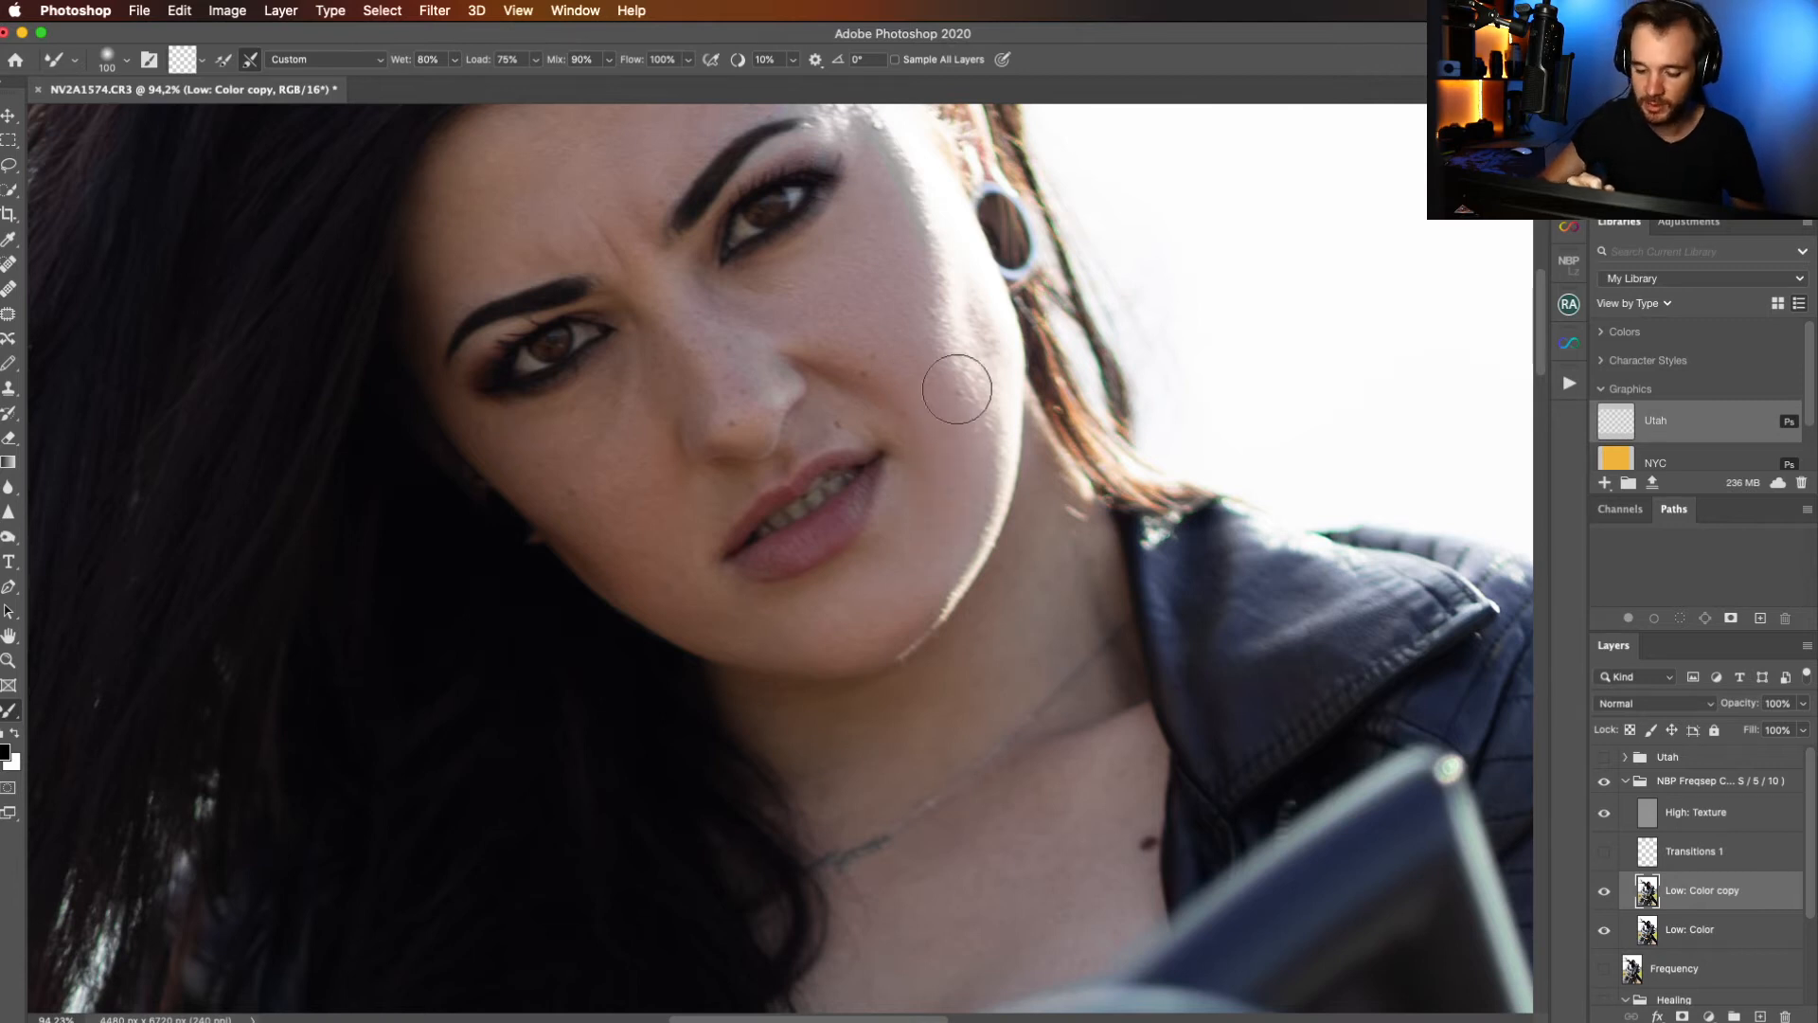
{"action": "key", "text": "super+z"}
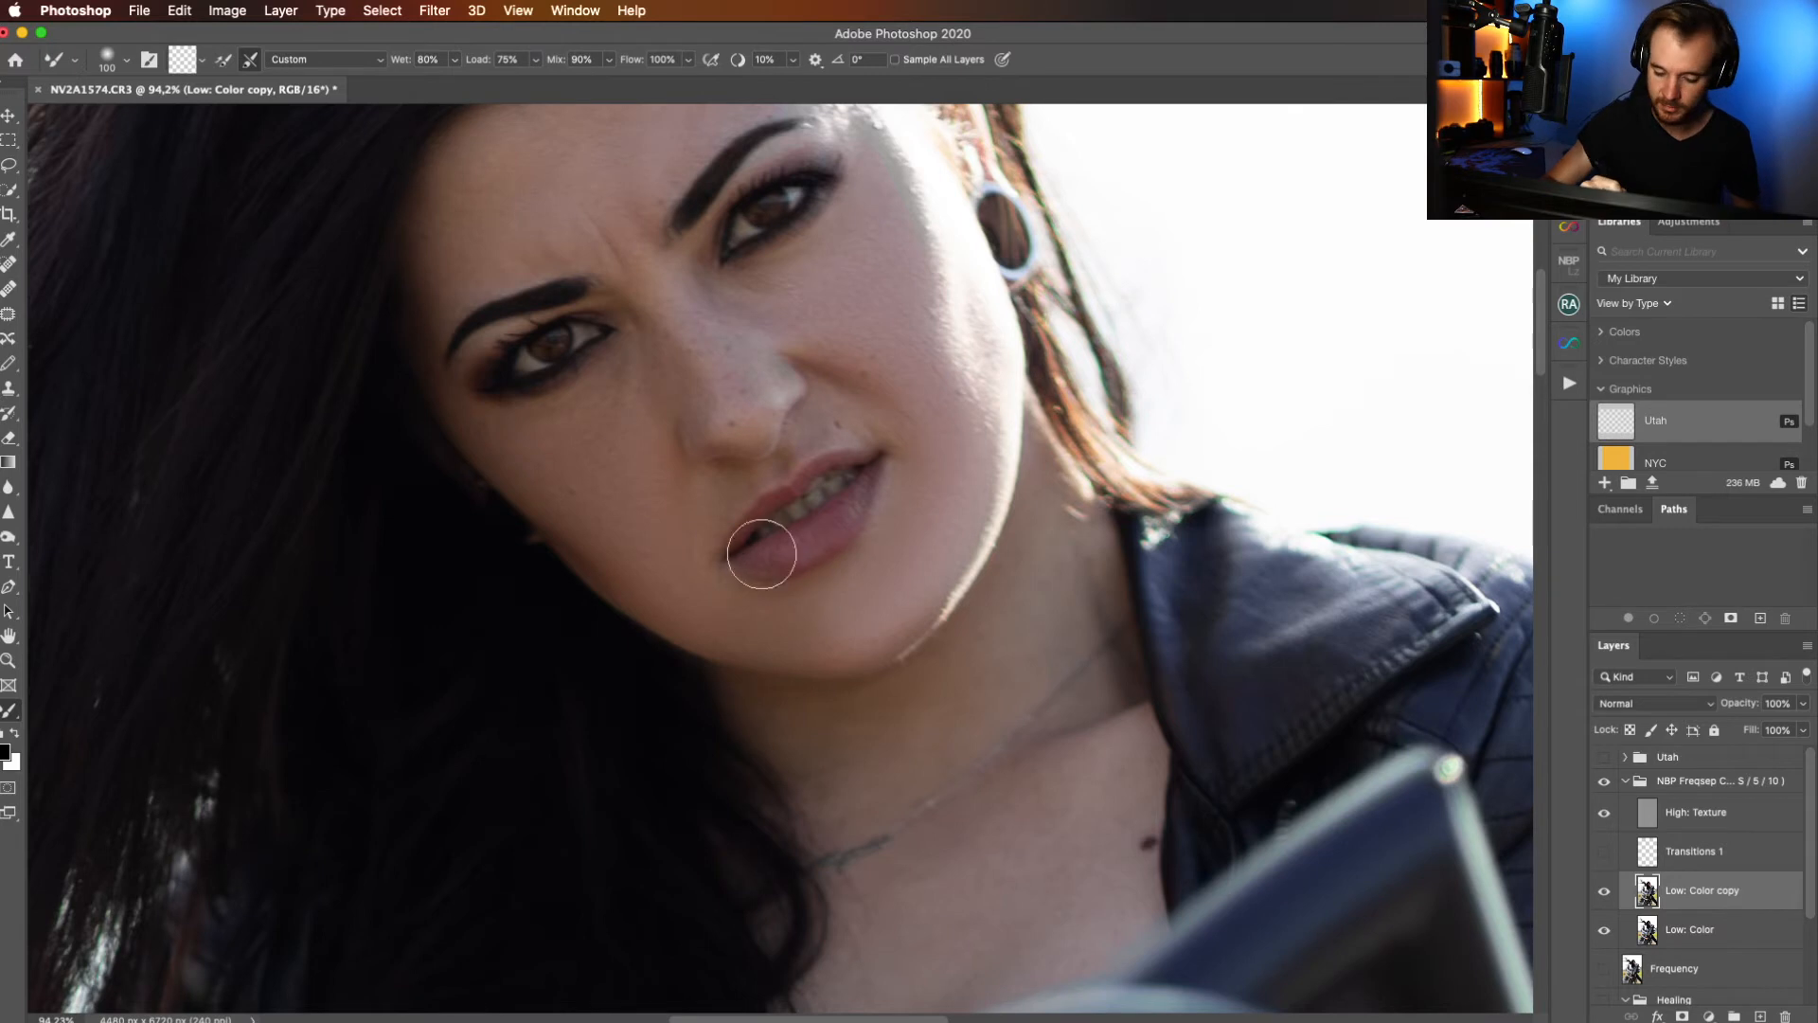
Blend the skin around the mouth and chin with the Mixer Brush reduced to 80 and 60 px.
{"action": "key", "text": "bracketleft"}
{"action": "key", "text": "bracketleft"}
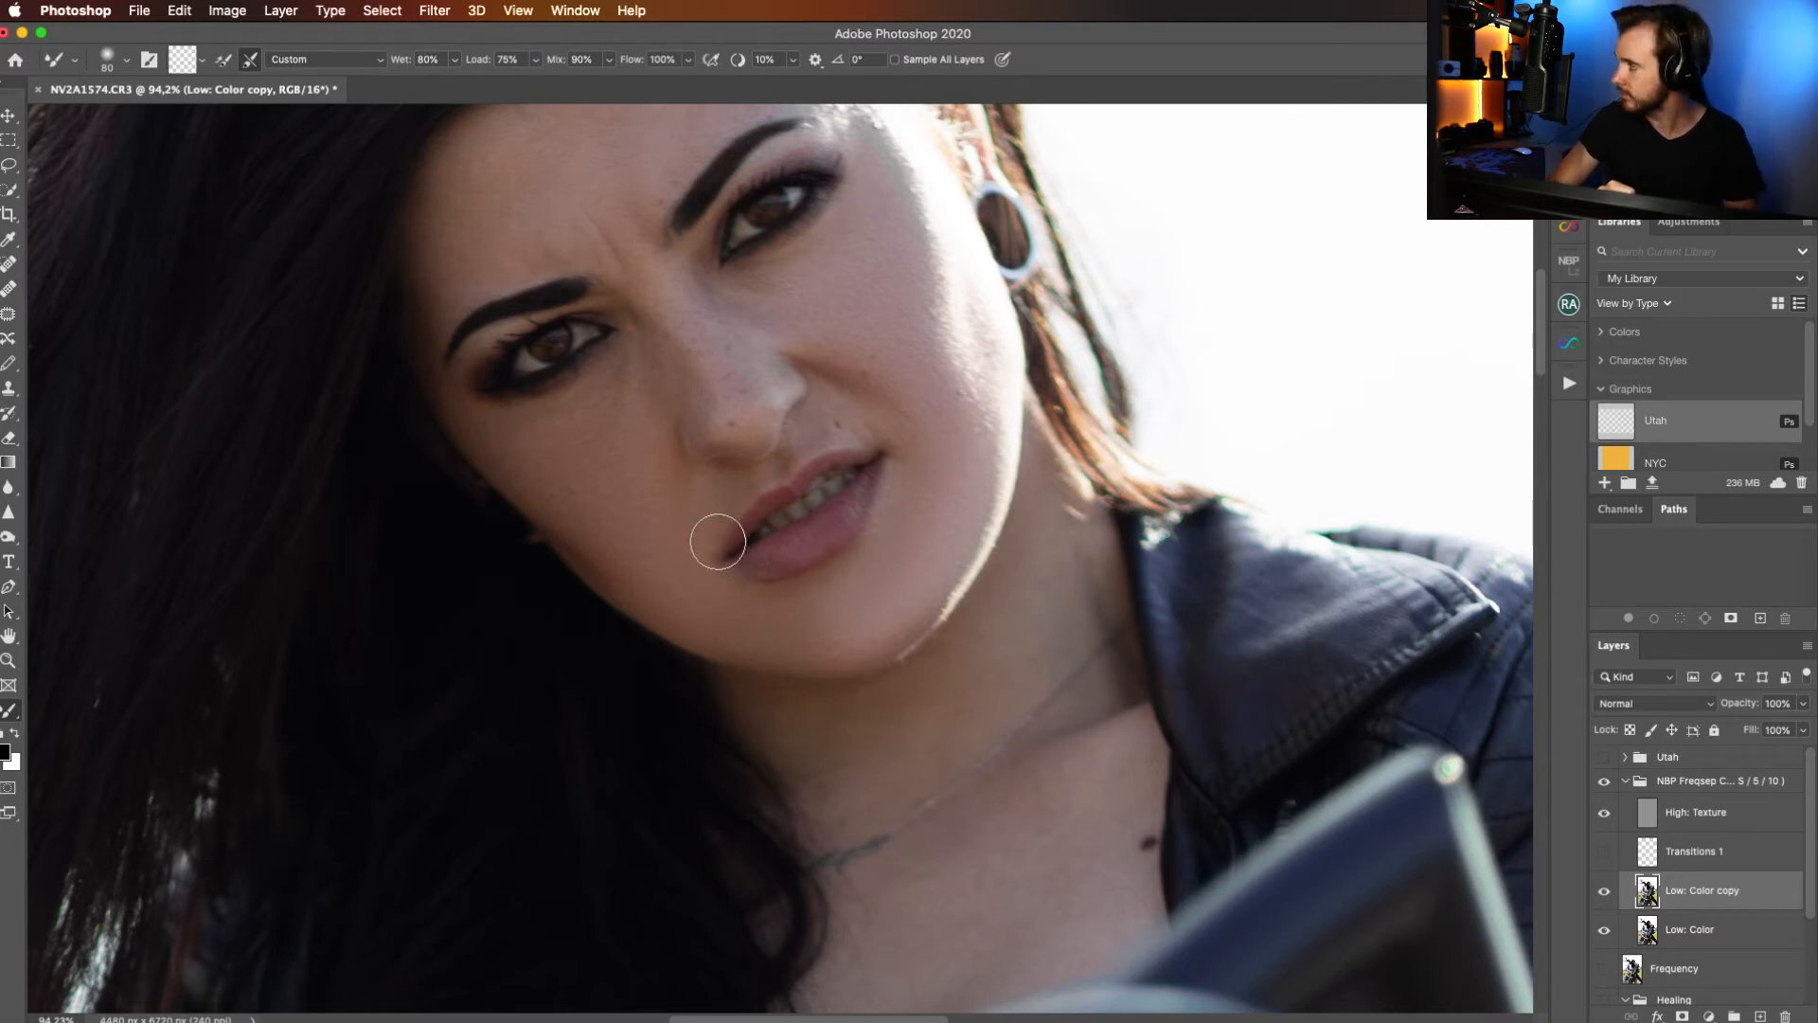
{"action": "key", "text": "bracketleft"}
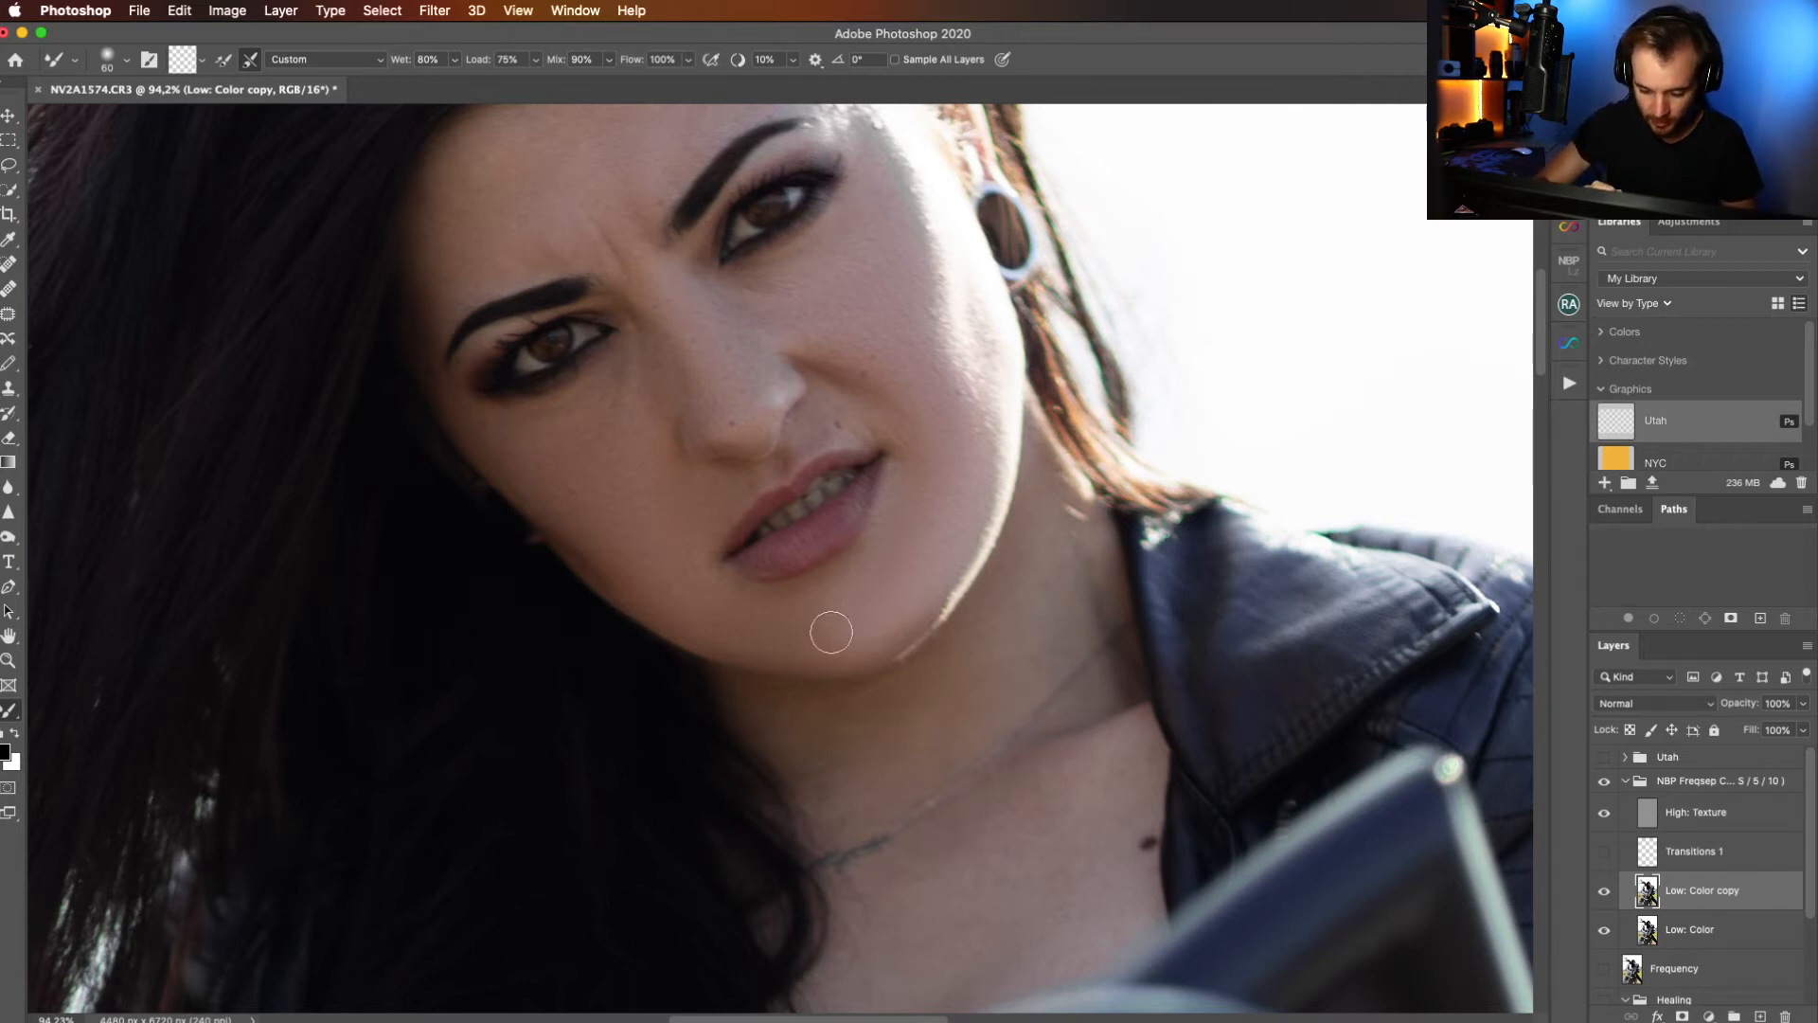
Even out the forehead tones on the Low: Color copy with the Mixer Brush, using sizes of 250 and 125 px.
{"action": "left_click_drag", "start_coordinate": [650, 398], "coordinate": [762, 622]}
{"action": "key", "text": "bracketright"}
{"action": "key", "text": "bracketright"}
{"action": "key", "text": "bracketright"}
{"action": "key", "text": "bracketright"}
{"action": "key", "text": "bracketright"}
{"action": "key", "text": "bracketright"}
{"action": "key", "text": "bracketright"}
{"action": "key", "text": "bracketright"}
{"action": "key", "text": "bracketright"}
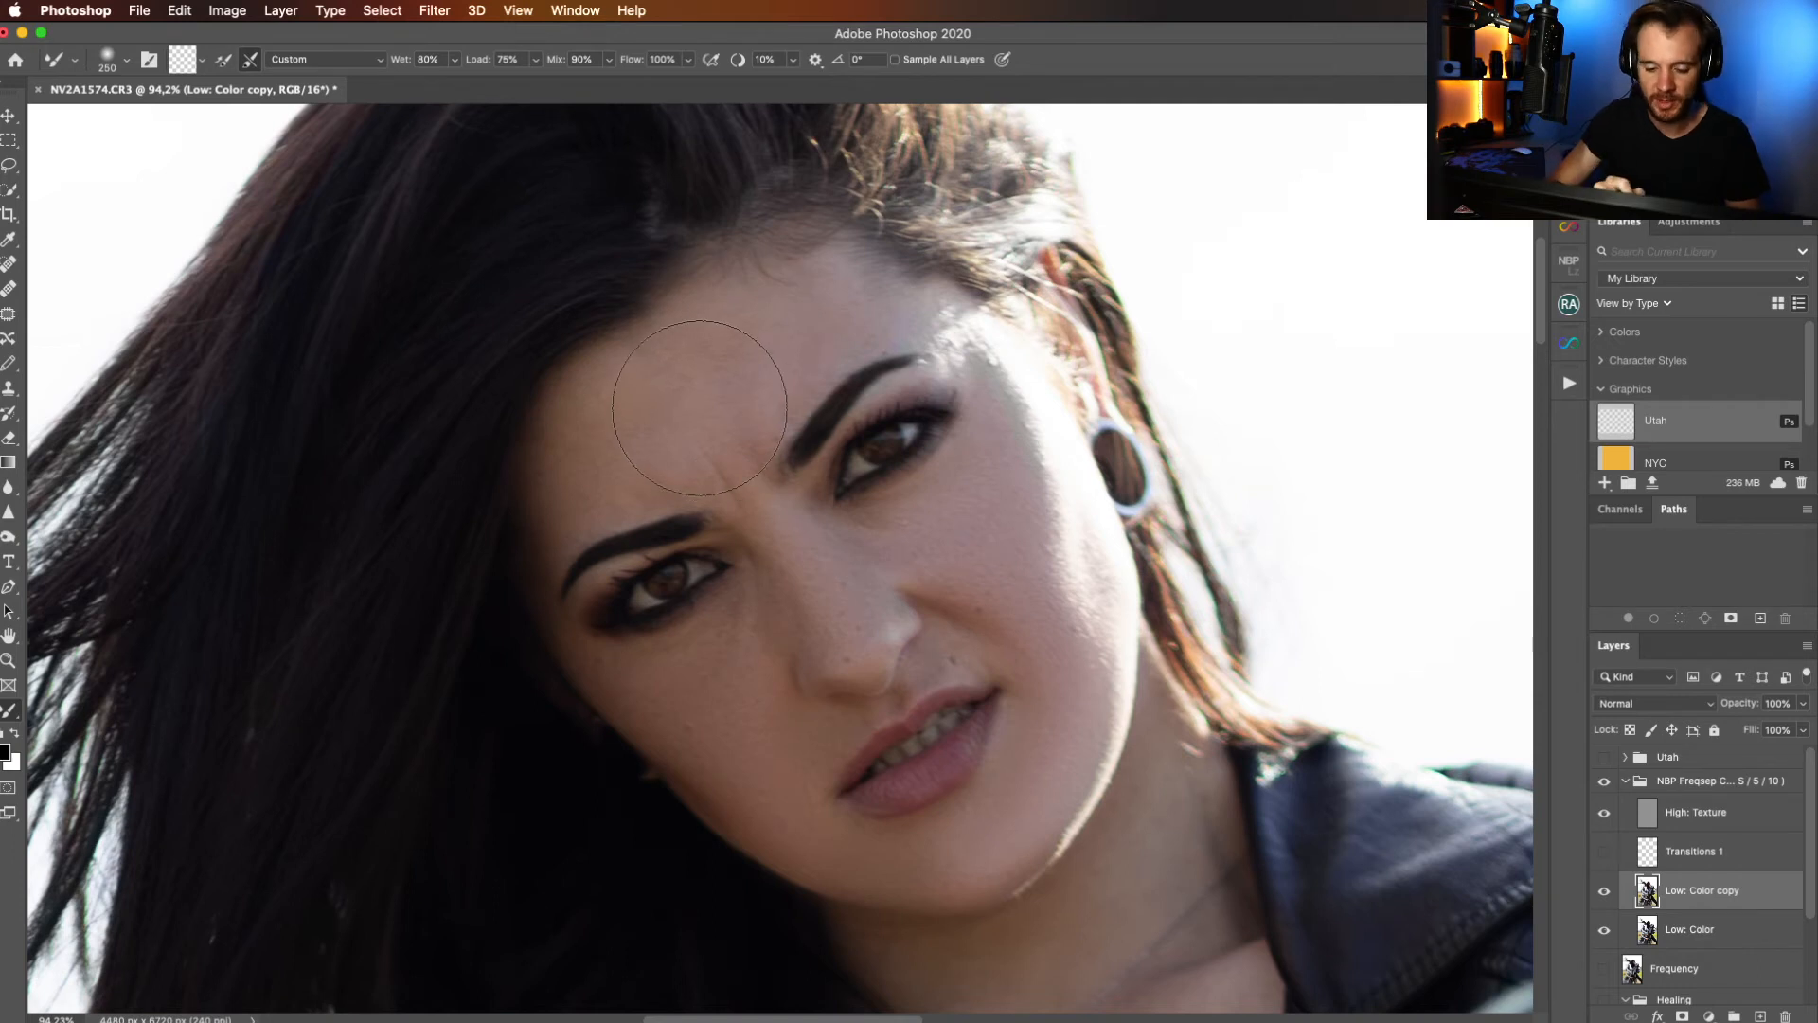
{"action": "key", "text": "bracketleft"}
{"action": "key", "text": "bracketleft"}
{"action": "key", "text": "bracketleft"}
{"action": "key", "text": "bracketleft"}
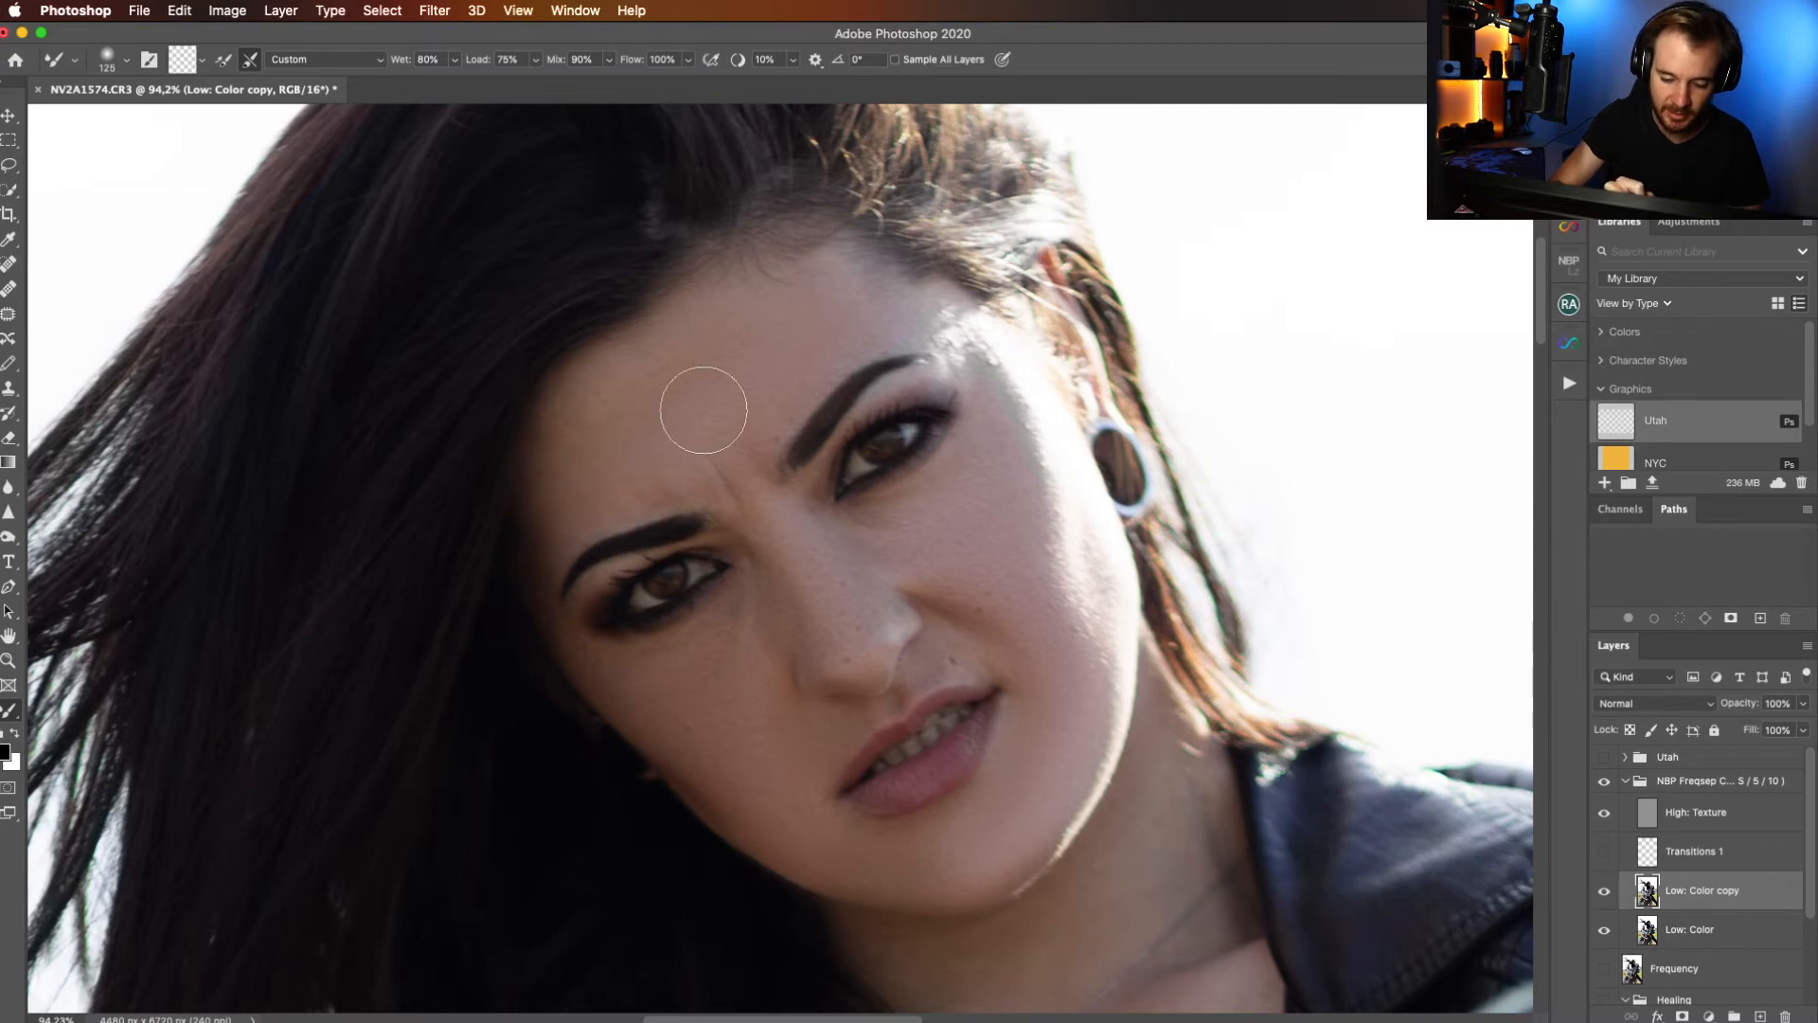
Refine the smaller transitions on the forehead and face with the Mixer Brush at 80 px.
{"action": "key", "text": "bracketleft"}
{"action": "key", "text": "bracketleft"}
{"action": "key", "text": "bracketleft"}
{"action": "key", "text": "bracketleft"}
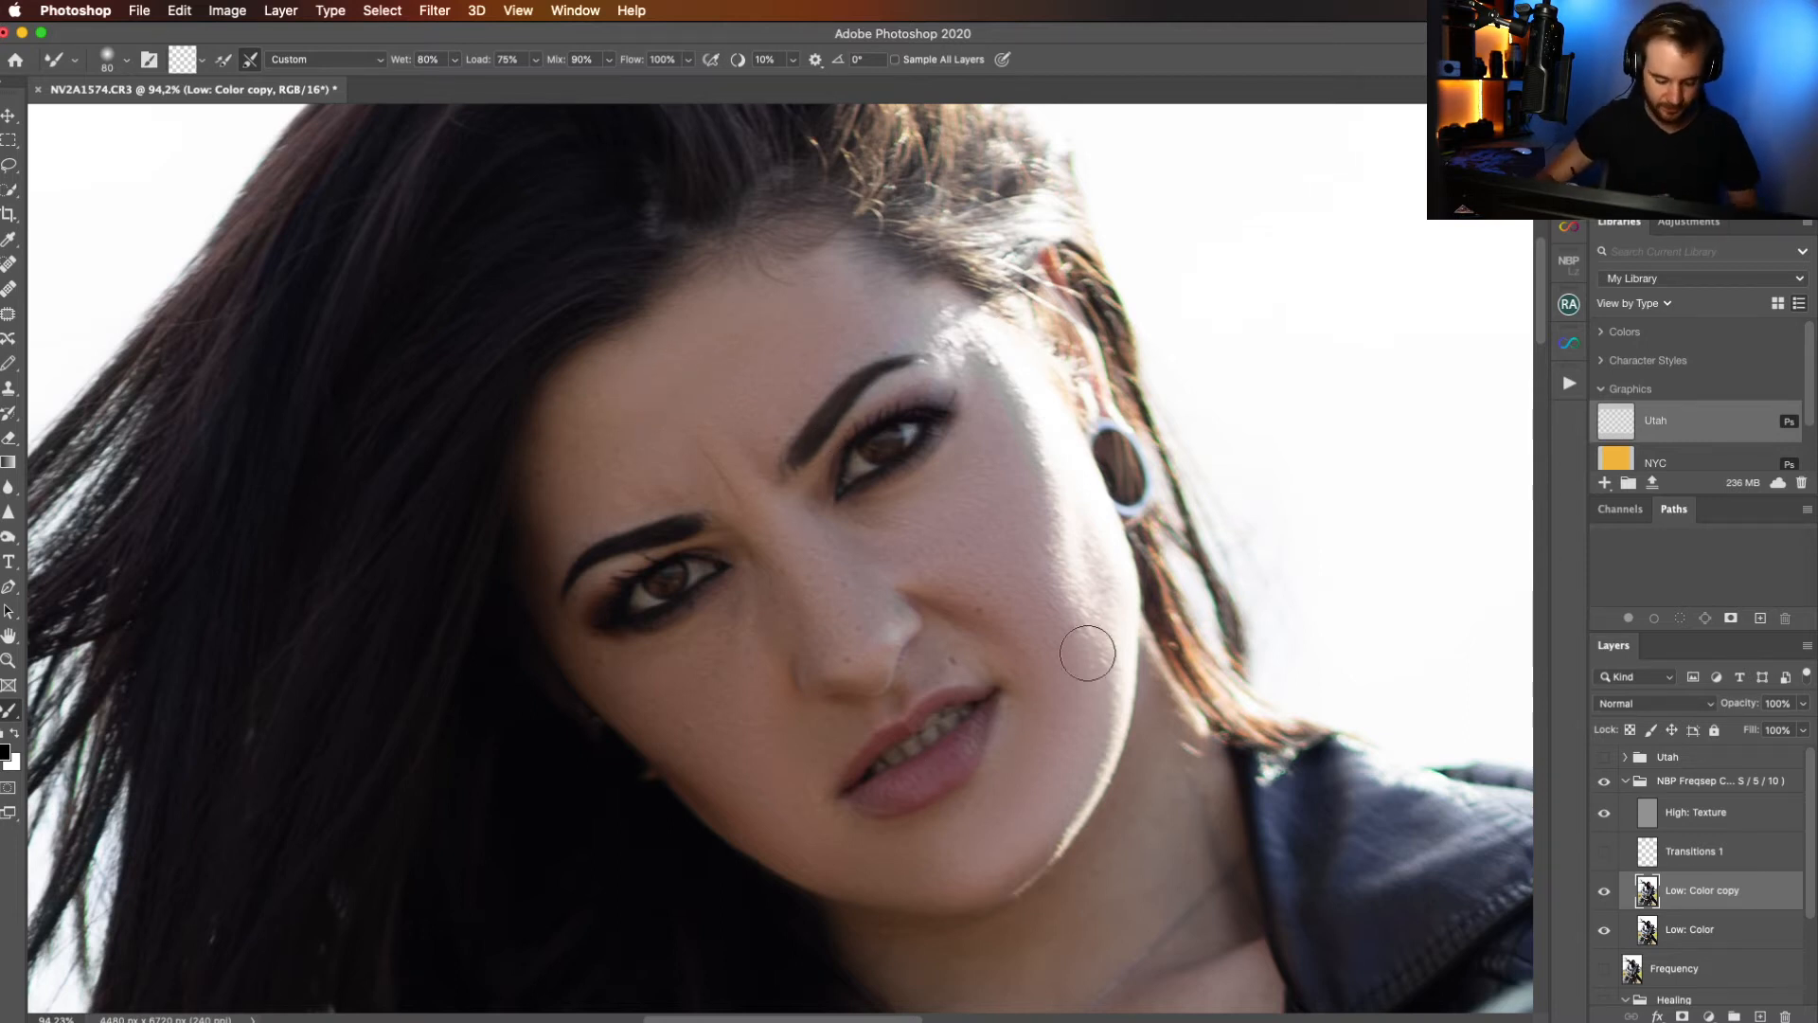
Compare the whole image with and without the Low: Color copy to judge the skin smoothing.
{"action": "key", "text": "z"}
{"action": "left_click", "coordinate": [564, 58]}
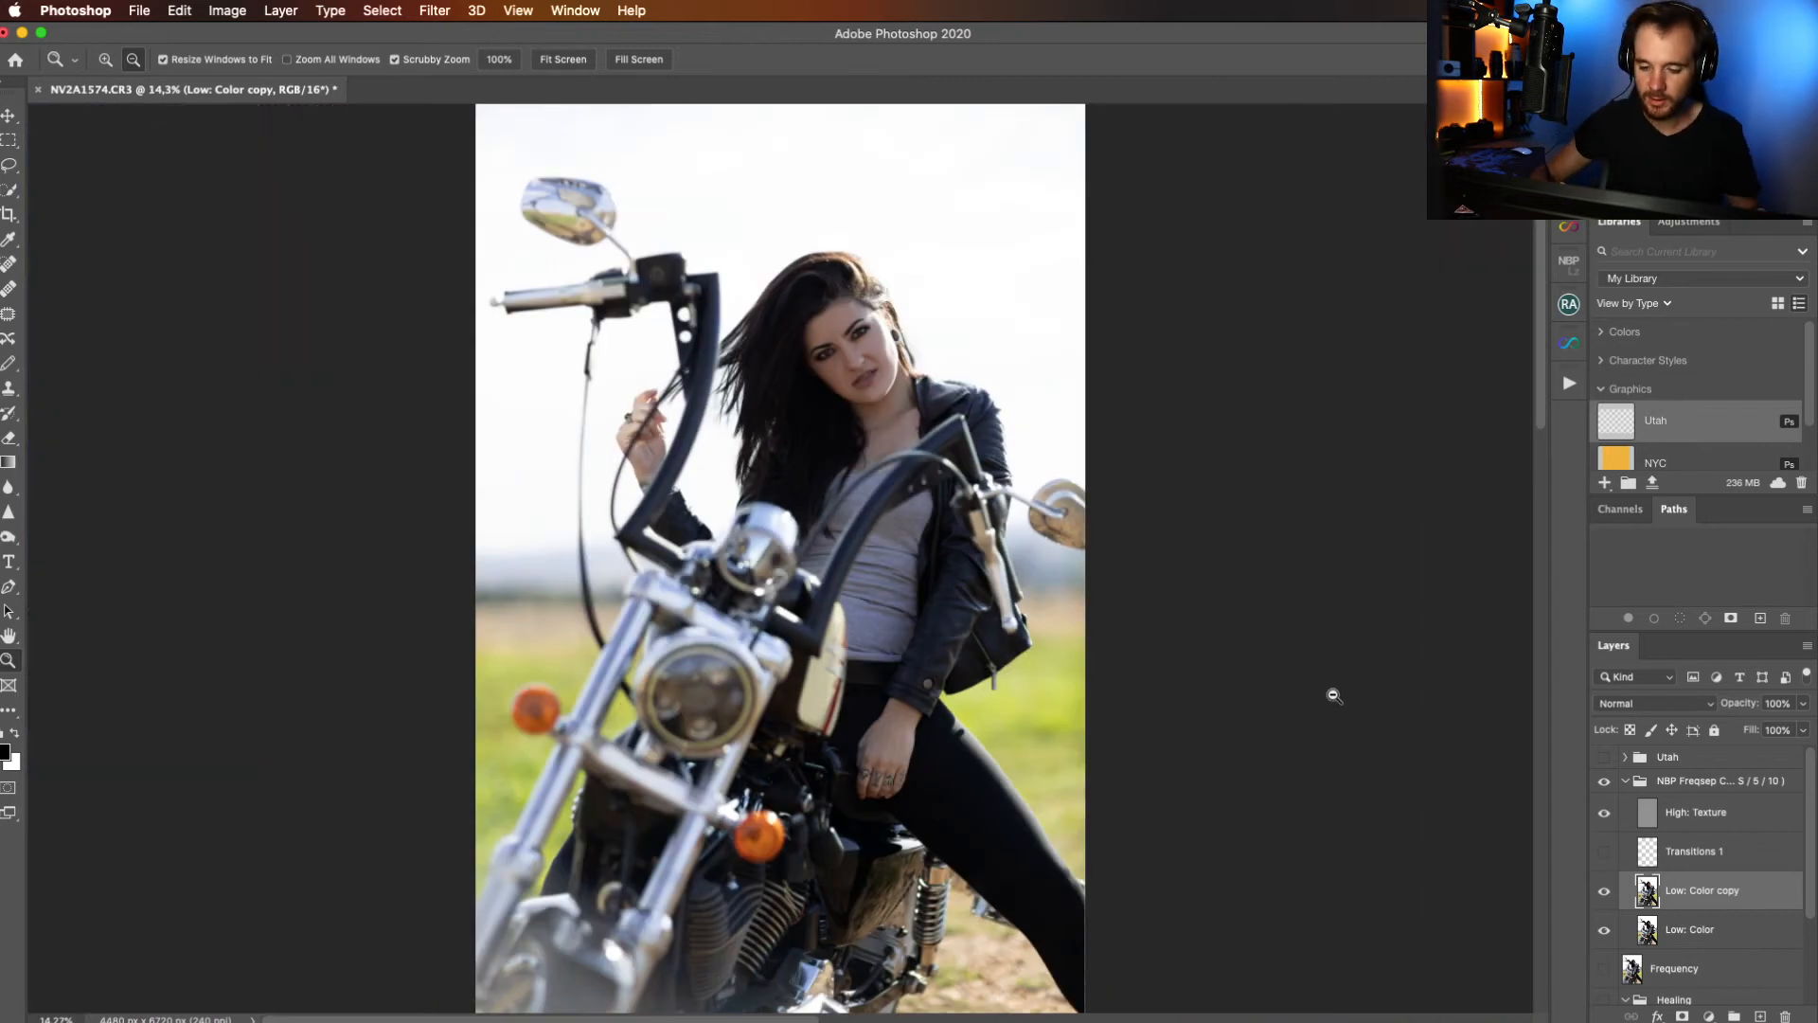
{"action": "left_click", "coordinate": [1605, 896]}
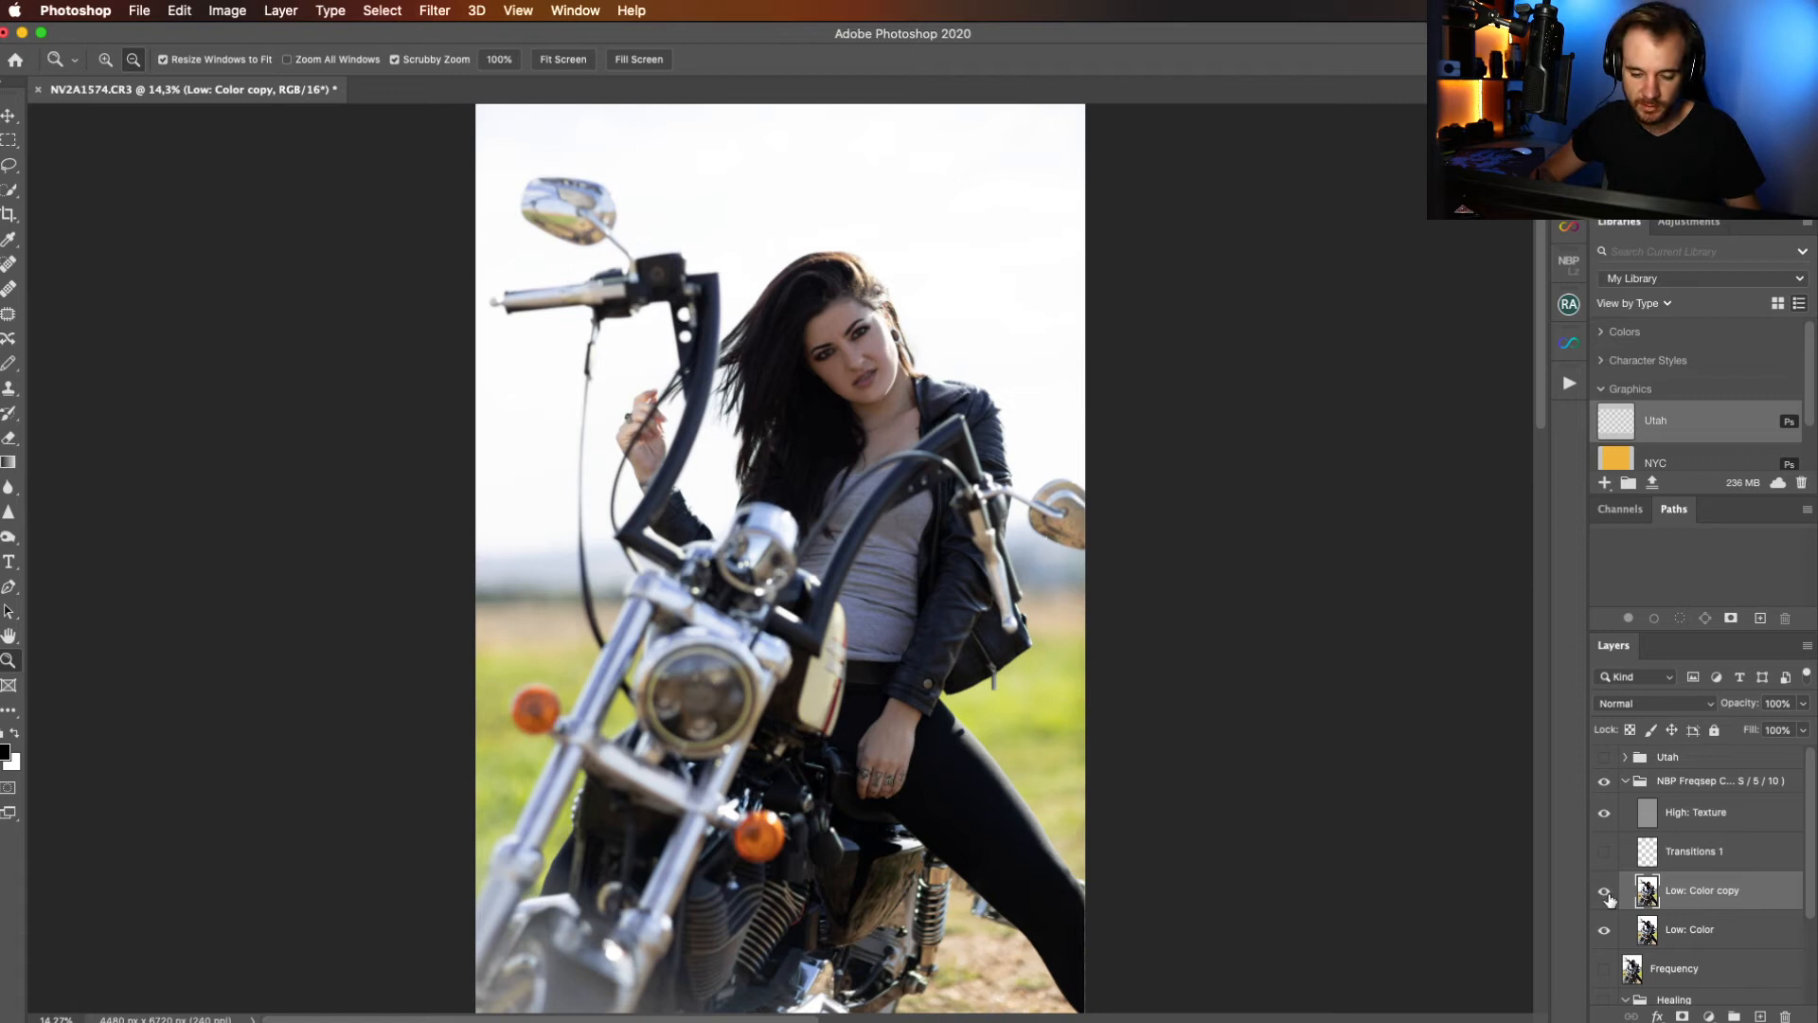
{"action": "left_click", "coordinate": [1606, 895]}
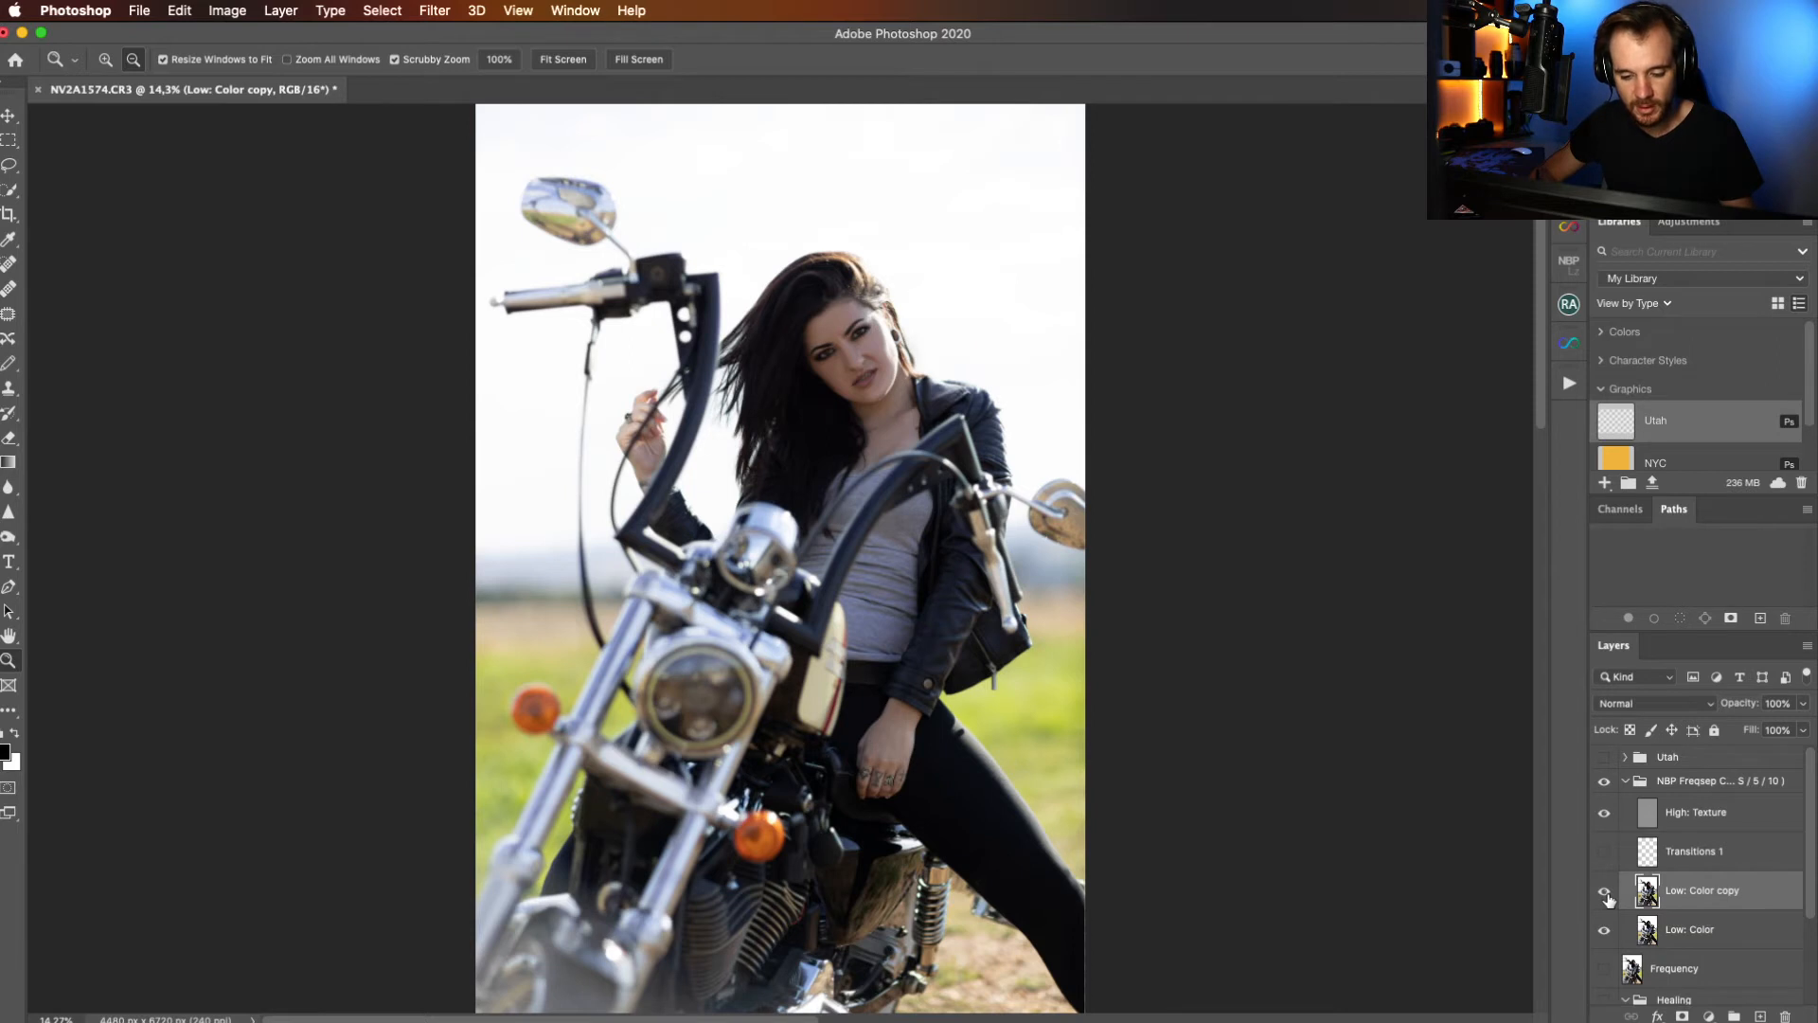
Soften the frown lines above and between the eyebrows with the Mixer Brush at 60 px, undoing an unwanted stroke.
{"action": "left_click_drag", "start_coordinate": [829, 329], "coordinate": [828, 329]}
{"action": "key", "text": "b"}
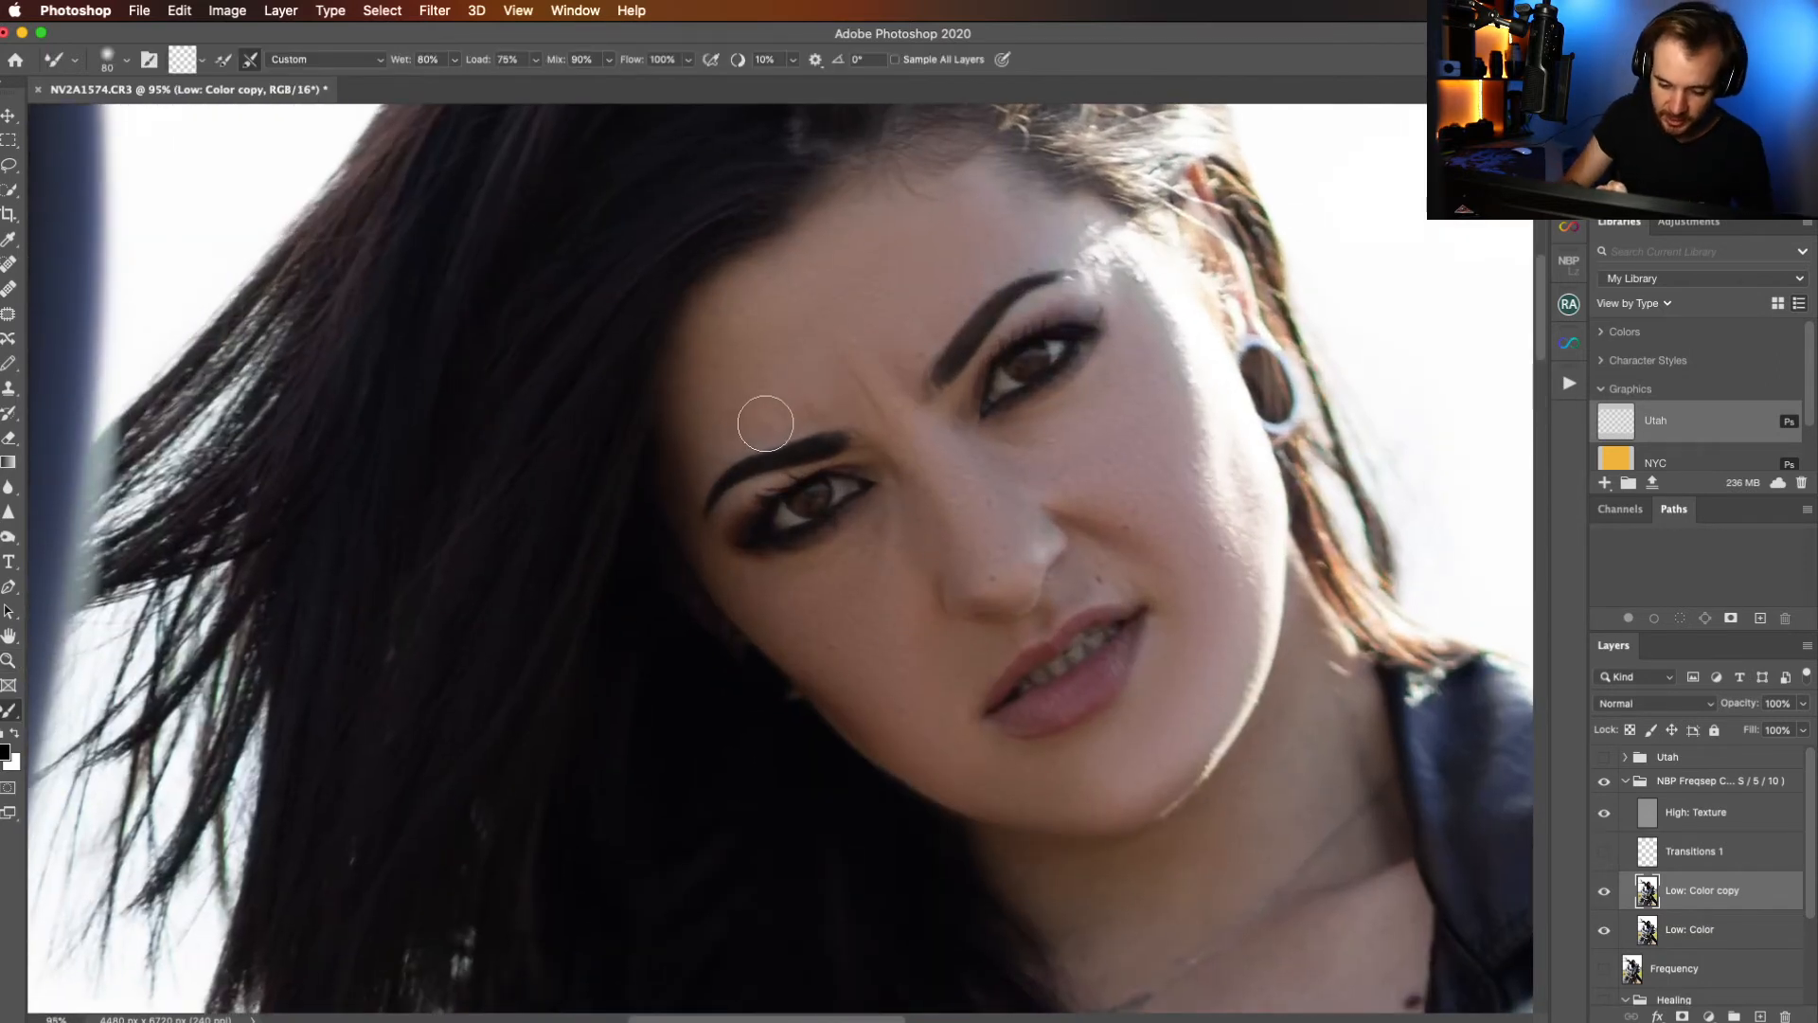
{"action": "key", "text": "bracketleft"}
{"action": "key", "text": "bracketleft"}
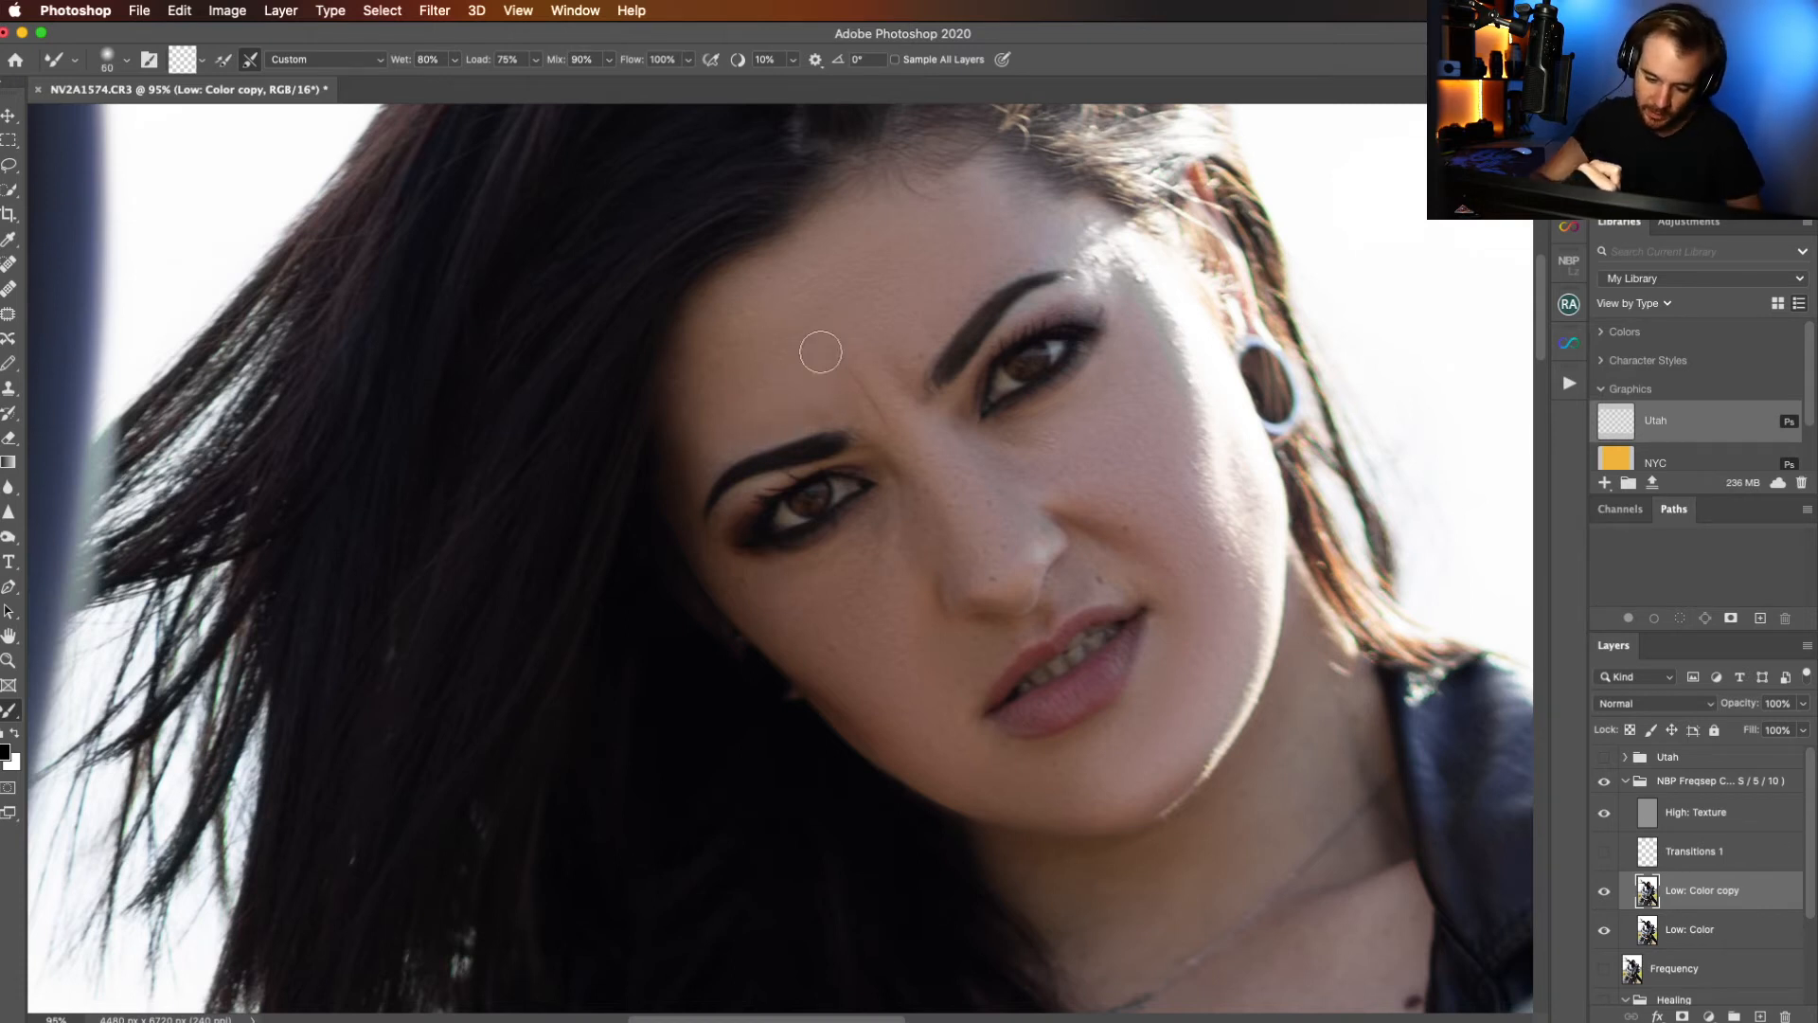
{"action": "key", "text": "super+z"}
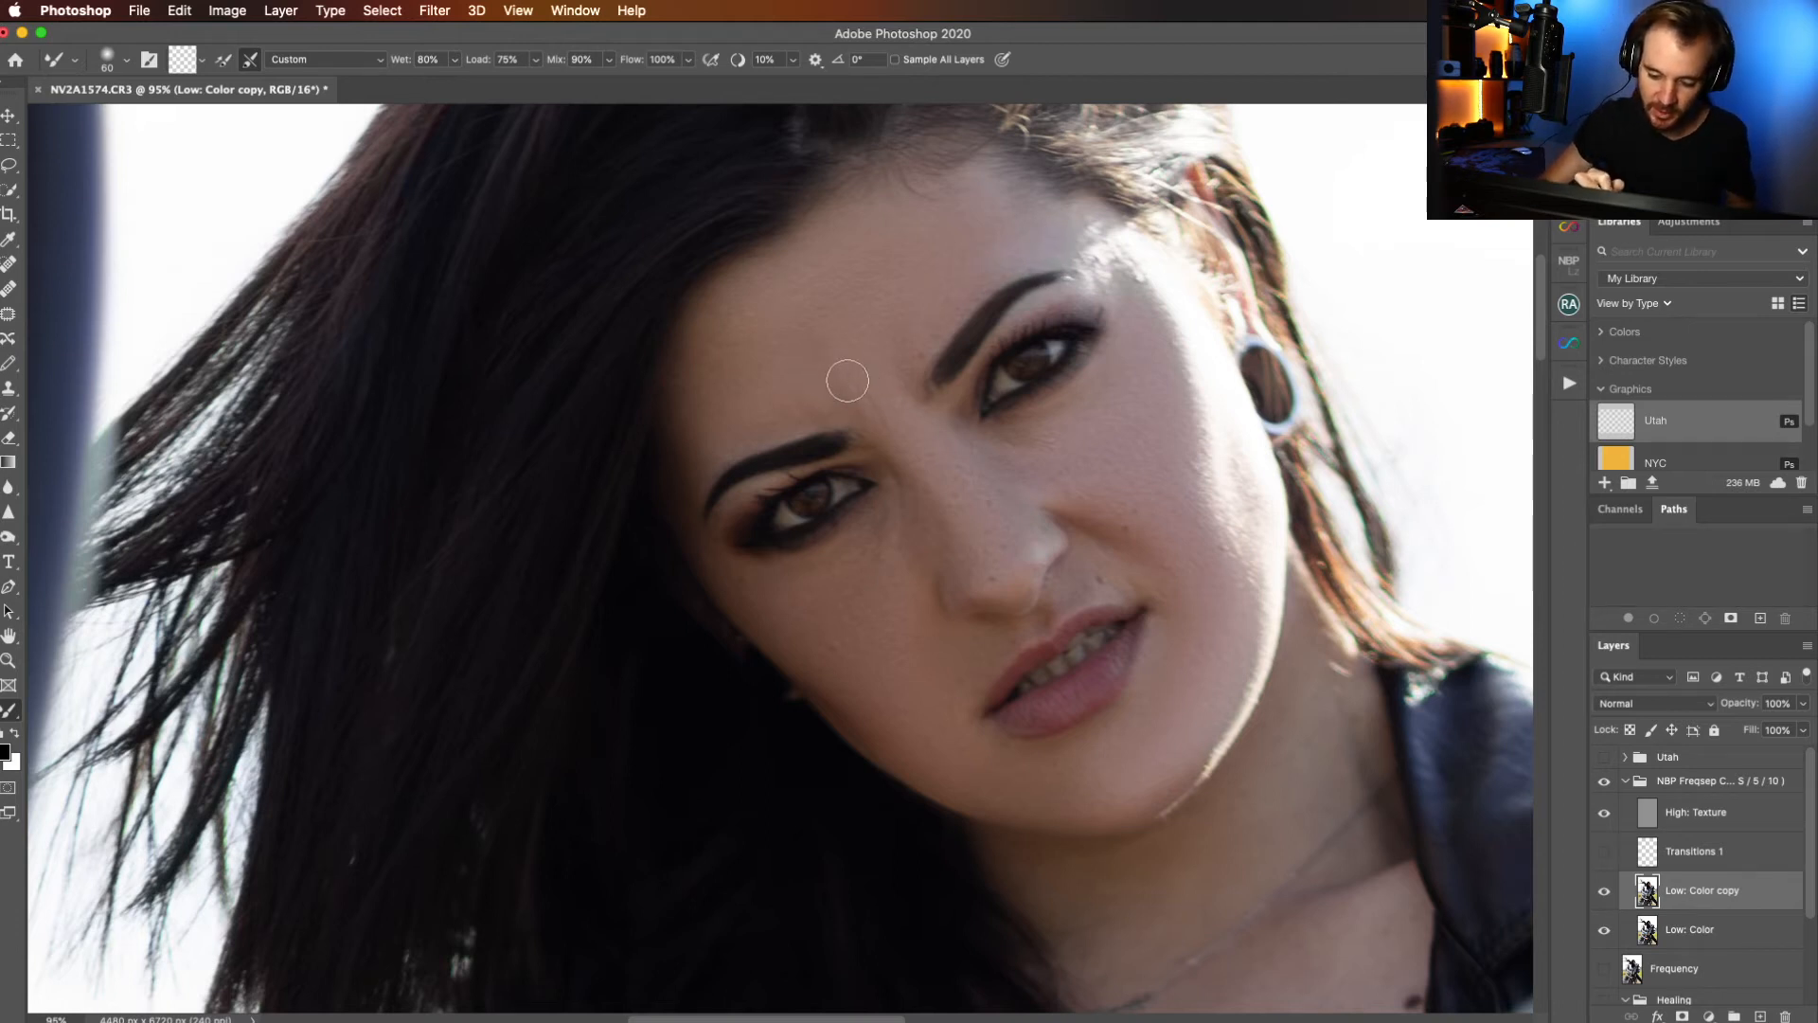
Blend the forehead around the softened frown lines with the Mixer Brush at 100 px.
{"action": "key", "text": "bracketright"}
{"action": "key", "text": "bracketright"}
{"action": "key", "text": "bracketright"}
{"action": "key", "text": "bracketright"}
{"action": "right_click", "coordinate": [818, 282]}
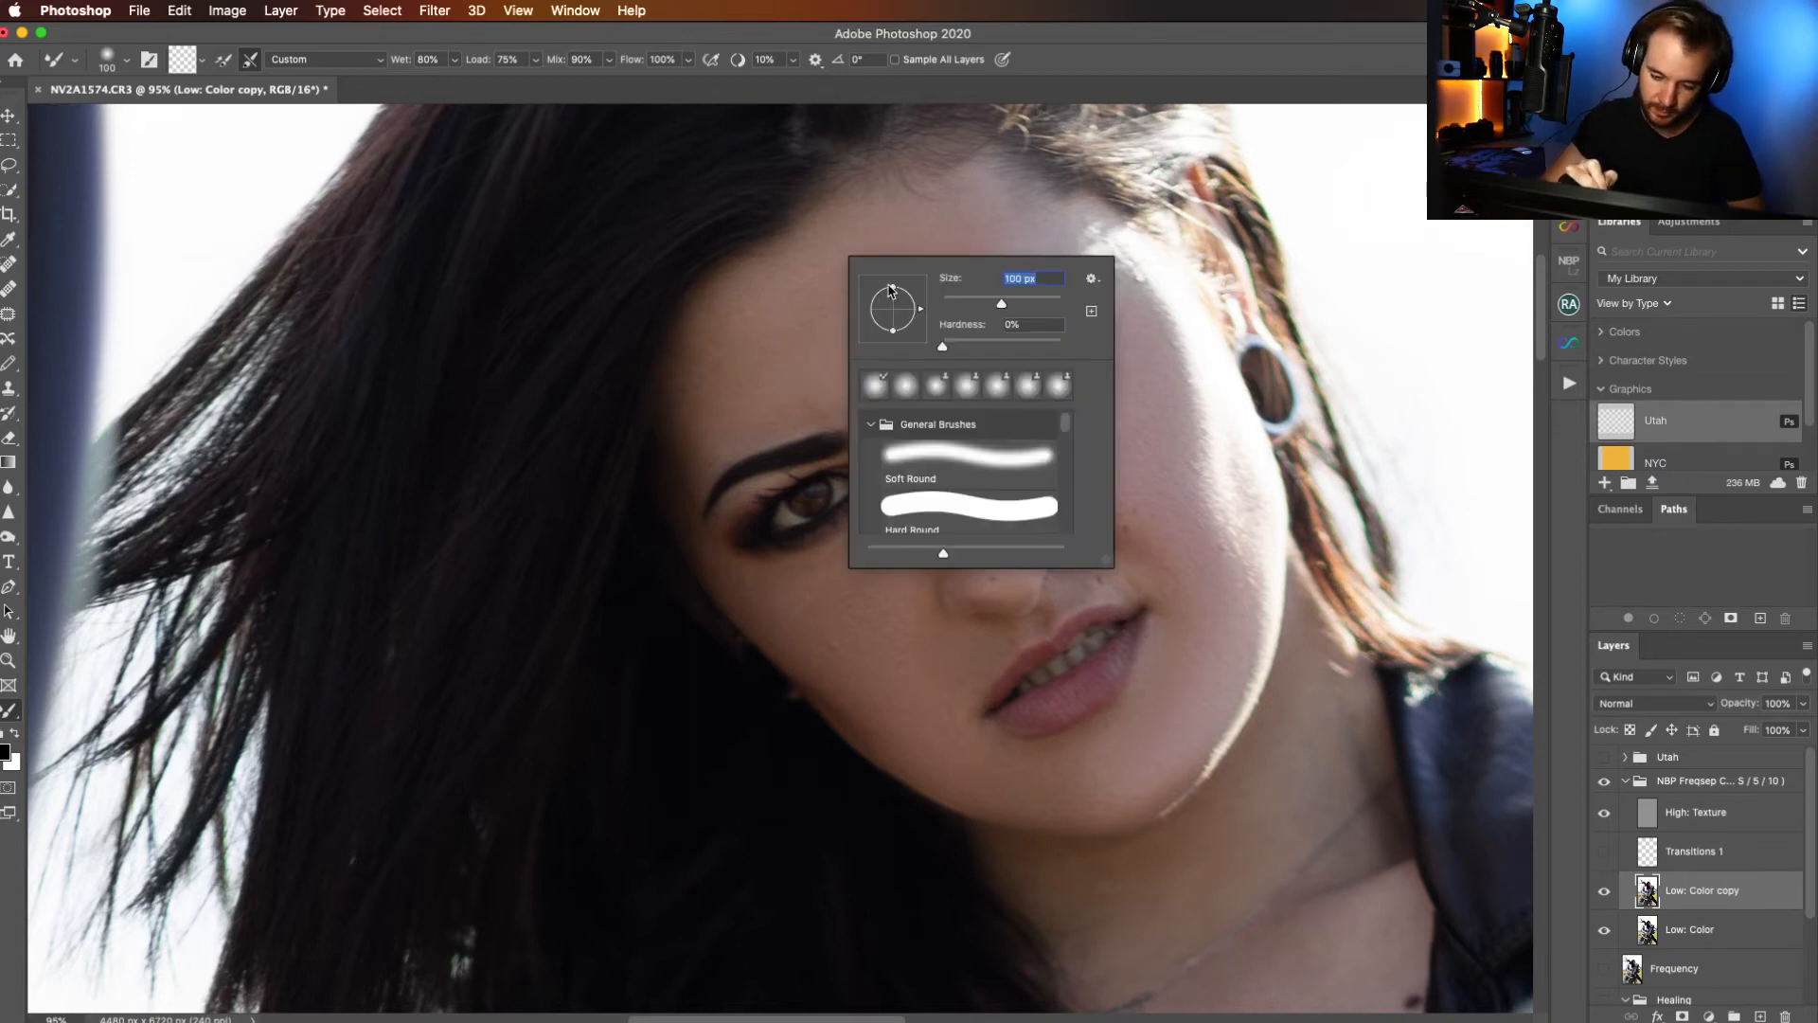
{"action": "left_click", "coordinate": [800, 362]}
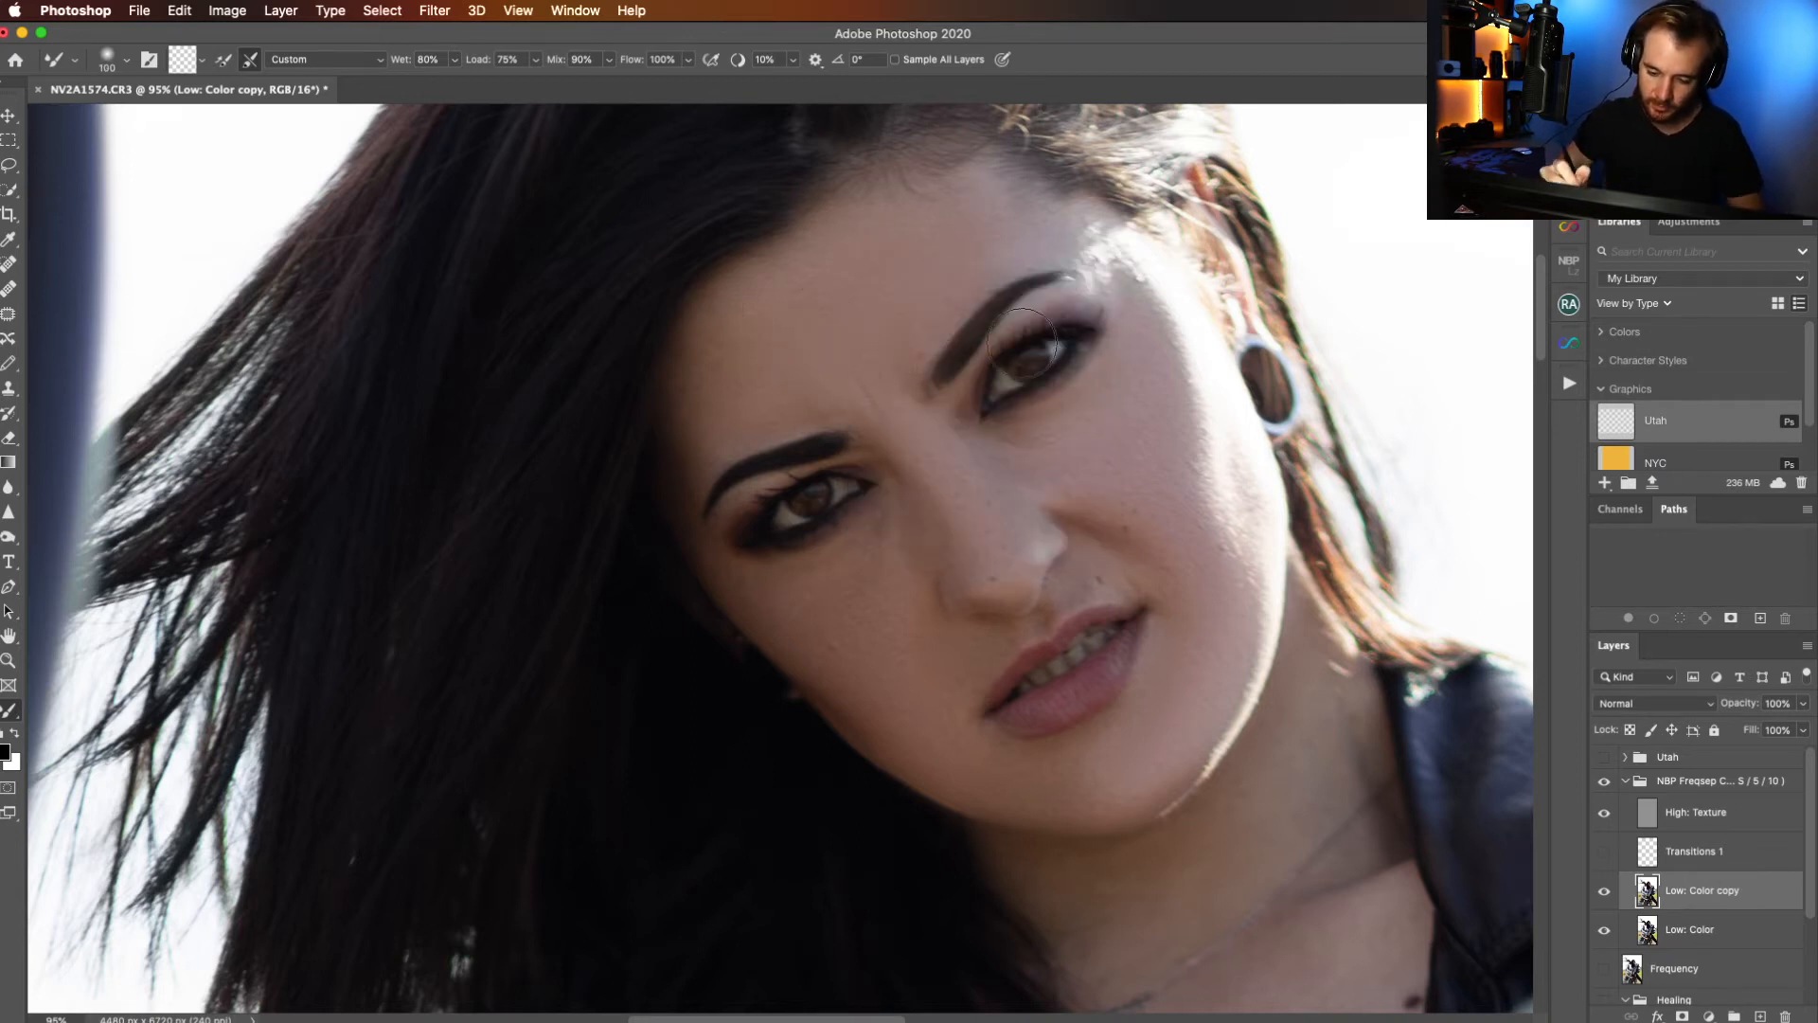
Smooth the neck and upper chest skin with the 100 px Mixer Brush, undoing an unwanted stroke.
{"action": "left_click_drag", "start_coordinate": [1238, 840], "coordinate": [1024, 499]}
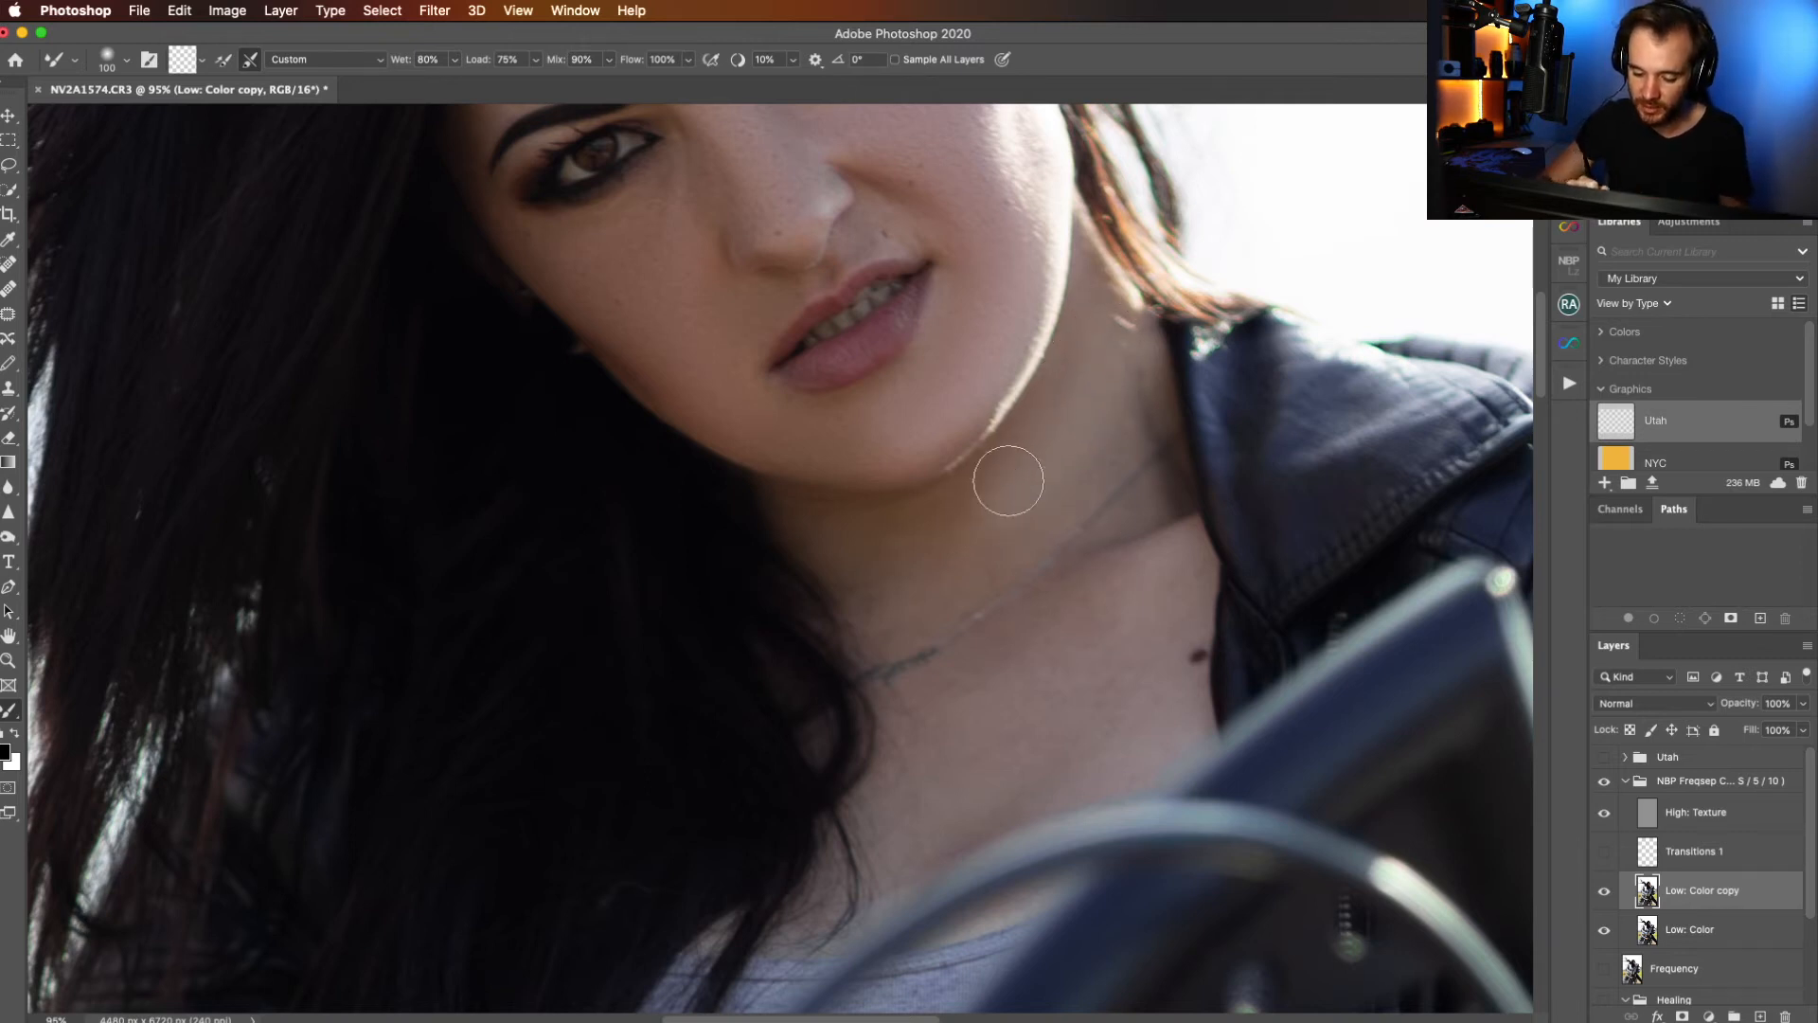
{"action": "key", "text": "super+z"}
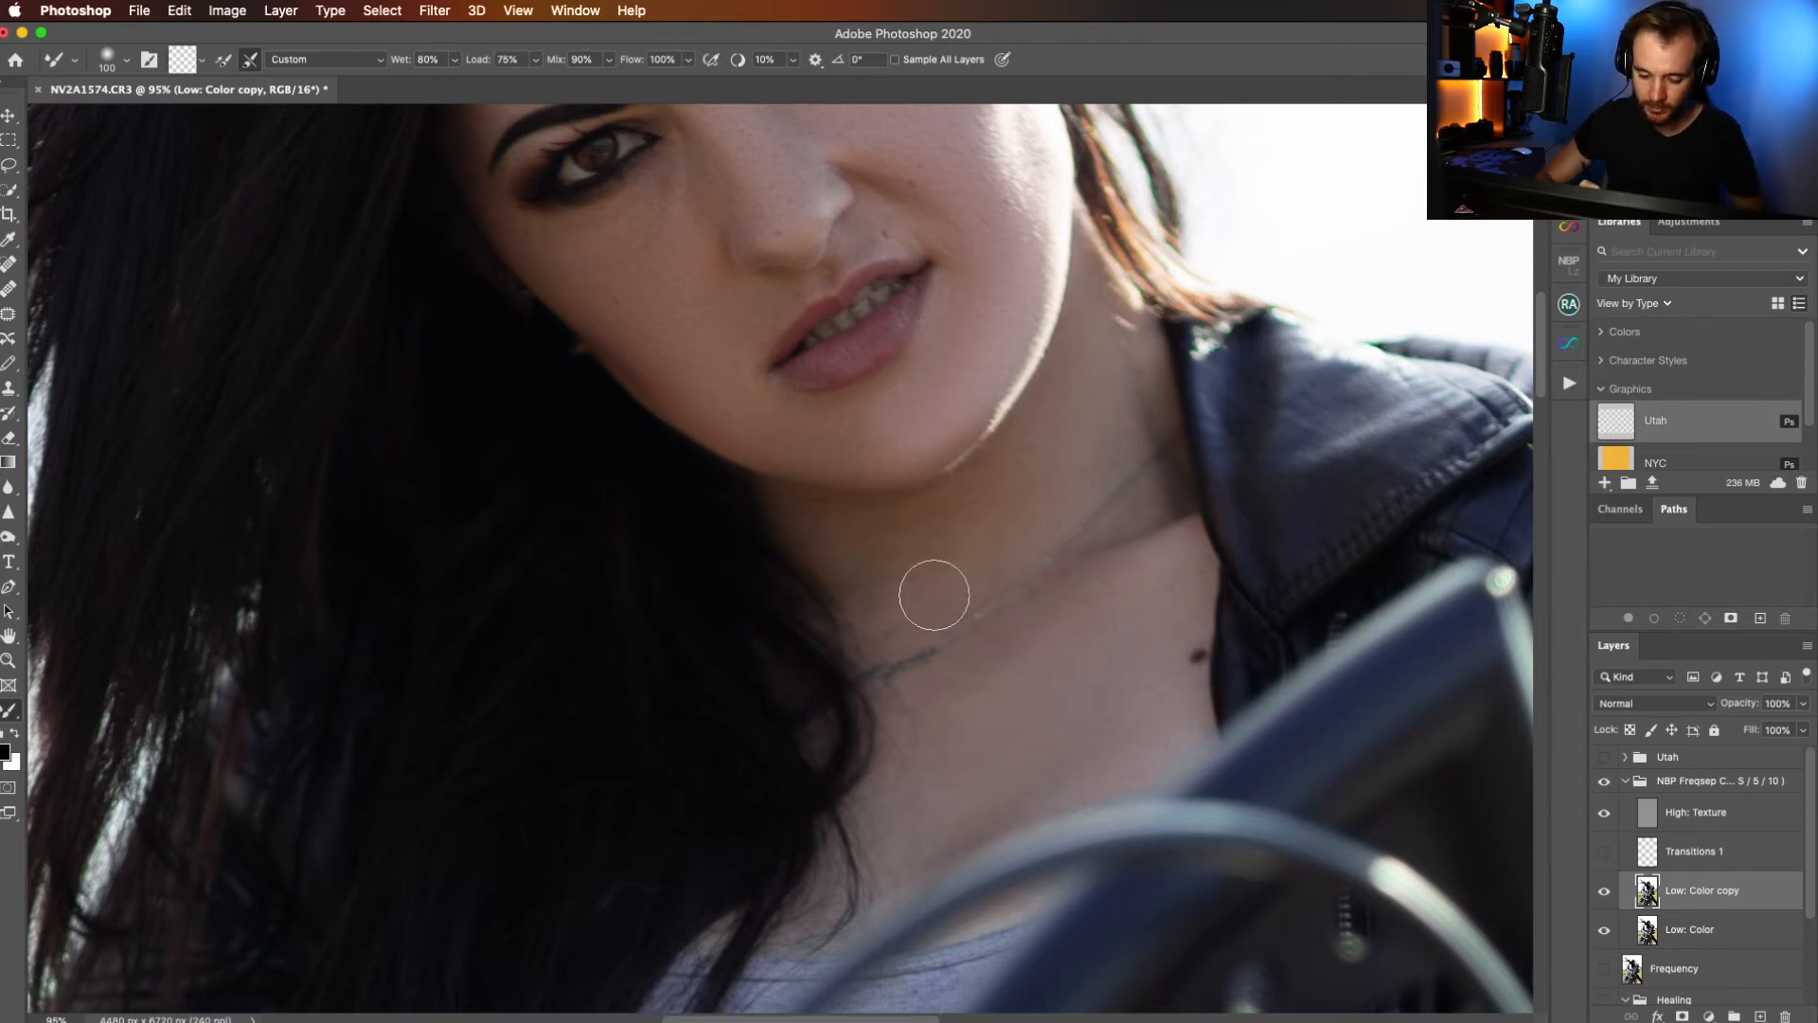
Smooth the wrist and back of the tattooed hand on the thigh with the Mixer Brush at 175 px.
{"action": "left_click_drag", "start_coordinate": [1050, 764], "coordinate": [700, 392]}
{"action": "left_click_drag", "start_coordinate": [1163, 976], "coordinate": [653, 492]}
{"action": "left_click_drag", "start_coordinate": [1008, 715], "coordinate": [682, 431]}
{"action": "left_click_drag", "start_coordinate": [1082, 745], "coordinate": [1099, 255]}
{"action": "mouse_move", "coordinate": [881, 785]}
{"action": "left_mouse_down"}
{"action": "mouse_move", "coordinate": [1076, 512]}
{"action": "mouse_move", "coordinate": [1259, 364]}
{"action": "left_mouse_up"}
{"action": "mouse_move", "coordinate": [833, 697]}
{"action": "left_mouse_down"}
{"action": "mouse_move", "coordinate": [1124, 515]}
{"action": "mouse_move", "coordinate": [1193, 446]}
{"action": "left_mouse_up"}
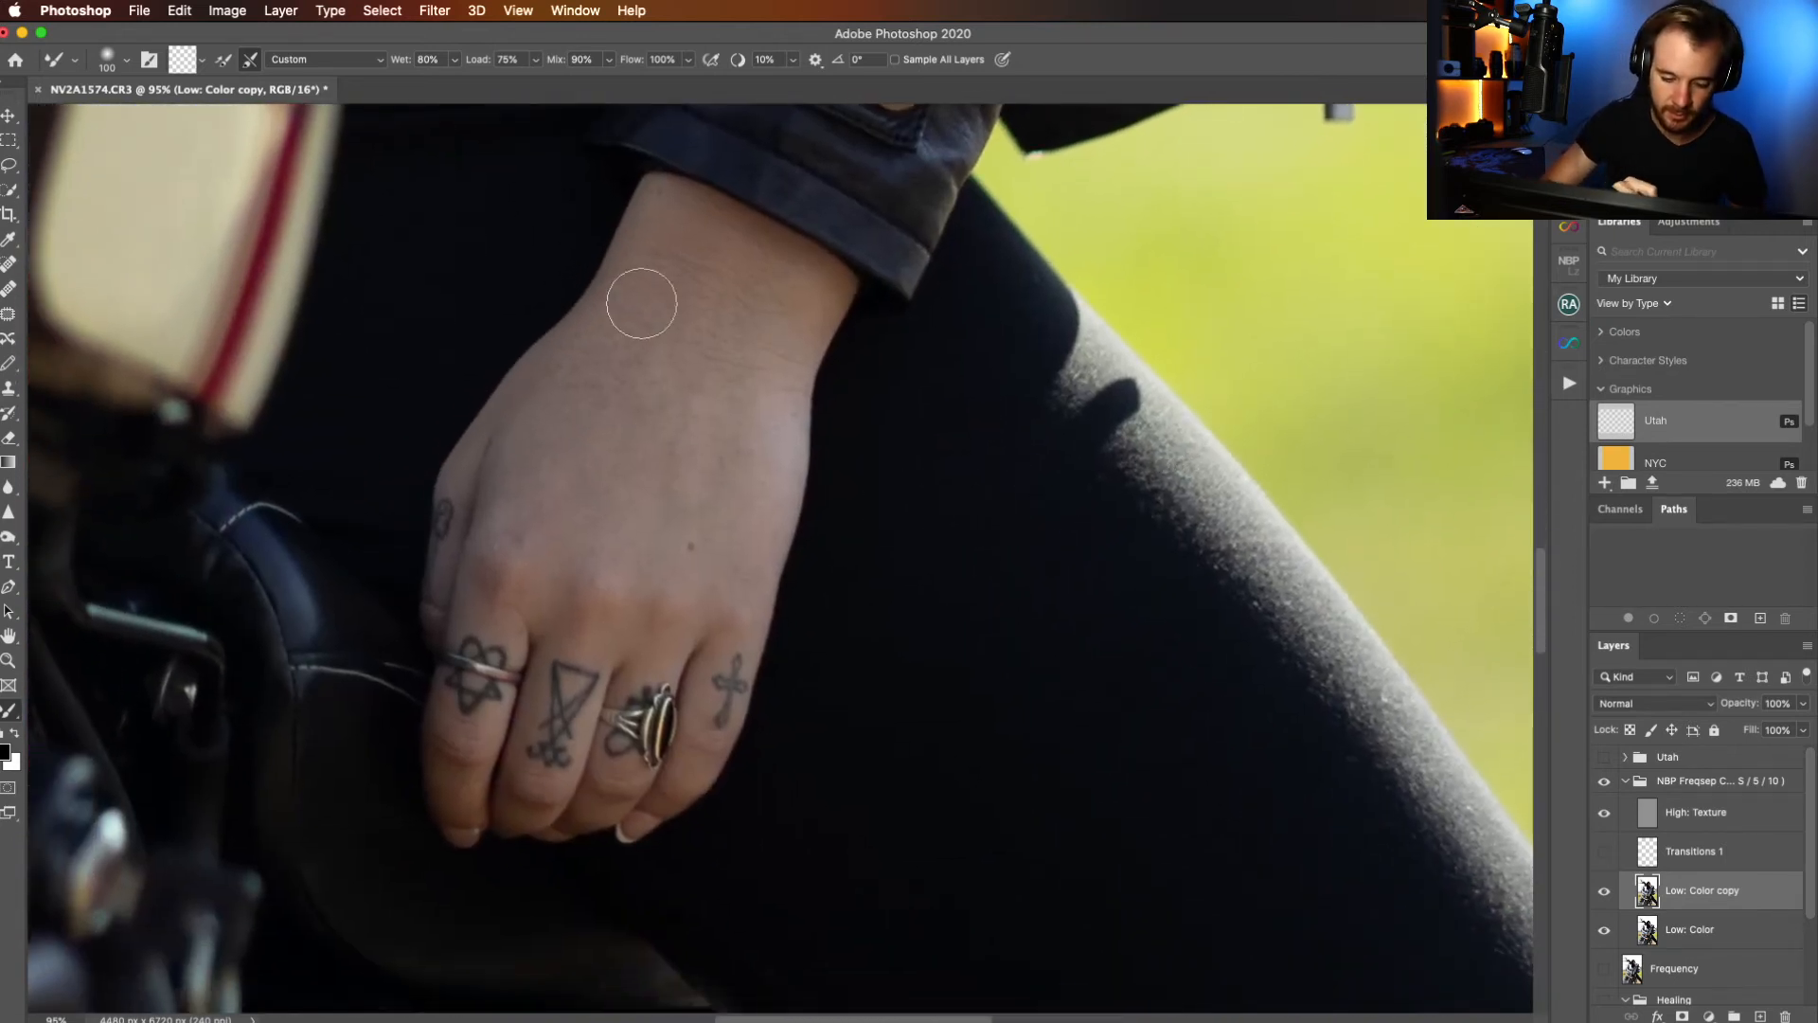
{"action": "key", "text": "bracketright"}
{"action": "key", "text": "bracketright"}
{"action": "key", "text": "bracketright"}
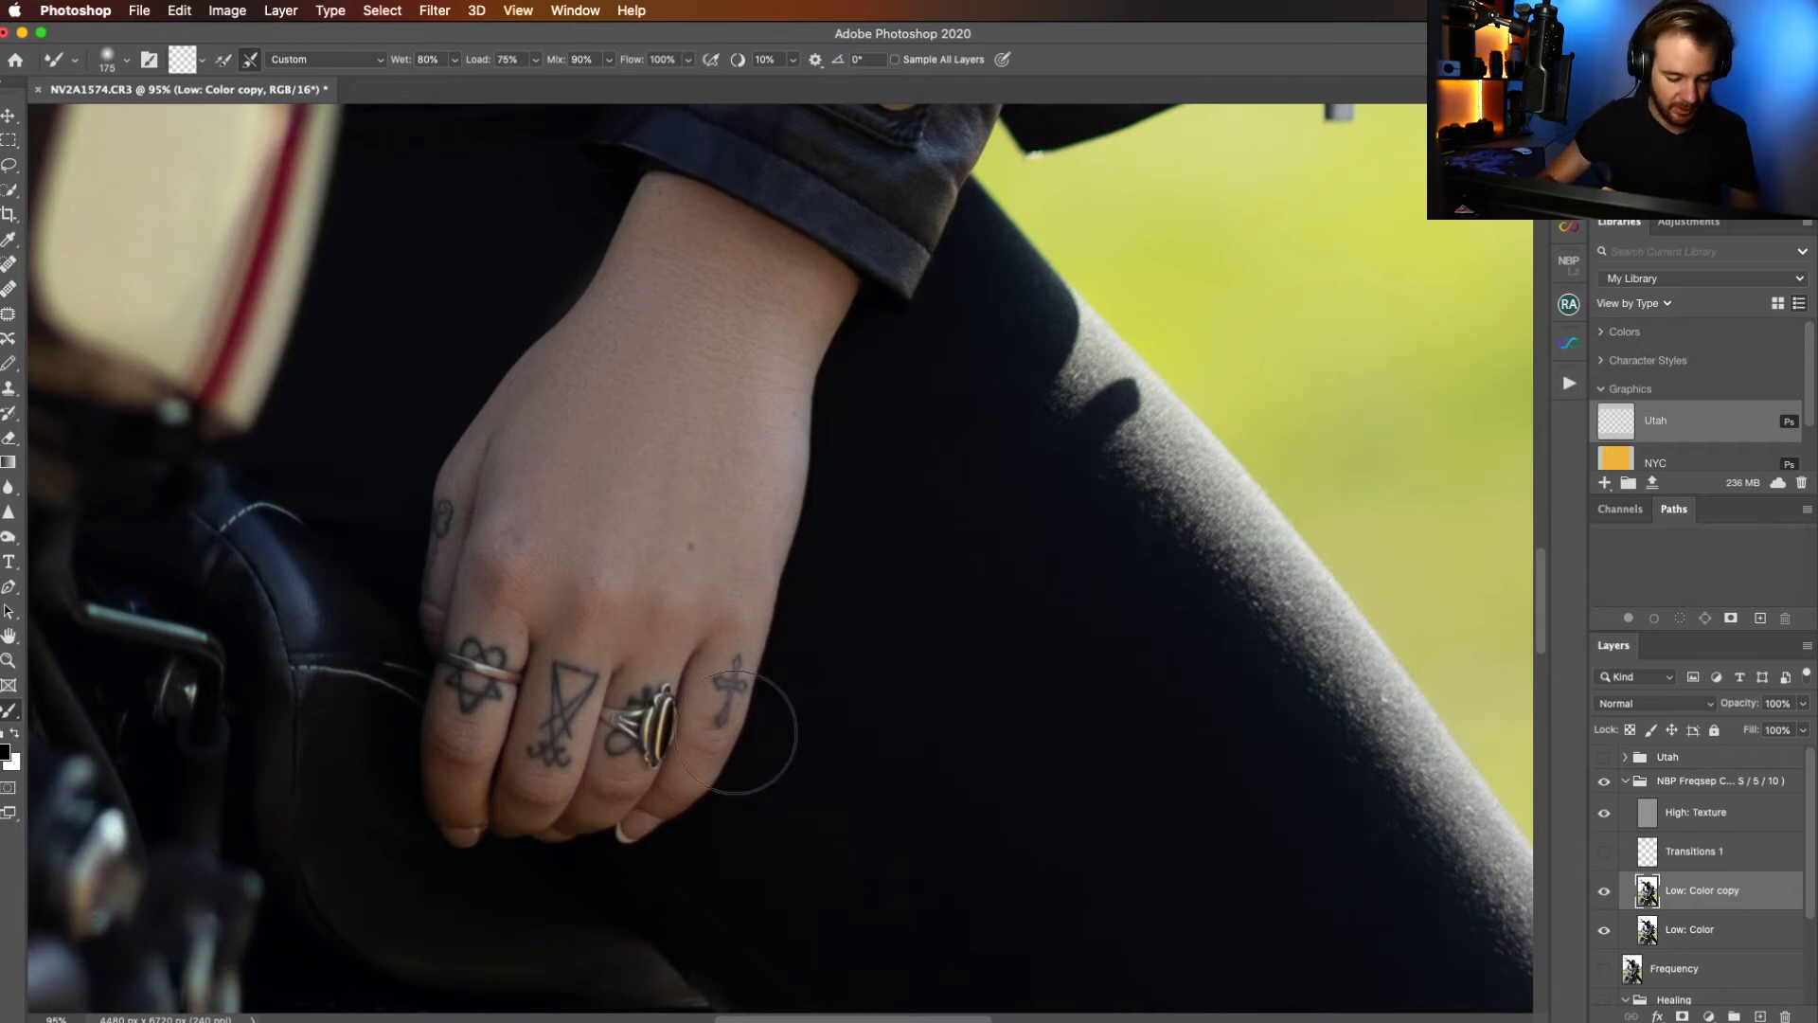
Smooth the palm and wrist of the raised hand with the Mixer Brush at 70 px.
{"action": "left_click_drag", "start_coordinate": [609, 600], "coordinate": [1073, 711]}
{"action": "left_click_drag", "start_coordinate": [542, 568], "coordinate": [1164, 748]}
{"action": "mouse_move", "coordinate": [353, 426]}
{"action": "left_mouse_down"}
{"action": "mouse_move", "coordinate": [917, 560]}
{"action": "mouse_move", "coordinate": [1149, 884]}
{"action": "left_mouse_up"}
{"action": "left_click_drag", "start_coordinate": [1011, 433], "coordinate": [838, 823]}
{"action": "mouse_move", "coordinate": [1326, 340]}
{"action": "left_mouse_down"}
{"action": "mouse_move", "coordinate": [913, 641]}
{"action": "mouse_move", "coordinate": [968, 894]}
{"action": "left_mouse_up"}
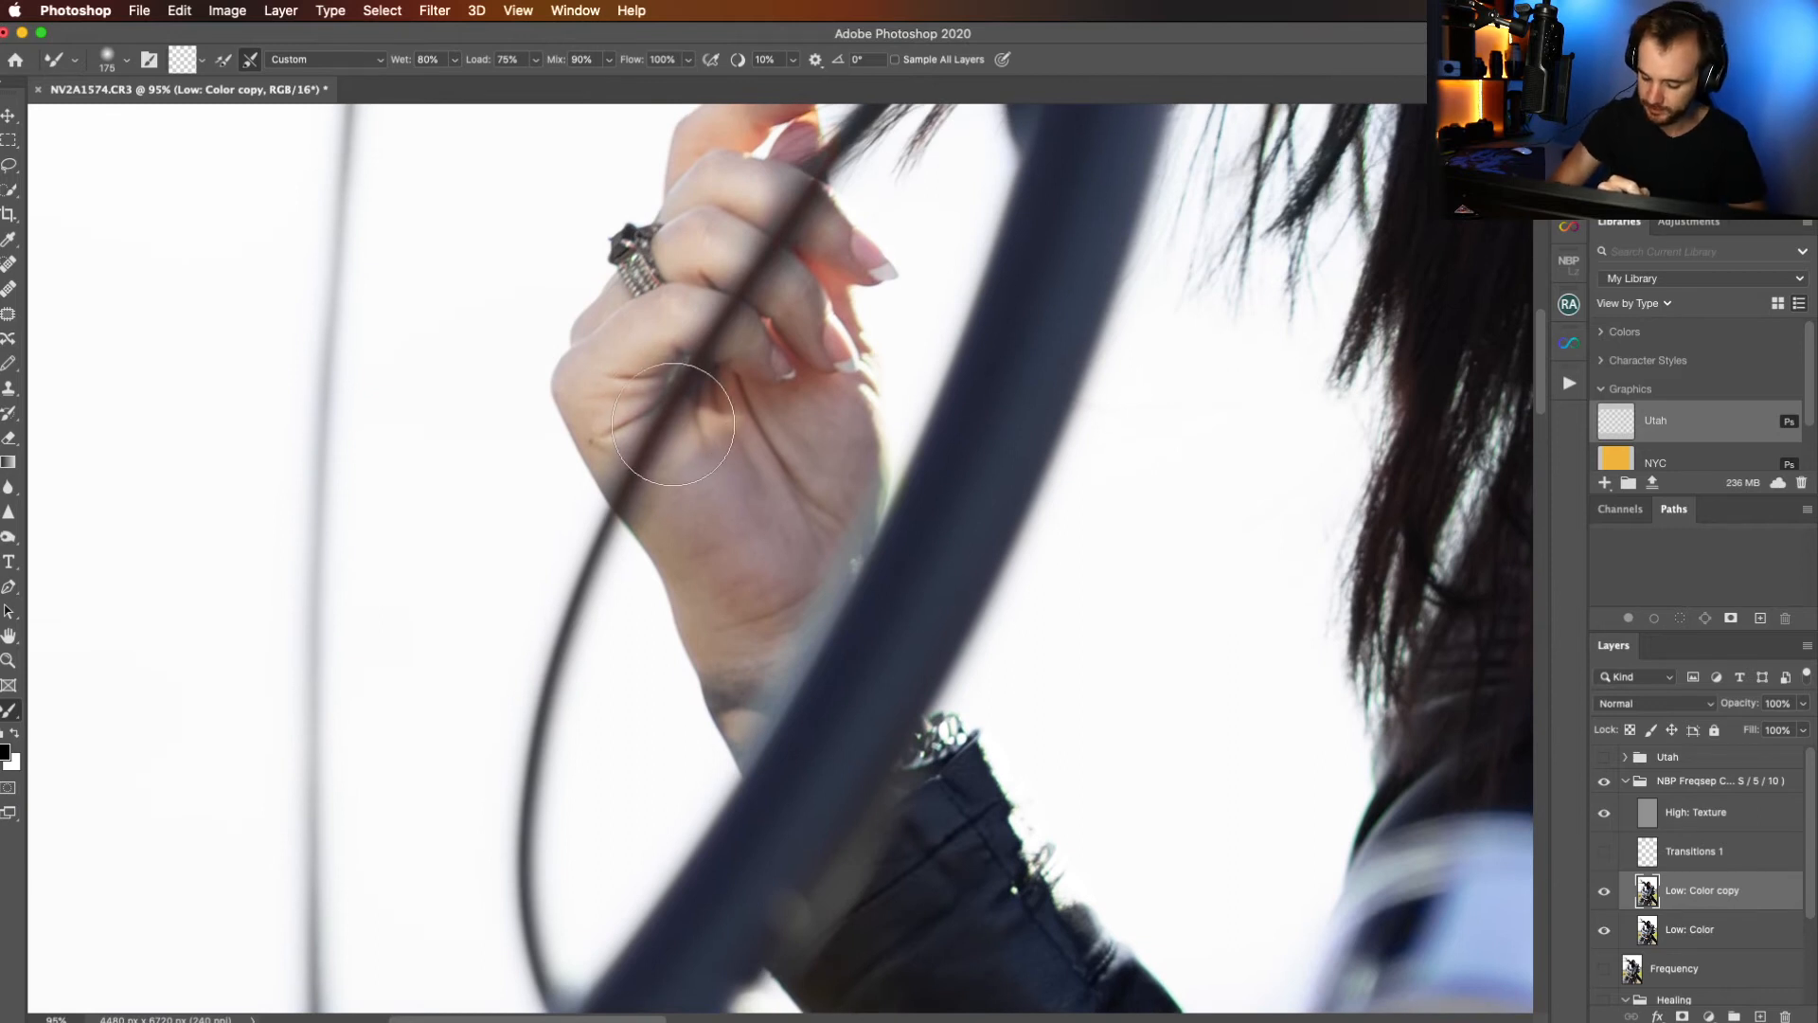
{"action": "key", "text": "bracketleft"}
{"action": "key", "text": "bracketleft"}
{"action": "key", "text": "bracketleft"}
{"action": "key", "text": "bracketleft"}
{"action": "key", "text": "bracketleft"}
{"action": "key", "text": "bracketleft"}
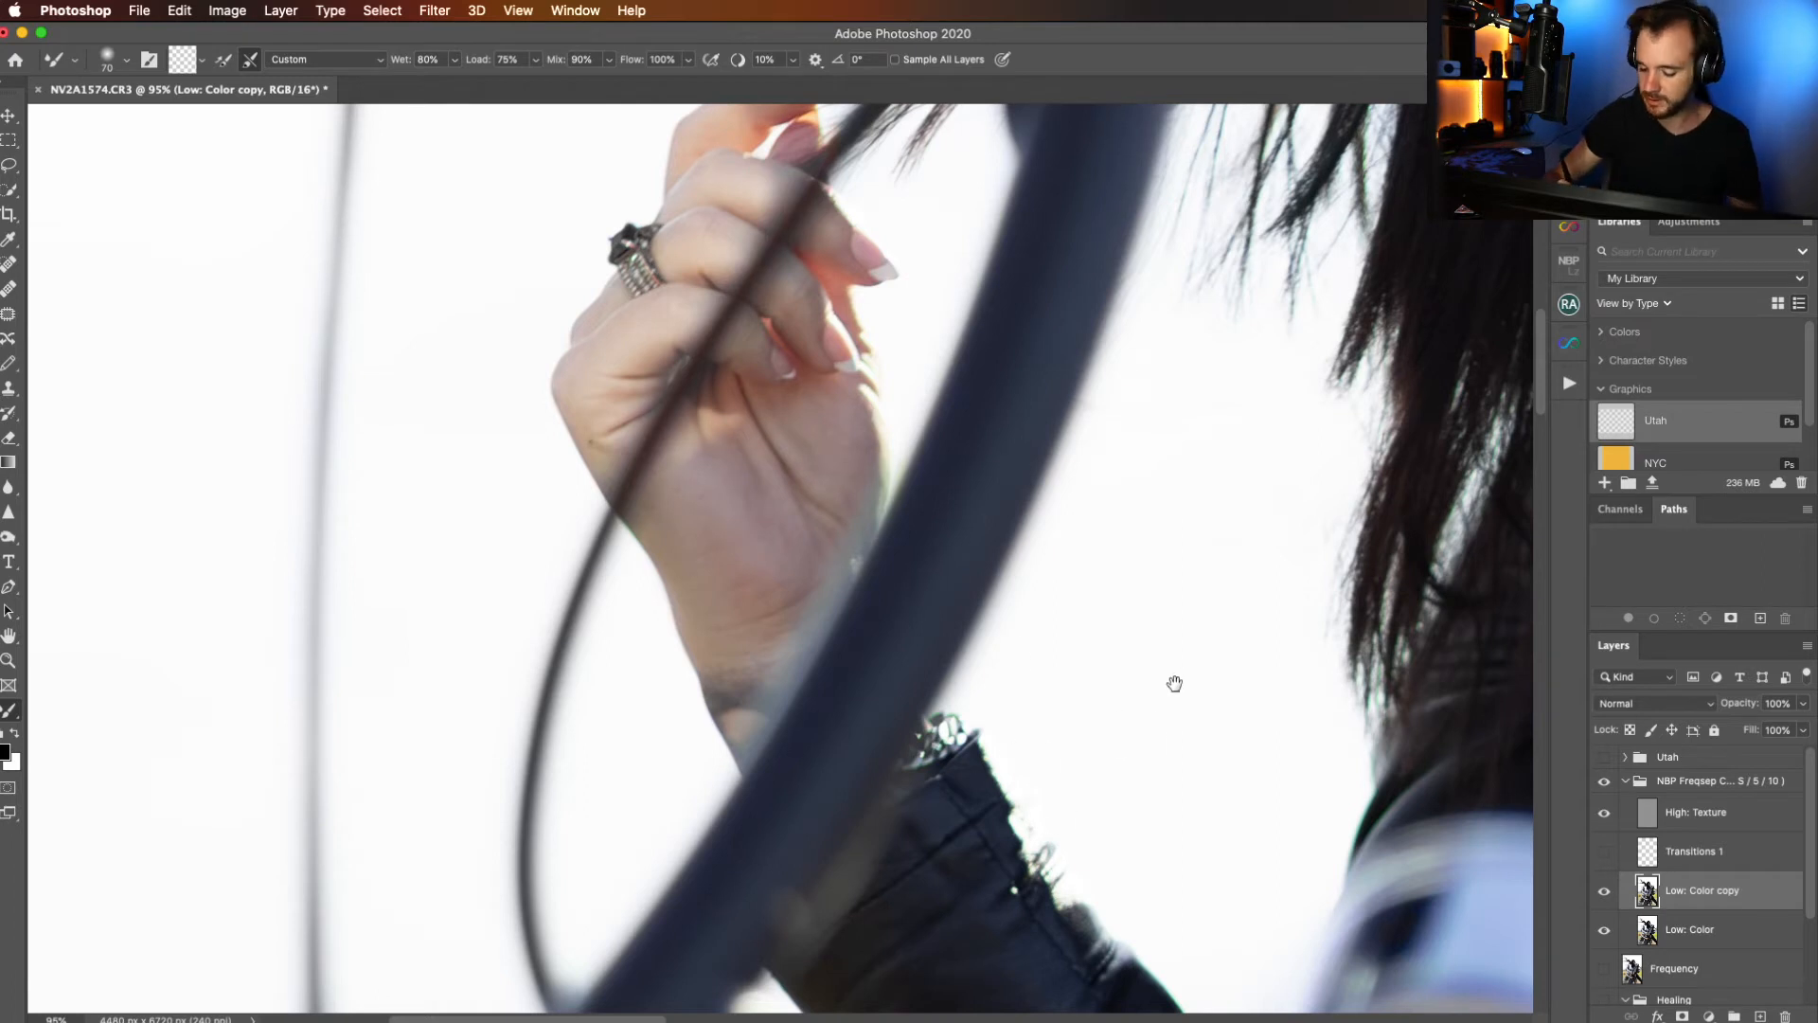
Compare the whole portrait with the Low: Color copy layer hidden and shown.
{"action": "scroll", "coordinate": [1174, 682], "scroll_direction": "right", "scroll_amount": 10}
{"action": "key", "text": "z"}
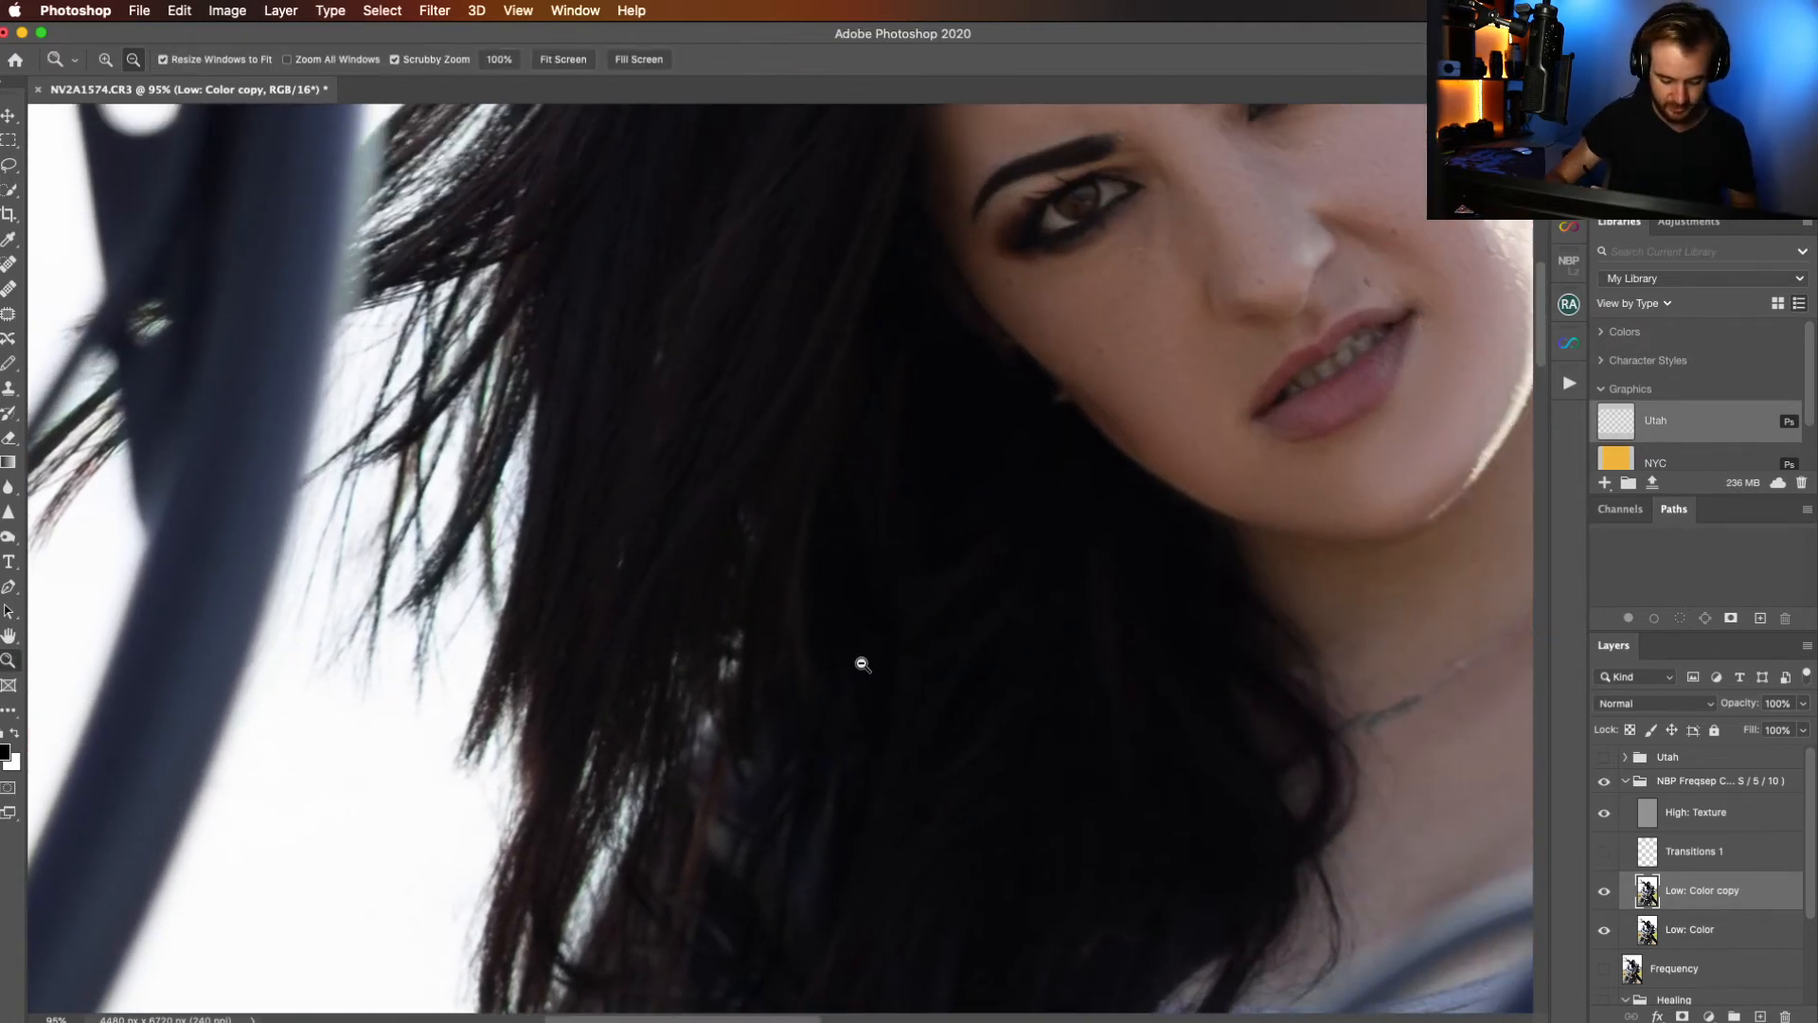
{"action": "left_click", "coordinate": [563, 61]}
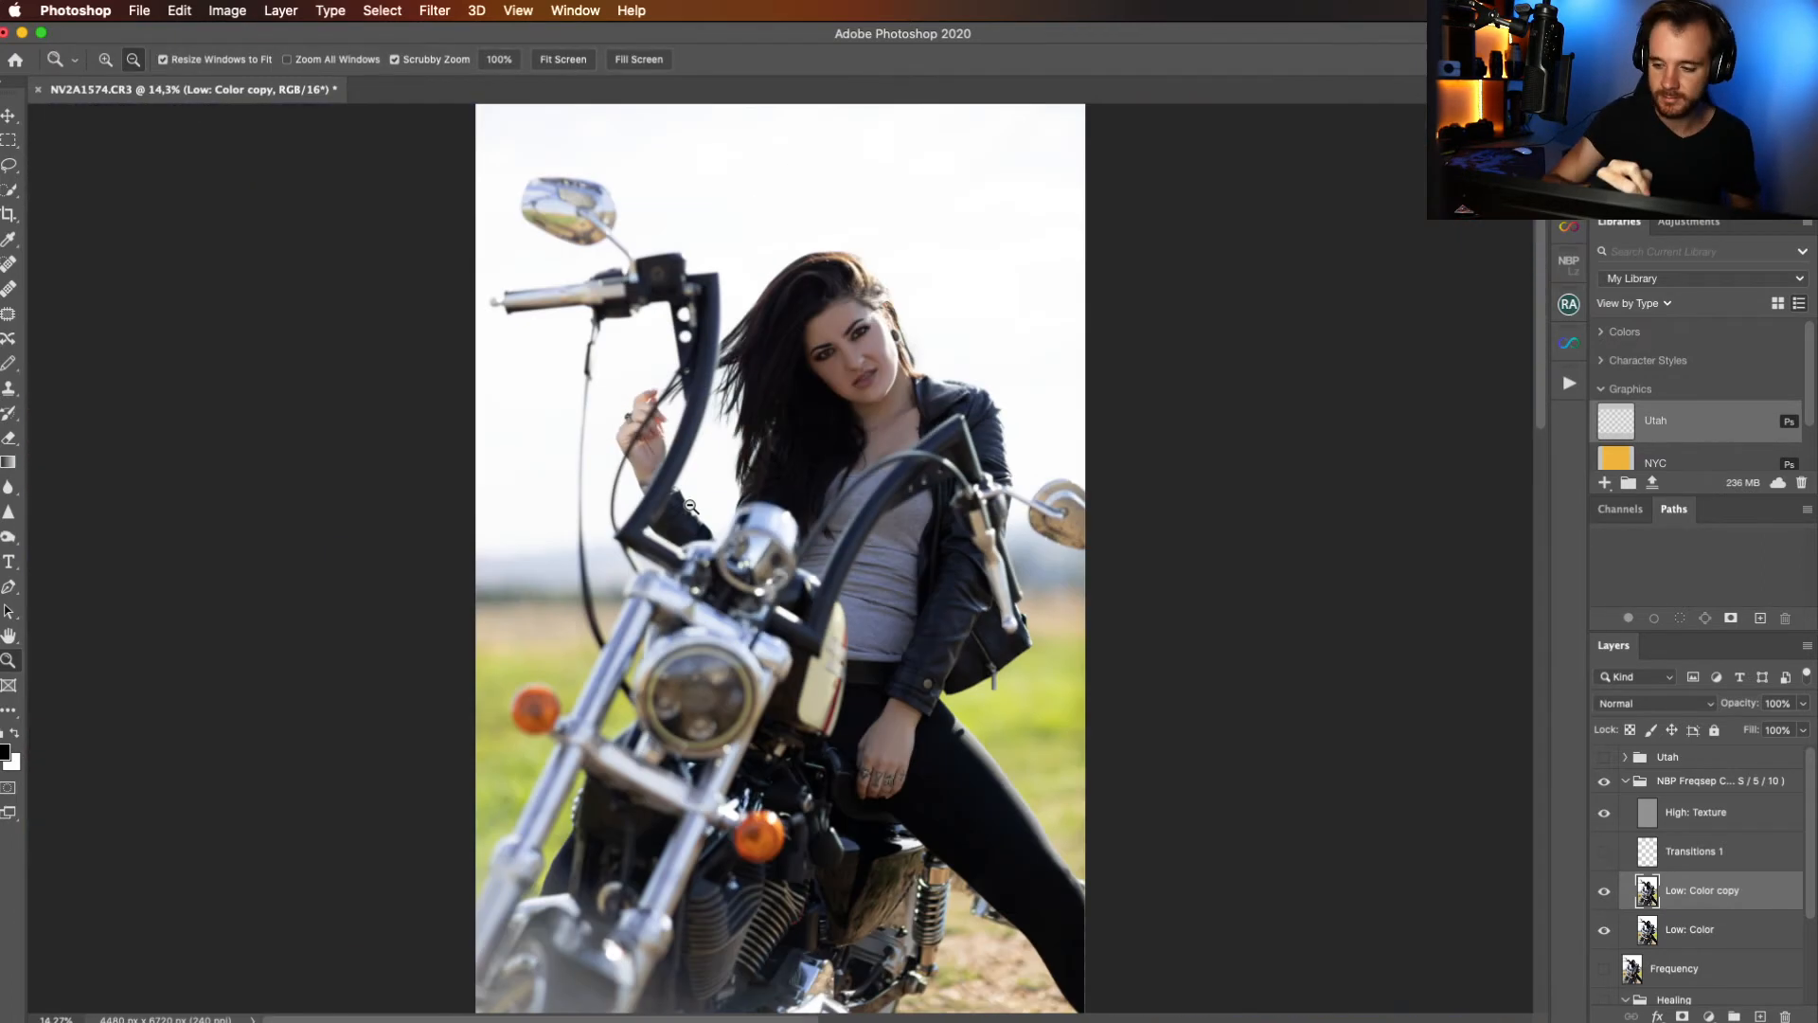
{"action": "left_click", "coordinate": [1604, 892]}
{"action": "left_click", "coordinate": [1604, 891]}
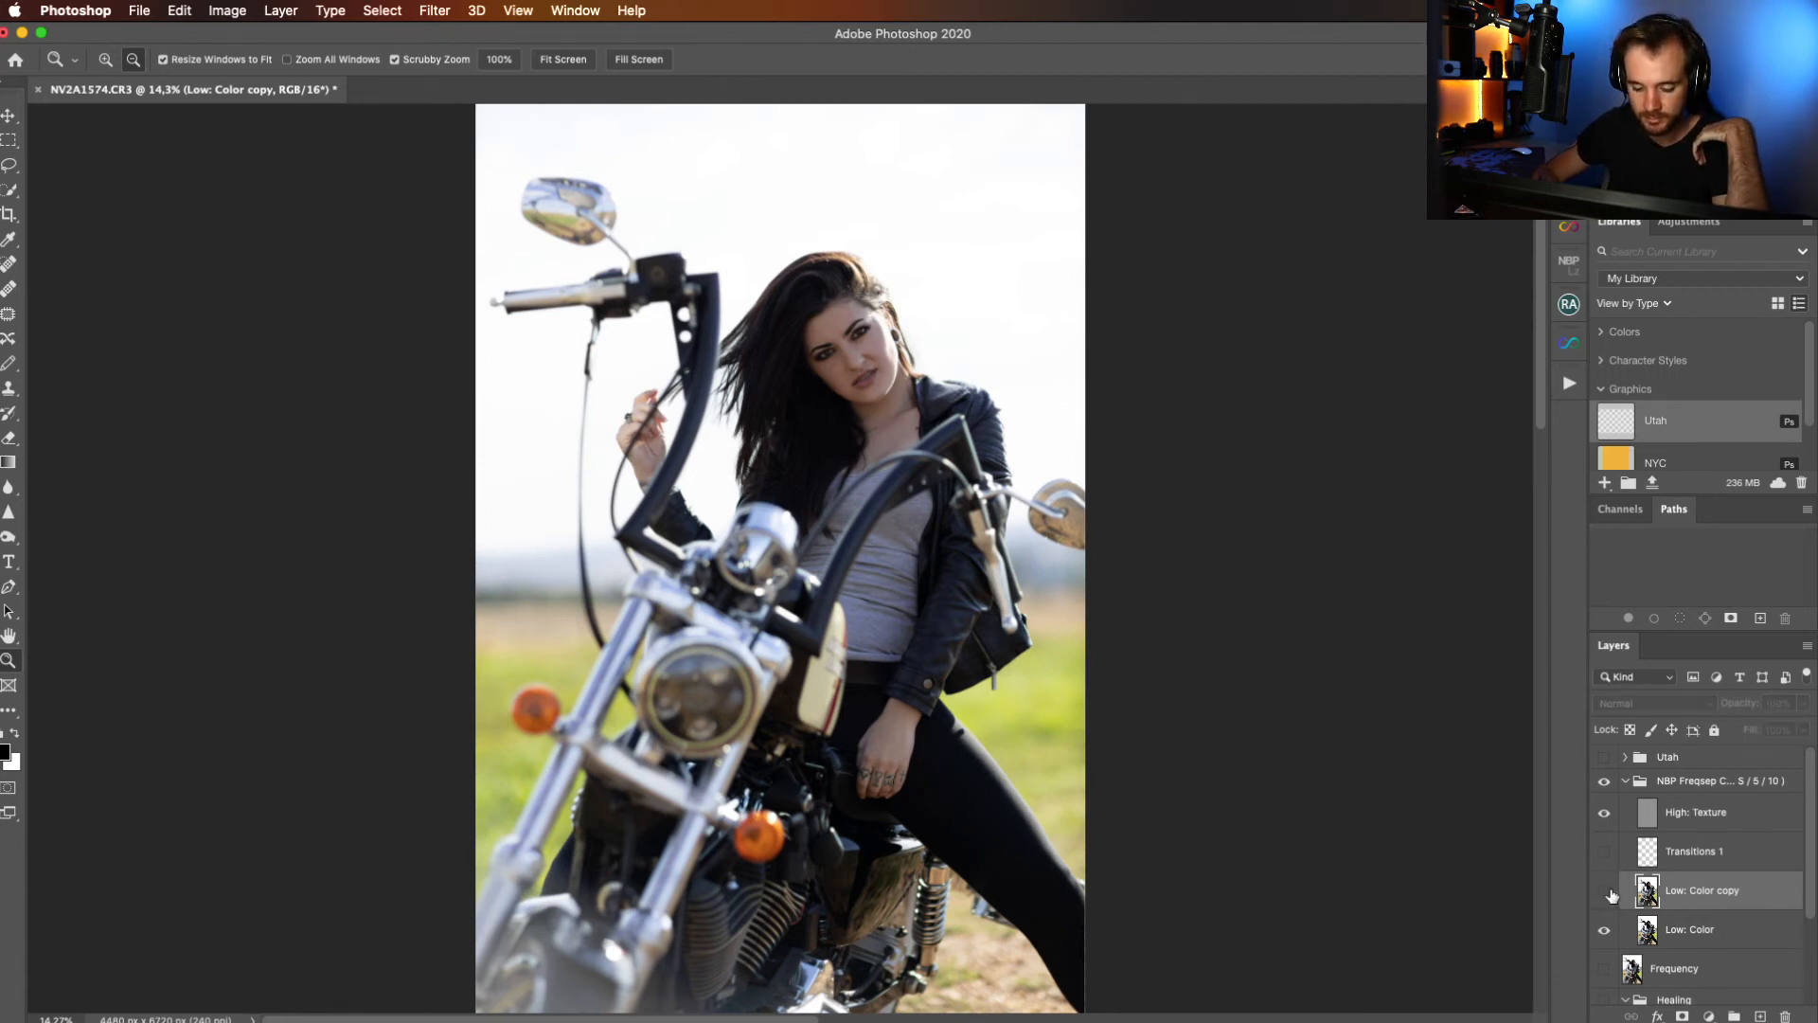
{"action": "left_click", "coordinate": [1605, 891]}
{"action": "left_click", "coordinate": [1614, 893]}
Smooth the cheek below the eye and the skin near the mouth corner with the Mixer Brush at 70 and 50 px.
{"action": "left_click_drag", "start_coordinate": [845, 368], "coordinate": [967, 333]}
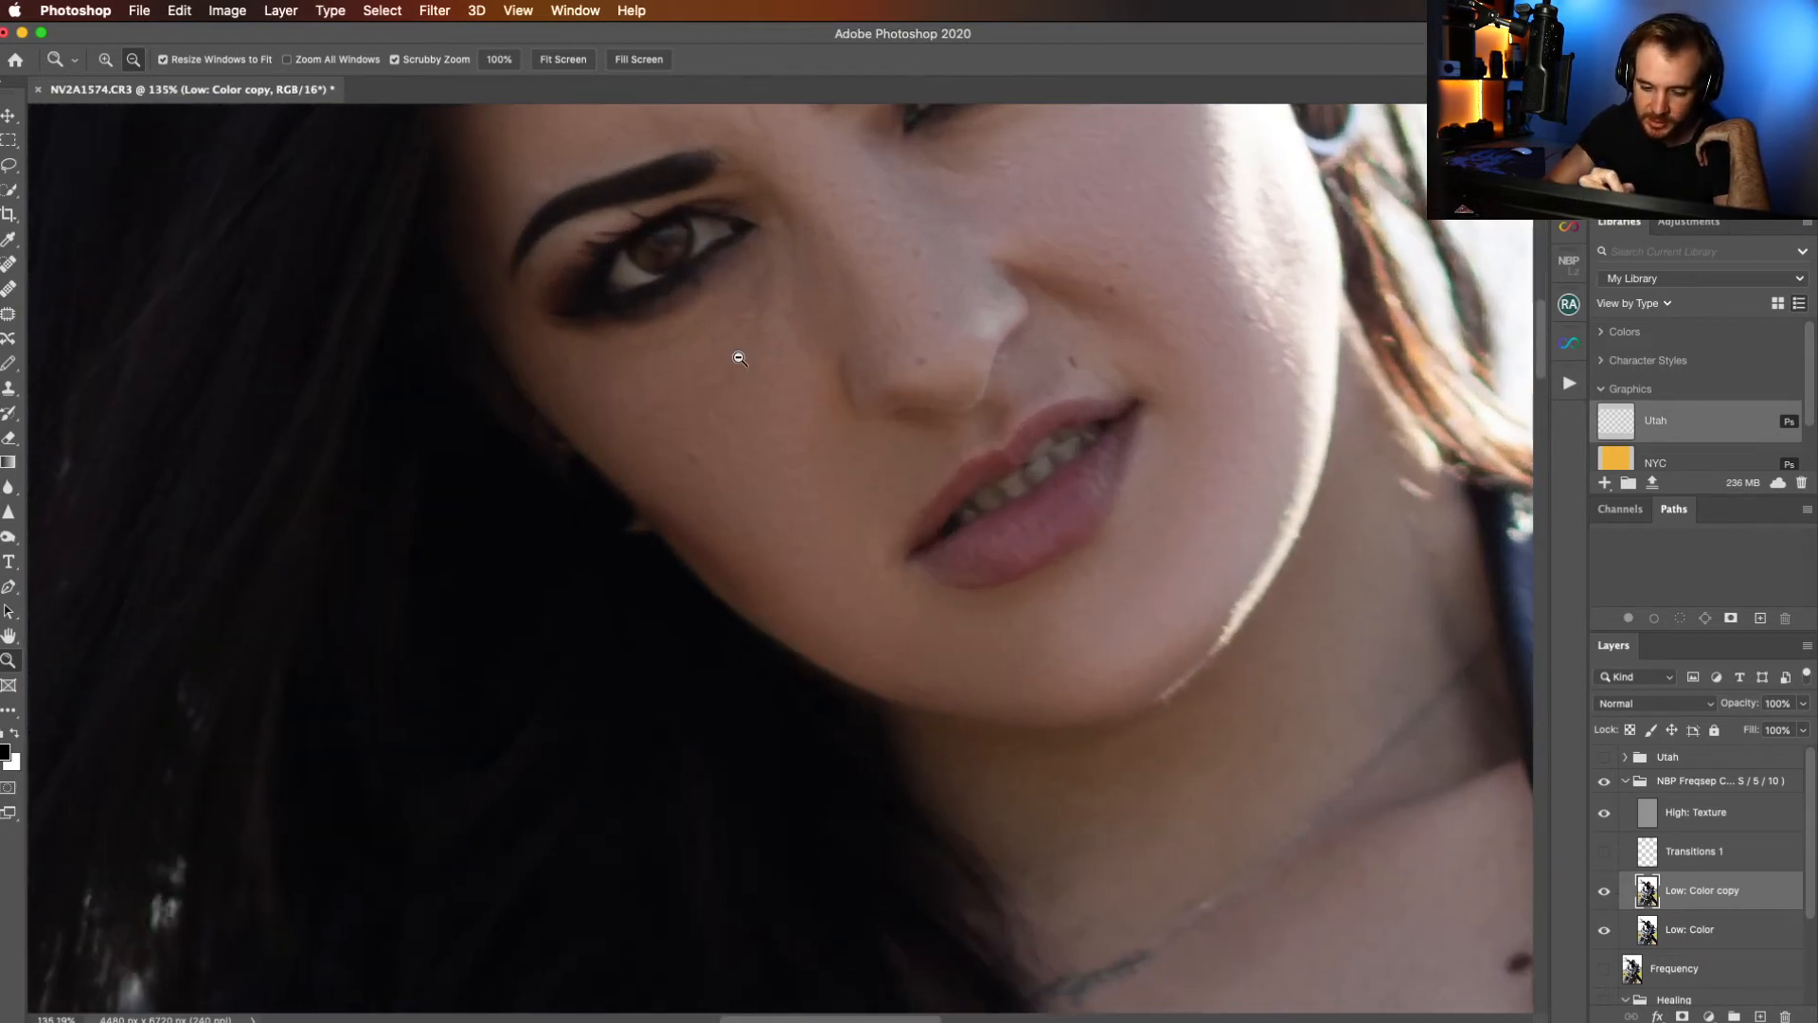
{"action": "key", "text": "b"}
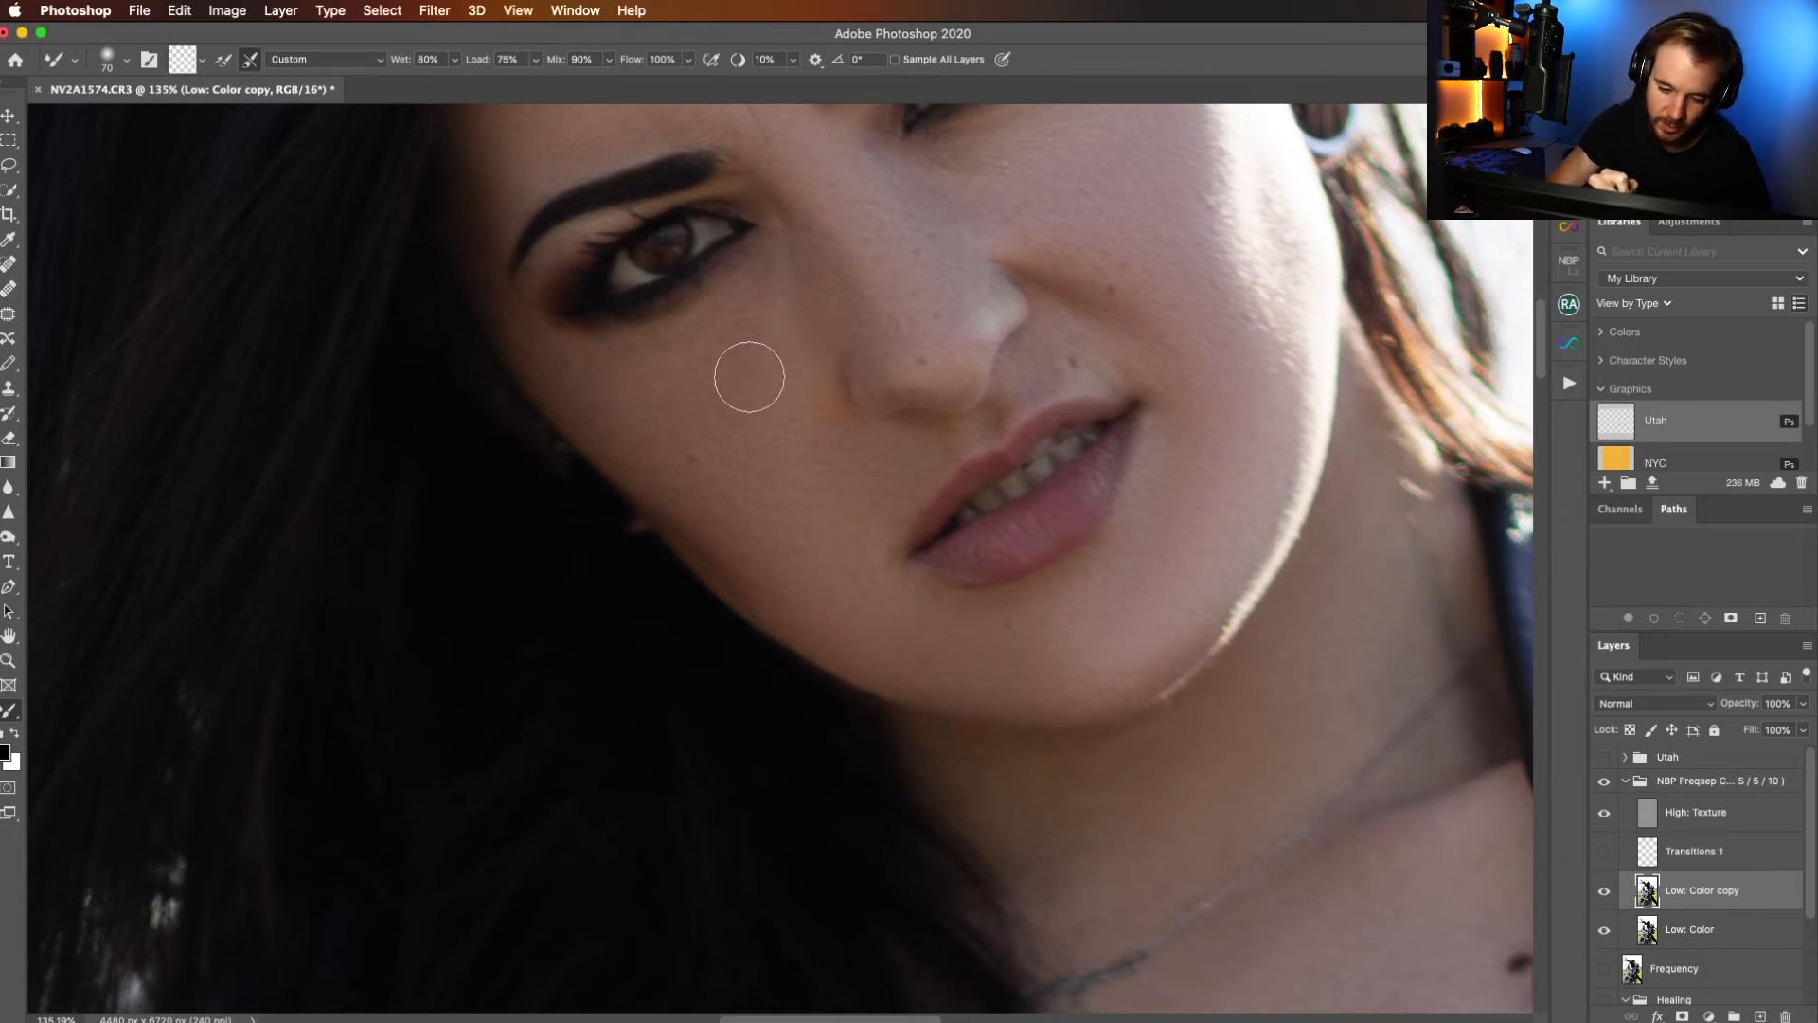
{"action": "key", "text": "bracketleft"}
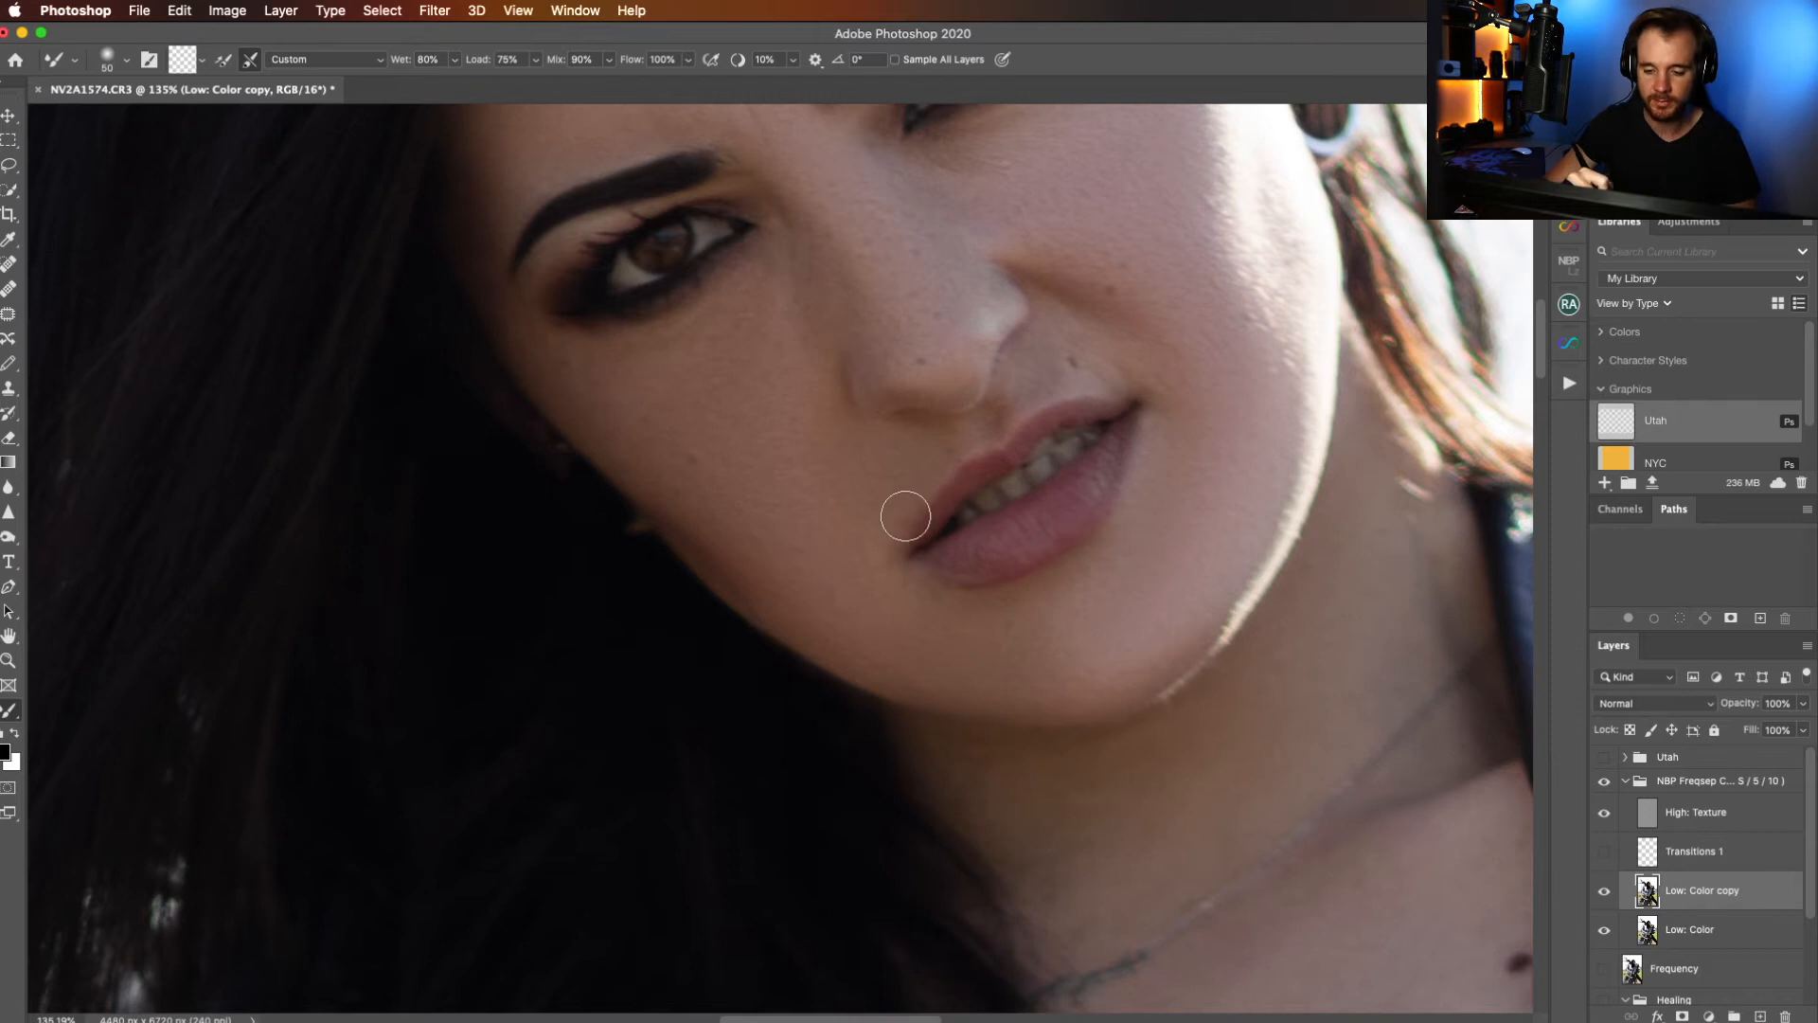
Compare the skin smoothing close up on the face and across the full image by toggling Low: Color copy.
{"action": "key", "text": "z"}
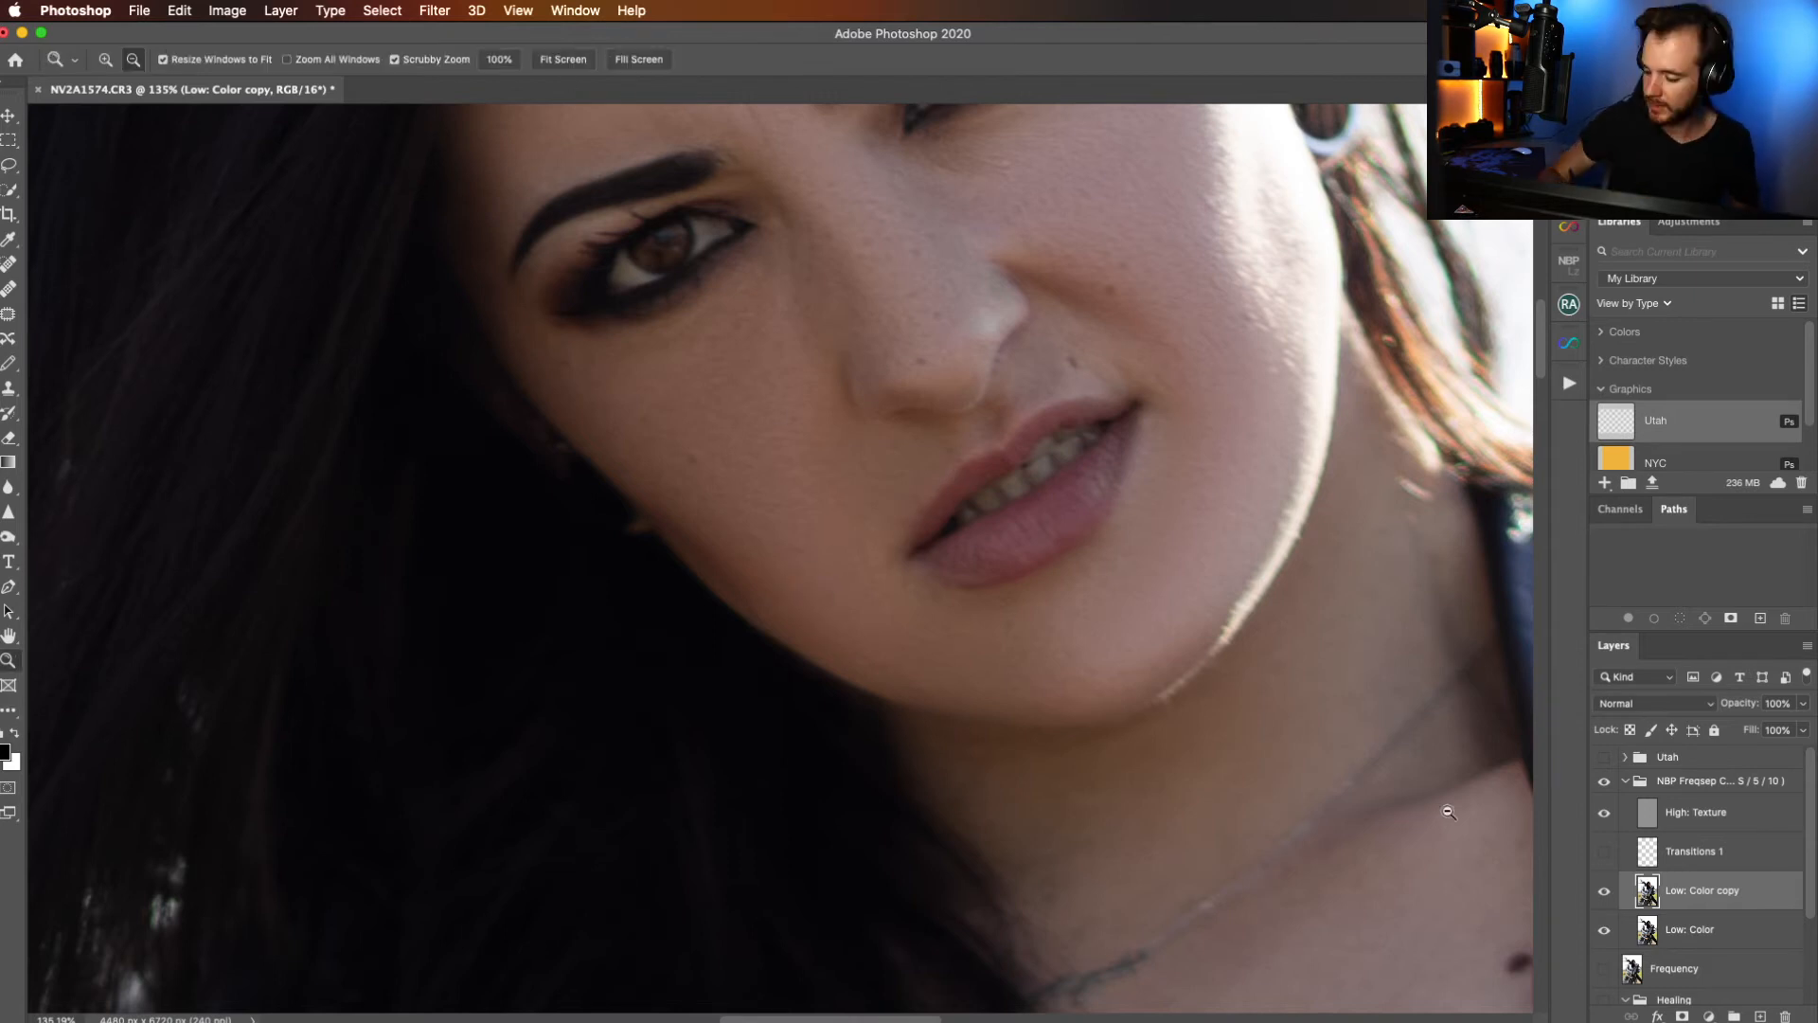
{"action": "left_click", "coordinate": [1604, 891]}
{"action": "left_click", "coordinate": [1605, 893]}
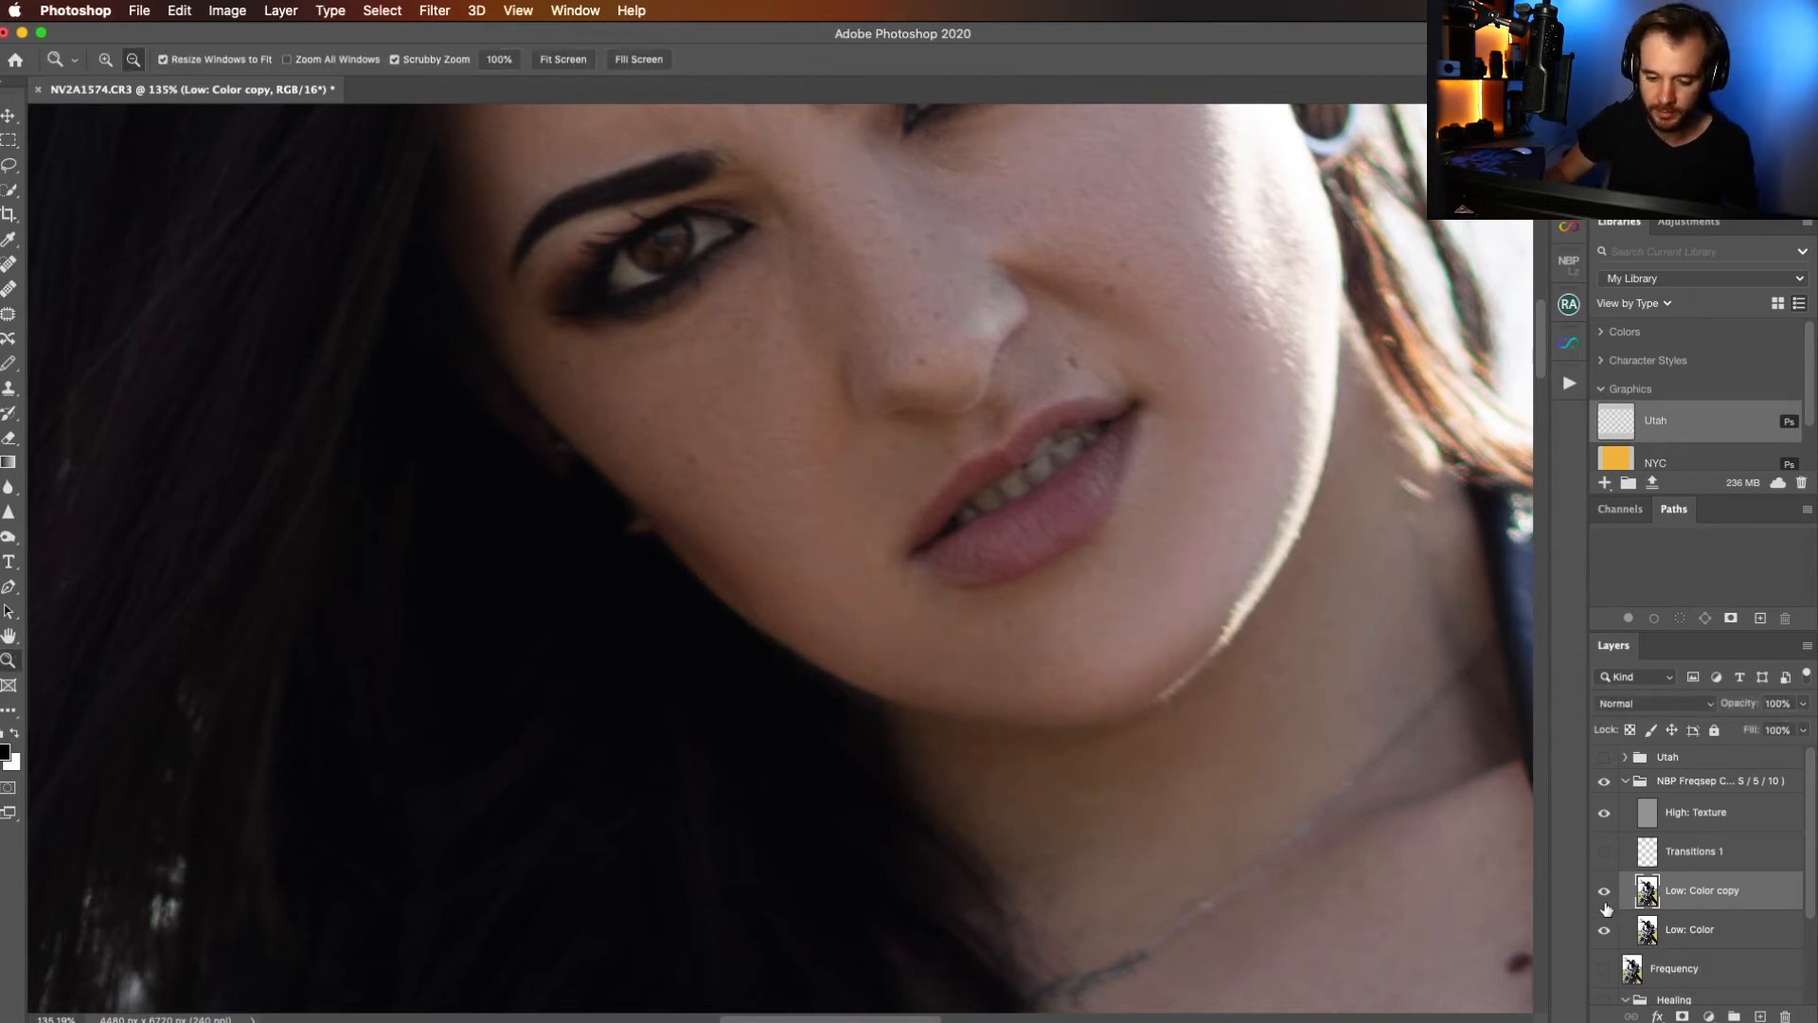
{"action": "left_click", "coordinate": [563, 59]}
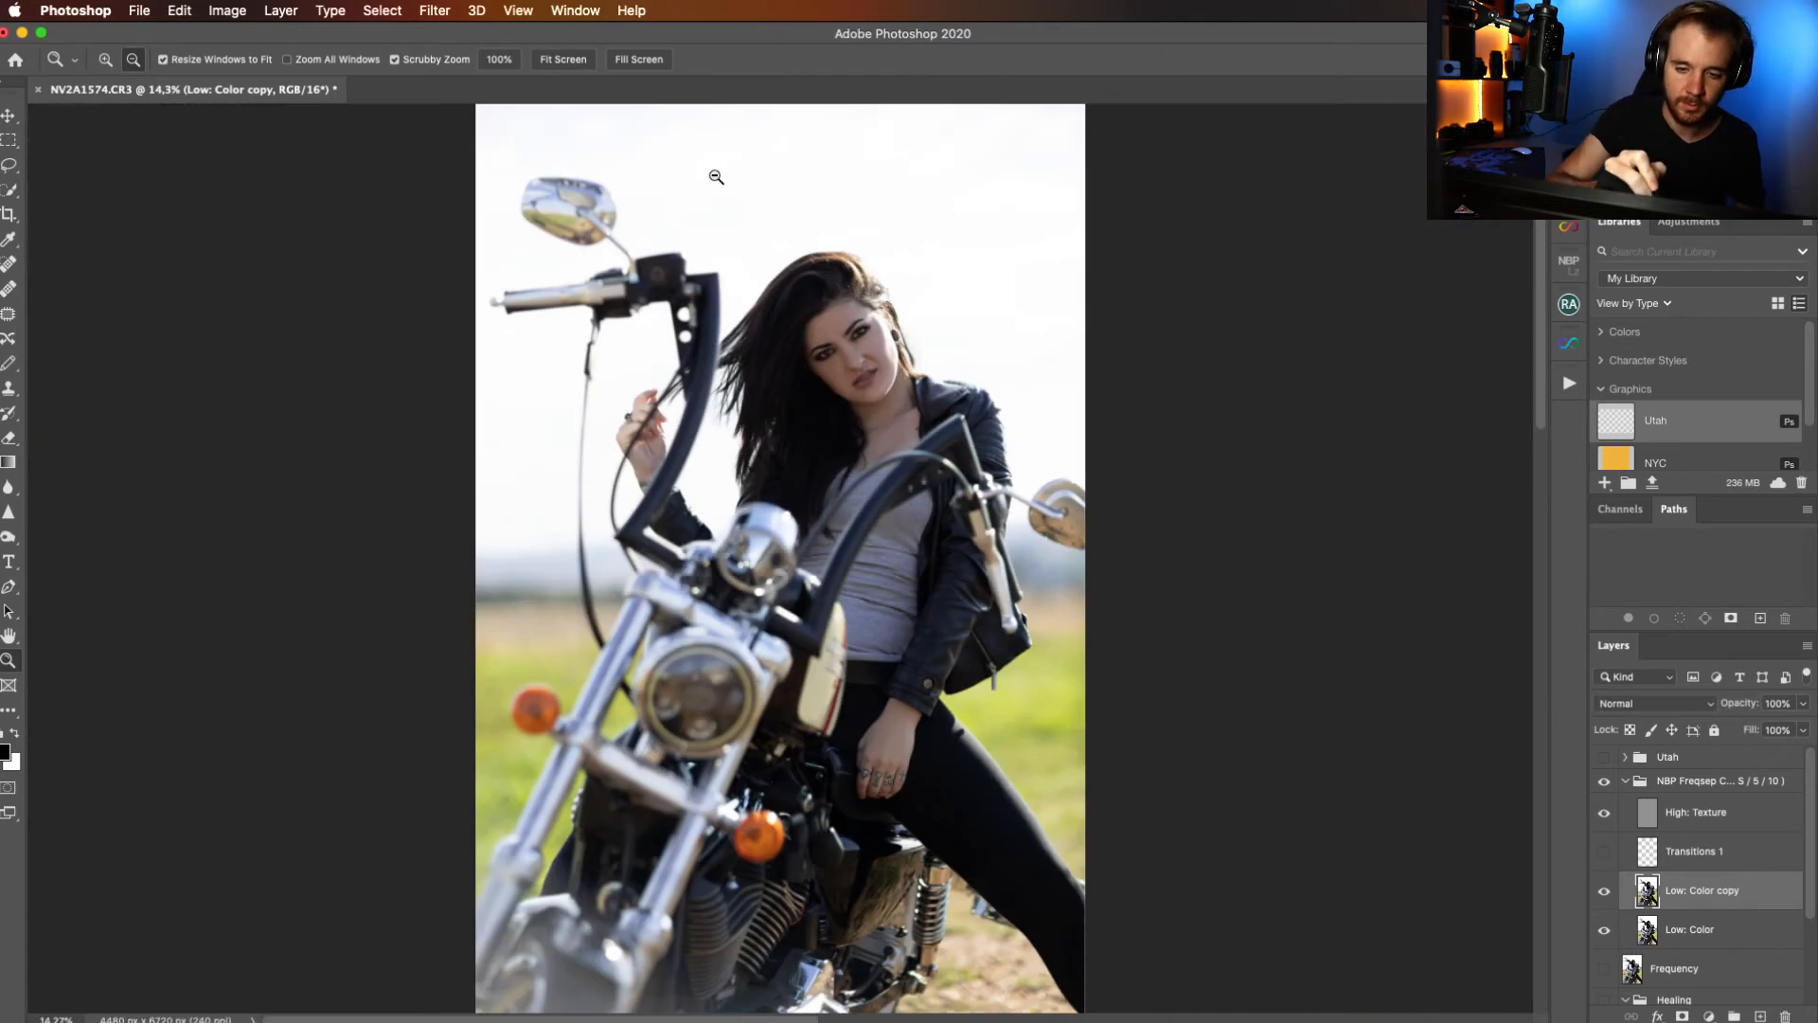
{"action": "left_click", "coordinate": [1604, 892]}
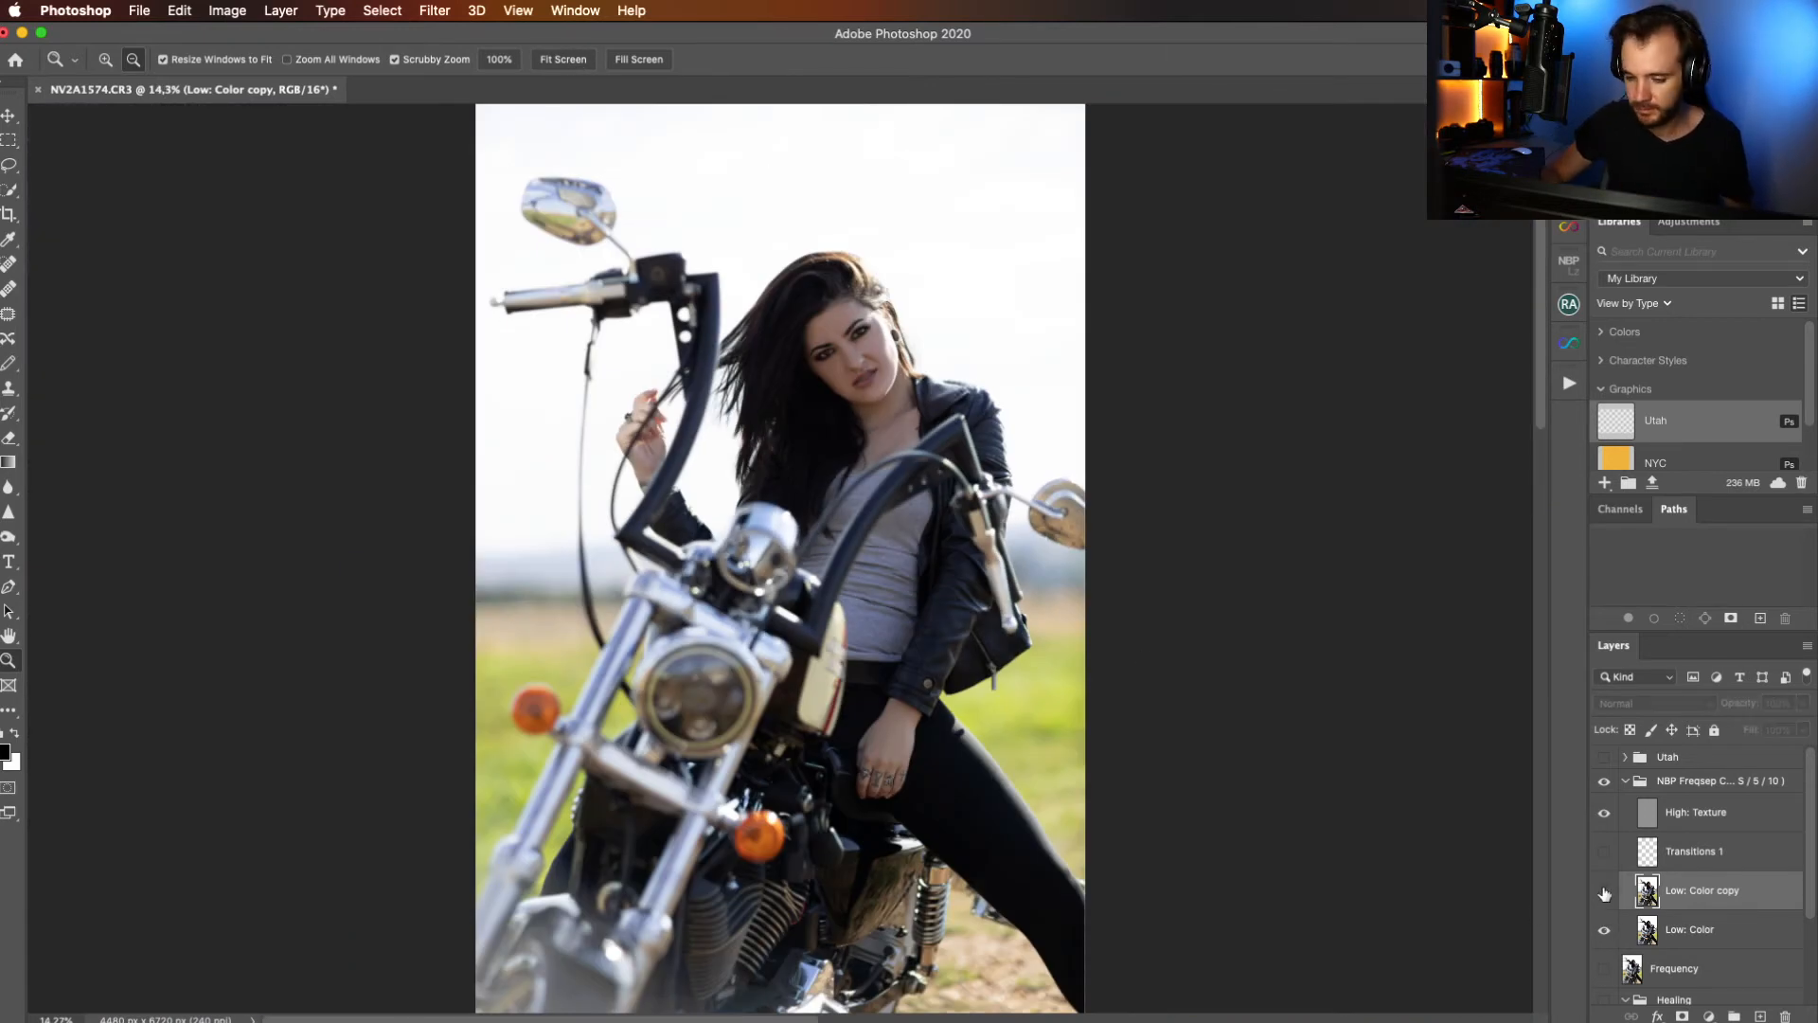
{"action": "left_click", "coordinate": [1604, 893]}
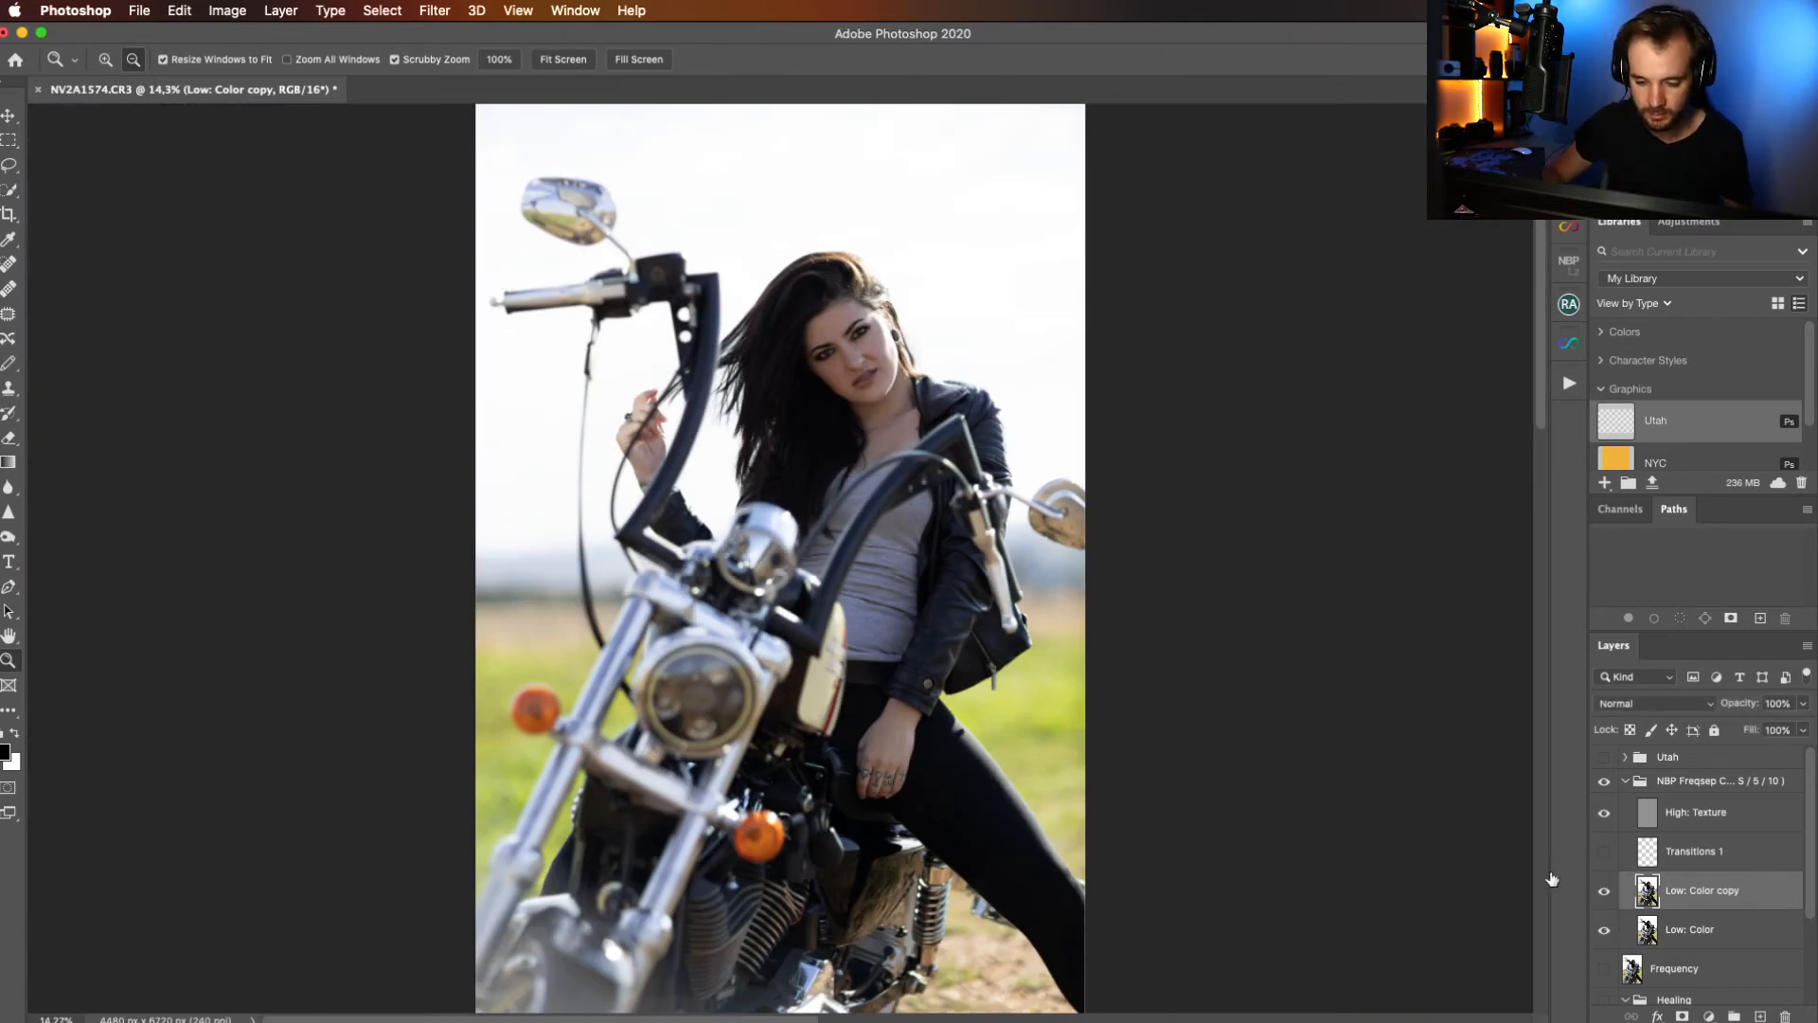
Blend the remaining uneven skin on the face and neck with the Mixer Brush at 100 px.
{"action": "left_click_drag", "start_coordinate": [839, 362], "coordinate": [990, 360]}
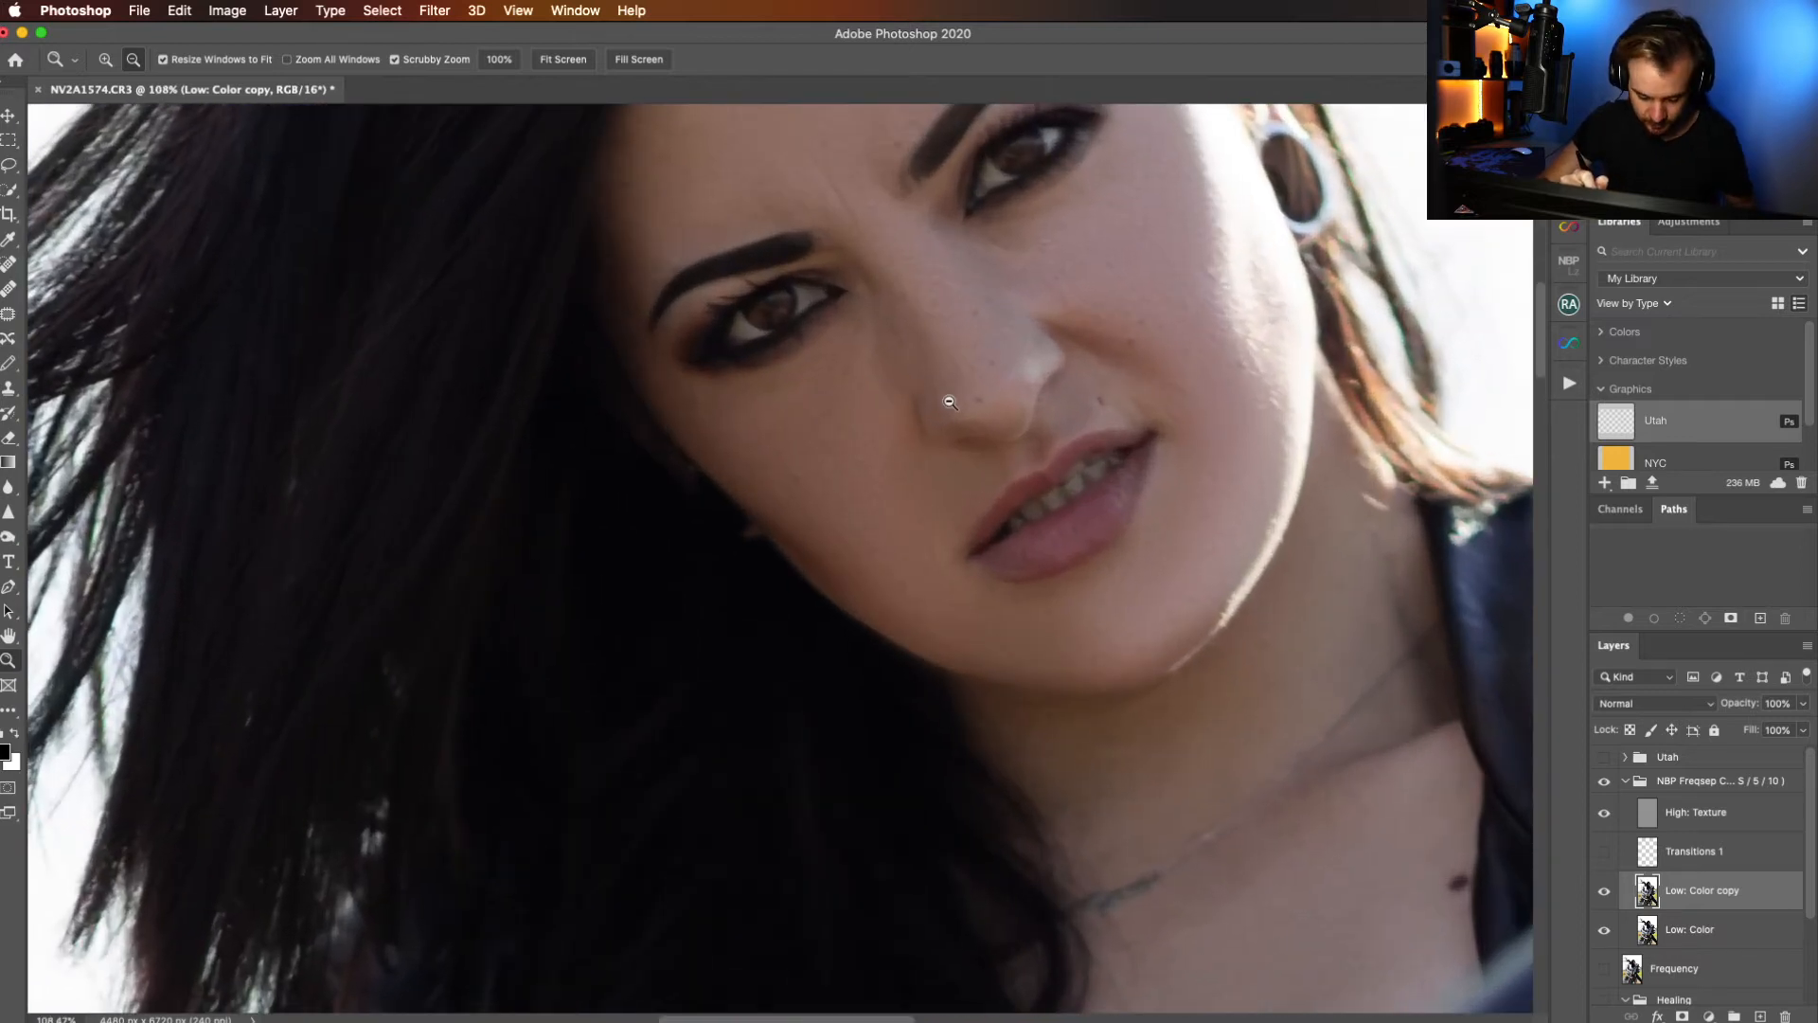
{"action": "key", "text": "b"}
{"action": "key", "text": "bracketright"}
{"action": "key", "text": "bracketright"}
{"action": "key", "text": "bracketright"}
{"action": "key", "text": "bracketright"}
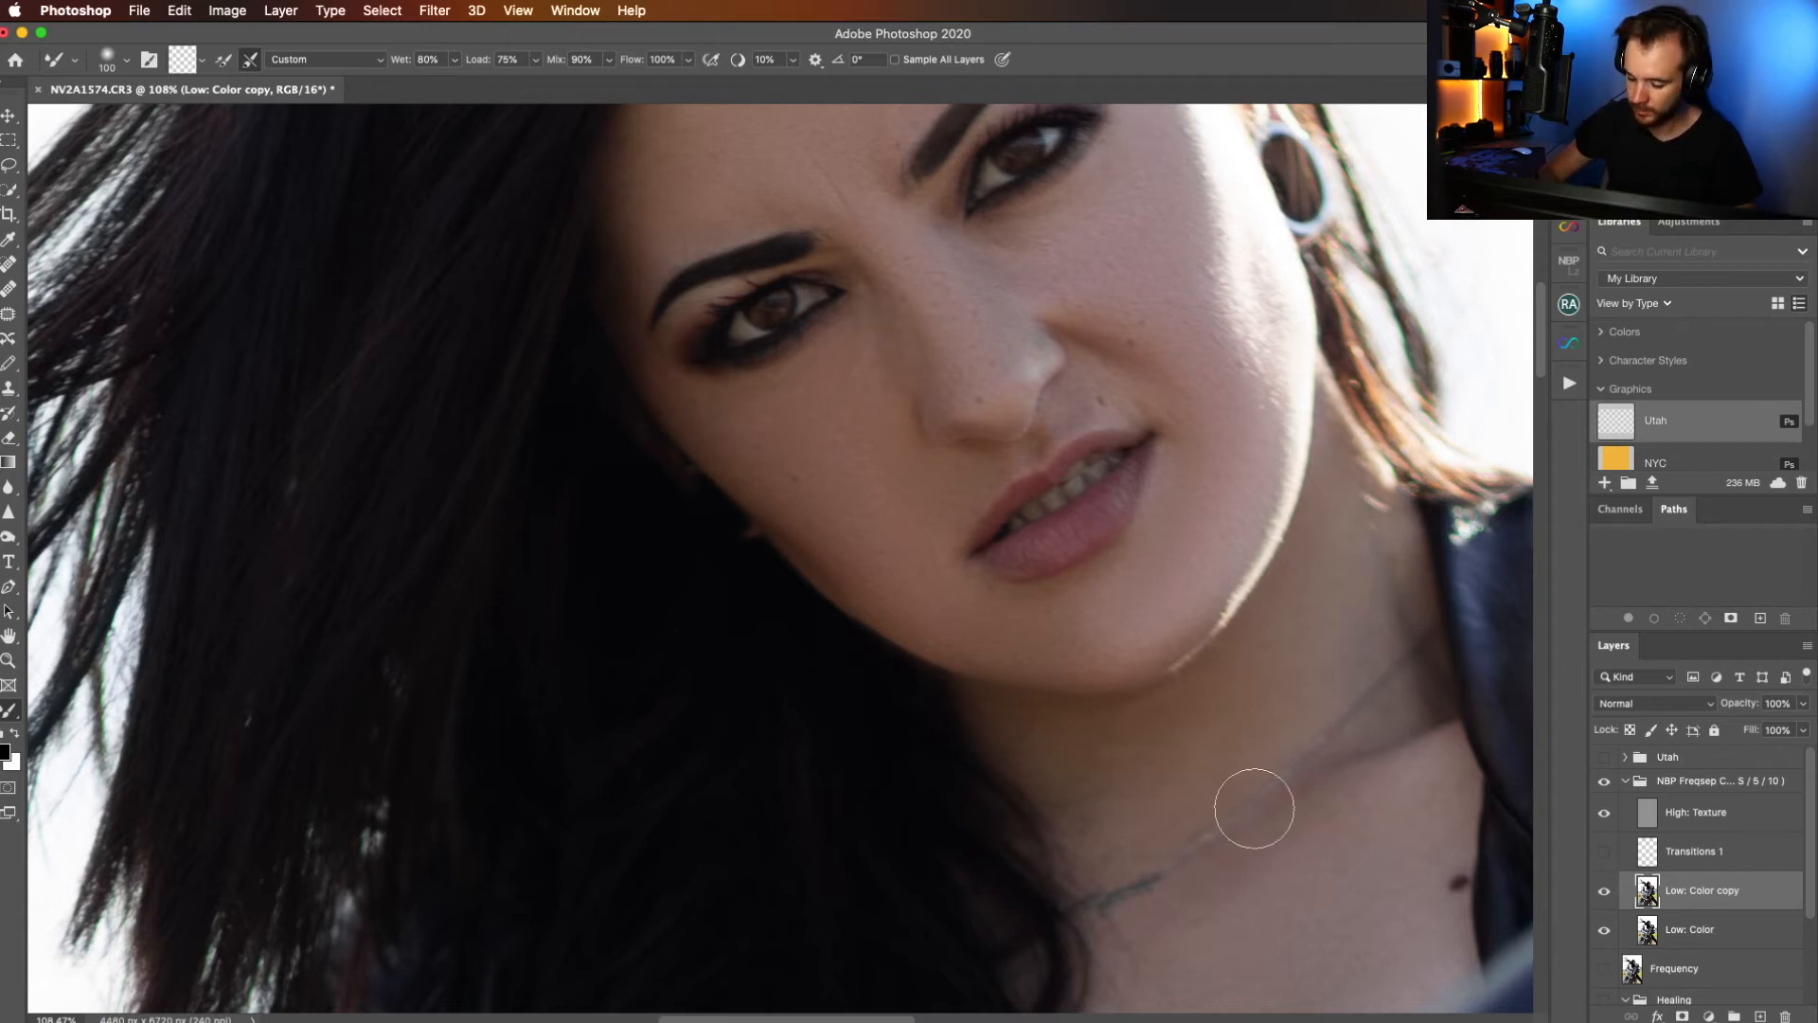
Review the full portrait before and after the Mixer Brush work by toggling the low-frequency color layers.
{"action": "key", "text": "z"}
{"action": "left_click", "coordinate": [567, 59]}
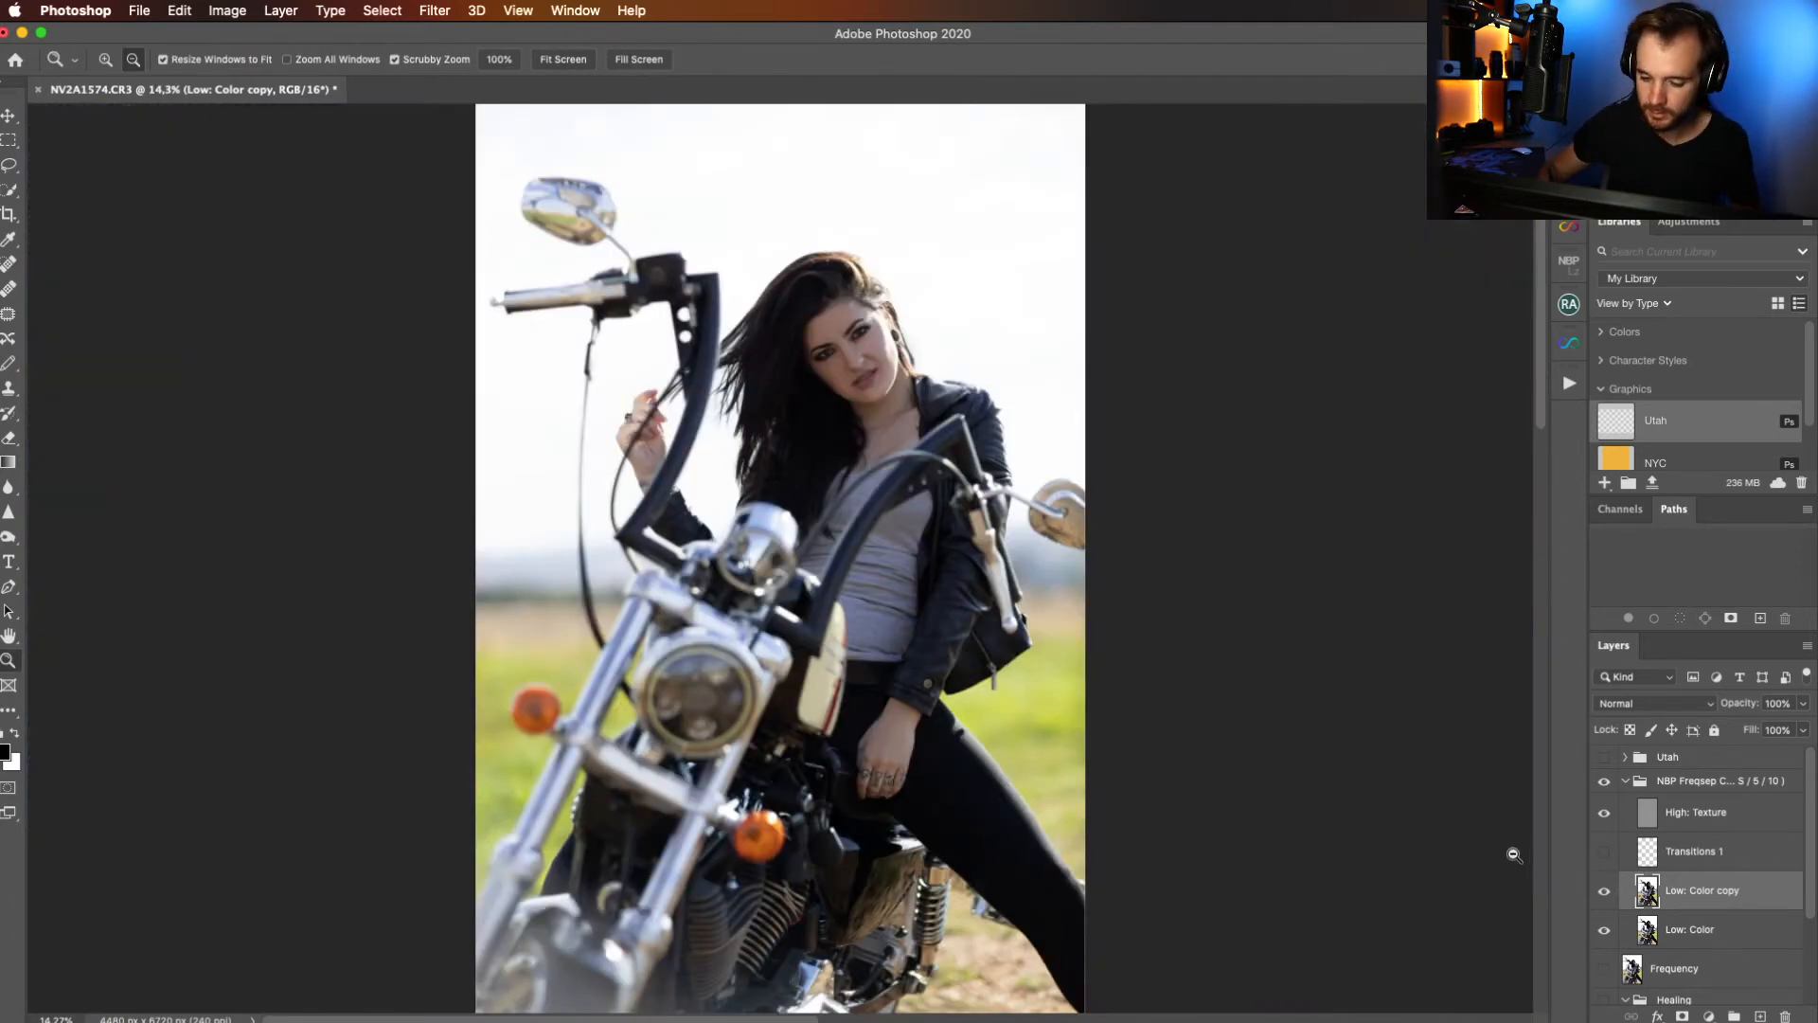
{"action": "left_click", "coordinate": [1604, 893]}
{"action": "left_click", "coordinate": [1605, 896]}
{"action": "left_click", "coordinate": [1604, 895]}
{"action": "left_click", "coordinate": [1605, 896]}
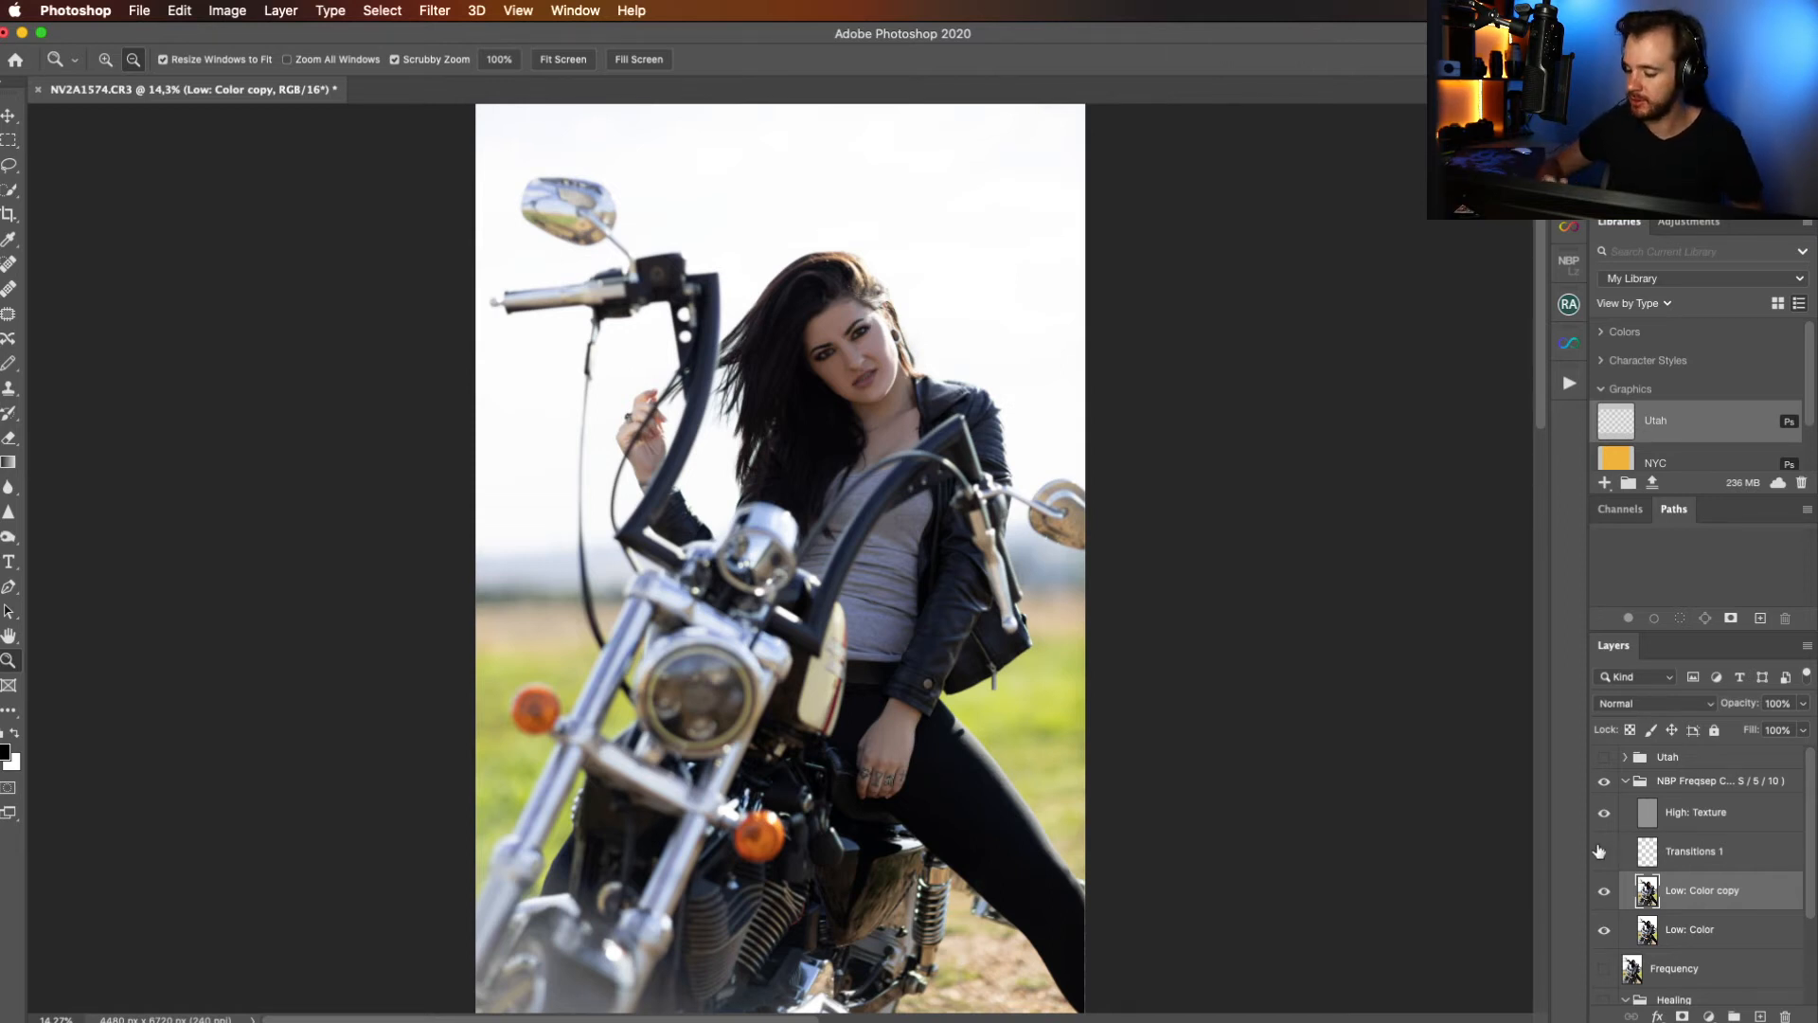
{"action": "left_click", "coordinate": [1613, 896]}
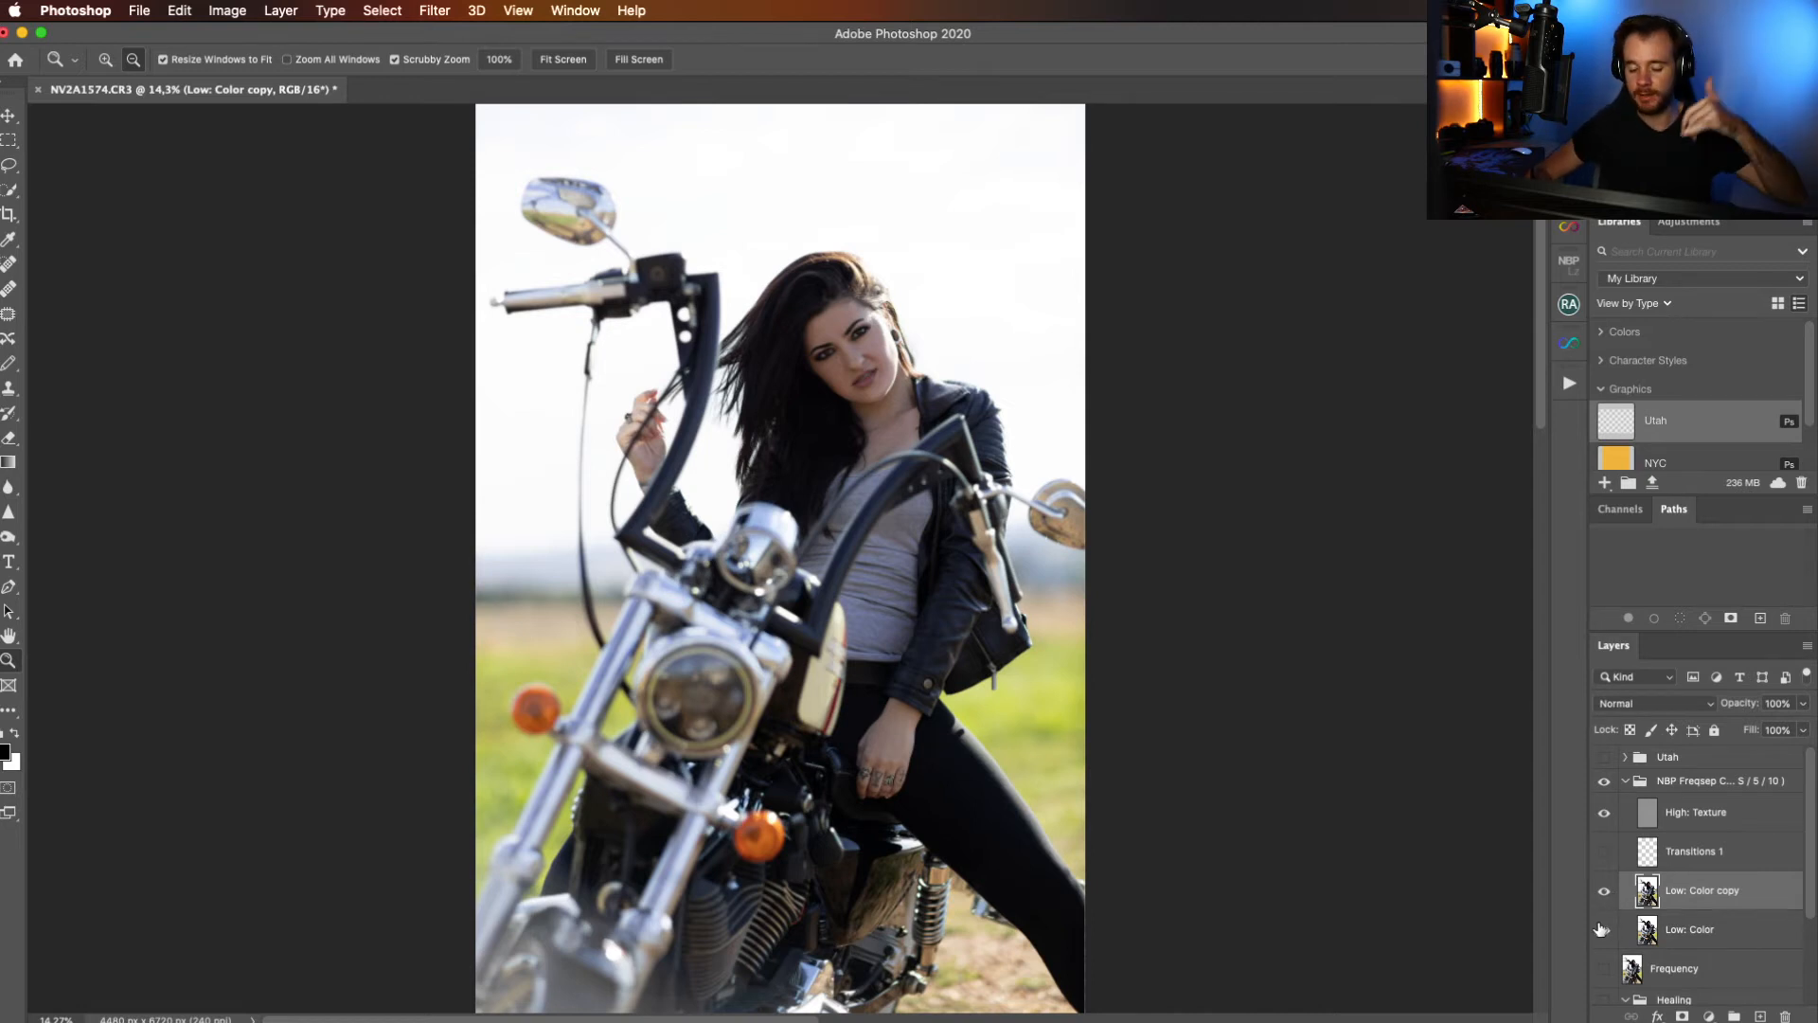
{"action": "left_click", "coordinate": [1602, 933]}
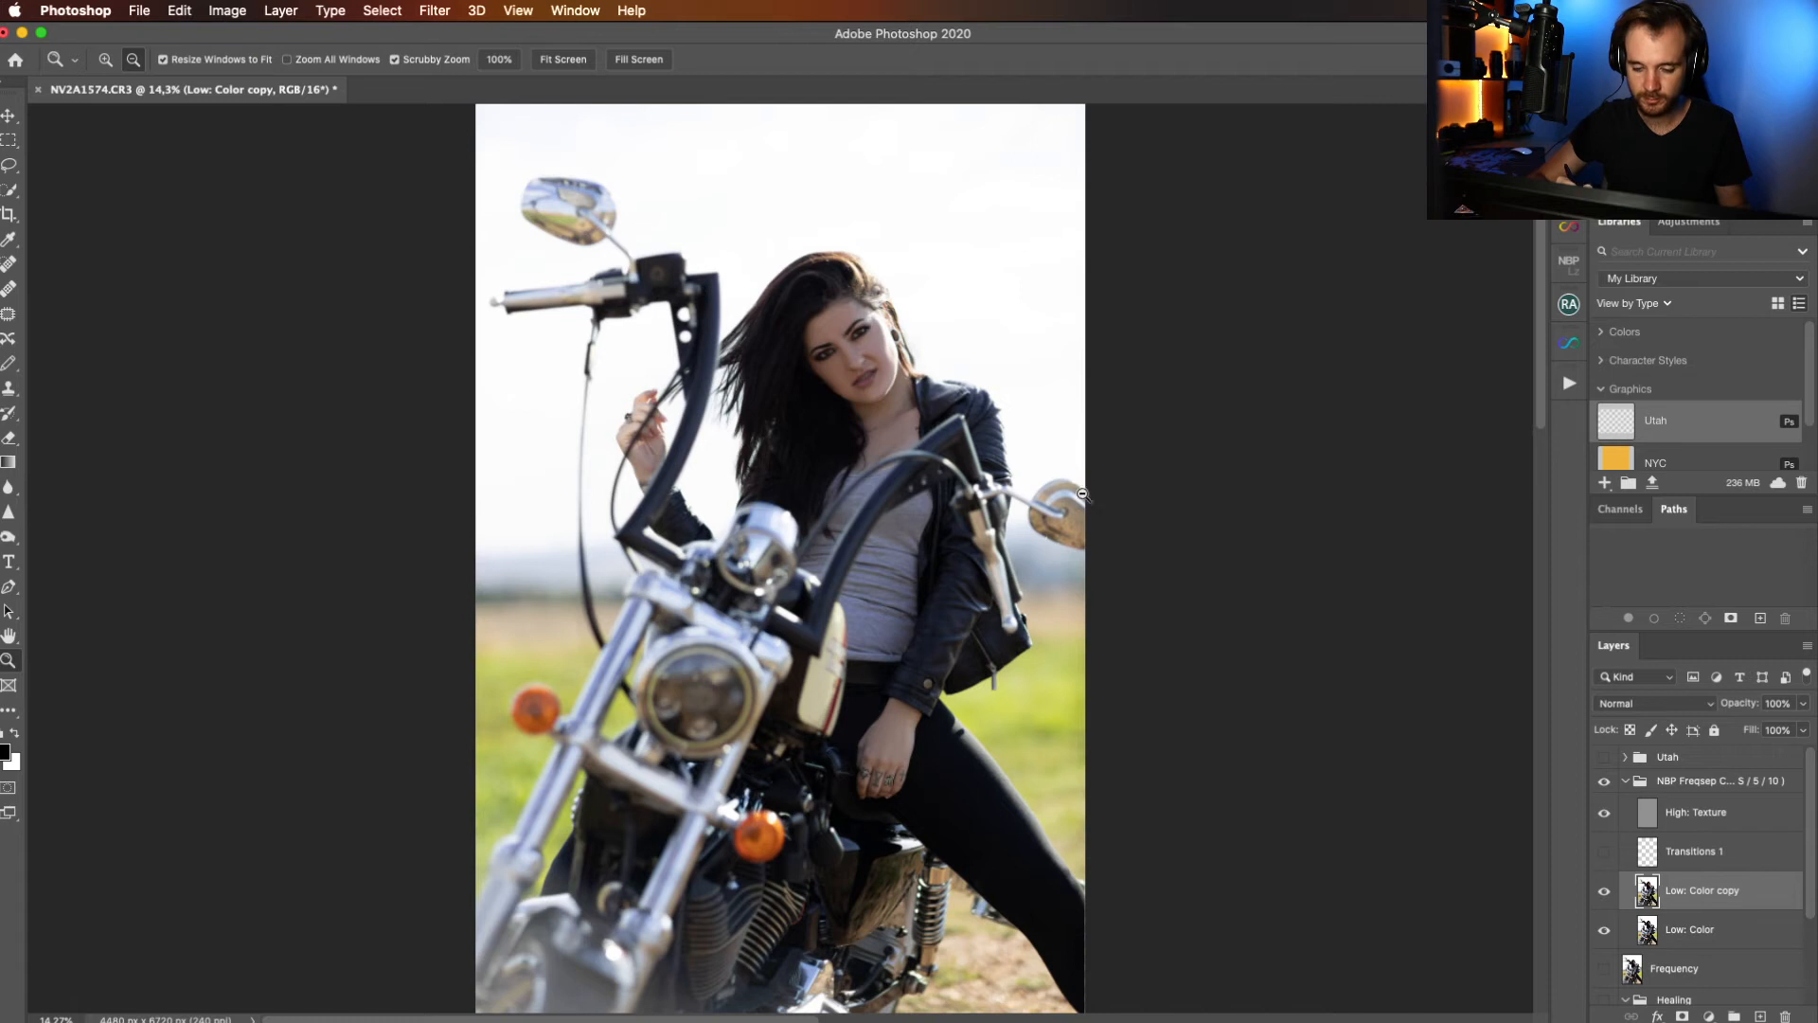
Compare the portrait with the NBP Freqsep group and its Low: Color copy layer switched off and on.
{"action": "left_click", "coordinate": [1604, 781]}
{"action": "left_click", "coordinate": [1604, 782]}
{"action": "left_click", "coordinate": [1604, 891]}
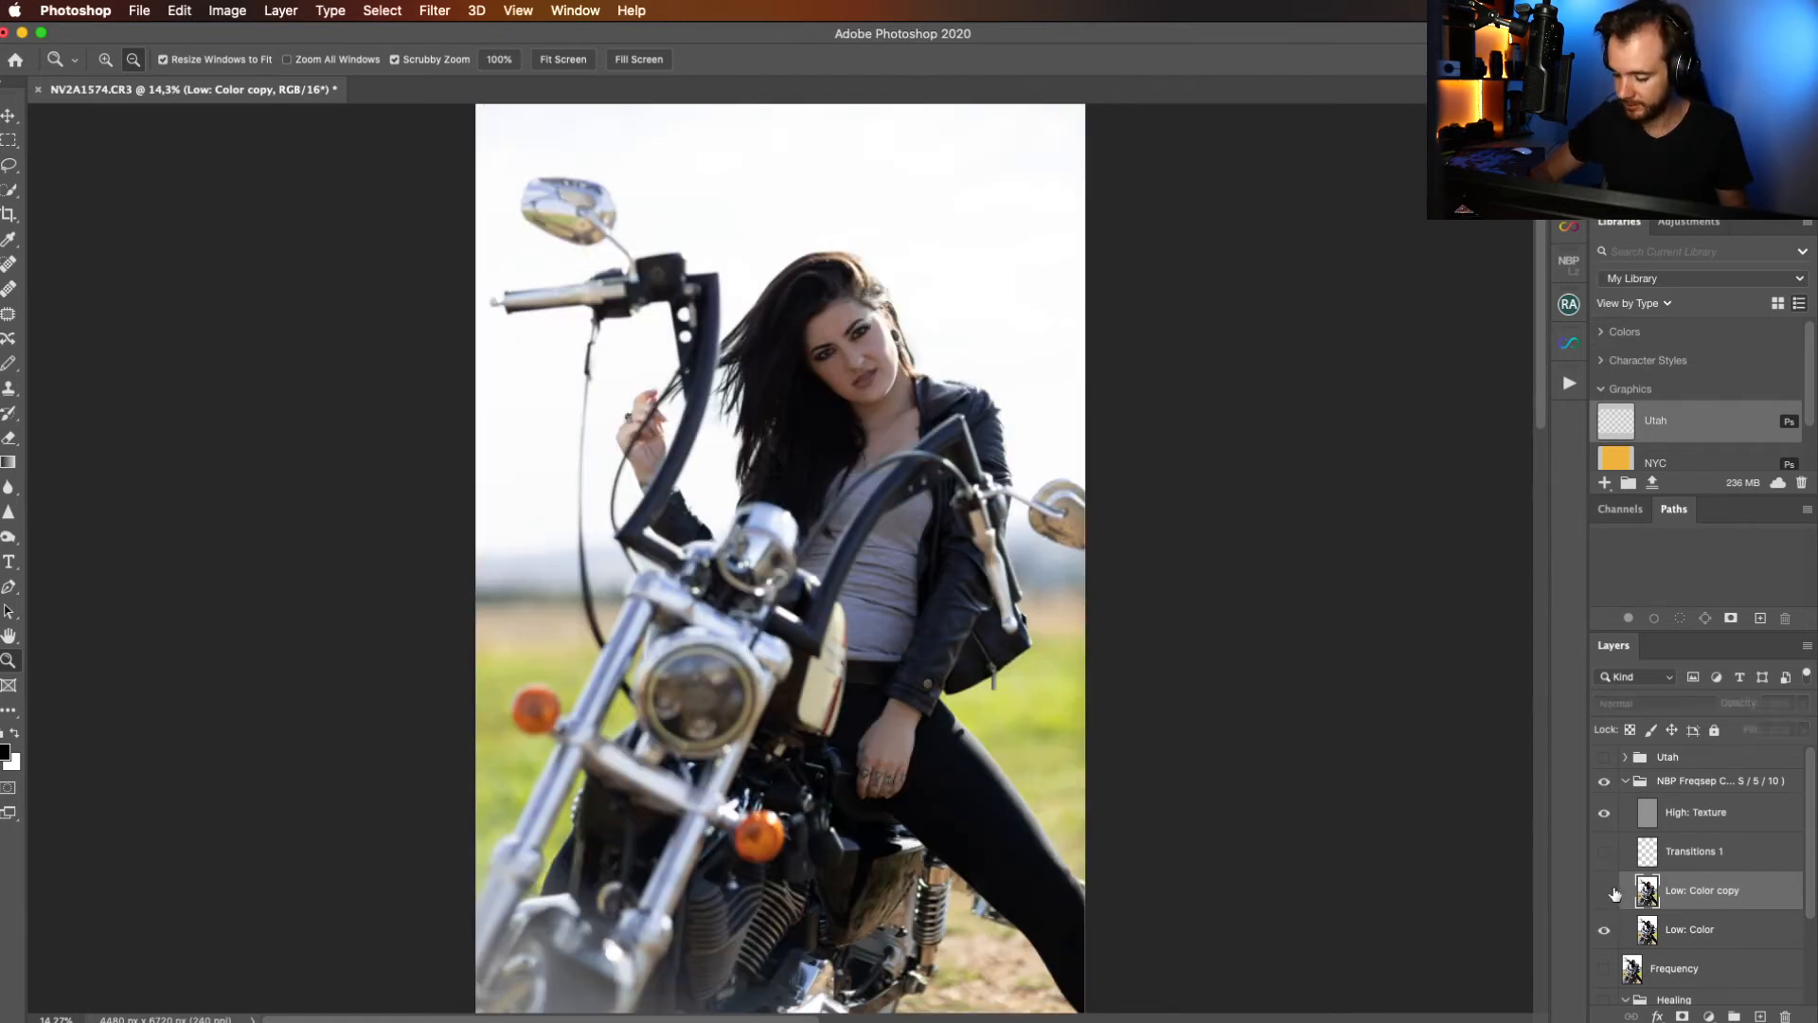
{"action": "left_click", "coordinate": [1606, 891]}
{"action": "left_click", "coordinate": [1607, 892]}
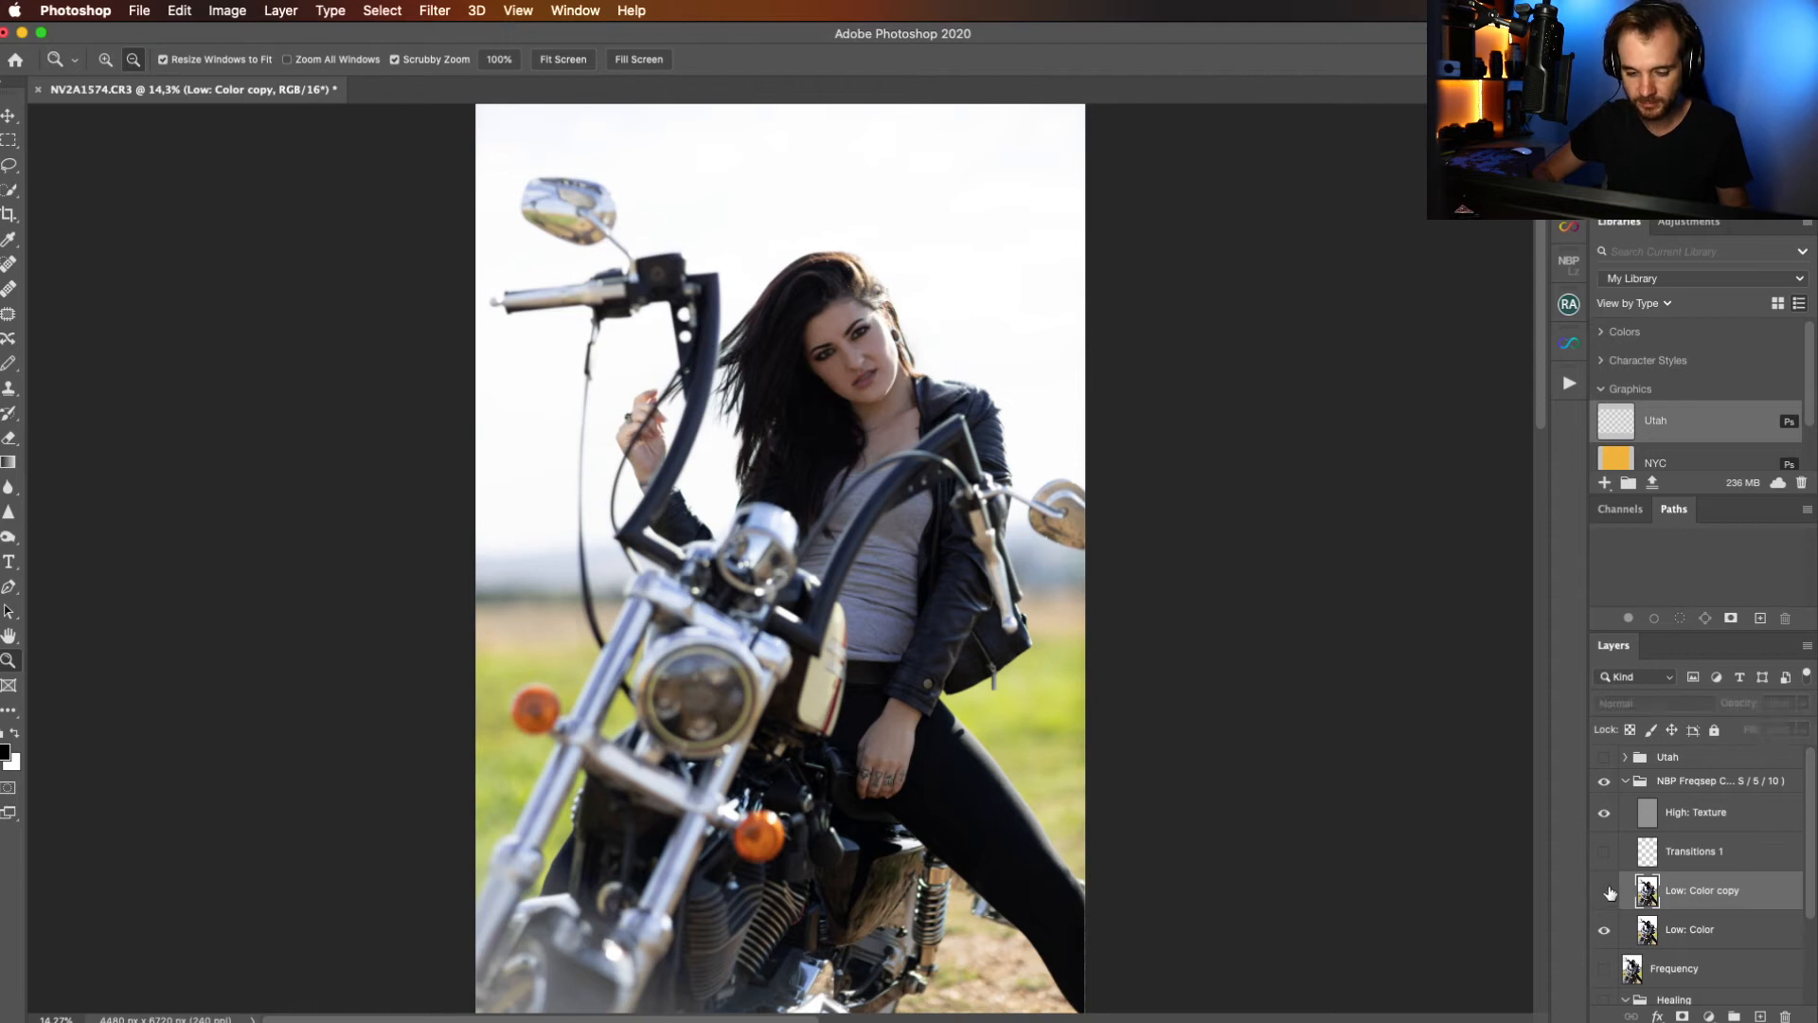
{"action": "left_click", "coordinate": [1606, 892]}
{"action": "left_click", "coordinate": [1607, 892]}
{"action": "left_click", "coordinate": [1607, 892]}
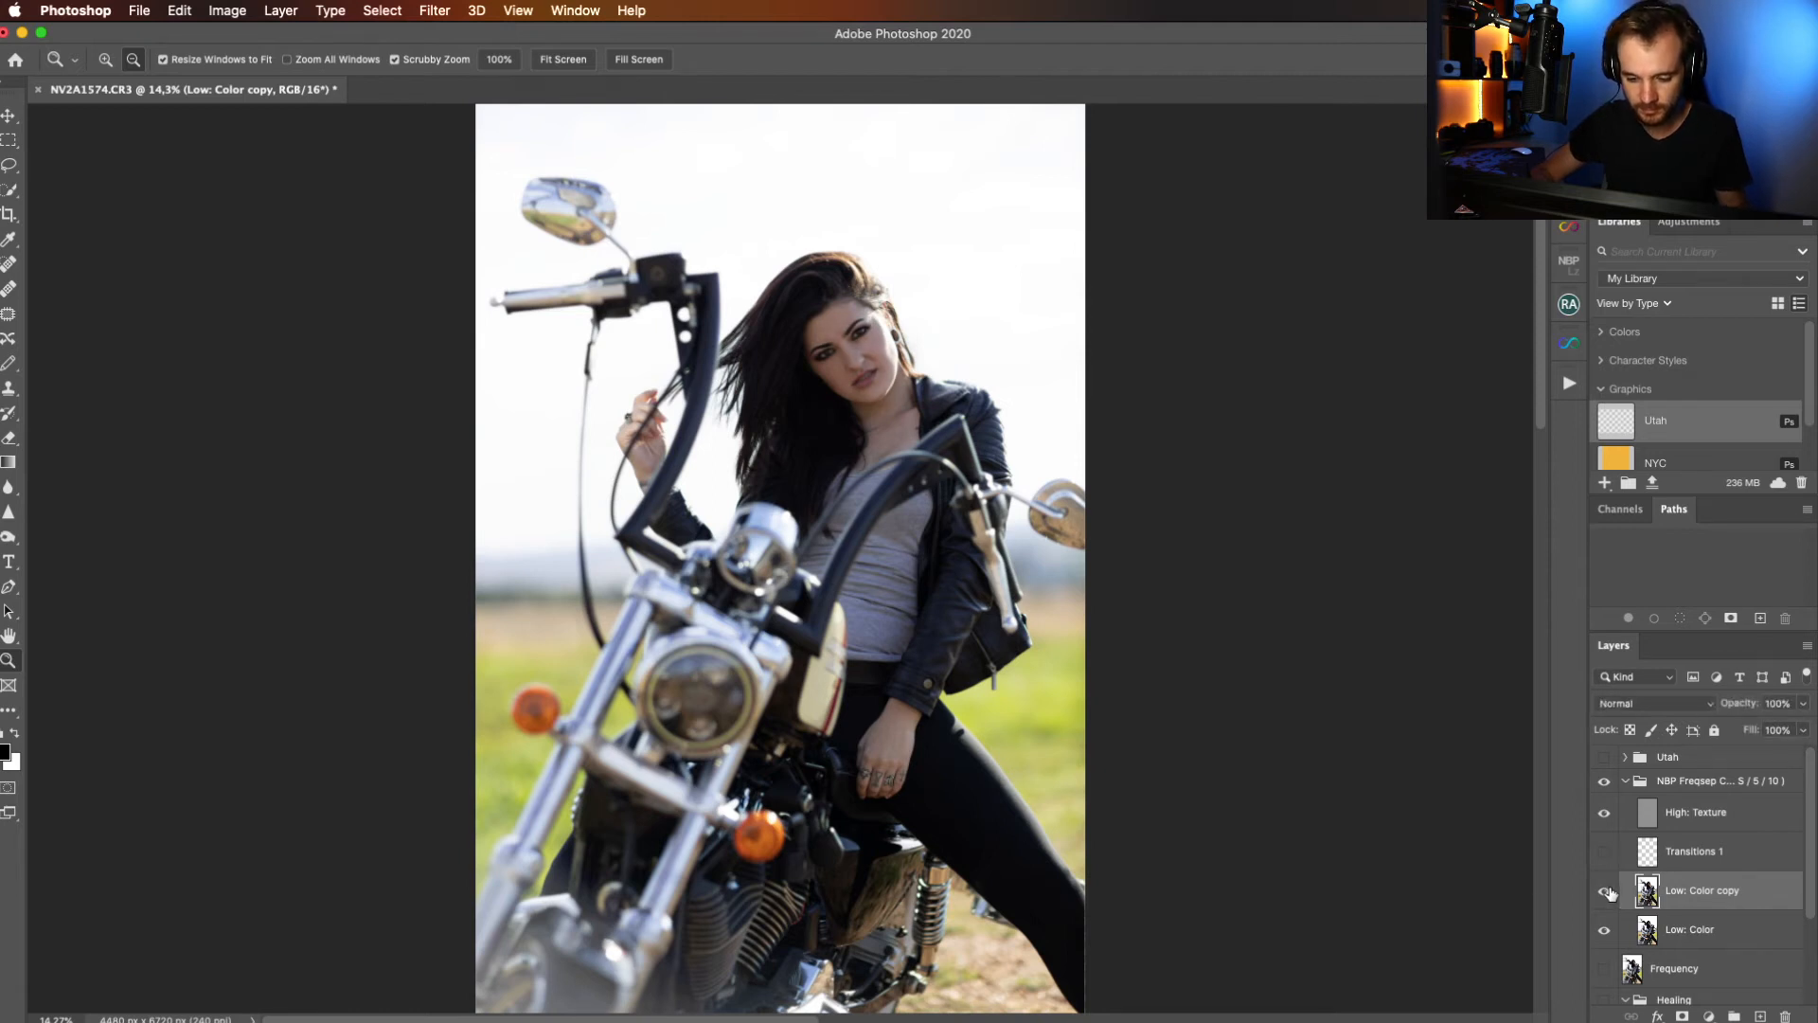
Smooth the skin beside the mouth and under the jaw with the Mixer Brush at 70 px and smaller.
{"action": "left_click_drag", "start_coordinate": [896, 369], "coordinate": [978, 362]}
{"action": "key", "text": "b"}
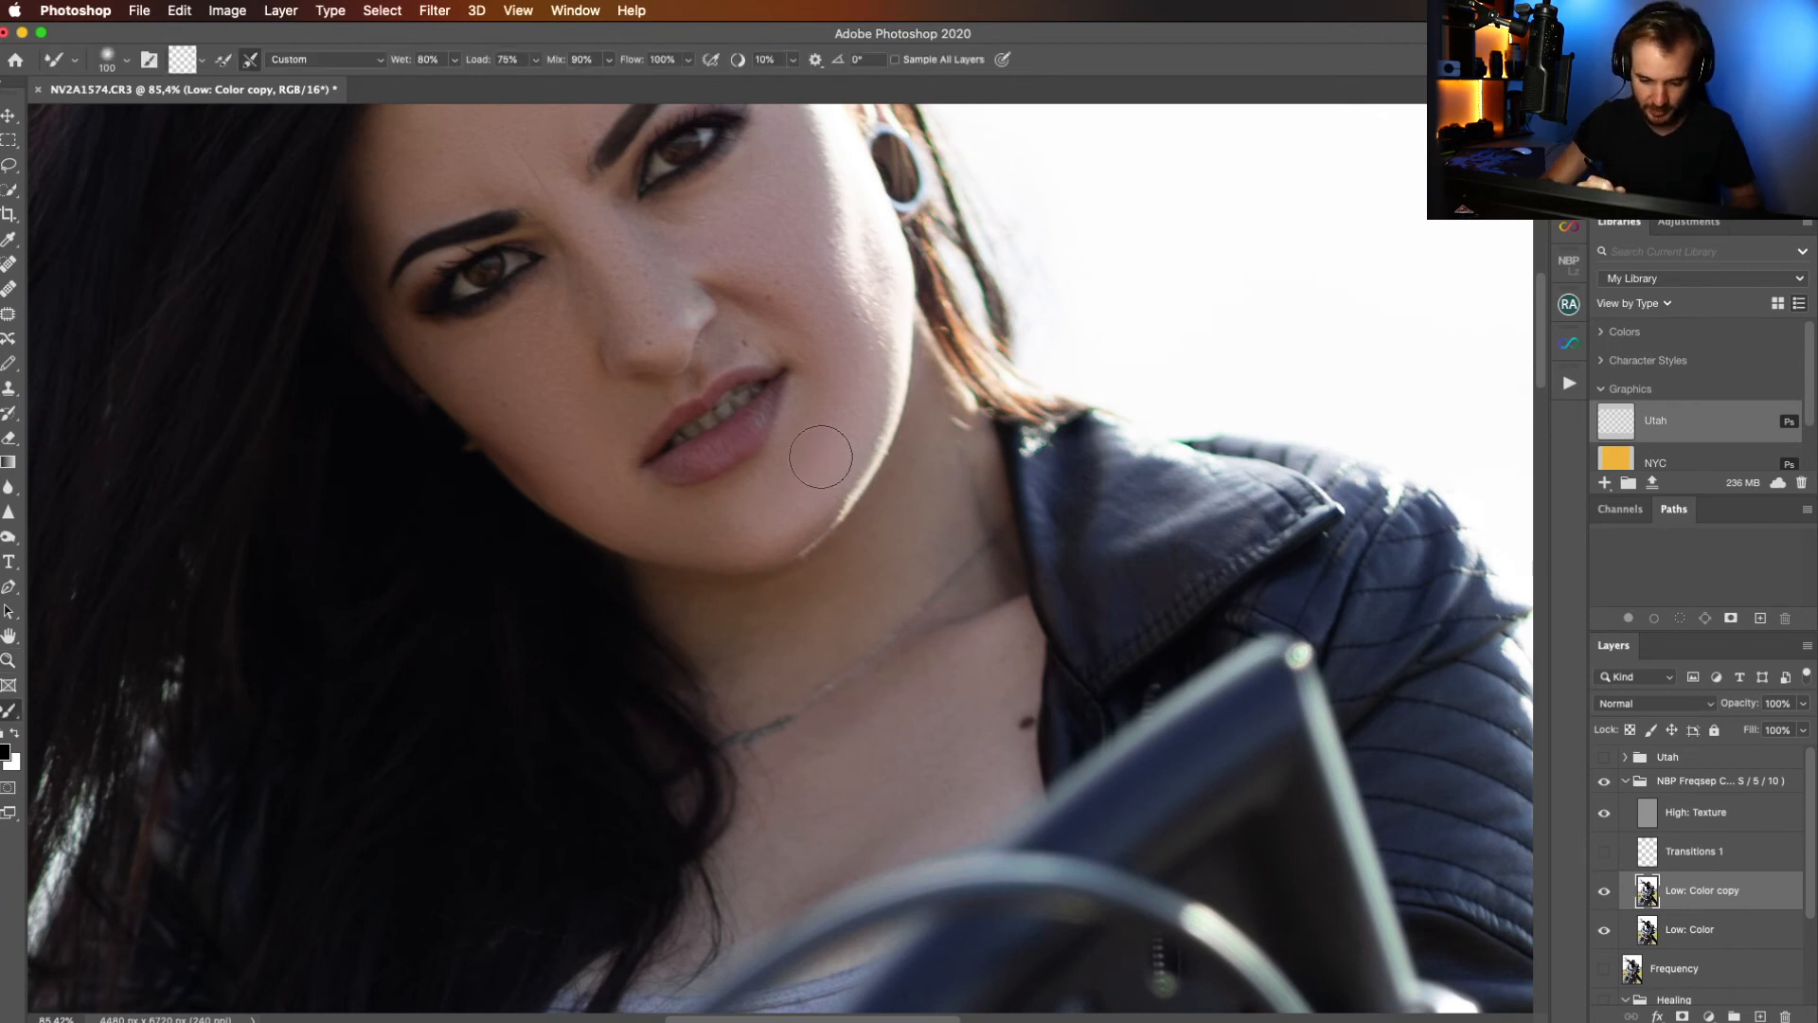
{"action": "key", "text": "bracketleft"}
{"action": "key", "text": "bracketleft"}
{"action": "key", "text": "bracketleft"}
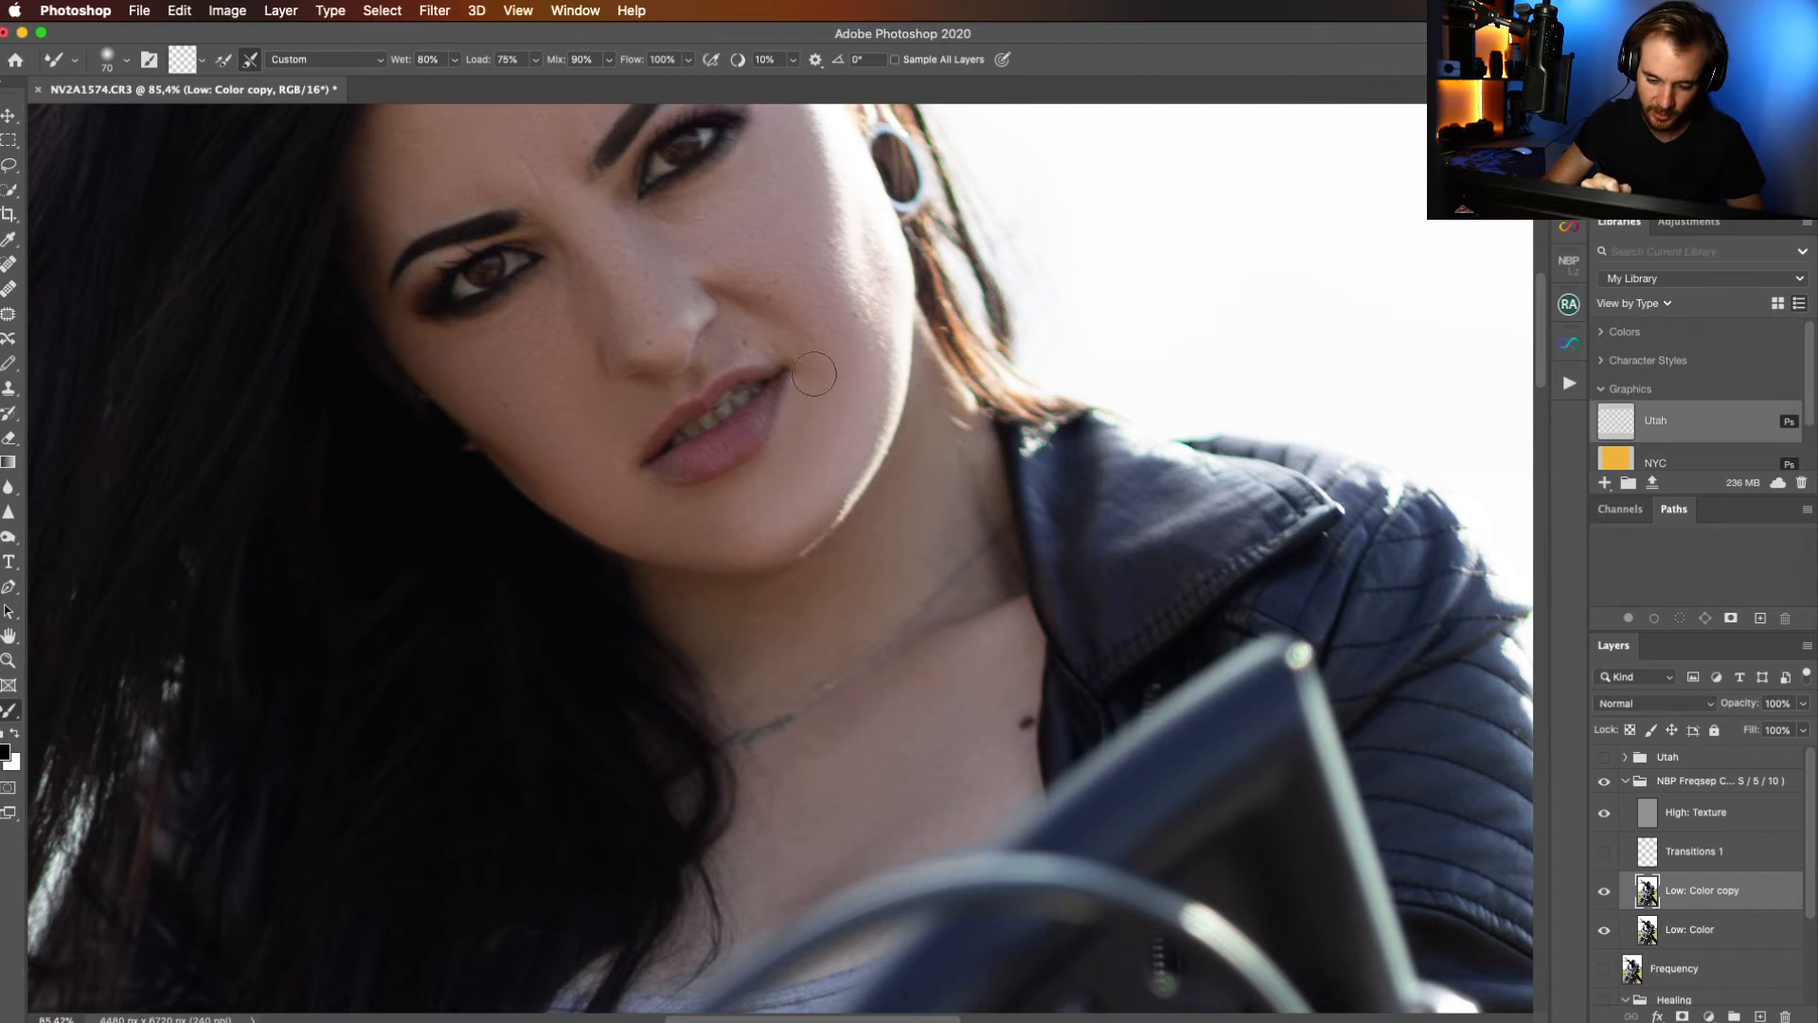
{"action": "key", "text": "bracketleft"}
{"action": "key", "text": "bracketleft"}
{"action": "key", "text": "bracketleft"}
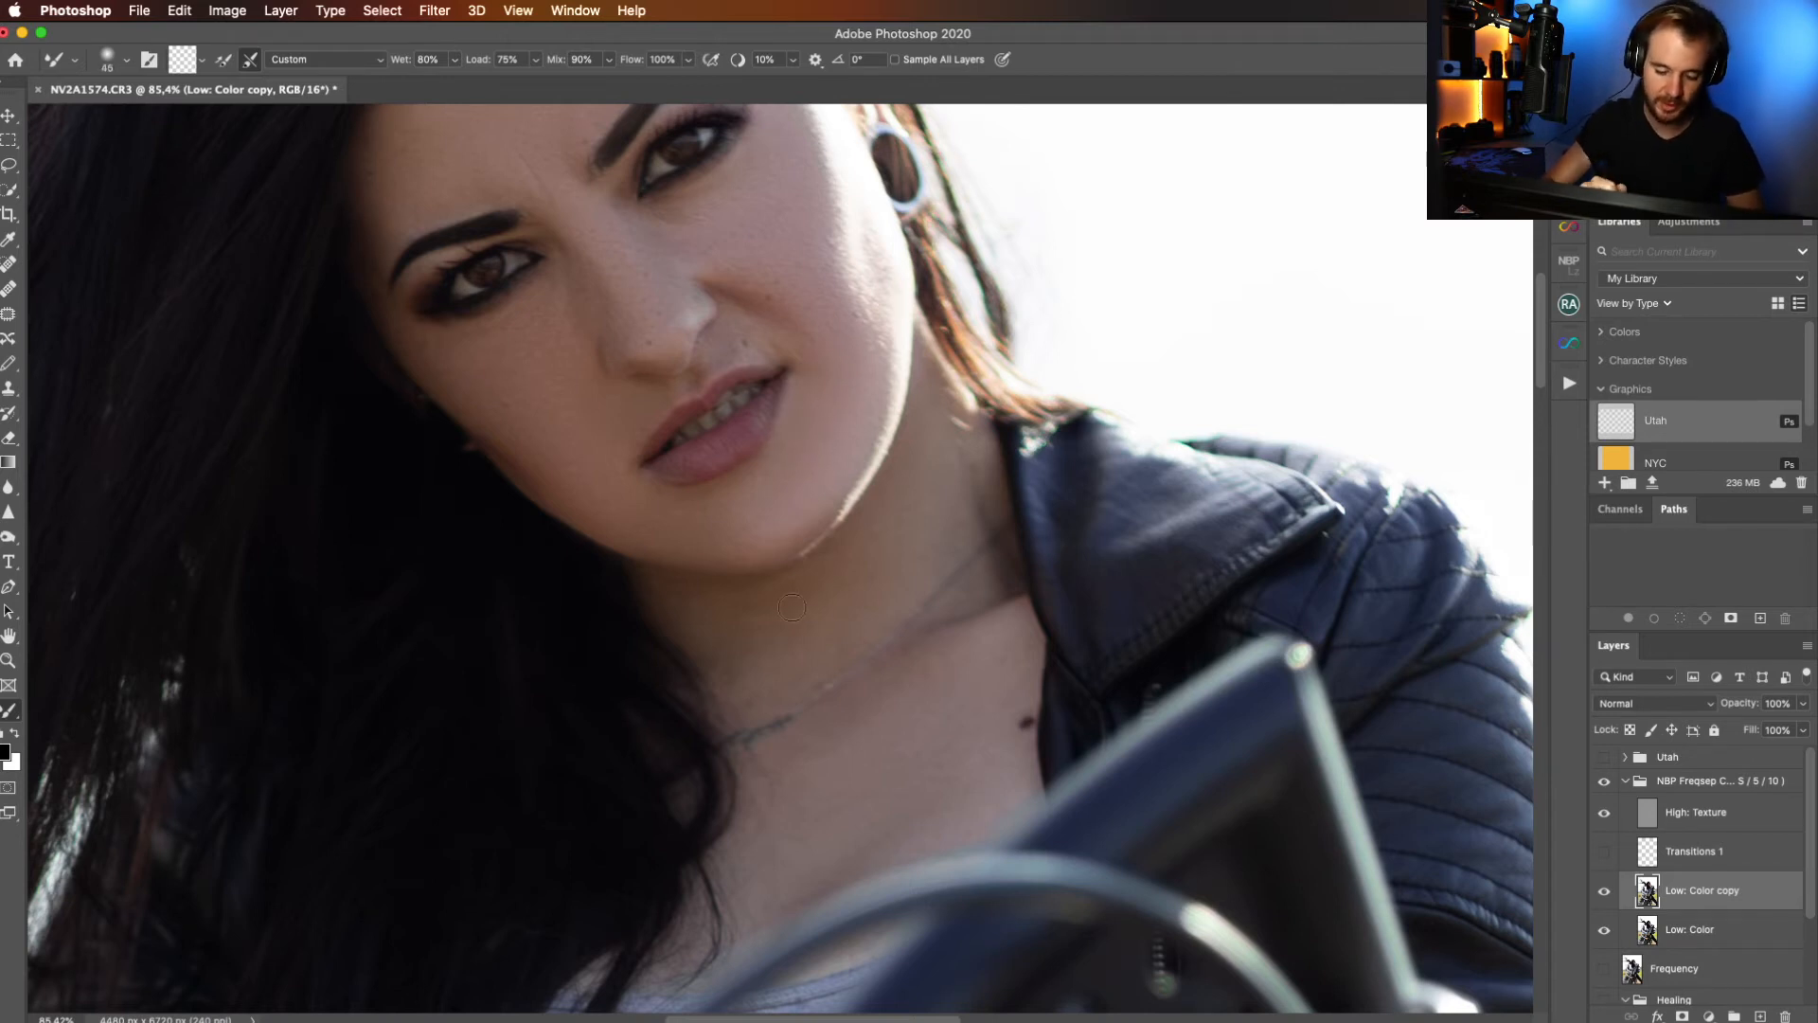
Check the latest mouth and jaw smoothing on the full image by hiding and showing Low: Color copy.
{"action": "key", "text": "z"}
{"action": "left_click", "coordinate": [563, 61]}
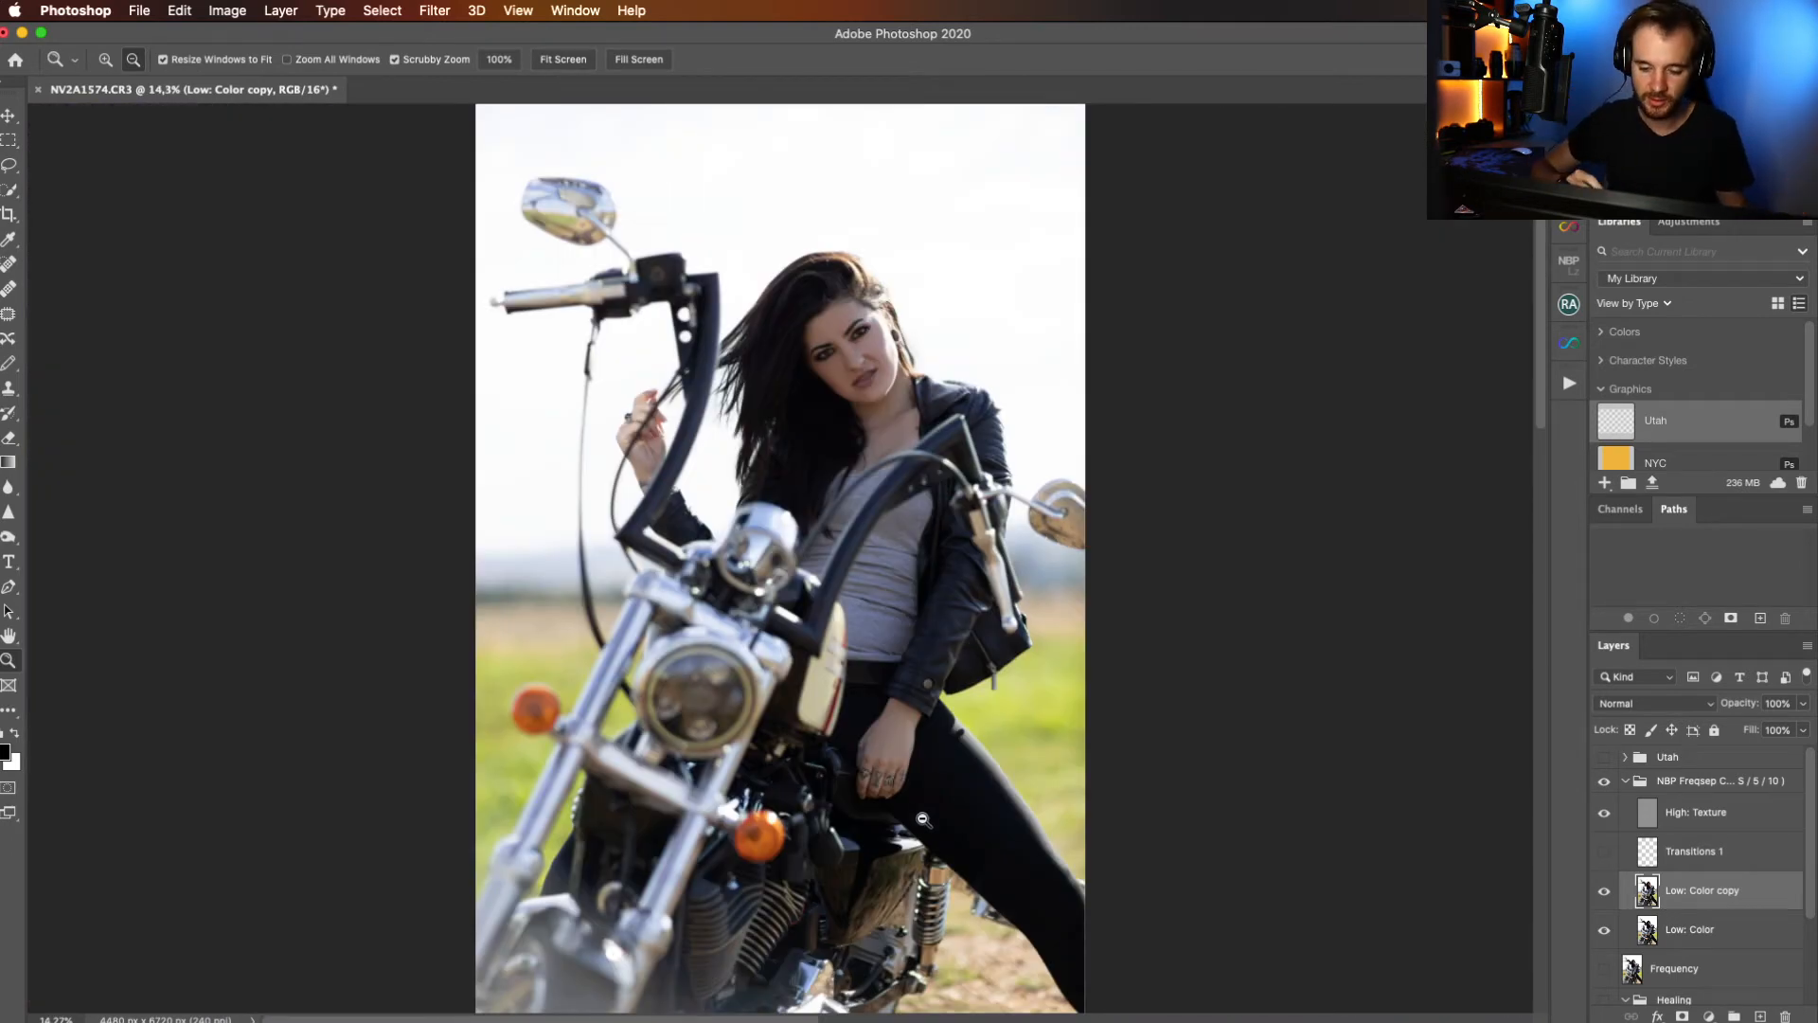
{"action": "left_click", "coordinate": [1605, 894]}
{"action": "left_click", "coordinate": [1605, 895]}
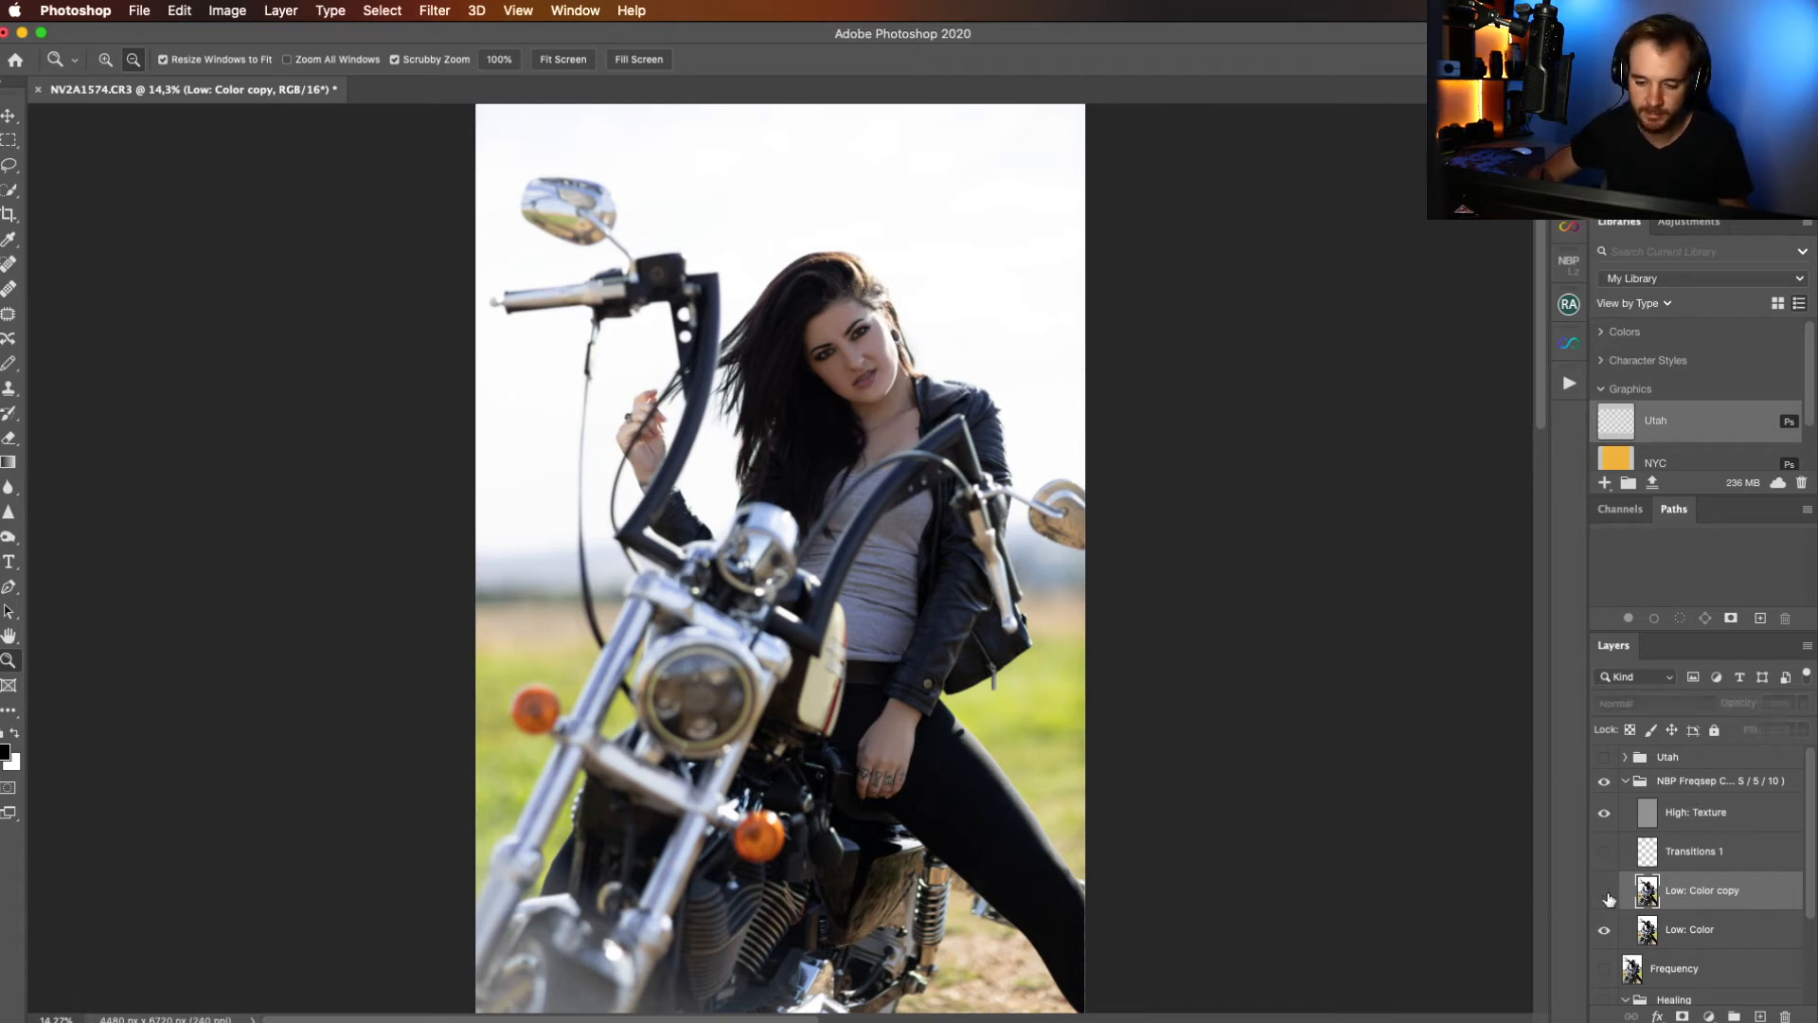
{"action": "left_click", "coordinate": [1606, 896]}
{"action": "left_click", "coordinate": [1605, 895]}
{"action": "left_click", "coordinate": [1605, 895]}
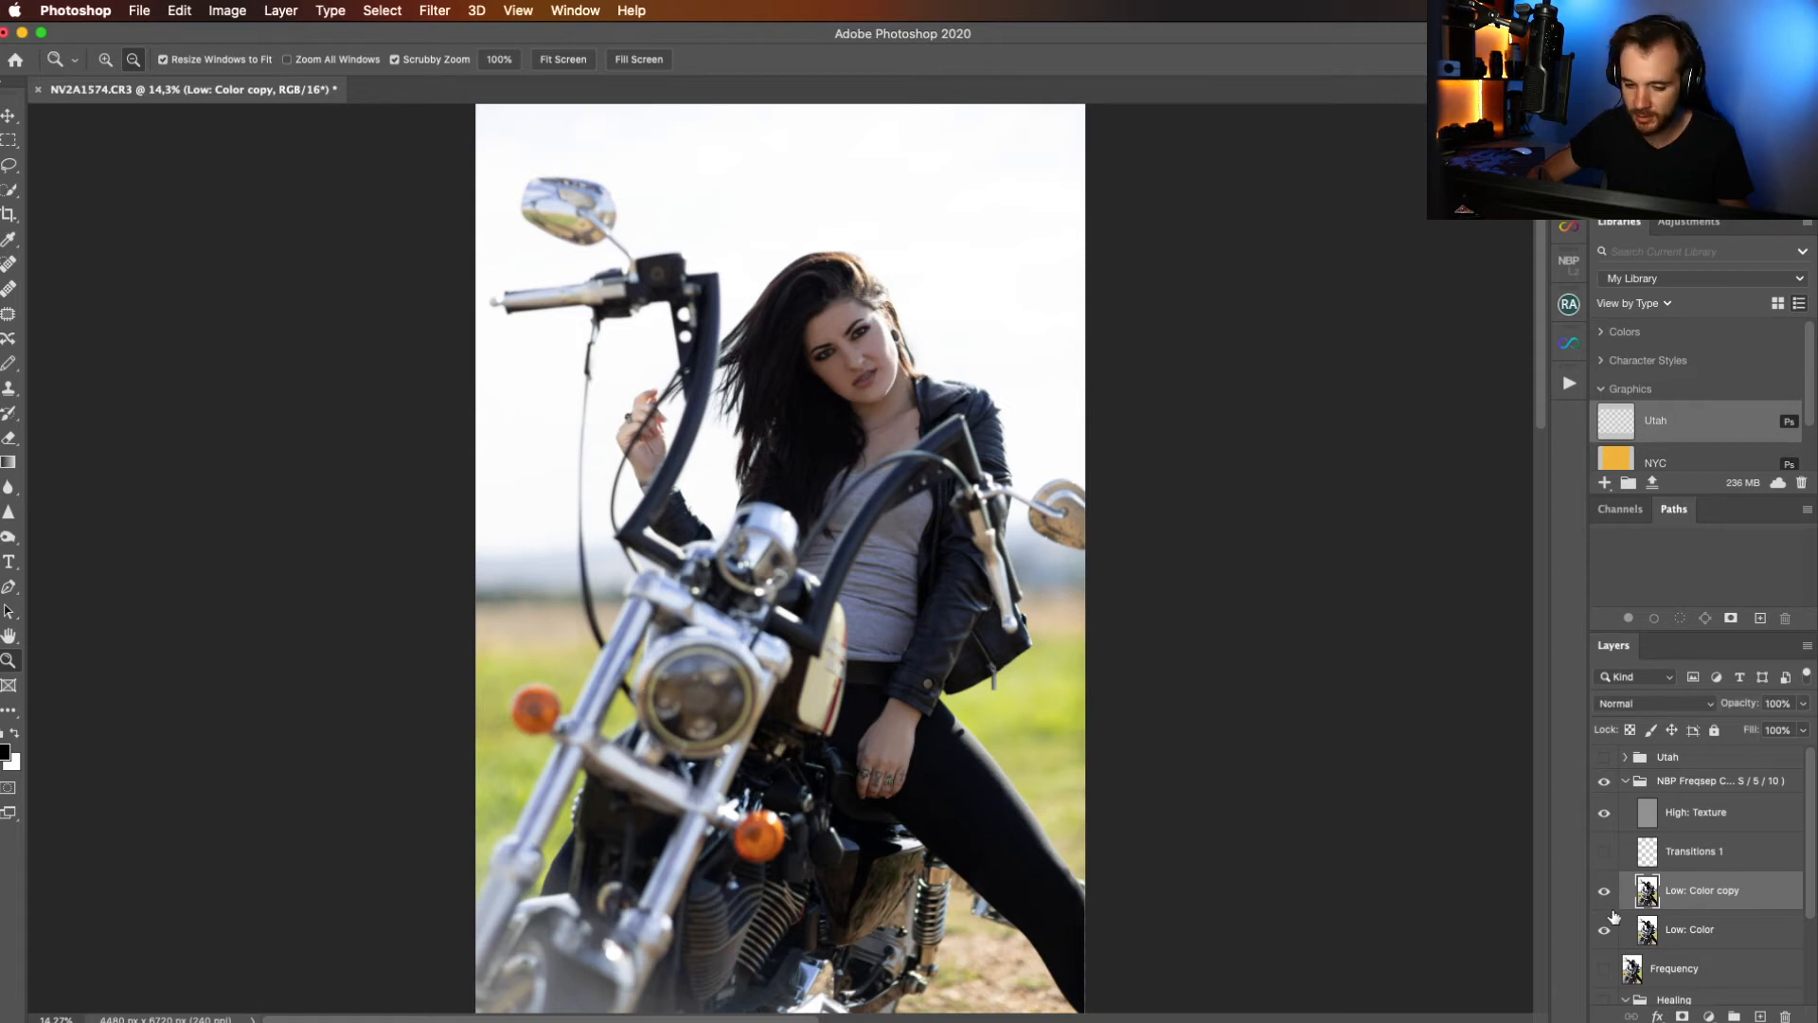
{"action": "left_click", "coordinate": [1802, 704]}
{"action": "mouse_move", "coordinate": [1790, 725]}
{"action": "left_mouse_down"}
{"action": "mouse_move", "coordinate": [1774, 736]}
{"action": "mouse_move", "coordinate": [1810, 729]}
{"action": "left_mouse_up"}
{"action": "left_click", "coordinate": [1752, 896]}
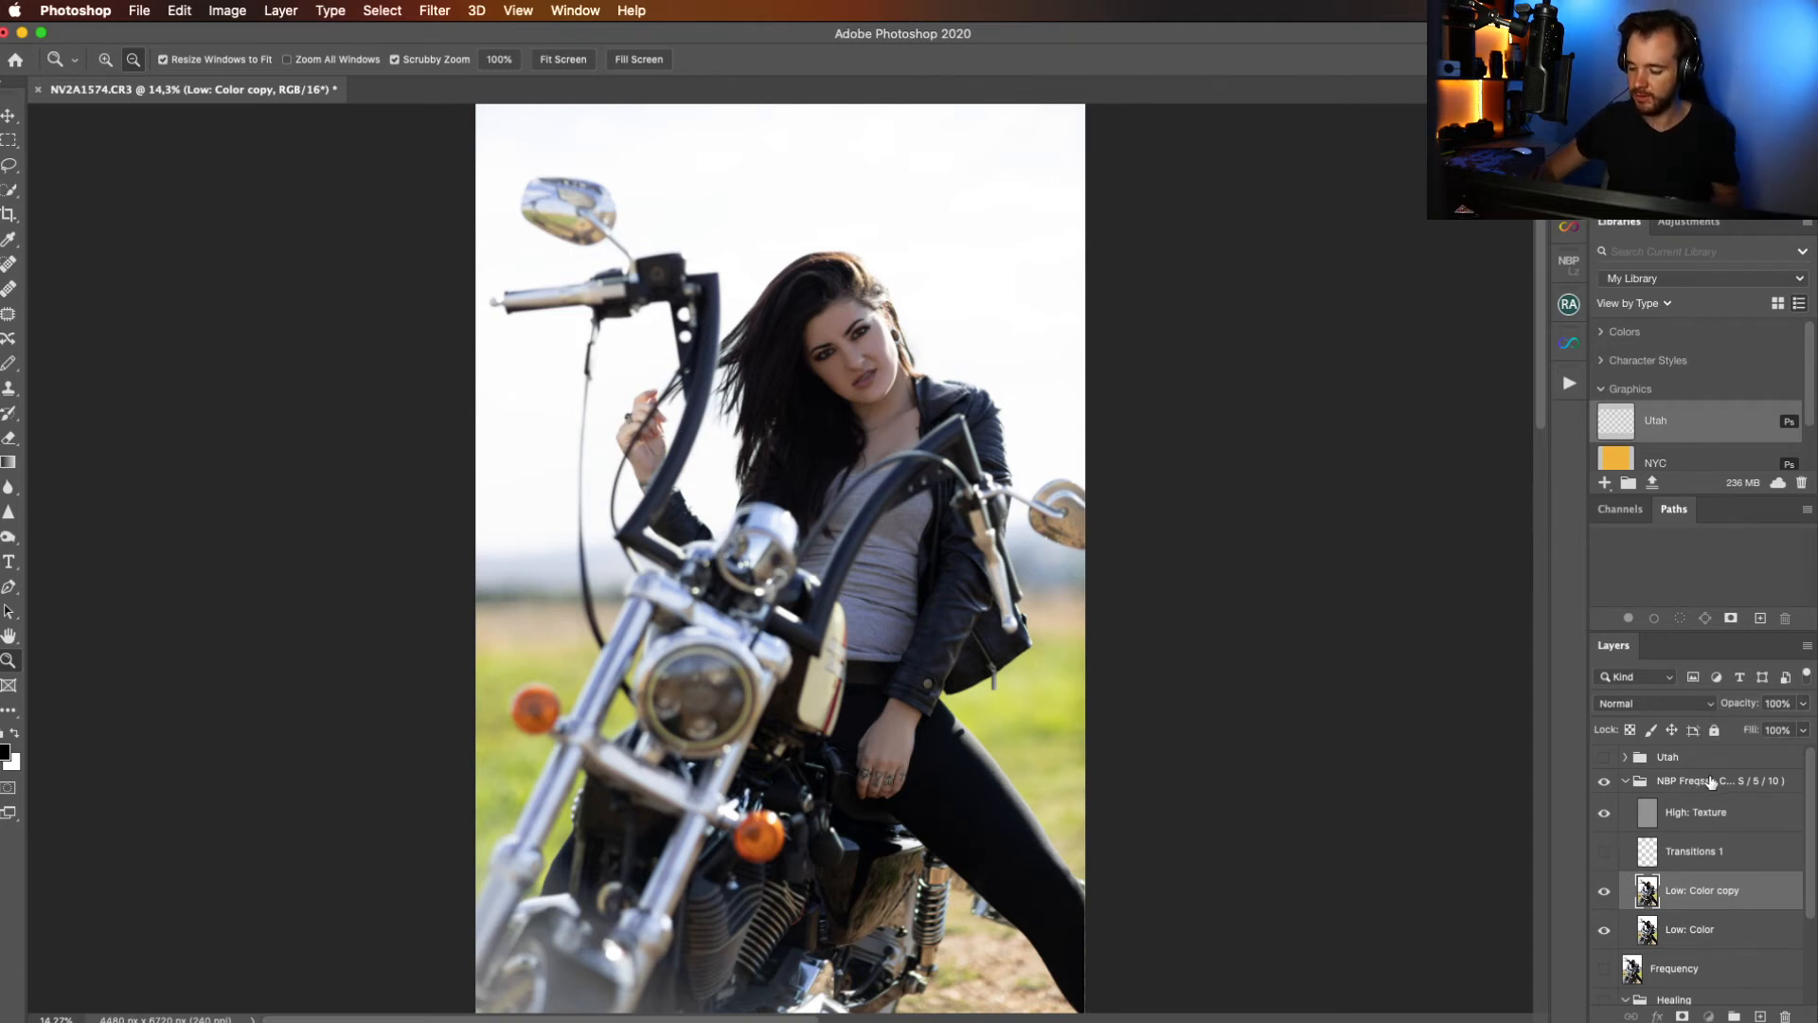
Merge a duplicate of the NBP Freqsep group into a single layer and name it Dodge and Burn.
{"action": "left_click", "coordinate": [1710, 782]}
{"action": "key", "text": "super+j"}
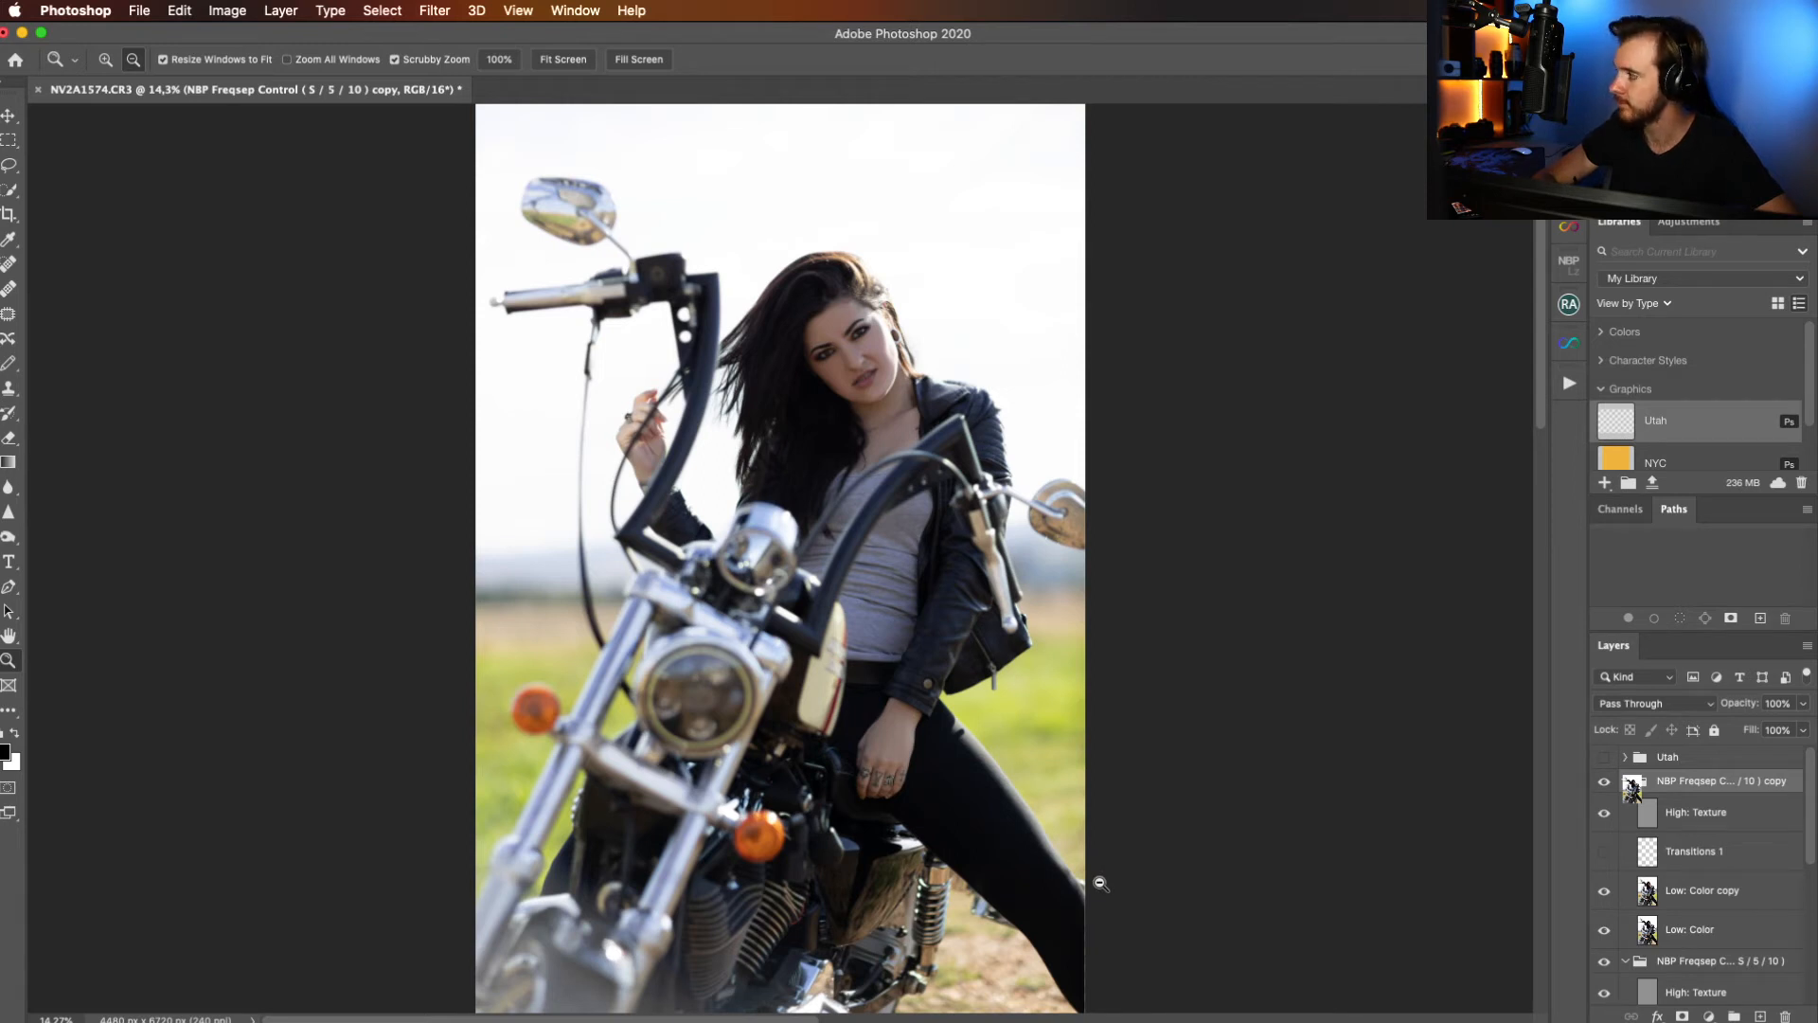
{"action": "key", "text": "super+e"}
{"action": "double_click", "coordinate": [1677, 790]}
{"action": "type", "text": "Dodge and Burn"}
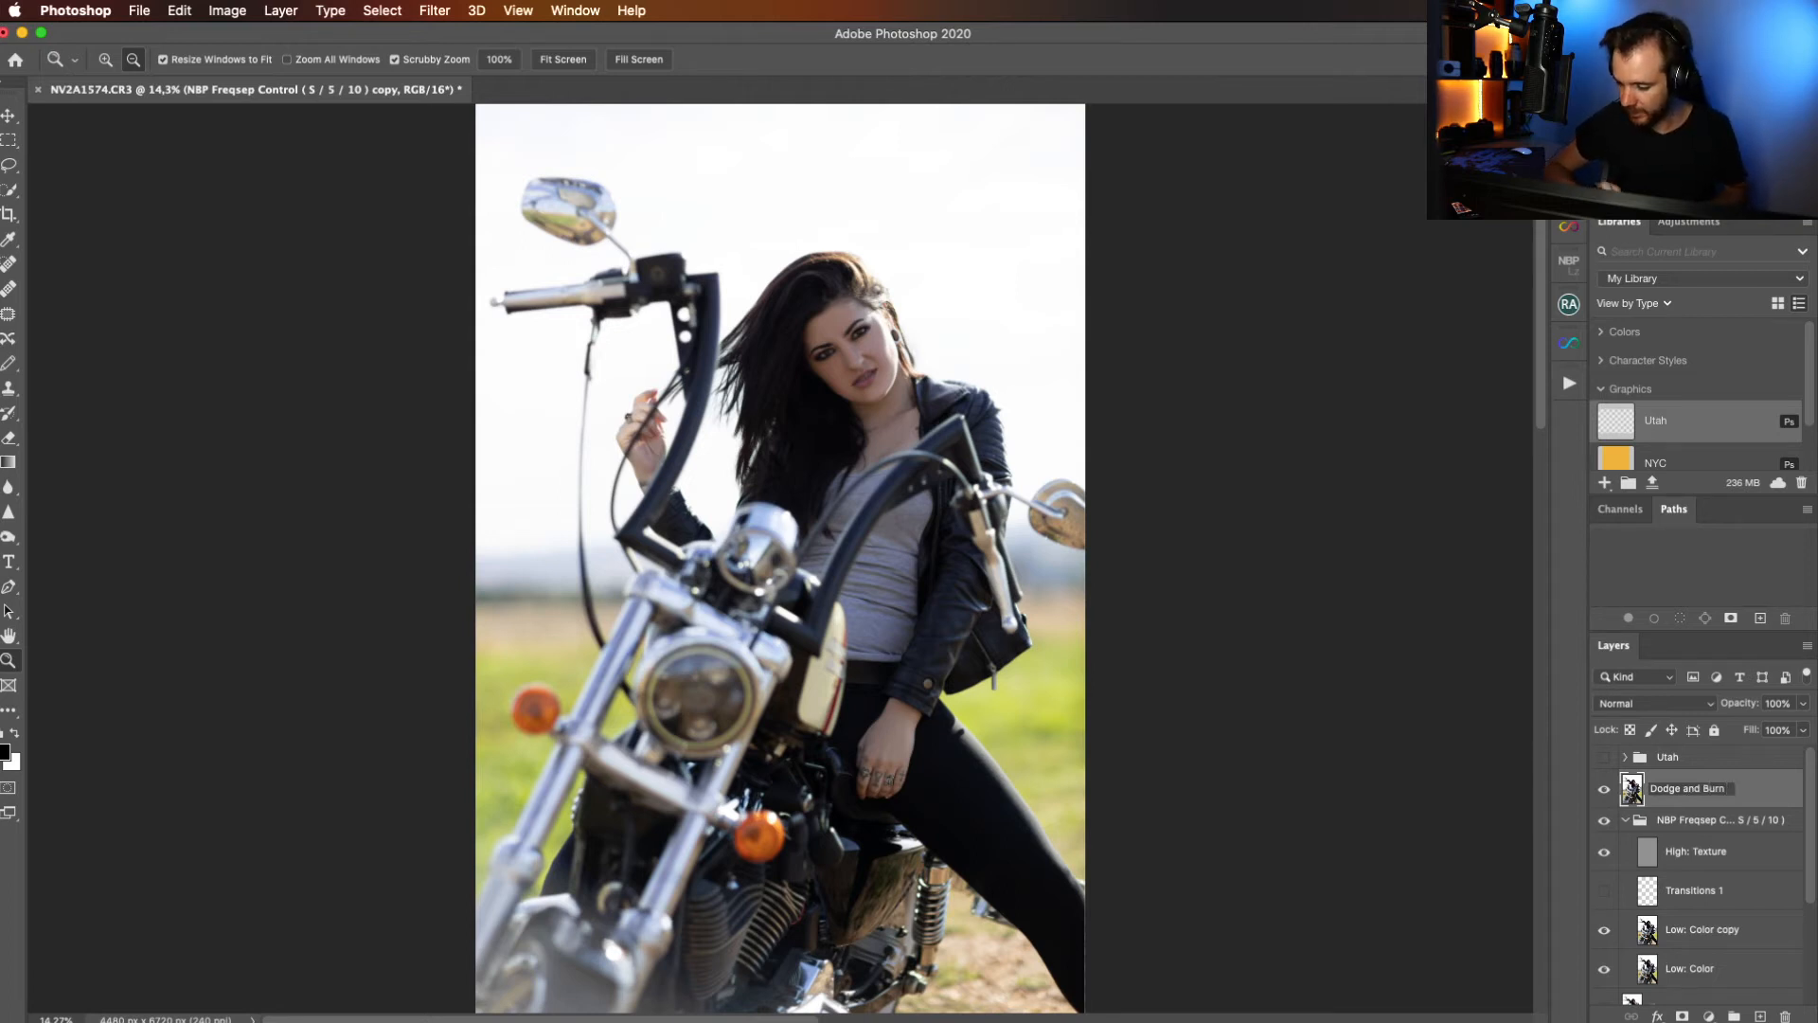
{"action": "key", "text": "Return"}
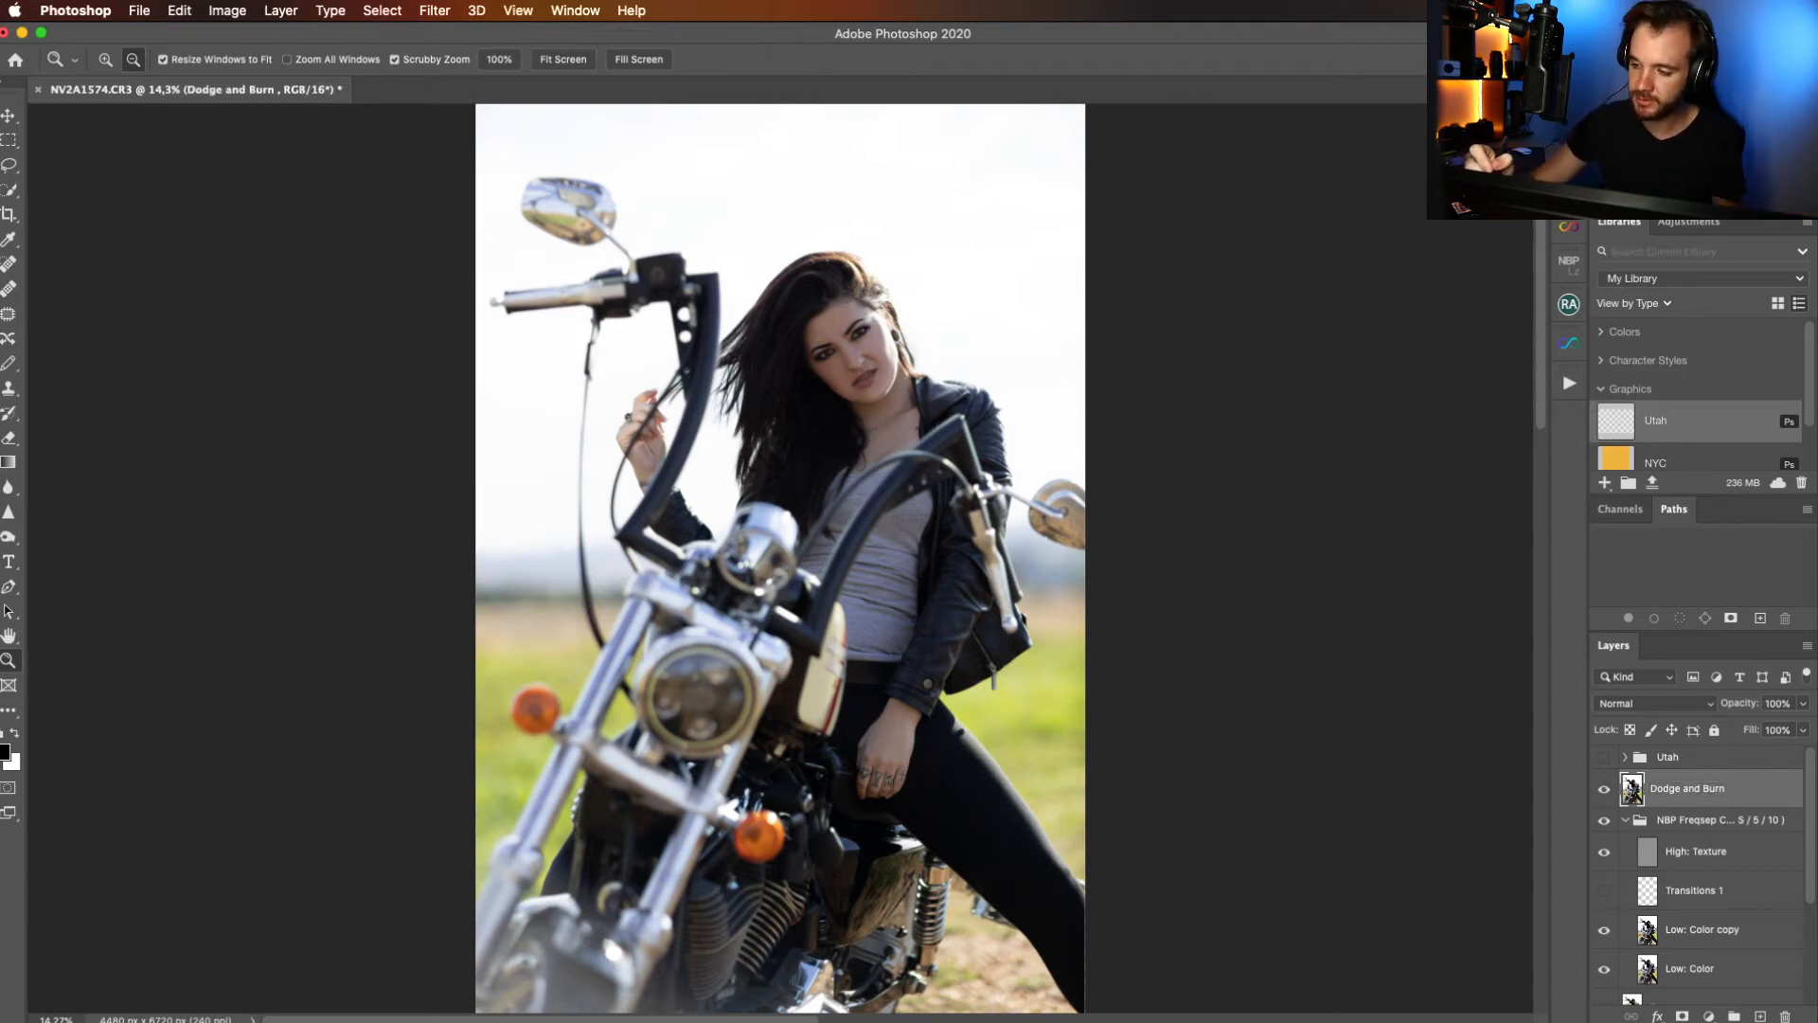
Run the D and B action from the Dodge and Burn set on the Dodge and Burn layer.
{"action": "left_click", "coordinate": [1569, 383]}
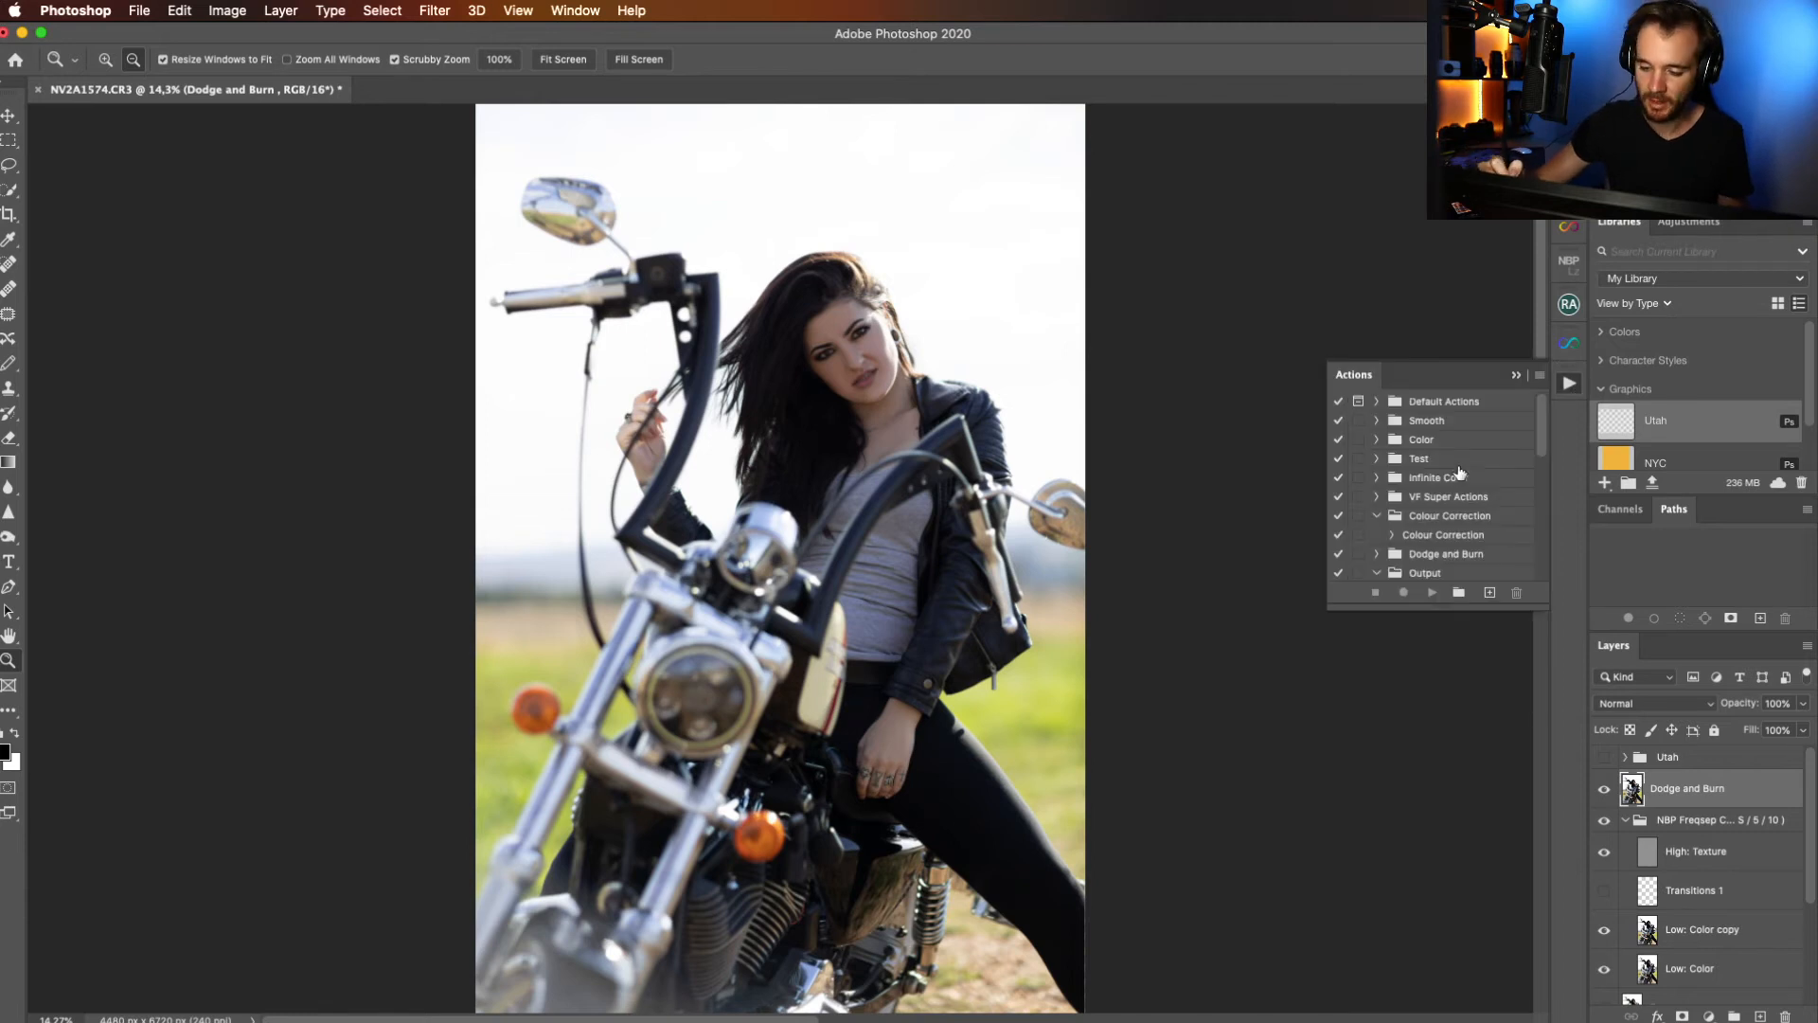
{"action": "scroll", "coordinate": [1544, 450], "scroll_direction": "down", "scroll_amount": 3}
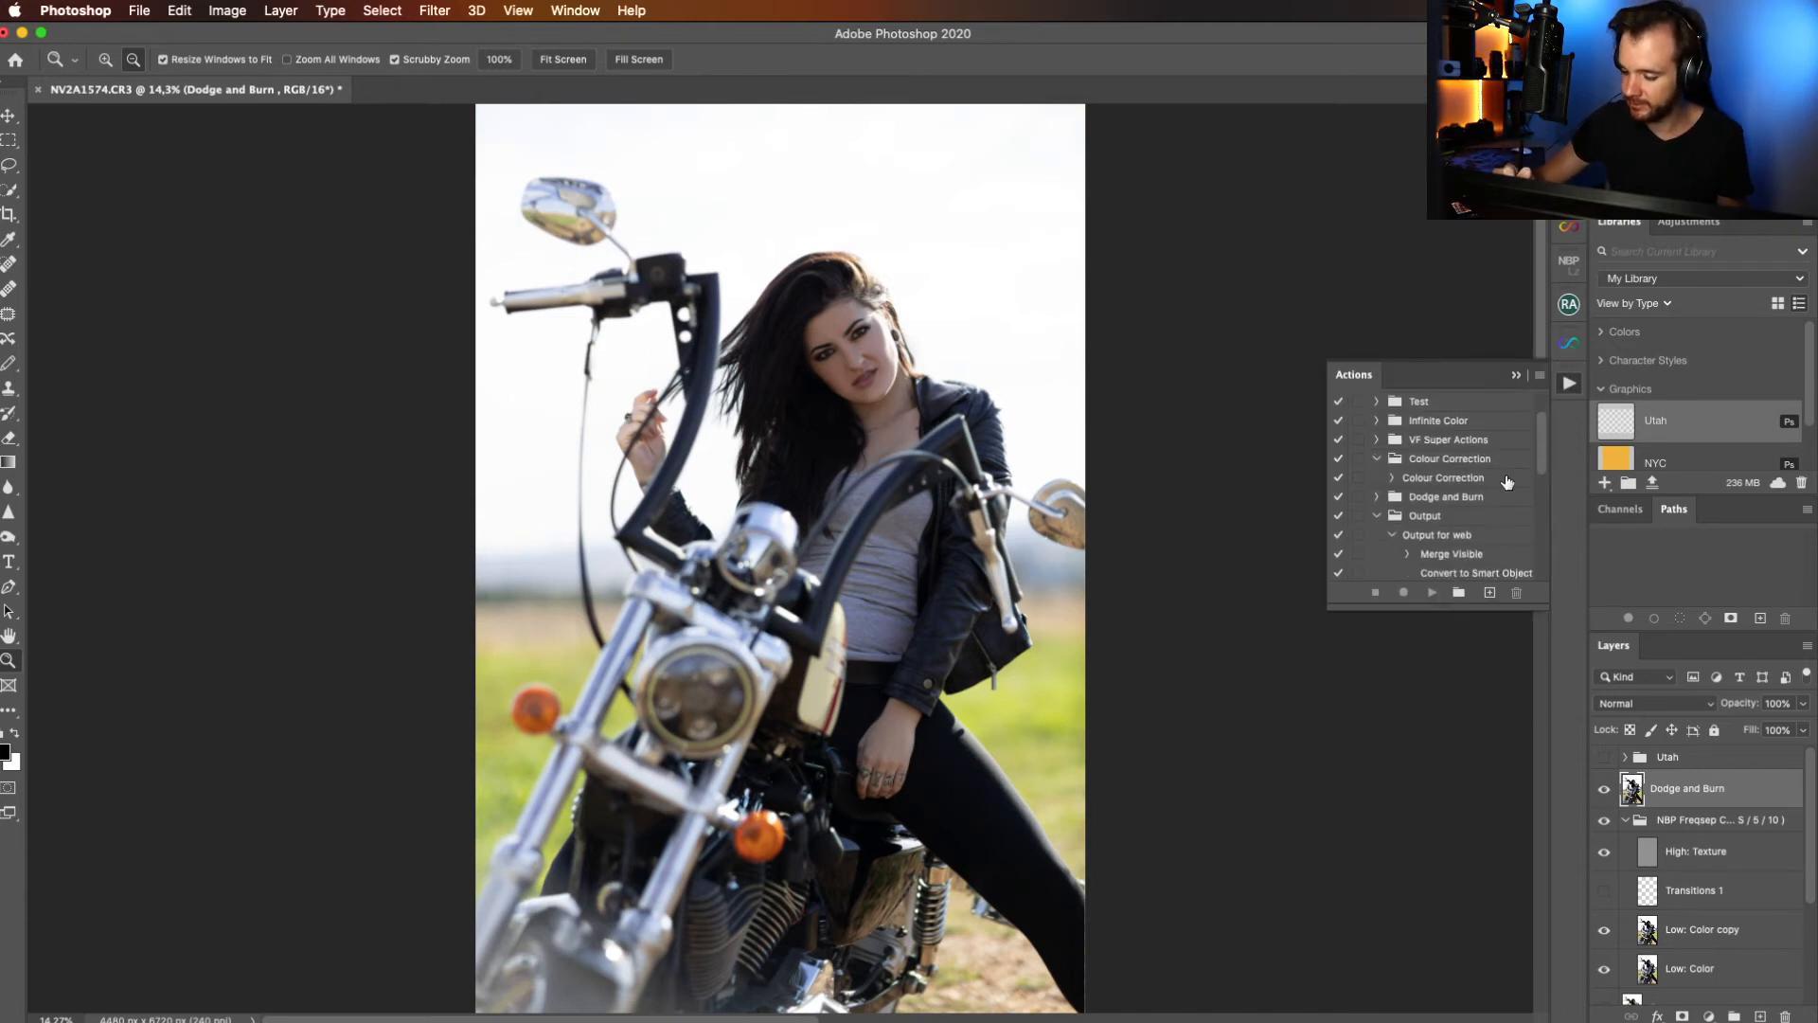
{"action": "left_click", "coordinate": [1377, 496]}
{"action": "left_click", "coordinate": [1430, 516]}
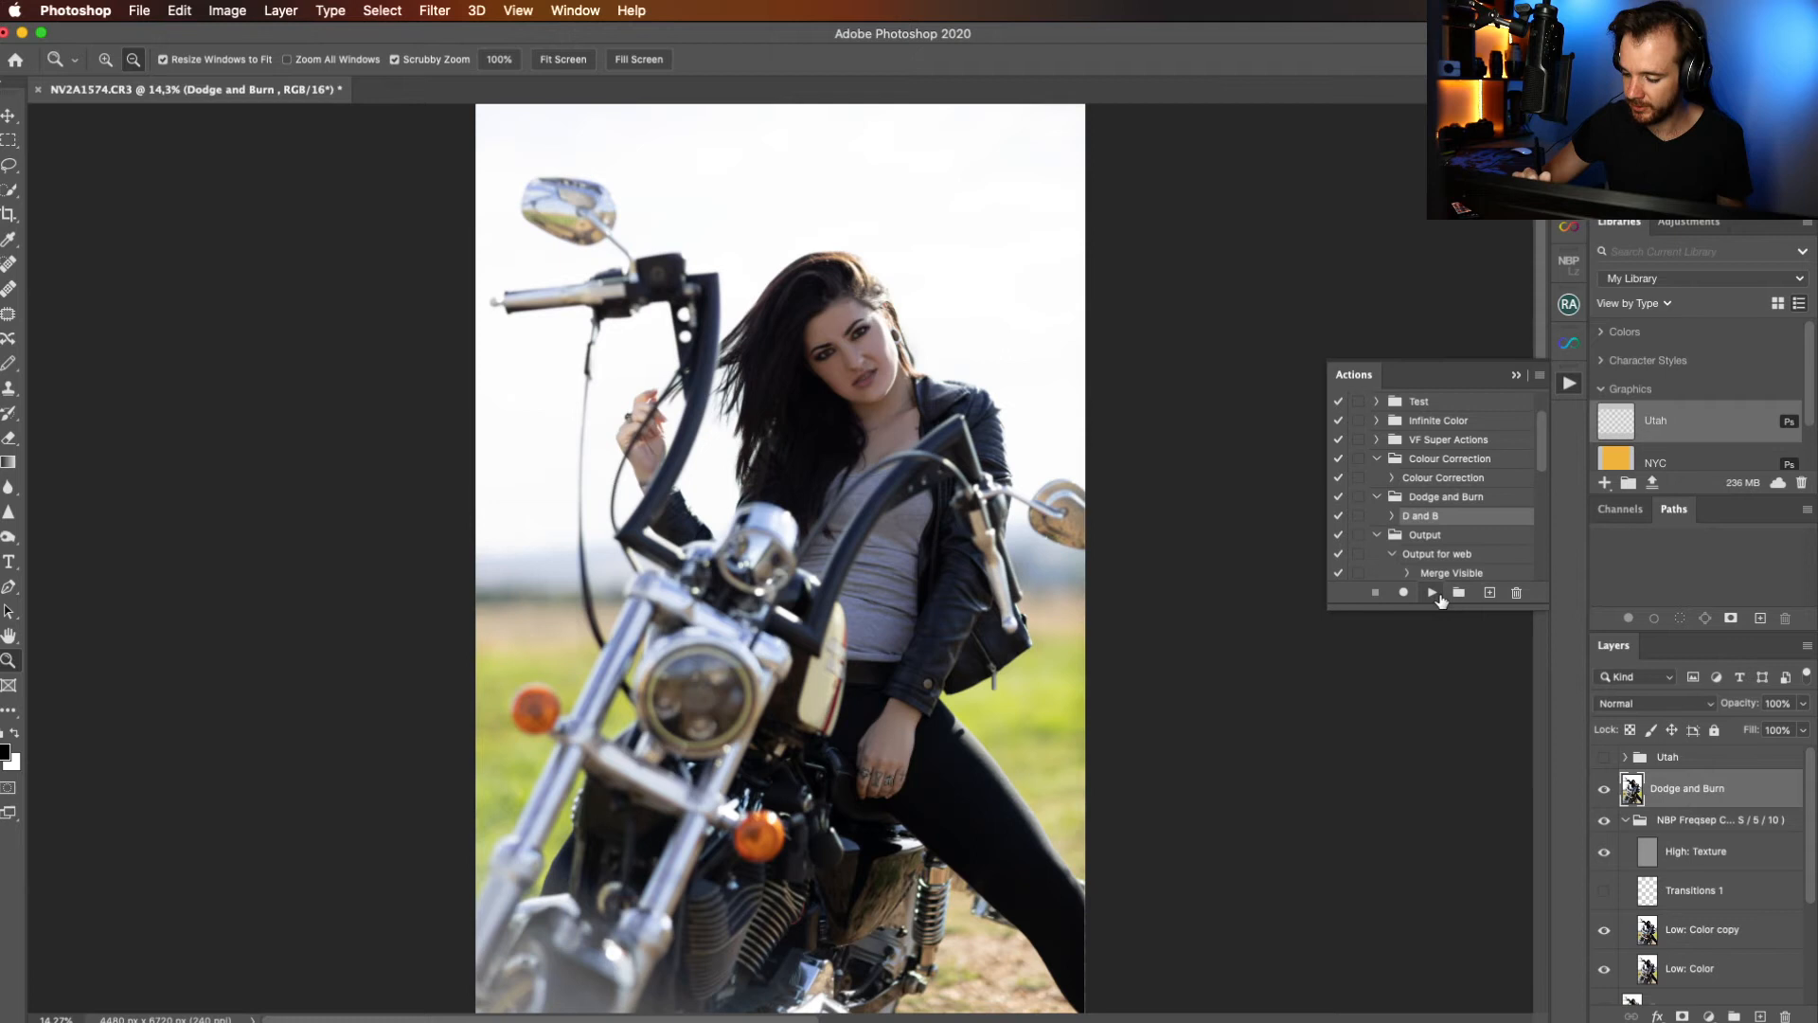
{"action": "left_click", "coordinate": [1431, 592]}
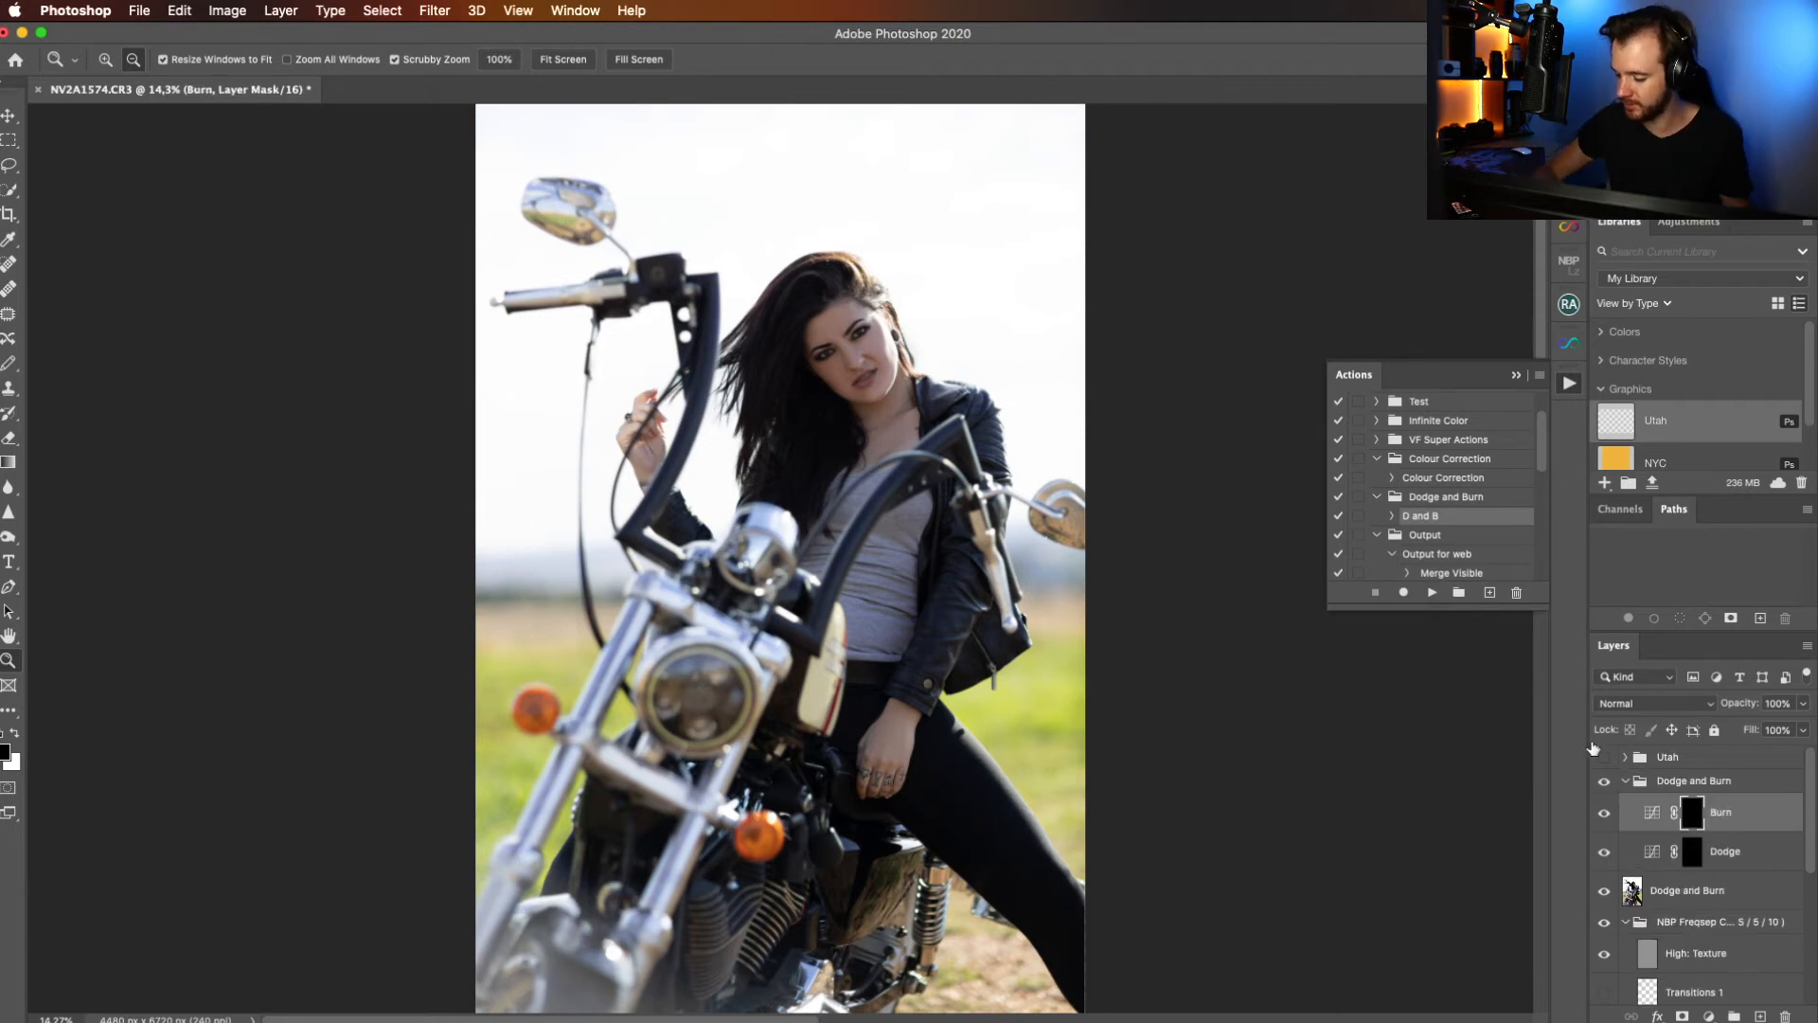
{"action": "left_click", "coordinate": [1516, 375]}
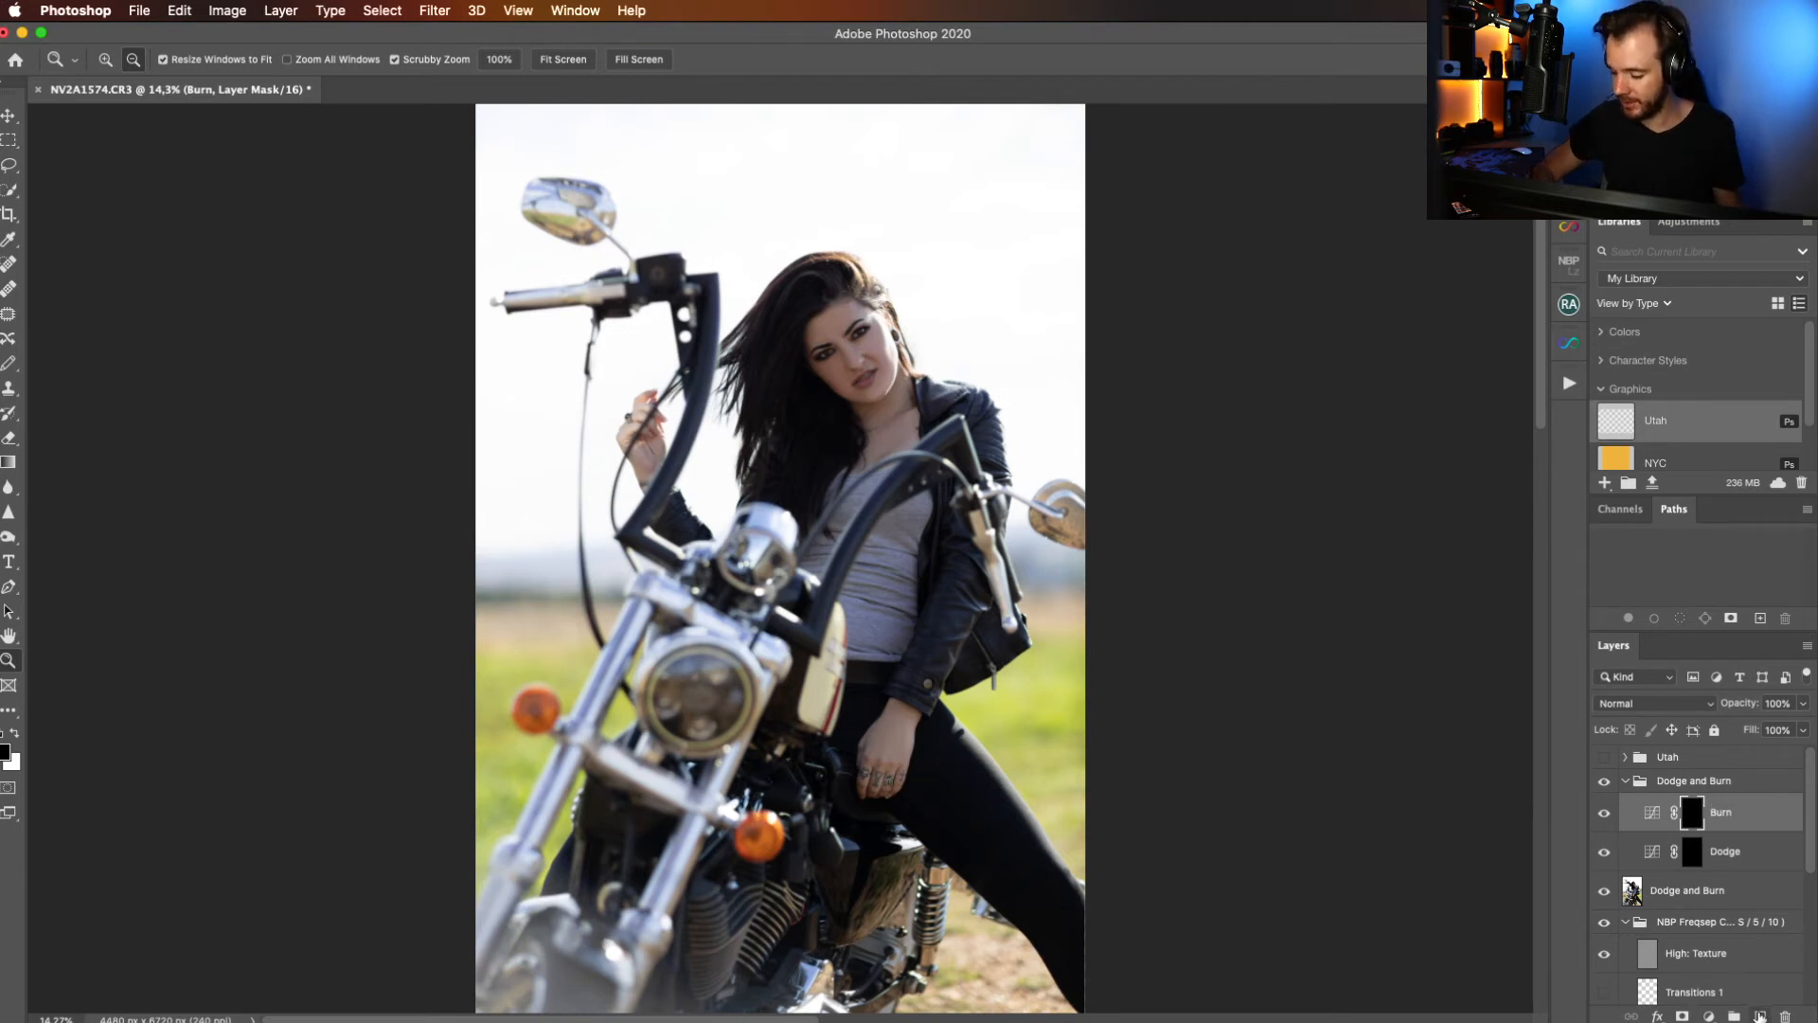
Add a neutral gray Solid Color fill layer with 50% brightness above the Burn layer in the Dodge and Burn group.
{"action": "left_click", "coordinate": [1759, 1016]}
{"action": "left_click", "coordinate": [1708, 1016]}
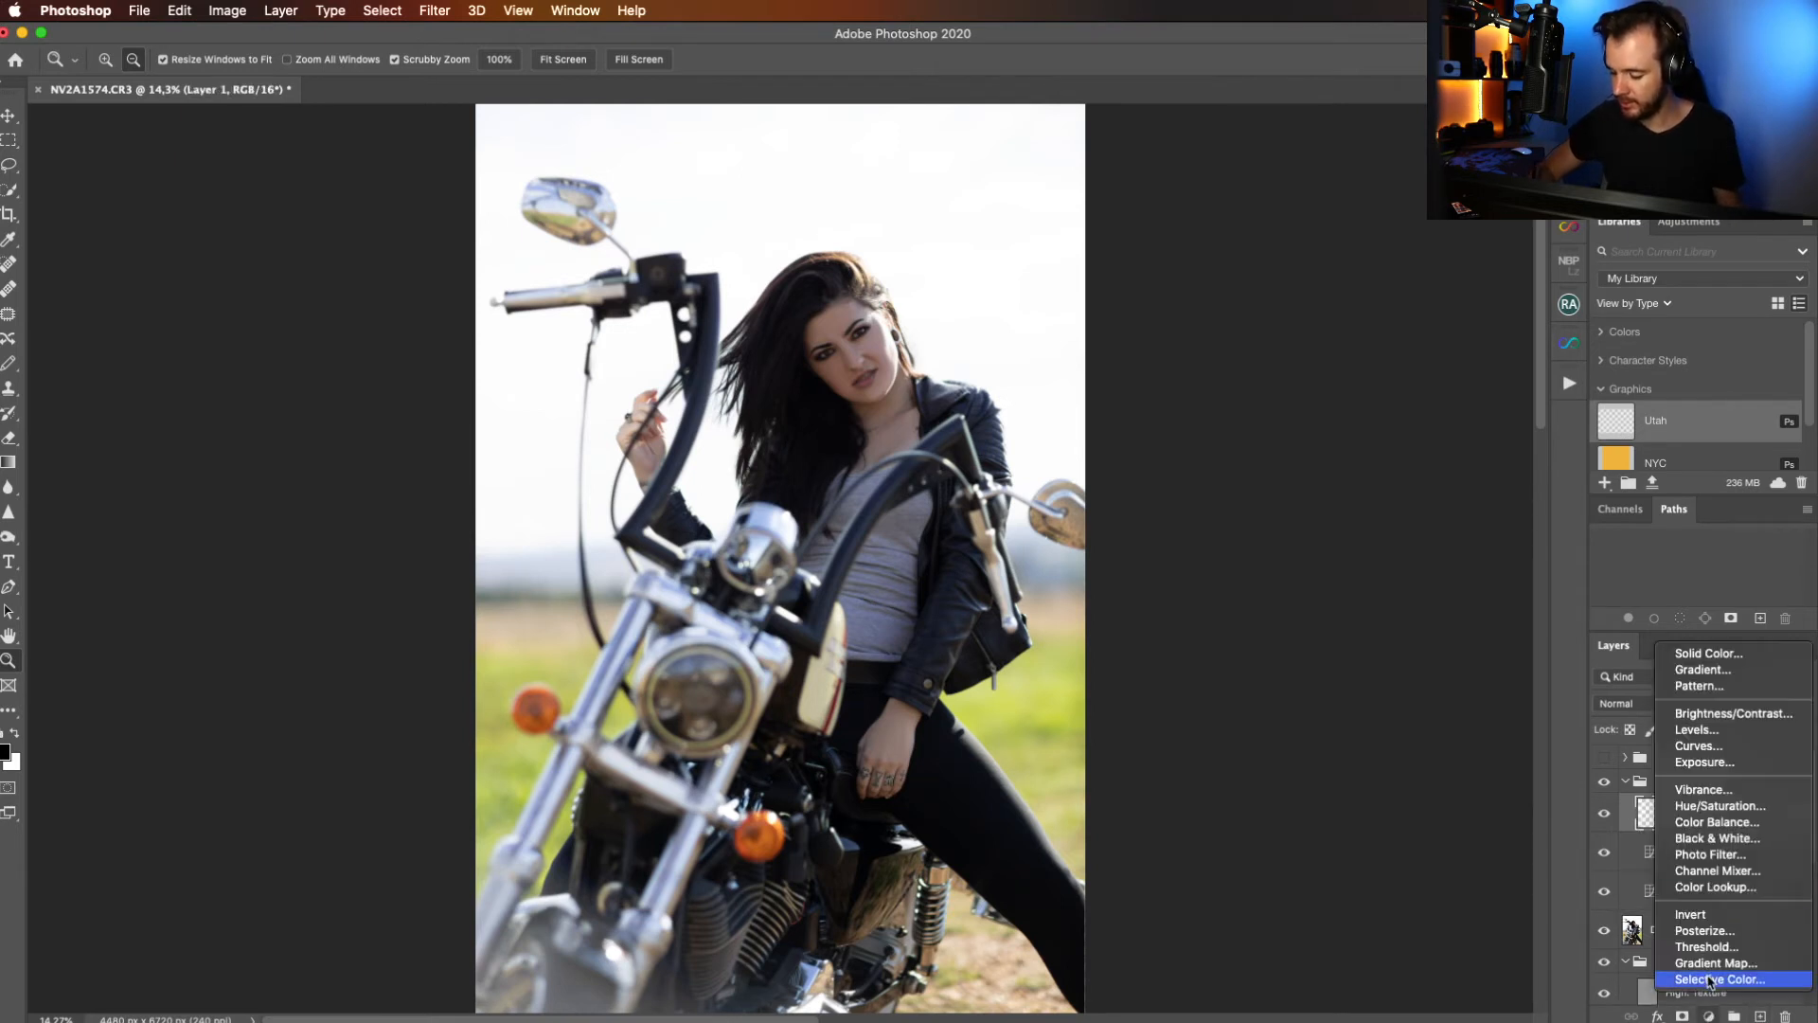
{"action": "key", "text": "Return"}
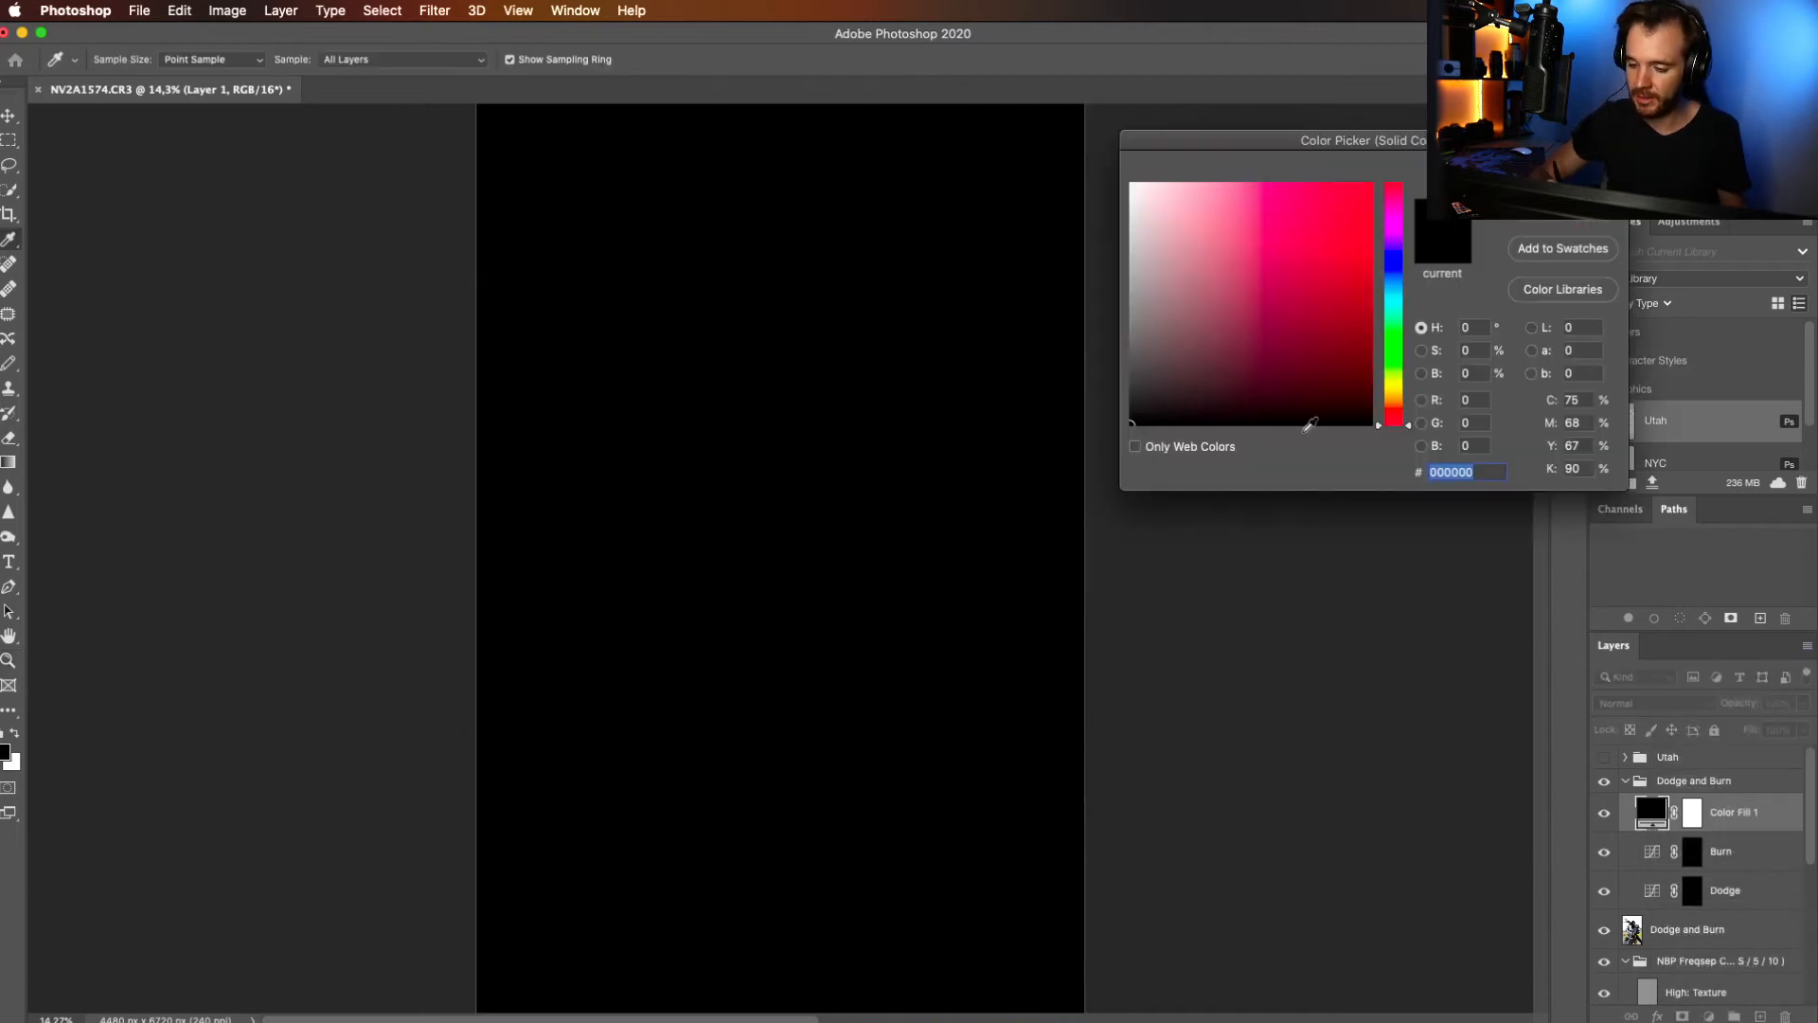
{"action": "left_click", "coordinate": [1130, 301]}
{"action": "left_click_drag", "start_coordinate": [1130, 301], "coordinate": [1130, 318]}
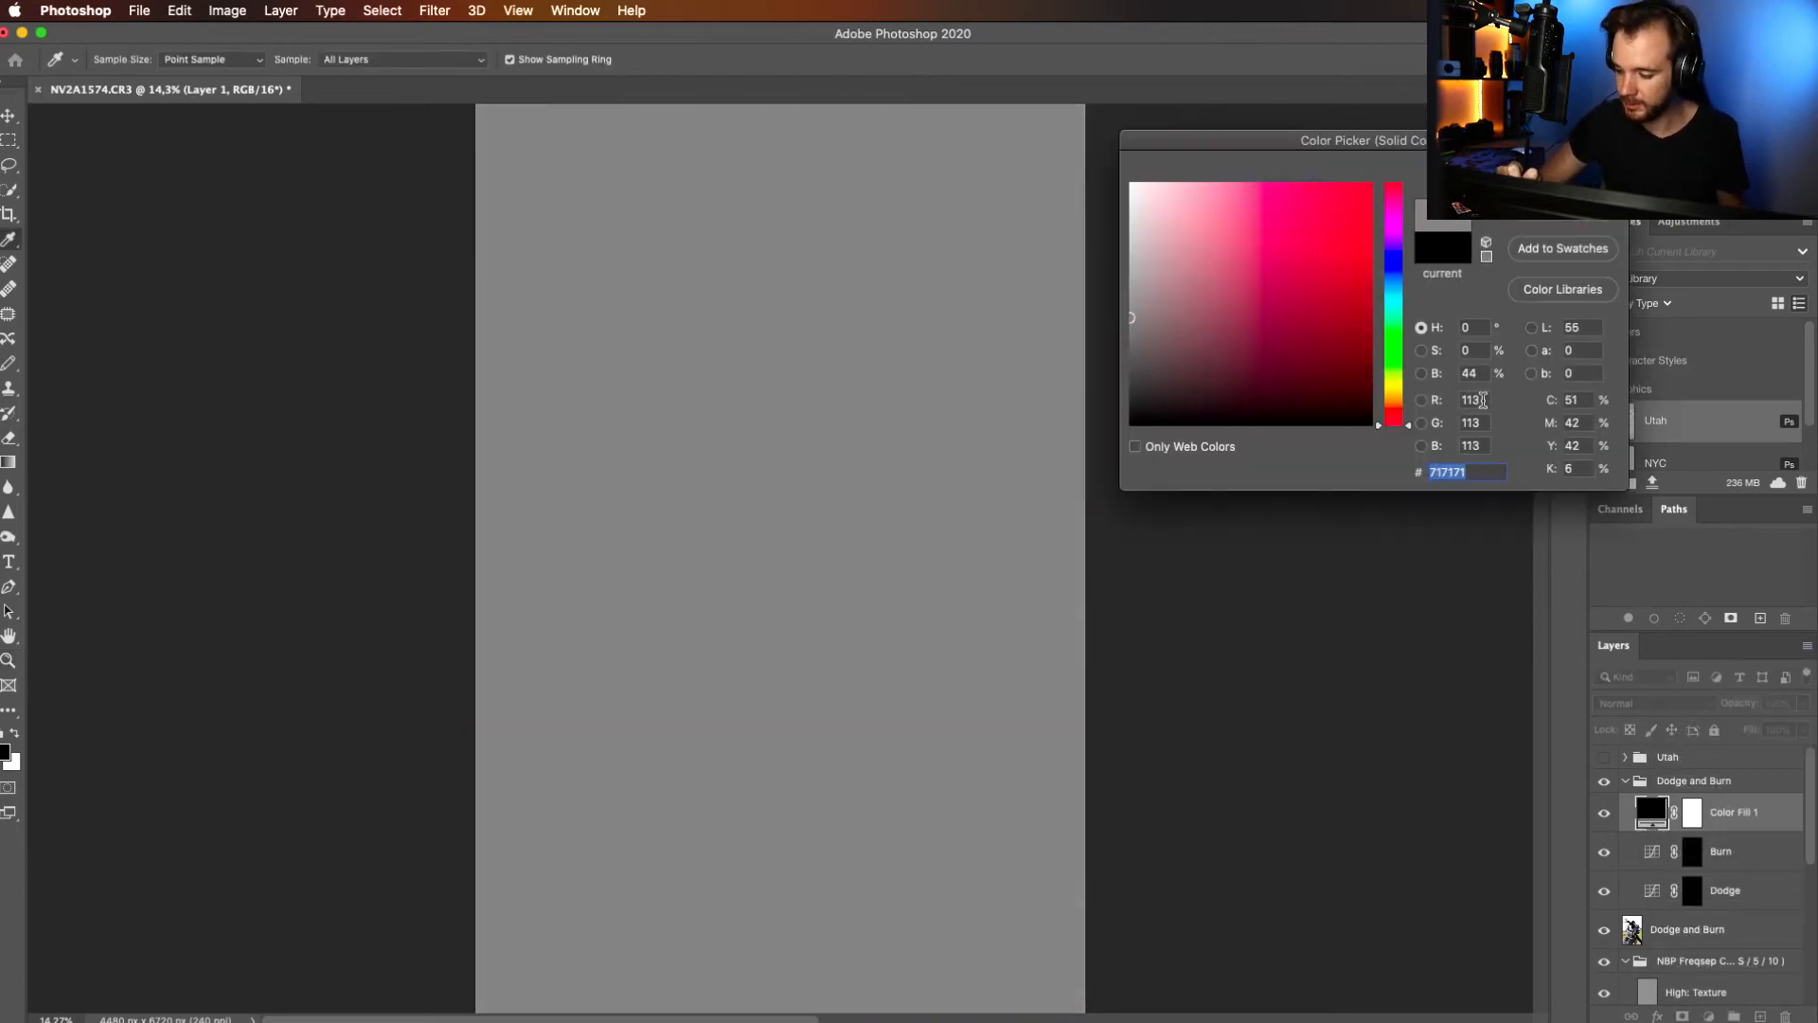
{"action": "left_click", "coordinate": [1479, 373]}
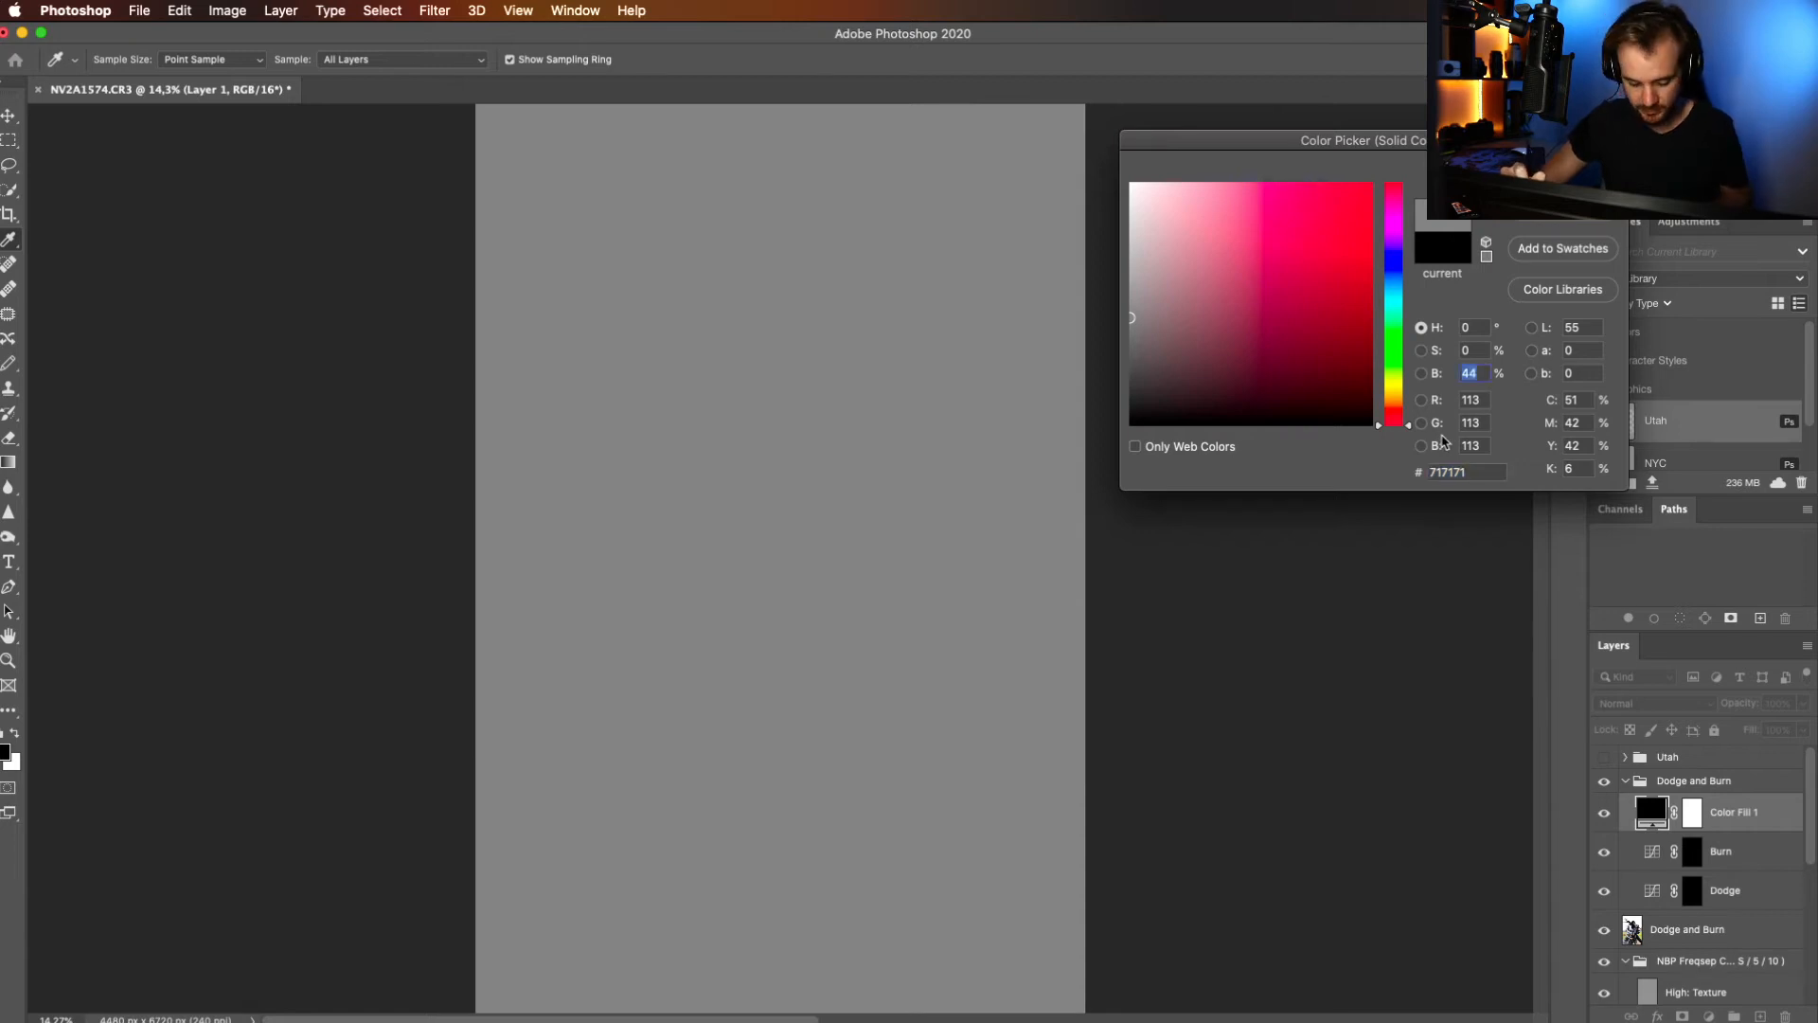
{"action": "type", "text": "50"}
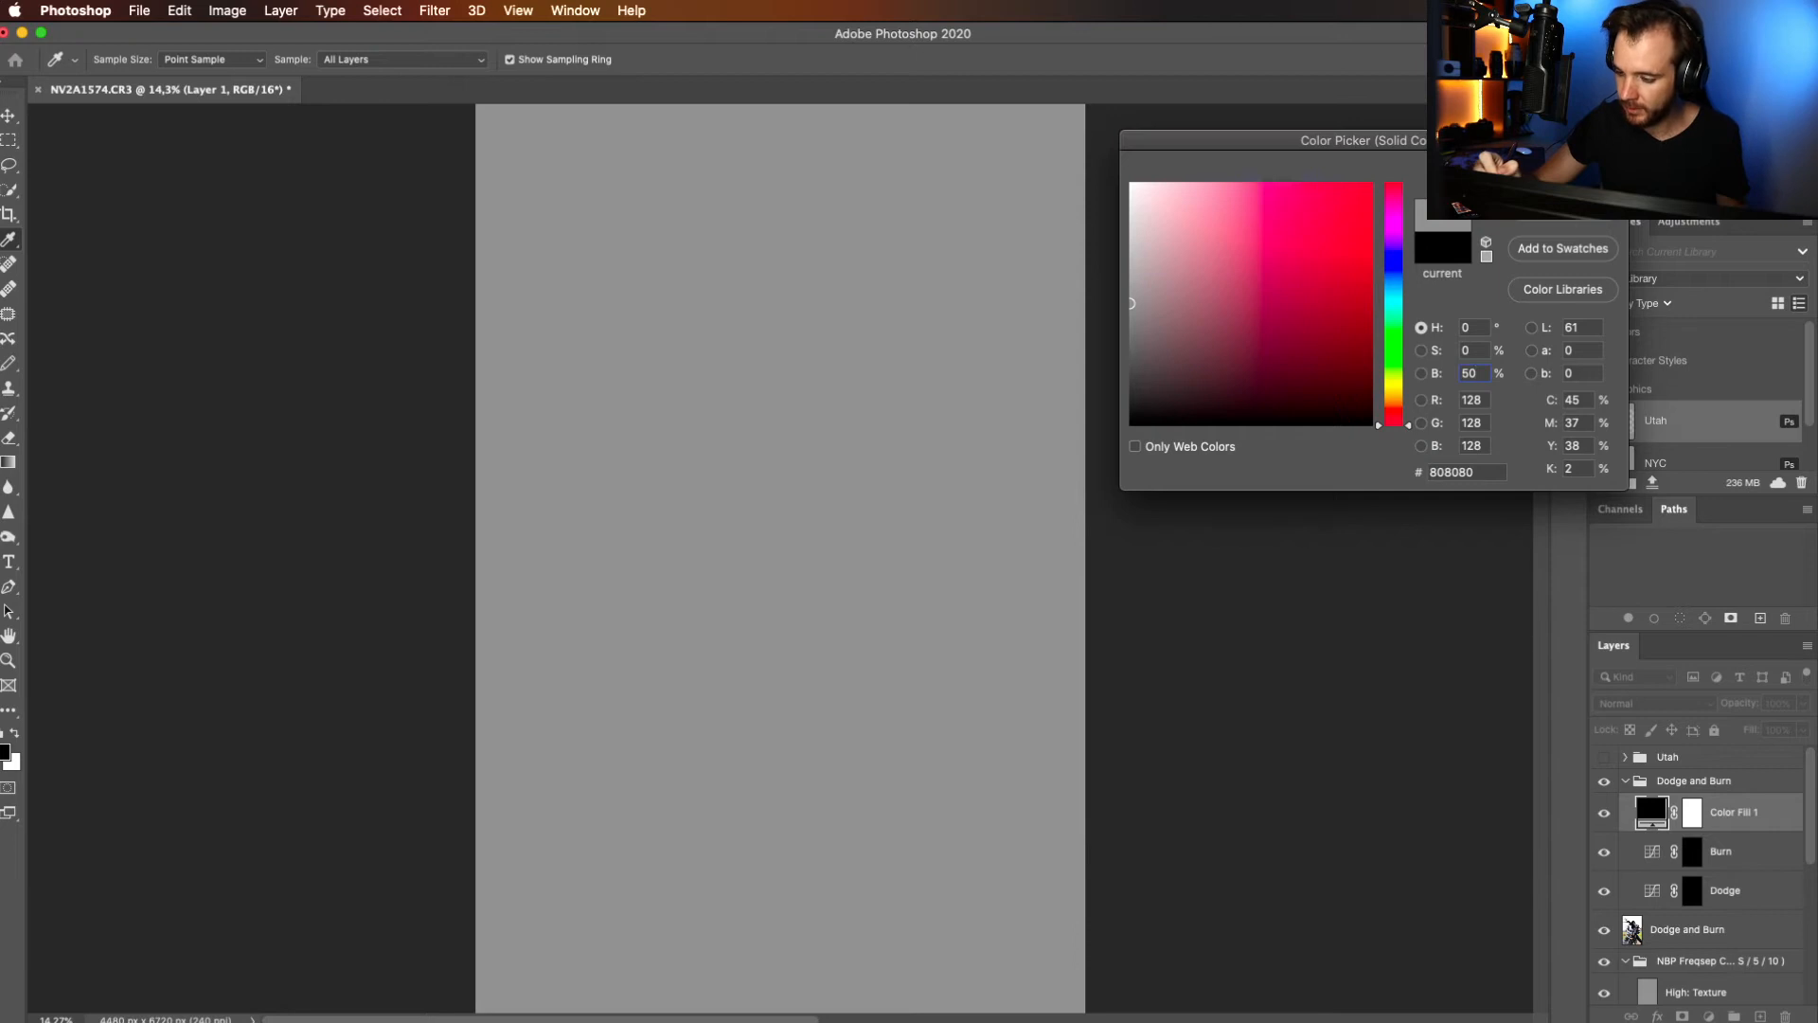
{"action": "key", "text": "Return"}
Set the gray fill layer's blend mode to Overlay and rename it Dodge and Burn.
{"action": "left_click", "coordinate": [1650, 710]}
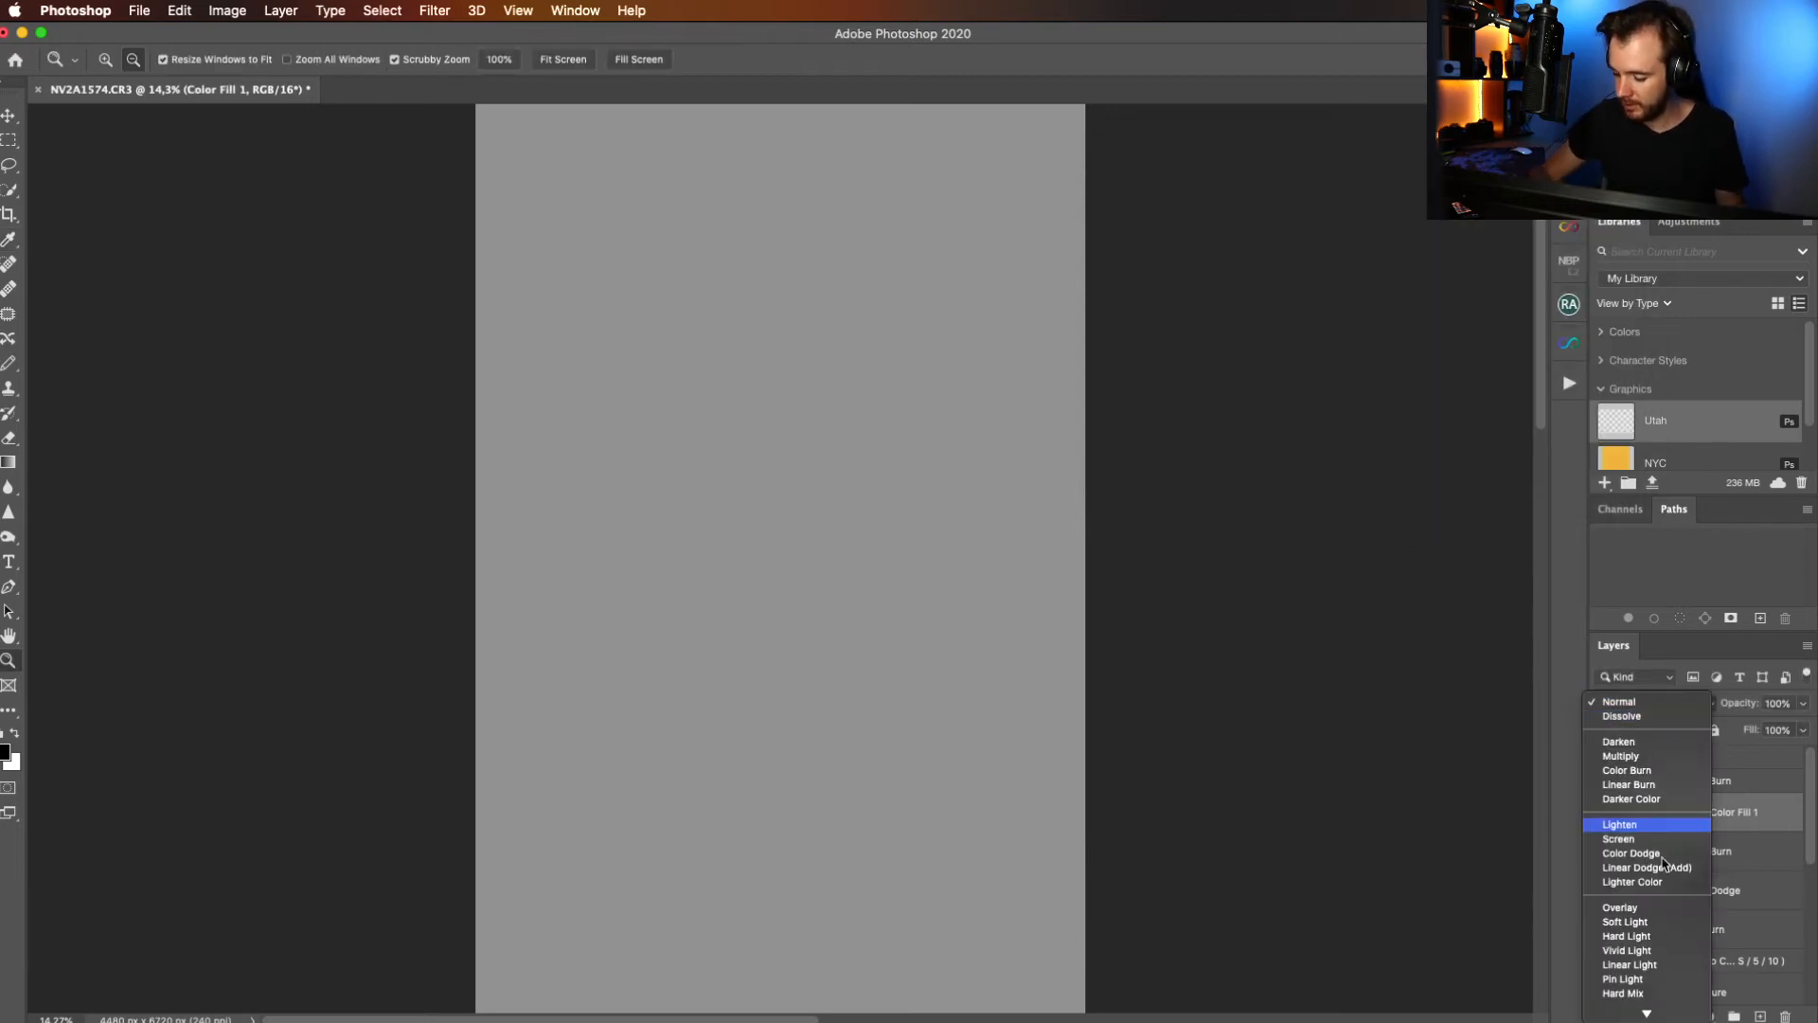
{"action": "left_click", "coordinate": [1656, 914]}
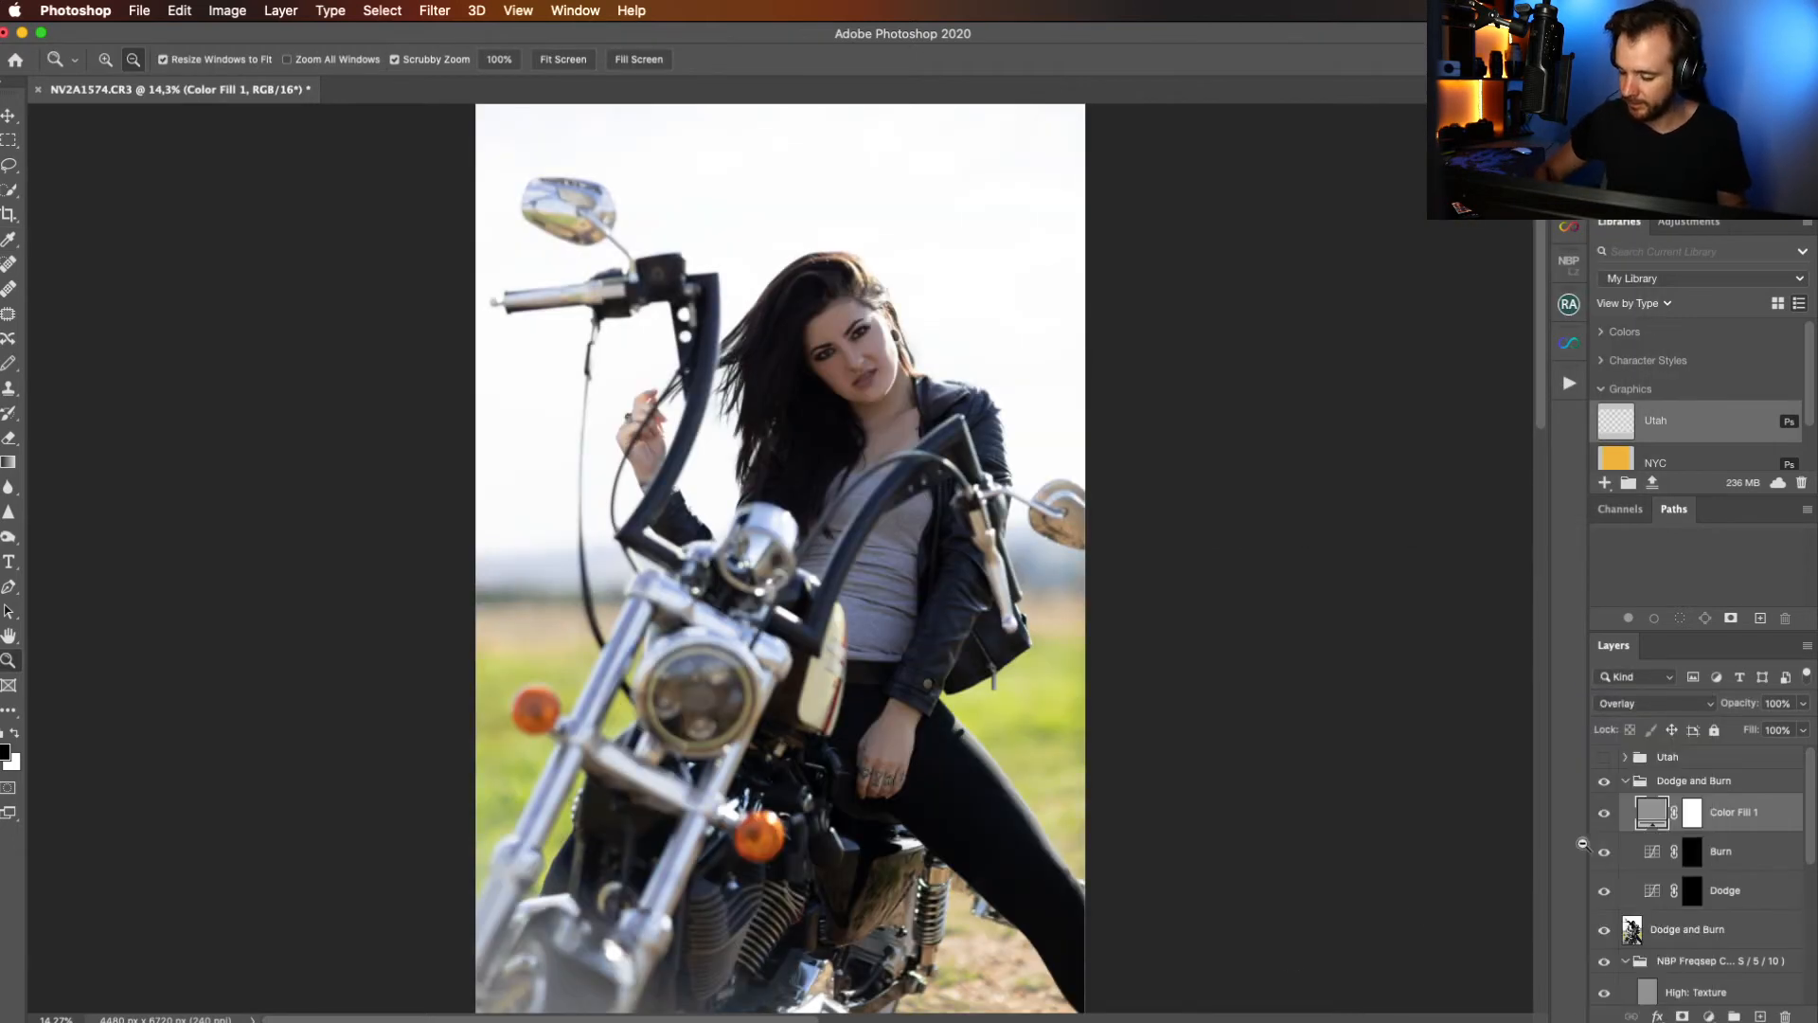
{"action": "double_click", "coordinate": [1732, 812]}
{"action": "type", "text": "D"}
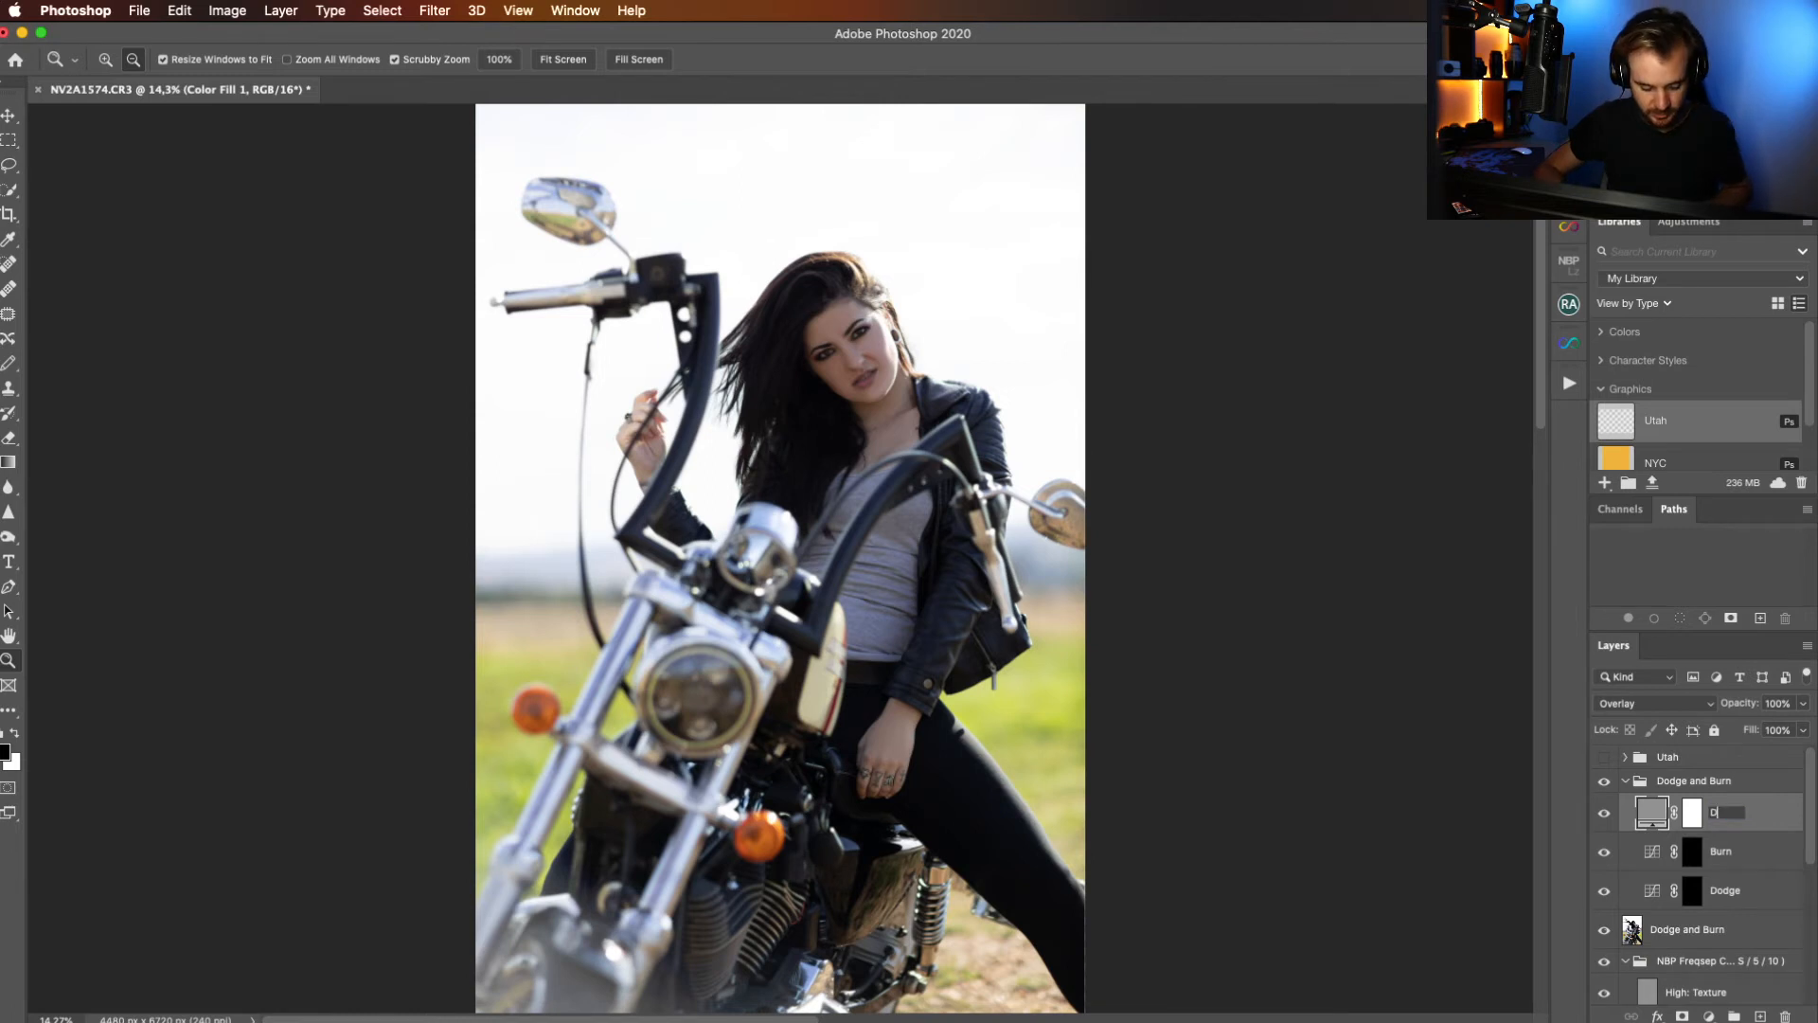
{"action": "type", "text": "odge and Burn"}
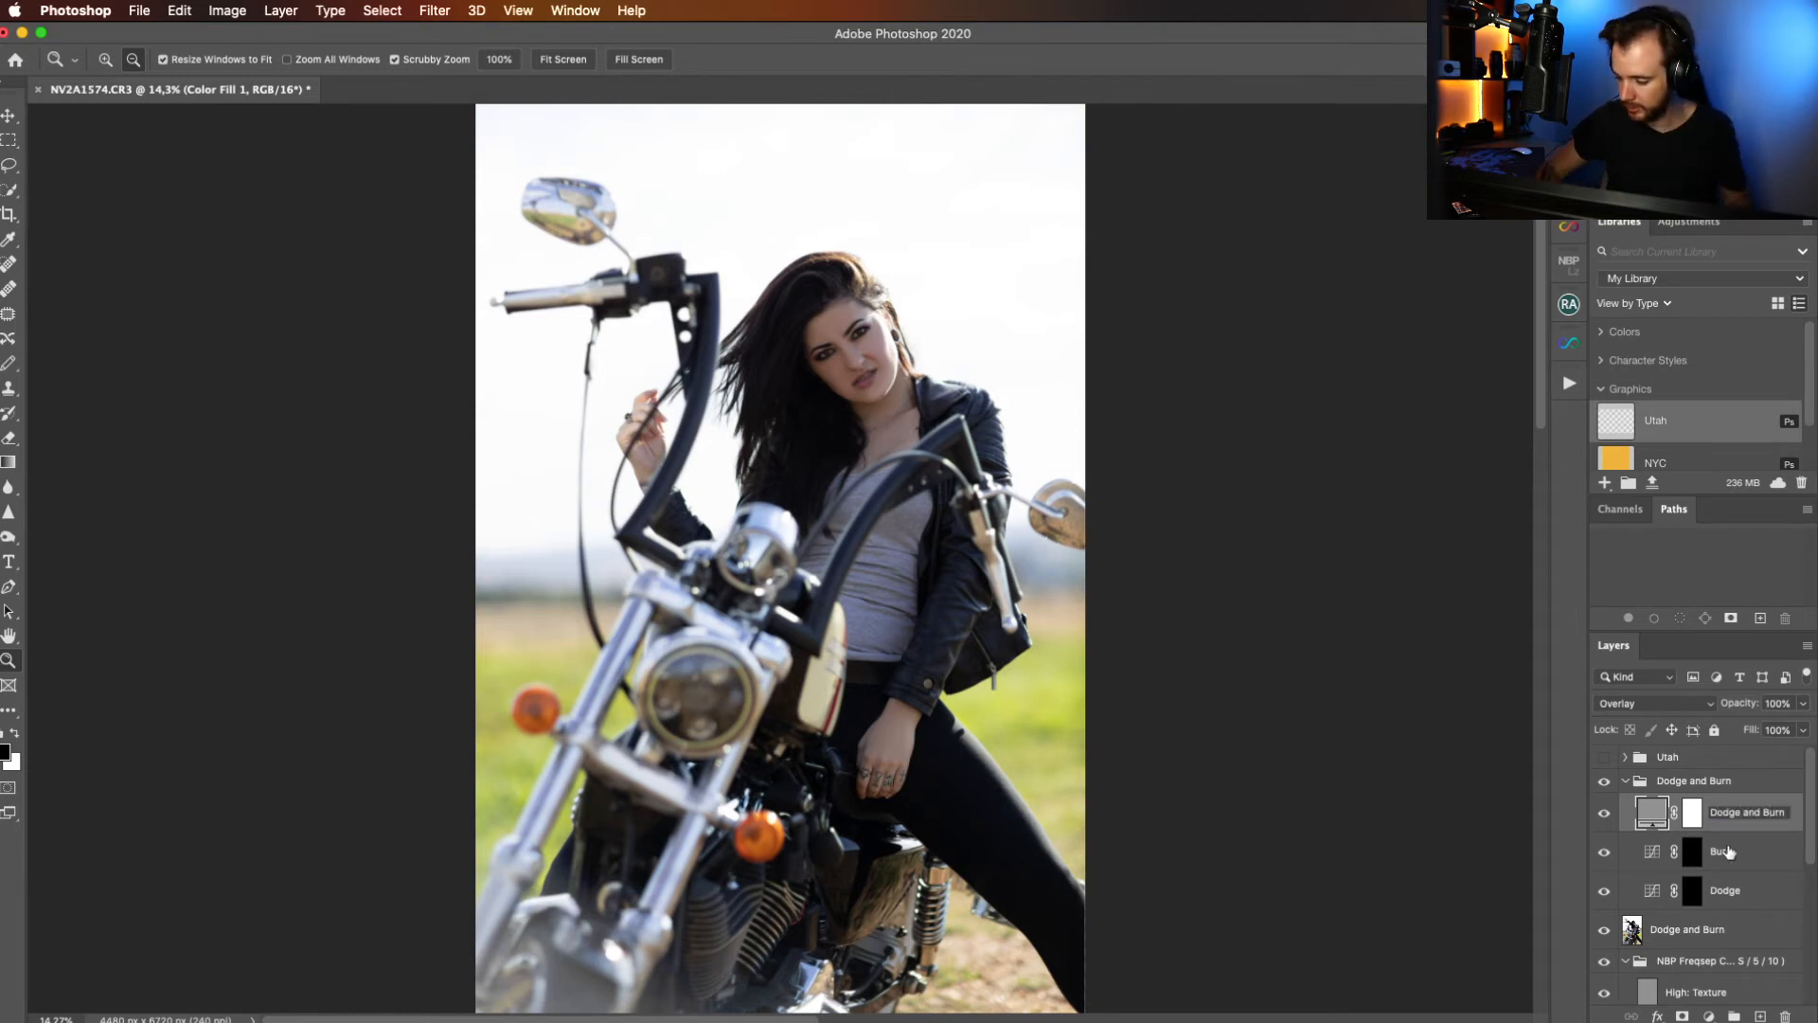
{"action": "key", "text": "Return"}
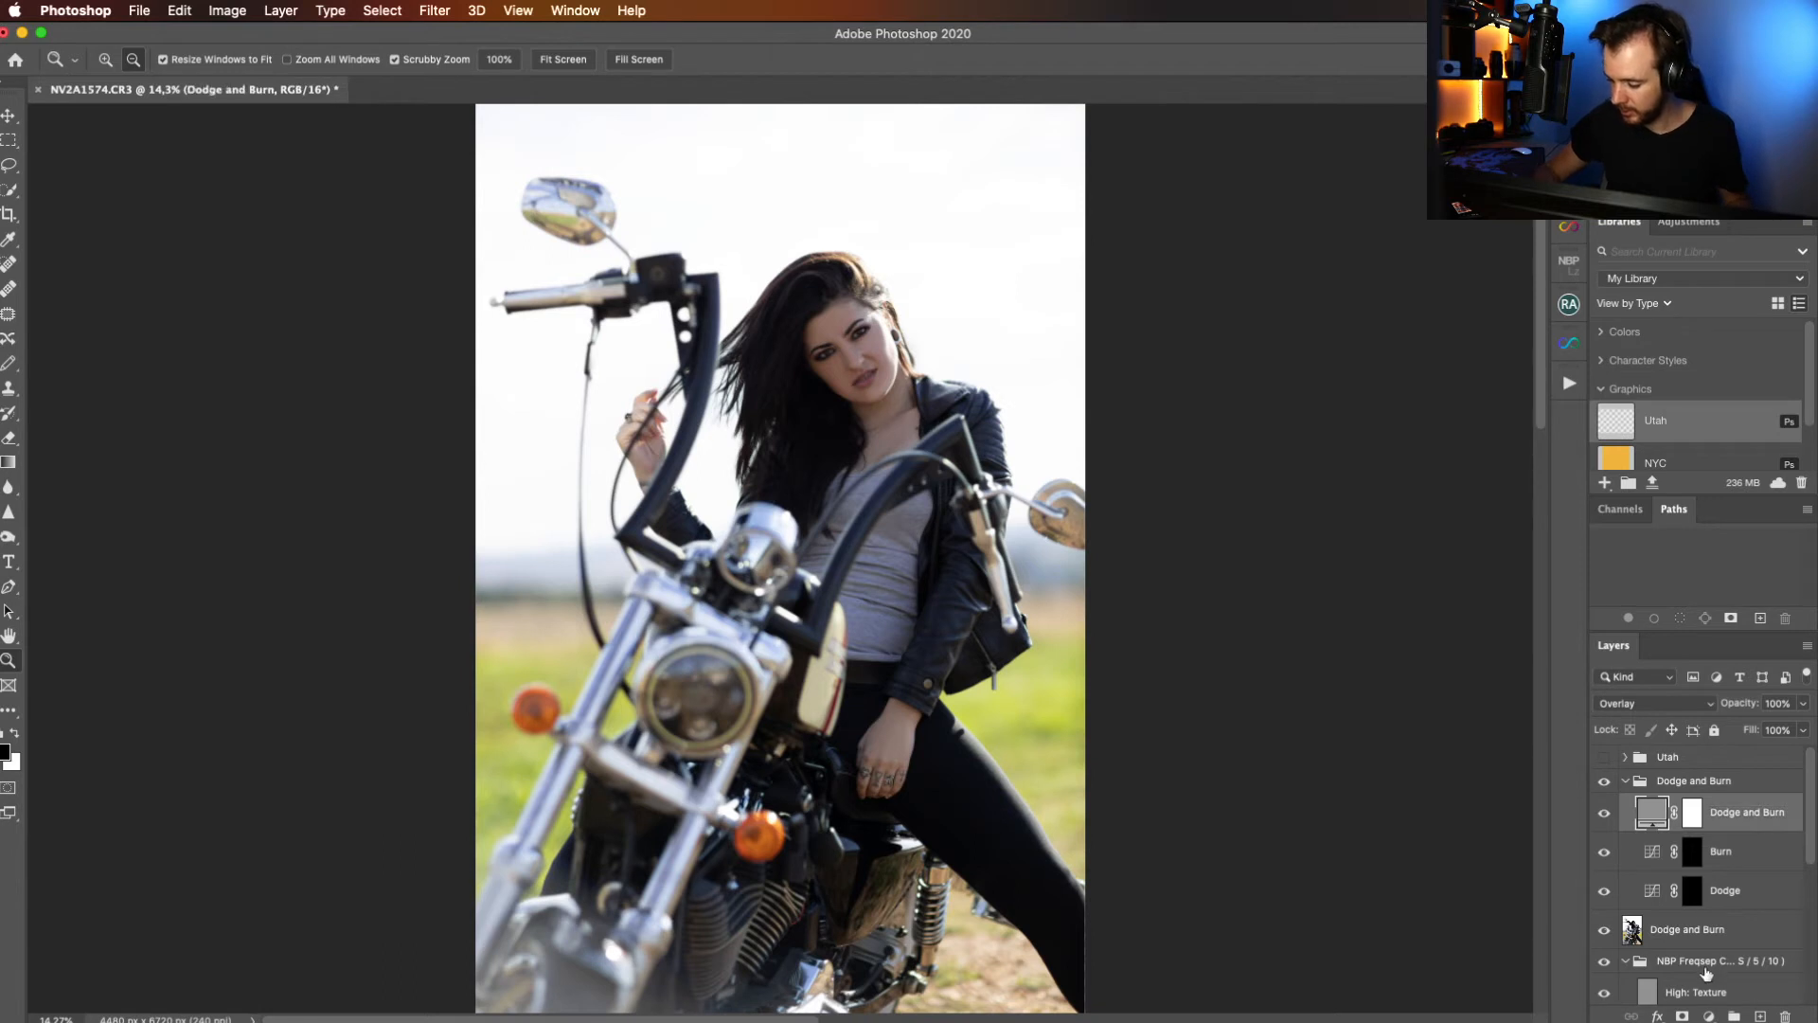
Add a gray Solid Color fill with 50% brightness above the Dodge and Burn group and set its blend mode to Saturation.
{"action": "left_click", "coordinate": [1689, 782]}
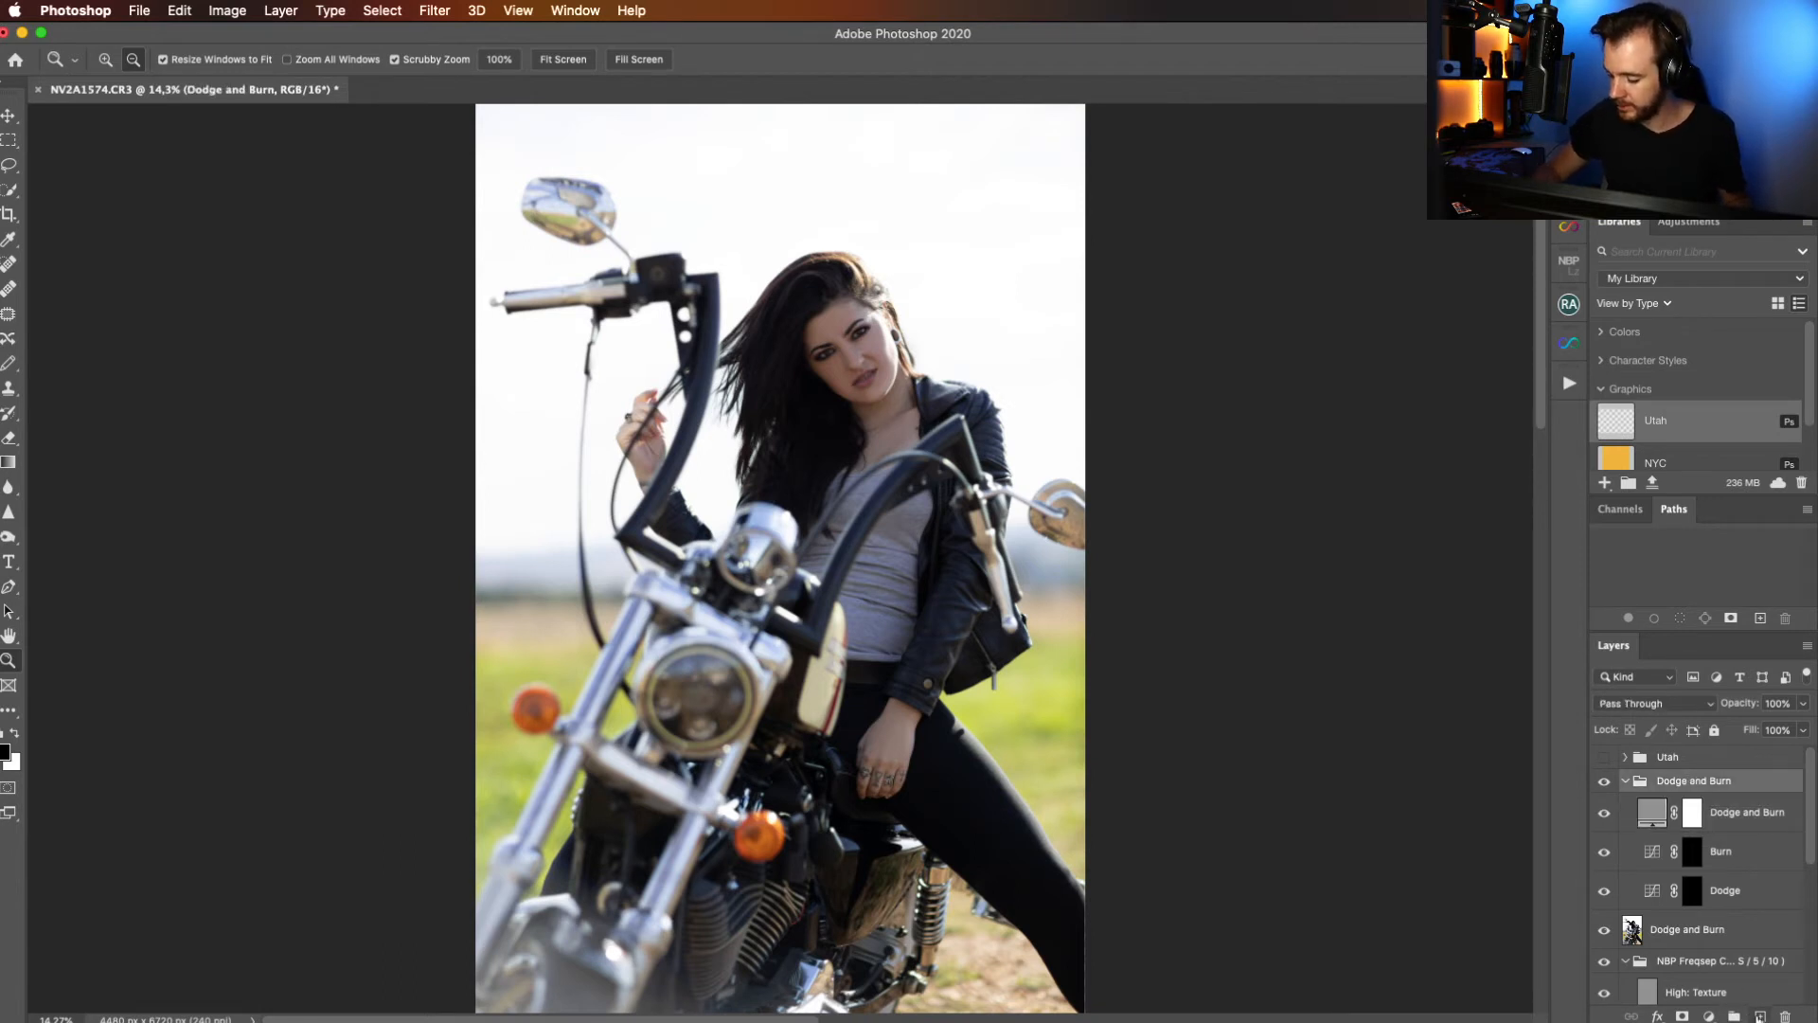
{"action": "left_click", "coordinate": [1761, 1016]}
{"action": "left_click_drag", "start_coordinate": [1679, 822], "coordinate": [1674, 767]}
{"action": "left_click", "coordinate": [1704, 1014]}
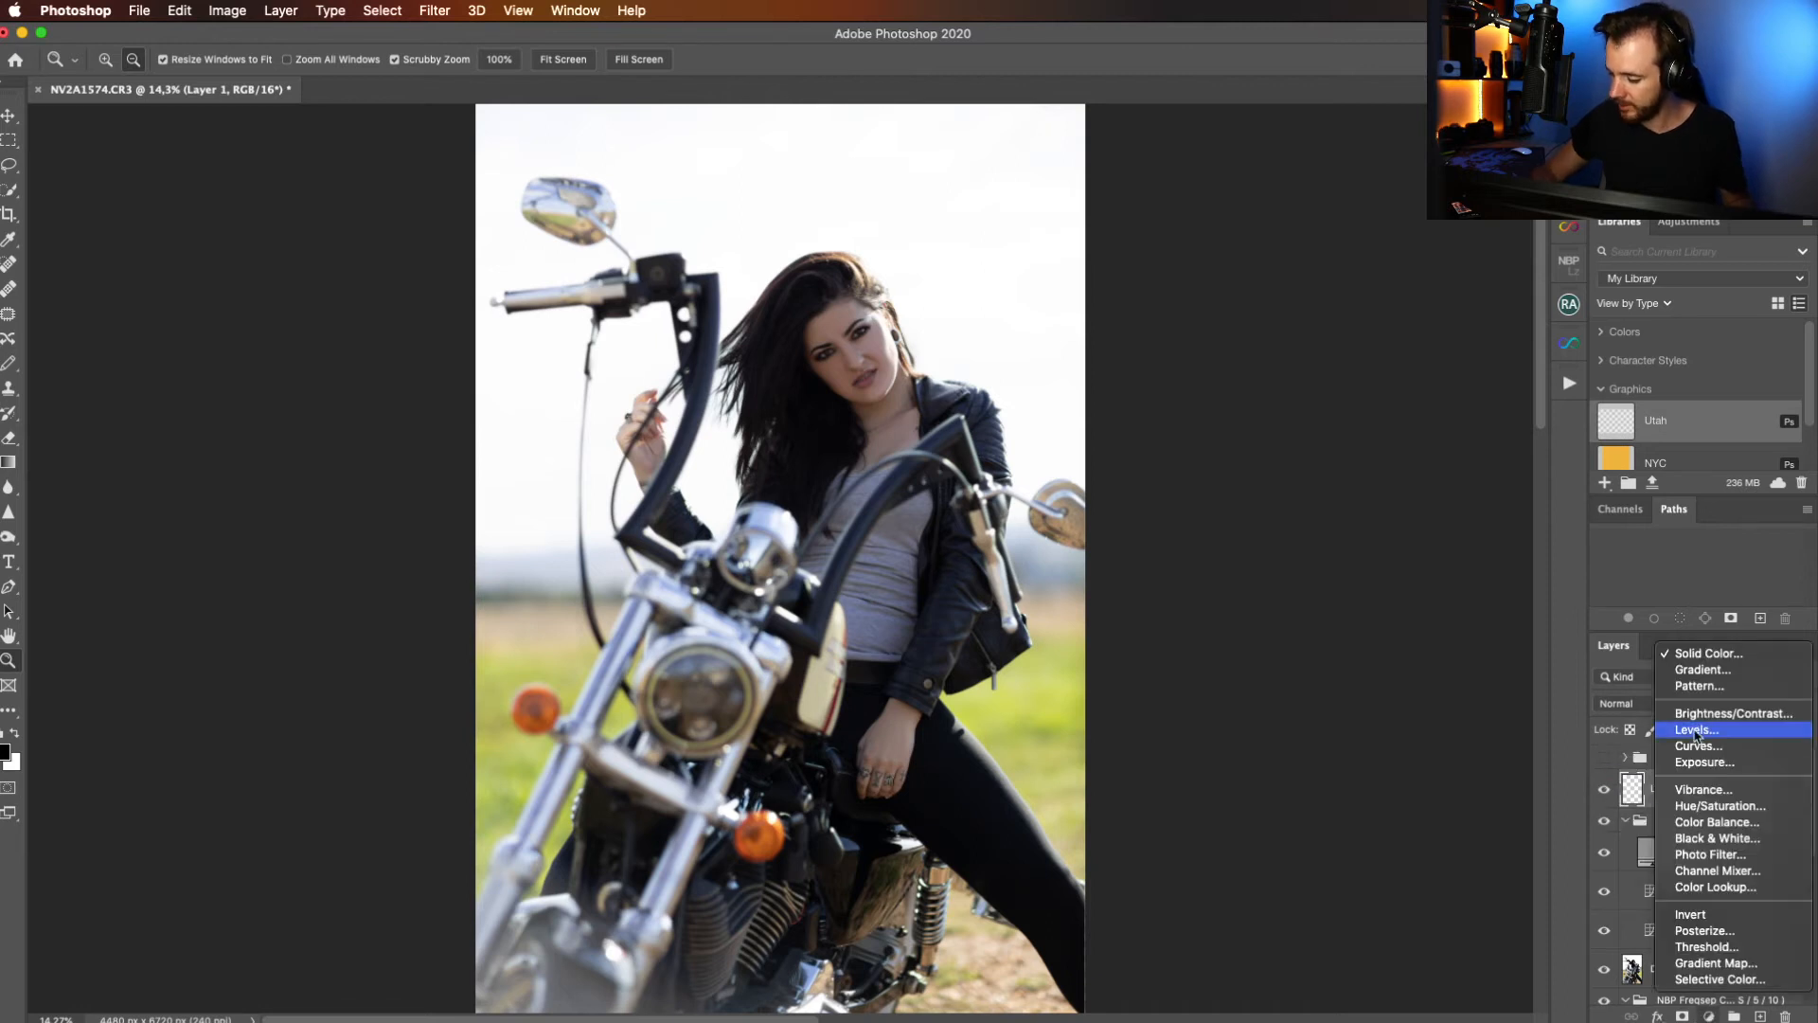
{"action": "left_click", "coordinate": [1709, 653]}
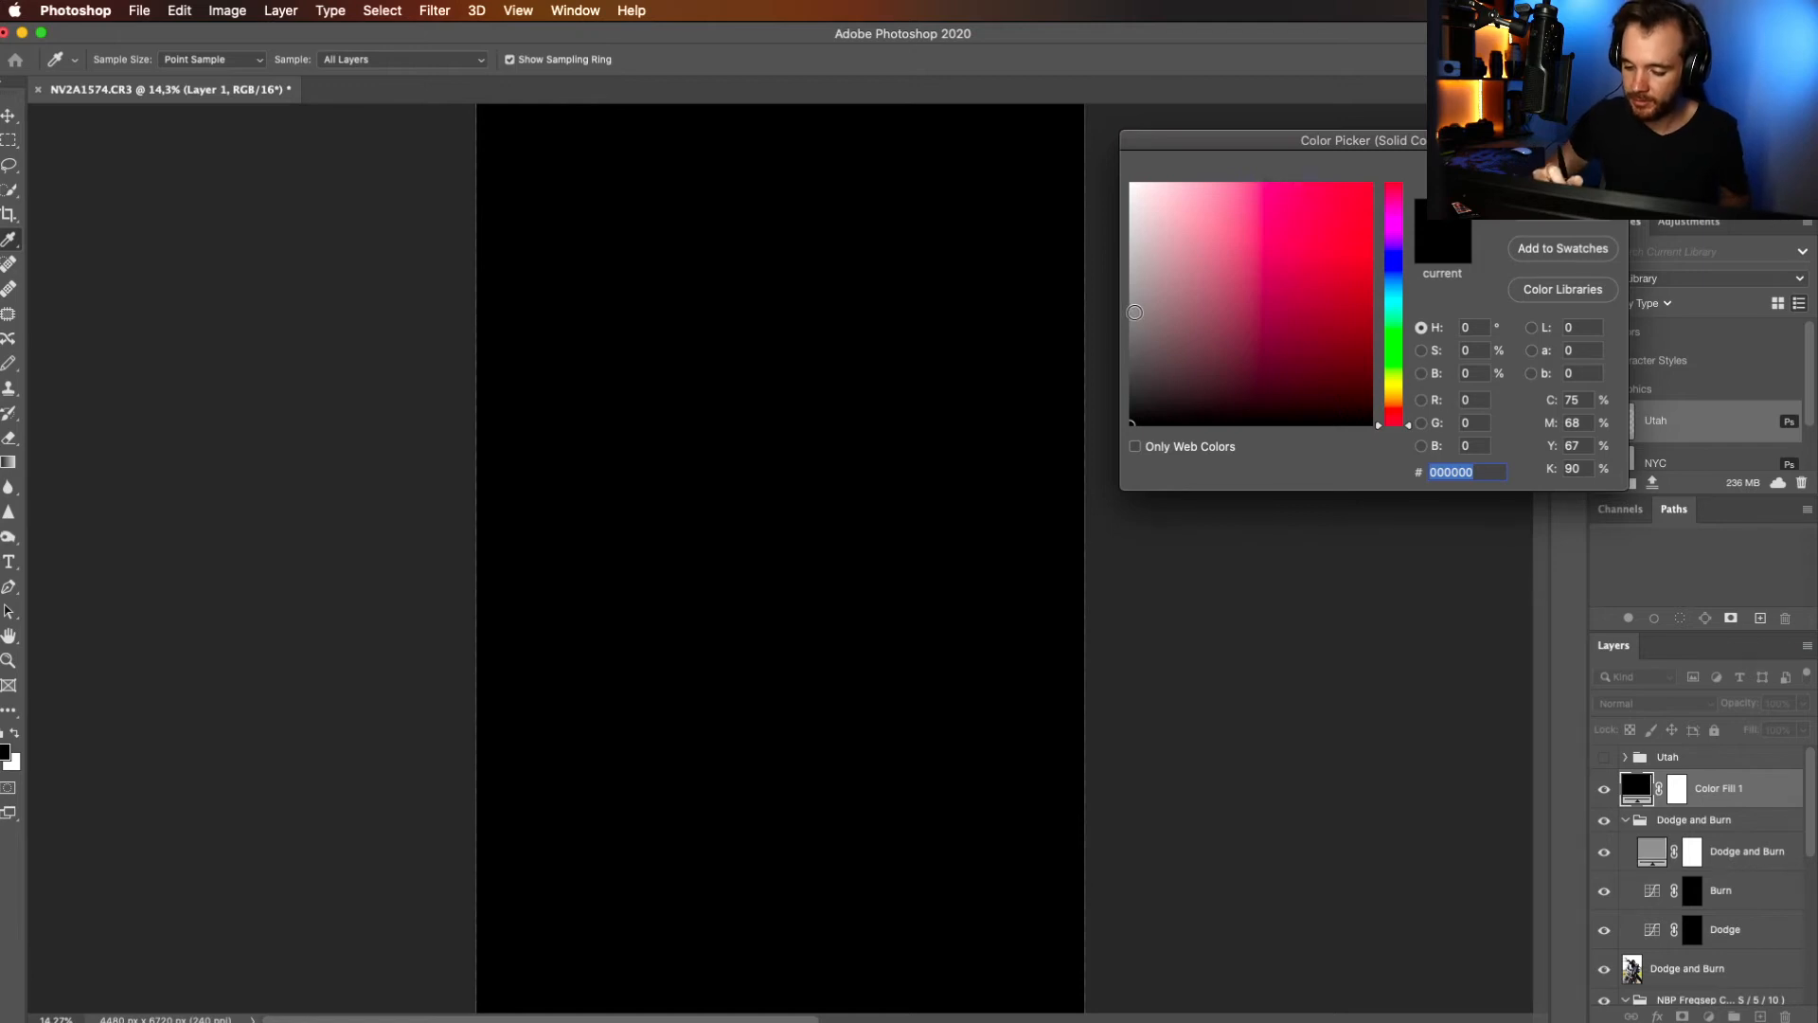
{"action": "left_click", "coordinate": [1133, 308]}
{"action": "double_click", "coordinate": [1473, 375]}
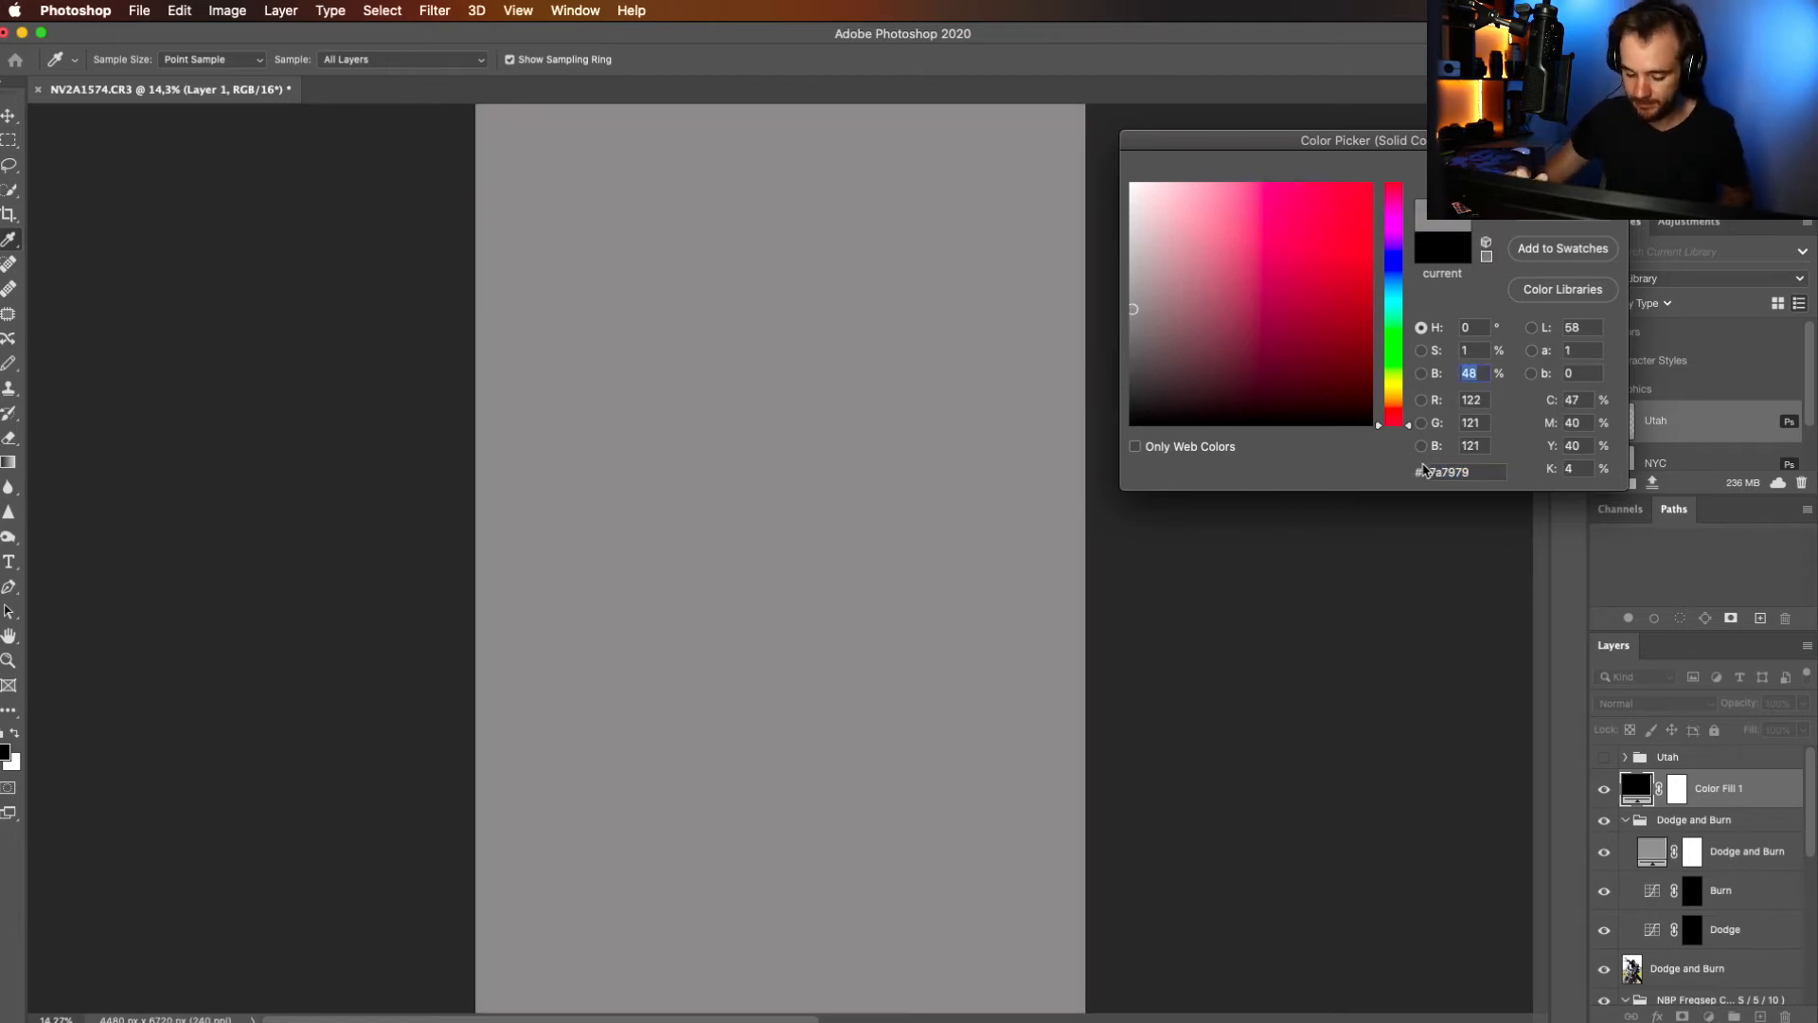
{"action": "type", "text": "50"}
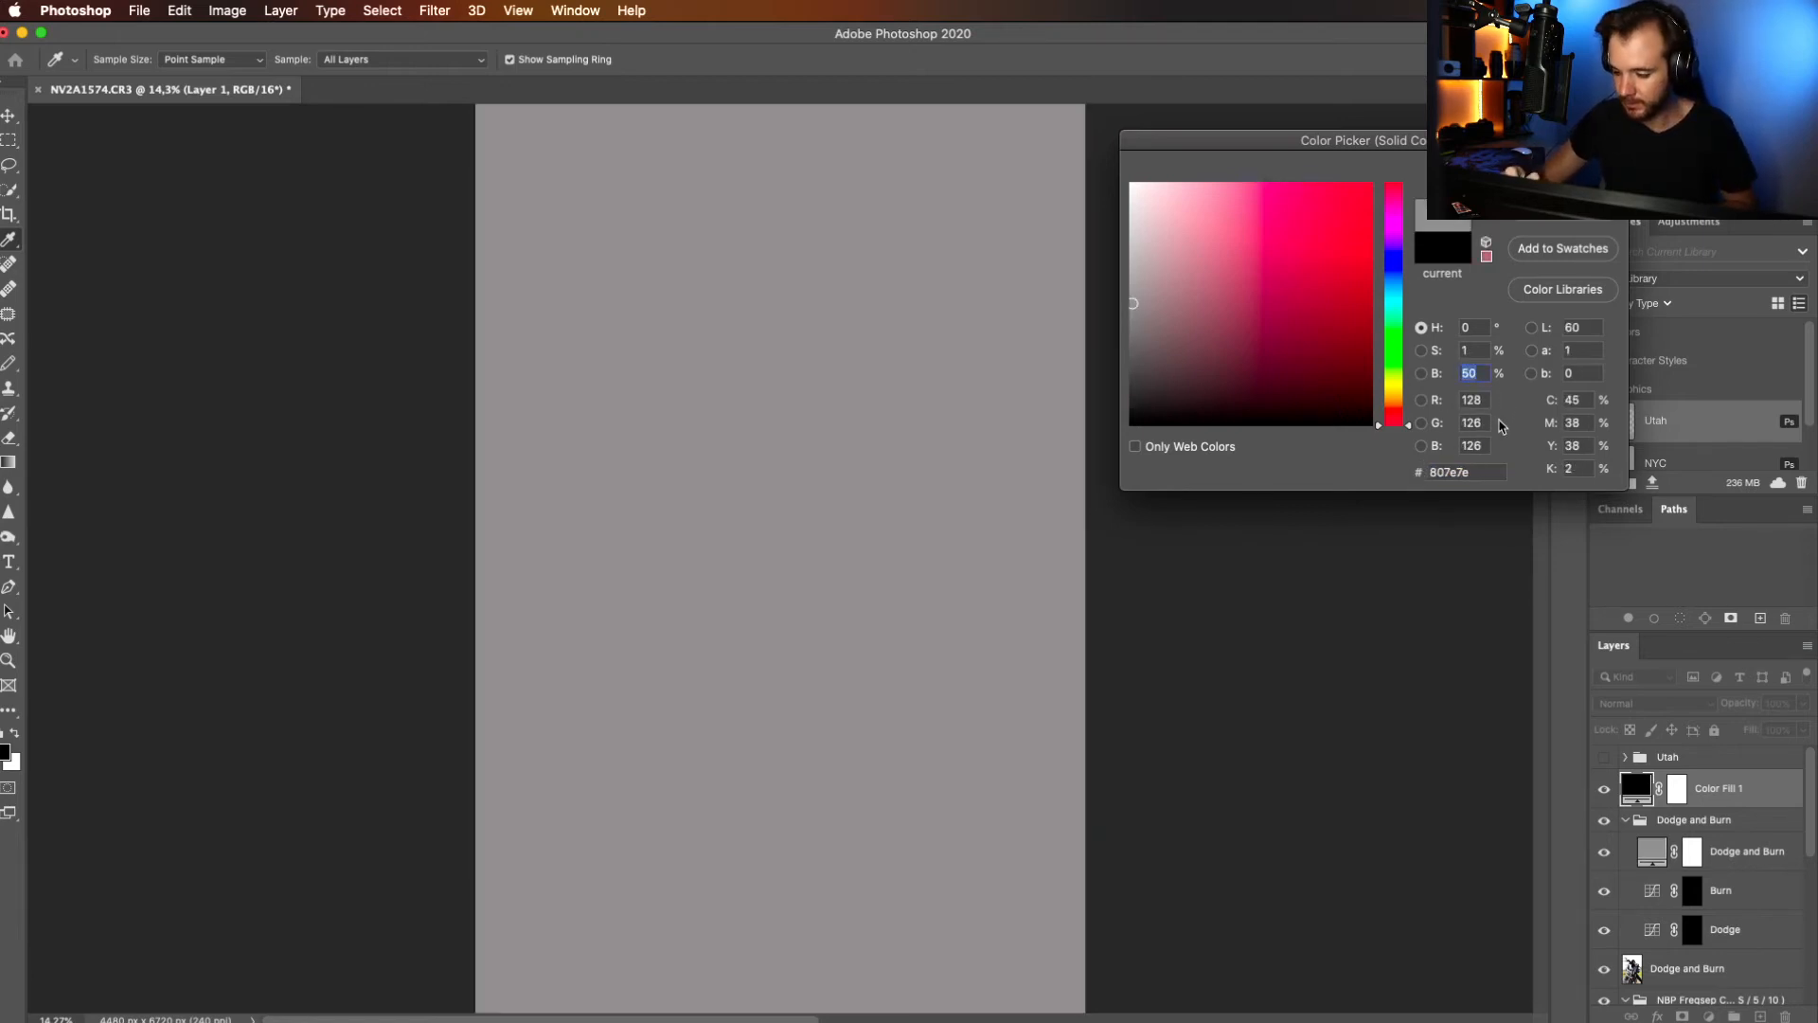
{"action": "left_click", "coordinate": [1562, 168]}
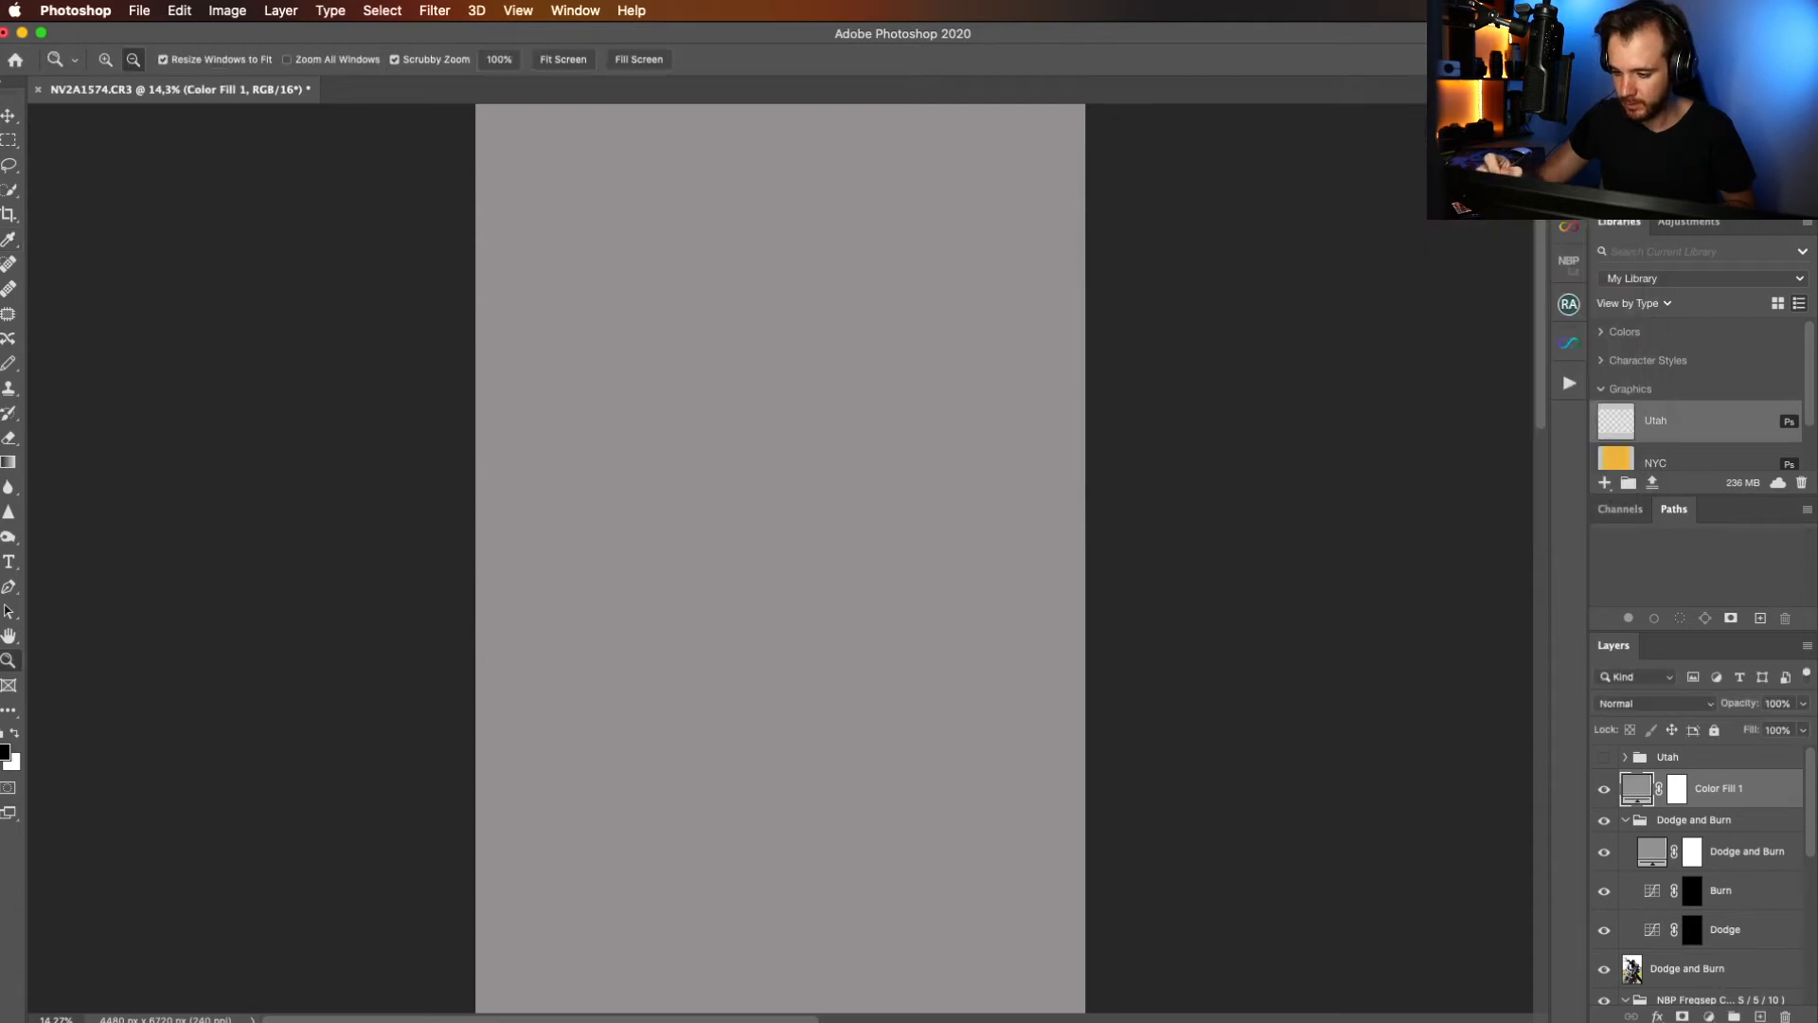
{"action": "left_click", "coordinate": [1662, 703]}
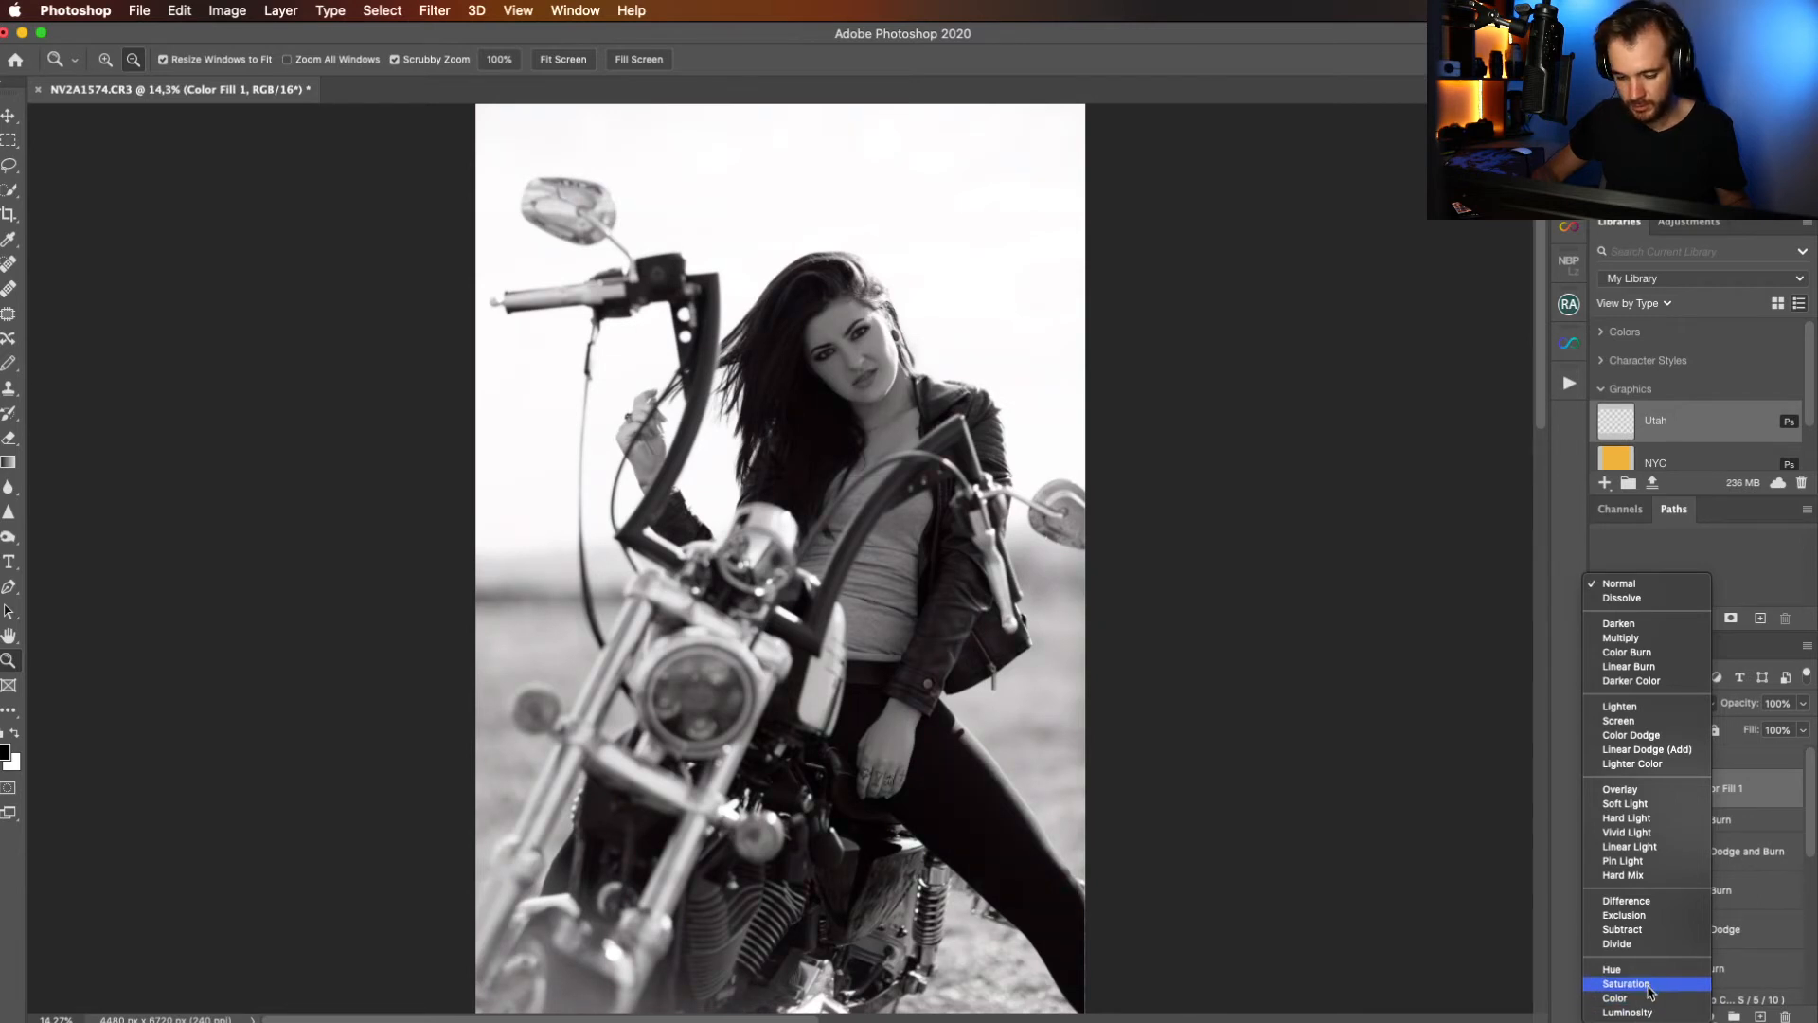
{"action": "left_click", "coordinate": [1650, 984]}
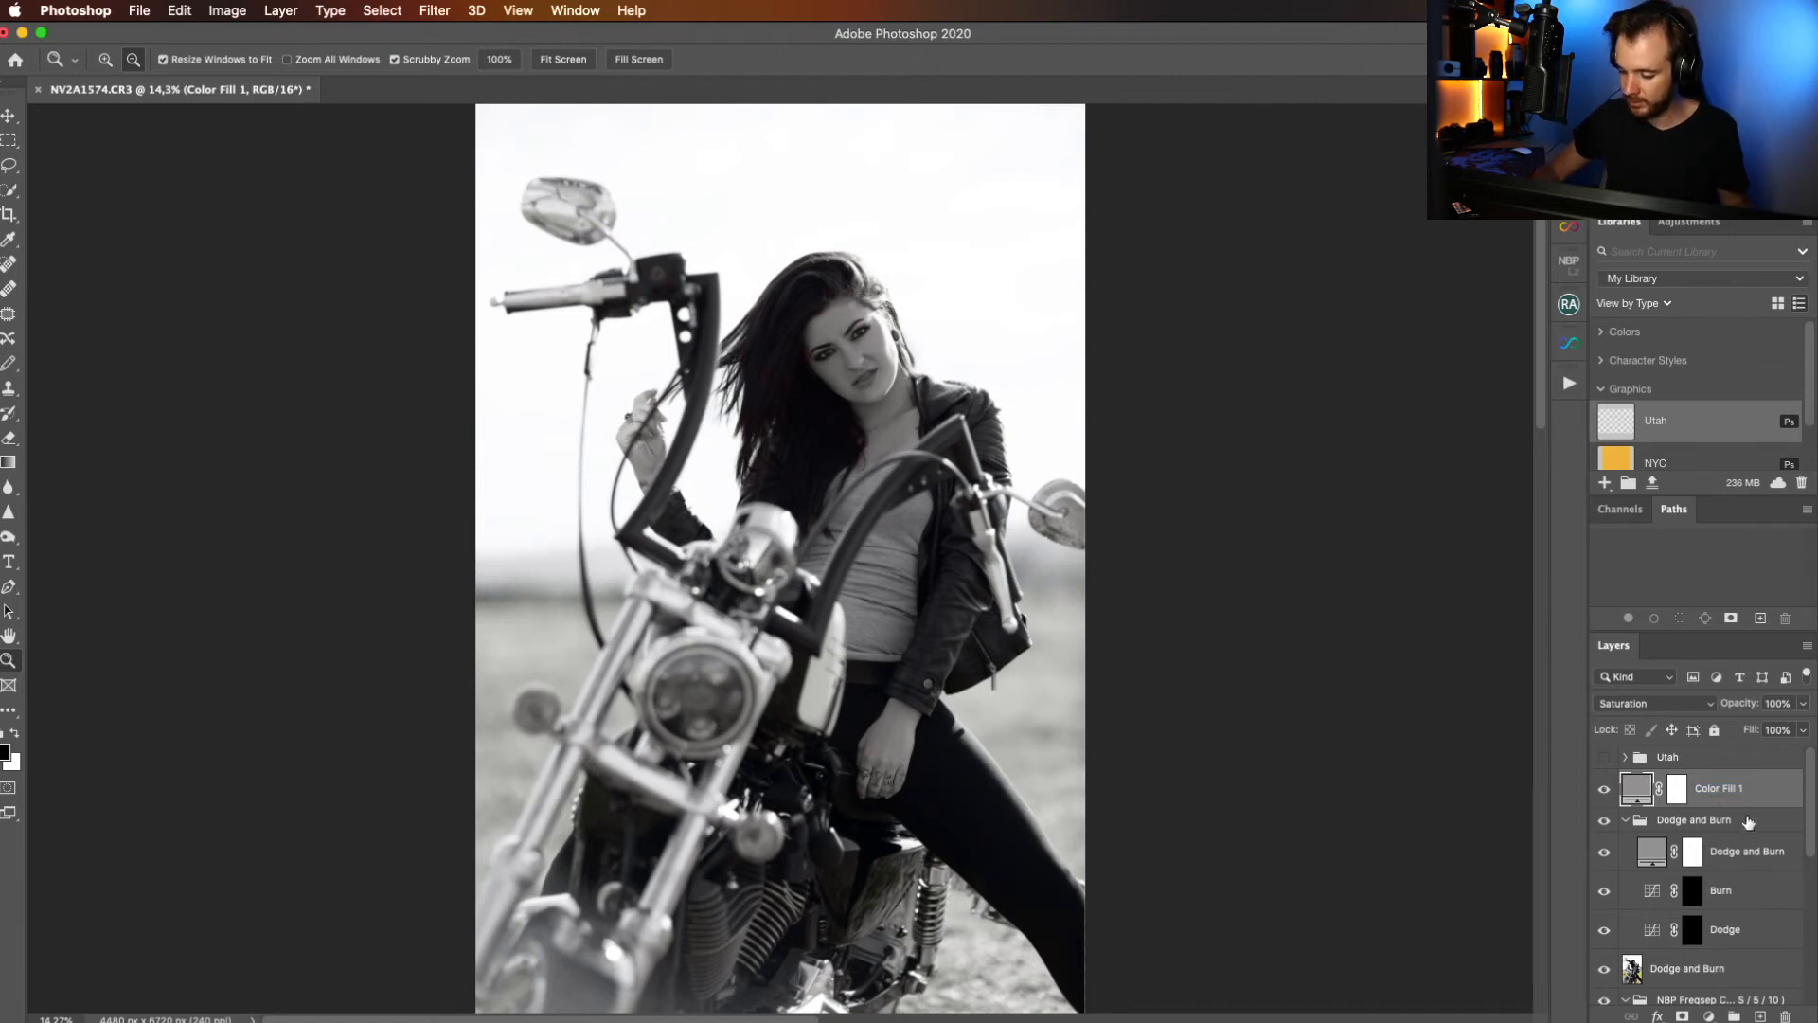
Add a Curves adjustment layer above the Saturation fill and darken the midtones with a point at input 141, output 103.
{"action": "left_click", "coordinate": [1710, 1016]}
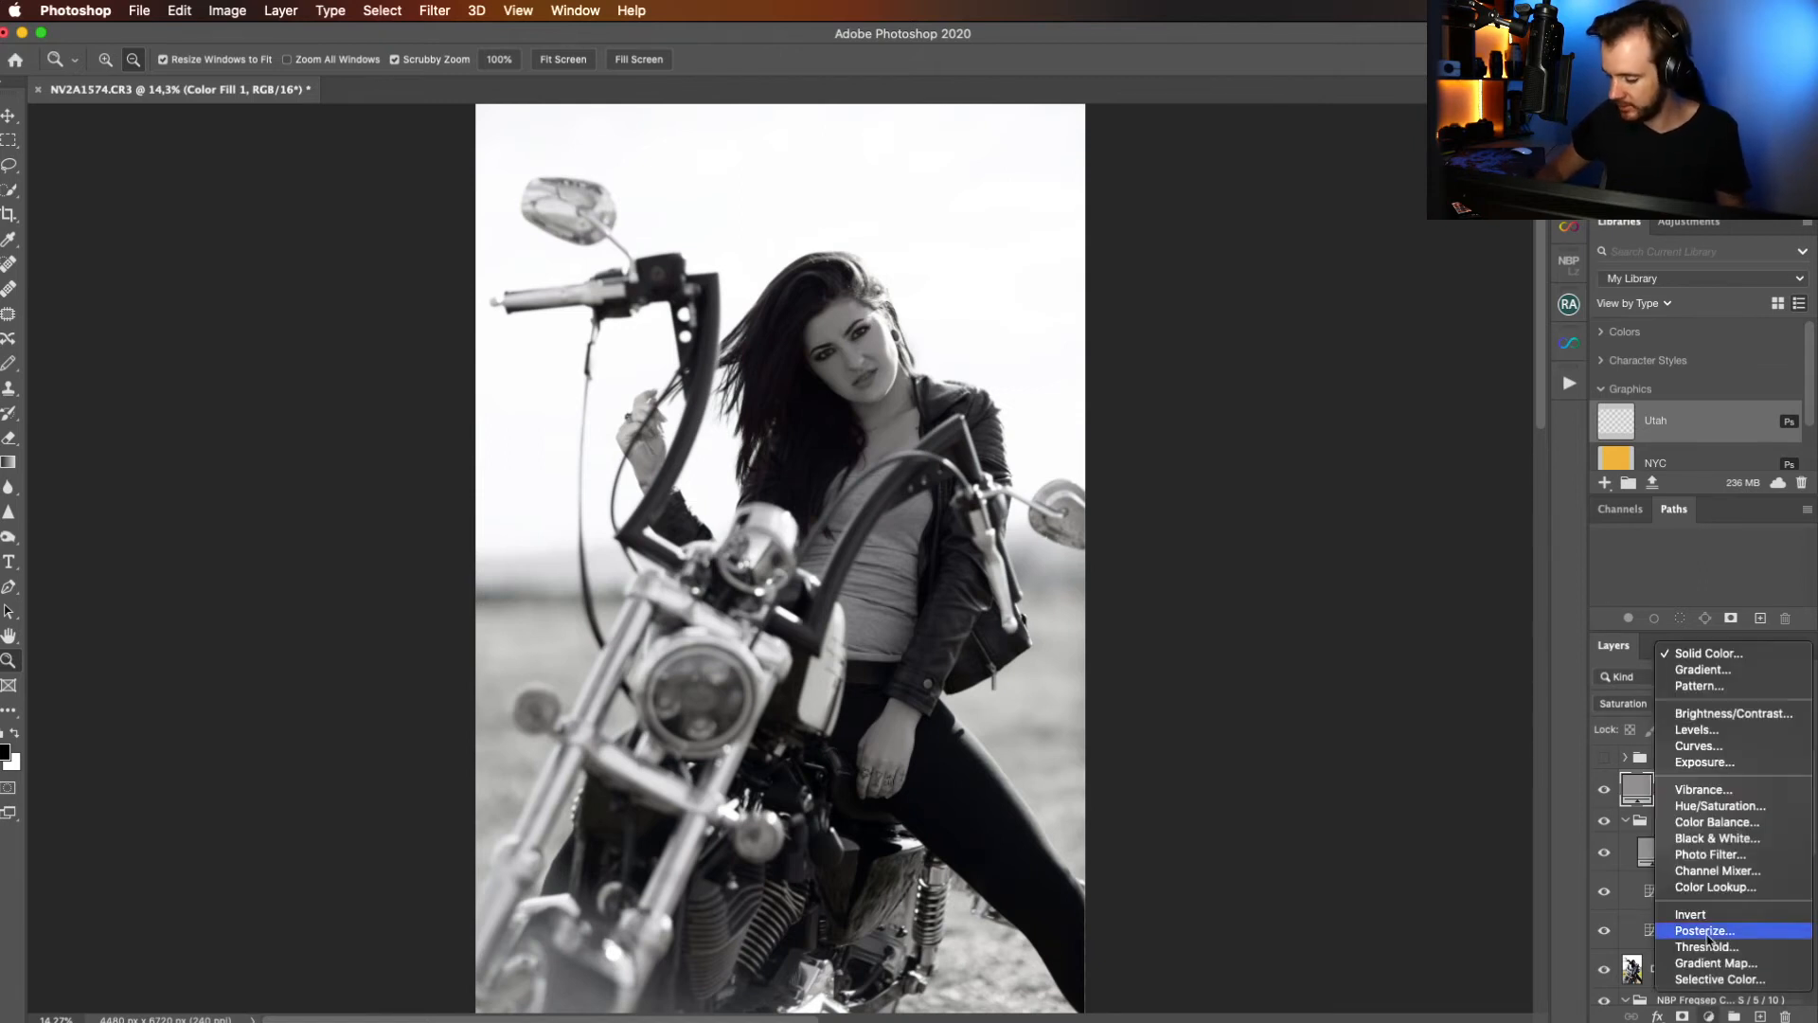
{"action": "left_click", "coordinate": [1698, 745]}
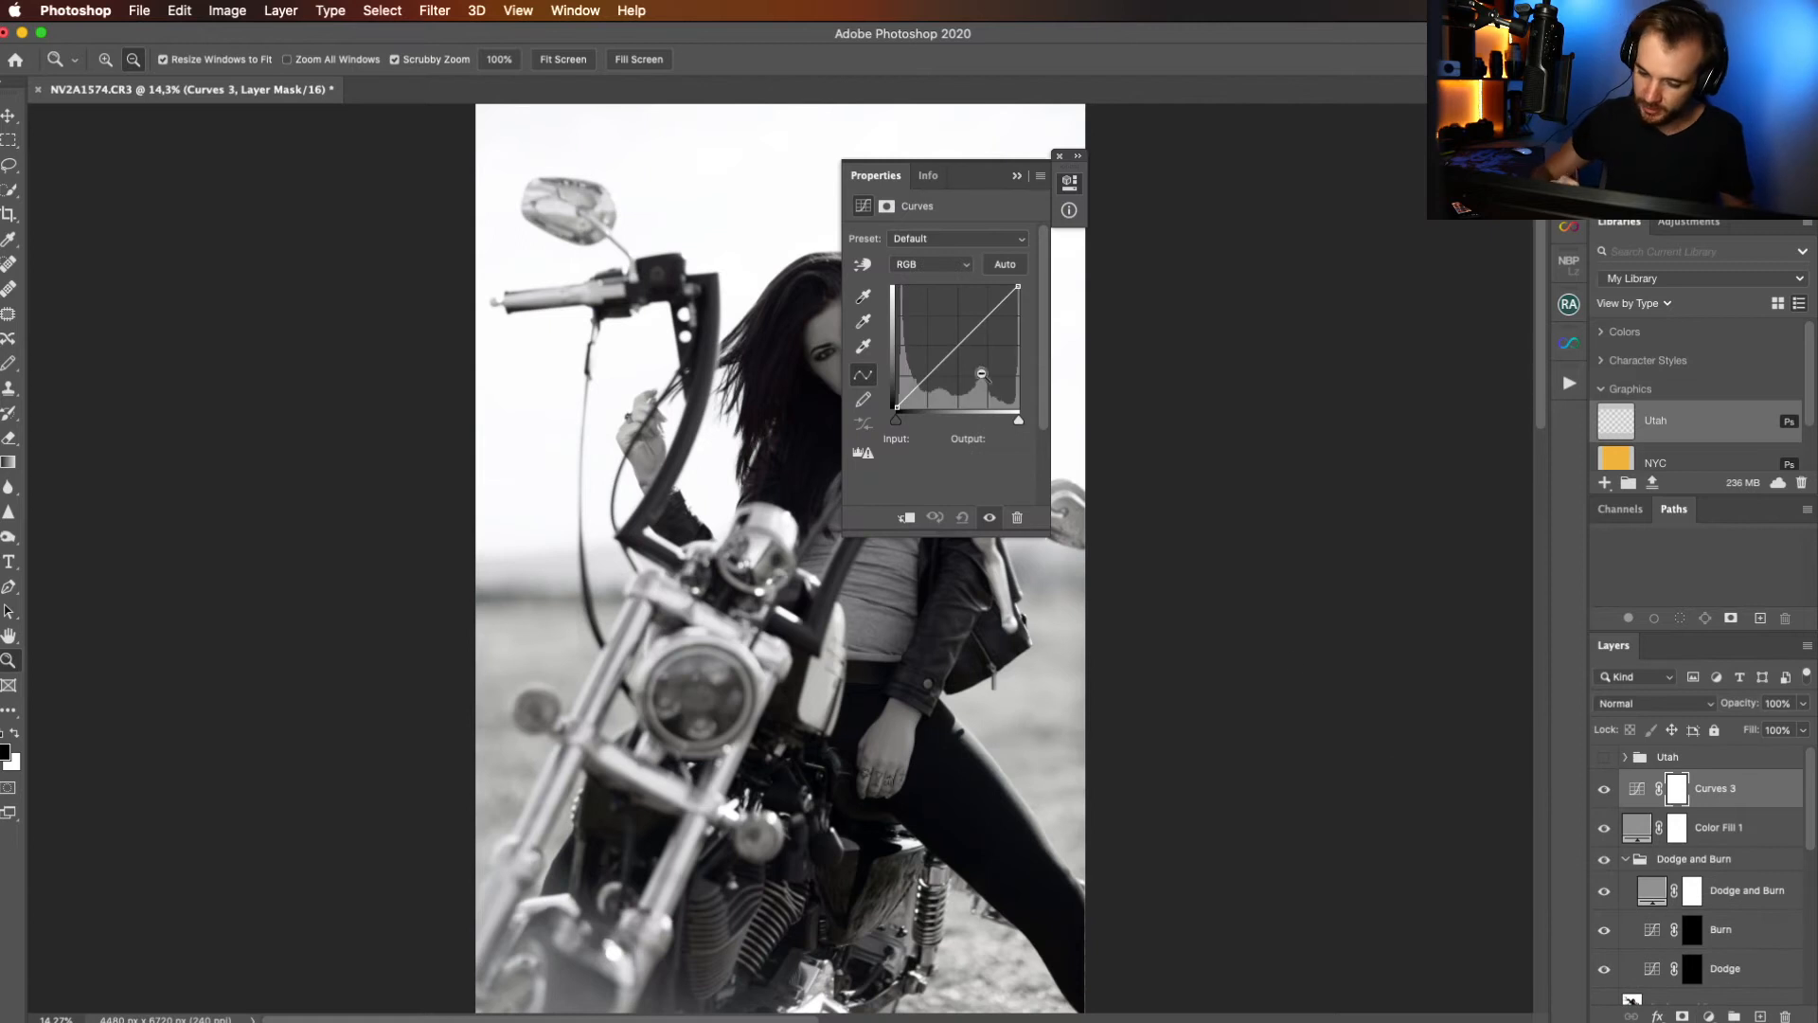
{"action": "left_click_drag", "start_coordinate": [961, 346], "coordinate": [968, 362]}
{"action": "left_click_drag", "start_coordinate": [983, 179], "coordinate": [1308, 180]}
{"action": "left_click_drag", "start_coordinate": [1292, 360], "coordinate": [1291, 358]}
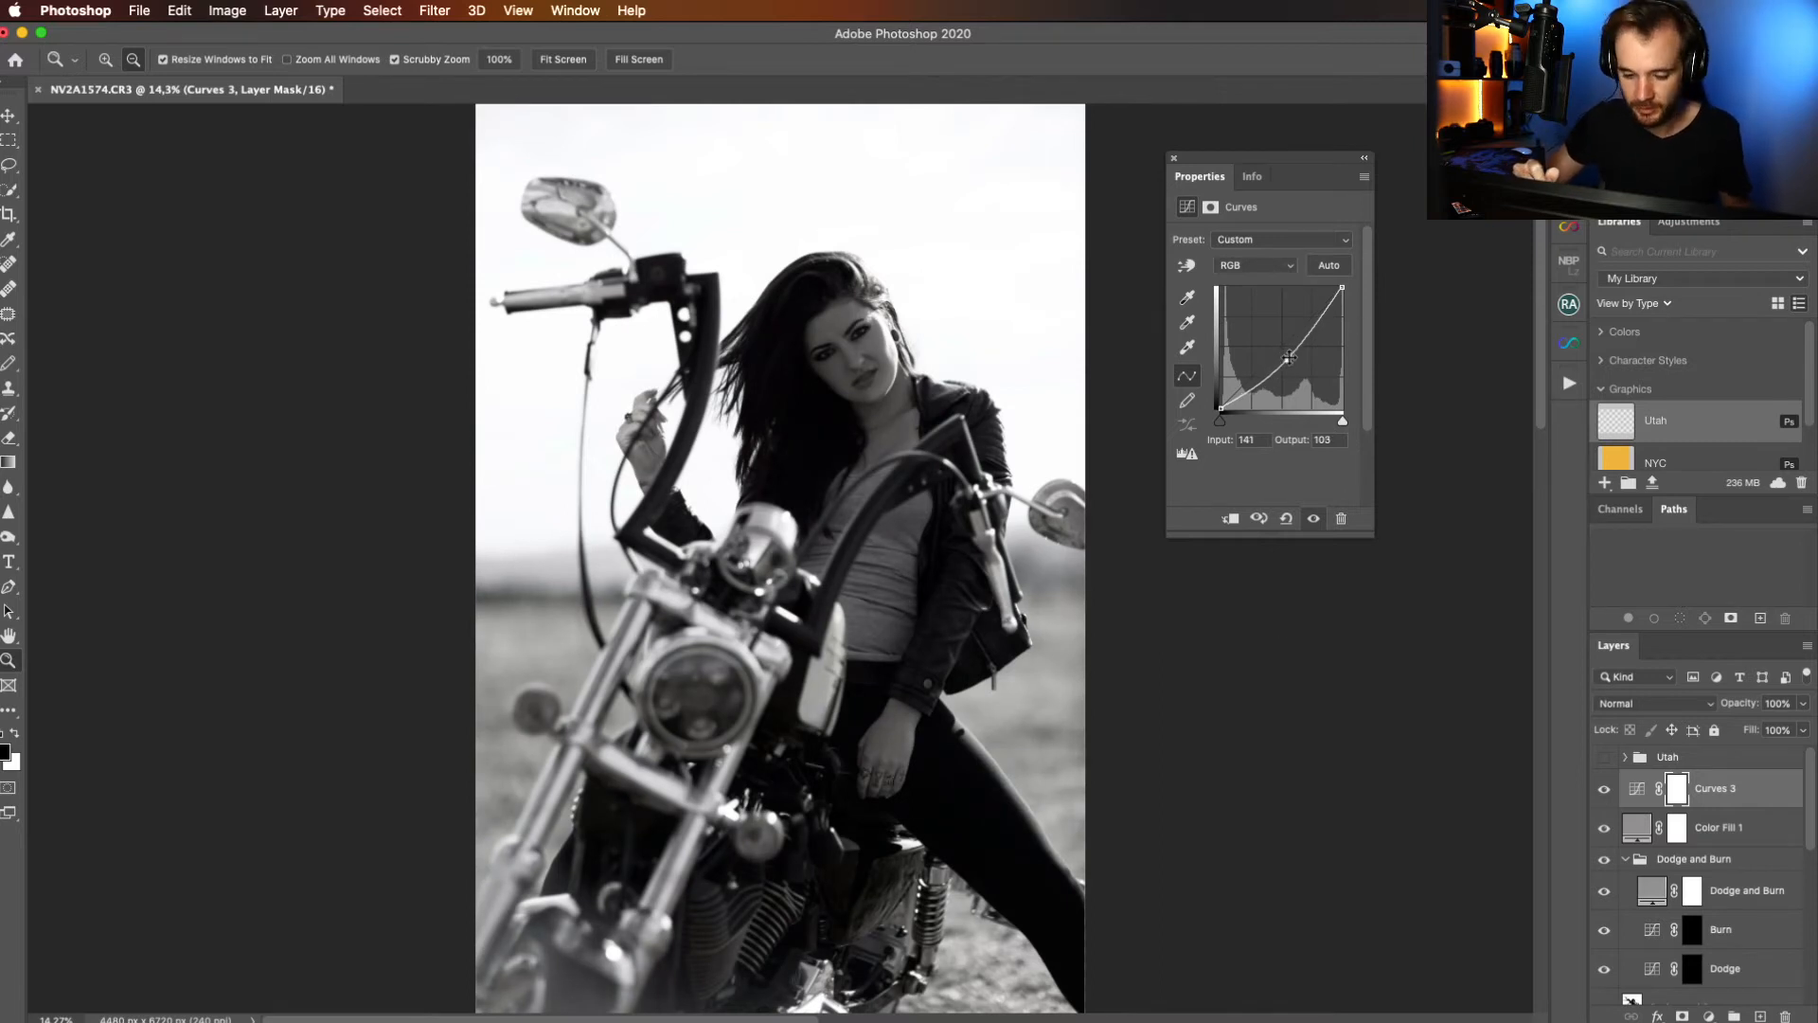
{"action": "left_click", "coordinate": [1364, 158]}
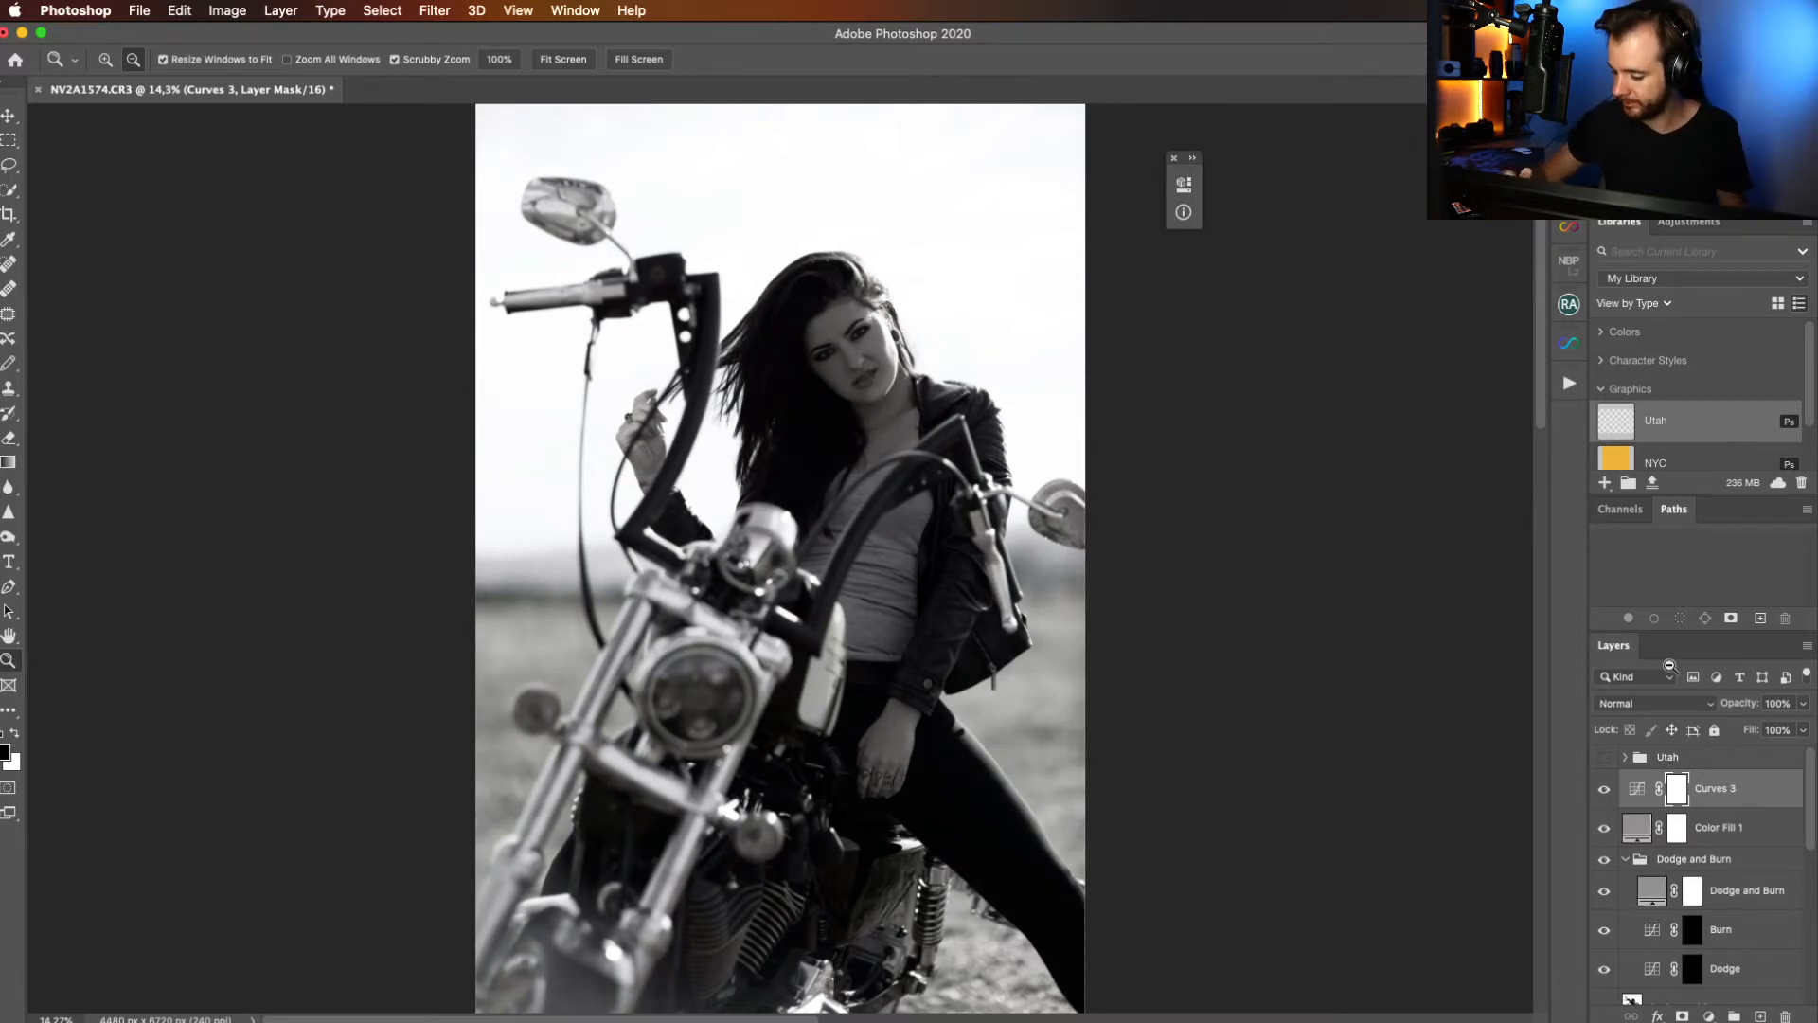
Target the Dodge layer's mask and switch from the Mixer Brush to the regular Brush tool.
{"action": "left_click", "coordinate": [1693, 930]}
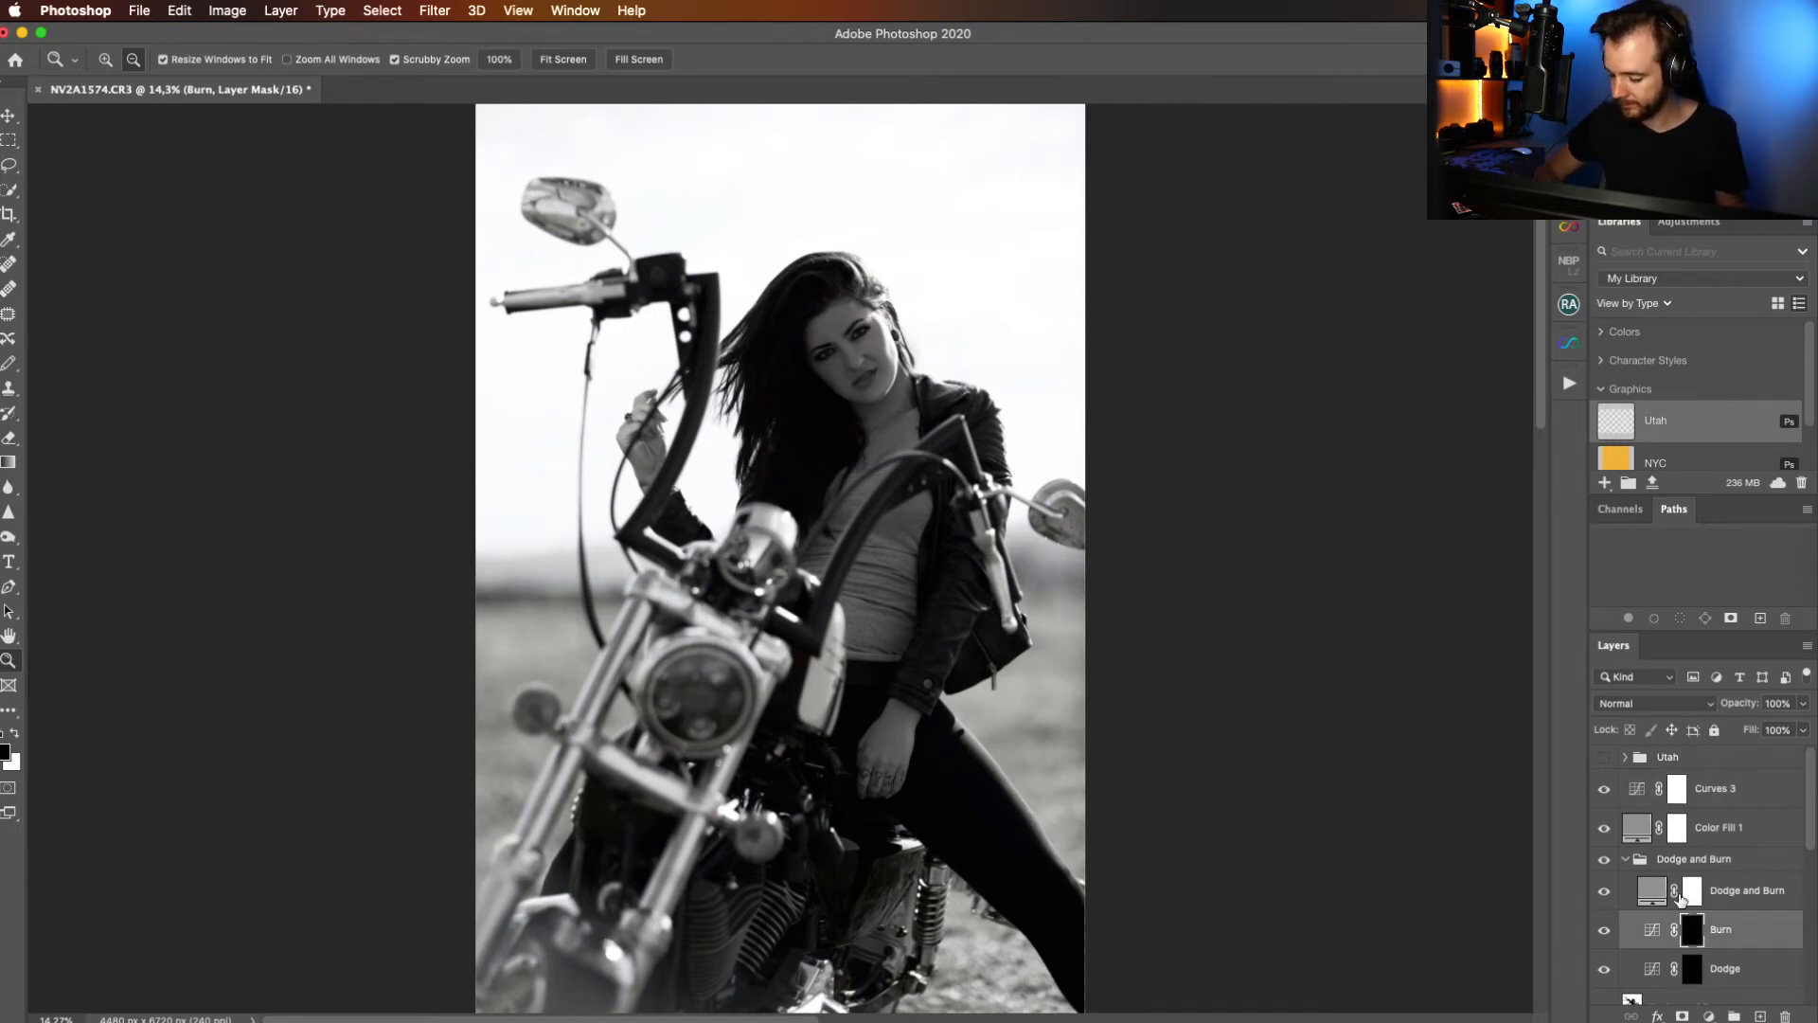
{"action": "left_click", "coordinate": [1686, 975]}
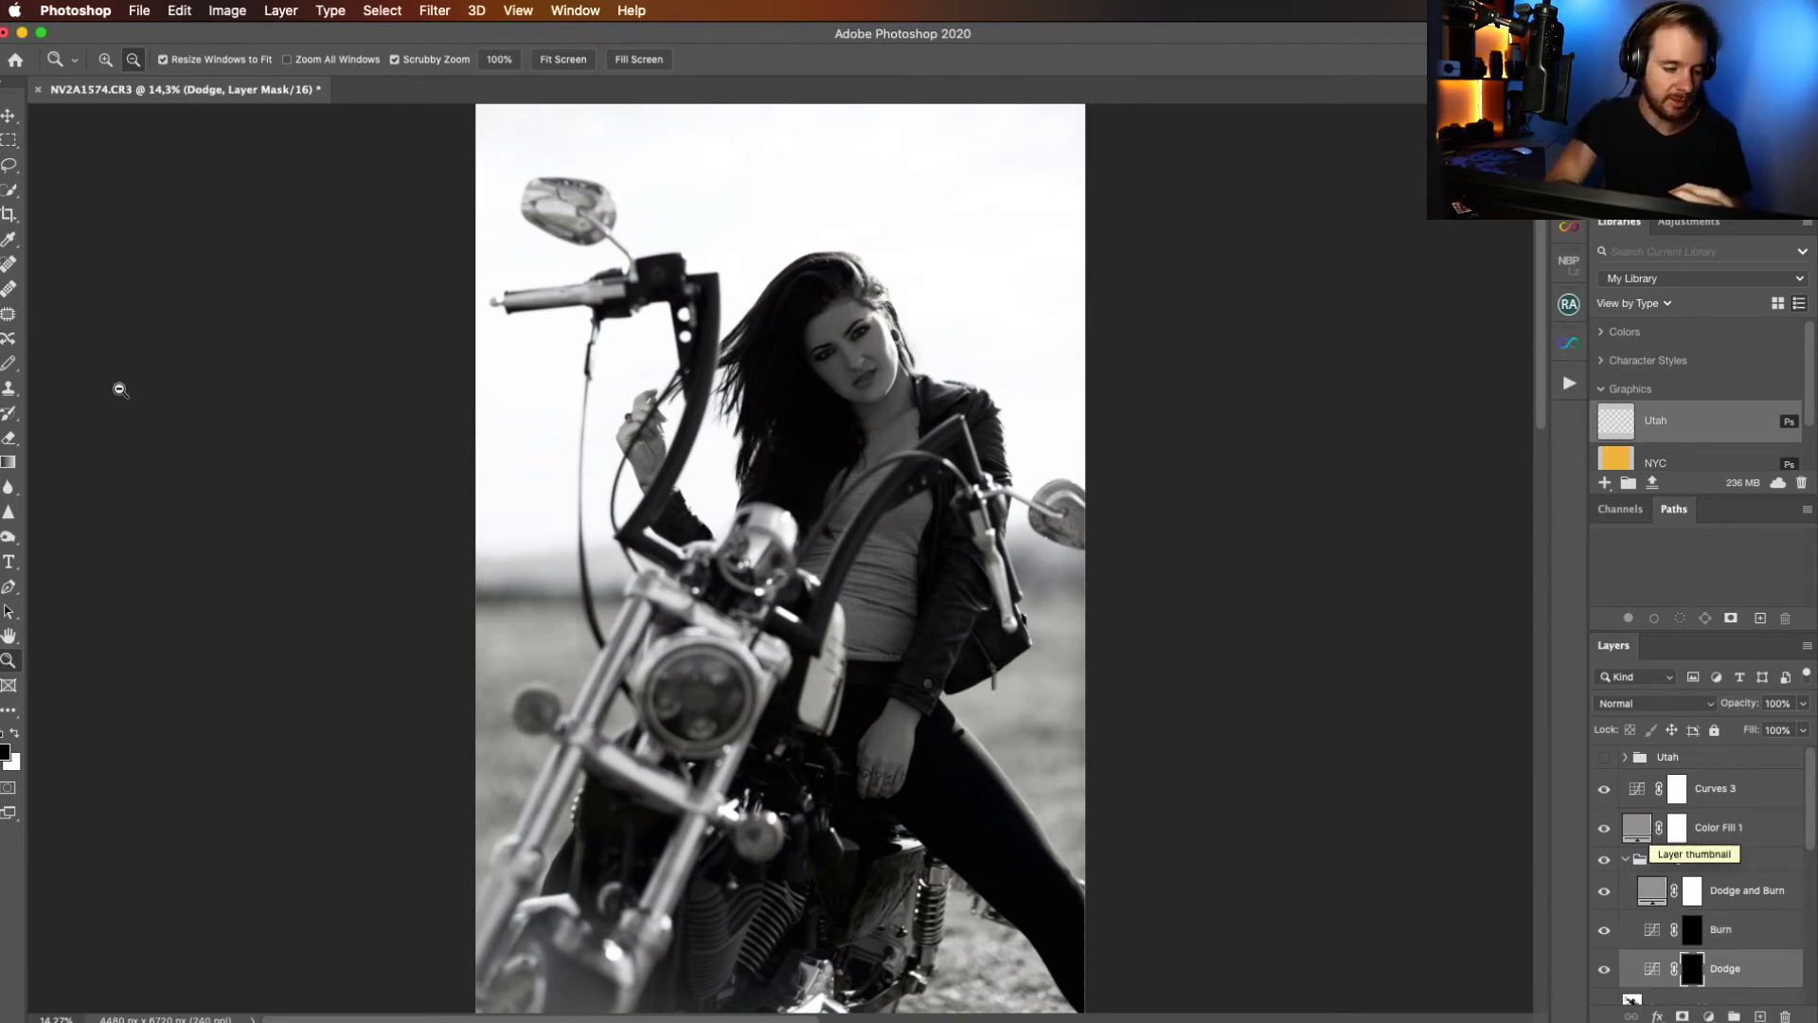
{"action": "key", "text": "b"}
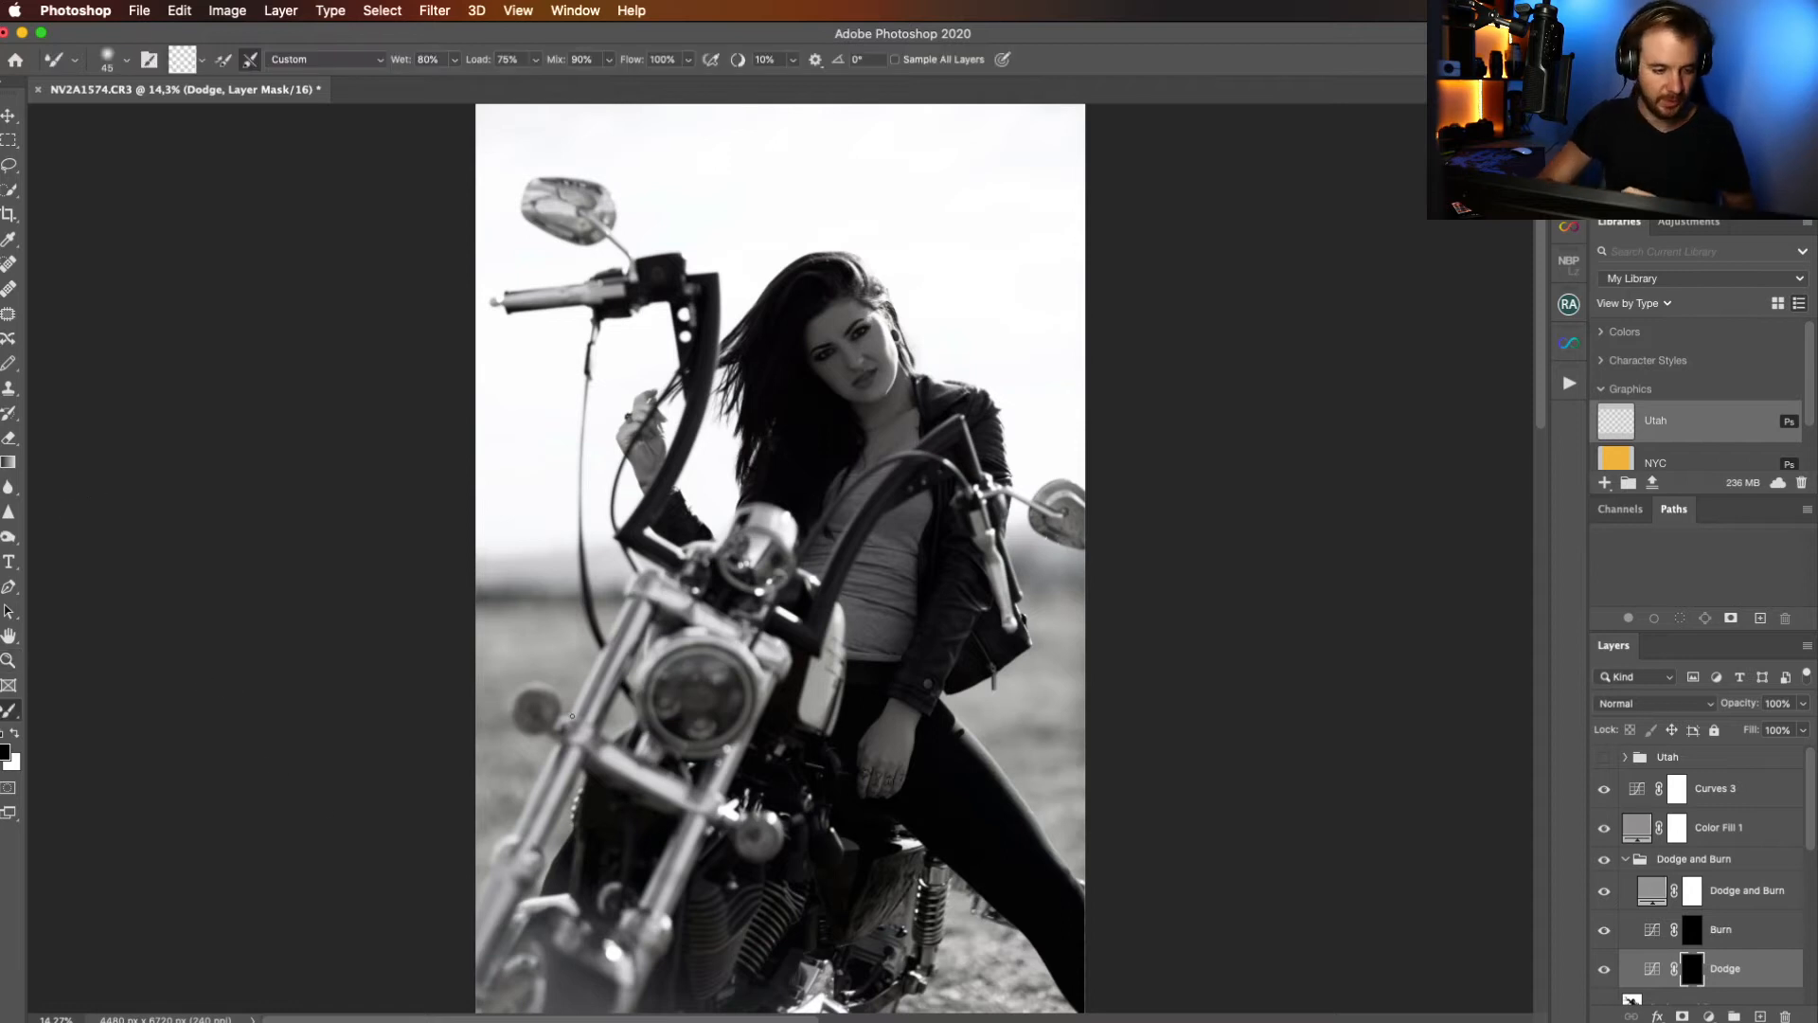
{"action": "key", "text": "backslash"}
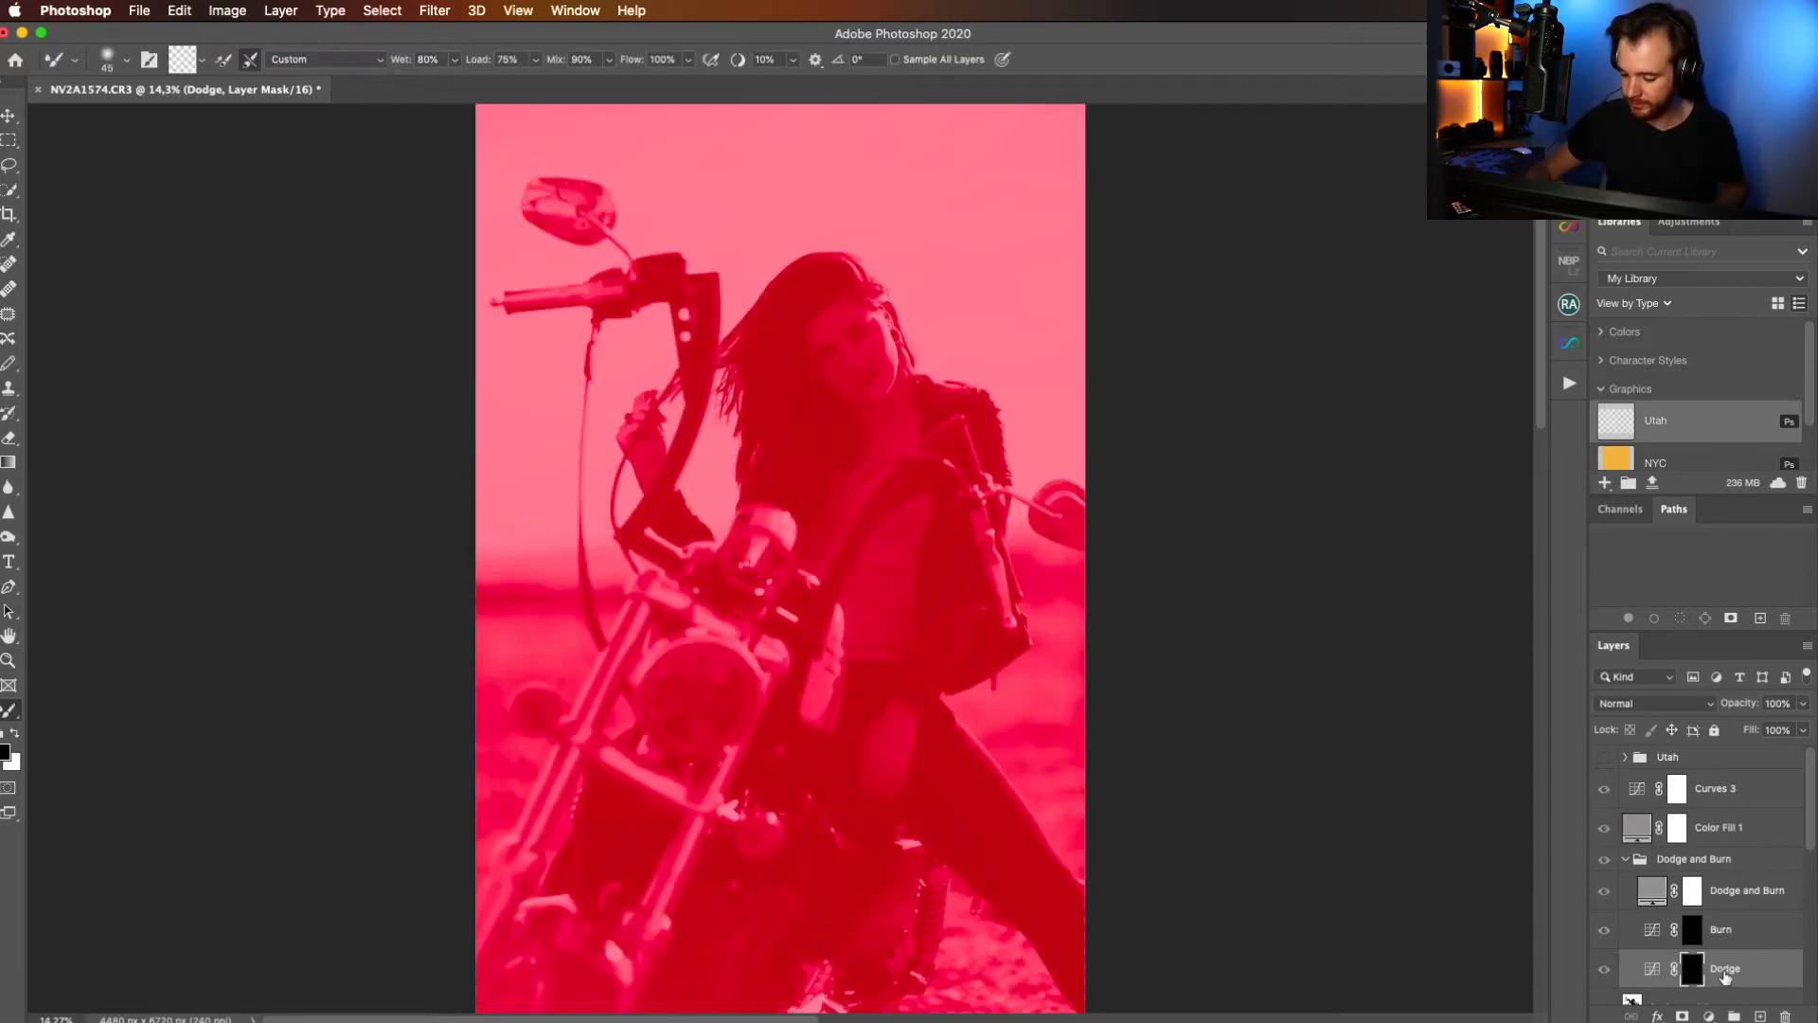
{"action": "left_click", "coordinate": [1652, 969]}
{"action": "key", "text": "shift+b"}
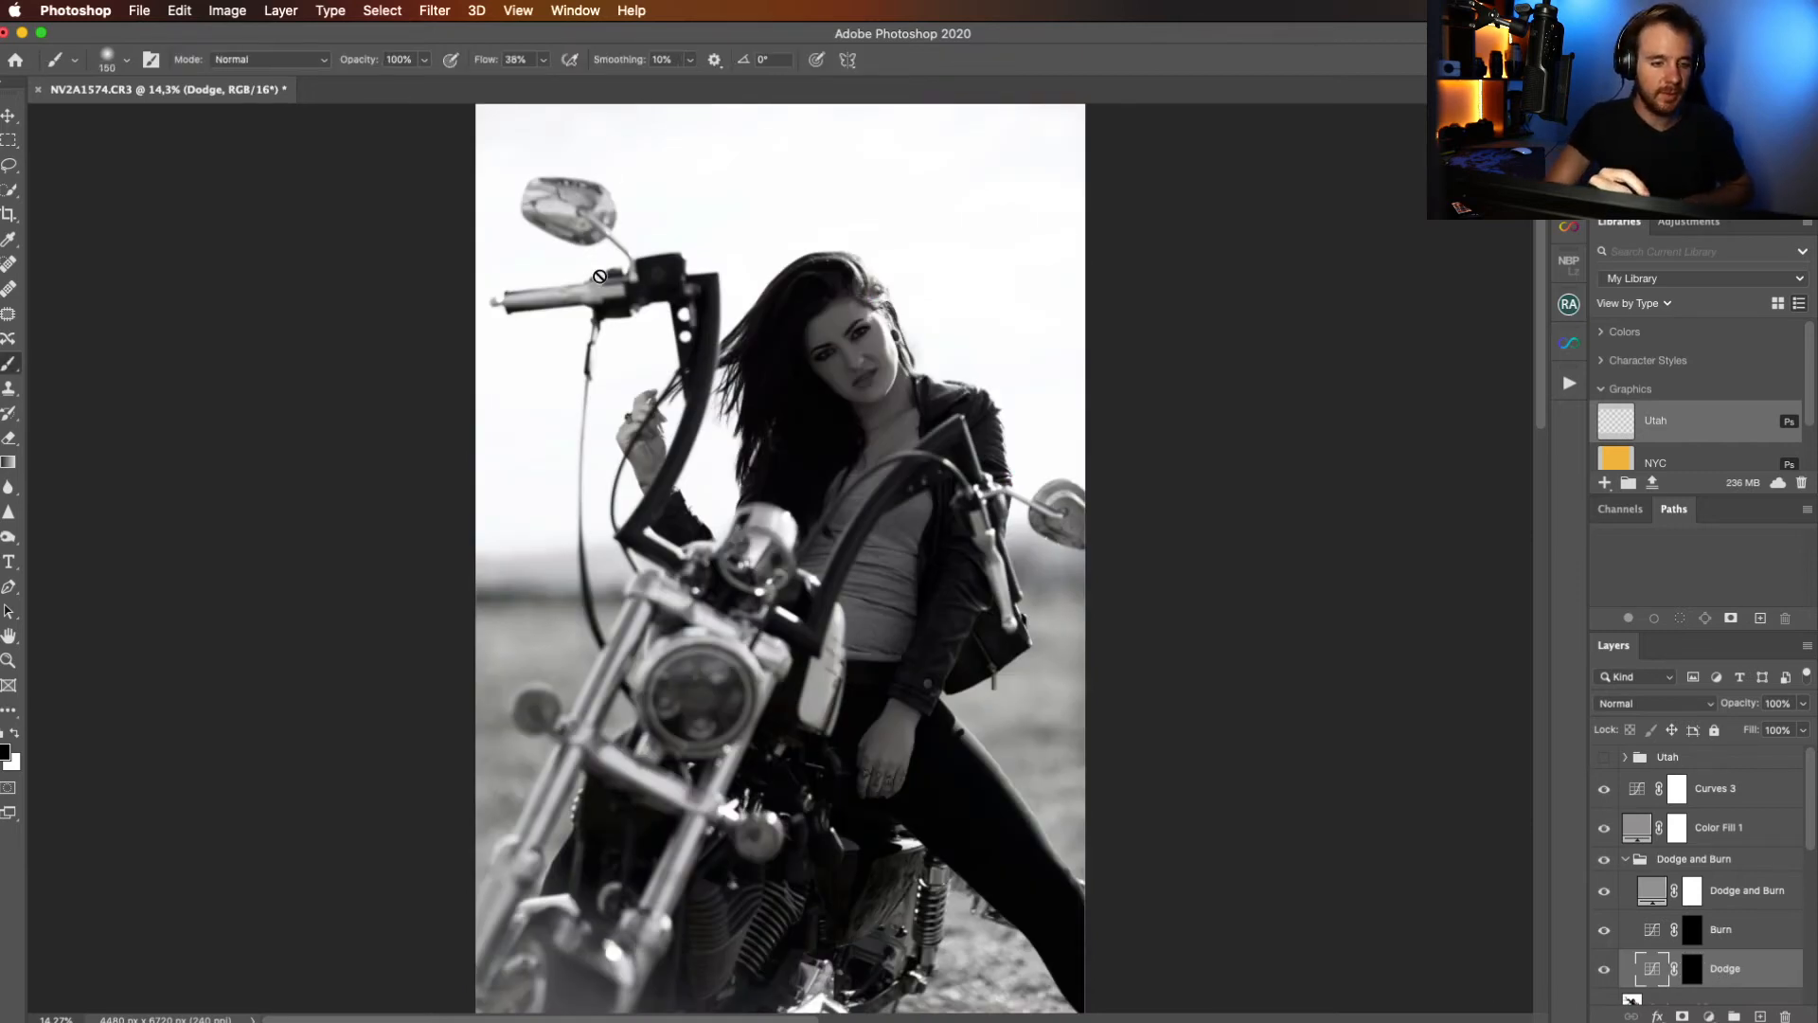
{"action": "left_click", "coordinate": [1692, 976]}
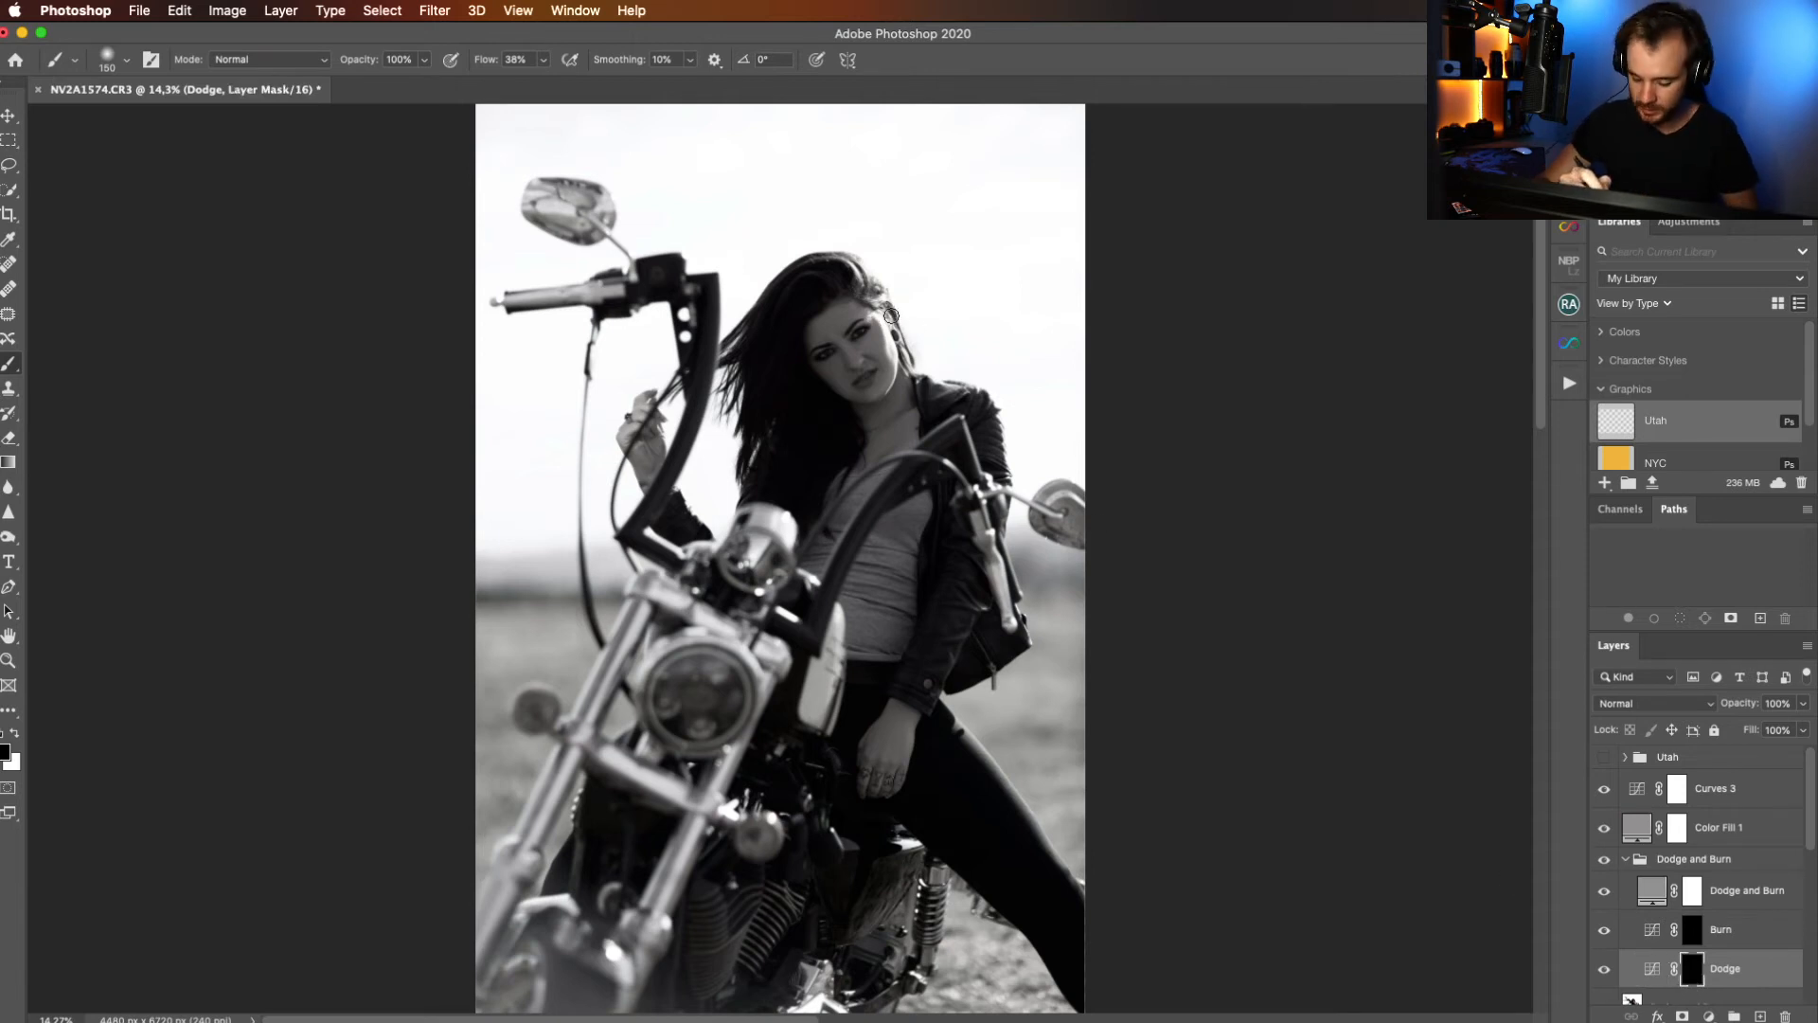
Set the brush's flow to 1% and its size to 100 px for painting on the Dodge mask.
{"action": "key", "text": "bracketright"}
{"action": "left_click", "coordinate": [542, 60]}
{"action": "left_click_drag", "start_coordinate": [545, 85], "coordinate": [492, 86]}
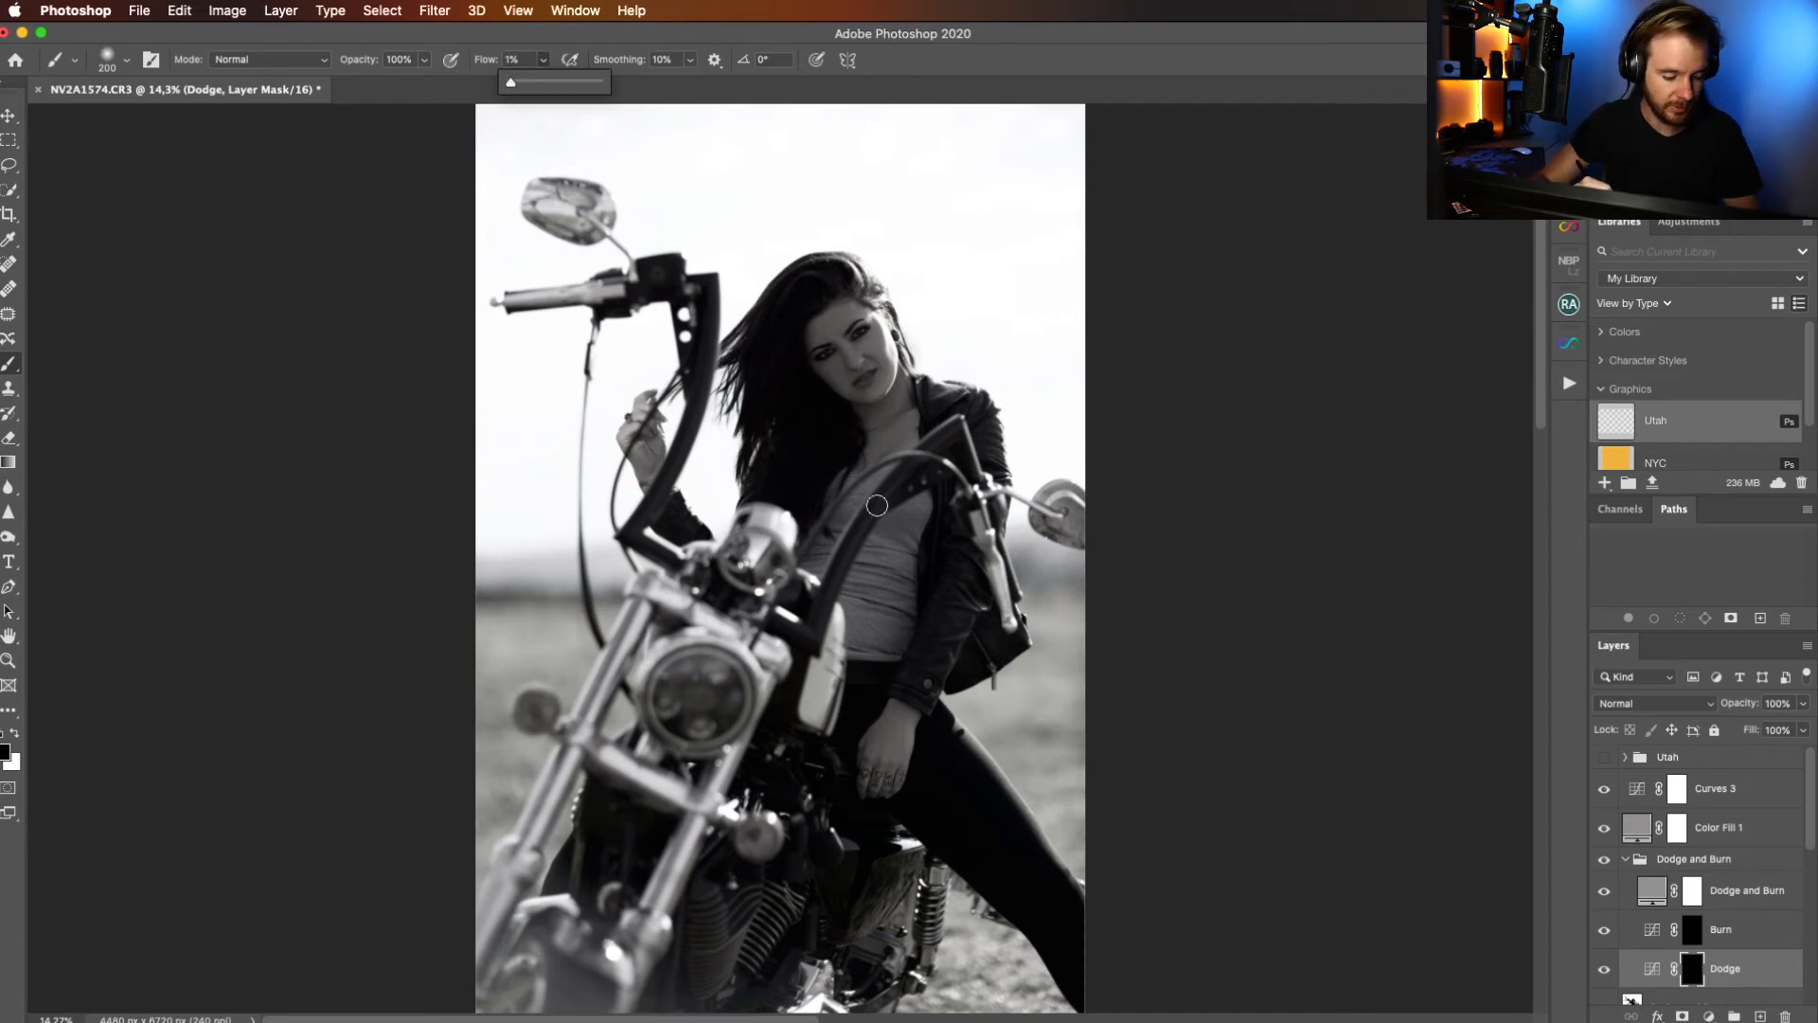
{"action": "key", "text": "bracketleft"}
{"action": "key", "text": "bracketleft"}
{"action": "key", "text": "bracketleft"}
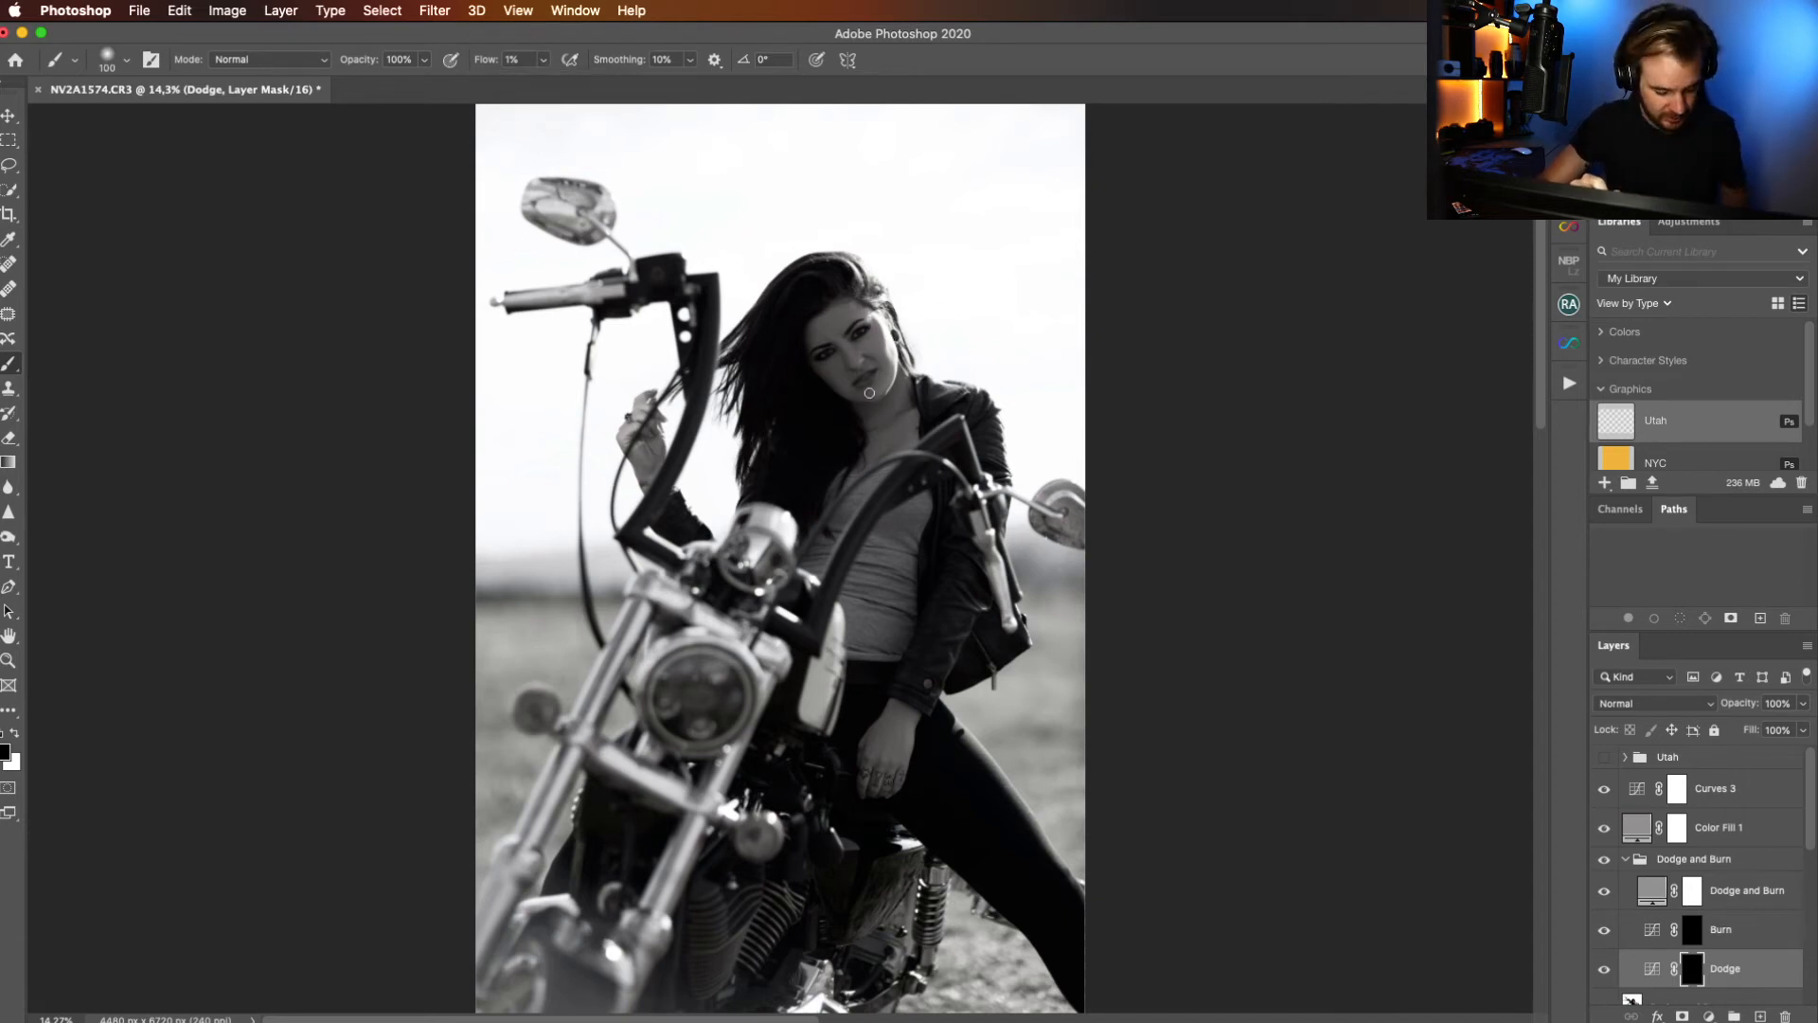
Target the Burn layer's mask with the Brush tool and make white the foreground color for painting on the face.
{"action": "key", "text": "z"}
{"action": "mouse_move", "coordinate": [869, 392]}
{"action": "left_mouse_down"}
{"action": "mouse_move", "coordinate": [994, 310]}
{"action": "mouse_move", "coordinate": [824, 360]}
{"action": "left_mouse_up"}
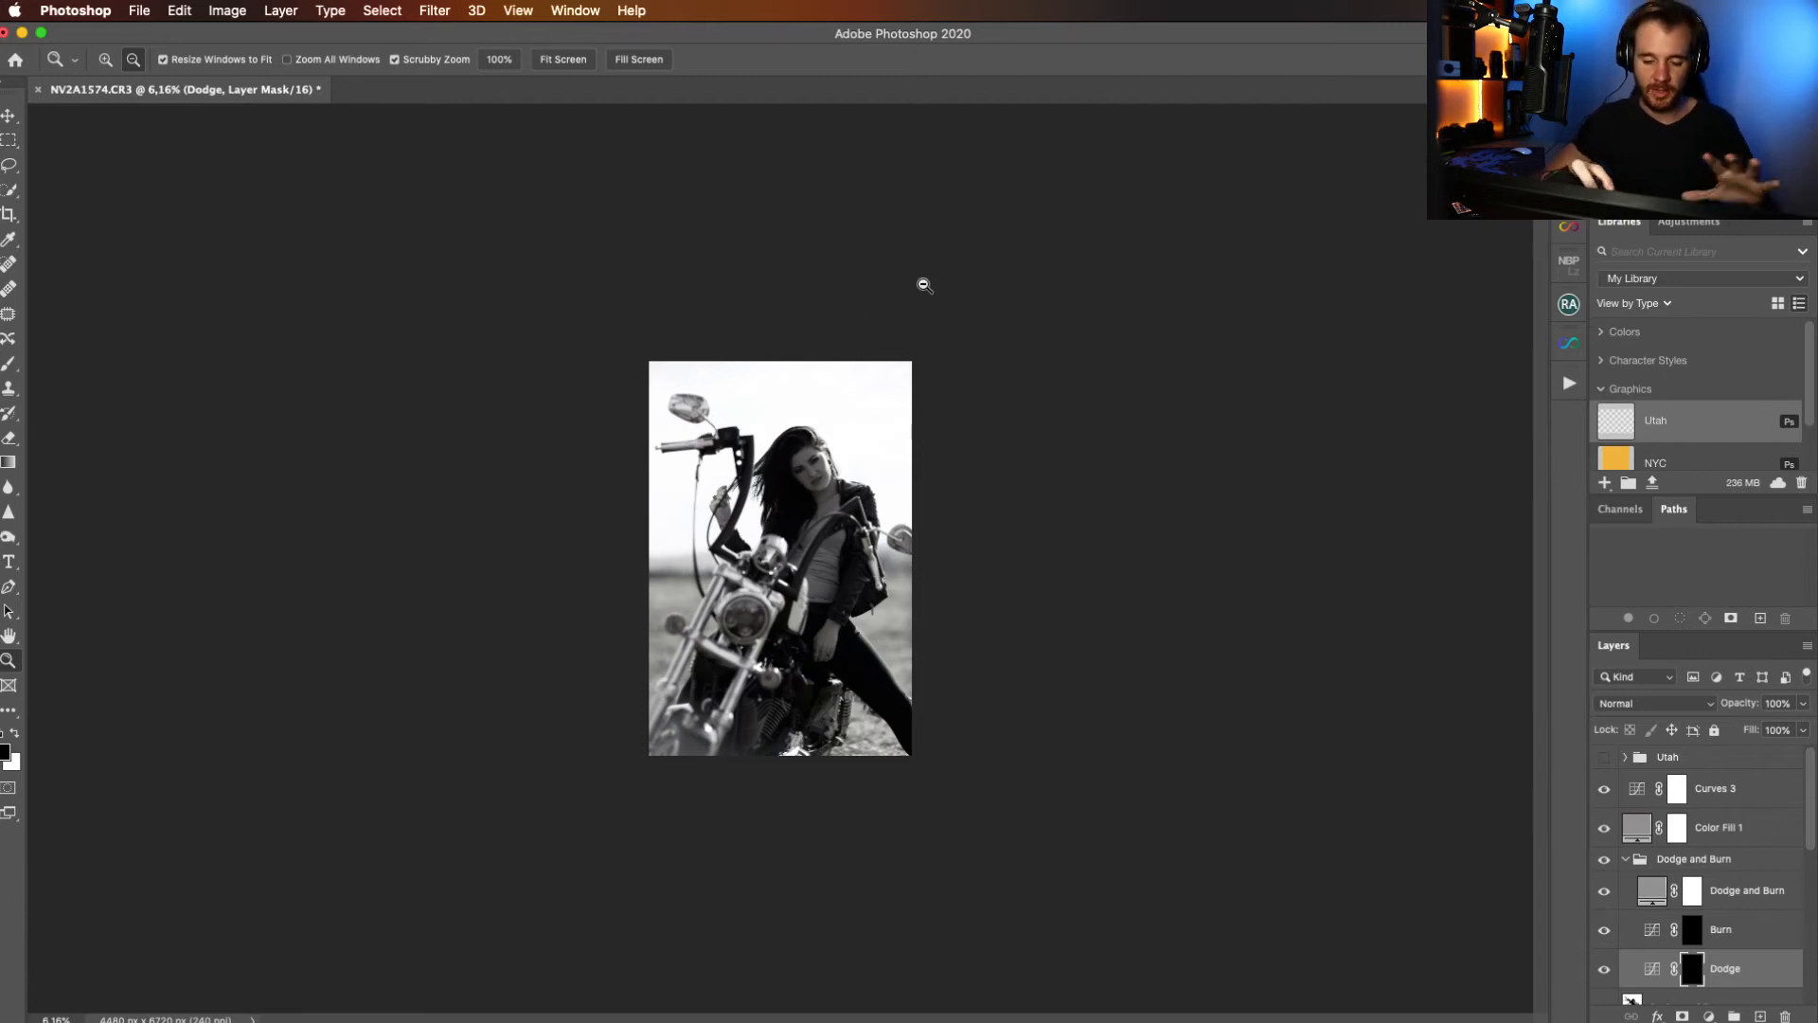
{"action": "left_click_drag", "start_coordinate": [833, 504], "coordinate": [991, 382]}
{"action": "left_click_drag", "start_coordinate": [852, 464], "coordinate": [949, 798]}
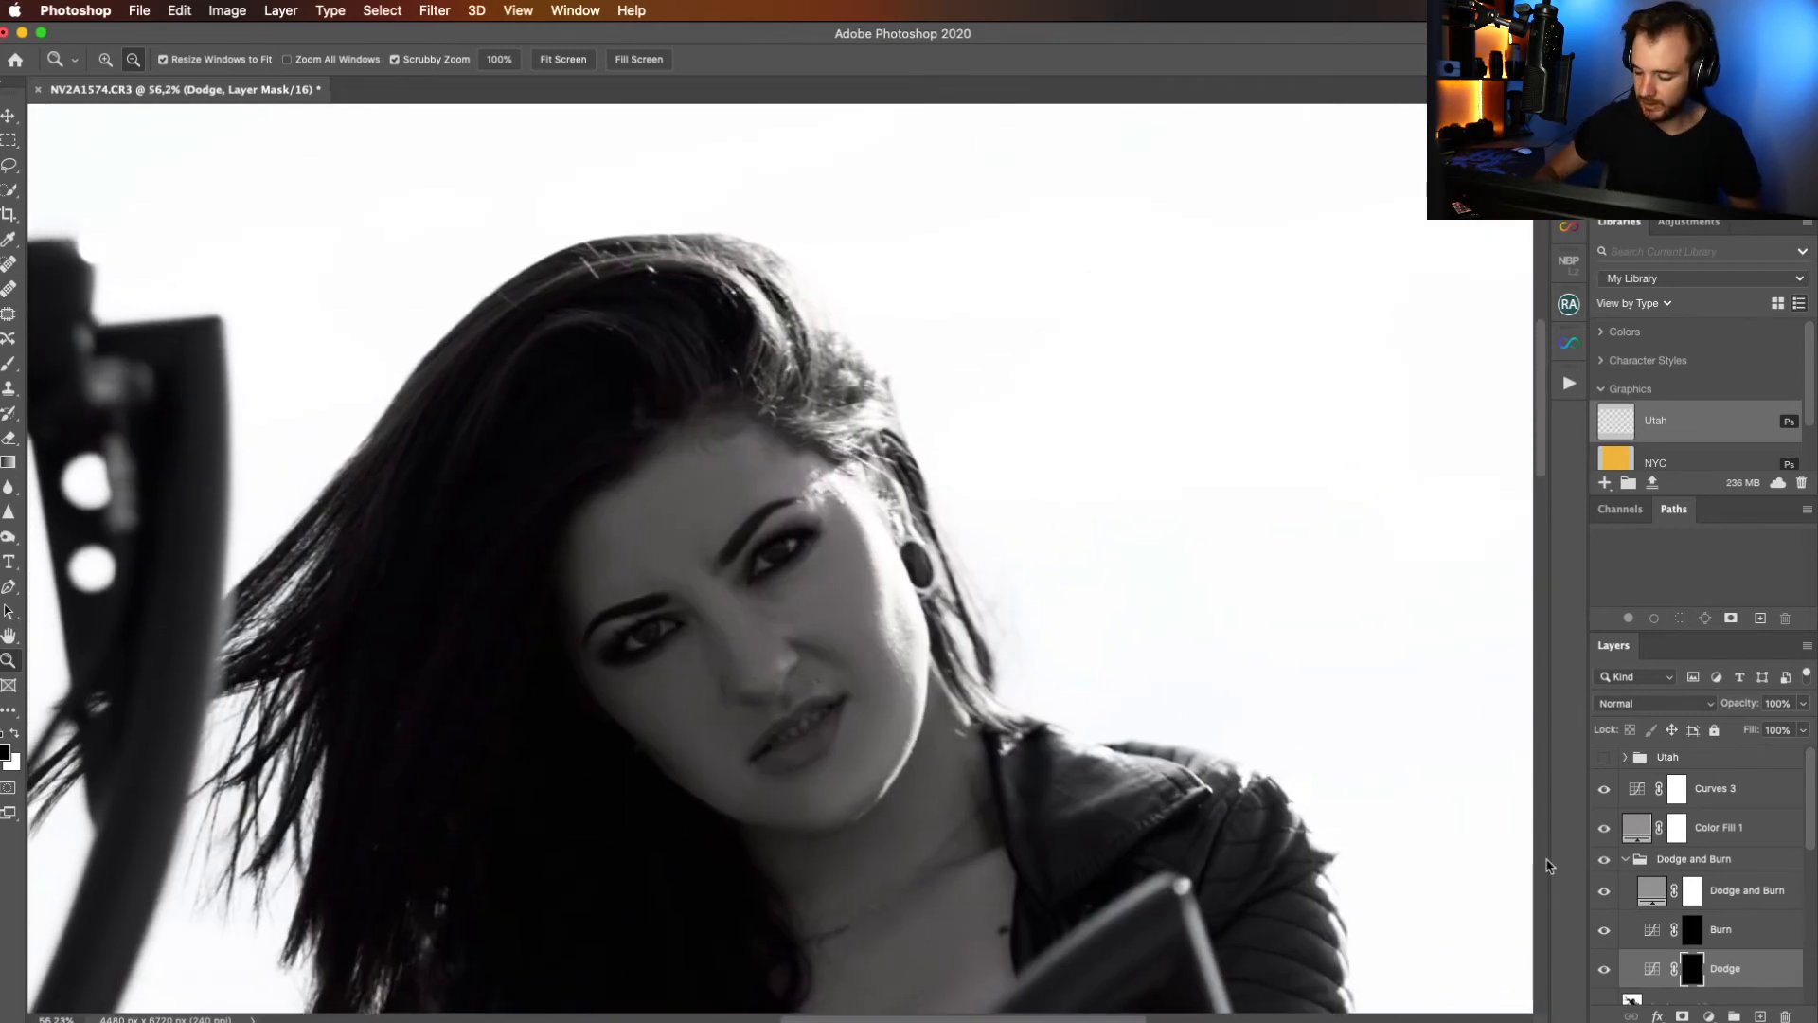
{"action": "left_click", "coordinate": [1674, 929]}
{"action": "left_click", "coordinate": [1674, 929]}
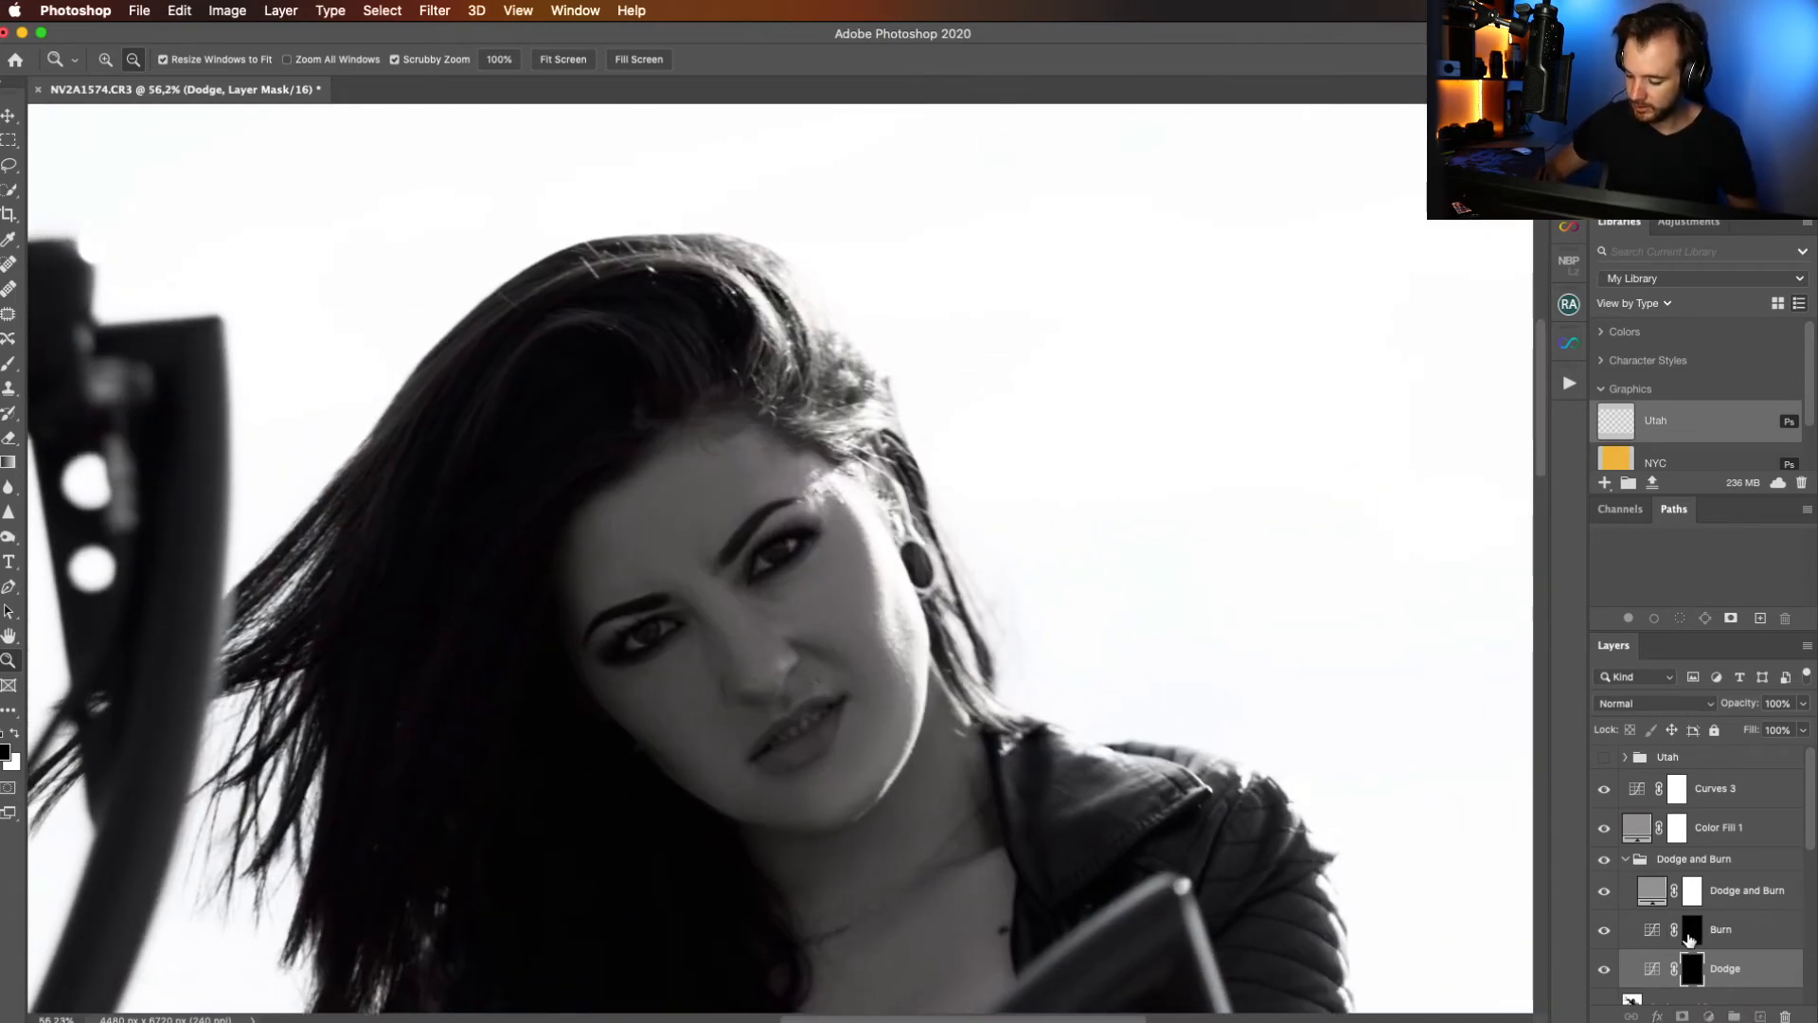
{"action": "left_click", "coordinate": [1691, 928]}
{"action": "key", "text": "b"}
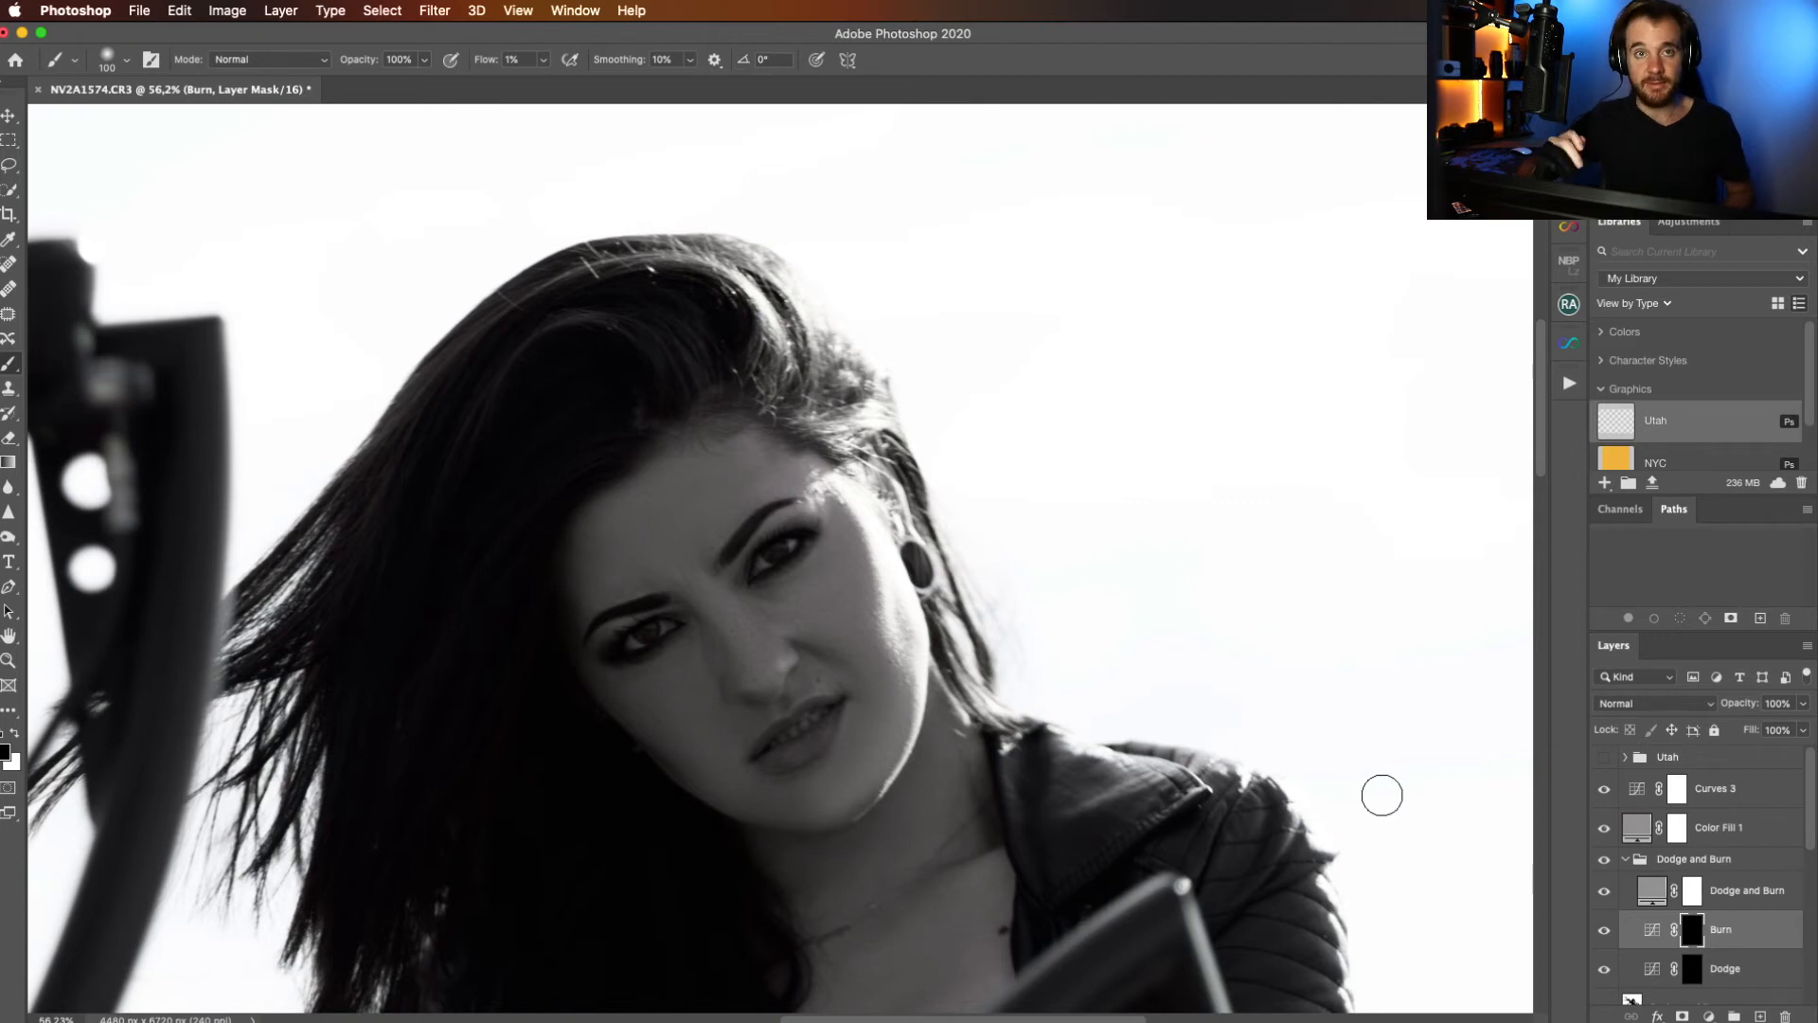
{"action": "key", "text": "x"}
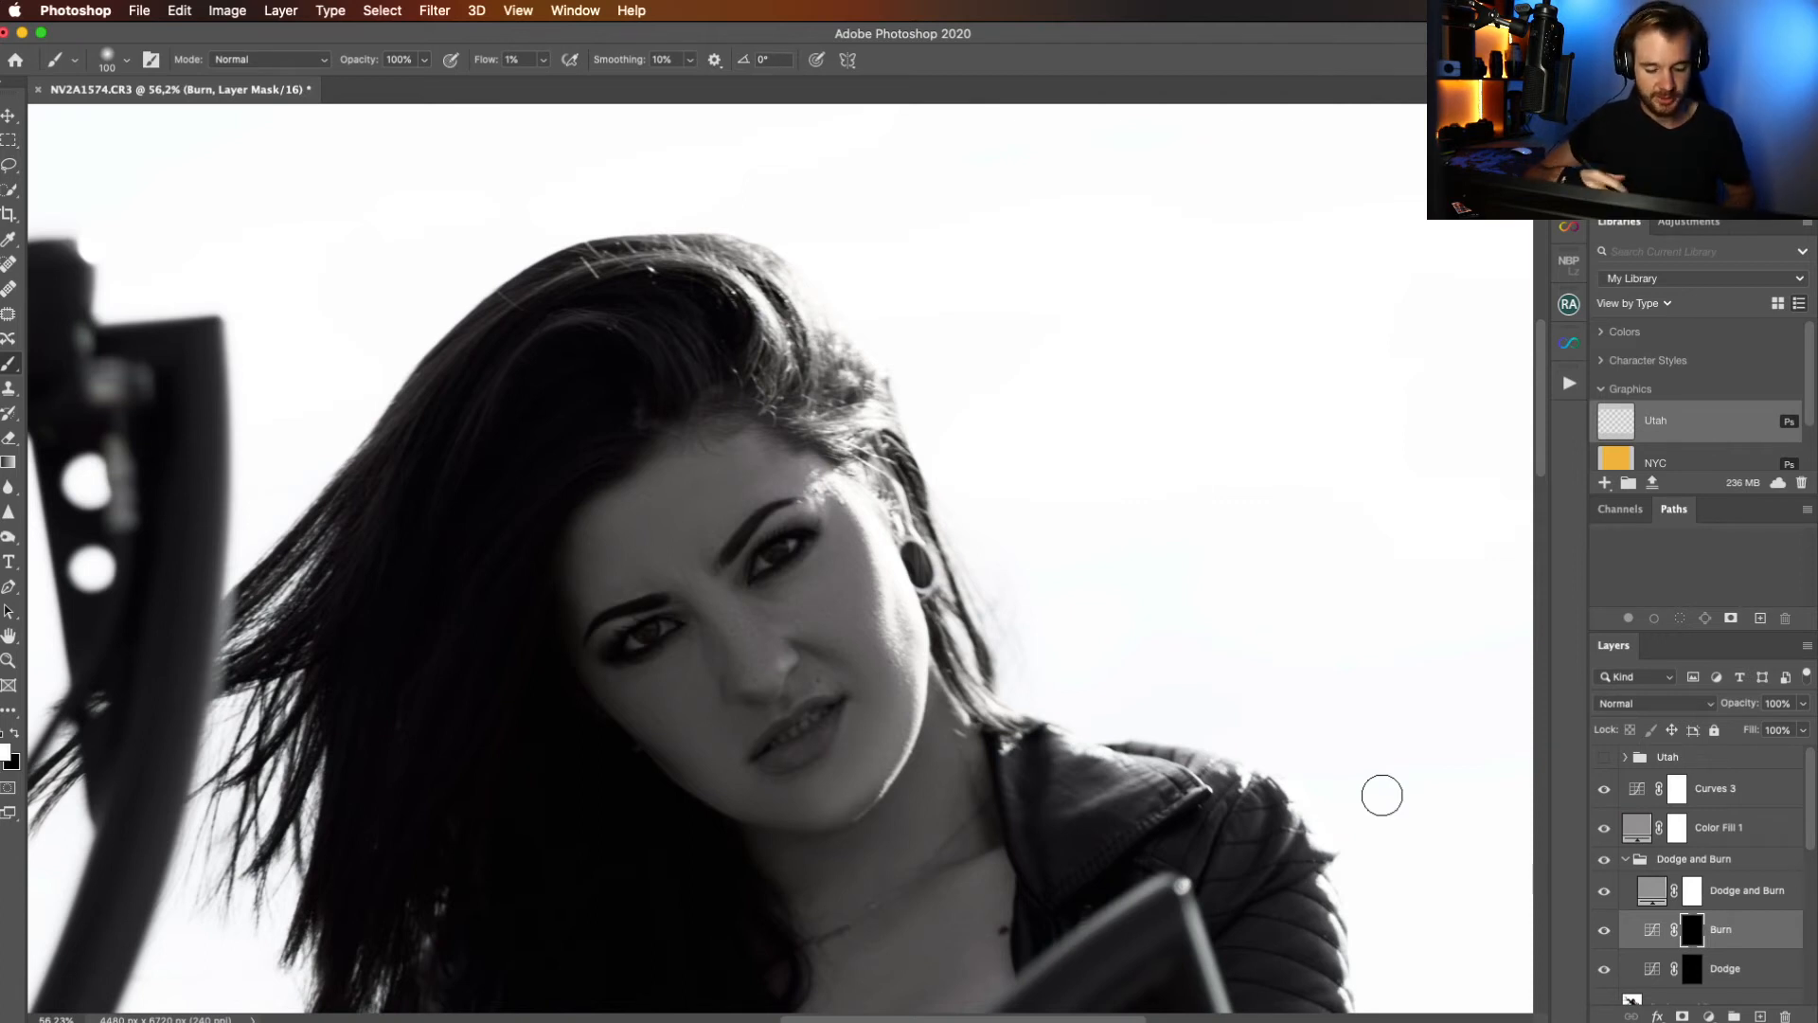
Reduce the brush size to 40 px for burning the shadows around the nose and cheek on the Burn mask.
{"action": "key", "text": "bracketleft"}
{"action": "key", "text": "bracketleft"}
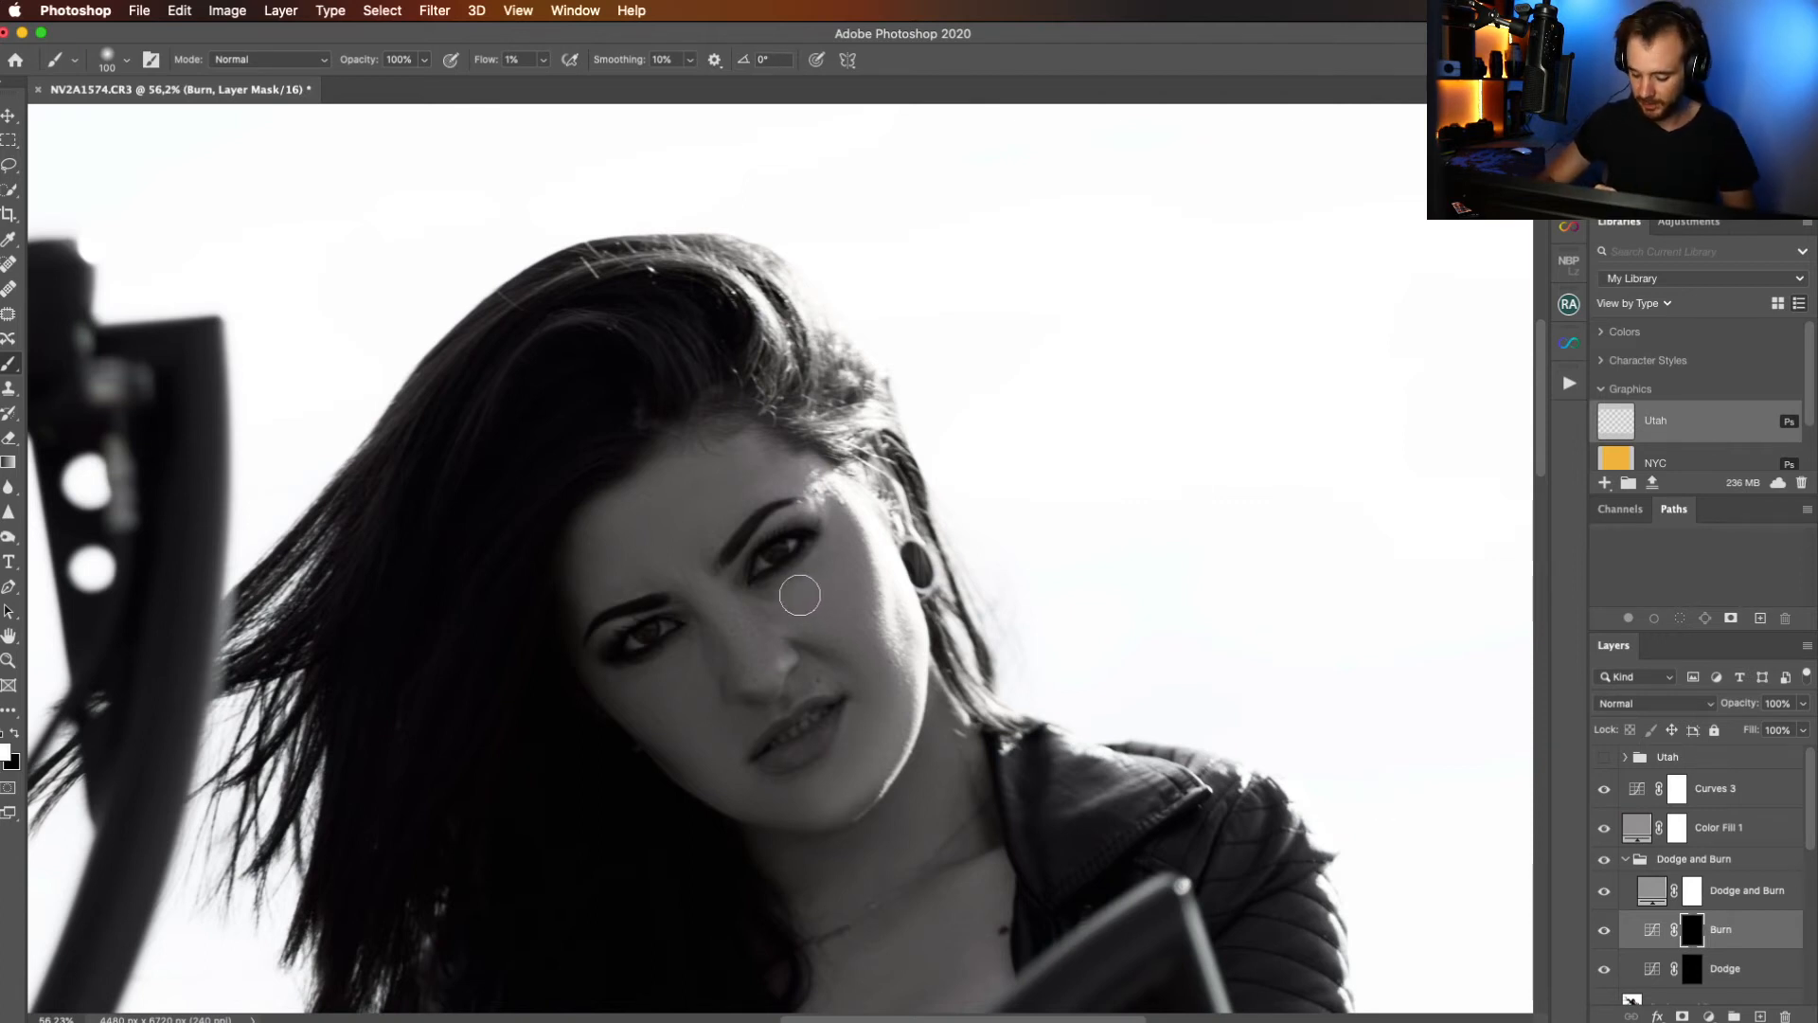
{"action": "key", "text": "bracketleft"}
{"action": "key", "text": "bracketleft"}
{"action": "key", "text": "bracketleft"}
{"action": "key", "text": "bracketleft"}
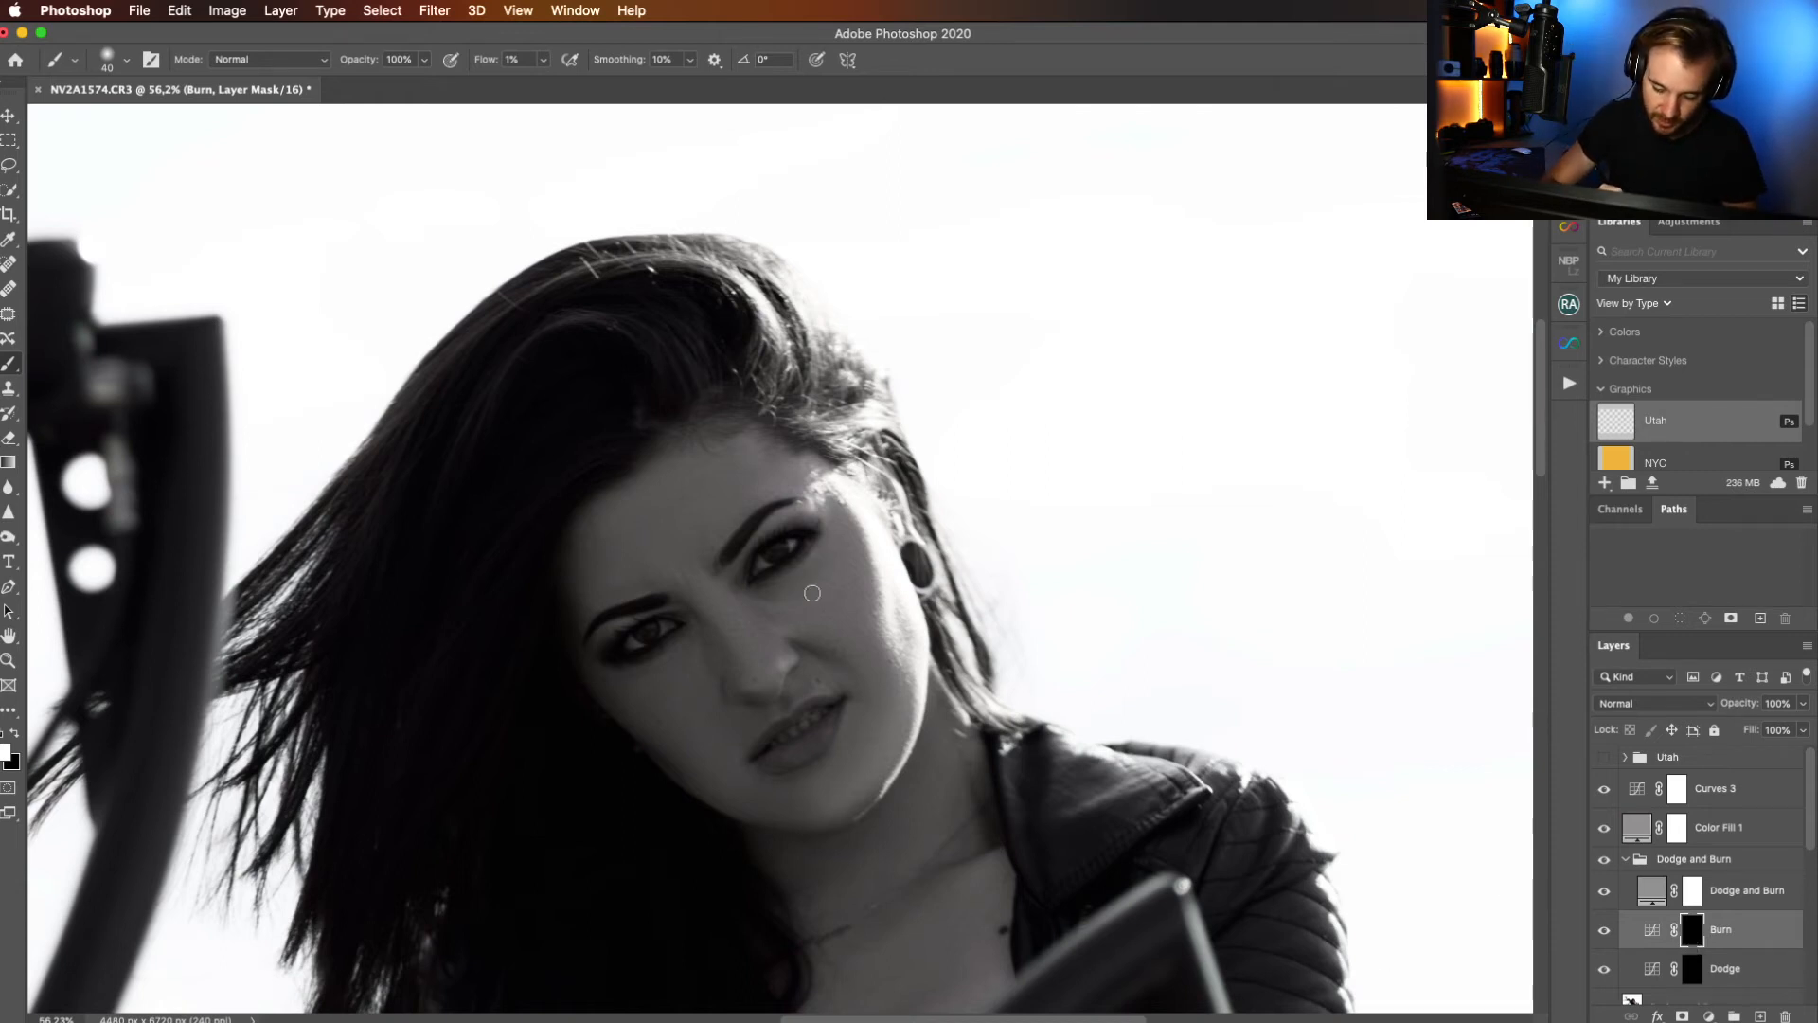
{"action": "key", "text": "z"}
{"action": "left_click", "coordinate": [564, 58]}
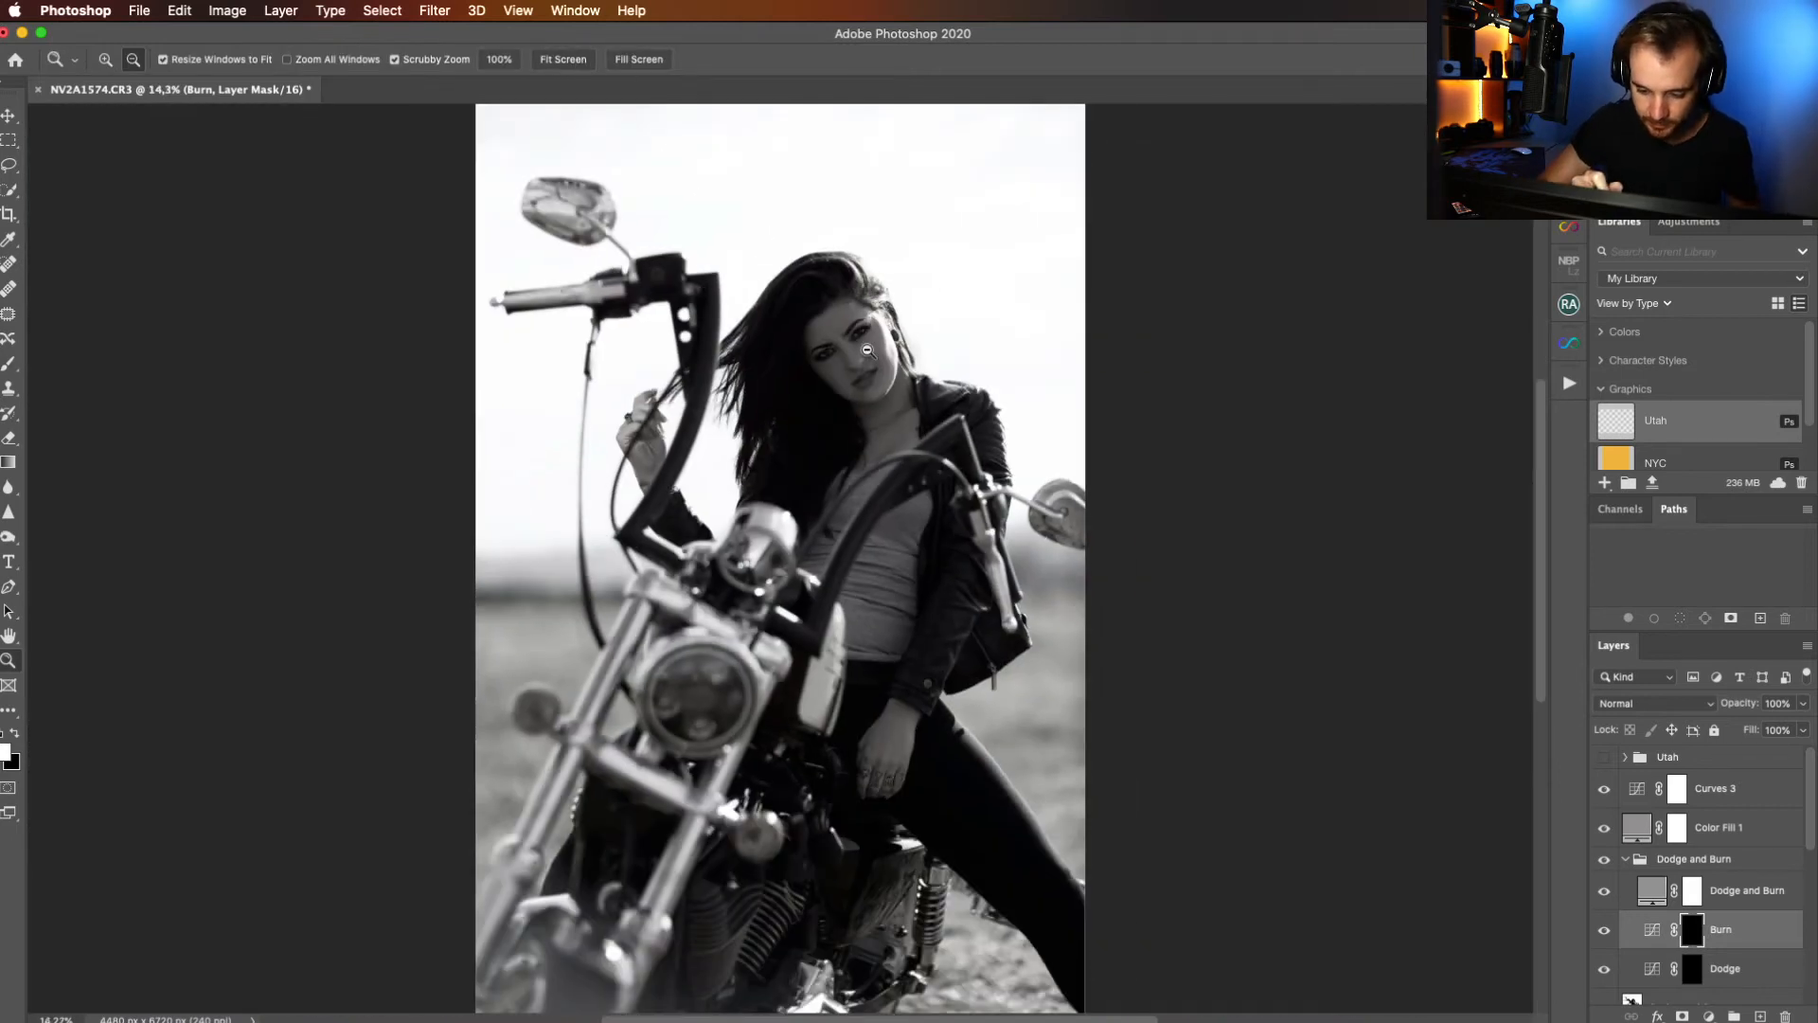
{"action": "key", "text": "b"}
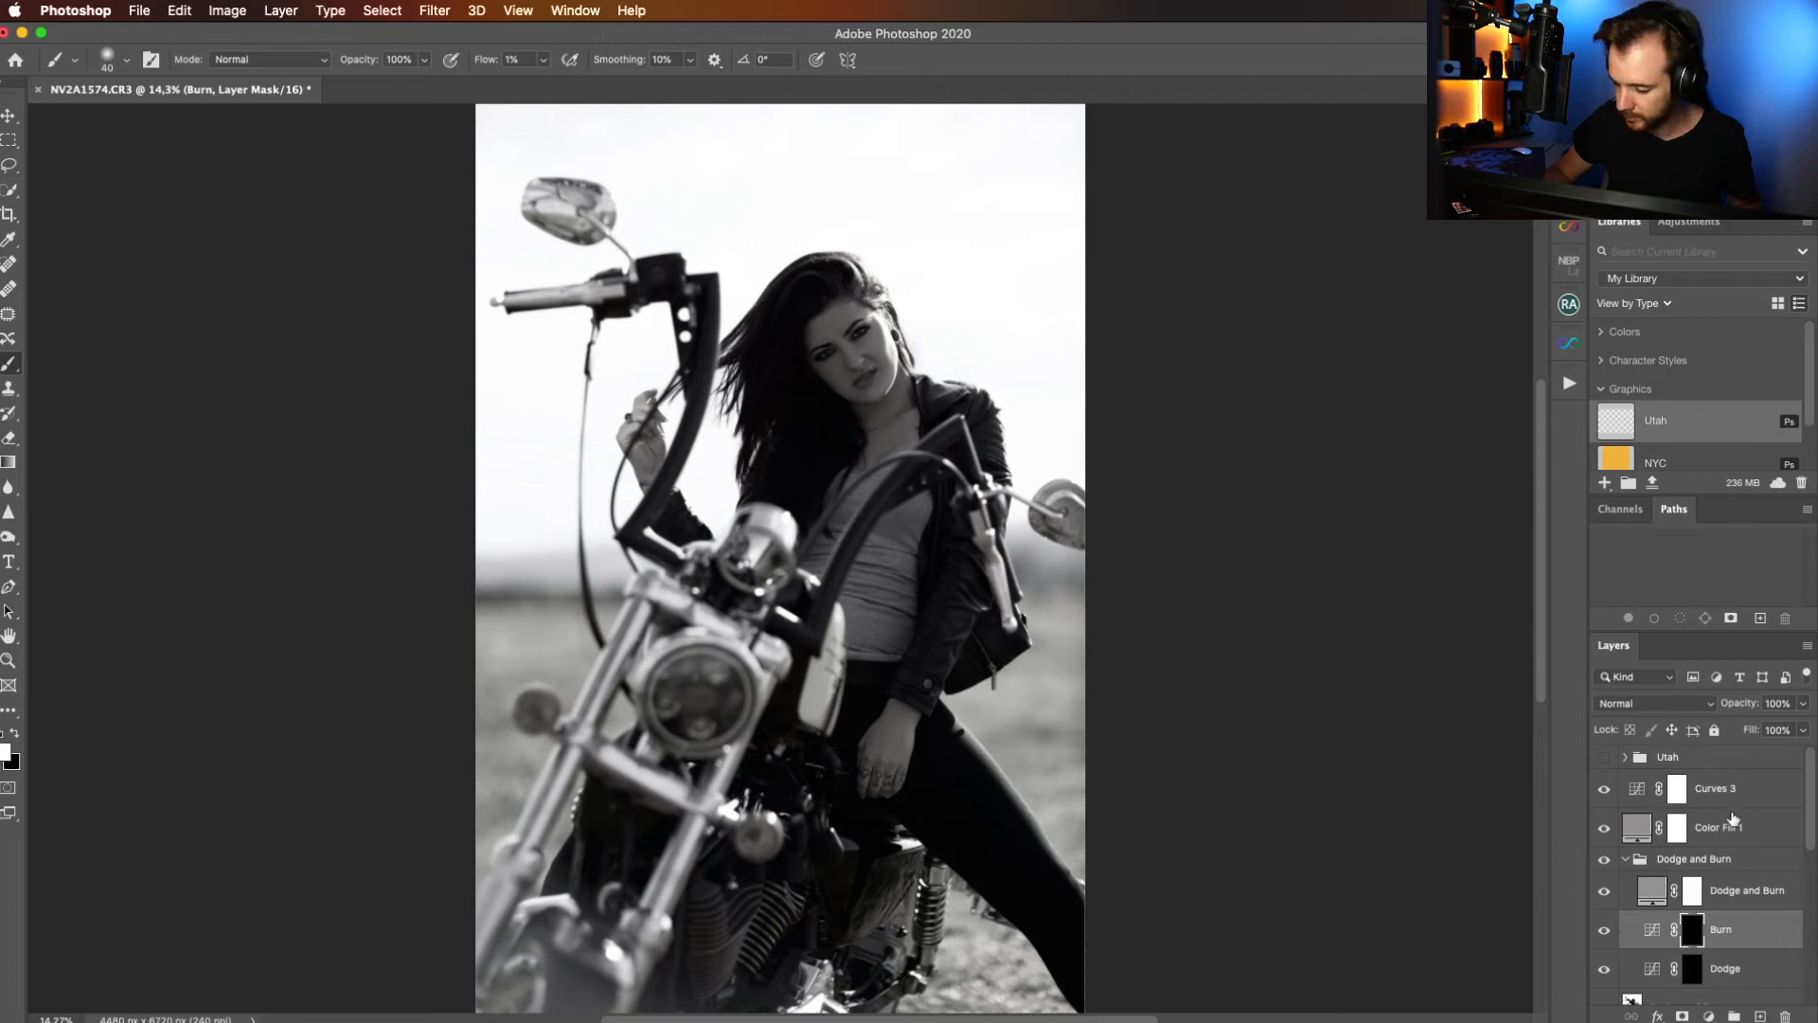
Lower the Burn layer's opacity to 74% and compare the image with that layer hidden and shown.
{"action": "left_click_drag", "start_coordinate": [1804, 709], "coordinate": [1777, 735]}
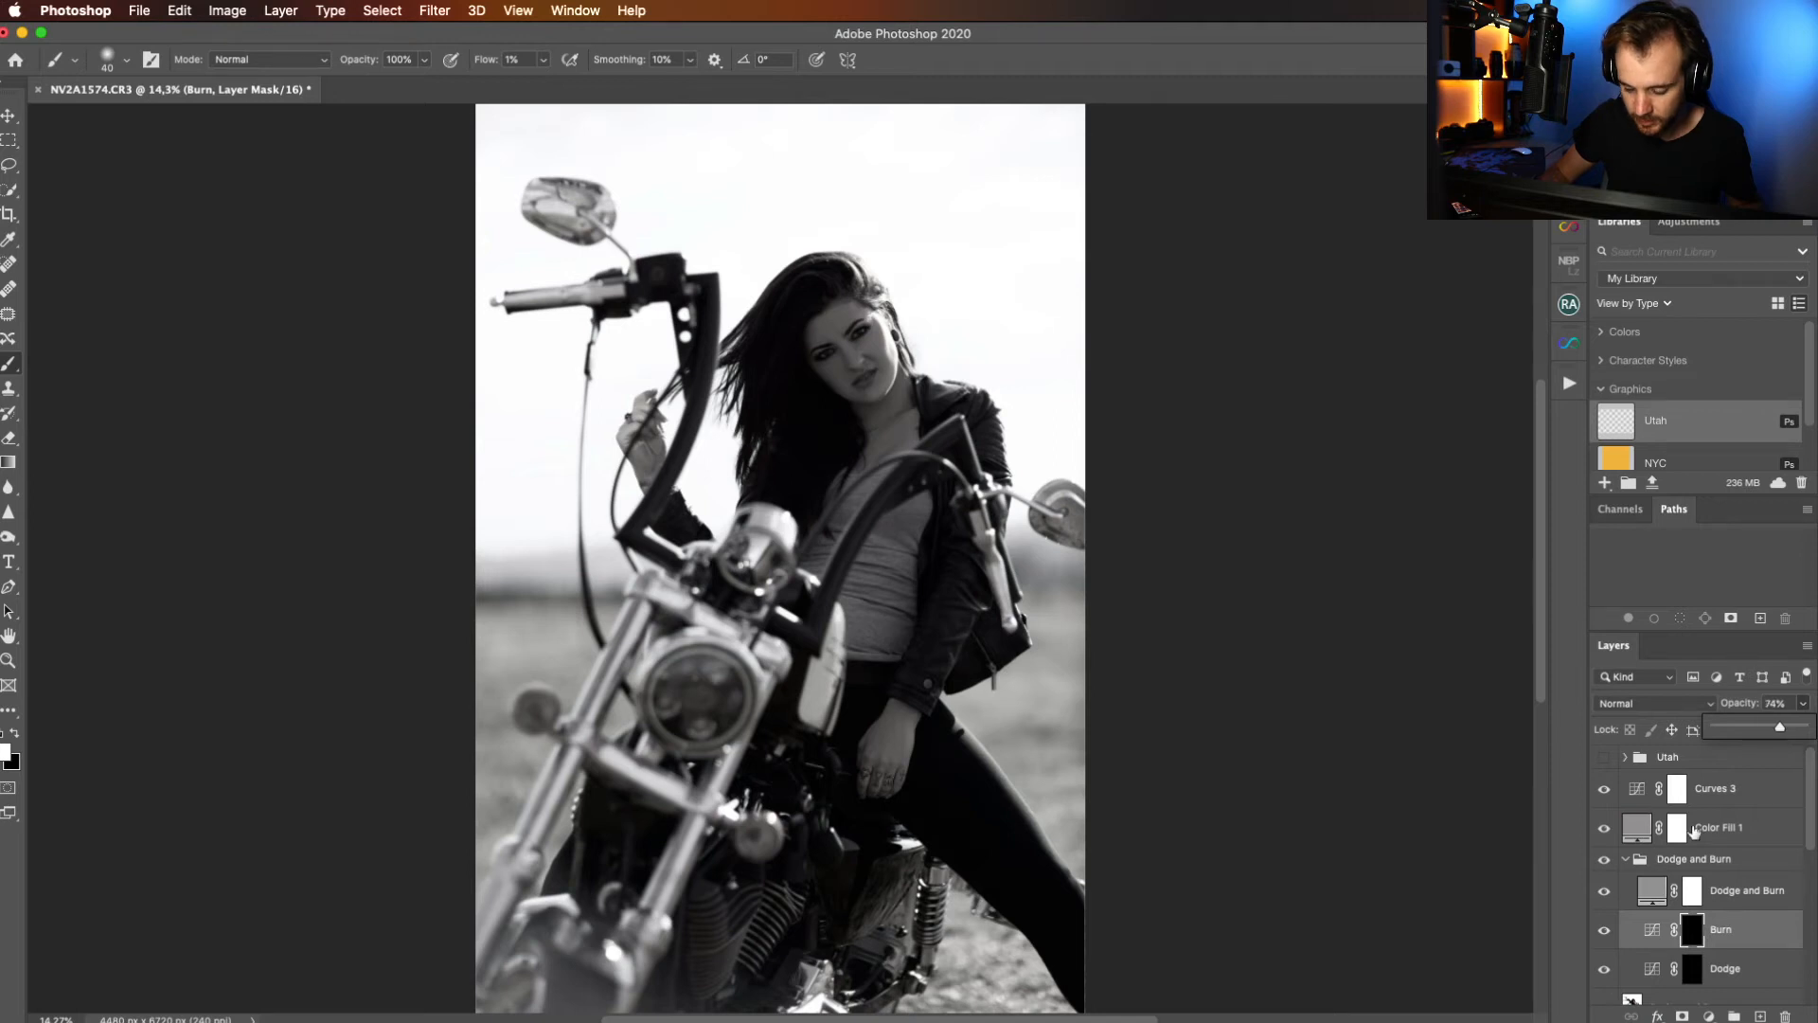
{"action": "left_click", "coordinate": [1604, 930]}
{"action": "left_click", "coordinate": [1605, 930]}
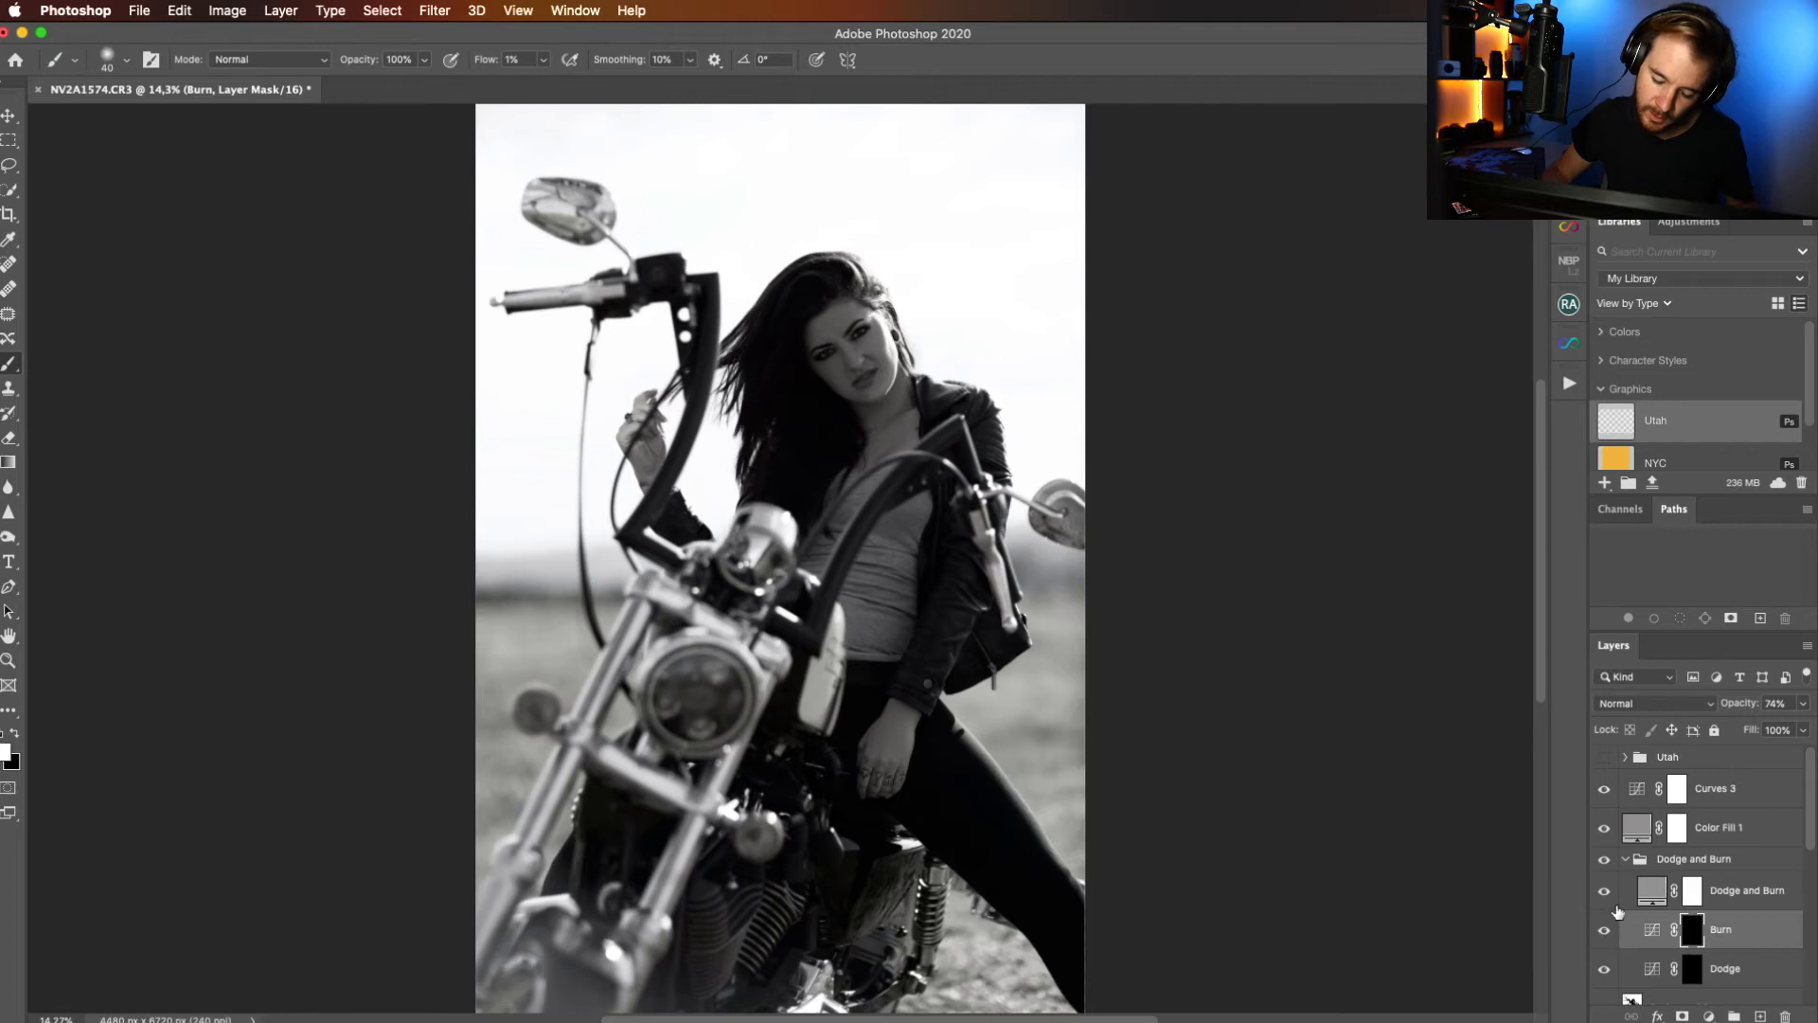
Target the Dodge layer's mask, enlarge the brush for brightening the face, and compare the image with the layer hidden and shown.
{"action": "left_click", "coordinate": [1663, 983]}
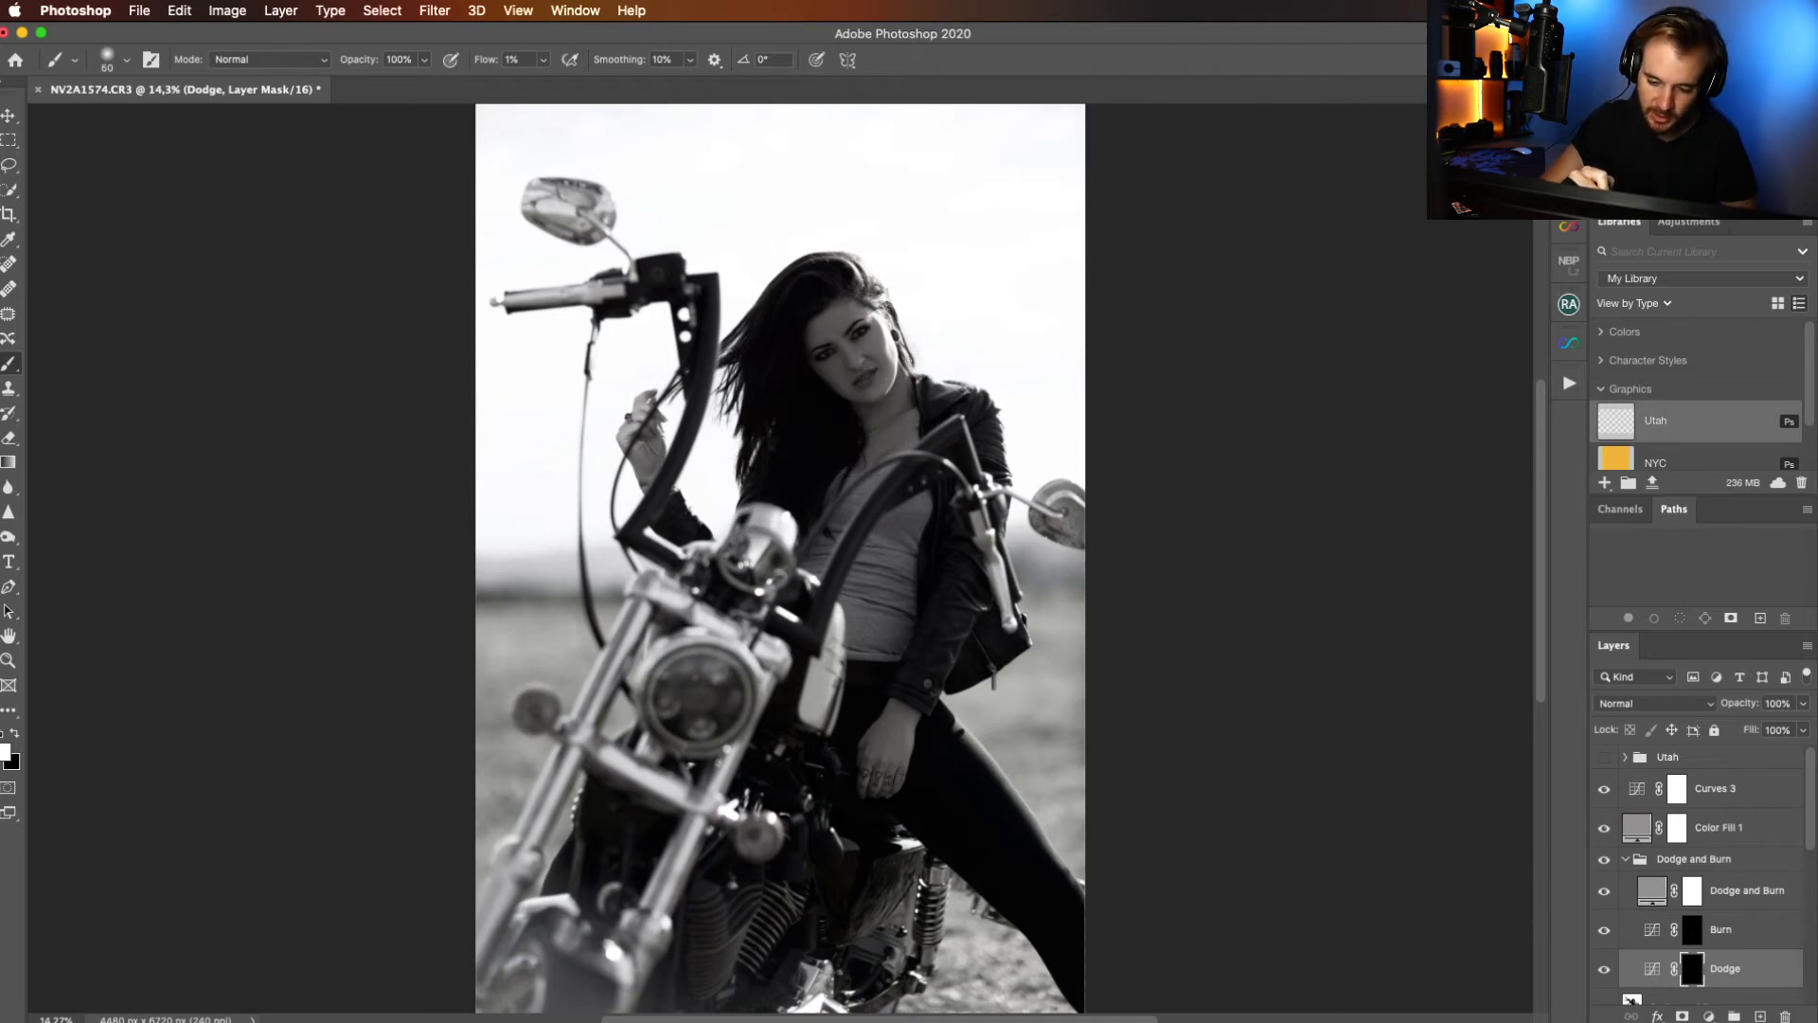
{"action": "key", "text": "bracketright"}
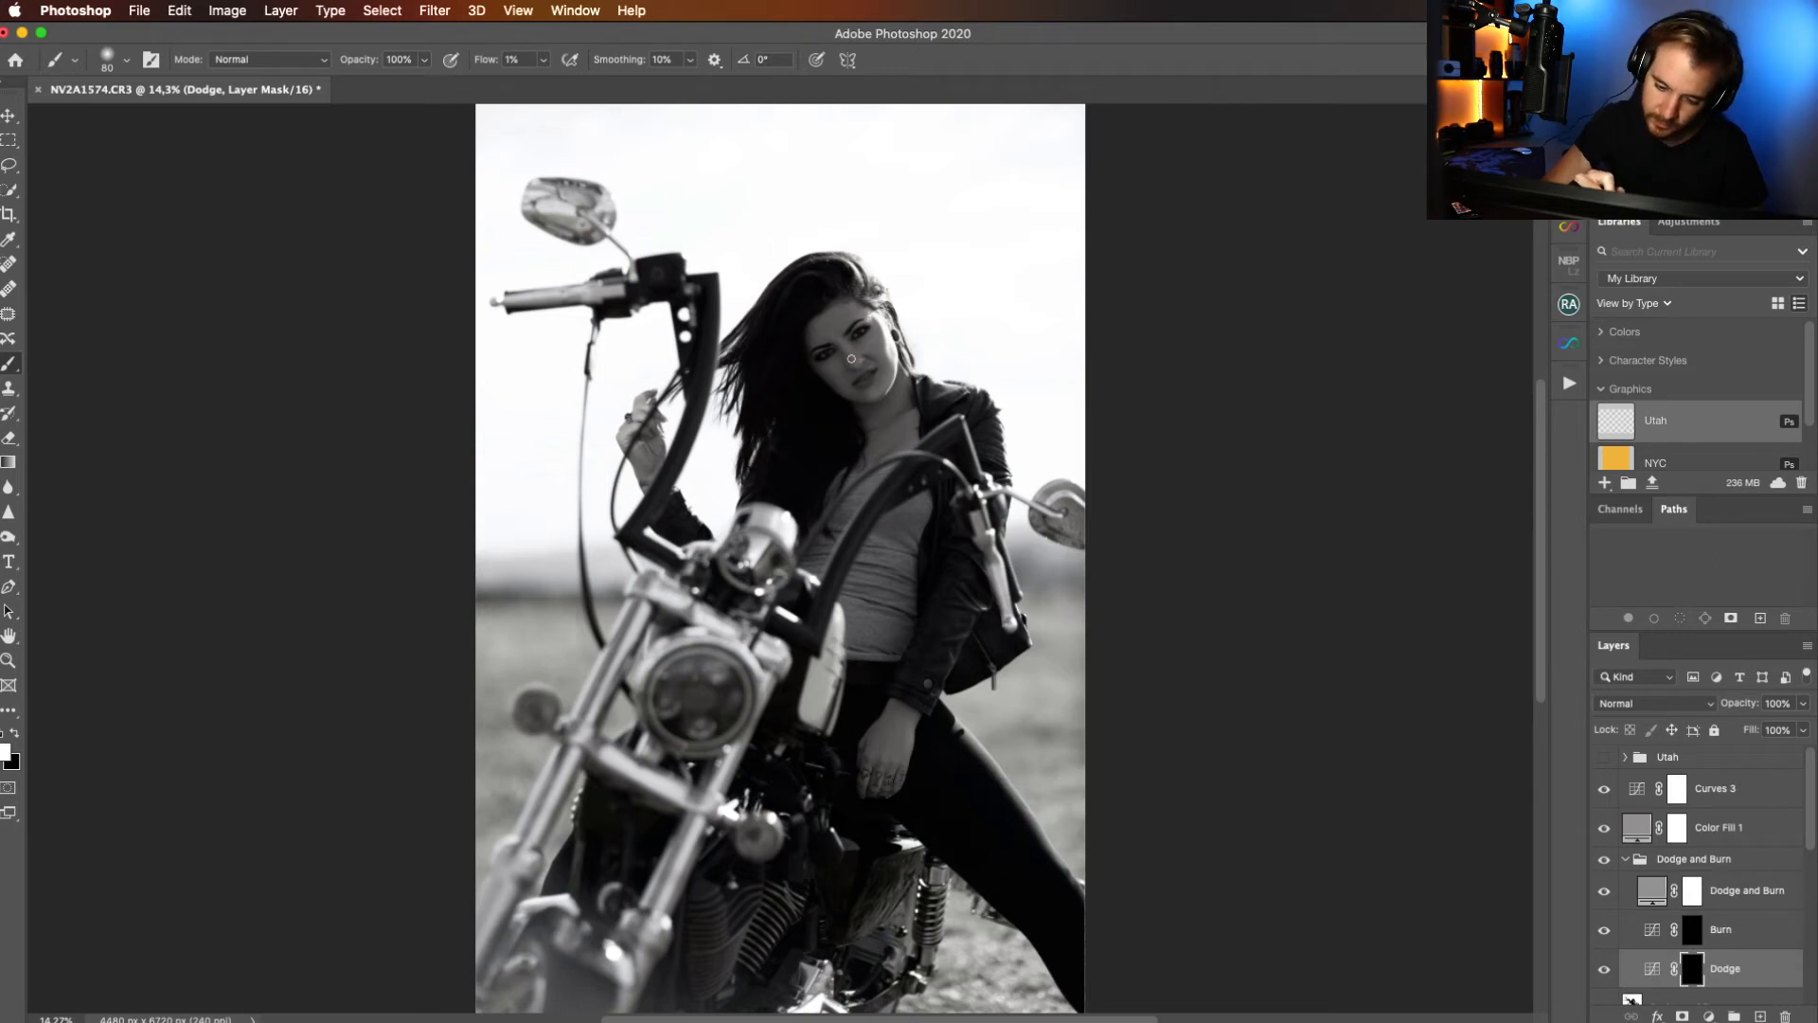
{"action": "left_click", "coordinate": [1606, 970]}
{"action": "left_click", "coordinate": [1605, 970]}
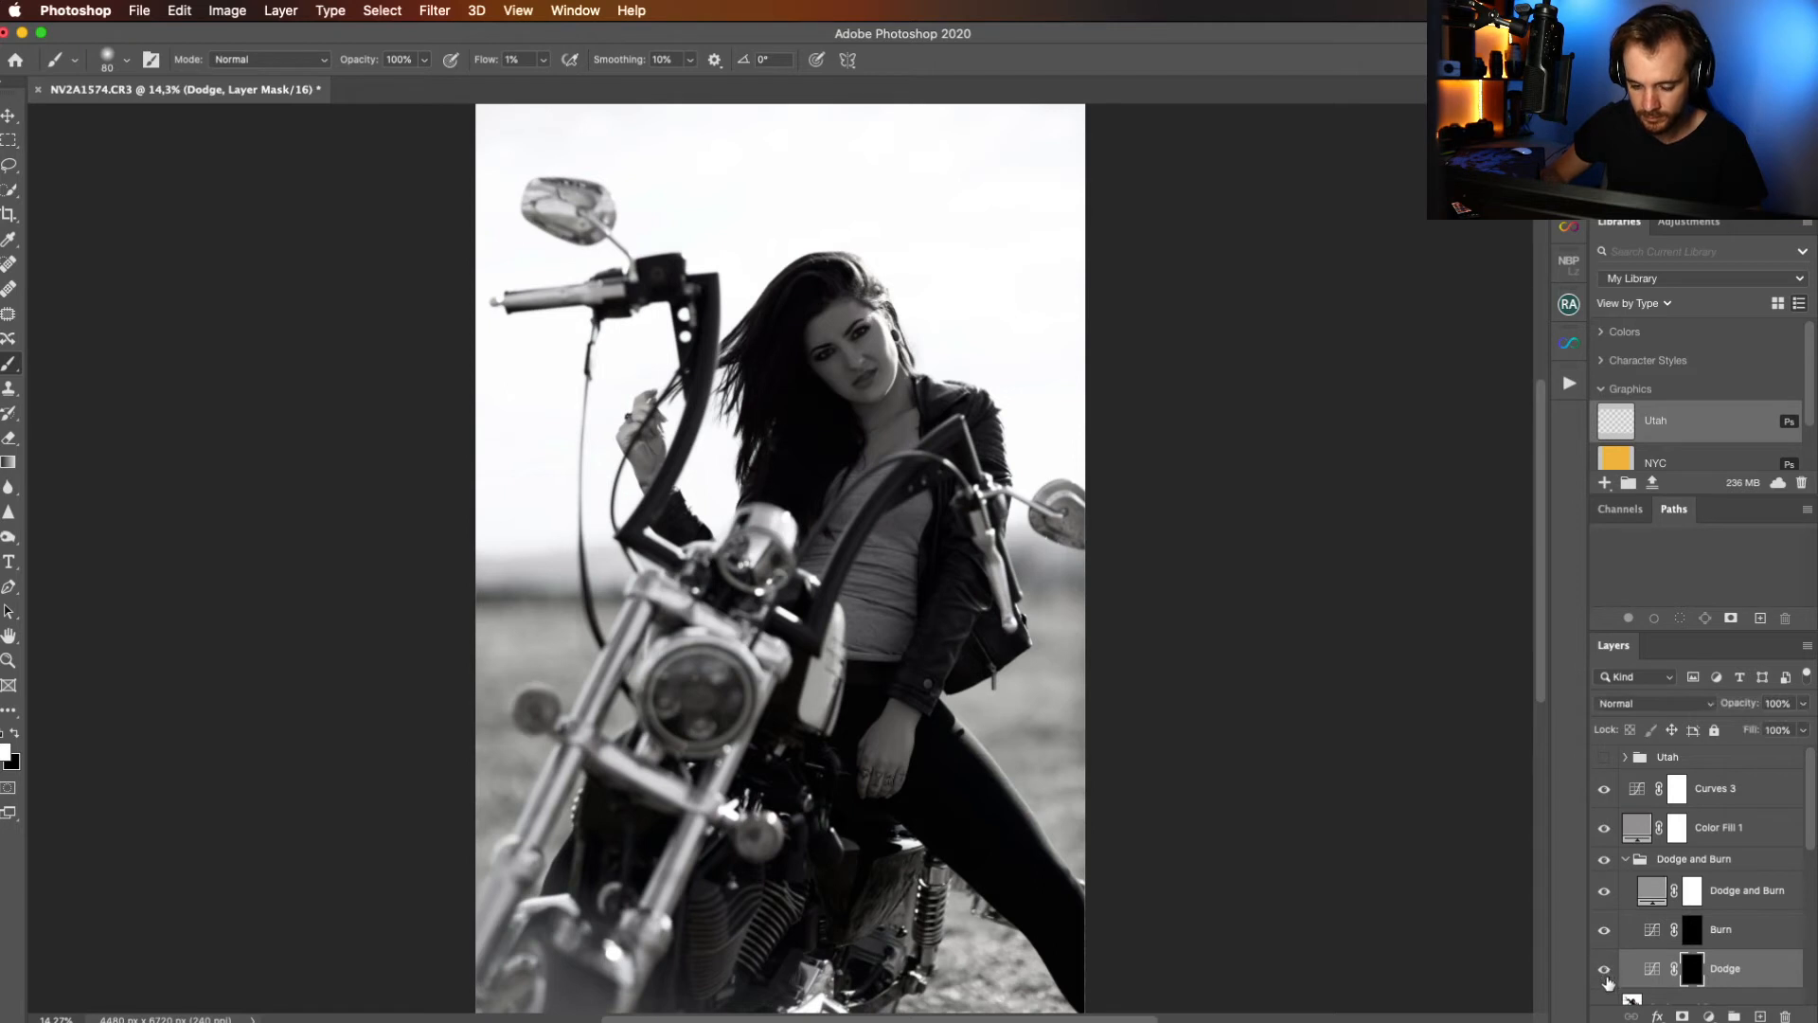
{"action": "left_click", "coordinate": [1607, 973]}
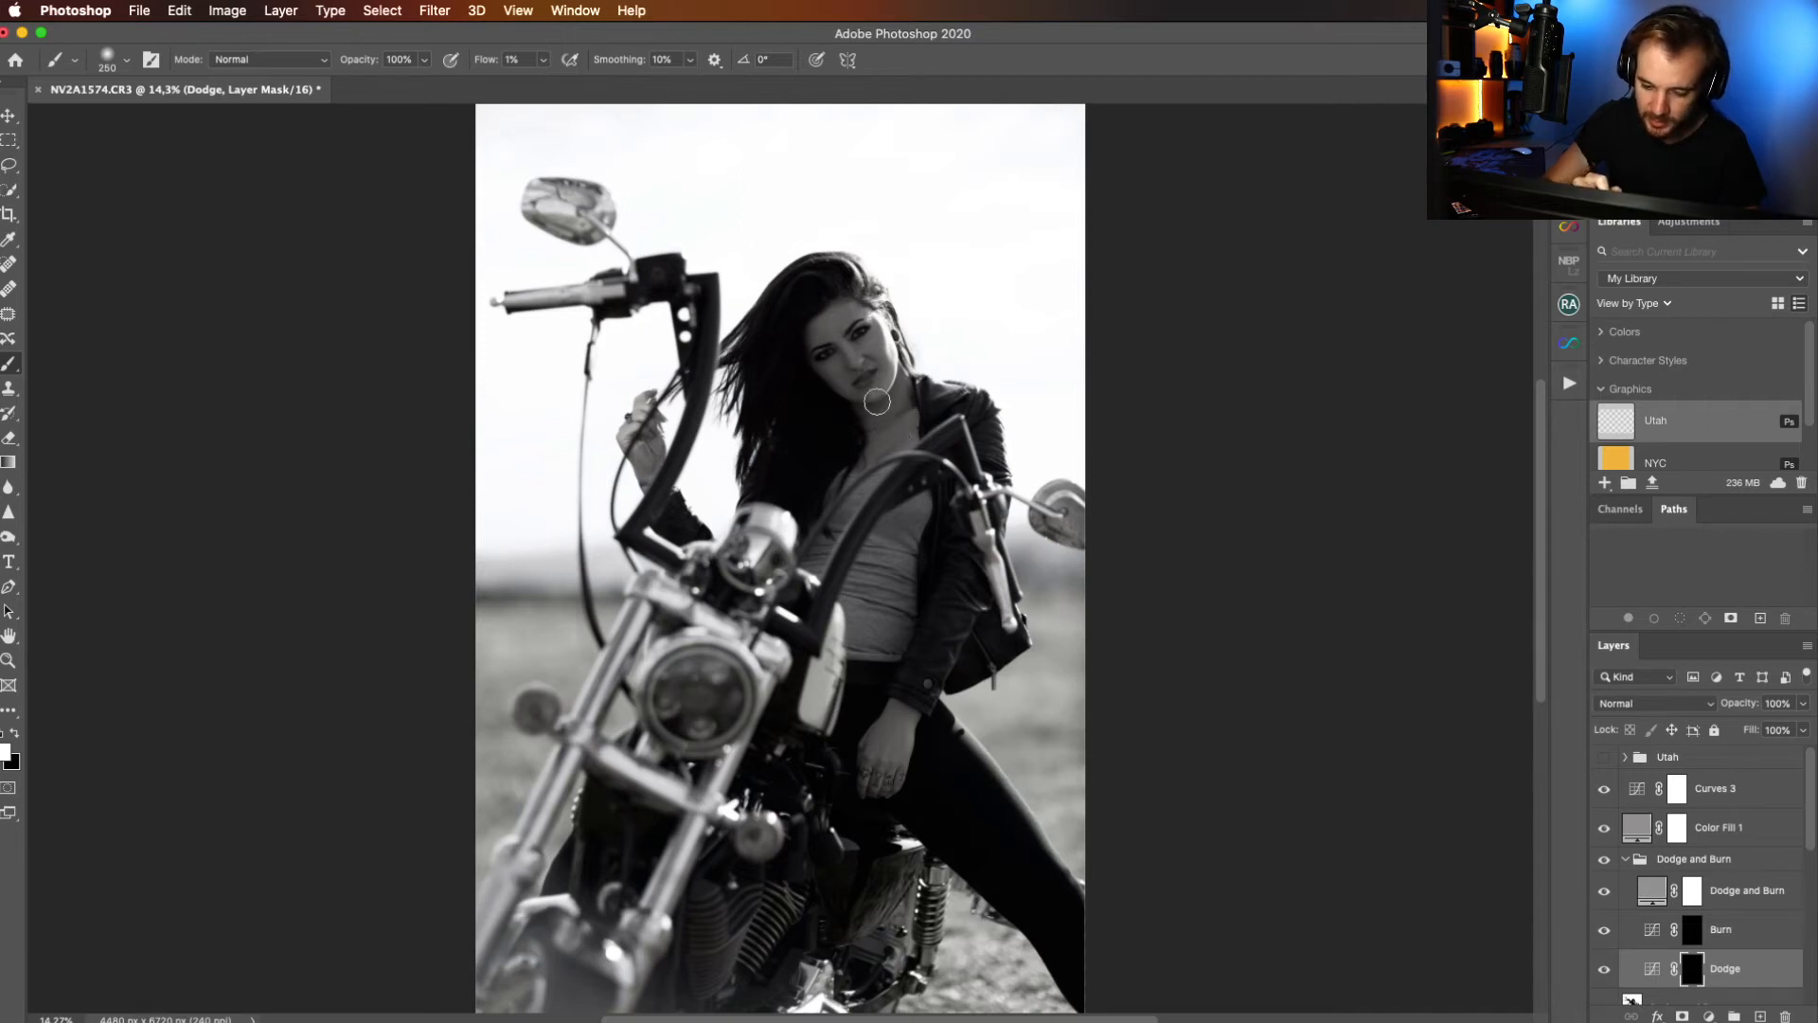
Shrink the brush to 10 px for dodging fine highlights around the lips on the Dodge mask.
{"action": "key", "text": "z"}
{"action": "left_click_drag", "start_coordinate": [860, 358], "coordinate": [963, 526]}
{"action": "key", "text": "b"}
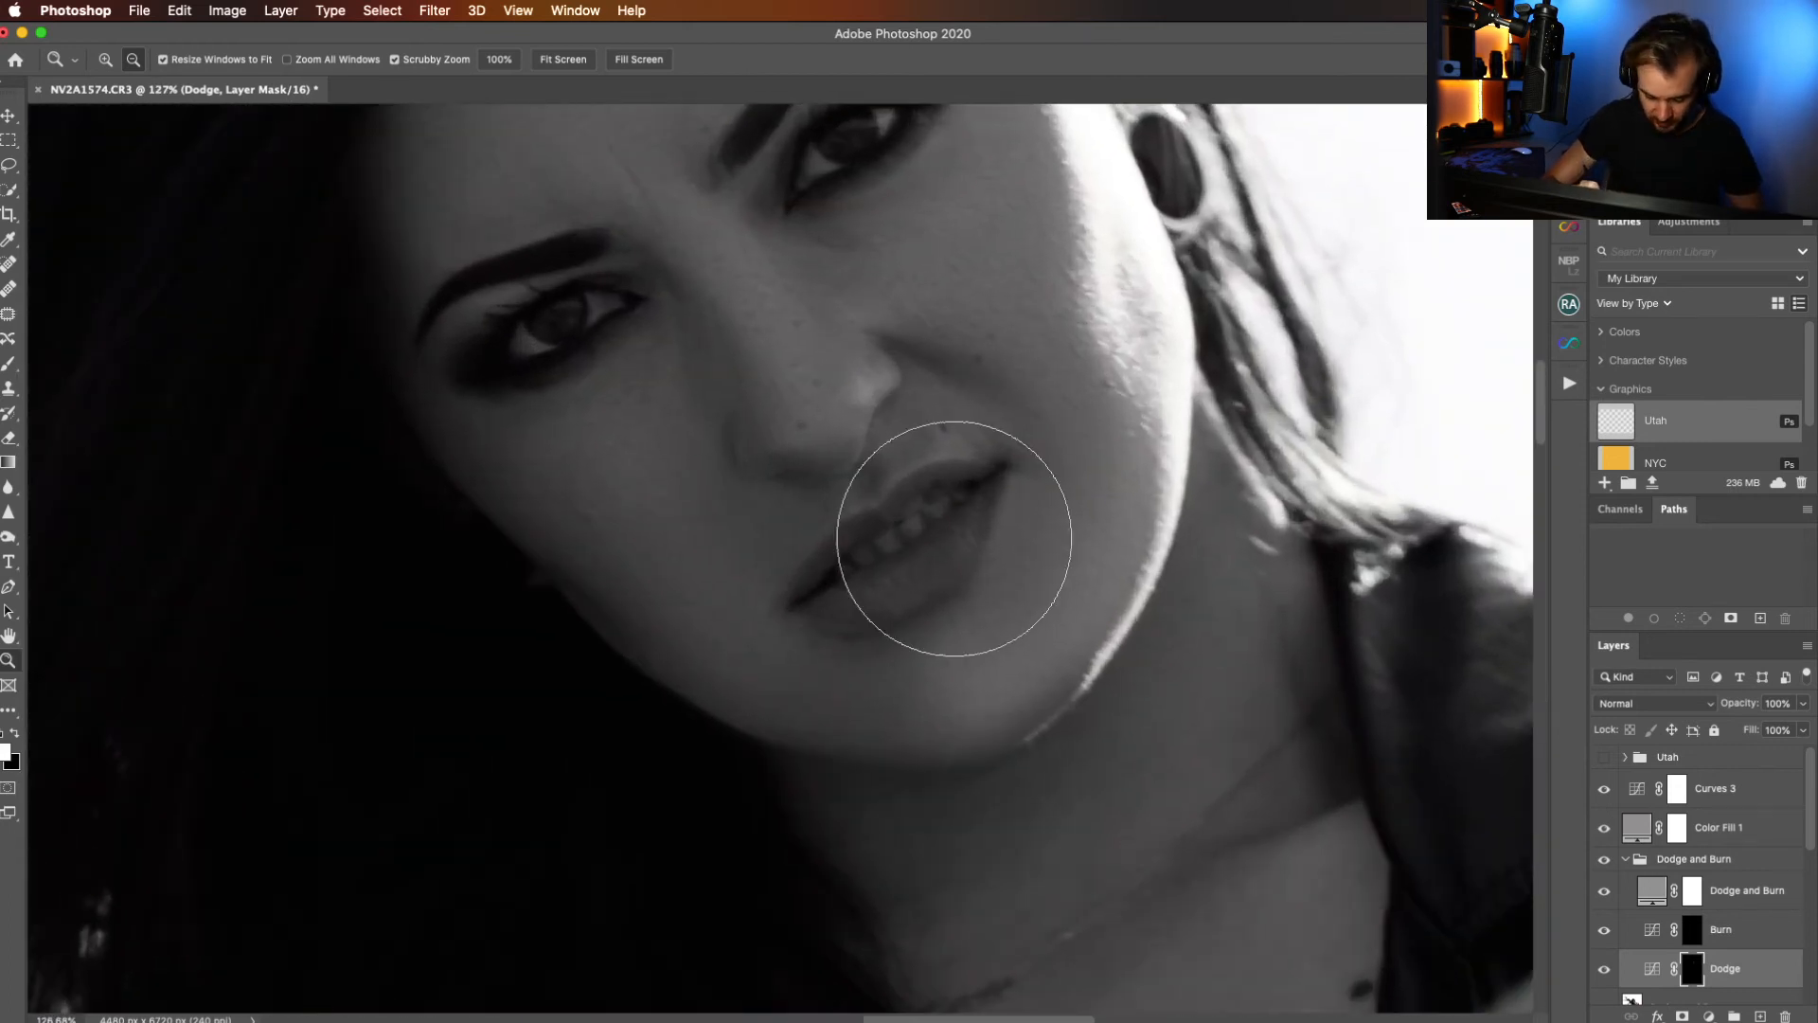
{"action": "key", "text": "bracketleft"}
{"action": "key", "text": "bracketleft"}
{"action": "key", "text": "bracketleft"}
{"action": "key", "text": "bracketleft"}
{"action": "key", "text": "bracketleft"}
{"action": "key", "text": "bracketleft"}
{"action": "key", "text": "bracketleft"}
{"action": "key", "text": "bracketleft"}
{"action": "key", "text": "bracketleft"}
{"action": "key", "text": "bracketleft"}
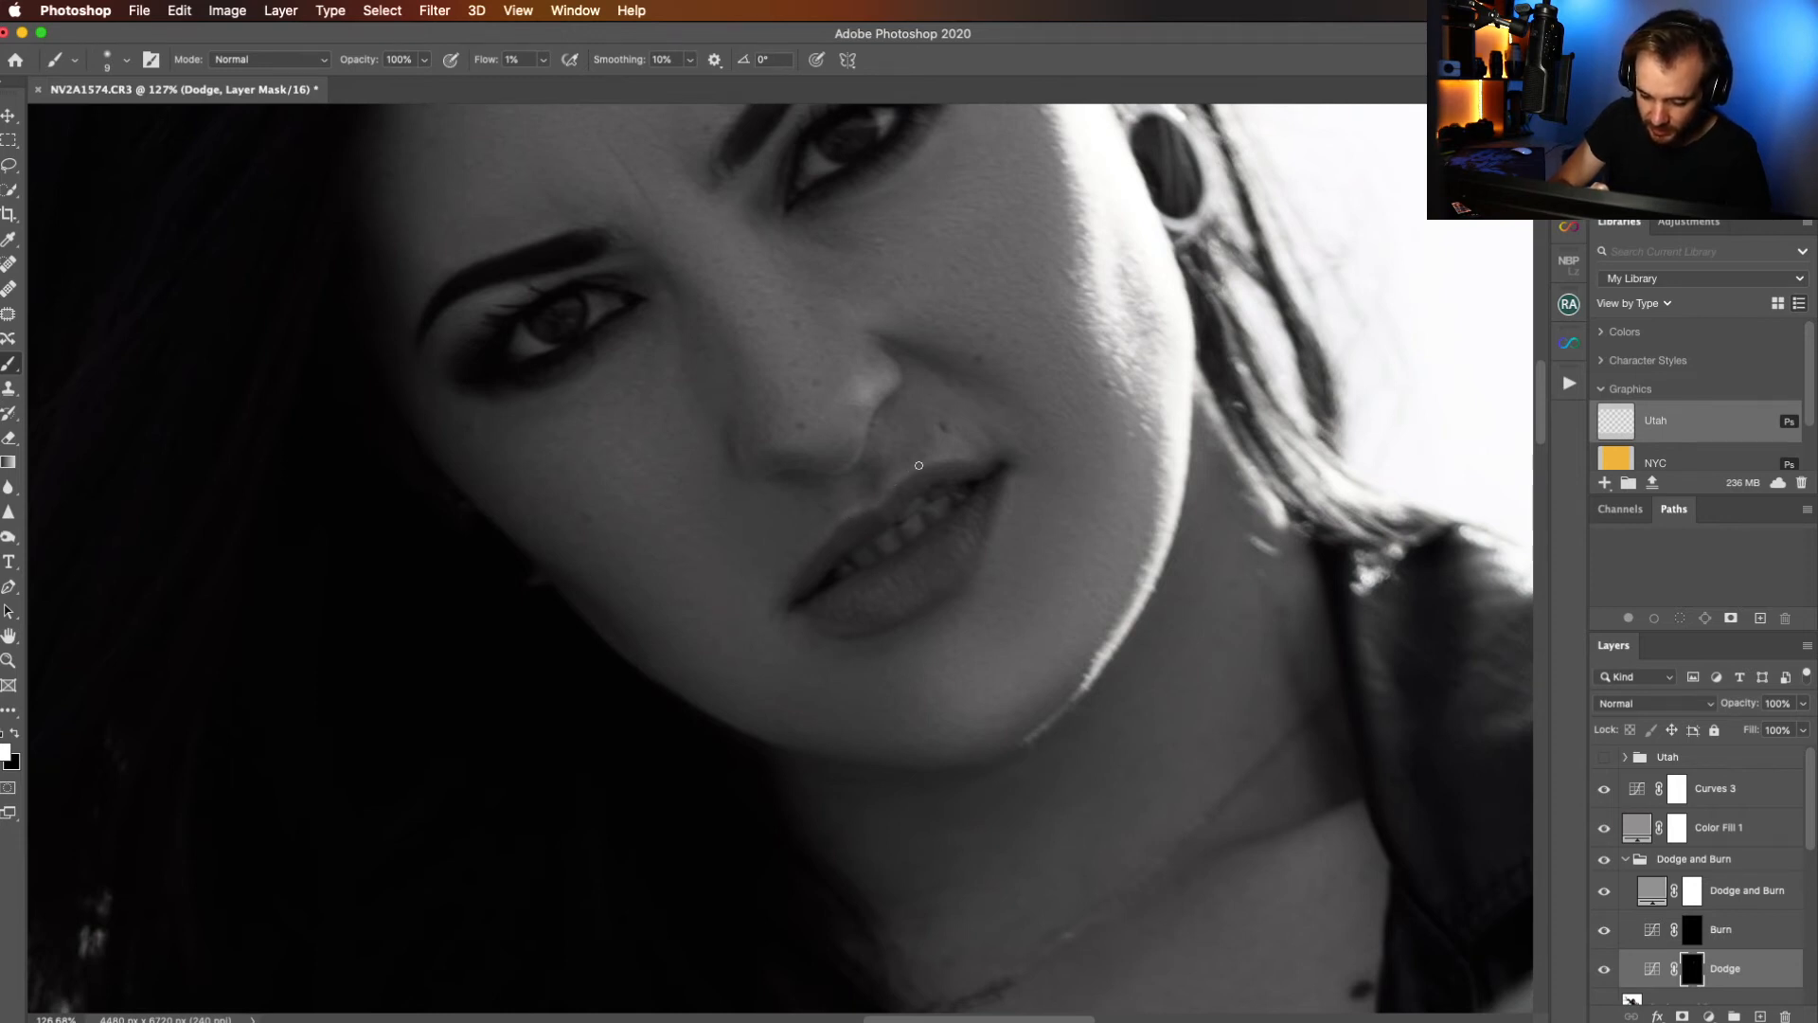
{"action": "key", "text": "bracketright"}
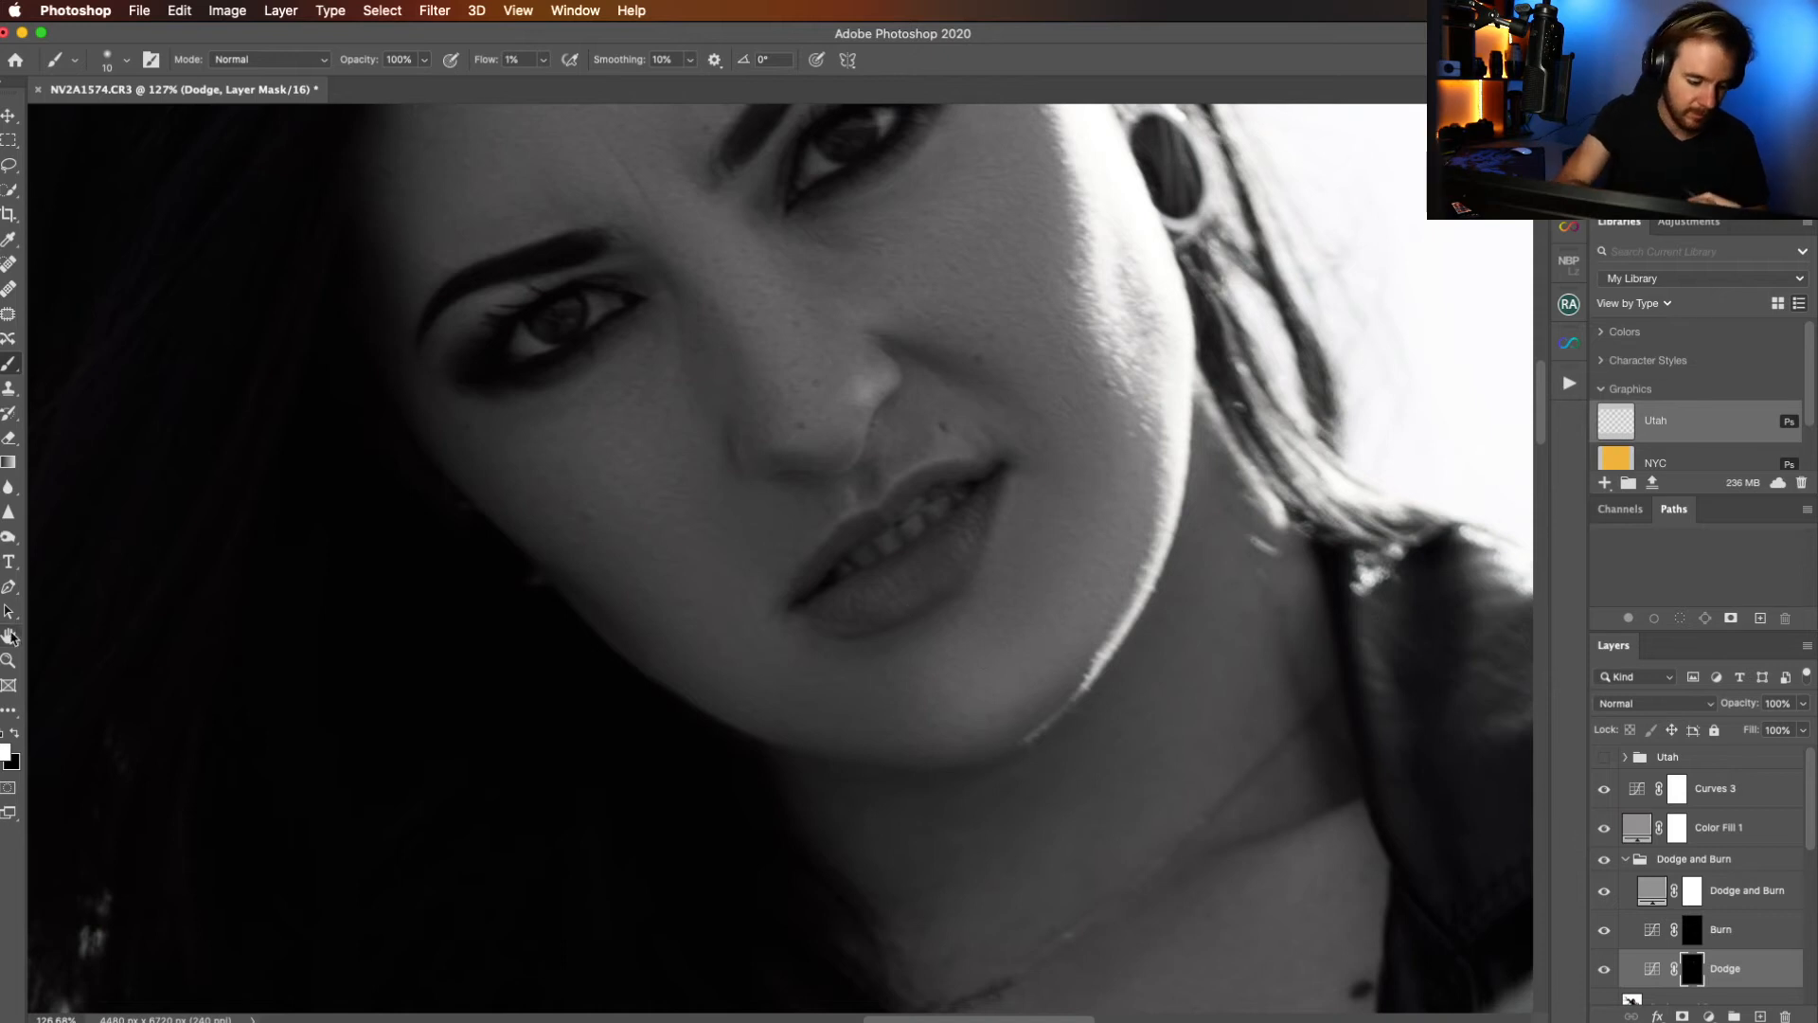
Hide the Curves 3 and Color Fill 1 helper layers and check the Dodge and Burn group's effect in color.
{"action": "left_click", "coordinate": [12, 660]}
{"action": "key", "text": "super+0"}
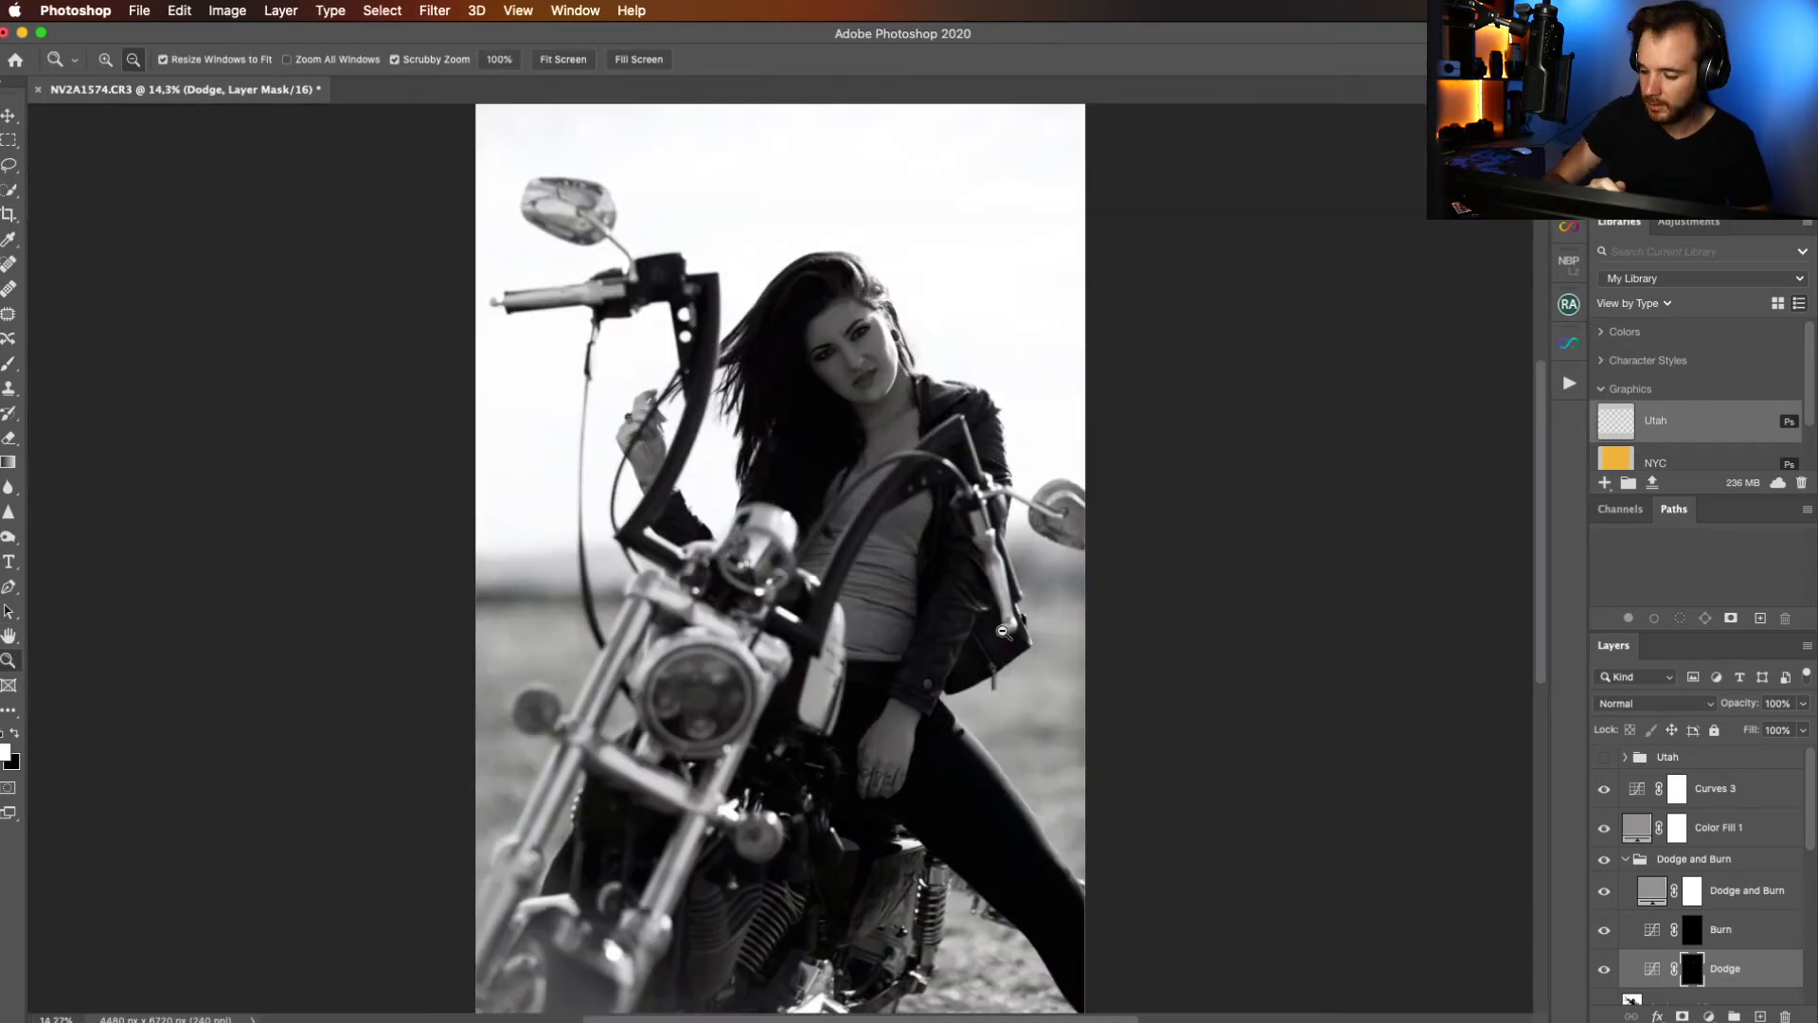
{"action": "left_click", "coordinate": [1604, 788]}
{"action": "left_click", "coordinate": [1604, 827]}
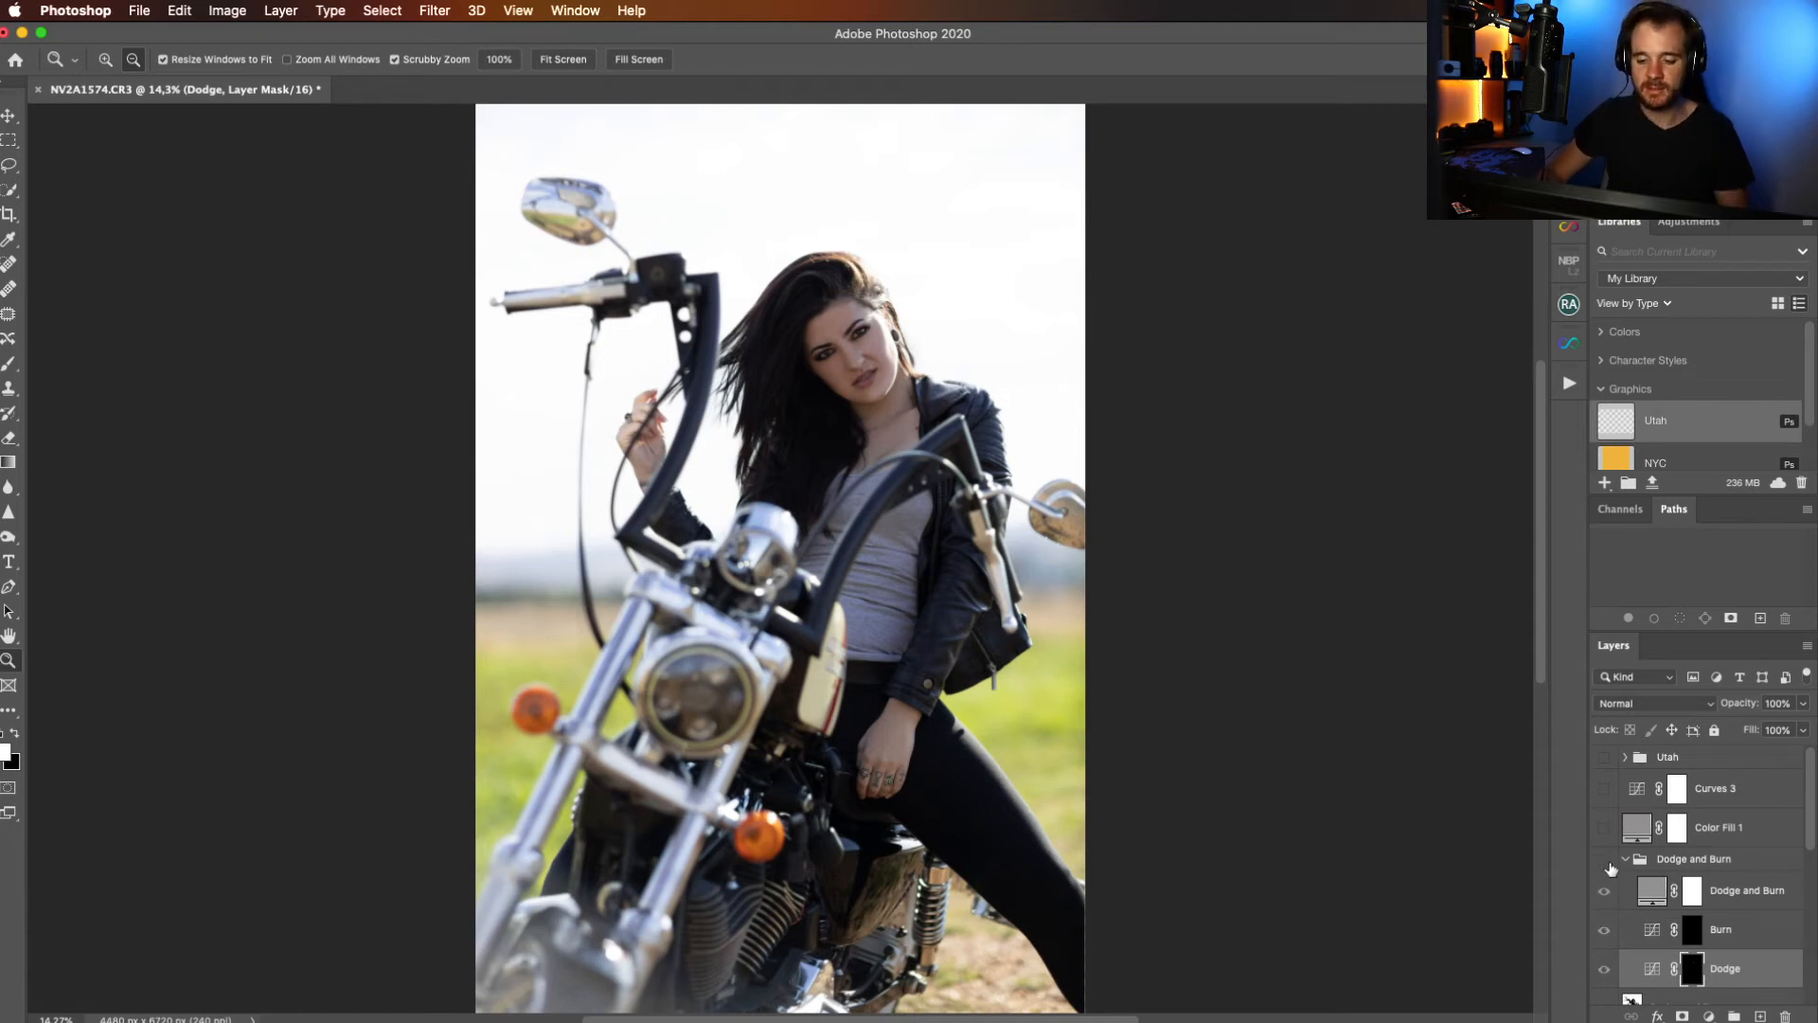
{"action": "left_click", "coordinate": [1607, 862]}
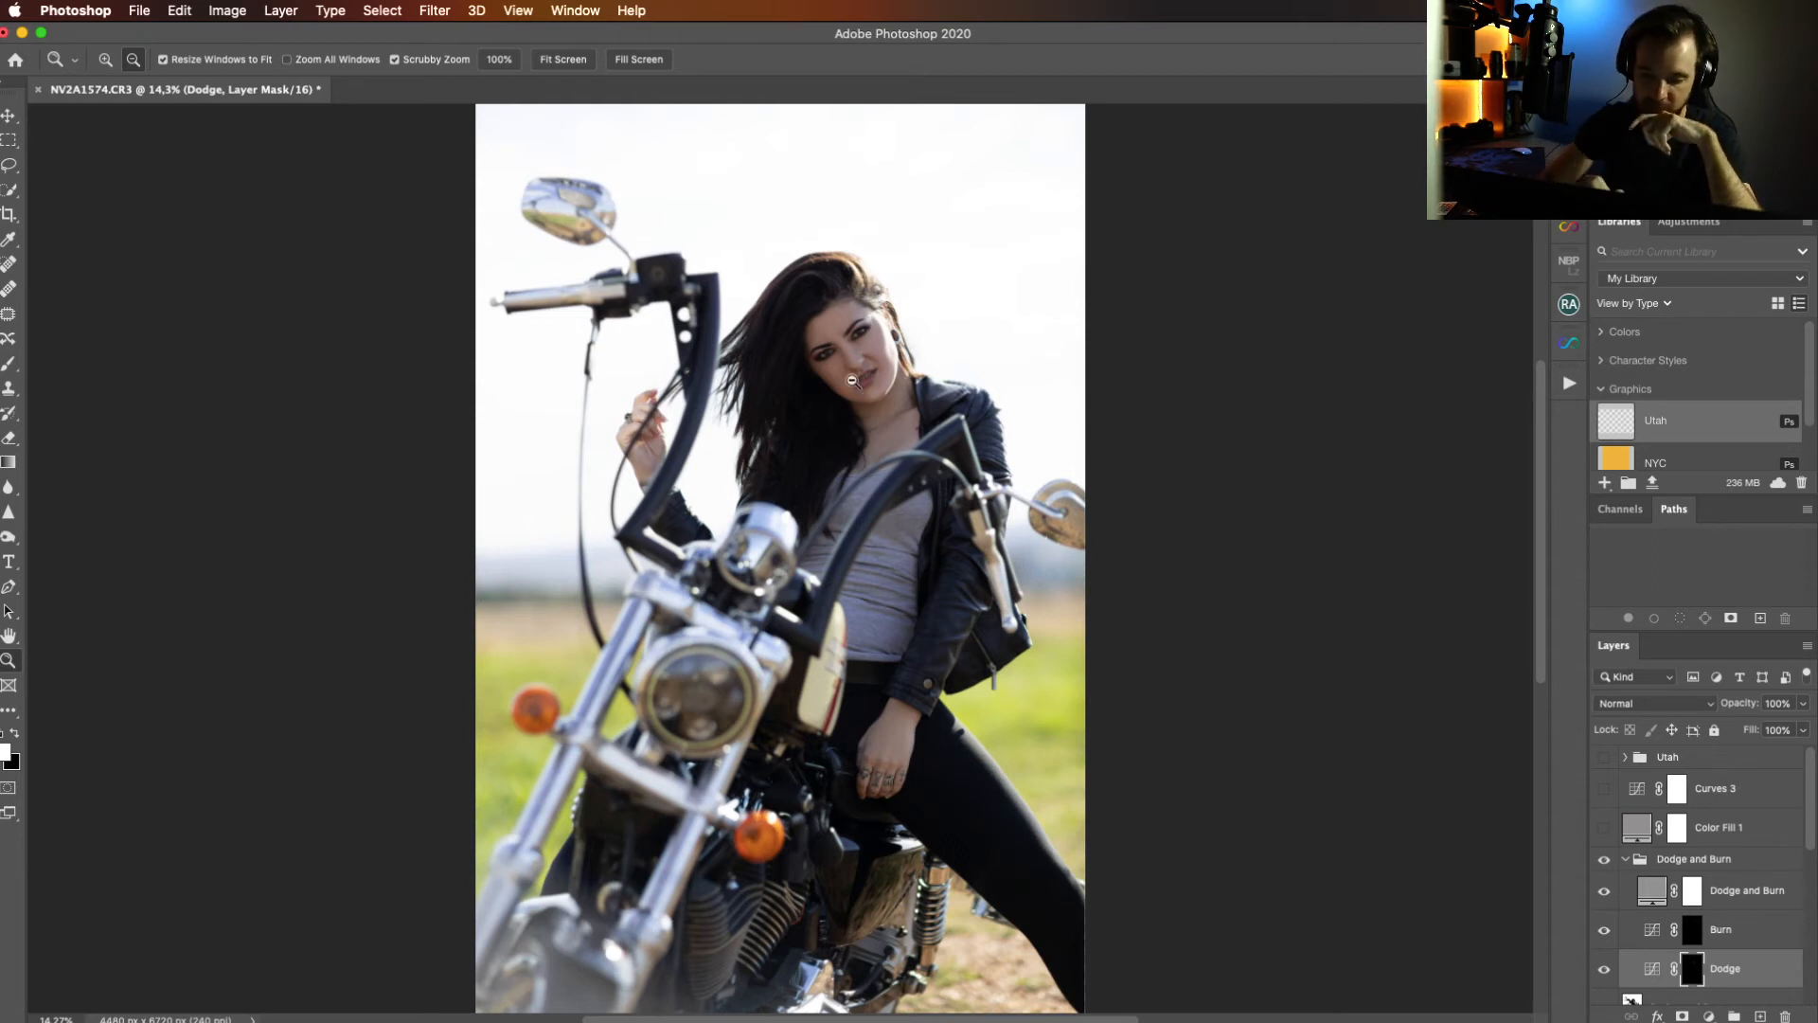
Dodge along the shadowed edge of the nostril on the Dodge mask with the 10 px brush.
{"action": "left_click_drag", "start_coordinate": [857, 371], "coordinate": [986, 337]}
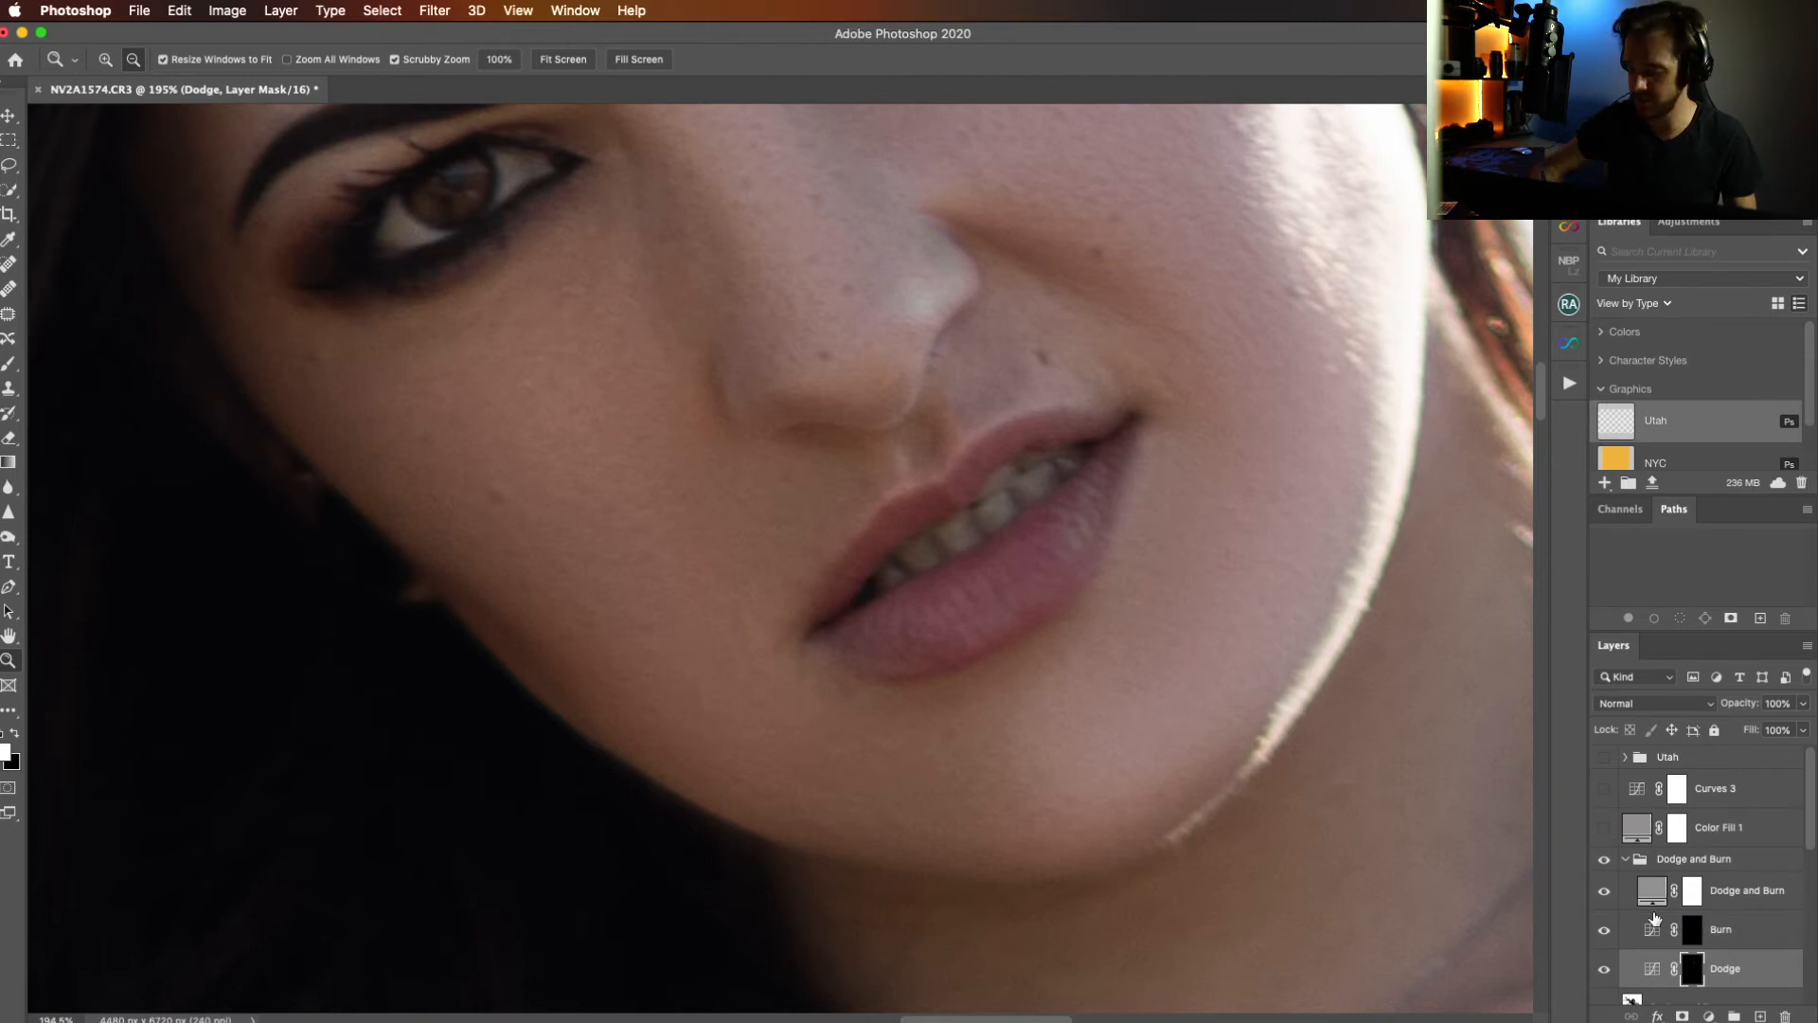
{"action": "key", "text": "b"}
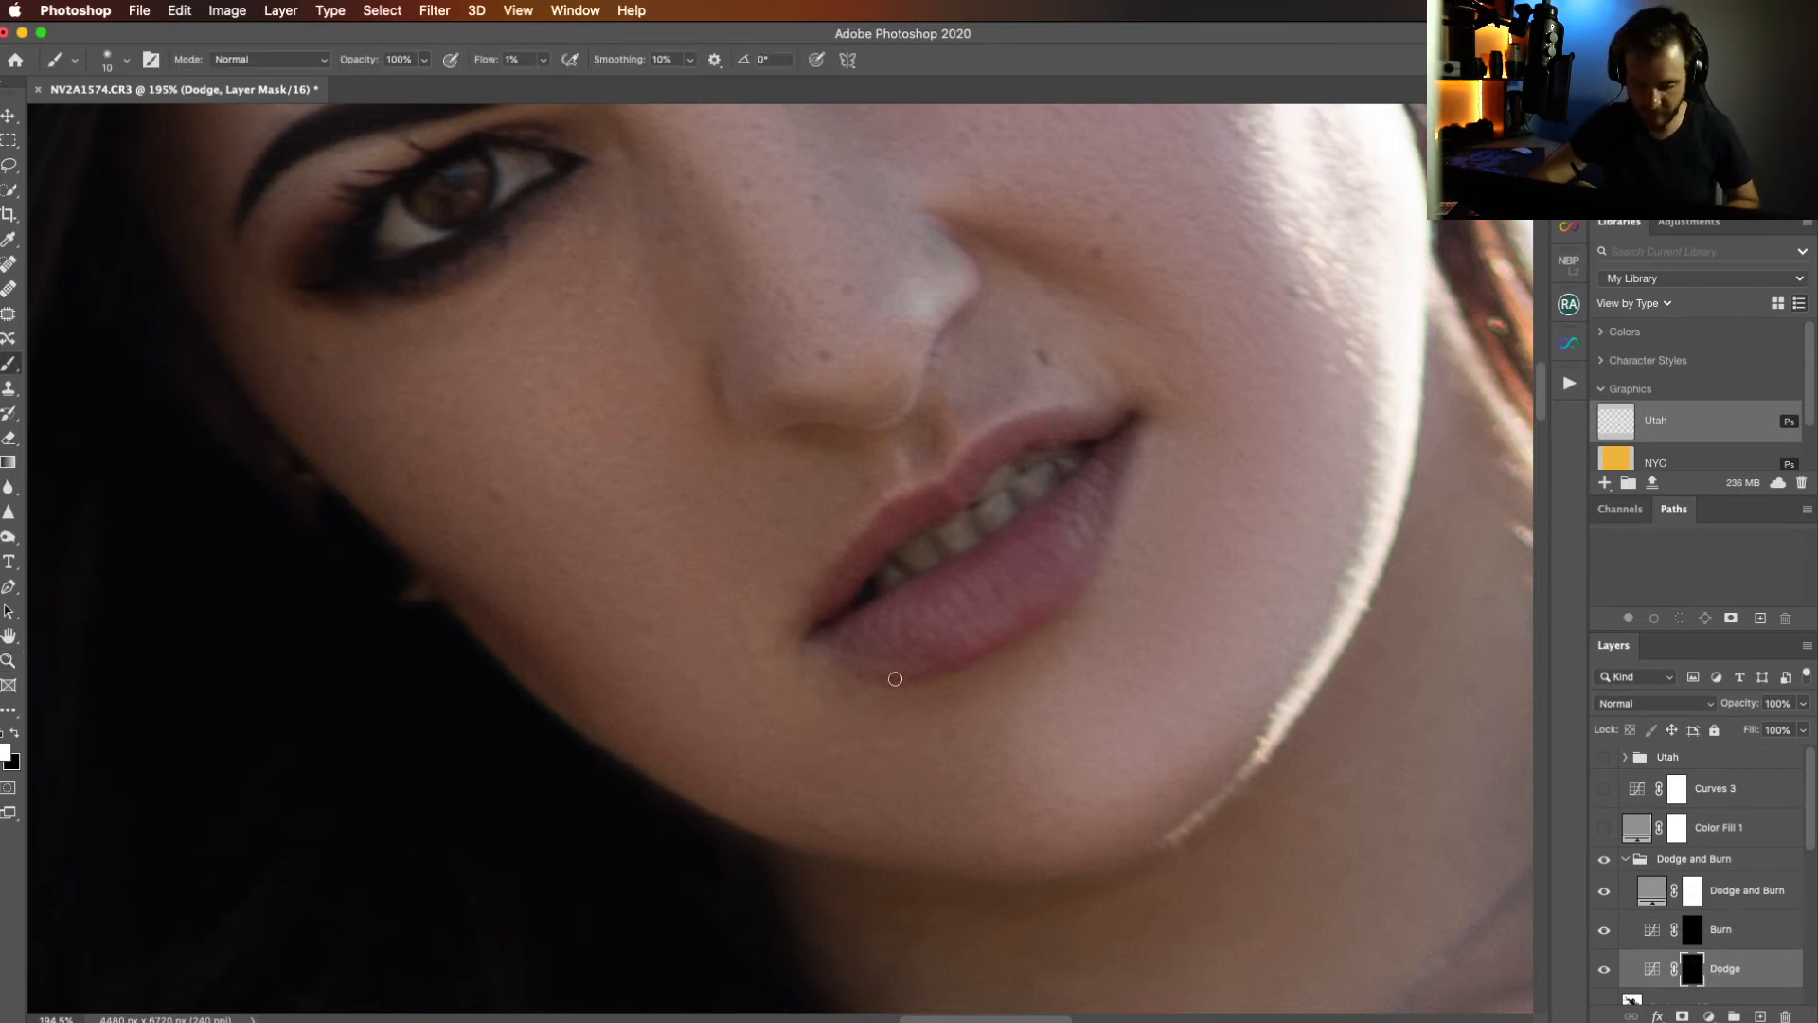
{"action": "mouse_move", "coordinate": [730, 390]}
{"action": "left_mouse_down"}
{"action": "mouse_move", "coordinate": [754, 422]}
{"action": "mouse_move", "coordinate": [773, 411]}
{"action": "left_mouse_up"}
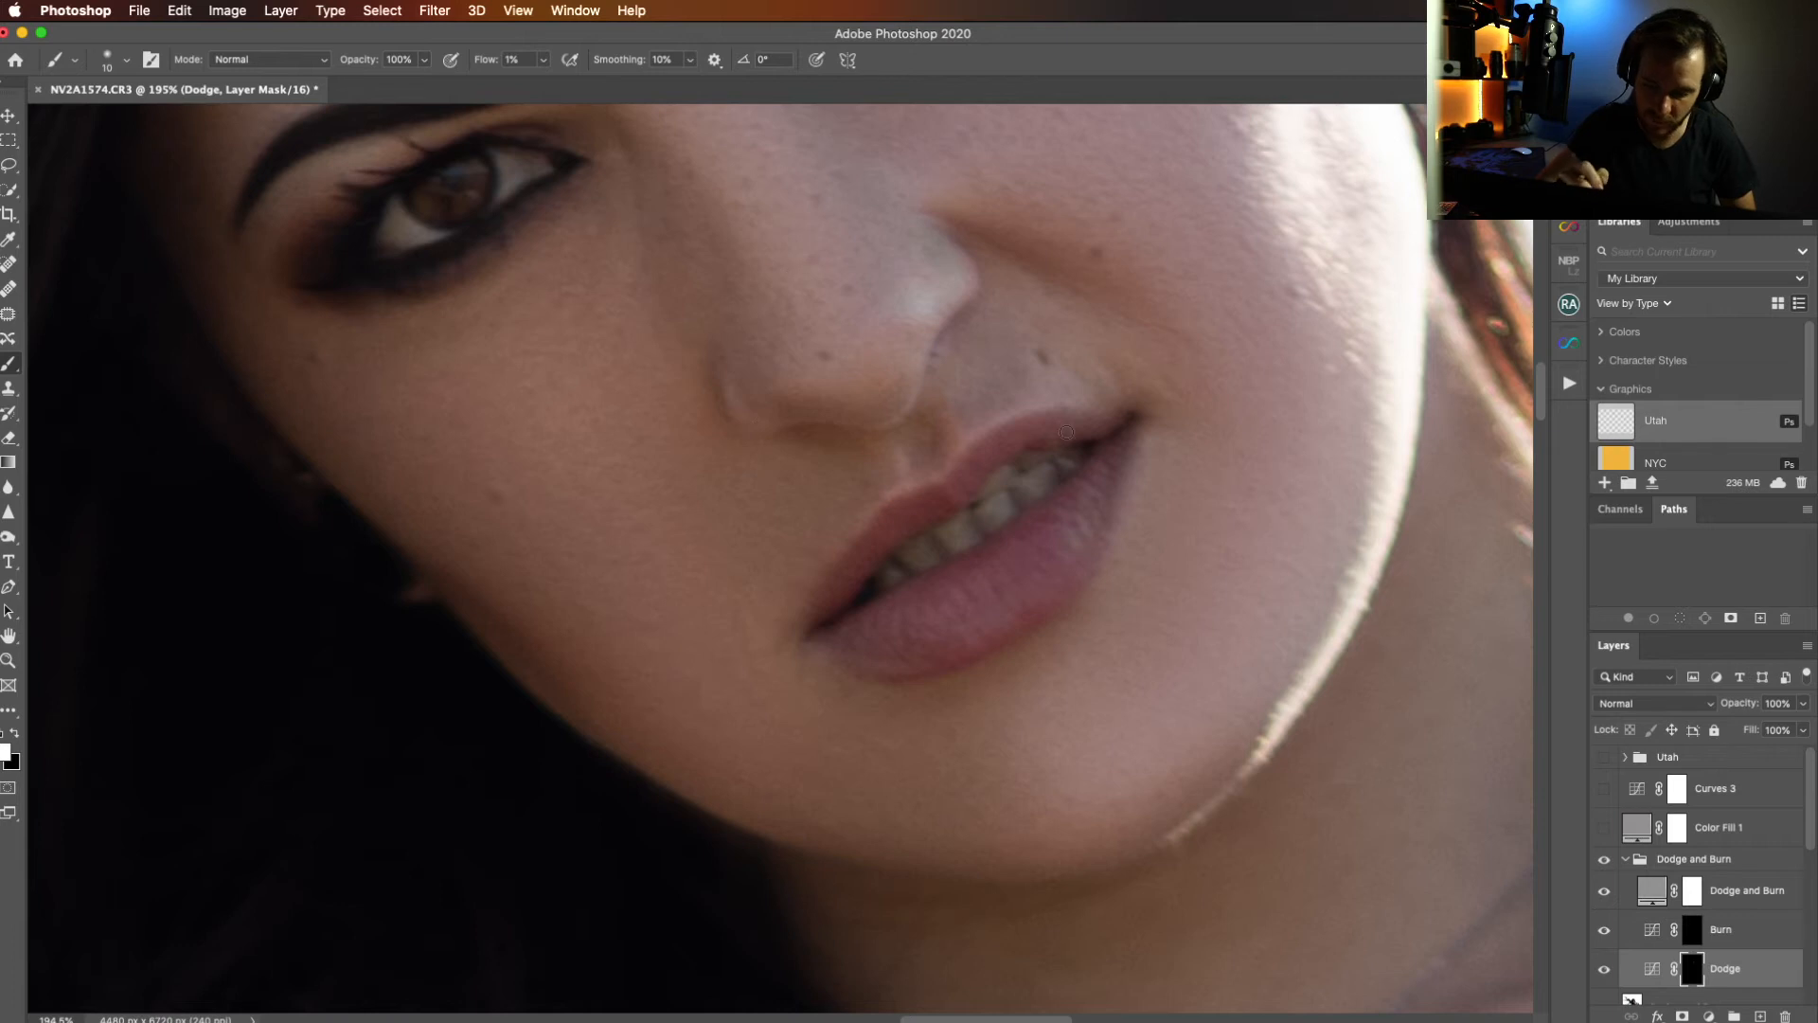
Target the Burn layer's mask for refining the nose, then compare the image with the Burn layer hidden and shown.
{"action": "left_click", "coordinate": [1700, 920]}
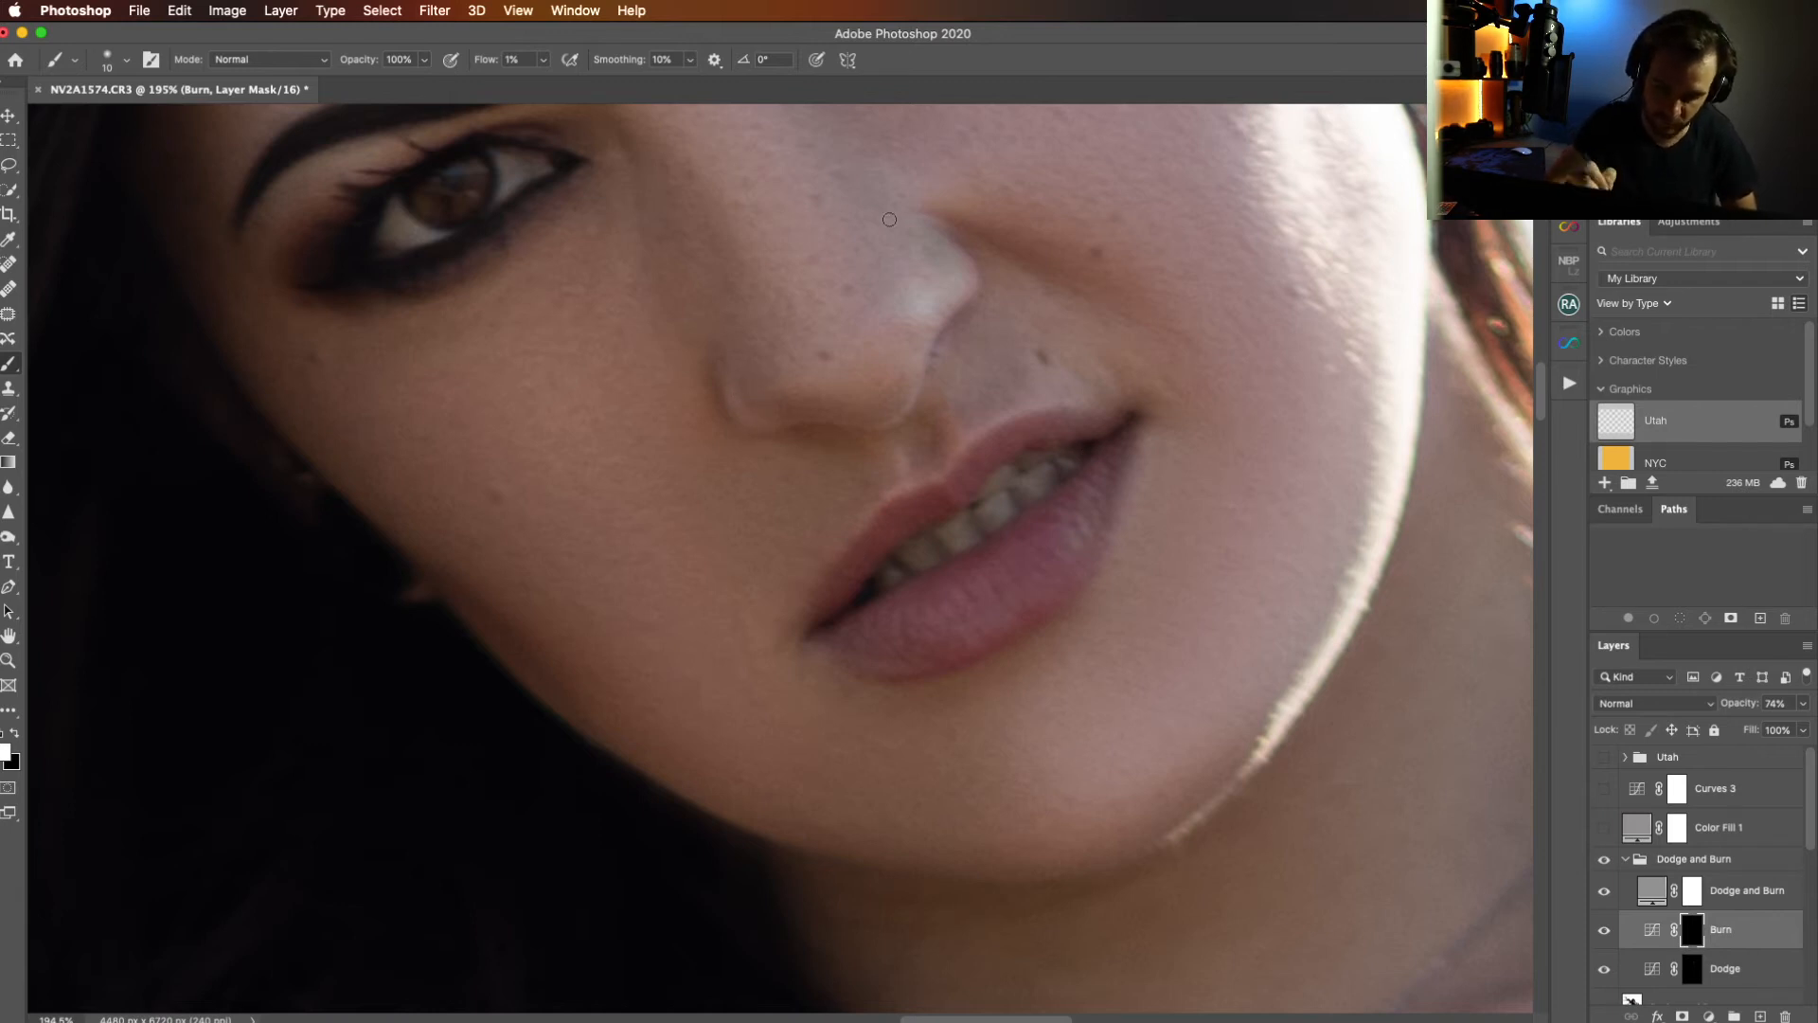
{"action": "key", "text": "z"}
{"action": "left_click", "coordinate": [564, 59]}
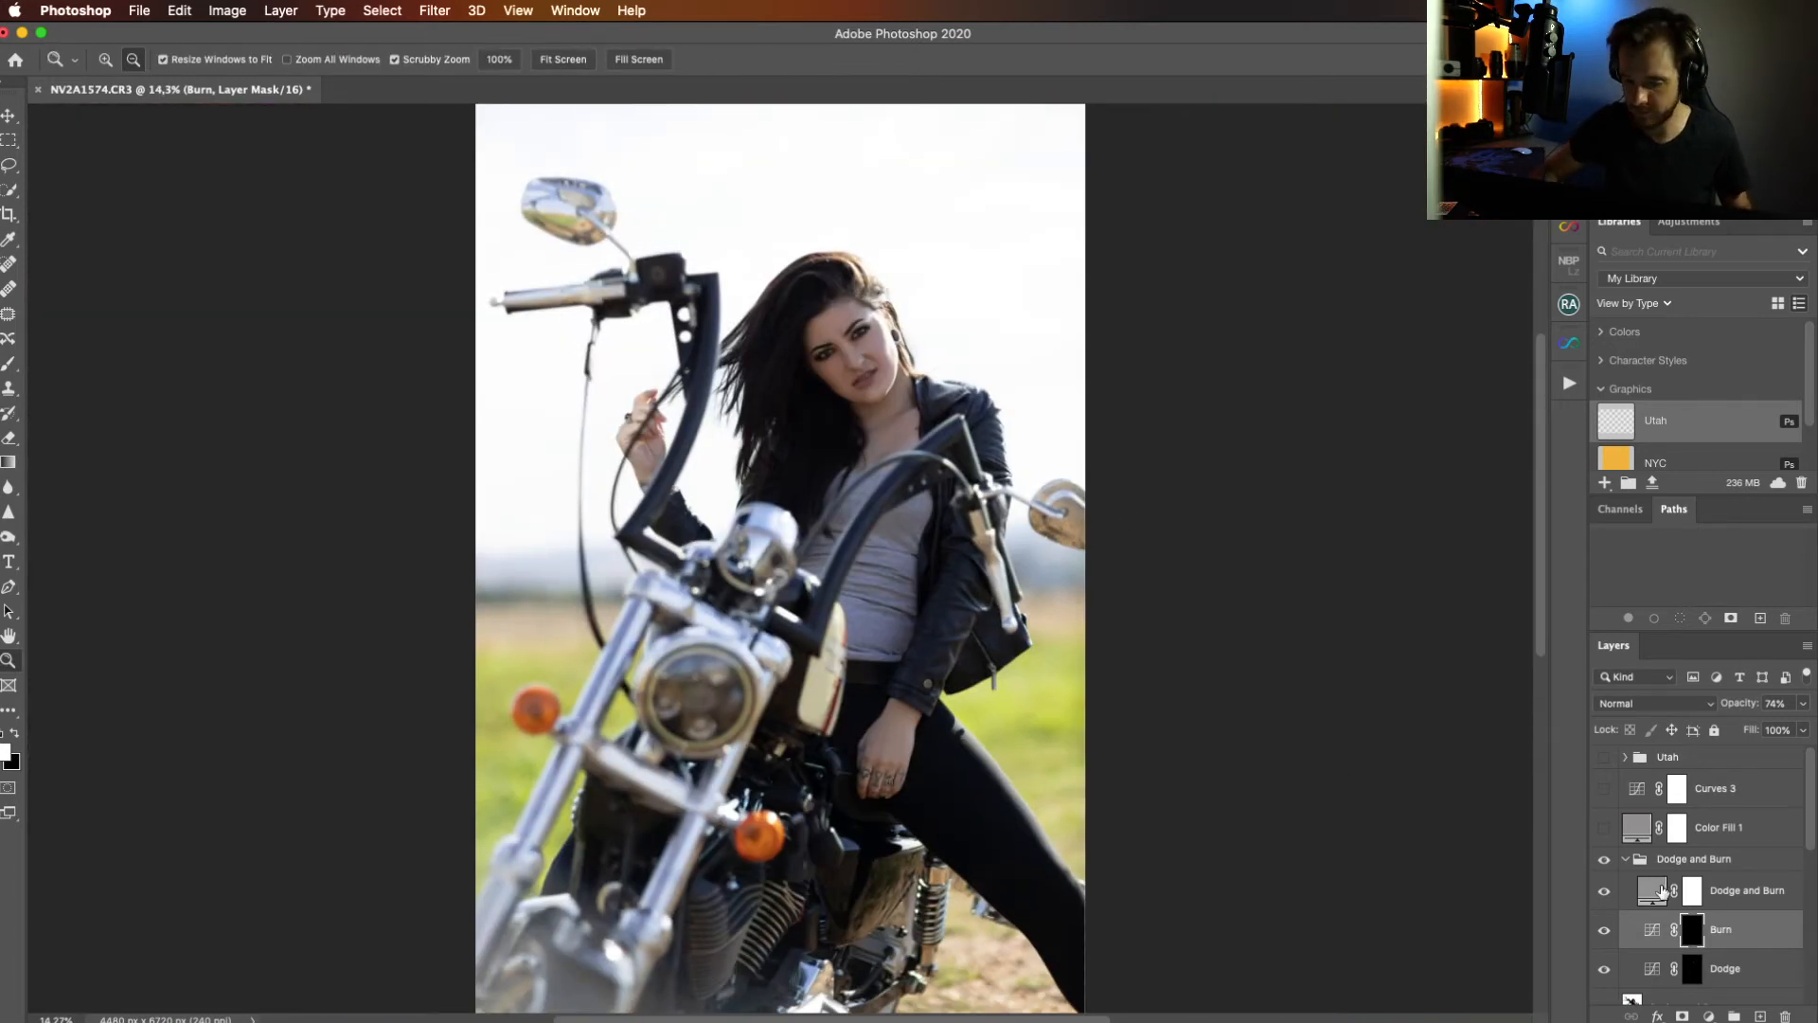
{"action": "left_click", "coordinate": [1605, 932]}
{"action": "left_click", "coordinate": [1605, 932]}
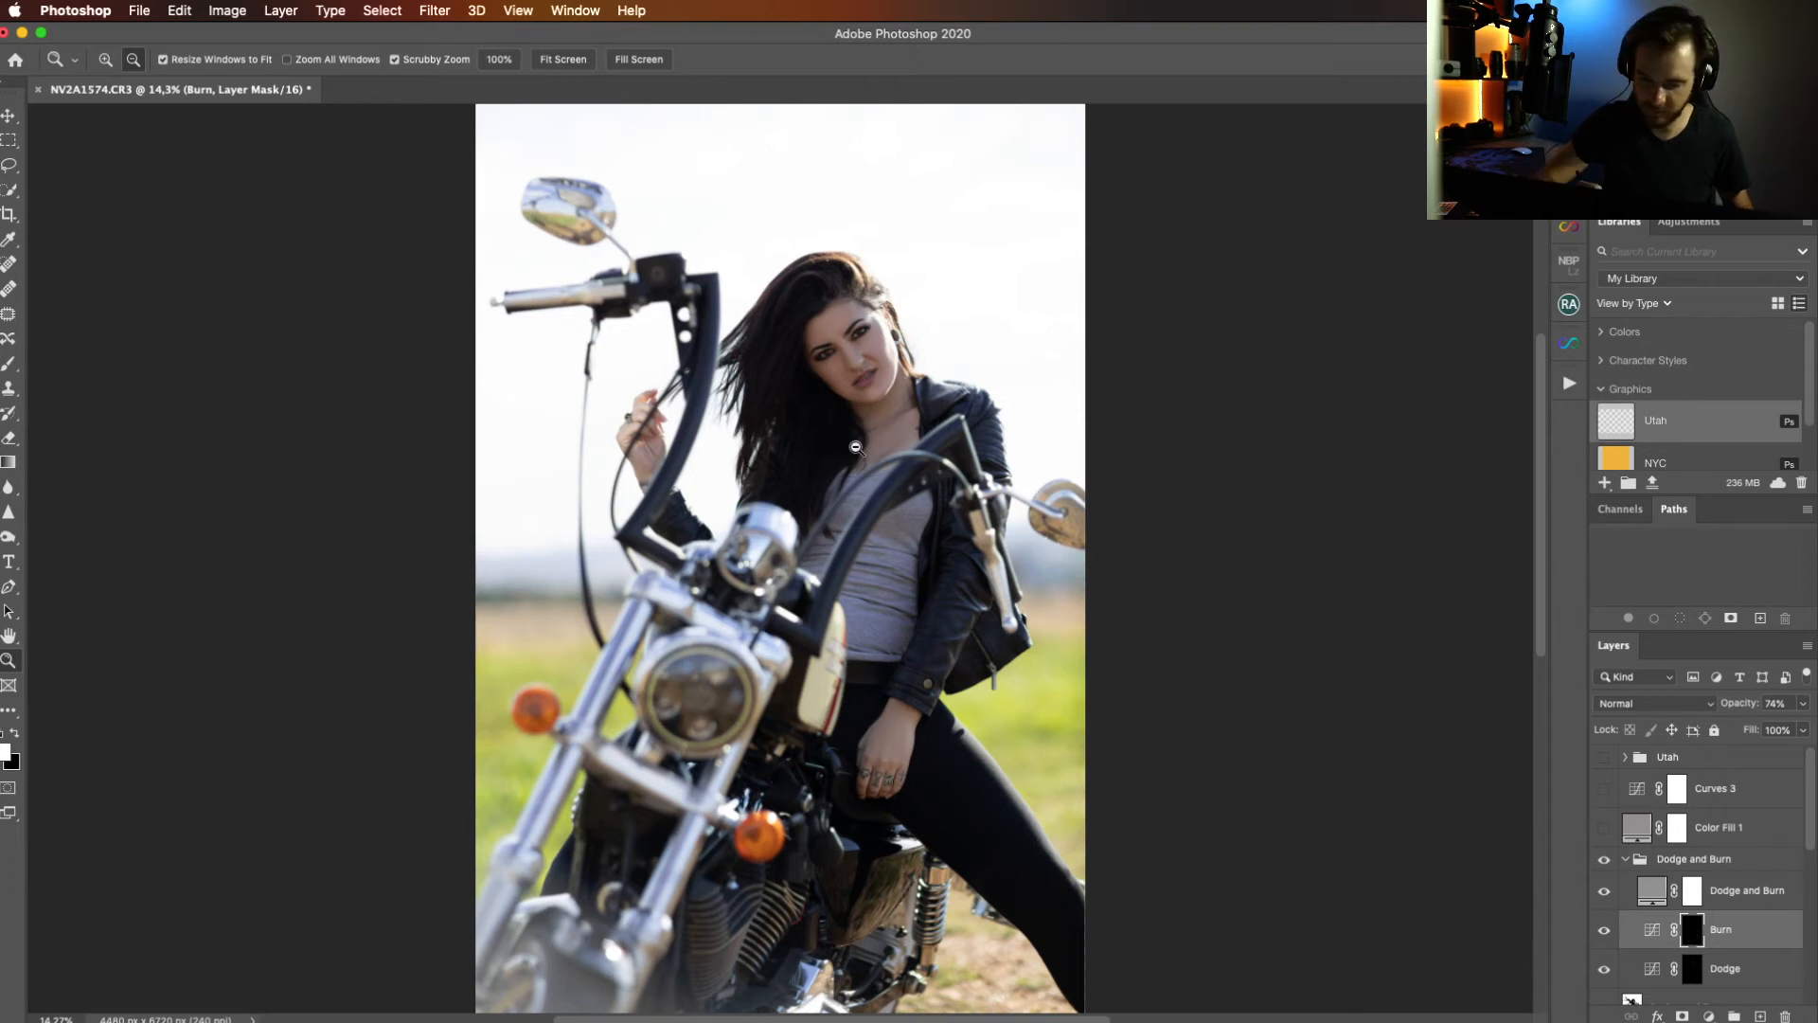
Enlarge the brush for burning broader areas of the face on the Burn mask, and compare the layer hidden and shown.
{"action": "scroll", "coordinate": [851, 381], "scroll_direction": "up", "scroll_amount": 5}
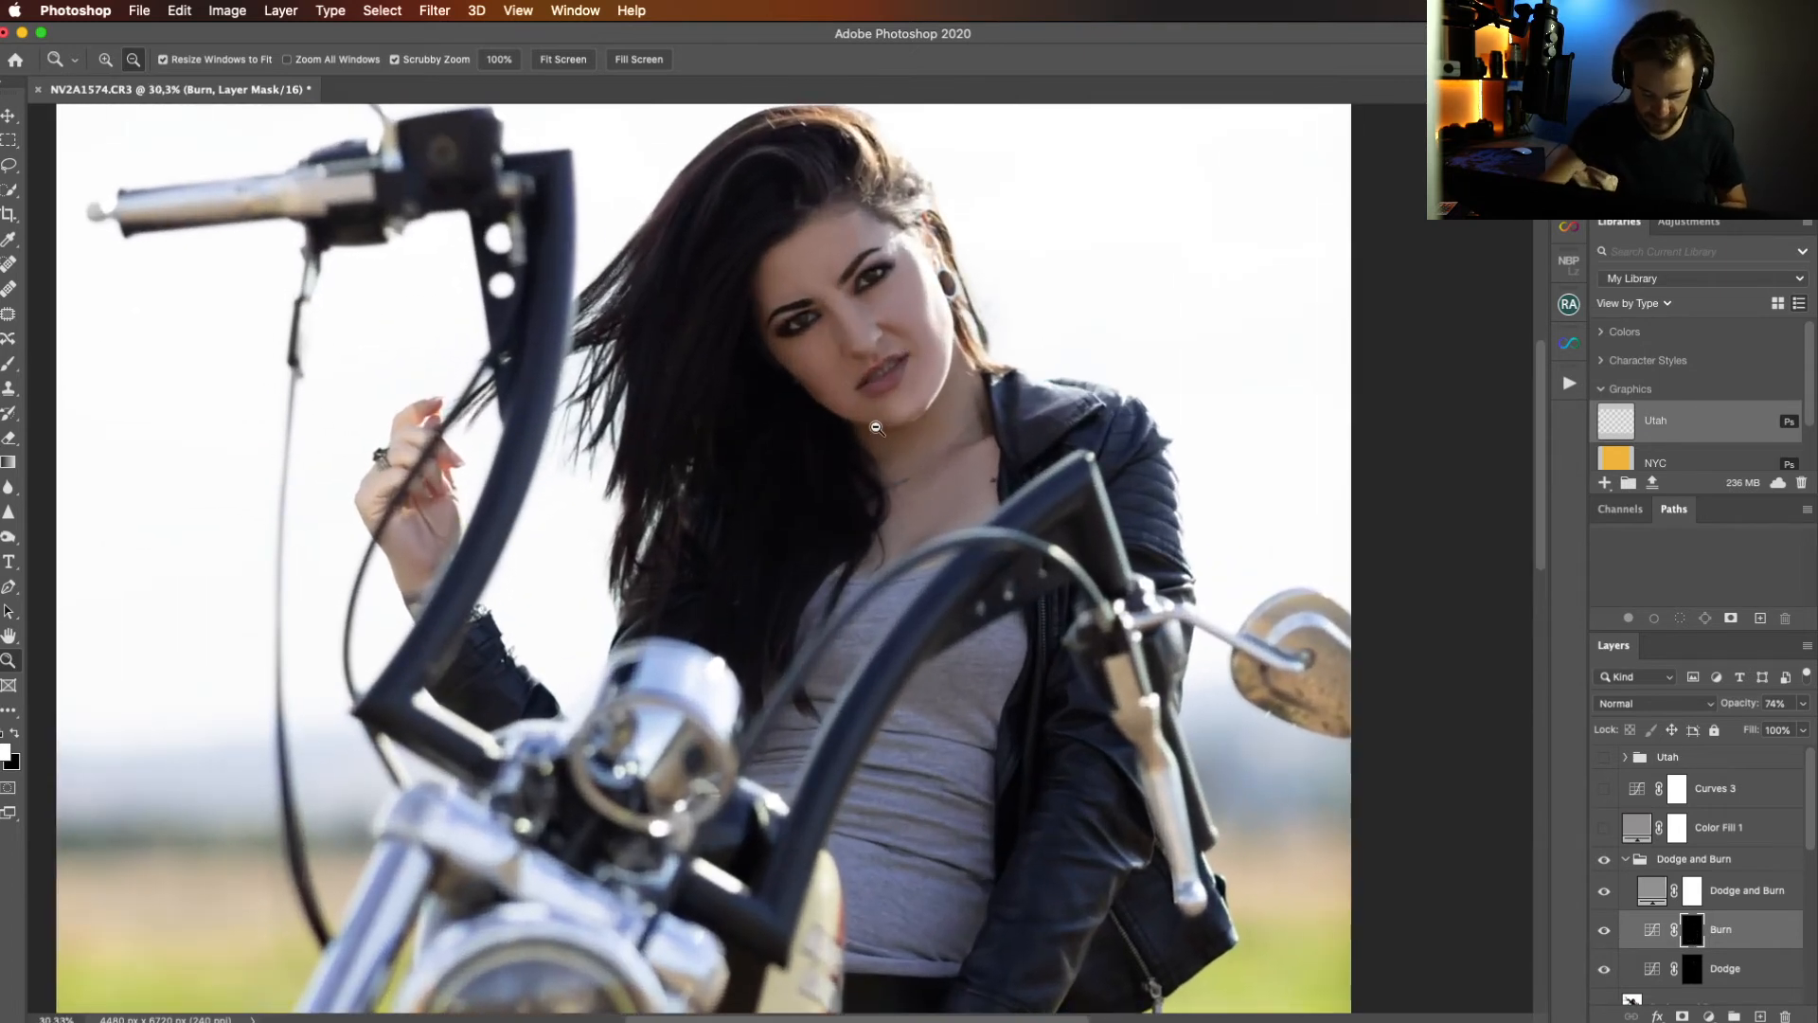
{"action": "key", "text": "b"}
{"action": "key", "text": "bracketright"}
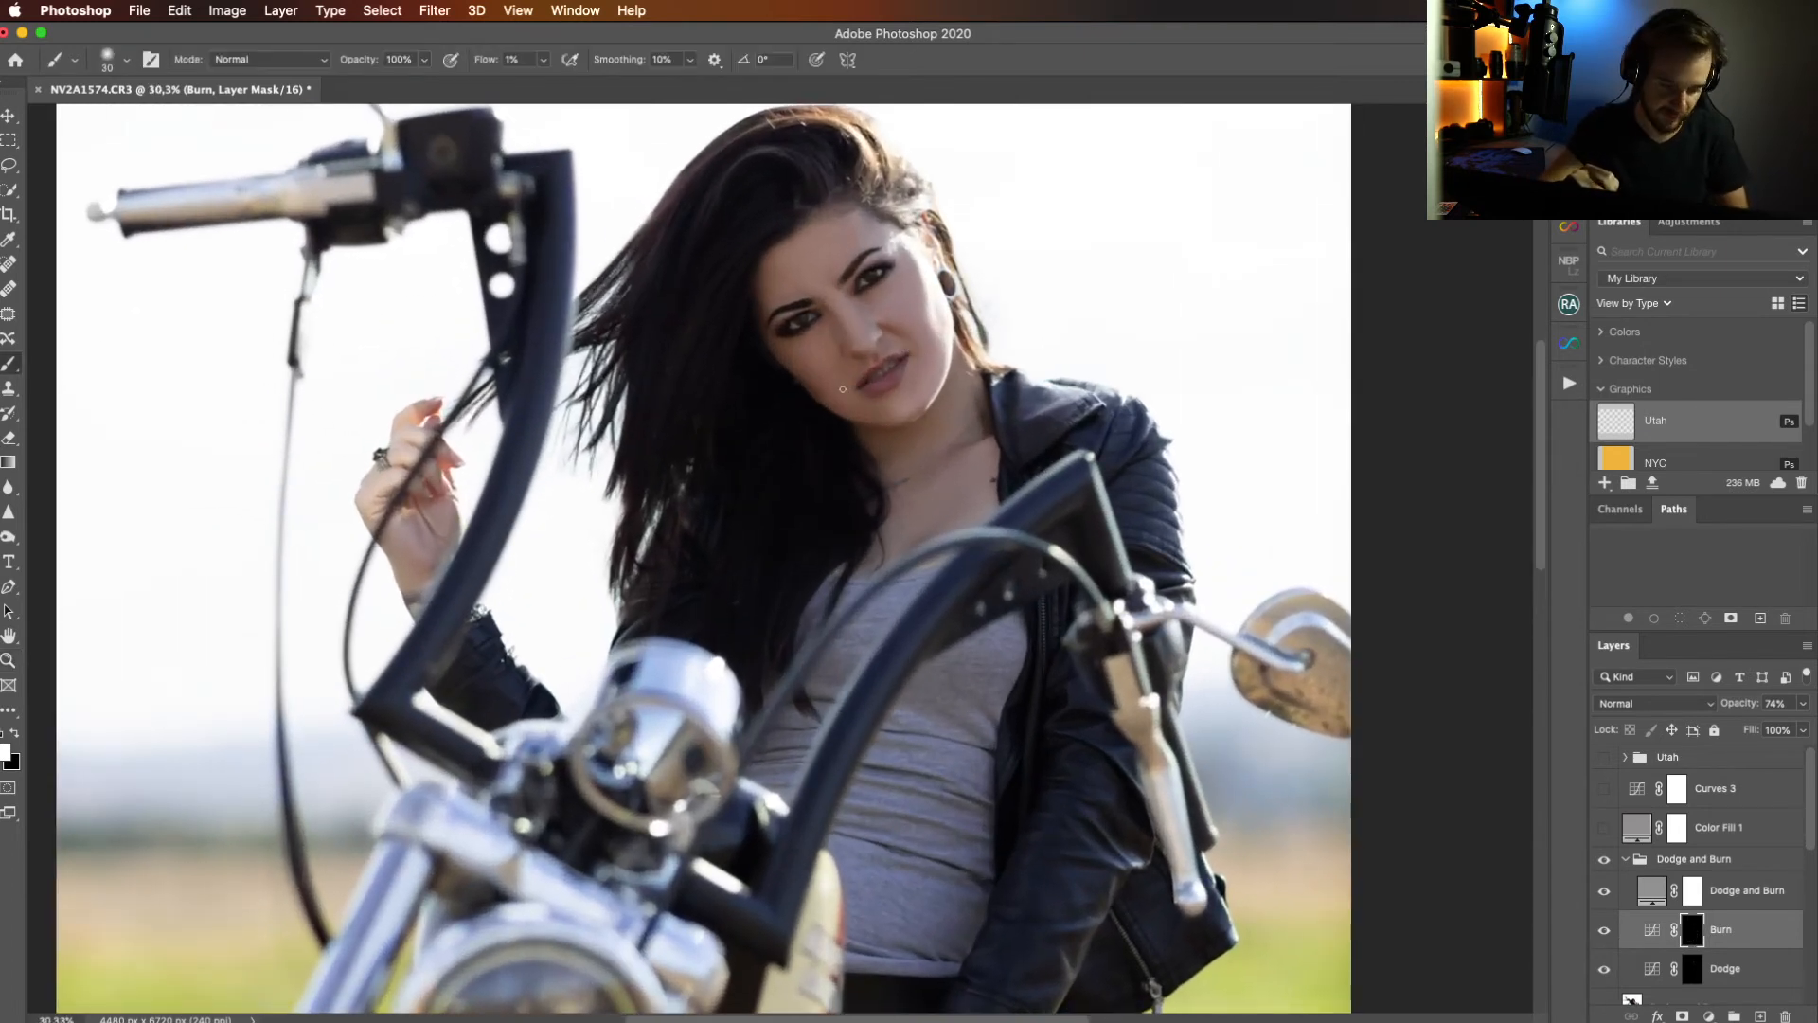
{"action": "key", "text": "bracketright"}
{"action": "key", "text": "bracketright"}
{"action": "key", "text": "bracketright"}
{"action": "key", "text": "bracketright"}
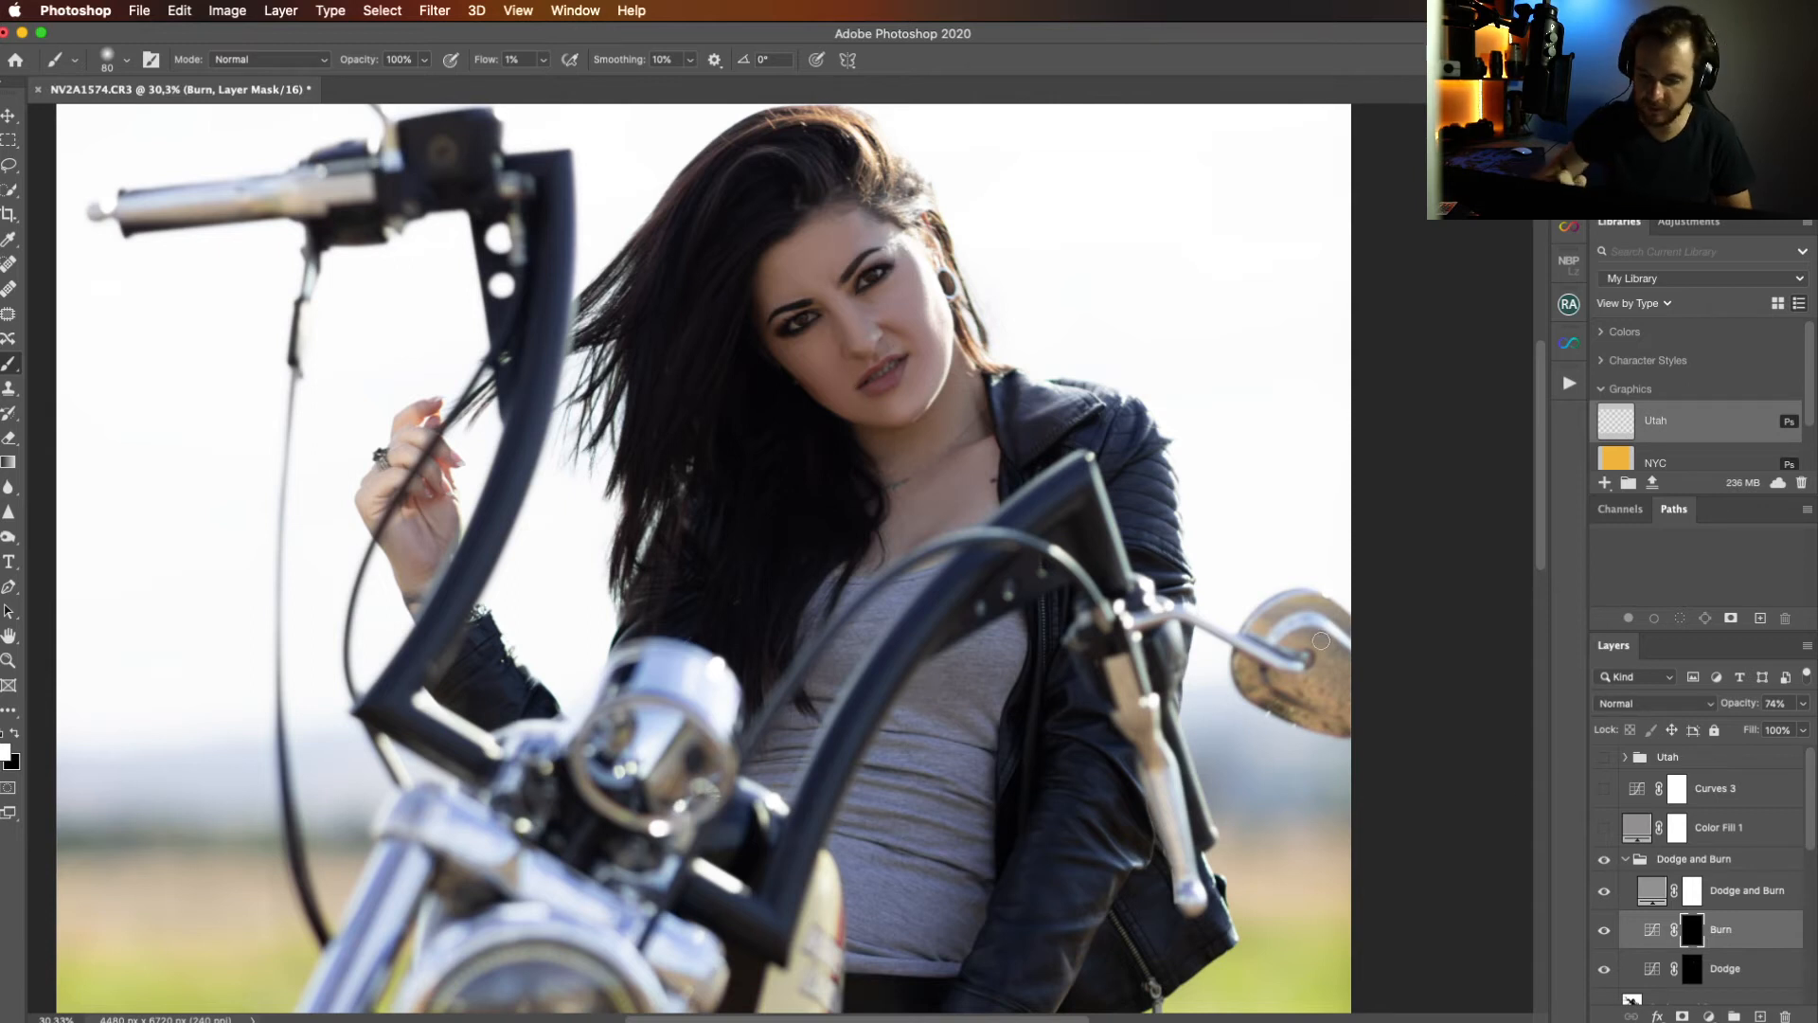
{"action": "left_click", "coordinate": [1602, 931]}
{"action": "left_click", "coordinate": [1605, 930]}
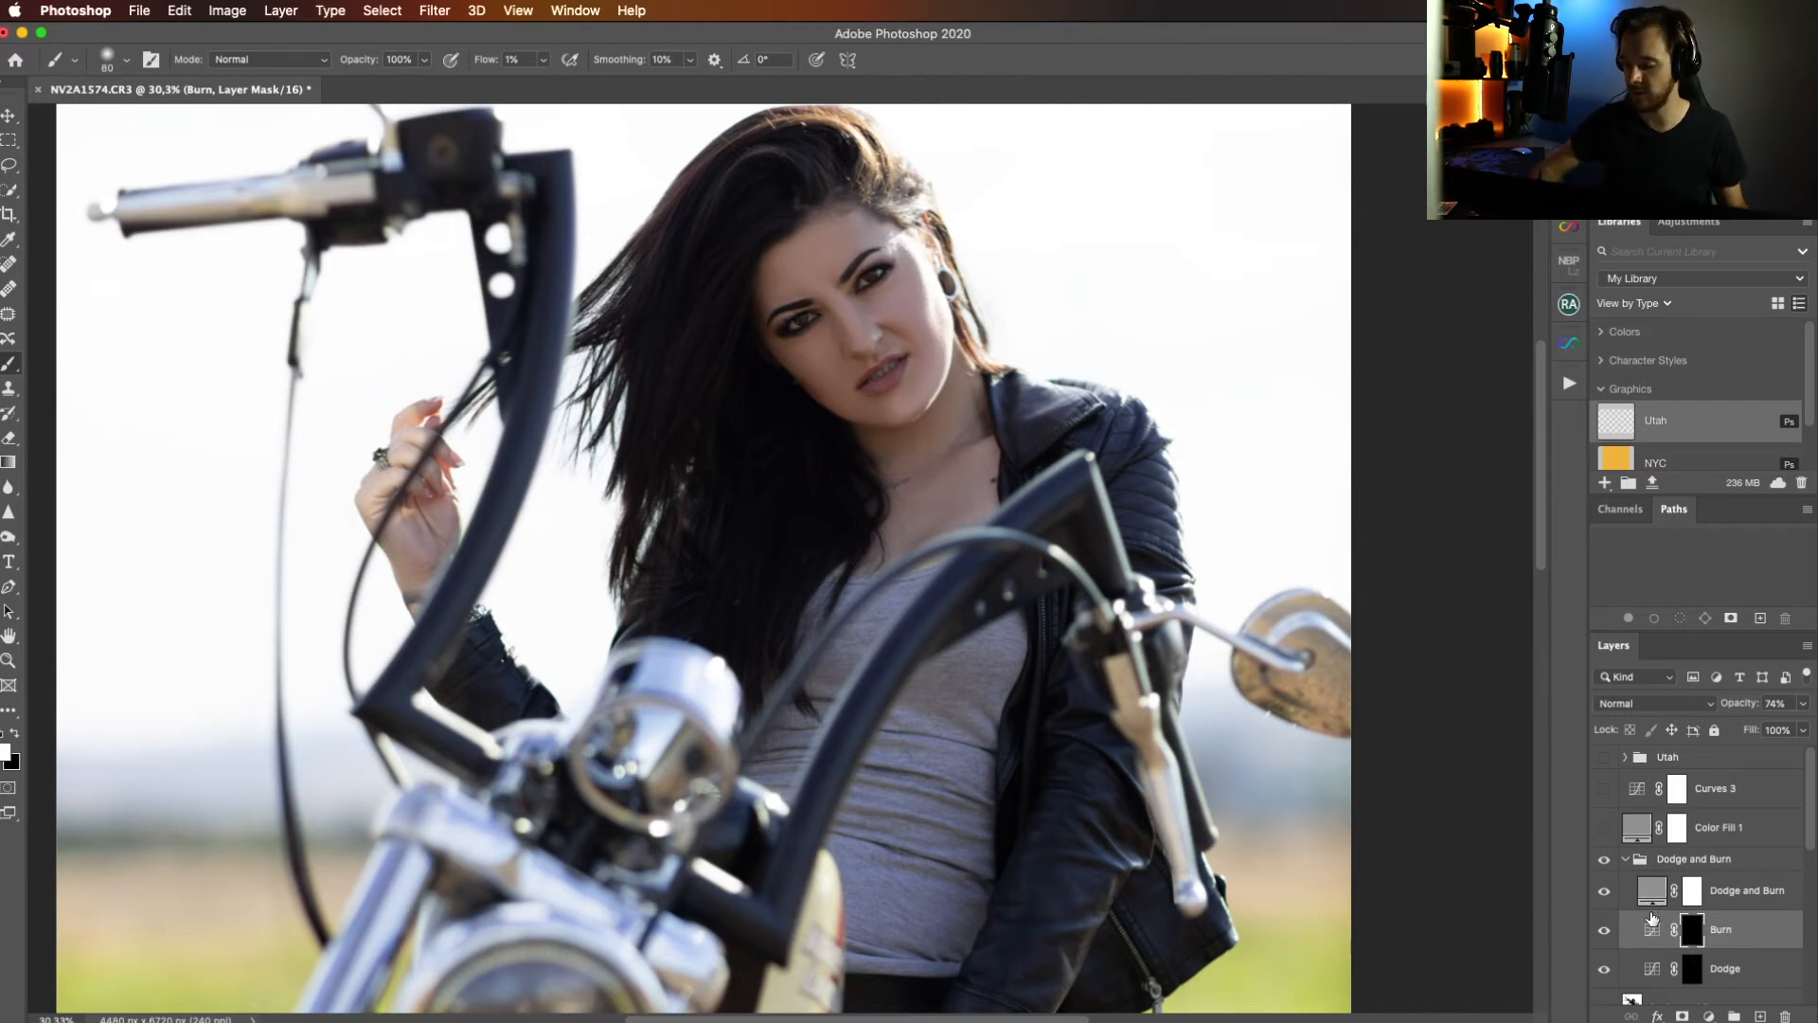
Compare the whole image with the Dodge and Burn group hidden and shown, and target the Dodge layer's mask.
{"action": "left_click", "coordinate": [1609, 862]}
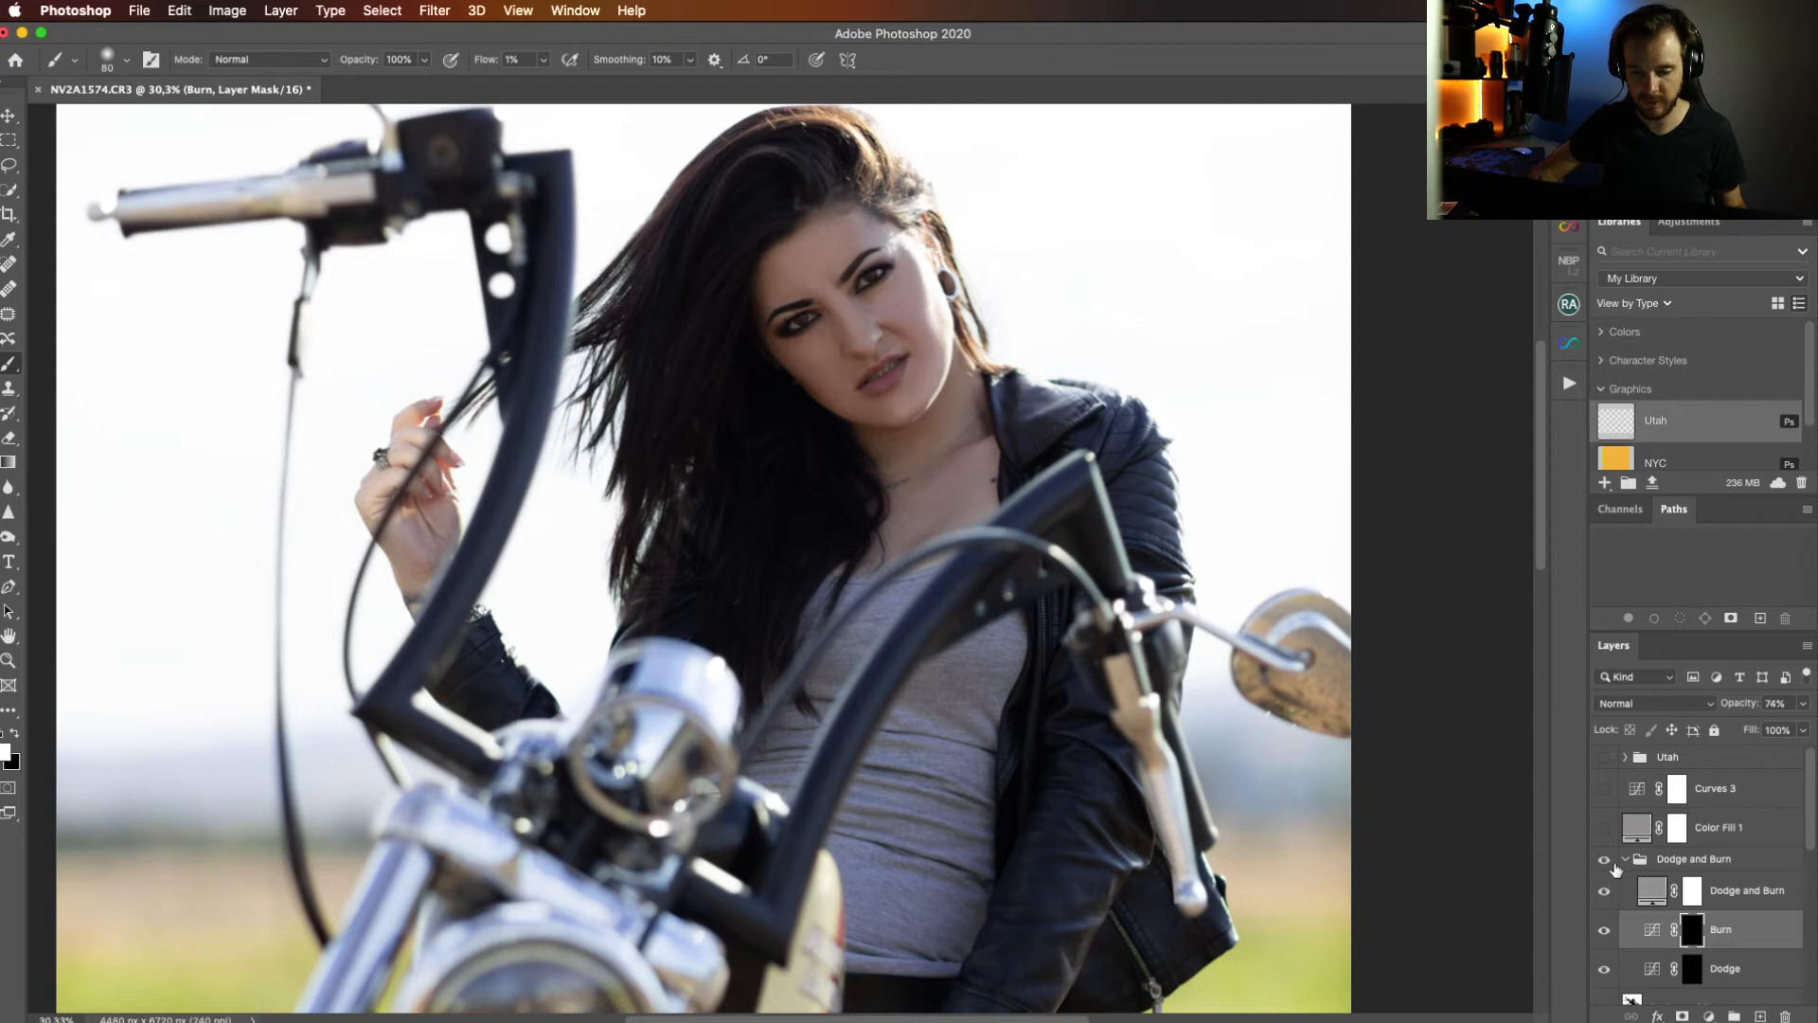
{"action": "key", "text": "z"}
{"action": "left_click", "coordinate": [579, 62]}
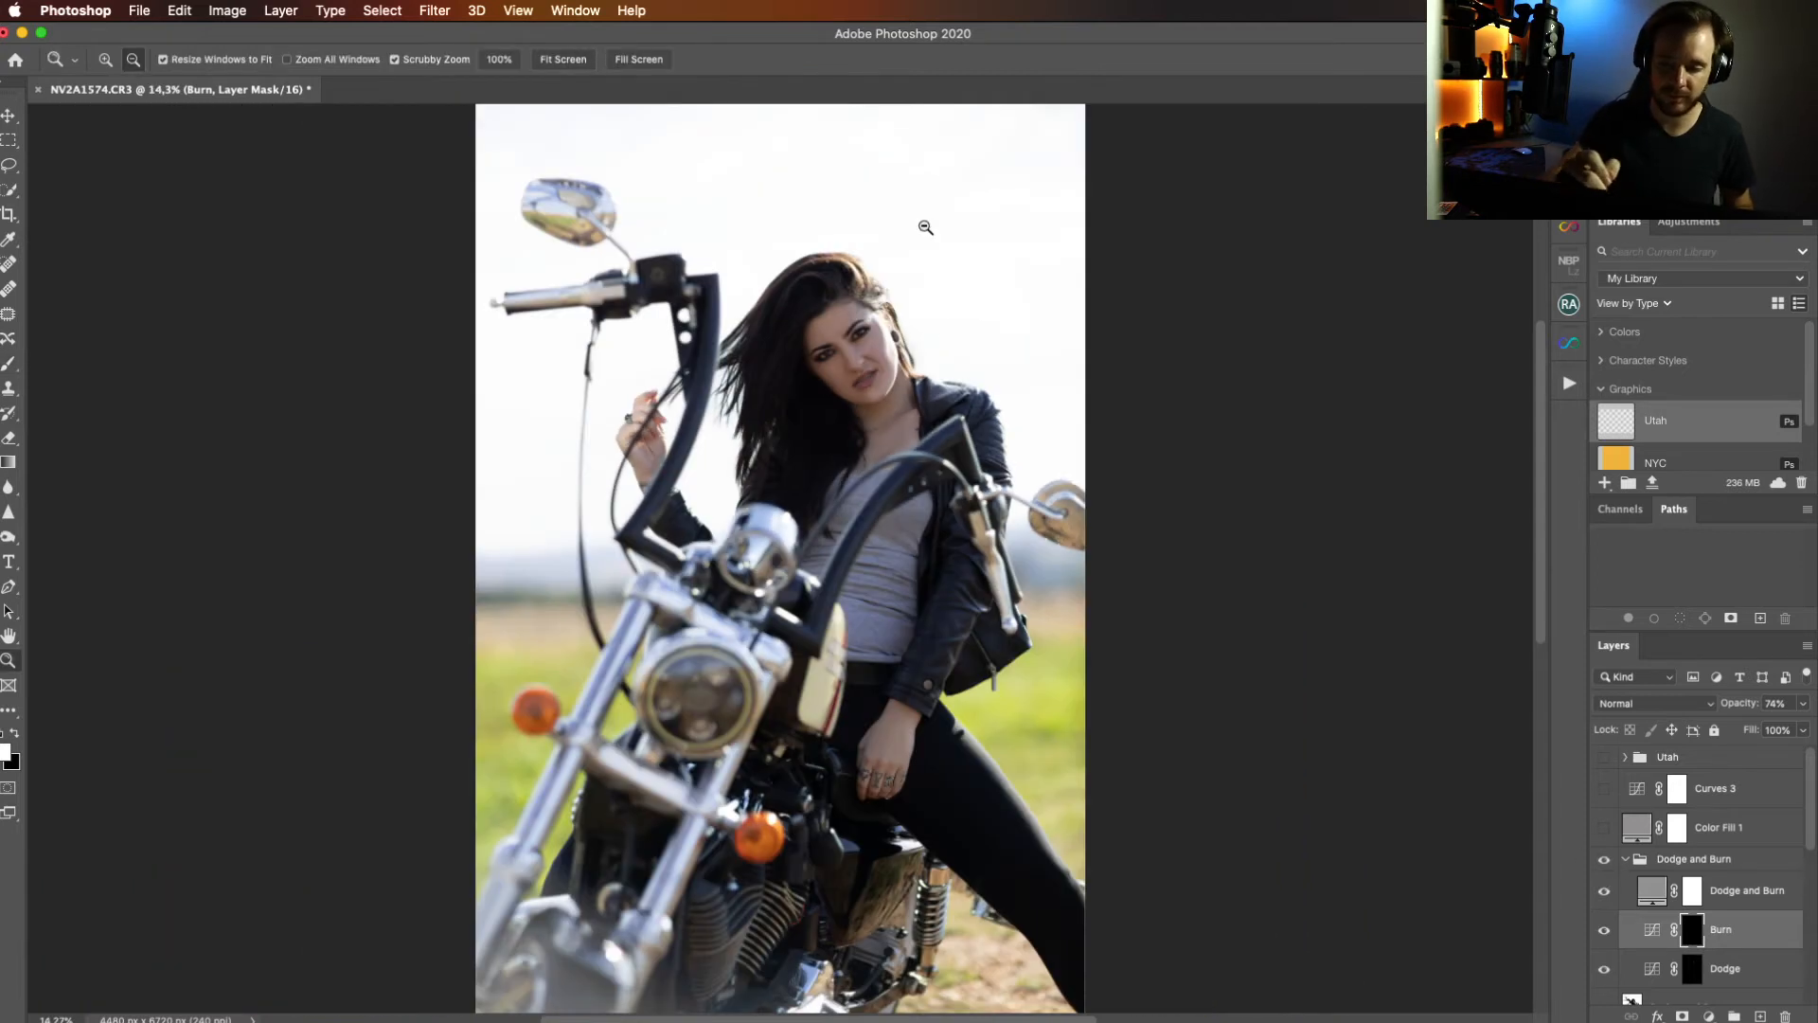
{"action": "left_click", "coordinate": [1605, 860]}
{"action": "left_click", "coordinate": [1607, 862]}
{"action": "left_click", "coordinate": [1612, 863]}
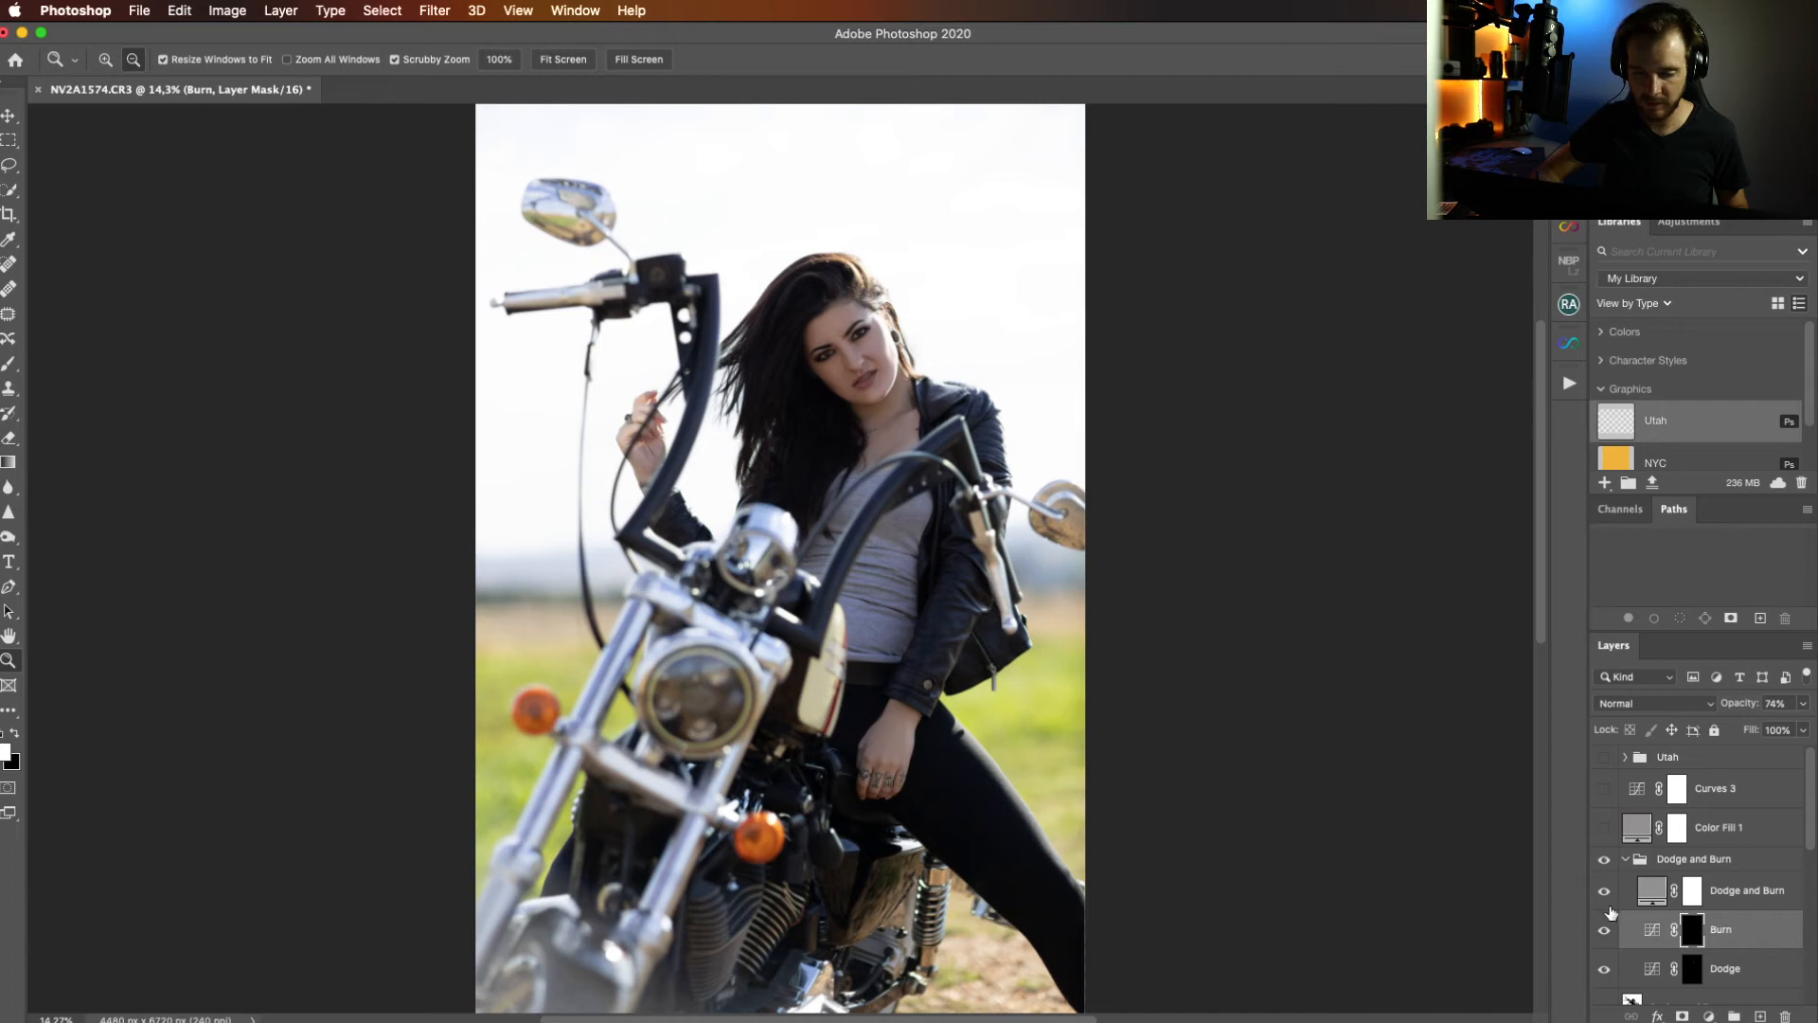
{"action": "left_click", "coordinate": [1692, 971]}
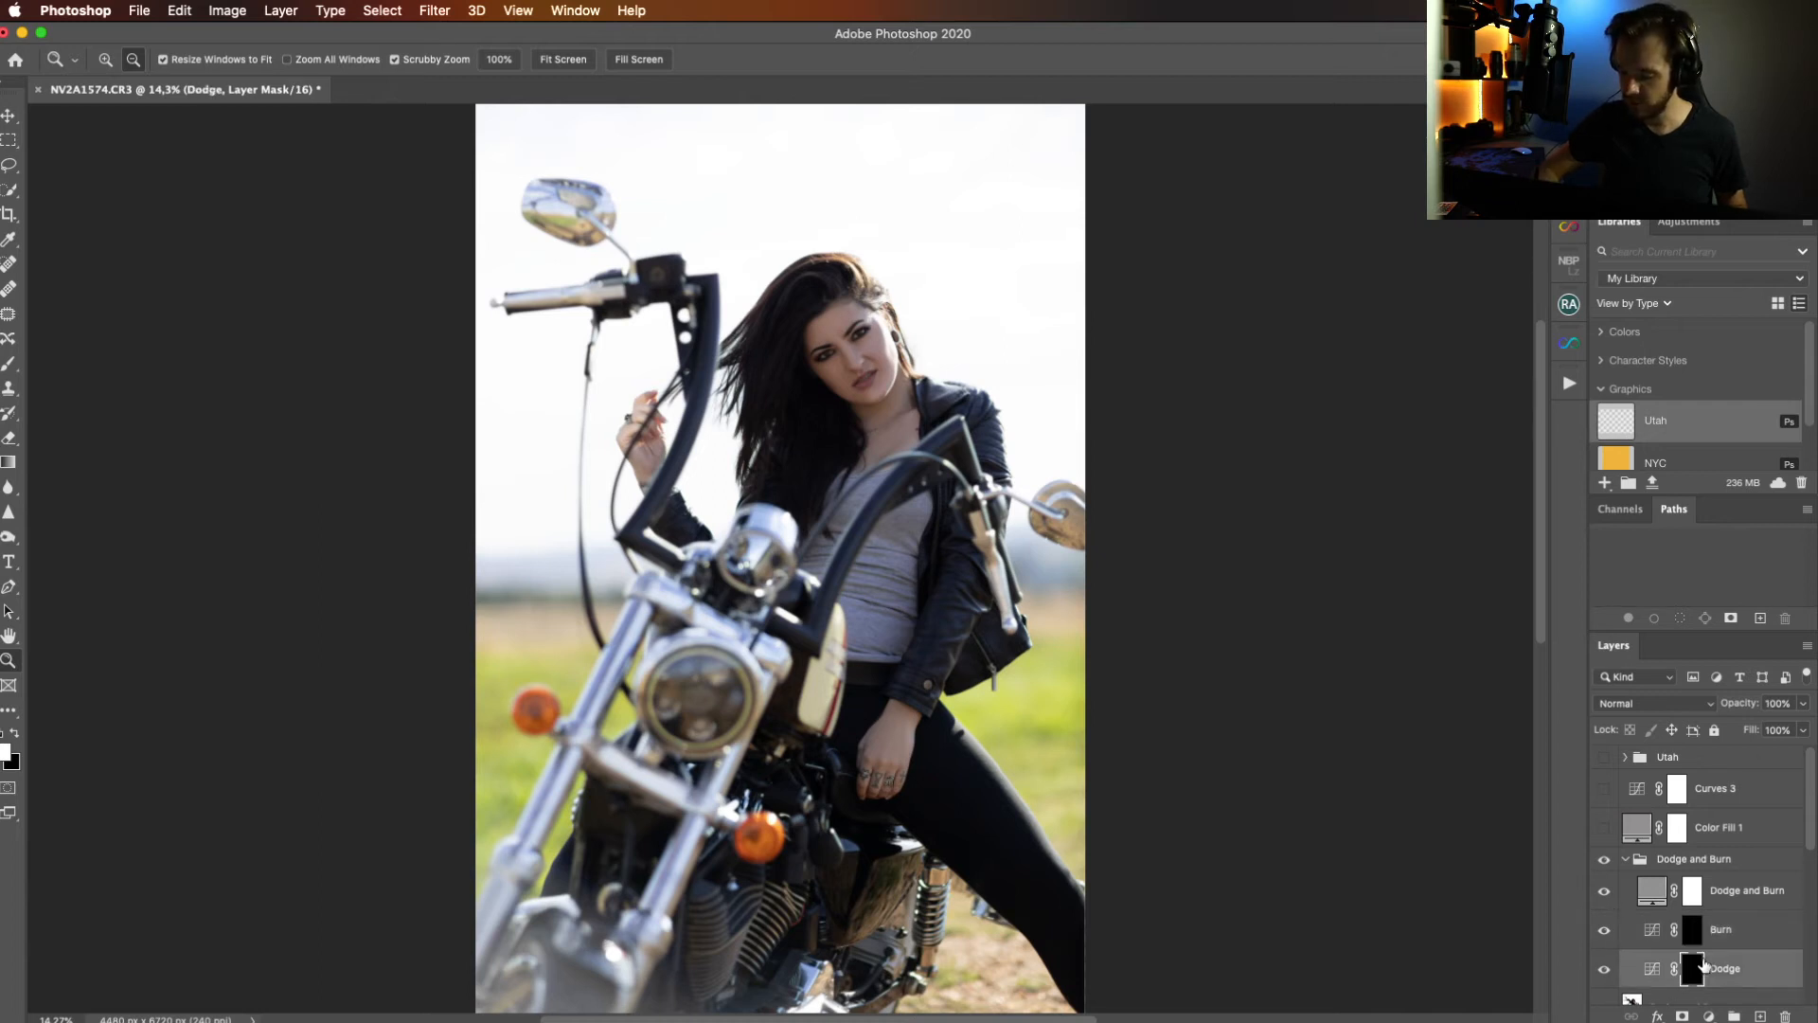
{"action": "left_click_drag", "start_coordinate": [890, 392], "coordinate": [995, 408]}
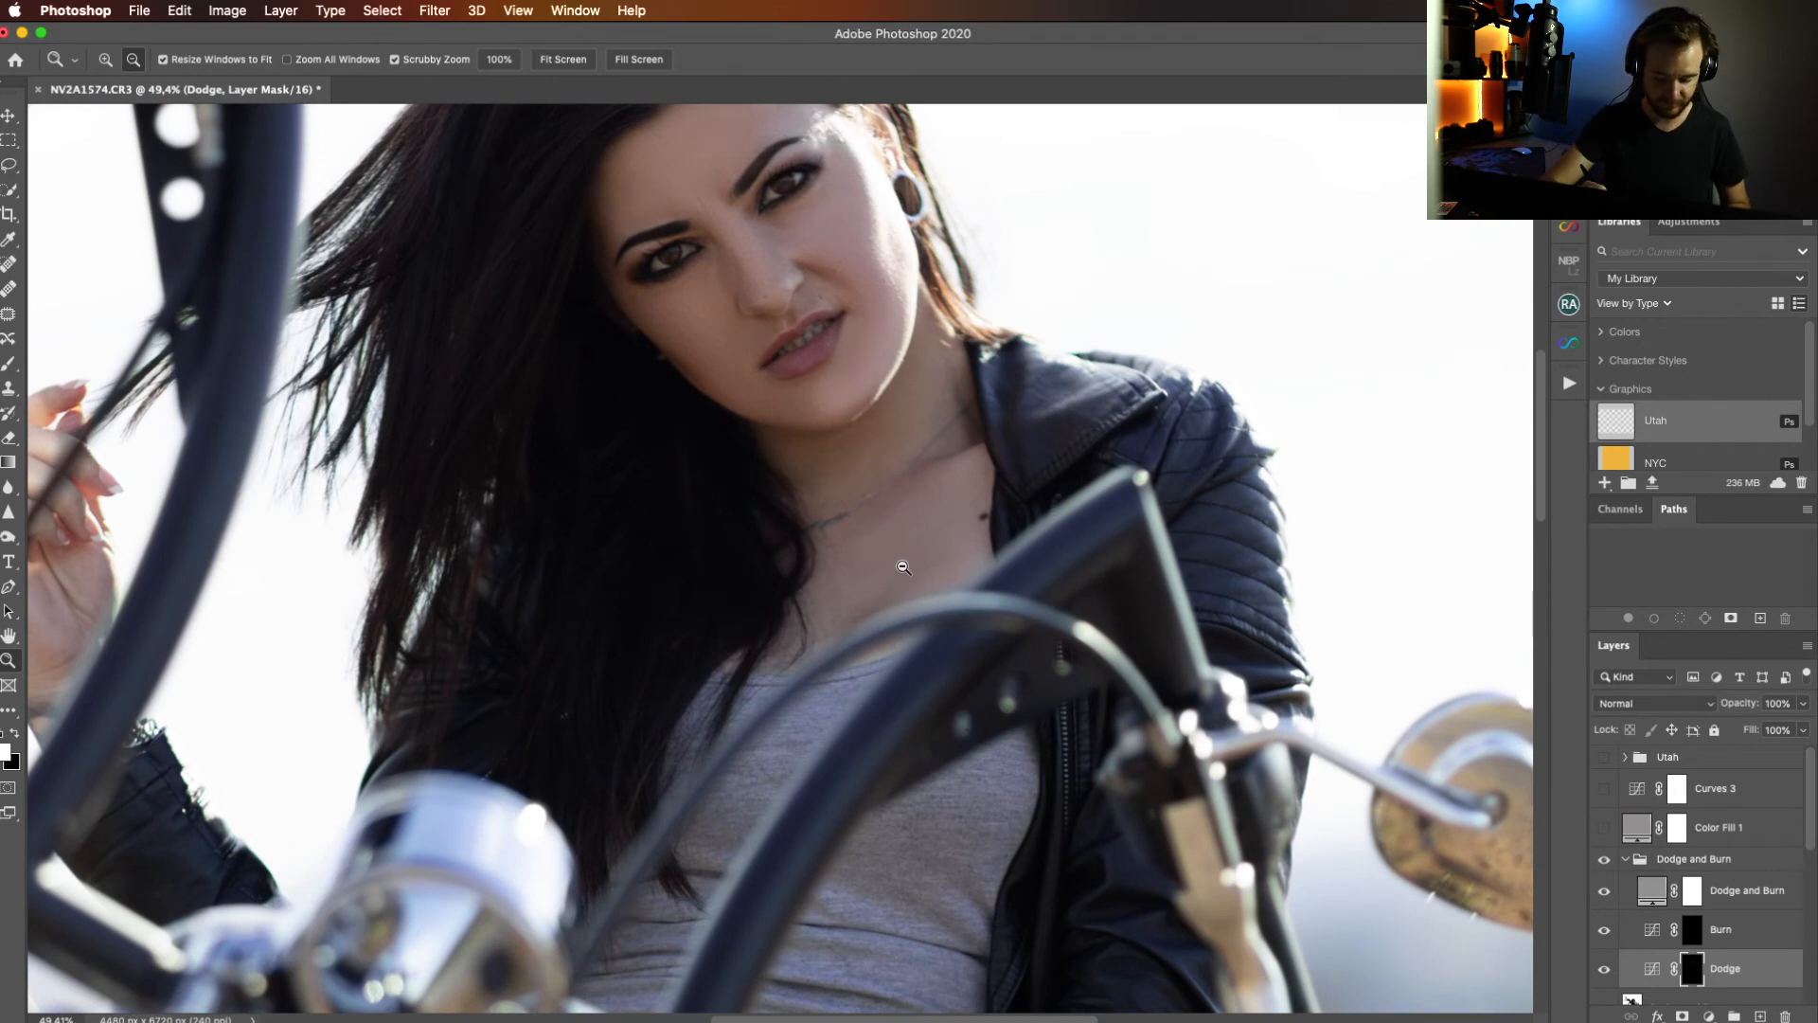
{"action": "key", "text": "b"}
{"action": "key", "text": "x"}
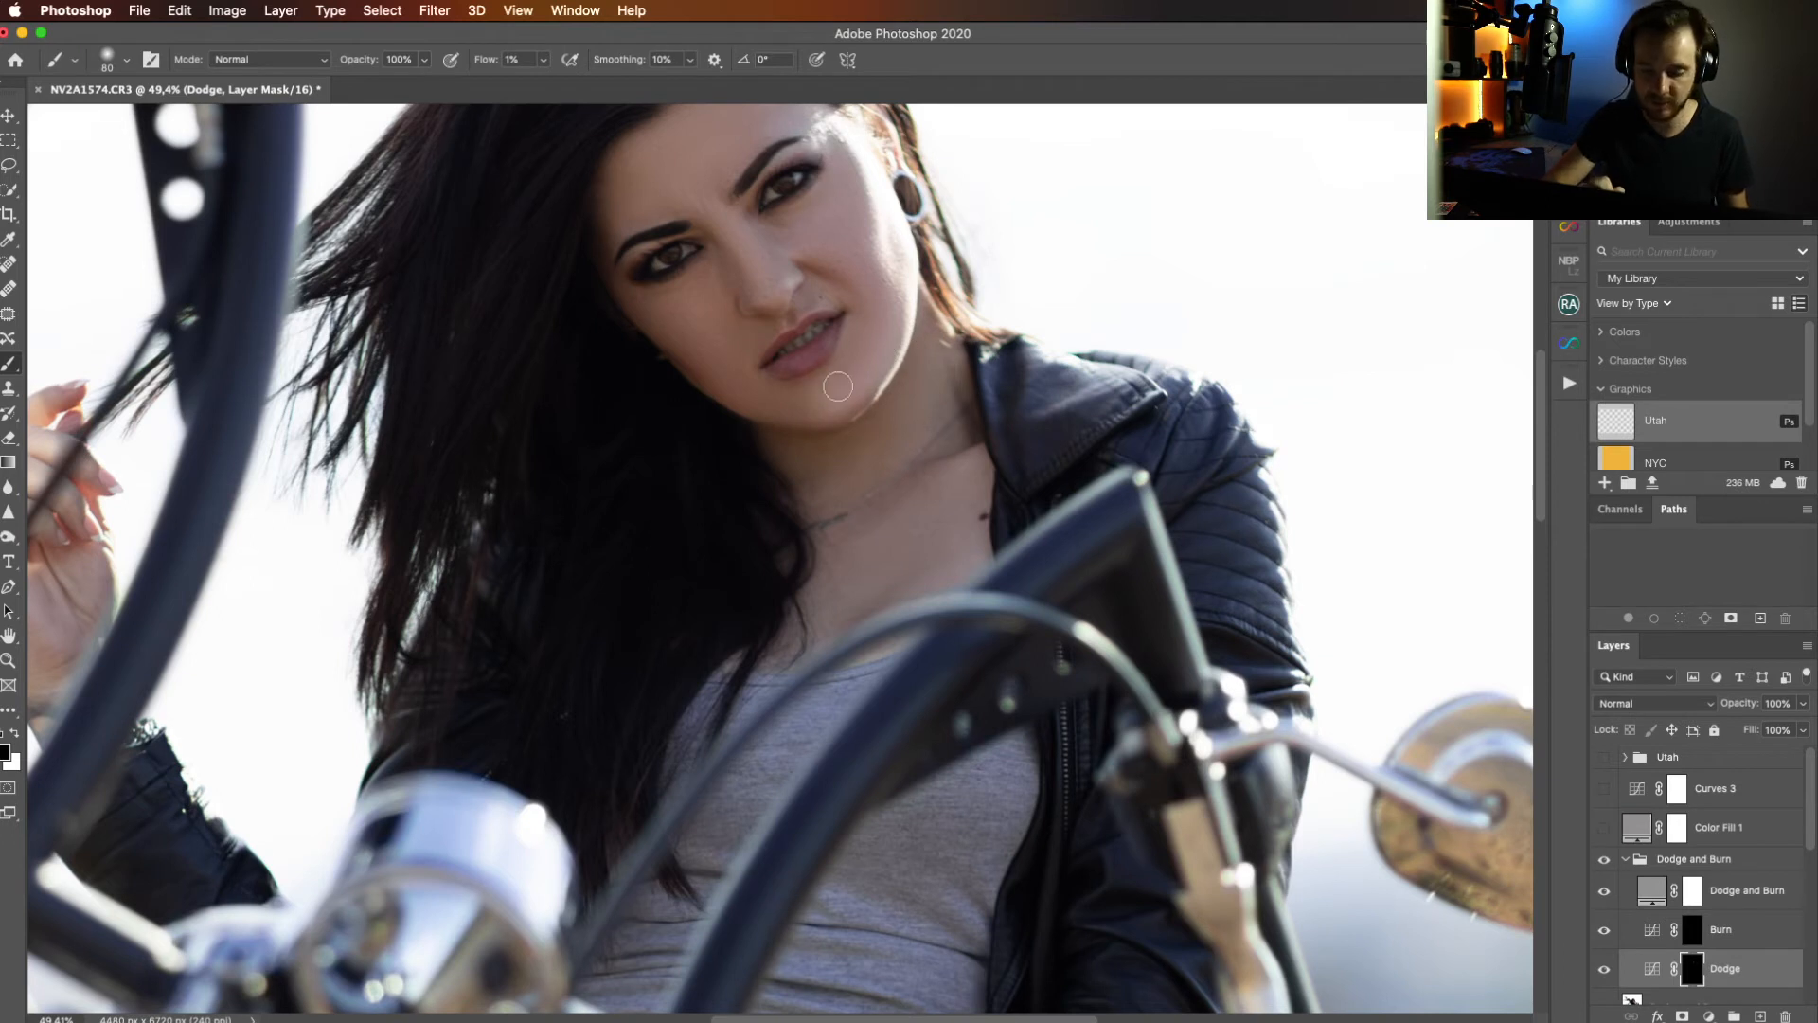
{"action": "key", "text": "e"}
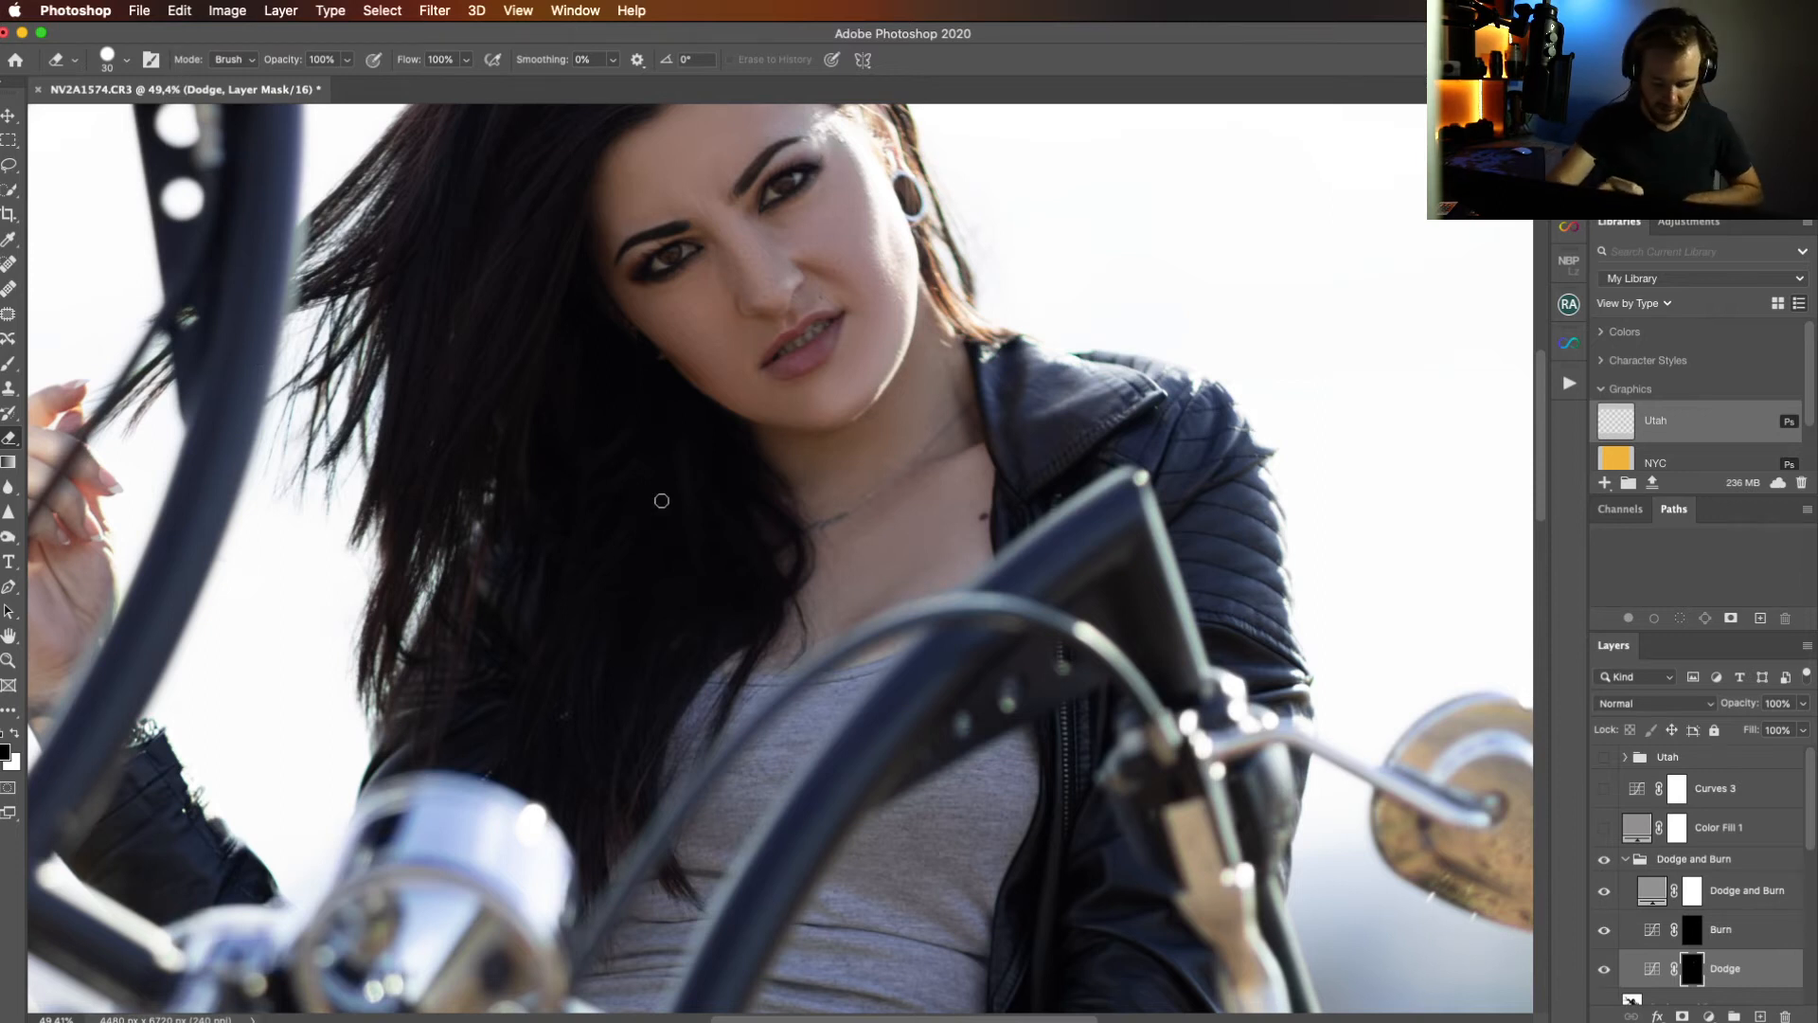
{"action": "key", "text": "b"}
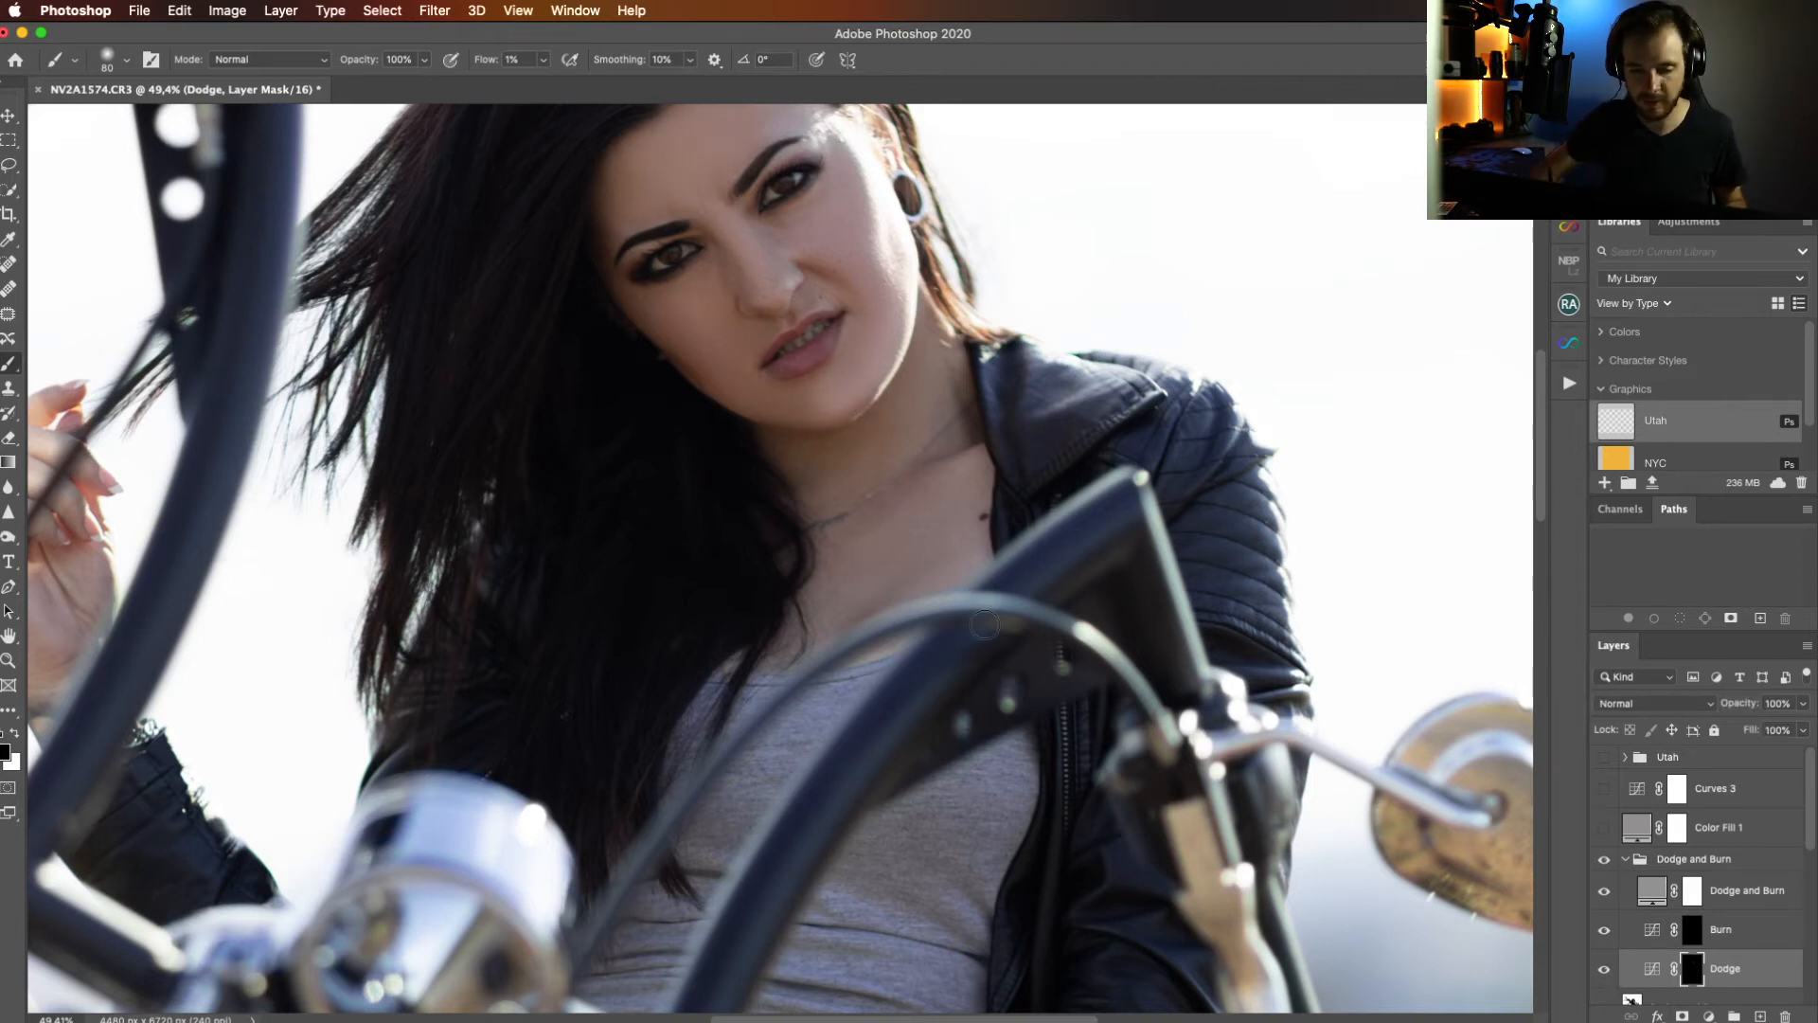
{"action": "key", "text": "z"}
{"action": "key", "text": "super+0"}
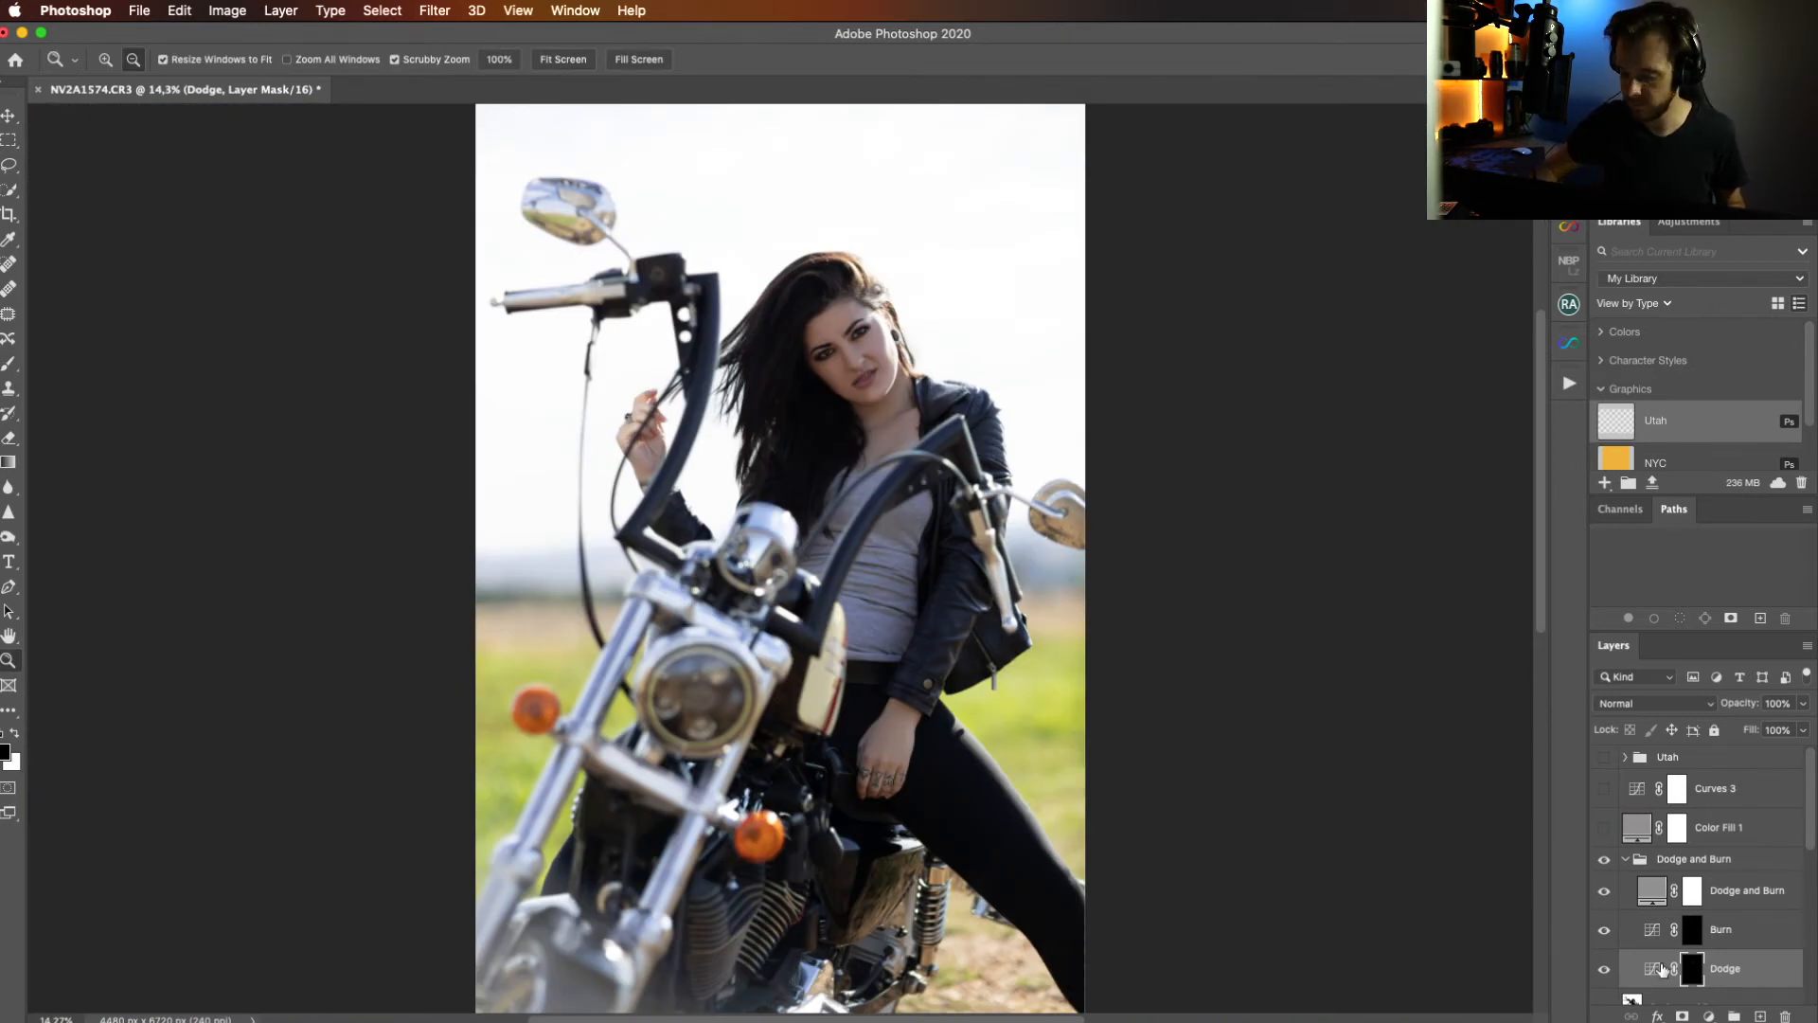
Dodge the side of the nose on the Dodge mask with a 50 px white brush at 1% flow.
{"action": "mouse_move", "coordinate": [858, 353]}
{"action": "left_mouse_down"}
{"action": "mouse_move", "coordinate": [1022, 303]}
{"action": "mouse_move", "coordinate": [982, 316]}
{"action": "left_mouse_up"}
{"action": "key", "text": "b"}
{"action": "key", "text": "bracketleft"}
{"action": "key", "text": "x"}
{"action": "key", "text": "bracketleft"}
{"action": "key", "text": "bracketleft"}
{"action": "key", "text": "bracketleft"}
{"action": "key", "text": "bracketleft"}
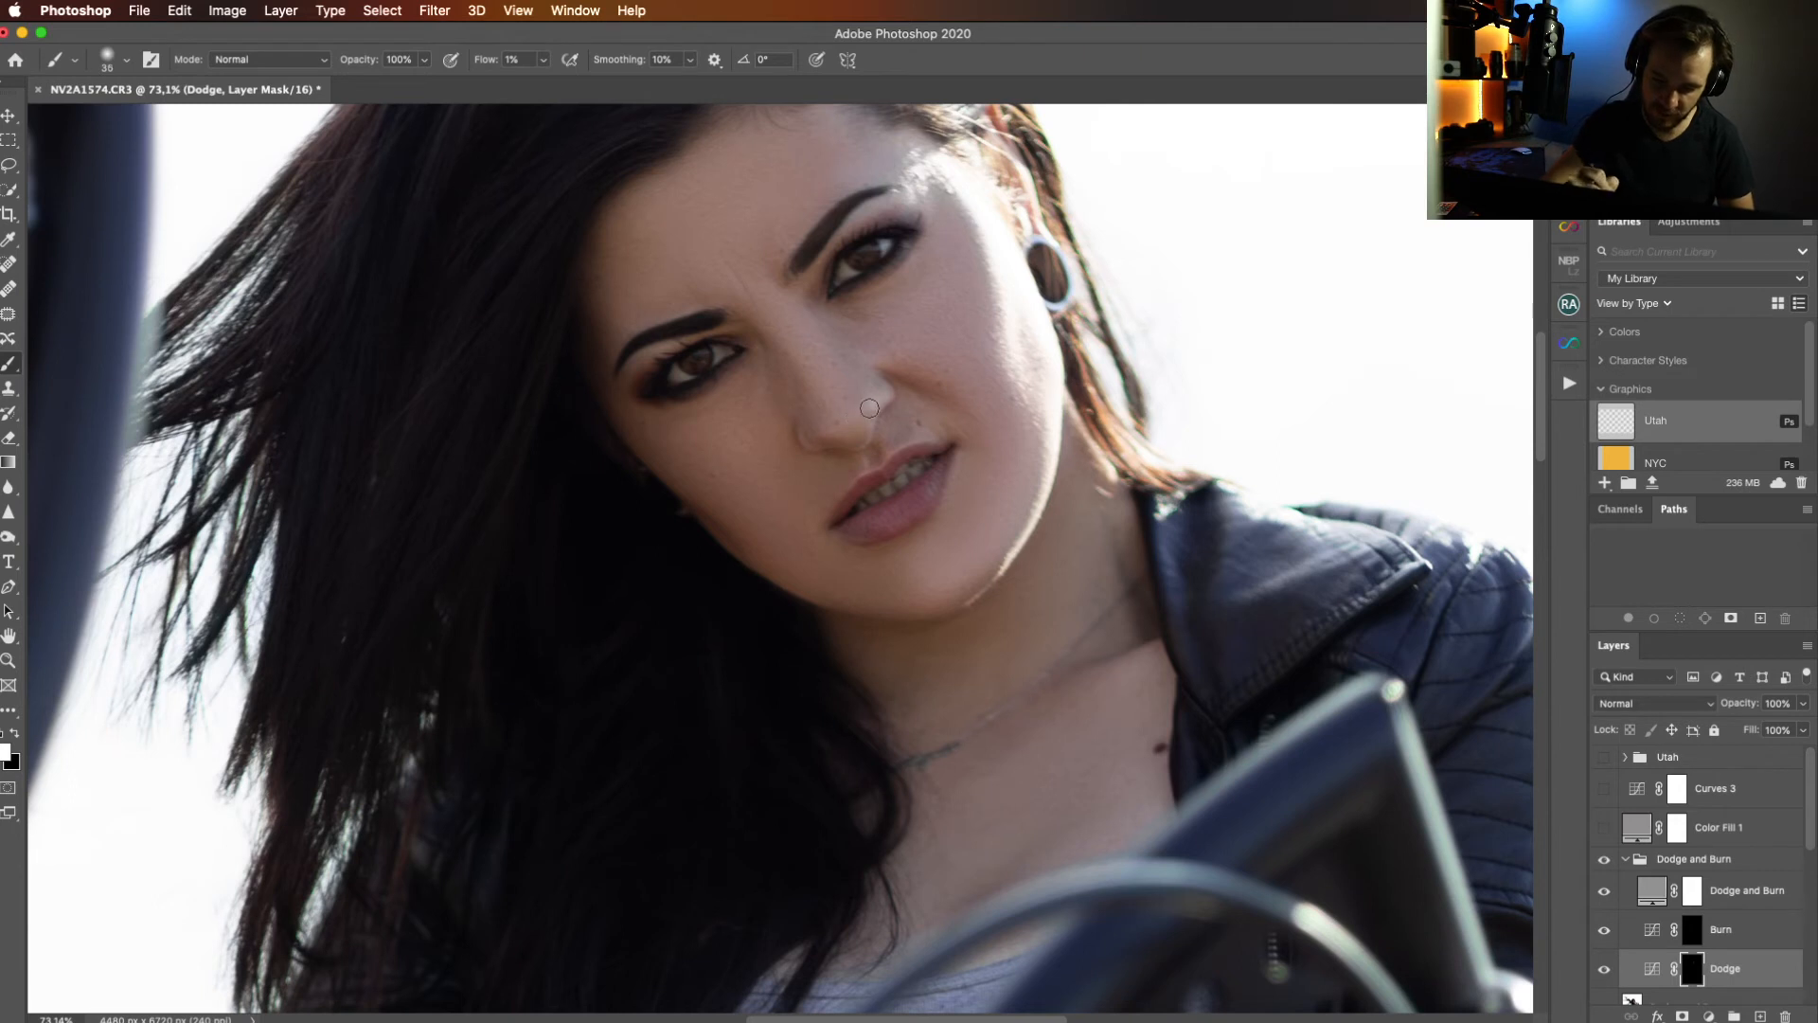
{"action": "key", "text": "bracketright"}
{"action": "key", "text": "bracketright"}
{"action": "mouse_move", "coordinate": [851, 412]}
{"action": "left_mouse_down"}
{"action": "mouse_move", "coordinate": [864, 385]}
{"action": "mouse_move", "coordinate": [839, 417]}
{"action": "mouse_move", "coordinate": [837, 399]}
{"action": "left_mouse_up"}
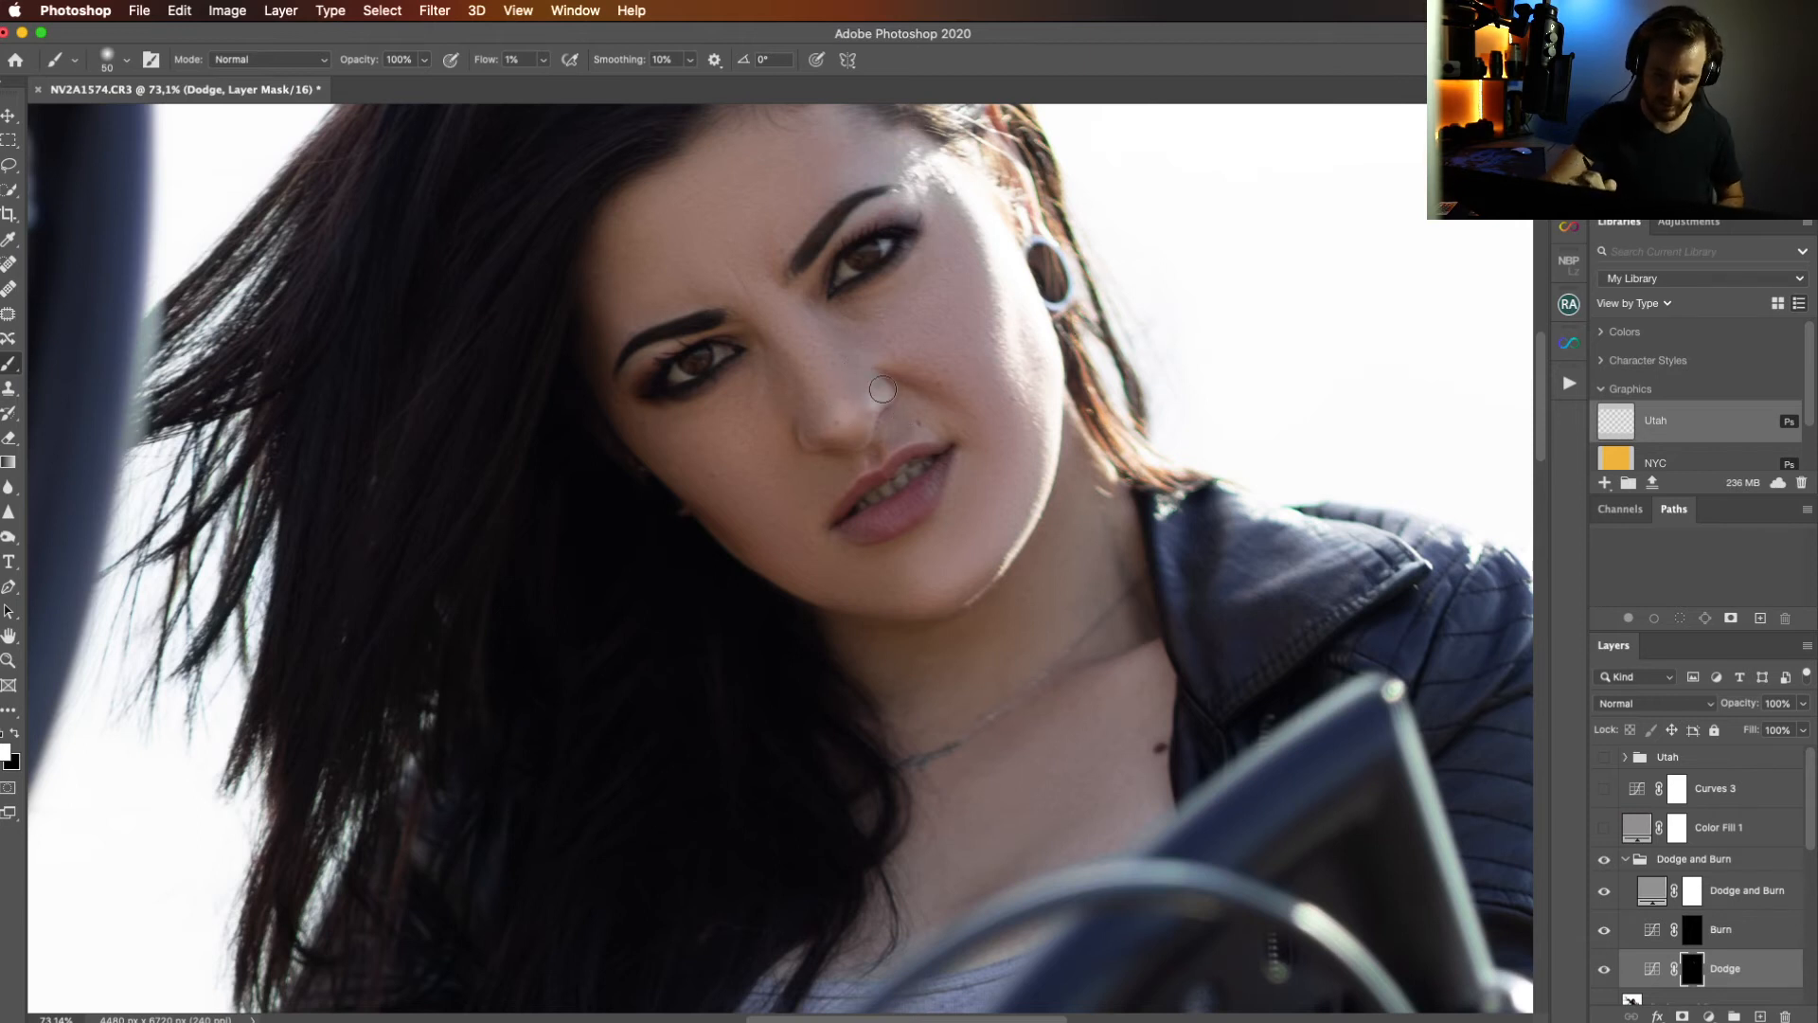
Set up a 100 px black brush for the Dodge mask with the whole image in view.
{"action": "key", "text": "z"}
{"action": "left_click", "coordinate": [563, 59]}
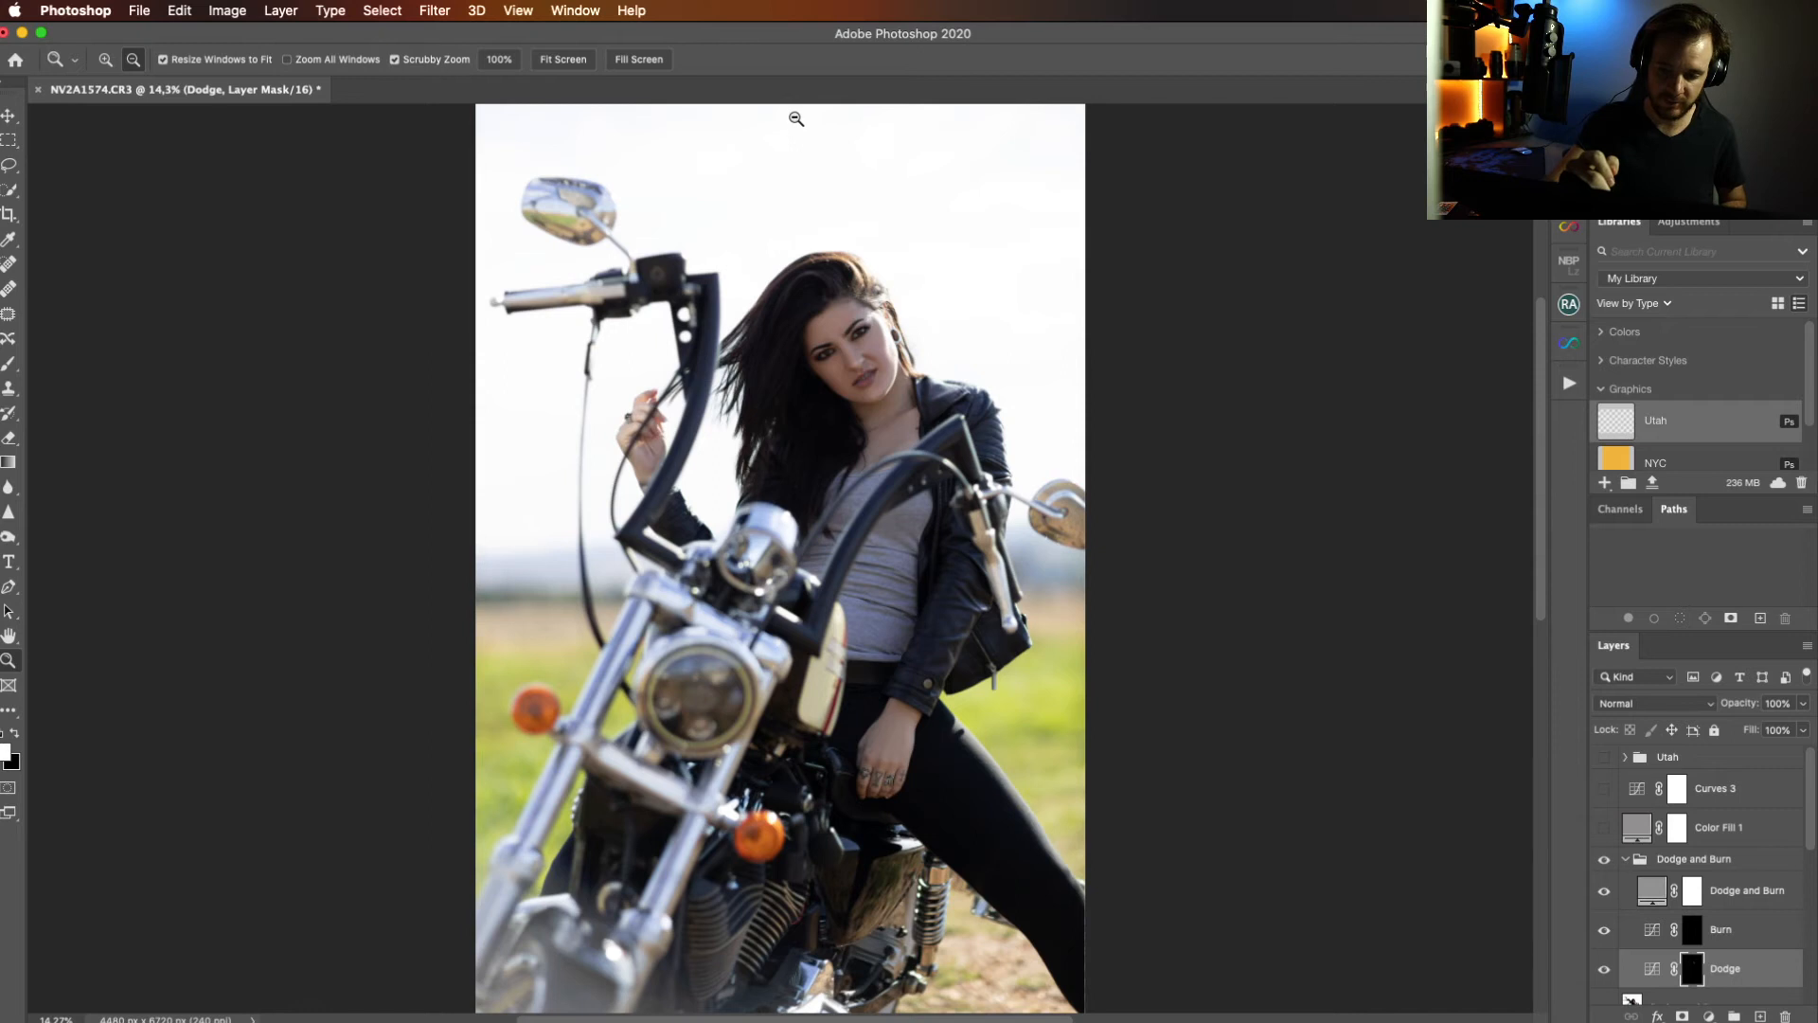
{"action": "key", "text": "b"}
{"action": "key", "text": "x"}
{"action": "key", "text": "bracketright"}
{"action": "key", "text": "bracketright"}
{"action": "key", "text": "bracketright"}
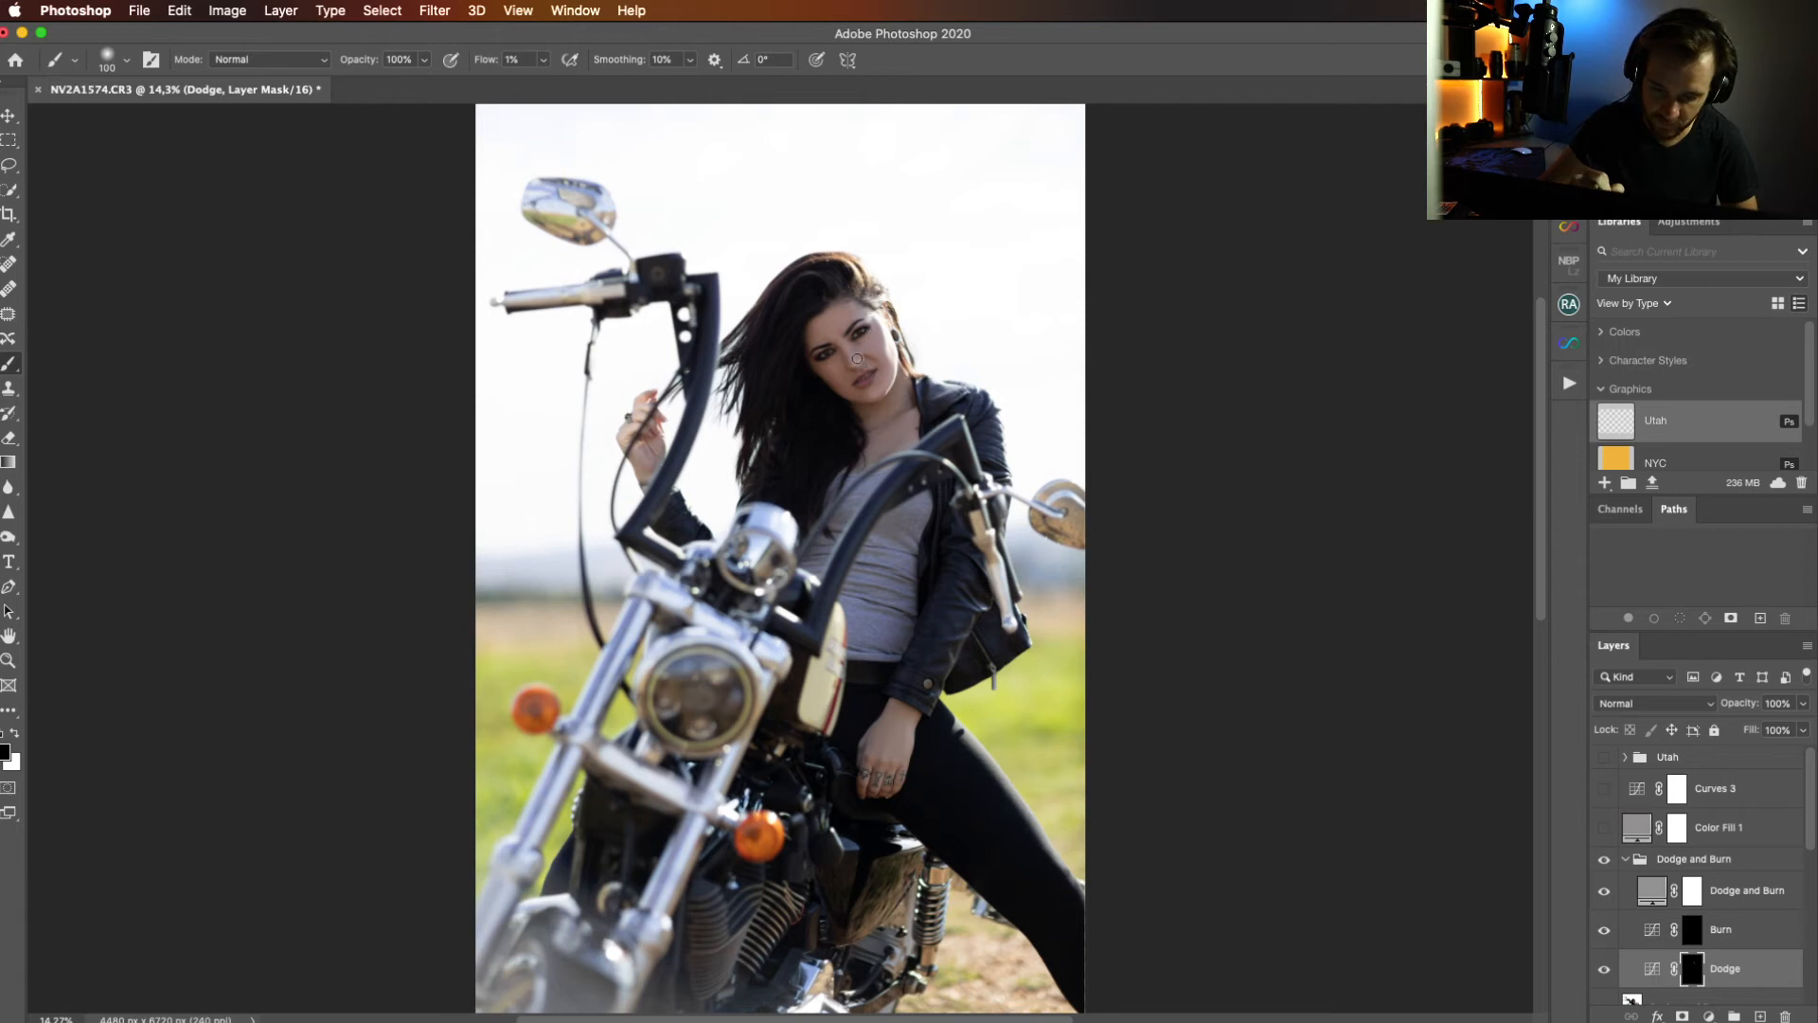
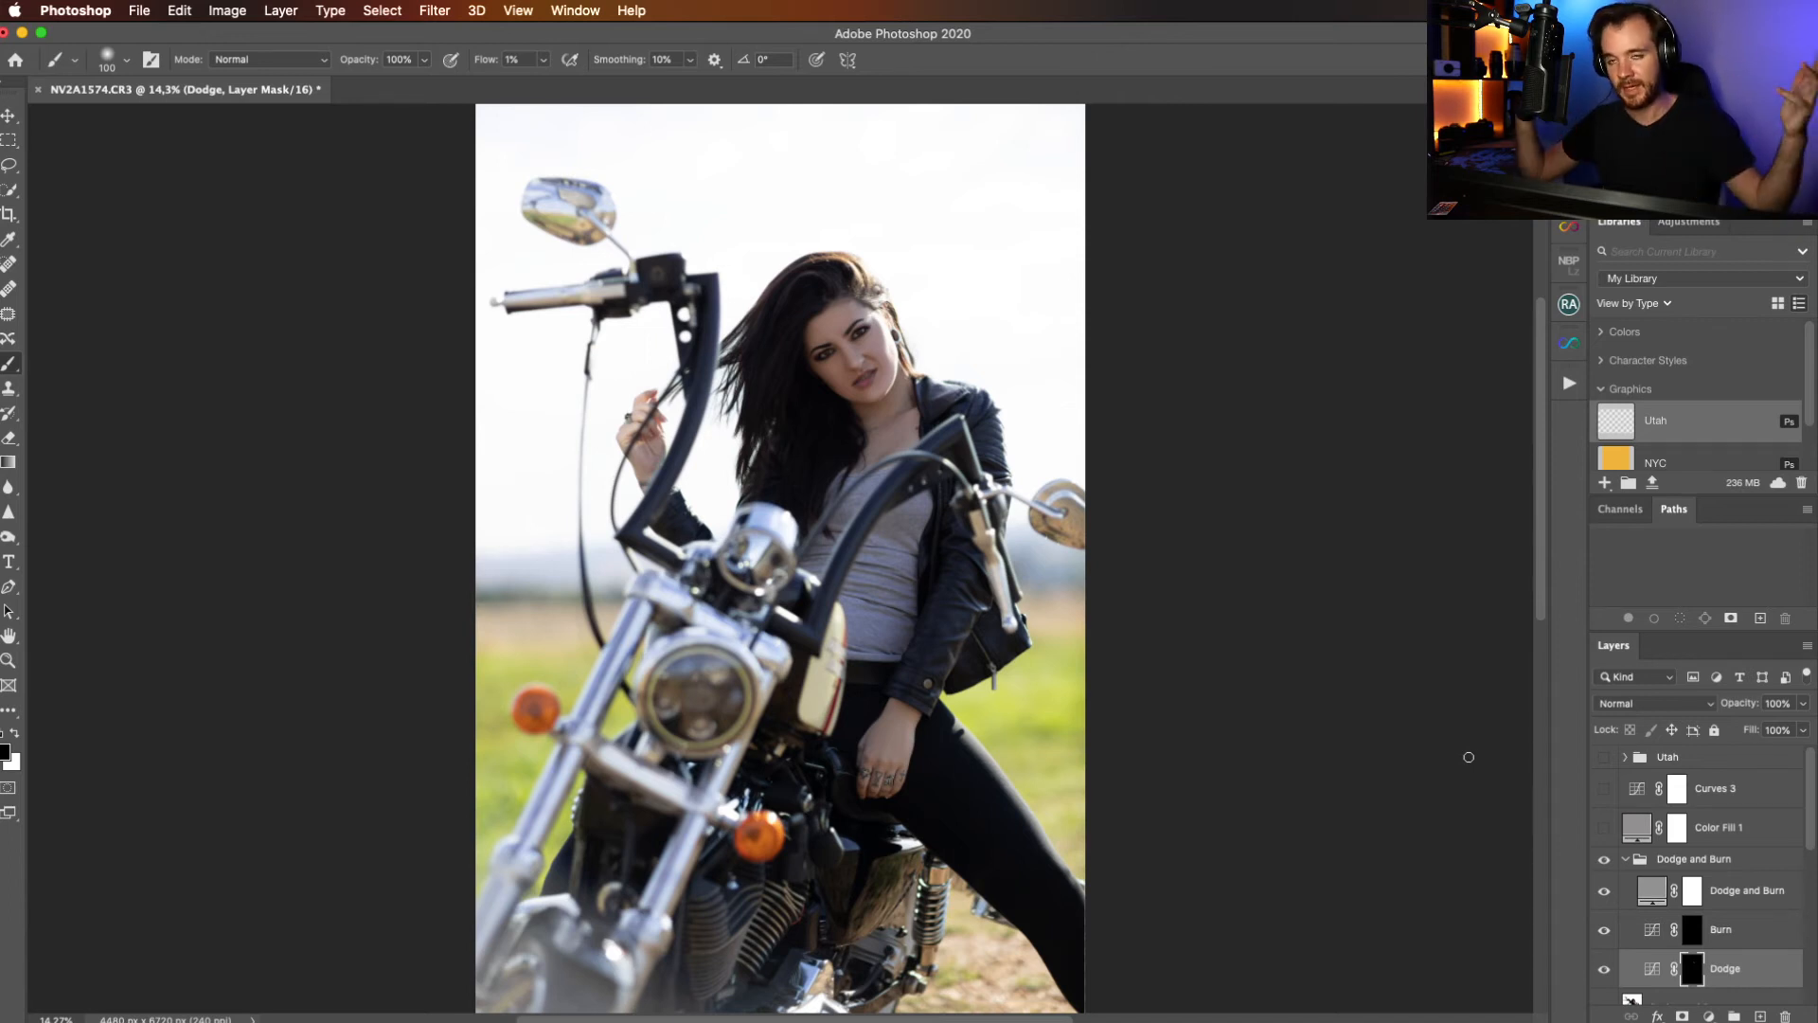
Compare the Dodge and Burn group hidden and shown in black and white using the Curves 3 and Color Fill 1 helpers, then hide both helpers.
{"action": "left_click", "coordinate": [1652, 890]}
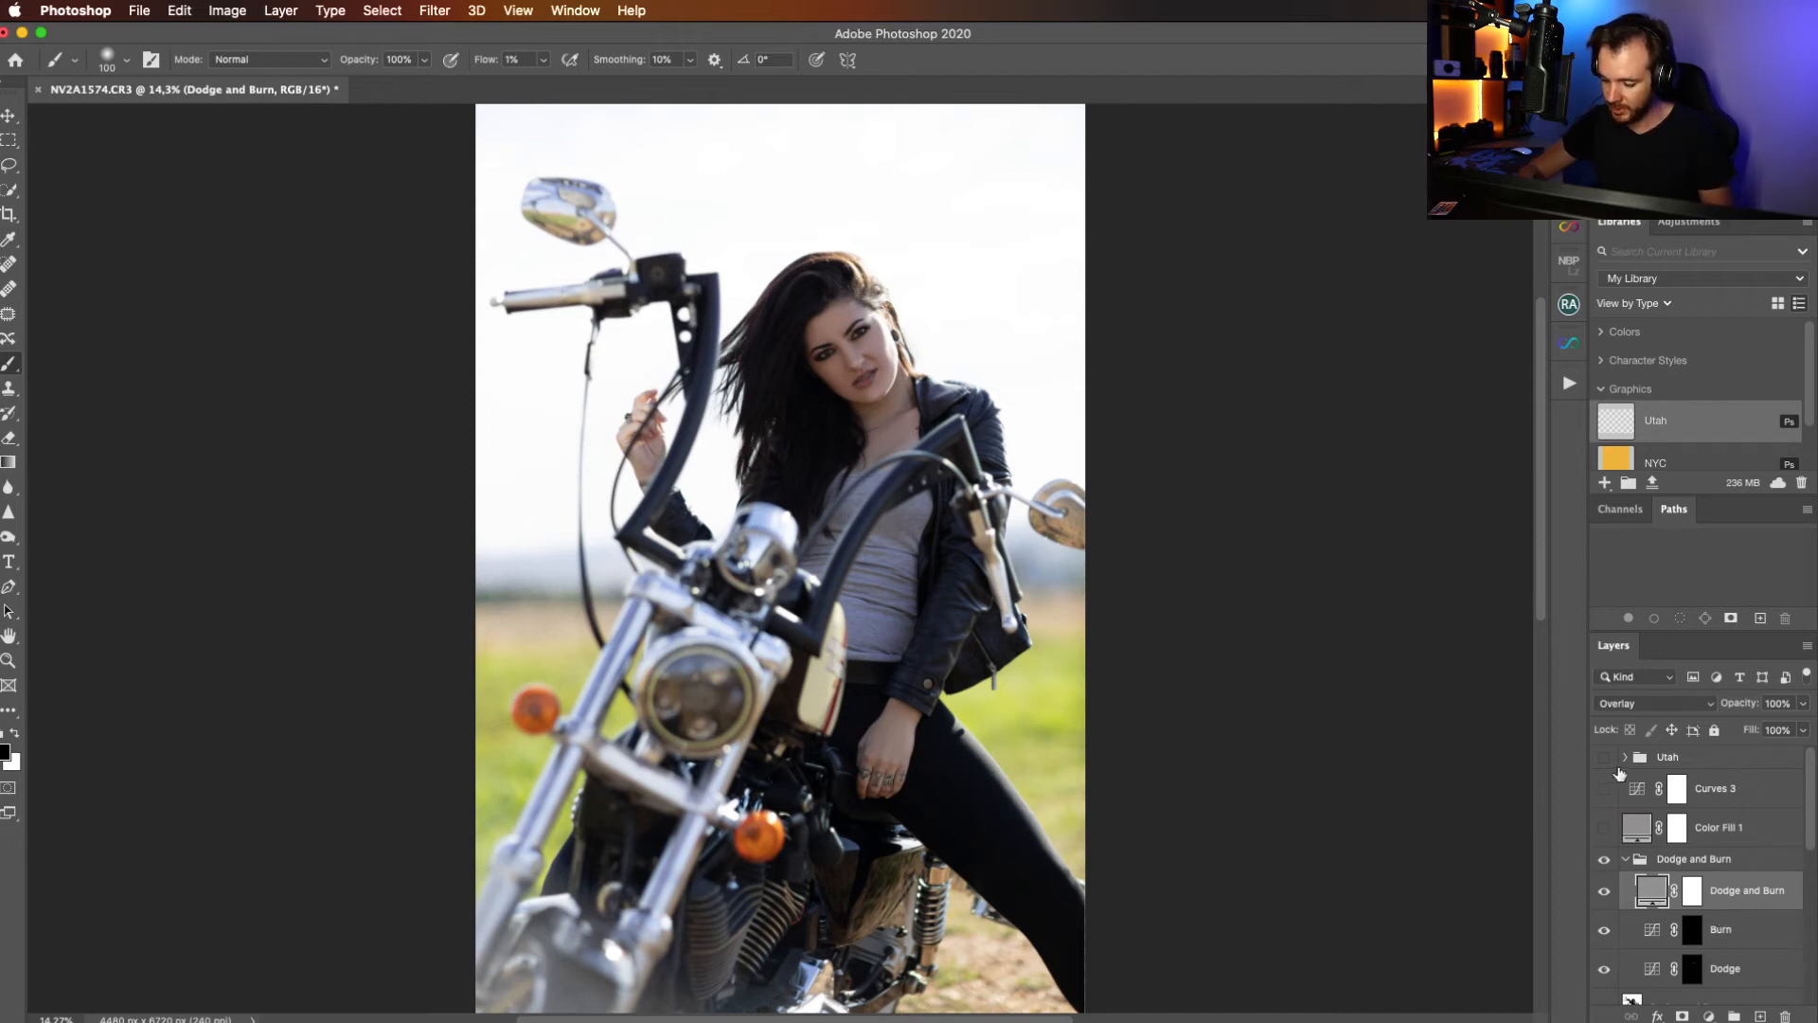
{"action": "left_click", "coordinate": [1604, 789]}
{"action": "left_click", "coordinate": [1604, 828]}
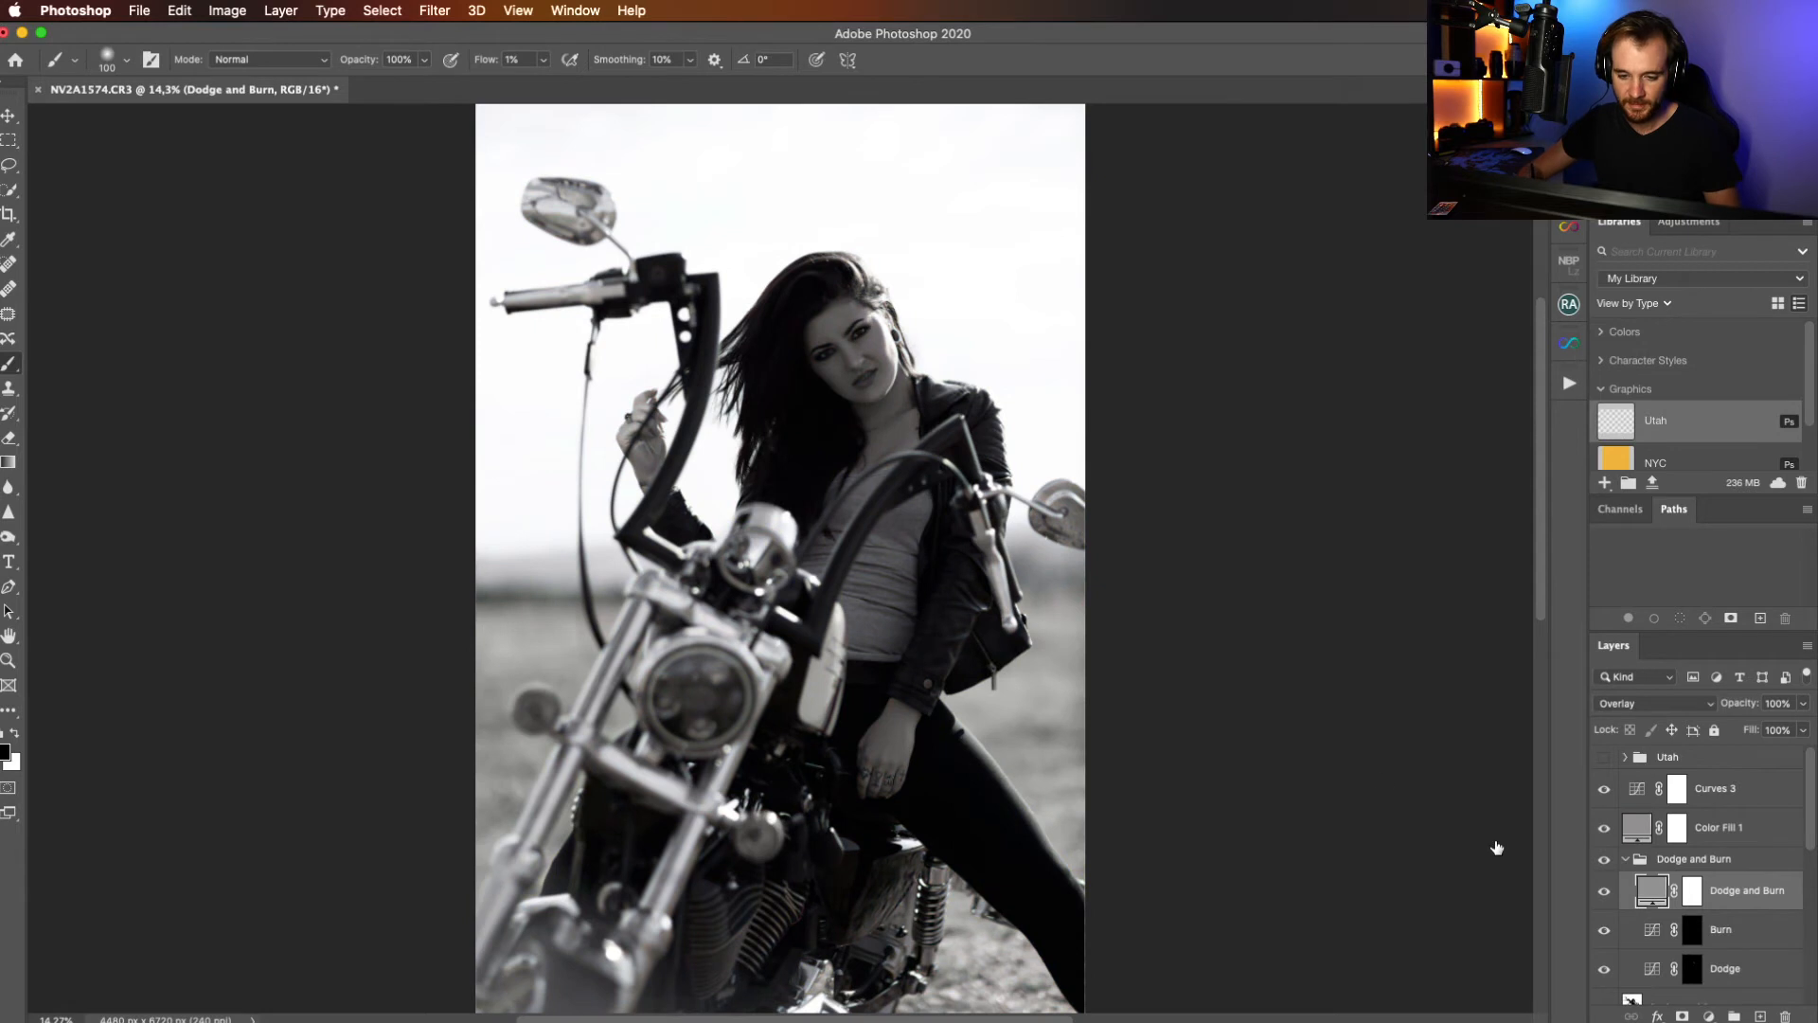
{"action": "left_click", "coordinate": [1605, 861]}
{"action": "left_click", "coordinate": [1605, 861]}
{"action": "left_click", "coordinate": [1607, 861]}
{"action": "left_click", "coordinate": [1607, 861]}
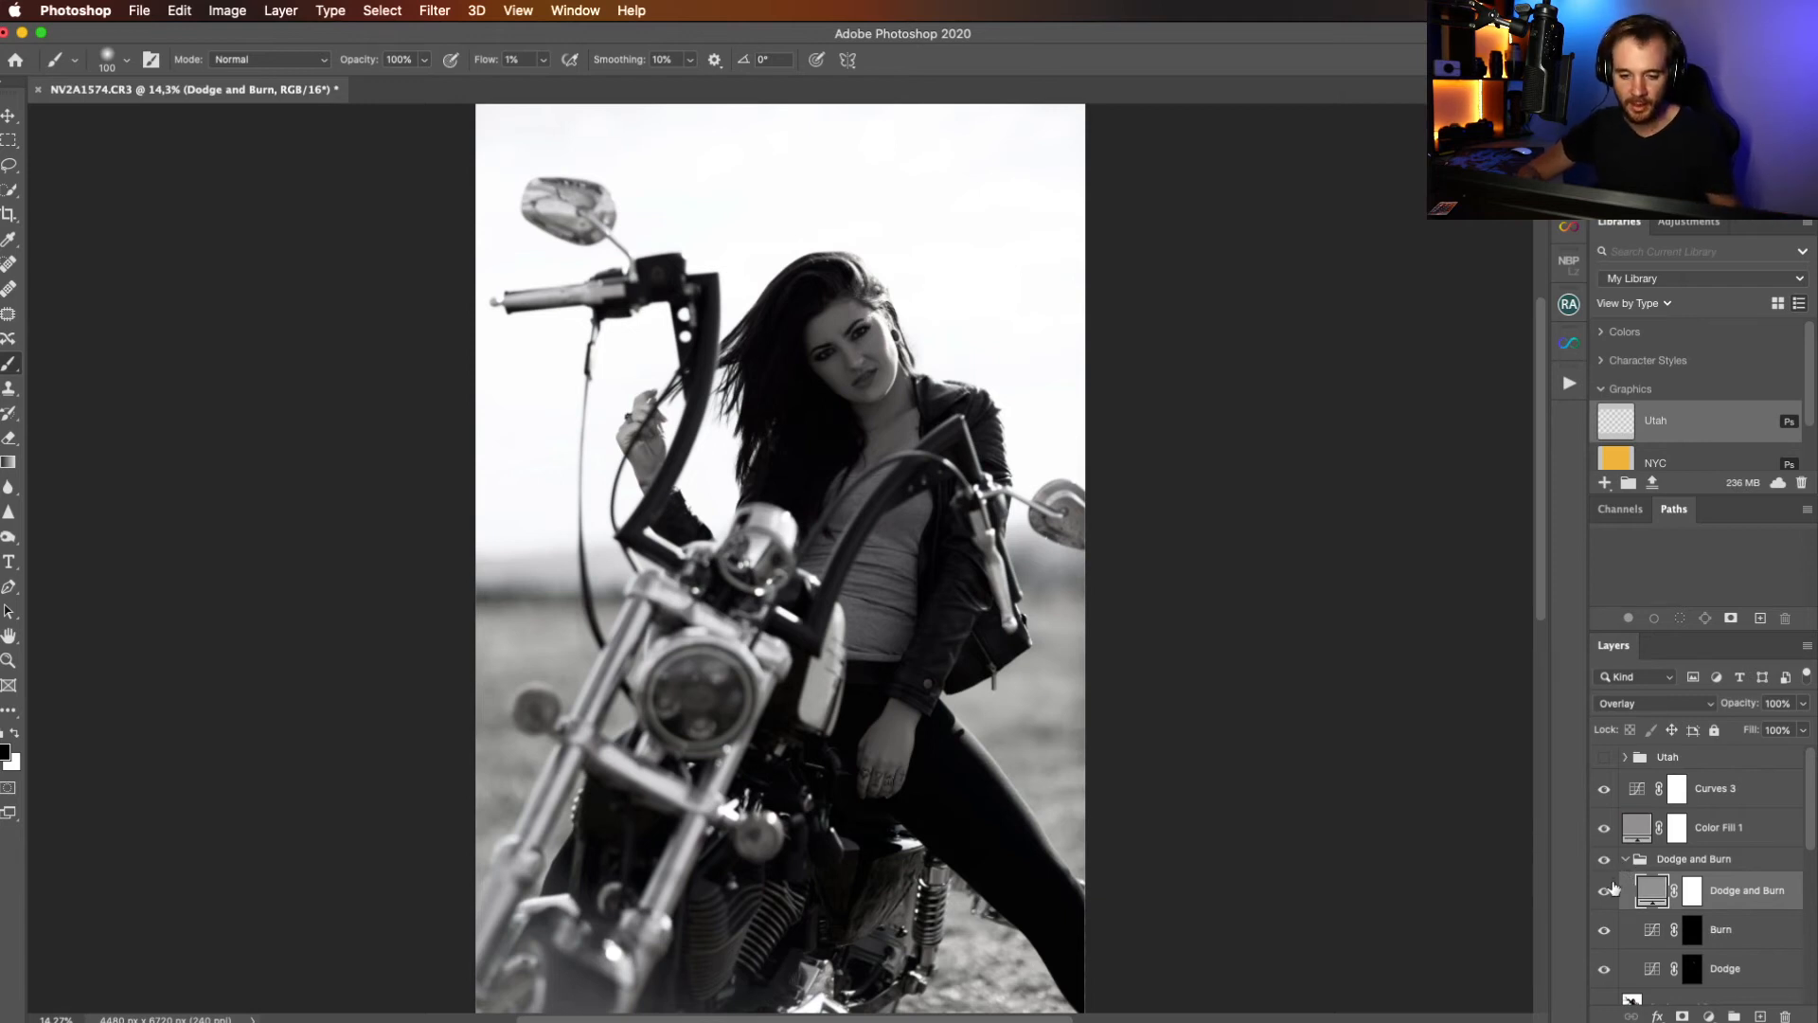
{"action": "left_click_drag", "start_coordinate": [1604, 788], "coordinate": [1604, 828]}
Delete the Curves 3 and Color Fill 1 helper layers and the grey Dodge and Burn fill layer inside the group.
{"action": "left_click", "coordinate": [1750, 795]}
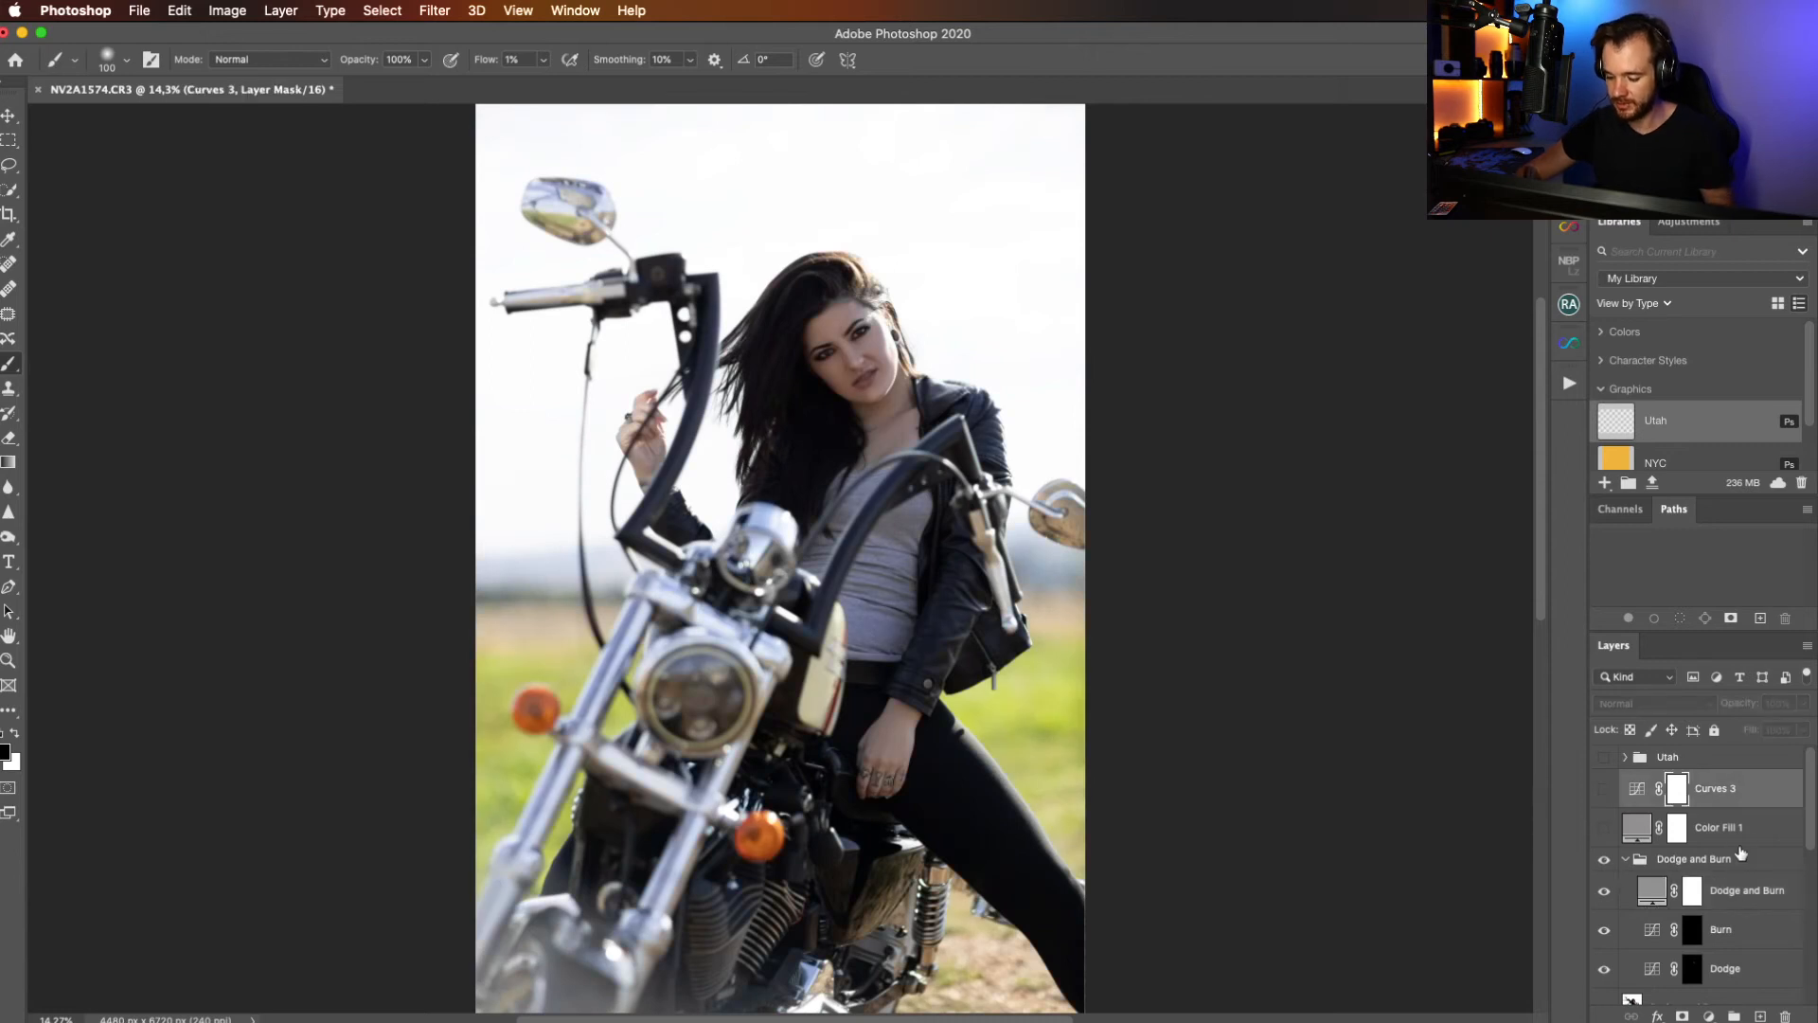
{"action": "key", "text": "Delete"}
{"action": "key", "text": "Delete"}
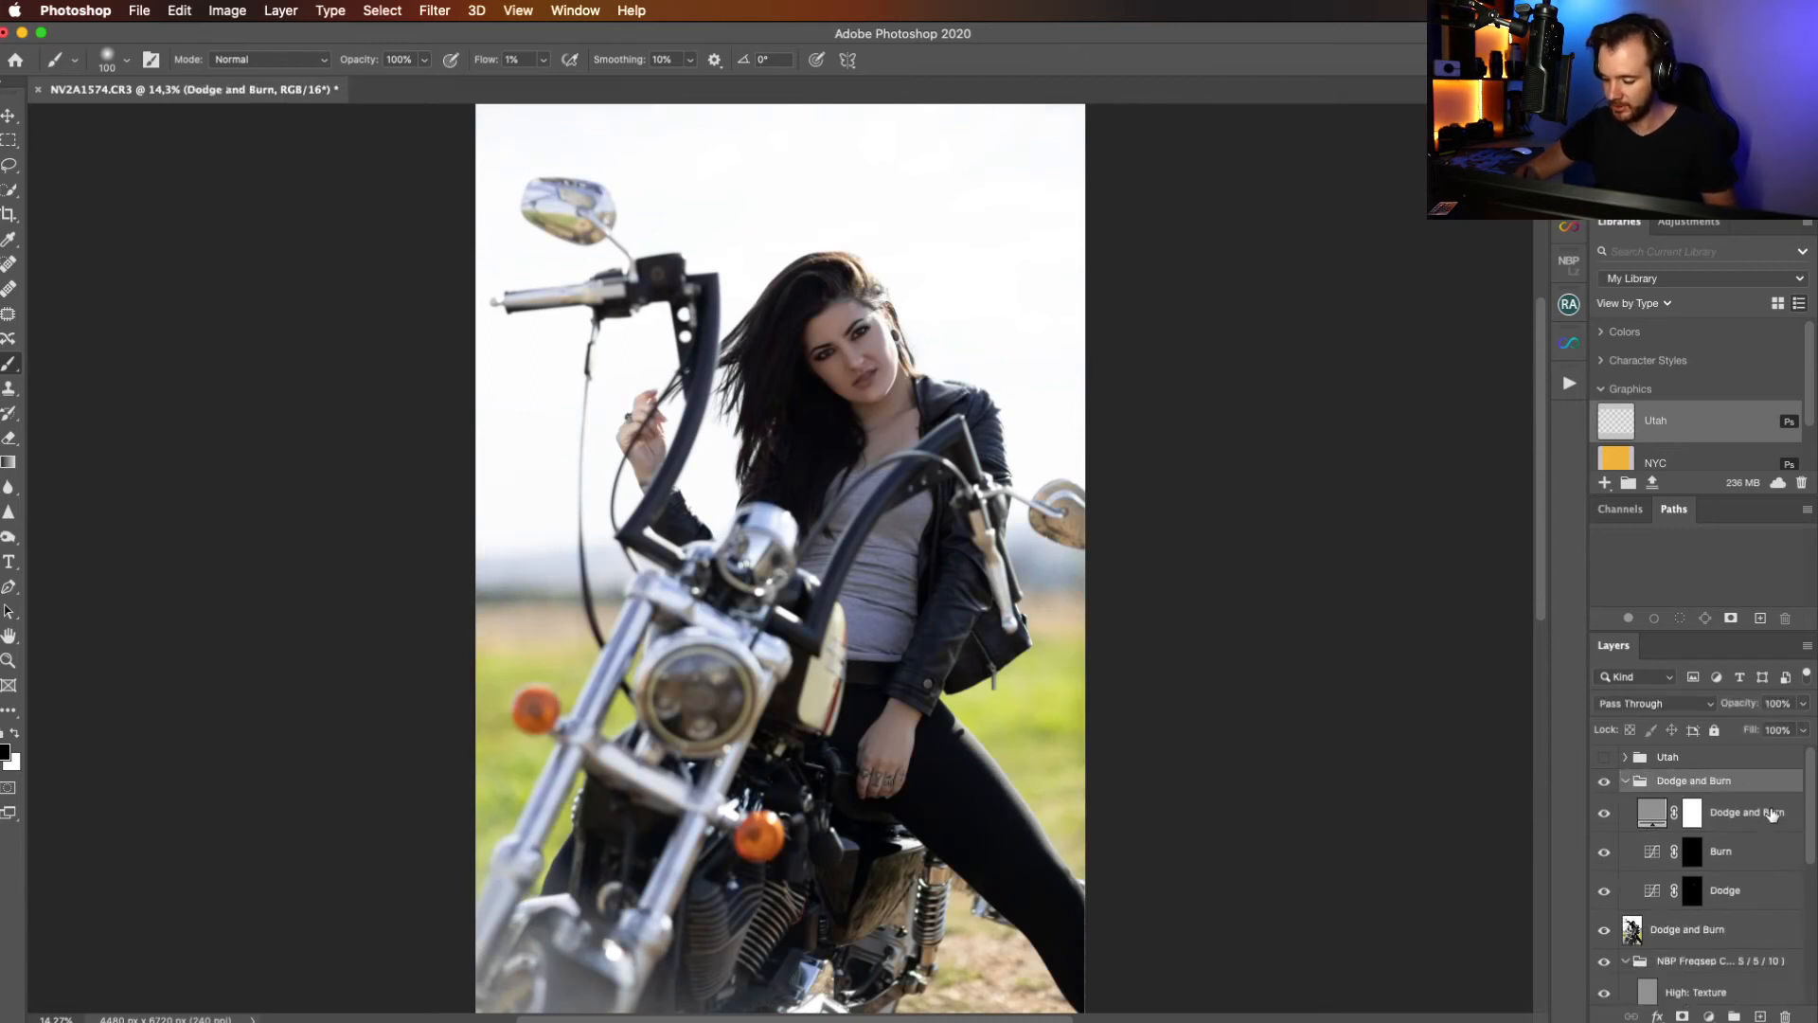
{"action": "left_click", "coordinate": [1772, 815]}
{"action": "key", "text": "Delete"}
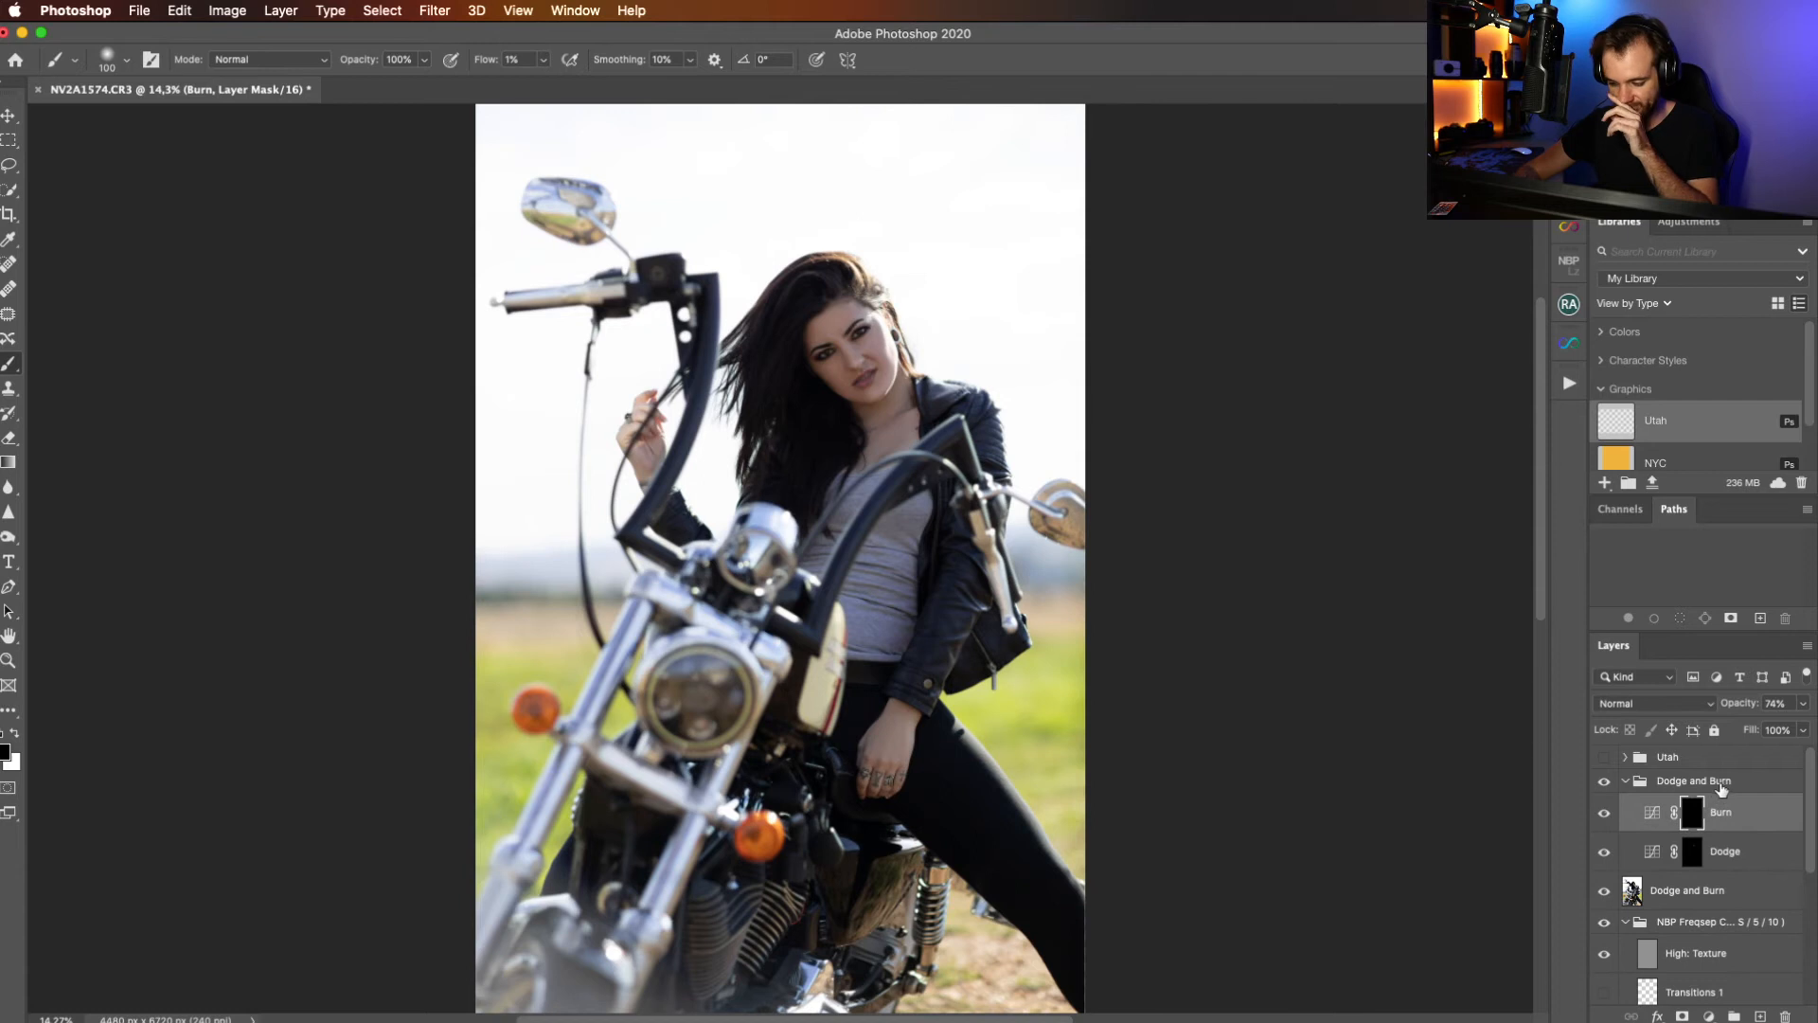
Duplicate the Dodge and Burn group together with the Dodge and Burn pixel layer, and merge the copies into one layer.
{"action": "left_click", "coordinate": [1720, 789]}
{"action": "left_click", "coordinate": [1699, 892], "text": "super"}
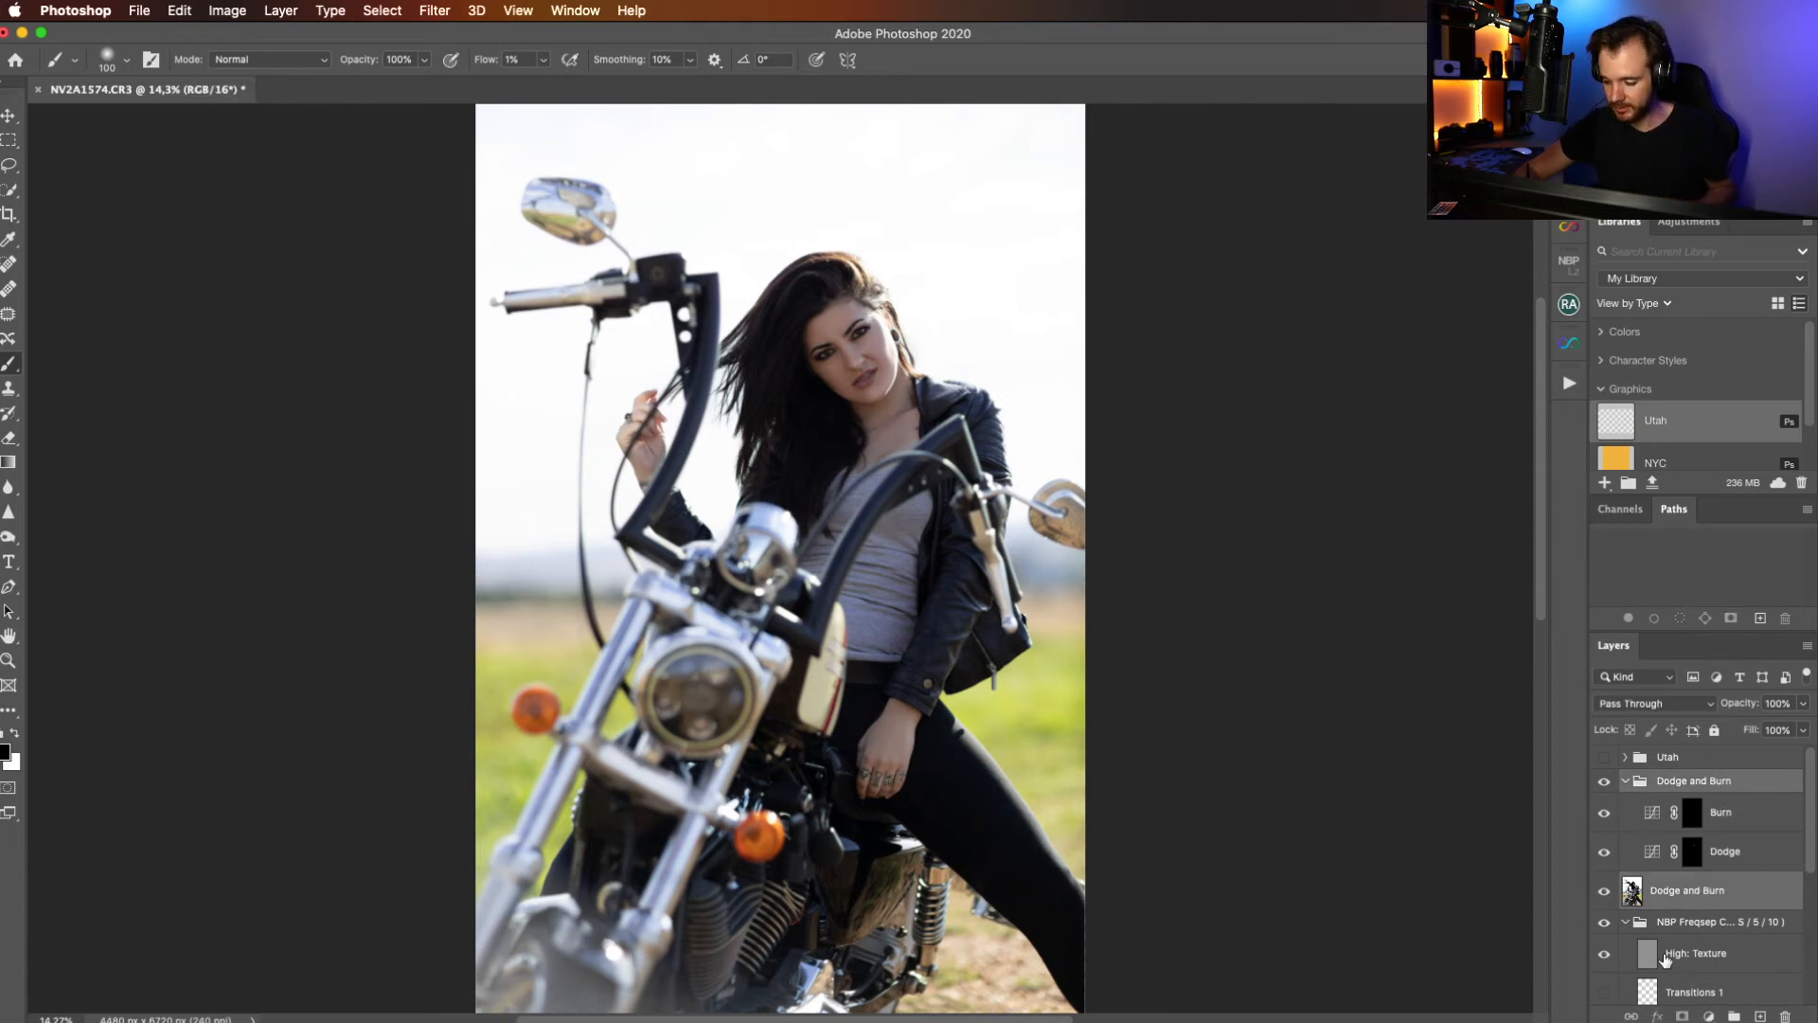
{"action": "key", "text": "super+j"}
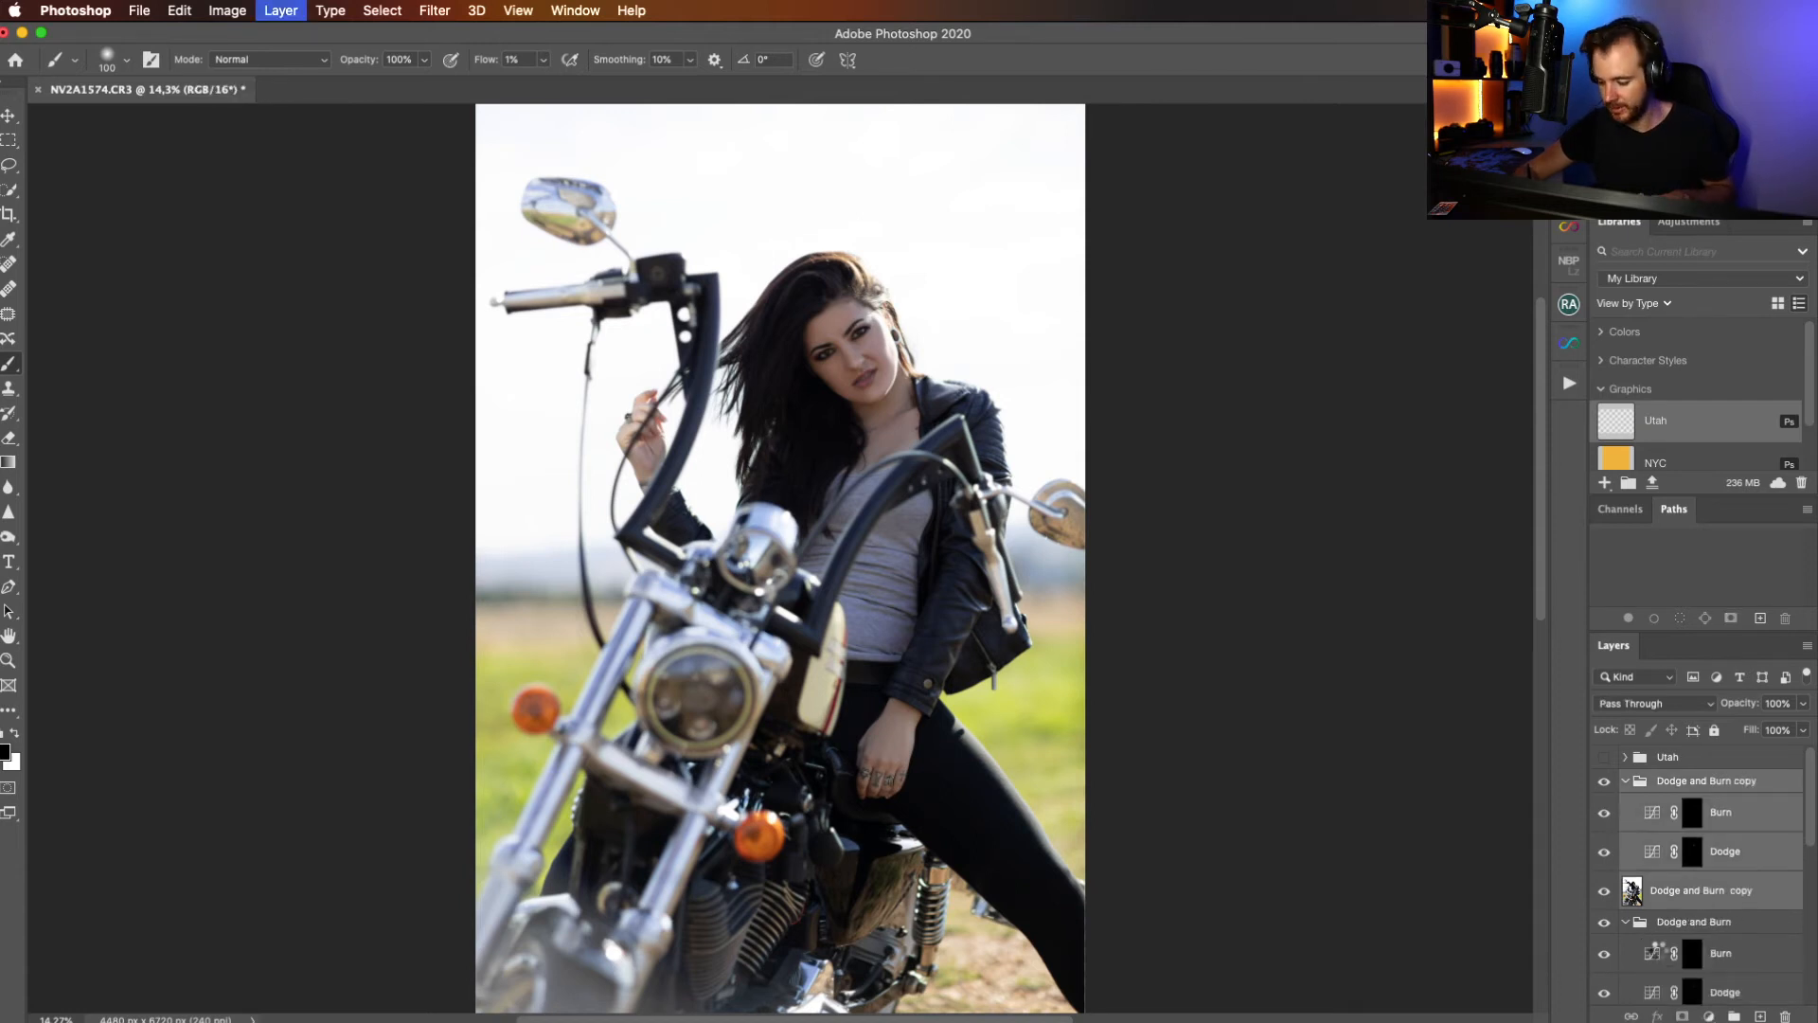
{"action": "key", "text": "super+e"}
Rename the merged Dodge and Burn copy layer as Eyes.
{"action": "double_click", "coordinate": [1682, 792]}
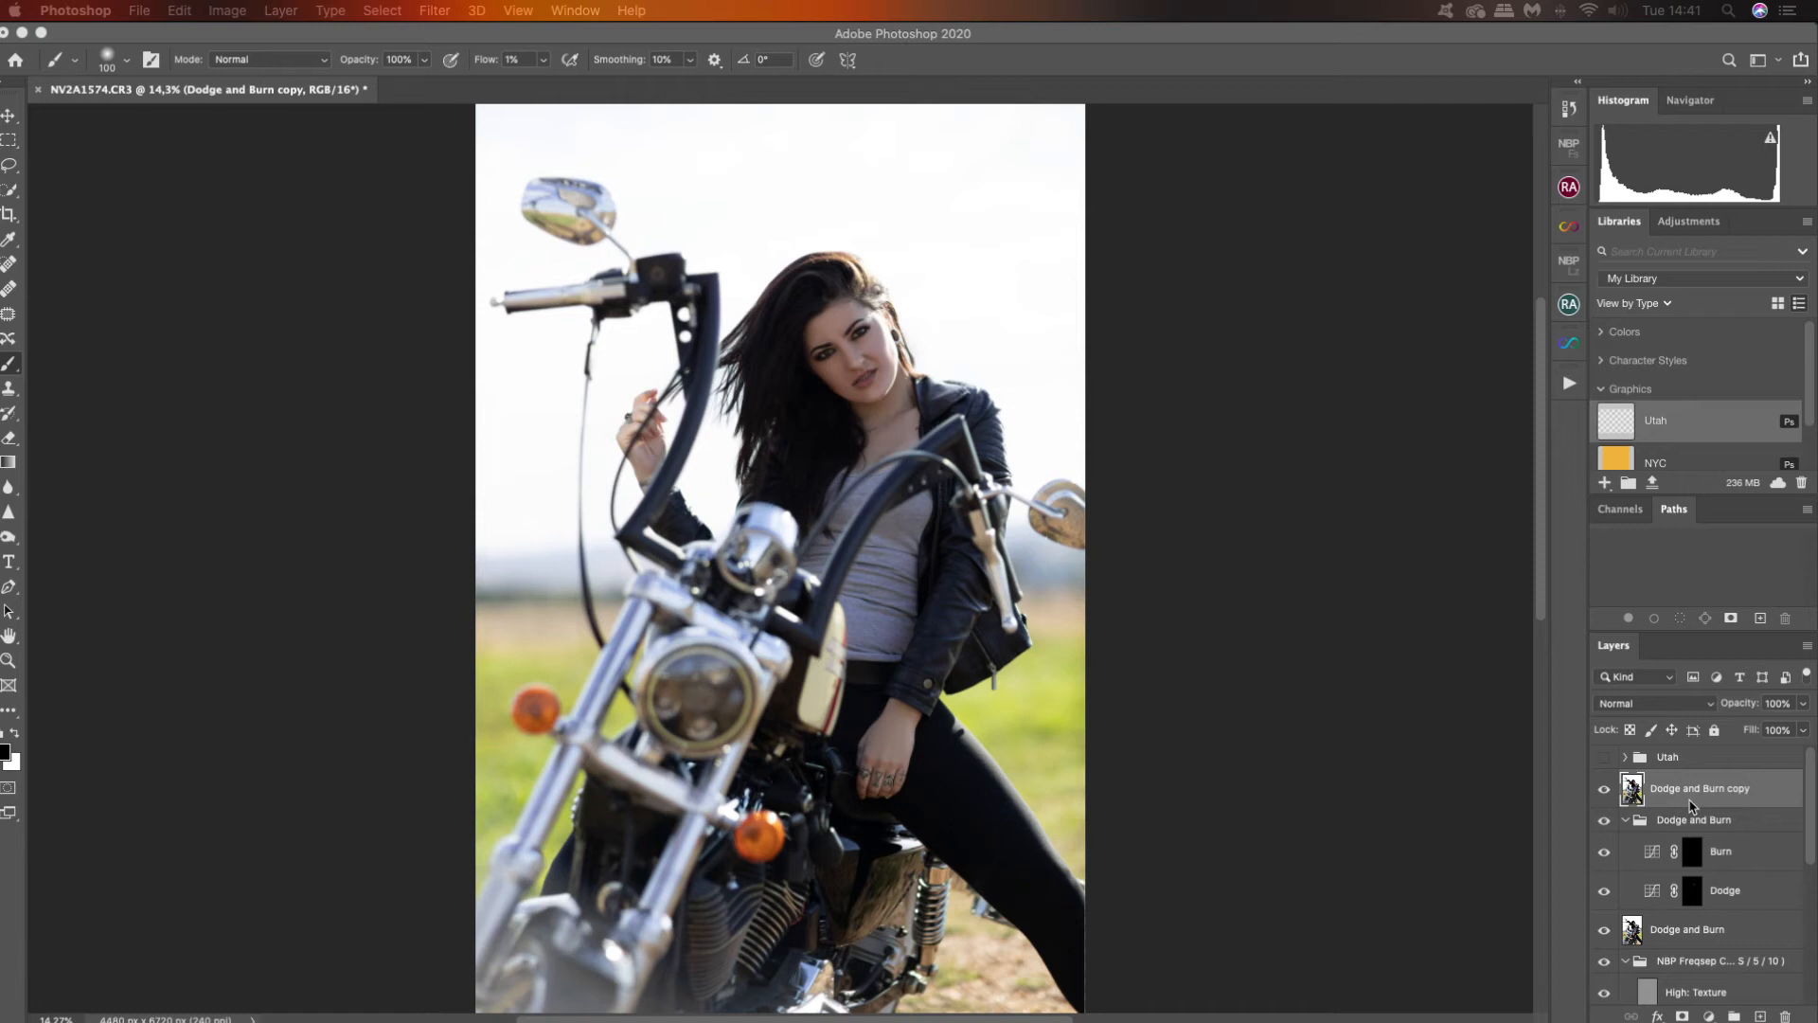
{"action": "left_click", "coordinate": [1697, 804]}
{"action": "double_click", "coordinate": [1703, 788]}
{"action": "type", "text": "Eyes"}
{"action": "key", "text": "Return"}
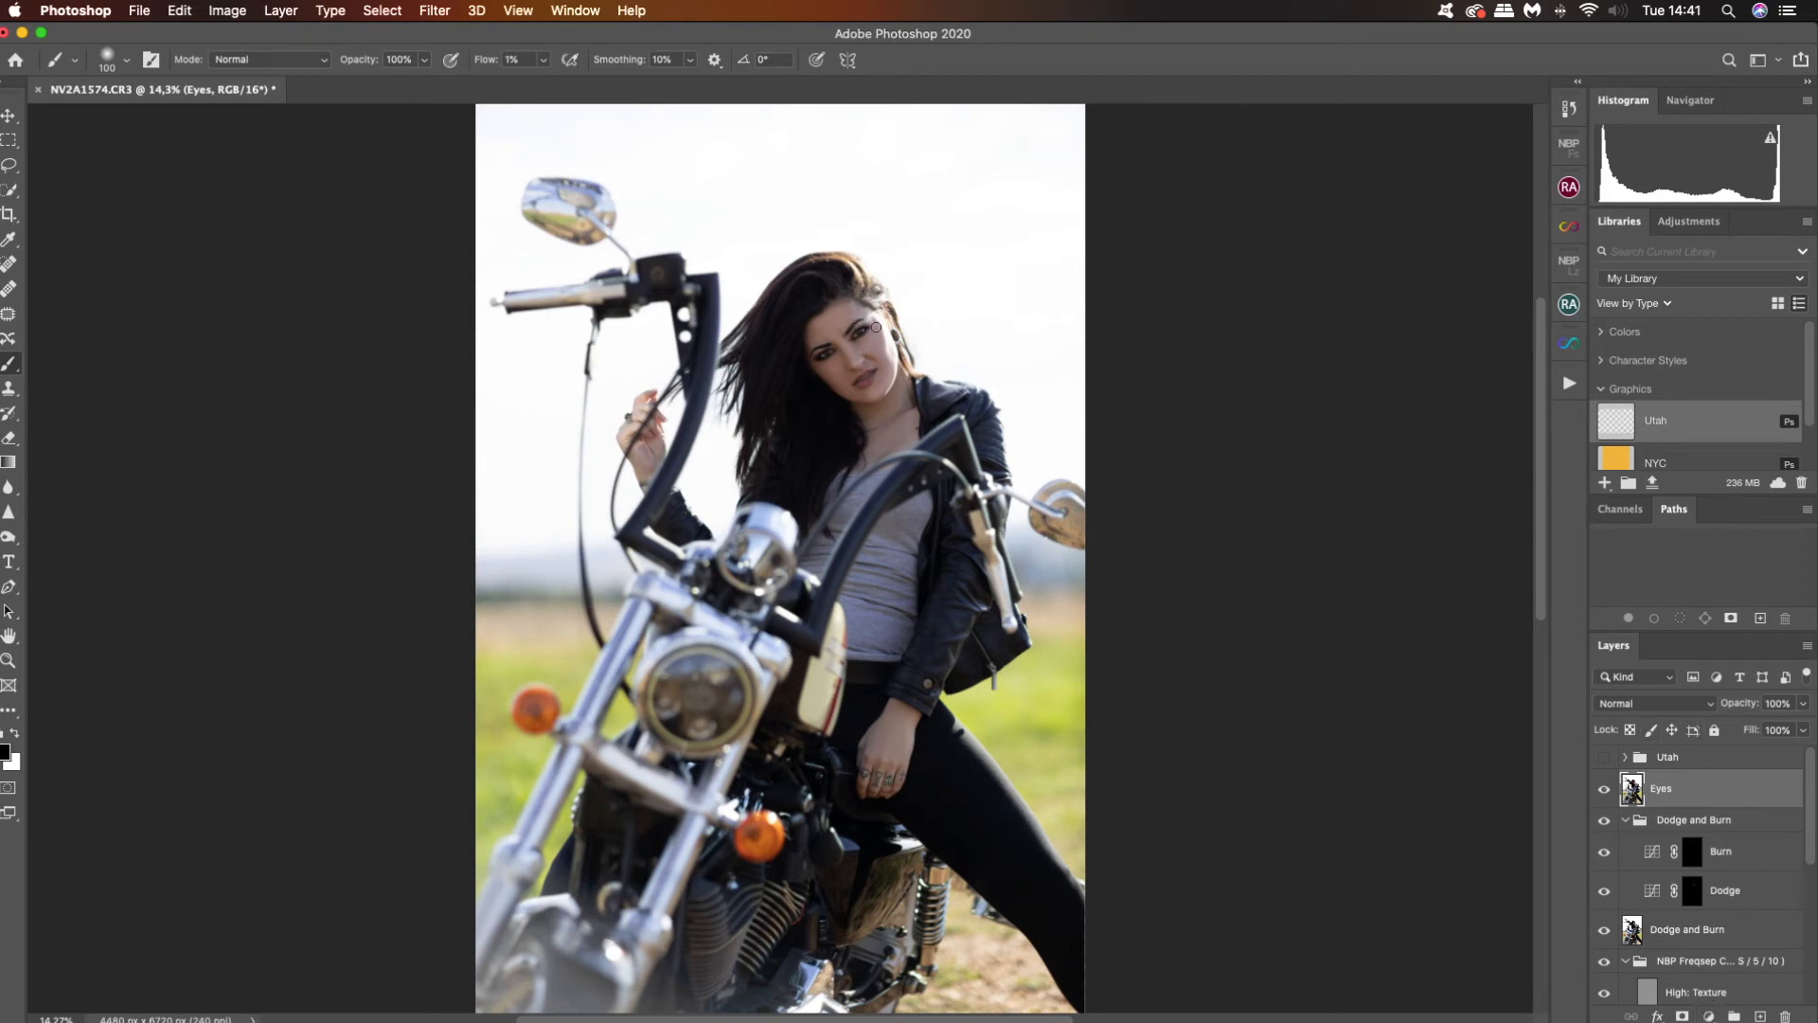
{"action": "key", "text": "super+z"}
Add a Curves adjustment layer above the Eyes layer and brighten it with a point at input 68, output 197.
{"action": "left_click", "coordinate": [1709, 1015]}
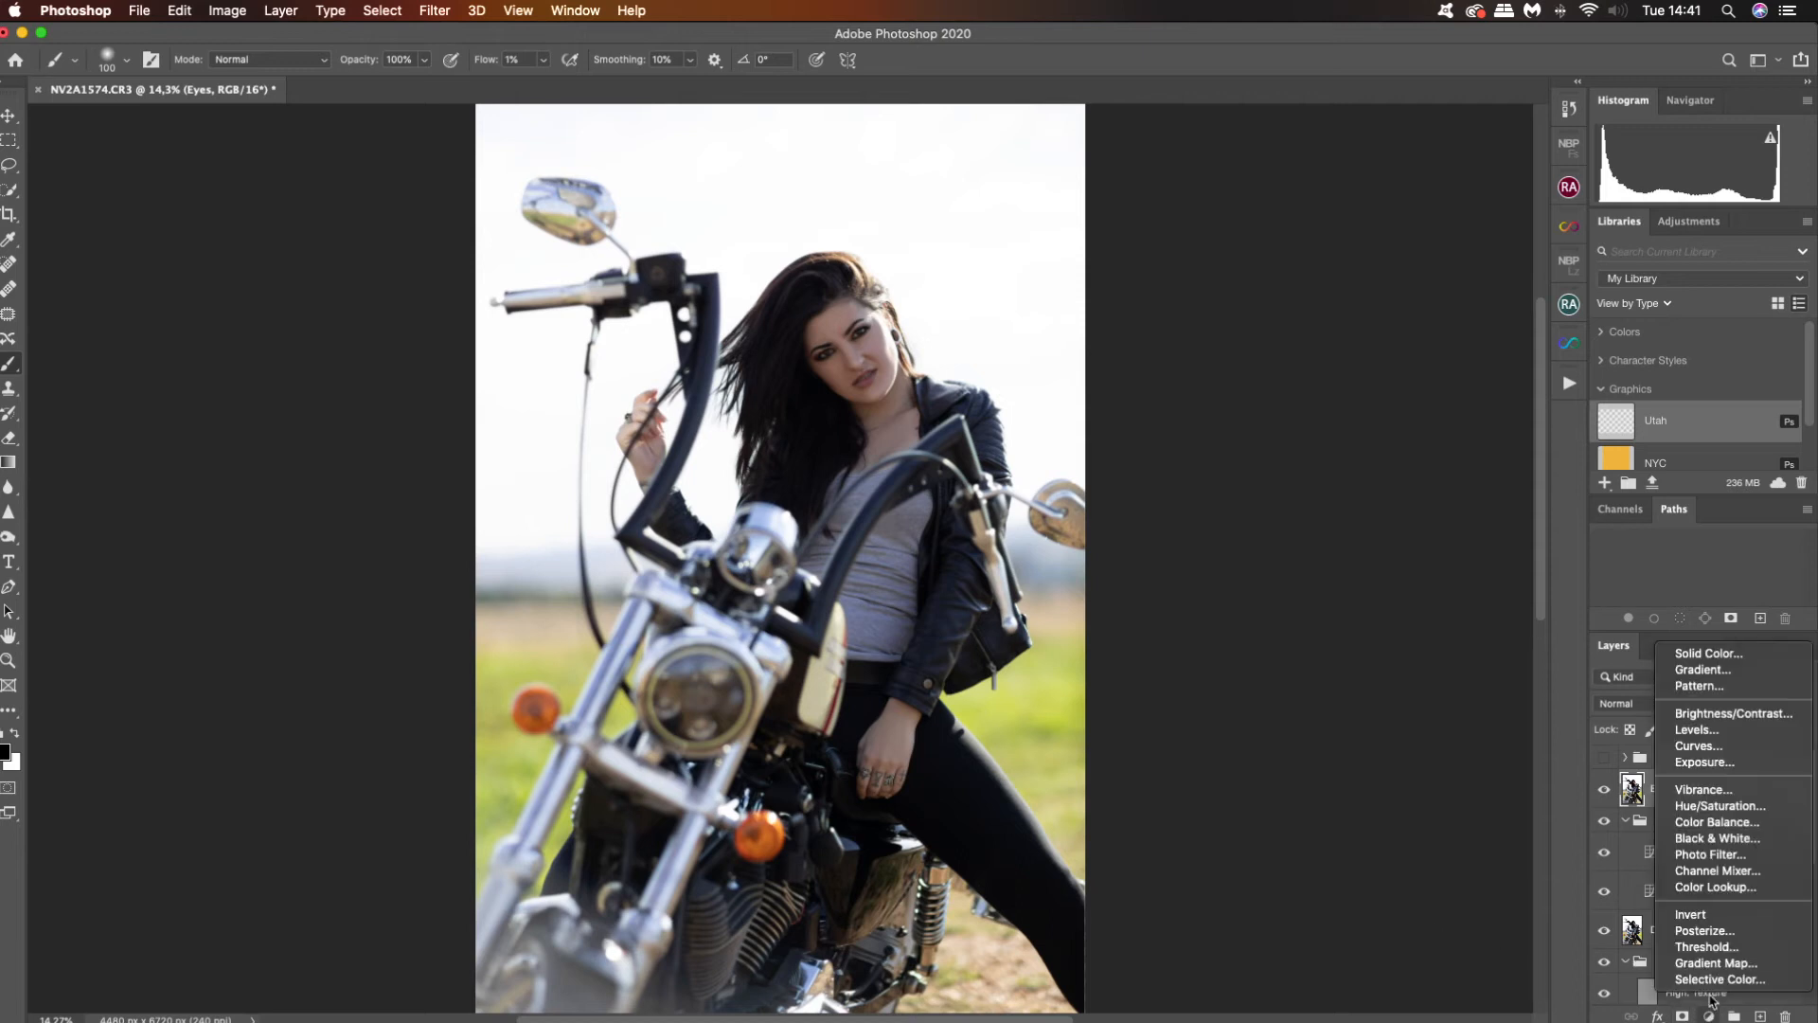
{"action": "left_click", "coordinate": [1712, 746]}
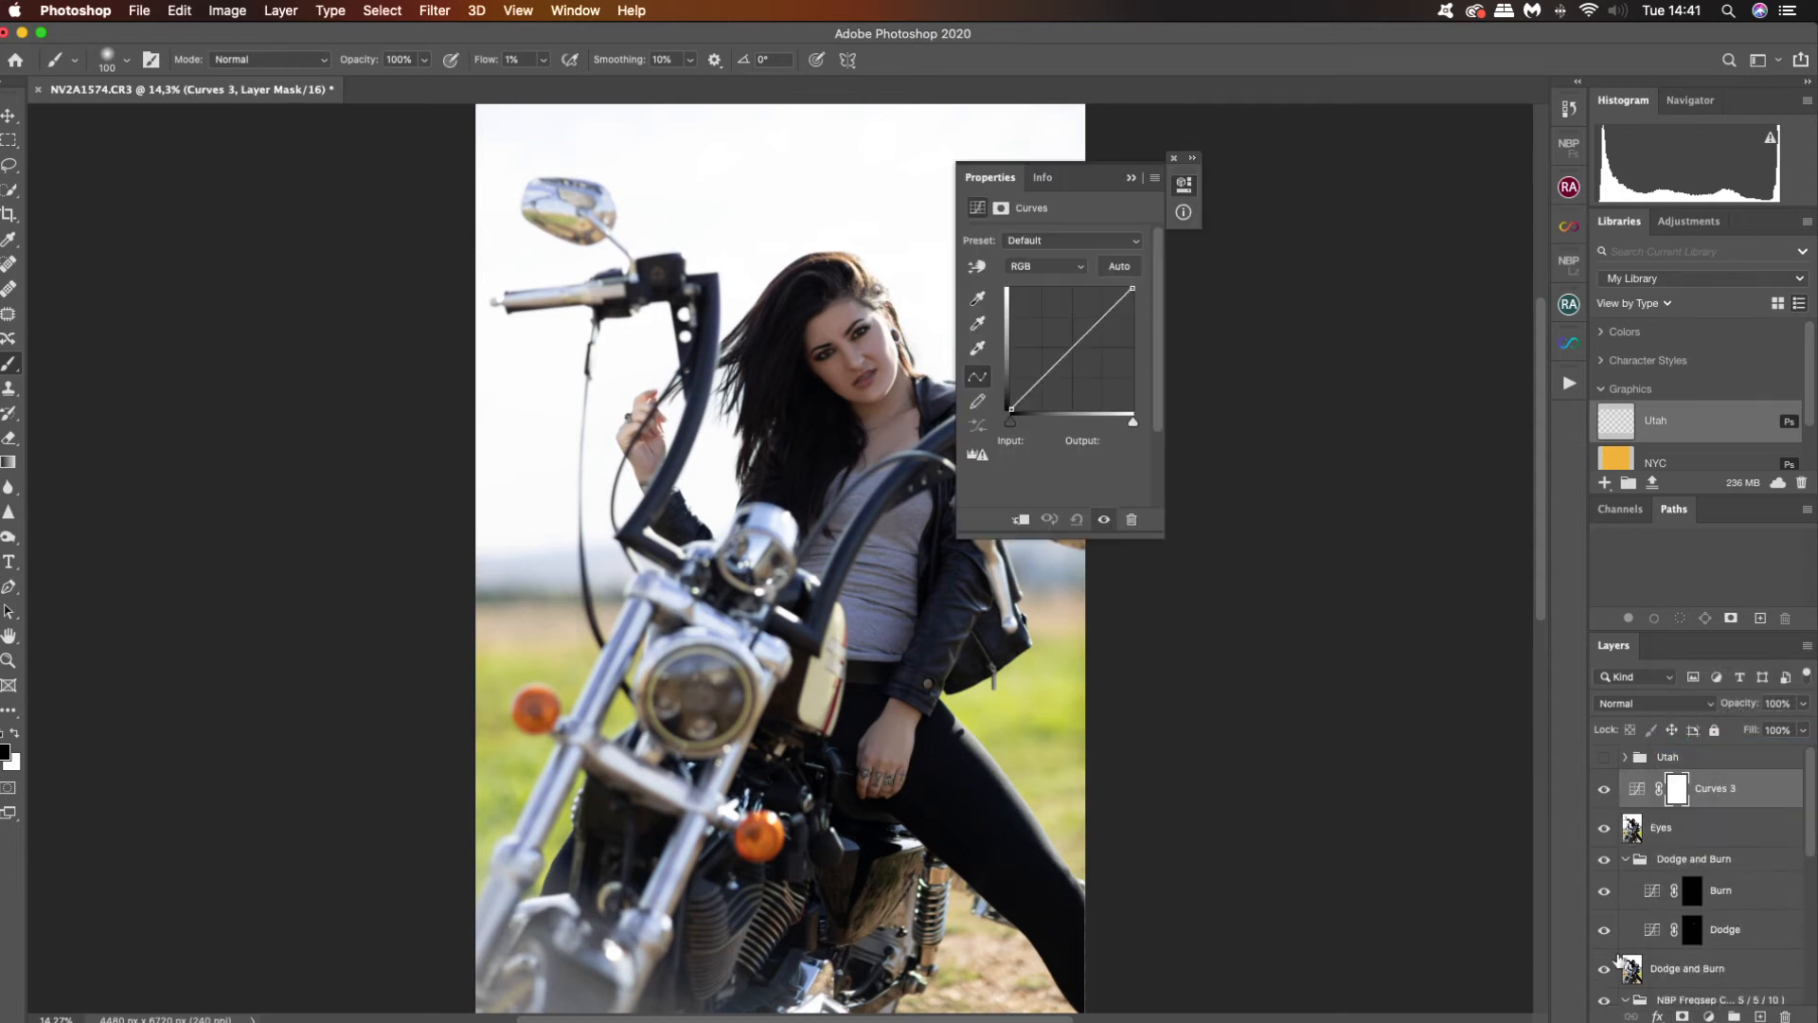
{"action": "left_click", "coordinate": [1072, 346]}
{"action": "left_click_drag", "start_coordinate": [1072, 346], "coordinate": [1043, 315]}
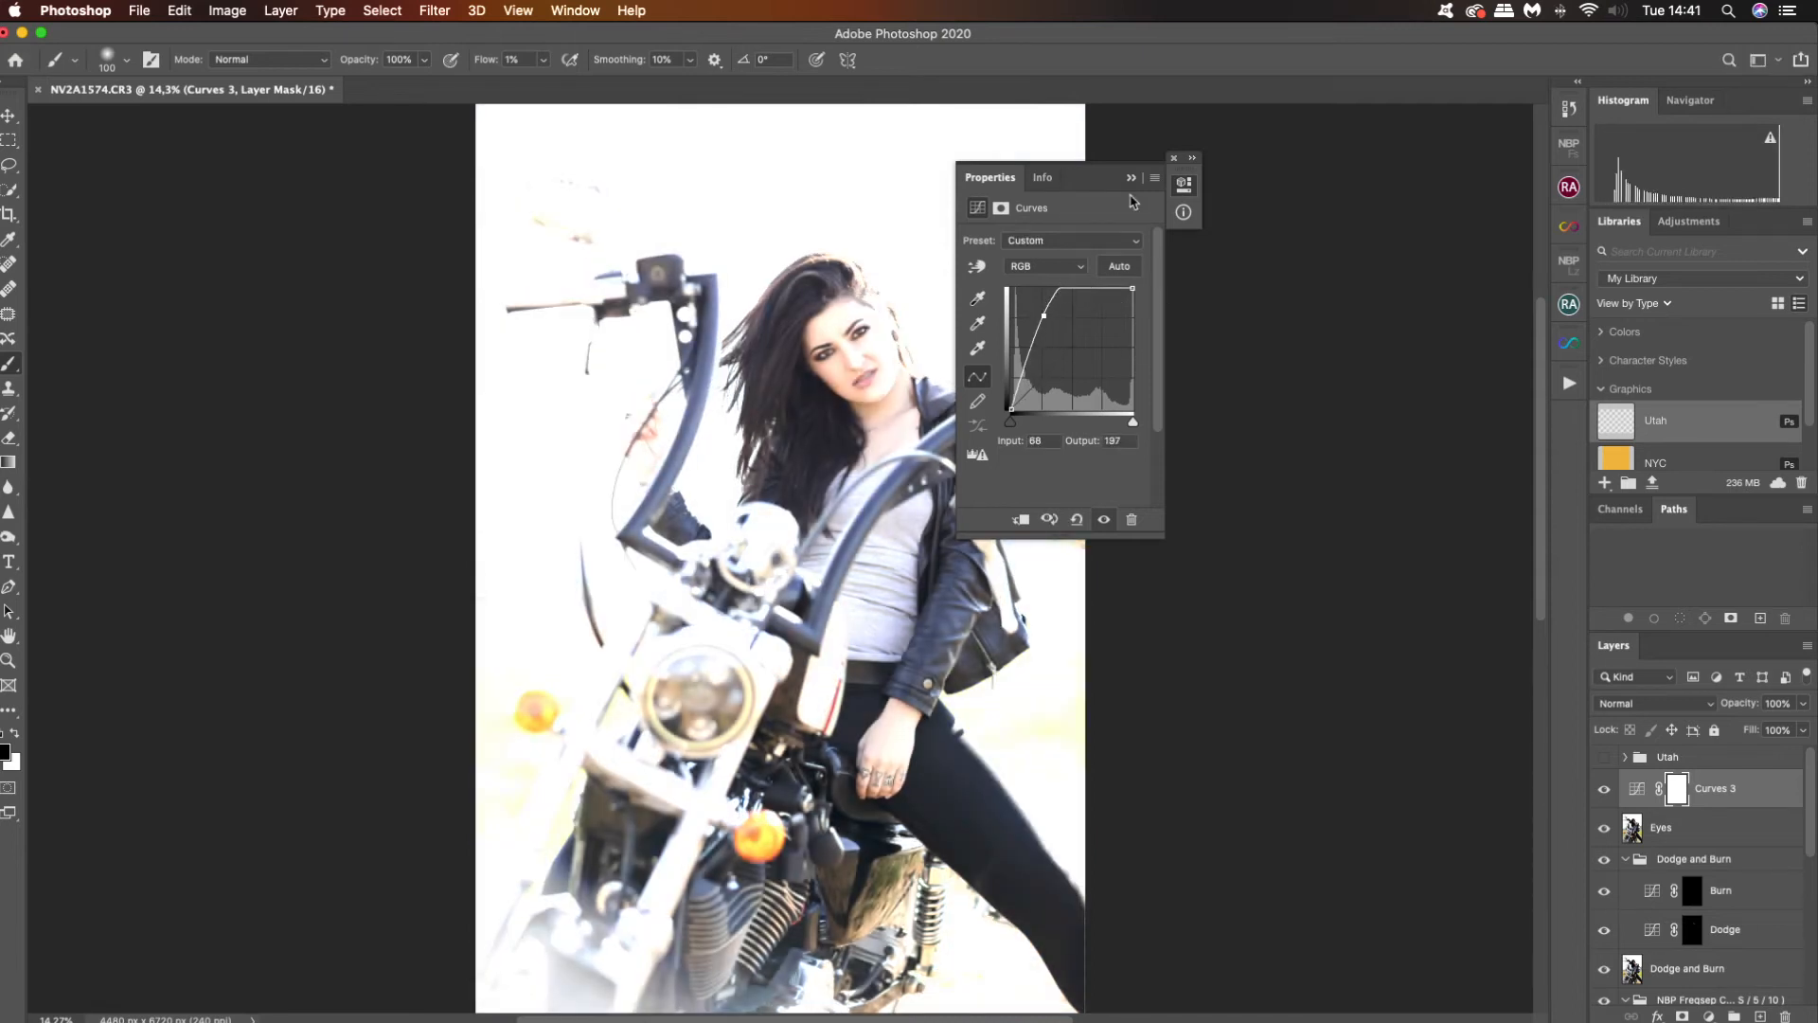
{"action": "left_click_drag", "start_coordinate": [1098, 180], "coordinate": [1359, 160]}
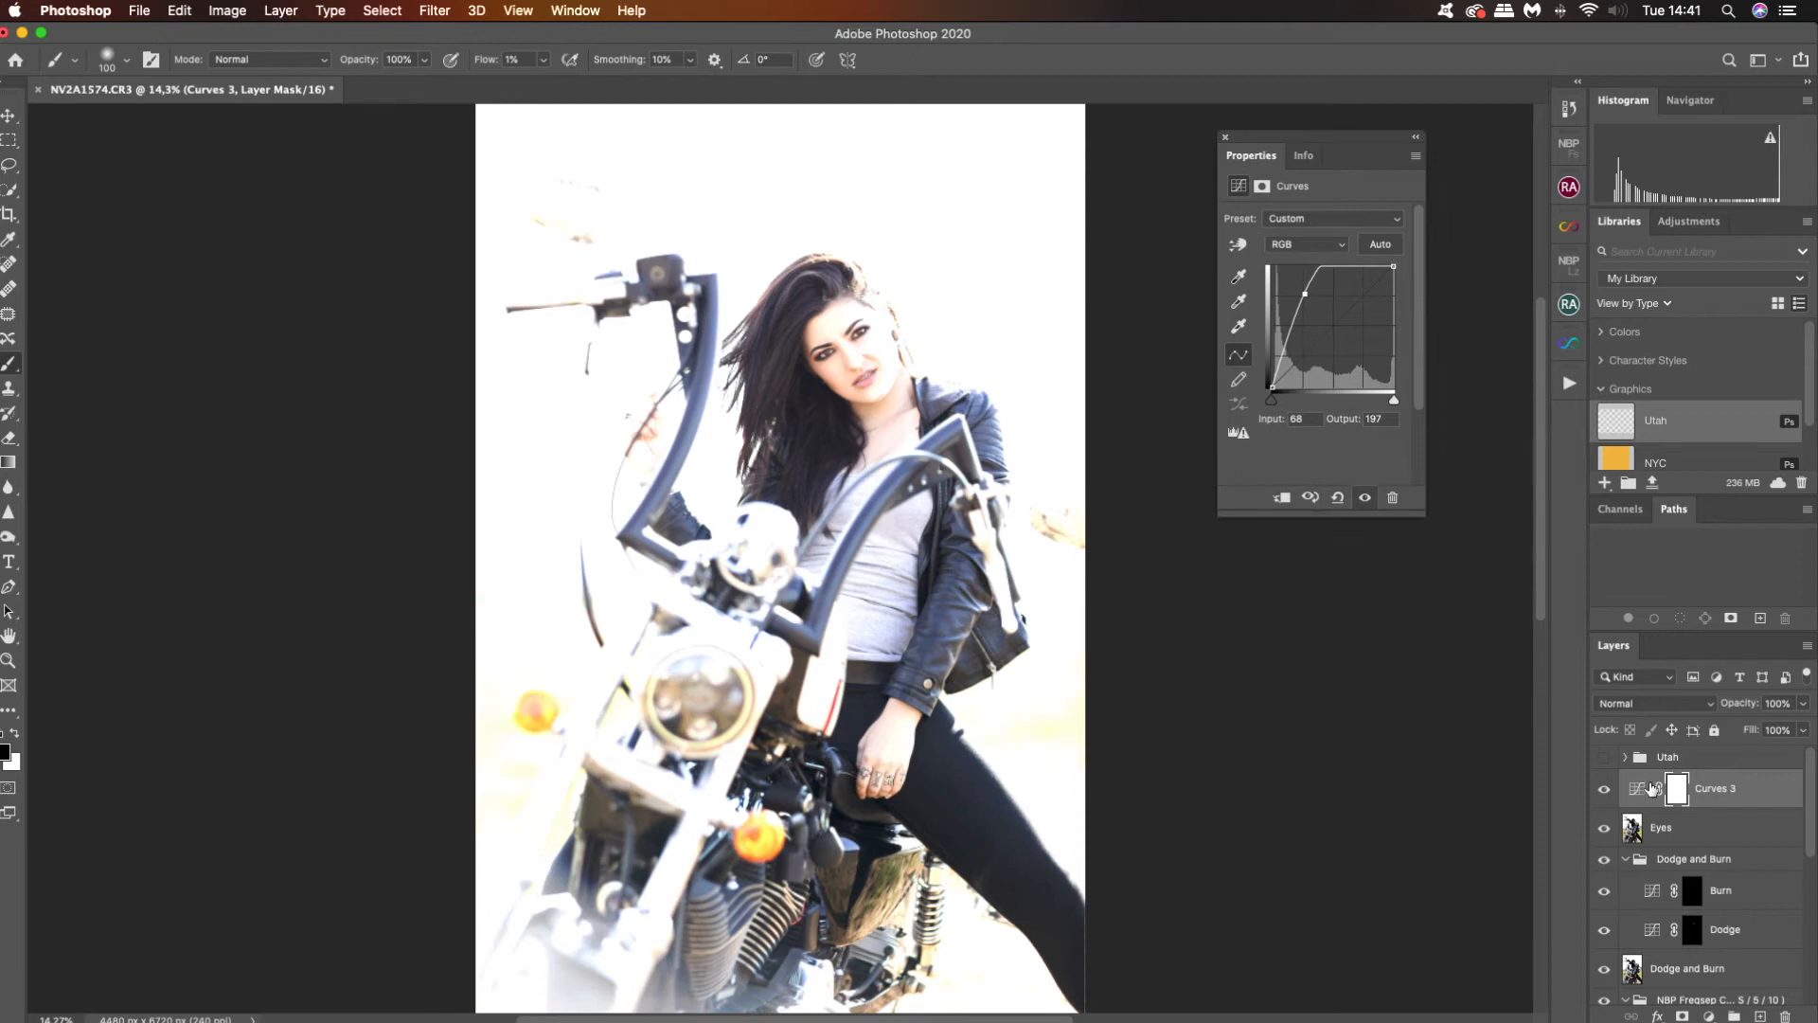
Invert the new Curves layer's mask to black and rename the adjustment layer as Eyes.
{"action": "key", "text": "super+i"}
{"action": "double_click", "coordinate": [1714, 789]}
{"action": "type", "text": "Eyes"}
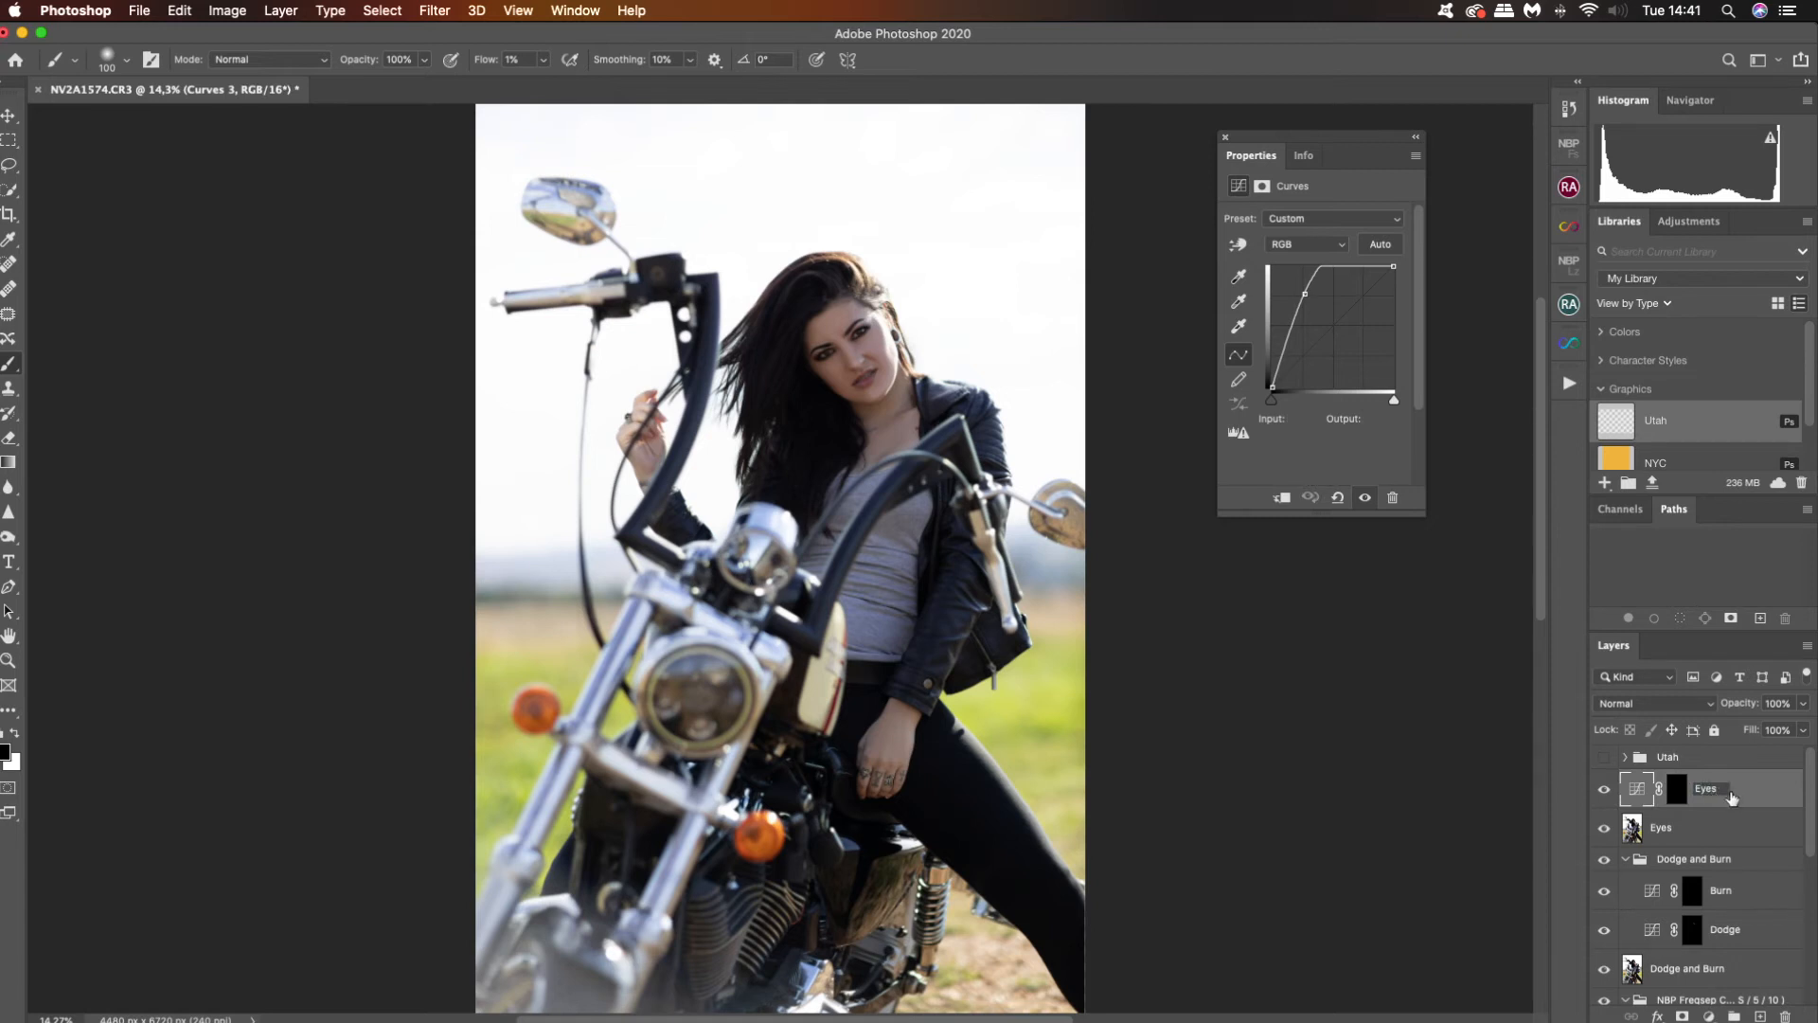
{"action": "key", "text": "Return"}
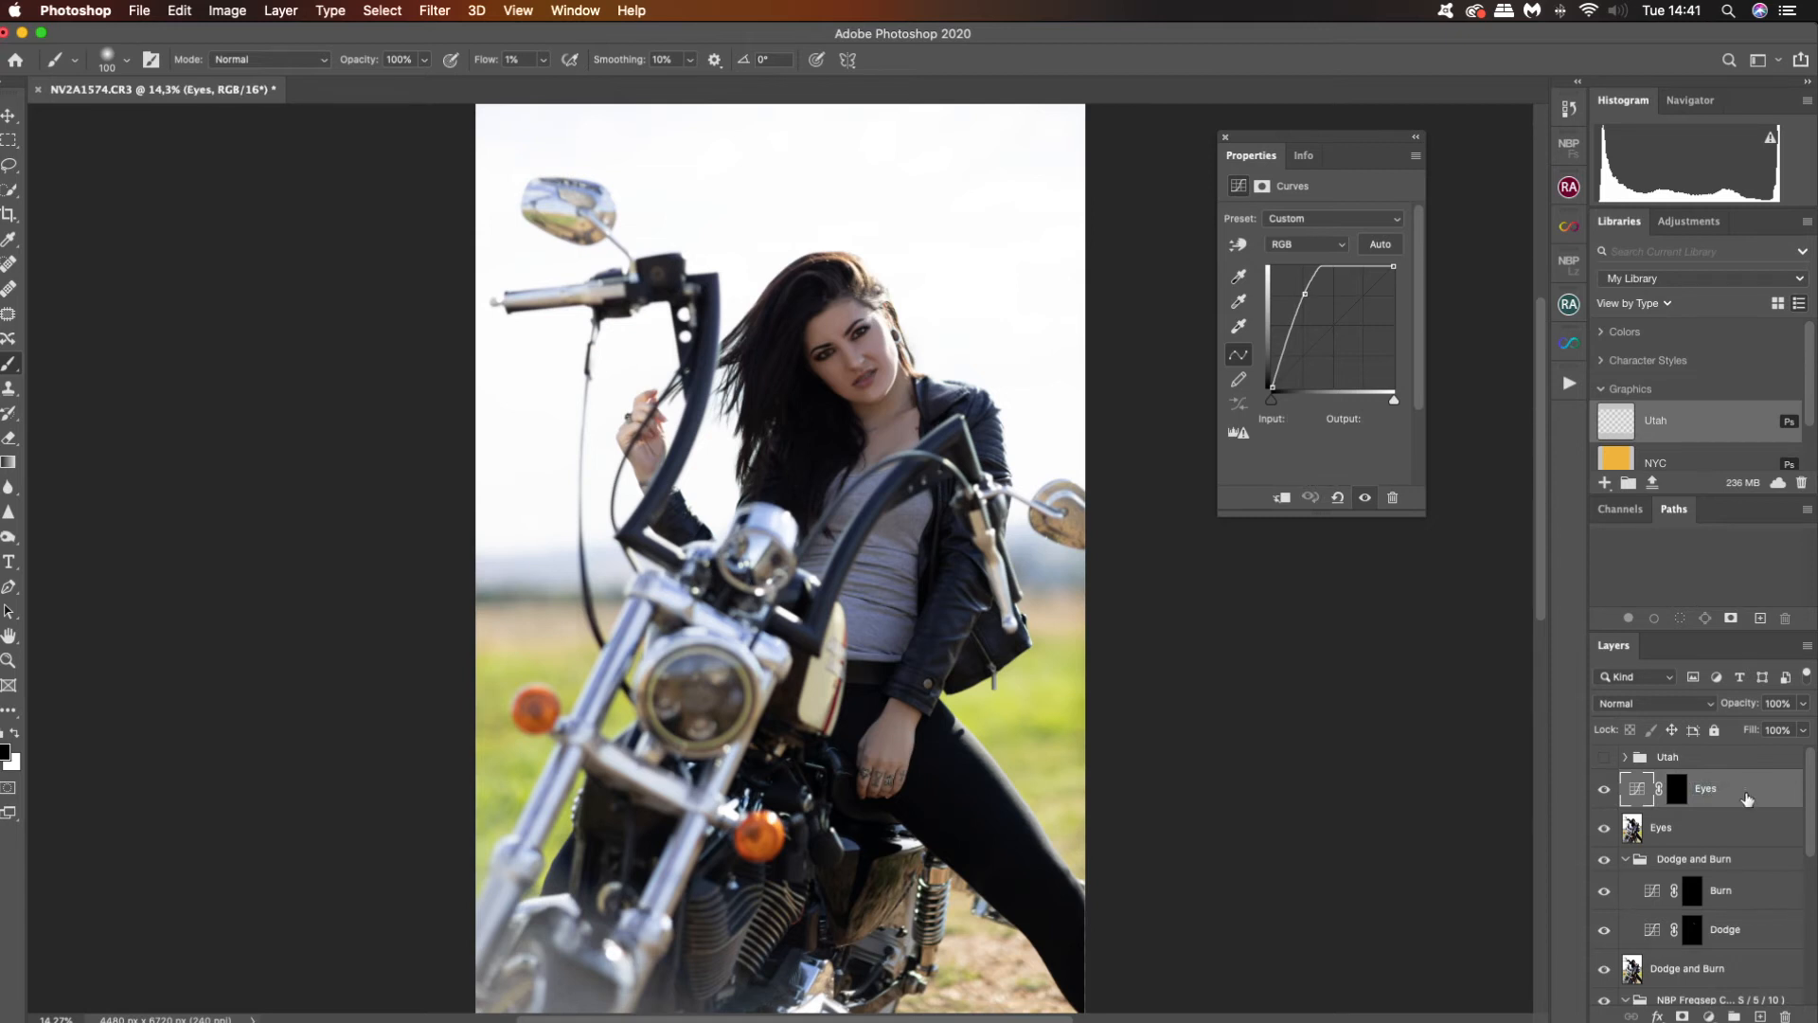
Target the Eyes curves layer's mask and shrink the brush to suit fine painting inside the iris of her left eye.
{"action": "left_click", "coordinate": [1677, 800]}
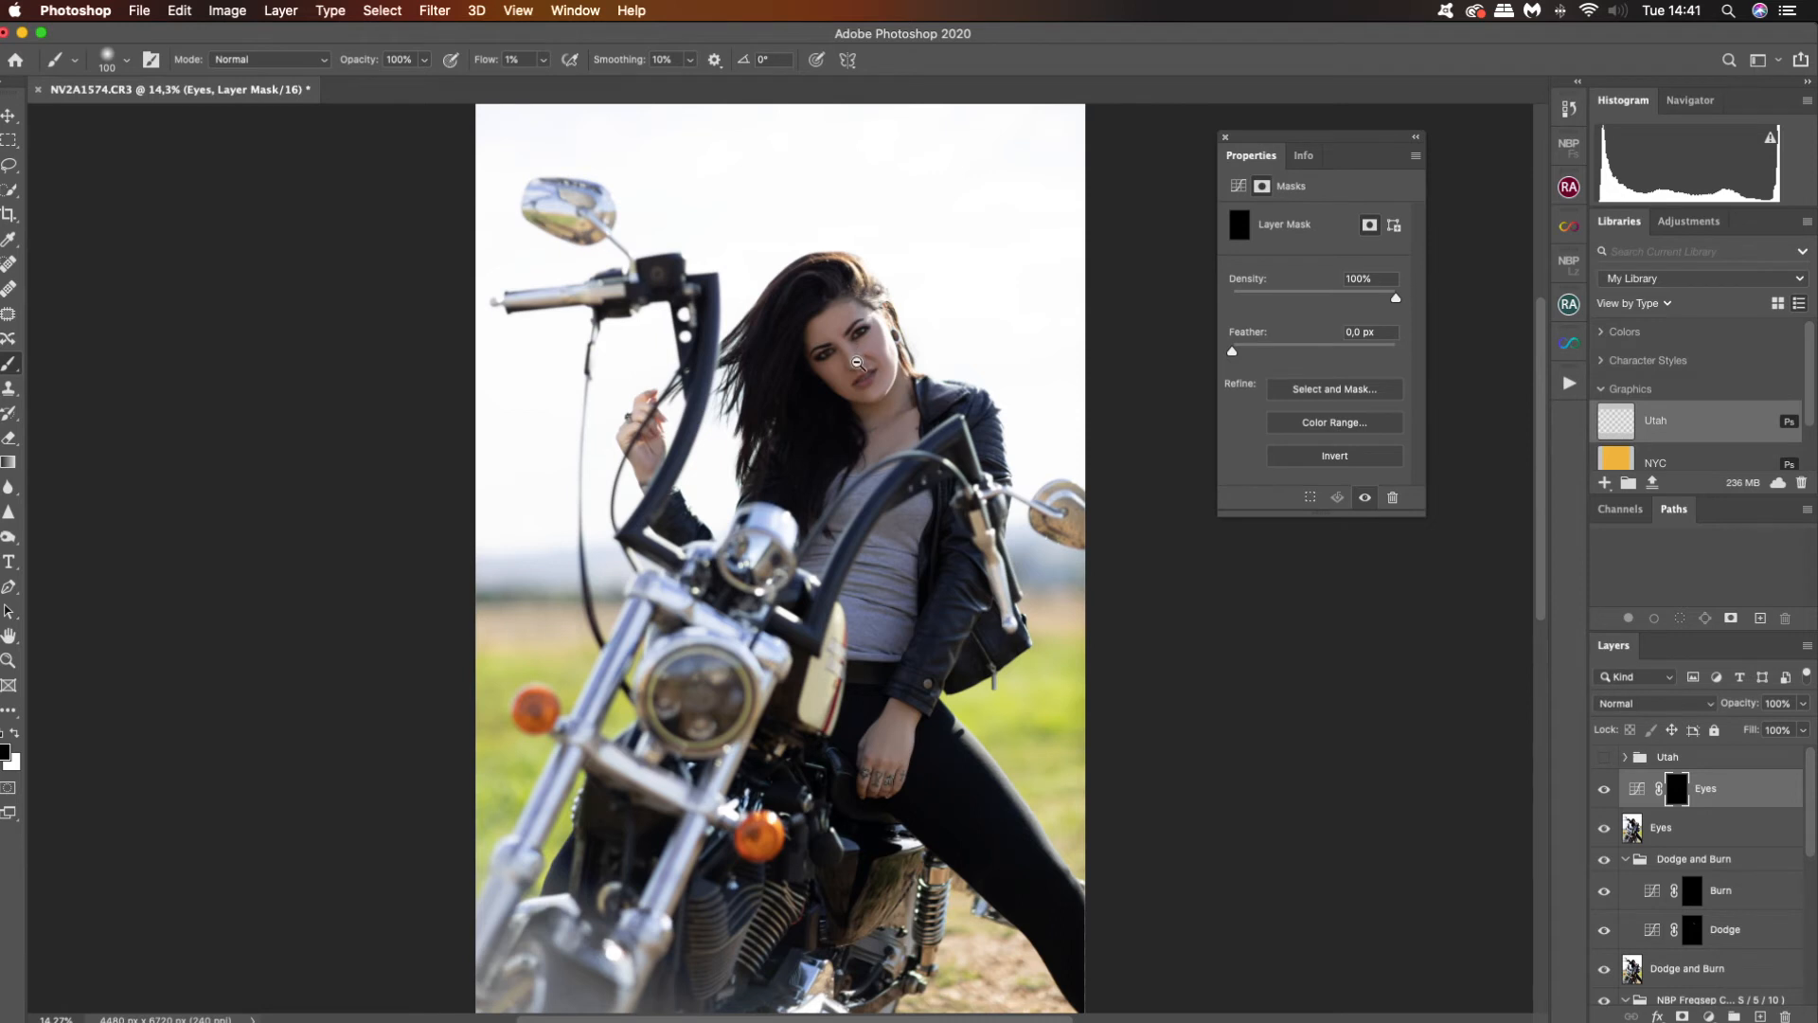
{"action": "key", "text": "z"}
{"action": "left_click_drag", "start_coordinate": [863, 329], "coordinate": [897, 333]}
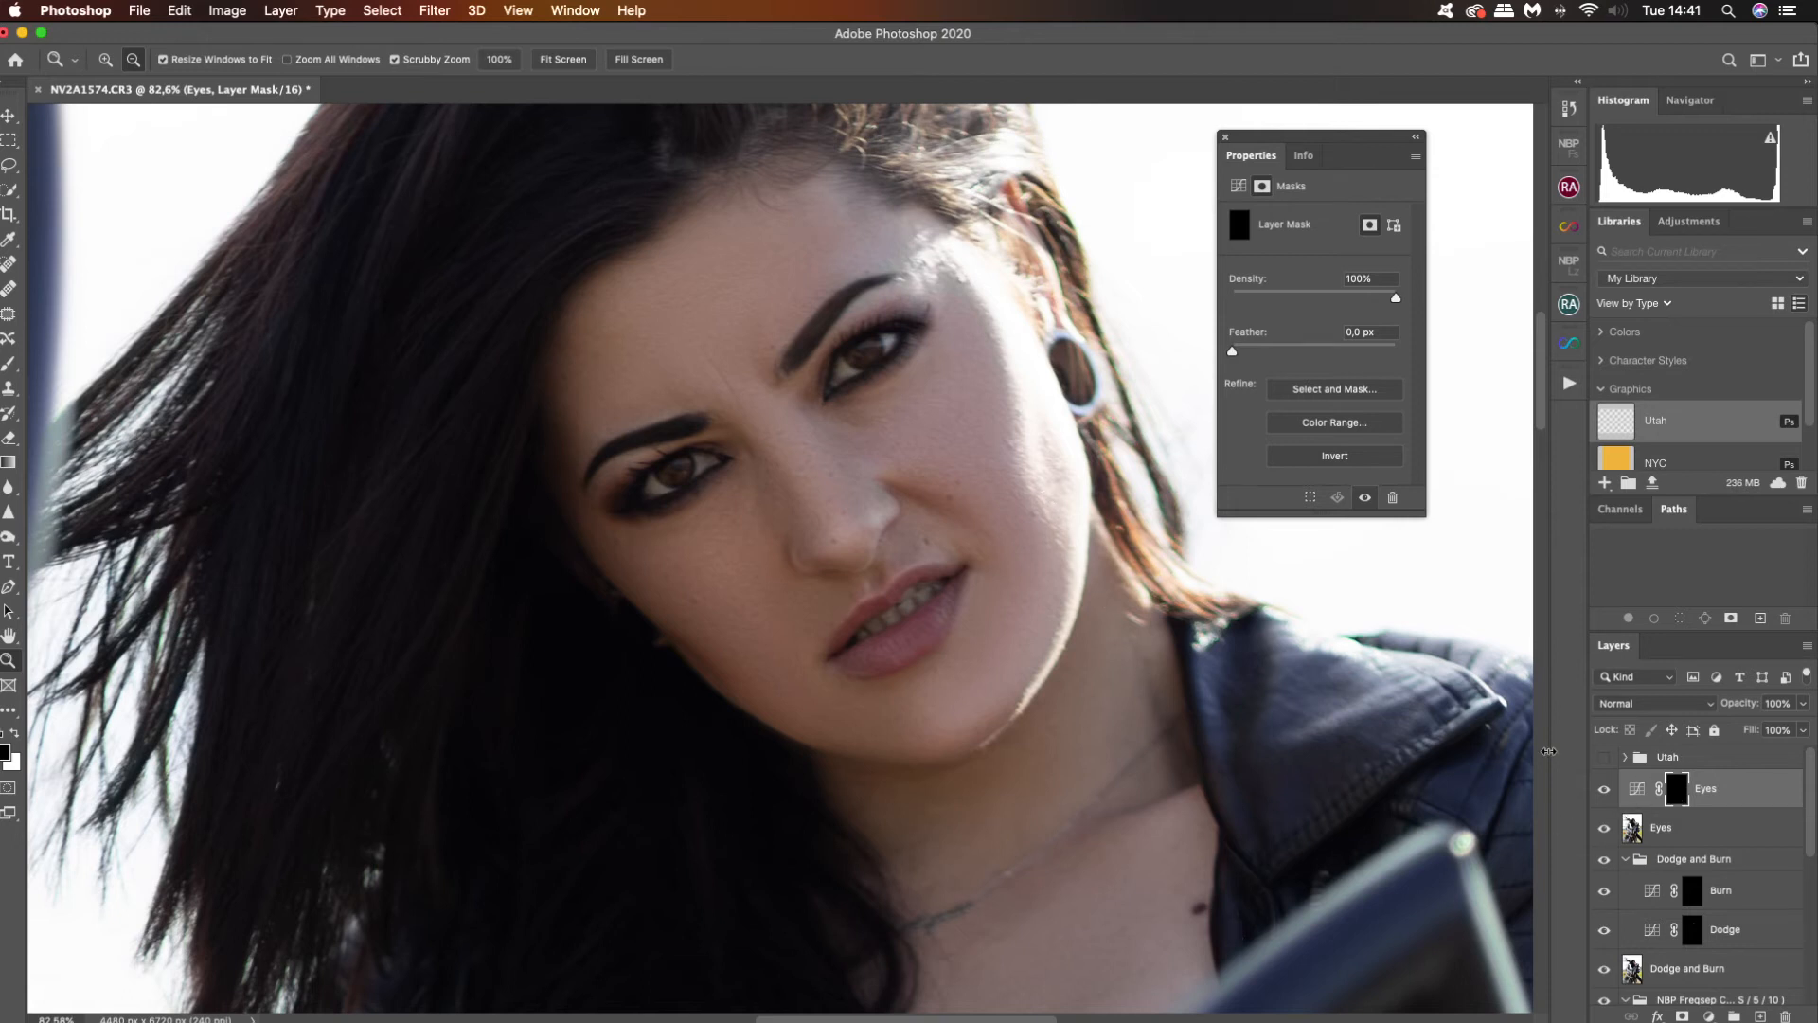
{"action": "key", "text": "b"}
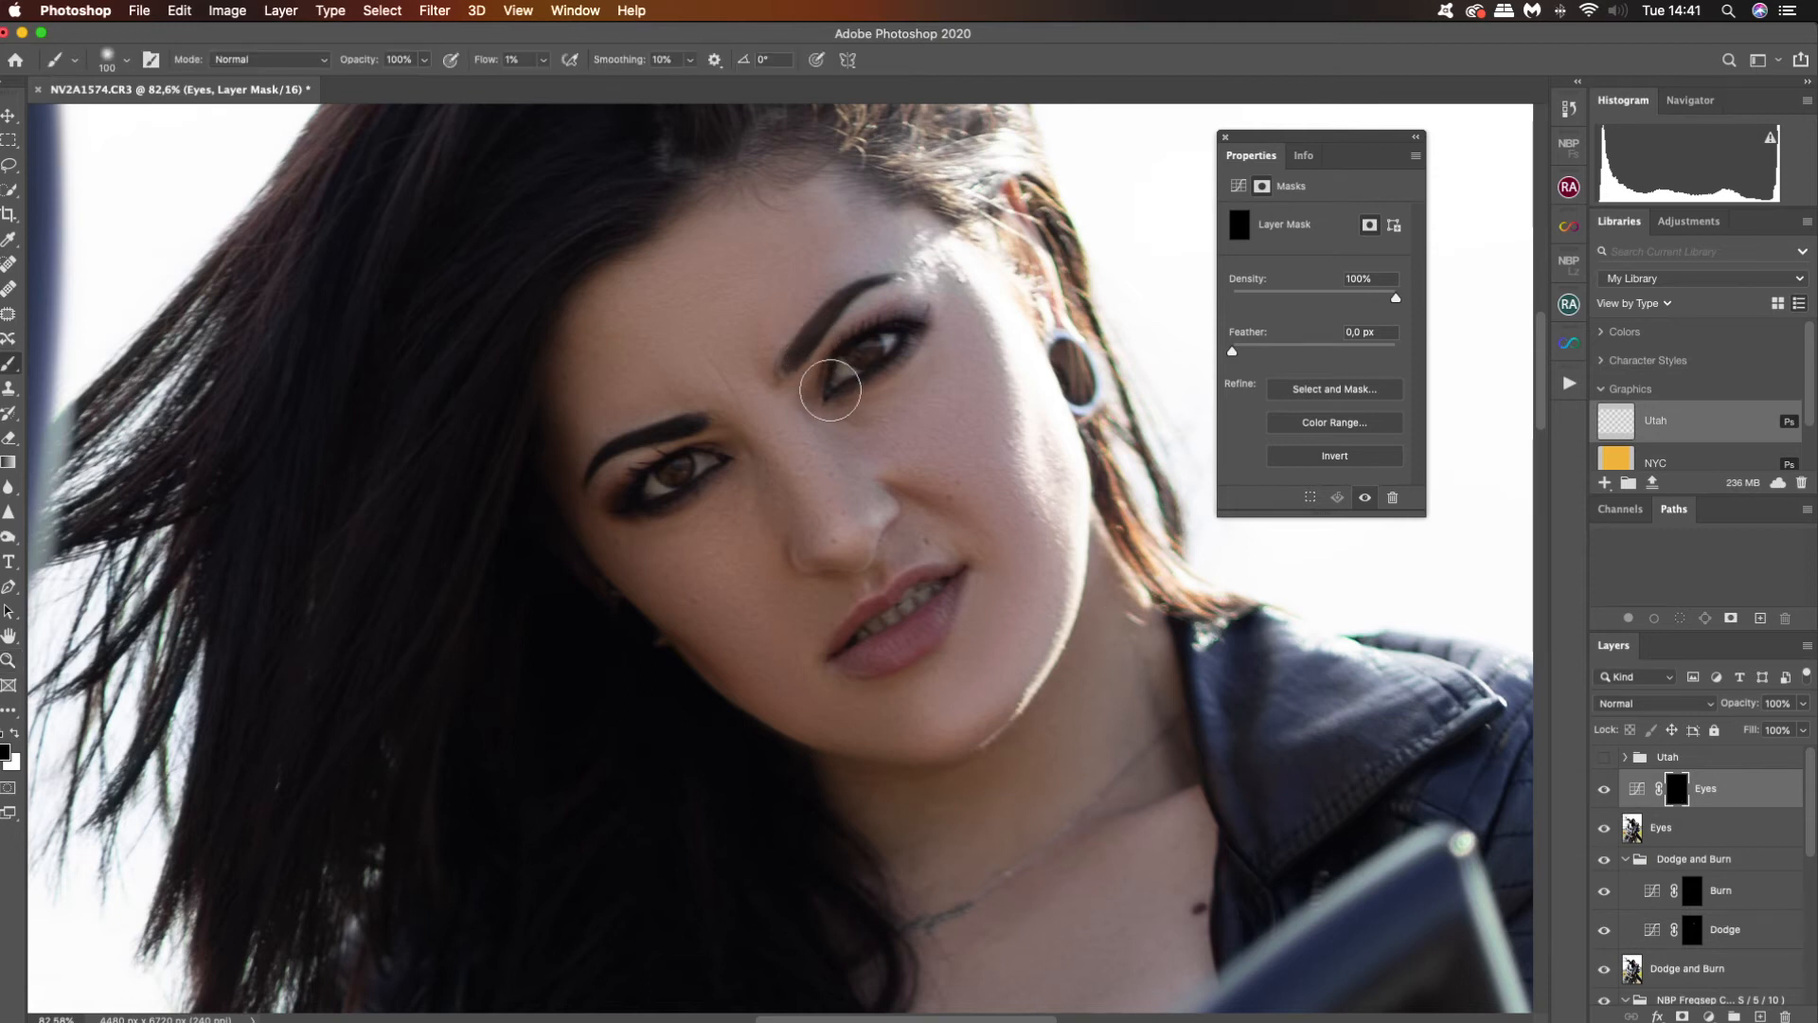
{"action": "key", "text": "bracketleft"}
{"action": "key", "text": "bracketleft"}
{"action": "key", "text": "bracketleft"}
{"action": "key", "text": "bracketleft"}
{"action": "key", "text": "bracketleft"}
{"action": "key", "text": "bracketleft"}
{"action": "key", "text": "bracketleft"}
{"action": "key", "text": "bracketleft"}
{"action": "key", "text": "bracketleft"}
{"action": "key", "text": "bracketleft"}
{"action": "key", "text": "bracketleft"}
{"action": "key", "text": "bracketleft"}
{"action": "key", "text": "z"}
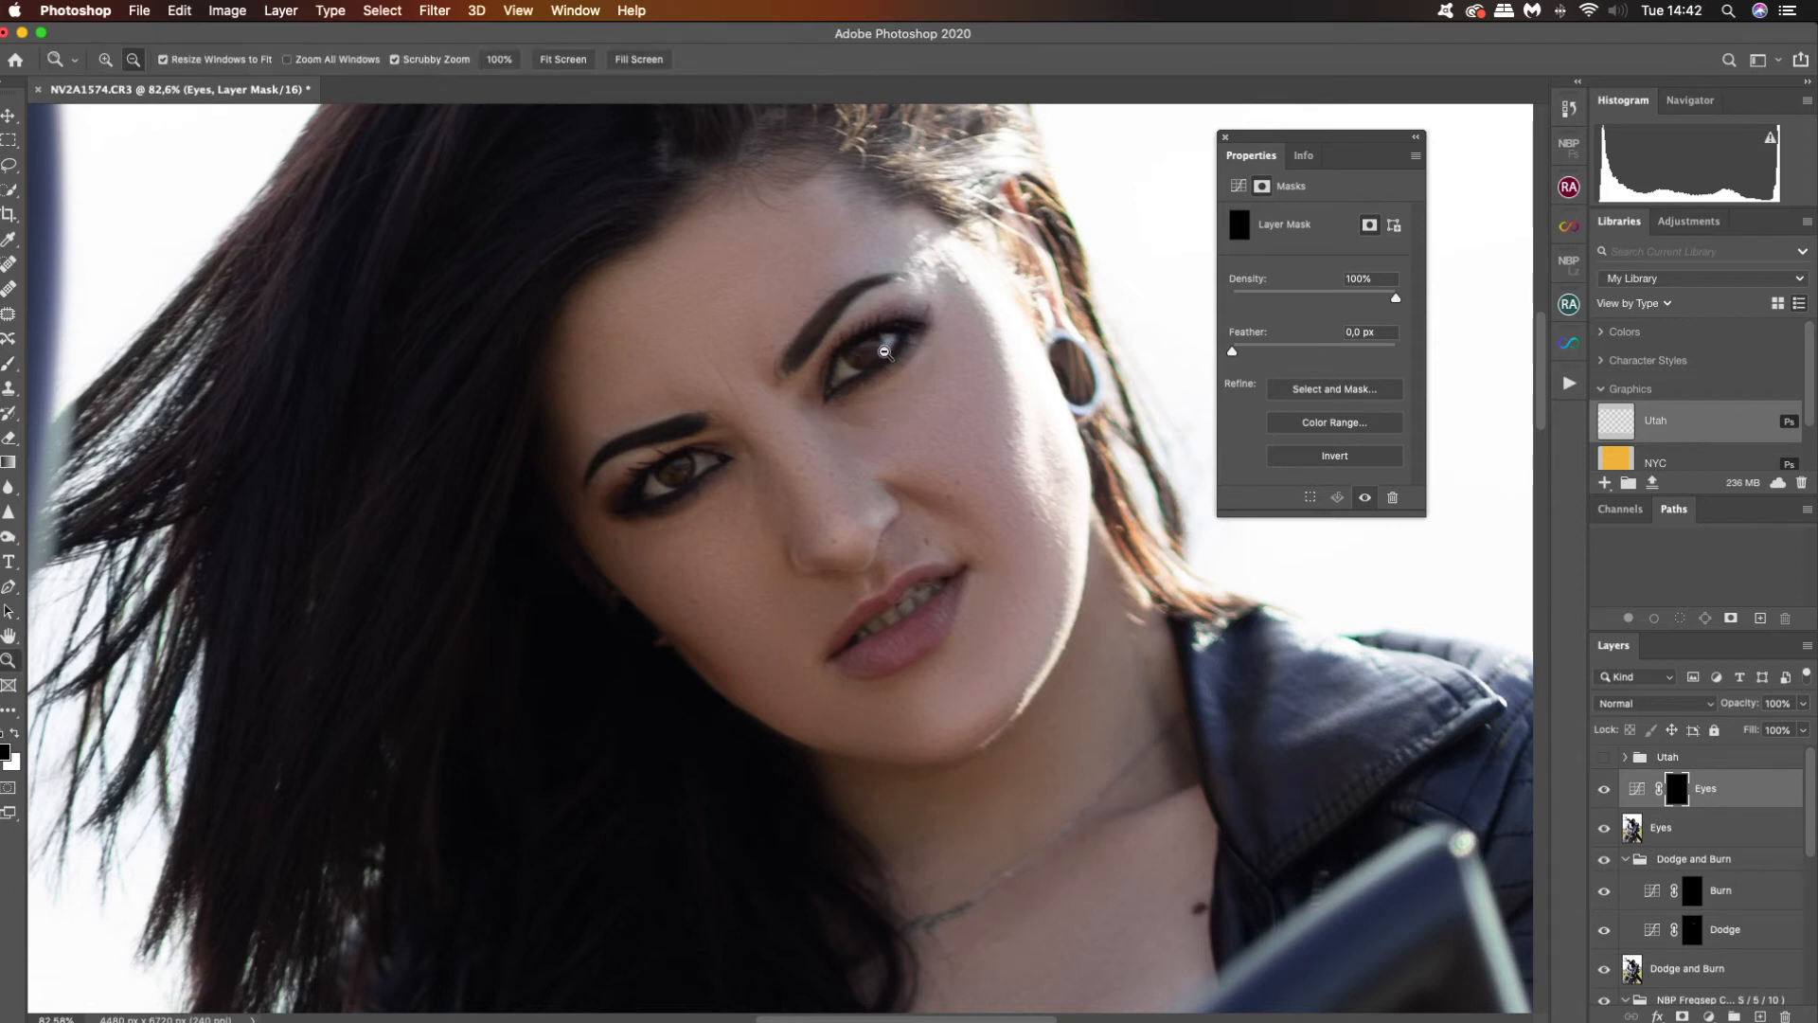
{"action": "left_click_drag", "start_coordinate": [885, 350], "coordinate": [966, 329]}
{"action": "key", "text": "b"}
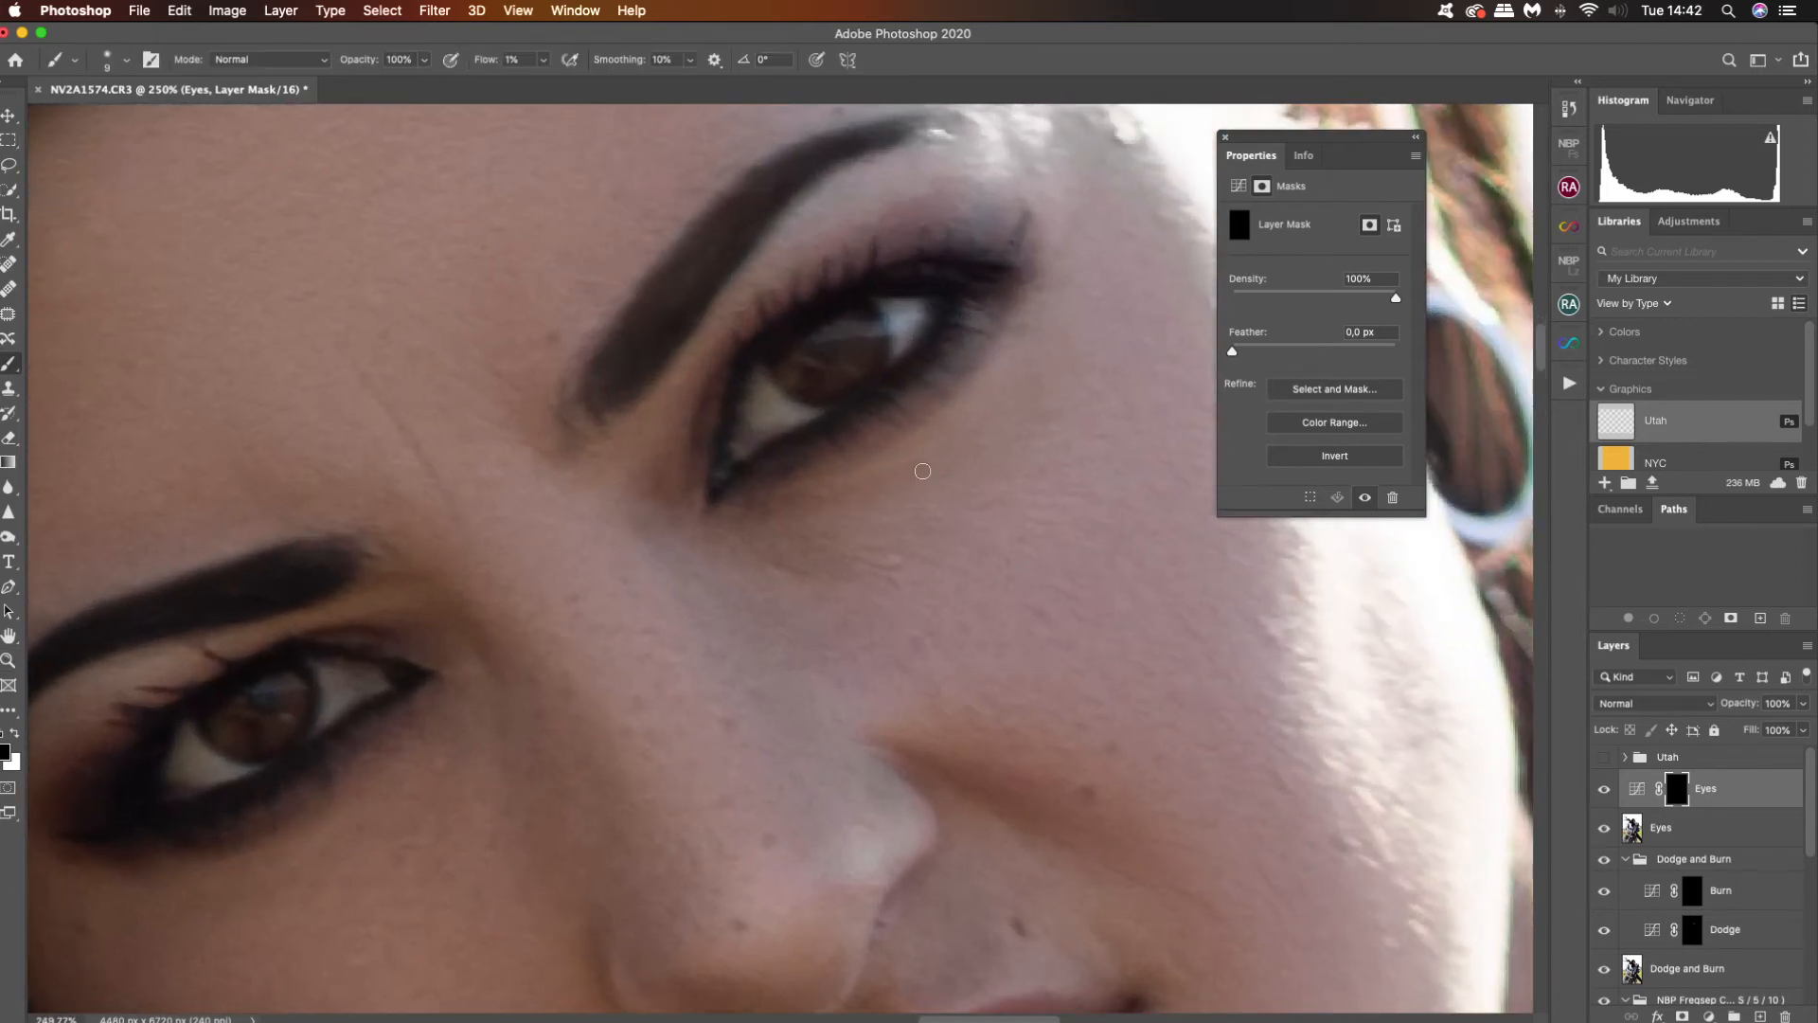
Brighten the iris of her left eye on the Eyes mask with a 3 px white brush at 10% flow.
{"action": "left_click_drag", "start_coordinate": [543, 60], "coordinate": [559, 91]}
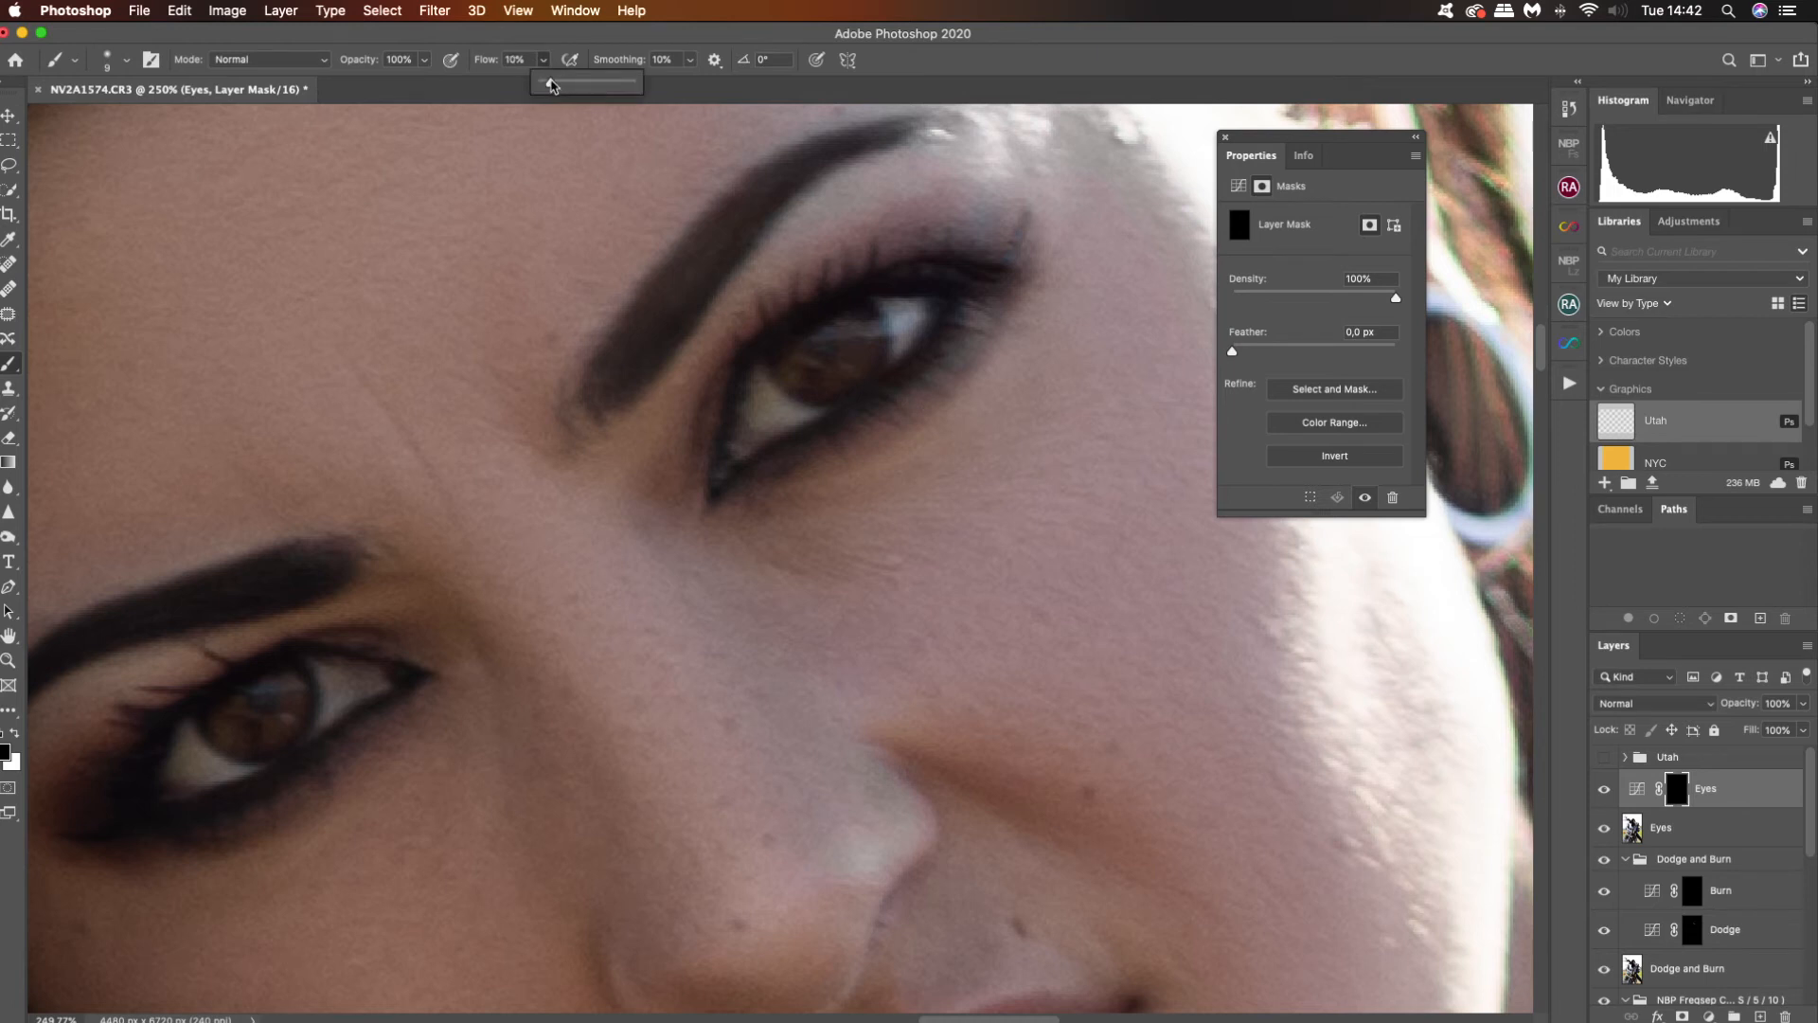
{"action": "key", "text": "bracketleft"}
{"action": "key", "text": "bracketleft"}
{"action": "key", "text": "bracketleft"}
{"action": "key", "text": "bracketleft"}
{"action": "key", "text": "bracketleft"}
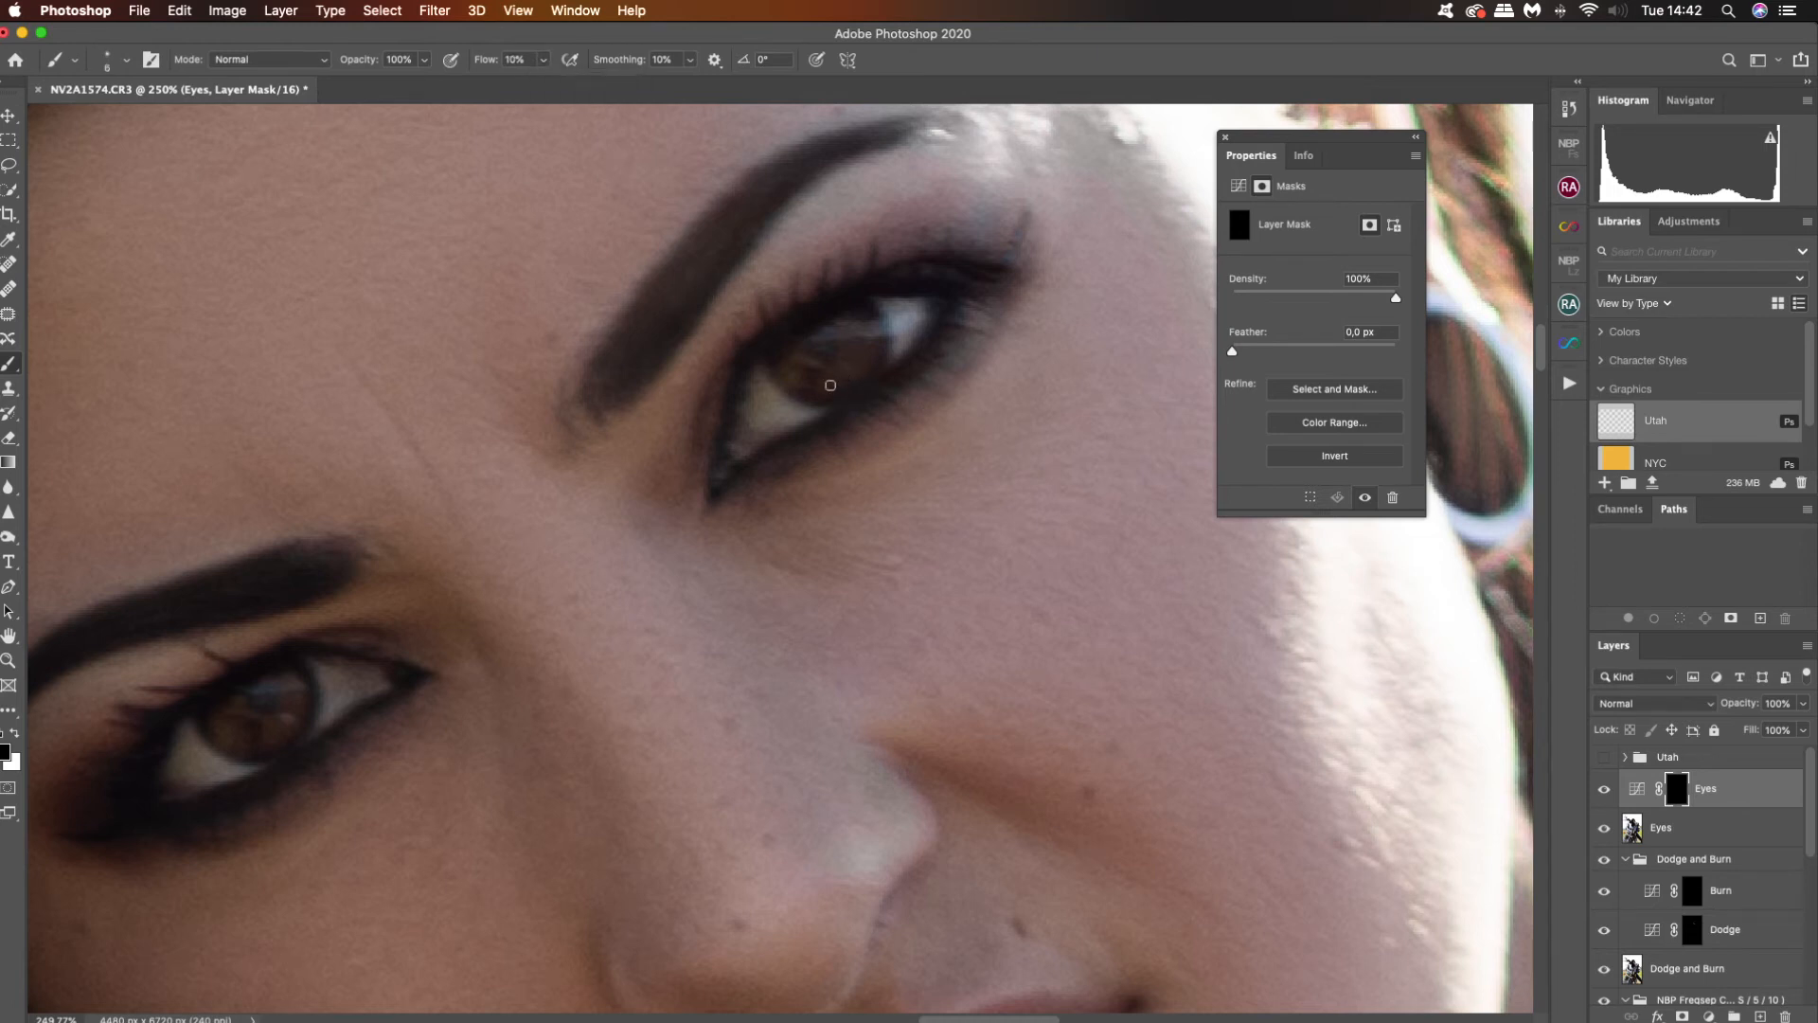
{"action": "key", "text": "bracketleft"}
{"action": "key", "text": "x"}
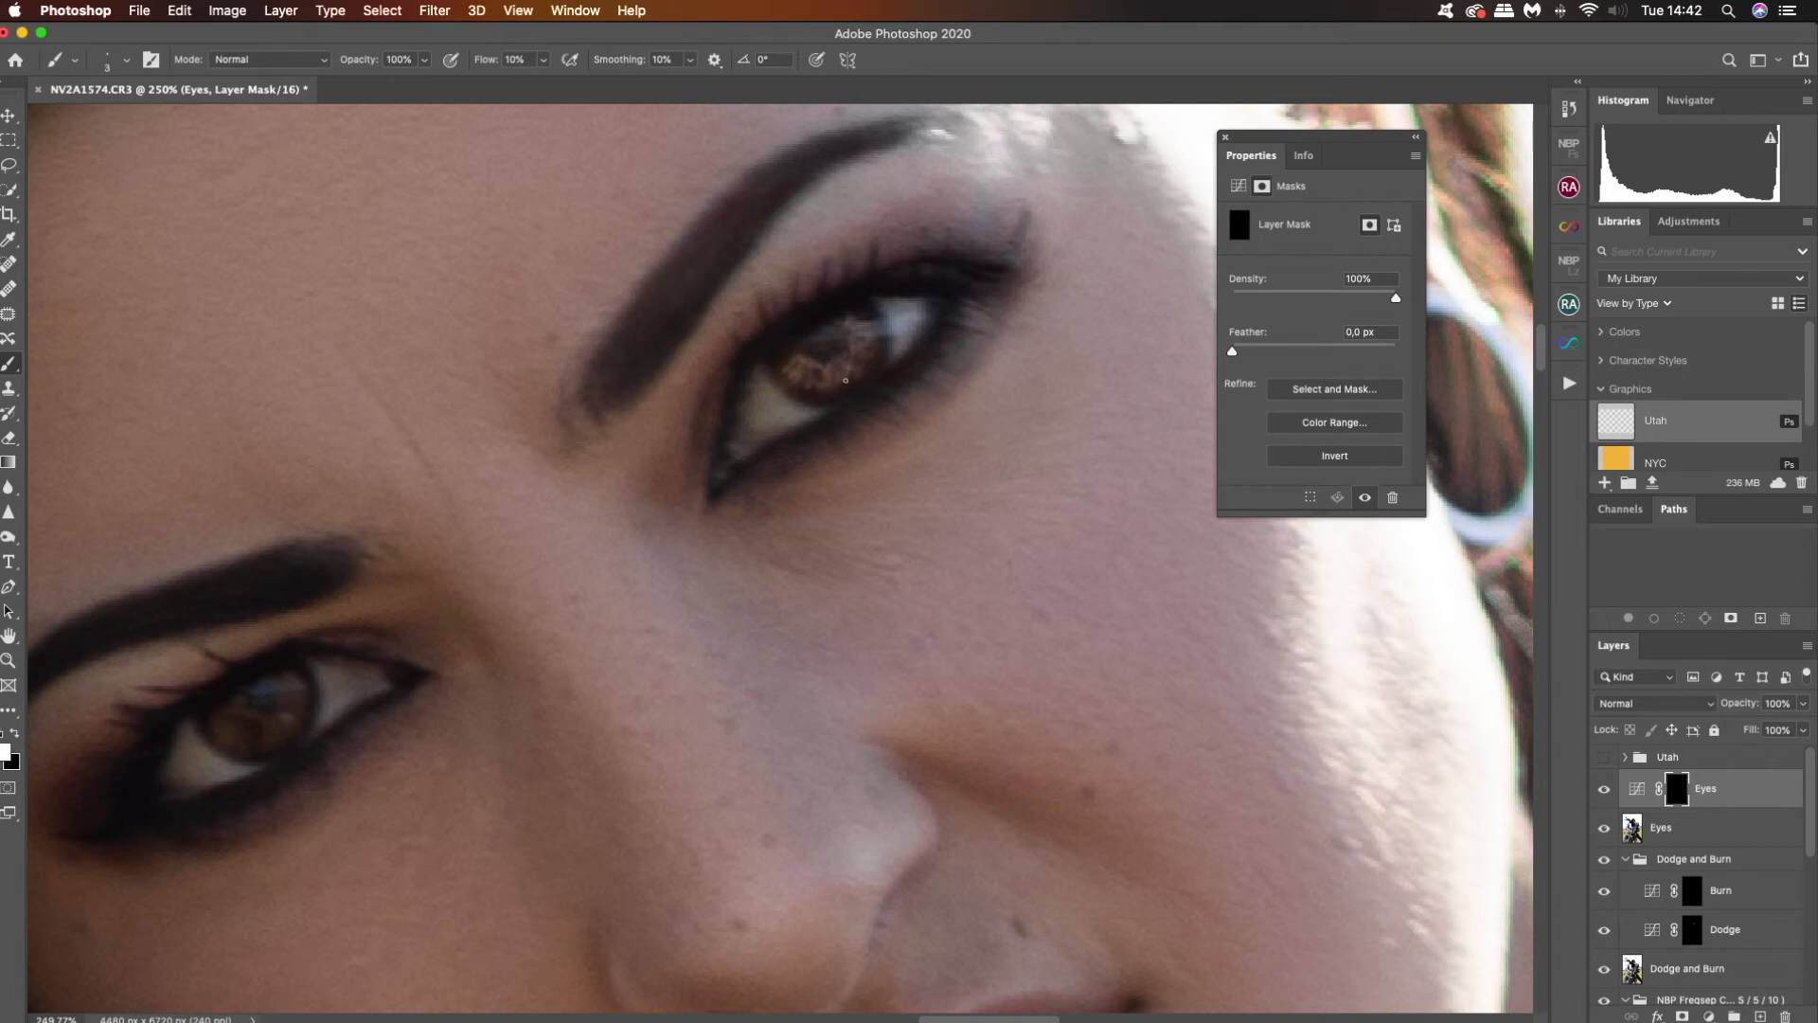
Brighten the iris of her right eye on the Eyes mask with the 3 px brush, and return to the whole image.
{"action": "left_click_drag", "start_coordinate": [606, 610], "coordinate": [1096, 375]}
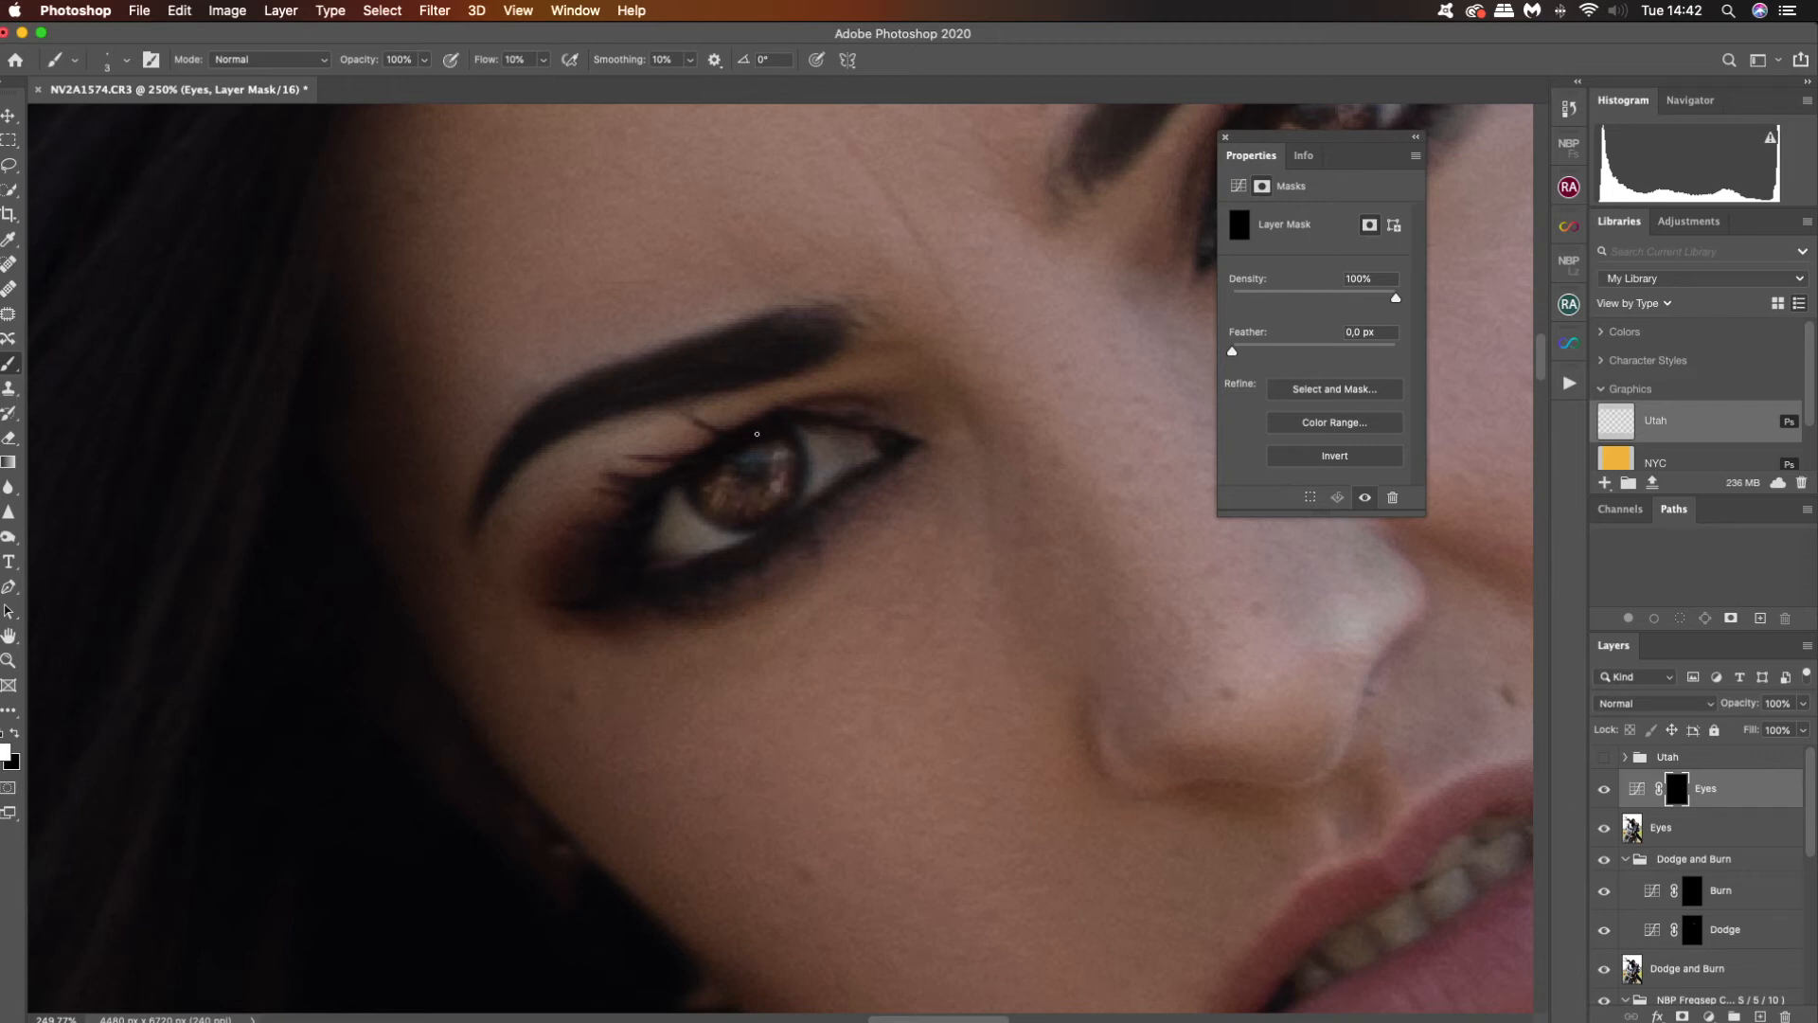
{"action": "key", "text": "z"}
{"action": "key", "text": "super+0"}
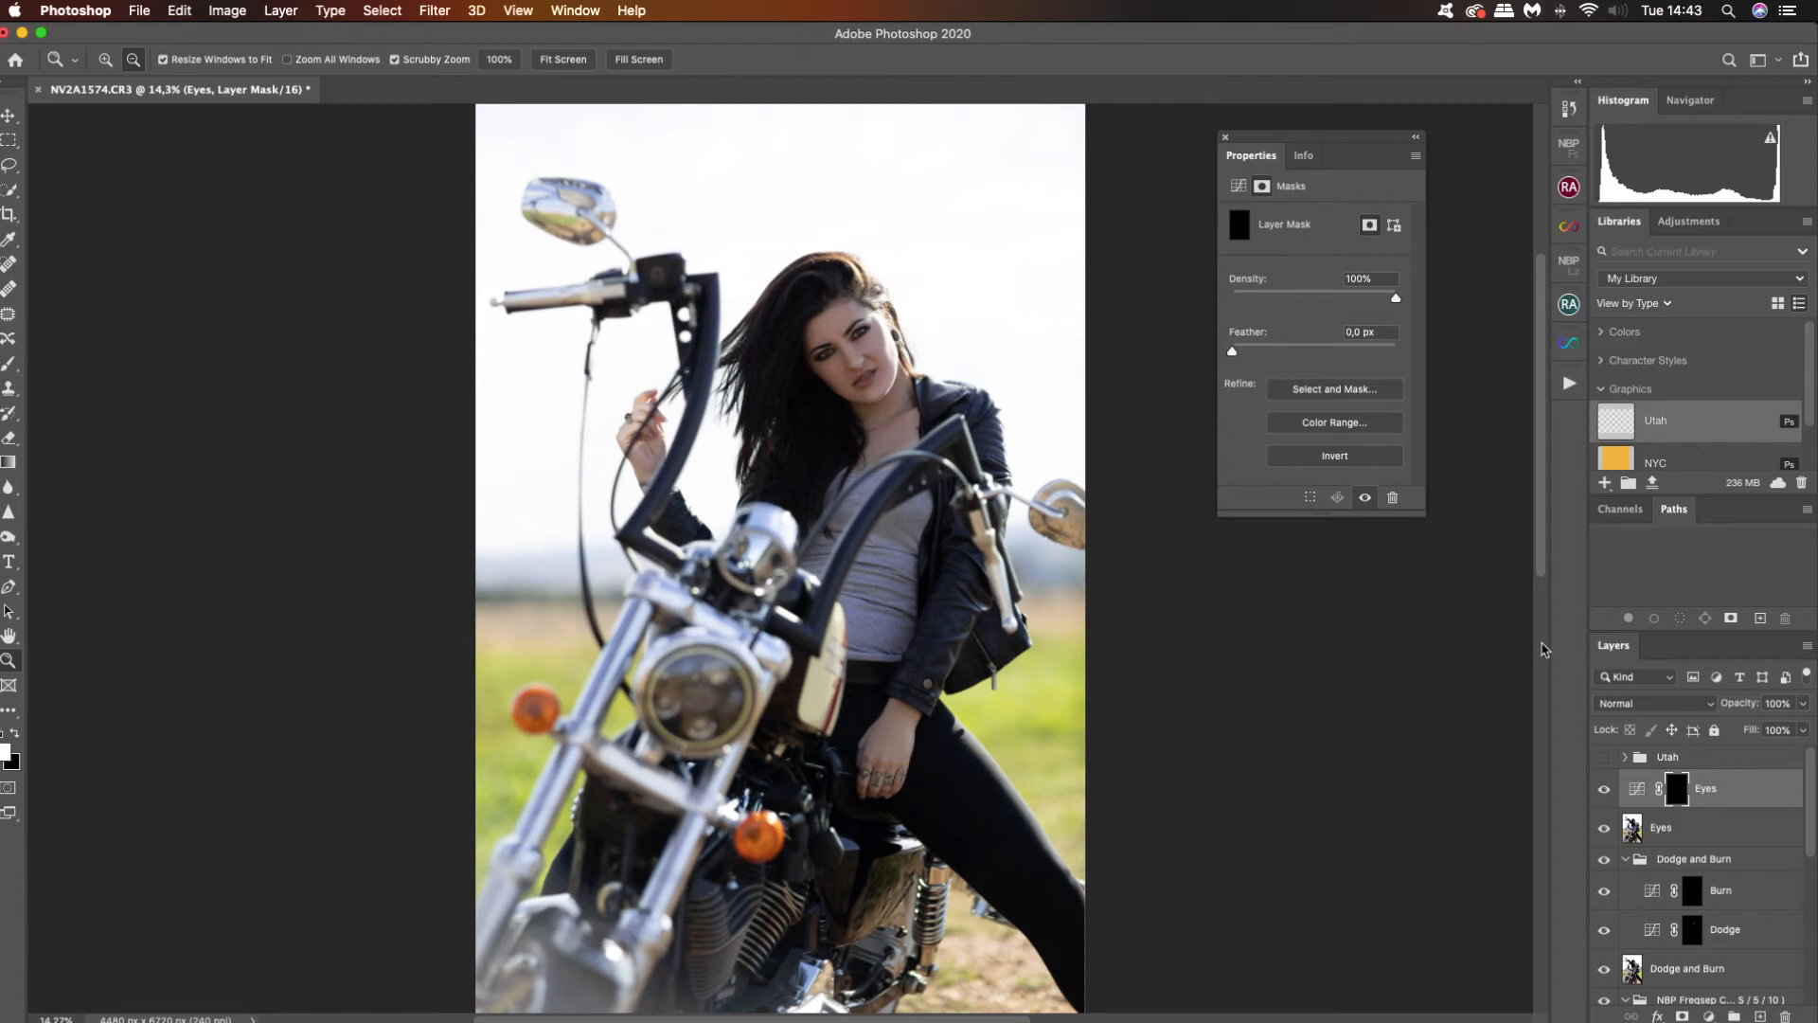
Soften the Eyes curve to input 98, output 149, toggling the adjustment layer's visibility to judge the brightening.
{"action": "left_click", "coordinate": [1636, 789]}
{"action": "left_click_drag", "start_coordinate": [1306, 292], "coordinate": [1315, 314]}
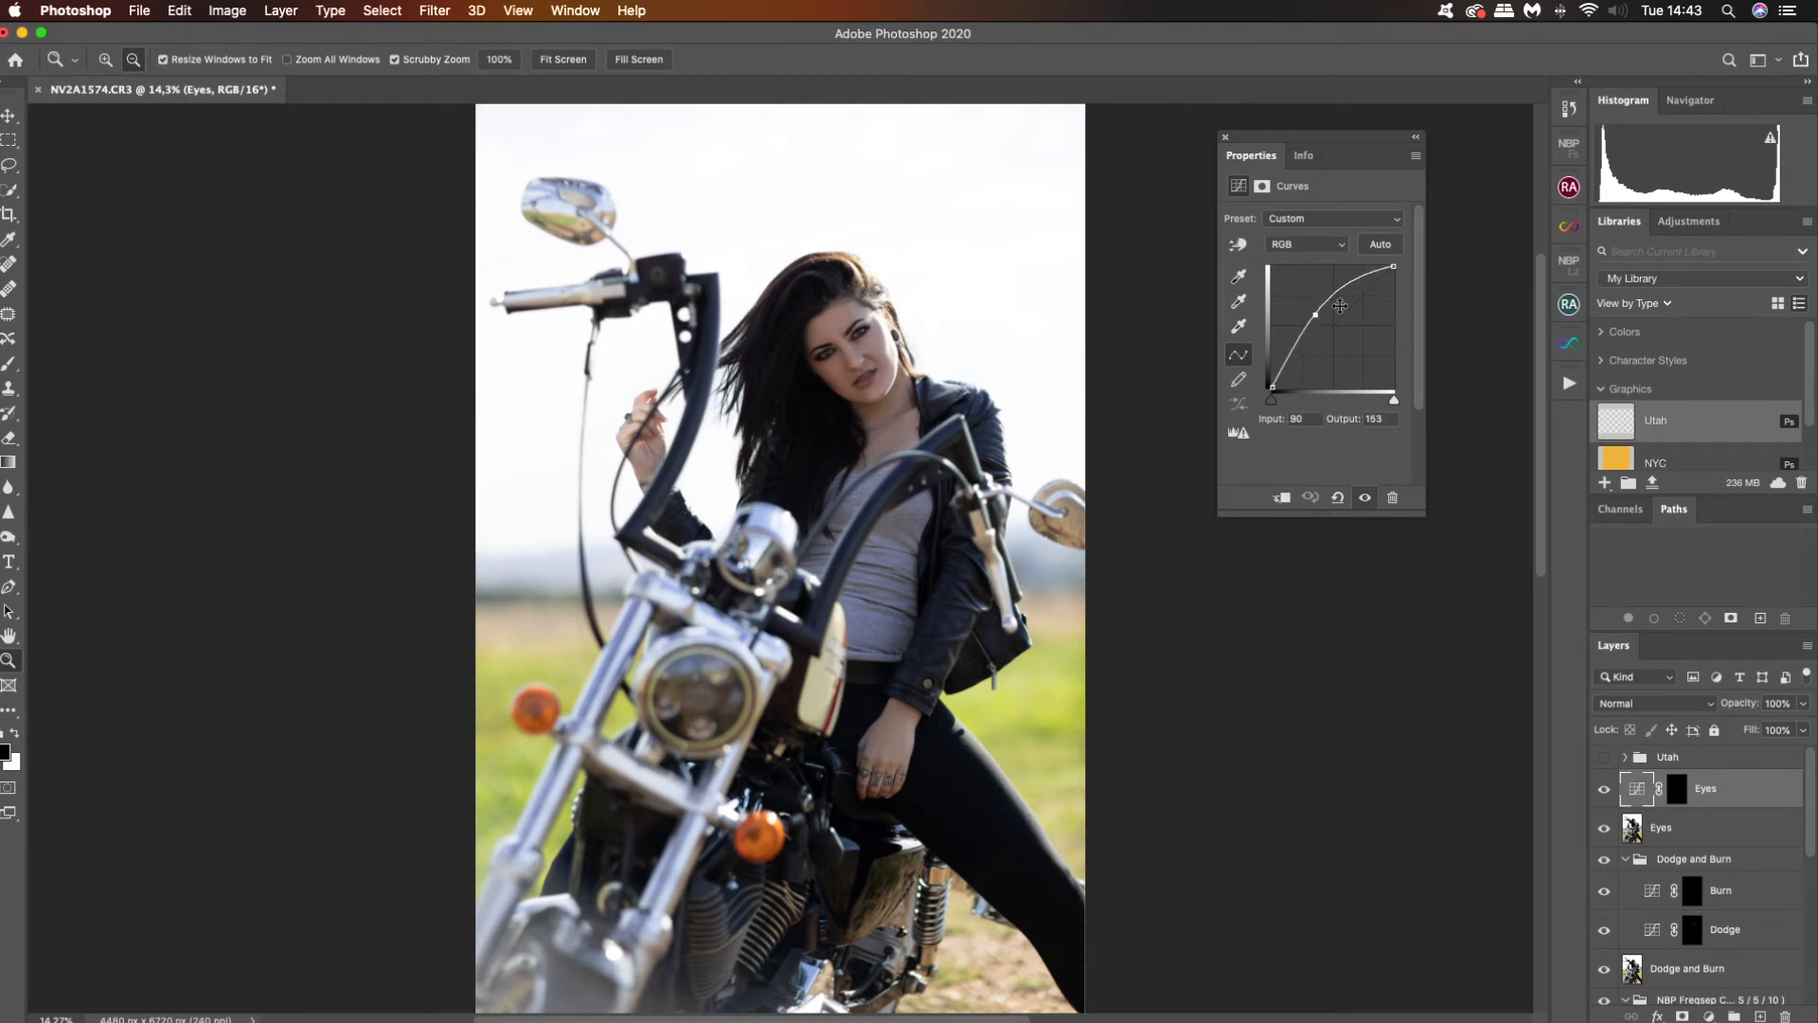
{"action": "left_click", "coordinate": [1606, 789]}
{"action": "left_click", "coordinate": [1610, 793]}
{"action": "left_click_drag", "start_coordinate": [1316, 315], "coordinate": [1325, 314]}
{"action": "left_click", "coordinate": [1604, 789]}
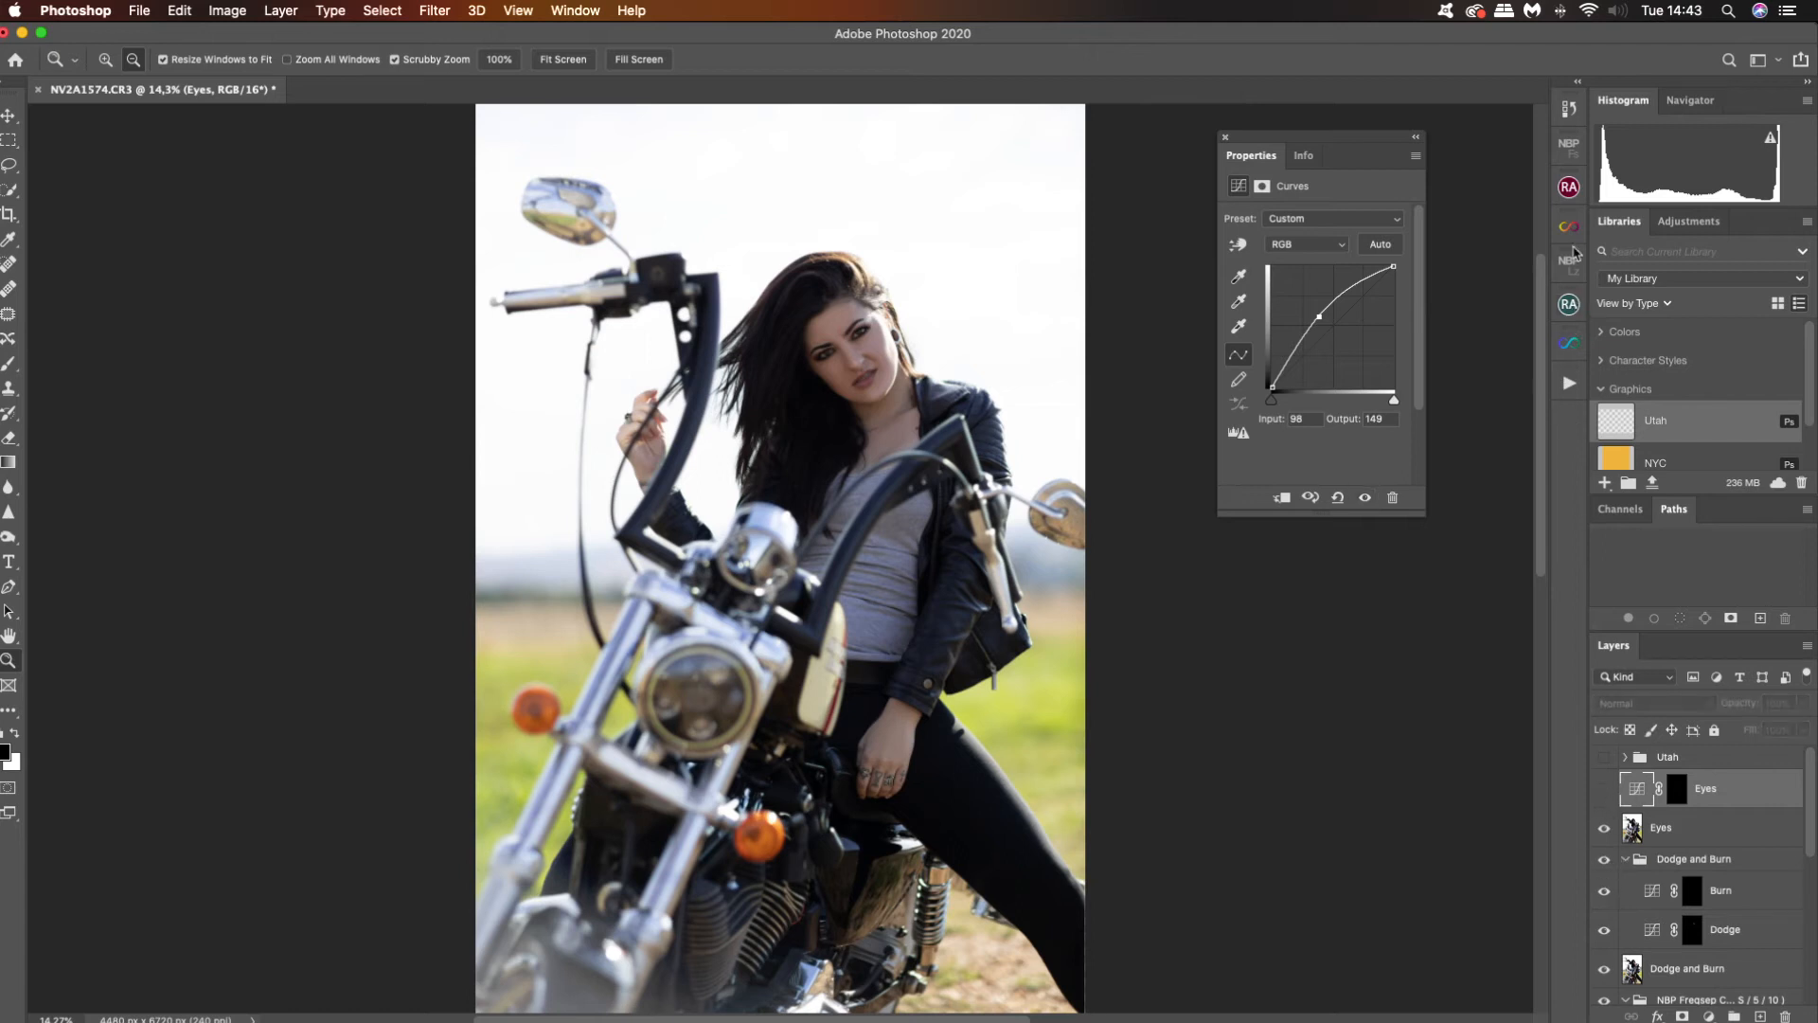
Run the Magic Eyes action from the Beauty Retouch extension and expand the resulting Magic Eyes | Enlighten group.
{"action": "left_click", "coordinate": [1569, 305]}
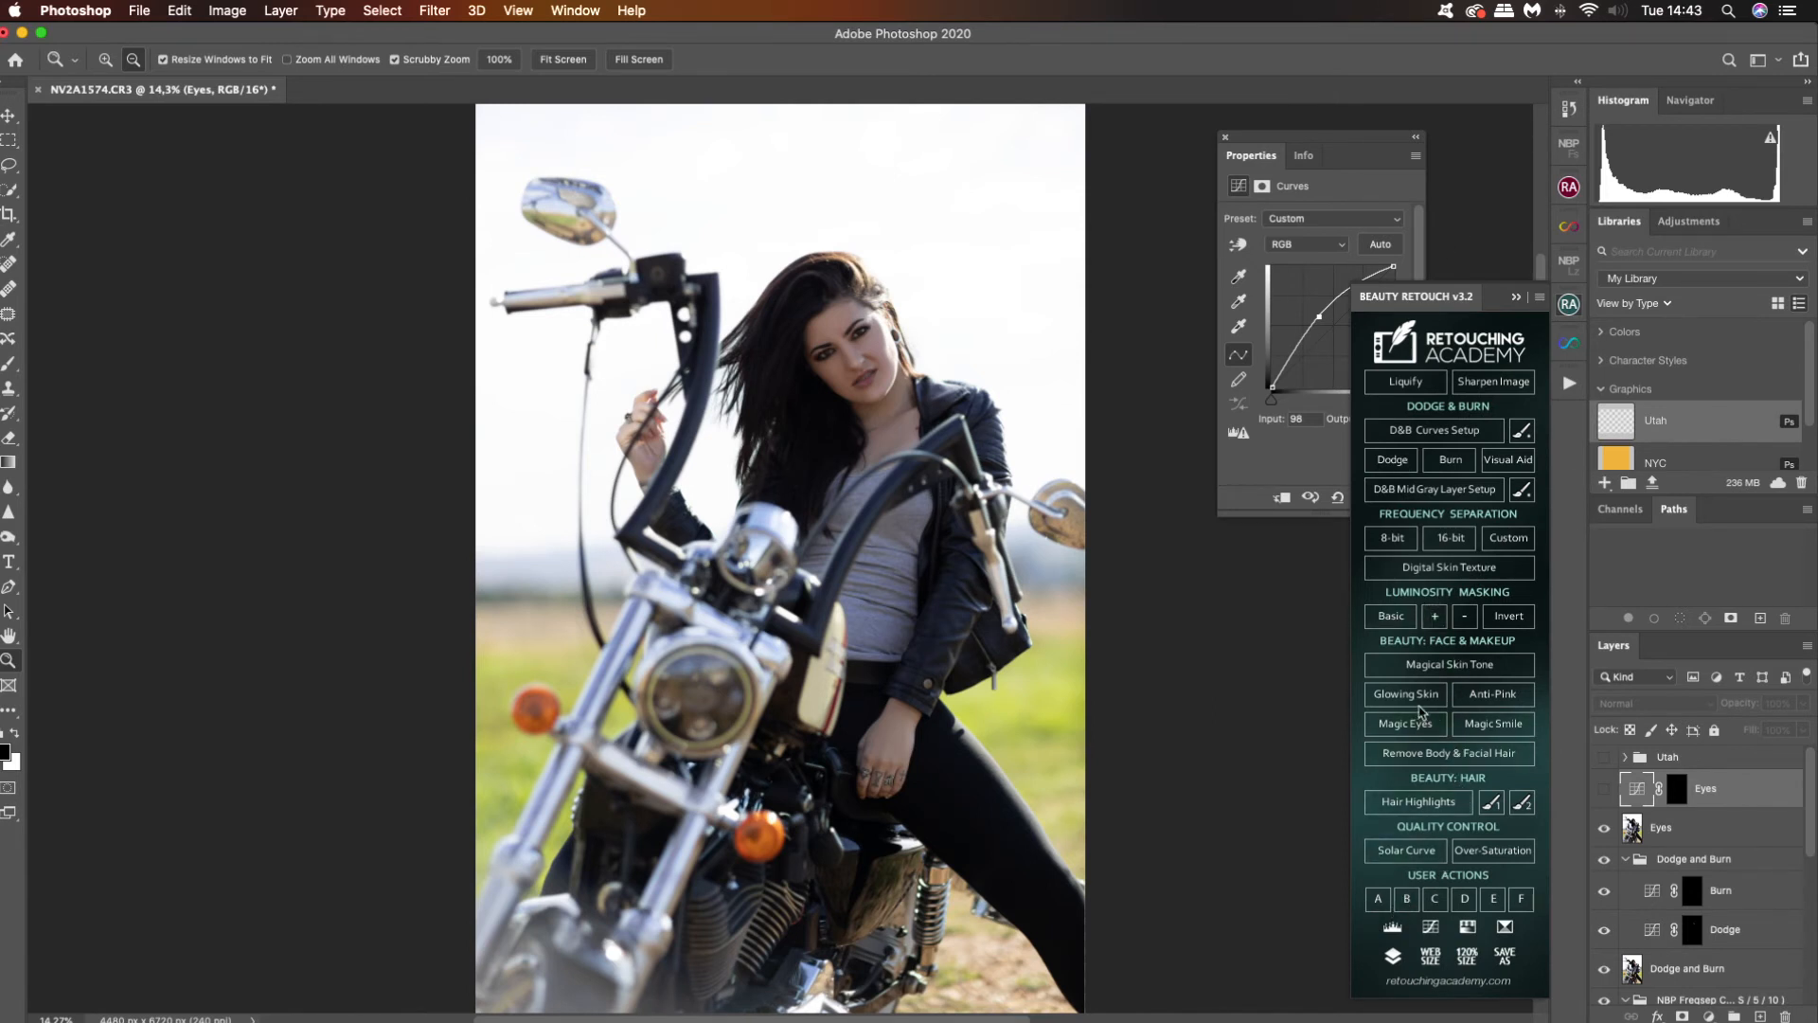
{"action": "left_click", "coordinate": [1431, 728]}
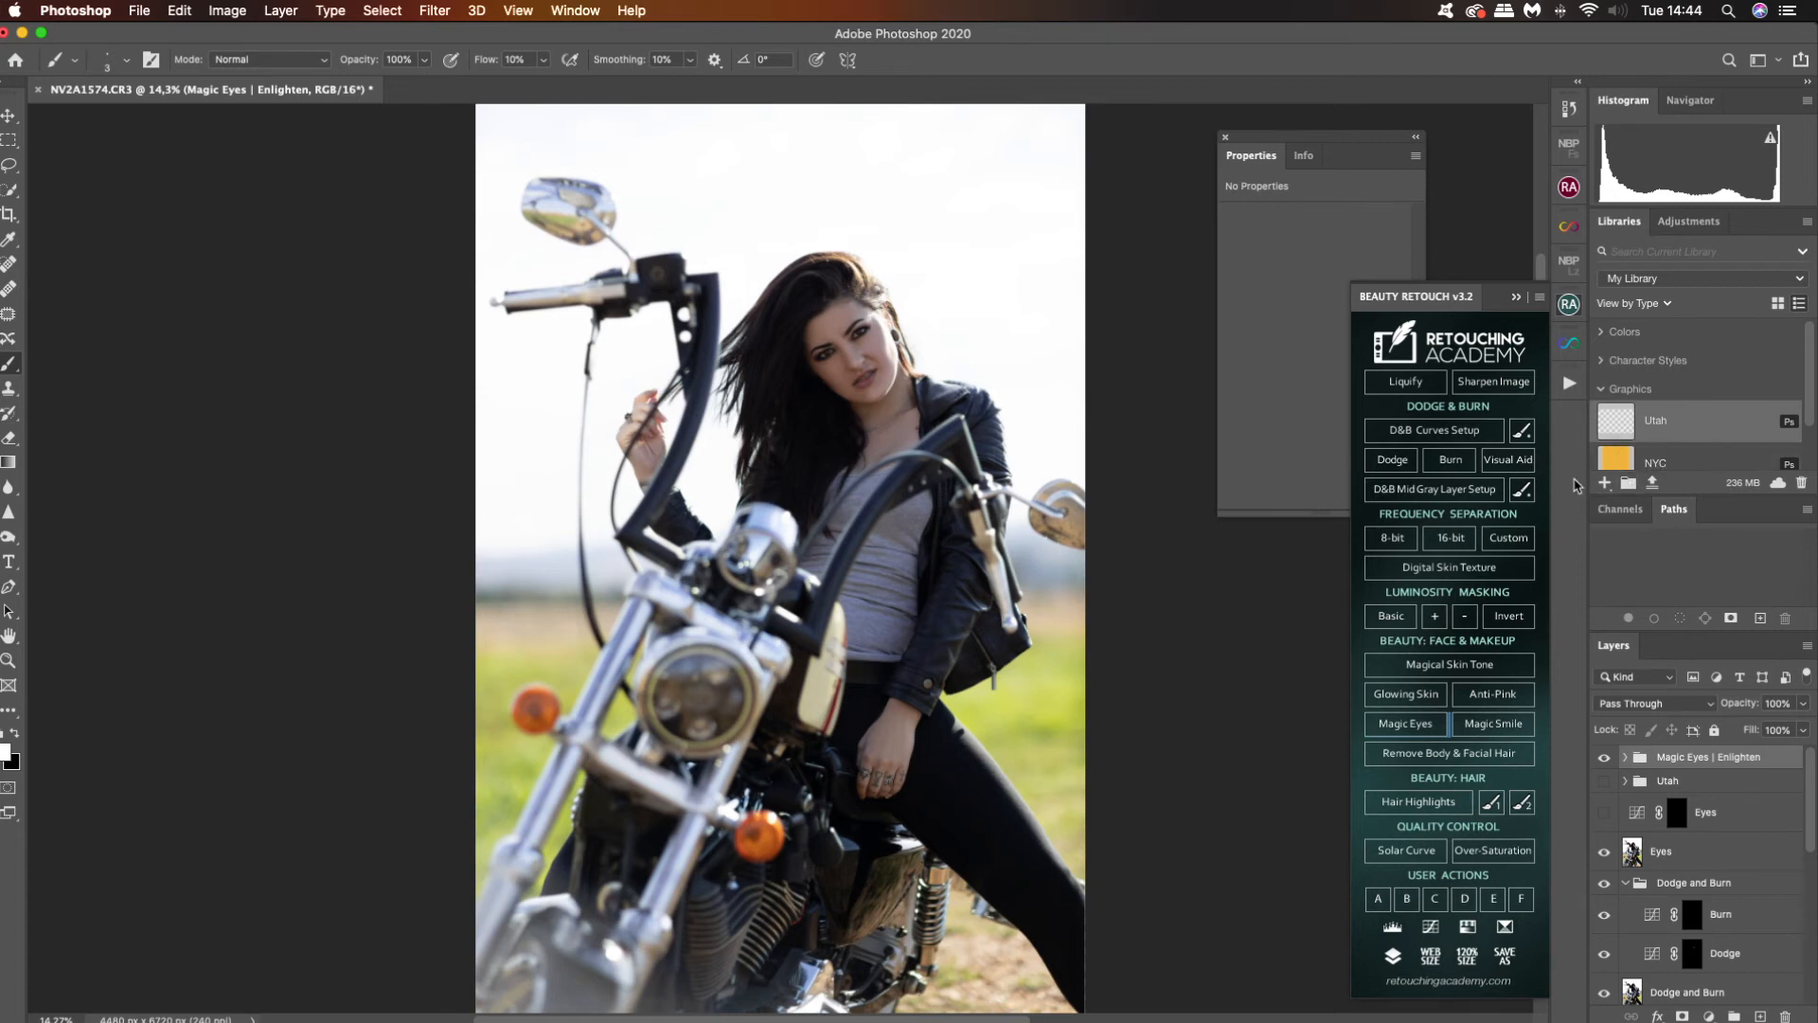
{"action": "left_click", "coordinate": [1518, 300]}
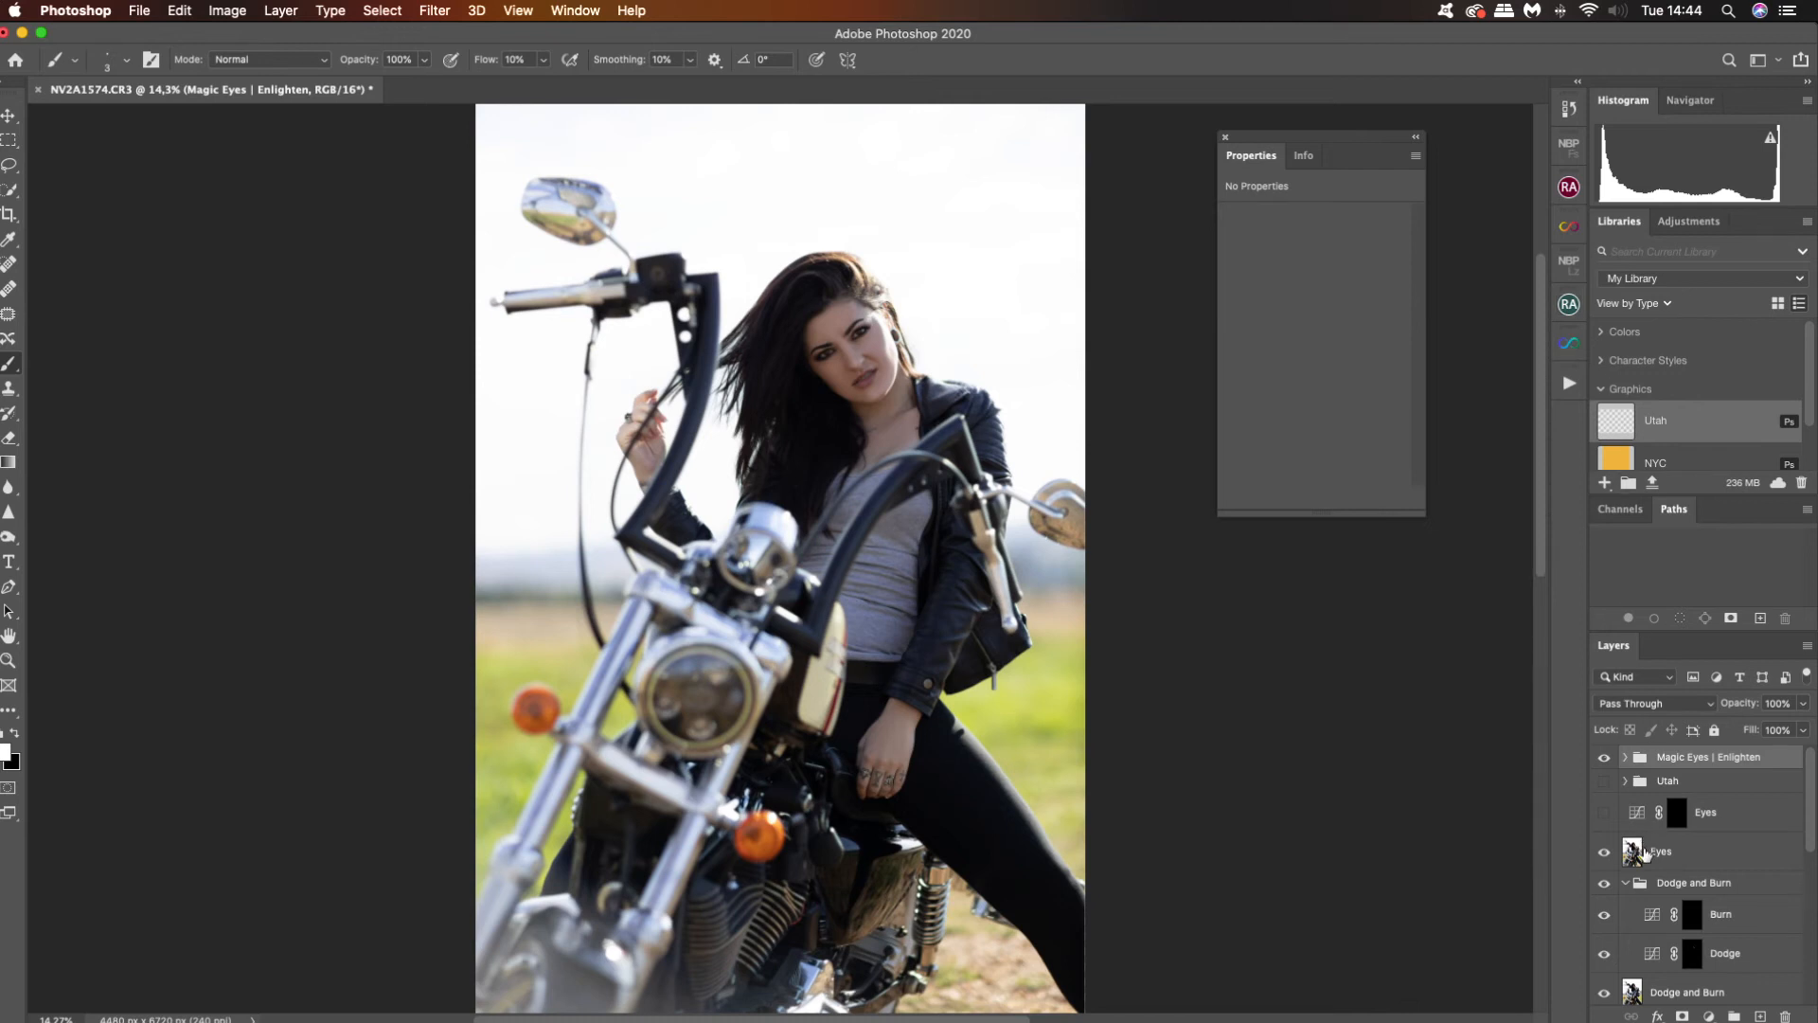
{"action": "left_click", "coordinate": [1625, 757]}
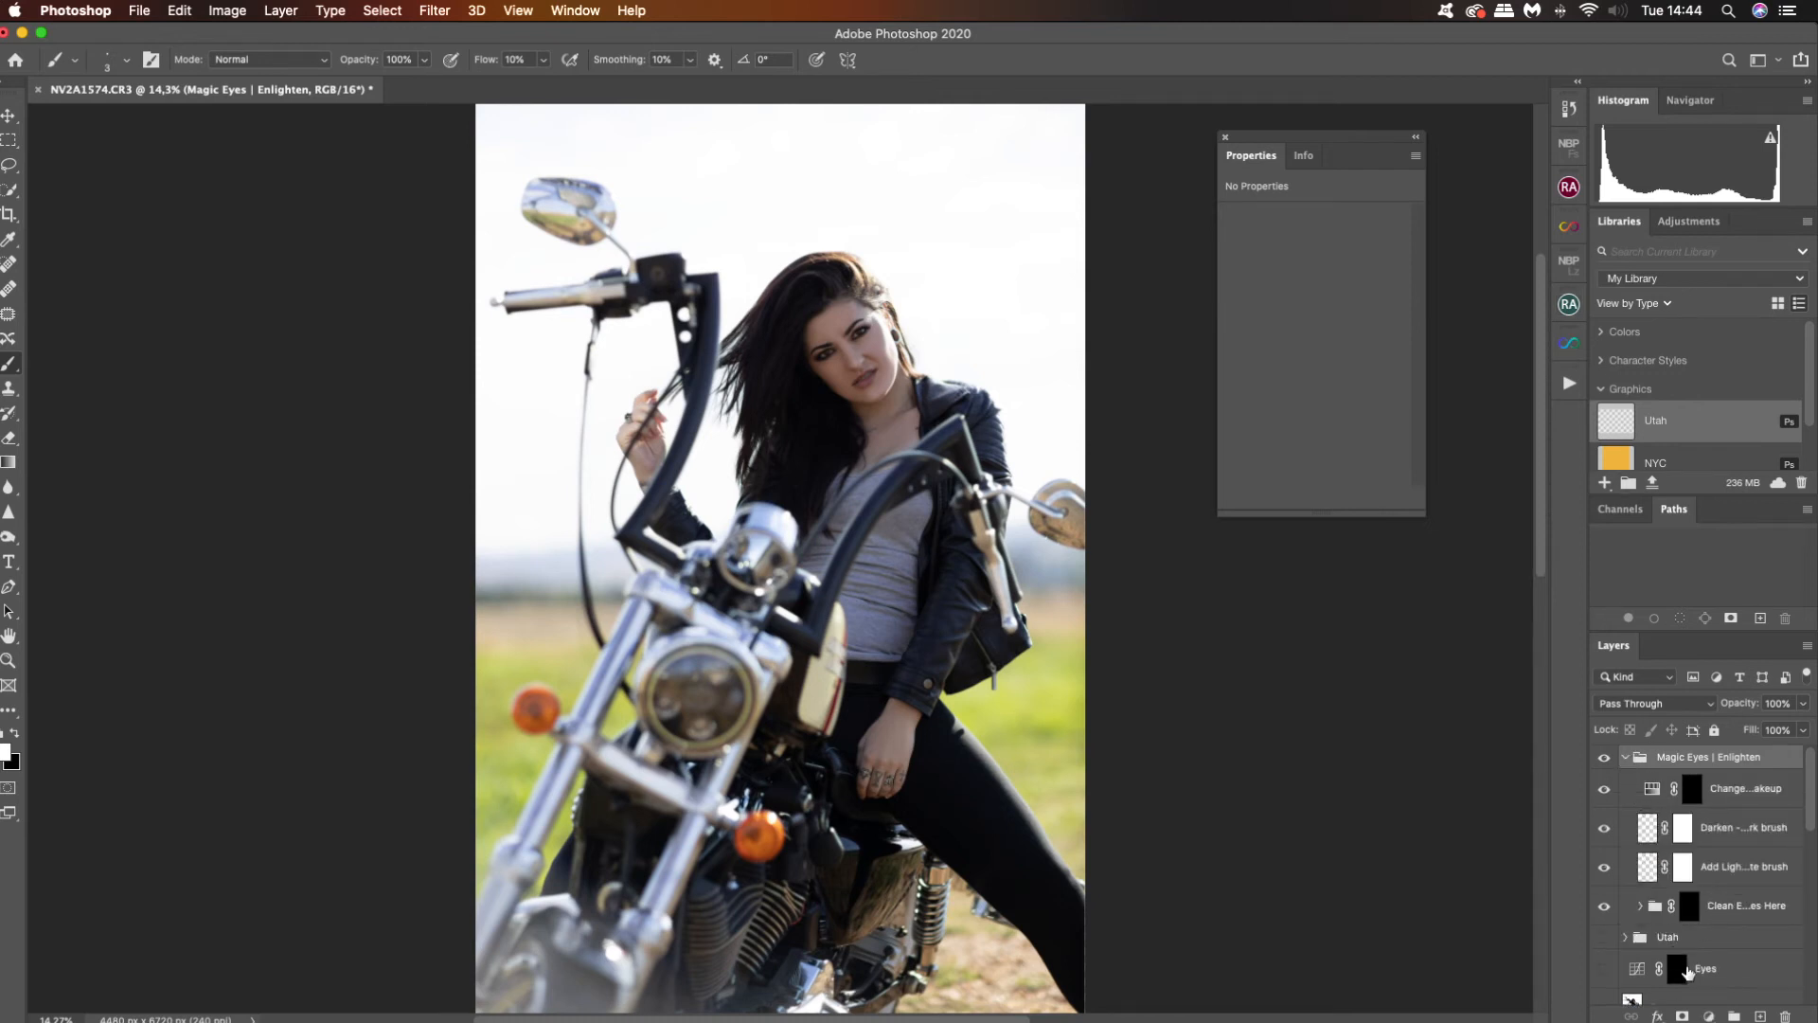
Paint with a small white brush at 10% flow over the irises of both eyes on the Add Light layer.
{"action": "left_click", "coordinate": [1647, 870]}
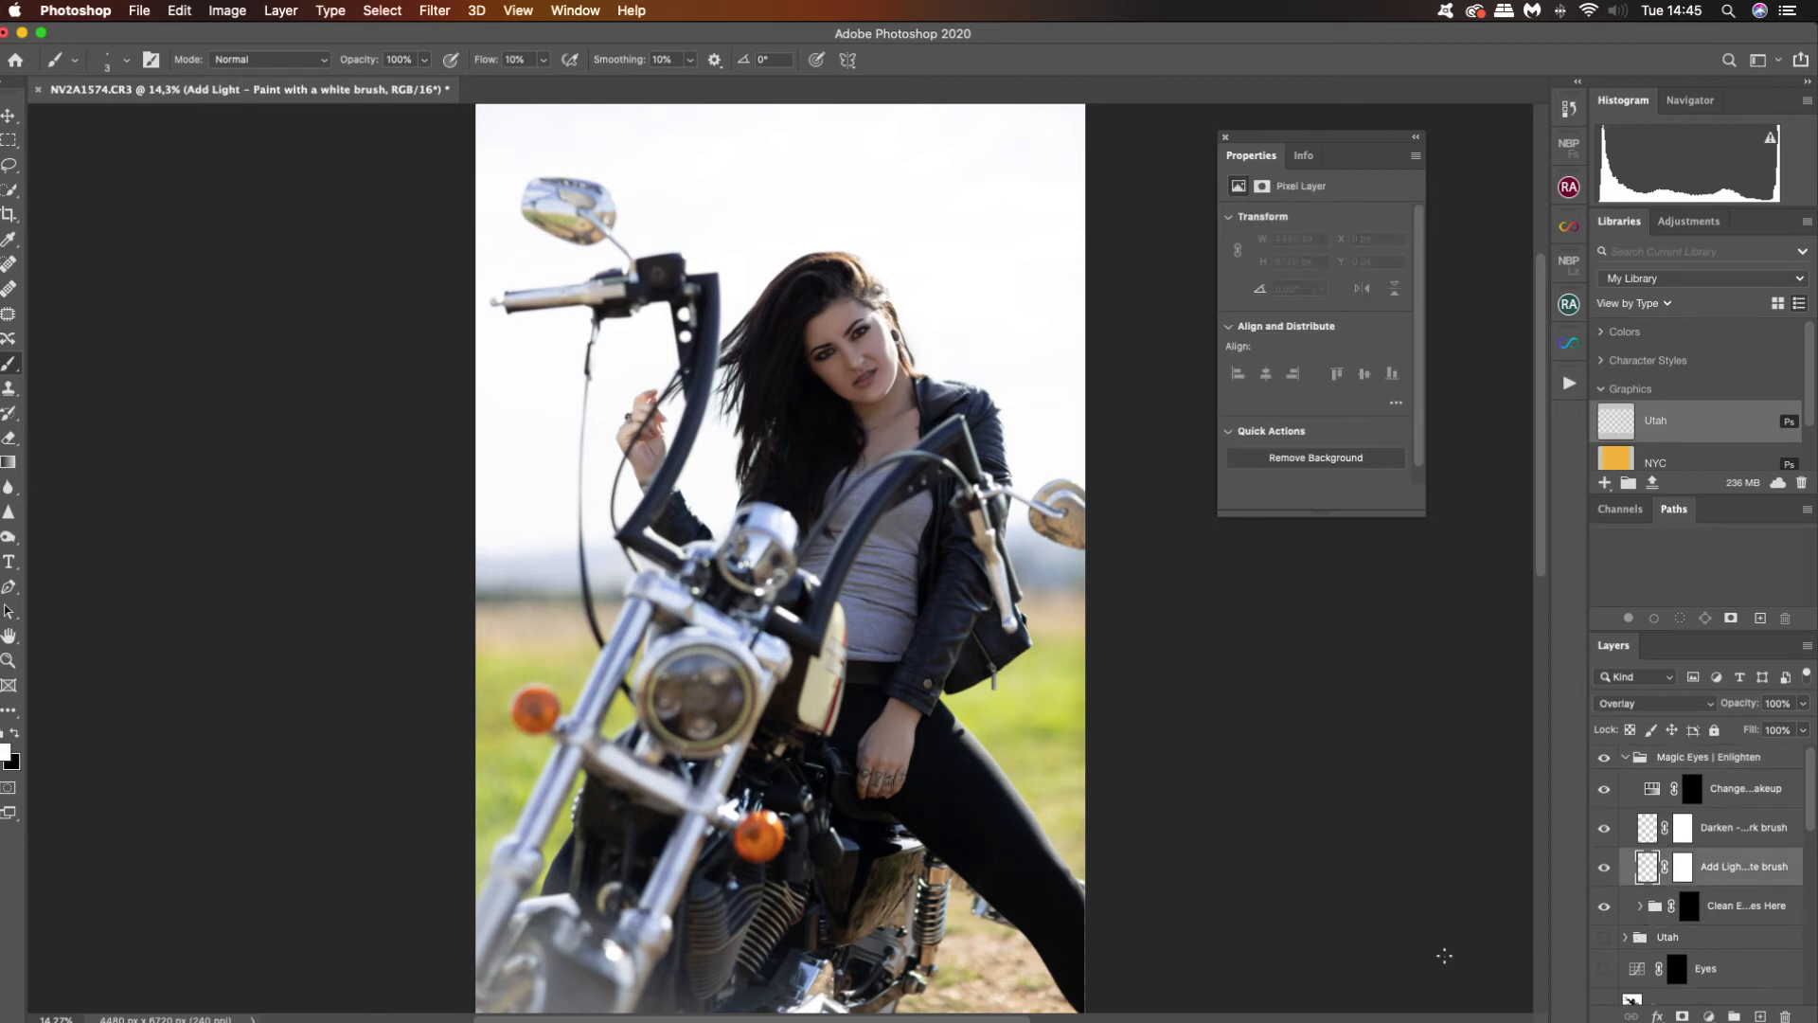
{"action": "key", "text": "z"}
{"action": "mouse_move", "coordinate": [875, 390]}
{"action": "left_mouse_down"}
{"action": "mouse_move", "coordinate": [1013, 292]}
{"action": "mouse_move", "coordinate": [966, 377]}
{"action": "mouse_move", "coordinate": [937, 617]}
{"action": "left_mouse_up"}
{"action": "key", "text": "b"}
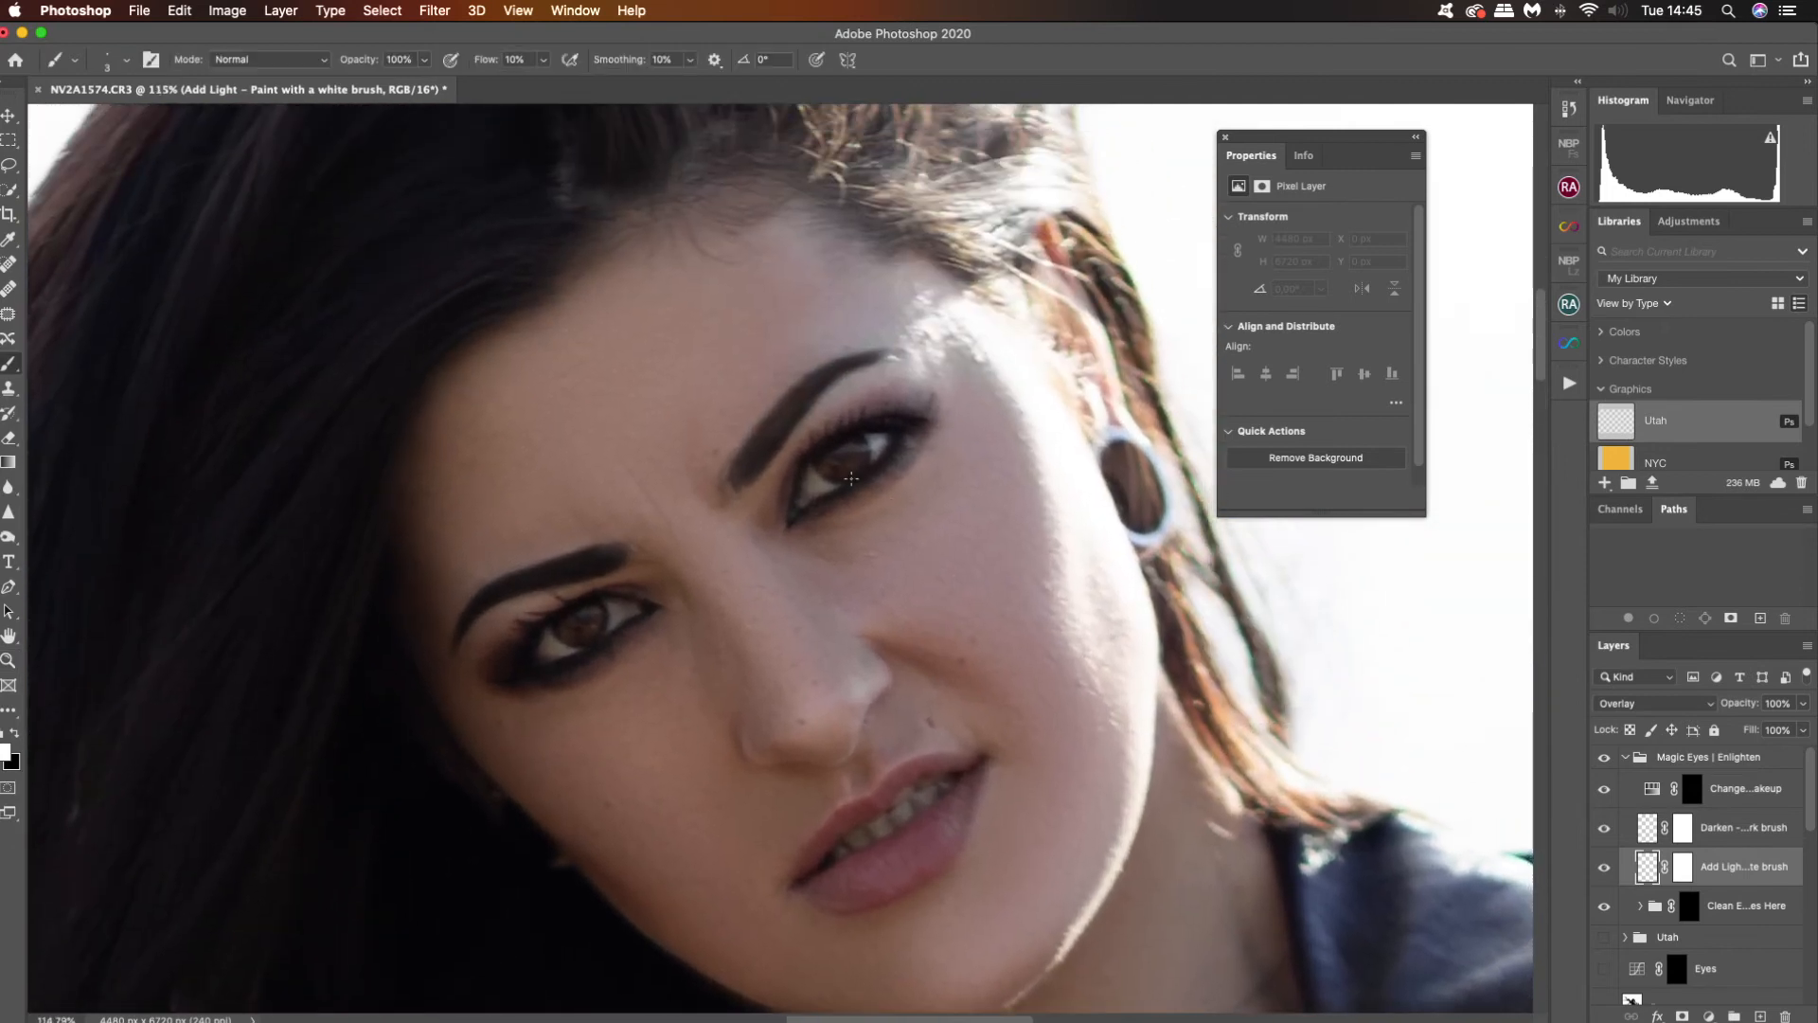
{"action": "key", "text": "z"}
{"action": "mouse_move", "coordinate": [853, 494]}
{"action": "left_mouse_down"}
{"action": "mouse_move", "coordinate": [929, 433]}
{"action": "mouse_move", "coordinate": [922, 490]}
{"action": "left_mouse_up"}
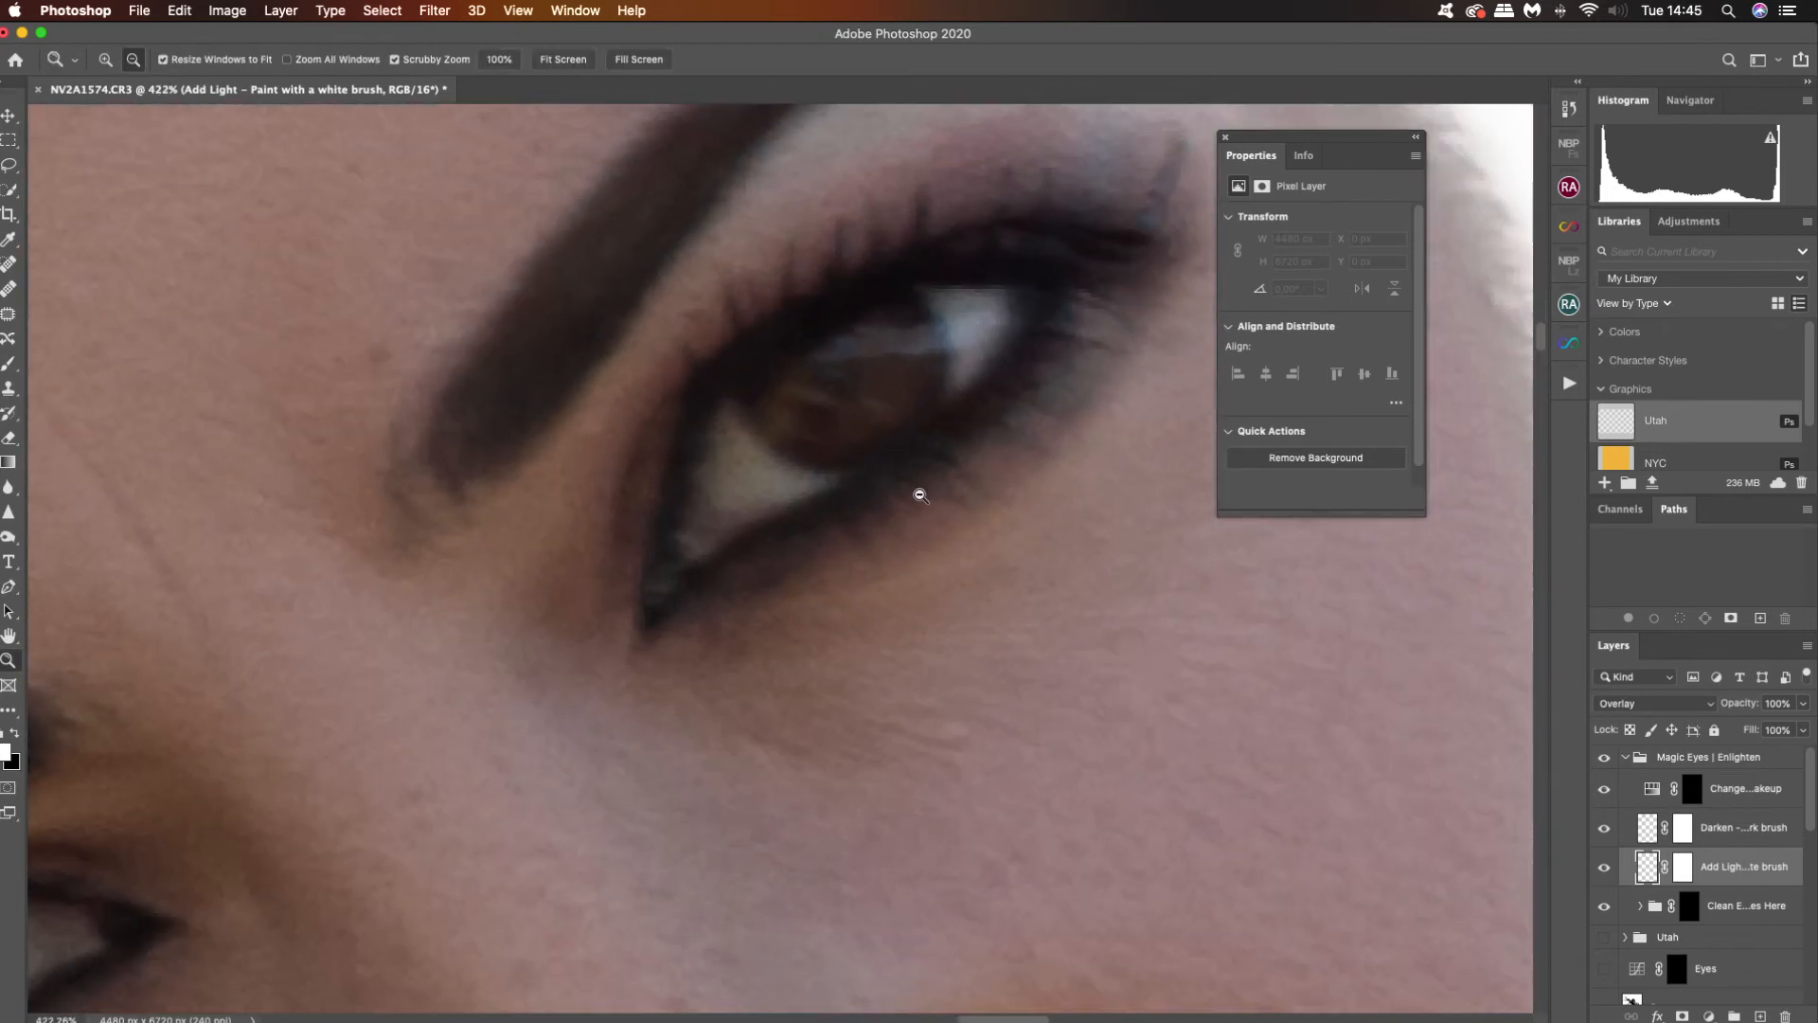
{"action": "left_click", "coordinate": [793, 378]}
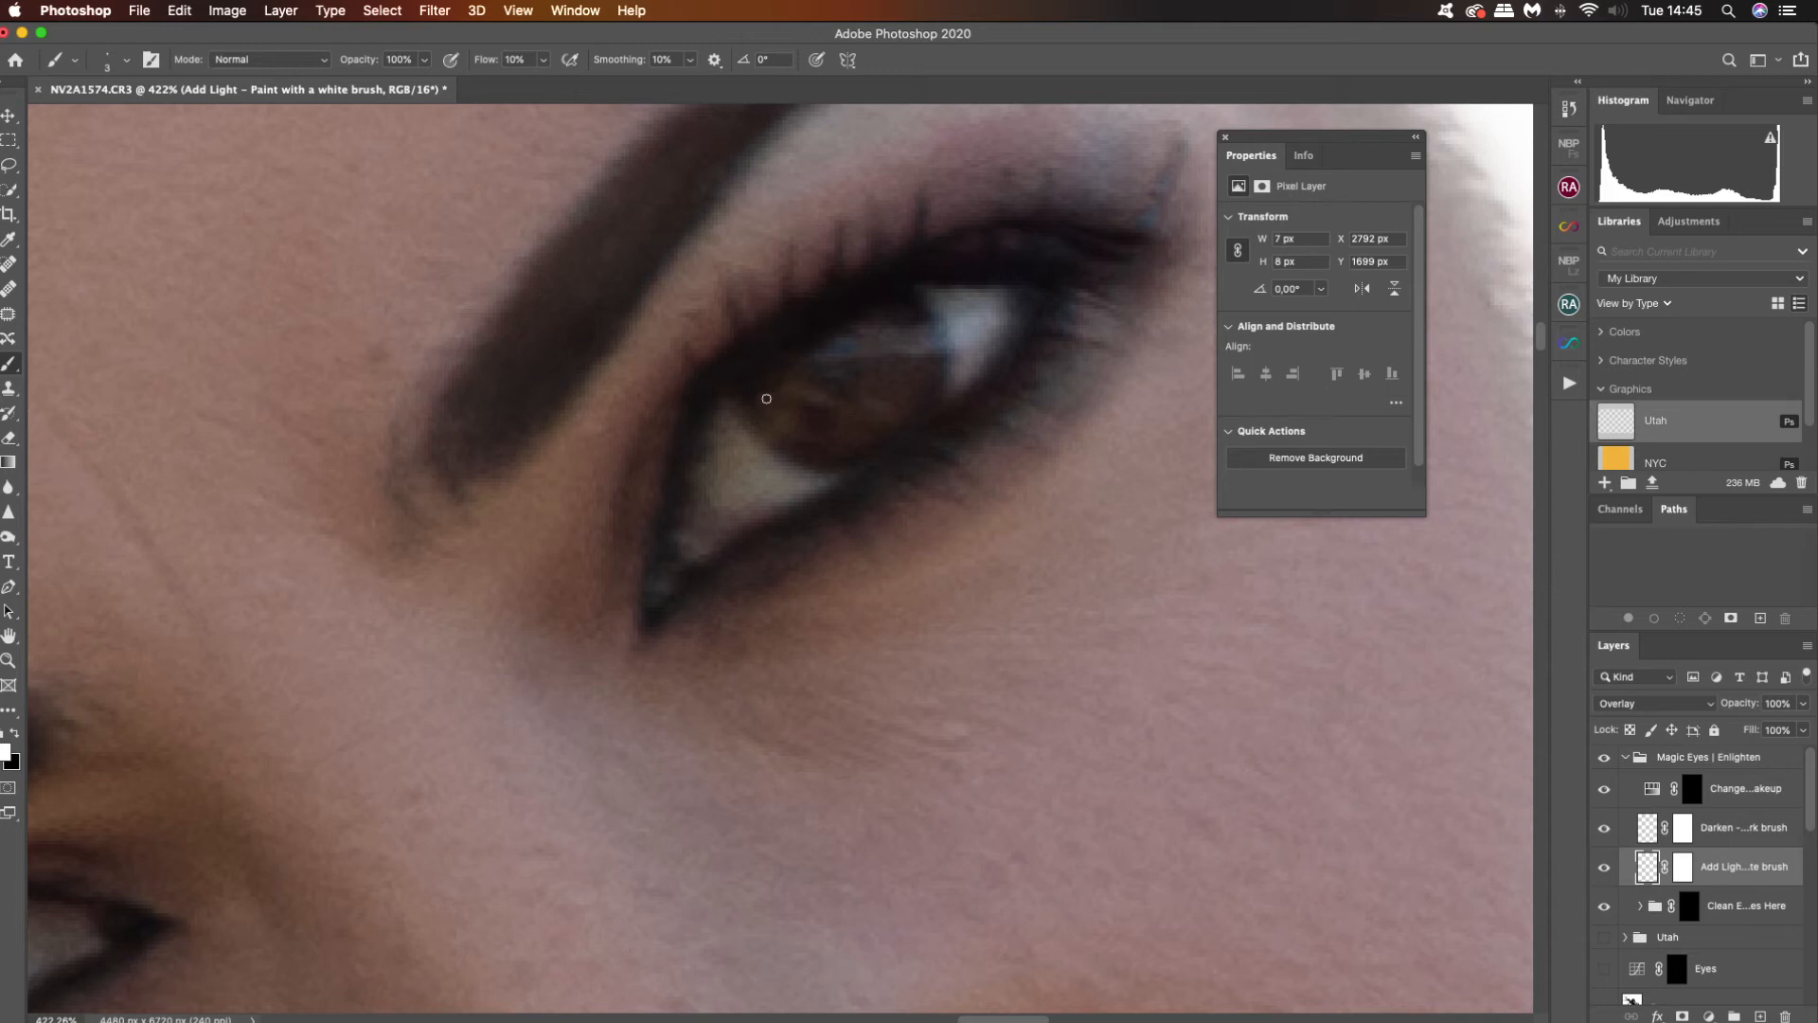
{"action": "left_click_drag", "start_coordinate": [767, 397], "coordinate": [788, 396]}
{"action": "mouse_move", "coordinate": [784, 419]}
{"action": "left_mouse_down"}
{"action": "mouse_move", "coordinate": [816, 413]}
{"action": "mouse_move", "coordinate": [796, 434]}
{"action": "mouse_move", "coordinate": [820, 402]}
{"action": "mouse_move", "coordinate": [821, 441]}
{"action": "mouse_move", "coordinate": [841, 428]}
{"action": "mouse_move", "coordinate": [827, 410]}
{"action": "mouse_move", "coordinate": [851, 429]}
{"action": "mouse_move", "coordinate": [824, 420]}
{"action": "mouse_move", "coordinate": [860, 412]}
{"action": "mouse_move", "coordinate": [824, 413]}
{"action": "left_mouse_up"}
{"action": "key", "text": "alt+space"}
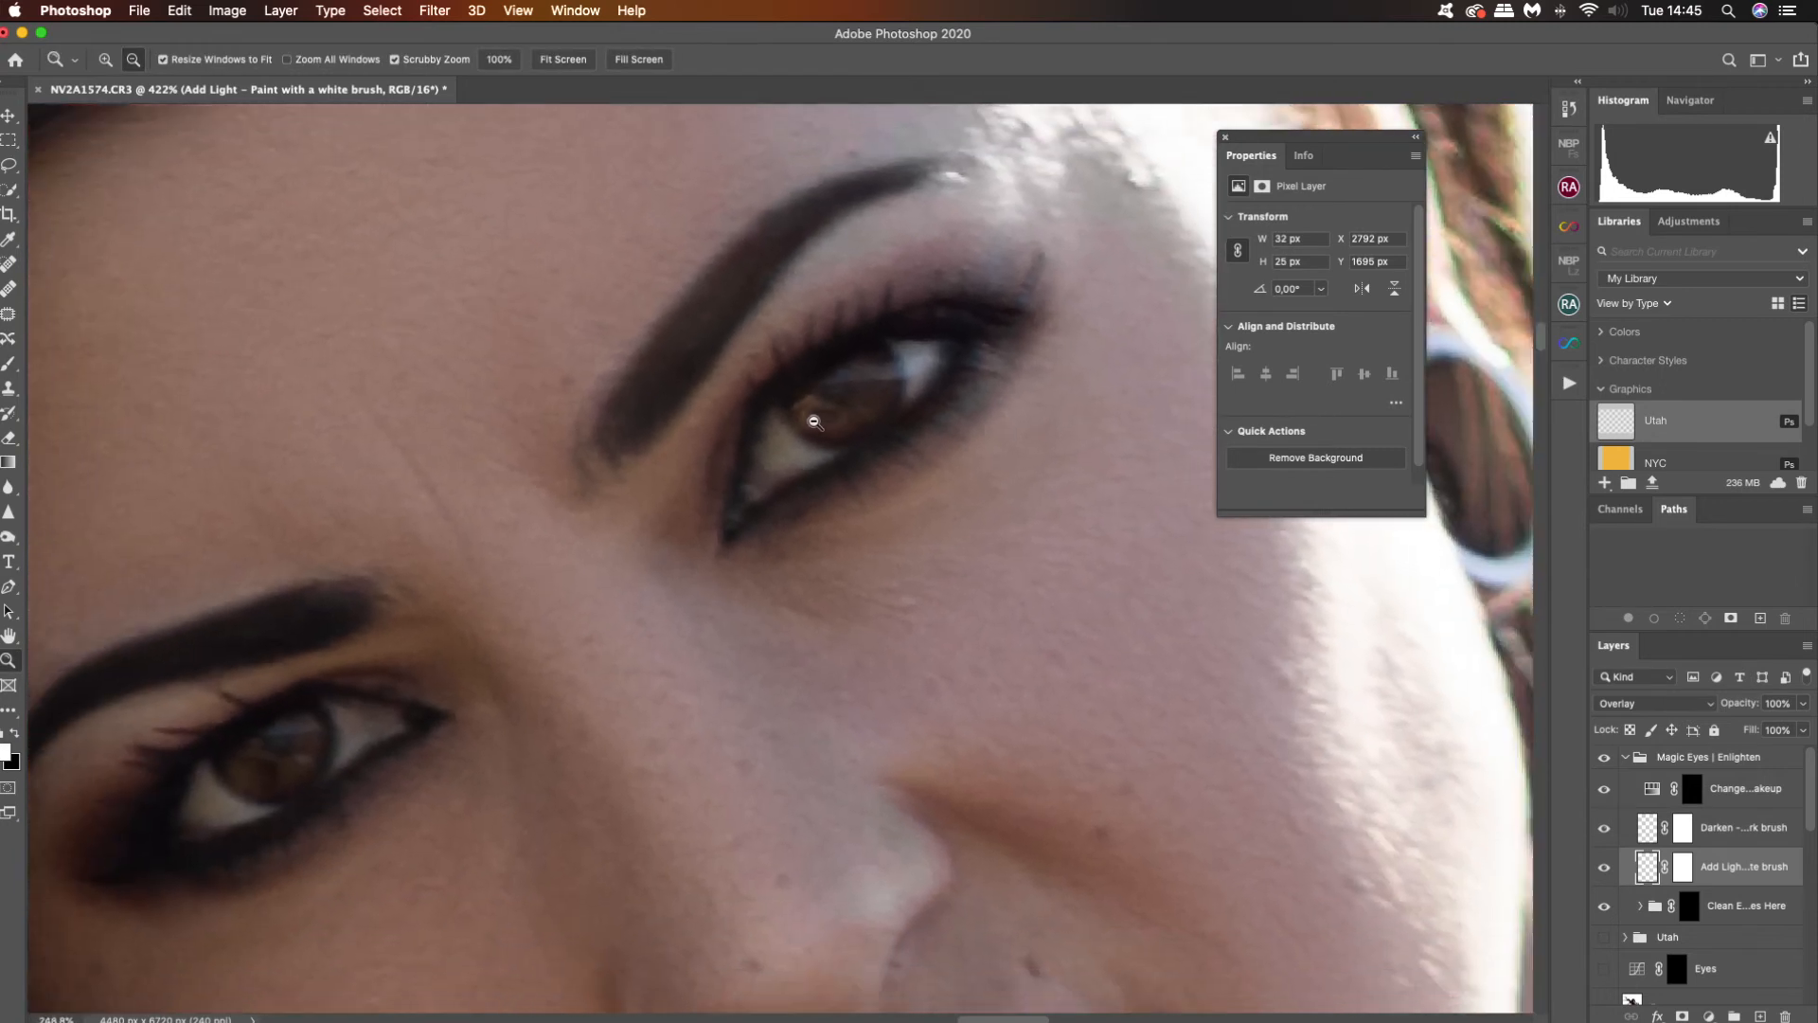
{"action": "mouse_move", "coordinate": [829, 411]}
{"action": "left_mouse_down"}
{"action": "mouse_move", "coordinate": [855, 427]}
{"action": "mouse_move", "coordinate": [852, 408]}
{"action": "left_mouse_up"}
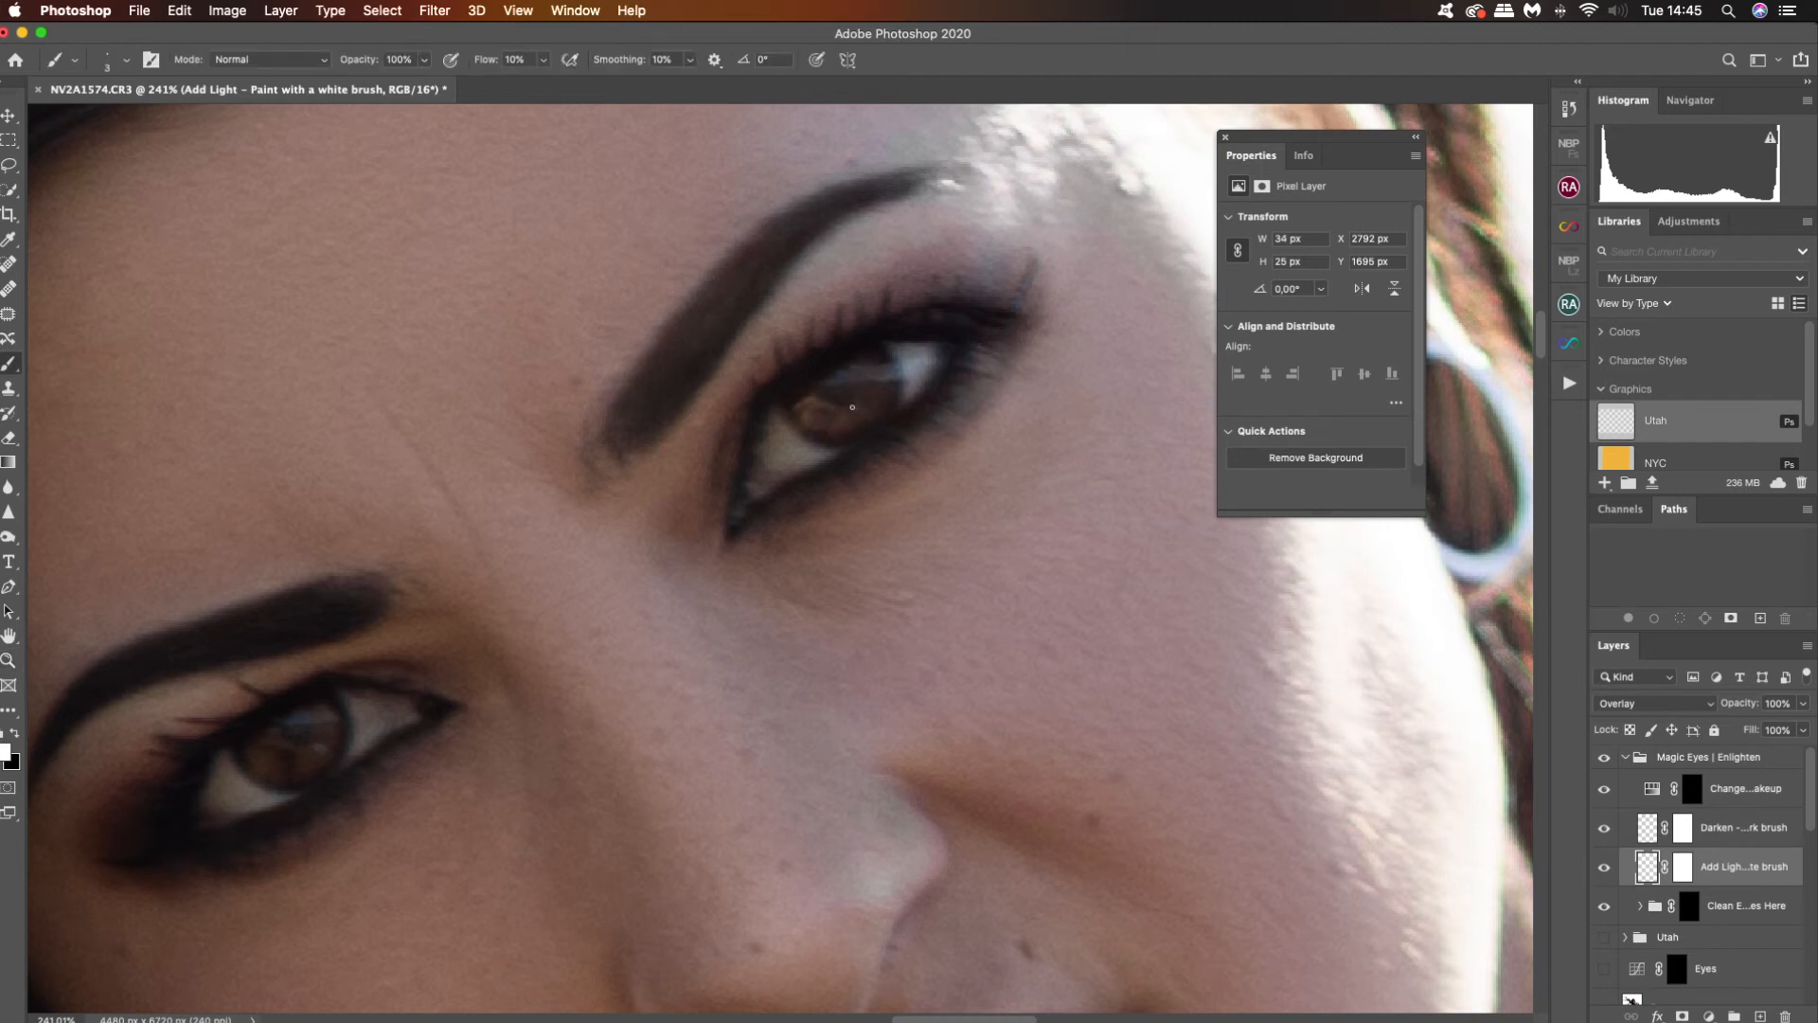
{"action": "left_click_drag", "start_coordinate": [864, 390], "coordinate": [876, 390]}
{"action": "mouse_move", "coordinate": [256, 763]}
{"action": "left_mouse_down"}
{"action": "mouse_move", "coordinate": [480, 605]}
{"action": "mouse_move", "coordinate": [733, 477]}
{"action": "left_mouse_up"}
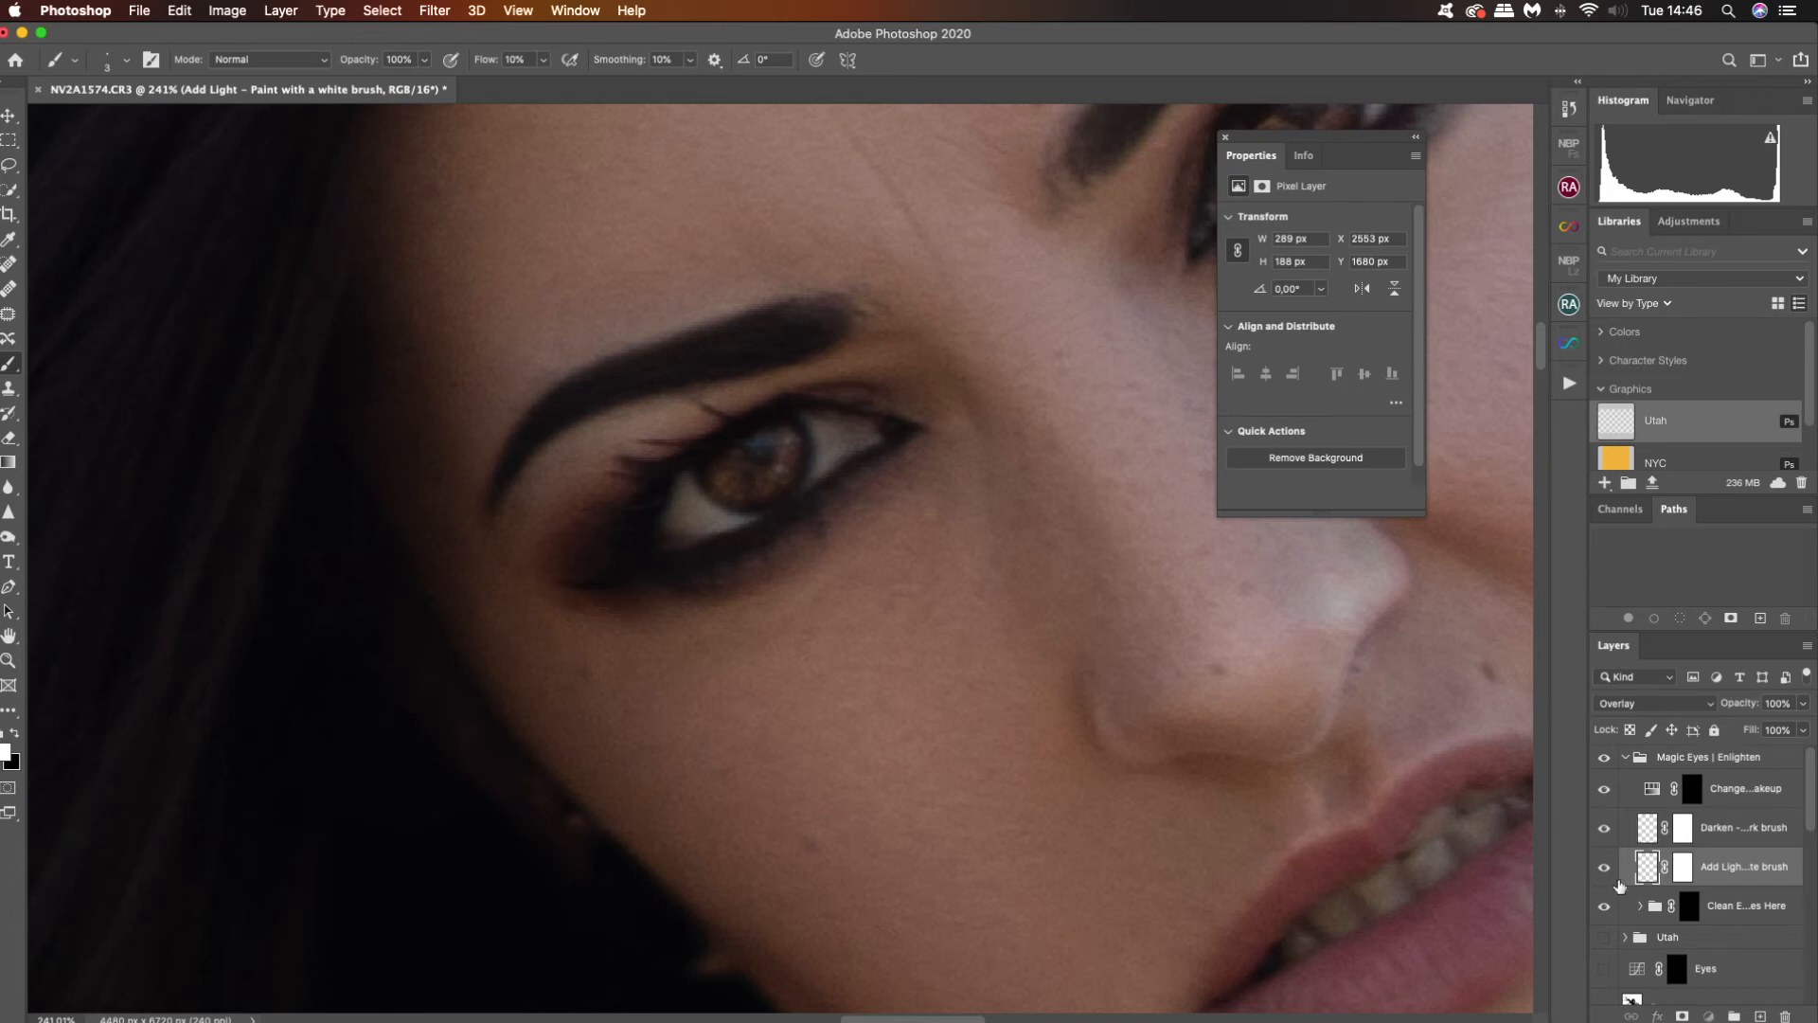
Select the Darken layer and make black the foreground colour.
{"action": "left_click", "coordinate": [1650, 828]}
{"action": "key", "text": "x"}
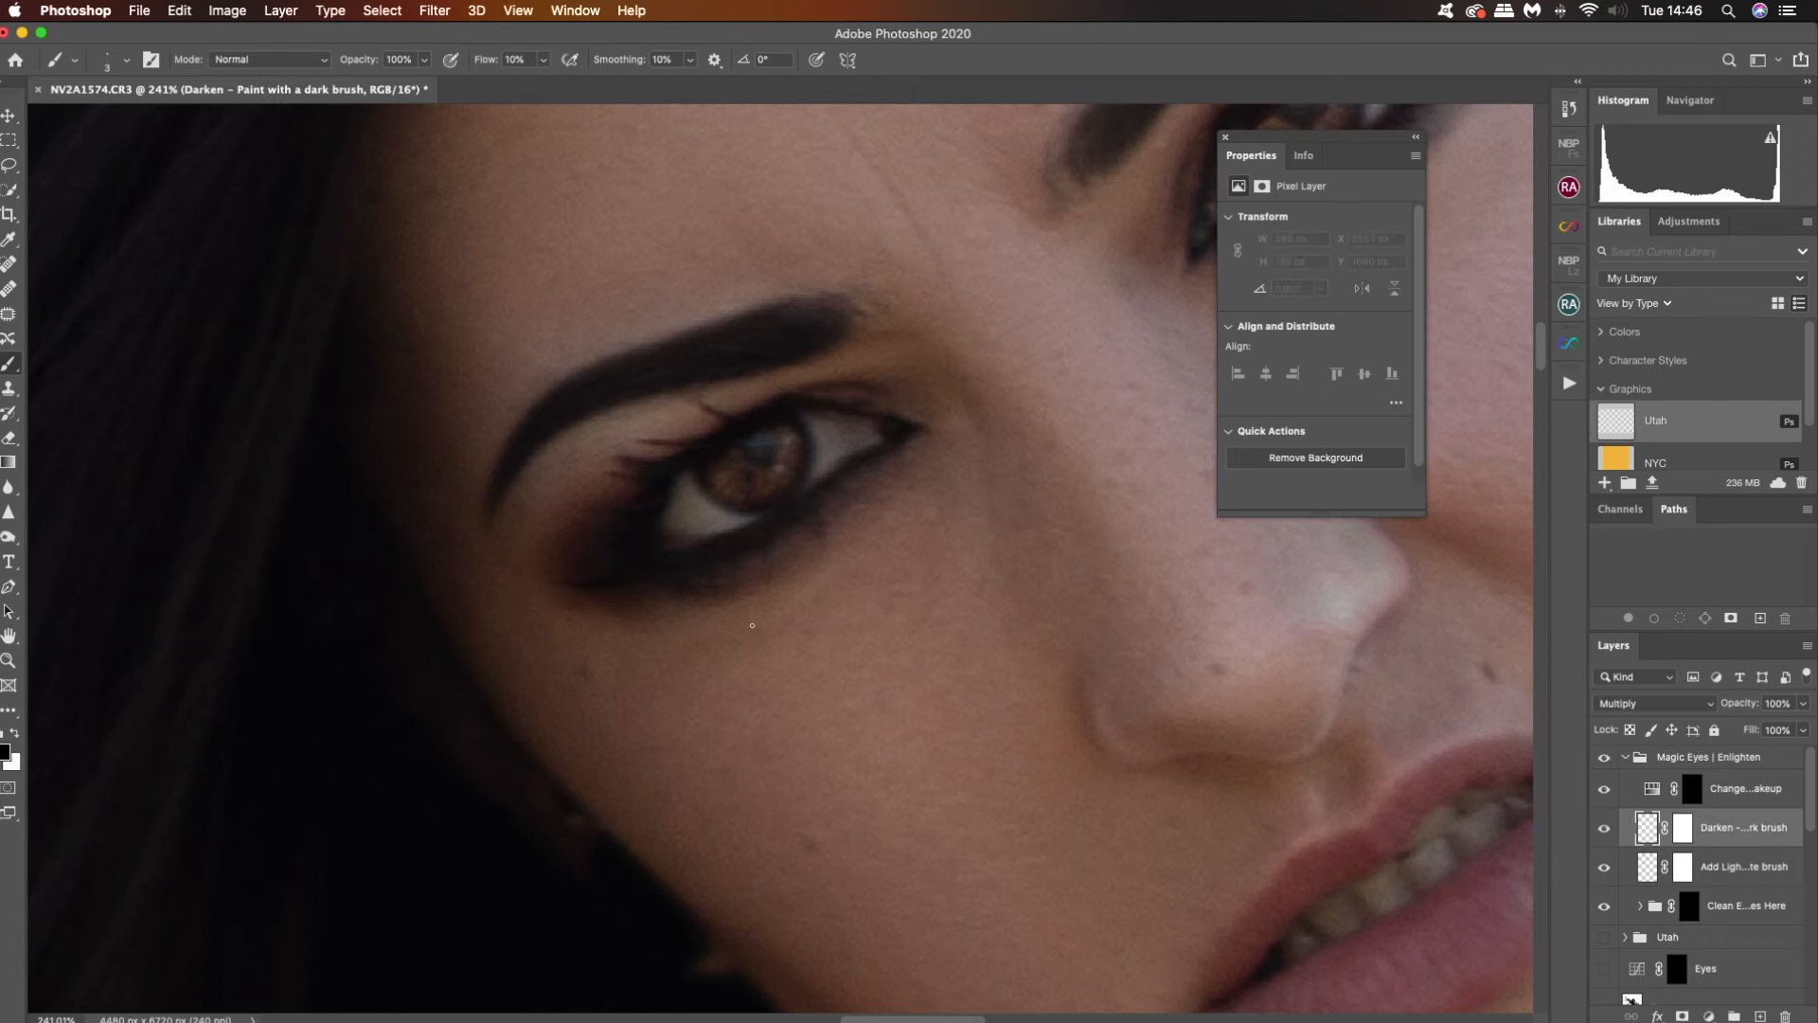
{"action": "left_click_drag", "start_coordinate": [734, 479], "coordinate": [724, 468]}
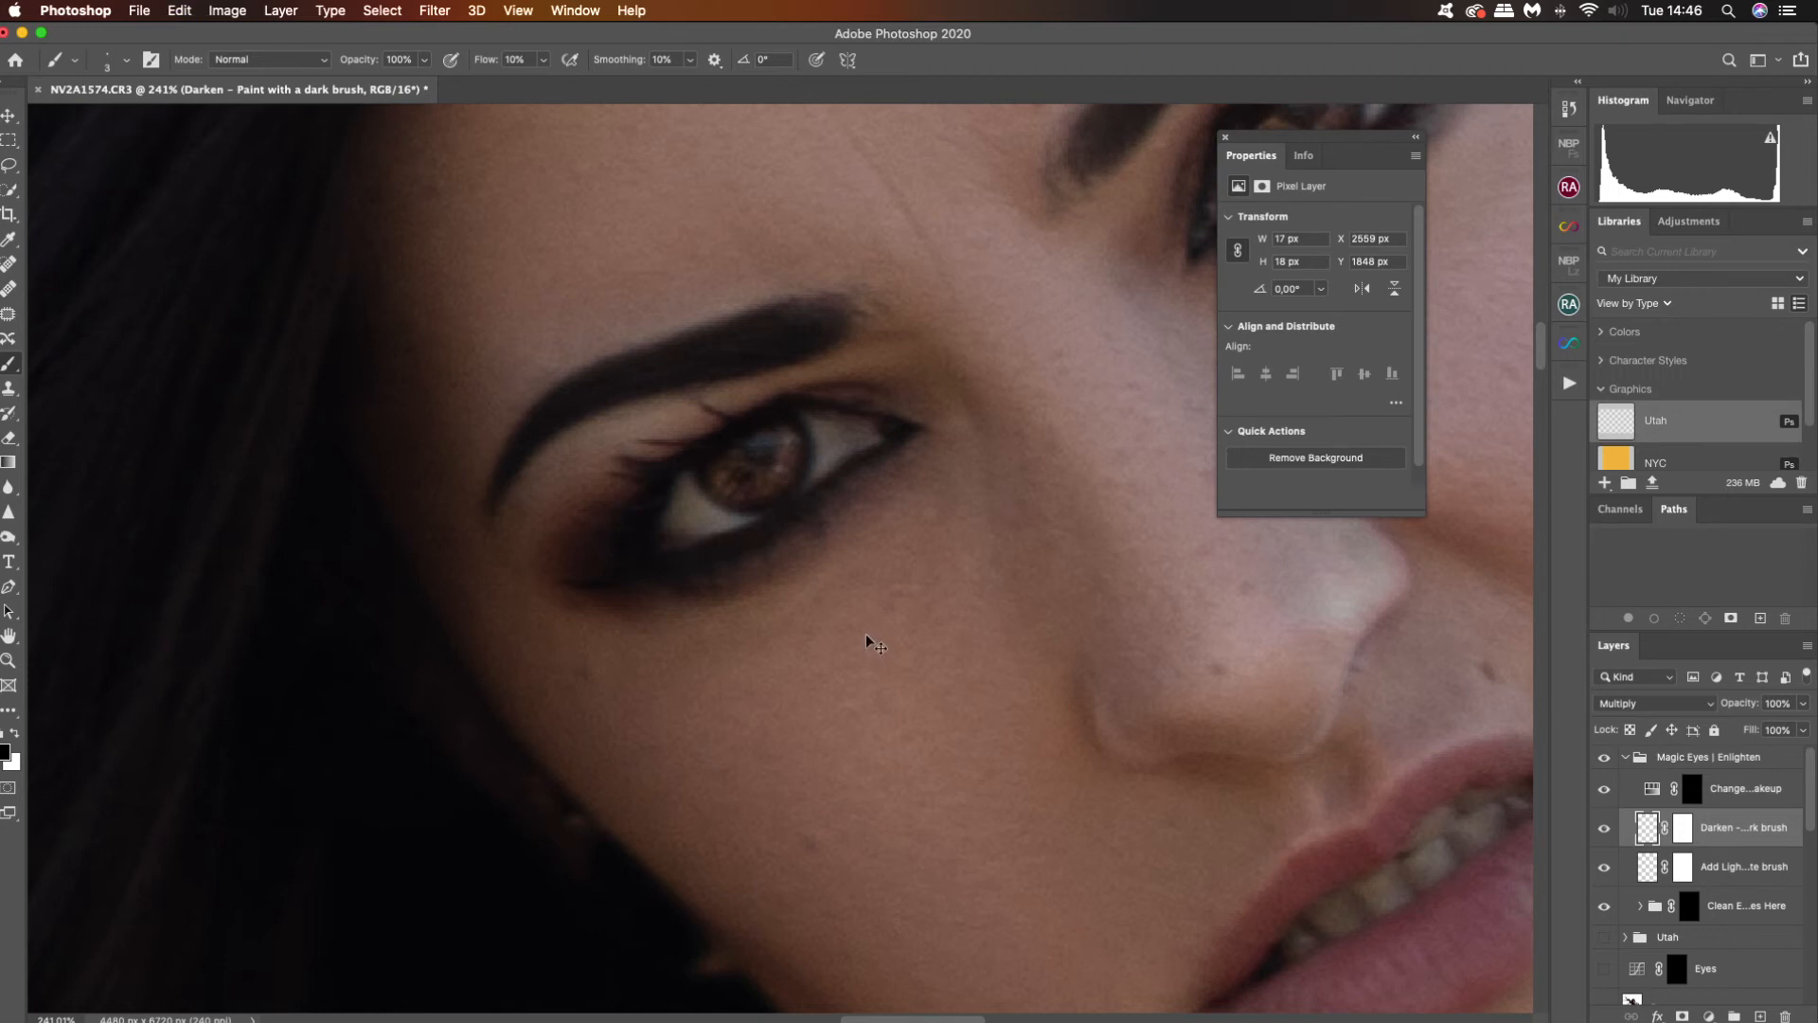
{"action": "key", "text": "super+z"}
{"action": "key", "text": "super+z"}
{"action": "key", "text": "super+z"}
{"action": "key", "text": "super+z"}
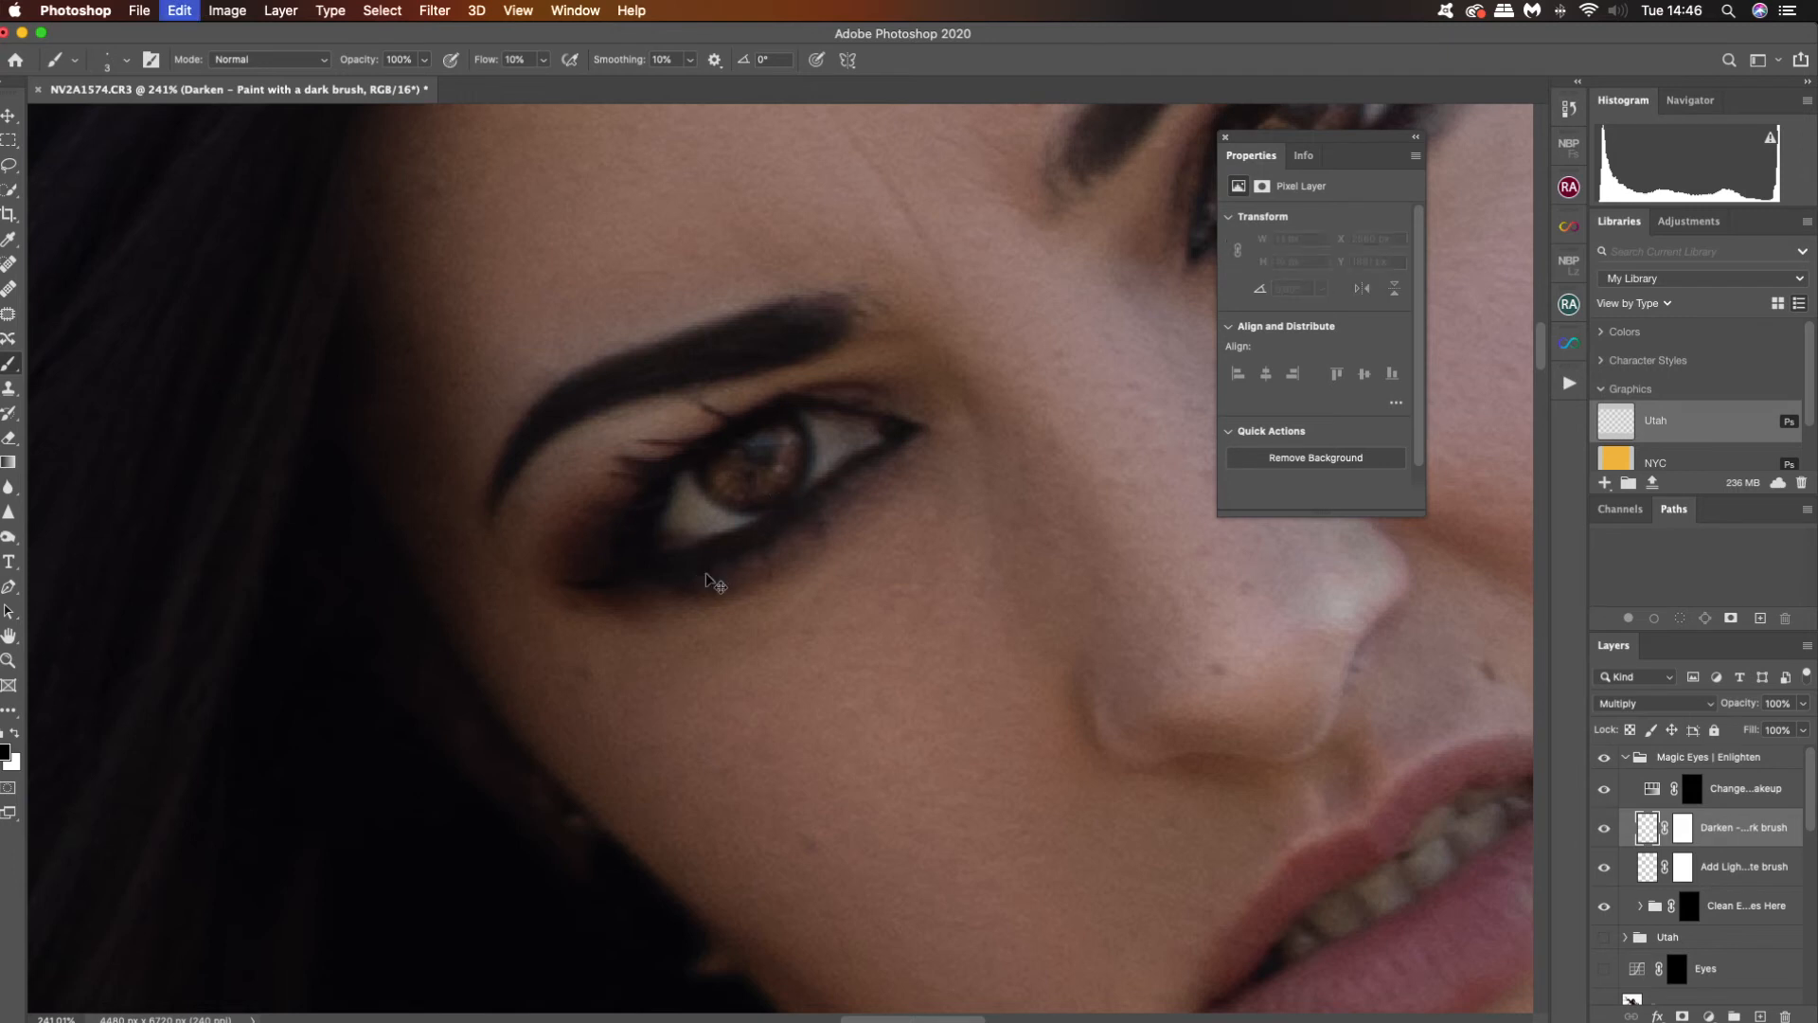
Set the brush flow to 1% and darken the irises of both eyes with black on the Darken layer.
{"action": "left_click", "coordinate": [544, 62]}
{"action": "left_click_drag", "start_coordinate": [543, 84], "coordinate": [534, 83]}
{"action": "left_click_drag", "start_coordinate": [739, 475], "coordinate": [735, 507]}
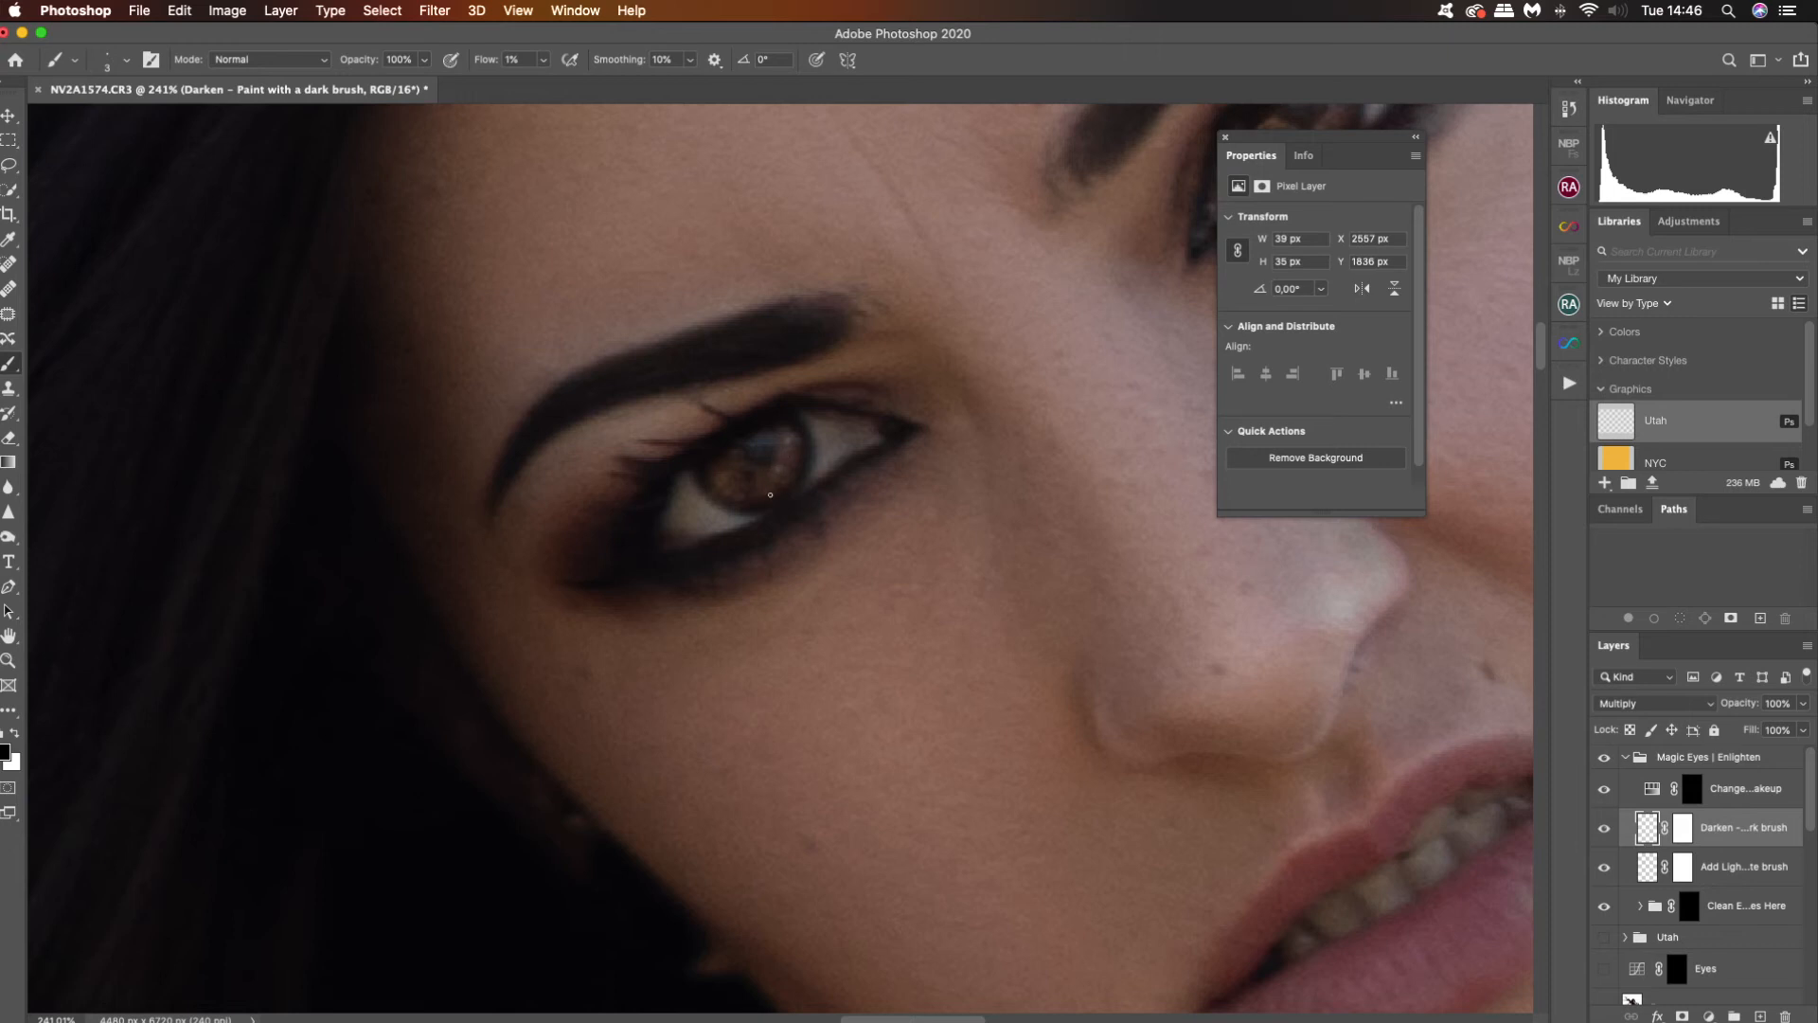
{"action": "left_click_drag", "start_coordinate": [807, 443], "coordinate": [721, 492]}
{"action": "left_click_drag", "start_coordinate": [1039, 407], "coordinate": [739, 694]}
{"action": "left_click_drag", "start_coordinate": [826, 521], "coordinate": [850, 519]}
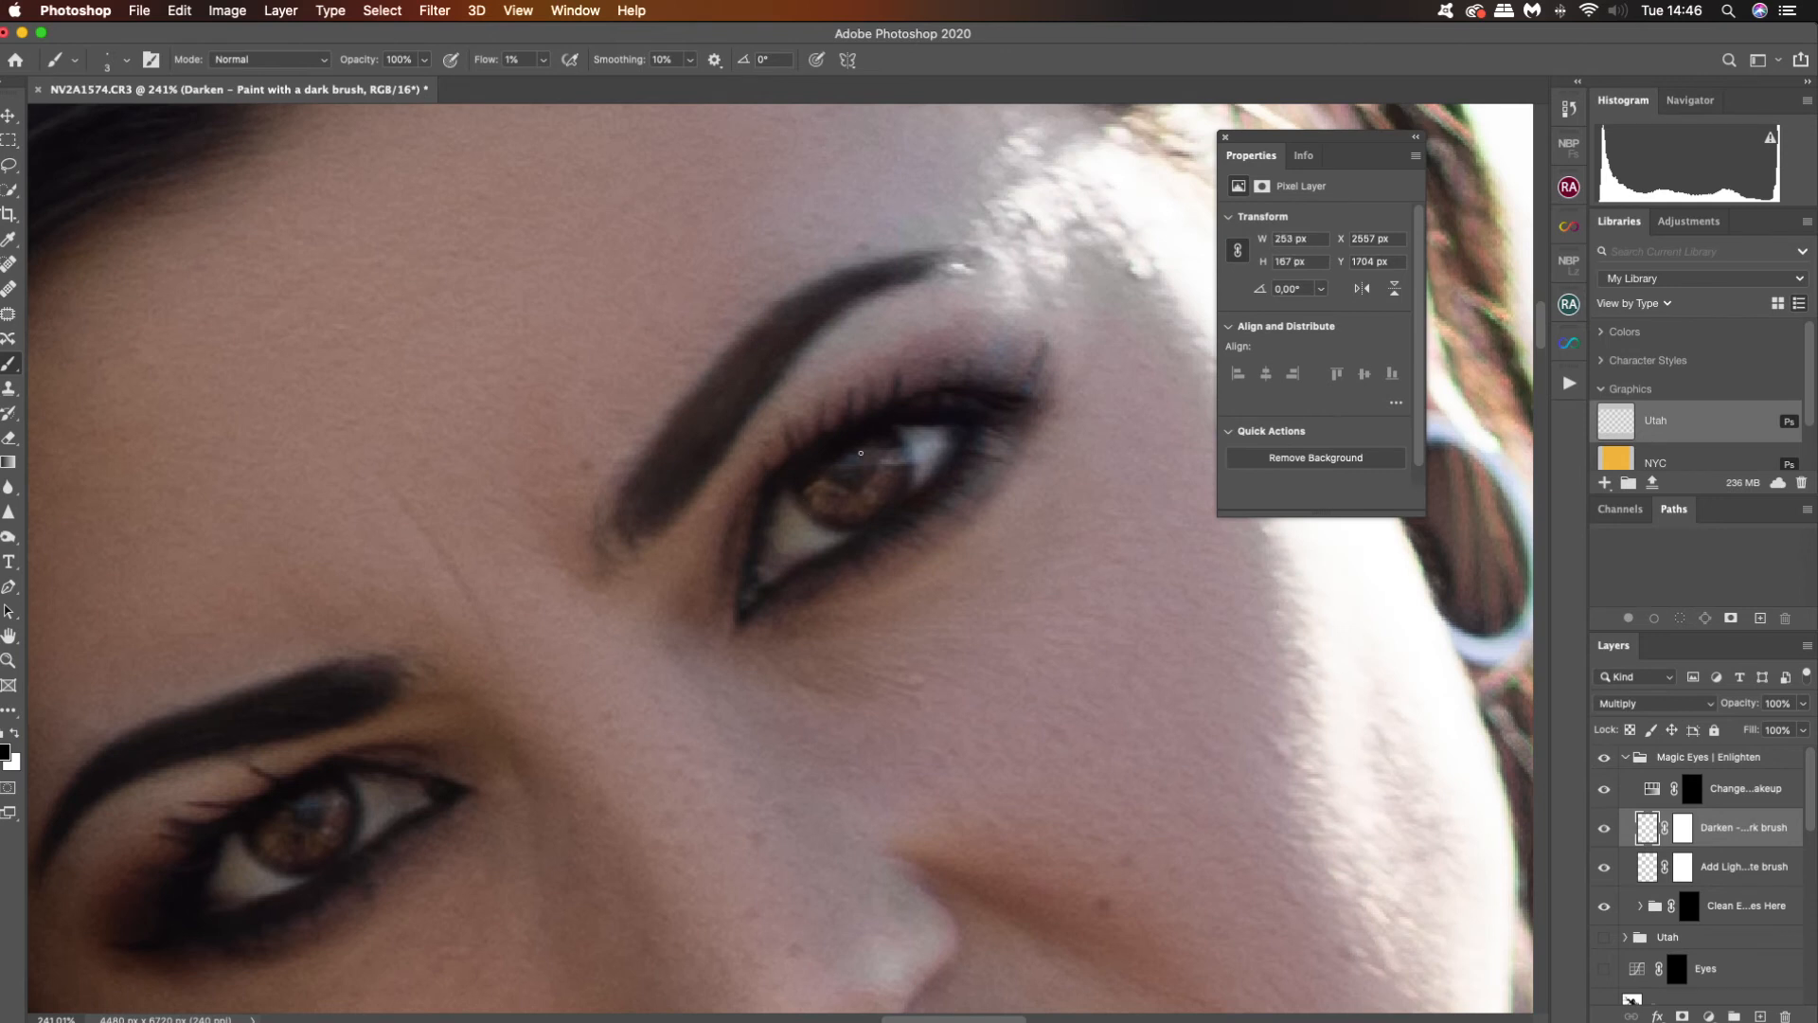
{"action": "left_click_drag", "start_coordinate": [826, 494], "coordinate": [862, 493]}
Compare the image with and without the Darken layer, and with and without the whole Magic Eyes | Enlighten group.
{"action": "left_click", "coordinate": [1606, 832]}
{"action": "left_click", "coordinate": [1606, 831]}
{"action": "left_click", "coordinate": [1609, 832]}
{"action": "left_click", "coordinate": [1608, 831]}
{"action": "left_click", "coordinate": [1607, 831]}
{"action": "left_click", "coordinate": [1607, 829]}
{"action": "key", "text": "z"}
{"action": "key", "text": "super+0"}
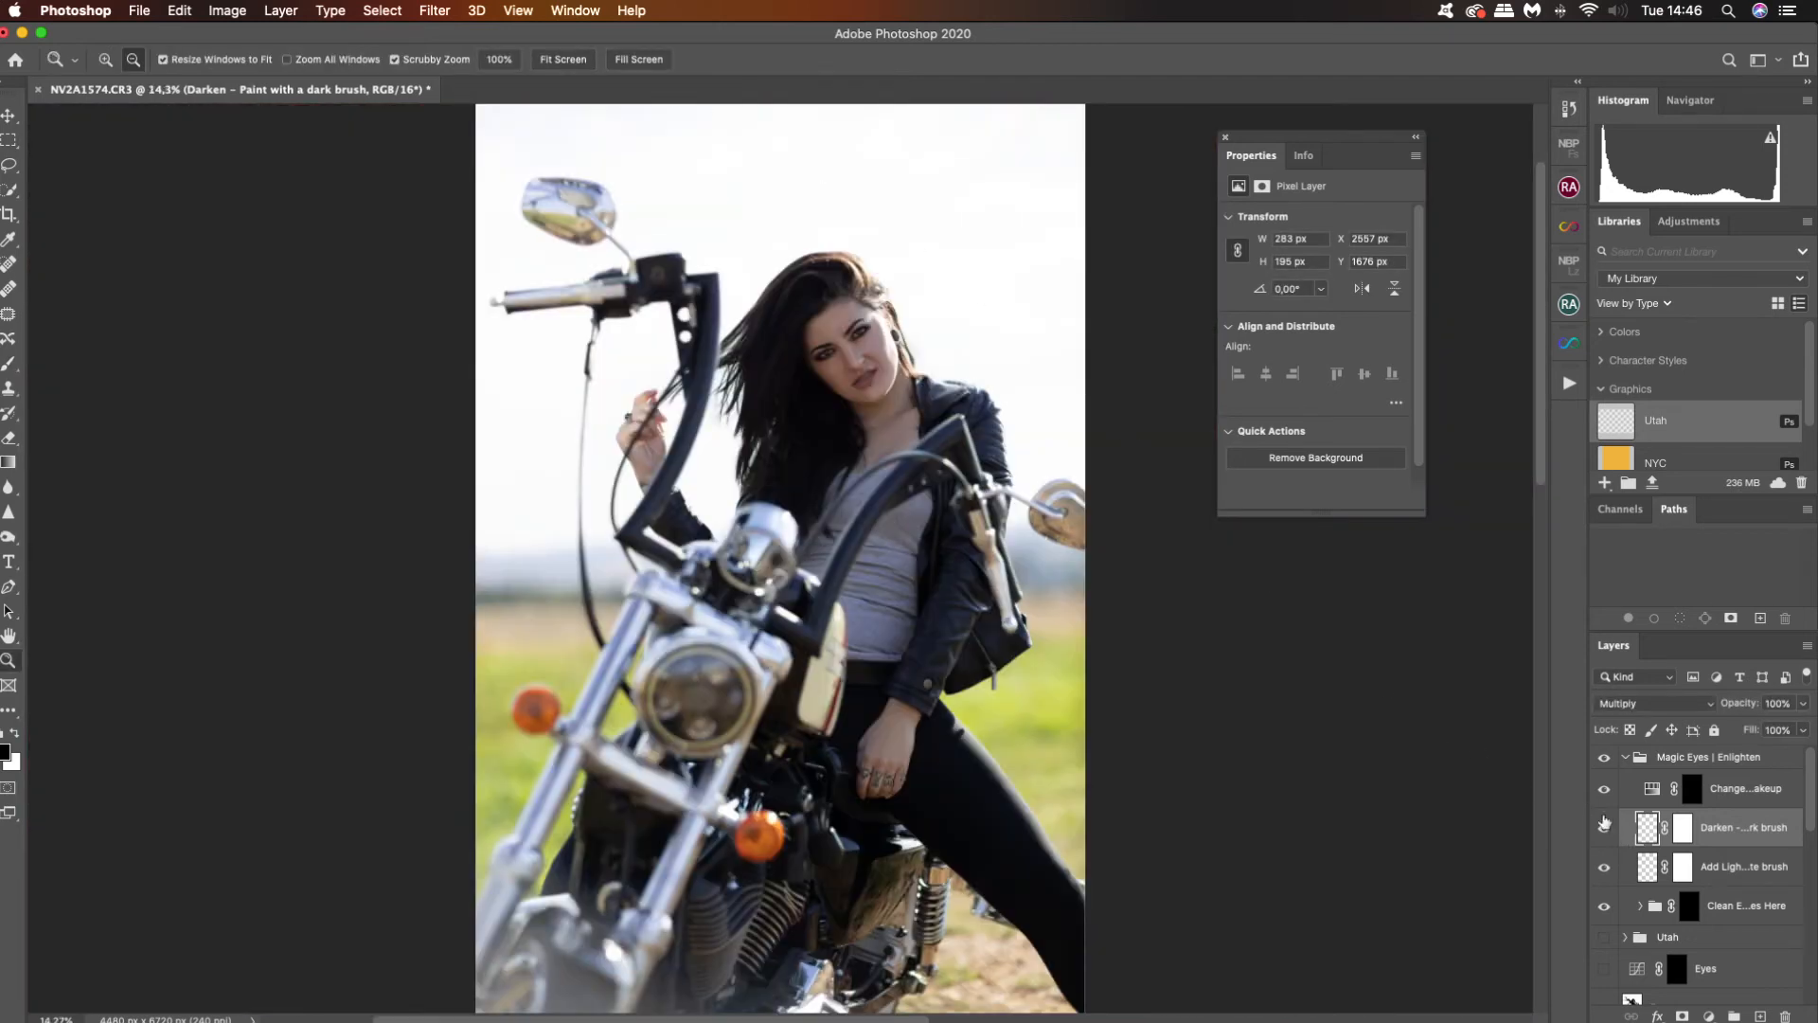
{"action": "left_click", "coordinate": [1604, 758]}
{"action": "left_click", "coordinate": [1605, 758]}
Reduce the opacity of the Magic Eyes | Enlighten group to 70%.
{"action": "left_click", "coordinate": [1788, 765]}
{"action": "left_click", "coordinate": [1803, 703]}
{"action": "left_click_drag", "start_coordinate": [1804, 727], "coordinate": [1777, 737]}
Compare the eyes with the Magic Eyes | Enlighten group on and off, and against the Eyes curves layer, in full view and close up.
{"action": "left_click", "coordinate": [1605, 760]}
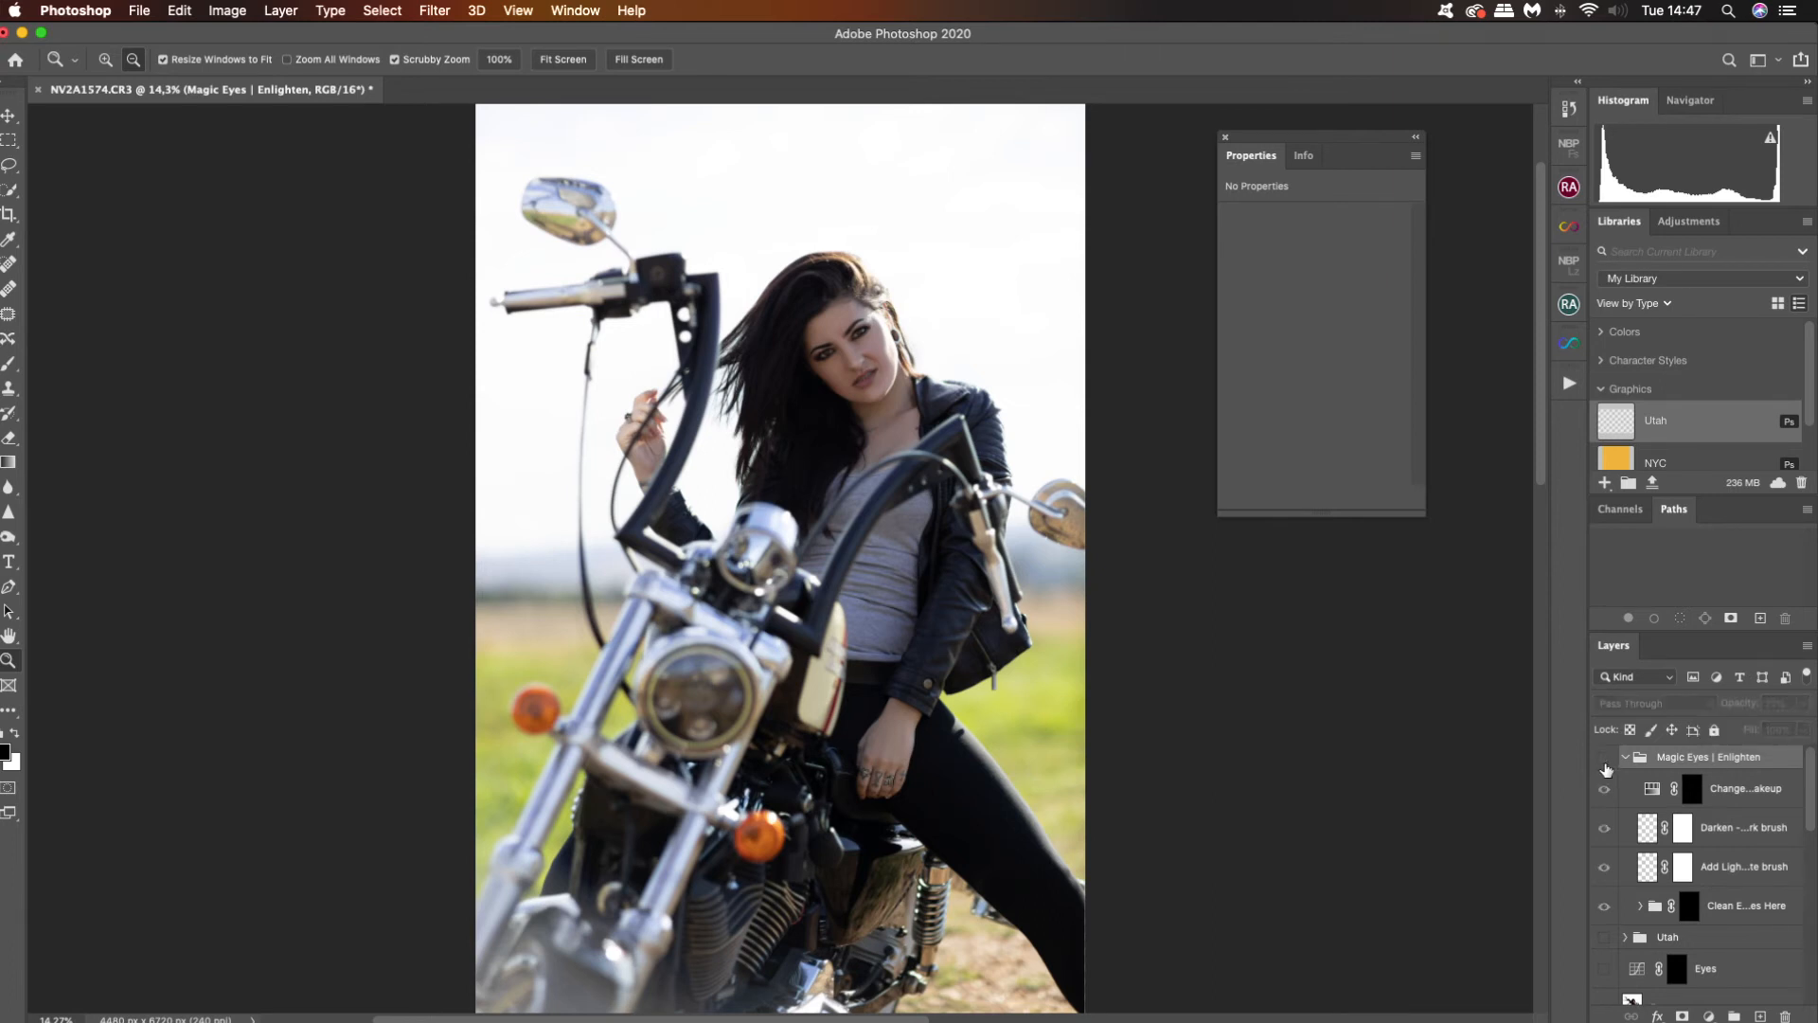
{"action": "left_click", "coordinate": [1606, 763]}
{"action": "left_click", "coordinate": [1607, 764]}
{"action": "left_click", "coordinate": [1608, 765]}
{"action": "left_click", "coordinate": [1607, 765]}
{"action": "left_click", "coordinate": [1607, 765]}
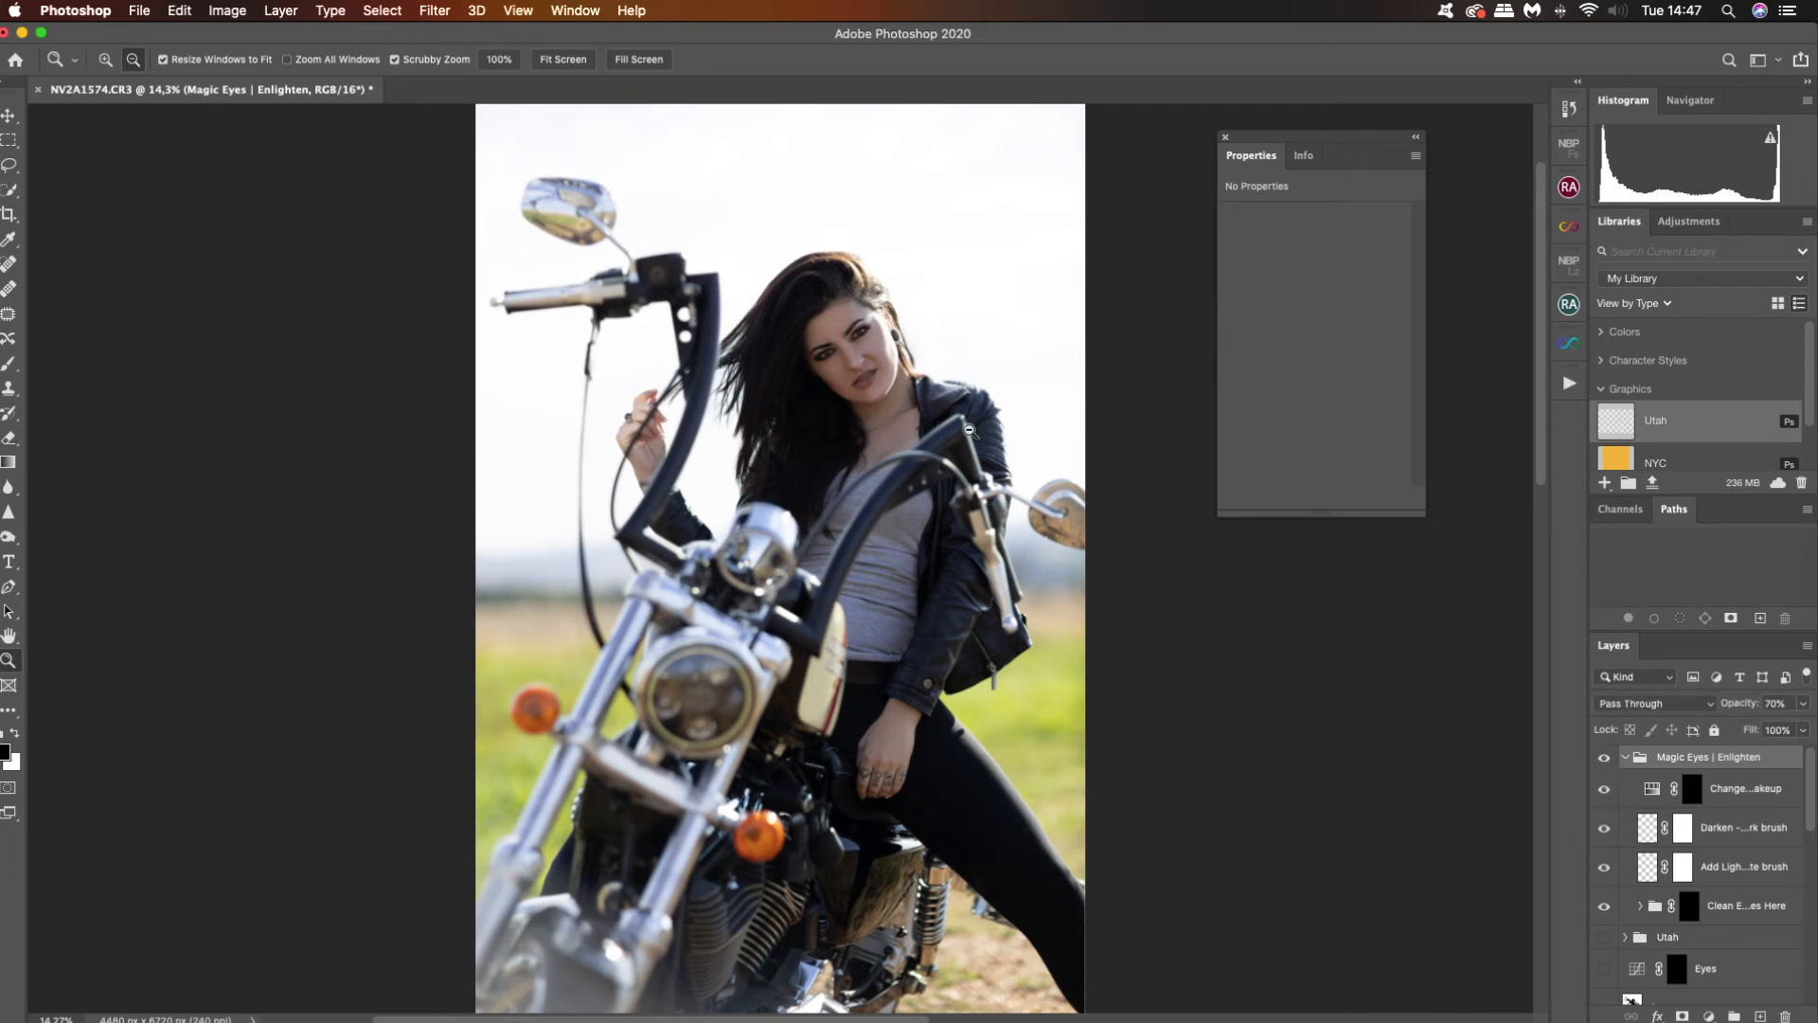
{"action": "left_click", "coordinate": [885, 330]}
{"action": "left_click_drag", "start_coordinate": [922, 321], "coordinate": [1004, 322]}
{"action": "left_click", "coordinate": [1605, 760]}
{"action": "left_click", "coordinate": [1605, 970]}
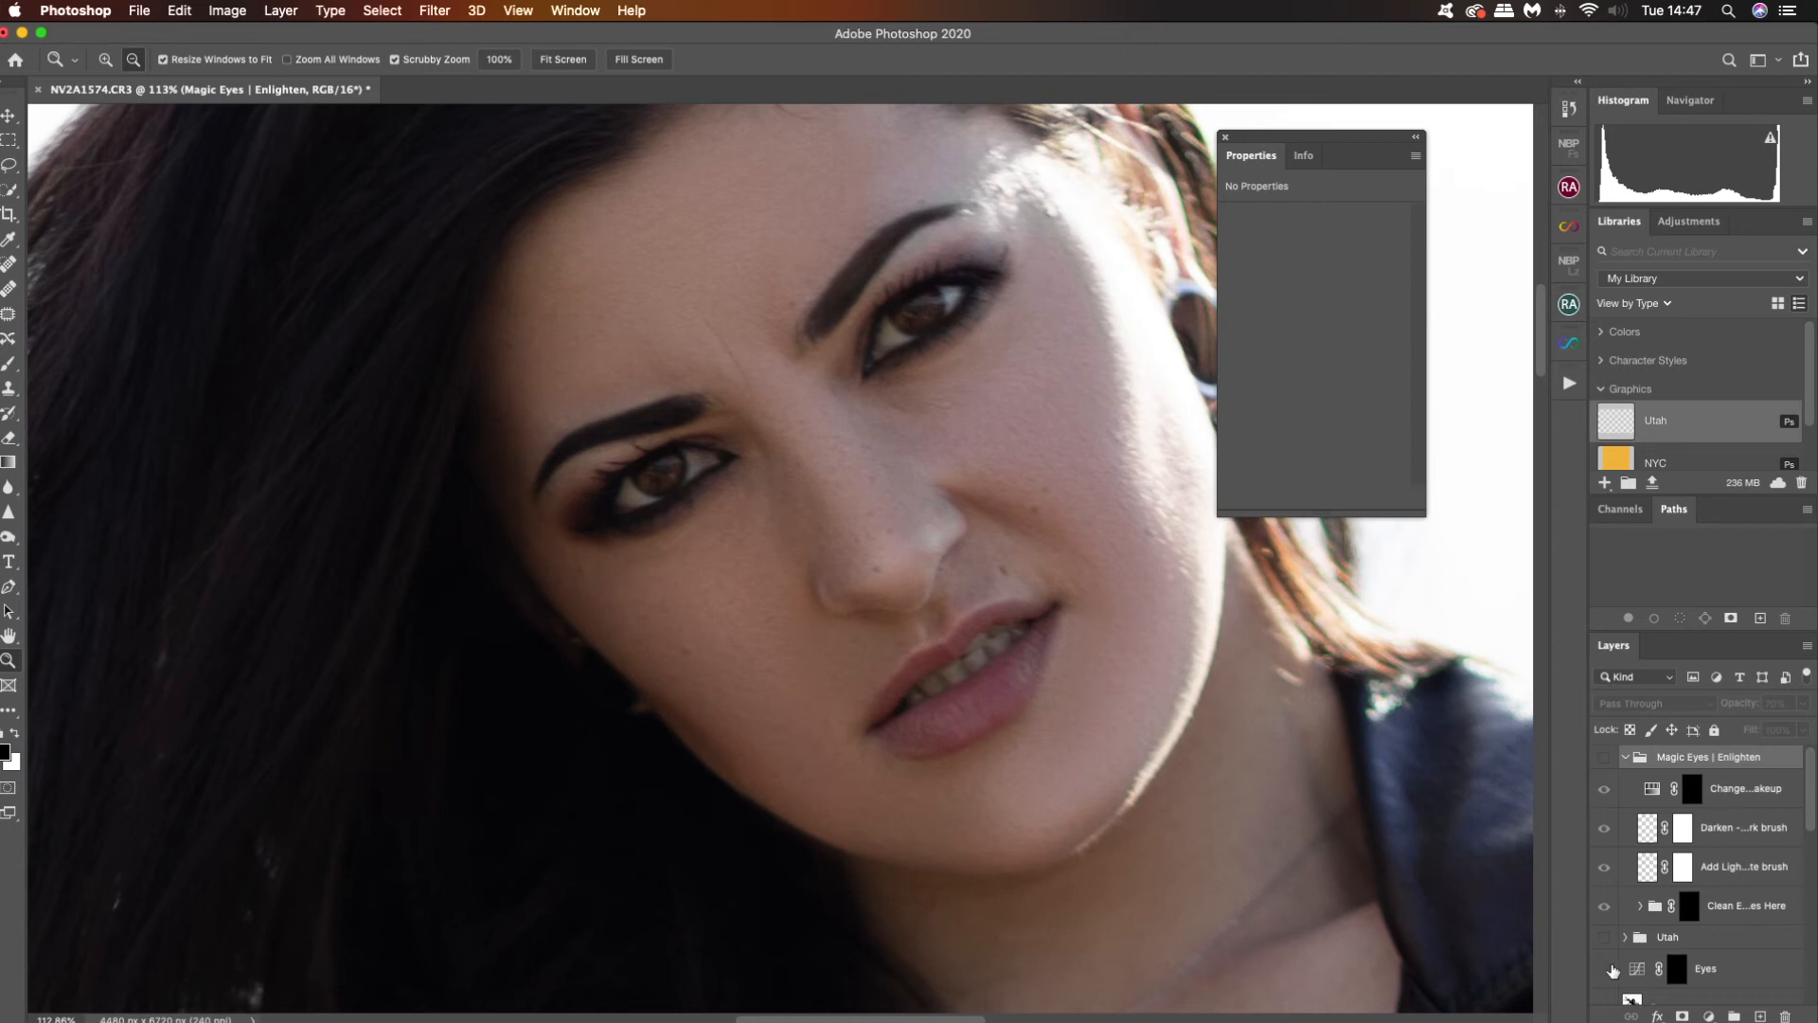
{"action": "left_click", "coordinate": [1605, 970]}
{"action": "left_click", "coordinate": [1604, 758]}
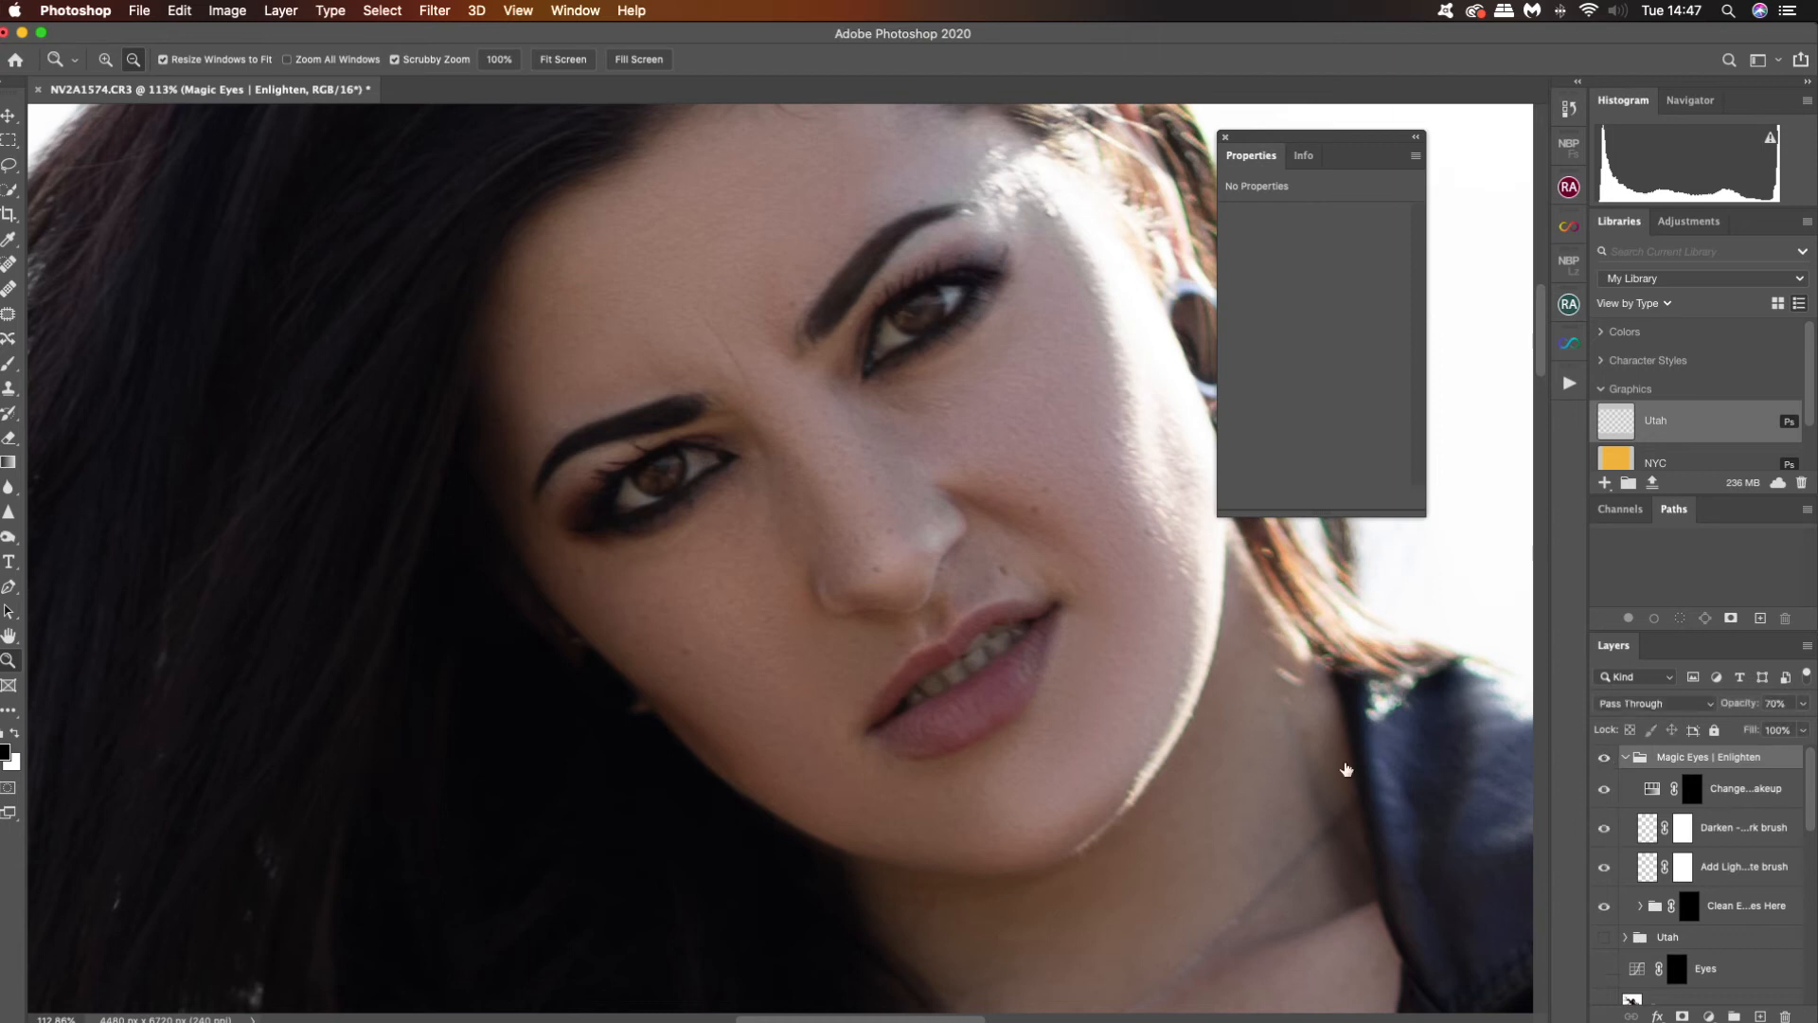
{"action": "left_click", "coordinate": [563, 60]}
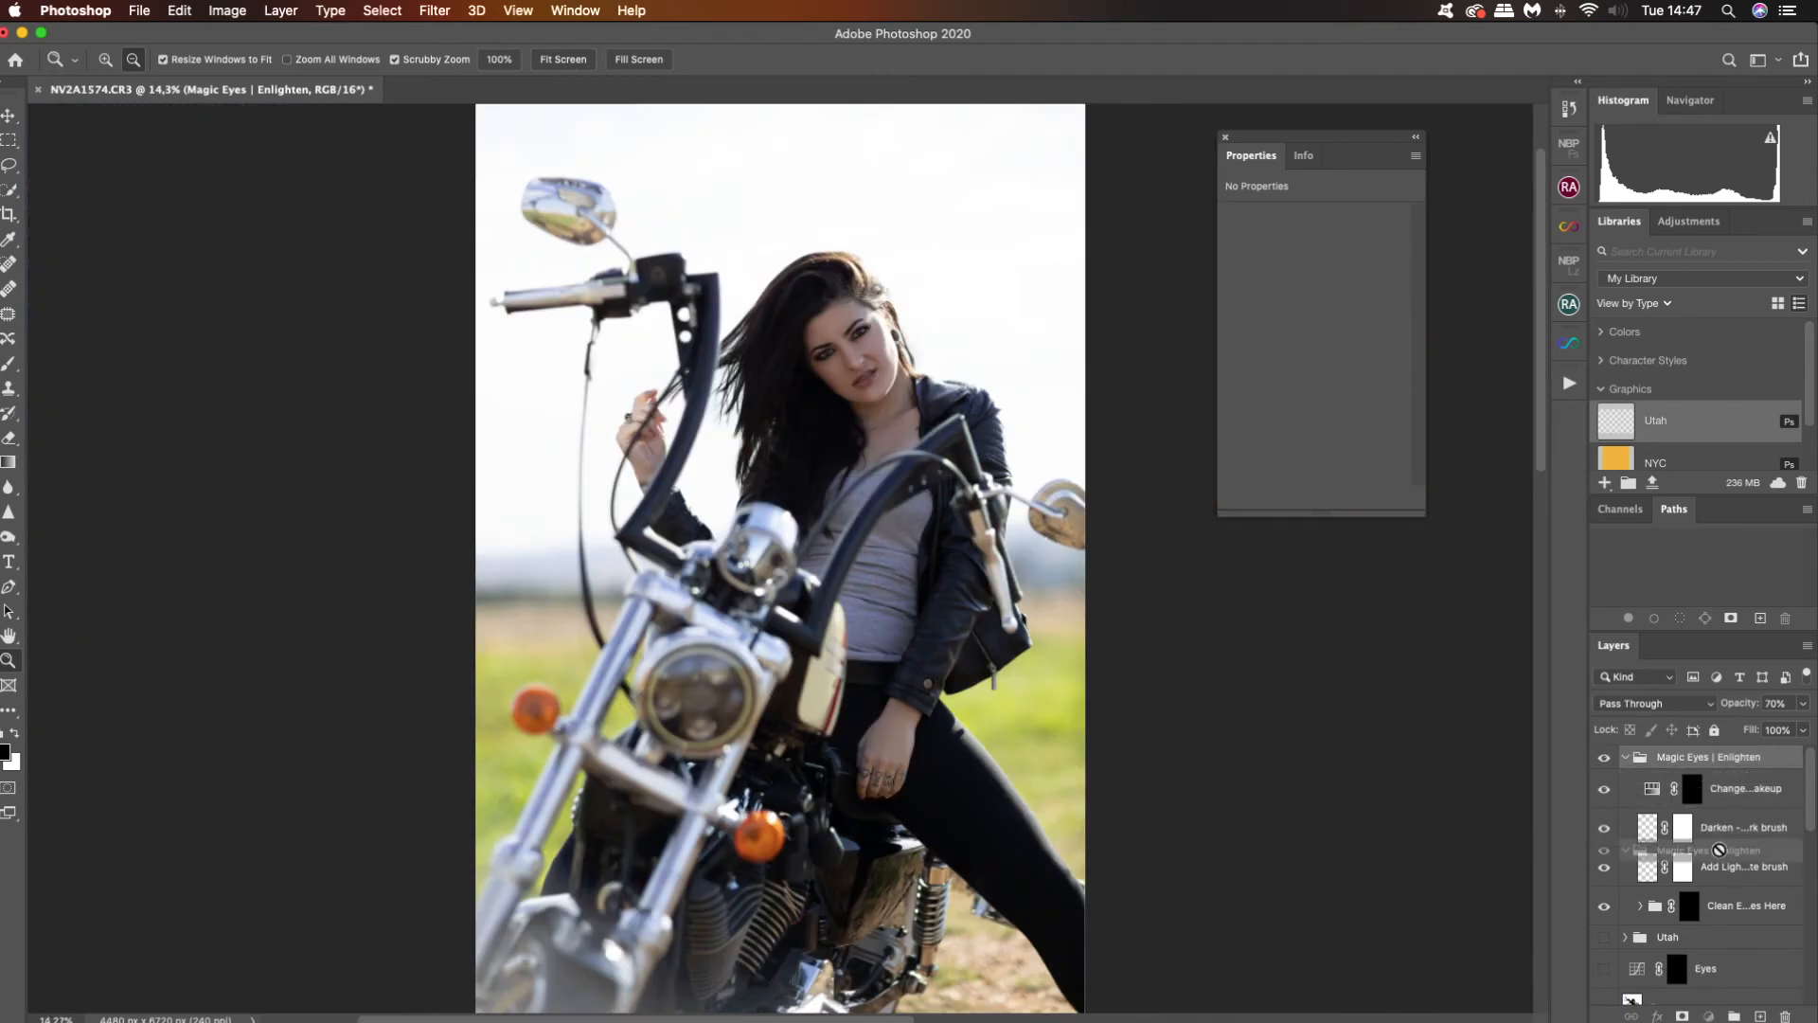
Move the Utah group above the Magic Eyes | Enlighten group, reselect the Magic Eyes group and close the floating Properties panel.
{"action": "left_click_drag", "start_coordinate": [1706, 947], "coordinate": [1709, 762]}
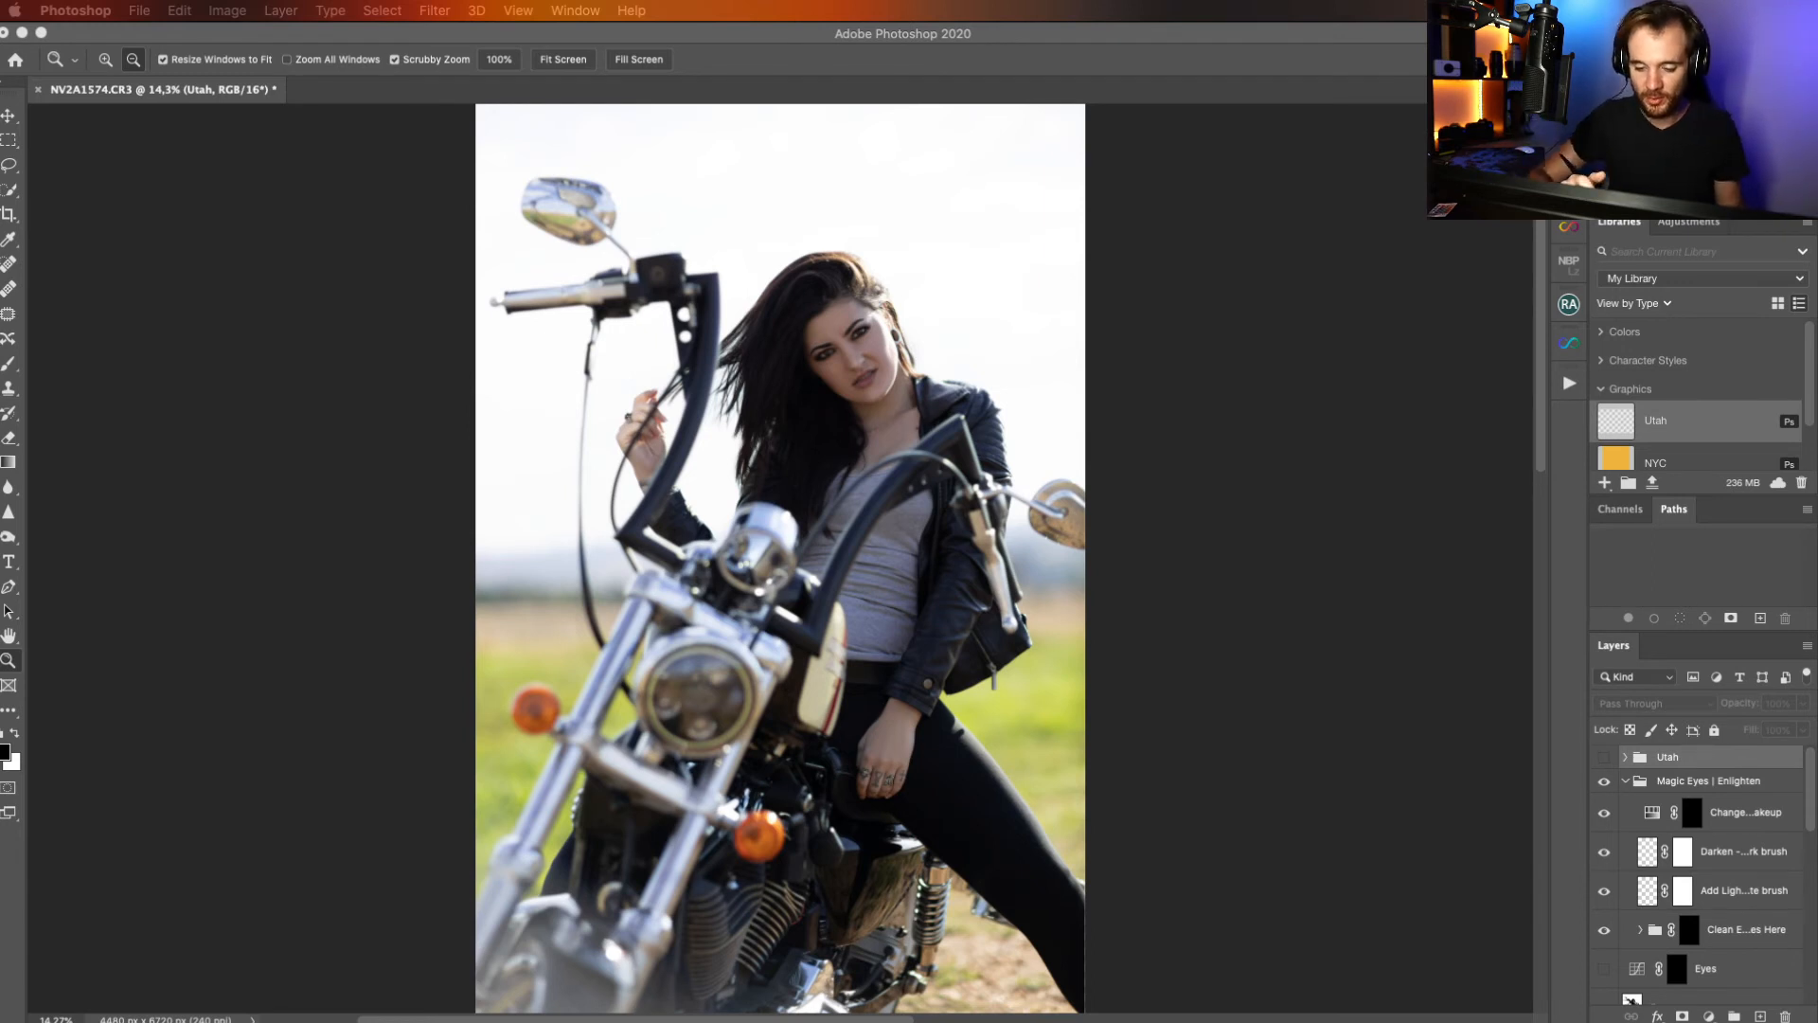
{"action": "left_click", "coordinate": [1708, 779]}
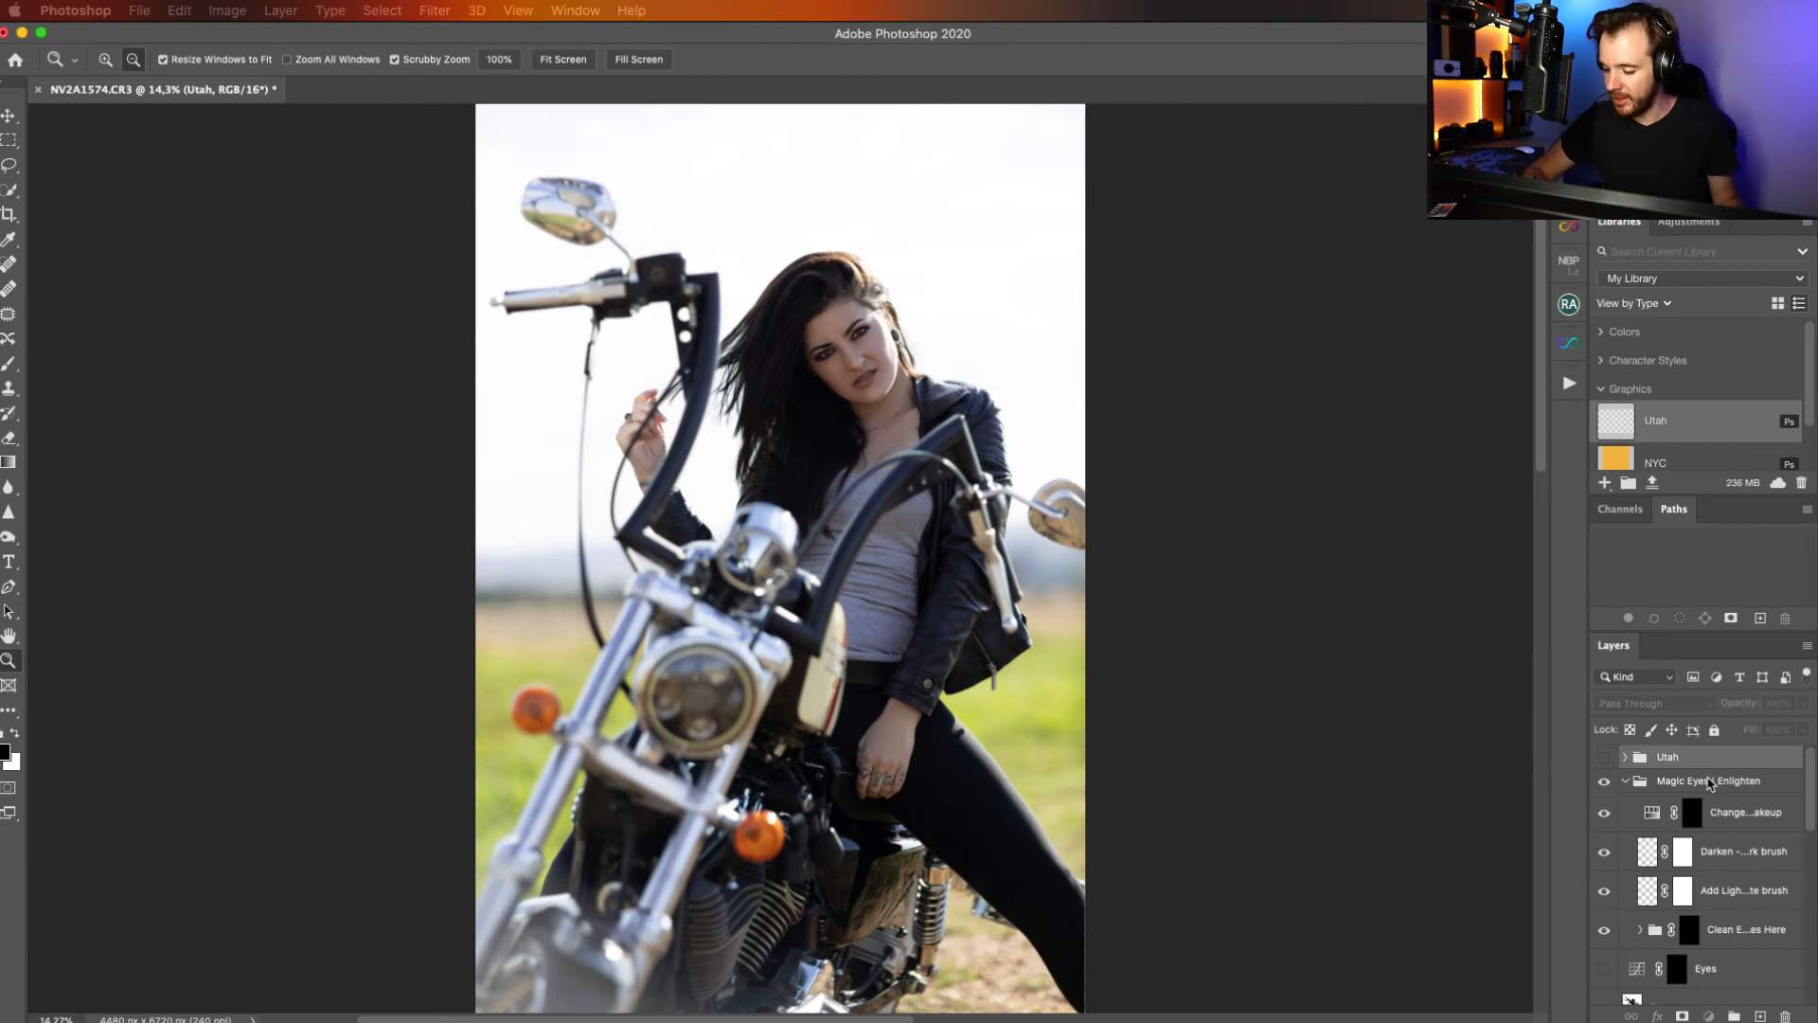
{"action": "left_click", "coordinate": [1710, 782]}
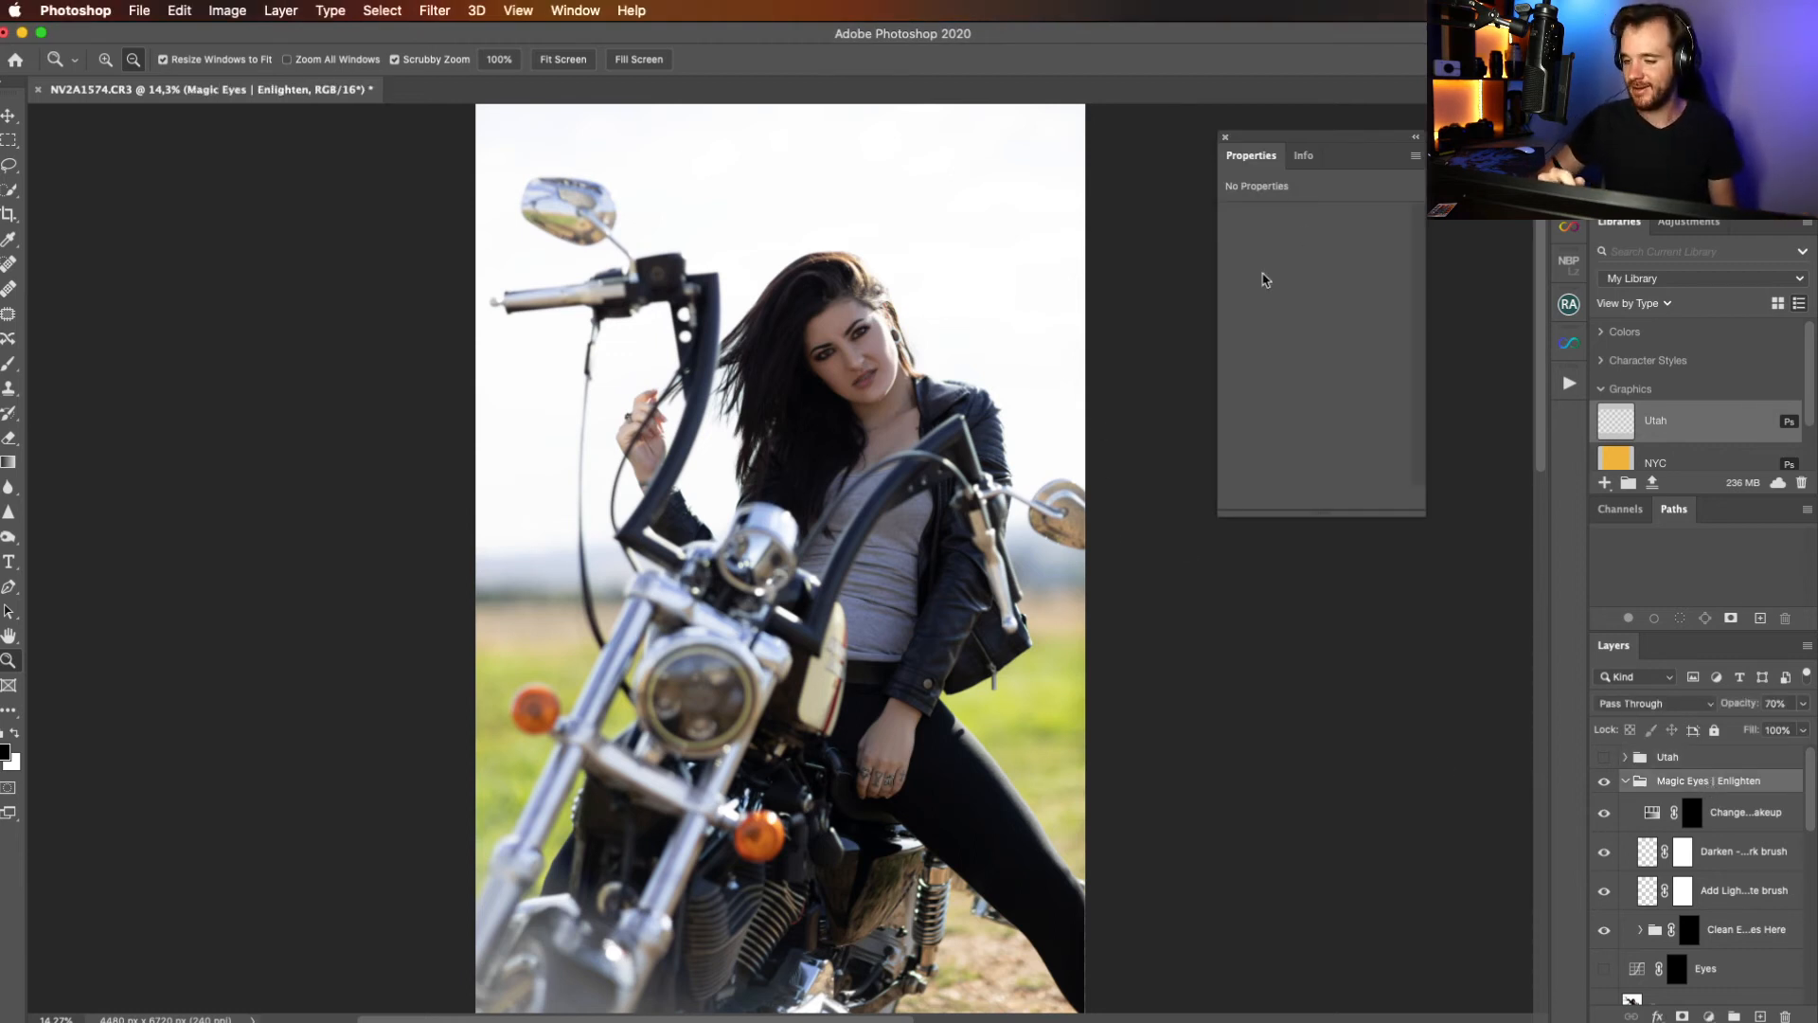
{"action": "left_click", "coordinate": [1225, 138]}
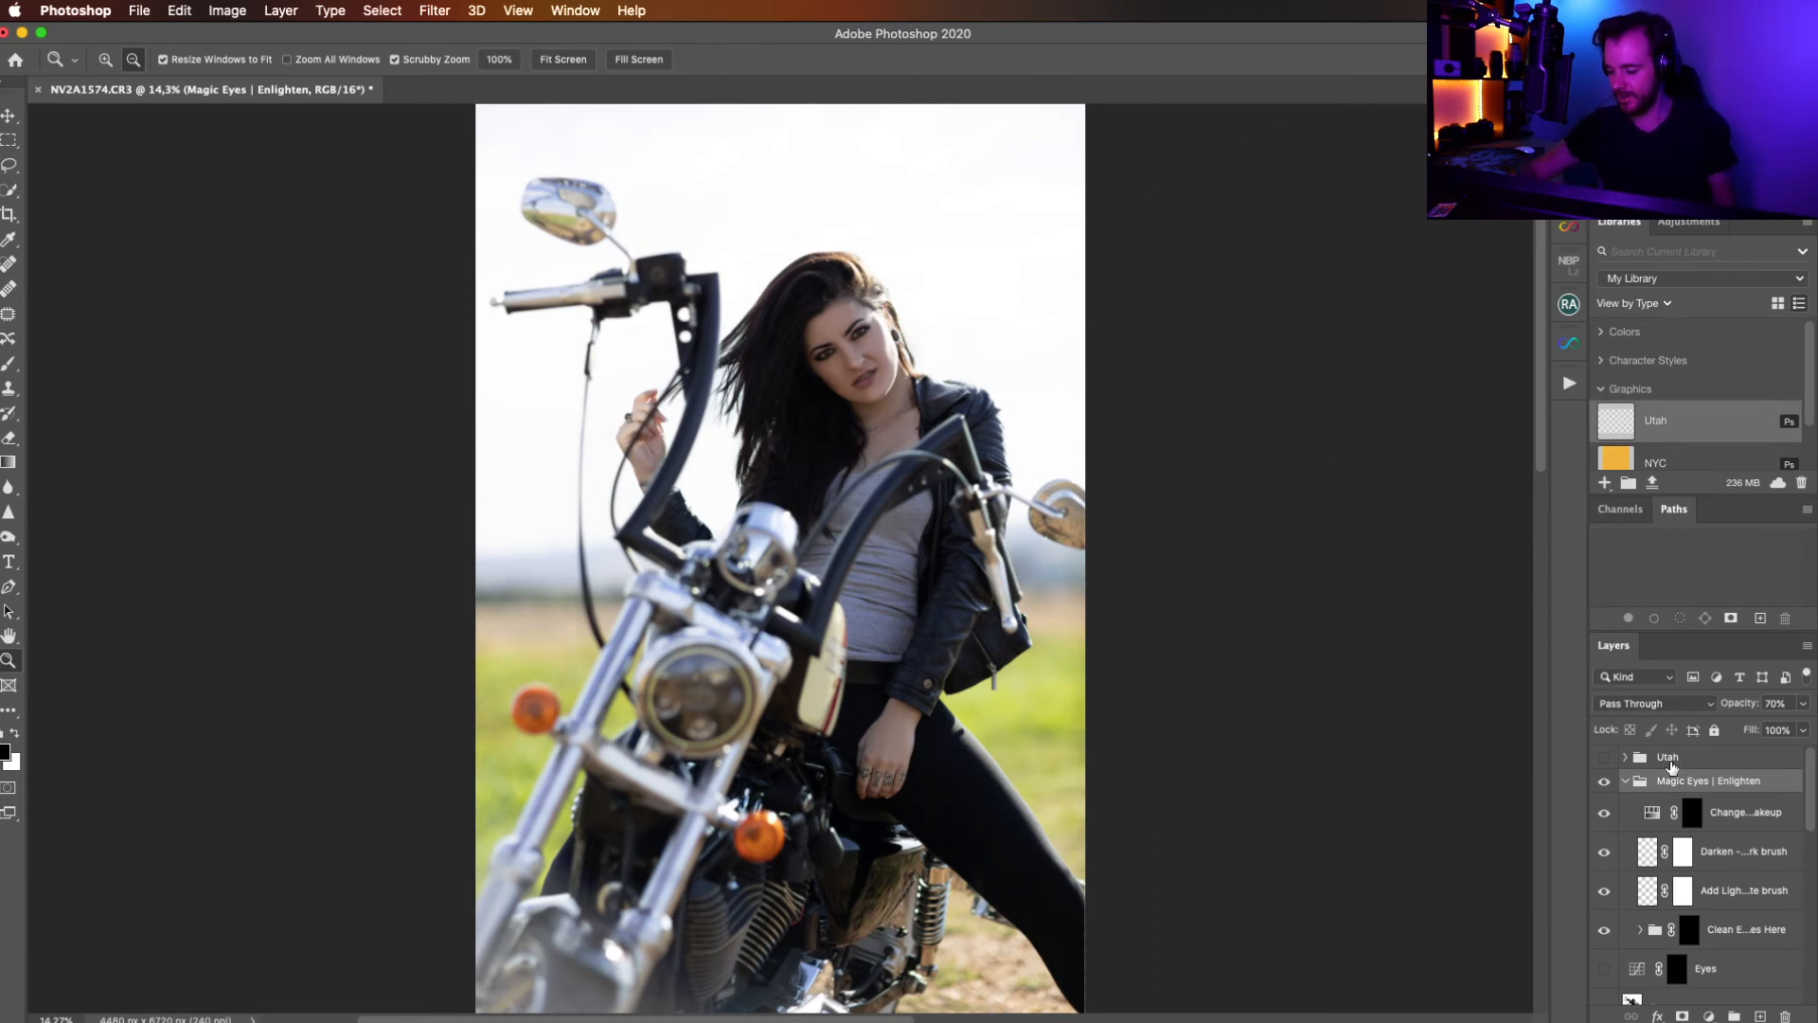
Review the layer stack and preview the Utah group's colour grade on the image, leaving the group hidden.
{"action": "left_click_drag", "start_coordinate": [1811, 793], "coordinate": [1814, 816]}
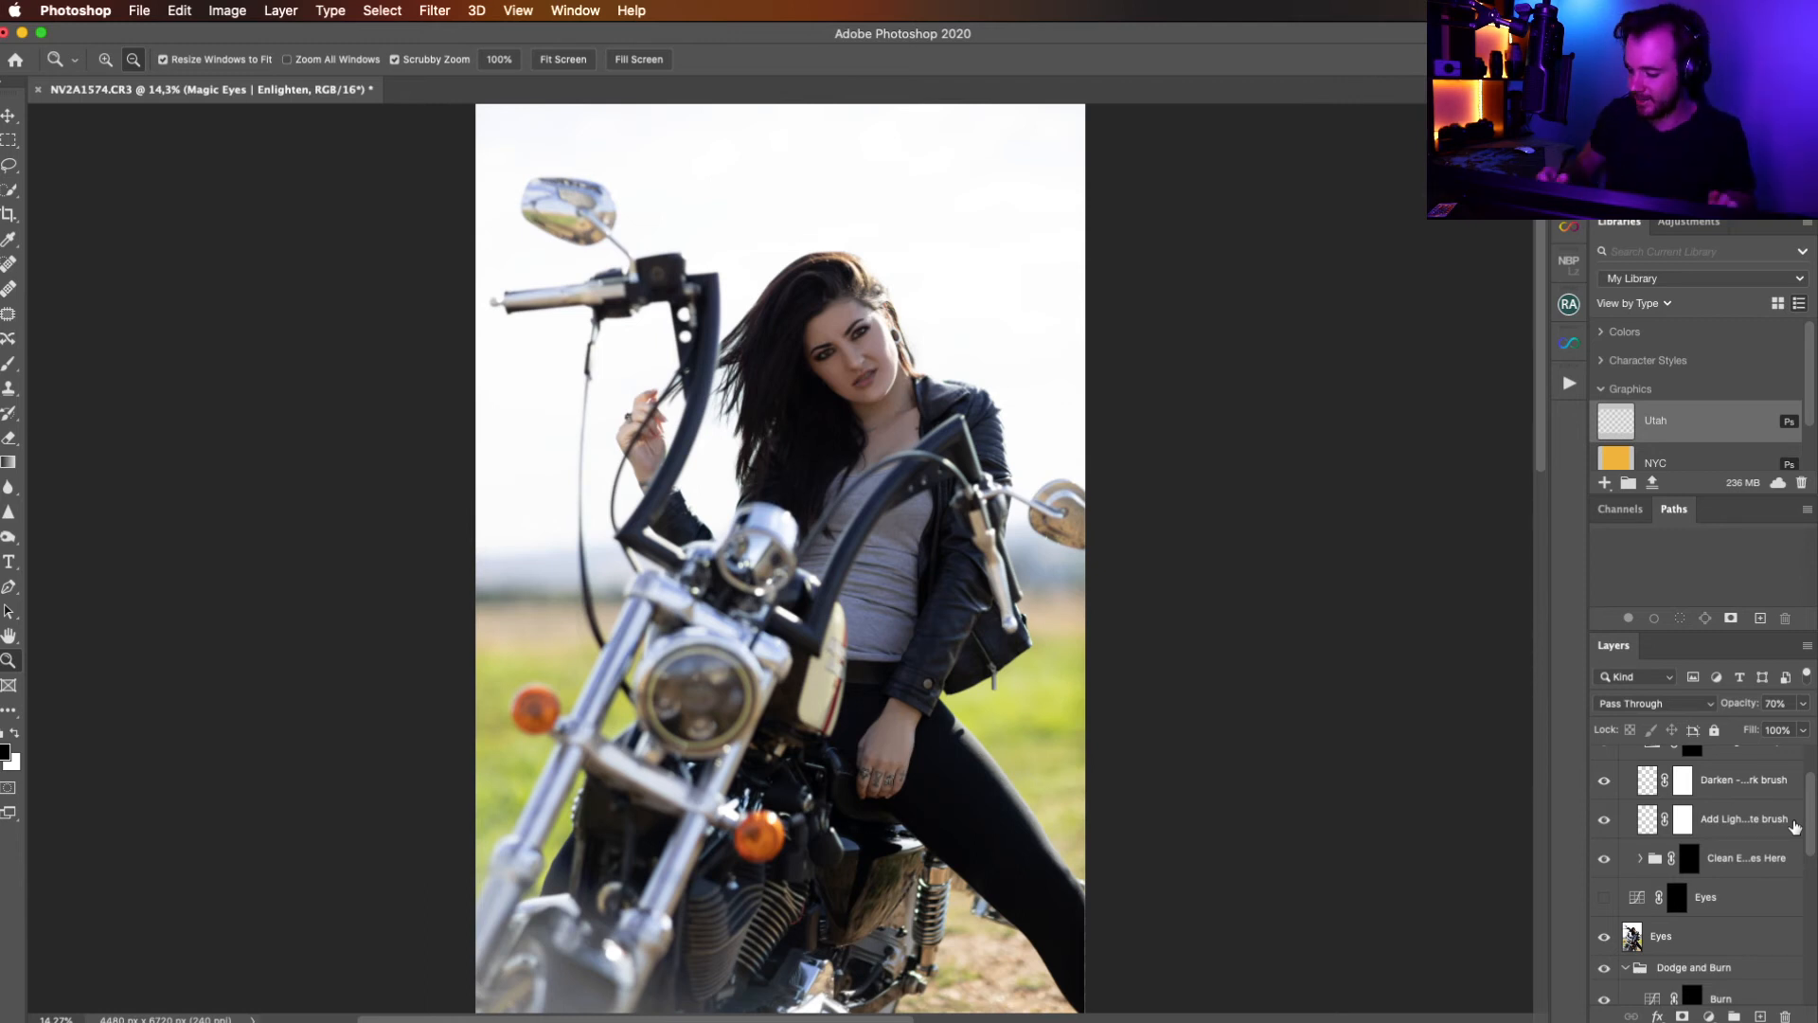
{"action": "scroll", "coordinate": [1799, 814], "scroll_direction": "up", "scroll_amount": 3}
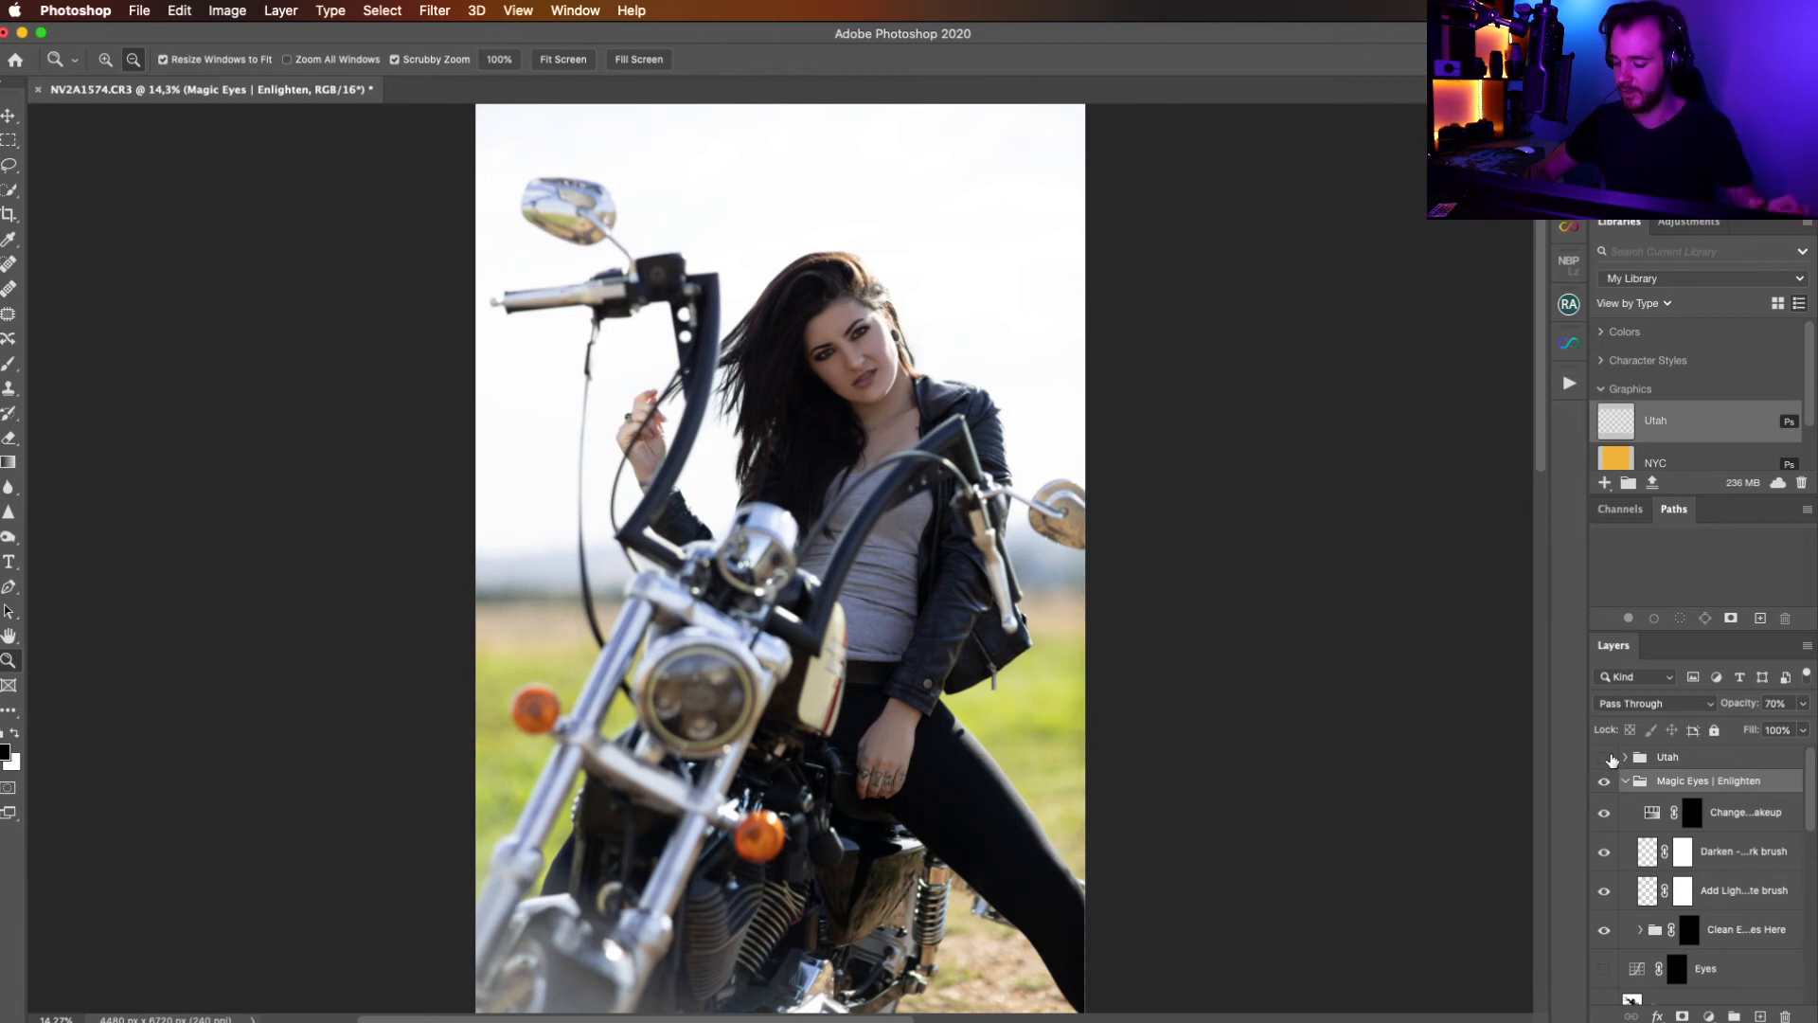
{"action": "left_click", "coordinate": [1606, 780]}
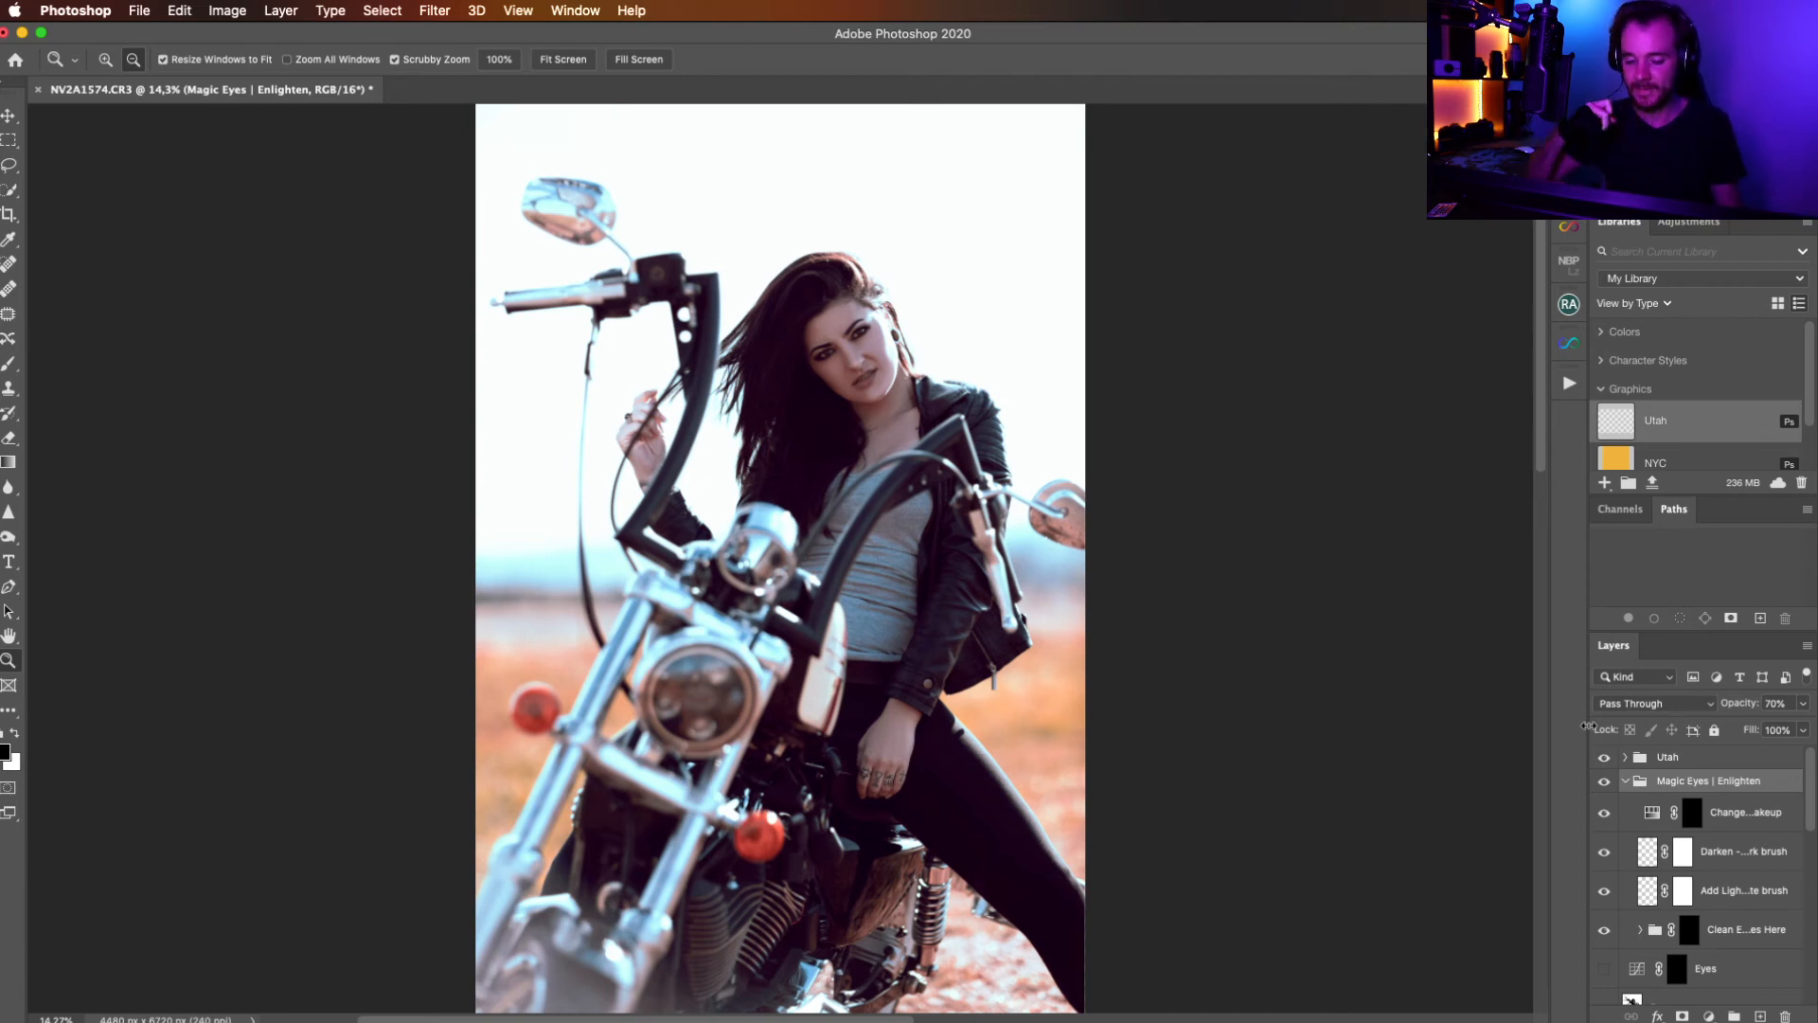
{"action": "left_click", "coordinate": [1604, 758]}
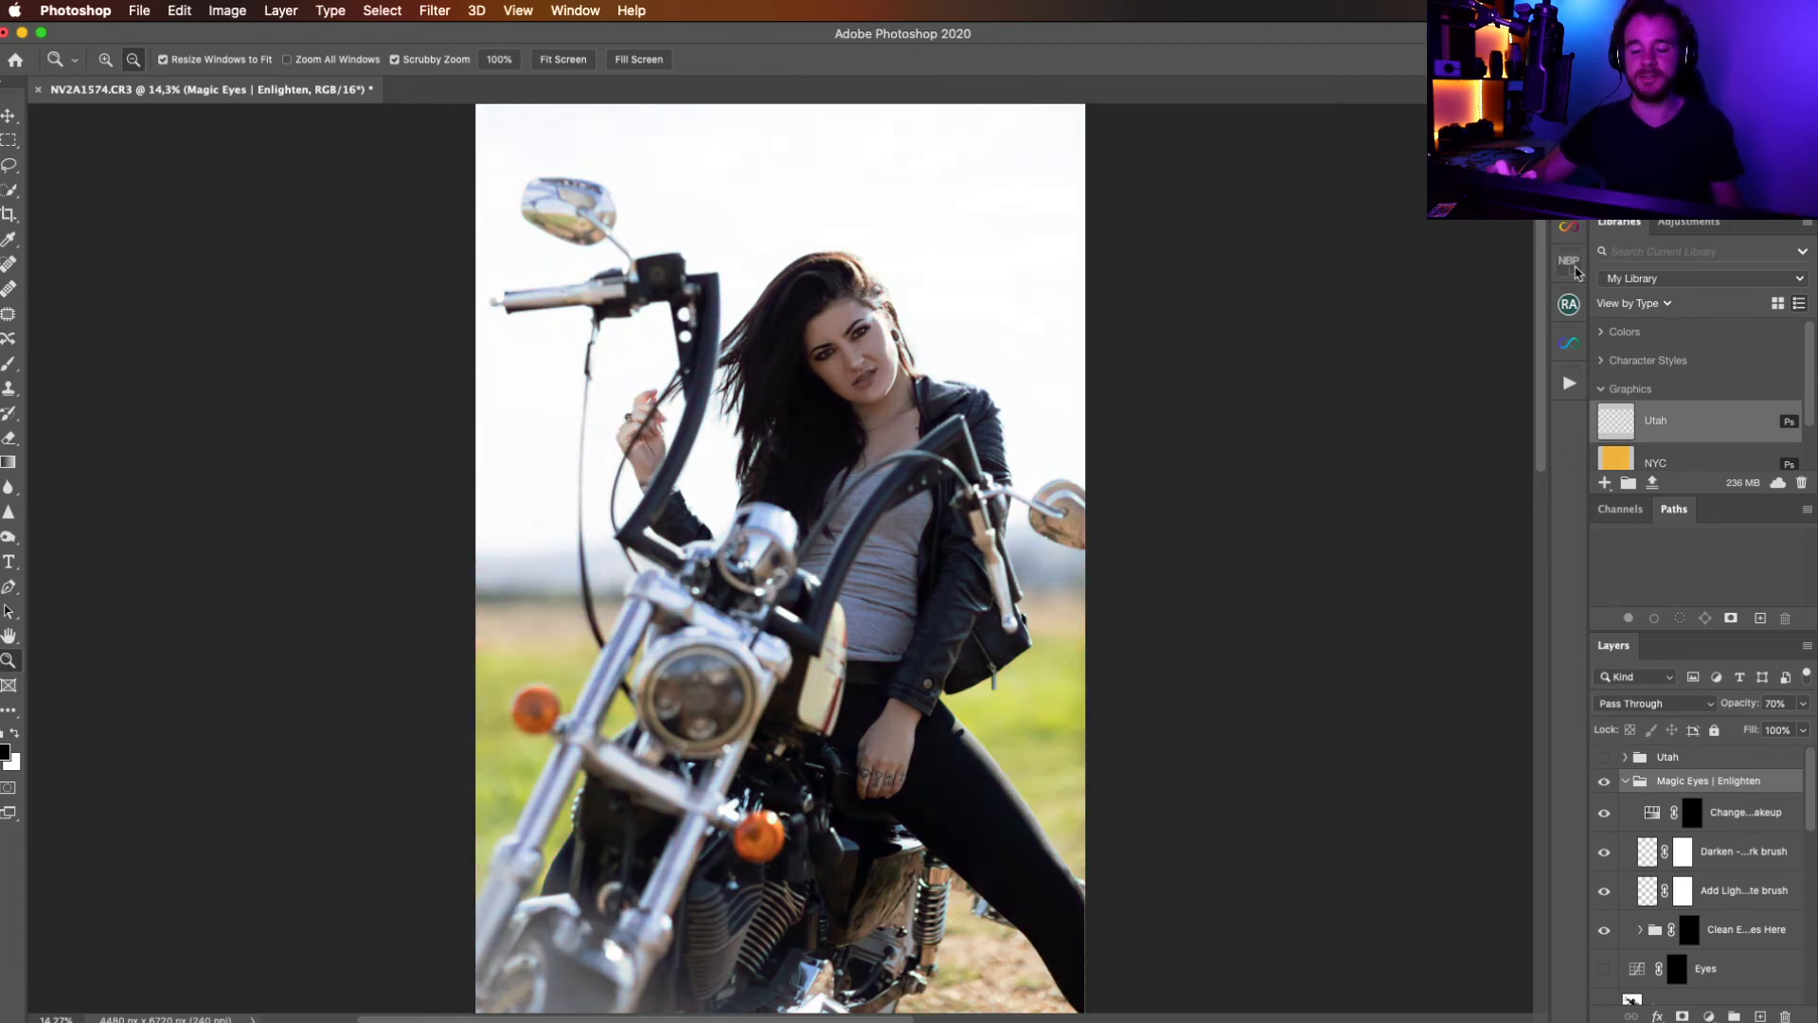
Create a colour grade with the Infinite Color extension at medium harmonize strength, and regenerate it for a different look.
{"action": "left_click", "coordinate": [1570, 232]}
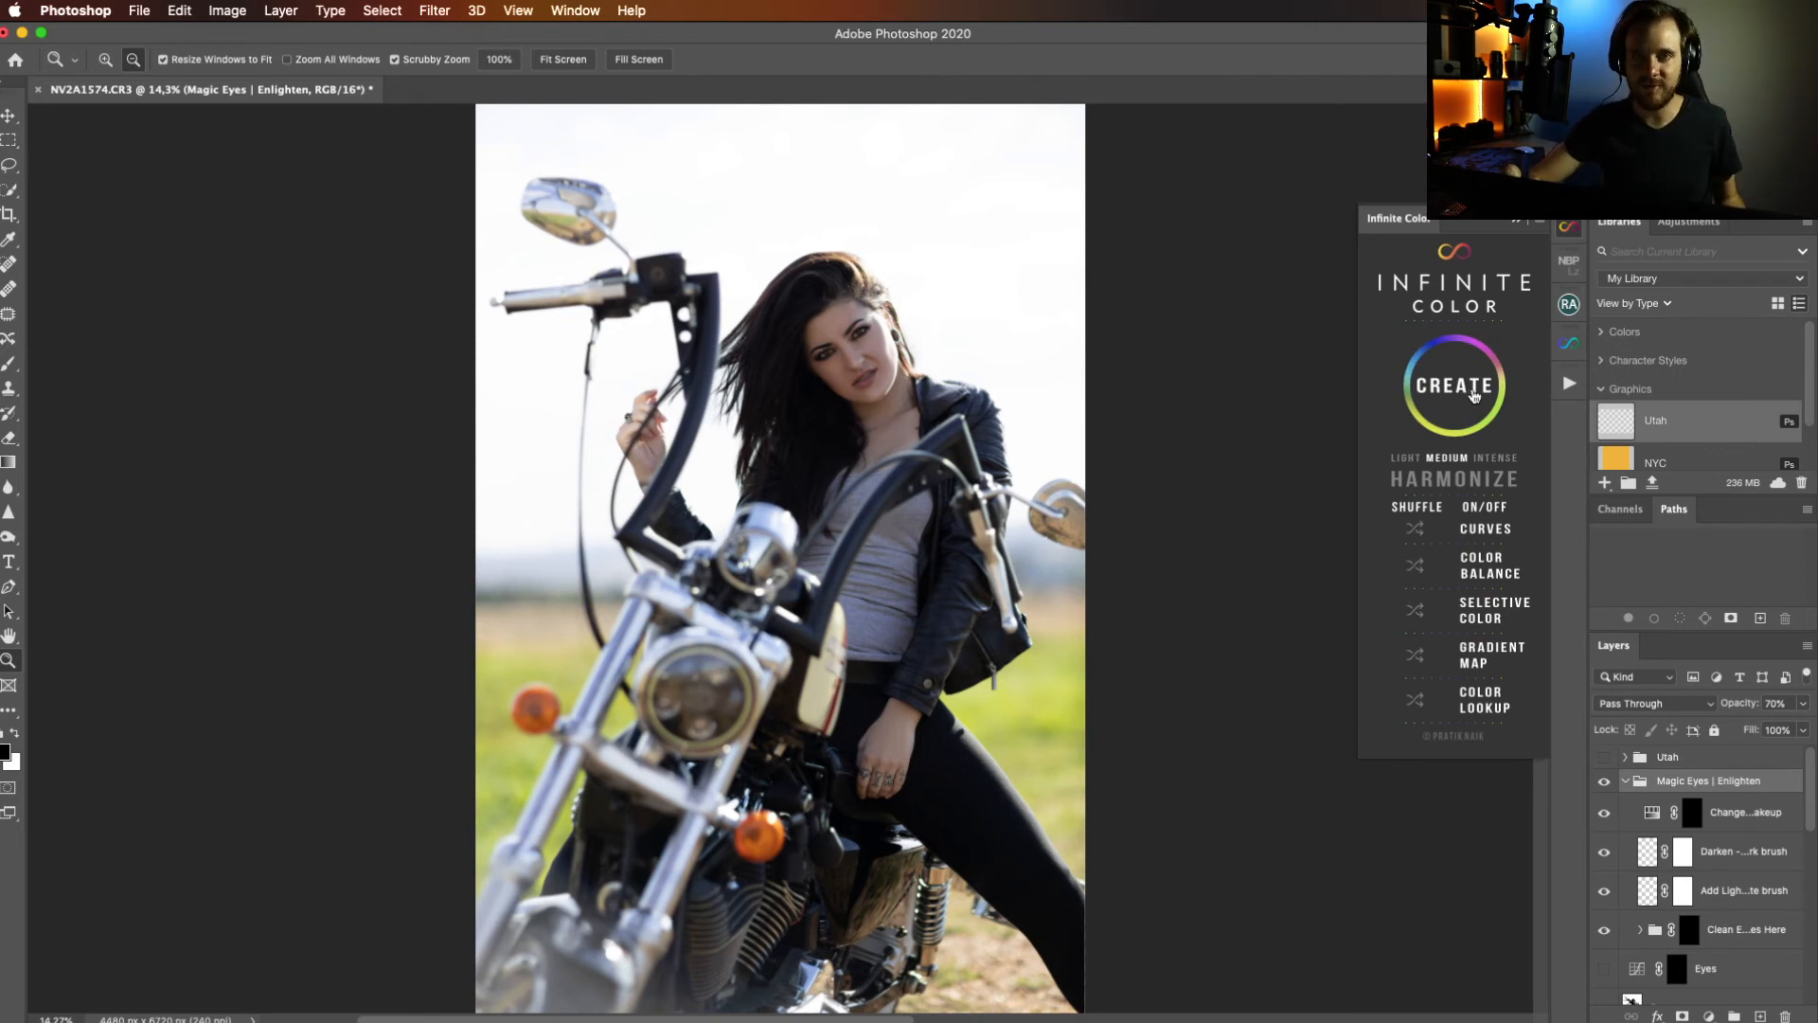
{"action": "left_click", "coordinate": [1463, 397]}
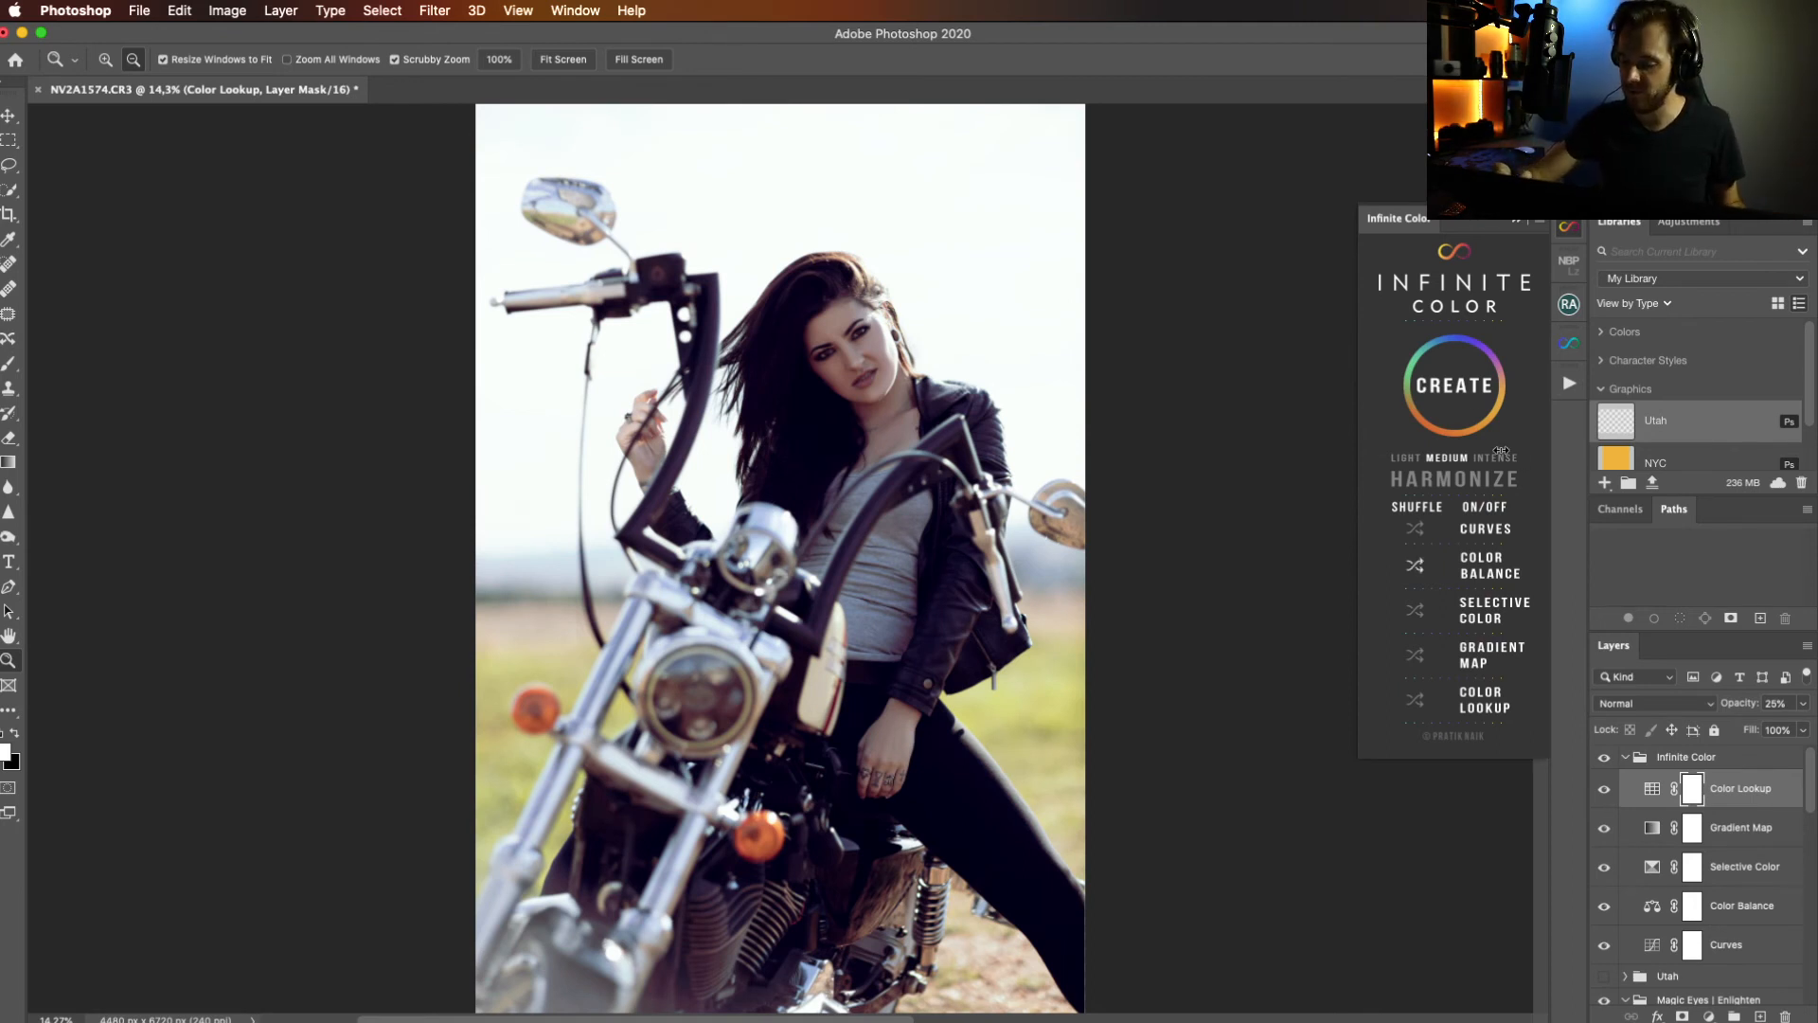
{"action": "left_click", "coordinate": [1467, 434]}
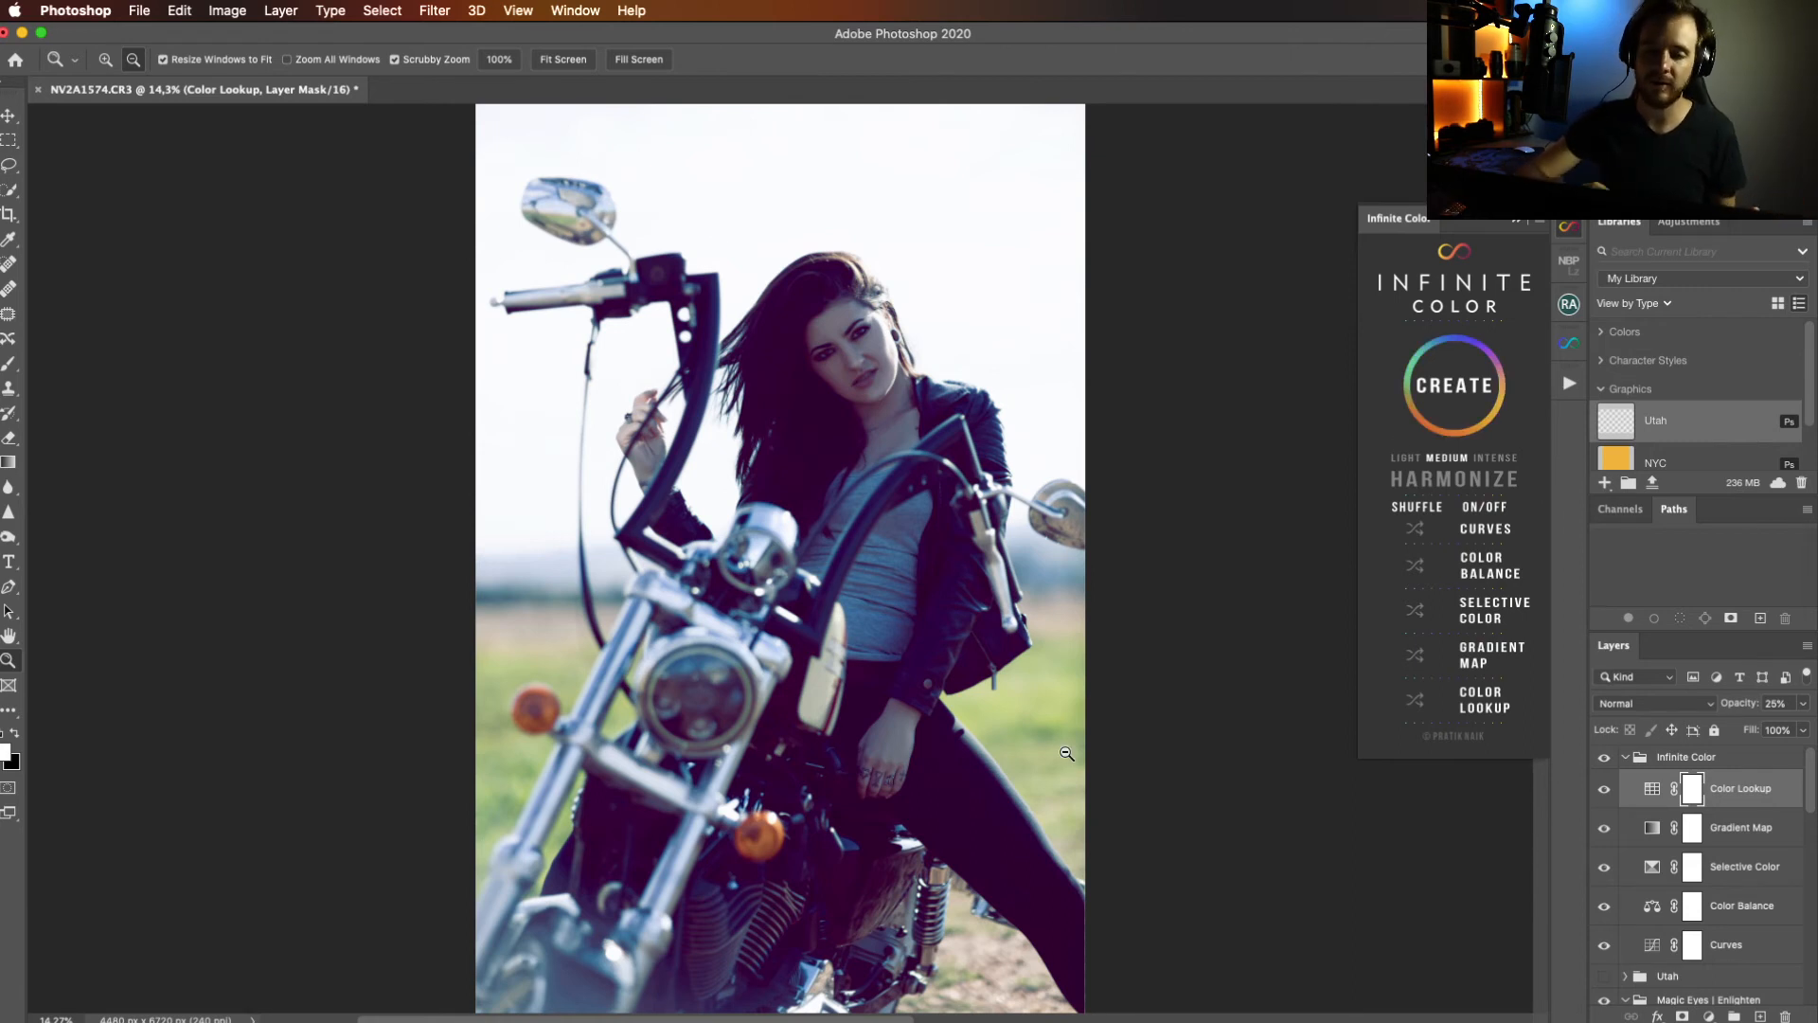
Switch to the COLOR workspace.
{"action": "left_click", "coordinate": [597, 17]}
{"action": "mouse_move", "coordinate": [687, 54]}
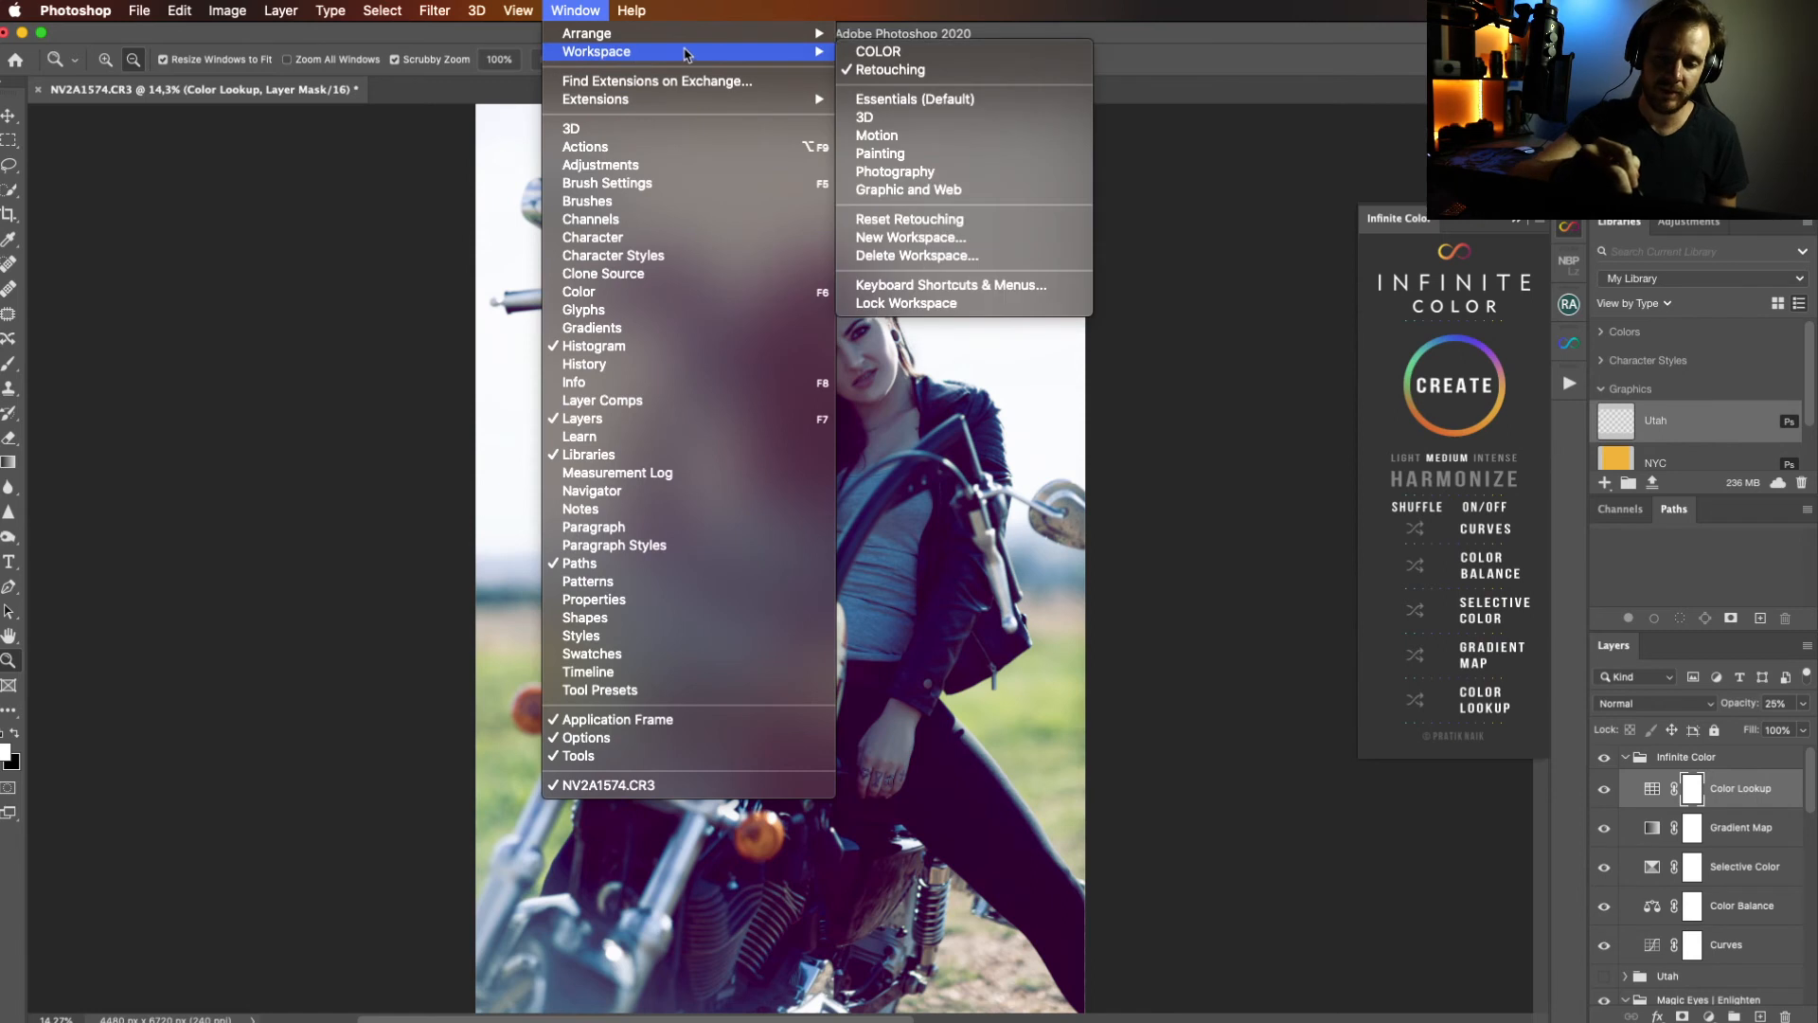
{"action": "left_click", "coordinate": [963, 54]}
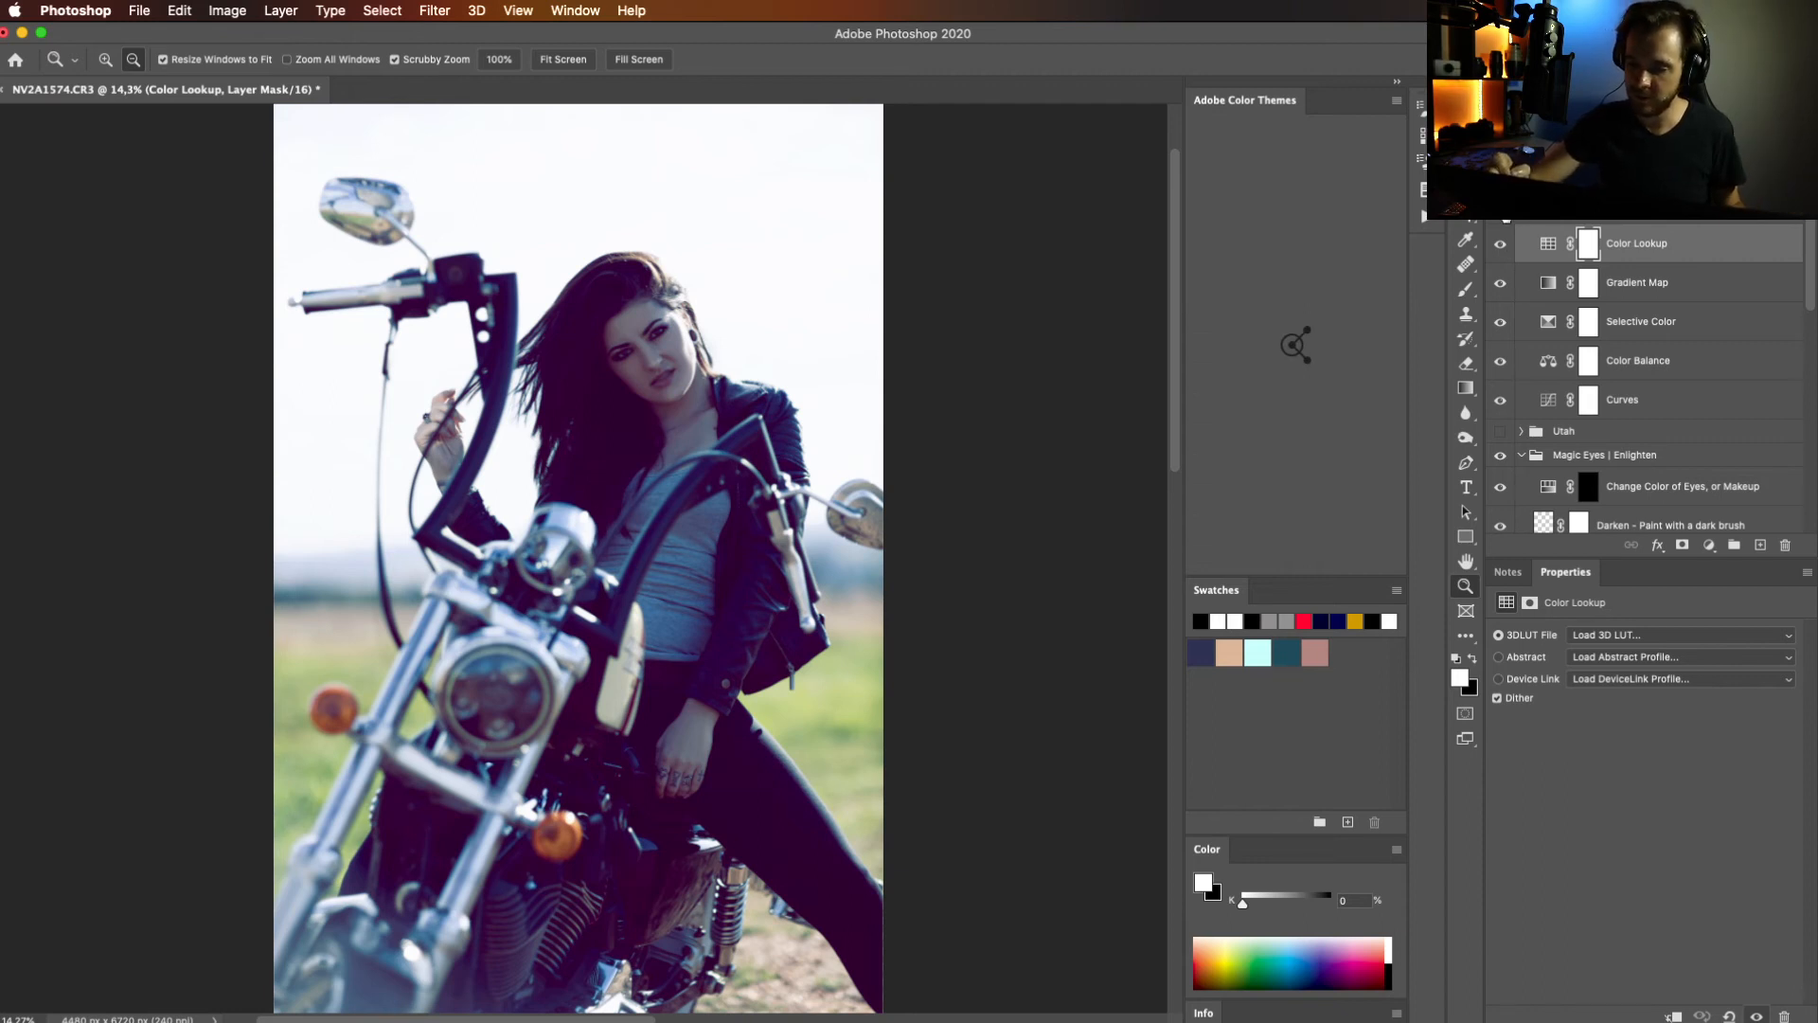
Toggle the Infinite Color group's visibility to compare the graded and ungraded image, leaving the group hidden.
{"action": "left_click", "coordinate": [1503, 214]}
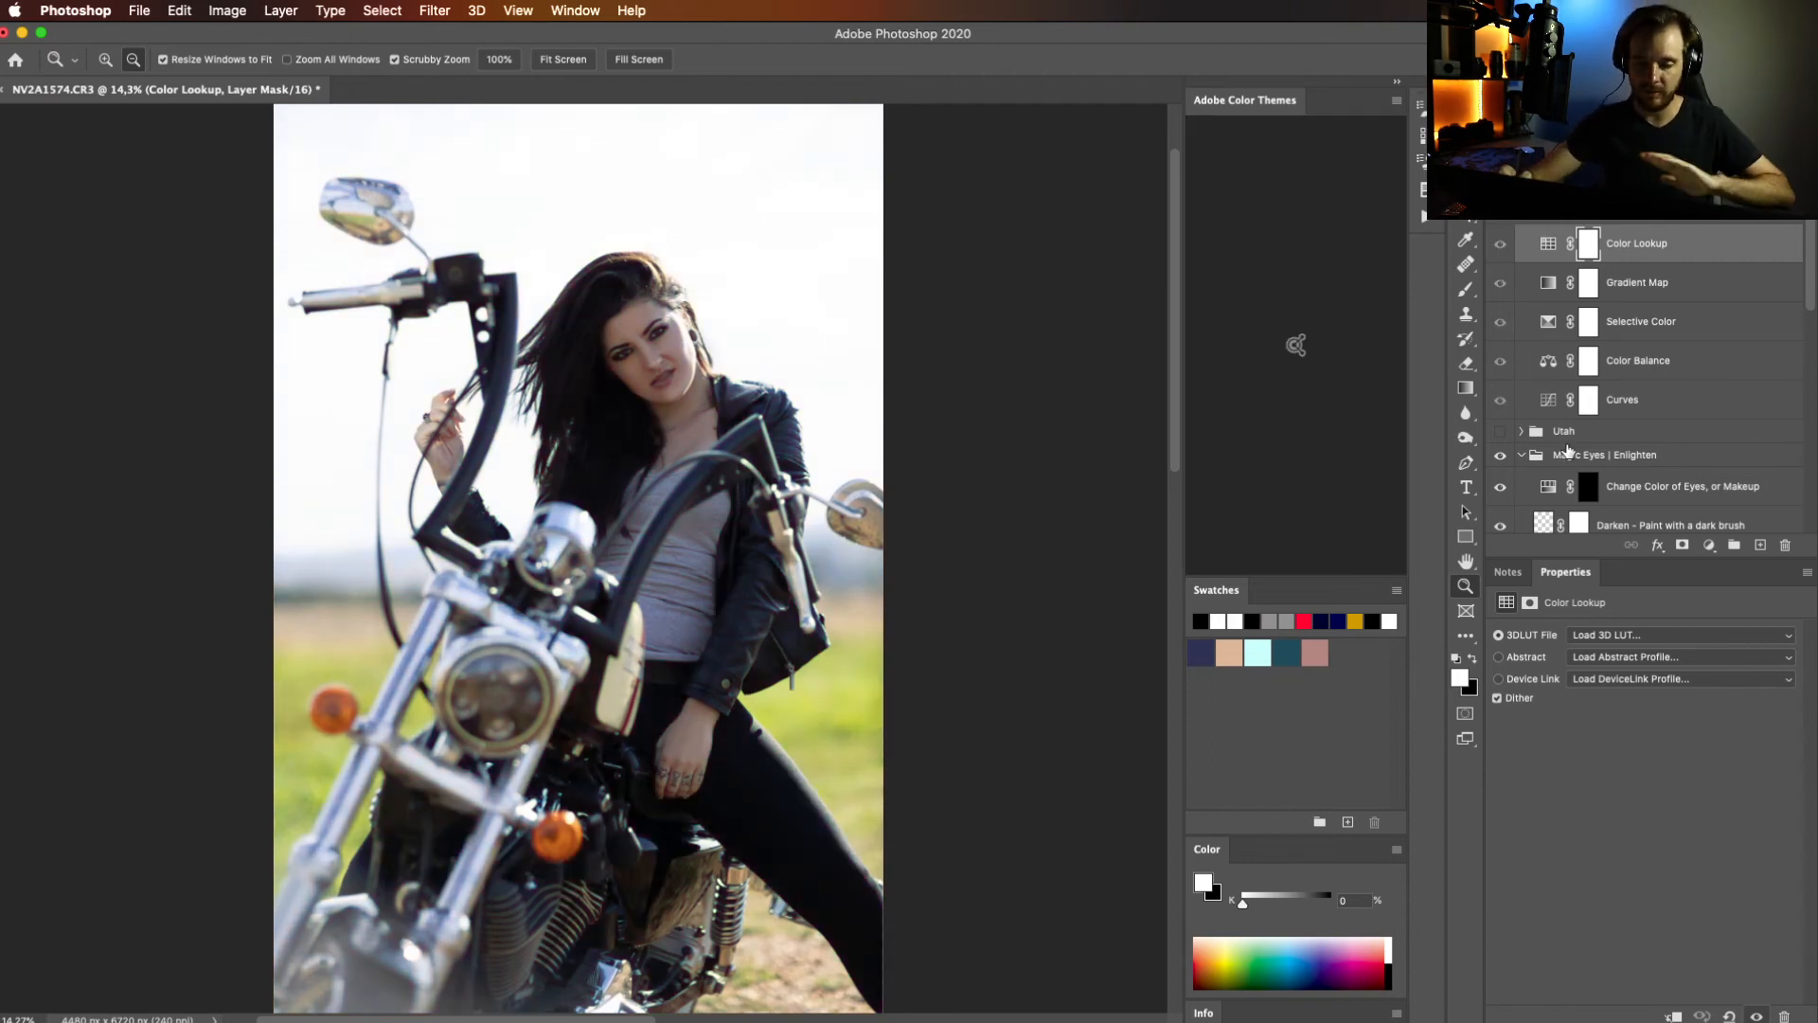
{"action": "left_click", "coordinate": [1505, 216]}
{"action": "left_click", "coordinate": [1505, 215]}
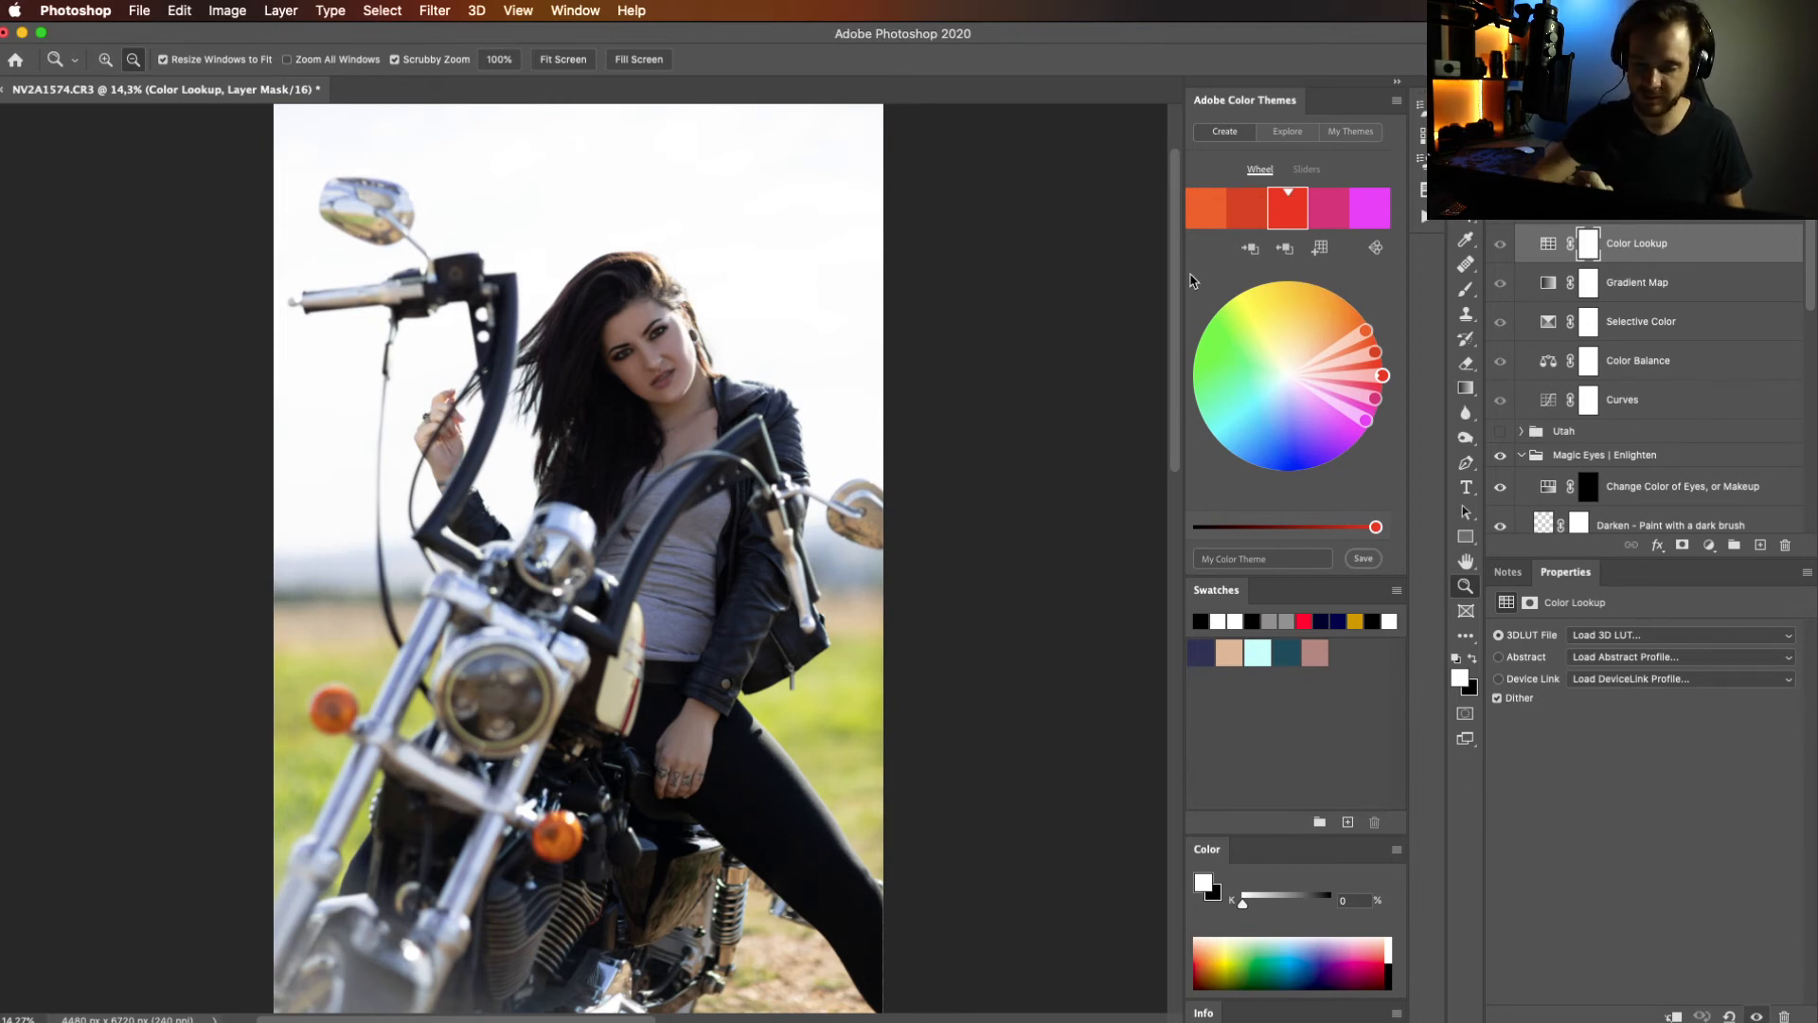
Try to sample a foreground colour from the blurred background with the Eyedropper and check it in the Color Picker.
{"action": "key", "text": "i"}
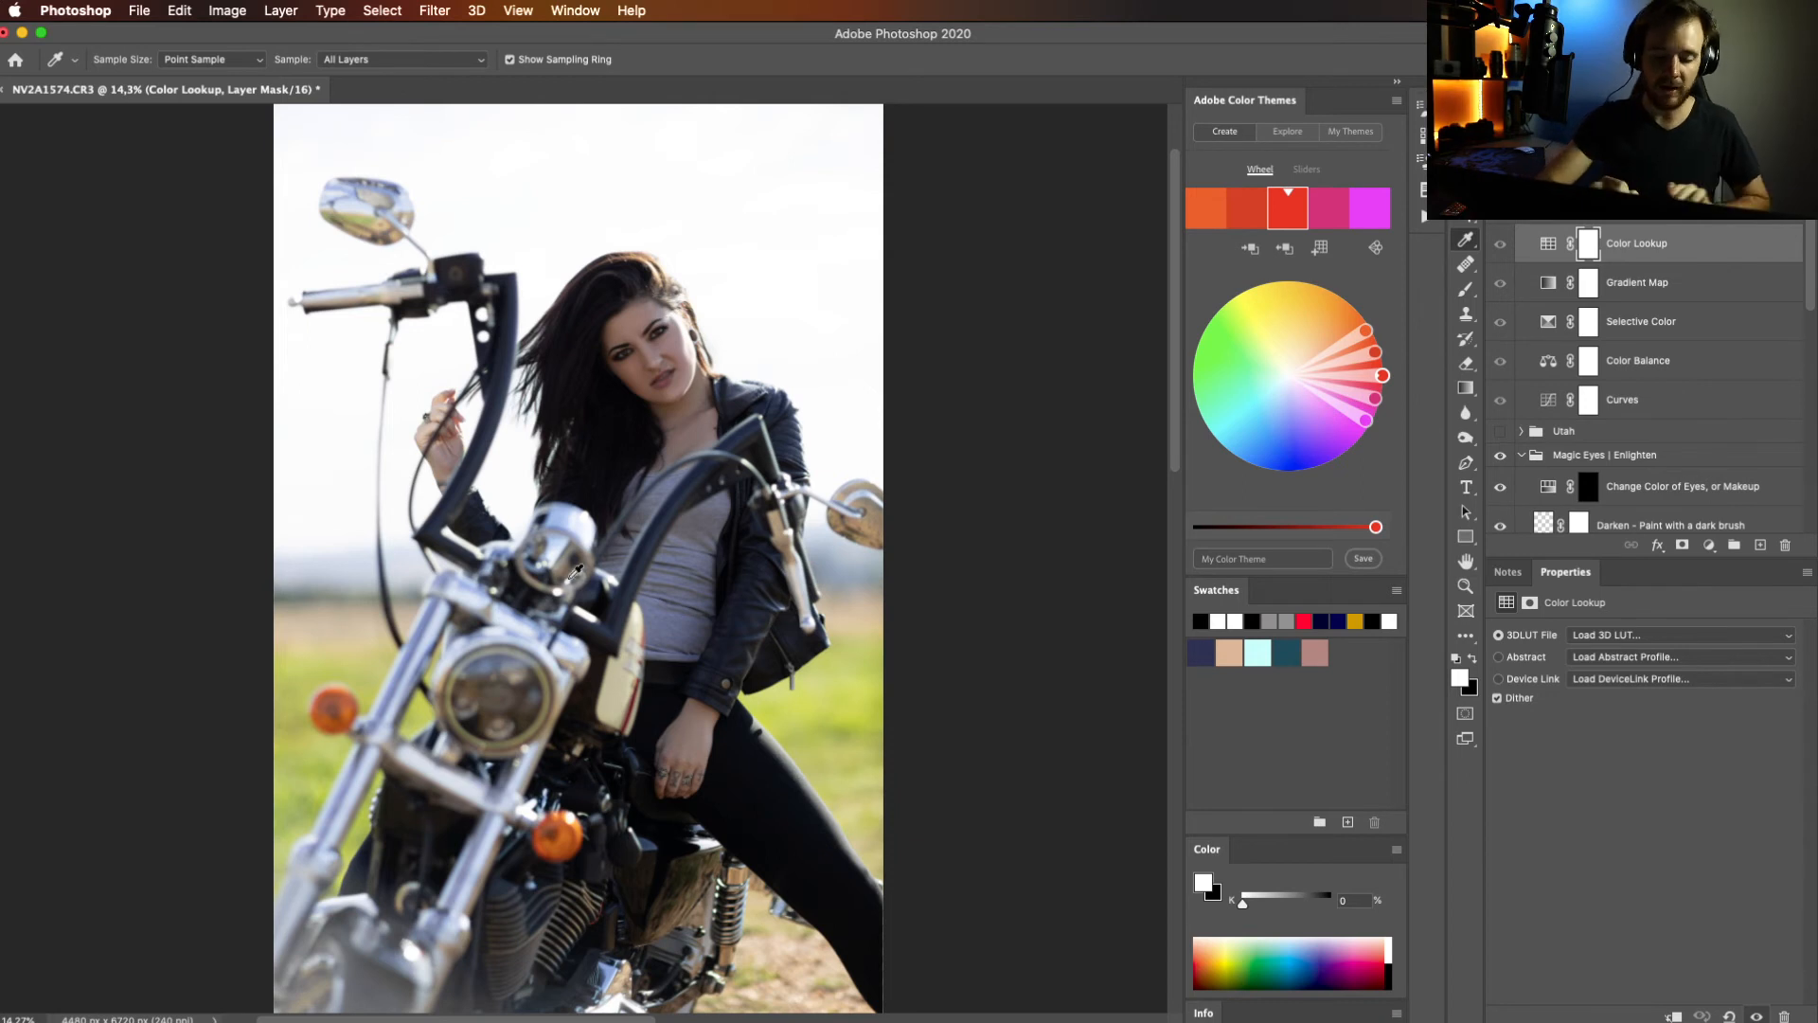
{"action": "left_click", "coordinate": [345, 664]}
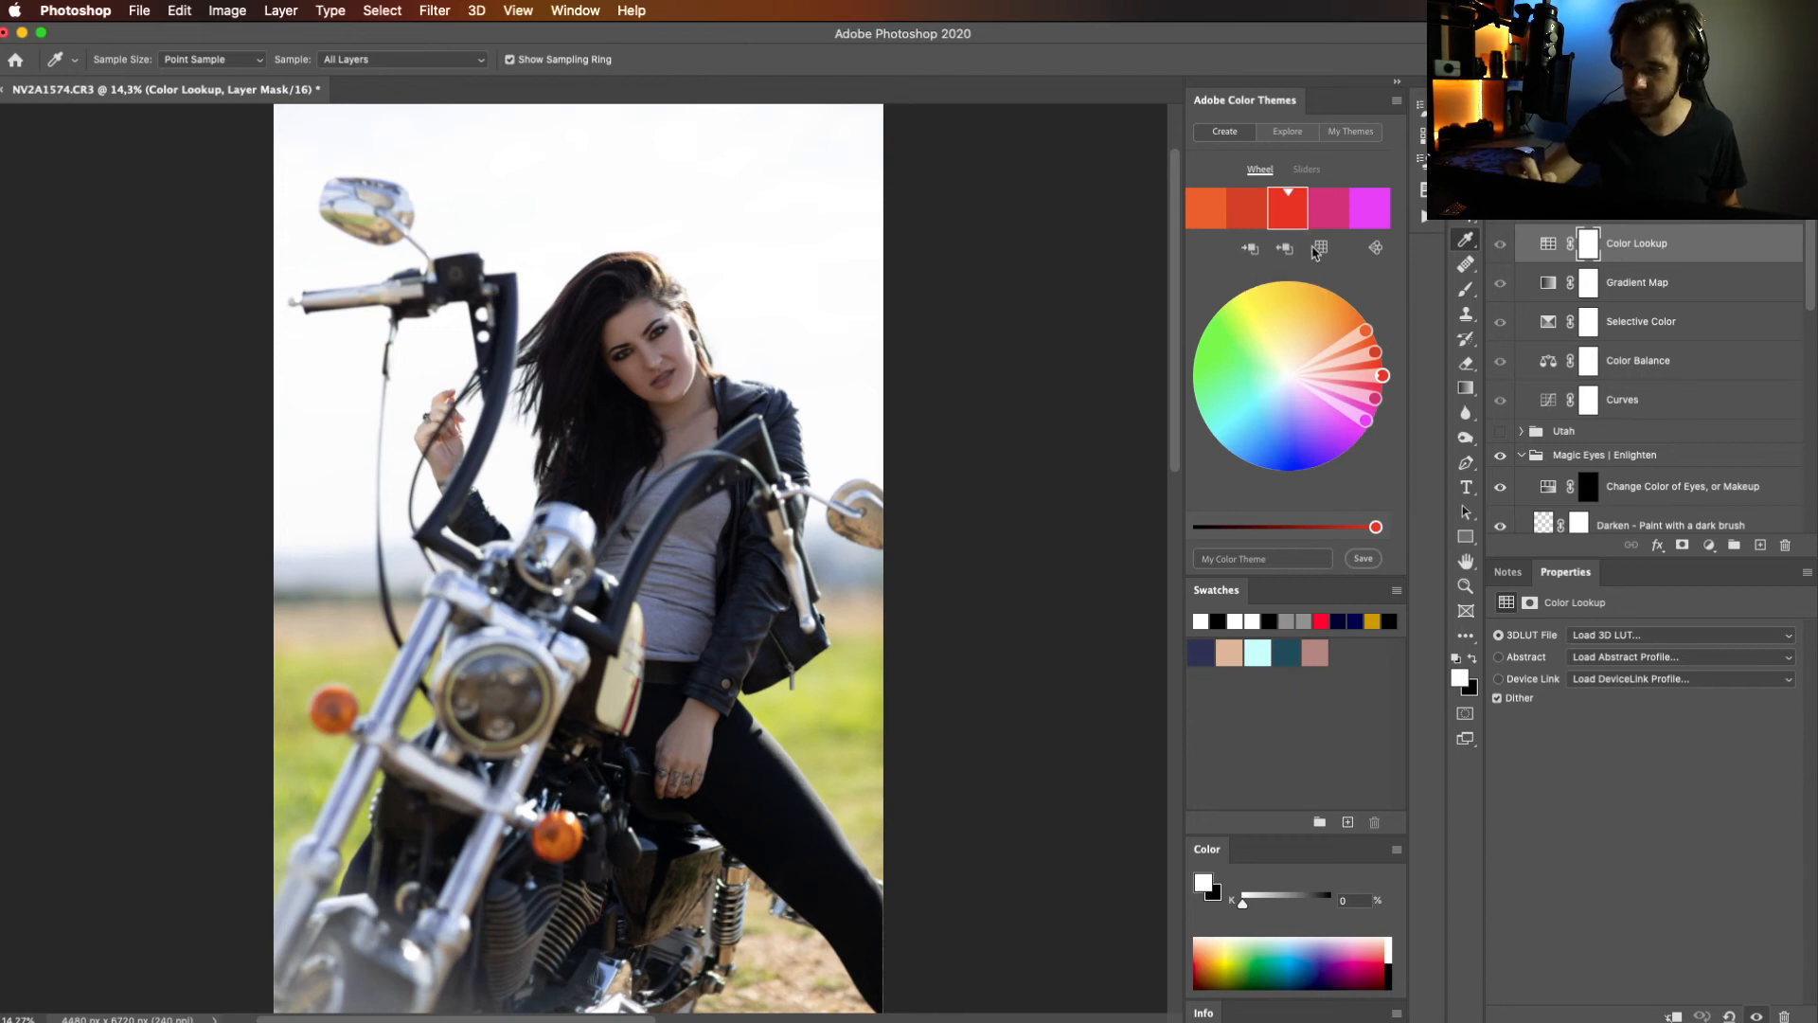
{"action": "left_click", "coordinate": [1461, 679]}
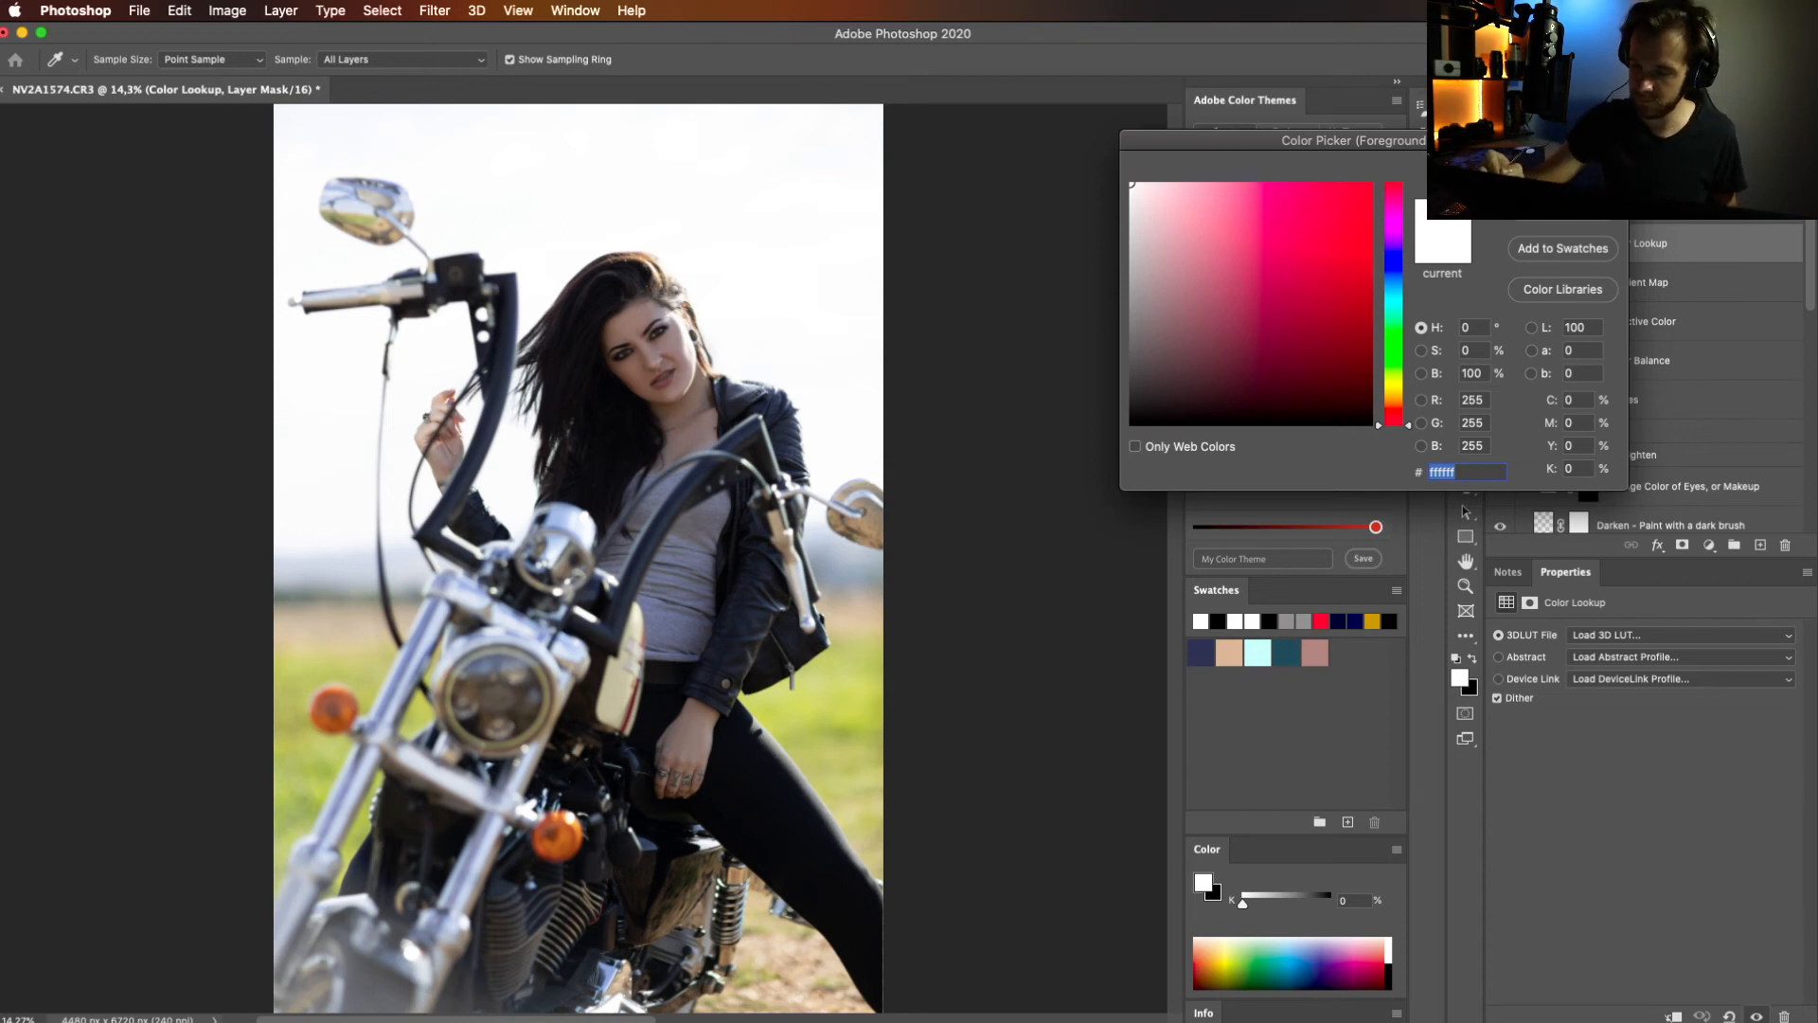
{"action": "key", "text": "Return"}
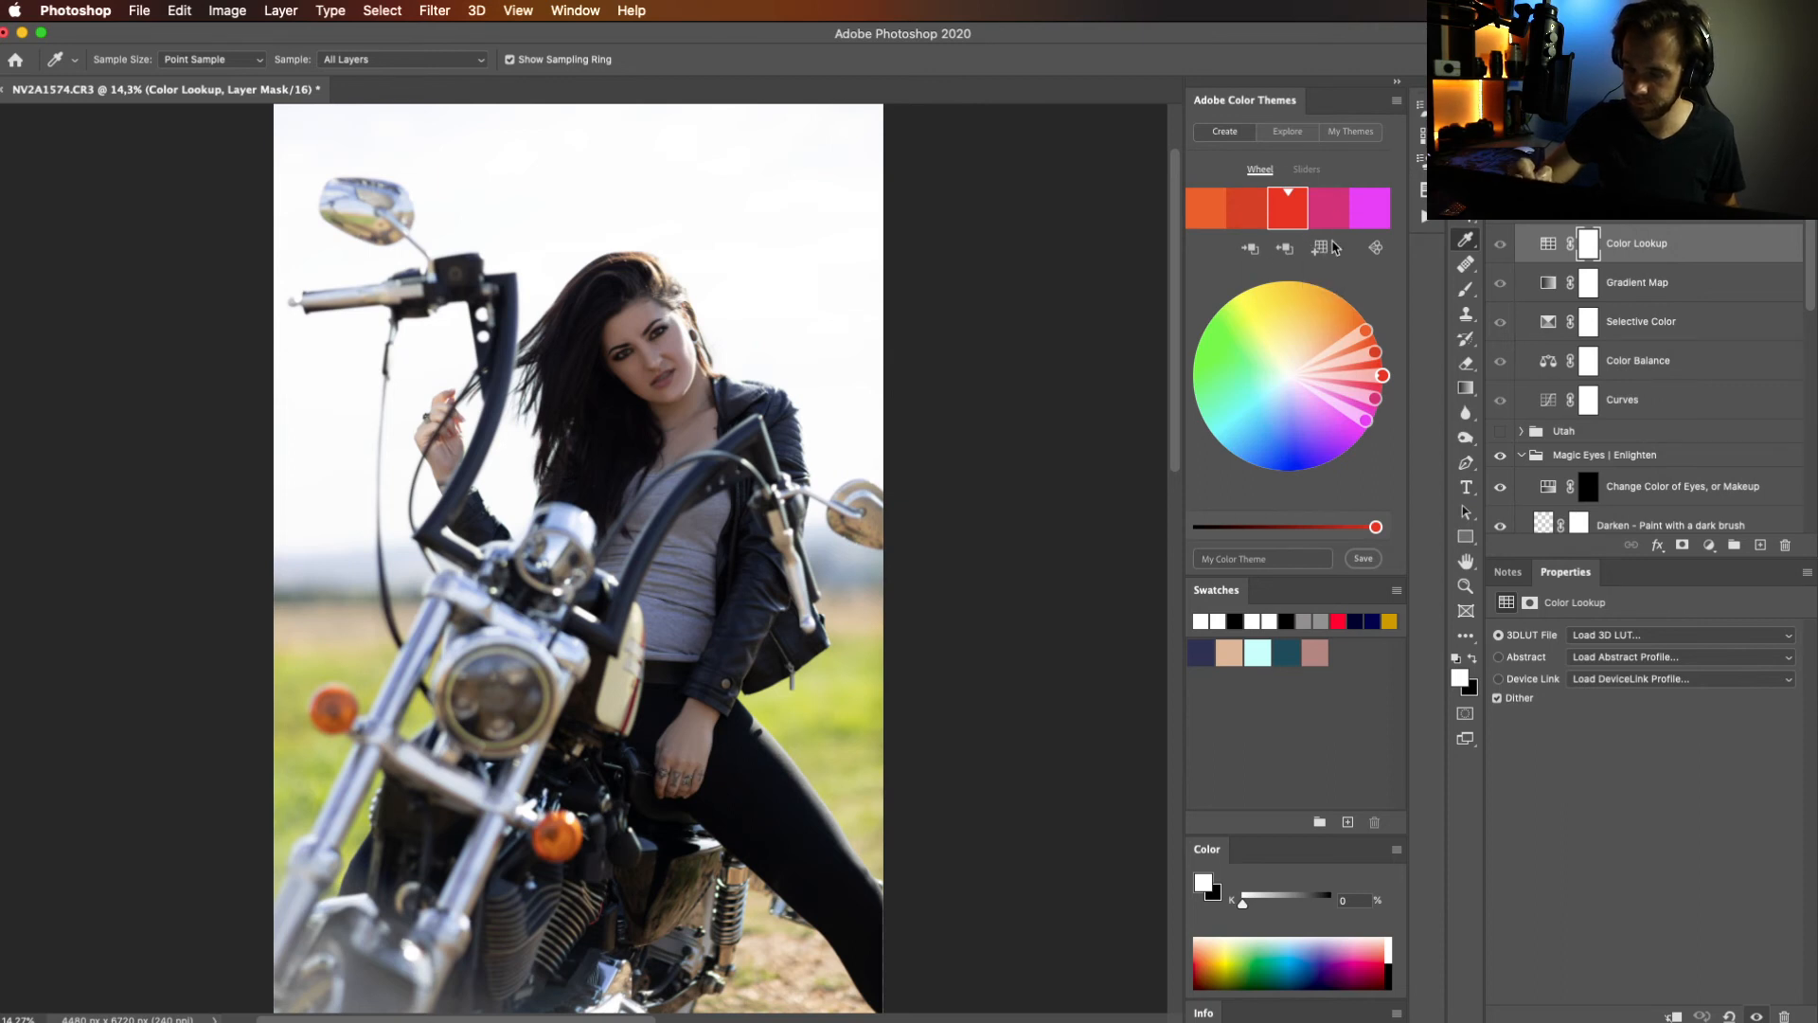
Browse the most popular themes in Adobe Color Themes and try picking a foreground colour from the colour spectrum.
{"action": "left_click", "coordinate": [1306, 135]}
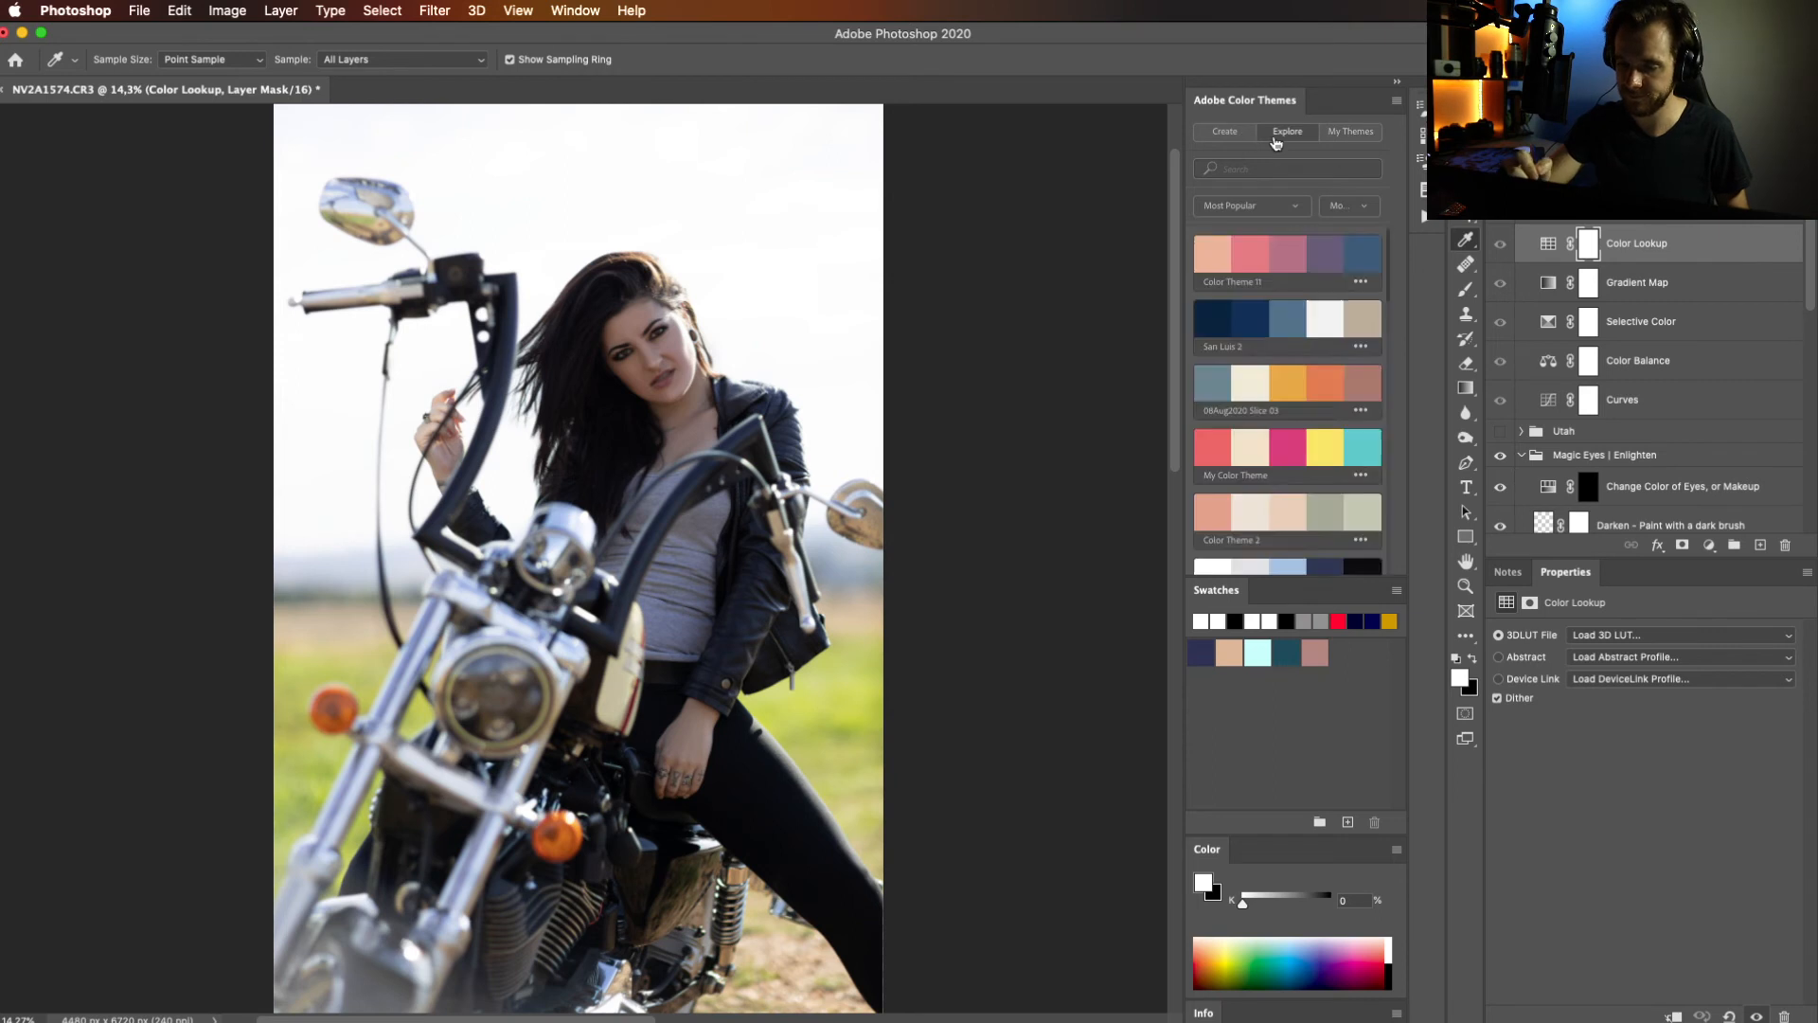
{"action": "left_click", "coordinate": [1287, 137]}
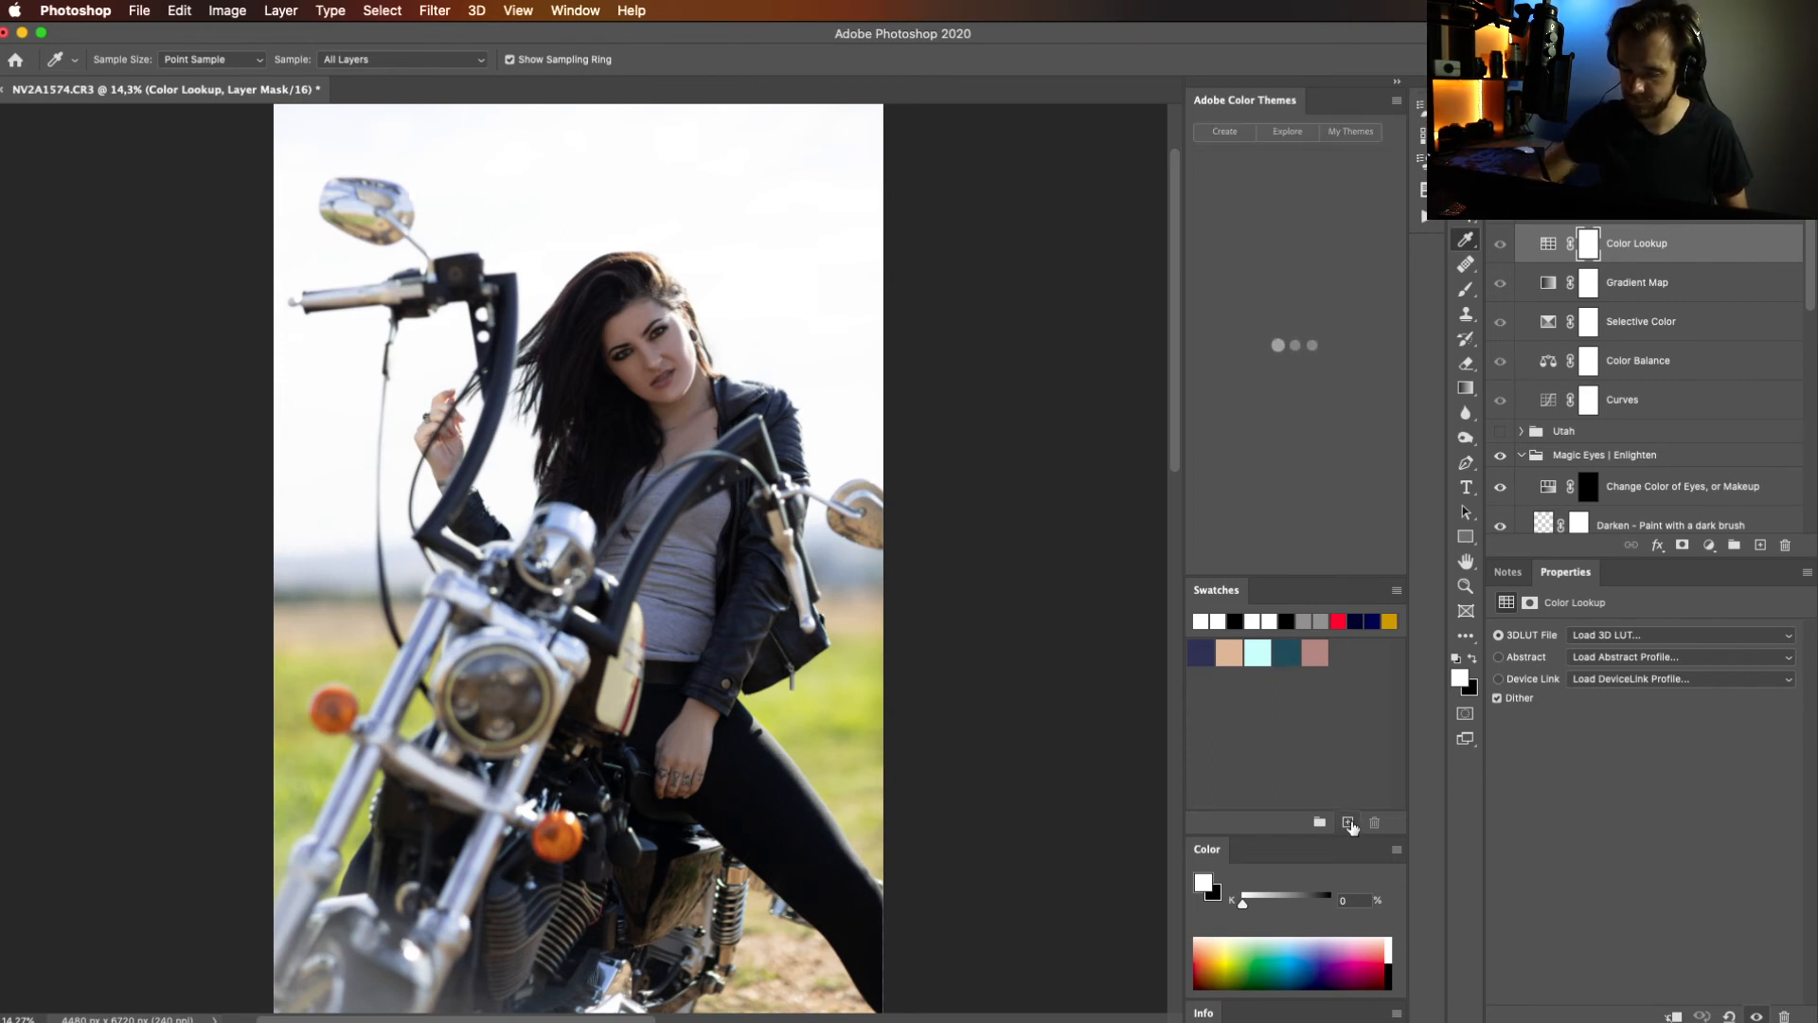
{"action": "left_click", "coordinate": [1303, 954]}
{"action": "left_click", "coordinate": [1305, 957]}
{"action": "left_click", "coordinate": [1308, 946]}
Try to sample the green grass beside the model as the foreground colour, with and without the Color Picker open.
{"action": "left_click_drag", "start_coordinate": [826, 719], "coordinate": [855, 679]}
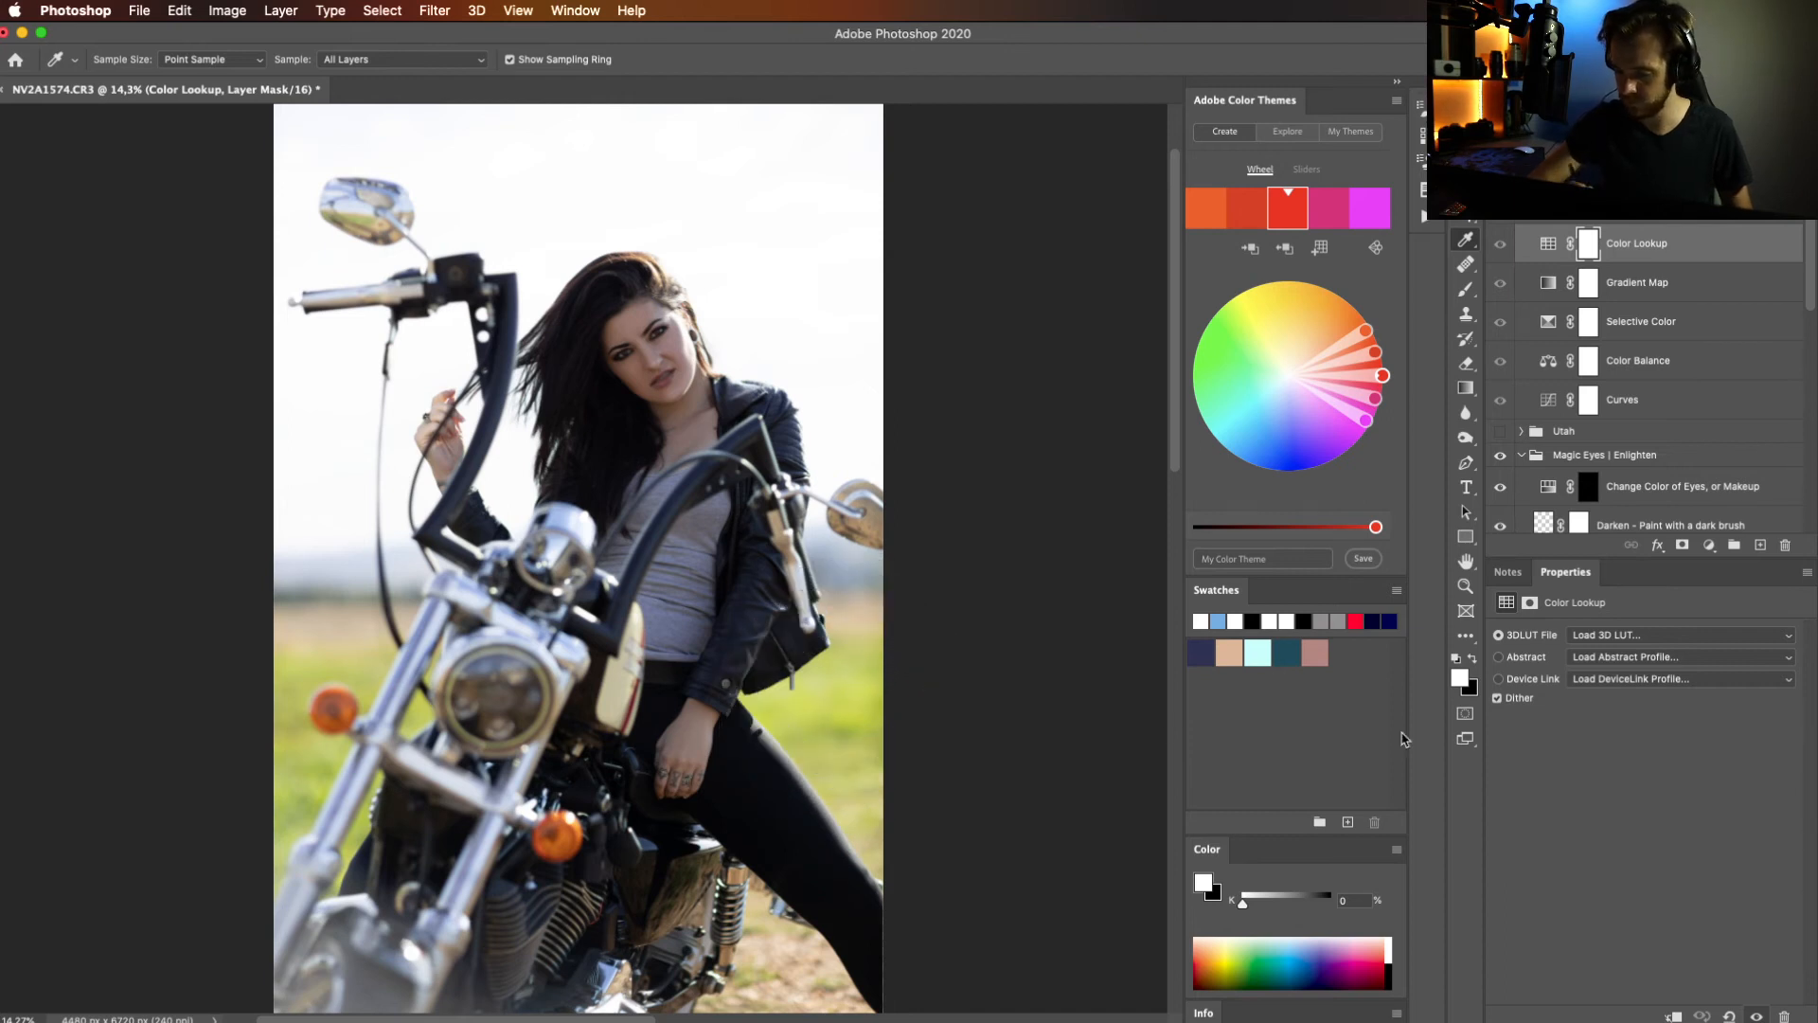
{"action": "left_click", "coordinate": [1459, 676]}
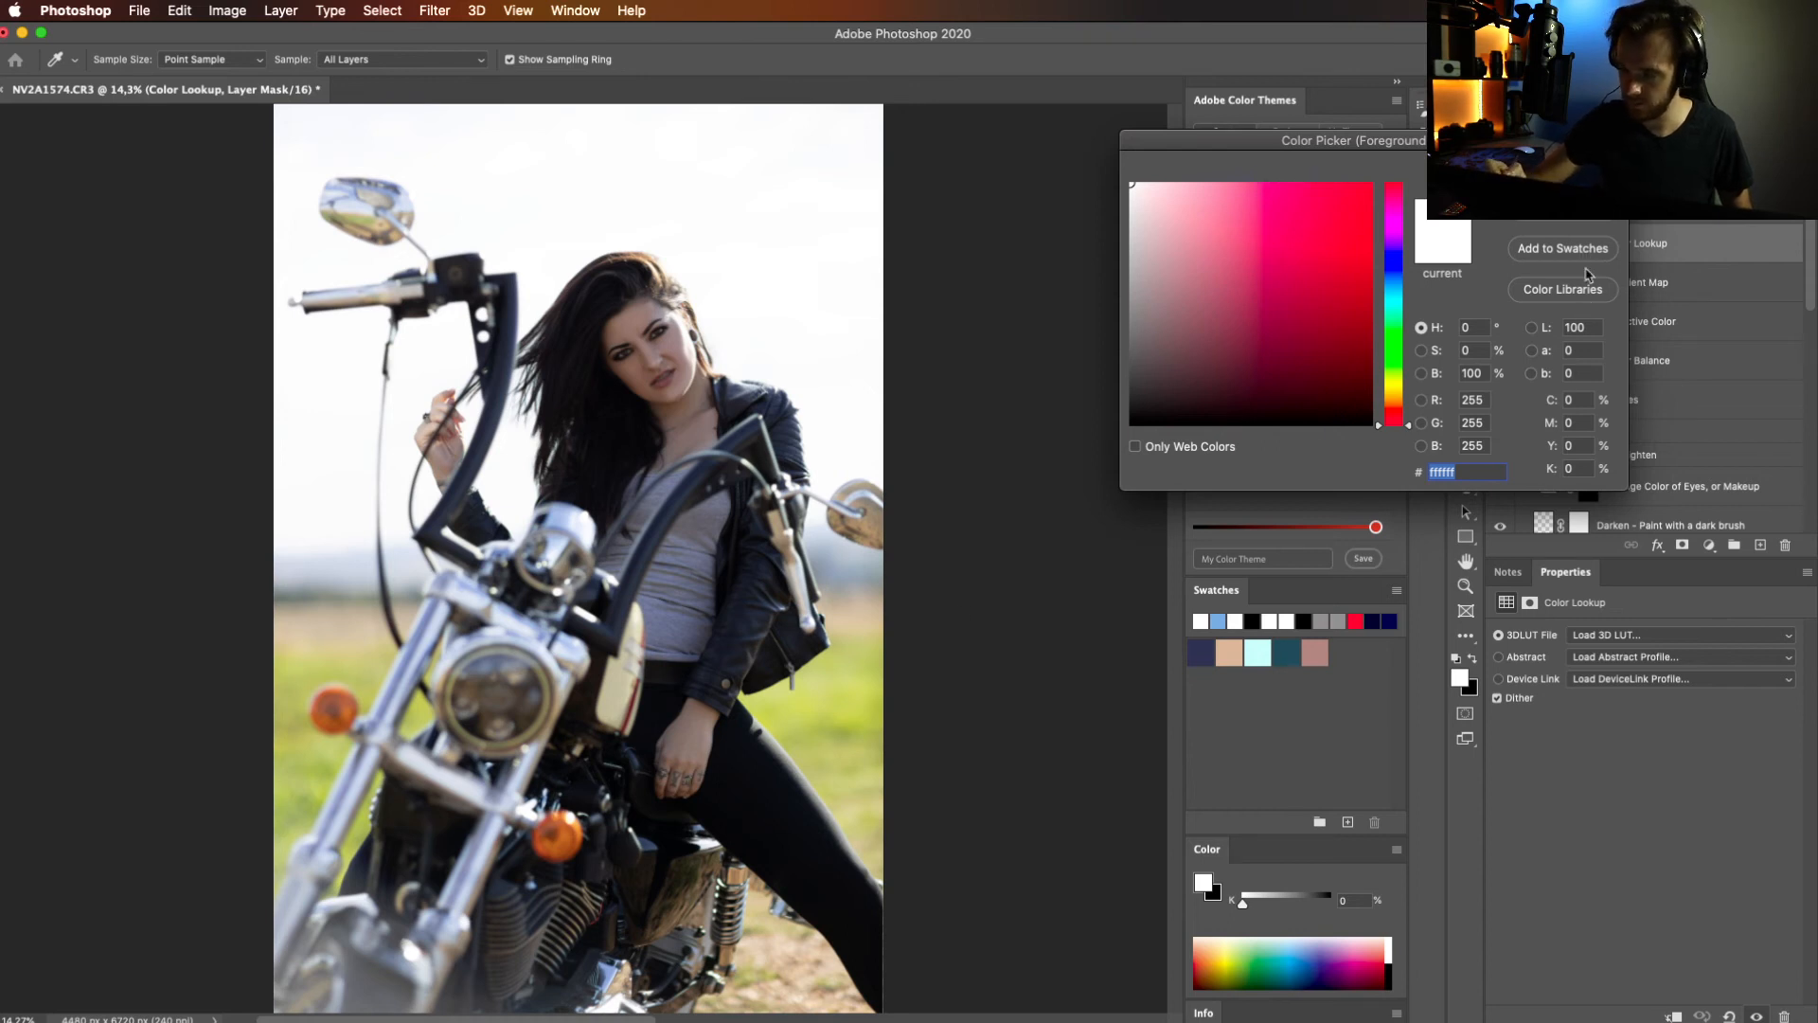
{"action": "left_click_drag", "start_coordinate": [1415, 427], "coordinate": [1407, 423]}
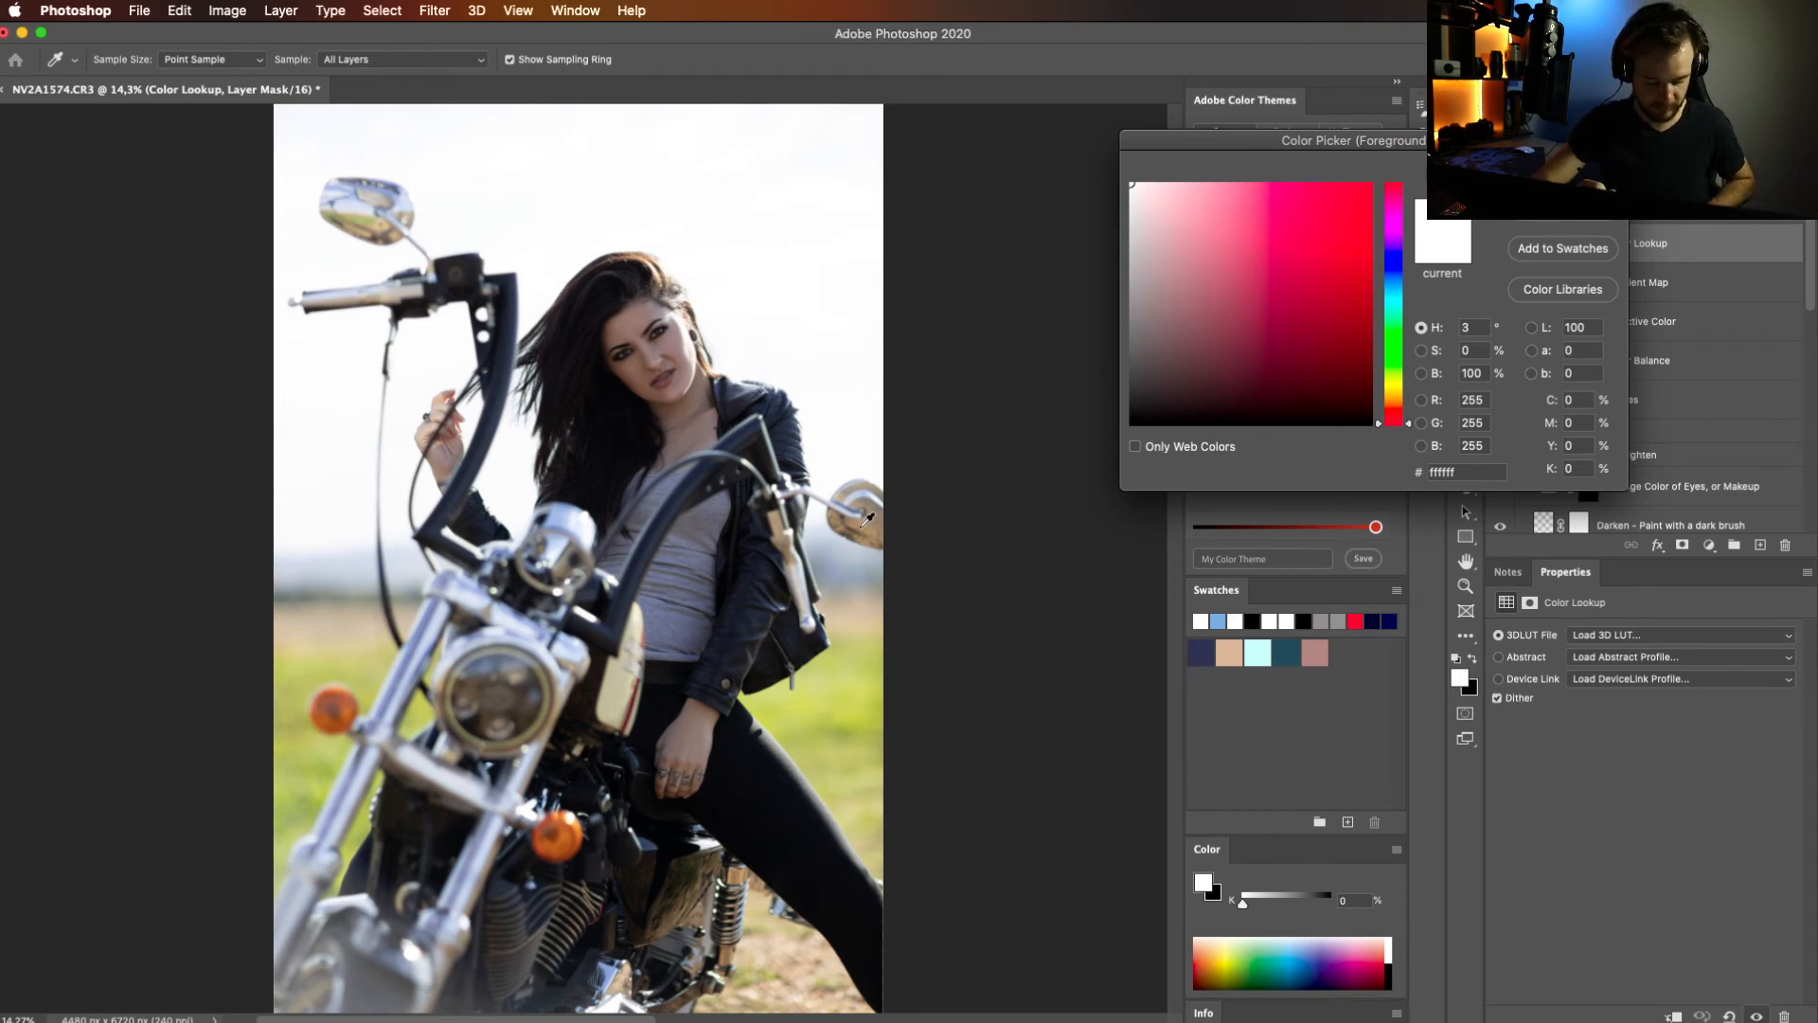
{"action": "left_click", "coordinate": [855, 708]}
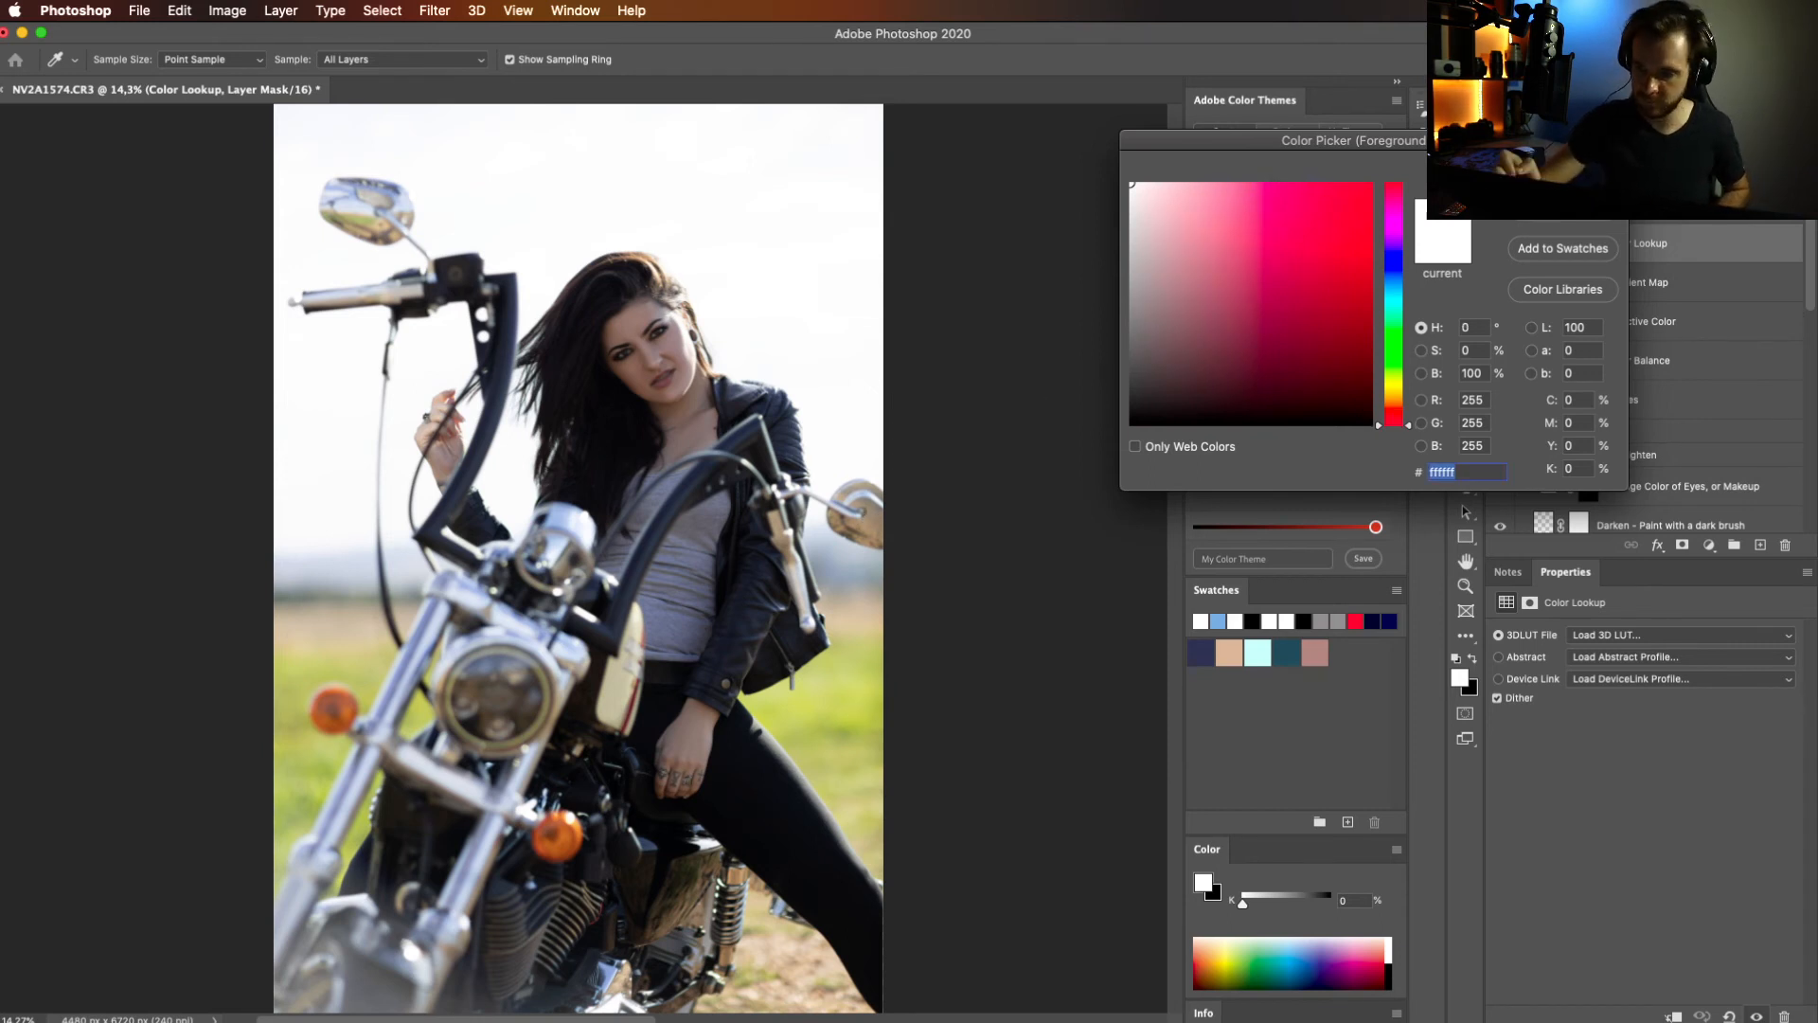
{"action": "key", "text": "Return"}
{"action": "left_click", "coordinate": [859, 682]}
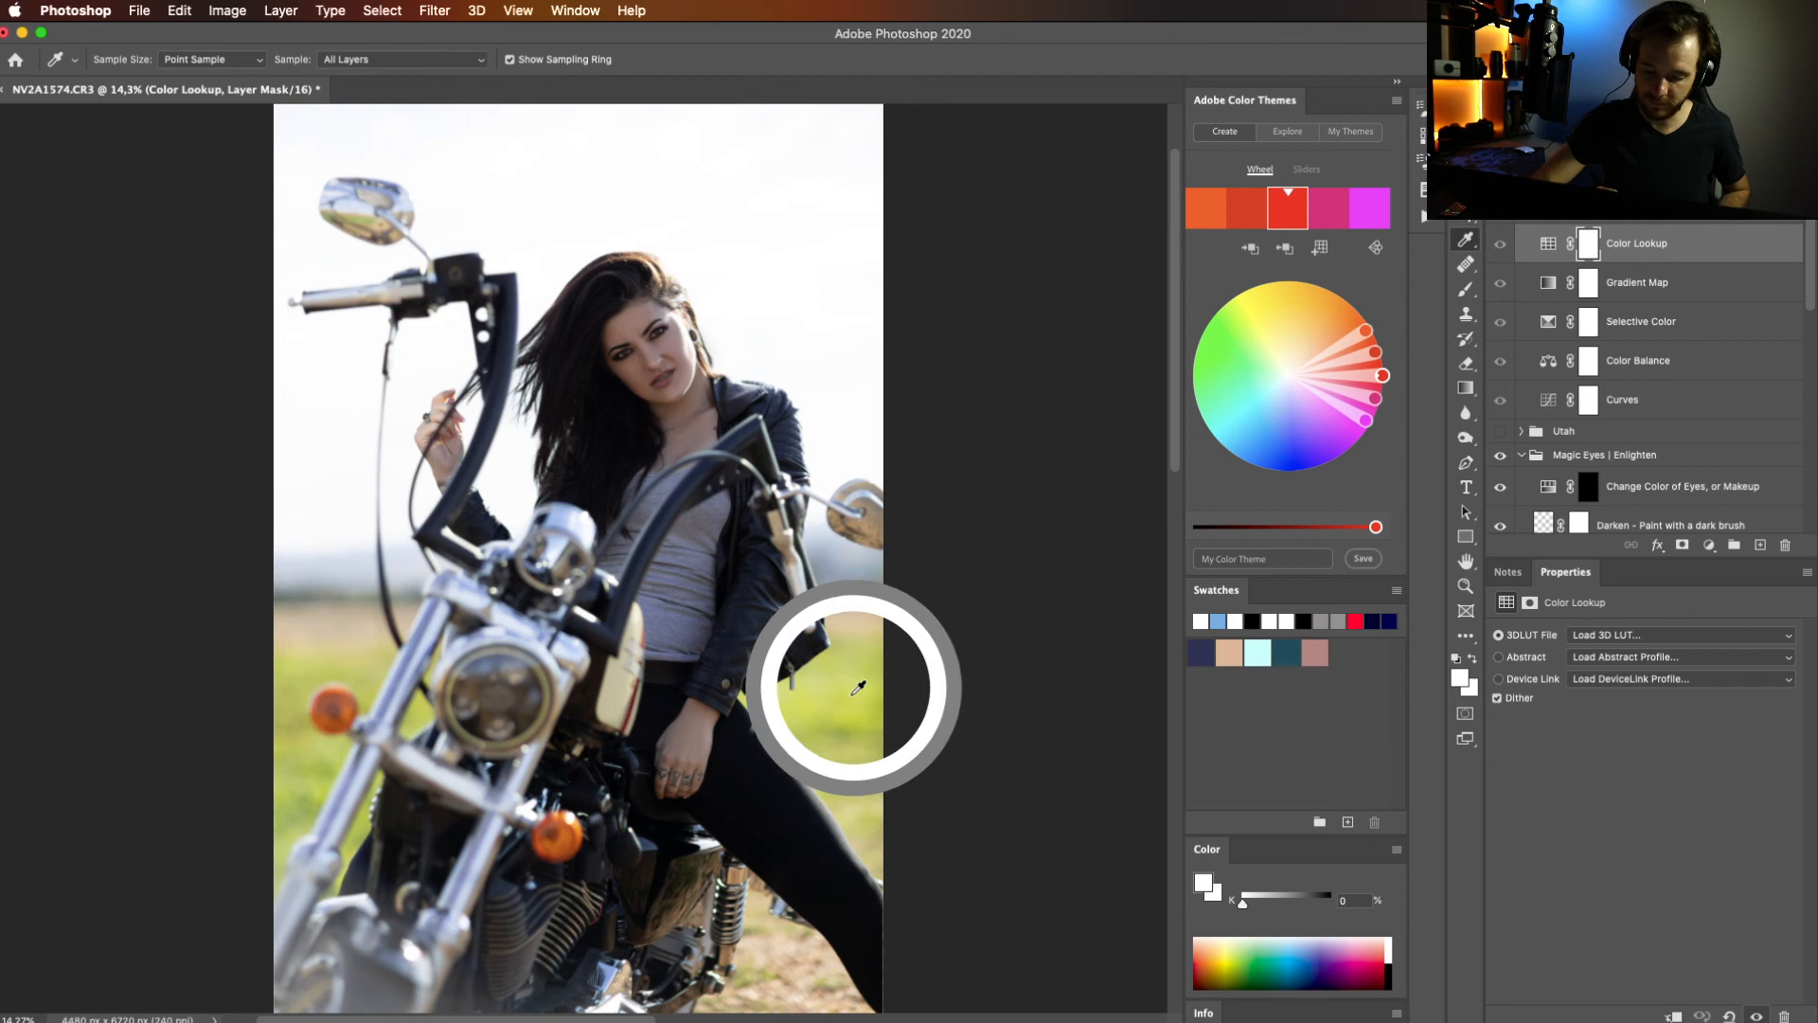
Place a color sampler point on the grass beside the model, shift it slightly, and undo a second point.
{"action": "left_click", "coordinate": [855, 696], "text": "shift"}
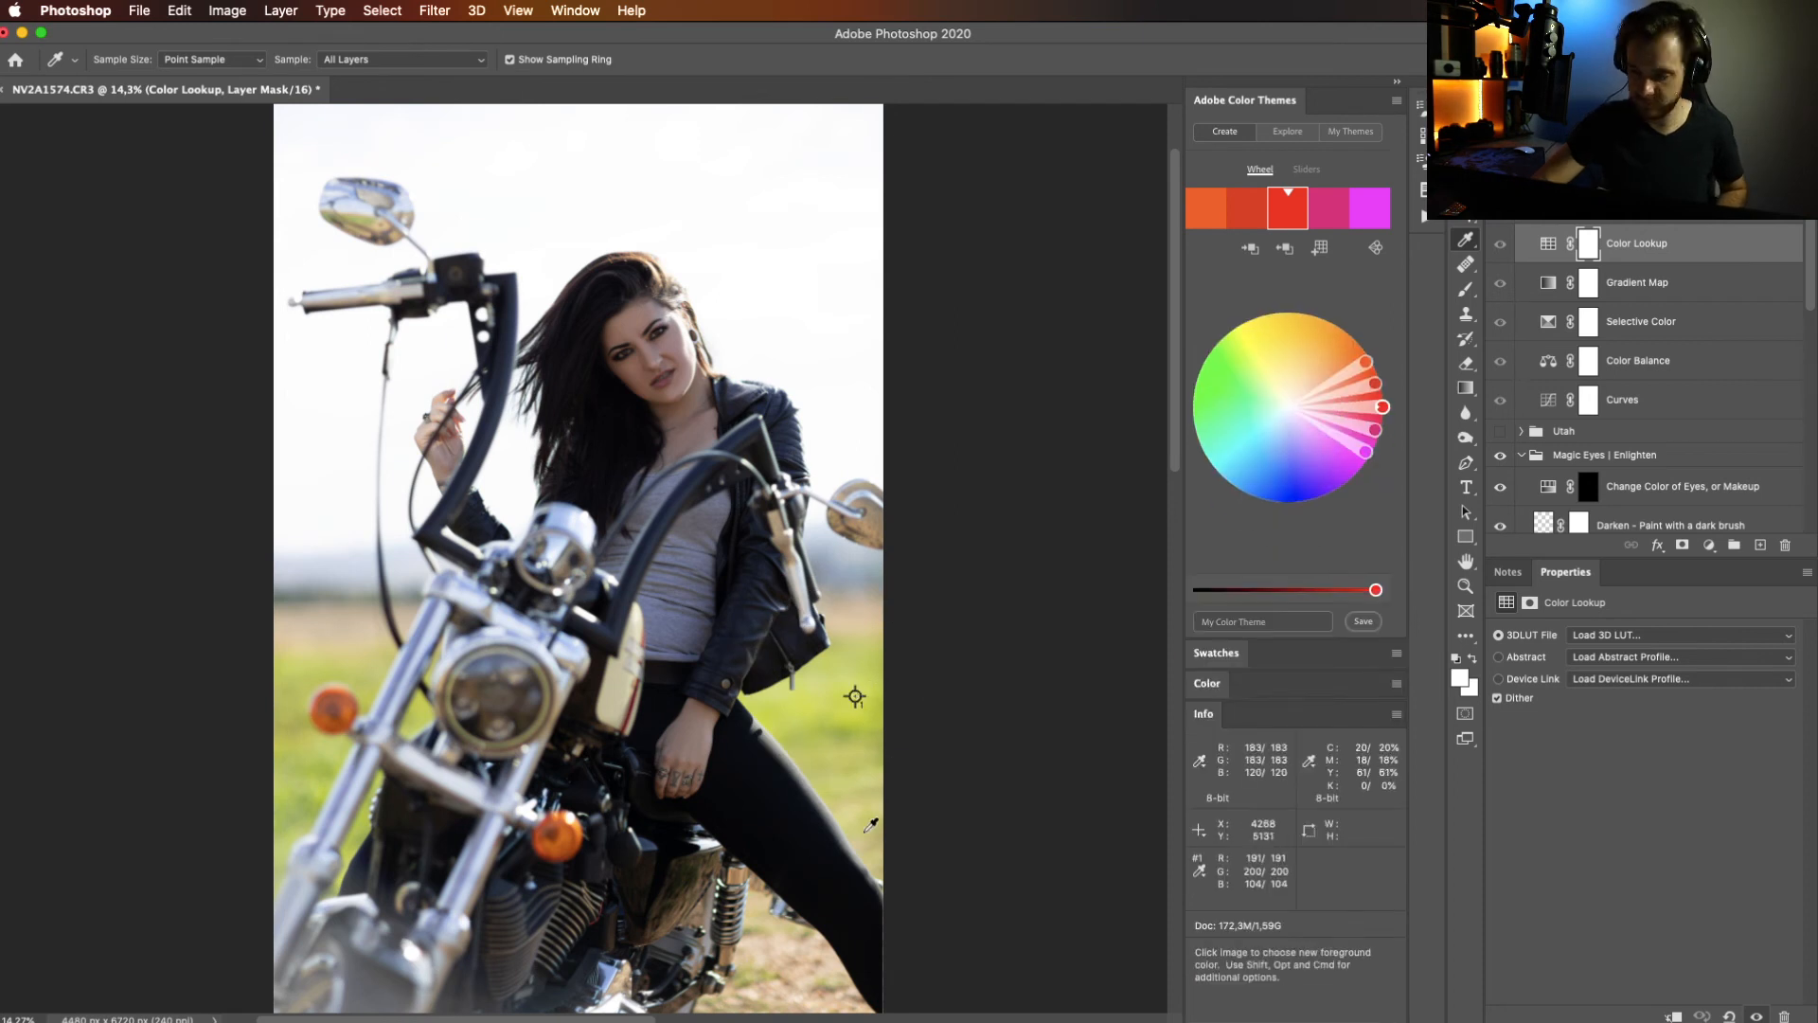
{"action": "left_click_drag", "start_coordinate": [855, 696], "coordinate": [859, 701]}
{"action": "left_click", "coordinate": [859, 697], "text": "shift"}
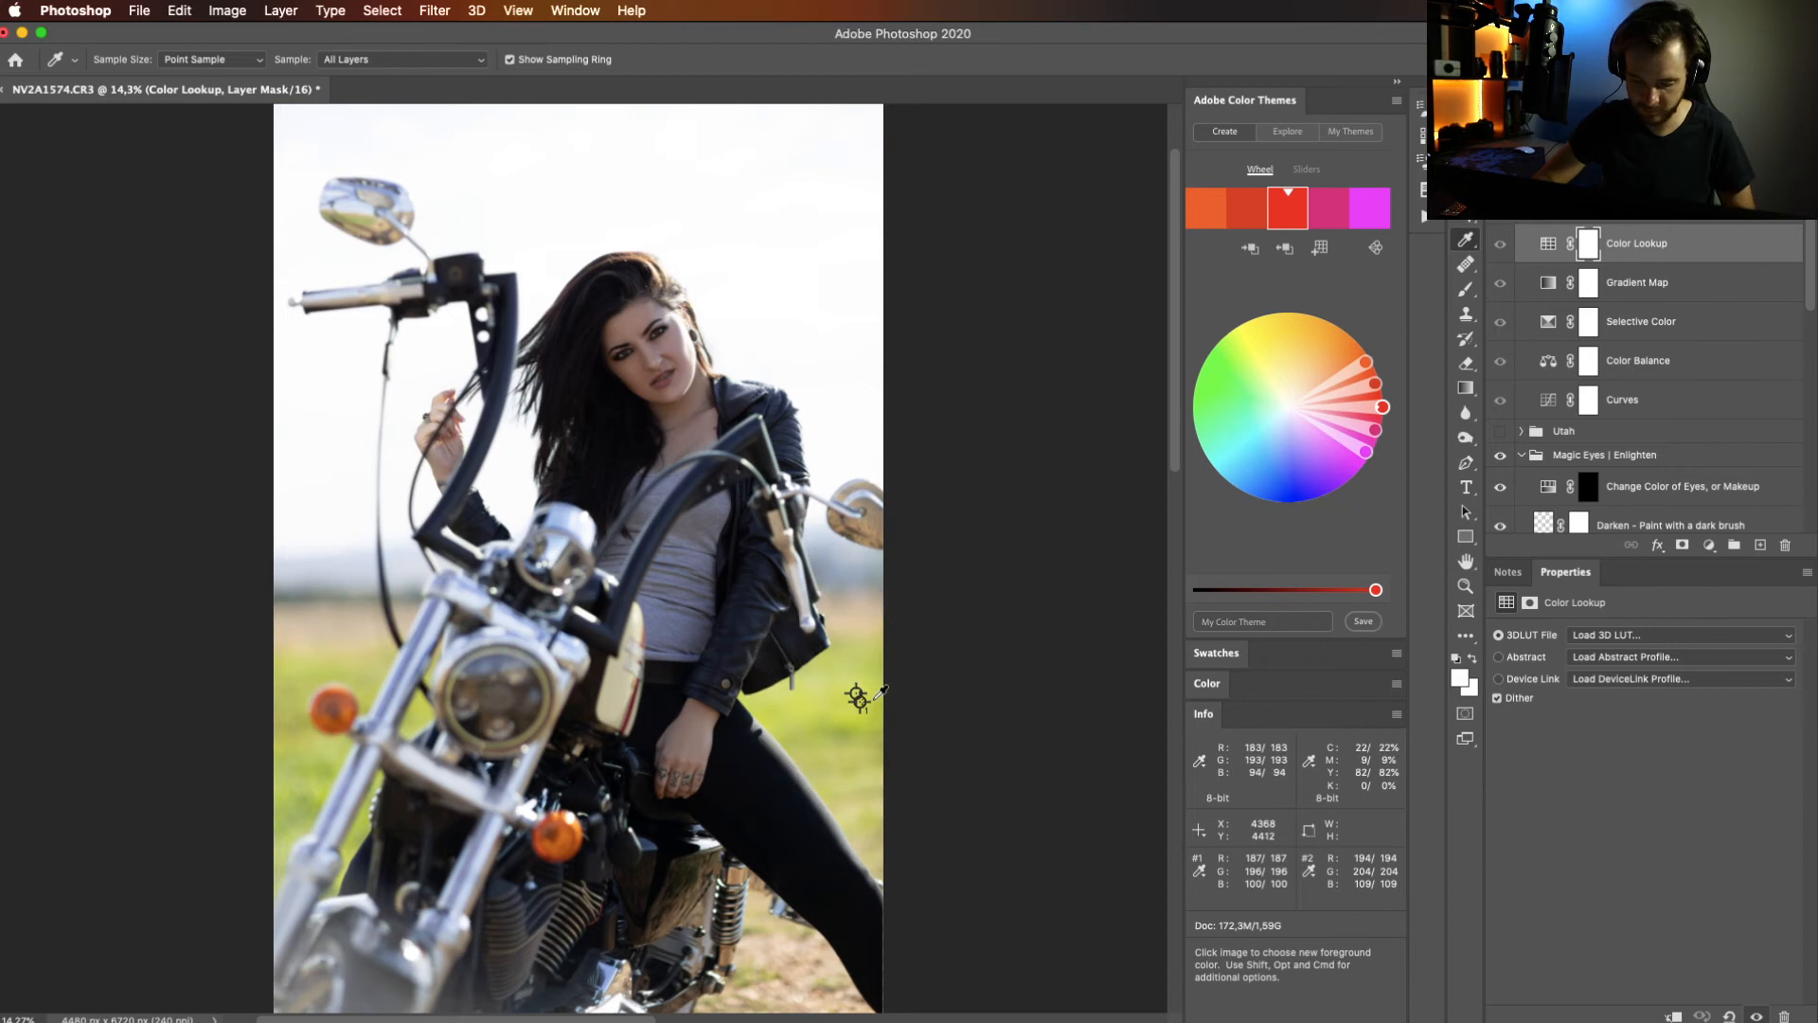
{"action": "key", "text": "super+z"}
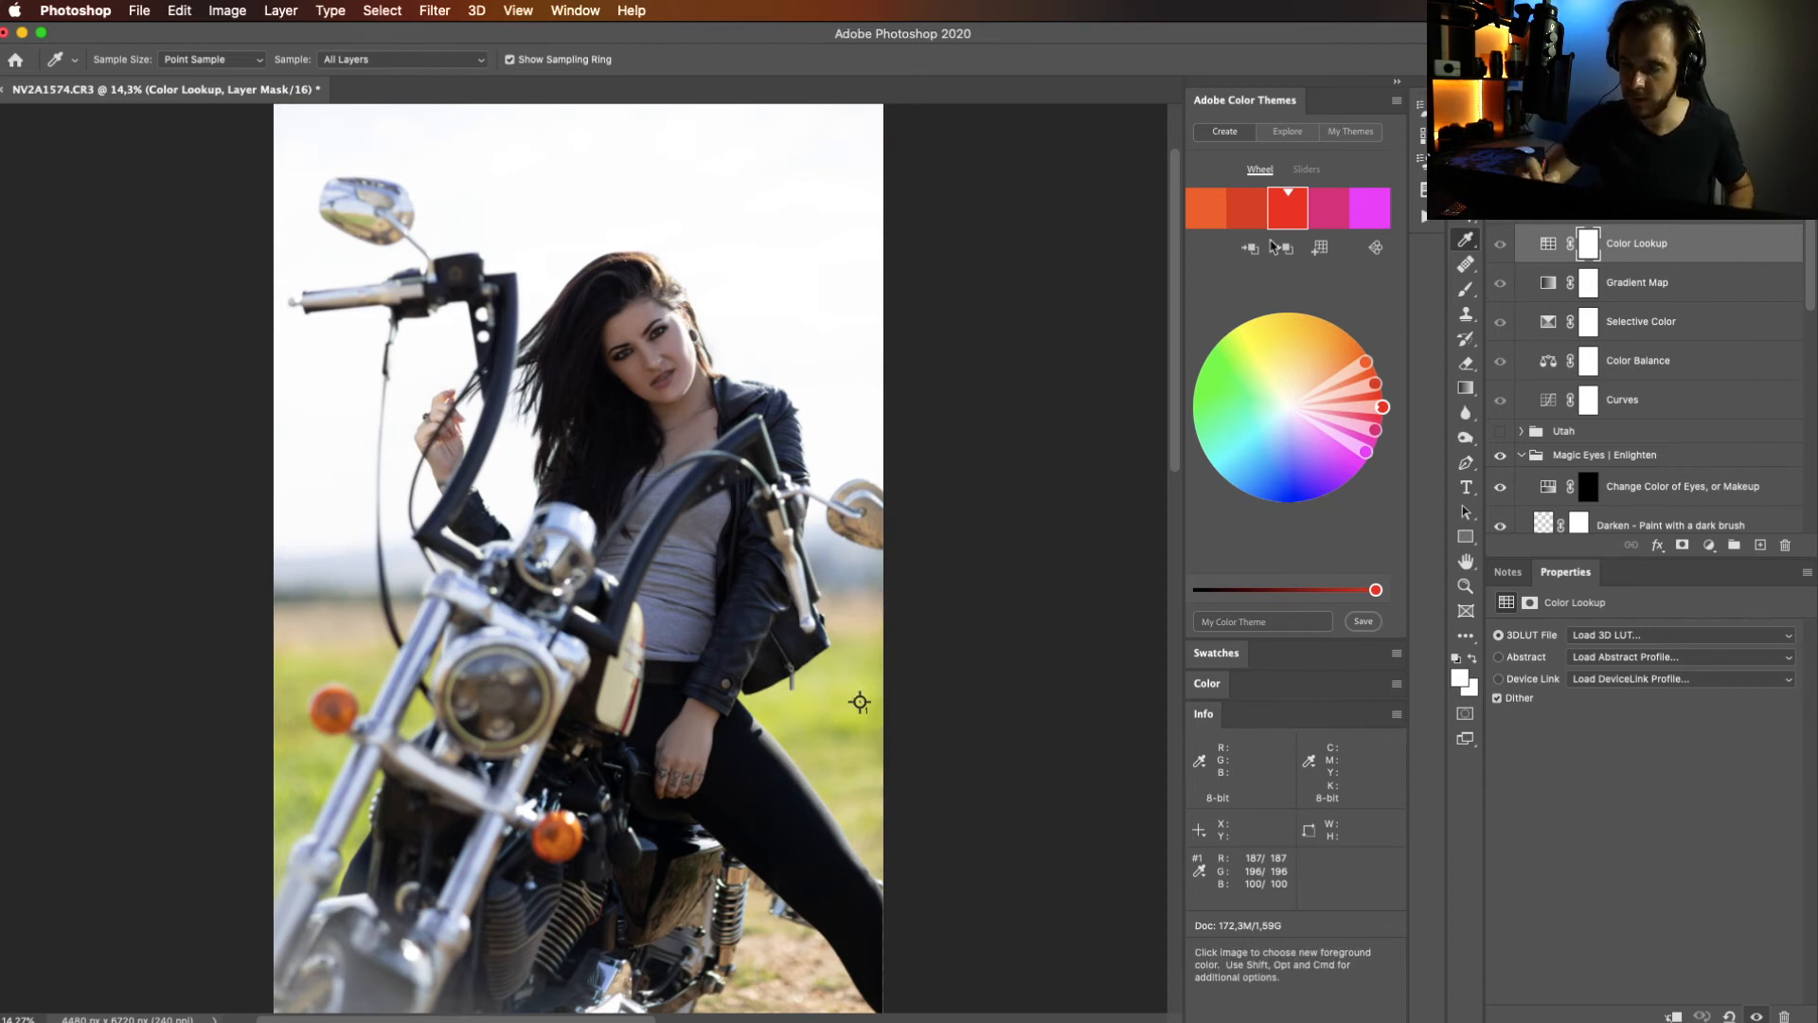
{"action": "left_click", "coordinate": [1459, 676]}
{"action": "left_click", "coordinate": [1401, 407]}
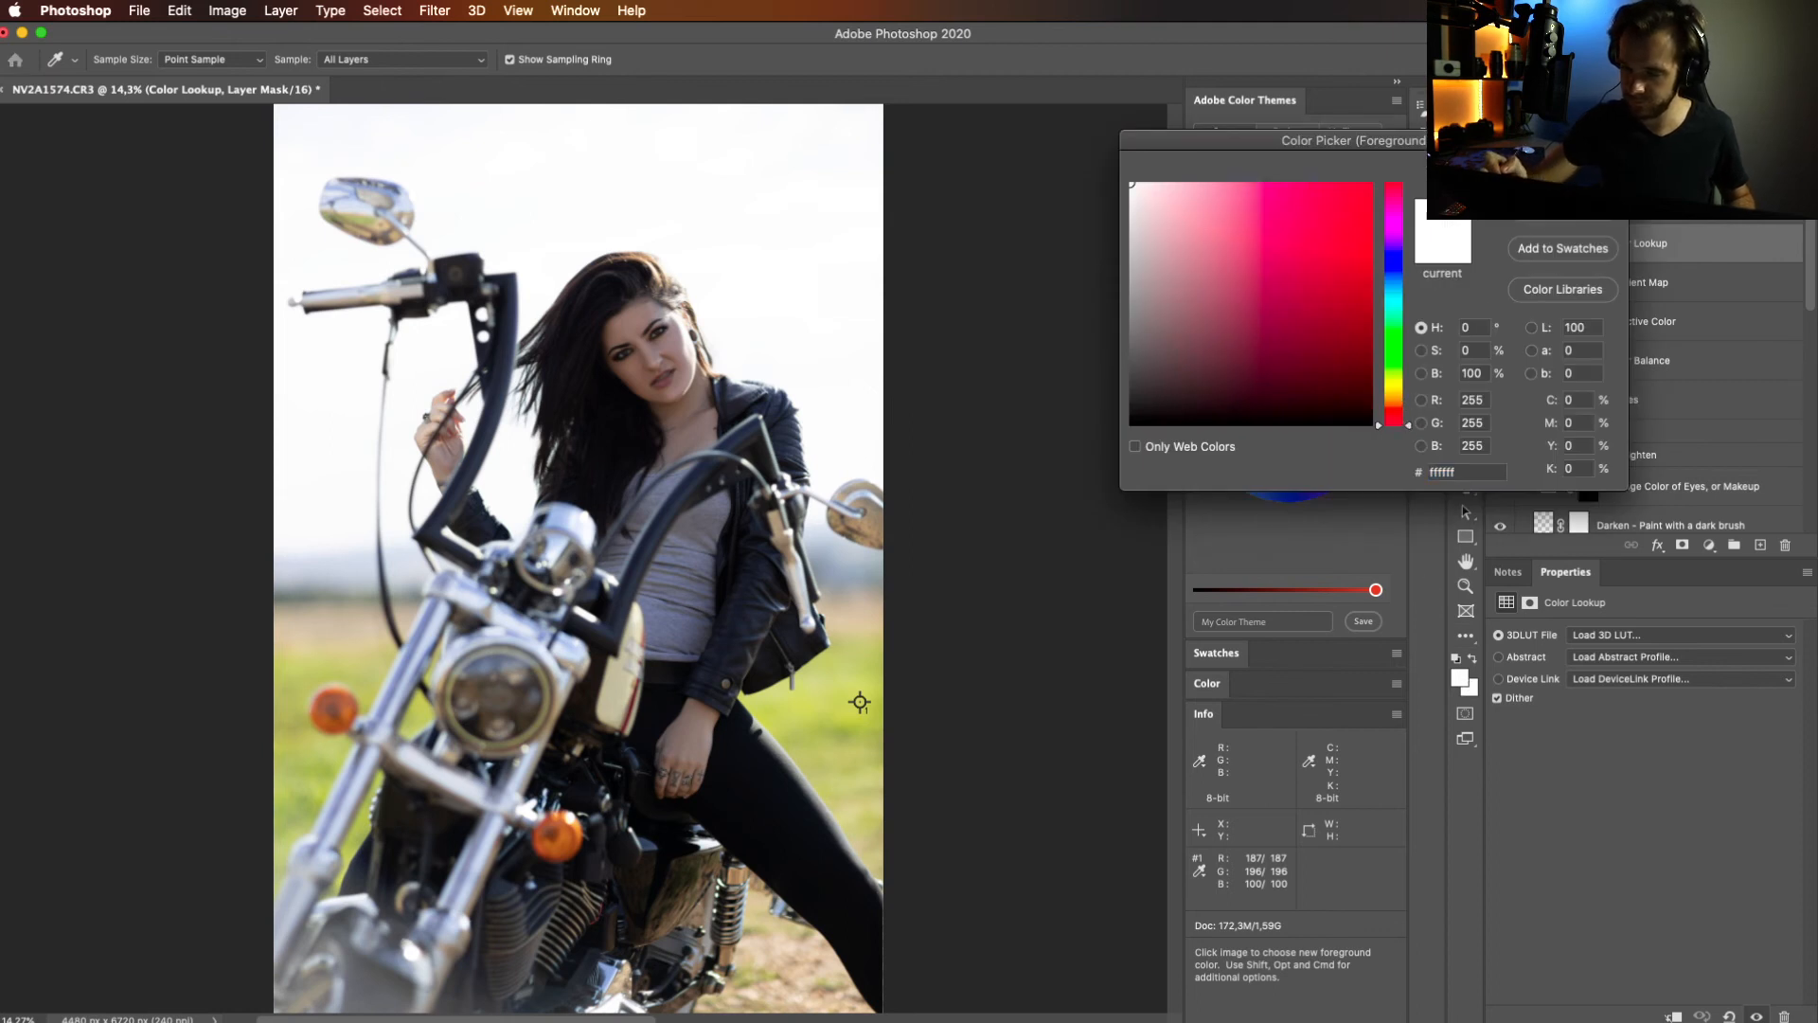
{"action": "key", "text": "Escape"}
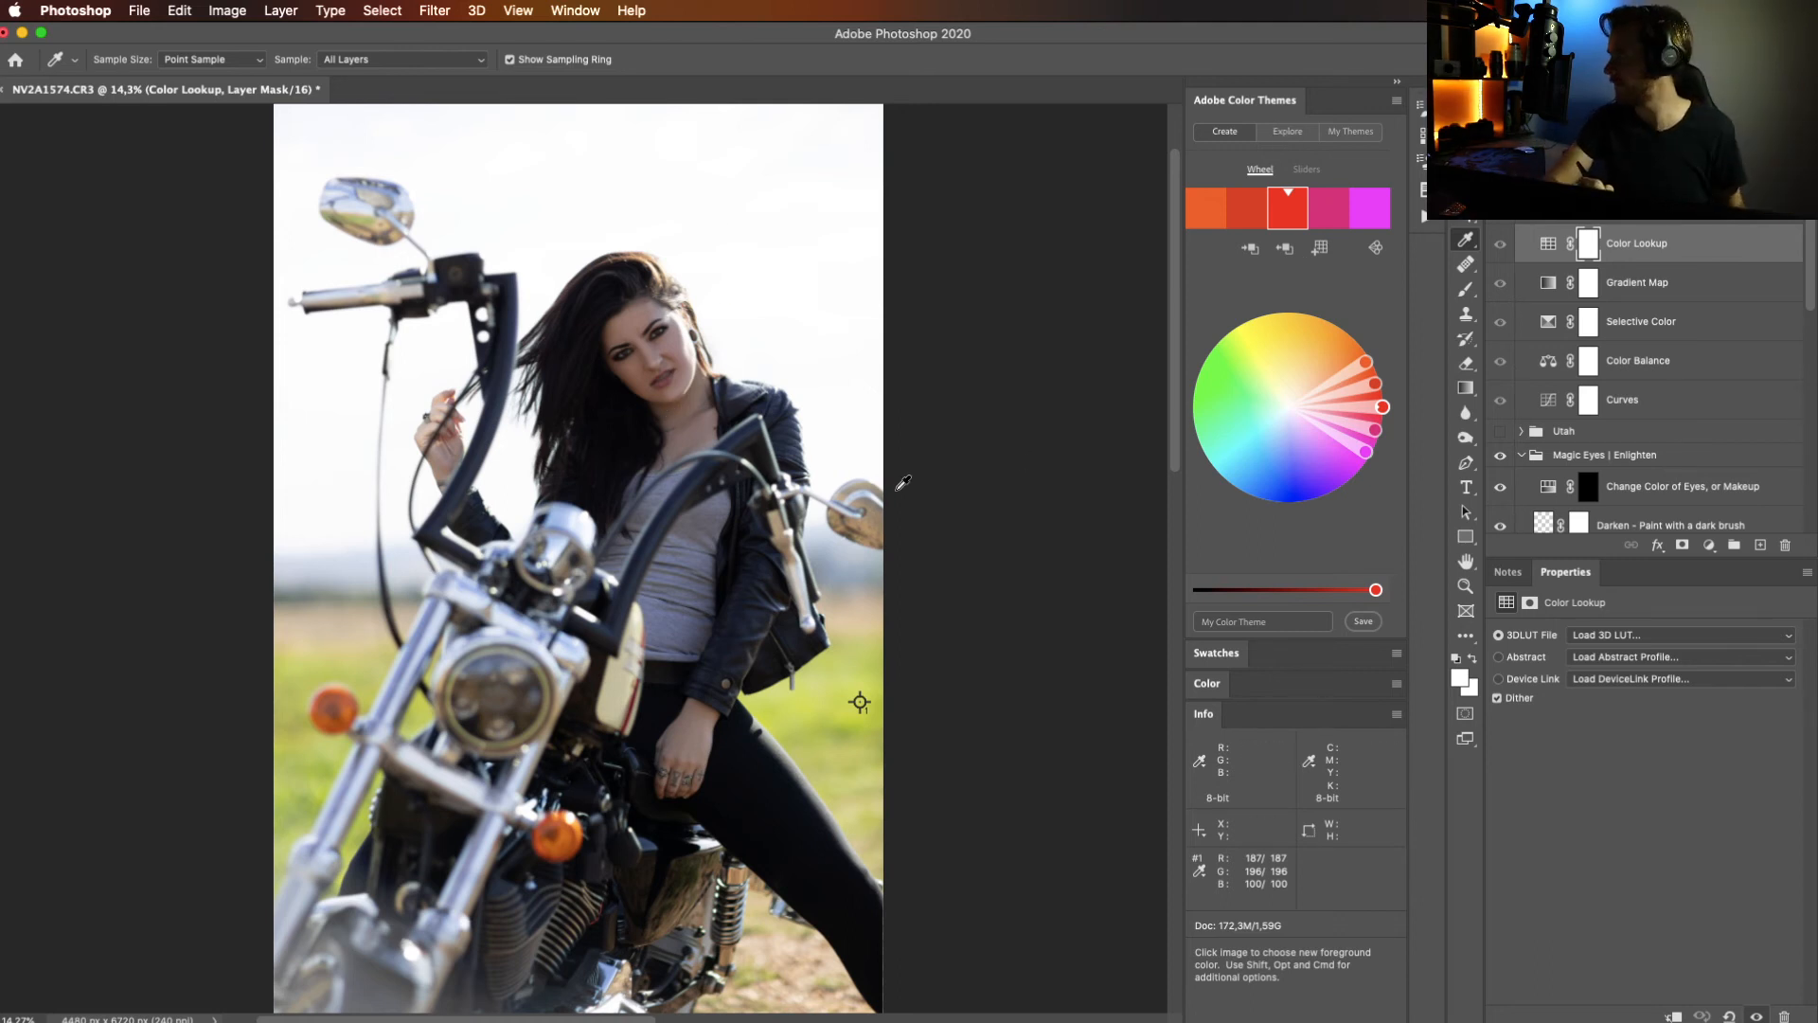
Try moving the color sampler point across the grass and undo its moves.
{"action": "left_click", "coordinate": [862, 700]}
{"action": "left_click_drag", "start_coordinate": [860, 702], "coordinate": [804, 717]}
{"action": "key", "text": "super+z"}
{"action": "key", "text": "super+z"}
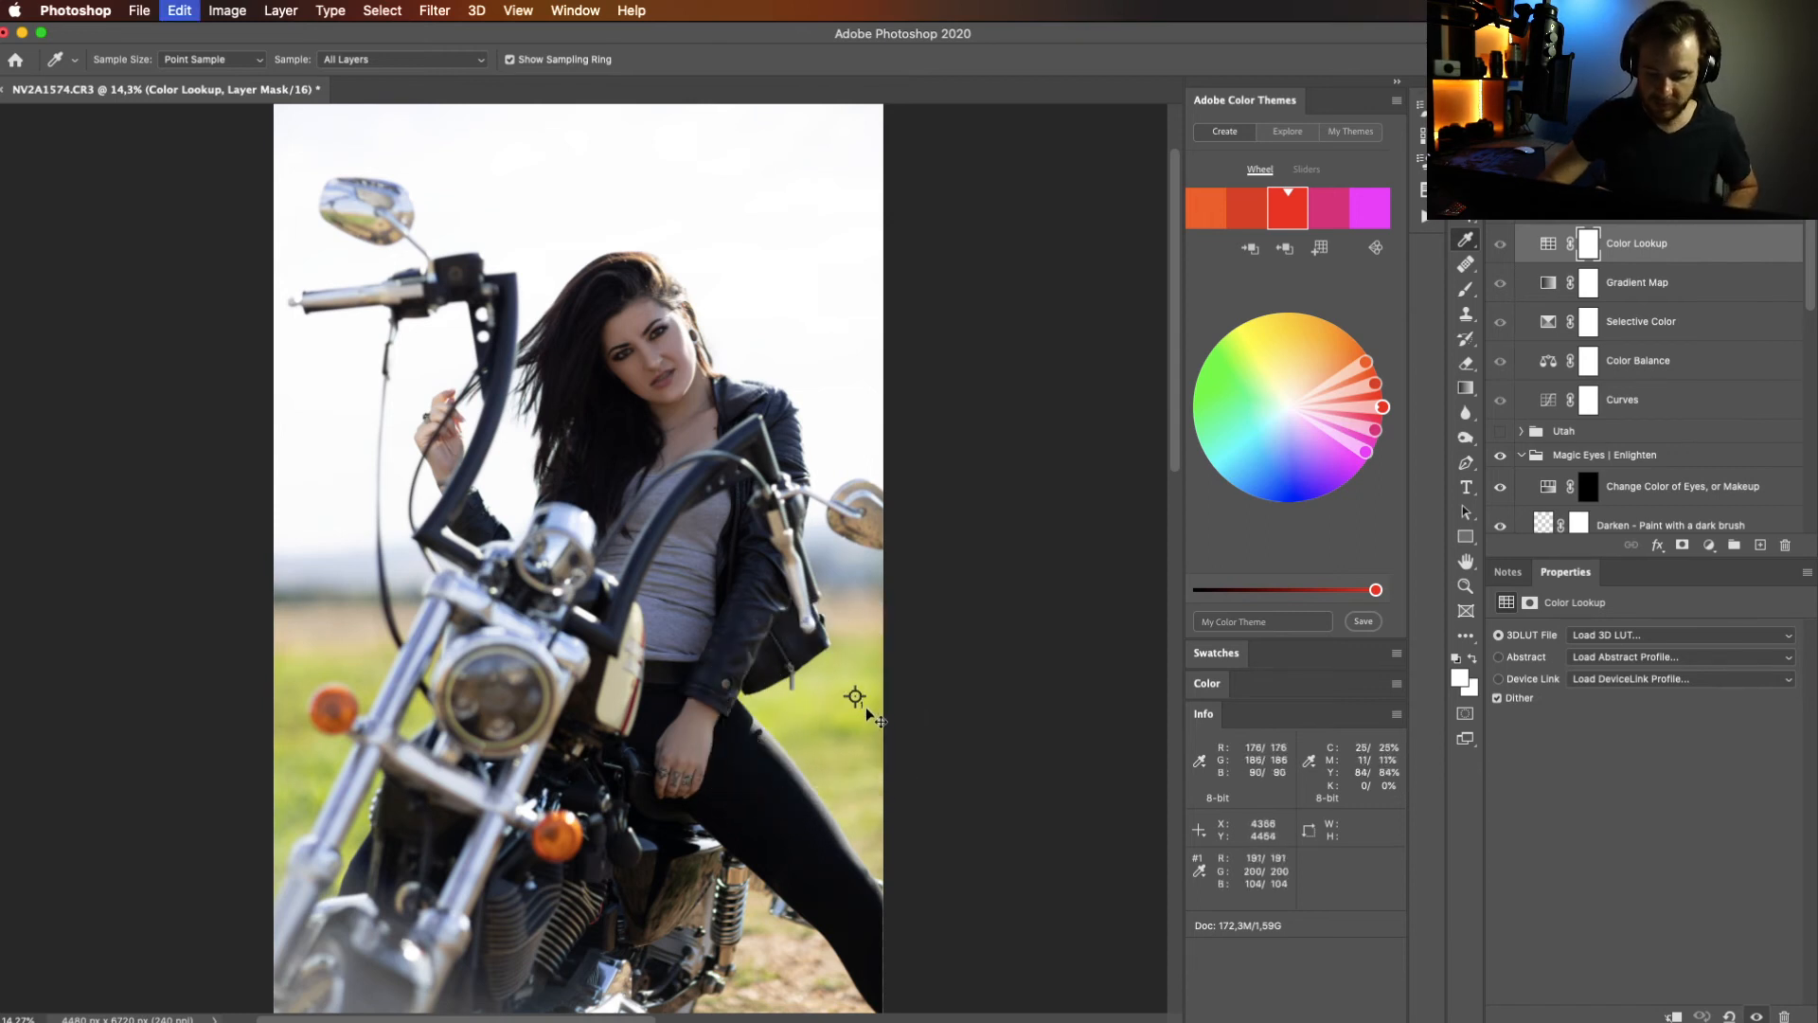
Spread the custom theme's colours on the colour wheel, making the first one pale yellow, and set a light grey foreground colour.
{"action": "left_click_drag", "start_coordinate": [1361, 395], "coordinate": [1281, 397]}
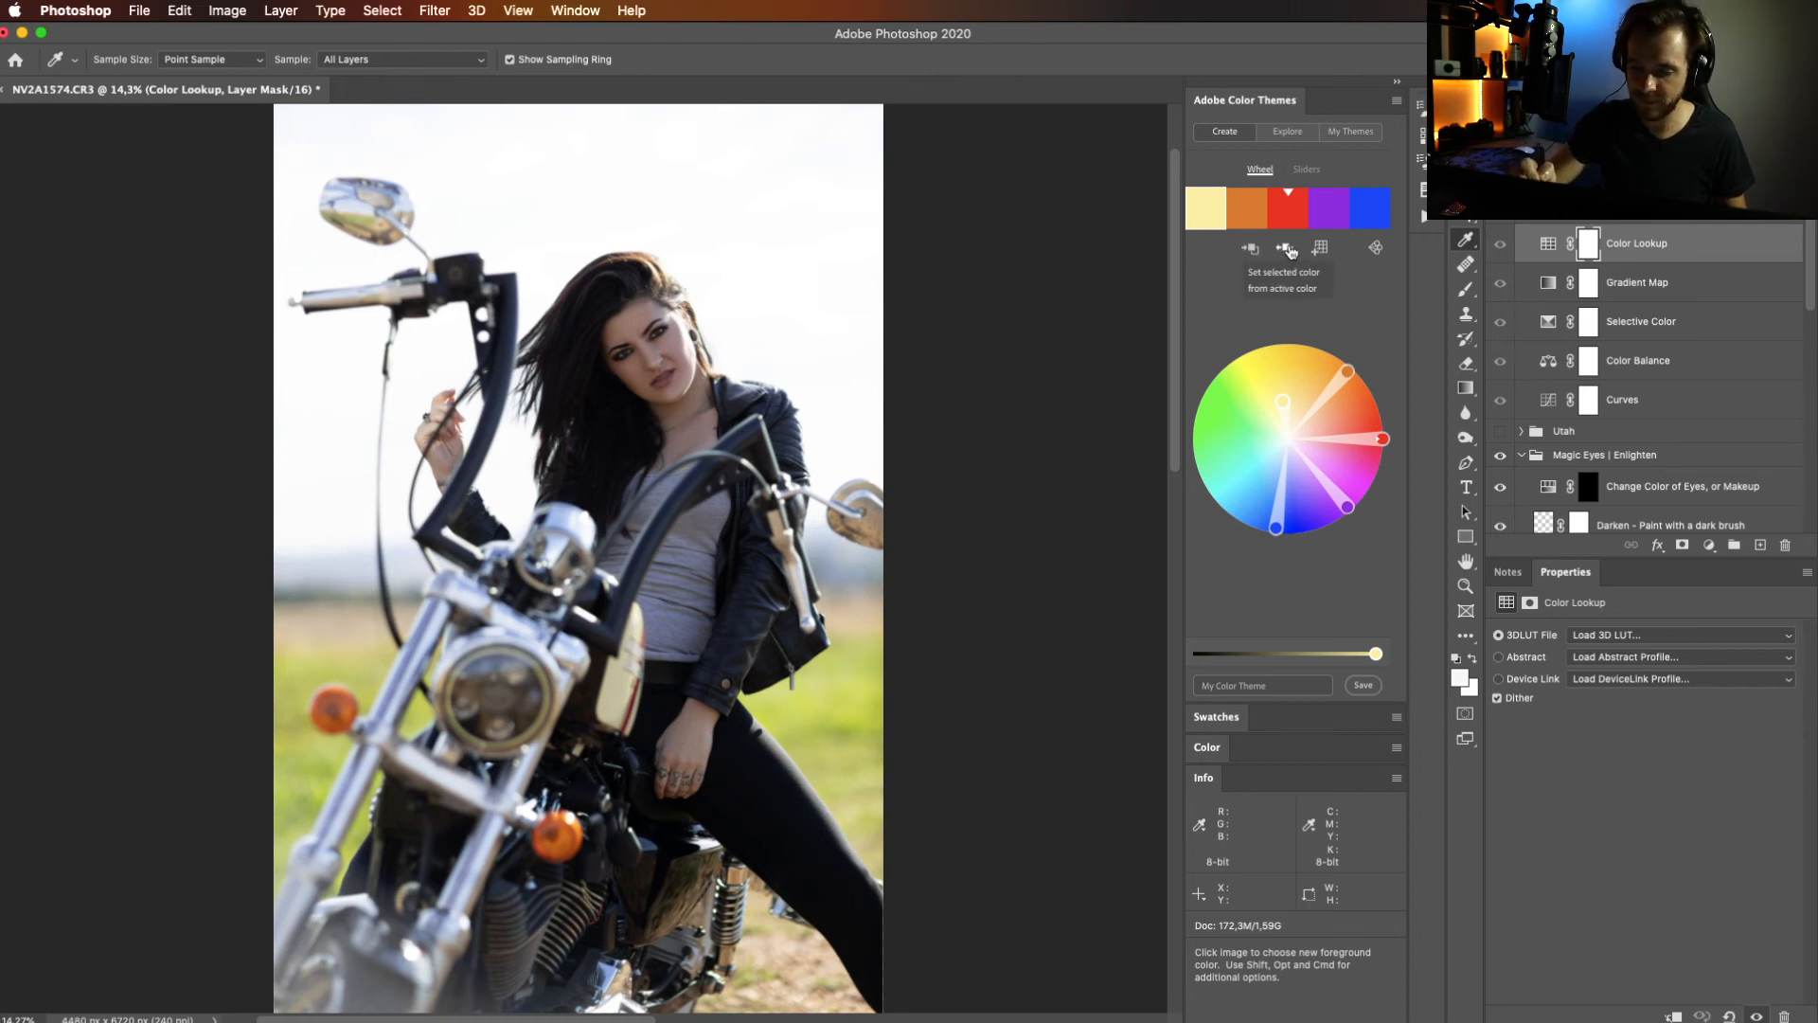
{"action": "left_click", "coordinate": [1459, 677]}
{"action": "key", "text": "Escape"}
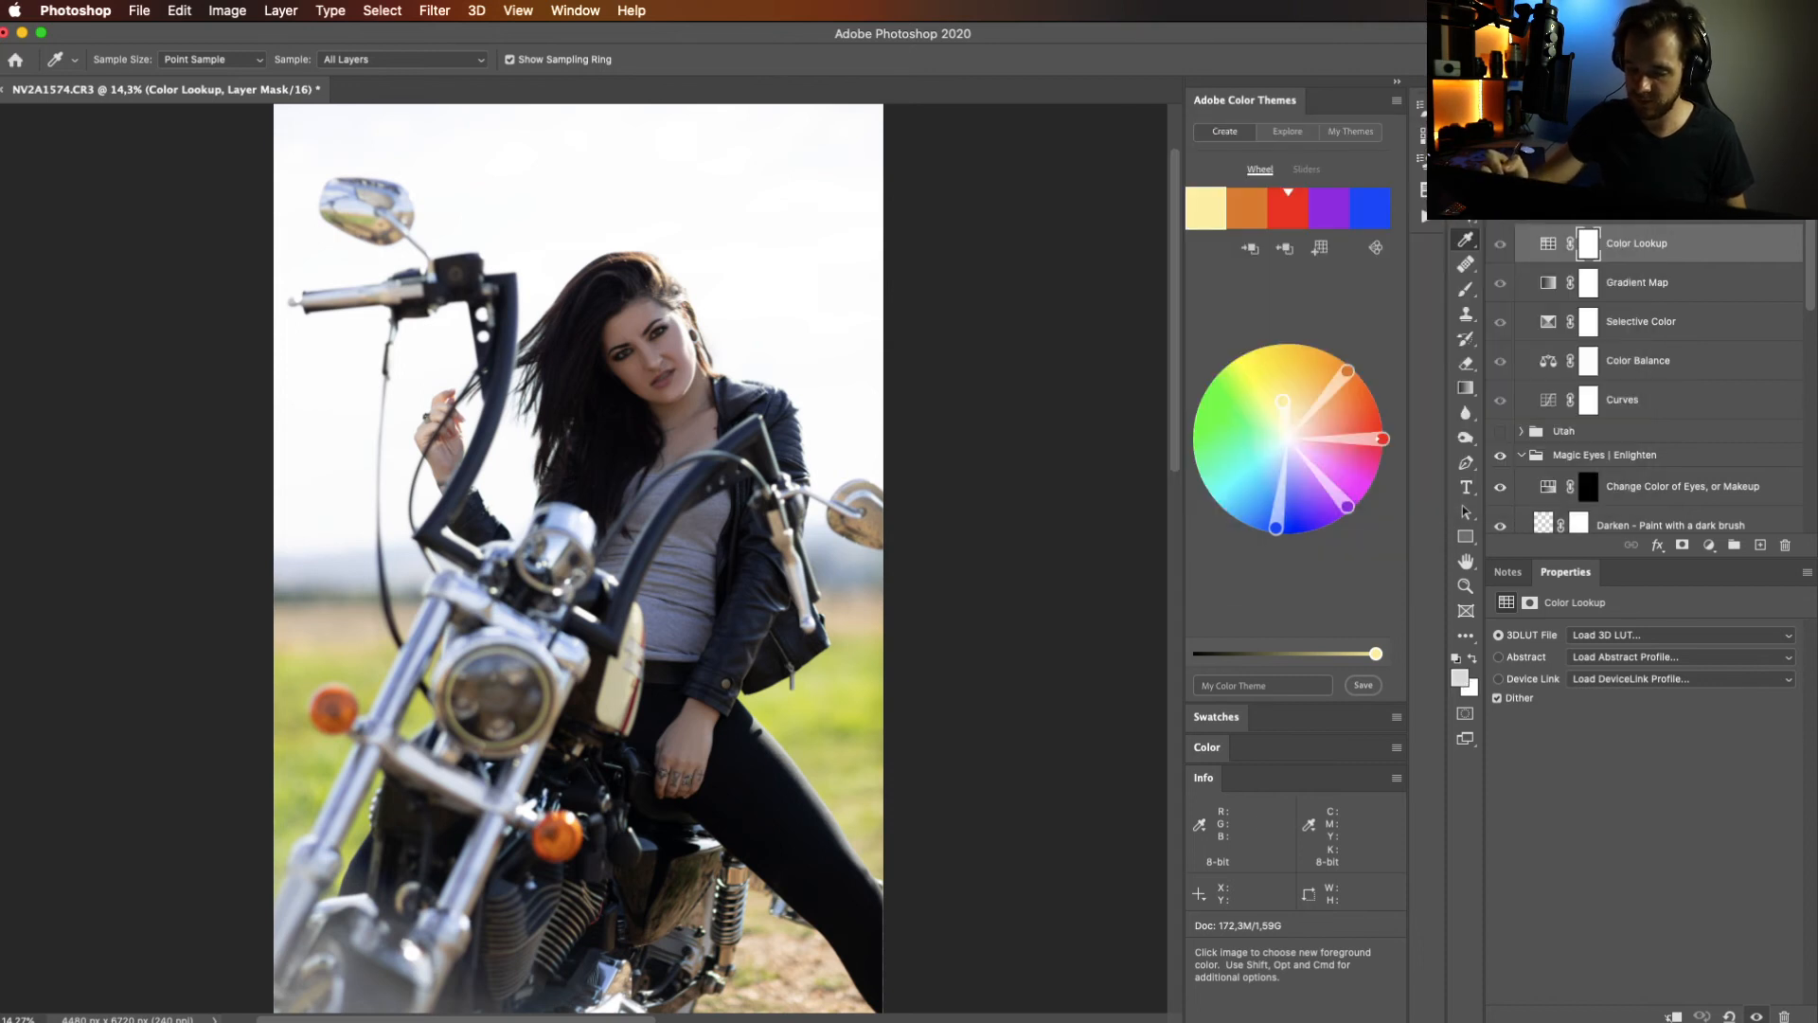
Create a golden-yellow swatch with the default name and add it to the current library.
{"action": "left_click", "coordinate": [1237, 725]}
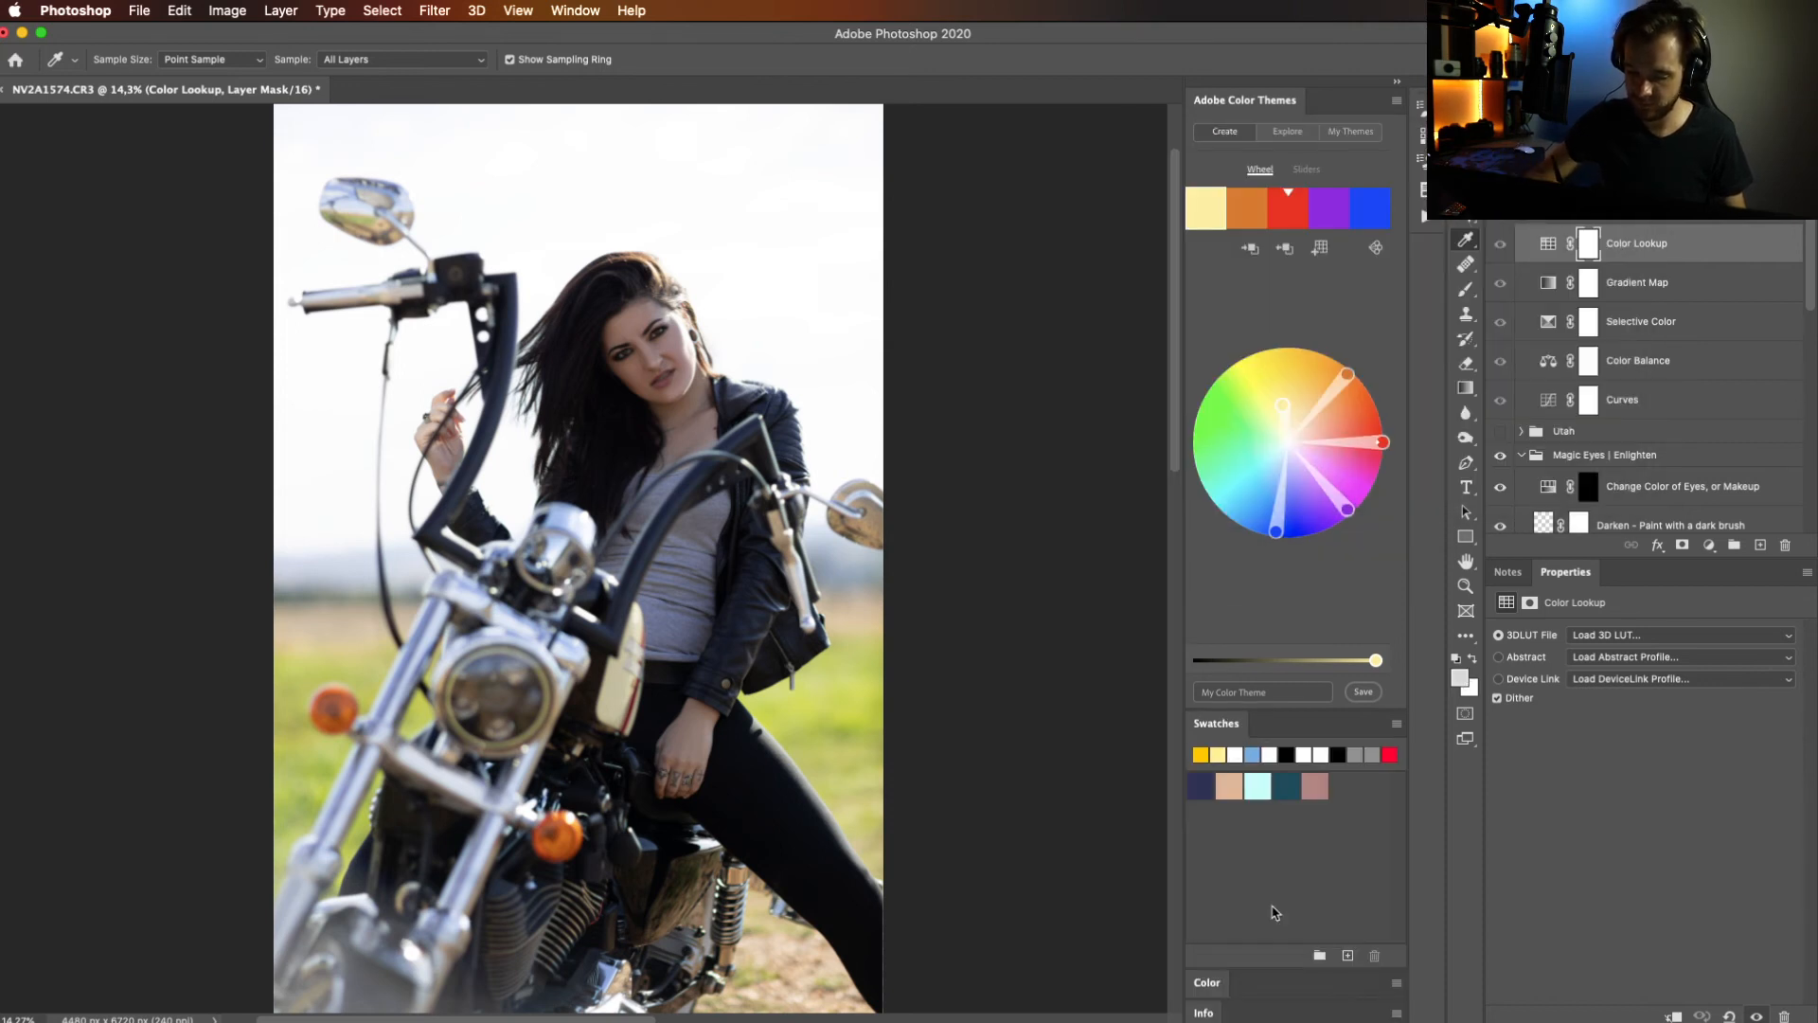
{"action": "left_click", "coordinate": [1350, 956]}
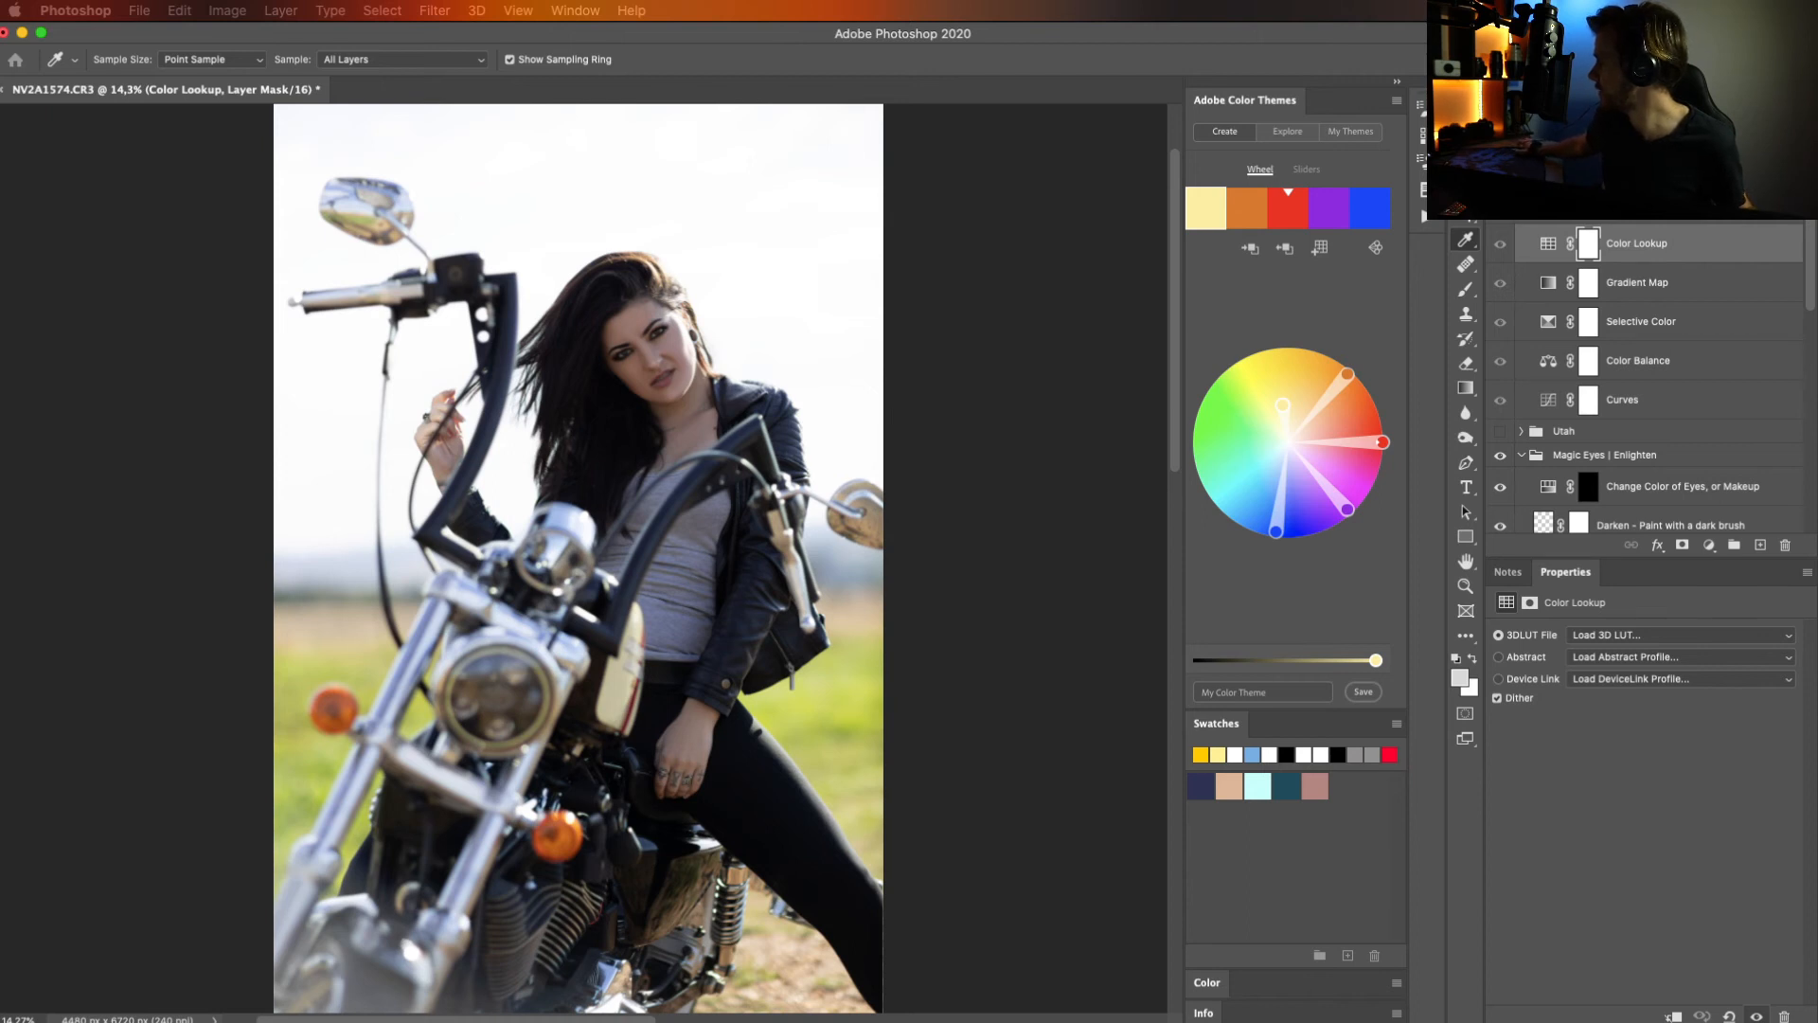
{"action": "left_click_drag", "start_coordinate": [1817, 1003], "coordinate": [830, 316]}
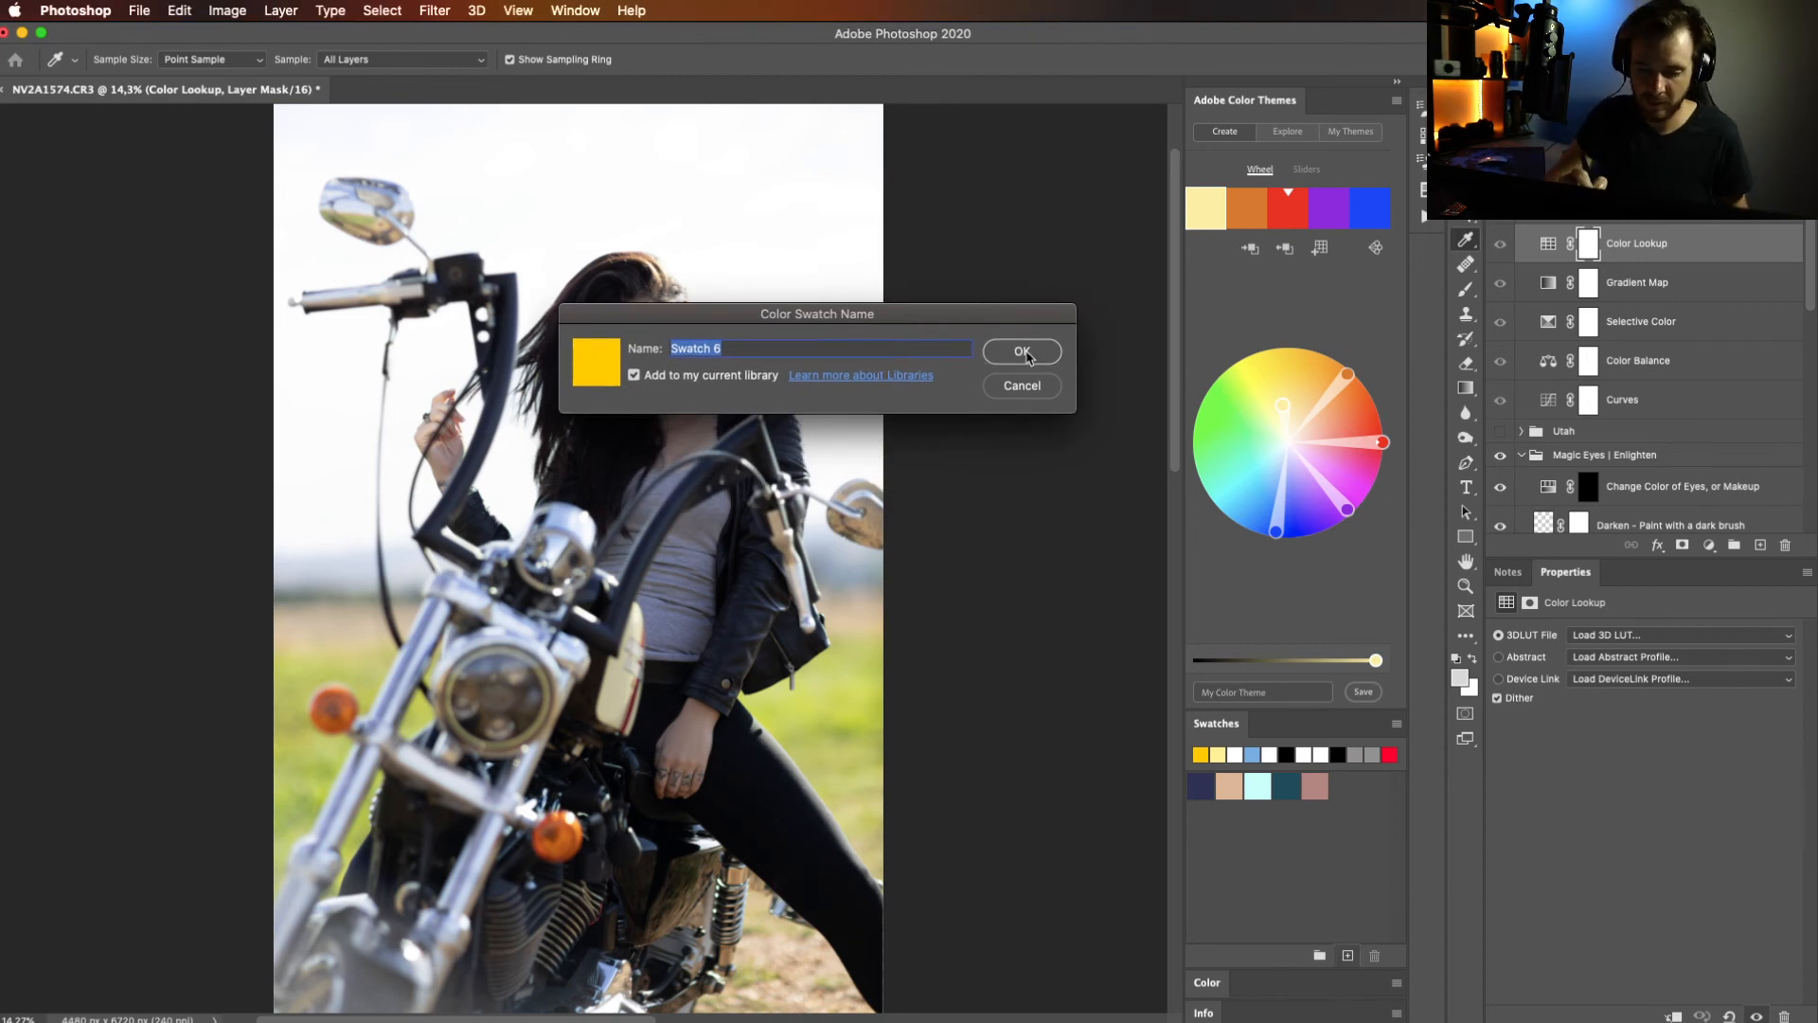
{"action": "key", "text": "Return"}
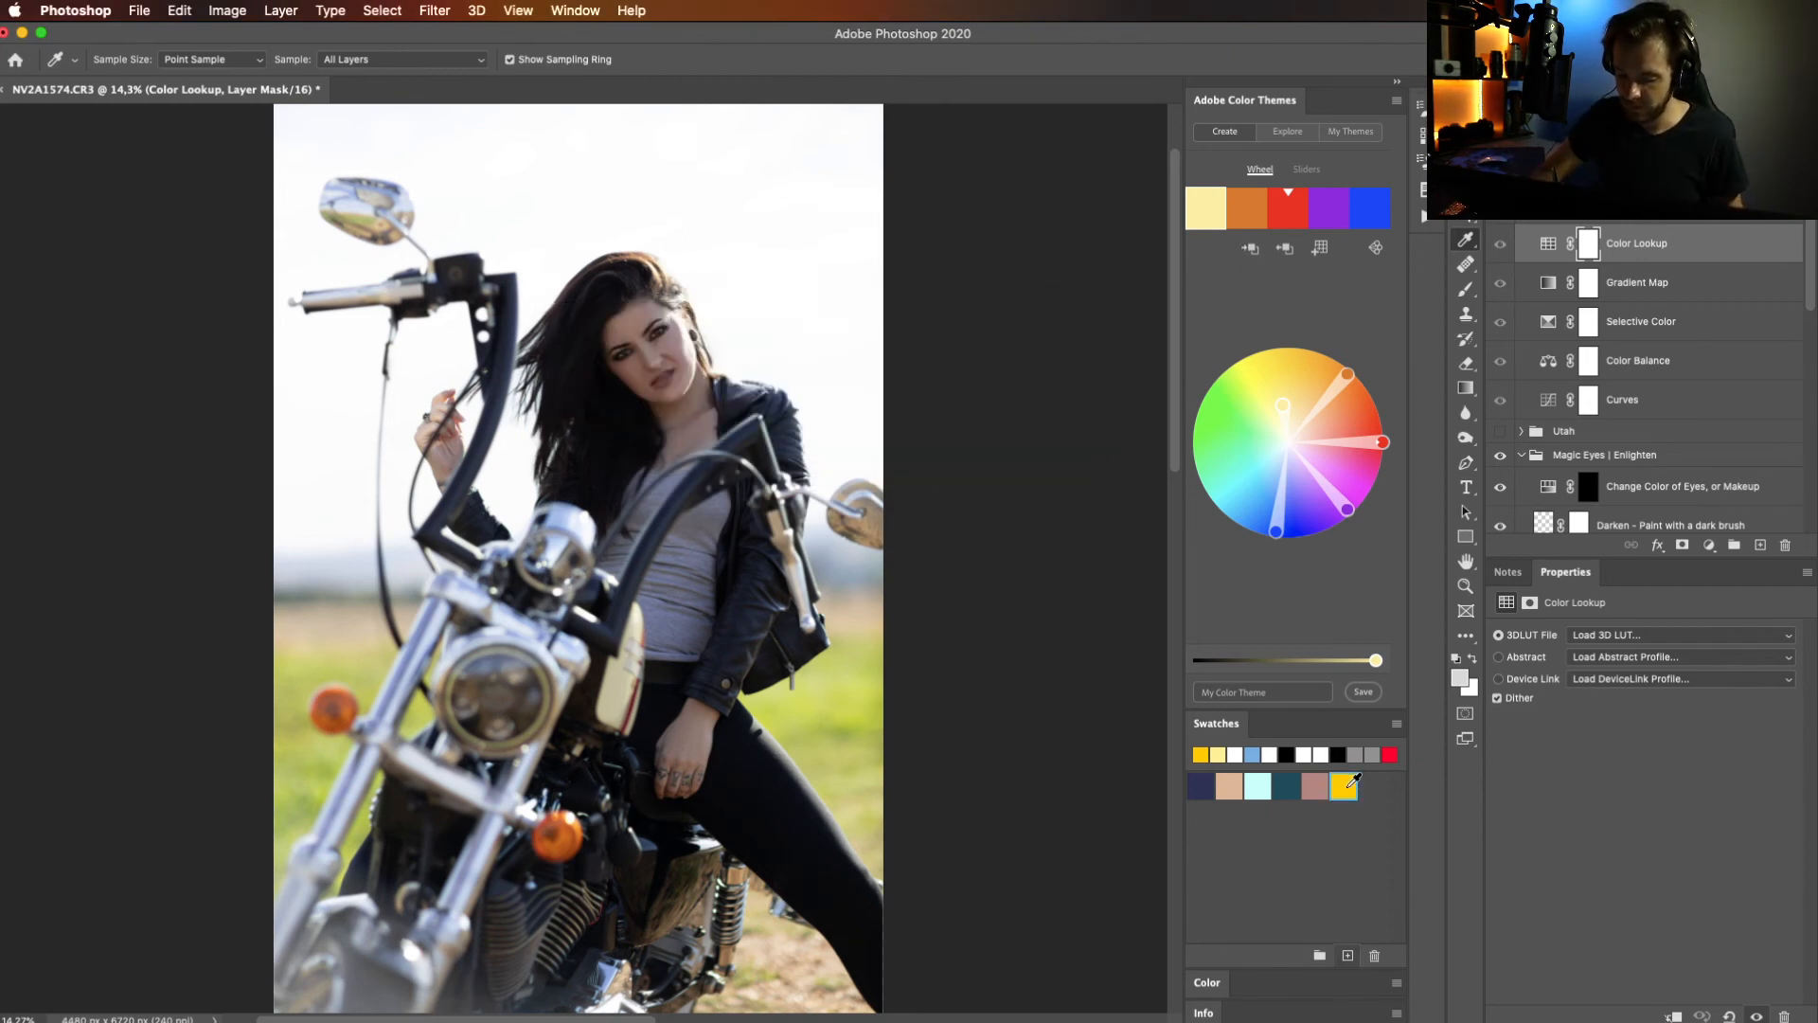
Try again to pick up the grass colour near the image's edge with the Eyedropper.
{"action": "left_click", "coordinate": [840, 681]}
{"action": "left_click", "coordinate": [883, 712]}
{"action": "left_click_drag", "start_coordinate": [888, 707], "coordinate": [847, 701]}
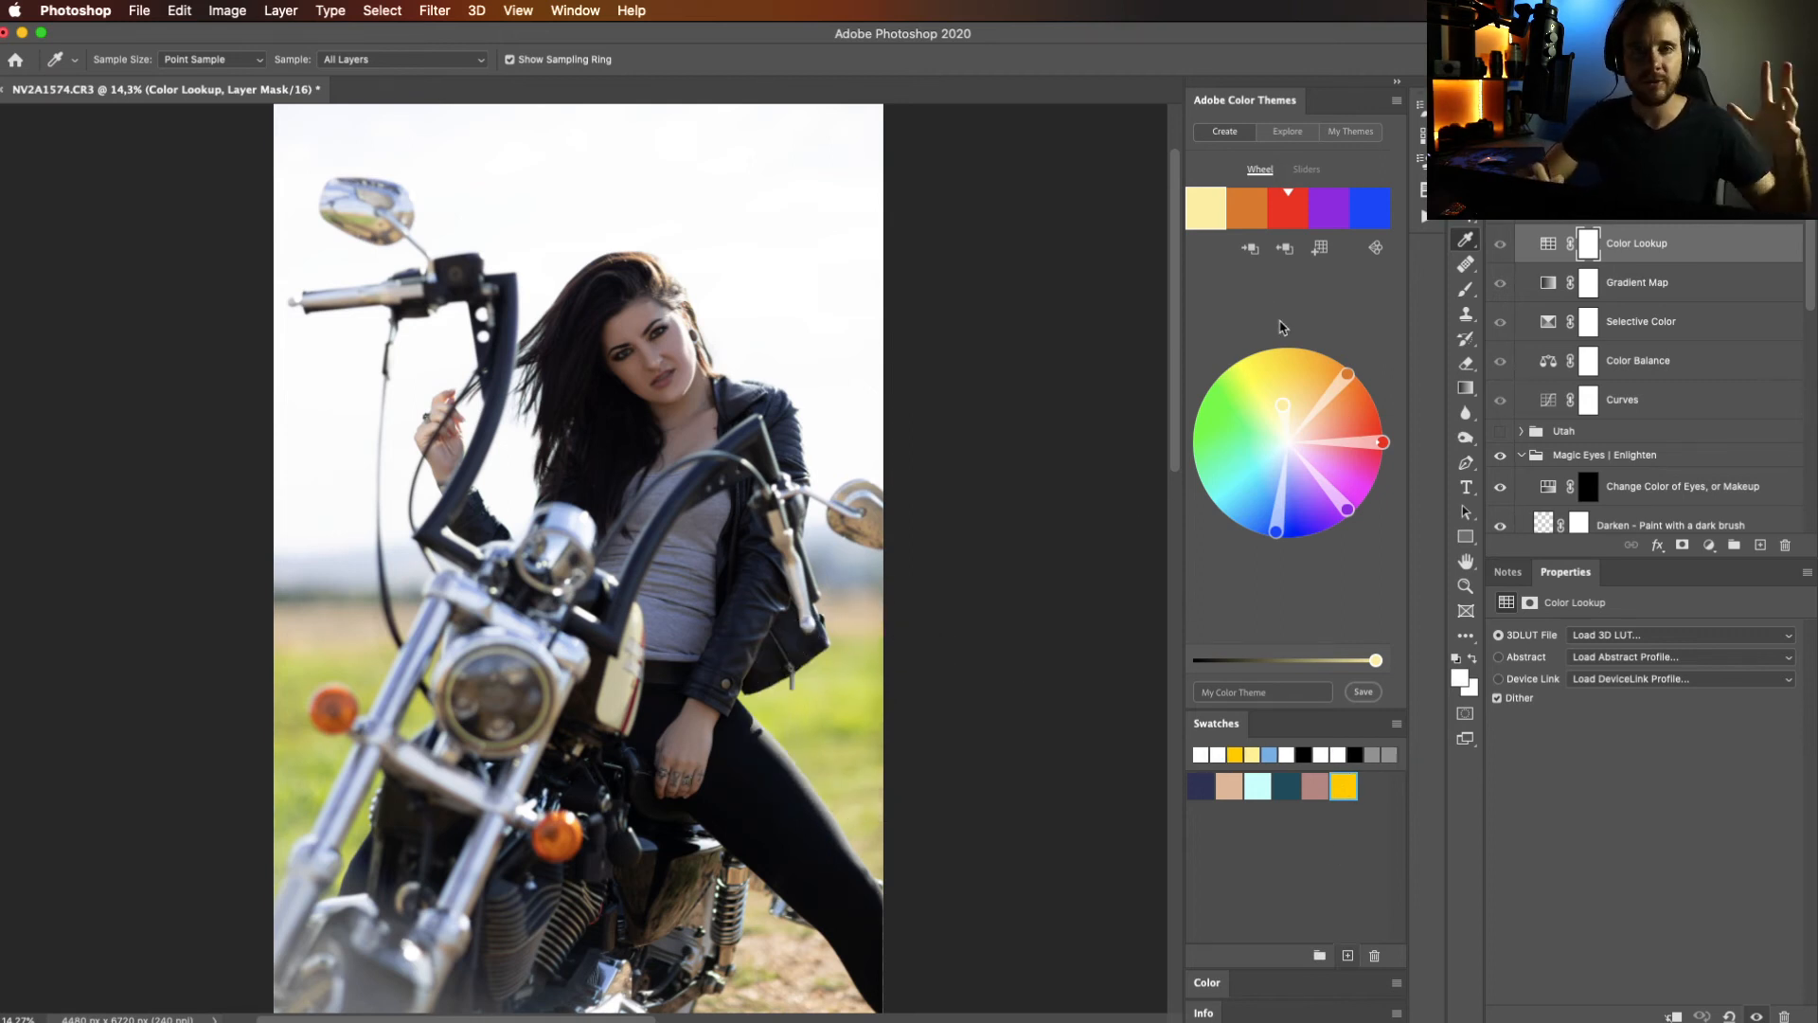
Switch back to the Retouching workspace and show the Infinite Color group again.
{"action": "left_click", "coordinate": [574, 11]}
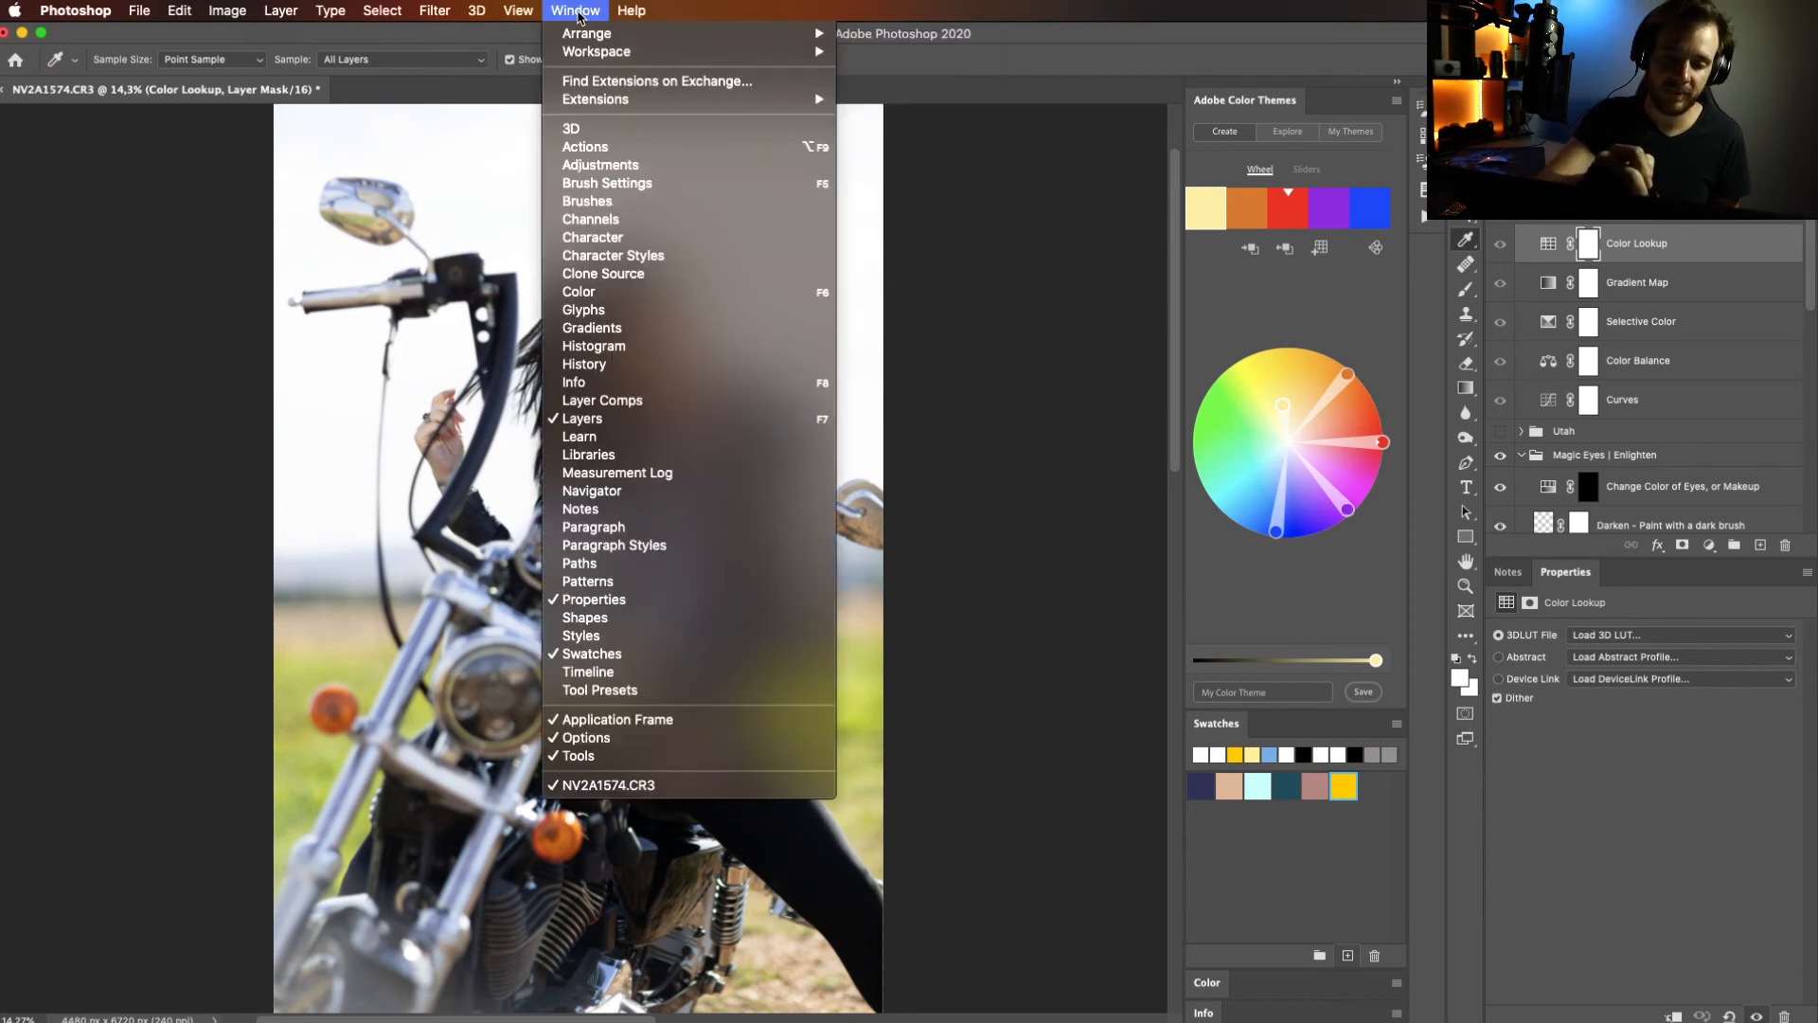
{"action": "mouse_move", "coordinate": [594, 52]}
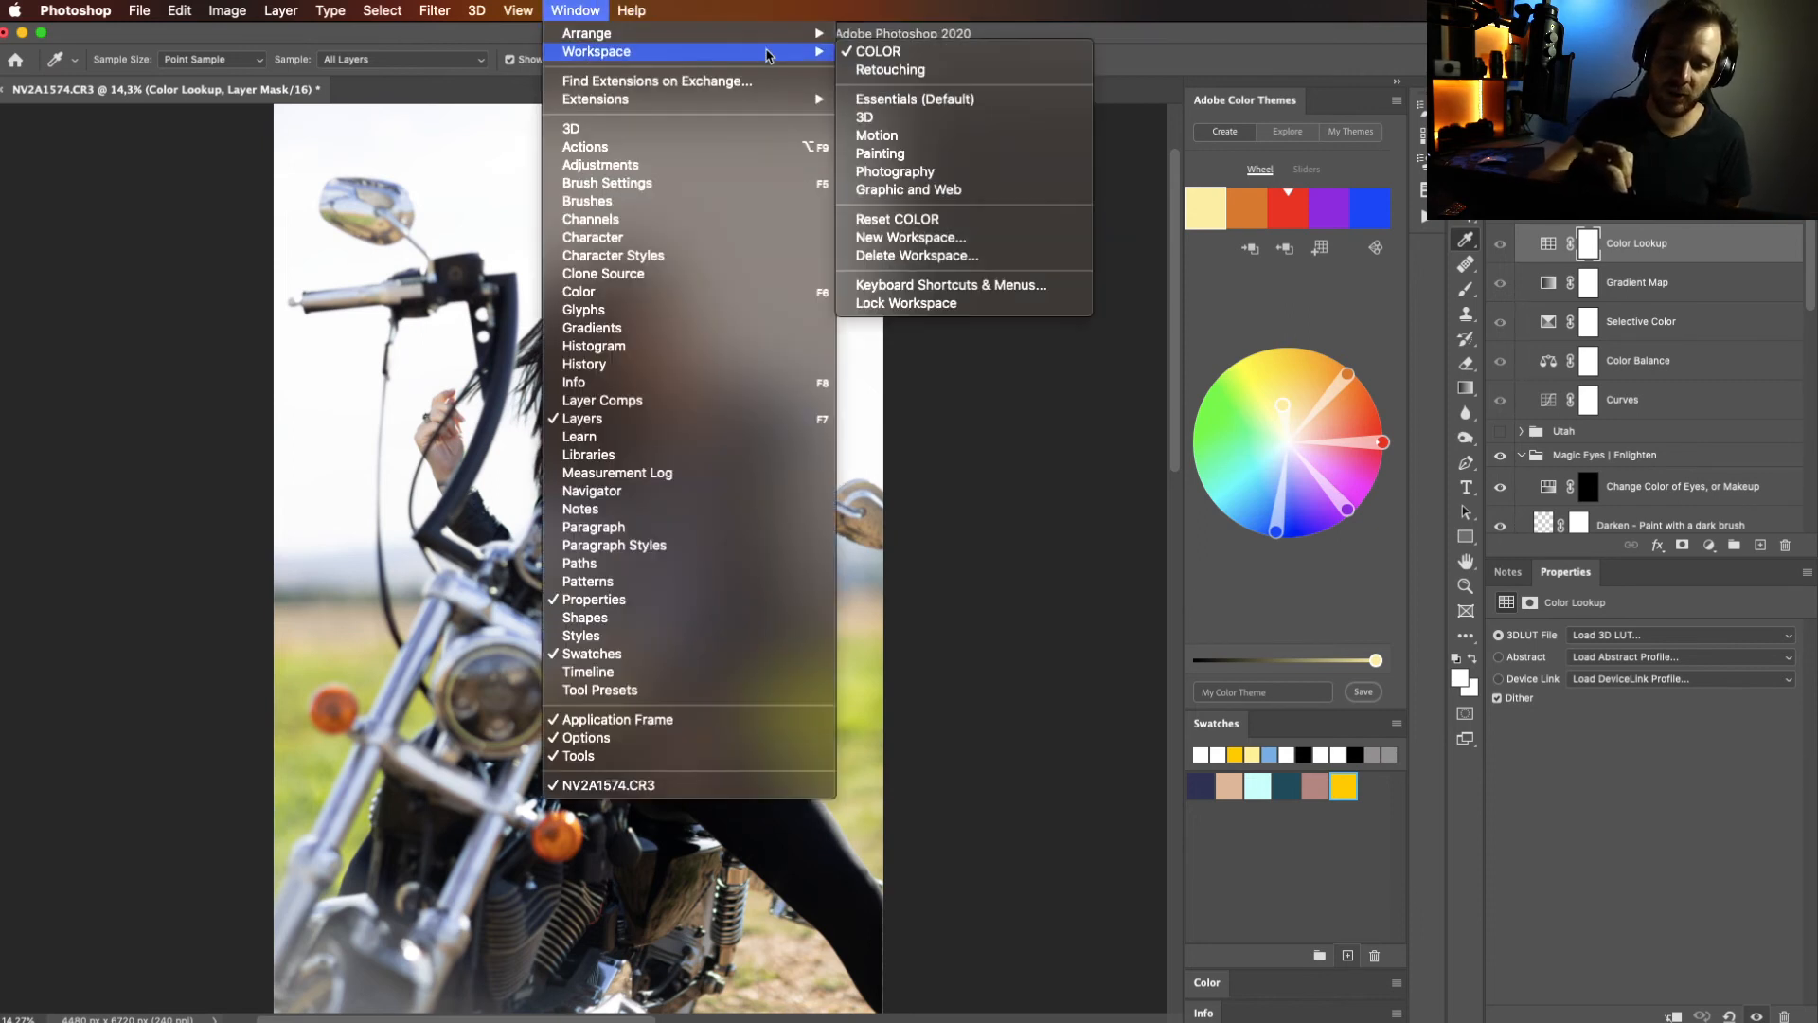
{"action": "left_click", "coordinate": [888, 70]}
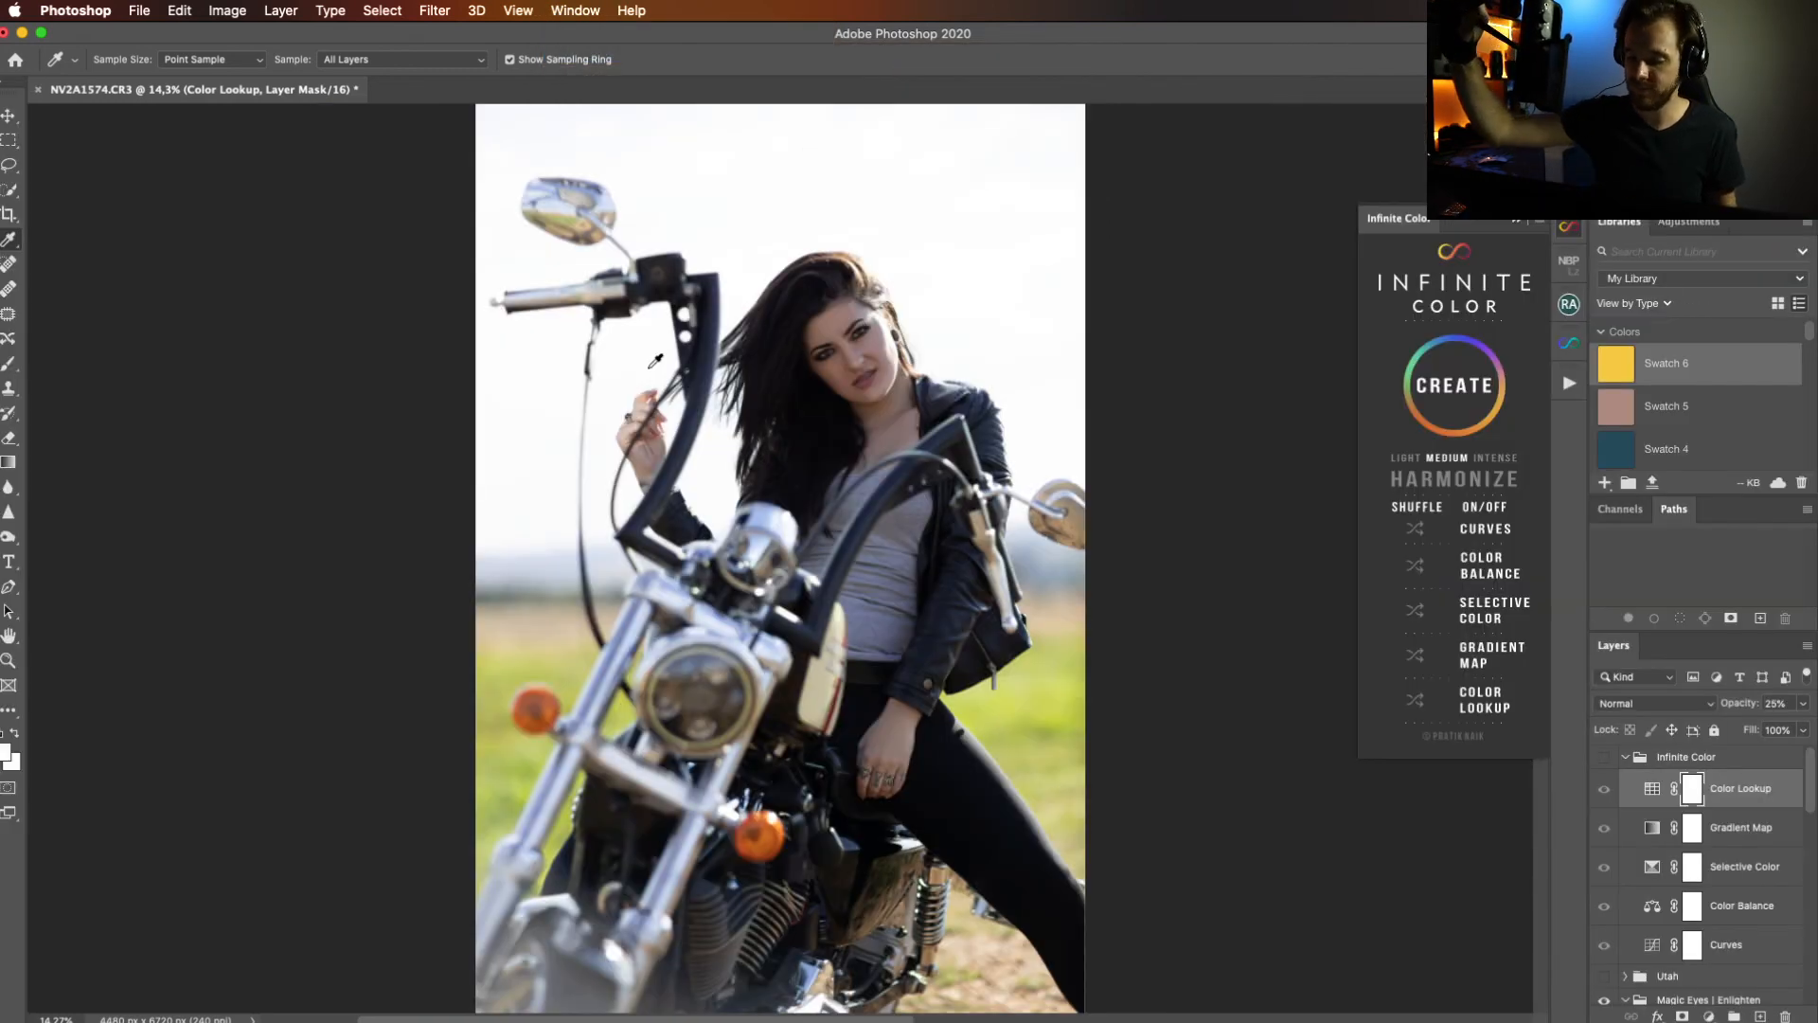
{"action": "left_click", "coordinate": [1602, 758]}
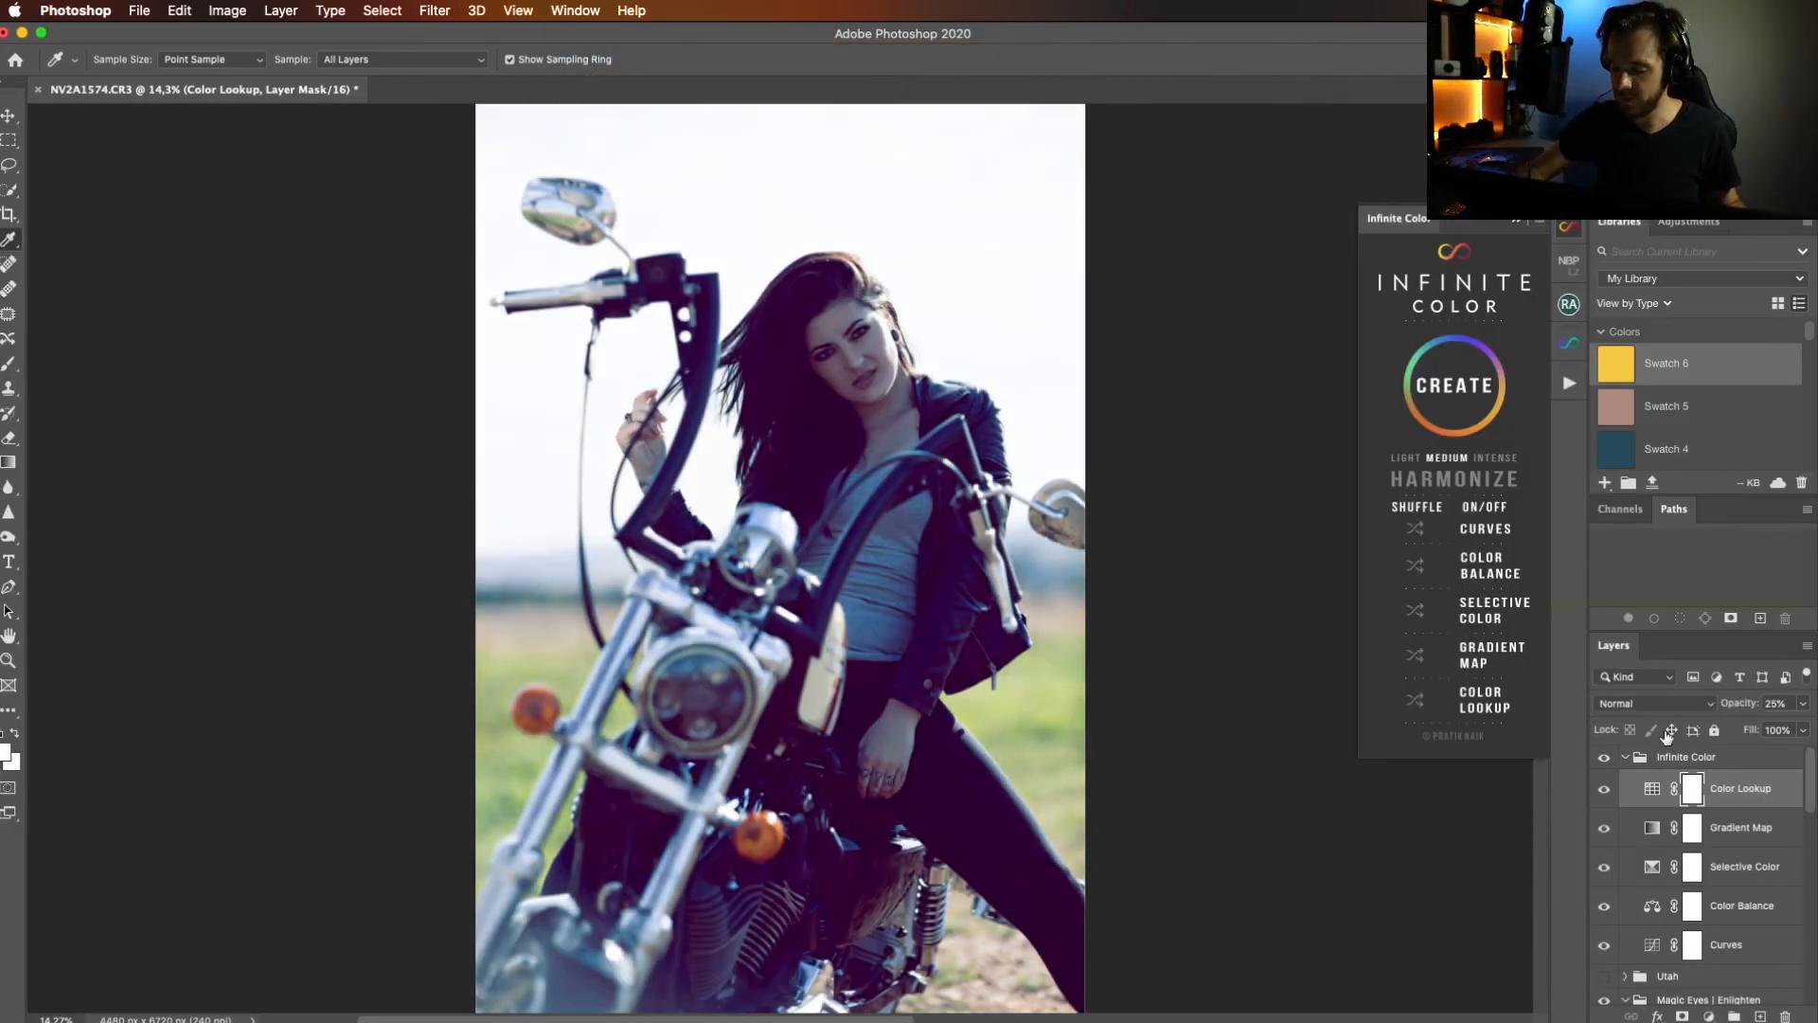
Regenerate the Infinite Color grade five times at medium harmonize strength to try different looks.
{"action": "left_click", "coordinate": [1462, 398]}
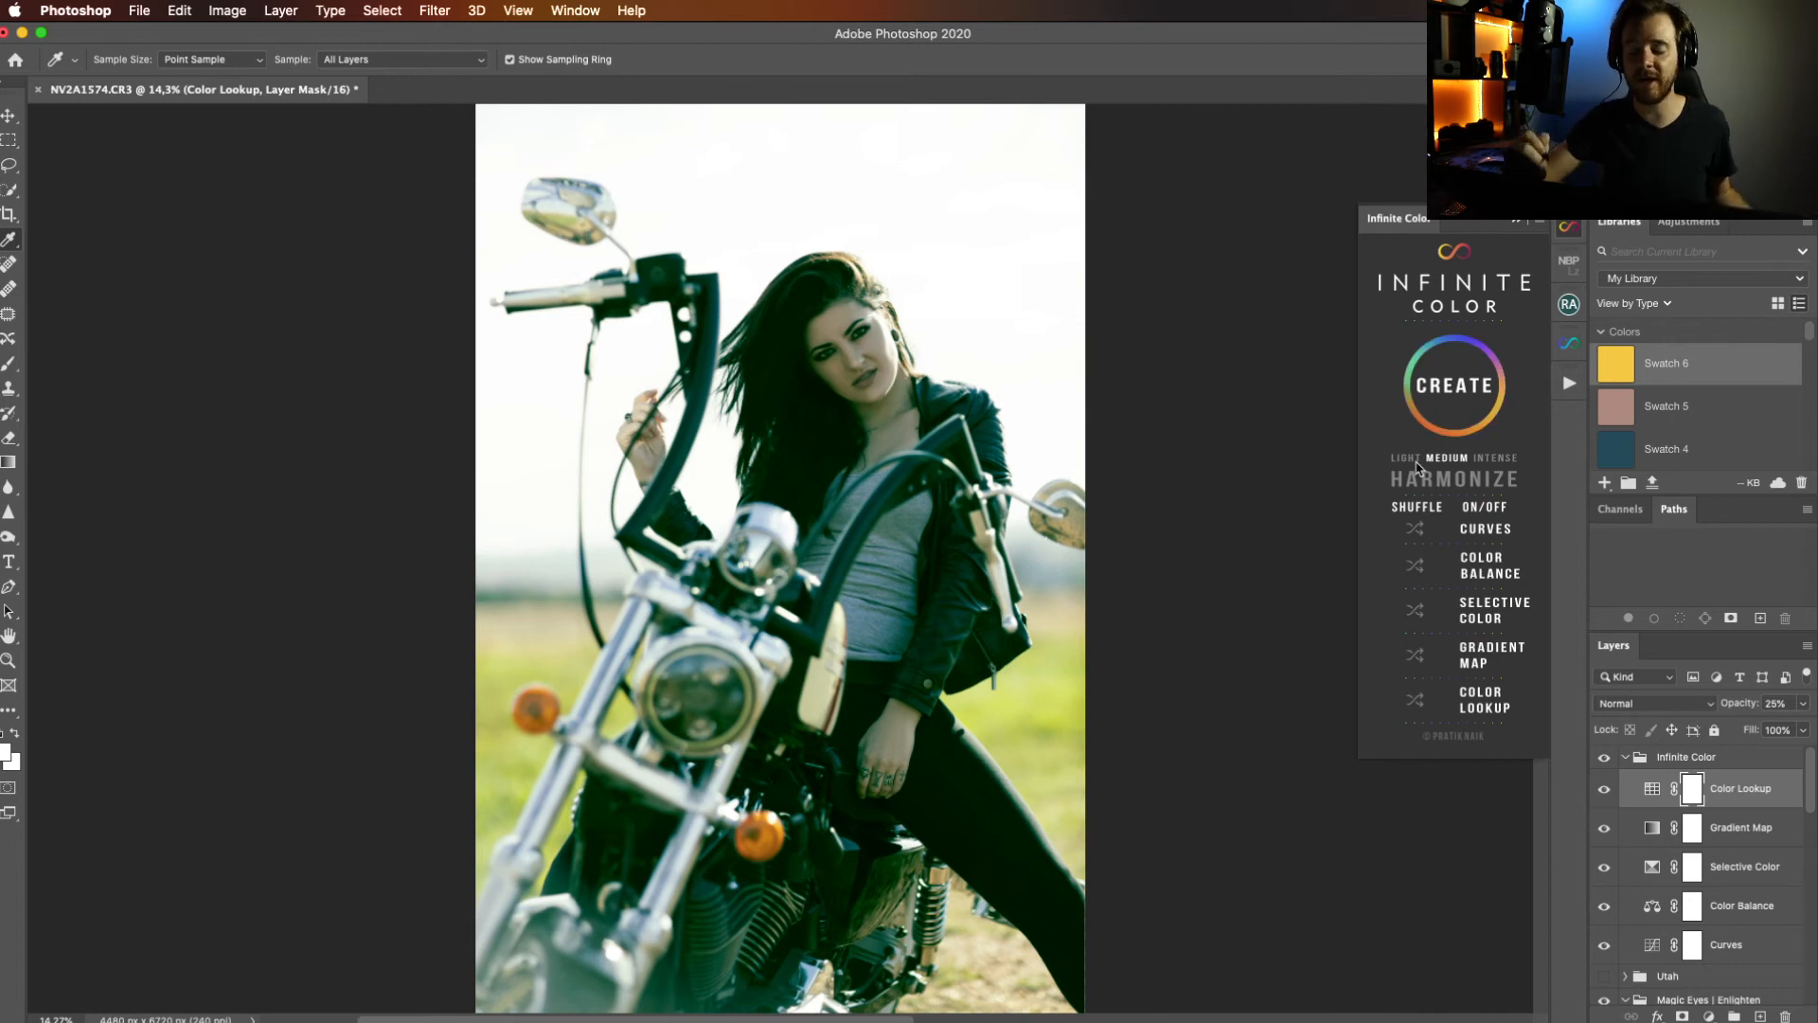
{"action": "left_click", "coordinate": [1438, 392]}
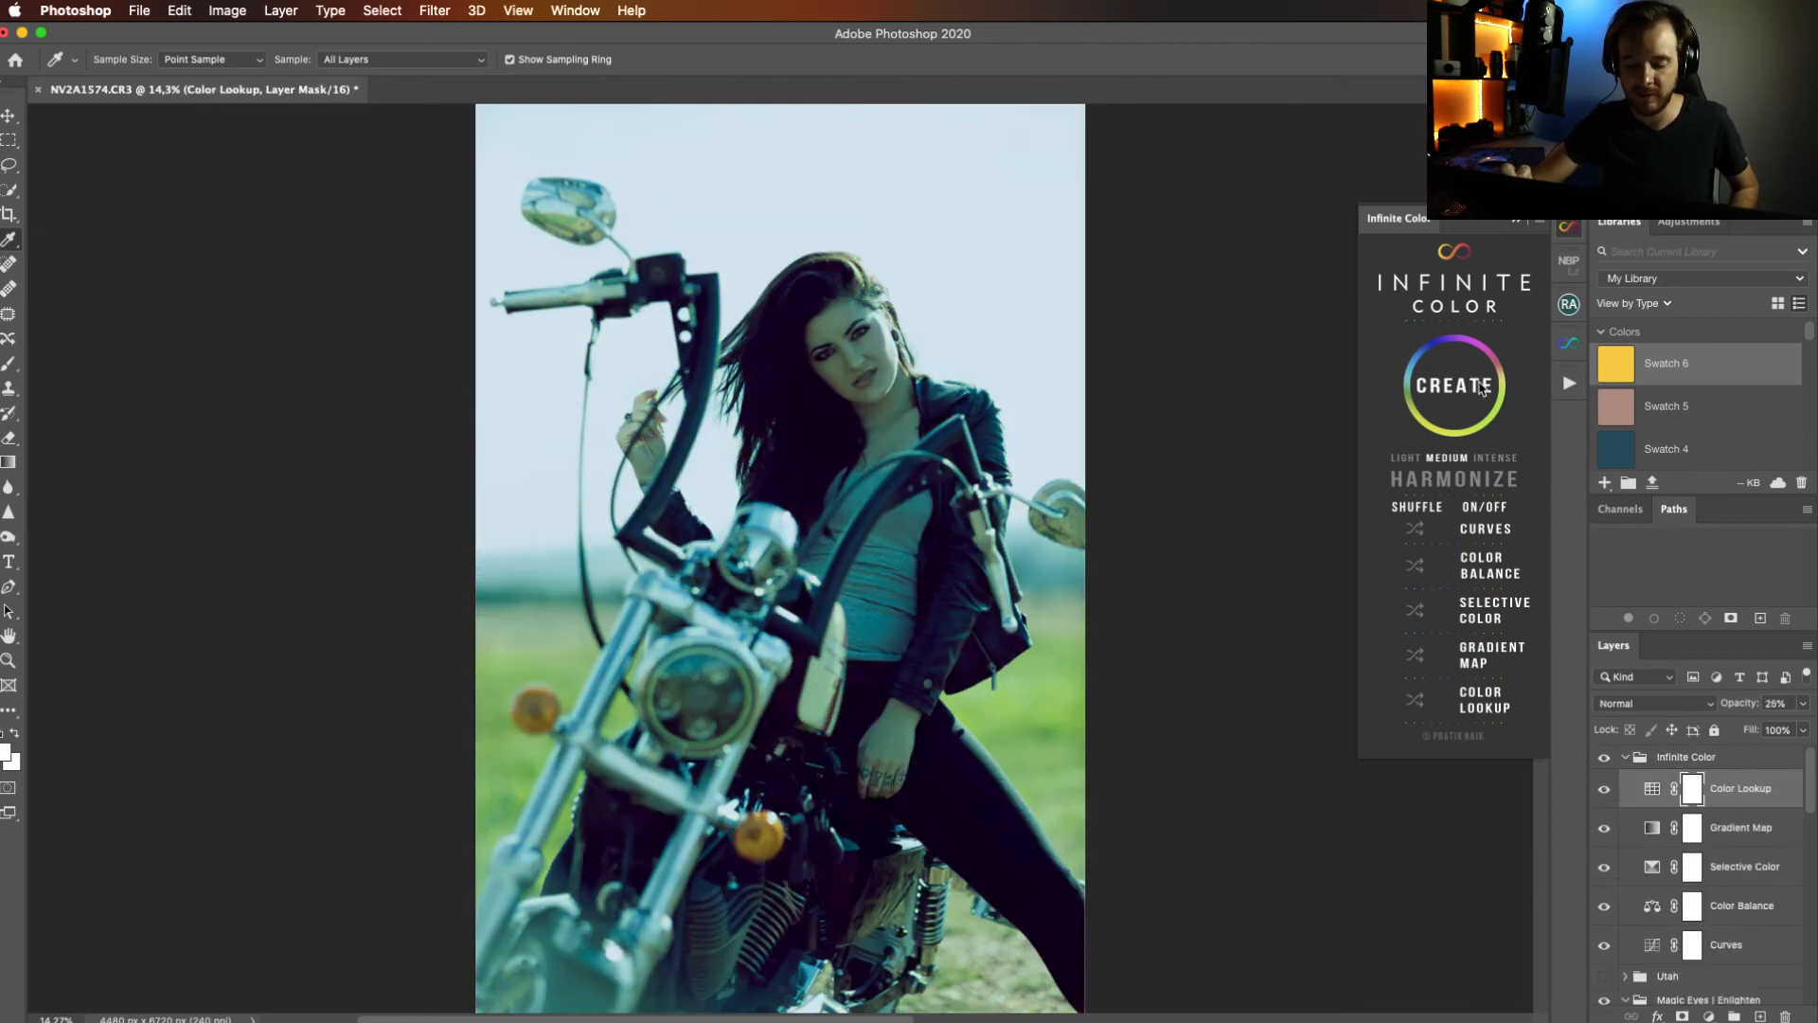
{"action": "left_click", "coordinate": [1468, 386]}
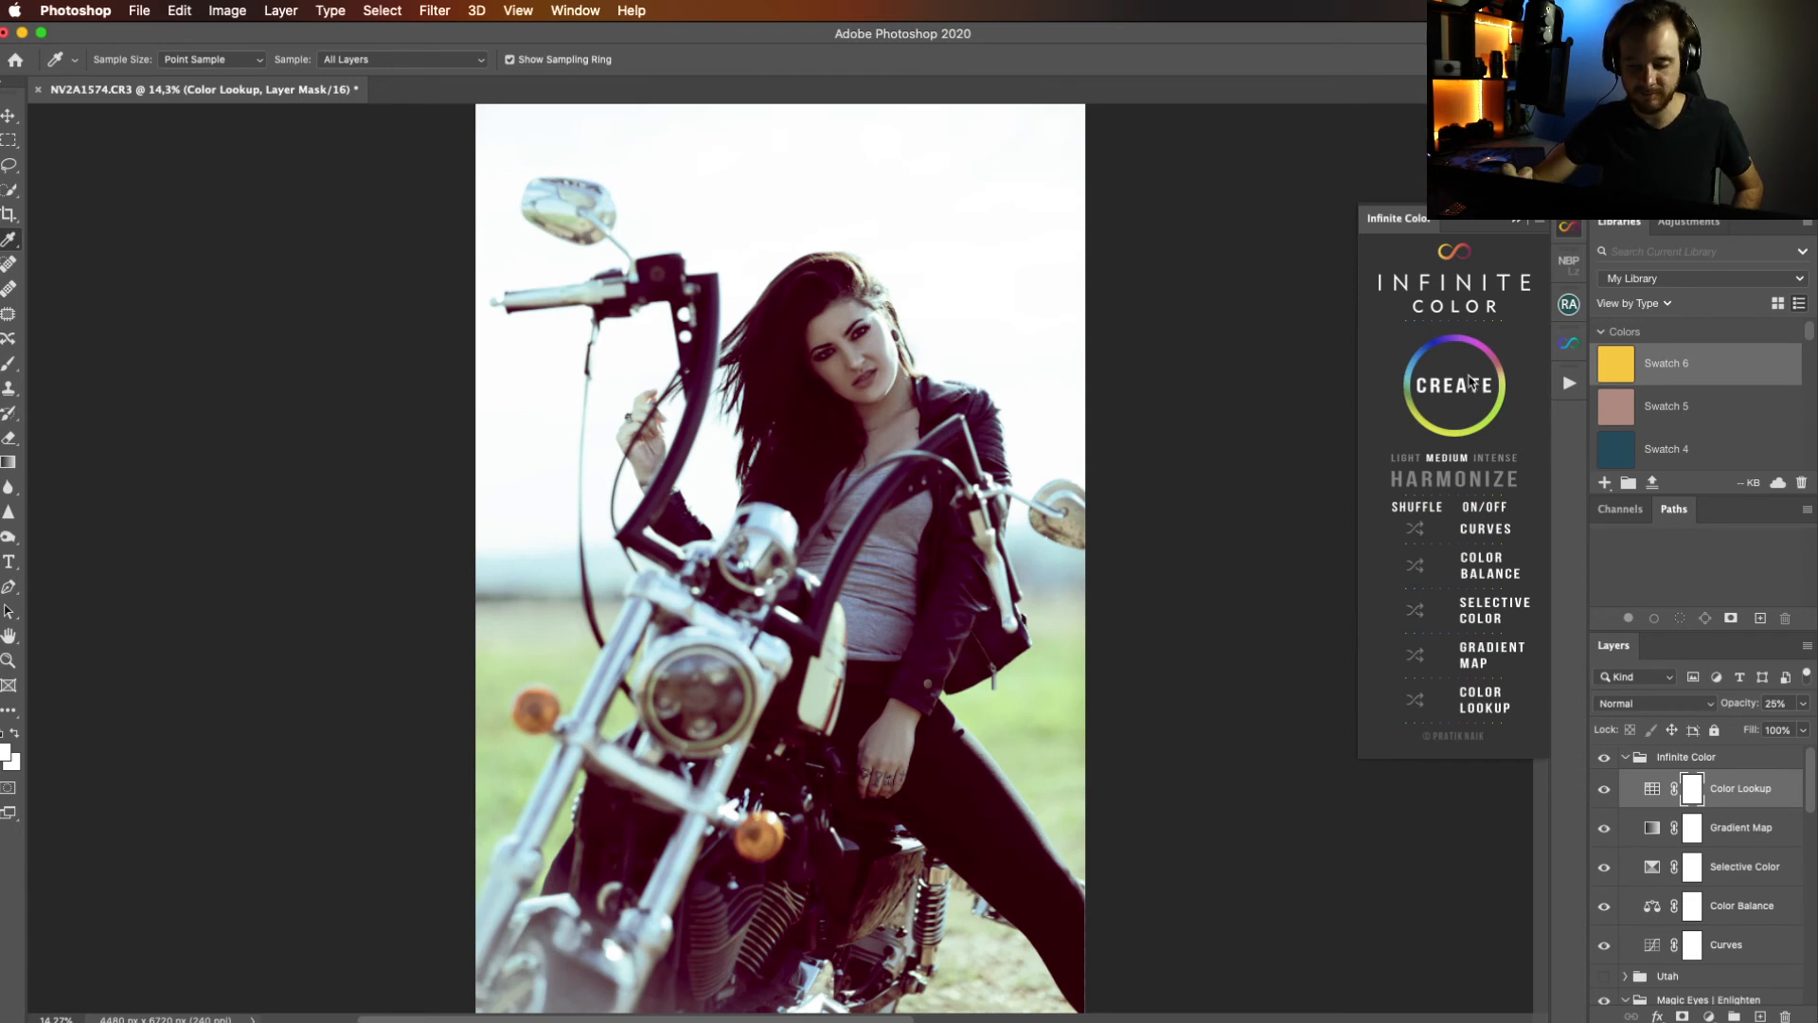
{"action": "left_click", "coordinate": [1469, 386]}
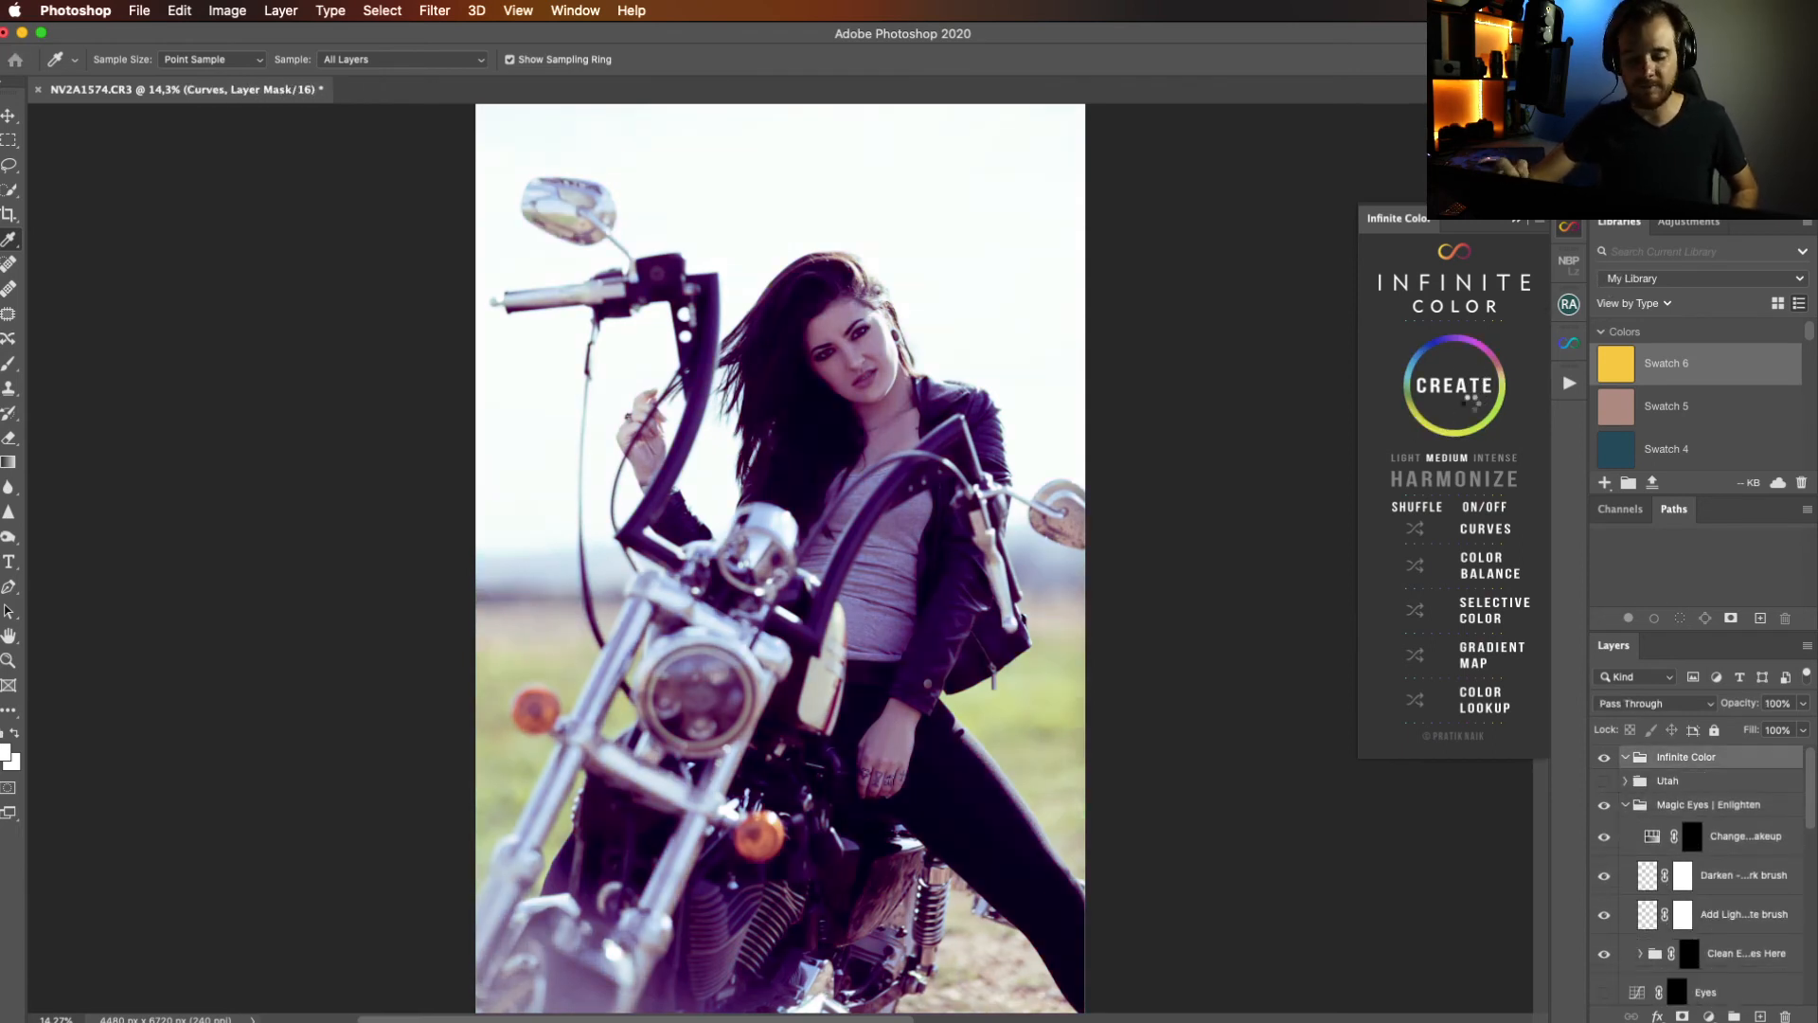
{"action": "left_click", "coordinate": [1474, 404]}
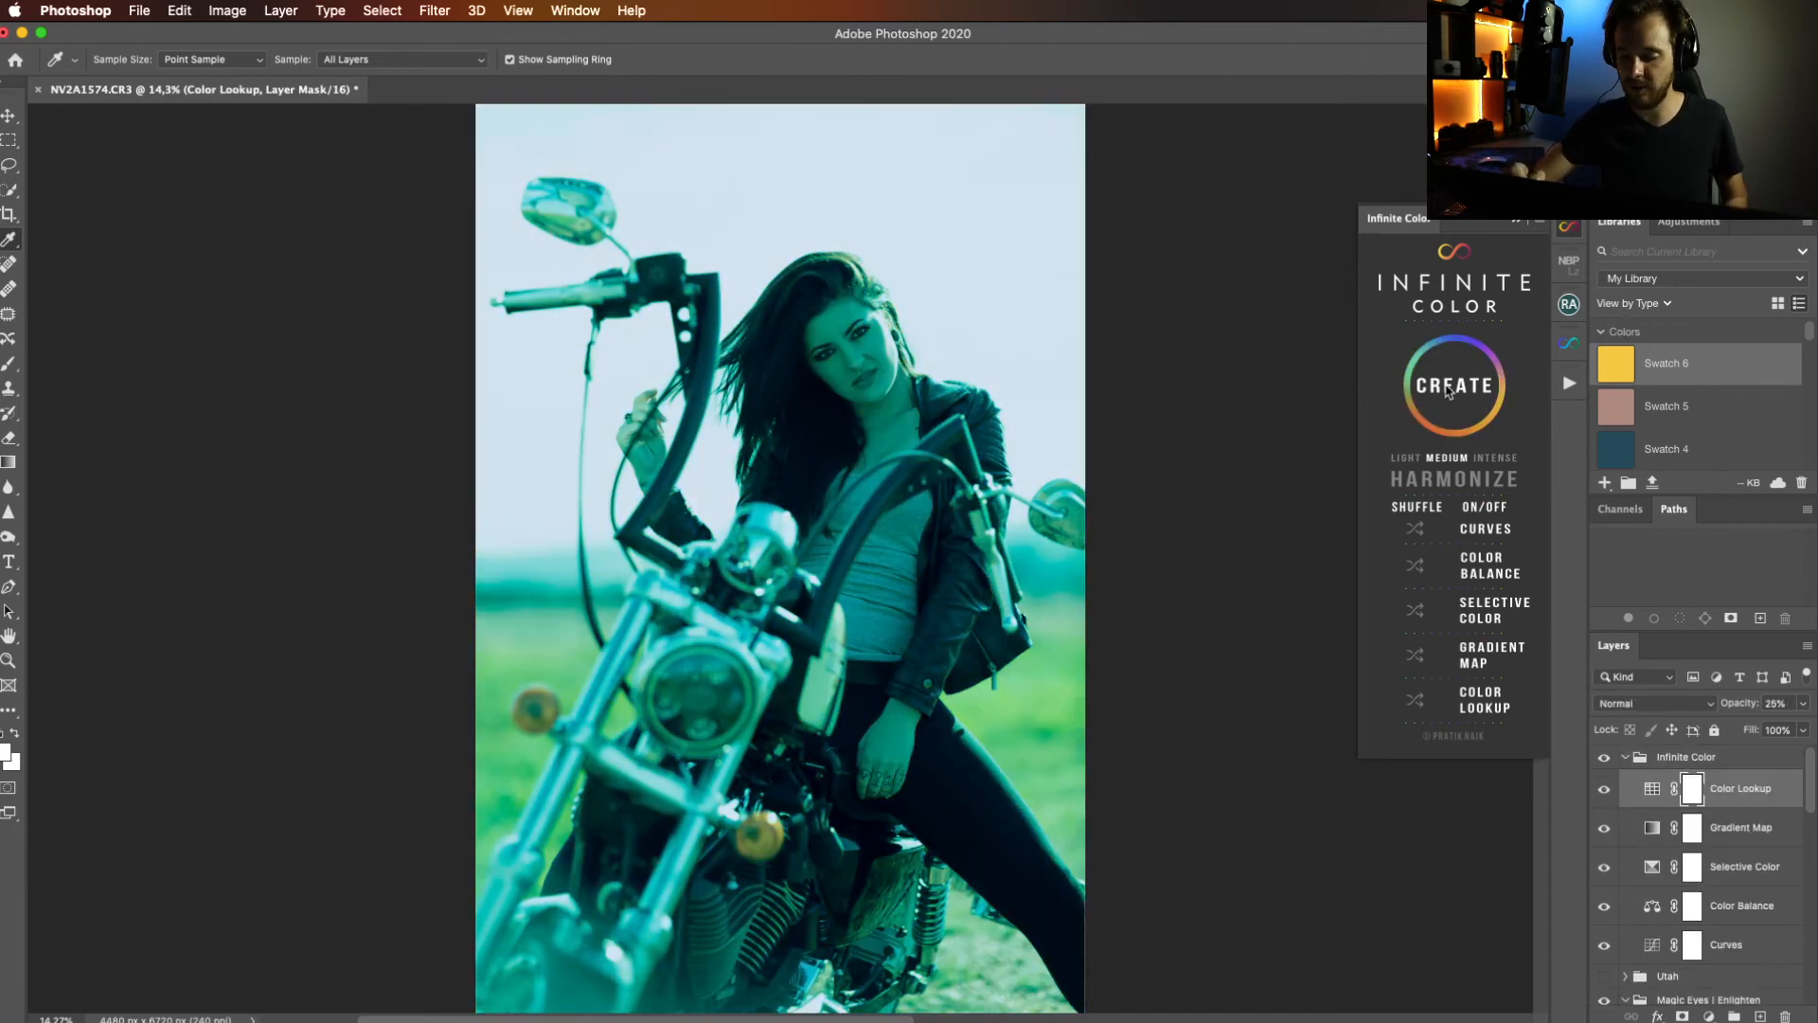
Generate five more random Infinite Color grades at medium harmonize strength.
{"action": "left_click", "coordinate": [1477, 405]}
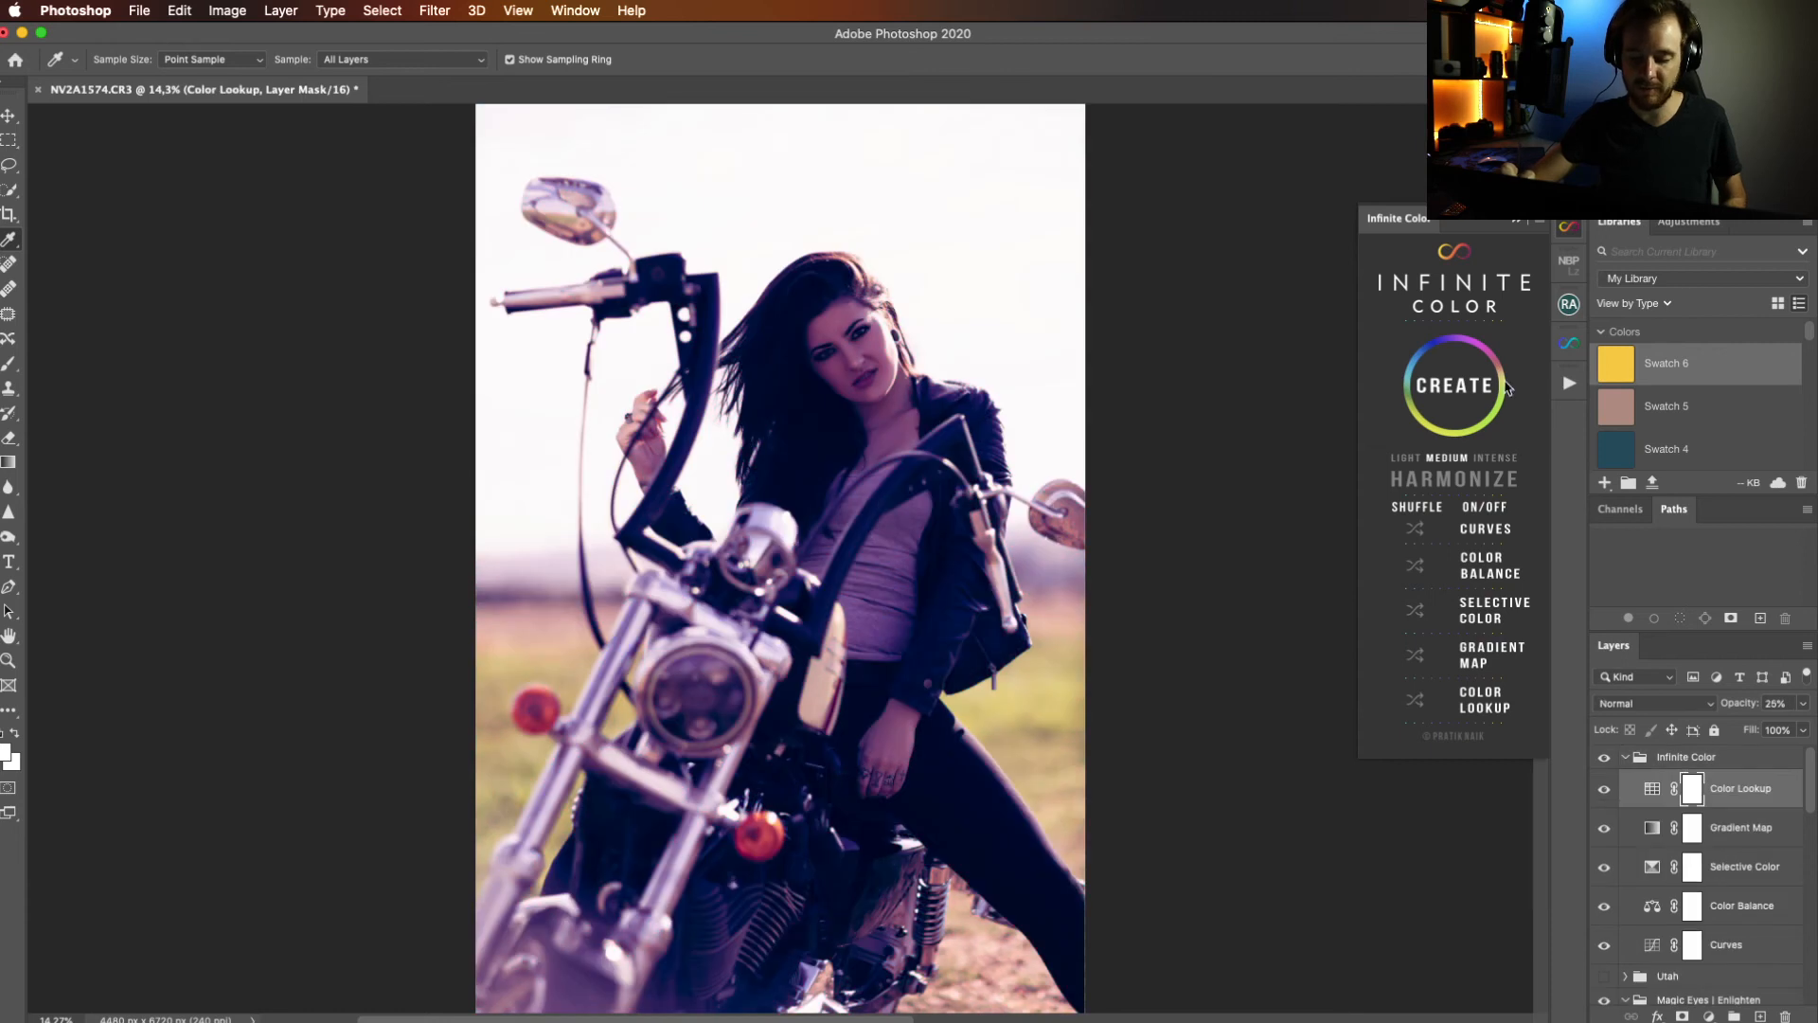
{"action": "left_click", "coordinate": [1477, 365]}
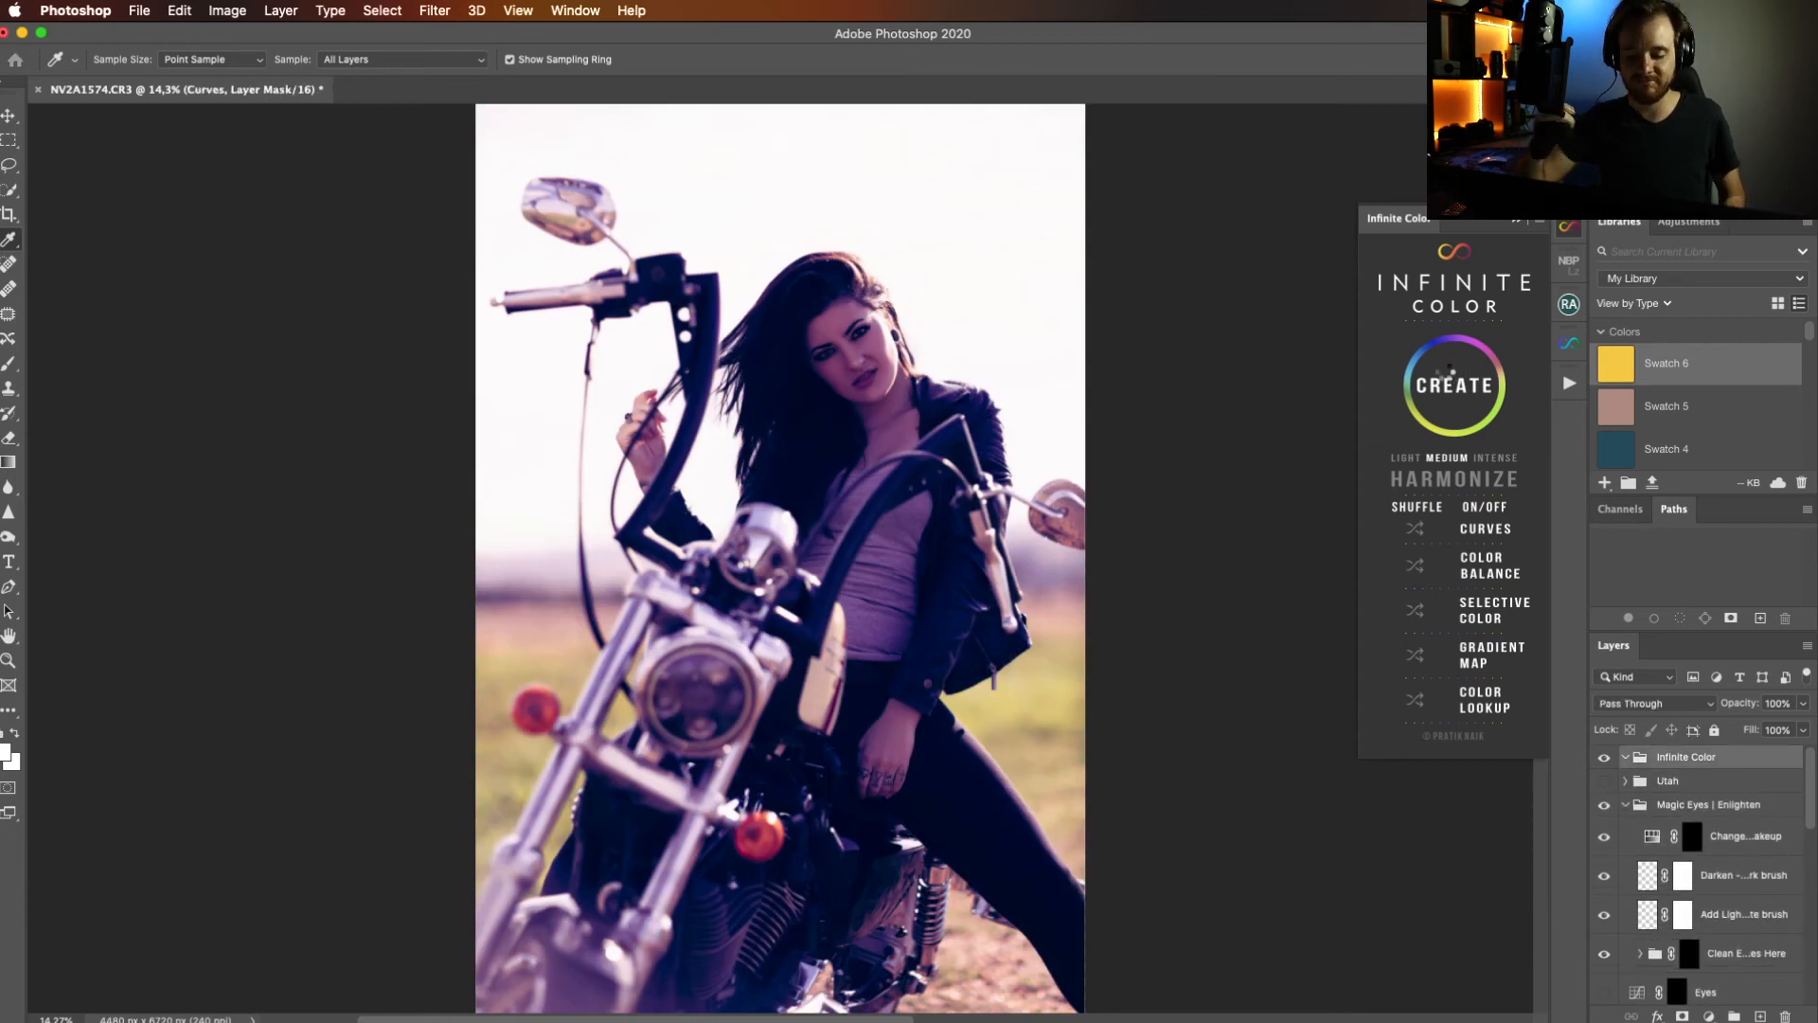
{"action": "left_click", "coordinate": [1456, 399]}
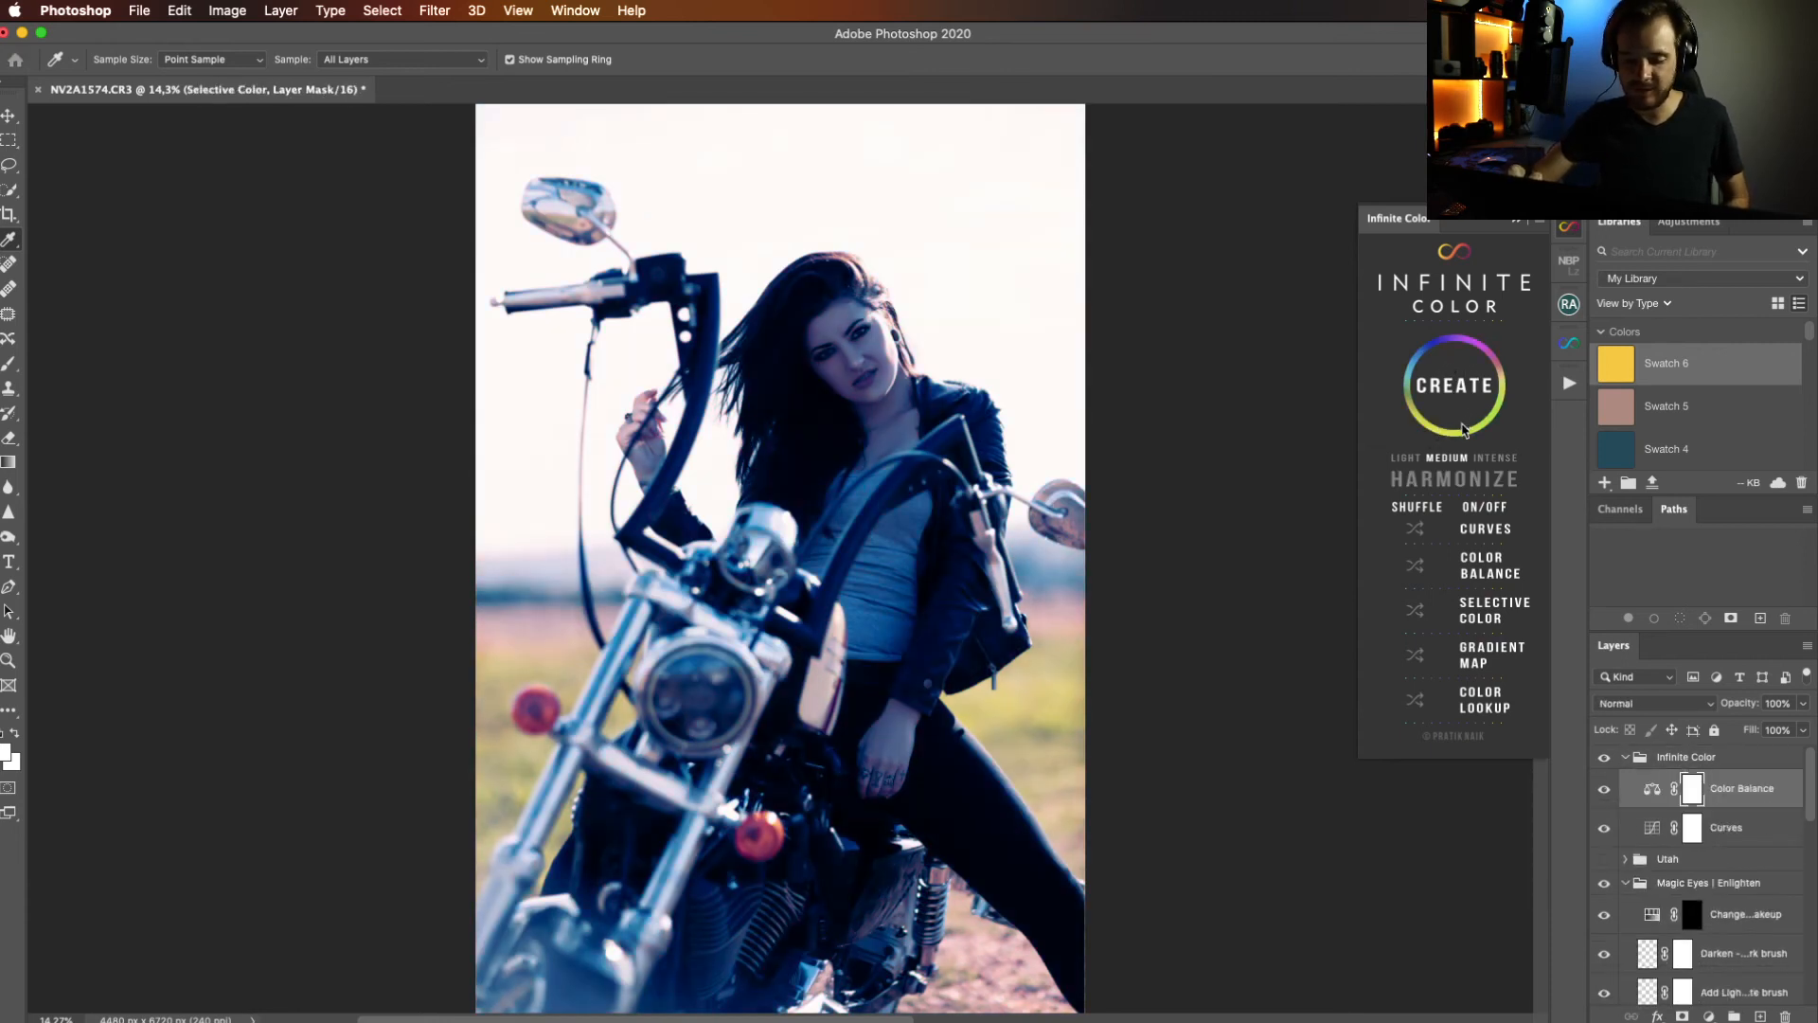
{"action": "left_click", "coordinate": [1471, 425]}
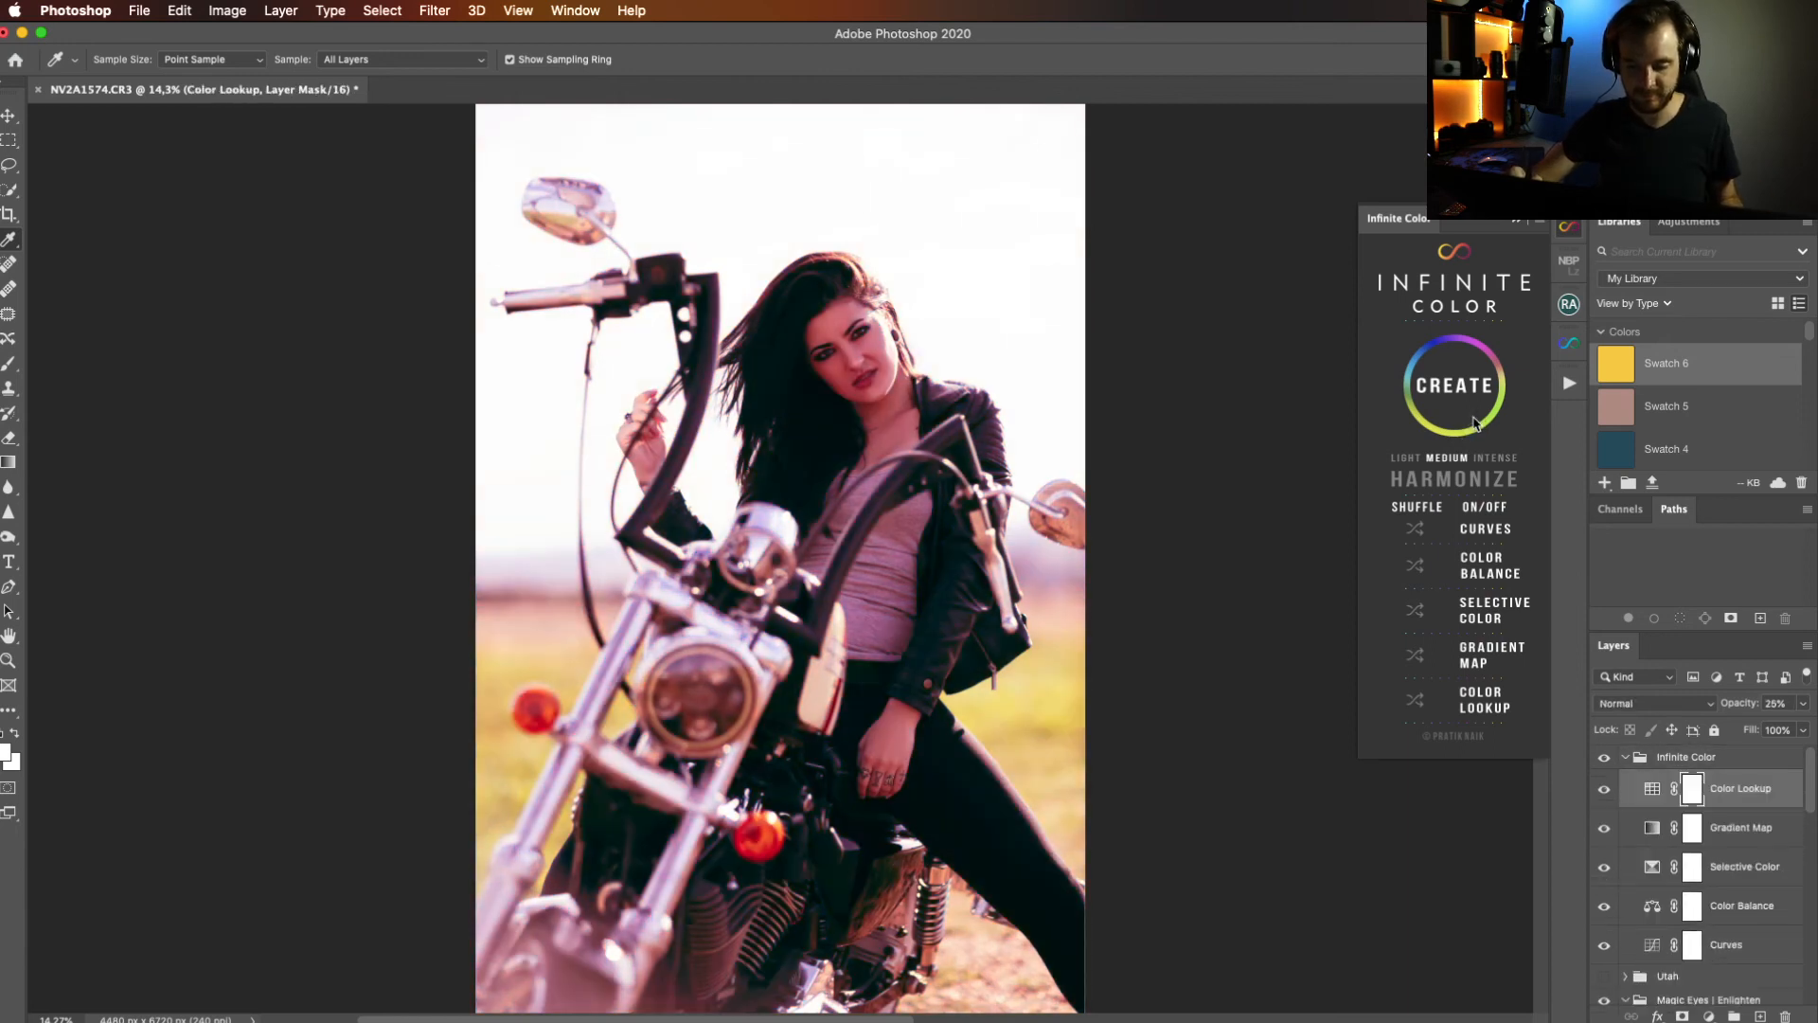
{"action": "left_click", "coordinate": [1471, 413]}
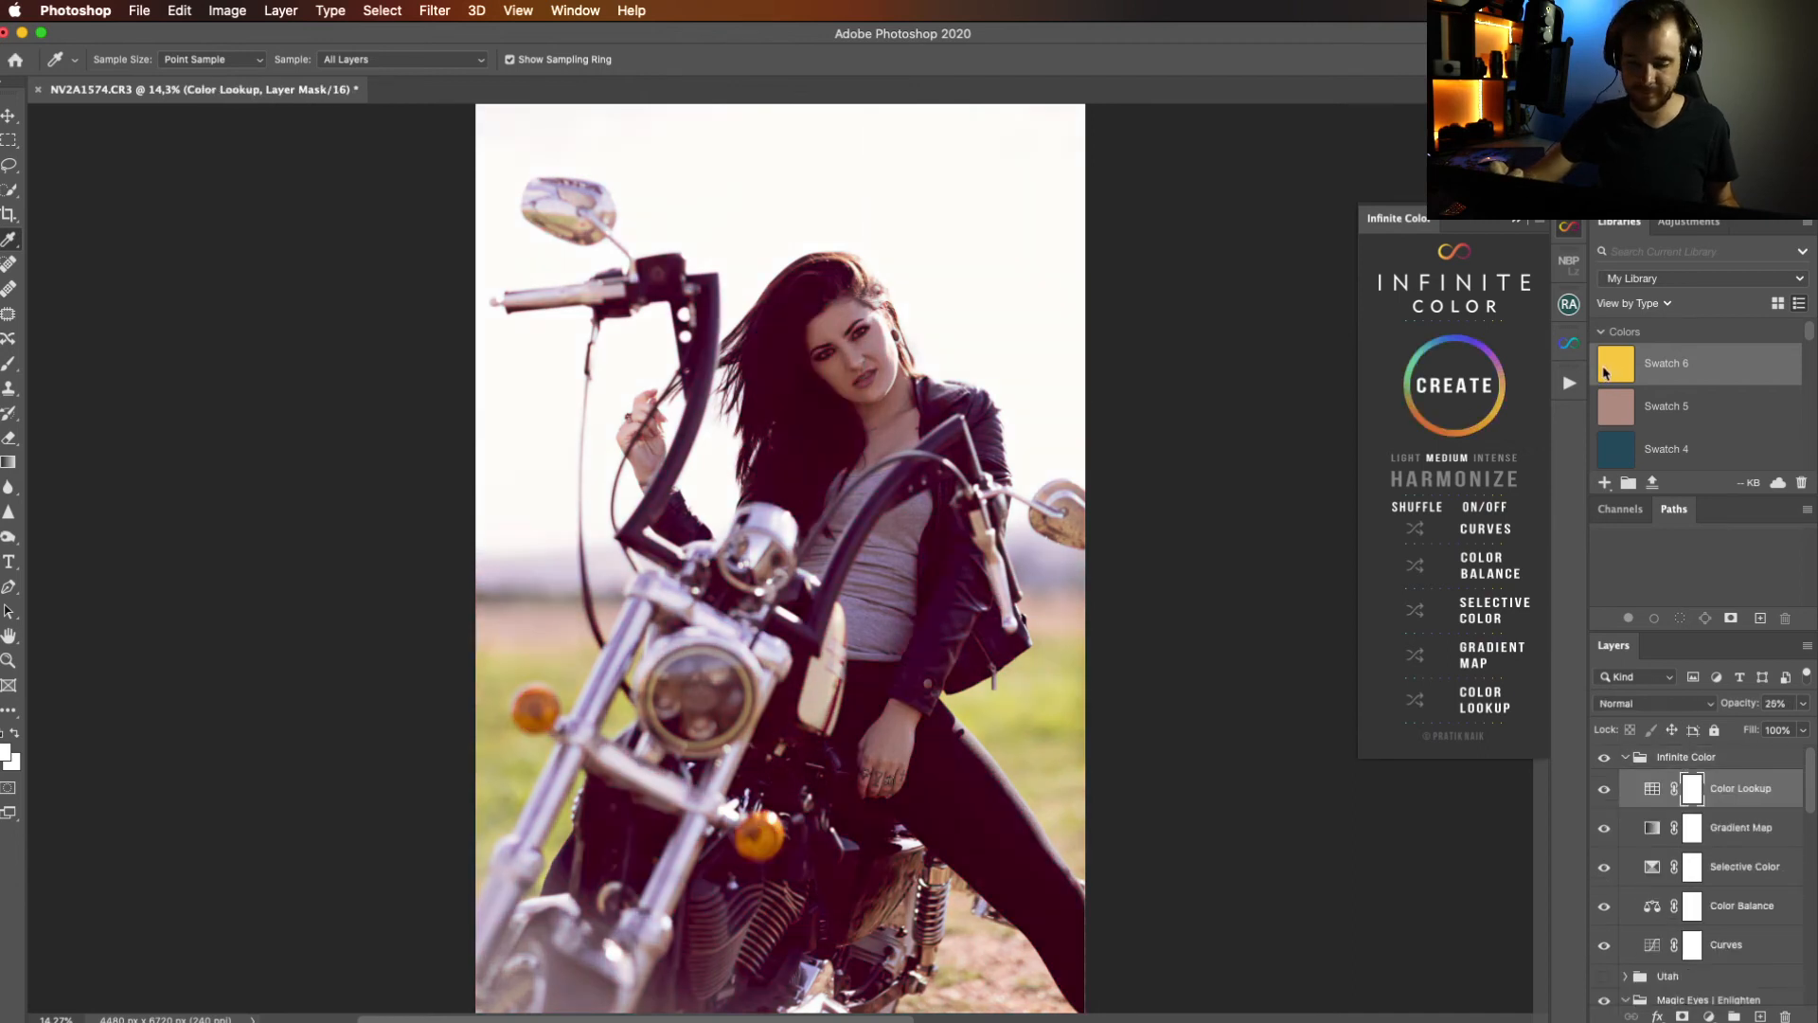
Delete the Infinite Color group, and expand and show the Utah group to see its adjustment layers.
{"action": "left_click", "coordinate": [1515, 227]}
{"action": "left_click", "coordinate": [1716, 757]}
{"action": "key", "text": "Delete"}
{"action": "left_click", "coordinate": [1625, 756]}
{"action": "left_click", "coordinate": [1603, 757]}
{"action": "scroll", "coordinate": [1780, 860], "scroll_direction": "down", "scroll_amount": 5}
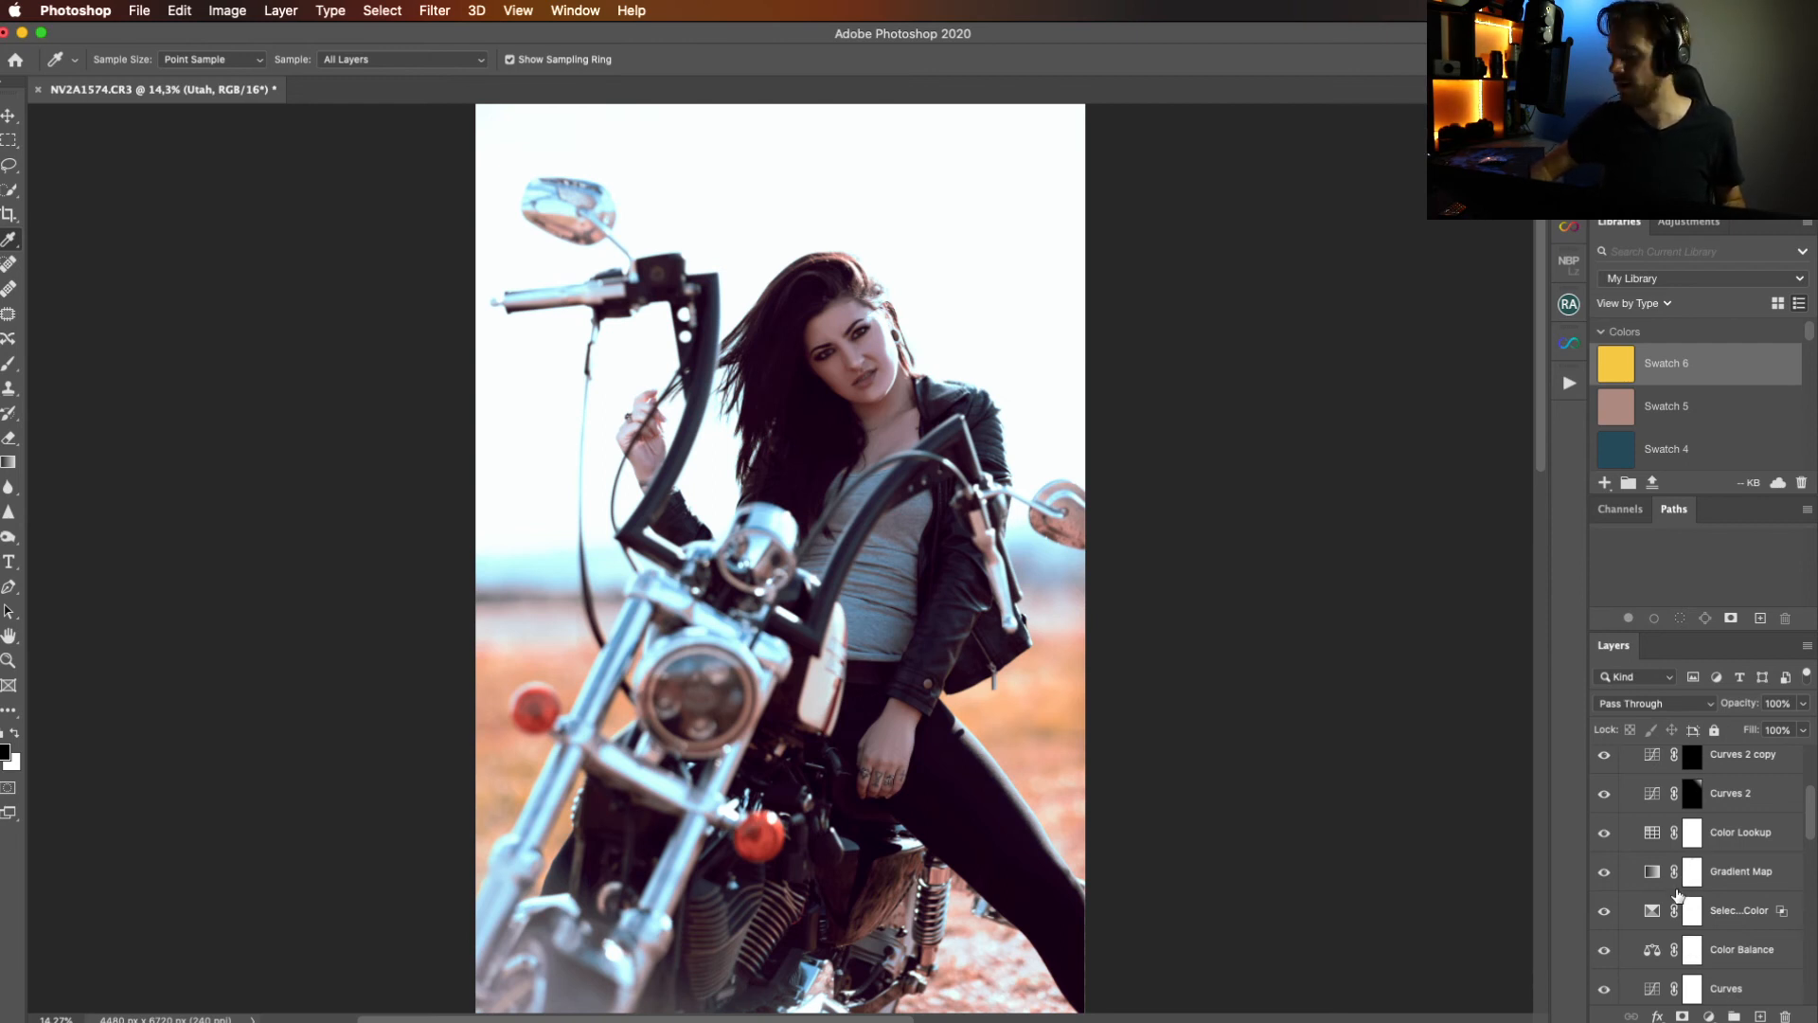
Switch to the COLOR workspace and hide the Utah group with the Eyes pixel layer selected.
{"action": "left_click", "coordinate": [576, 10]}
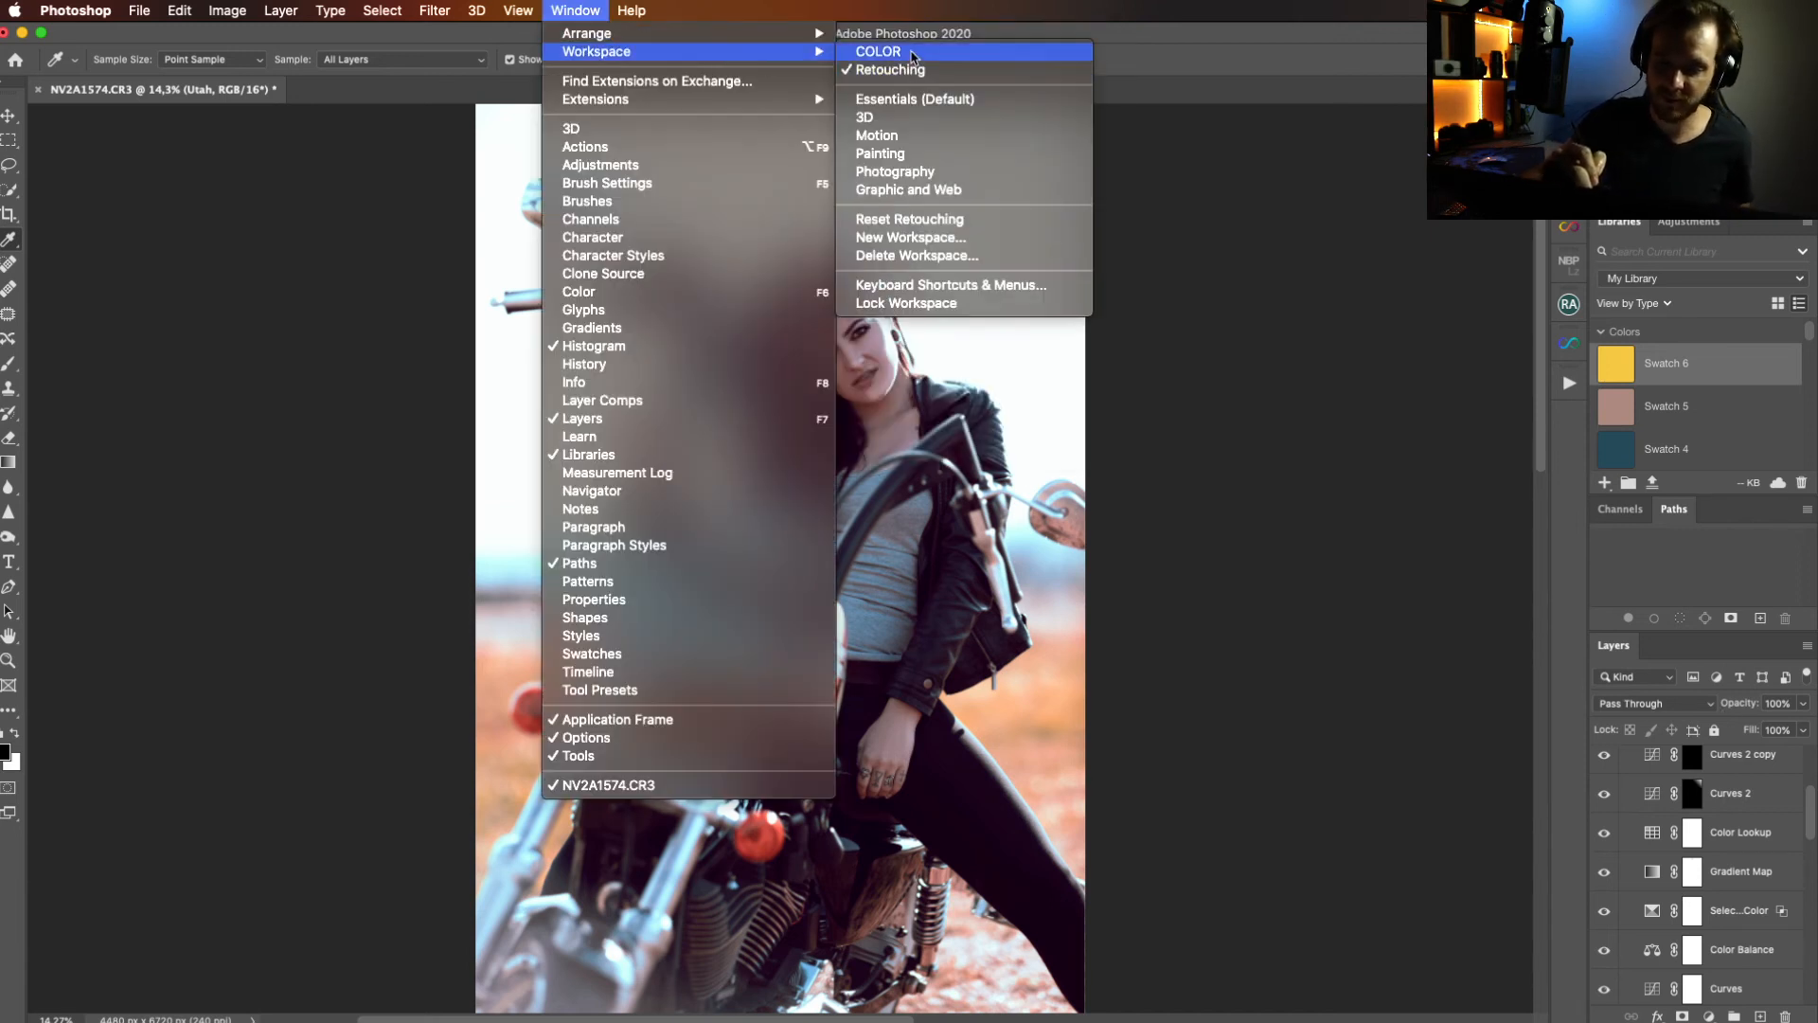
{"action": "left_click", "coordinate": [1253, 305]}
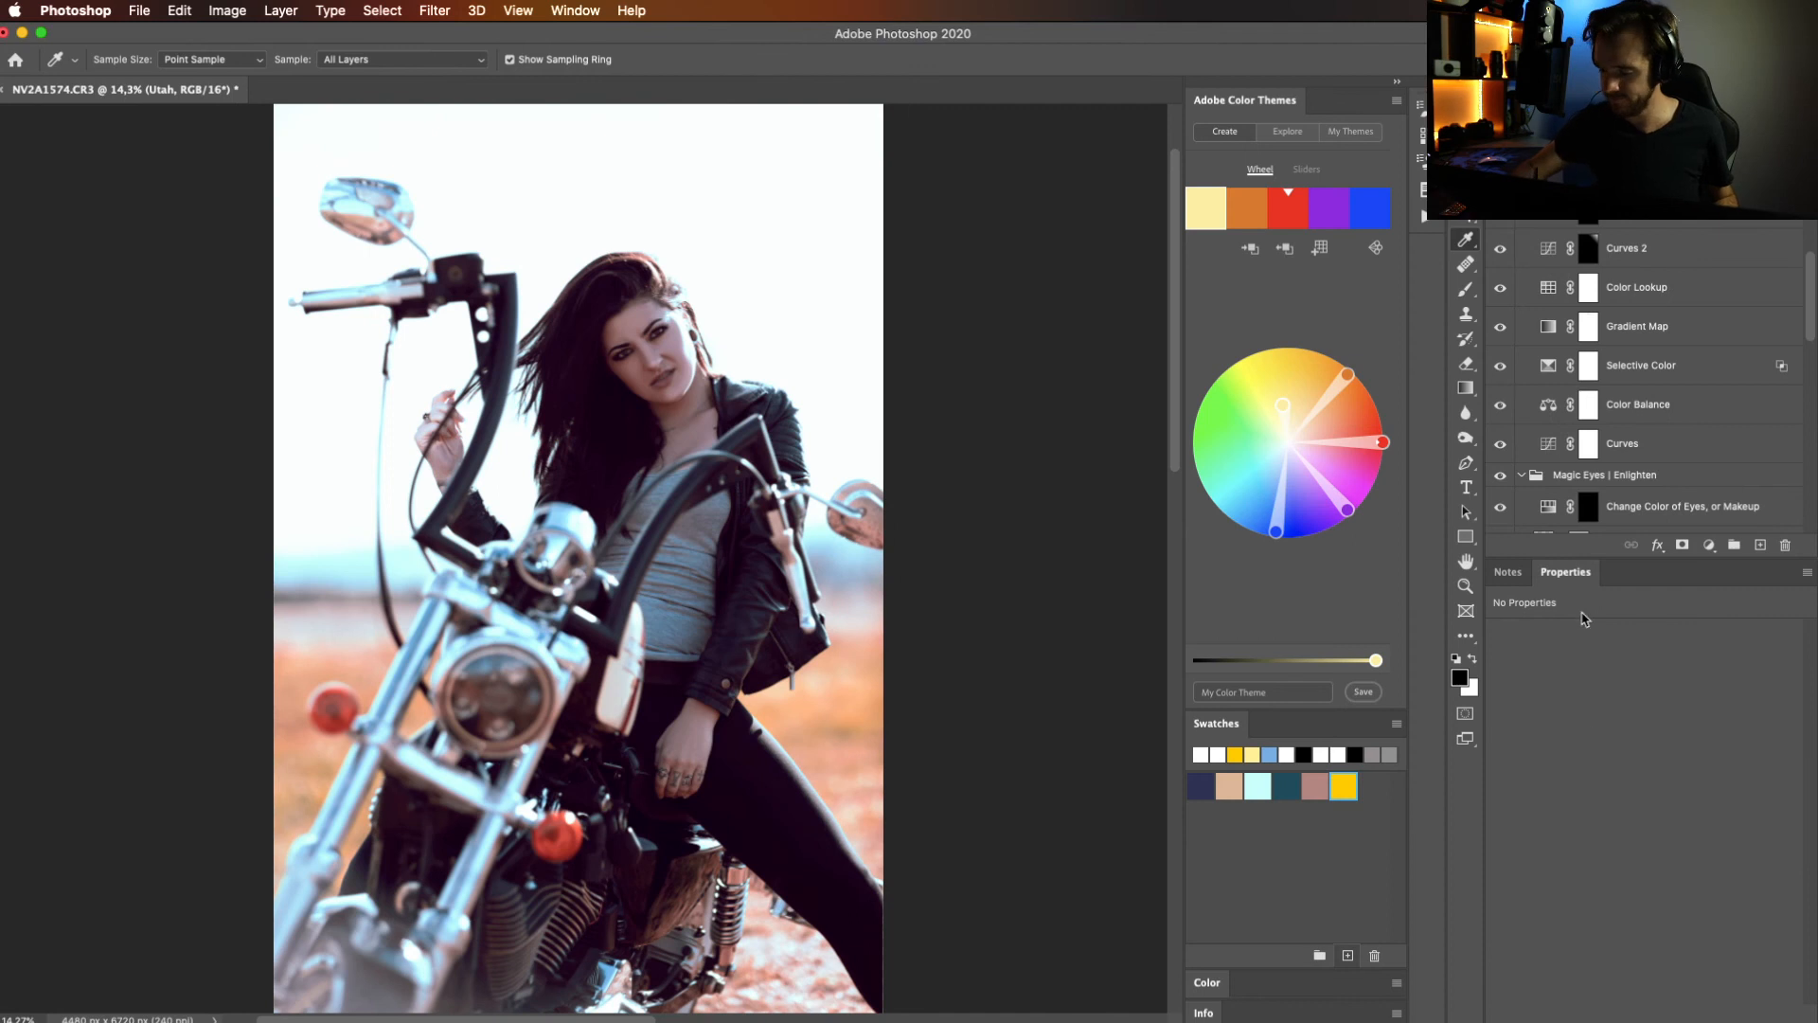
{"action": "scroll", "coordinate": [1586, 327], "scroll_direction": "down", "scroll_amount": 10}
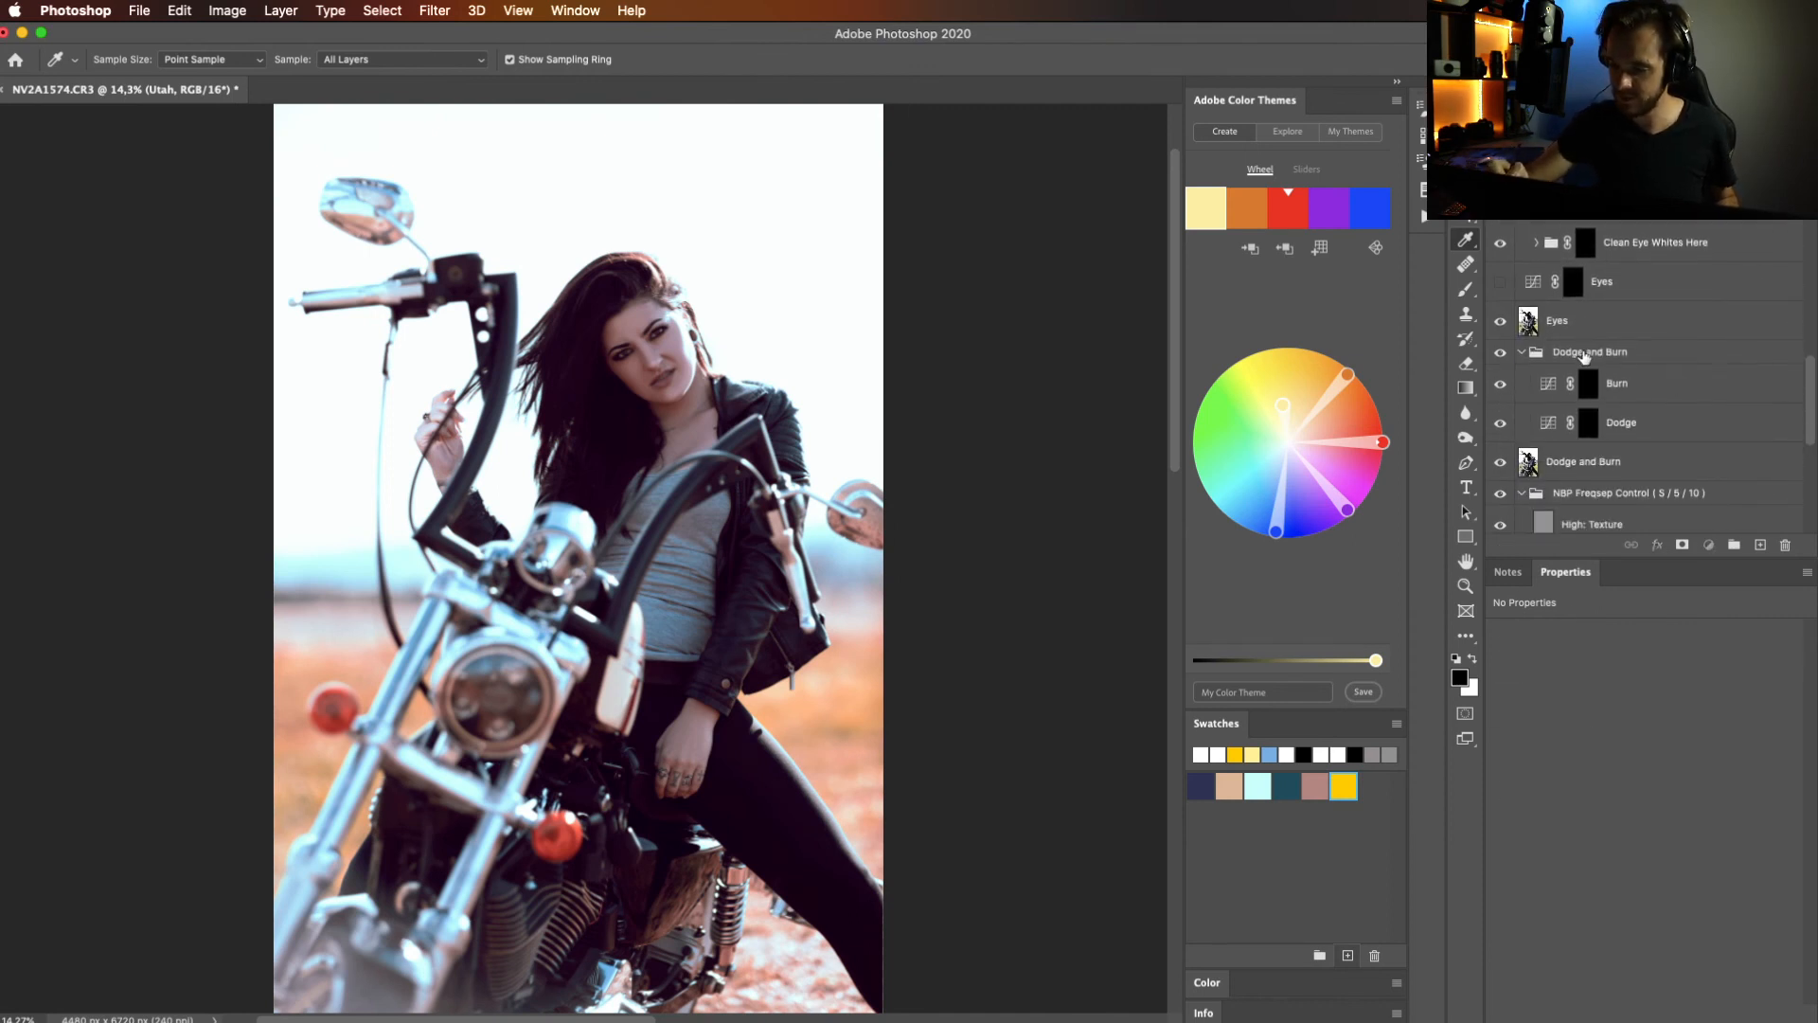
{"action": "left_click", "coordinate": [1586, 329]}
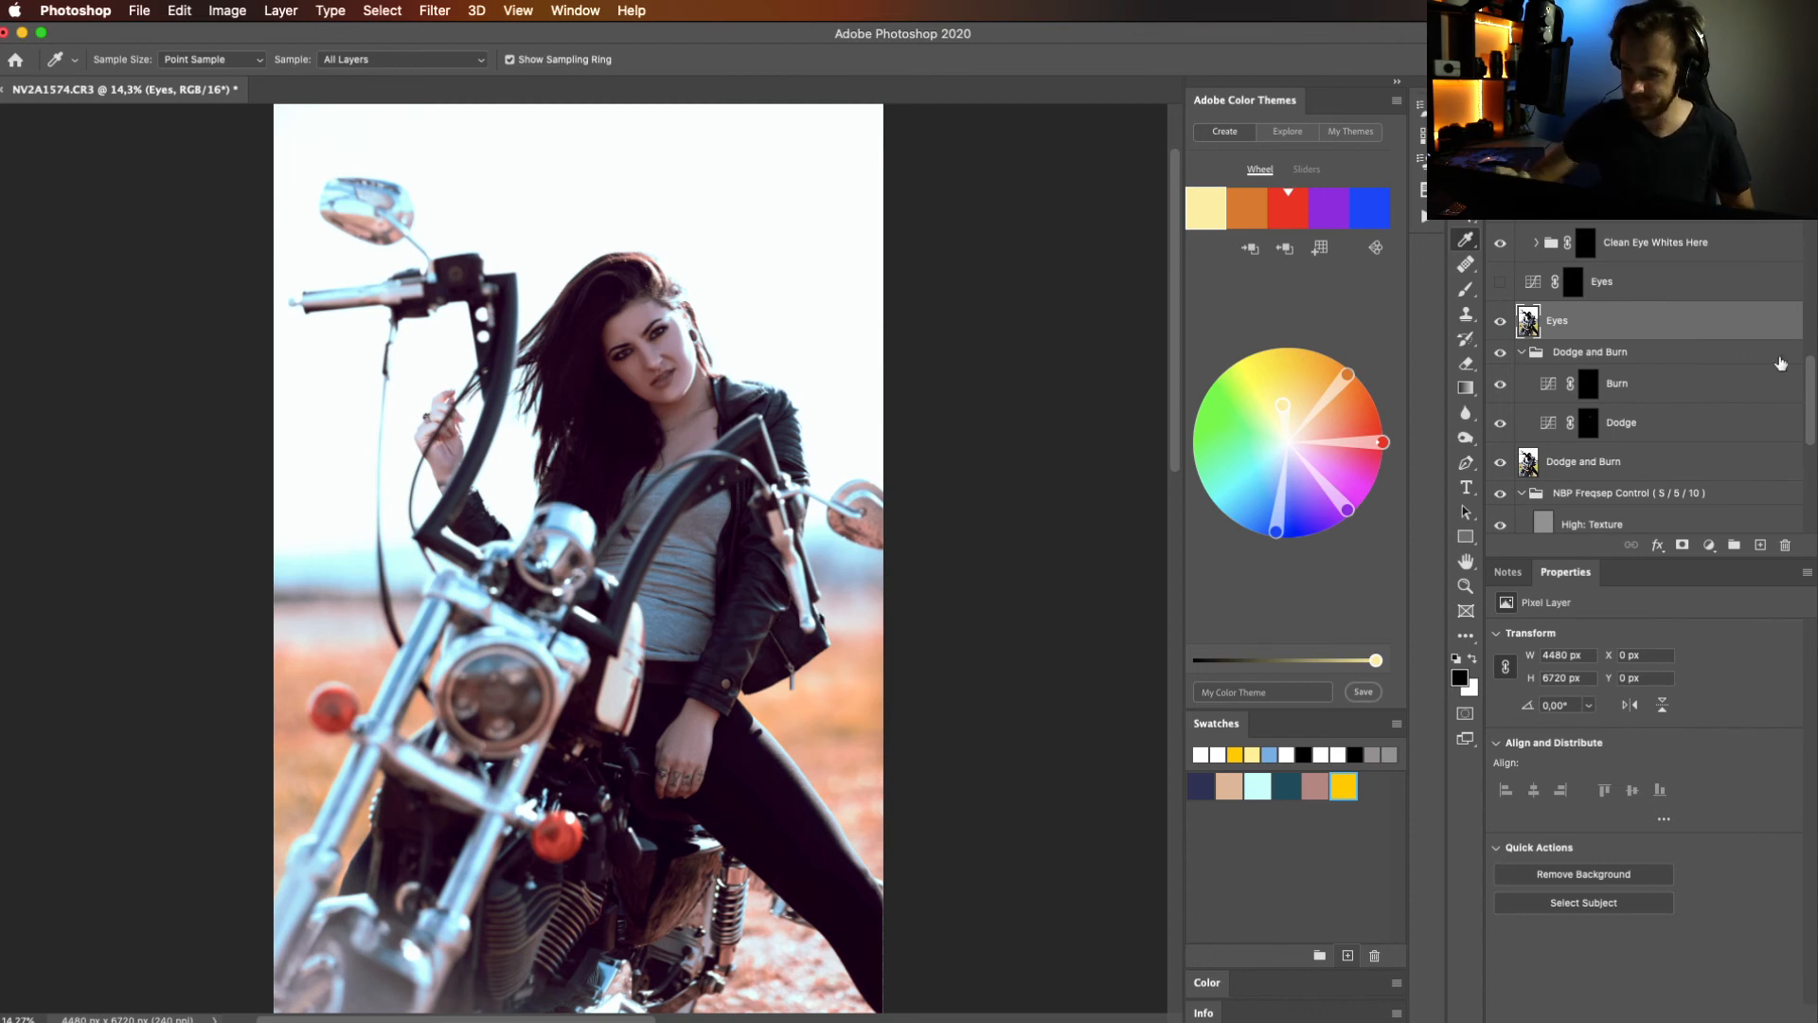
{"action": "scroll", "coordinate": [1594, 303], "scroll_direction": "up", "scroll_amount": 10}
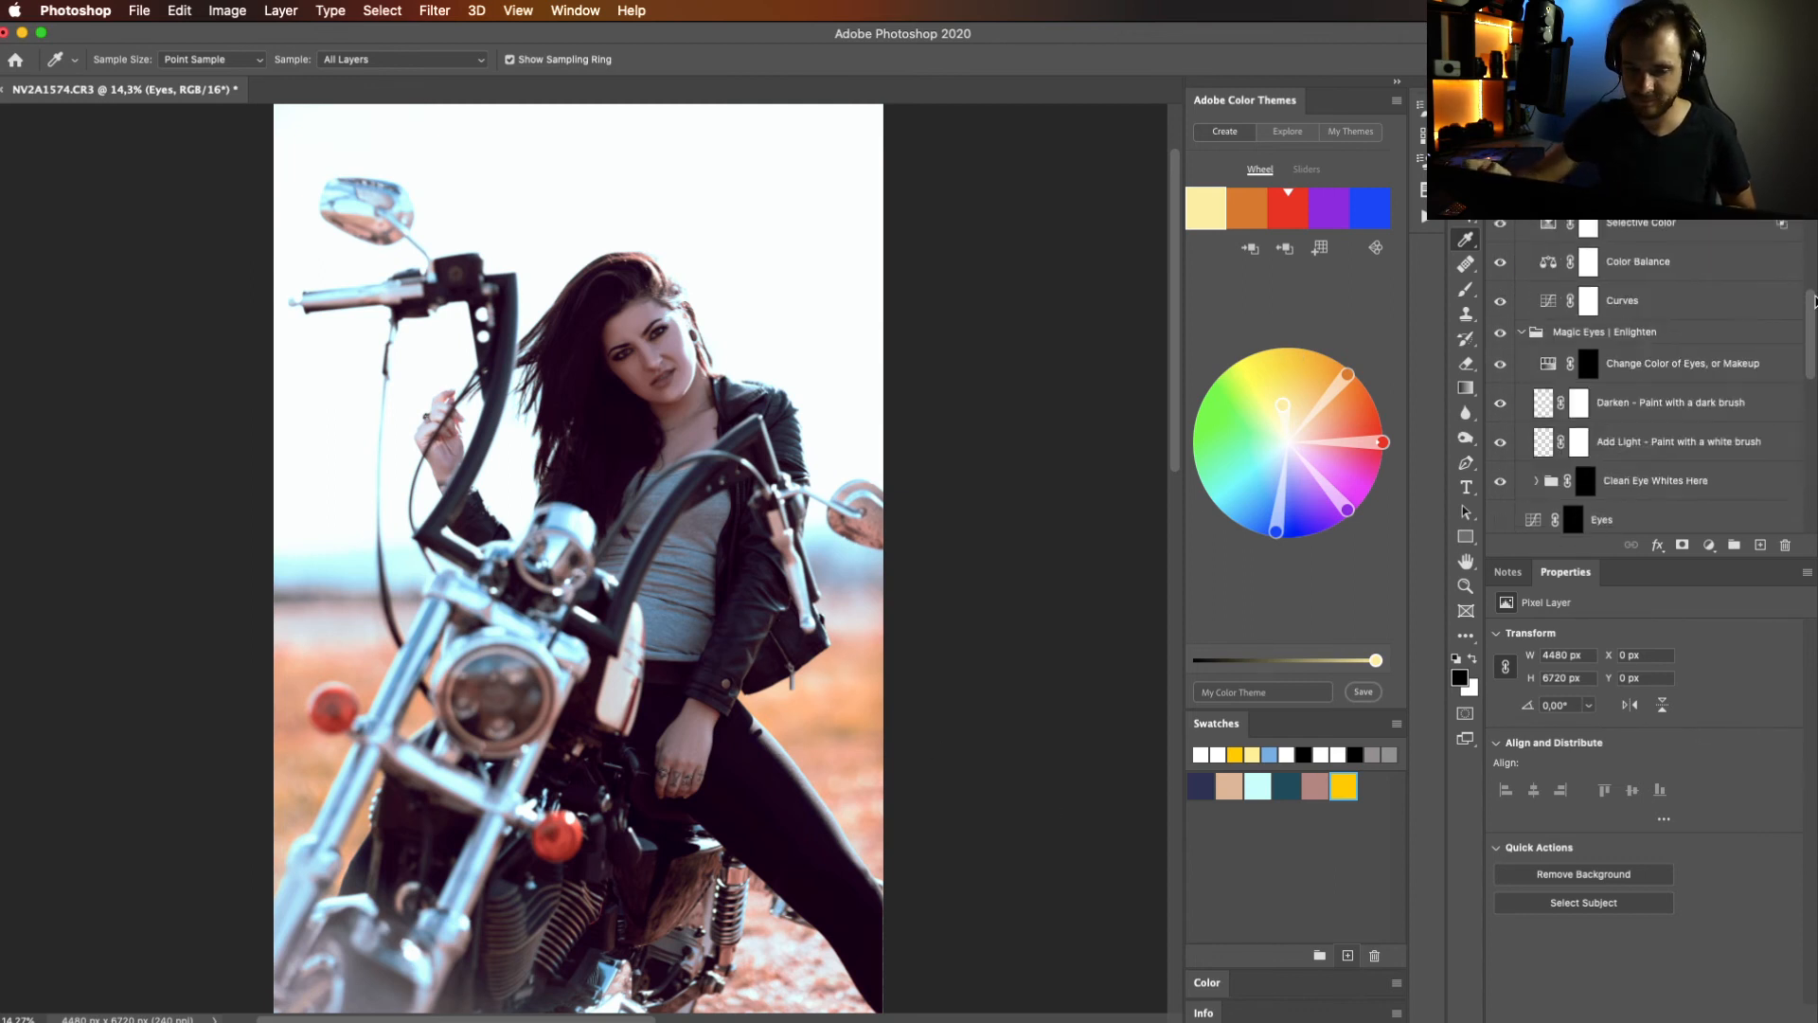
{"action": "left_click", "coordinate": [1500, 205]}
Sample the yellow-green grass beside the woman's leg and try to transfer it to the colour theme.
{"action": "left_click", "coordinate": [843, 701]}
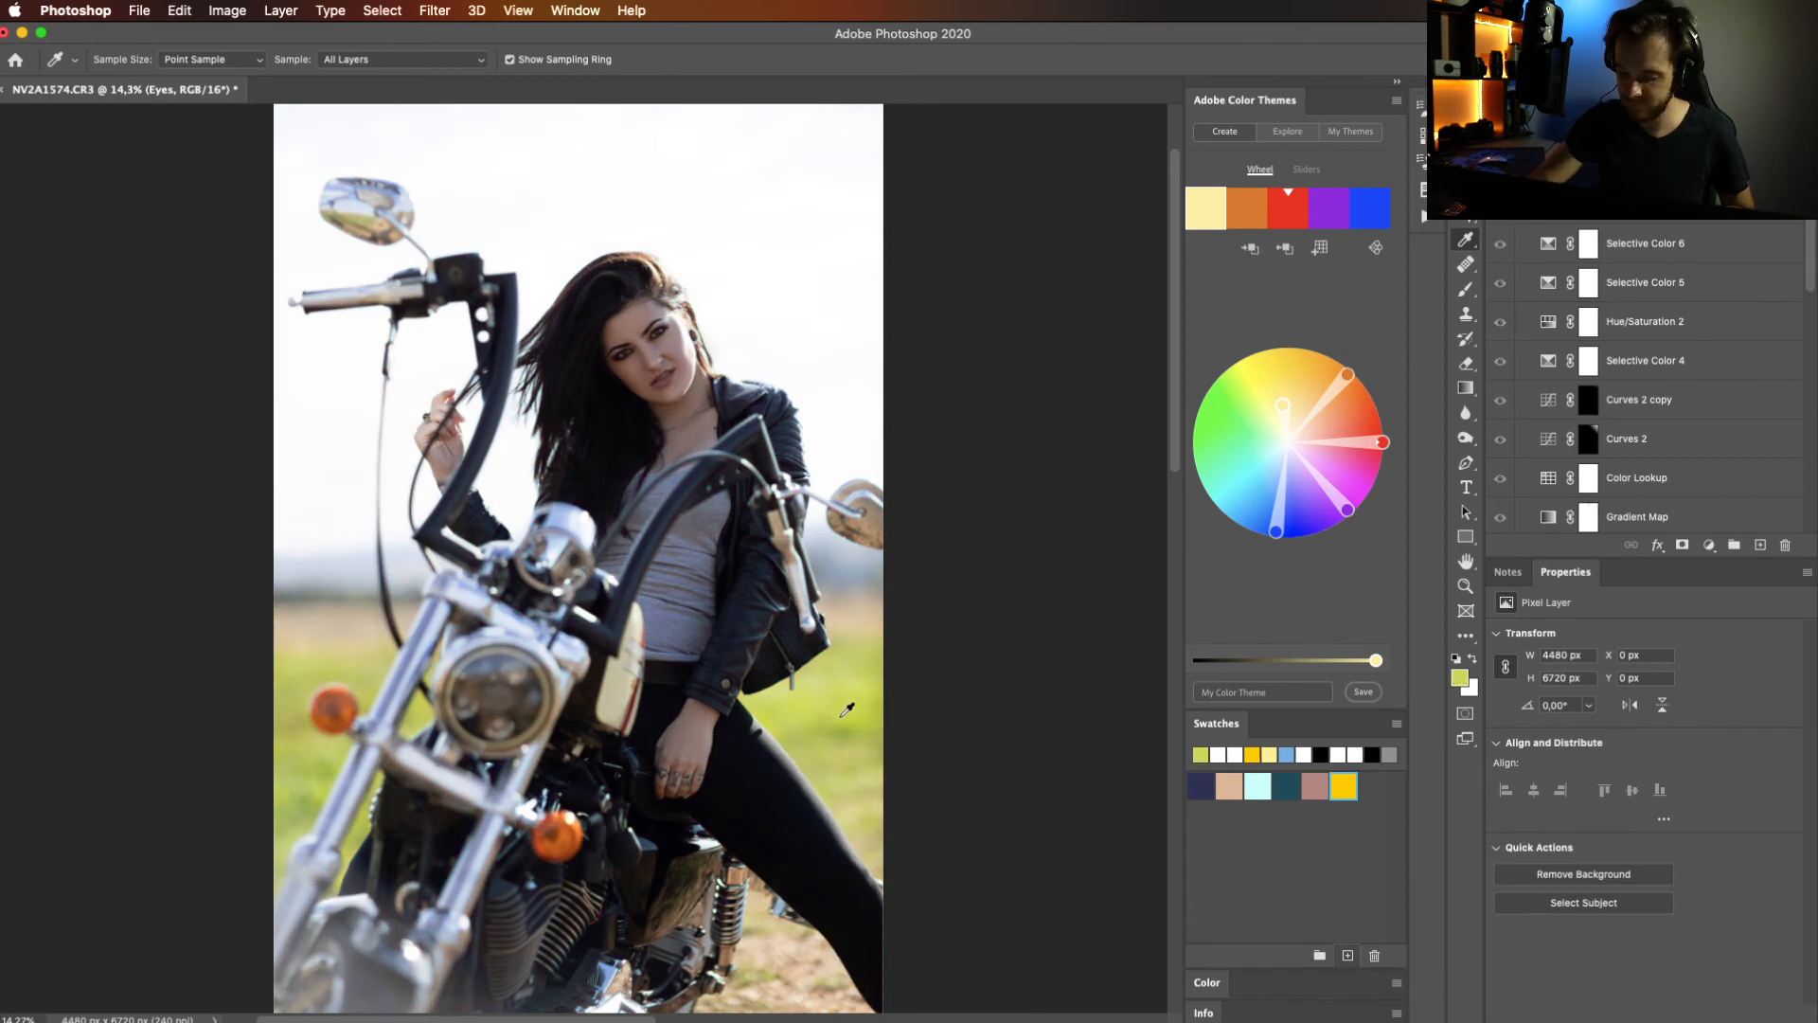
{"action": "left_click", "coordinate": [846, 702]}
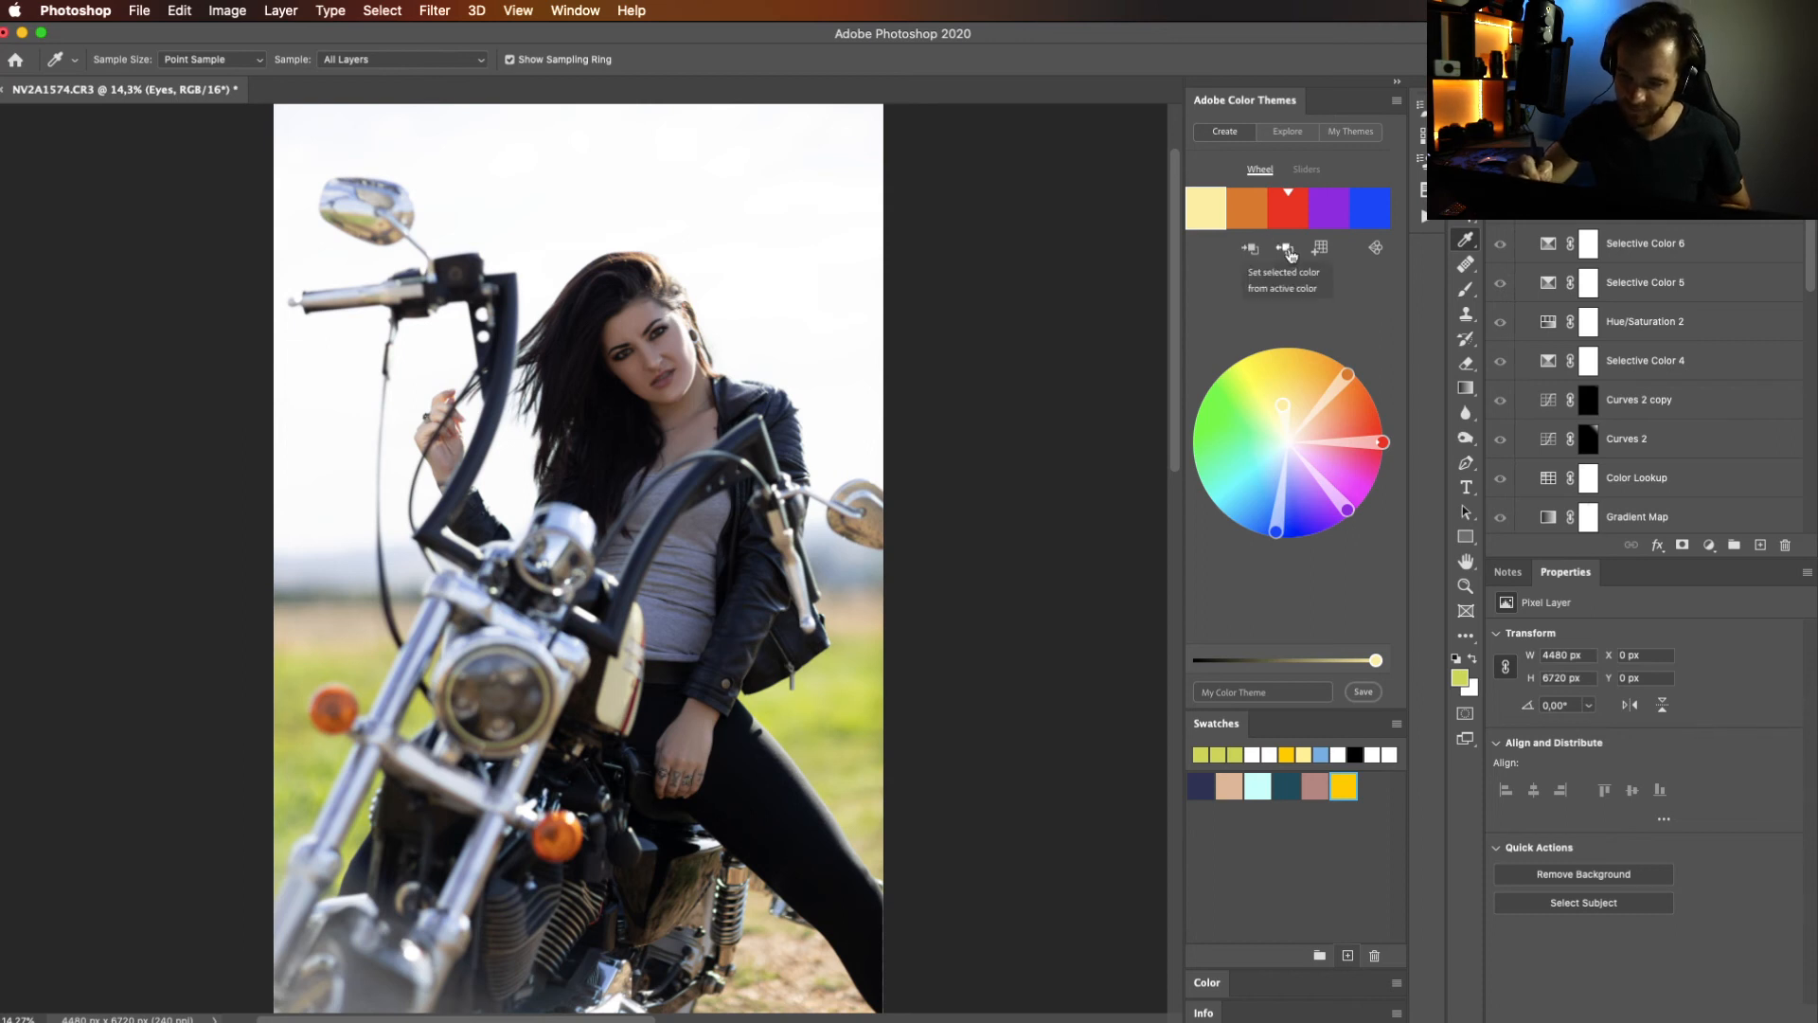
{"action": "left_click", "coordinate": [1250, 248]}
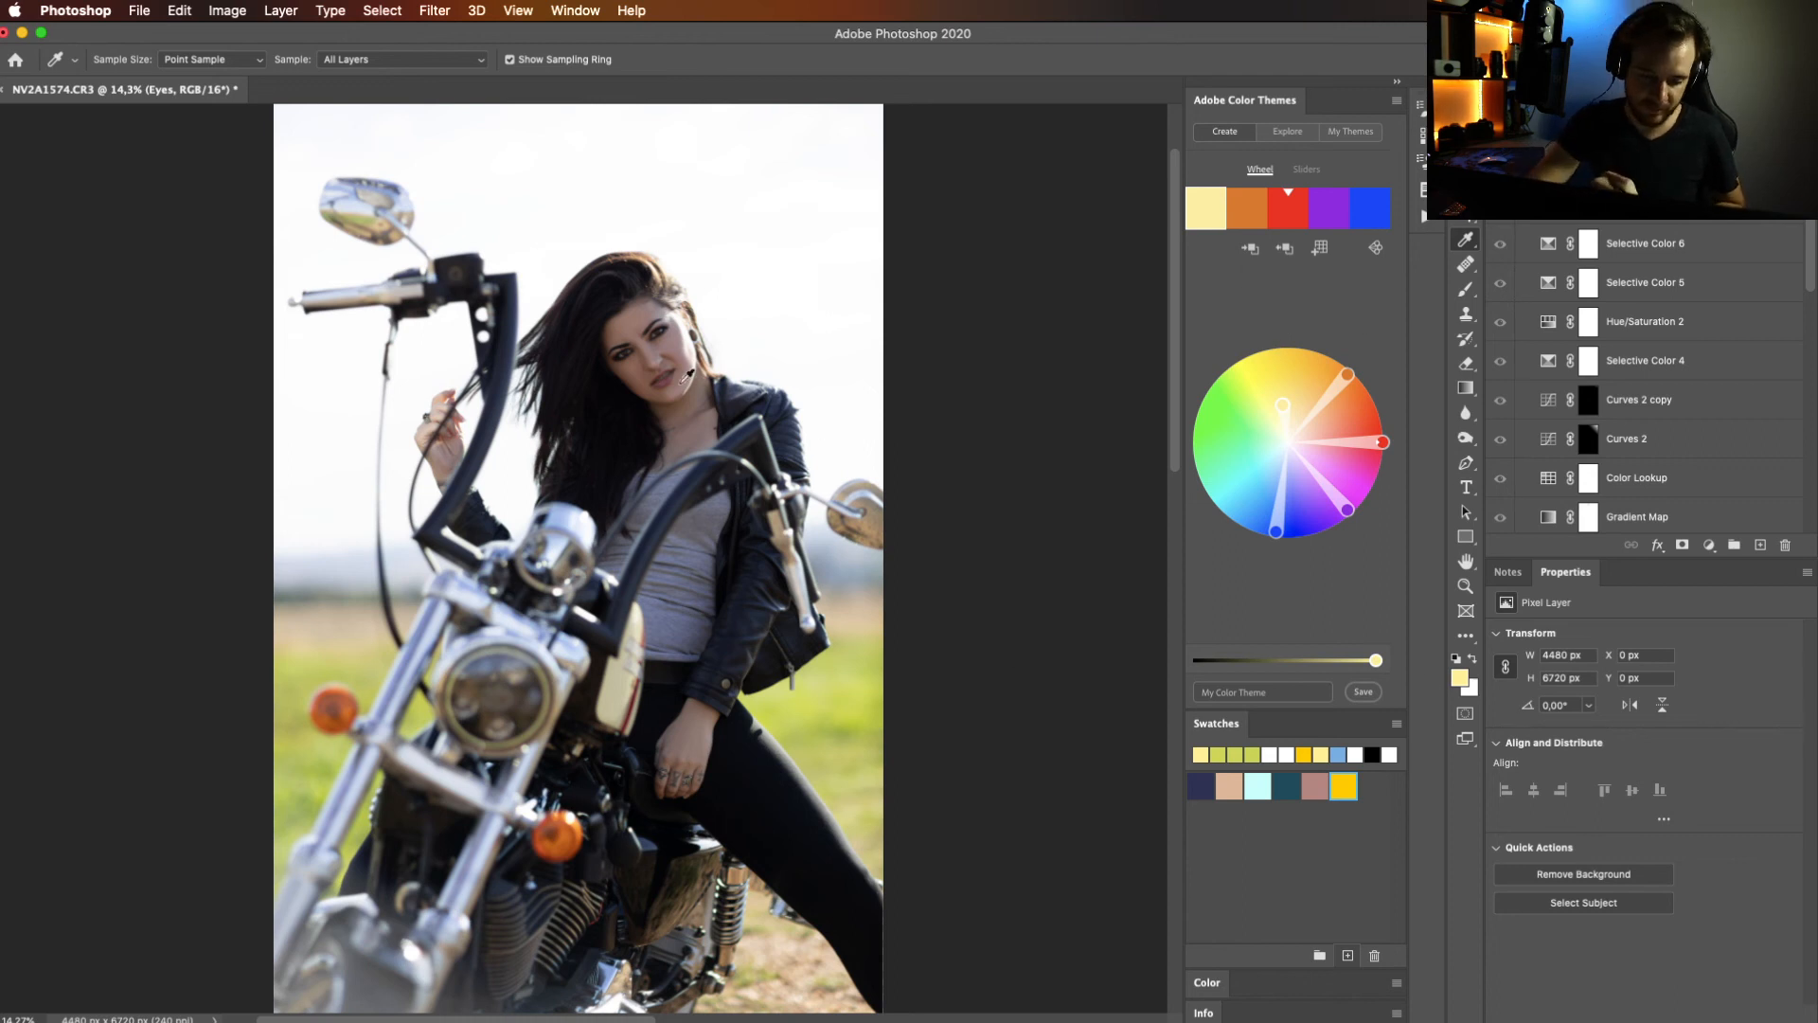
Sample the skin tone on the woman's cheek and assign it to the second colour of the colour theme.
{"action": "left_click", "coordinate": [668, 341]}
{"action": "left_click", "coordinate": [1250, 216]}
{"action": "left_click", "coordinate": [674, 338]}
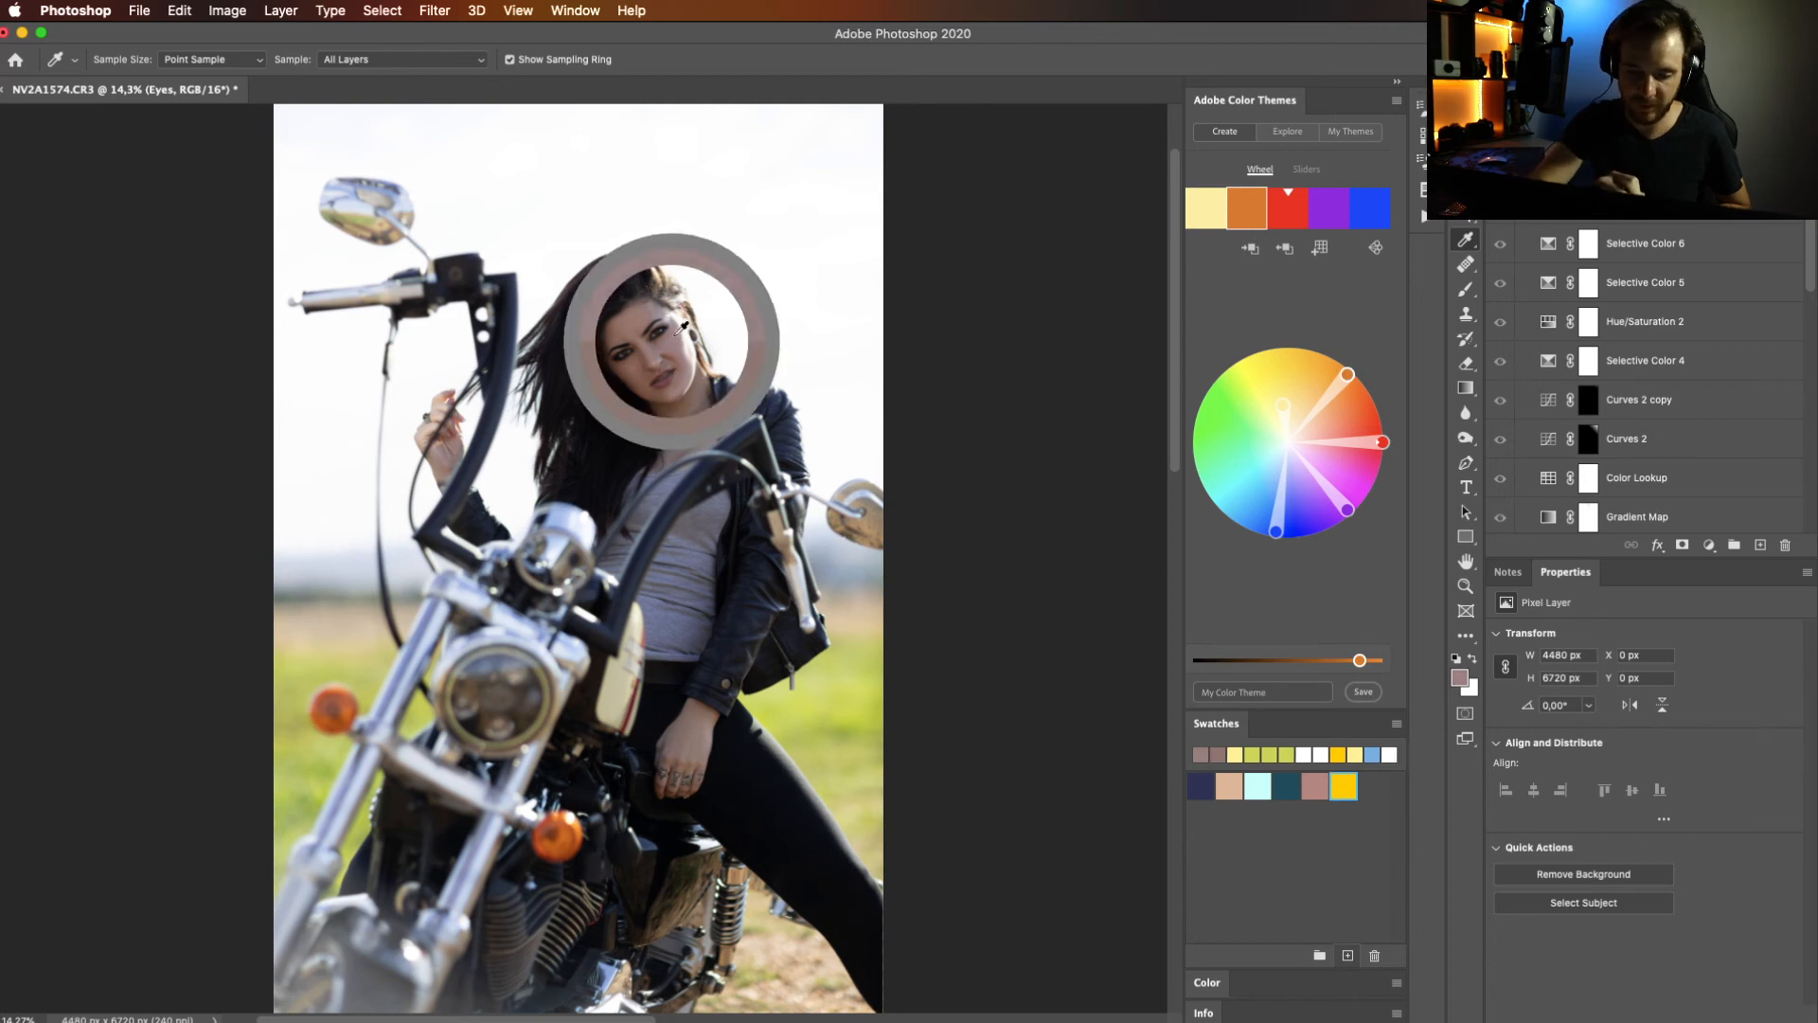
{"action": "left_click", "coordinate": [1278, 252]}
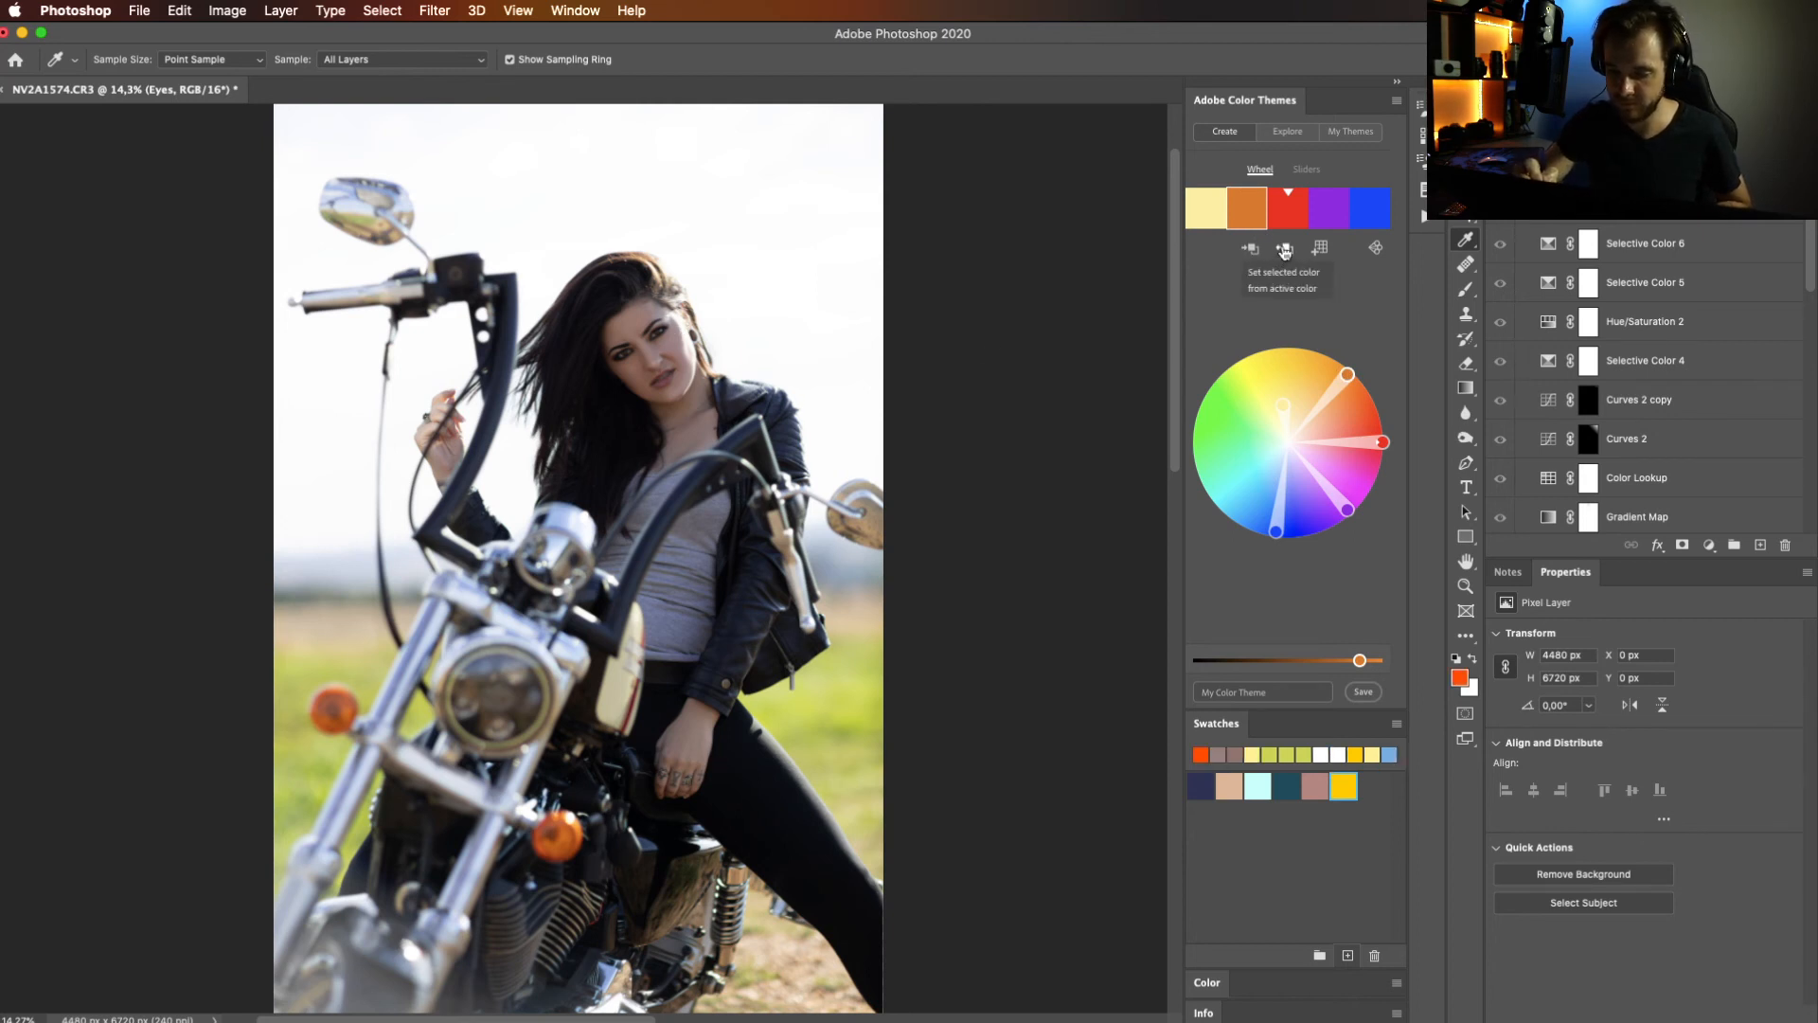
{"action": "left_click", "coordinate": [676, 341]}
{"action": "left_click", "coordinate": [1284, 251]}
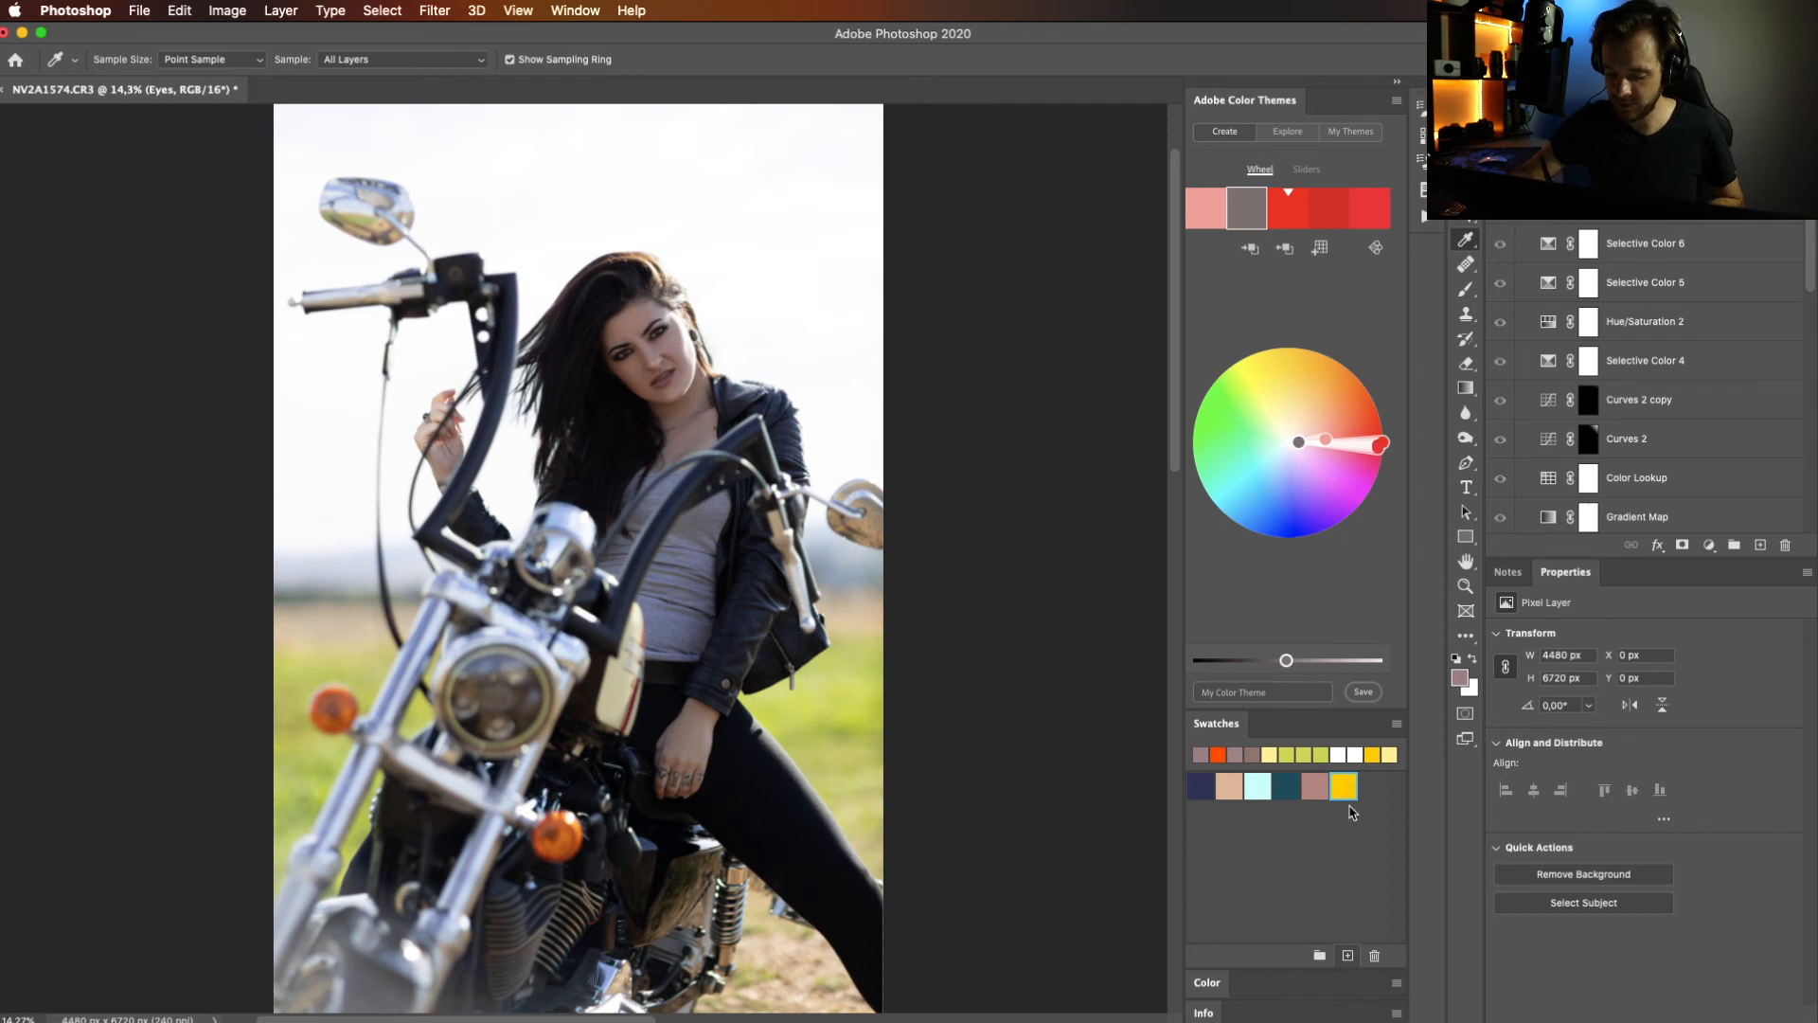
Return to the Retouching workspace and show the Utah group again.
{"action": "left_click", "coordinate": [575, 11]}
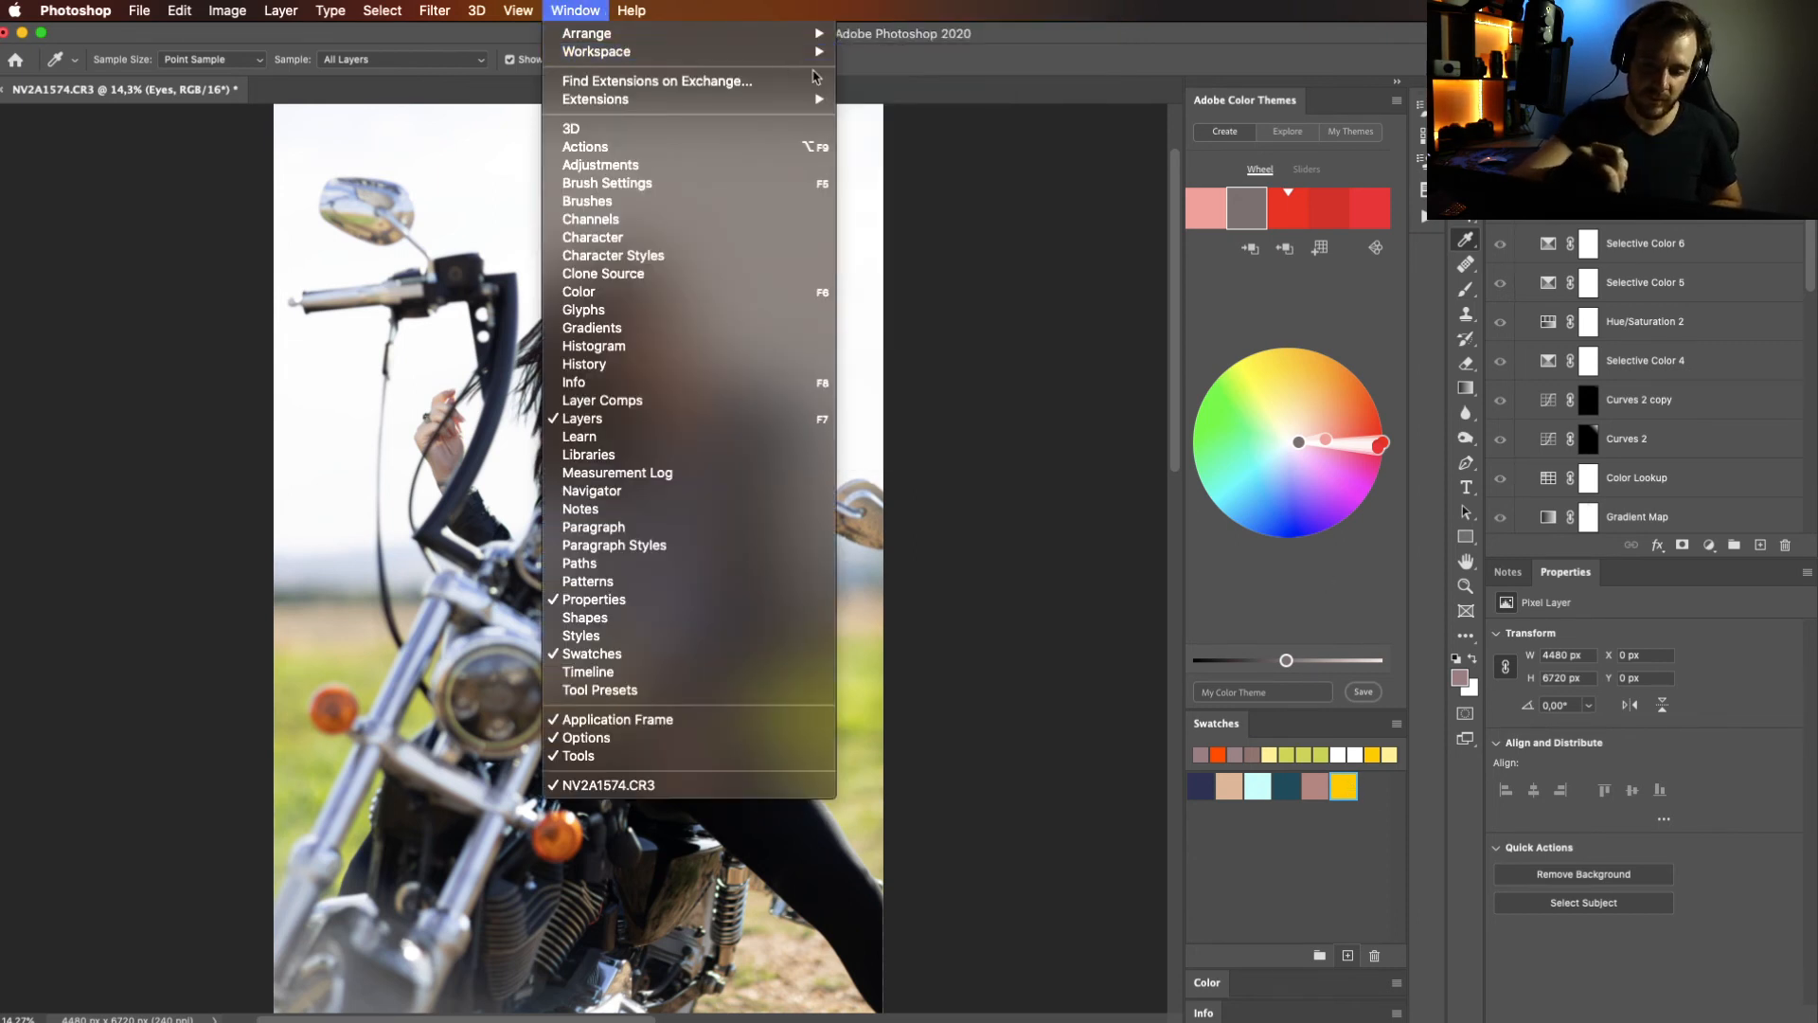
{"action": "mouse_move", "coordinate": [827, 59]}
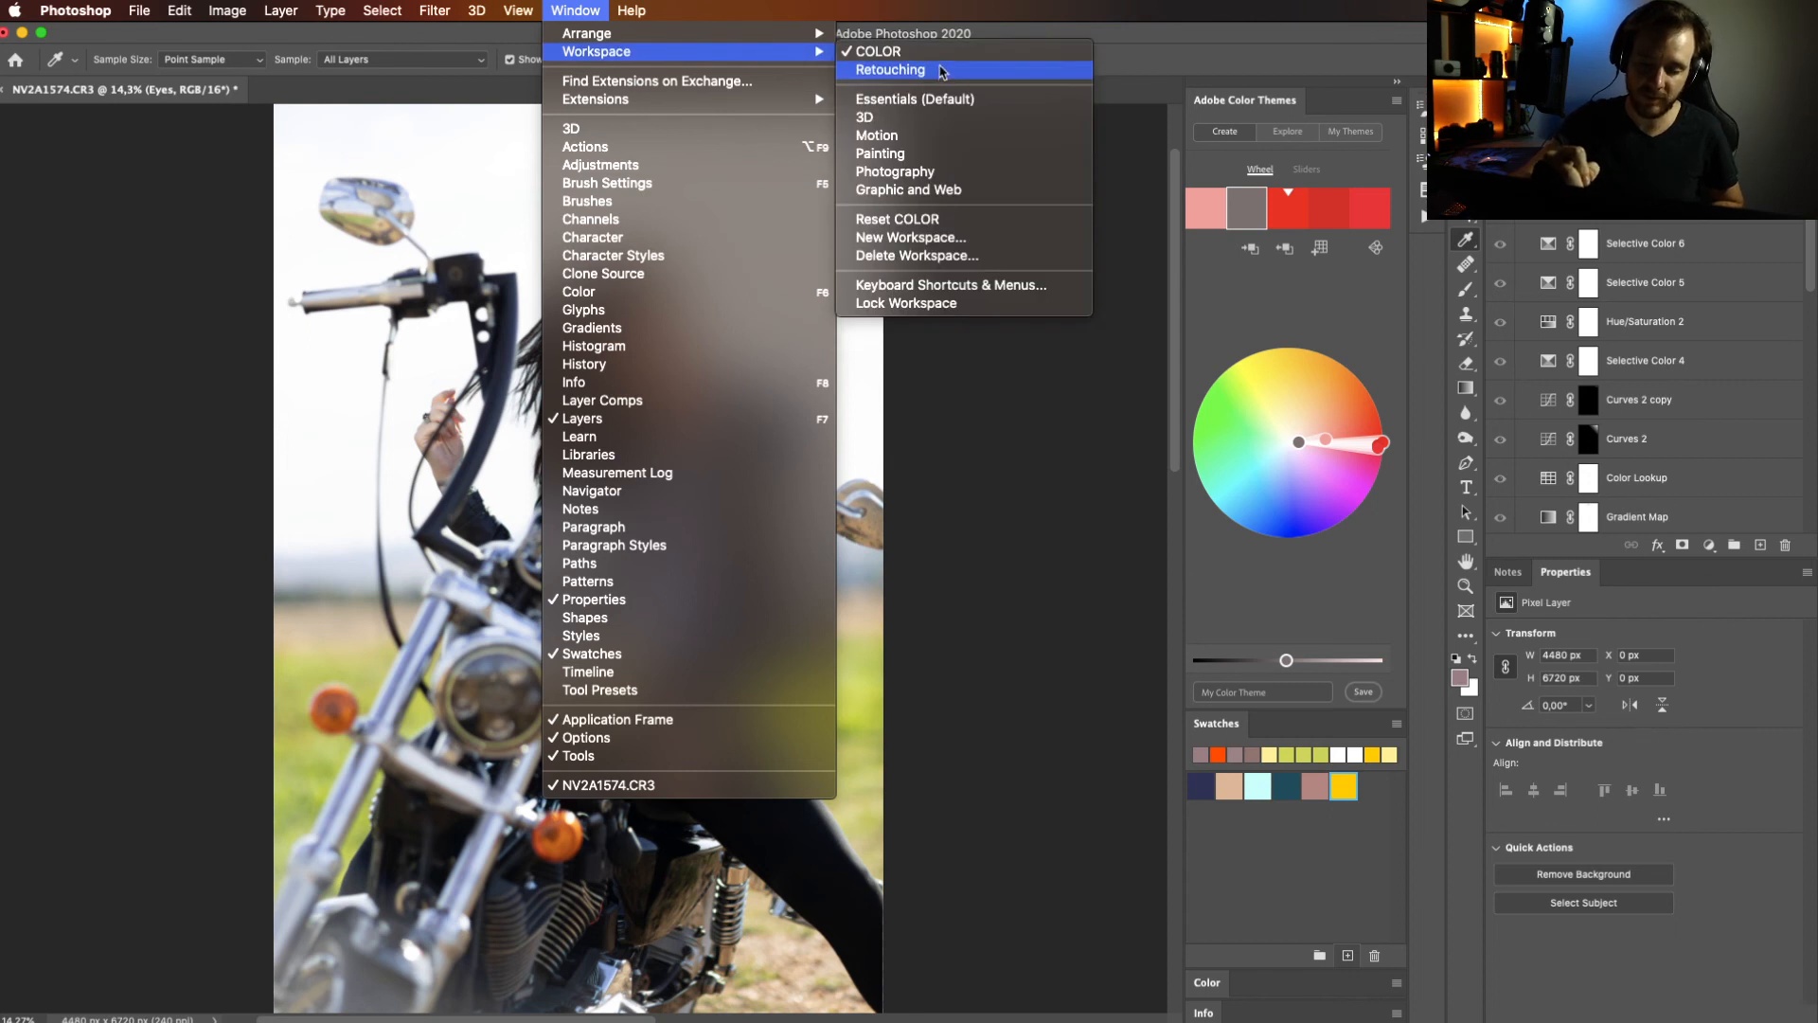
{"action": "left_click", "coordinate": [944, 72]}
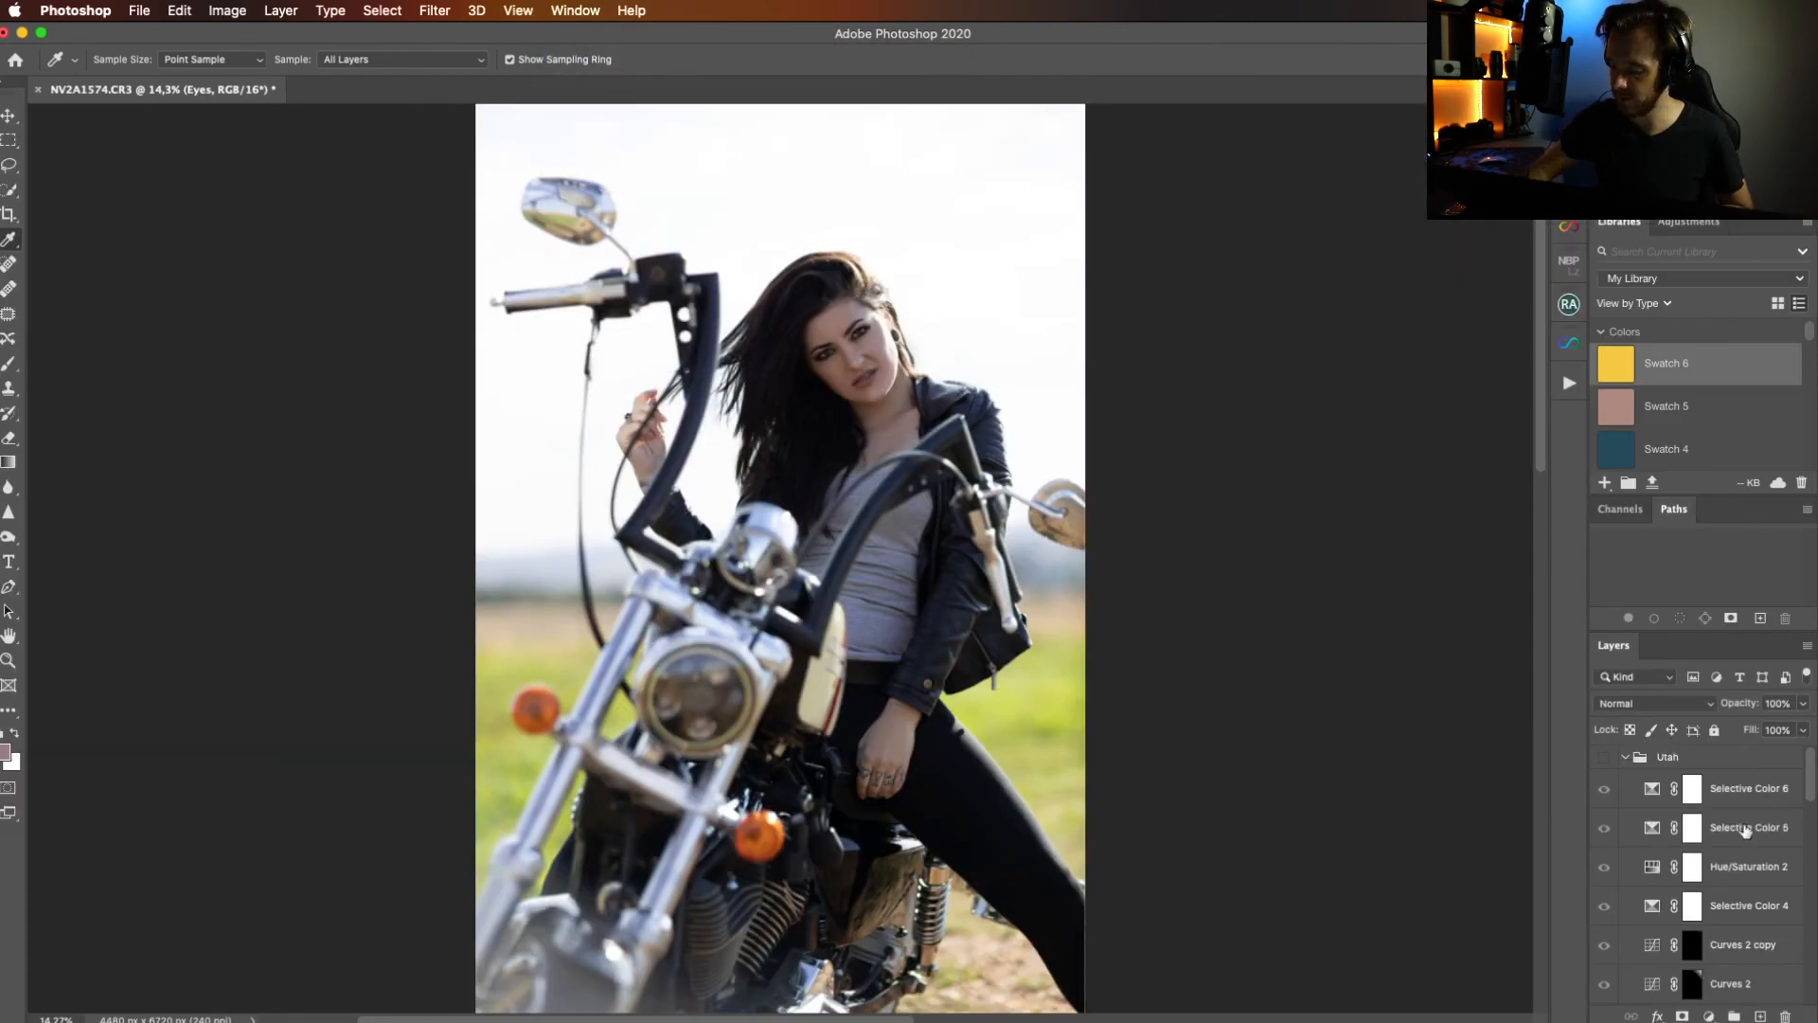
{"action": "left_click", "coordinate": [1604, 756]}
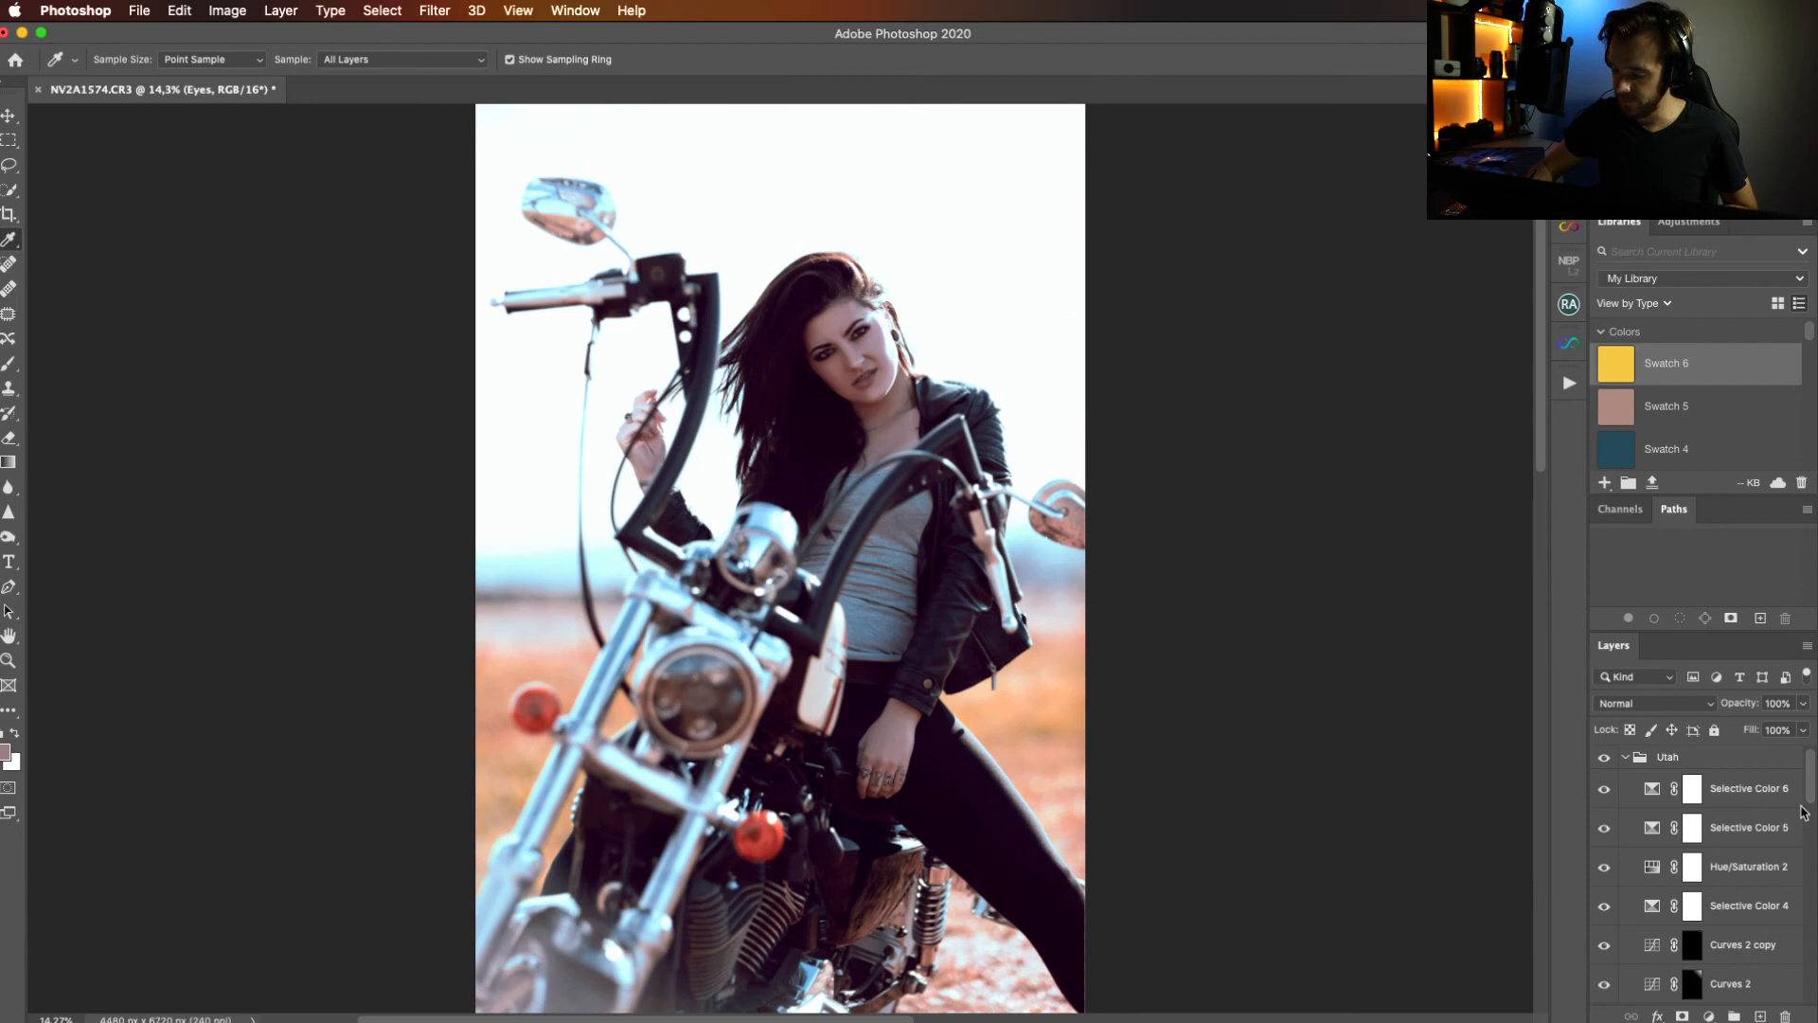
Hide Selective Color 6, Selective Color 5, Hue/Saturation 2, Selective Color 4, Curves 2 copy and Curves 2 in the Utah group.
{"action": "left_click_drag", "start_coordinate": [1605, 795], "coordinate": [1606, 909]}
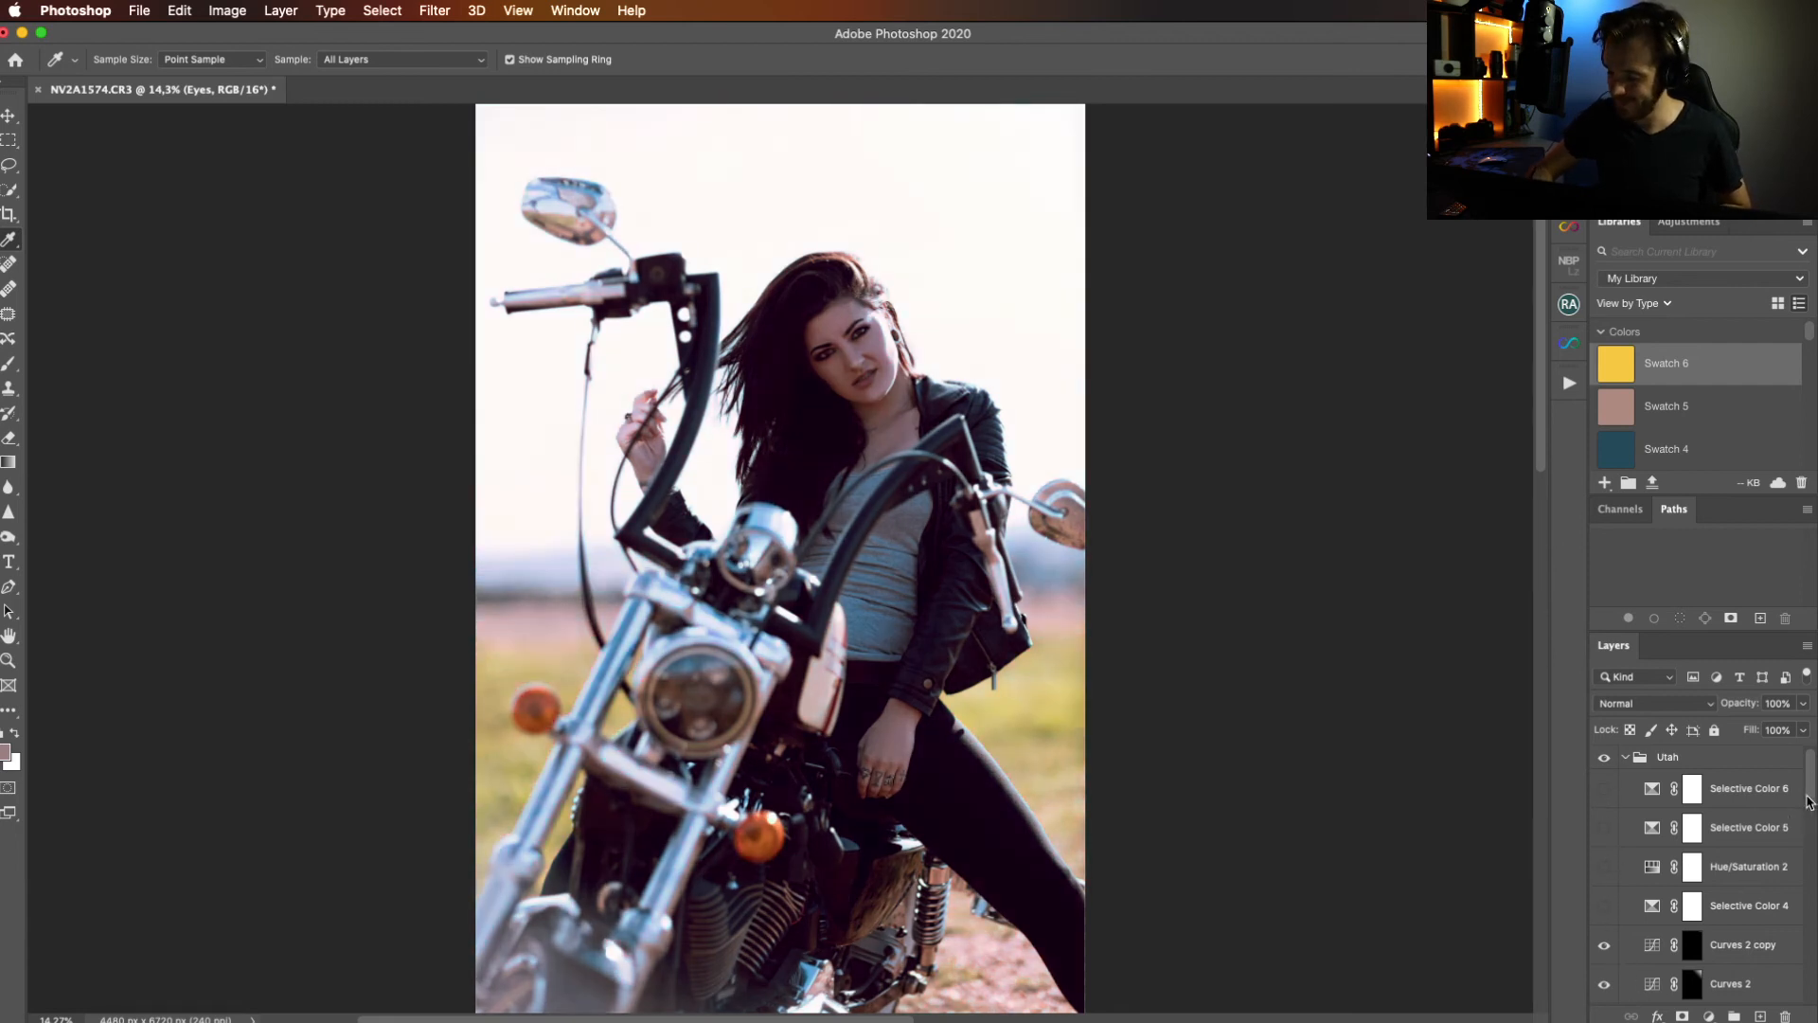
{"action": "scroll", "coordinate": [1804, 812], "scroll_direction": "down", "scroll_amount": 4}
{"action": "left_click_drag", "start_coordinate": [1603, 803], "coordinate": [1606, 844]}
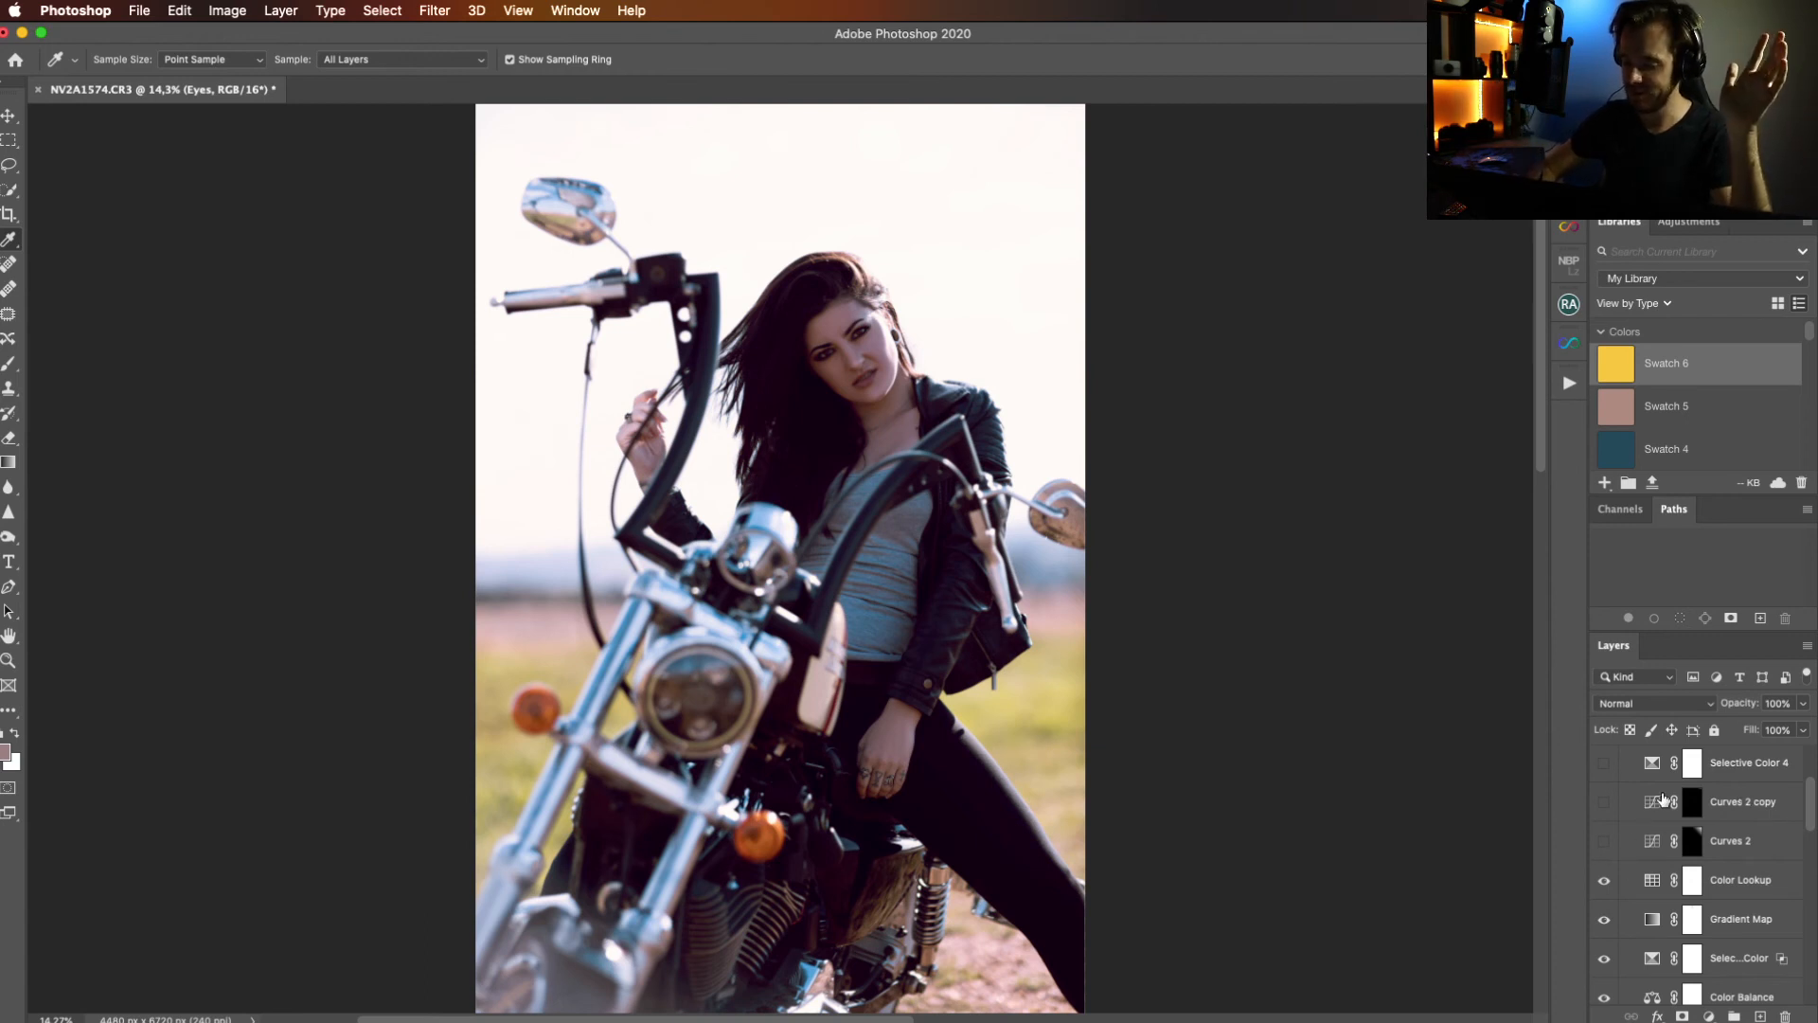
Delete the Curves 2 copy and Curves 2 layers from the Utah group.
{"action": "left_click", "coordinate": [1745, 822]}
{"action": "key", "text": "BackSpace"}
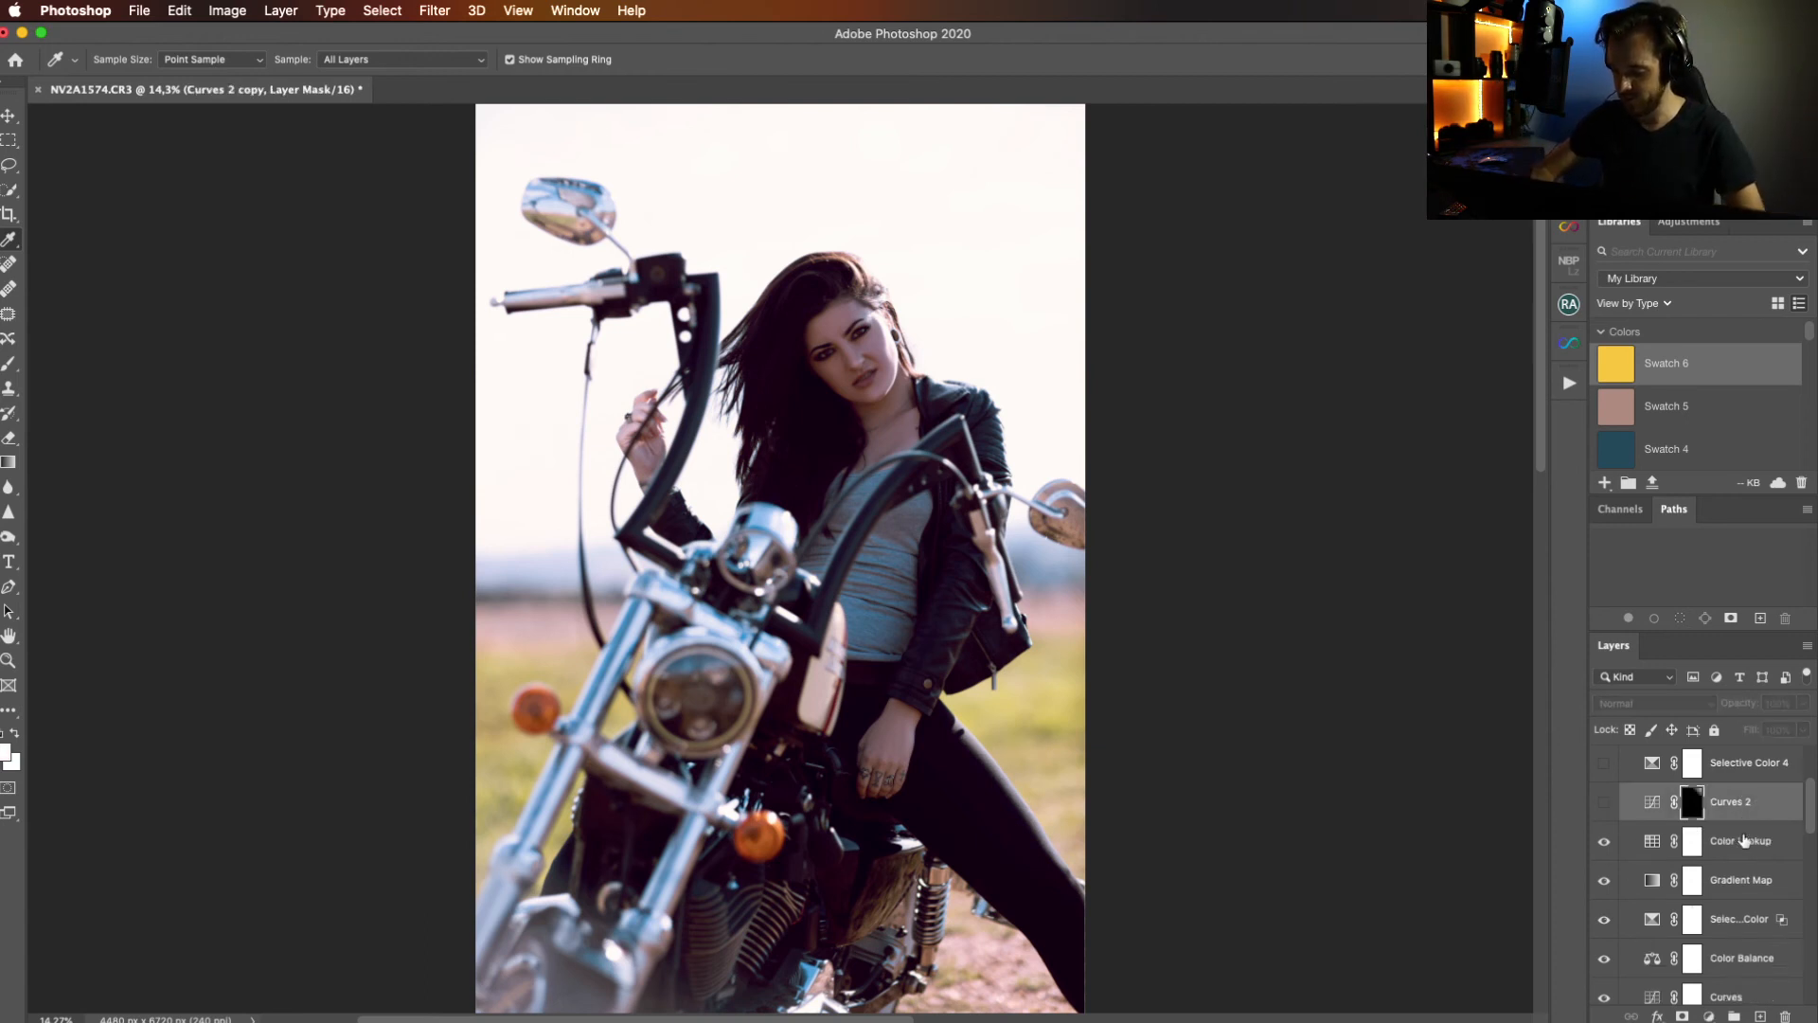
{"action": "key", "text": "BackSpace"}
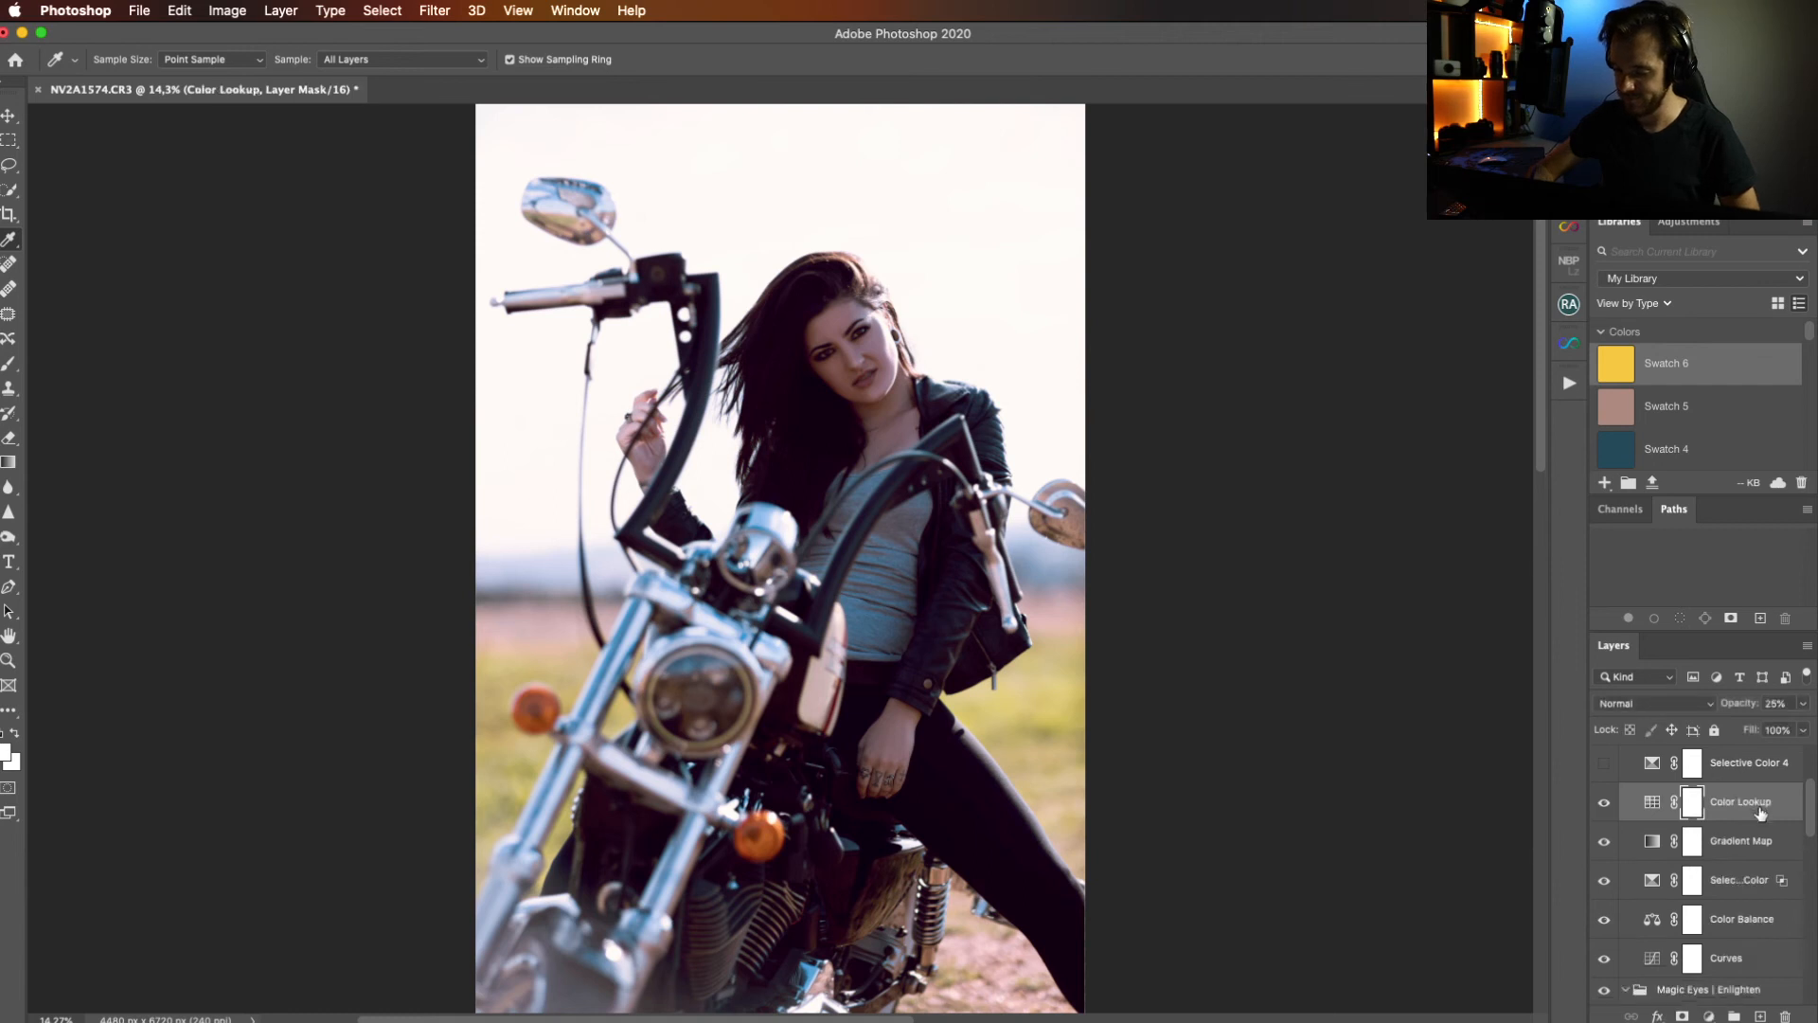
Show the Selective Color 4 and Hue/Saturation 2 layers in the Utah group.
{"action": "left_click", "coordinate": [1604, 763]}
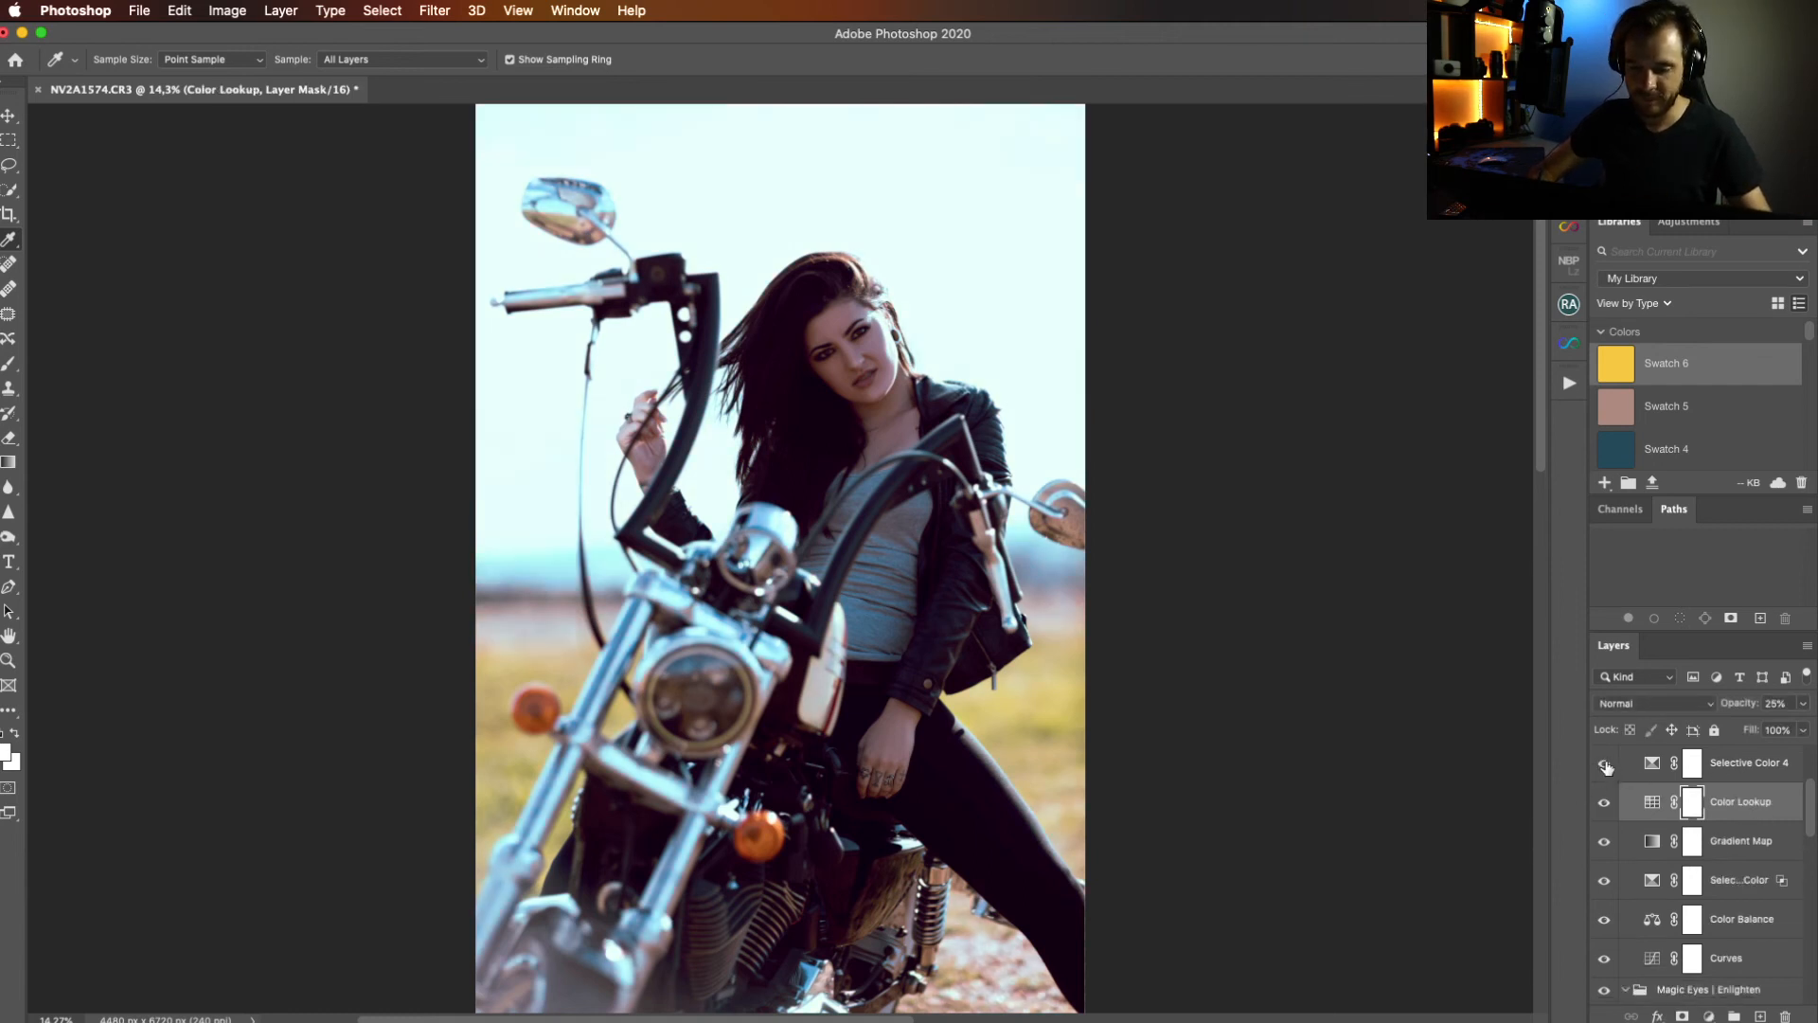
{"action": "left_click_drag", "start_coordinate": [1810, 802], "coordinate": [1813, 760]}
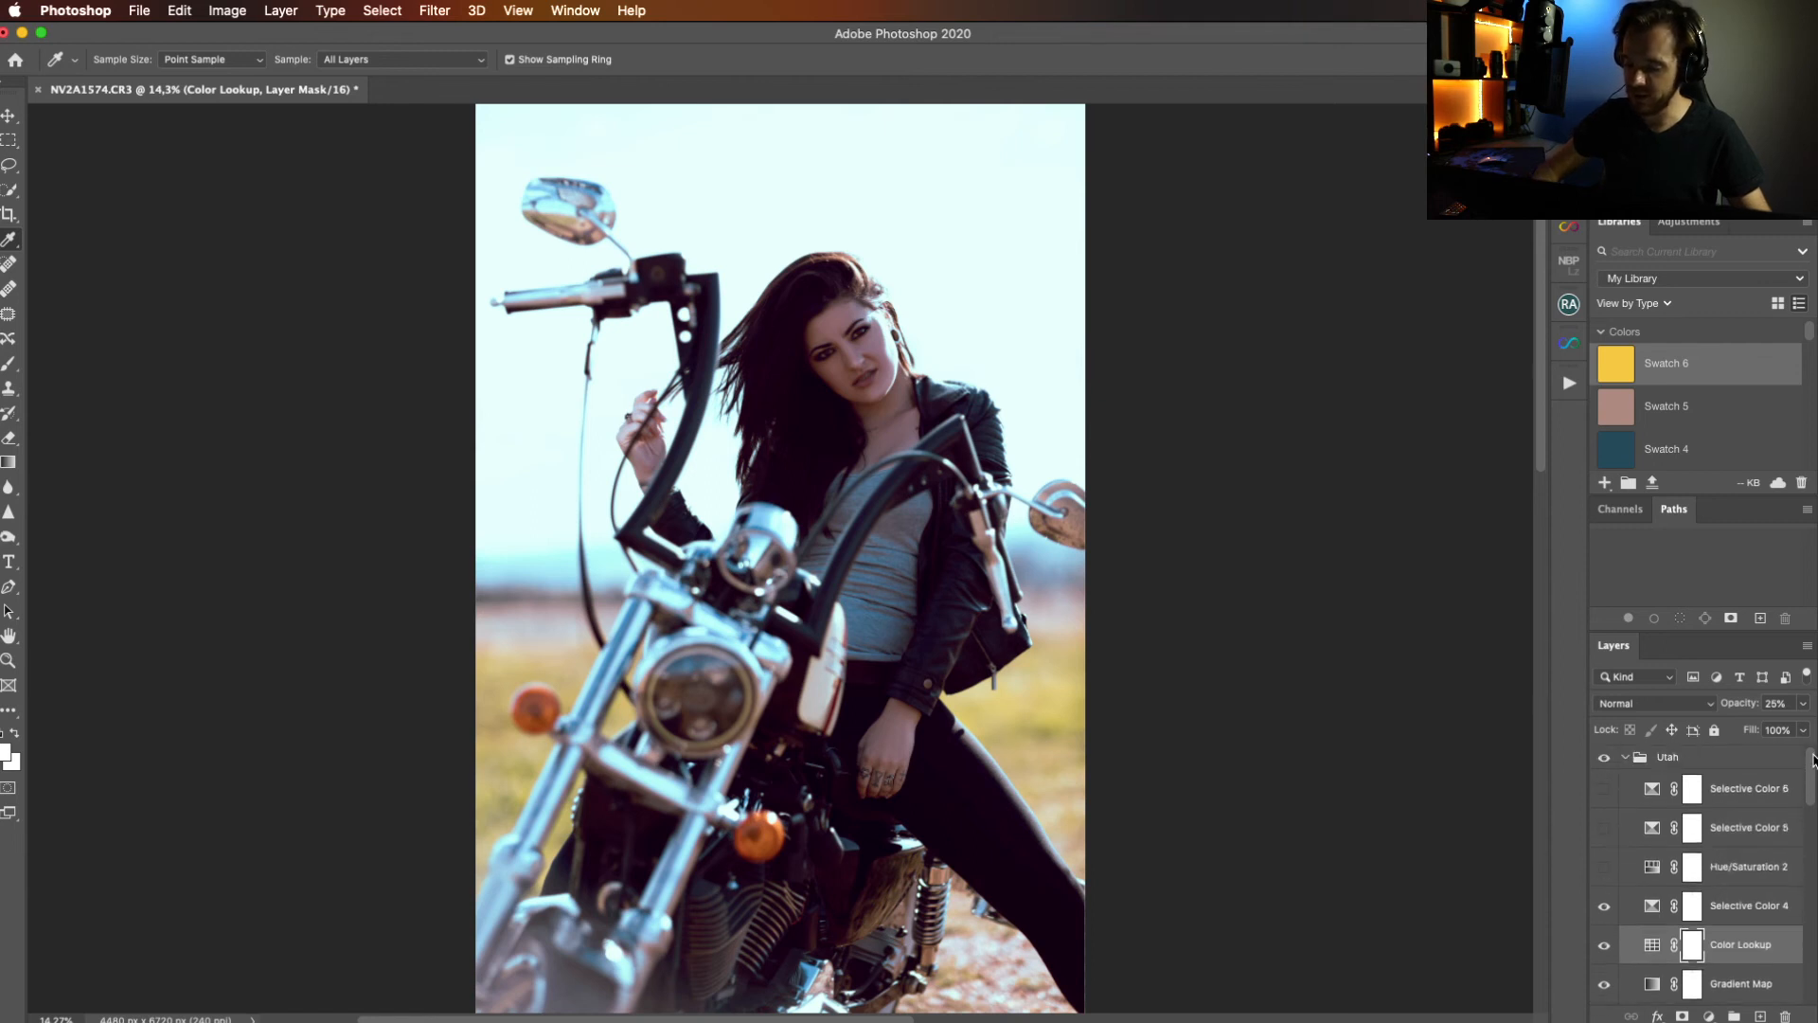
{"action": "left_click", "coordinate": [1604, 869]}
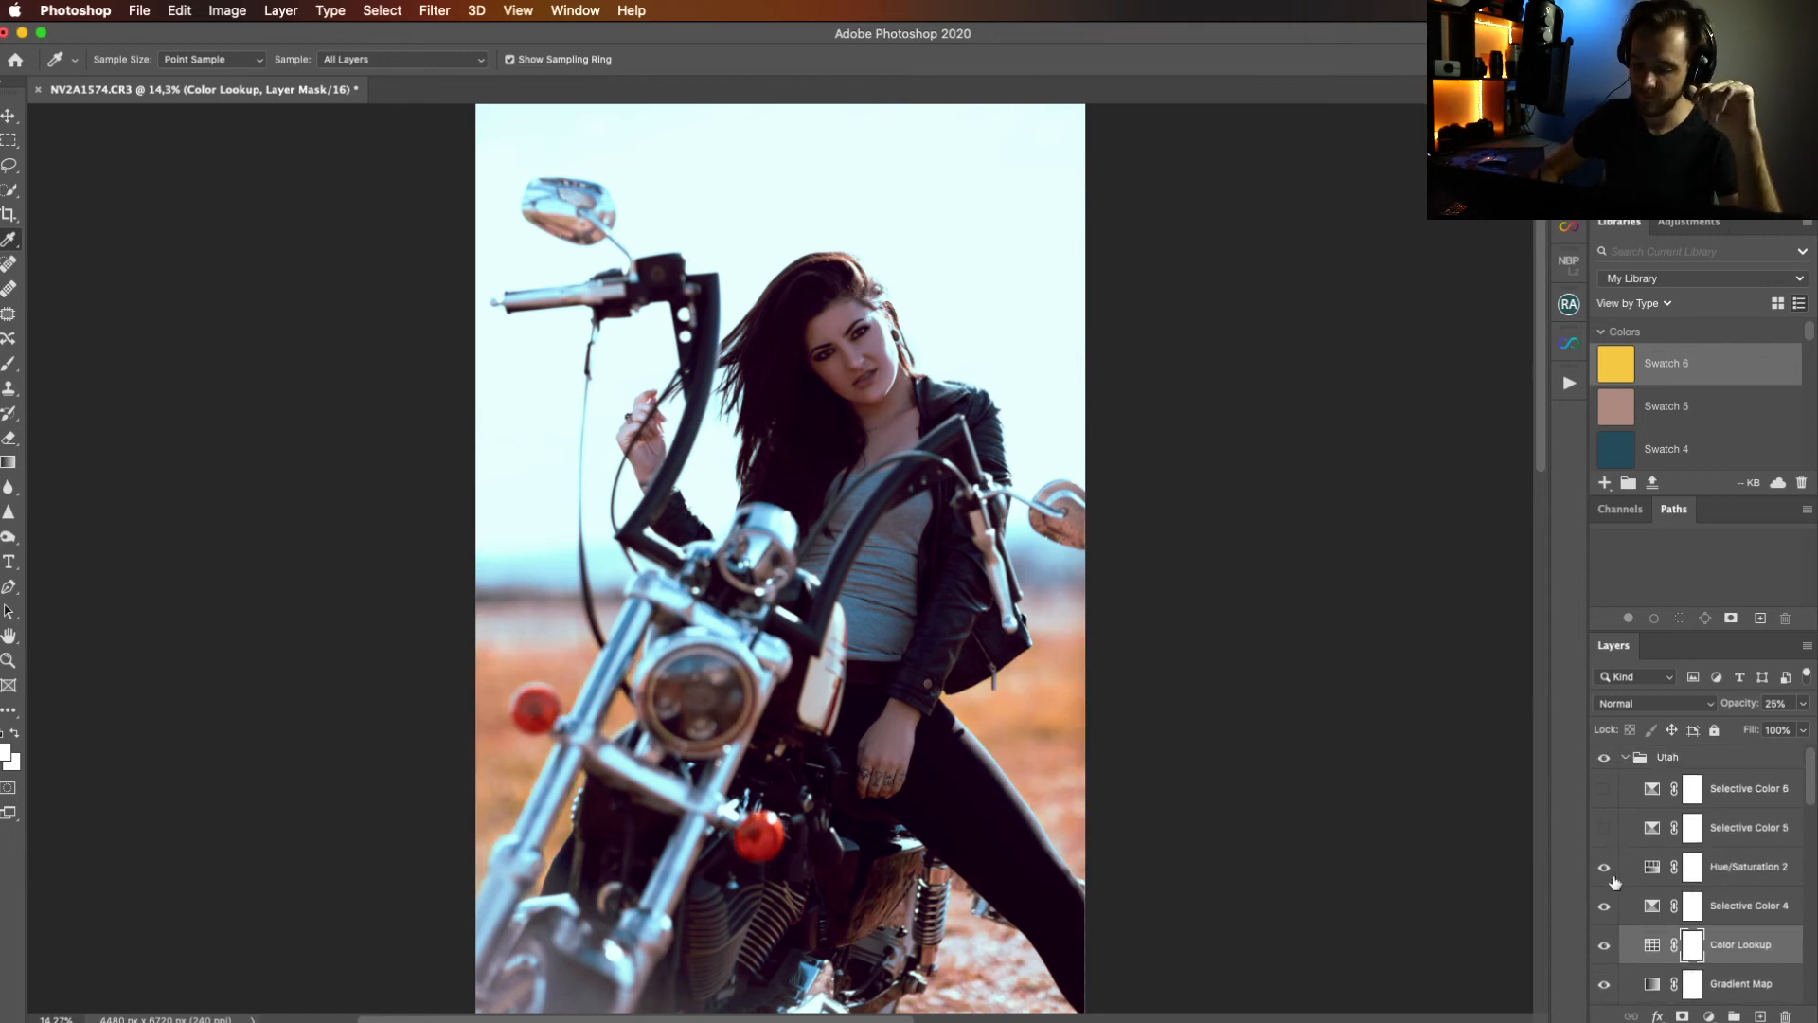
Set the Yellows hue of the Hue/Saturation 2 layer to -27 and show the Selective Color 5 layer.
{"action": "left_click", "coordinate": [1649, 877]}
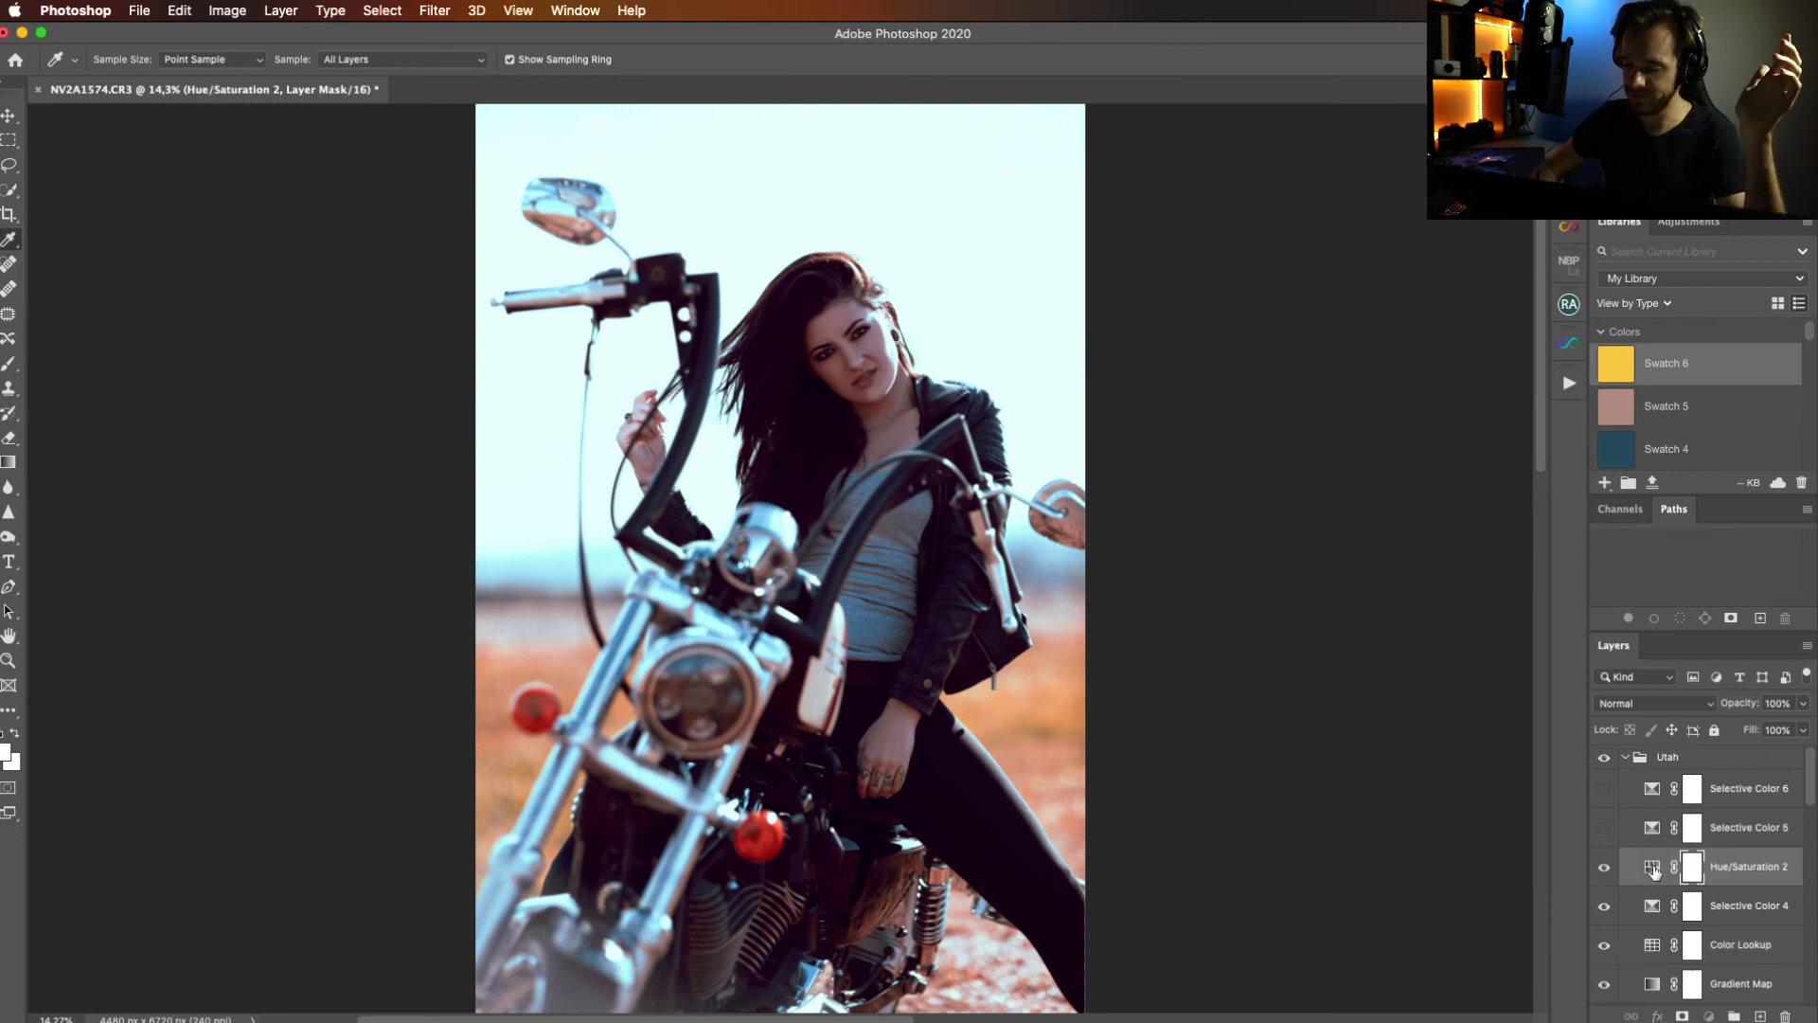
{"action": "double_click", "coordinate": [1651, 873]}
{"action": "left_click", "coordinate": [1307, 244]}
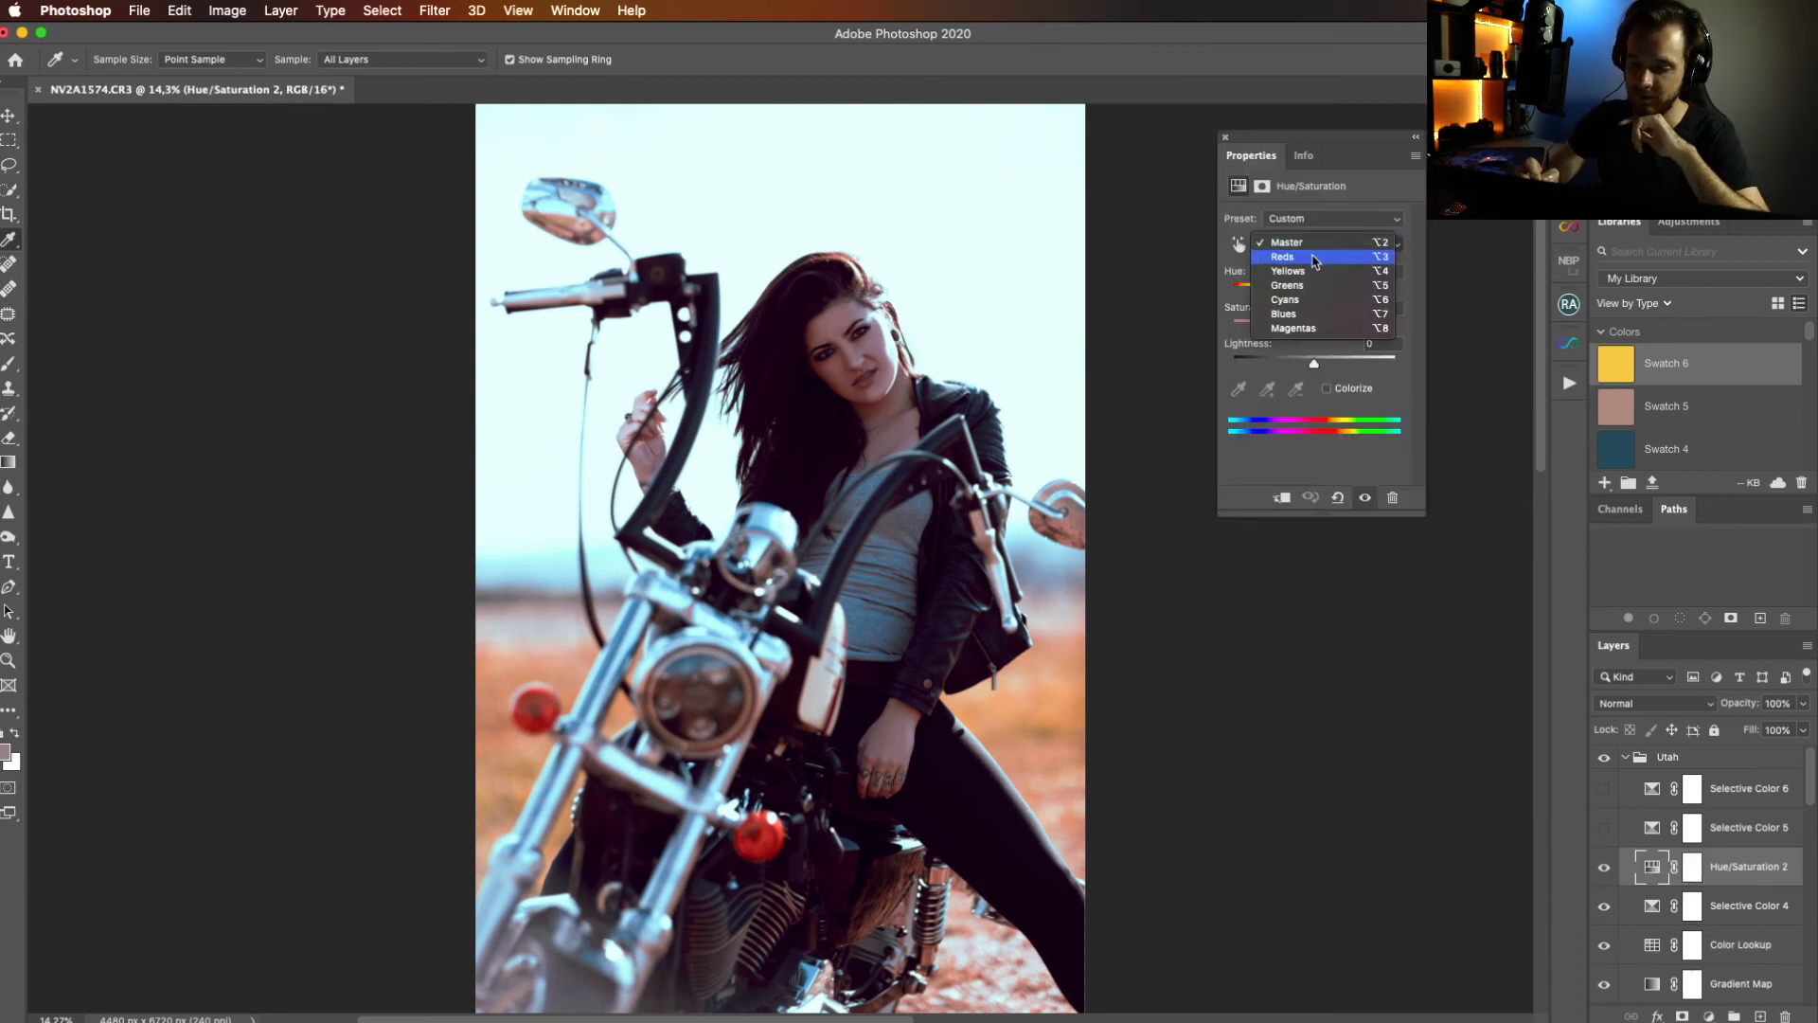
{"action": "left_click", "coordinate": [1306, 287]}
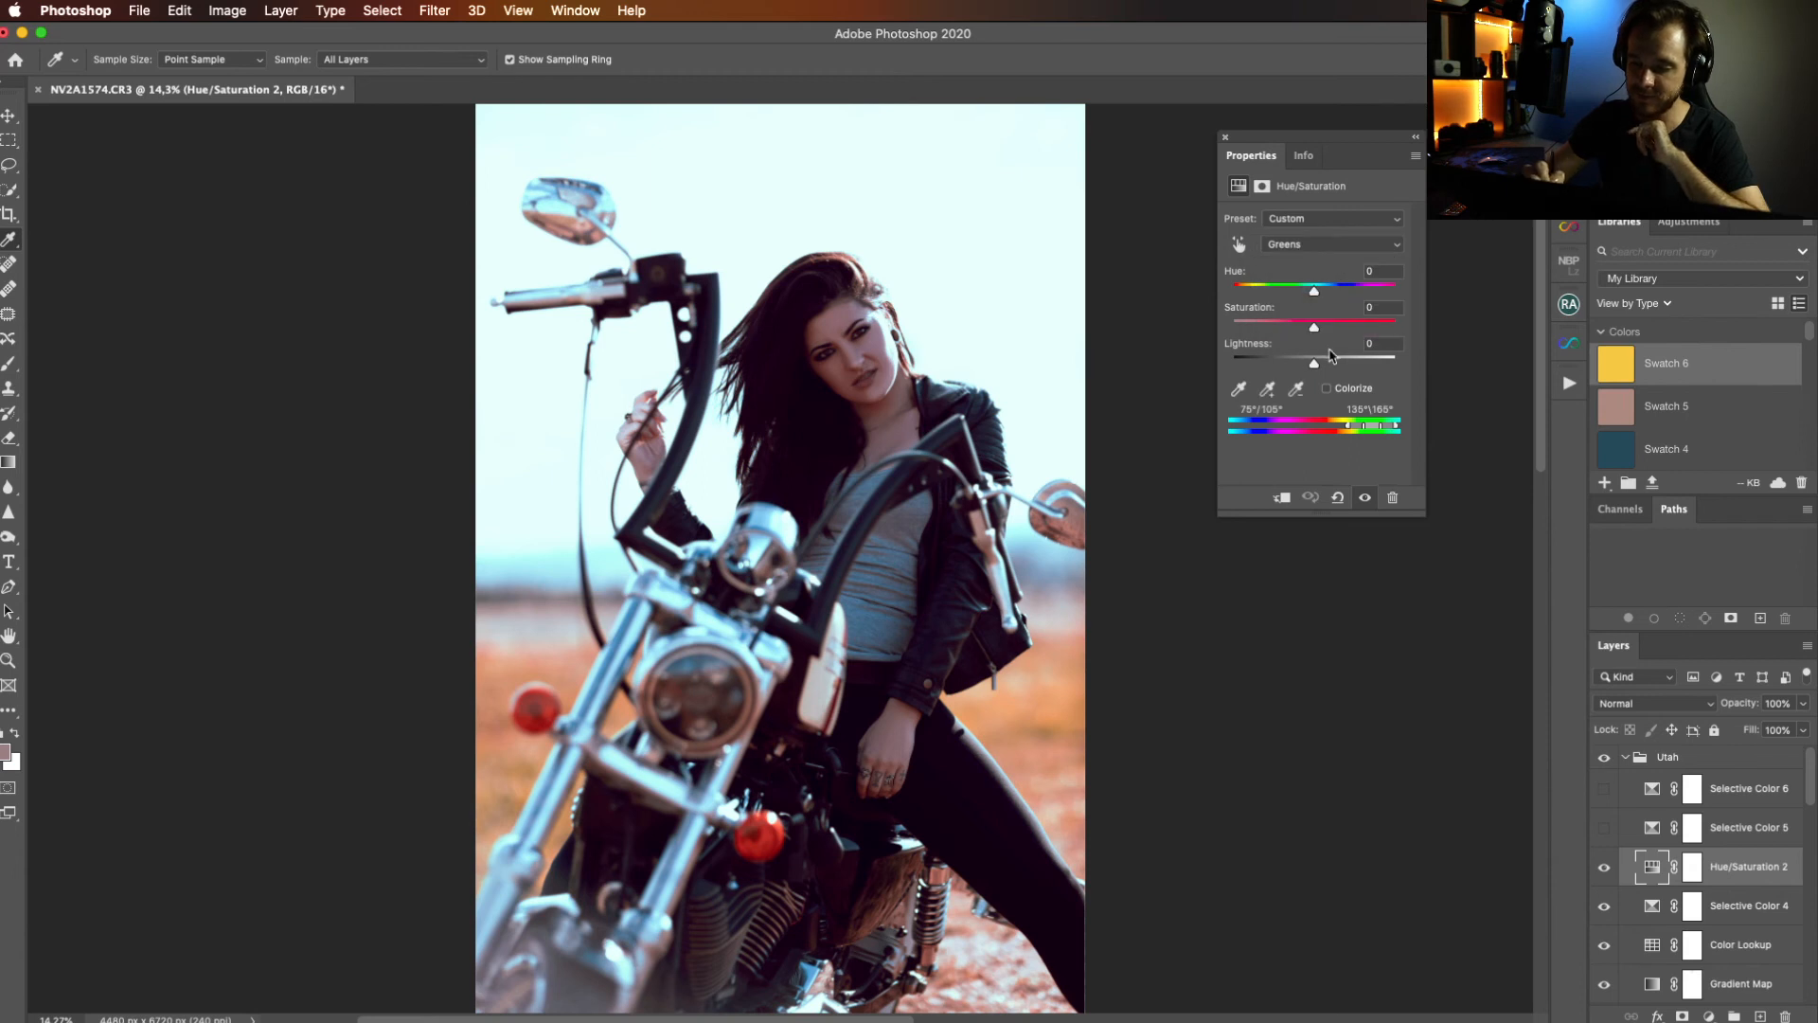
{"action": "left_click", "coordinate": [1317, 246]}
{"action": "left_click", "coordinate": [1321, 228]}
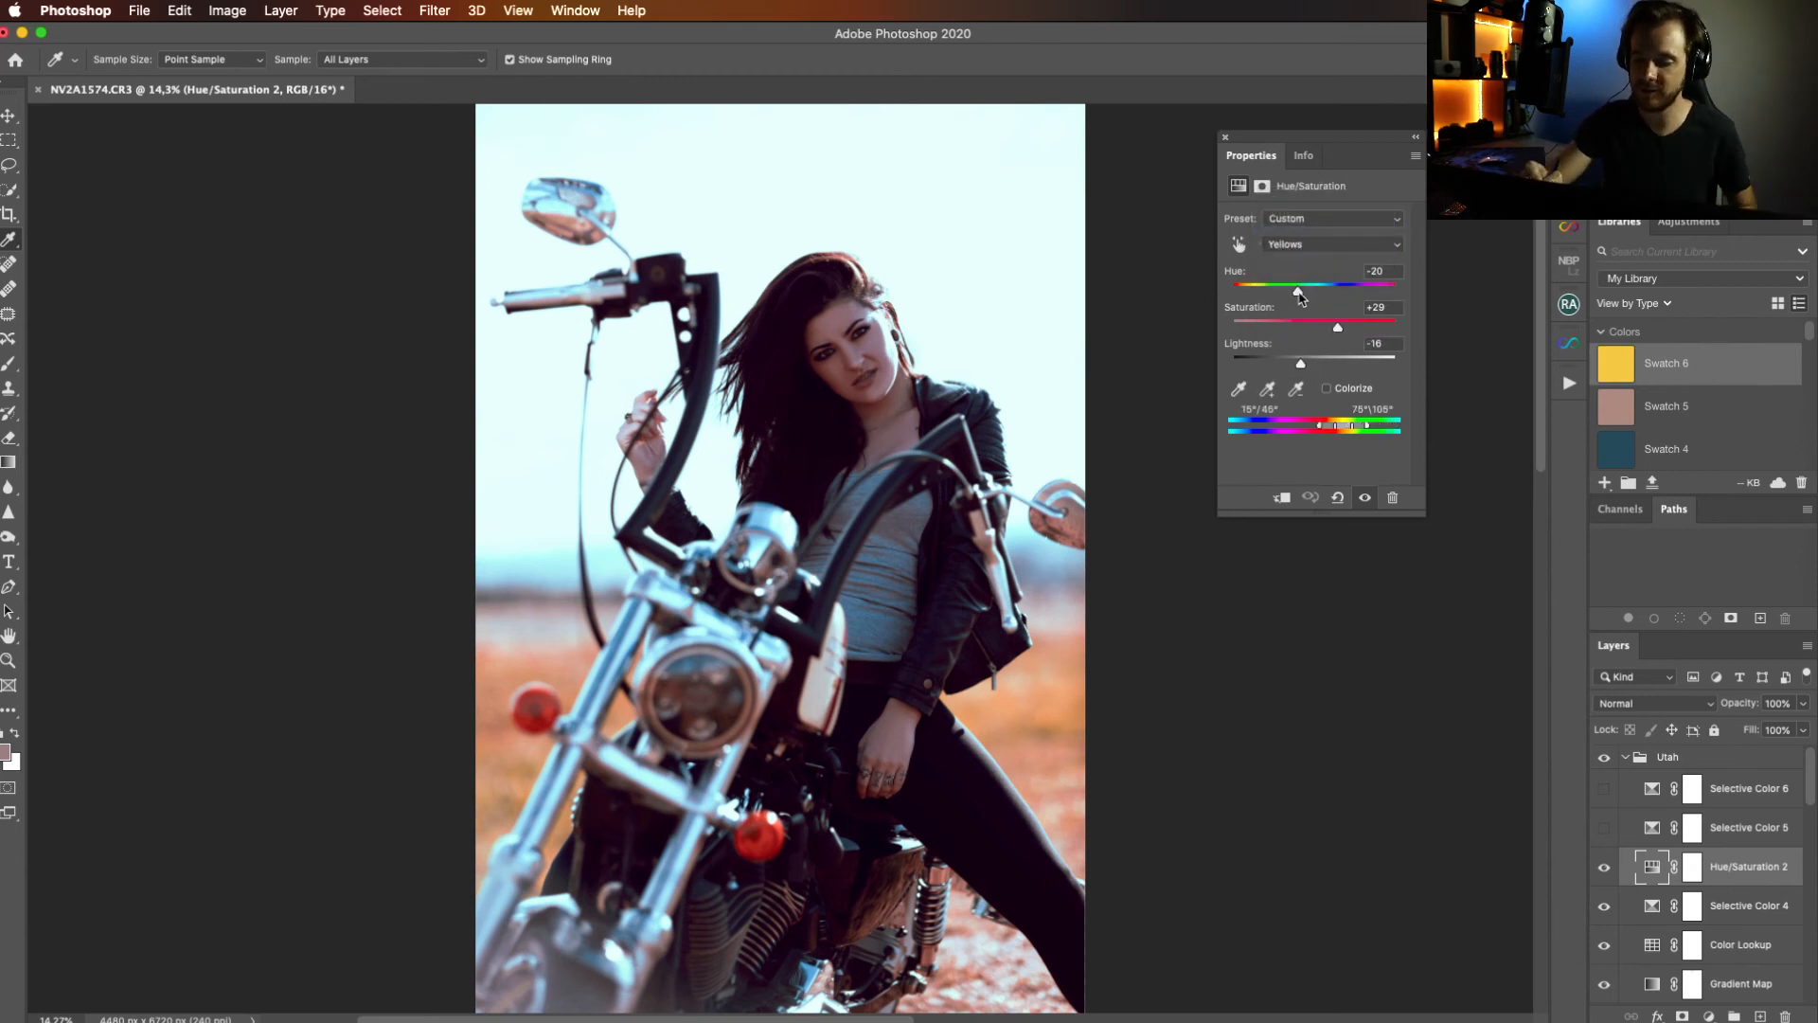
{"action": "mouse_move", "coordinate": [1298, 294]}
{"action": "left_mouse_down"}
{"action": "mouse_move", "coordinate": [1330, 295]}
{"action": "mouse_move", "coordinate": [1314, 293]}
{"action": "left_mouse_up"}
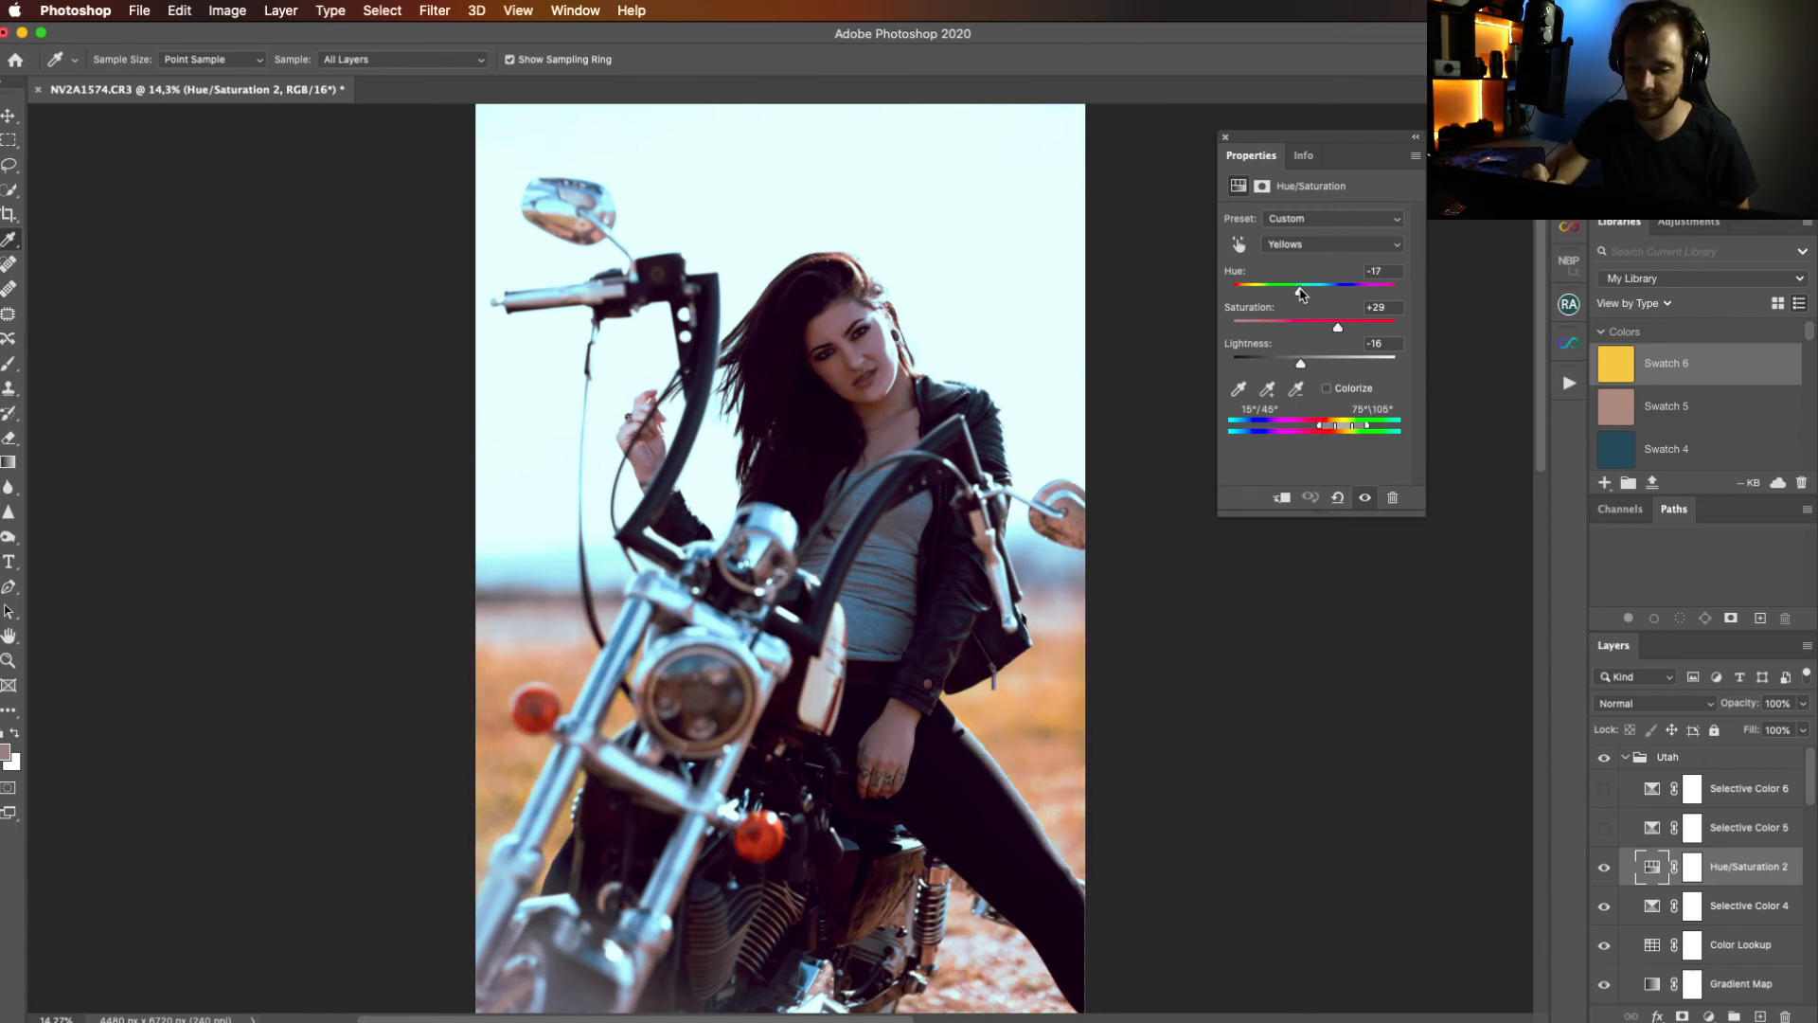
{"action": "left_click_drag", "start_coordinate": [1296, 295], "coordinate": [1293, 293]}
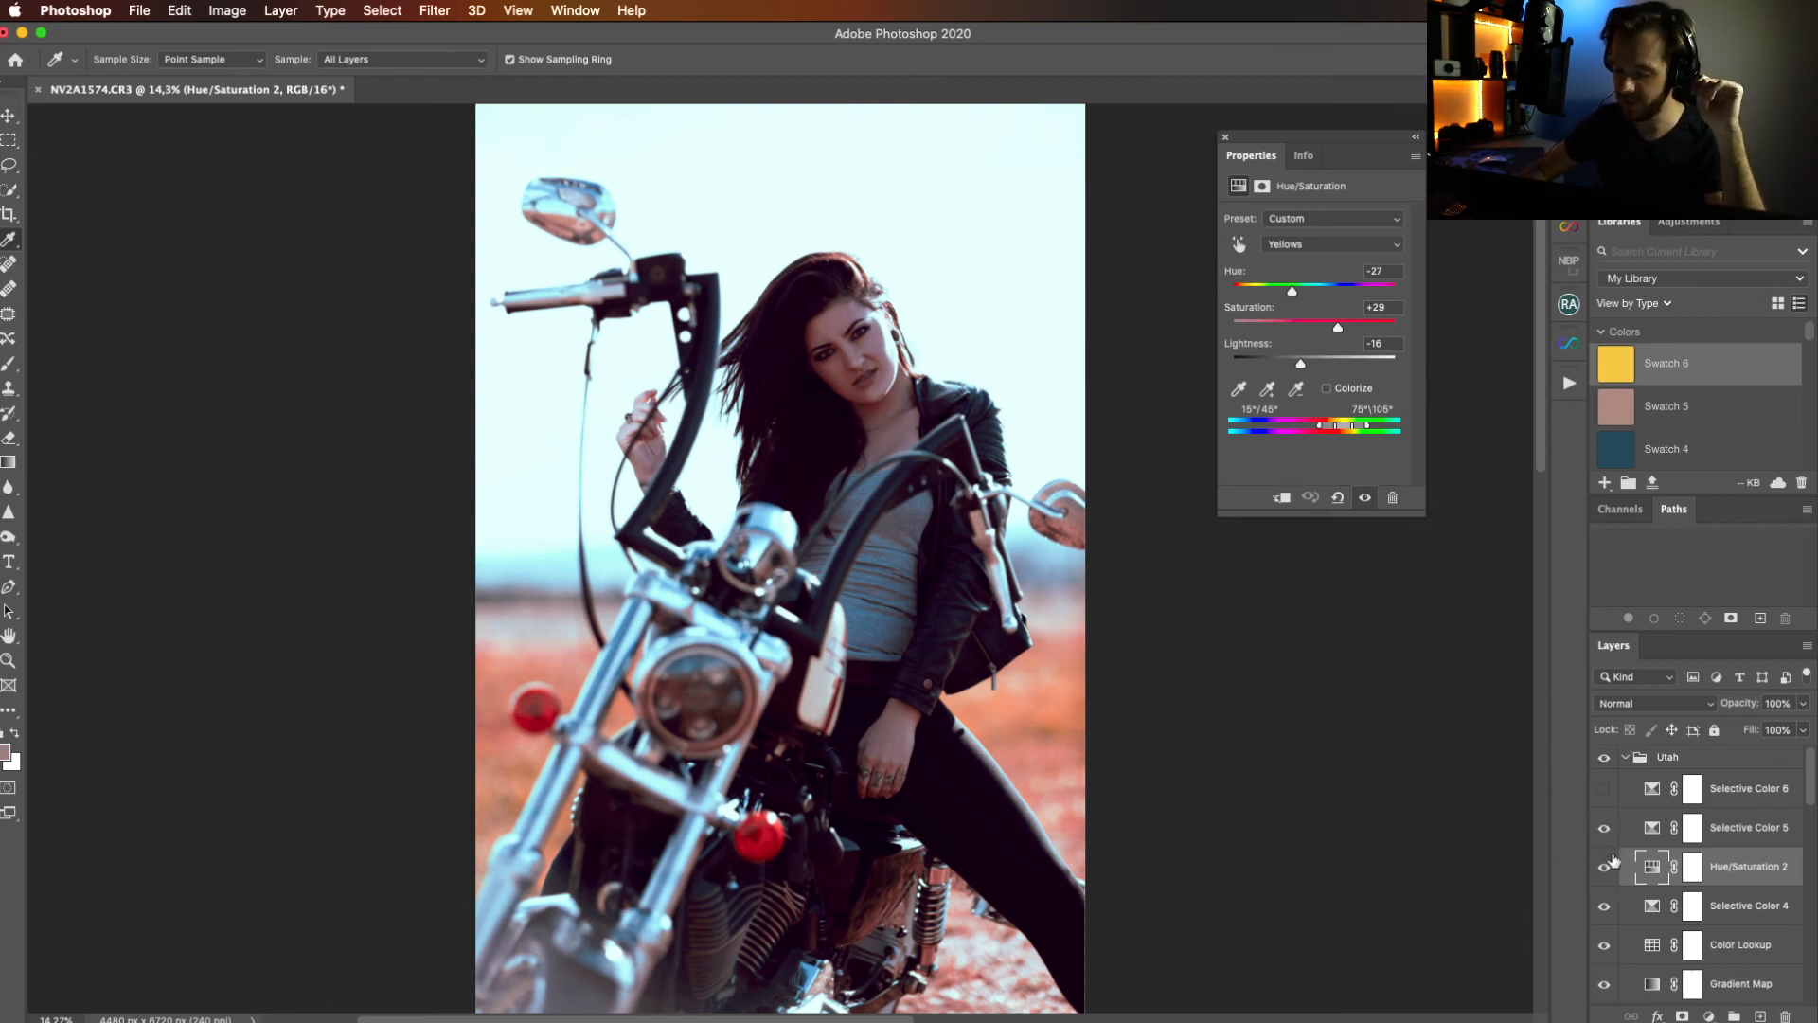
{"action": "left_click", "coordinate": [1605, 866]}
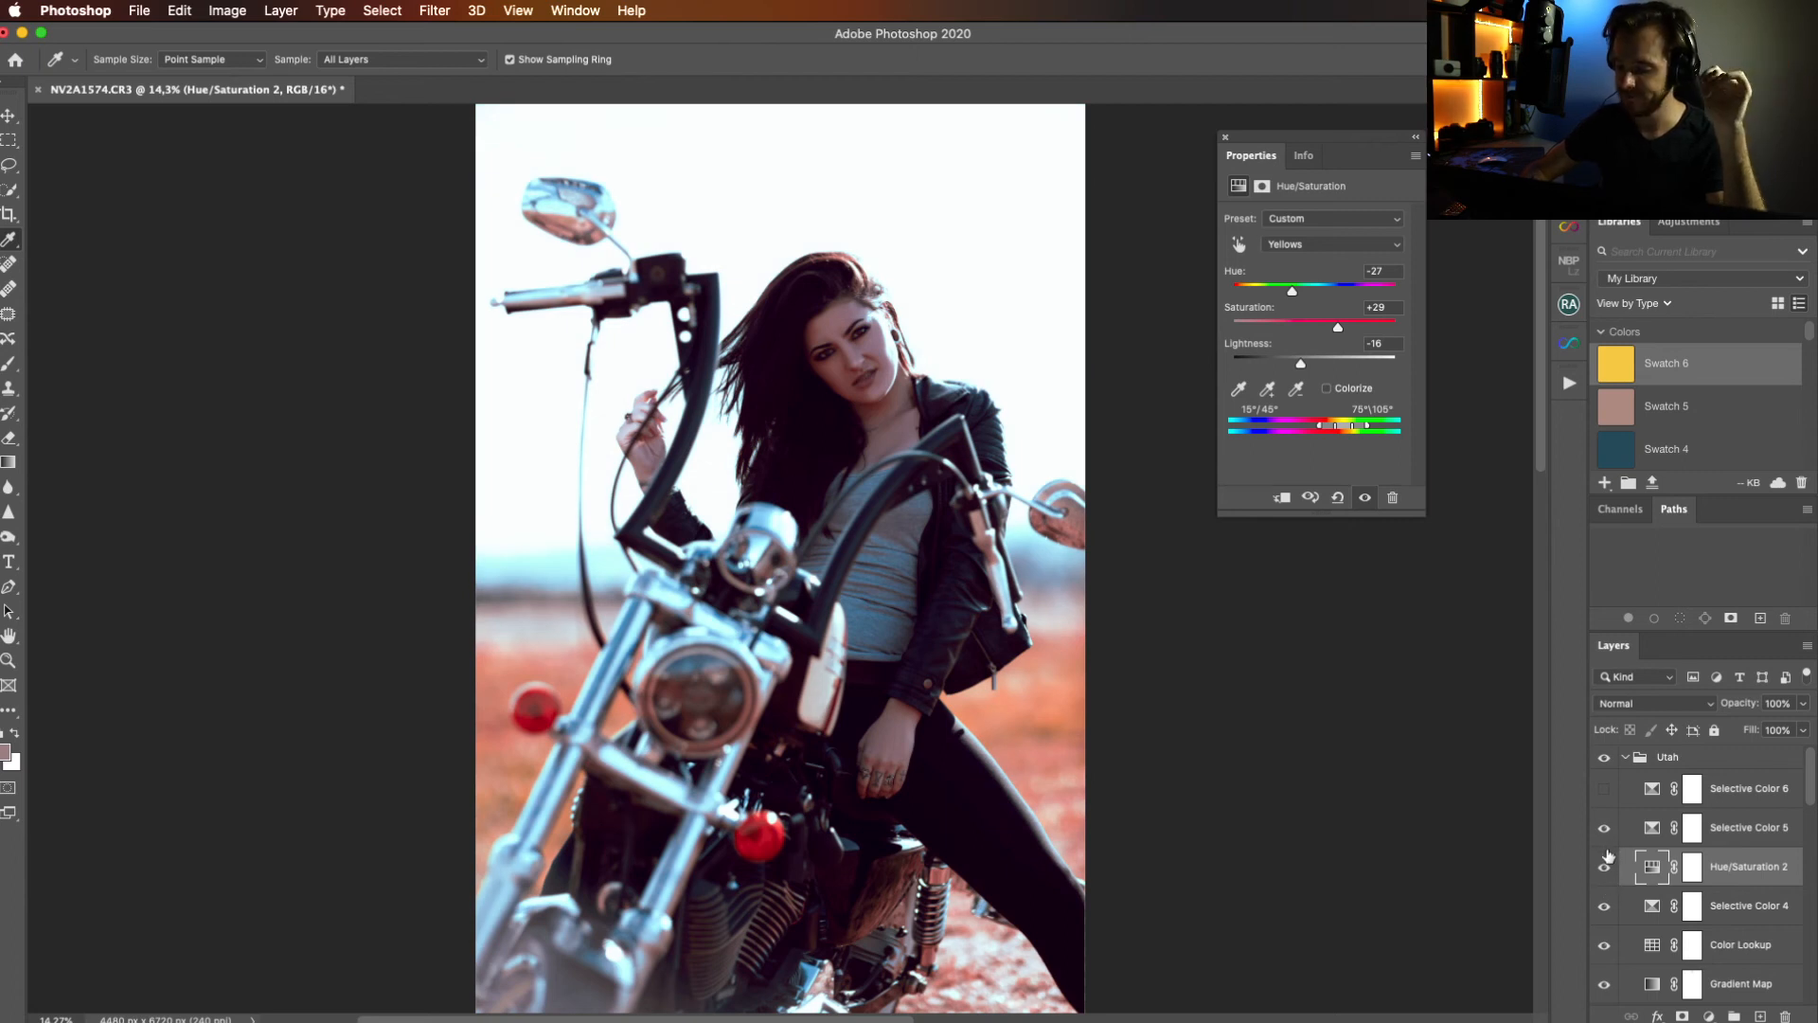
Toggle the visibility of Selective Color 6 and Selective Color 5 to compare their effect on the image.
{"action": "left_click", "coordinate": [1605, 790]}
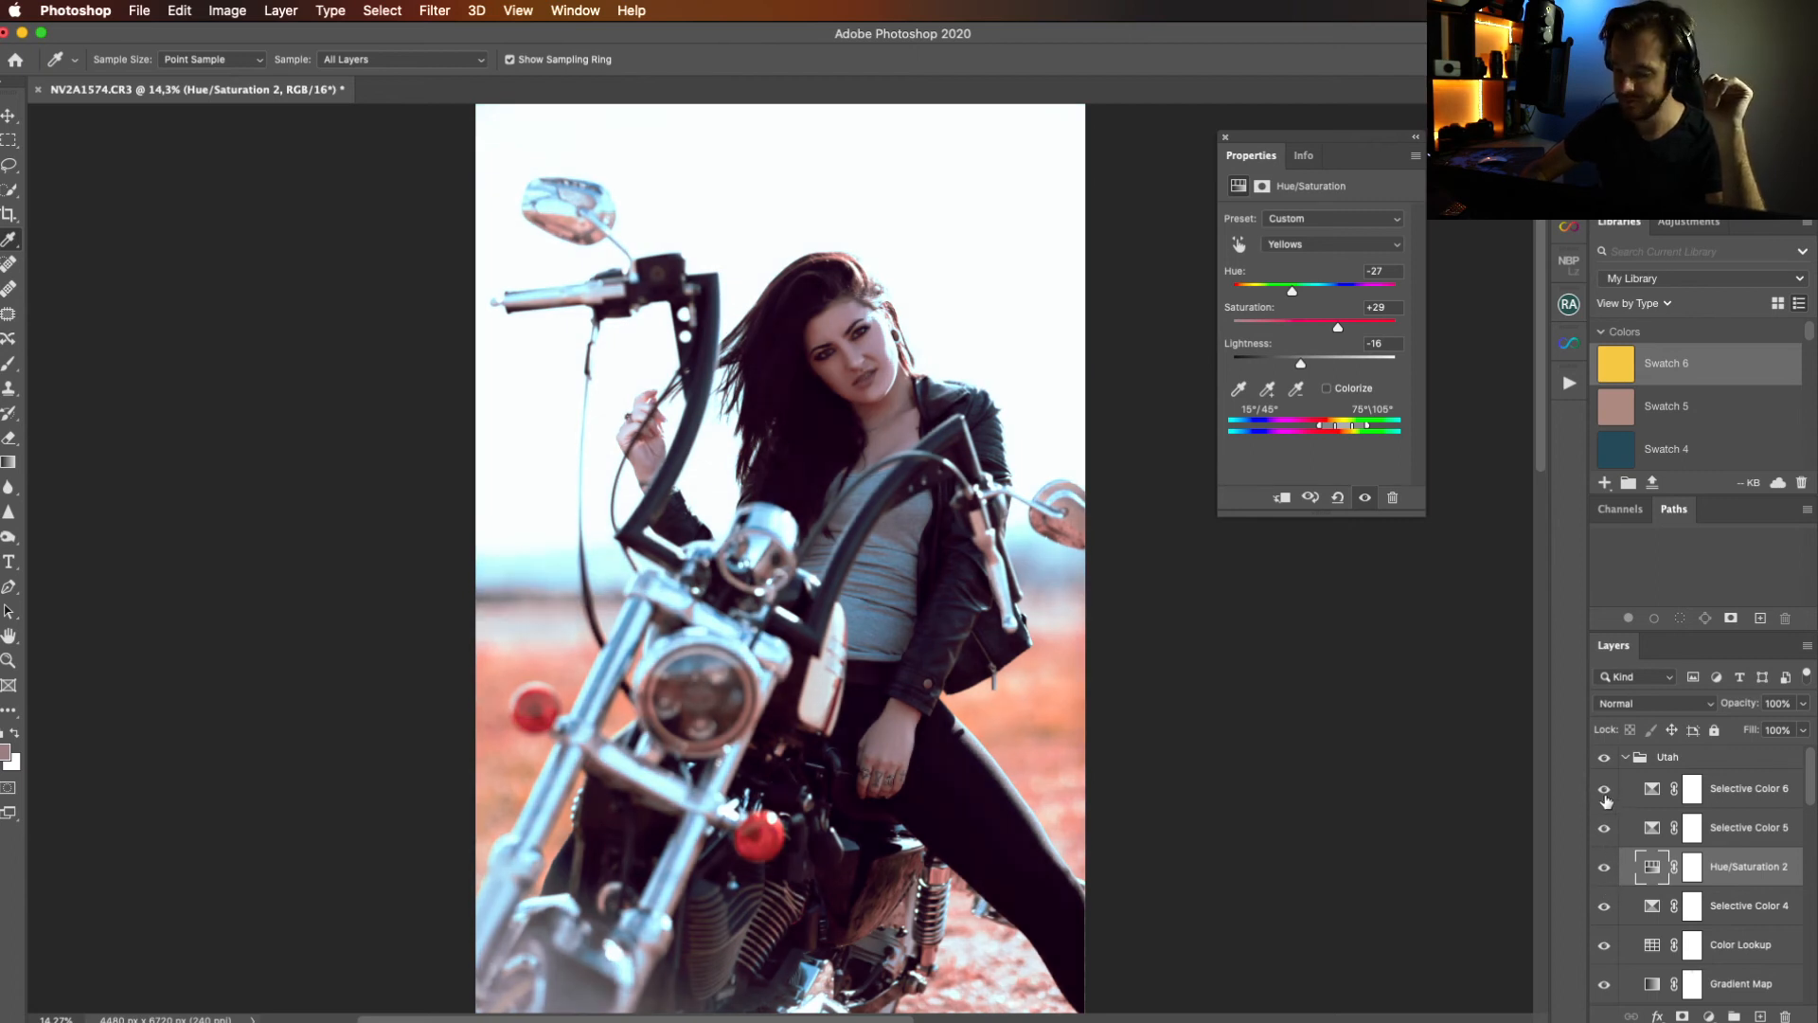
{"action": "left_click", "coordinate": [1605, 789]}
{"action": "left_click", "coordinate": [1605, 790]}
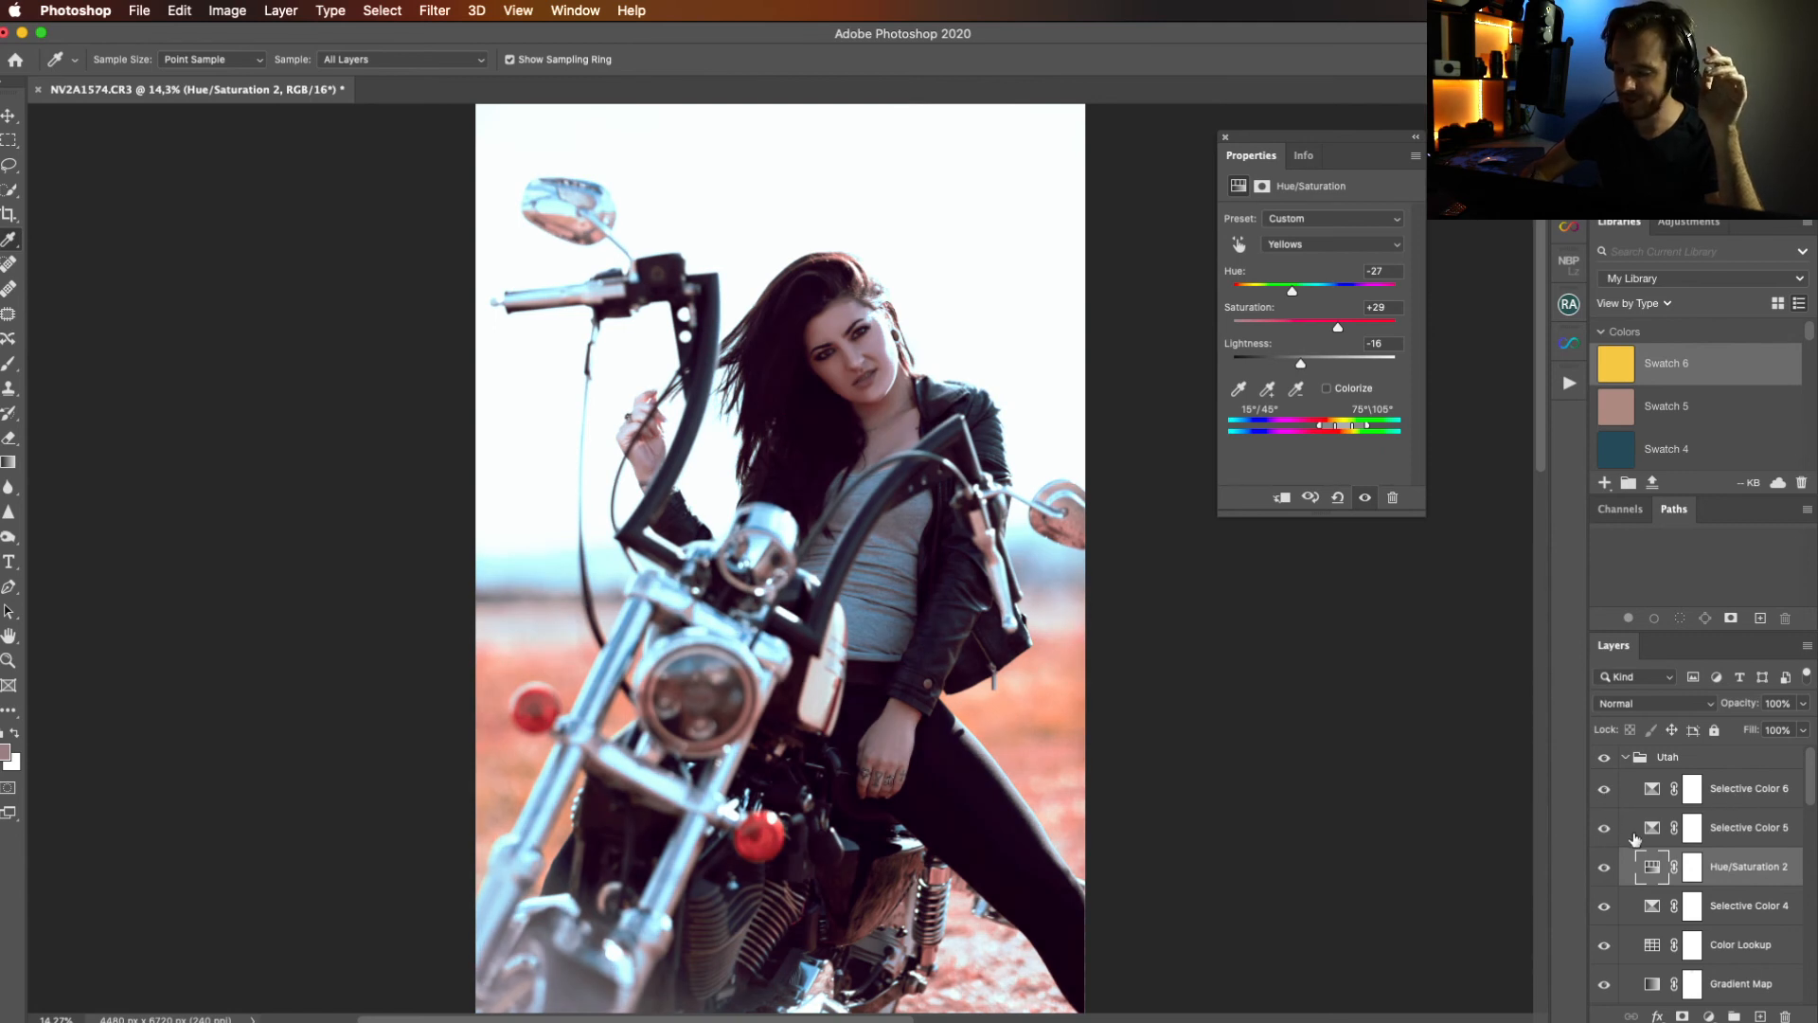
{"action": "left_click", "coordinate": [1605, 790]}
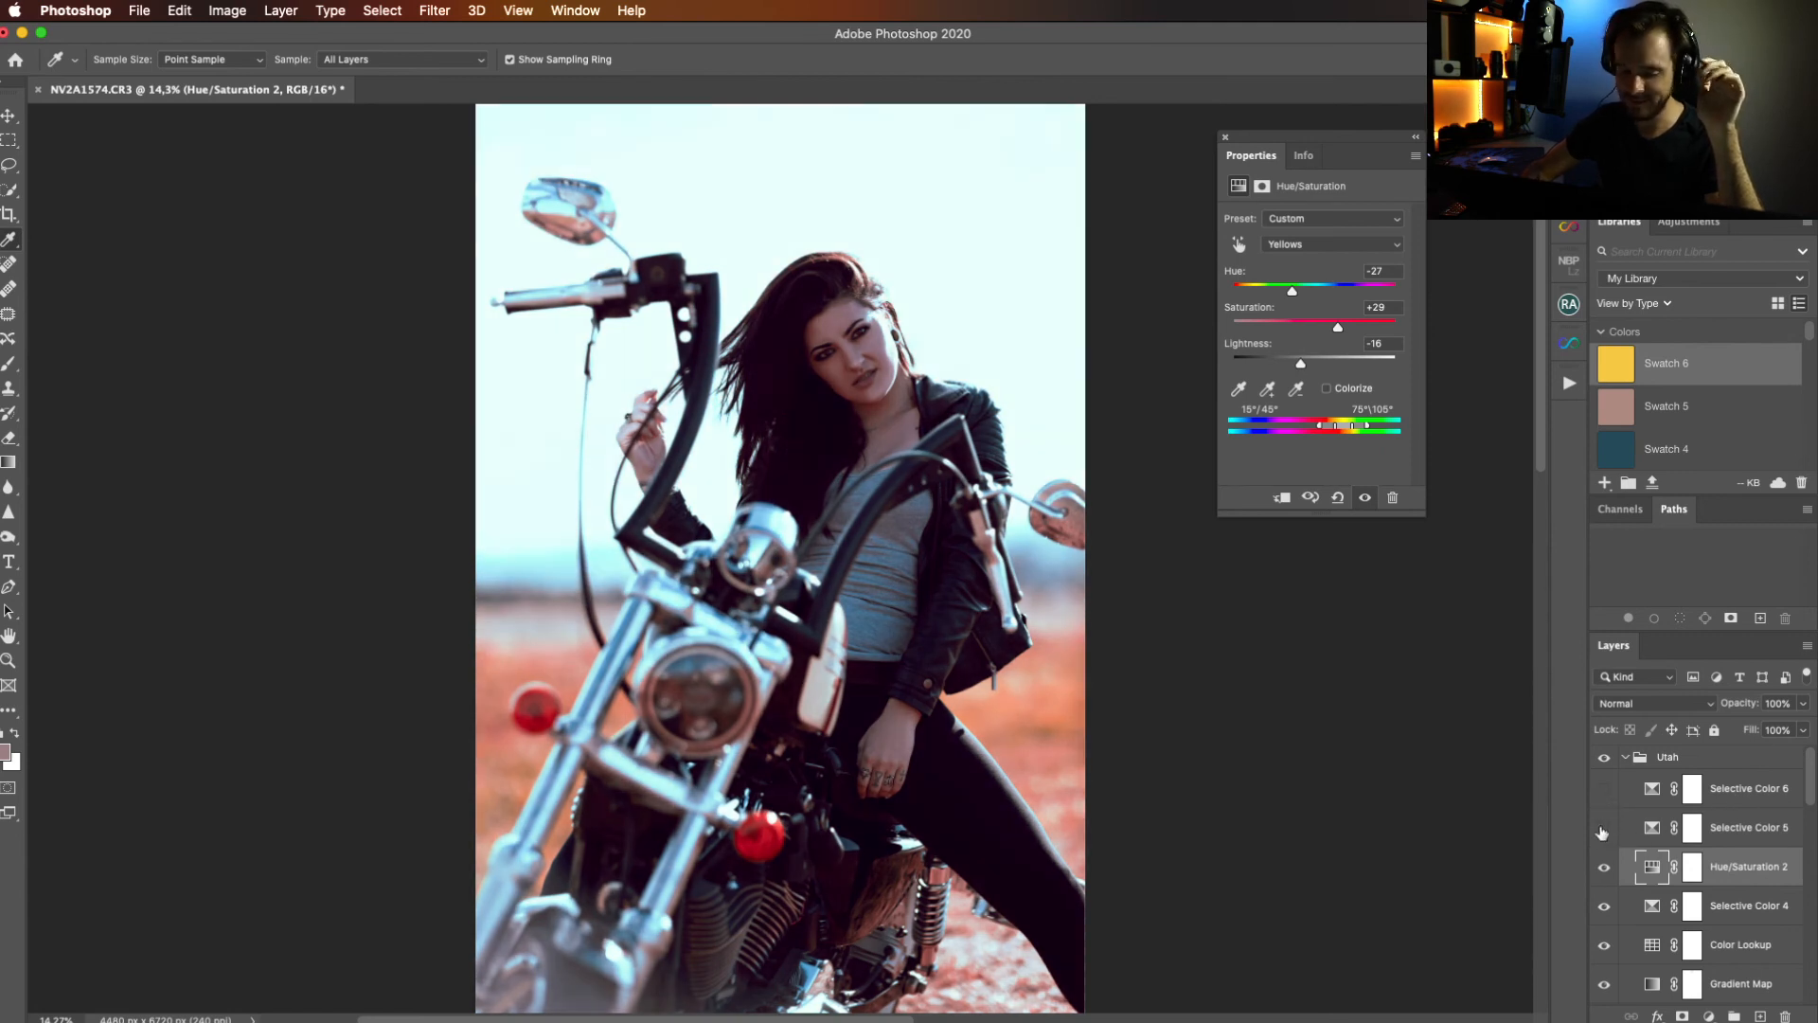
{"action": "left_click", "coordinate": [1605, 830]}
{"action": "left_click", "coordinate": [1605, 831]}
{"action": "left_click", "coordinate": [1605, 831]}
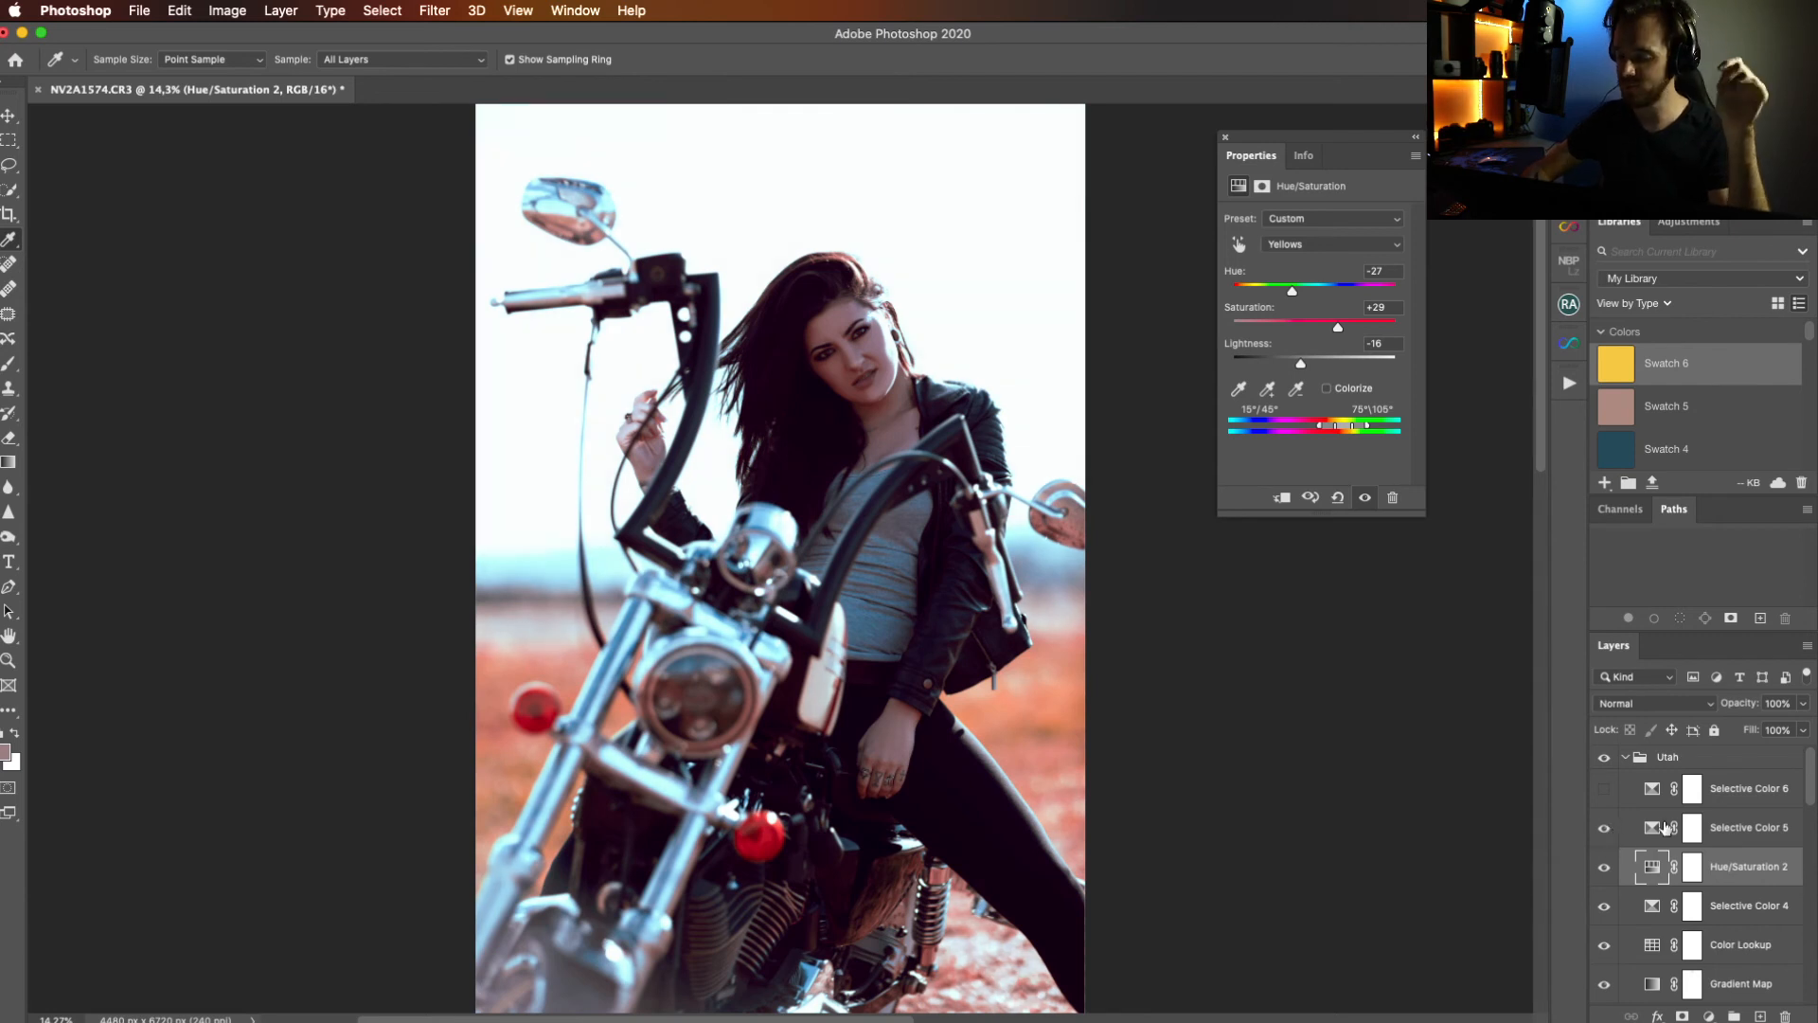
Examine the Neutrals and Whites adjustments of the Selective Color 5 layer.
{"action": "double_click", "coordinate": [1747, 831]}
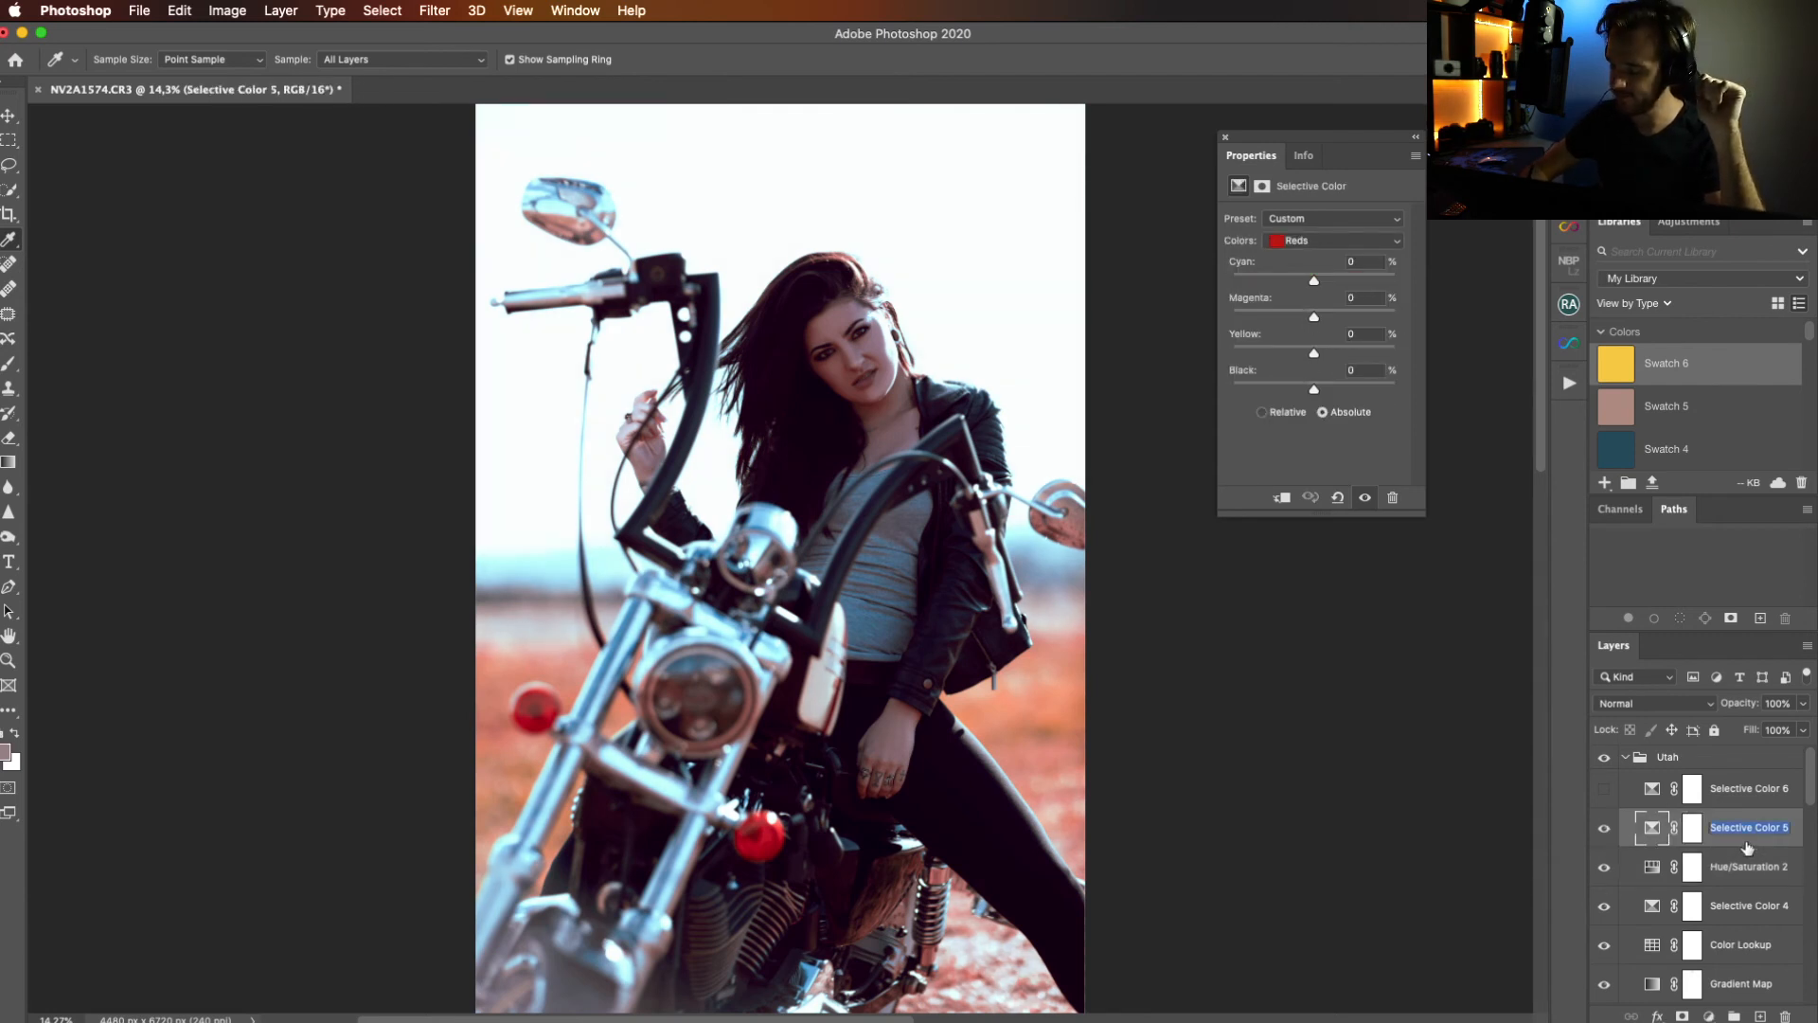
{"action": "key", "text": "Return"}
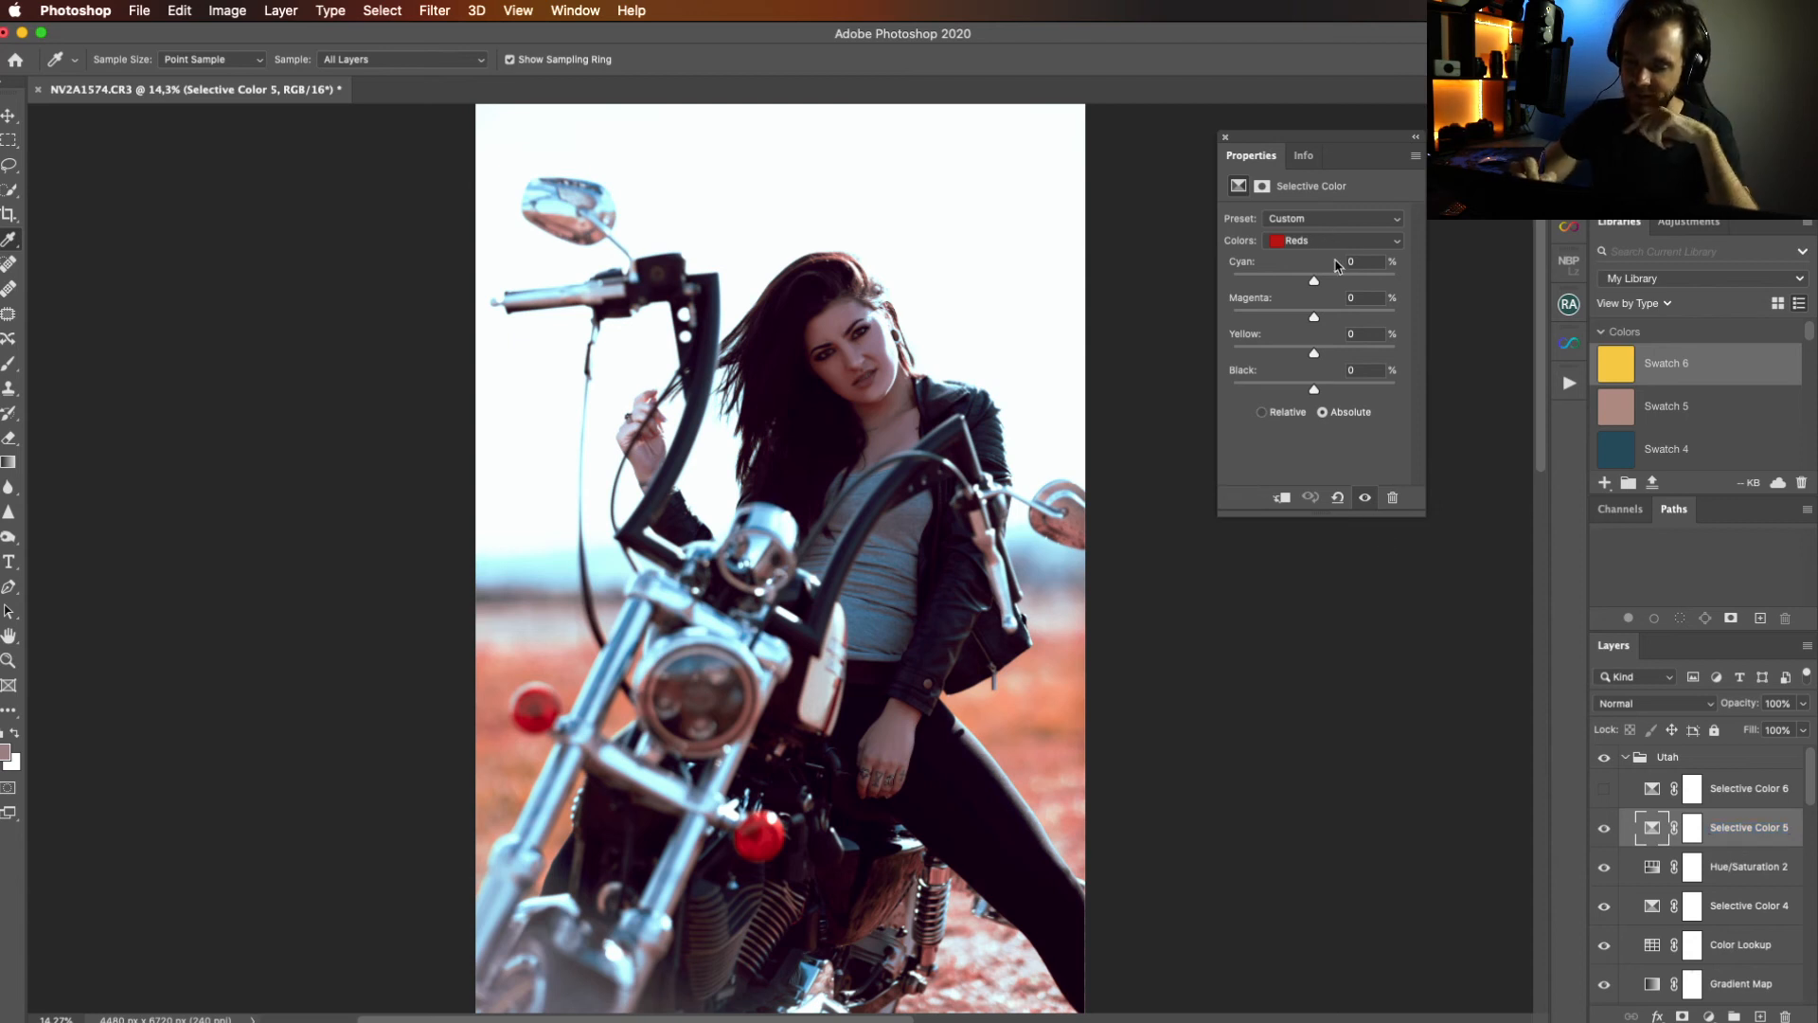
{"action": "left_click", "coordinate": [1335, 243]}
{"action": "left_click", "coordinate": [1342, 343]}
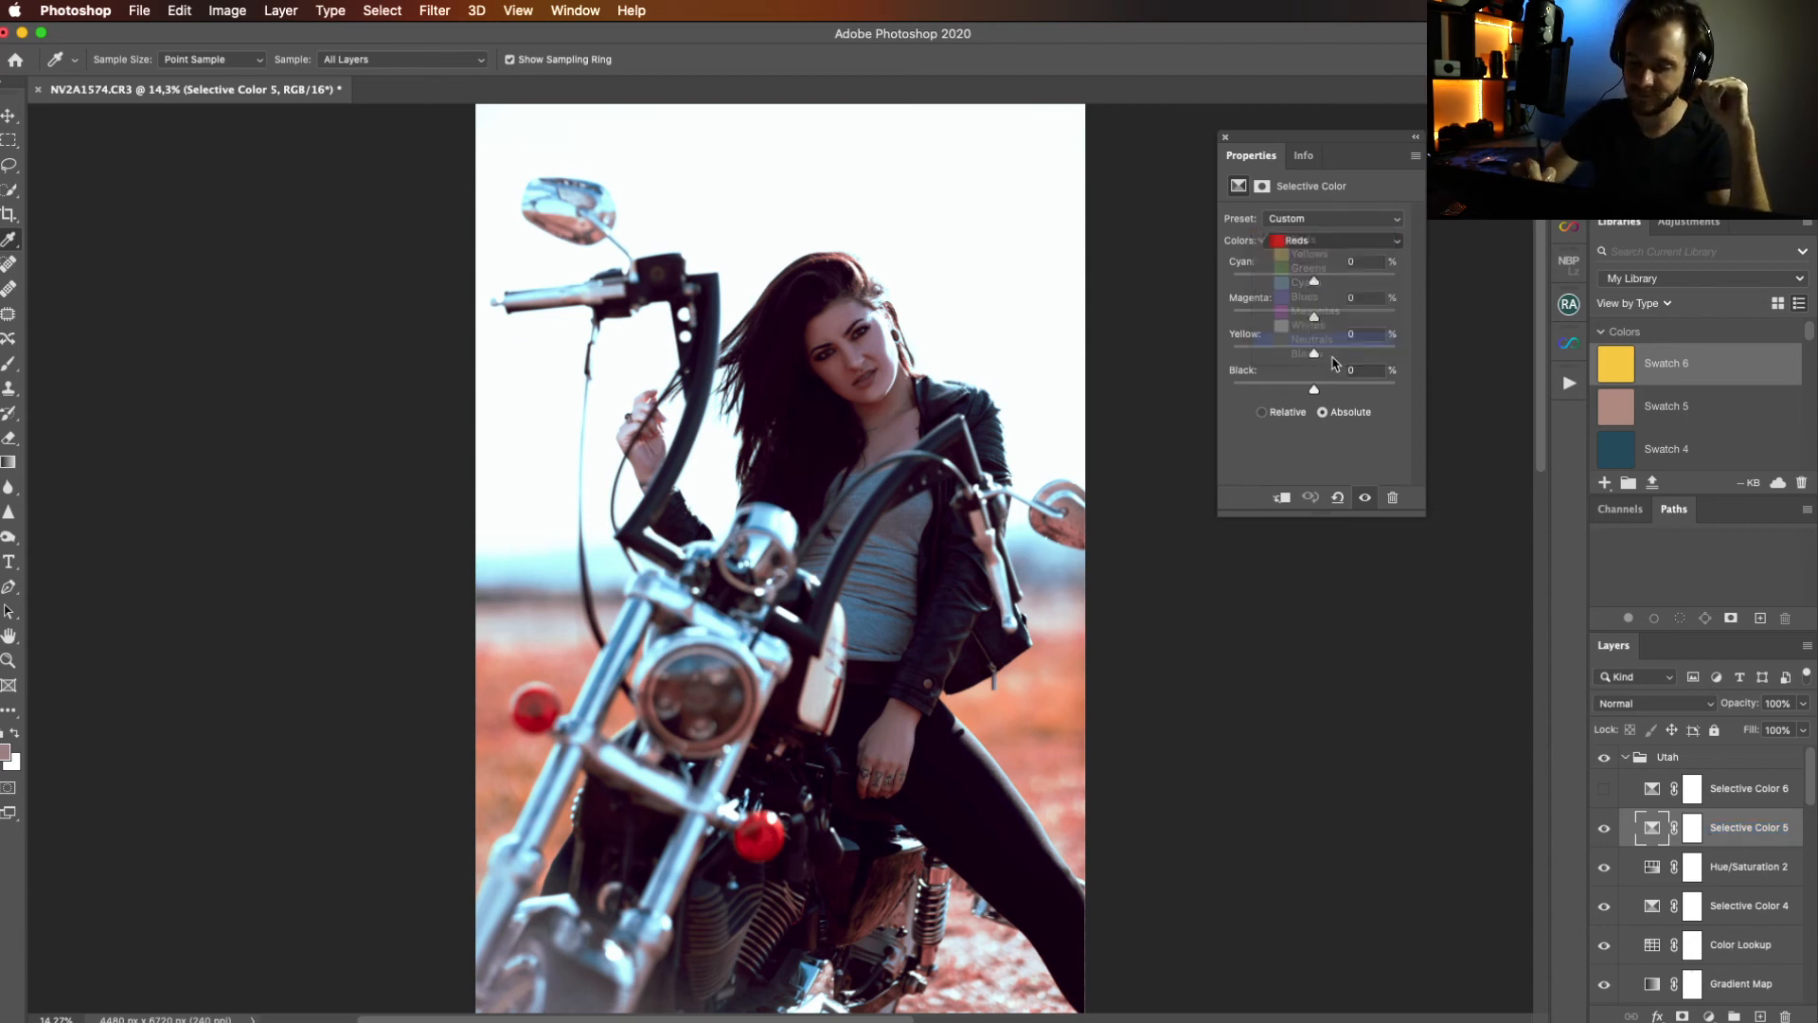
{"action": "left_click", "coordinate": [1328, 242]}
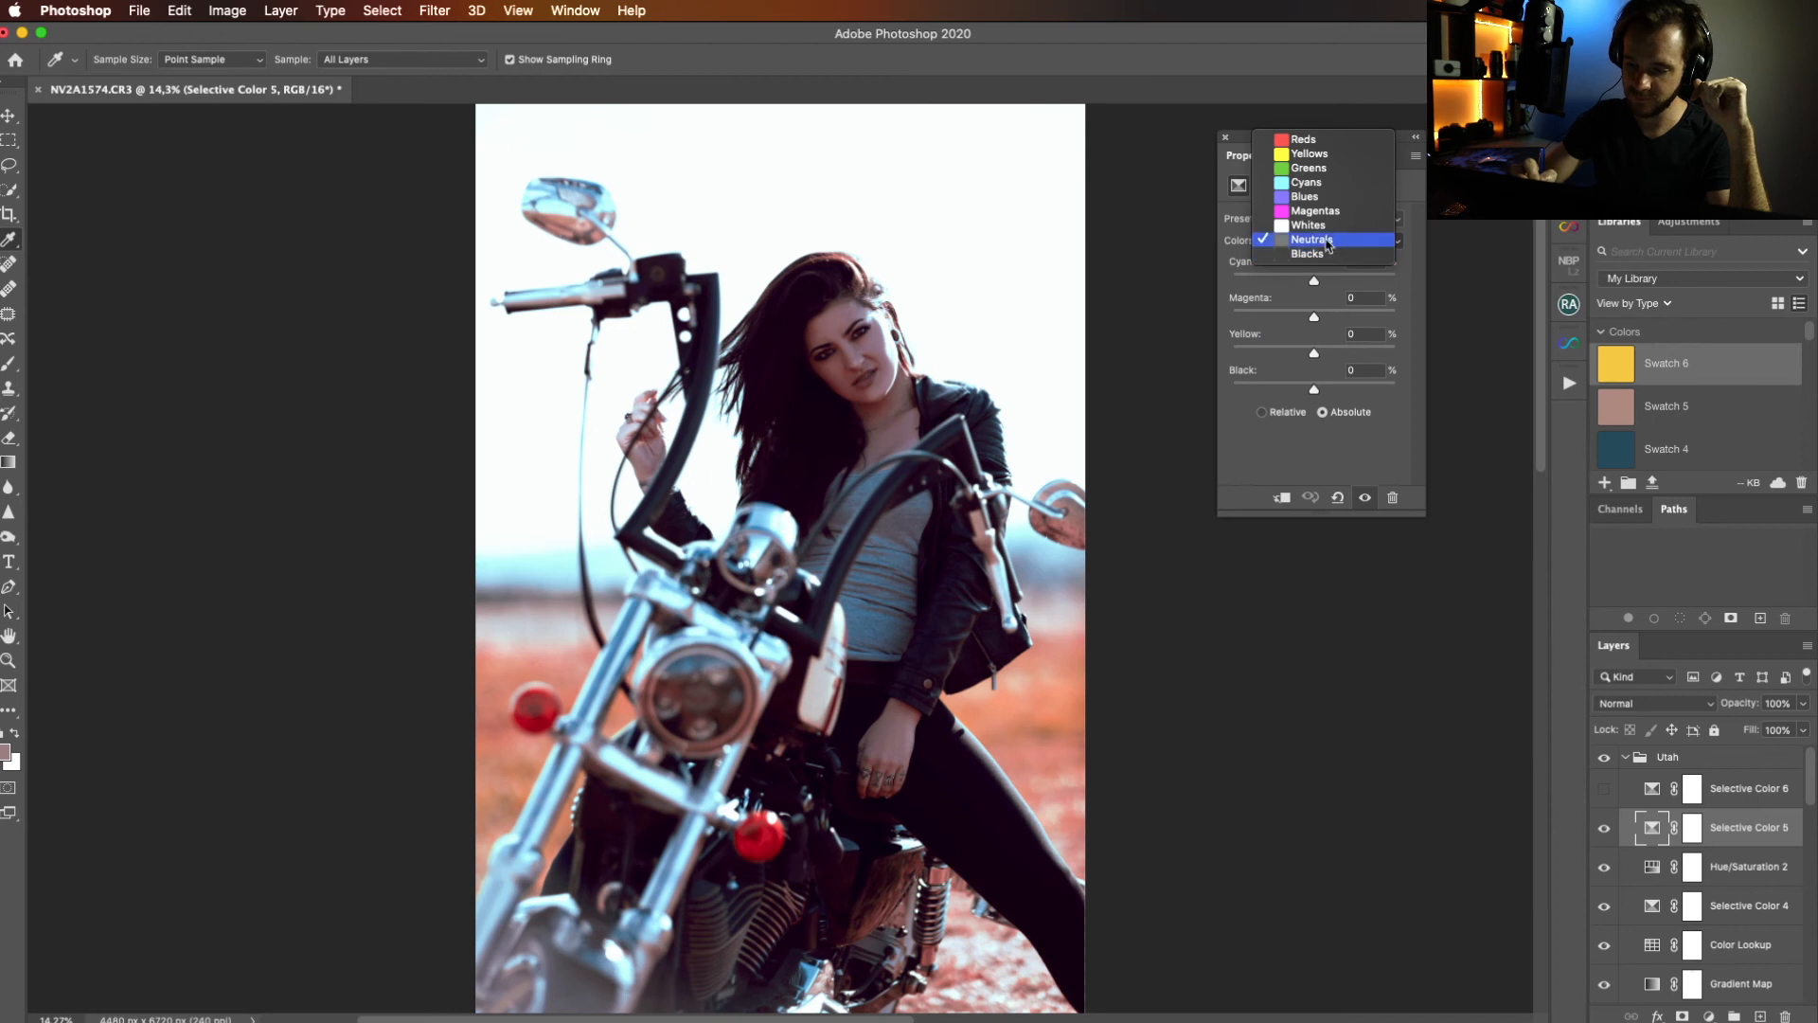
{"action": "left_click", "coordinate": [1333, 226]}
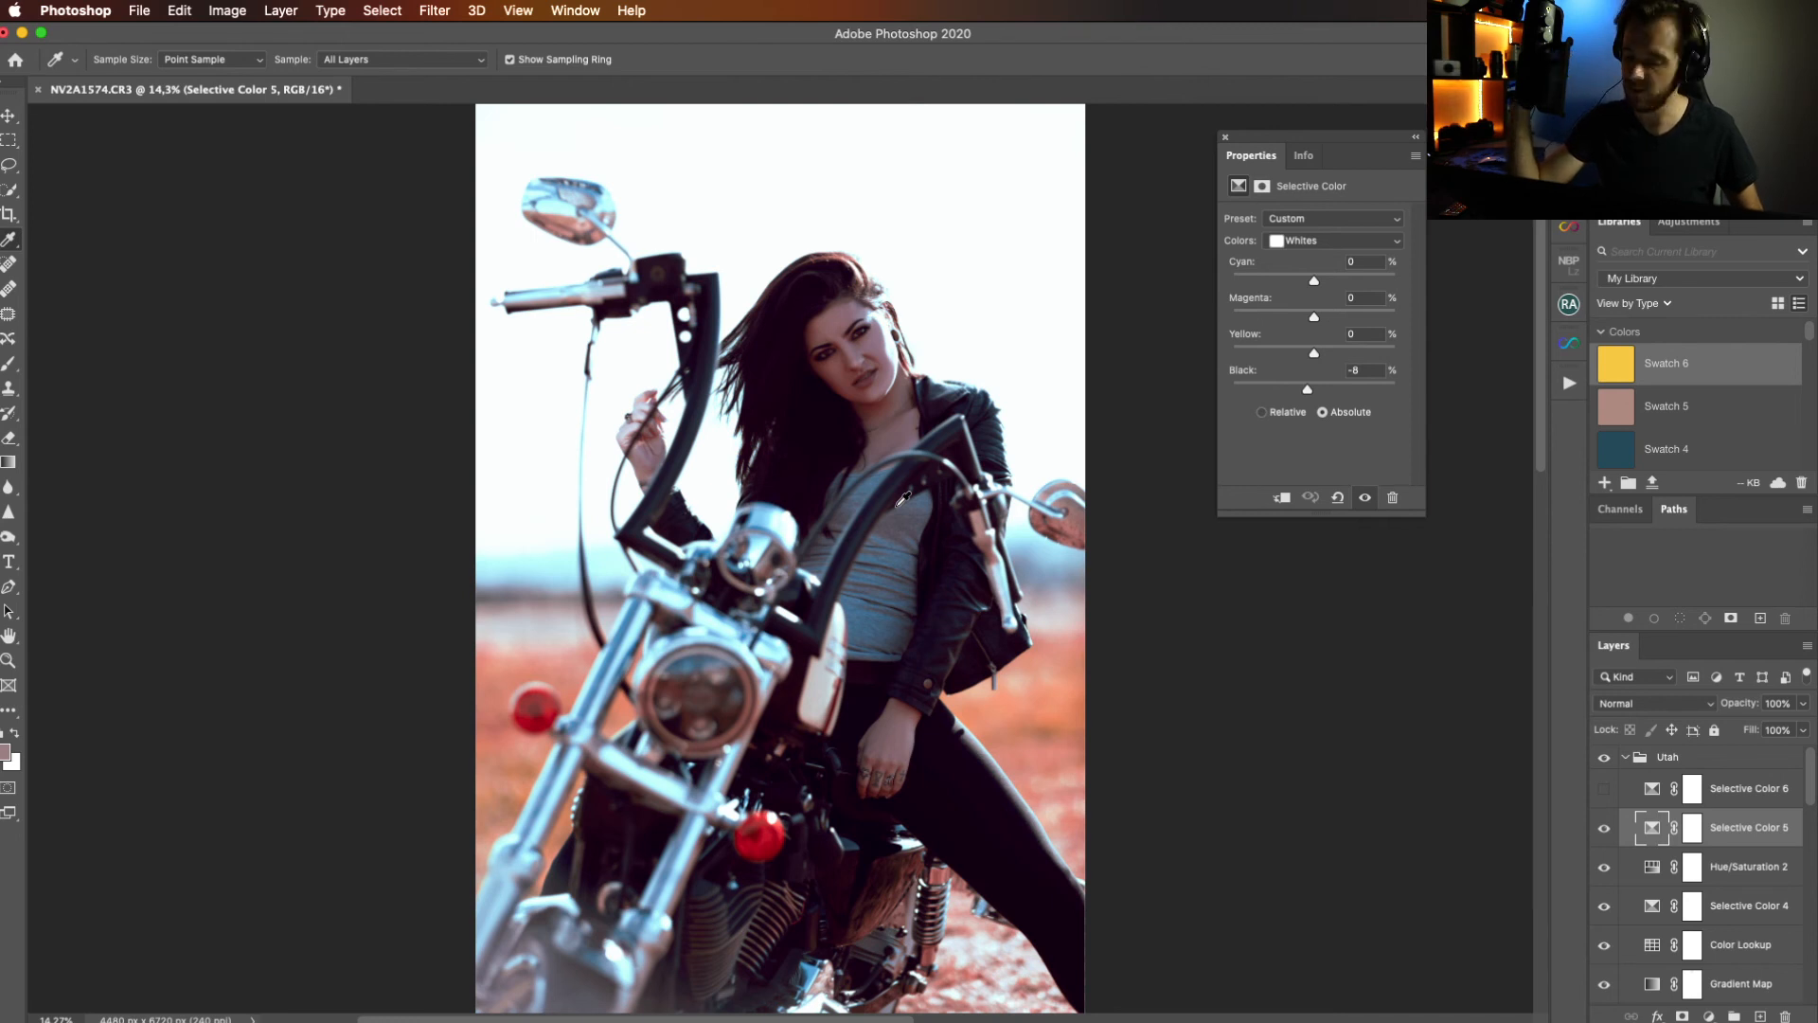
{"action": "left_click", "coordinate": [1319, 240]}
{"action": "left_click", "coordinate": [1397, 455]}
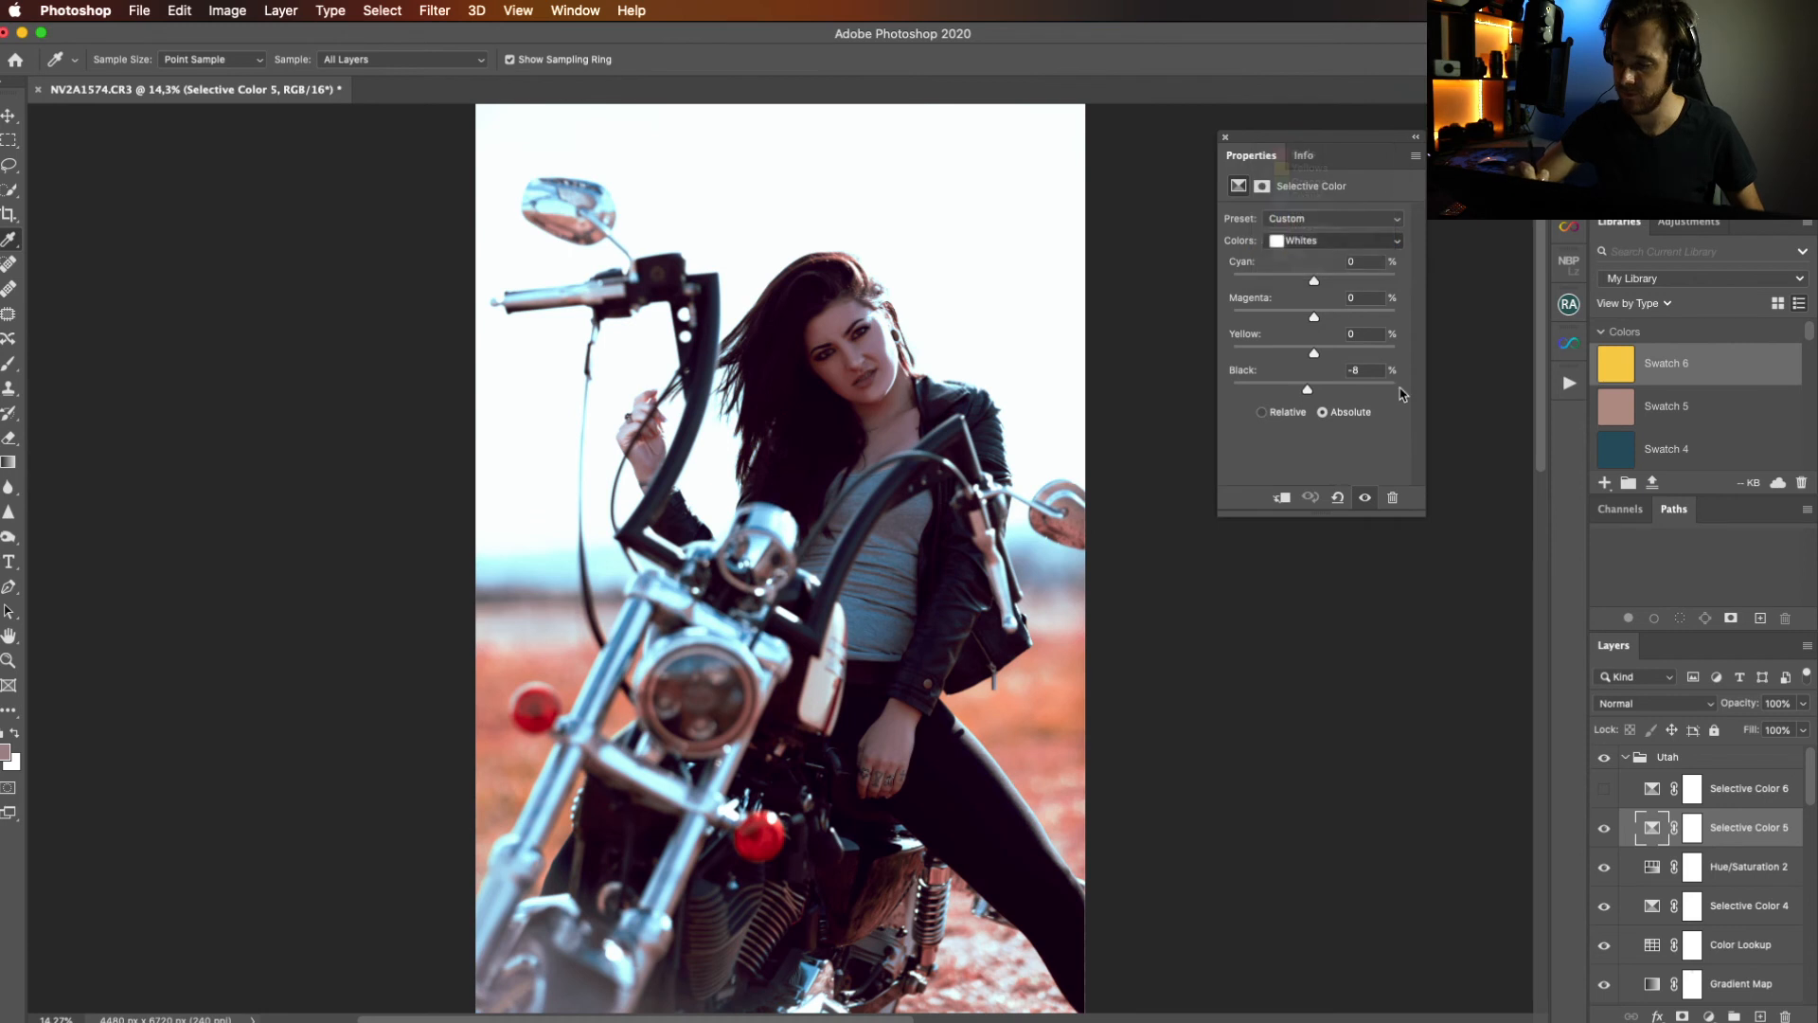
{"action": "left_click", "coordinate": [1226, 138]}
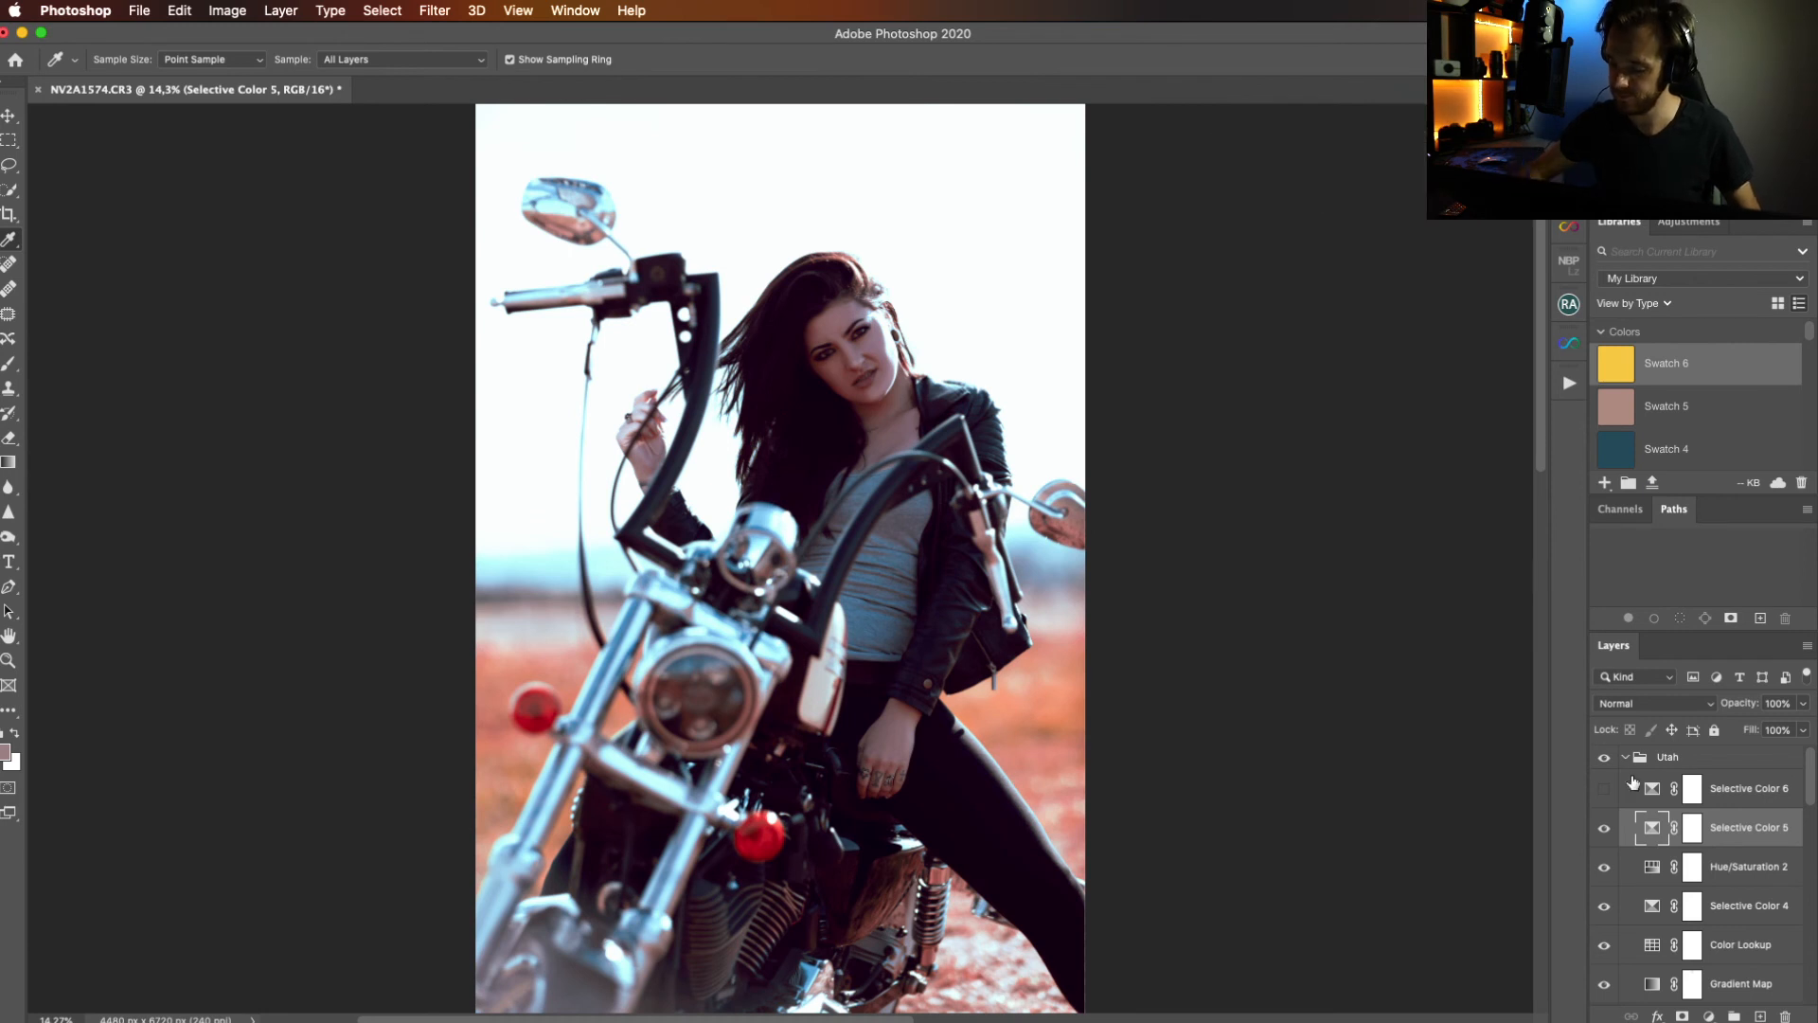
Show the Selective Color 6 layer in the Utah group and select its adjustment.
{"action": "left_click", "coordinate": [1604, 790]}
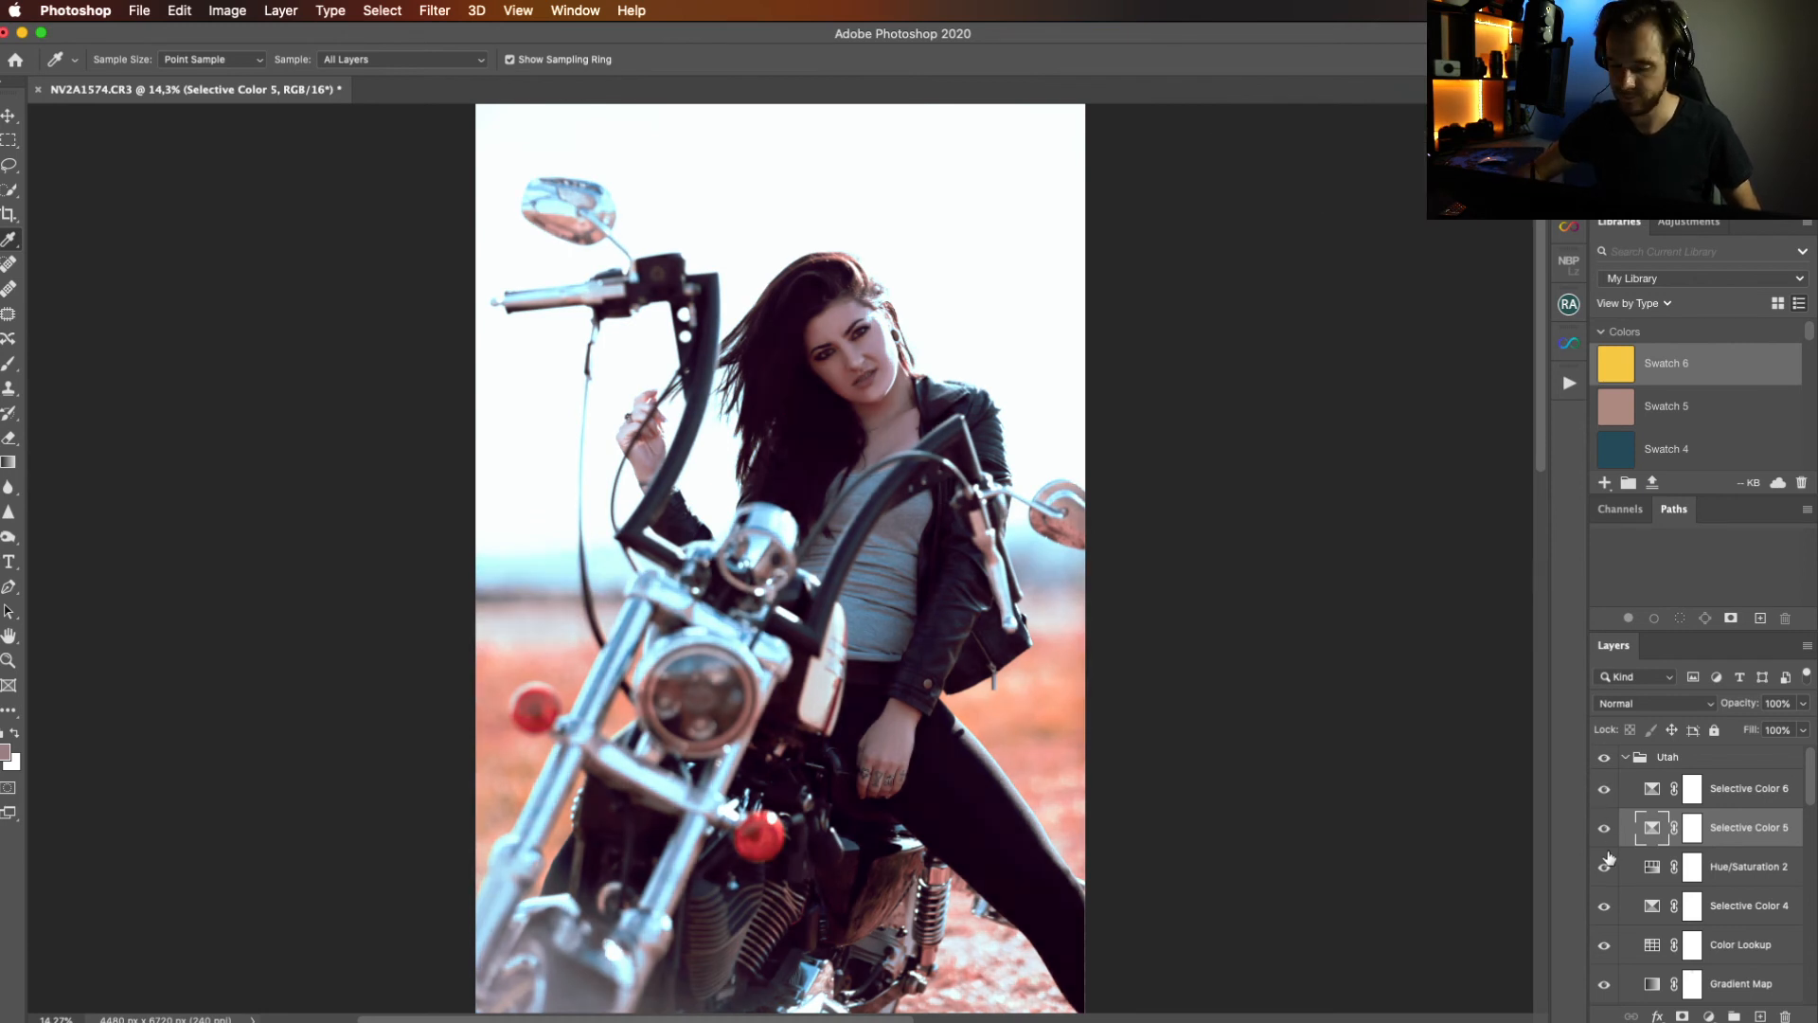
{"action": "double_click", "coordinate": [1731, 795]}
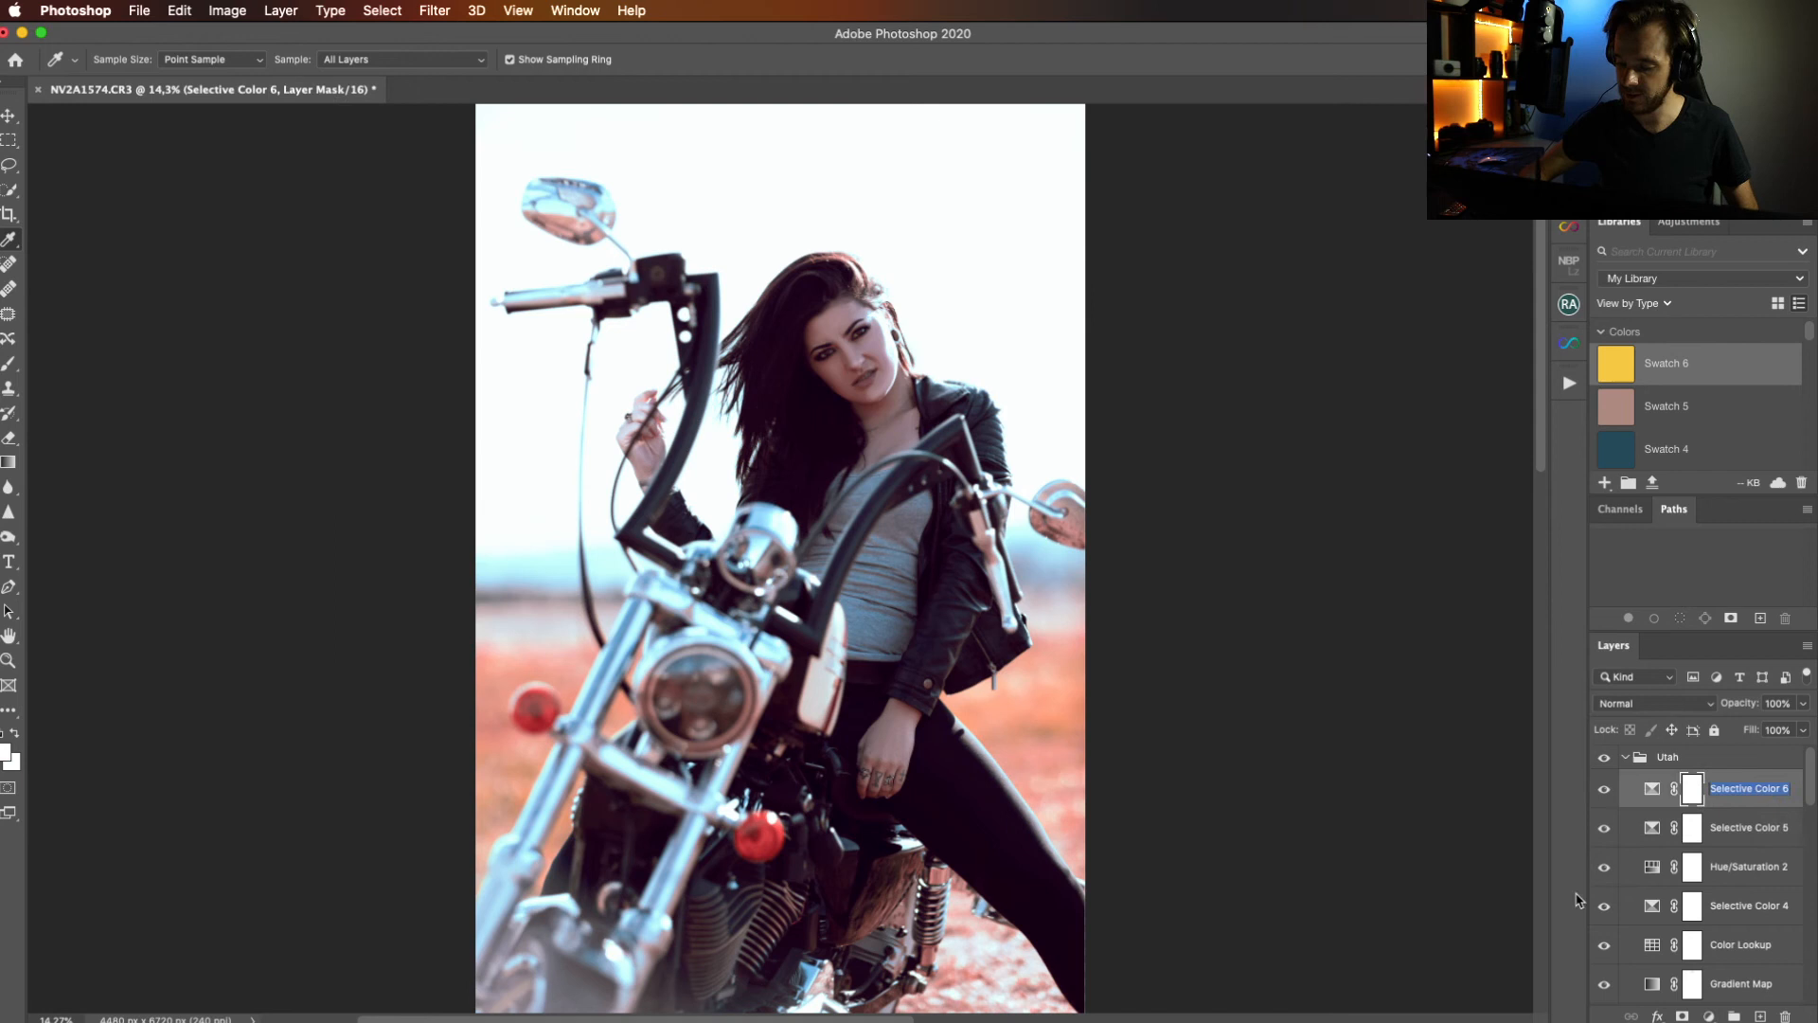
{"action": "double_click", "coordinate": [1778, 806]}
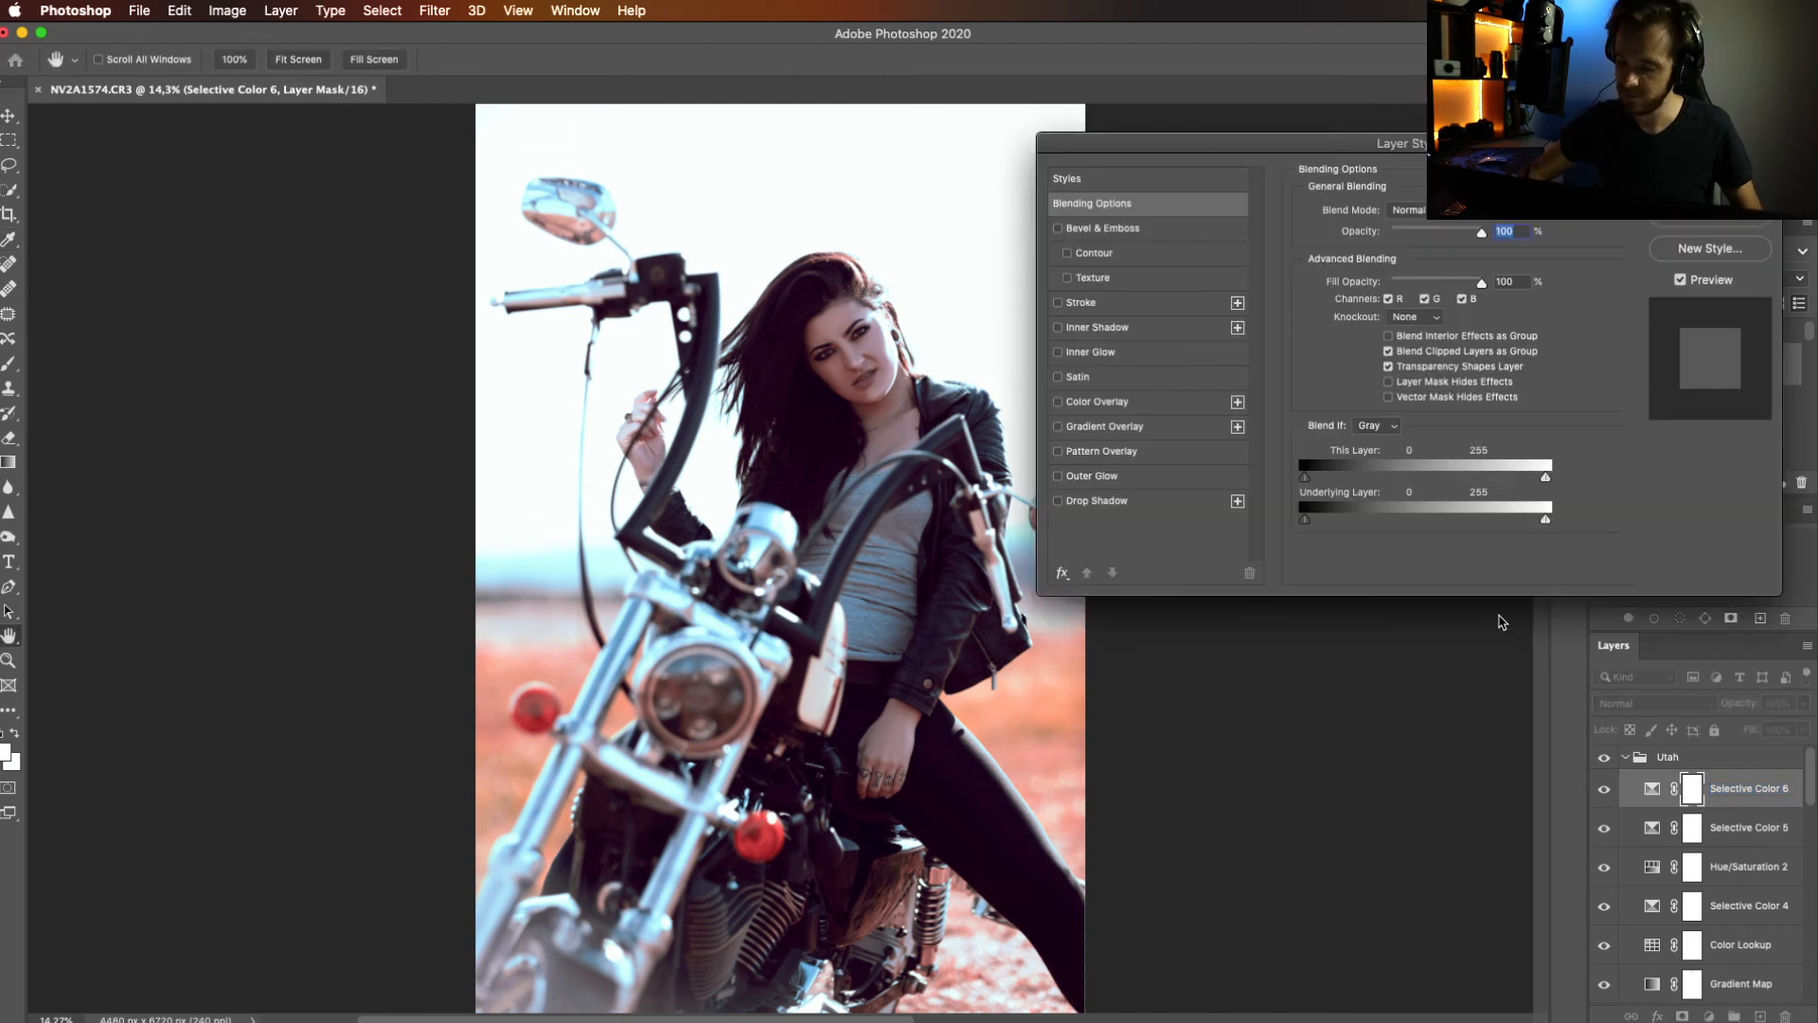
{"action": "left_click", "coordinate": [1707, 221]}
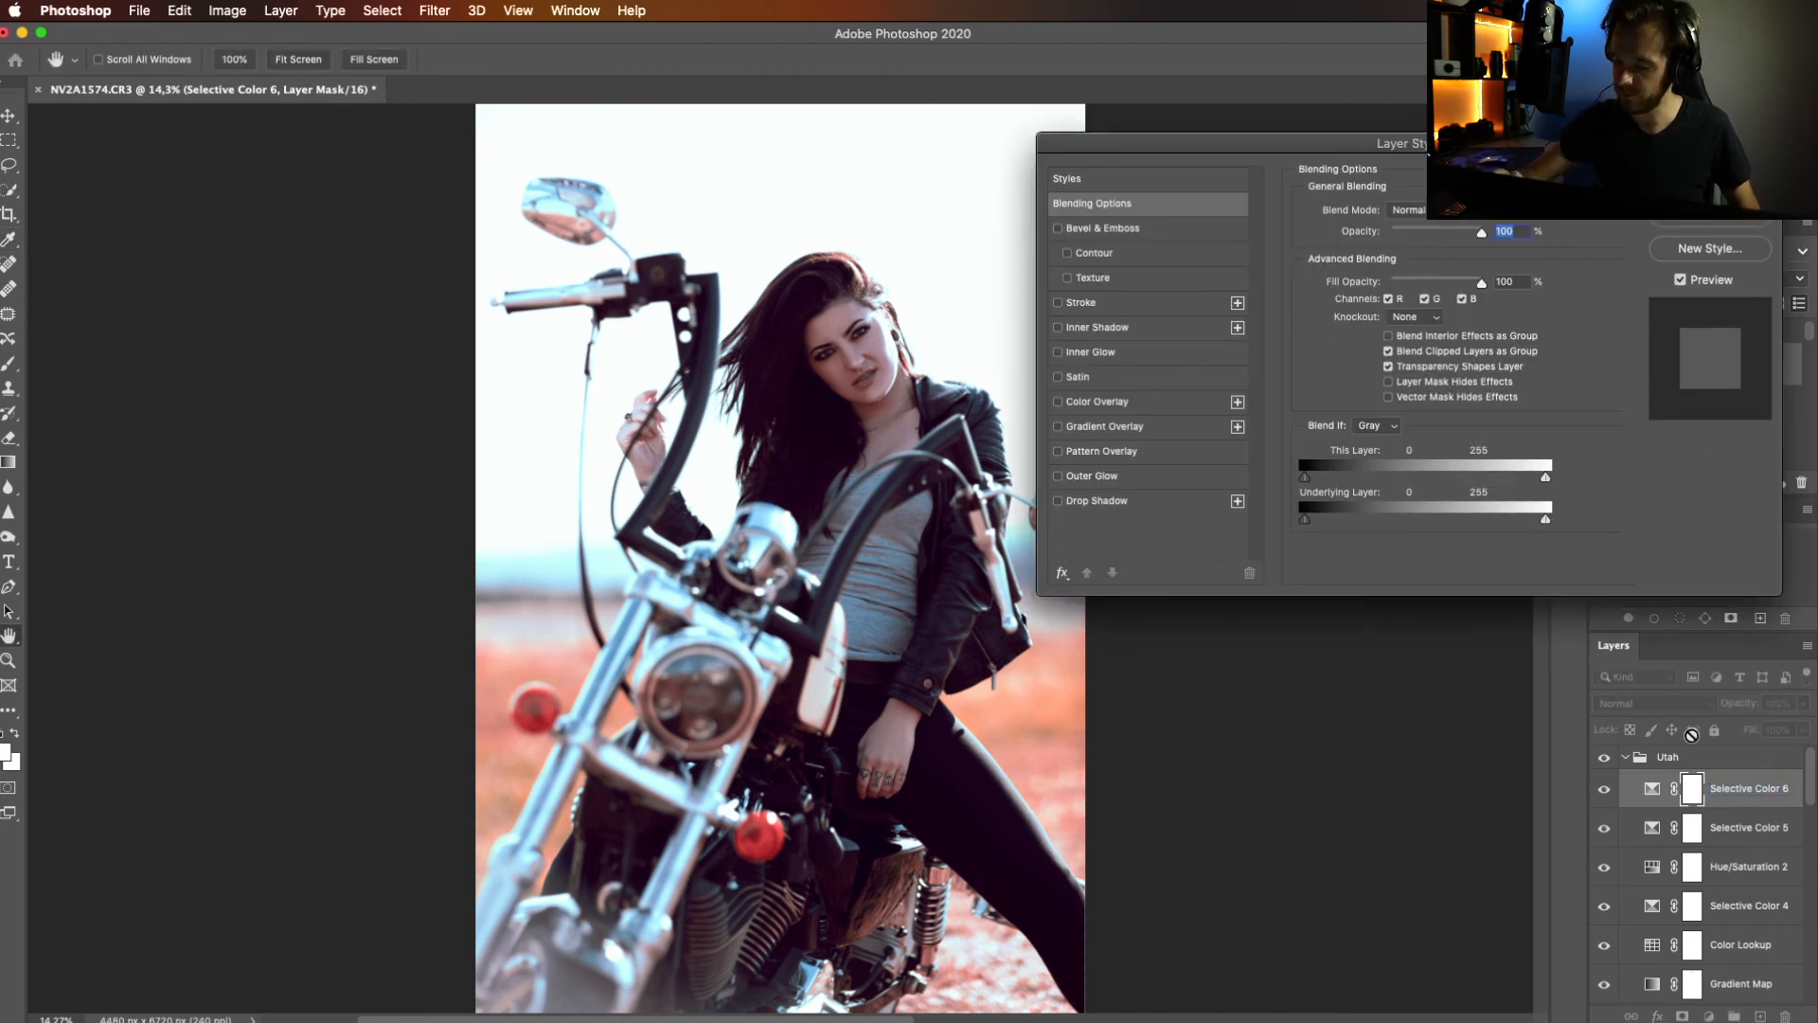
{"action": "left_click", "coordinate": [1653, 792]}
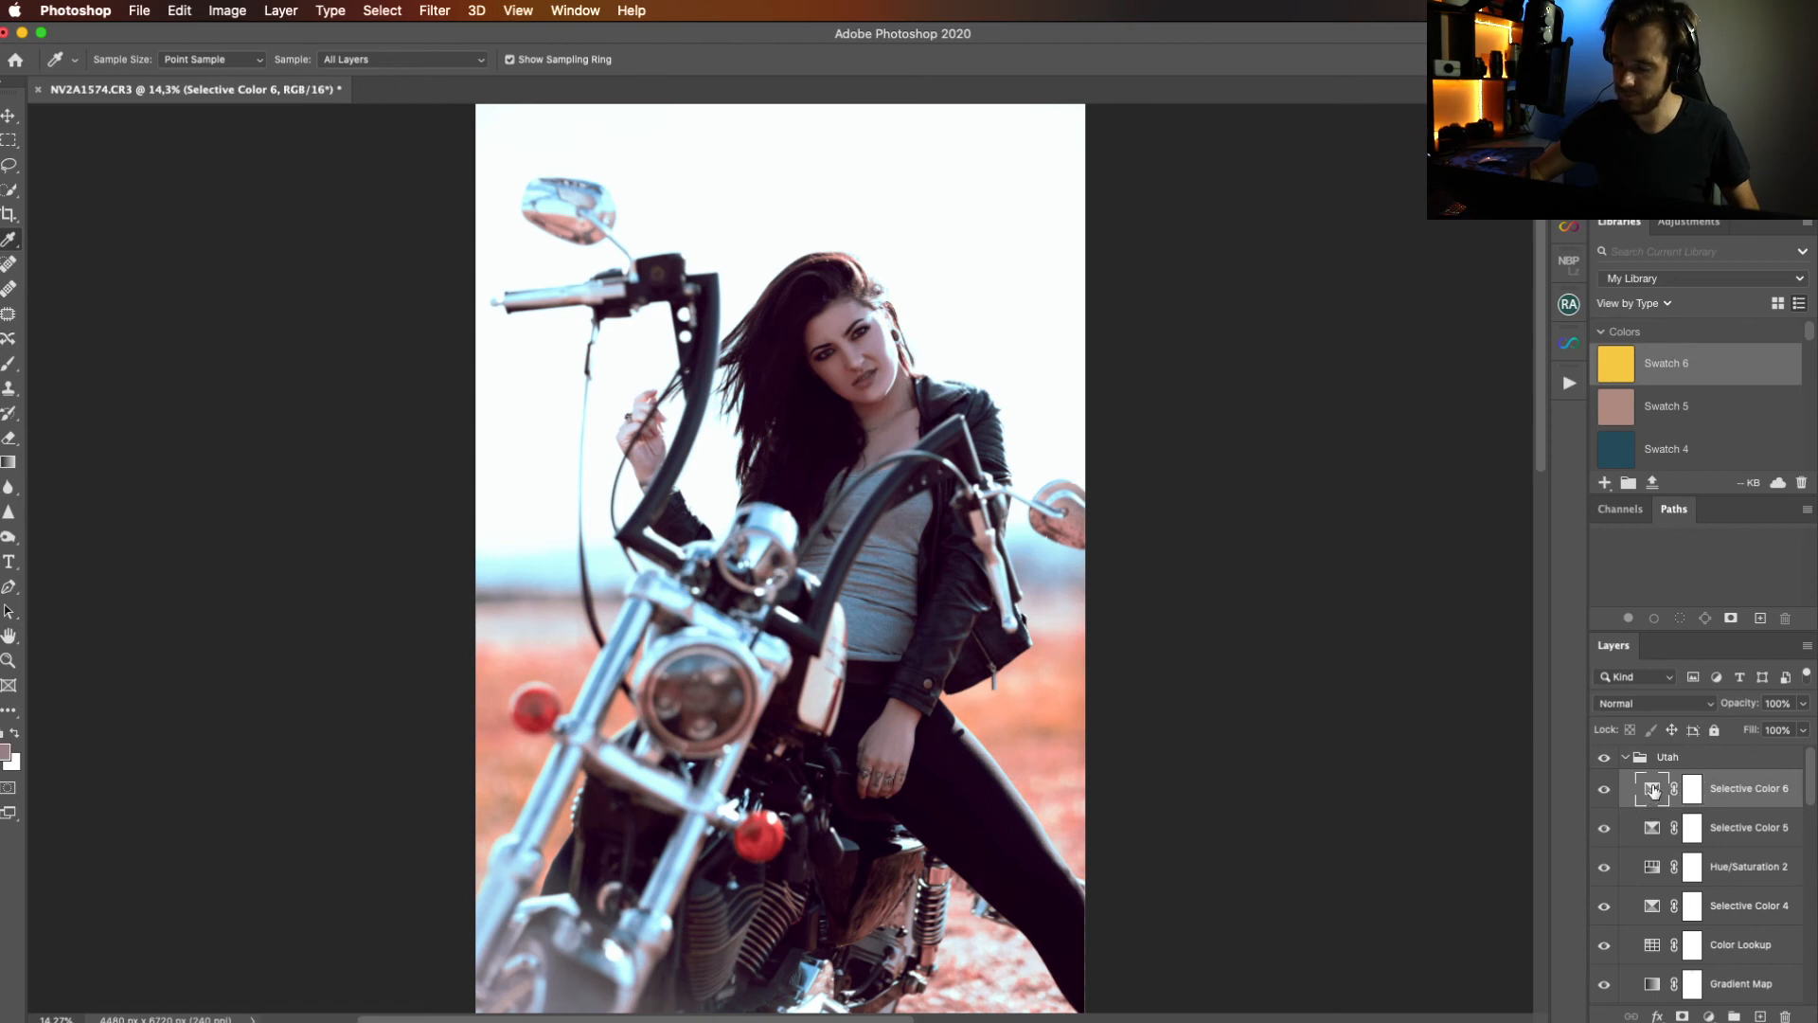
Set the Neutrals black of the Selective Color 6 layer to -13%.
{"action": "double_click", "coordinate": [1653, 792]}
{"action": "left_click", "coordinate": [1300, 243]}
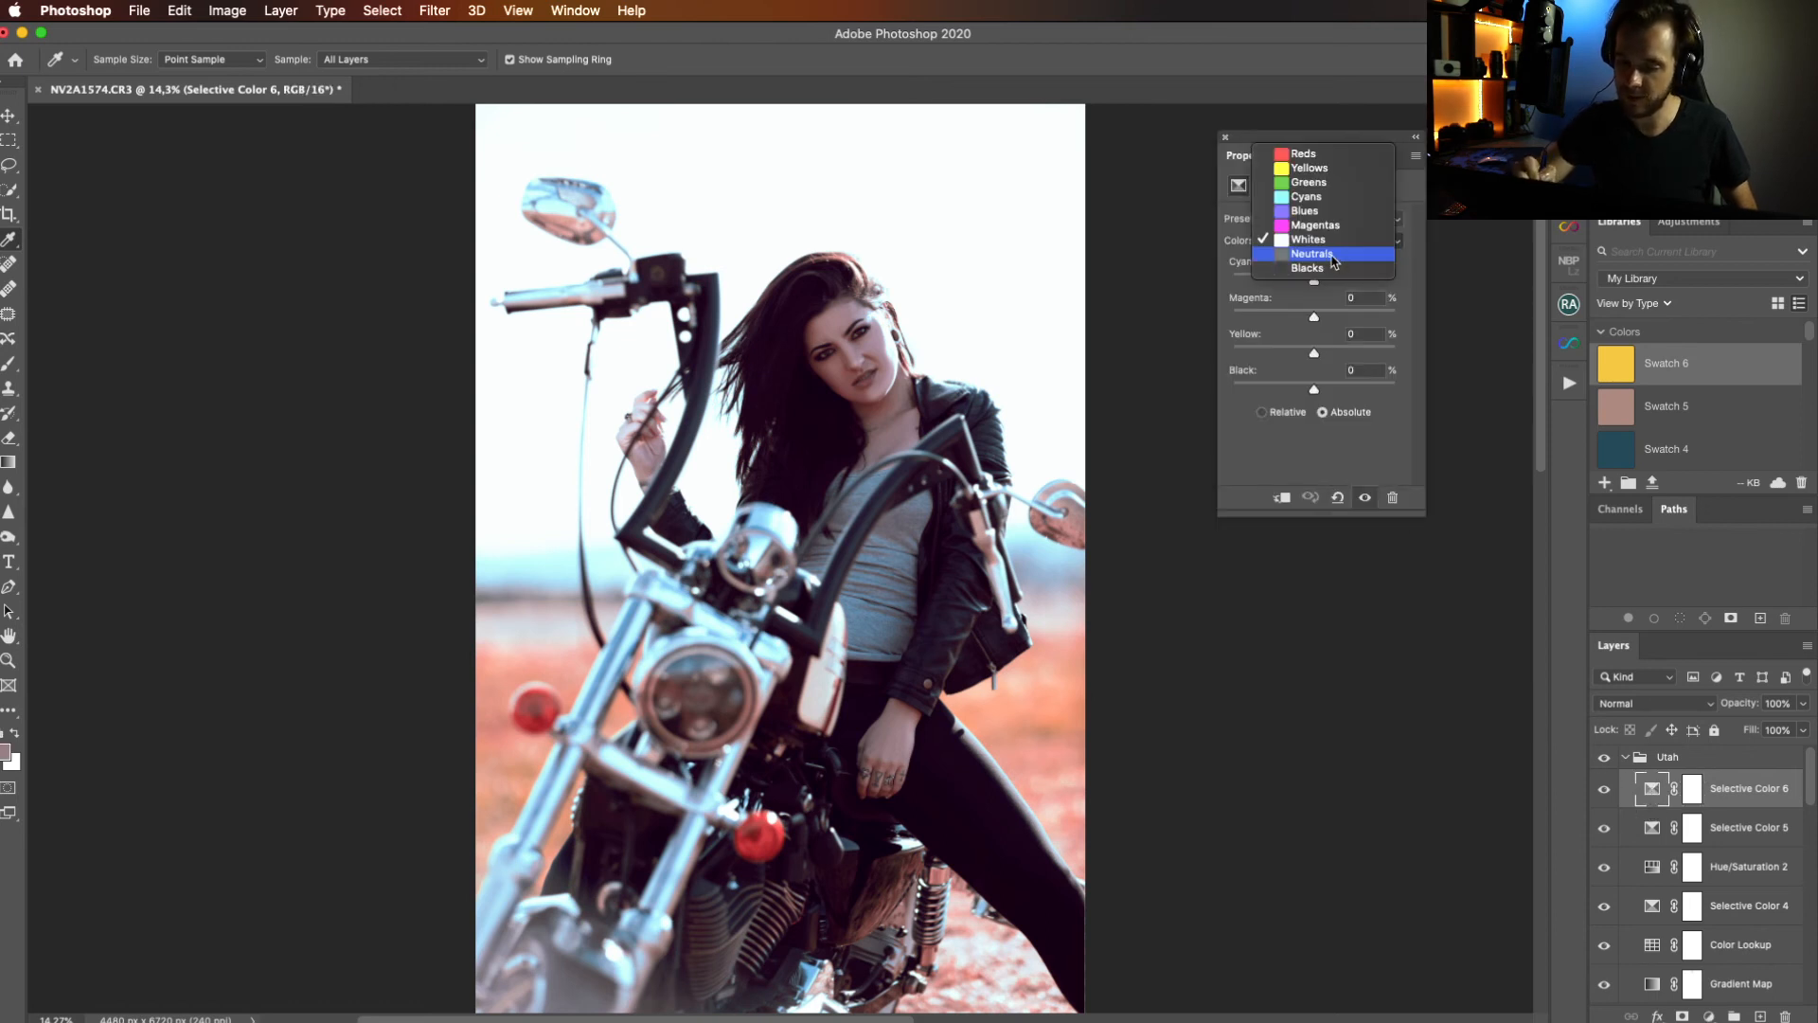
{"action": "left_click", "coordinate": [1330, 263]}
{"action": "left_click_drag", "start_coordinate": [1313, 389], "coordinate": [1303, 389]}
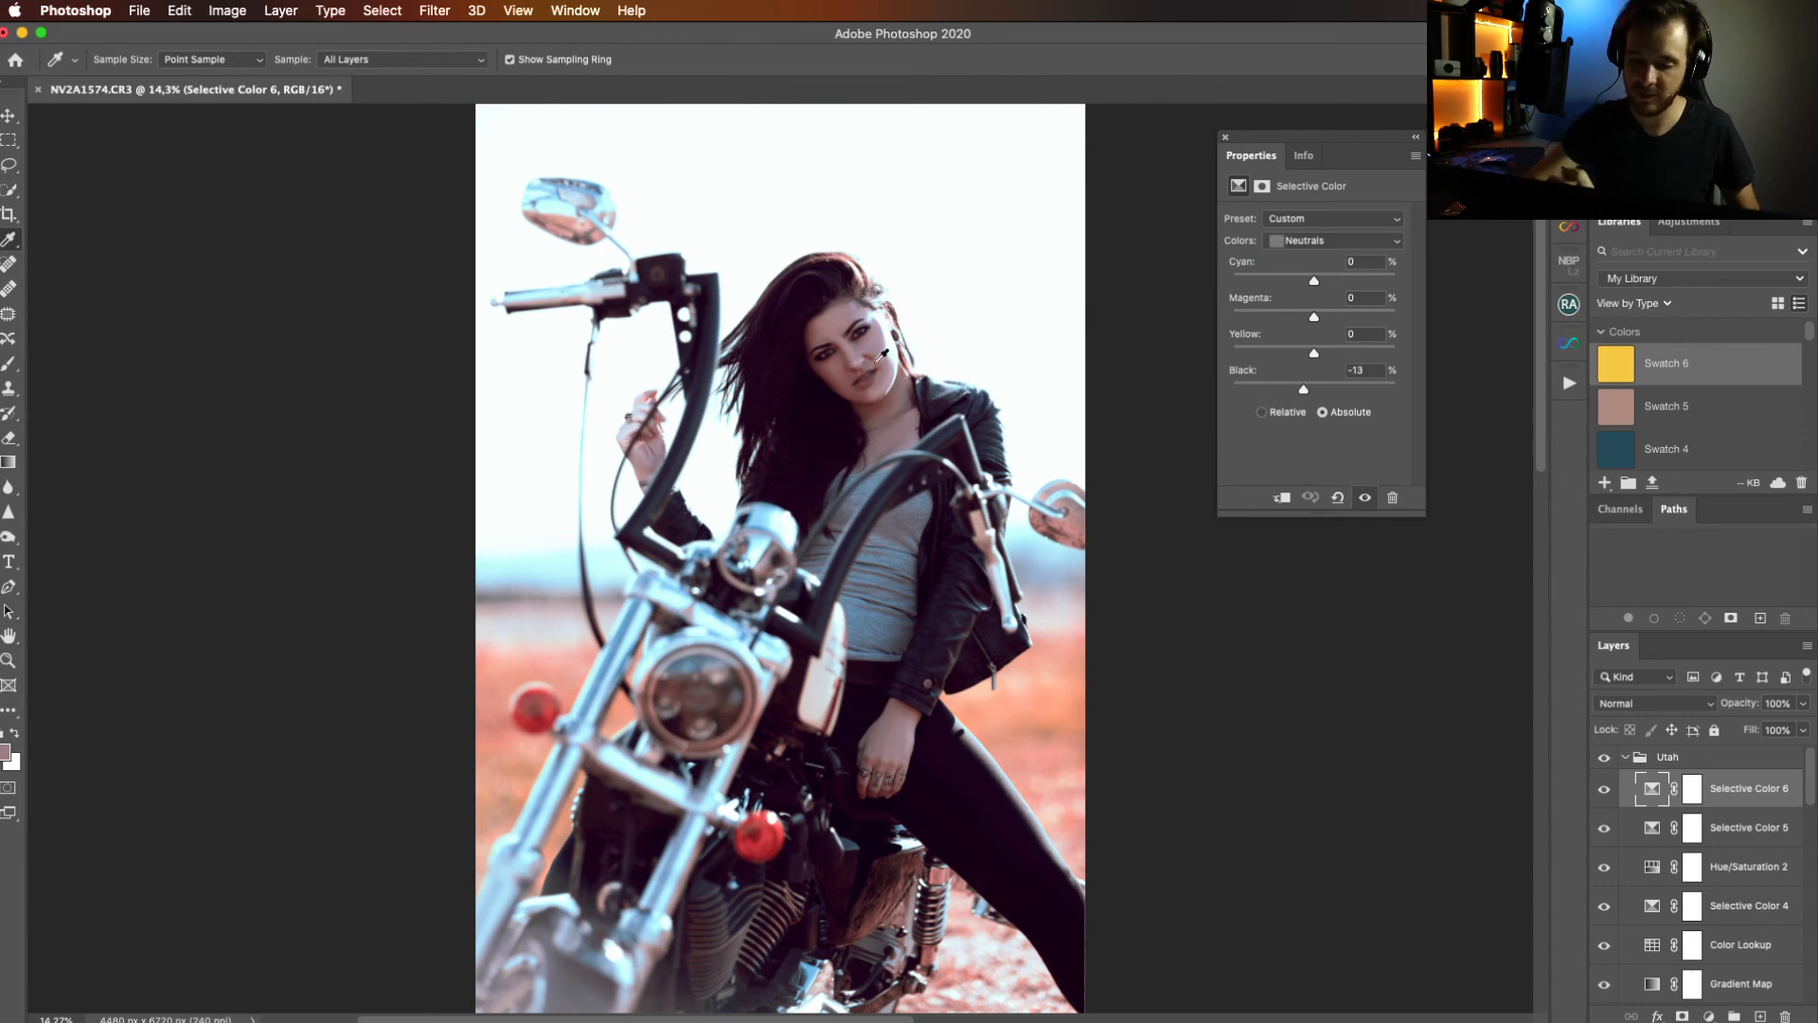
{"action": "left_click", "coordinate": [1416, 136]}
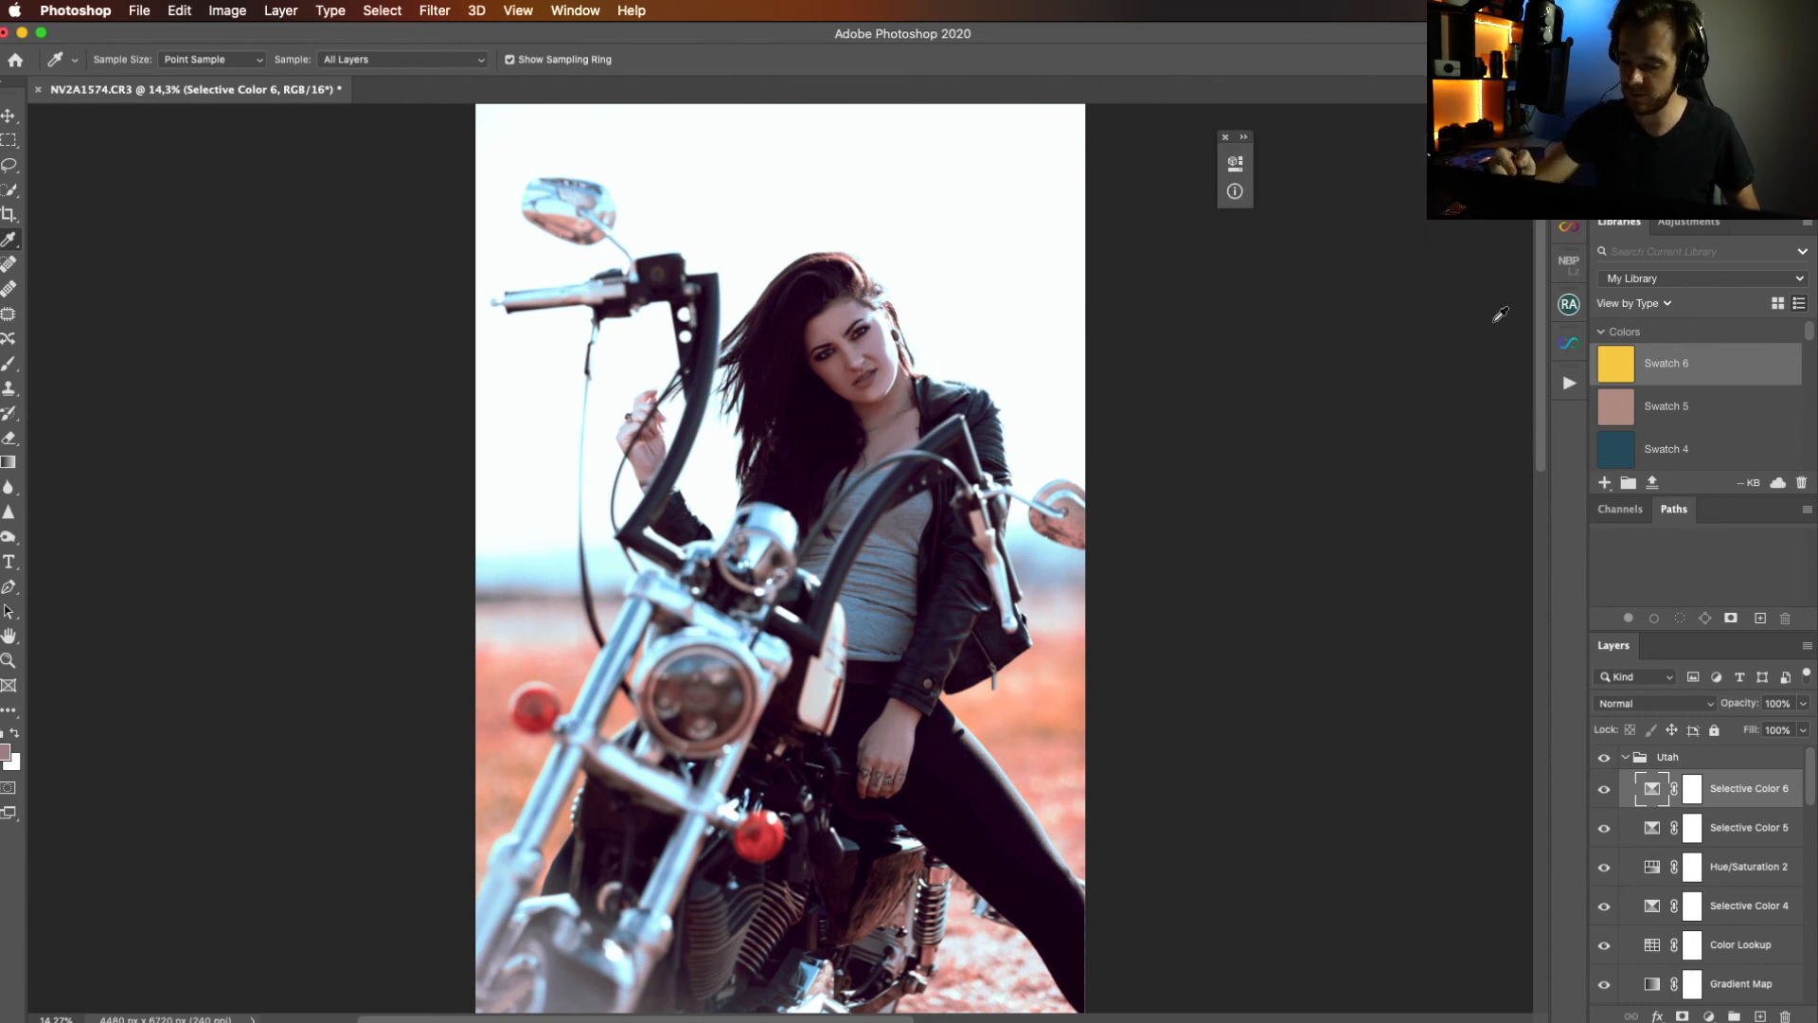
Collapse and hide the Utah group and create a new Infinite Color grade on the portrait.
{"action": "left_click", "coordinate": [1625, 757]}
{"action": "left_click", "coordinate": [1603, 757]}
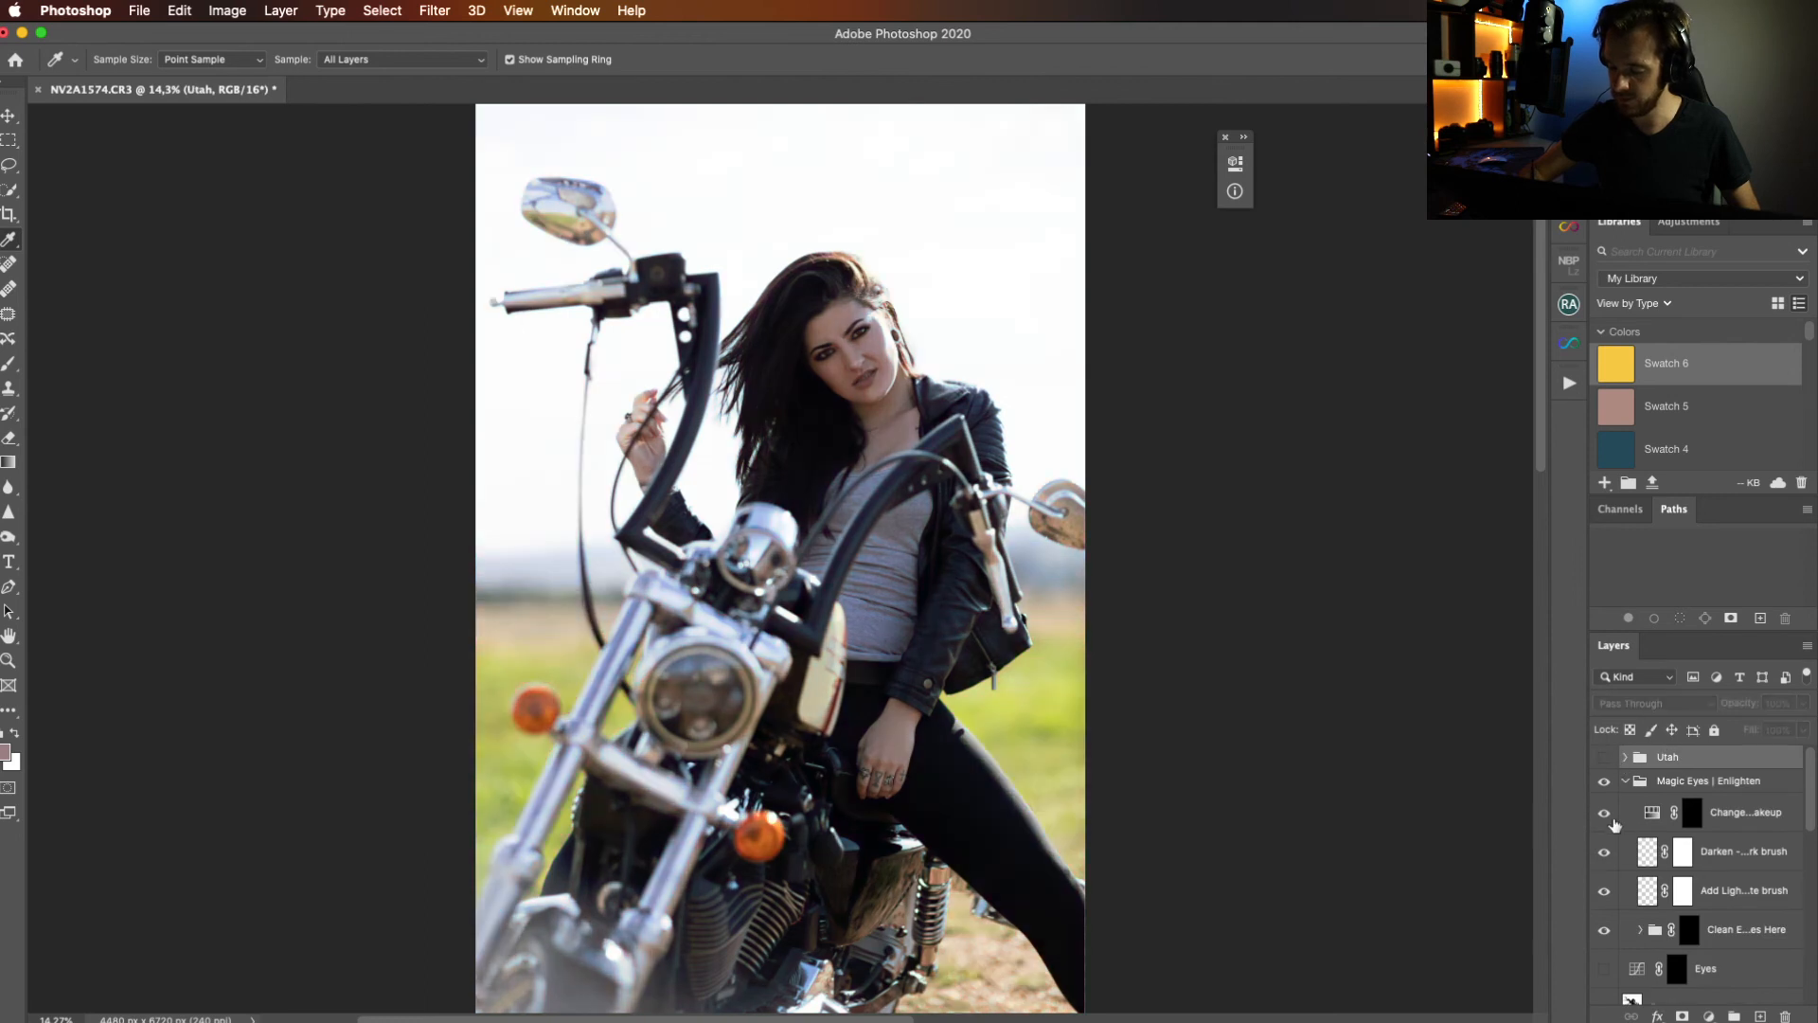
{"action": "left_click", "coordinate": [1569, 344]}
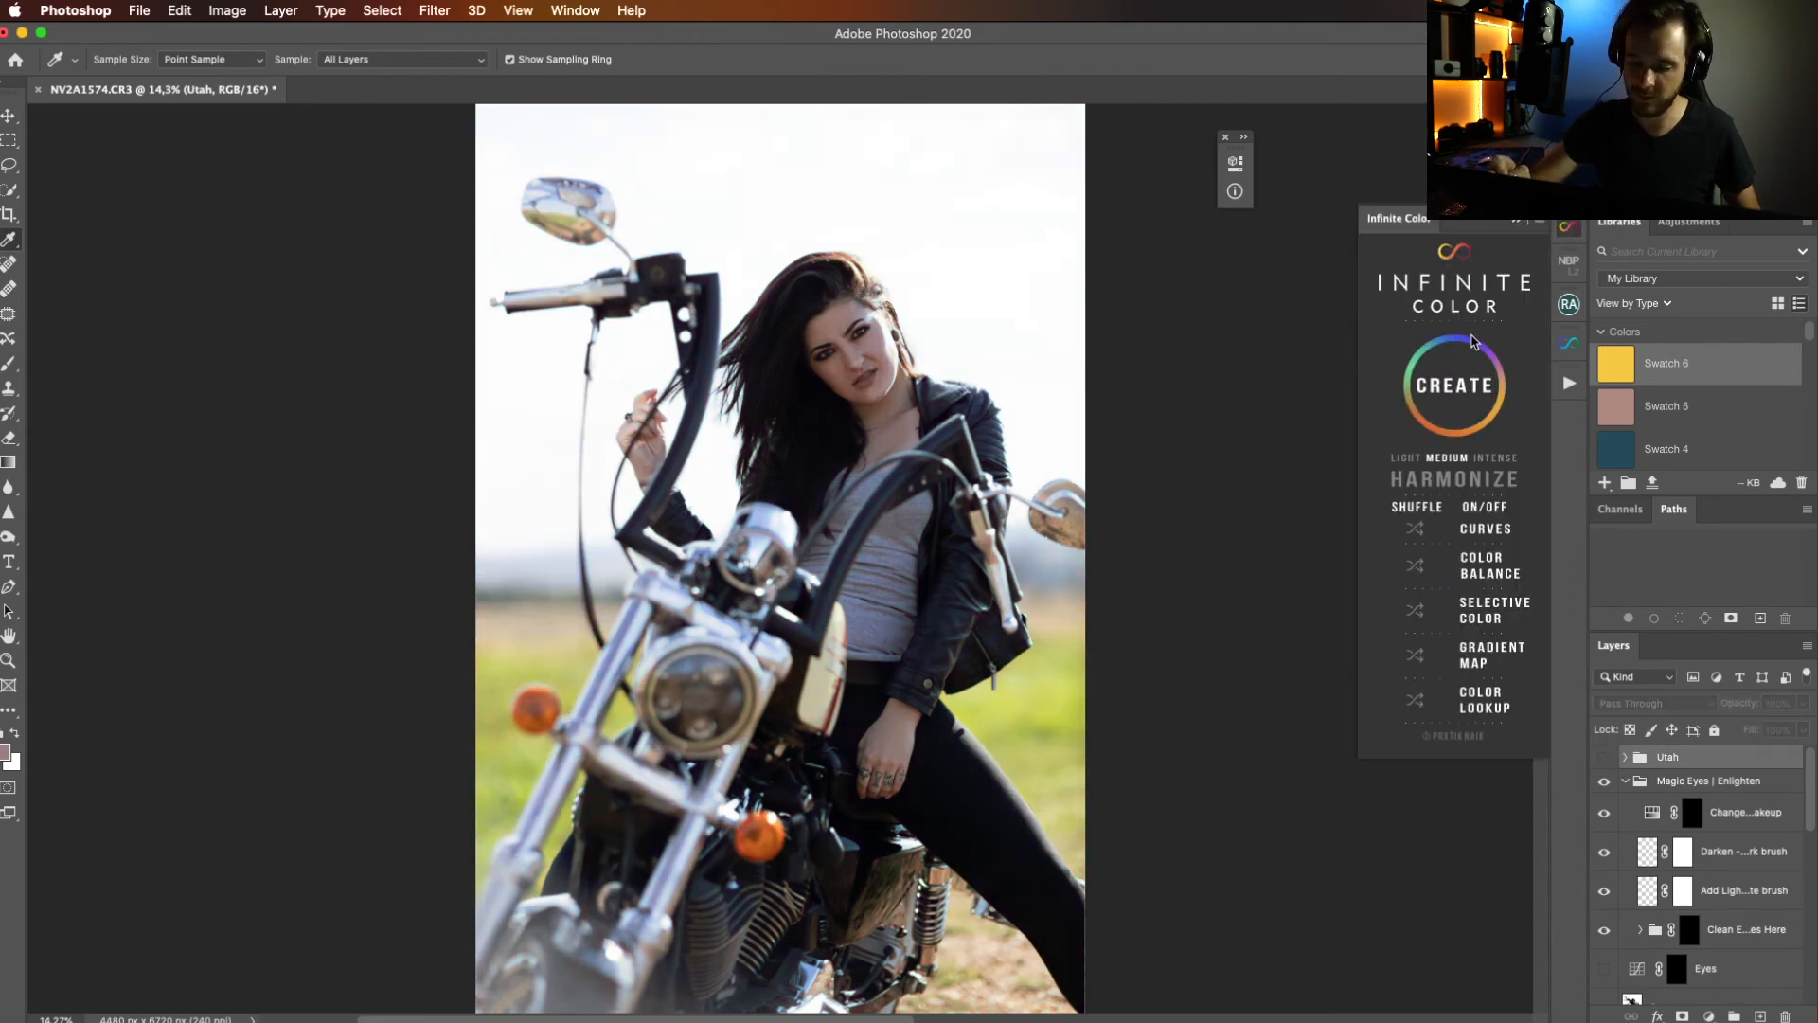
{"action": "left_click", "coordinate": [1452, 422]}
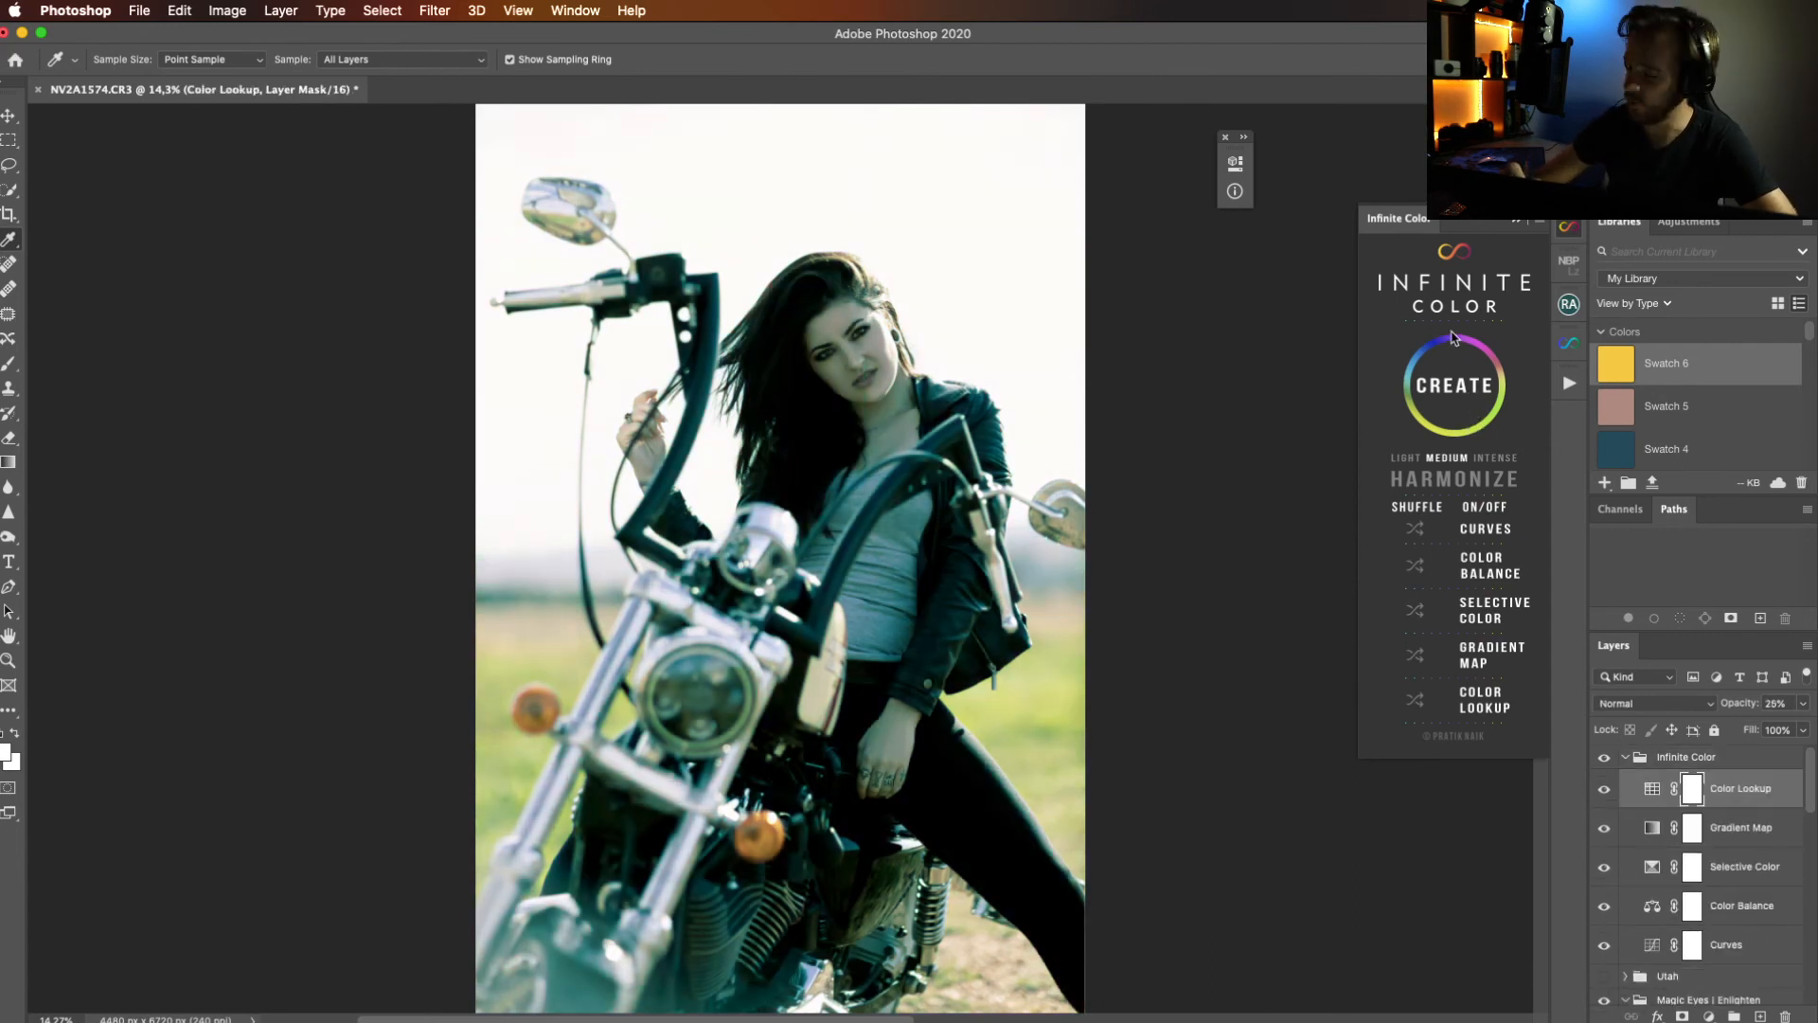
Regenerate the Infinite Color grade several times until it gives a soft, warm pinkish look with natural skin.
{"action": "left_click", "coordinate": [1463, 378]}
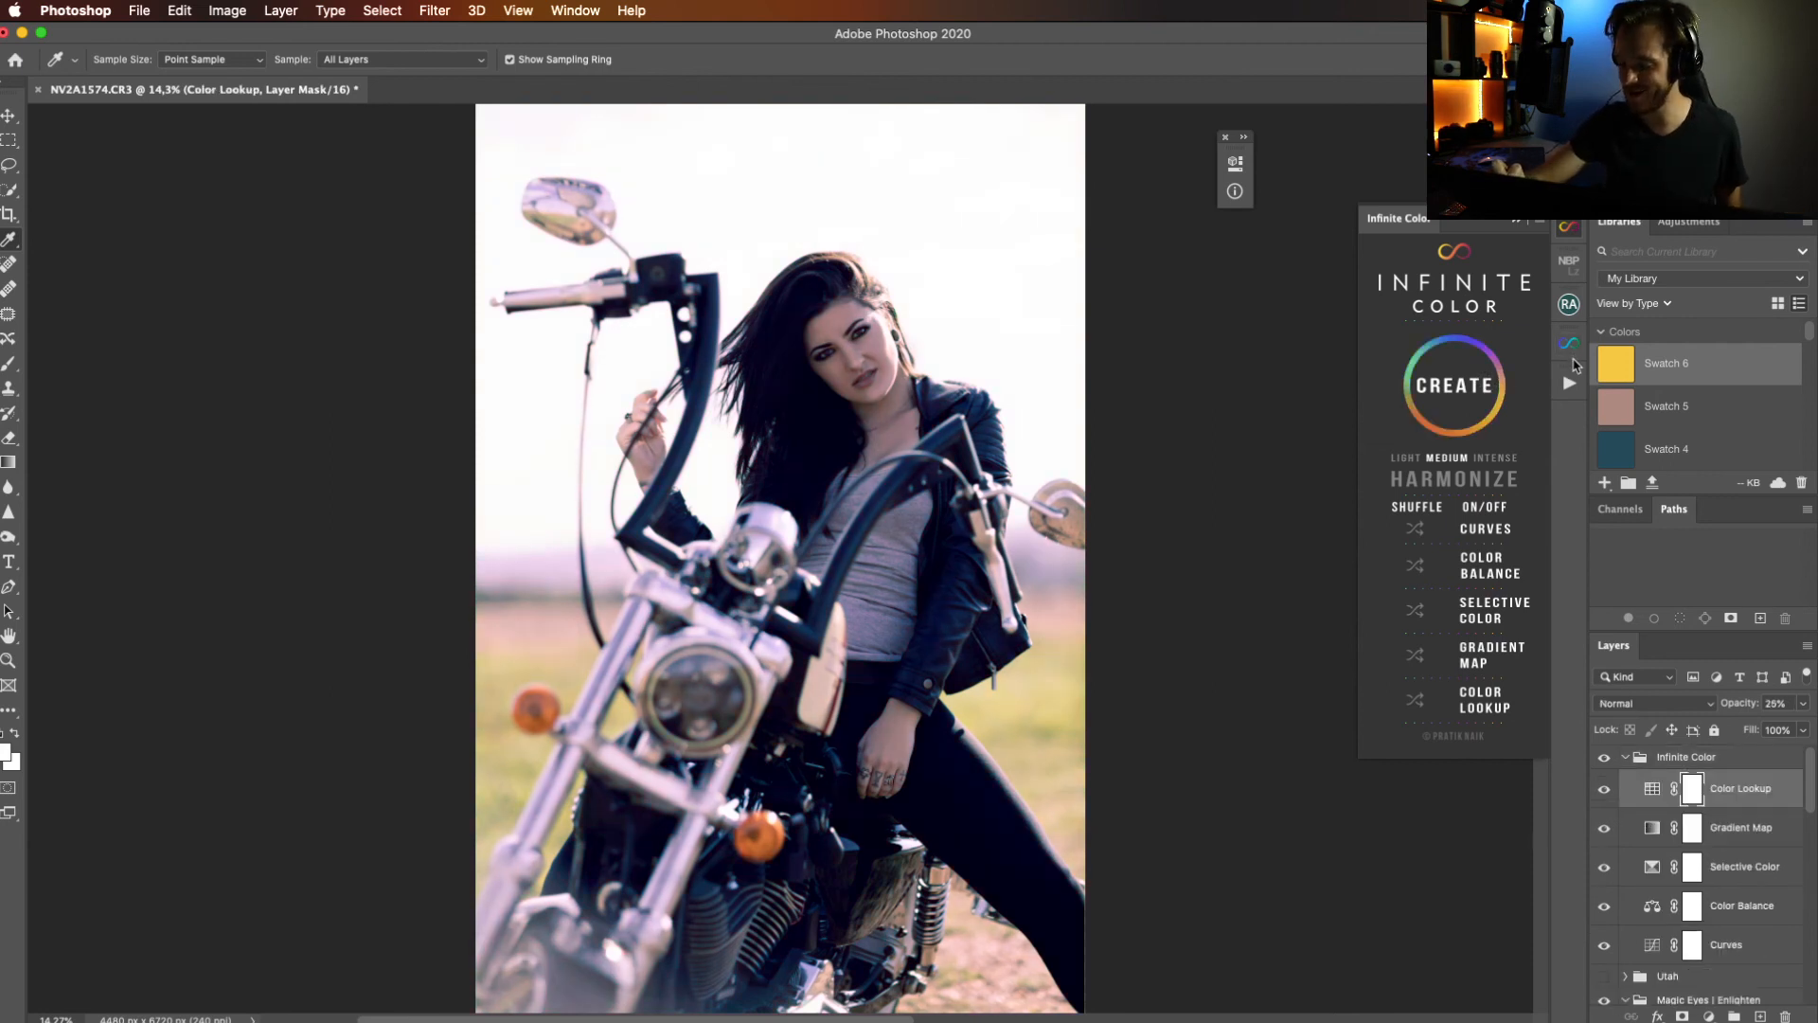
{"action": "left_click", "coordinate": [1462, 391]}
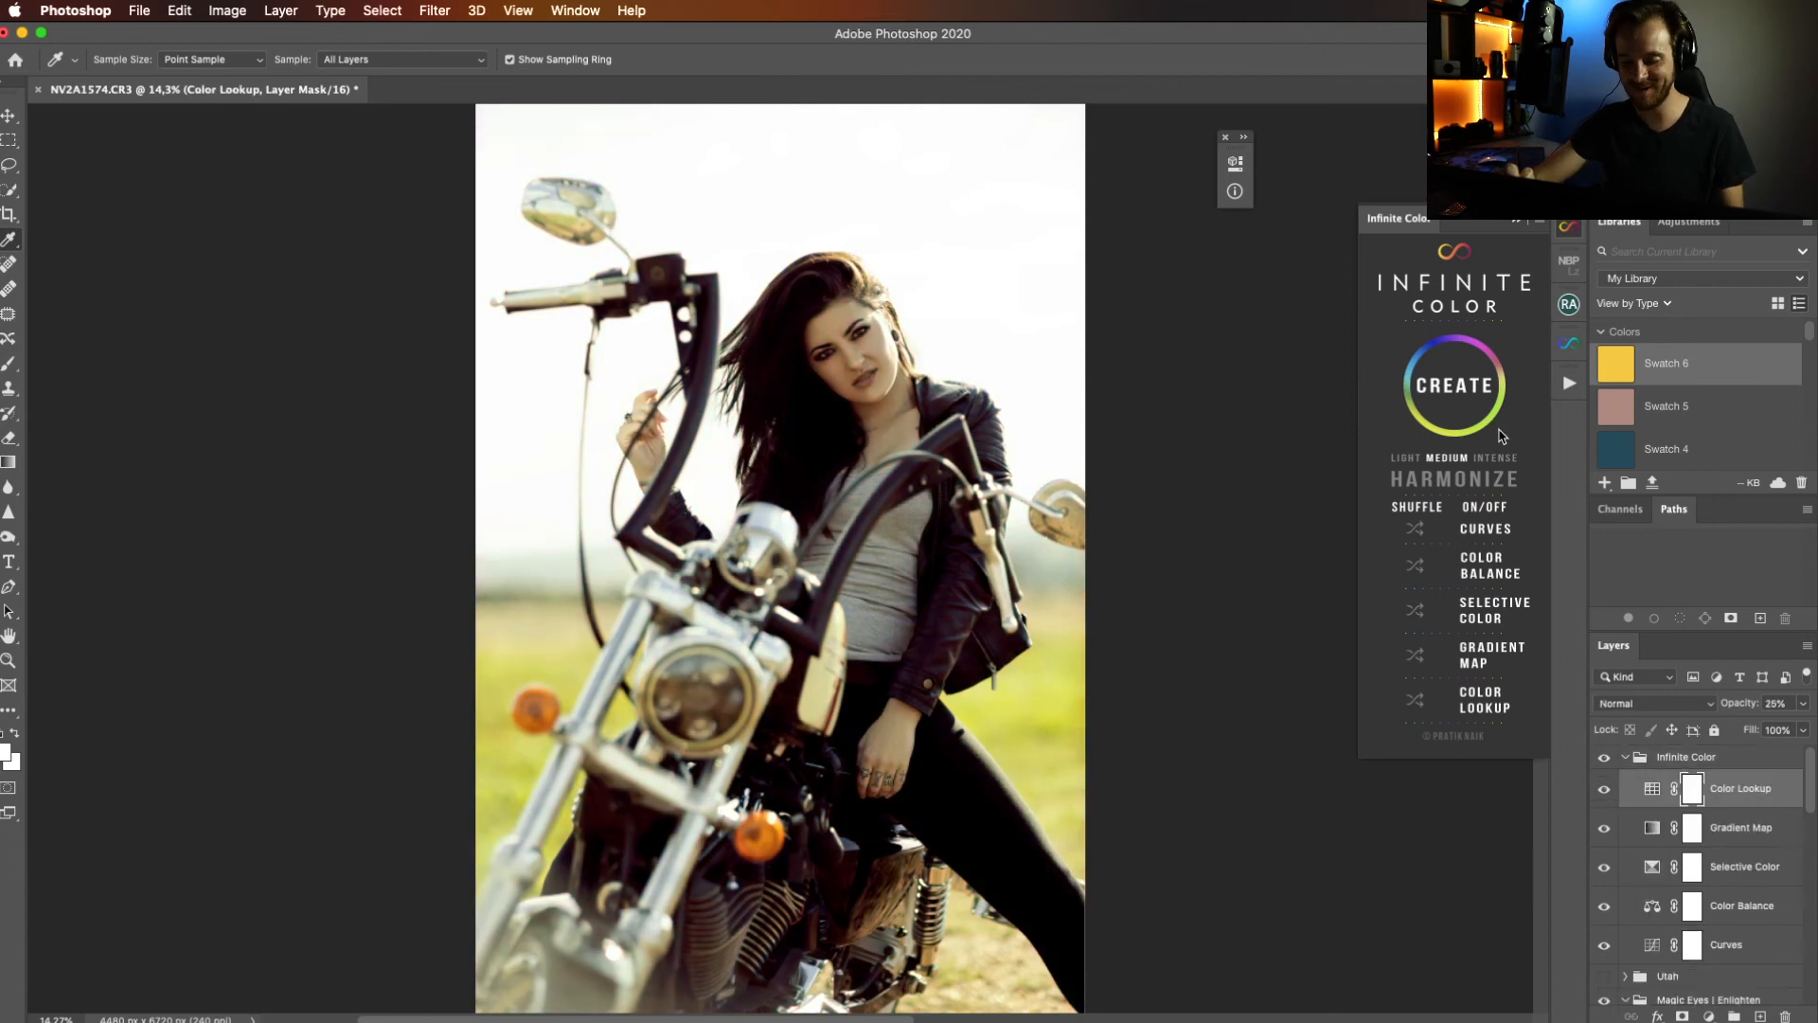
{"action": "left_click", "coordinate": [1457, 391]}
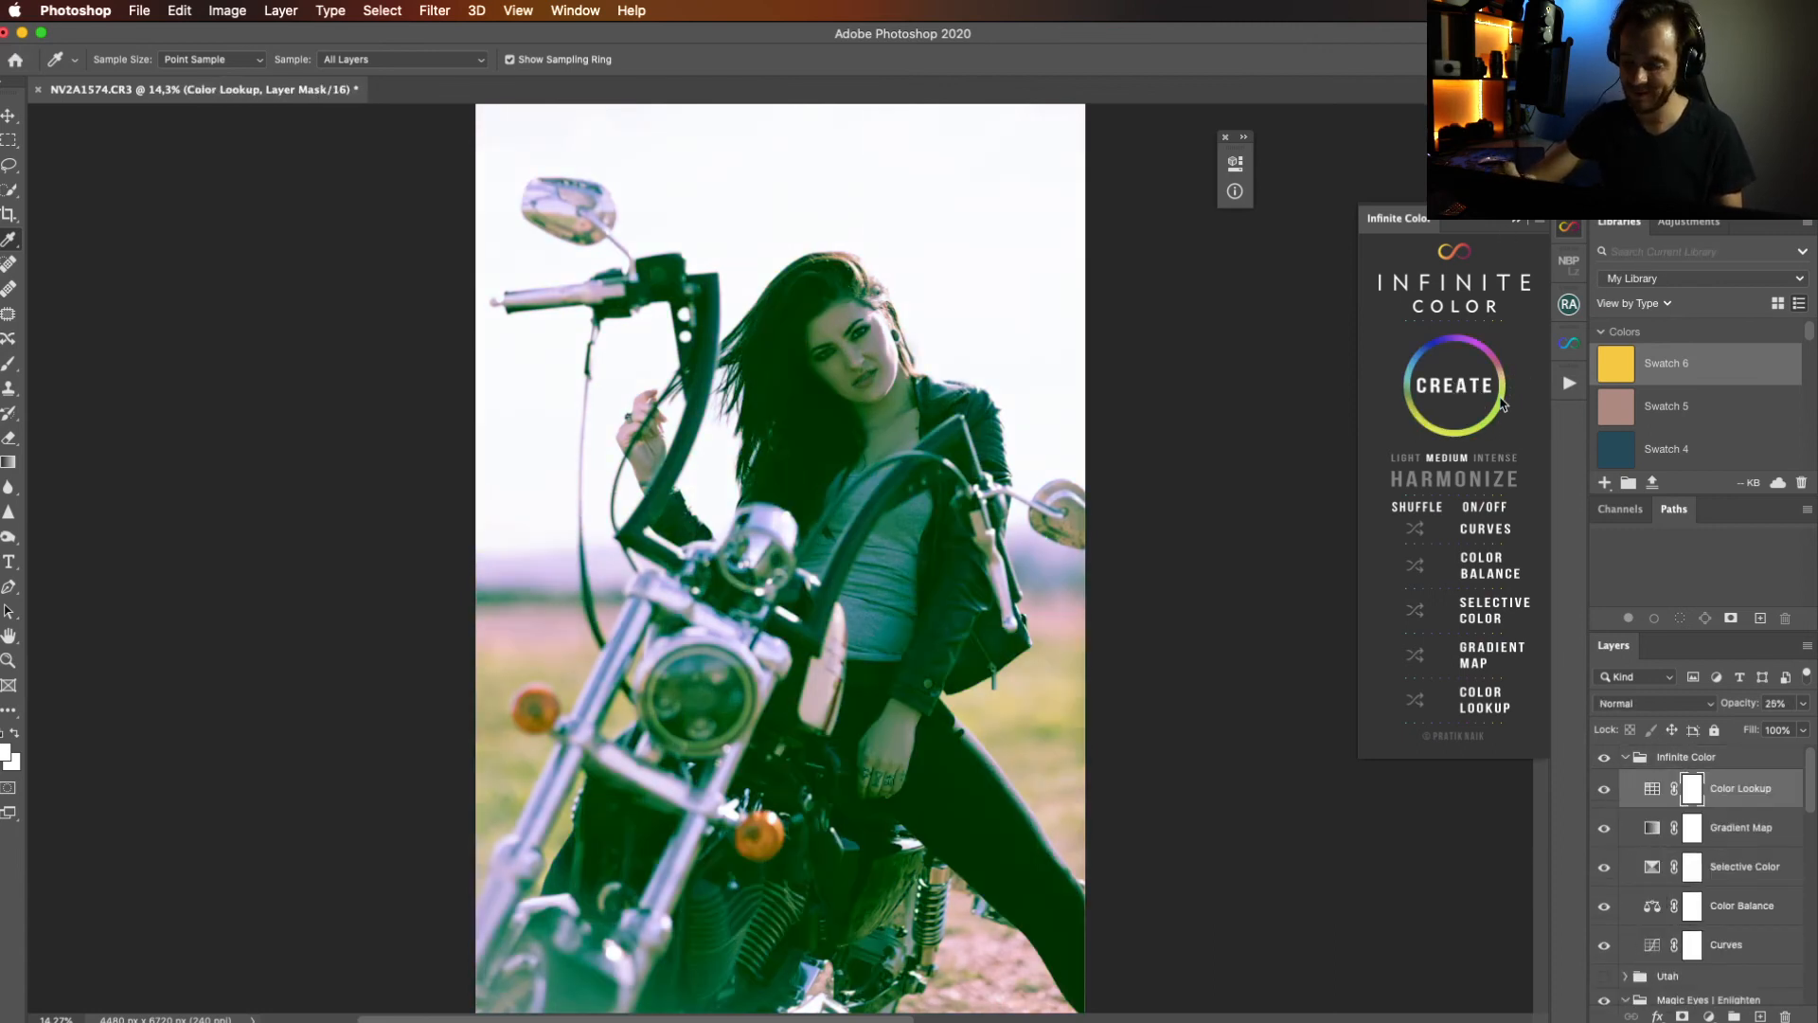
{"action": "left_click", "coordinate": [1415, 527]}
{"action": "left_click", "coordinate": [1475, 399]}
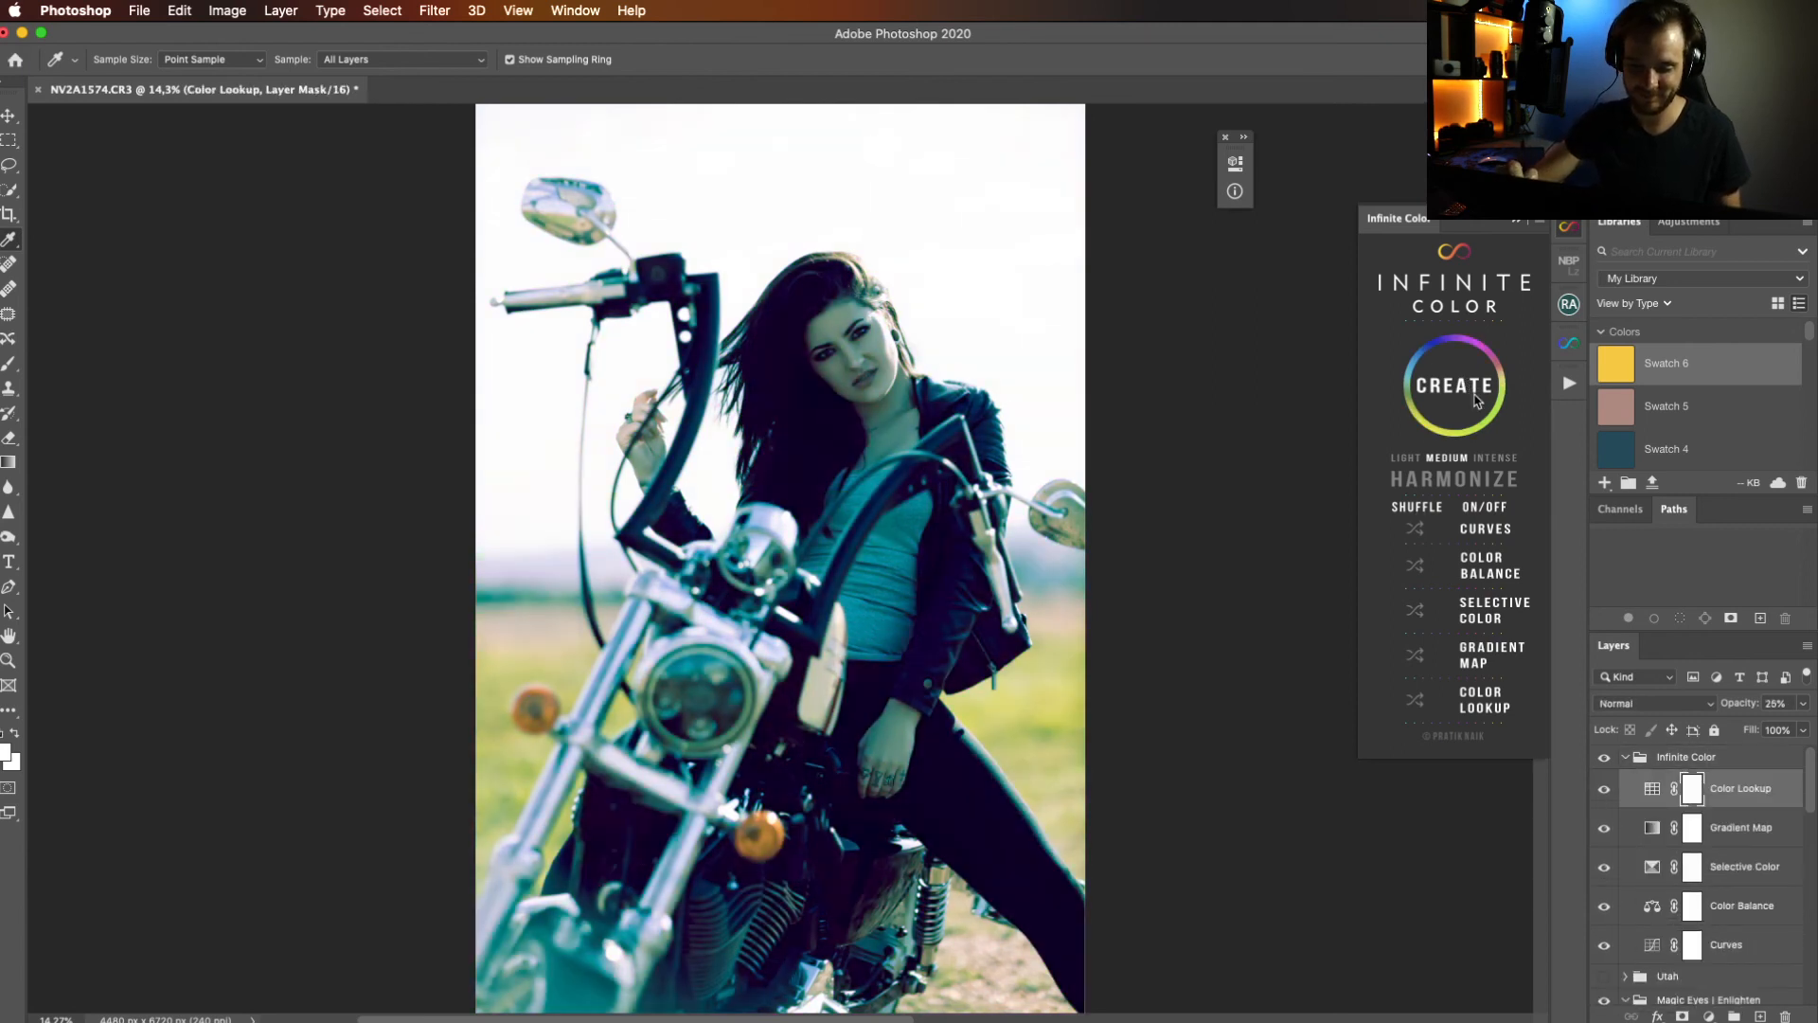
{"action": "left_click", "coordinate": [1473, 397]}
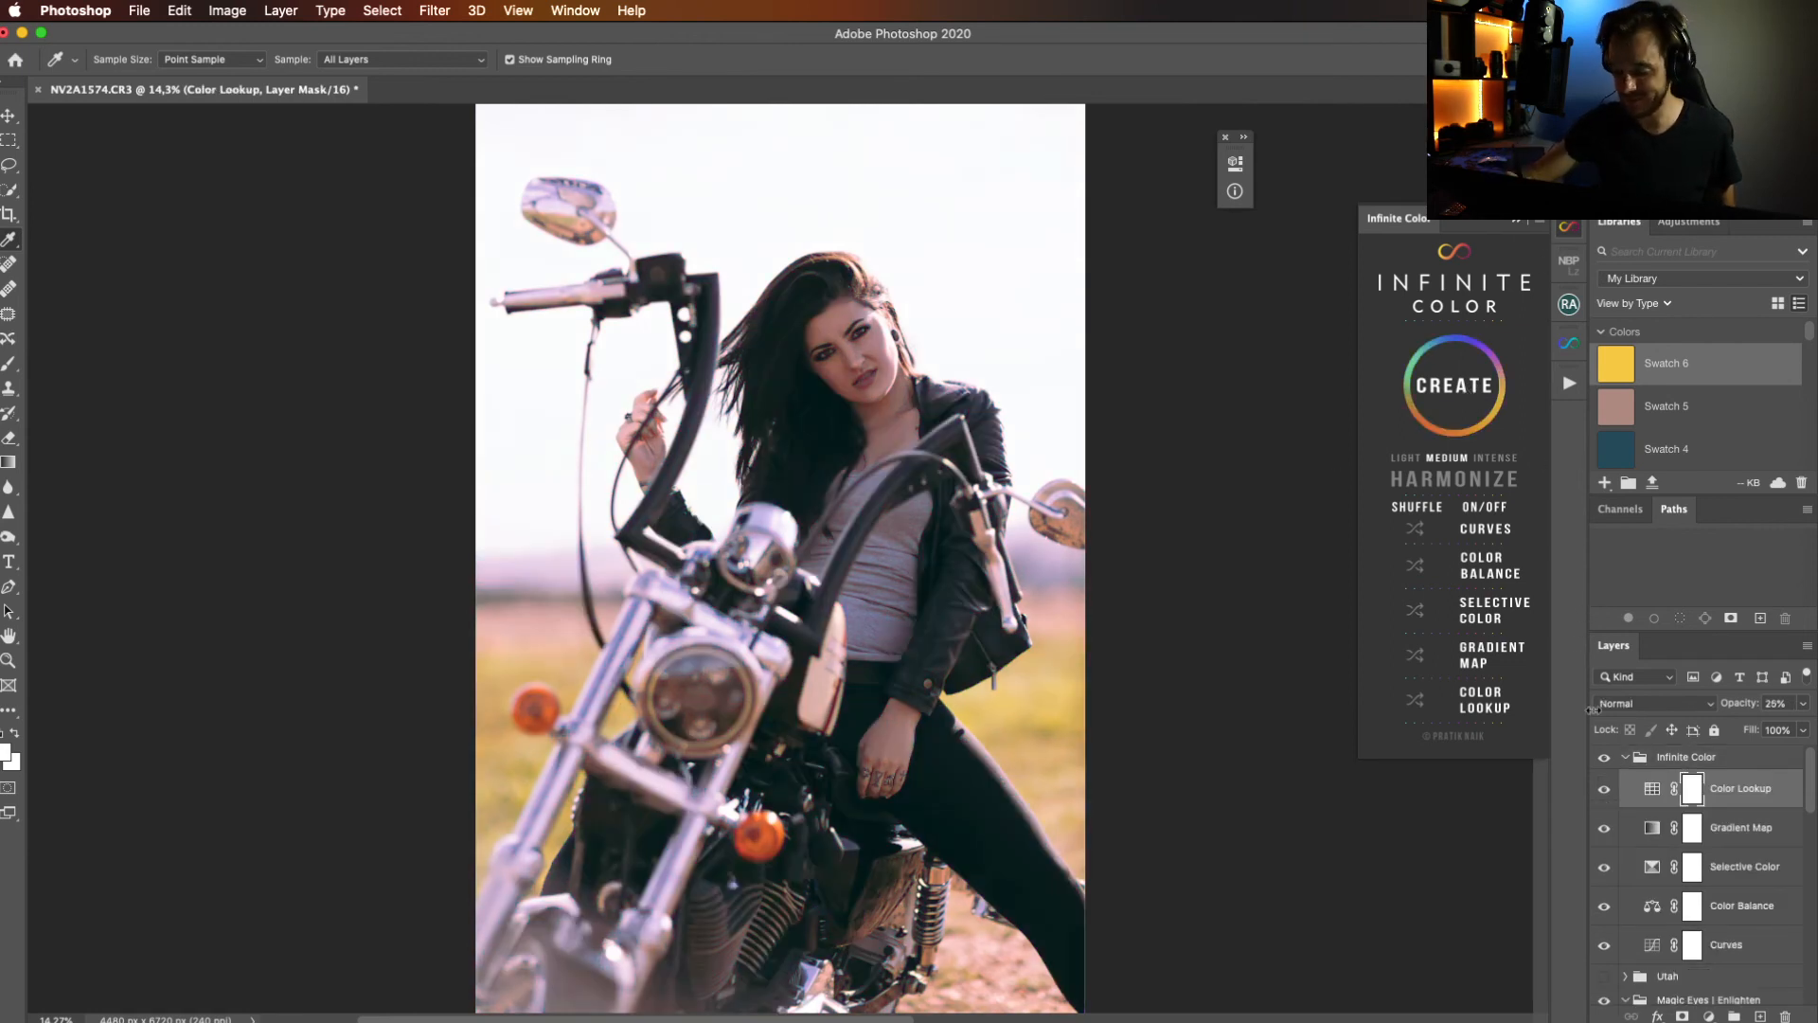
{"action": "left_click", "coordinate": [1517, 223]}
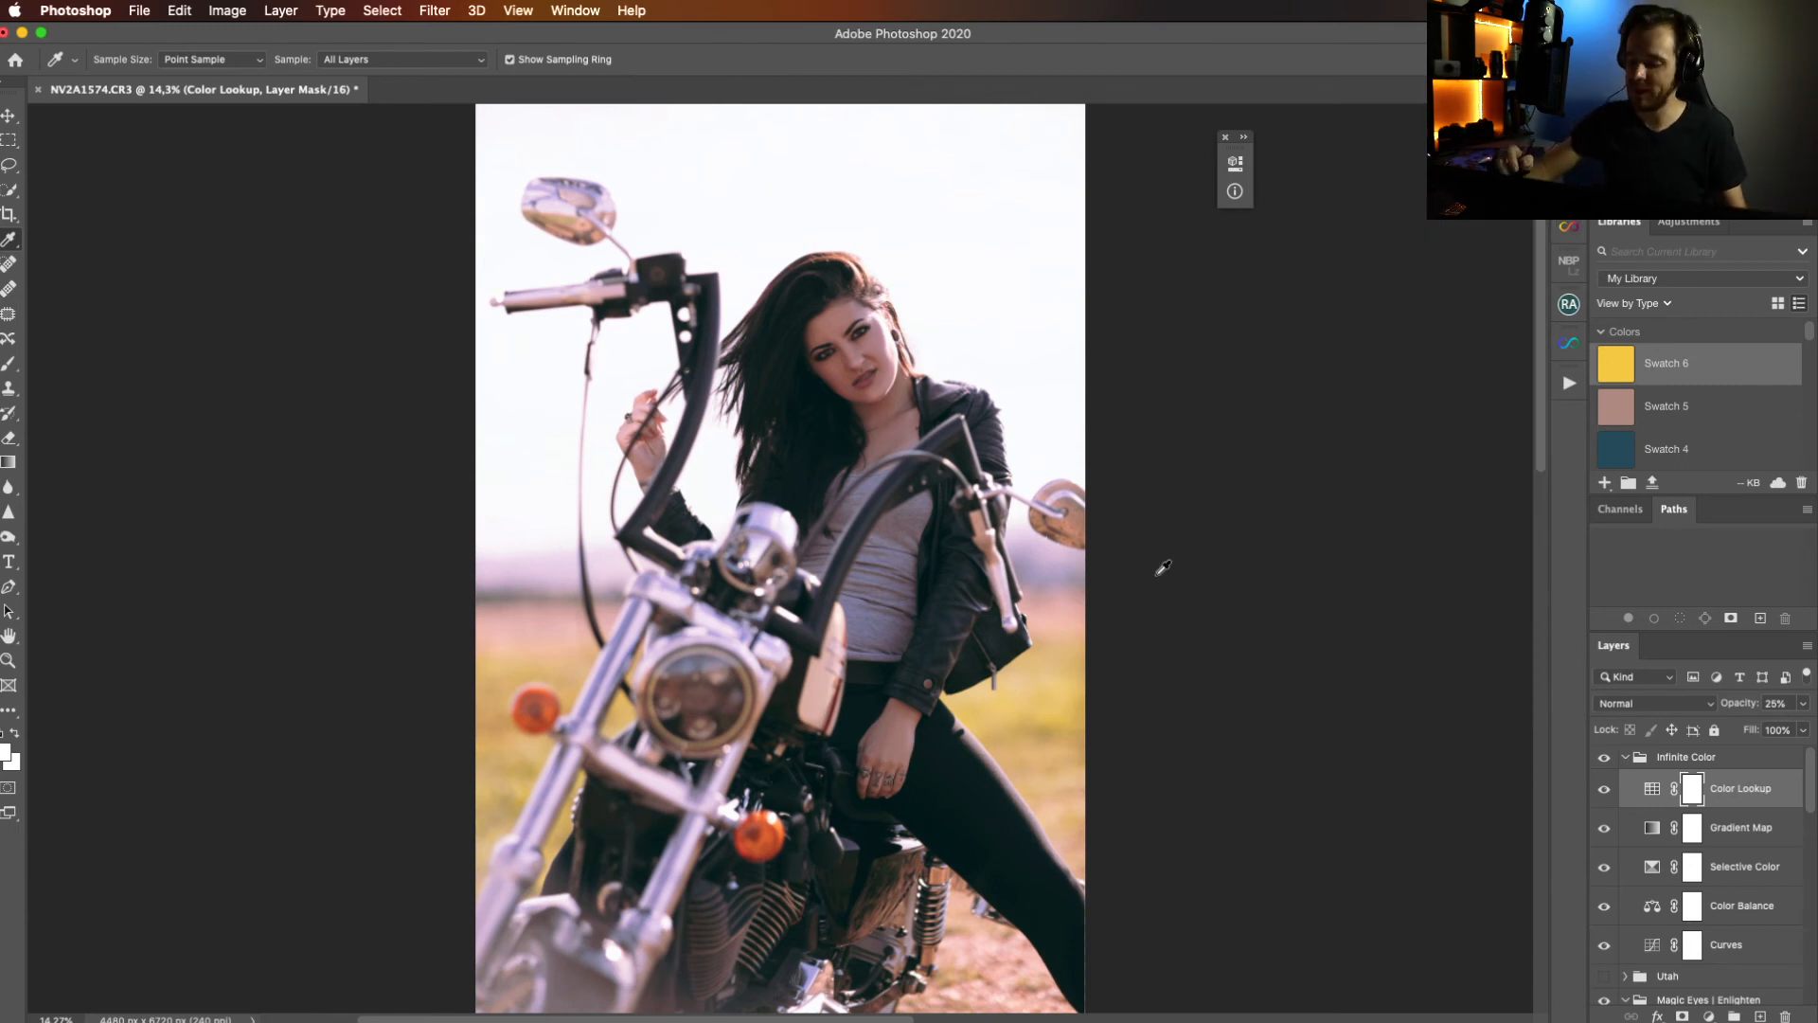
Add a Hue/Saturation adjustment layer above Color Lookup in the Infinite Color group and sample the grass to target the Yellows.
{"action": "left_click", "coordinate": [1708, 1016]}
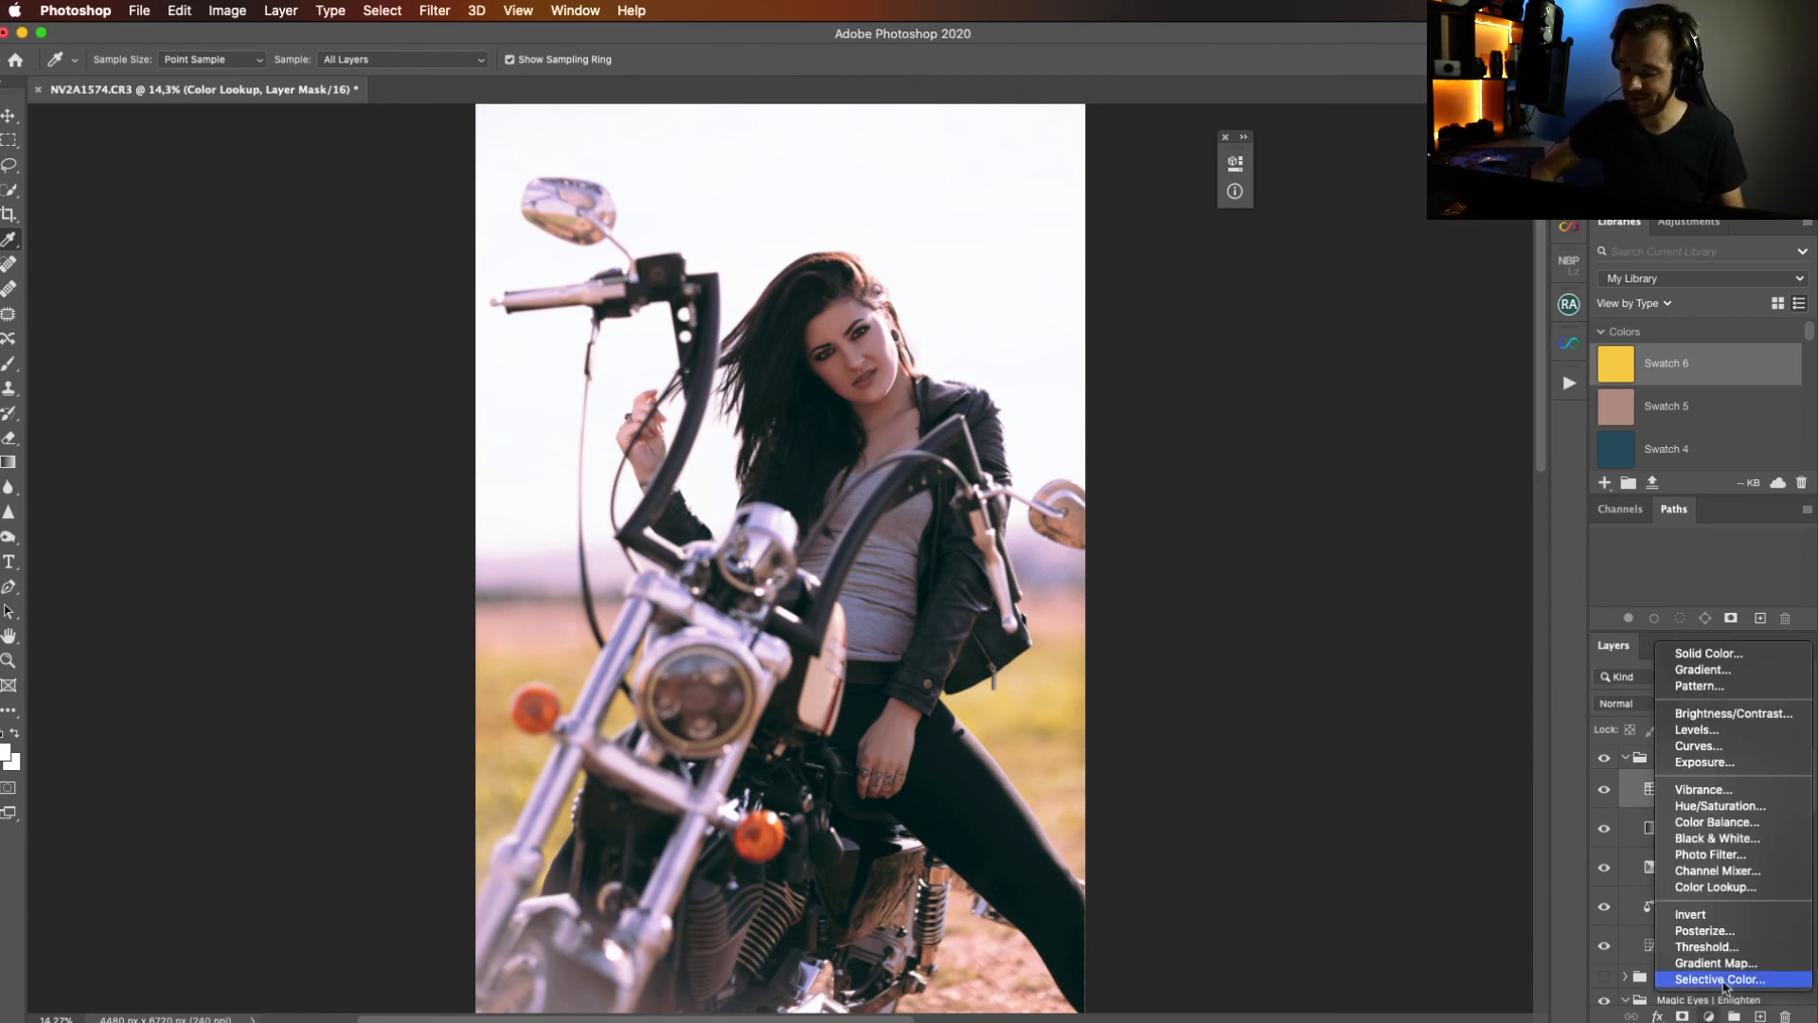
{"action": "left_click", "coordinate": [1722, 806]}
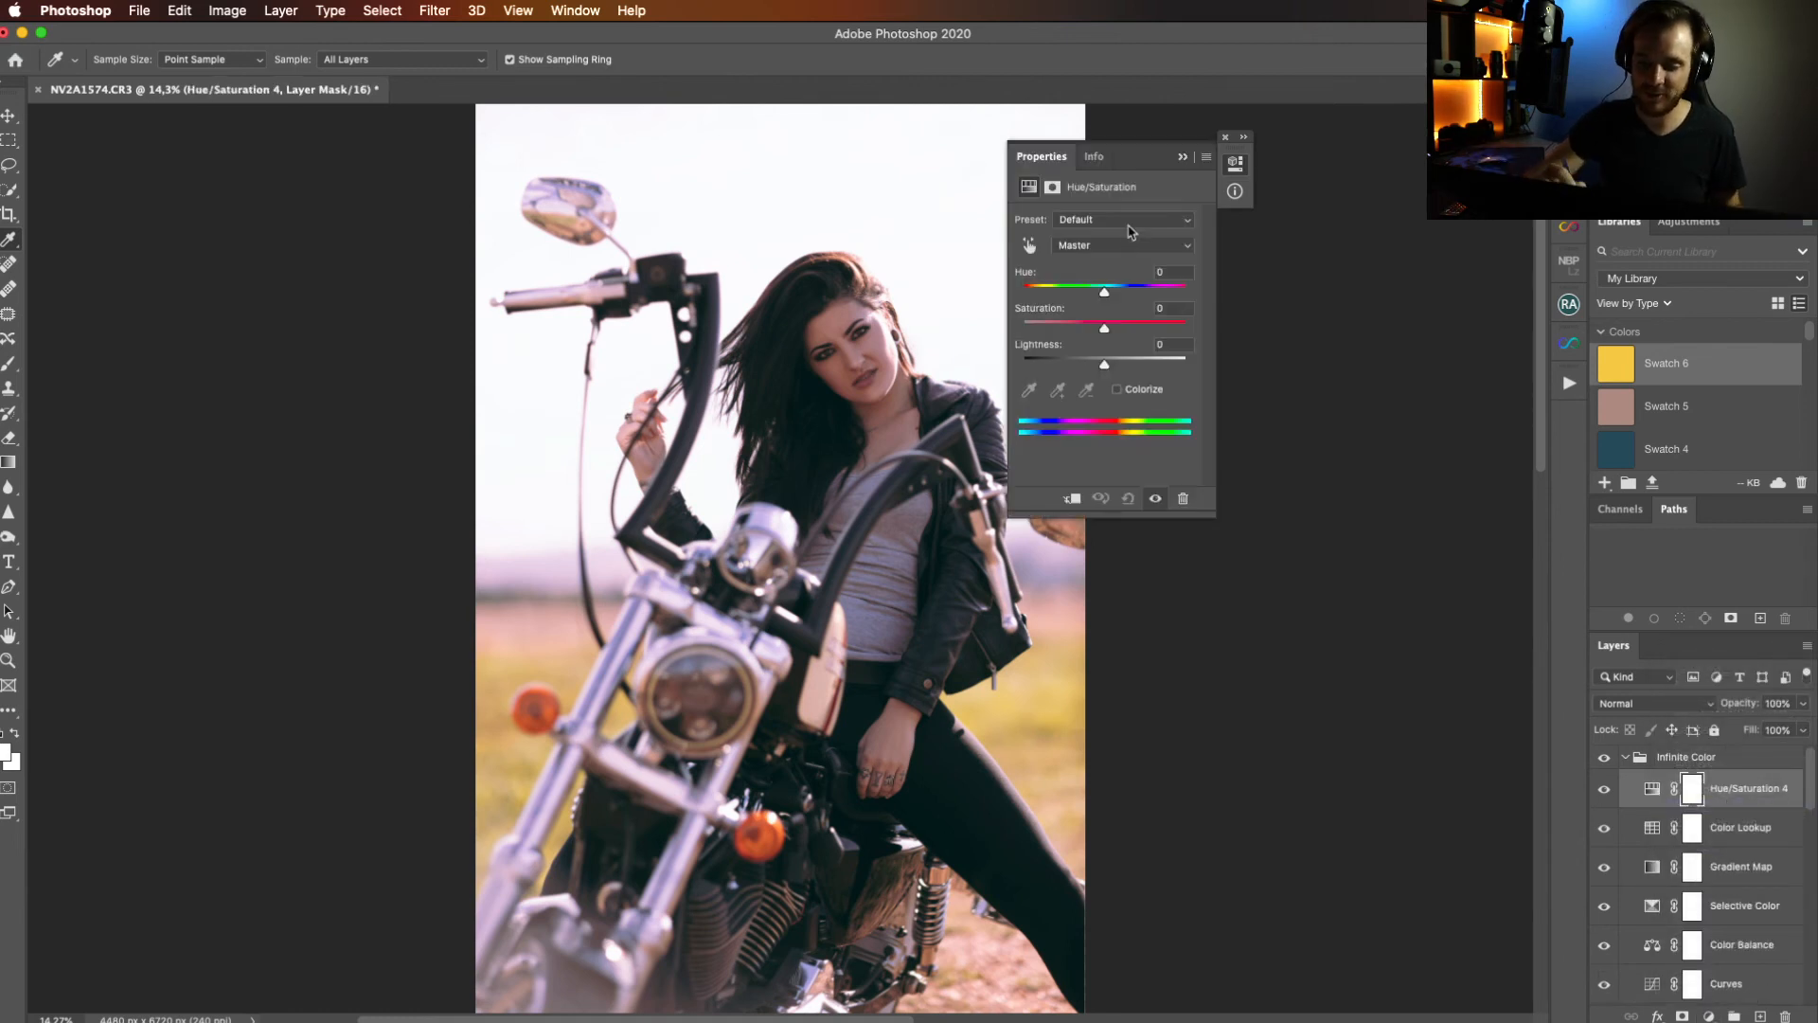
{"action": "left_click", "coordinate": [1030, 246]}
{"action": "left_click", "coordinate": [1050, 697]}
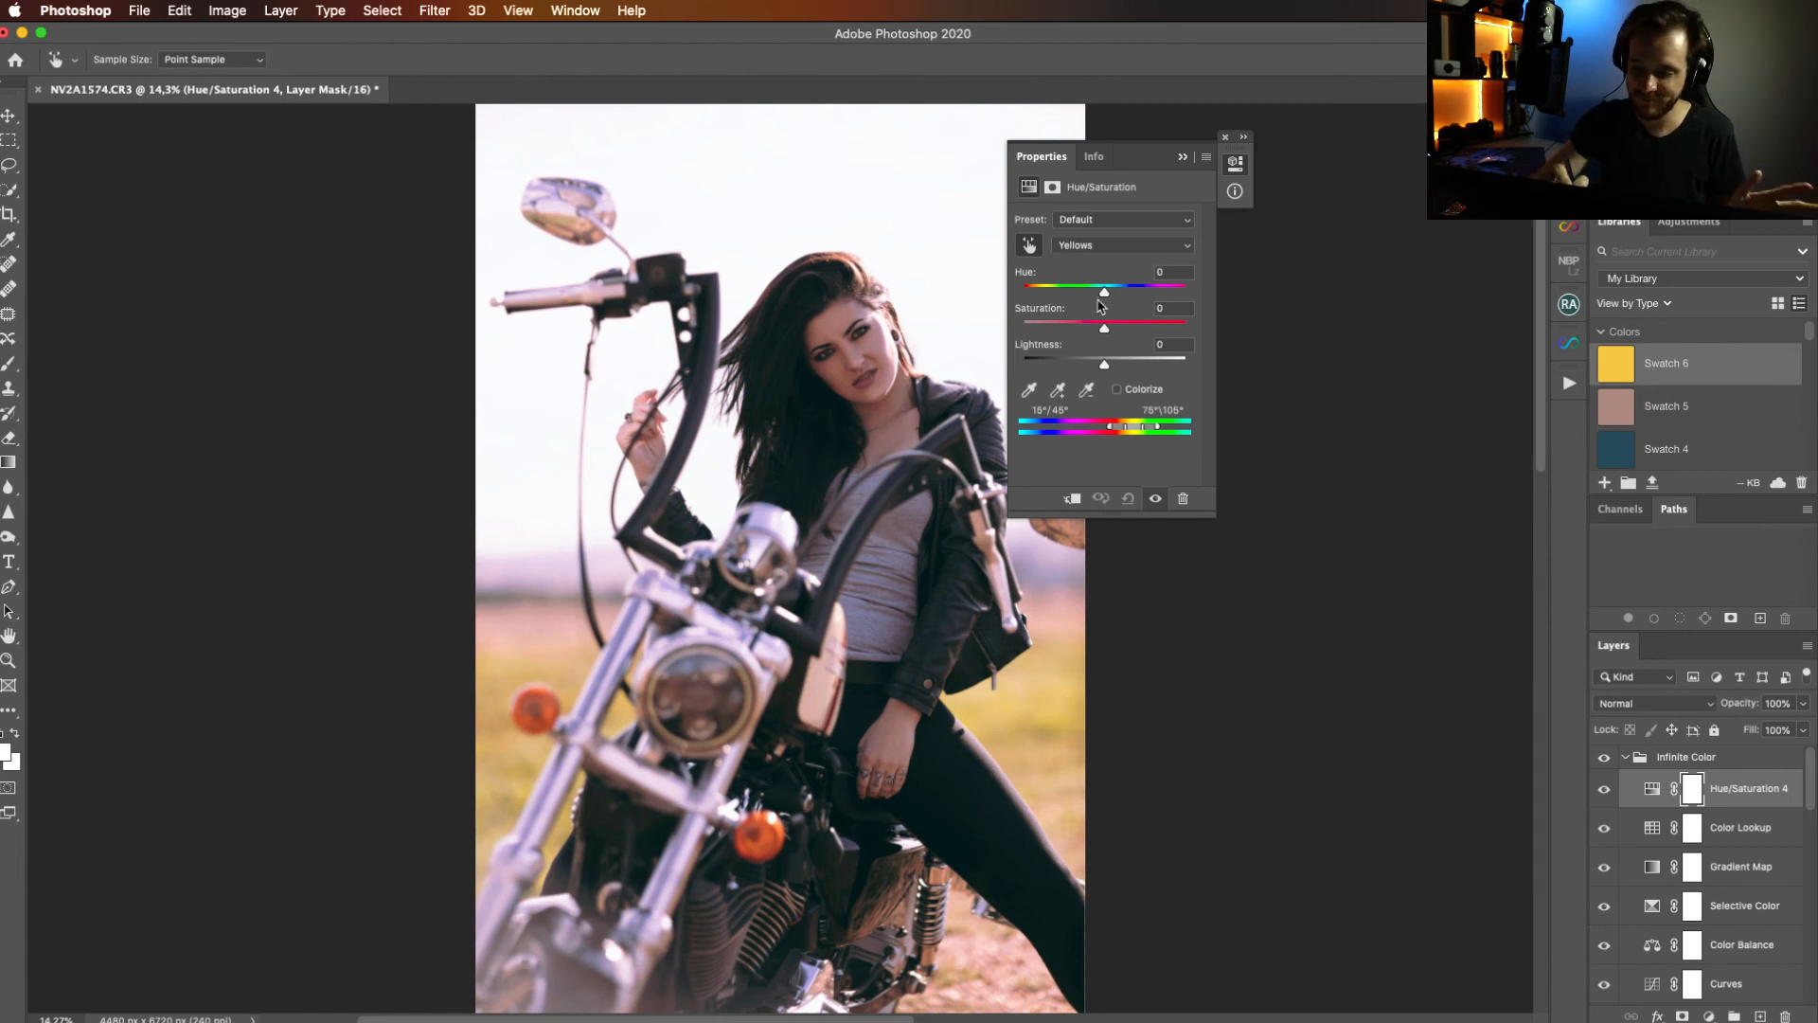
Set the Yellows of the new Hue/Saturation layer to hue -26, saturation +19 and lightness +28.
{"action": "left_click_drag", "start_coordinate": [1104, 292], "coordinate": [1088, 294]}
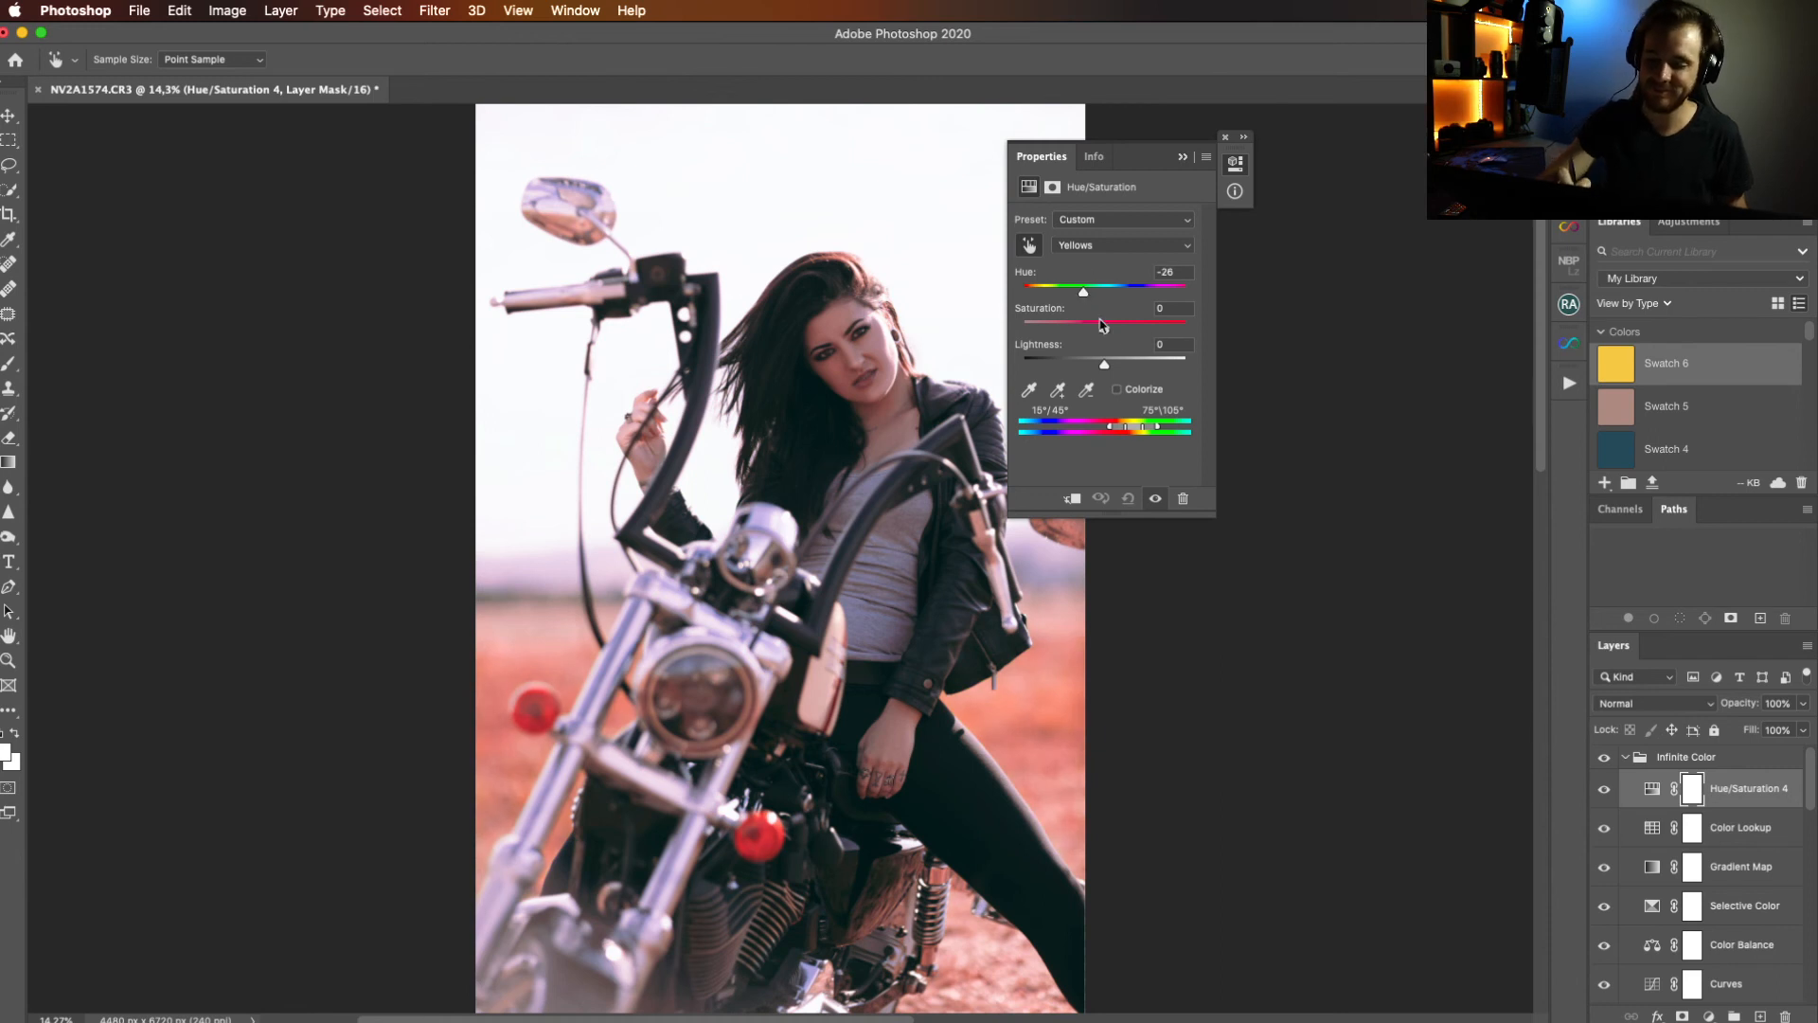
{"action": "left_click_drag", "start_coordinate": [1104, 327], "coordinate": [1129, 365]}
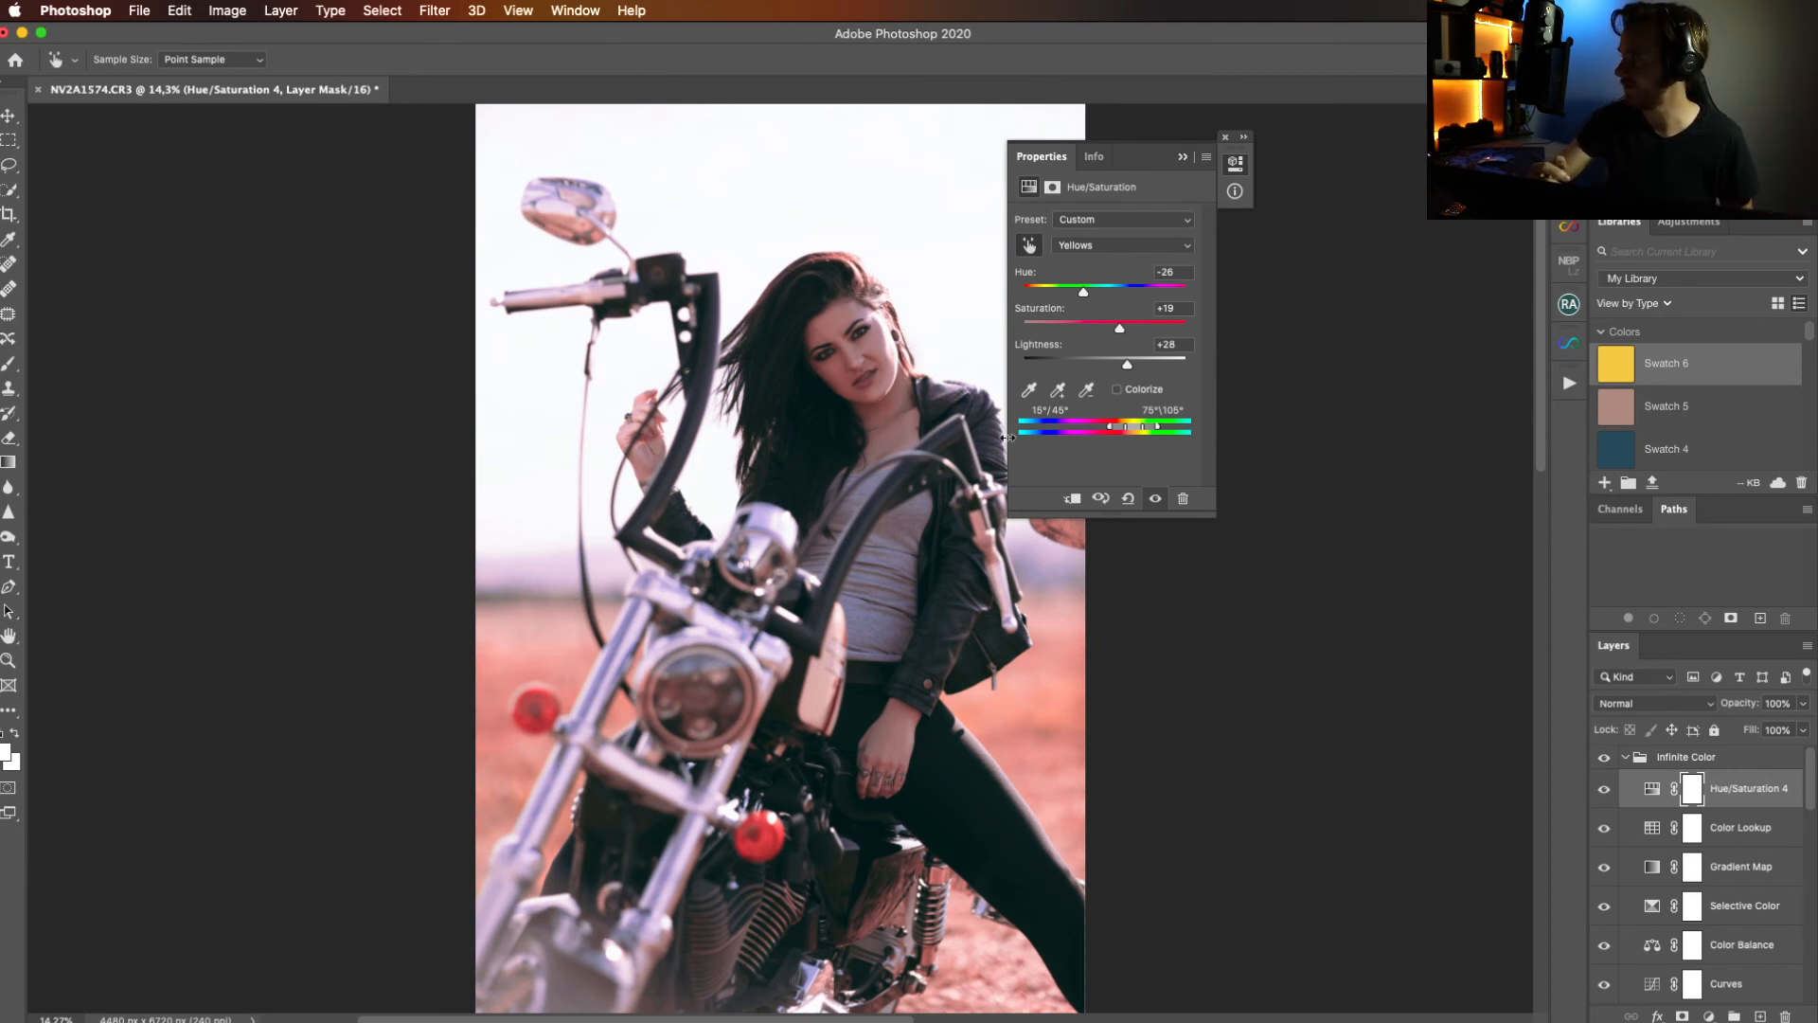
{"action": "left_click", "coordinate": [1183, 157]}
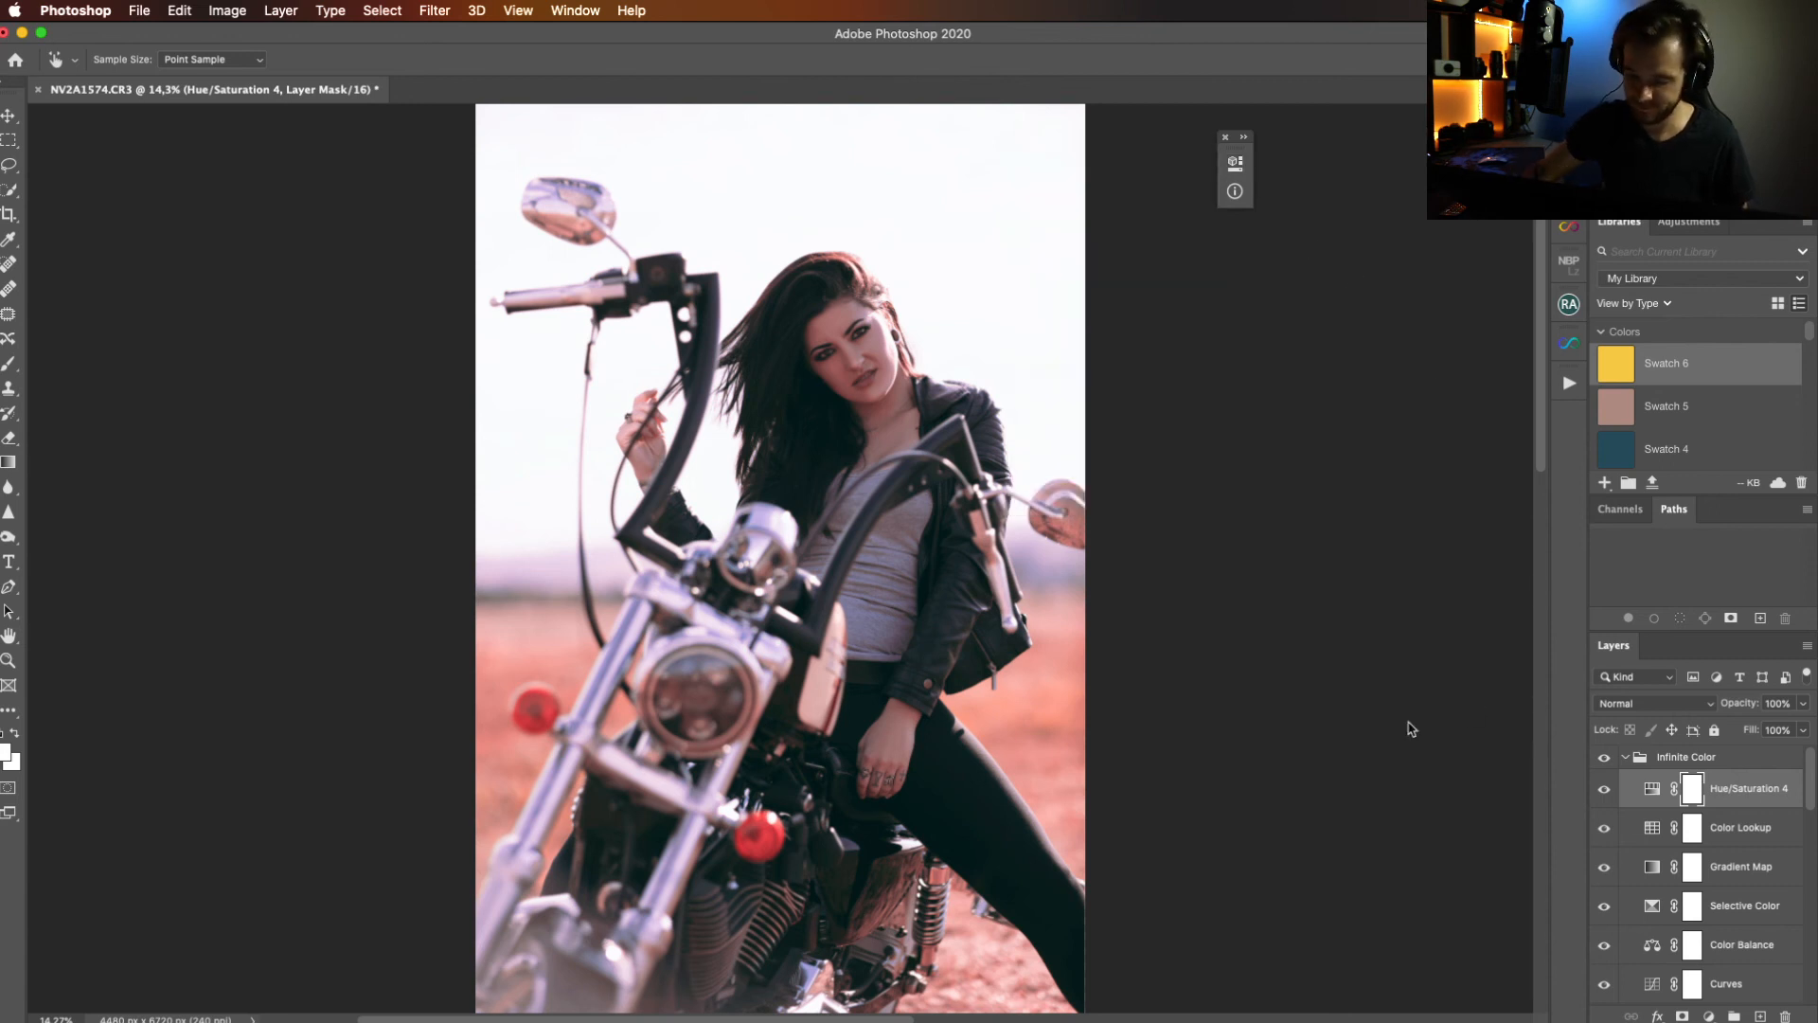
Add a Selective Color layer above Hue/Saturation 4 and set its Neutrals to cyan +2, magenta -2, yellow +3 and black +5.
{"action": "left_click", "coordinate": [1710, 1015]}
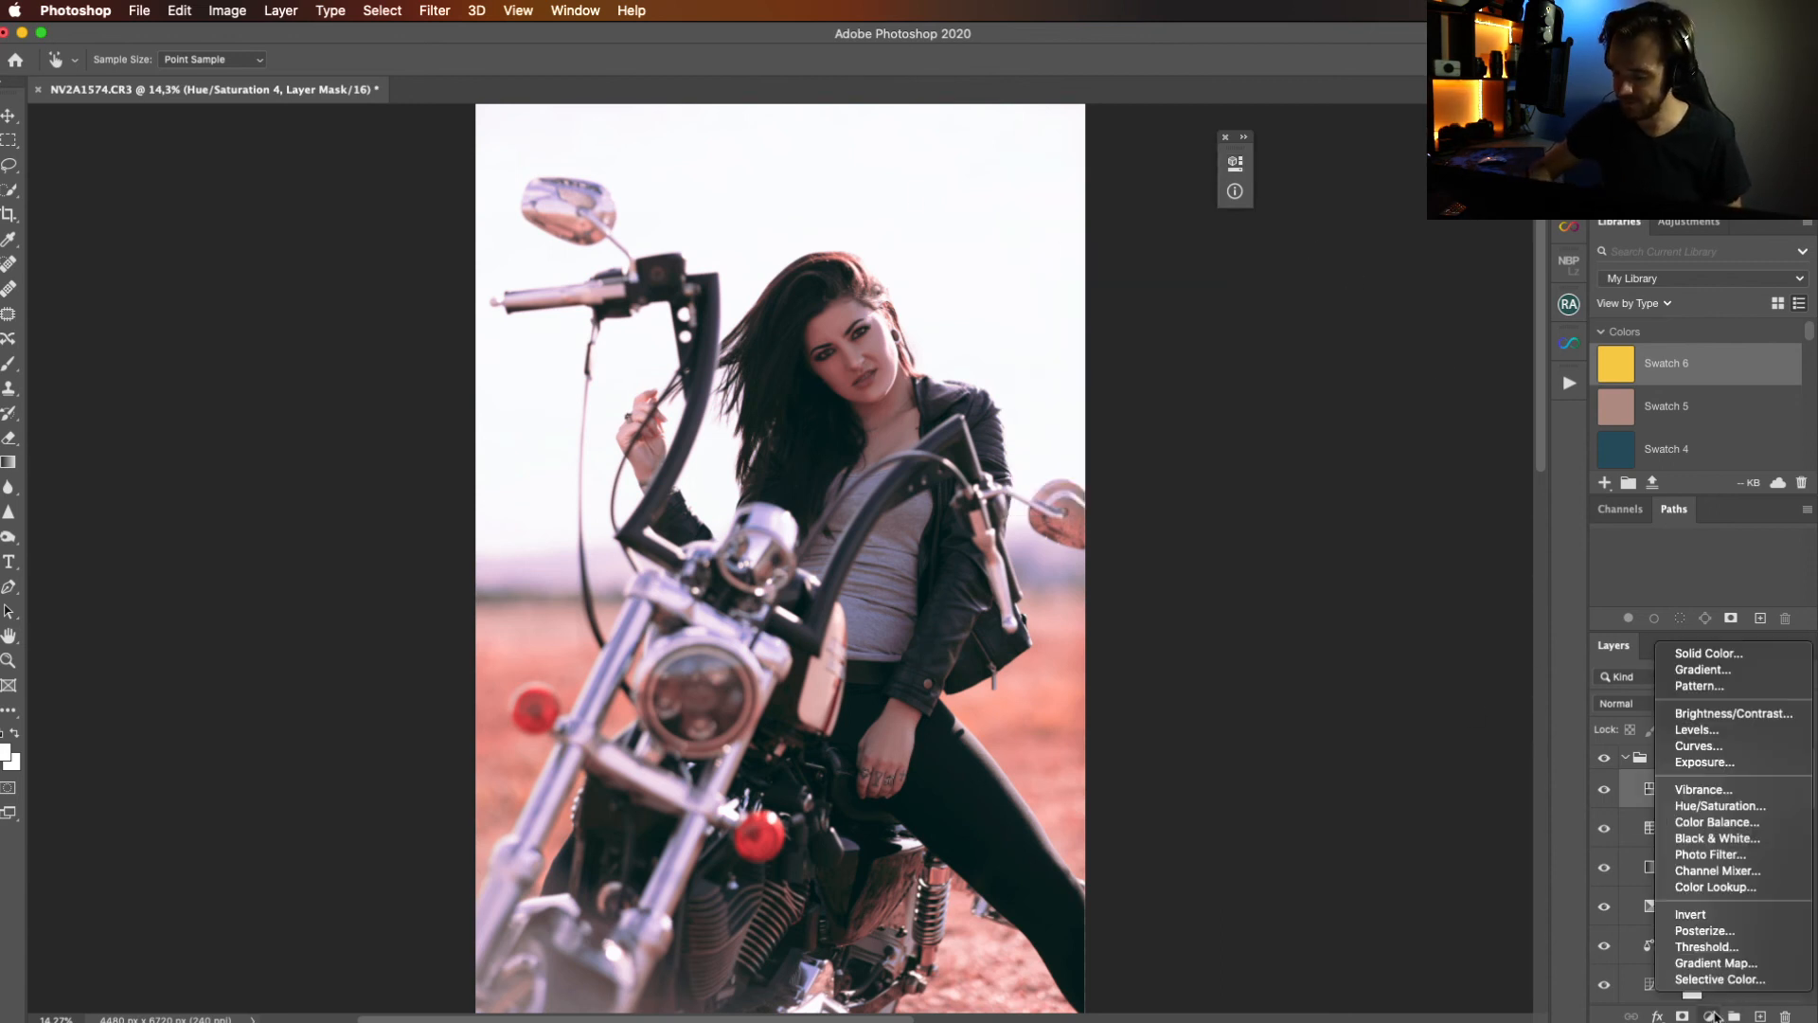
{"action": "left_click", "coordinate": [1719, 980]}
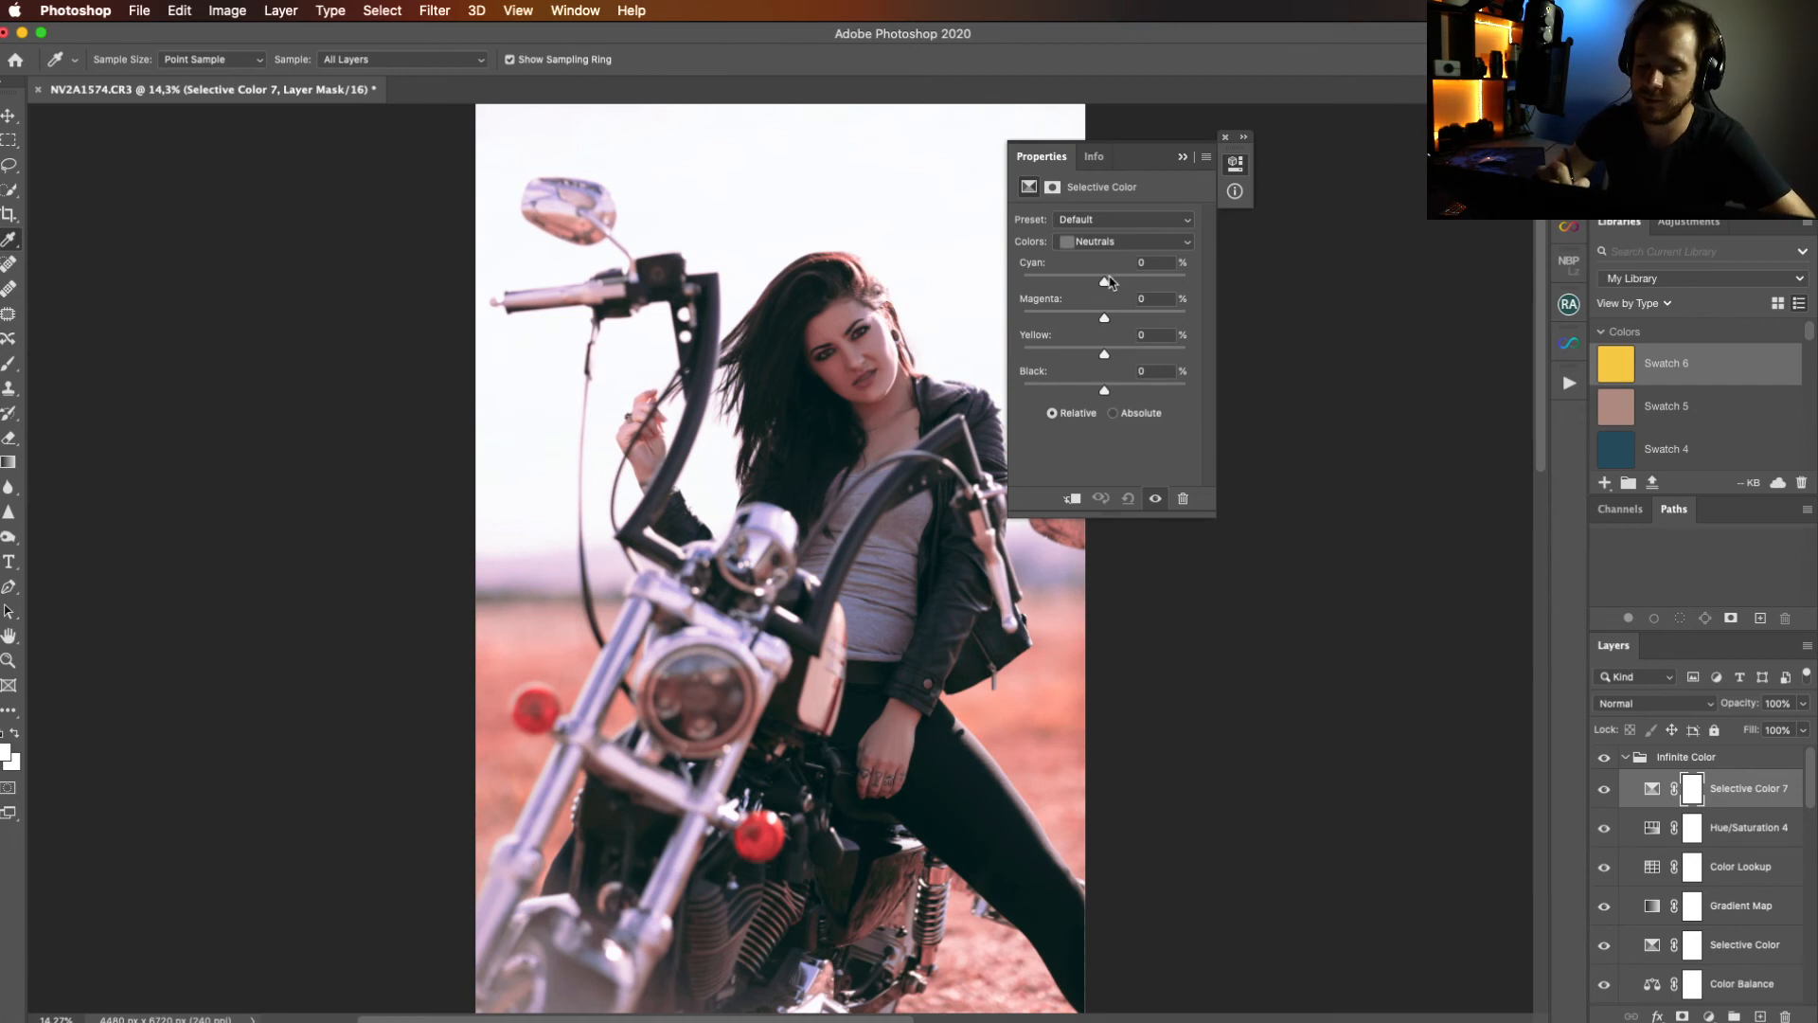
{"action": "left_click_drag", "start_coordinate": [1104, 281], "coordinate": [1114, 281]}
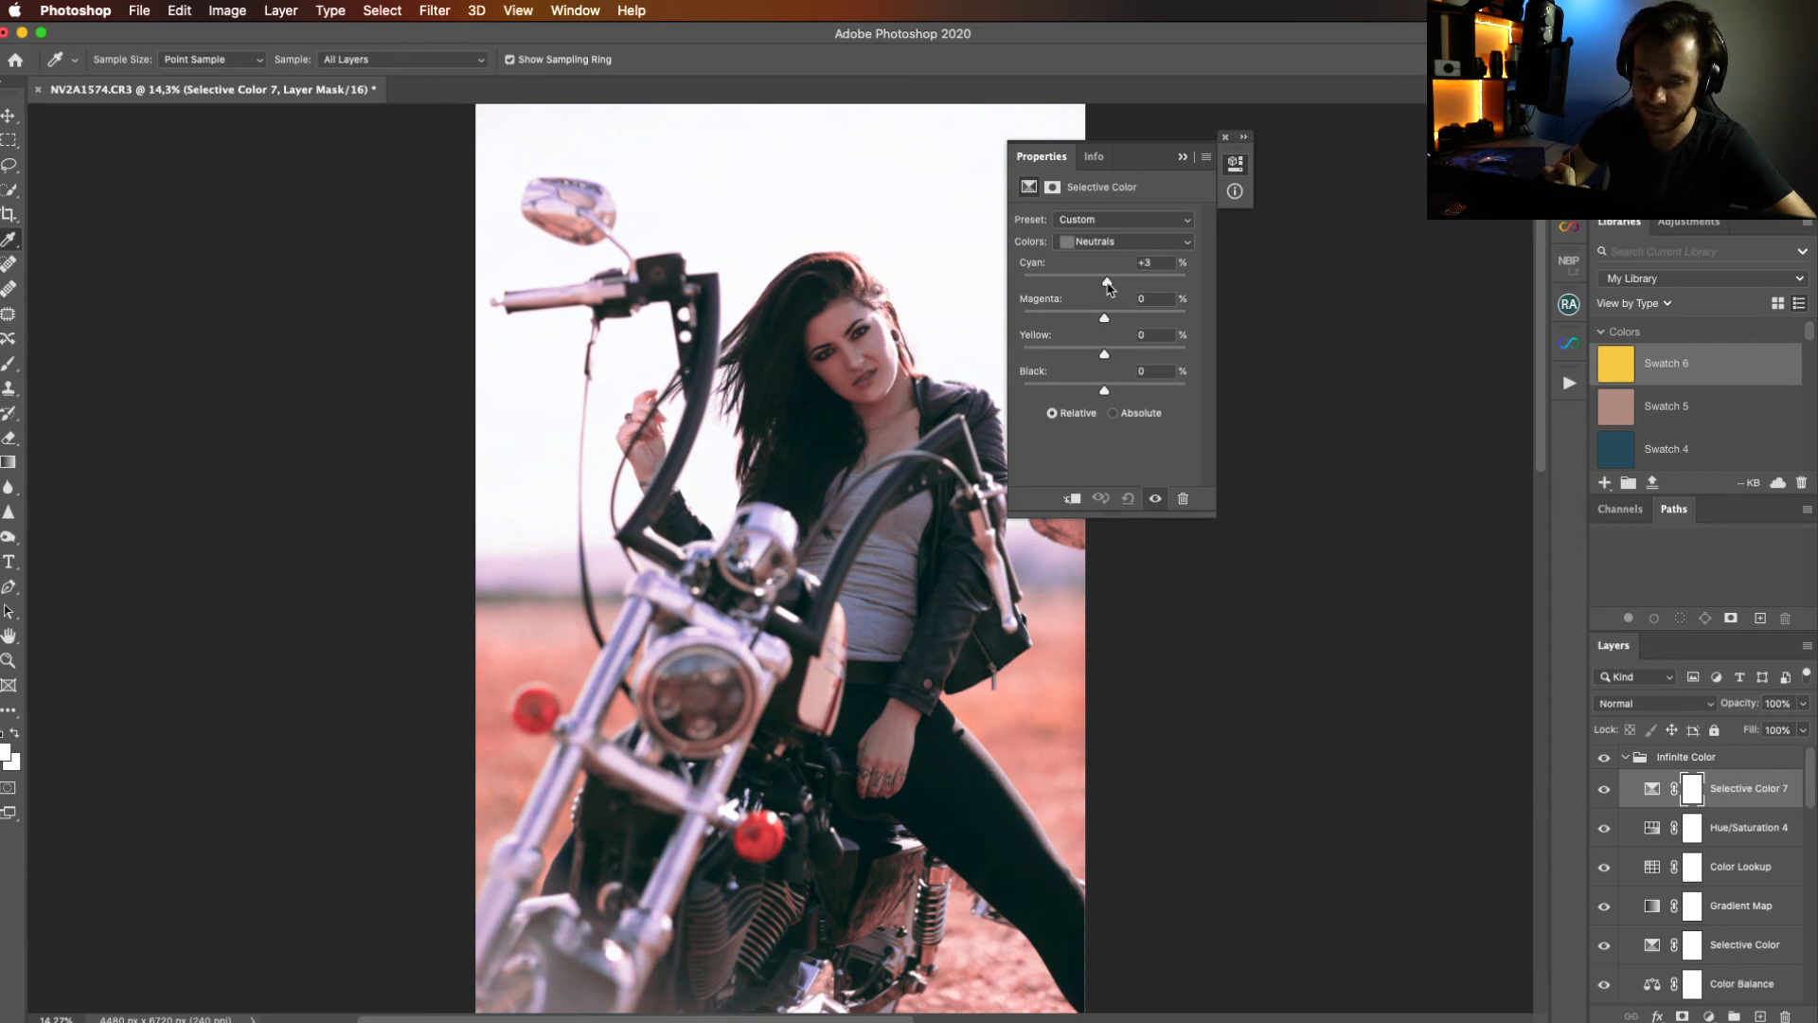
{"action": "left_click_drag", "start_coordinate": [1106, 317], "coordinate": [1101, 320]}
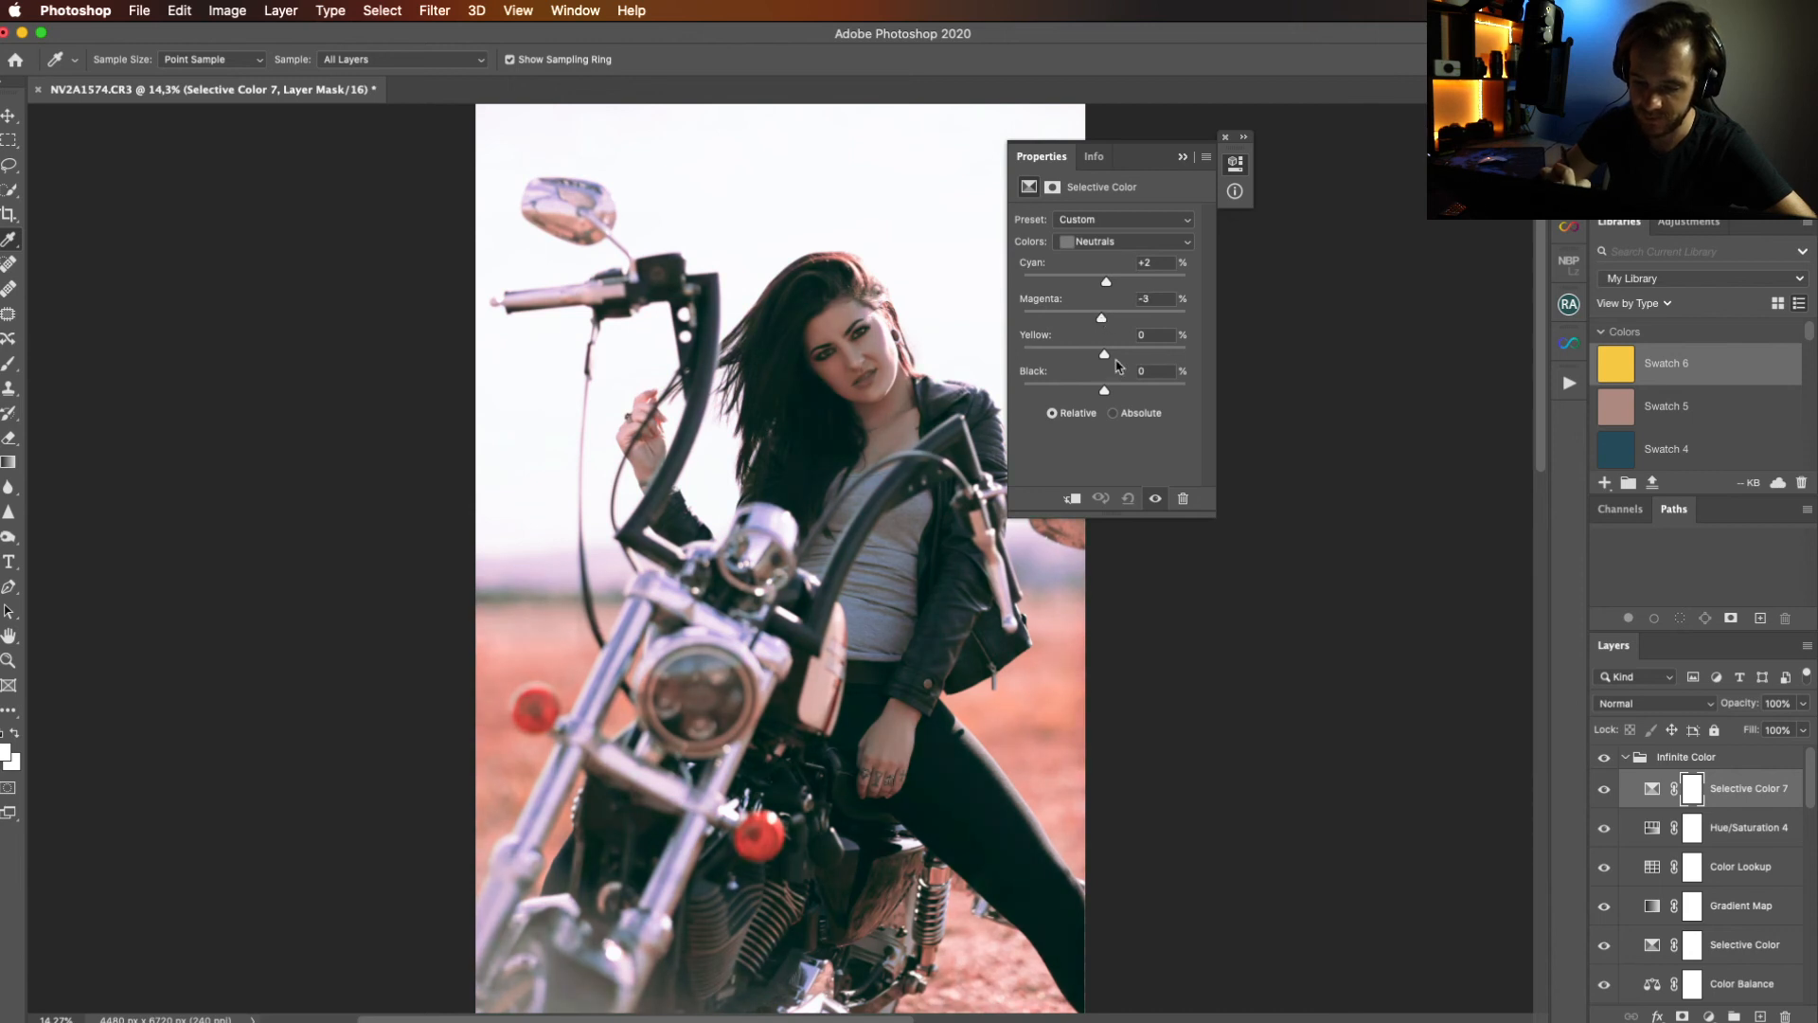
{"action": "left_click_drag", "start_coordinate": [1104, 353], "coordinate": [1106, 354]}
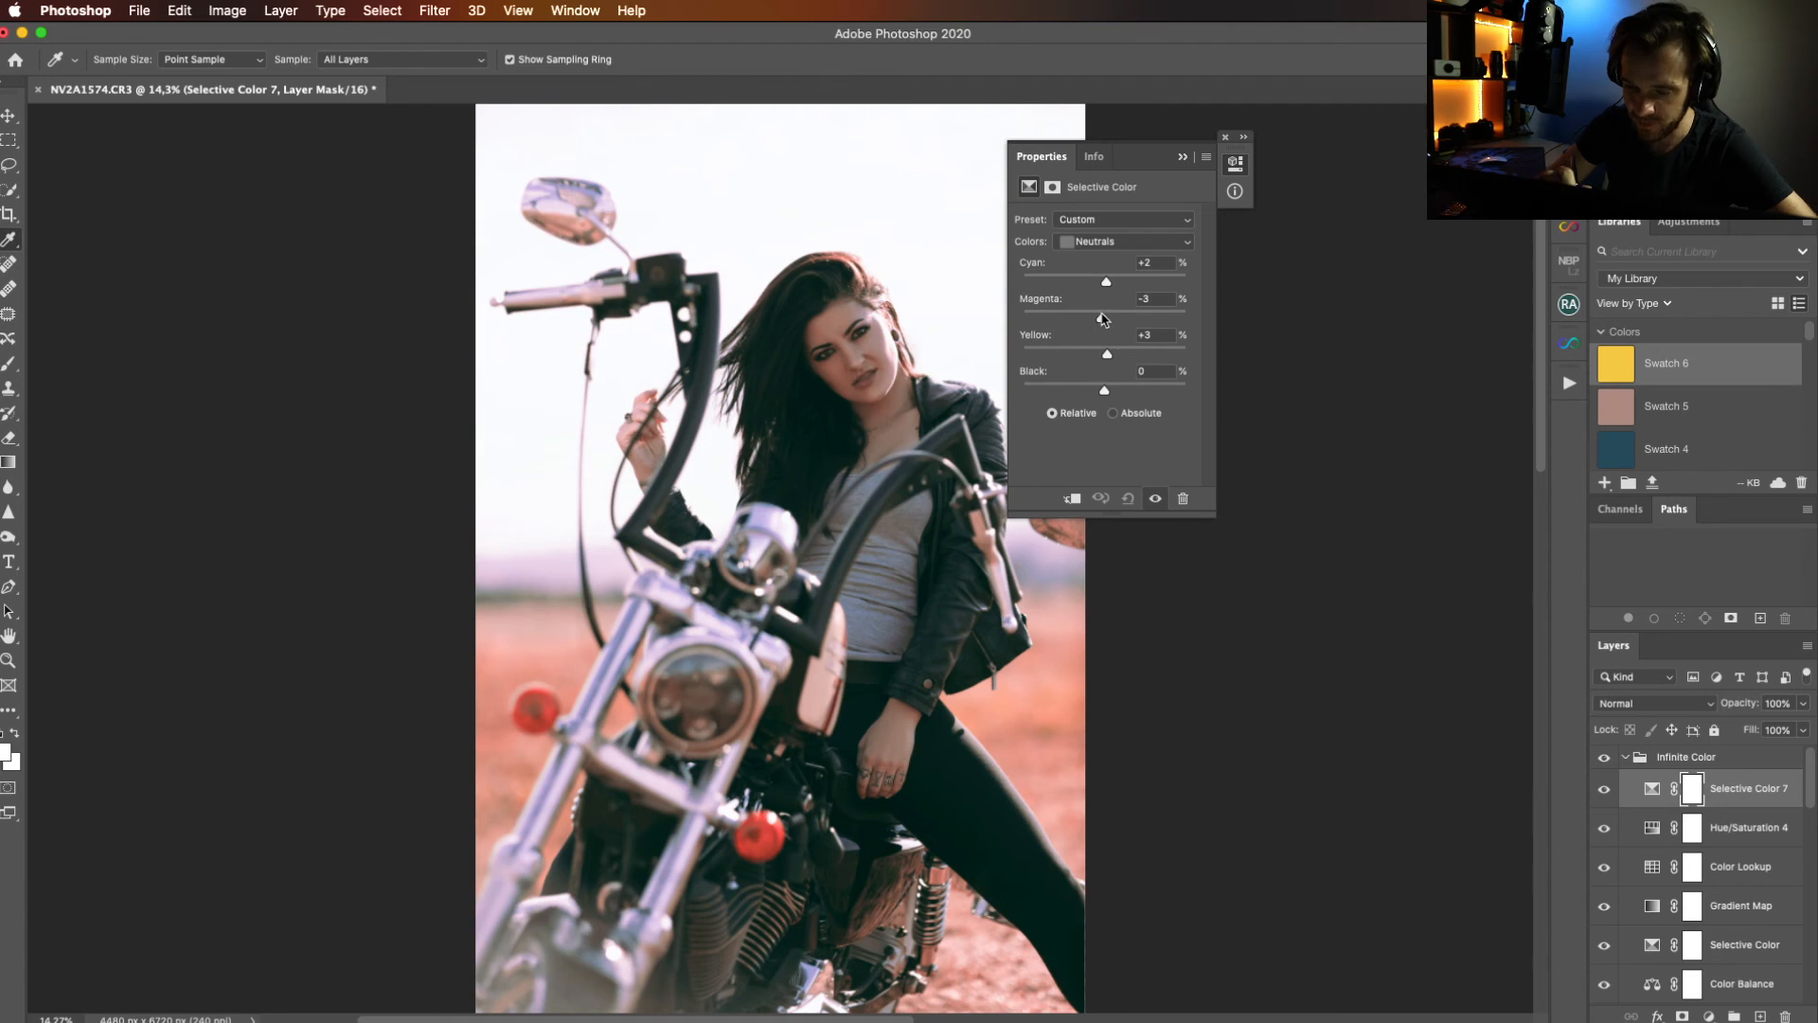
{"action": "left_click_drag", "start_coordinate": [1102, 319], "coordinate": [1106, 324]}
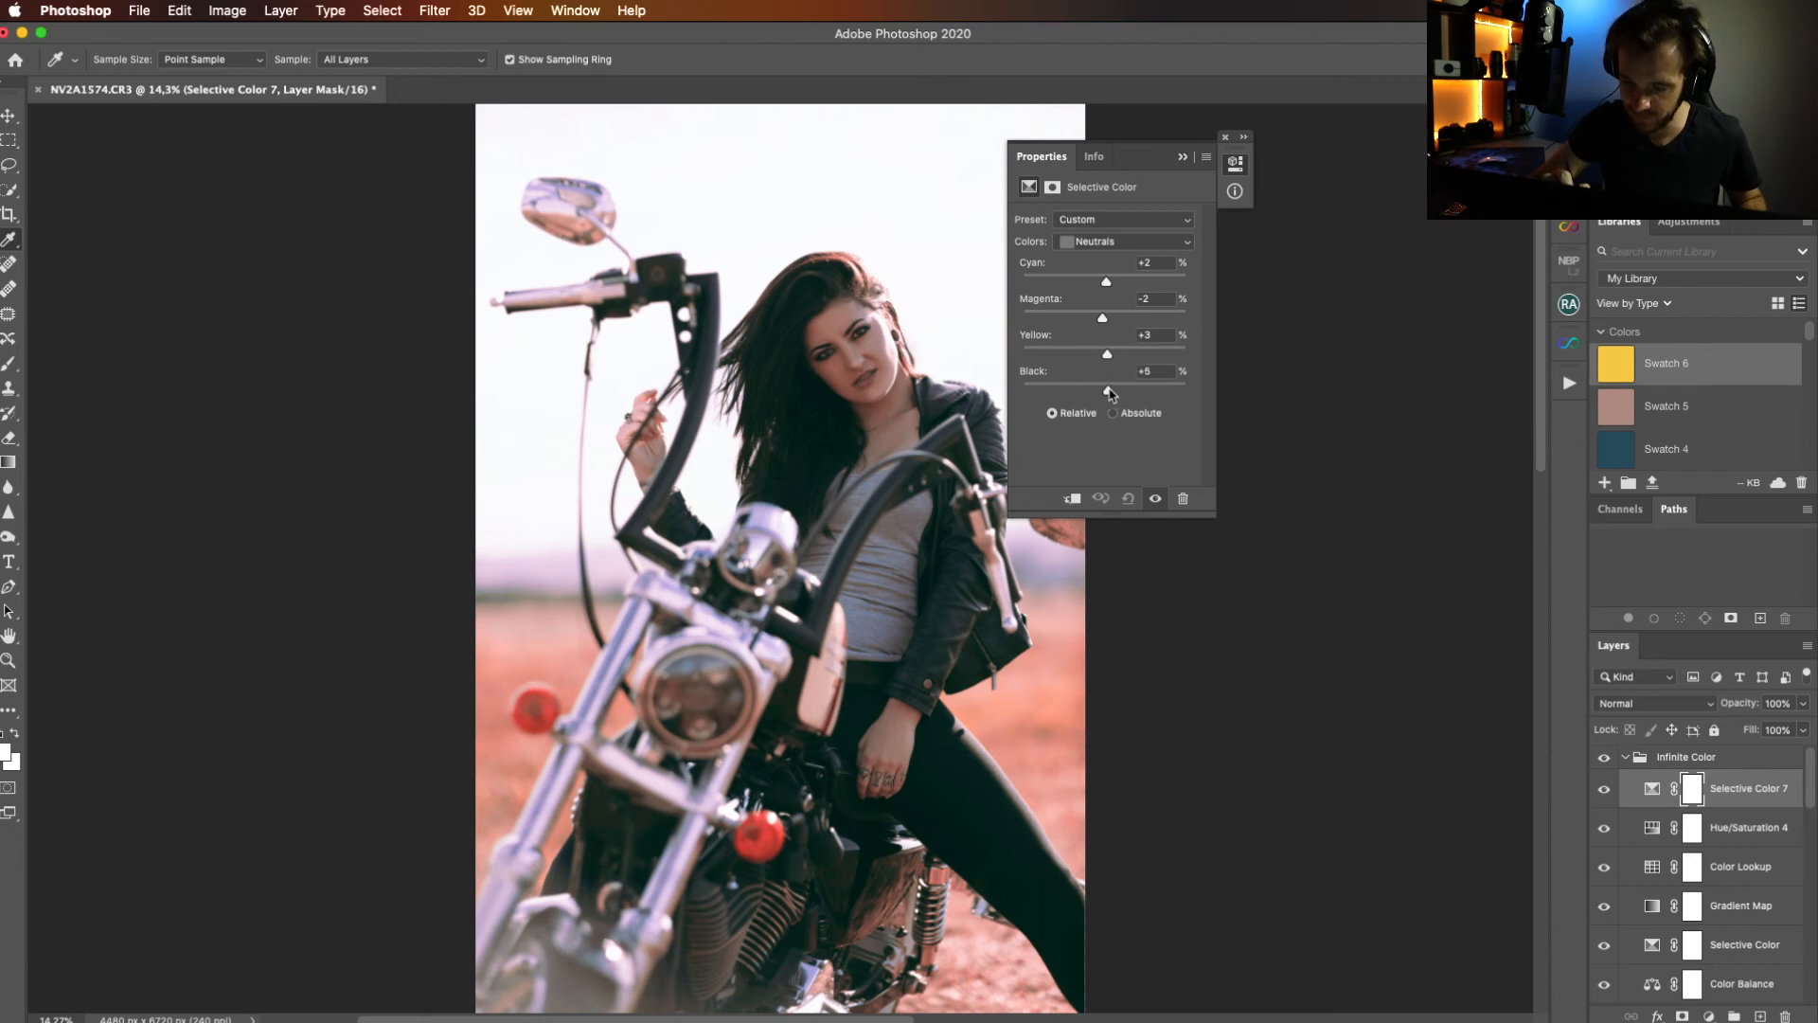
{"action": "left_click_drag", "start_coordinate": [1111, 394], "coordinate": [1115, 394]}
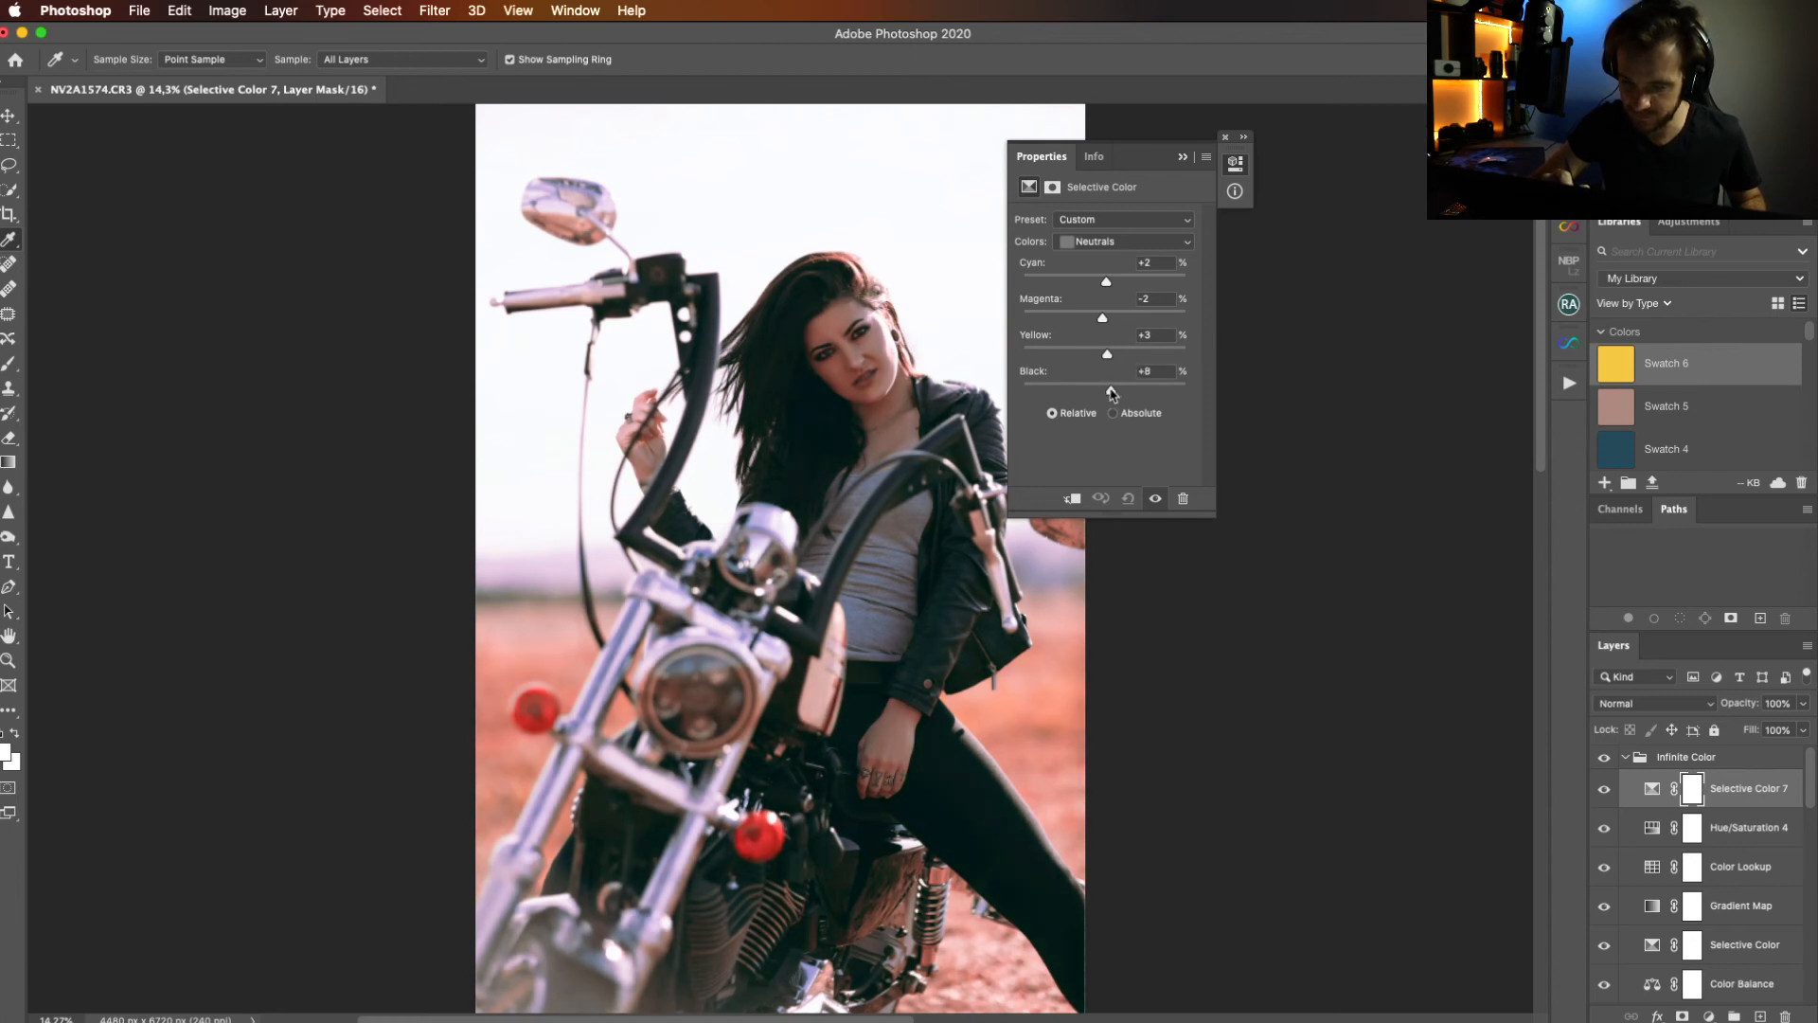
{"action": "left_click_drag", "start_coordinate": [1111, 394], "coordinate": [1108, 394]}
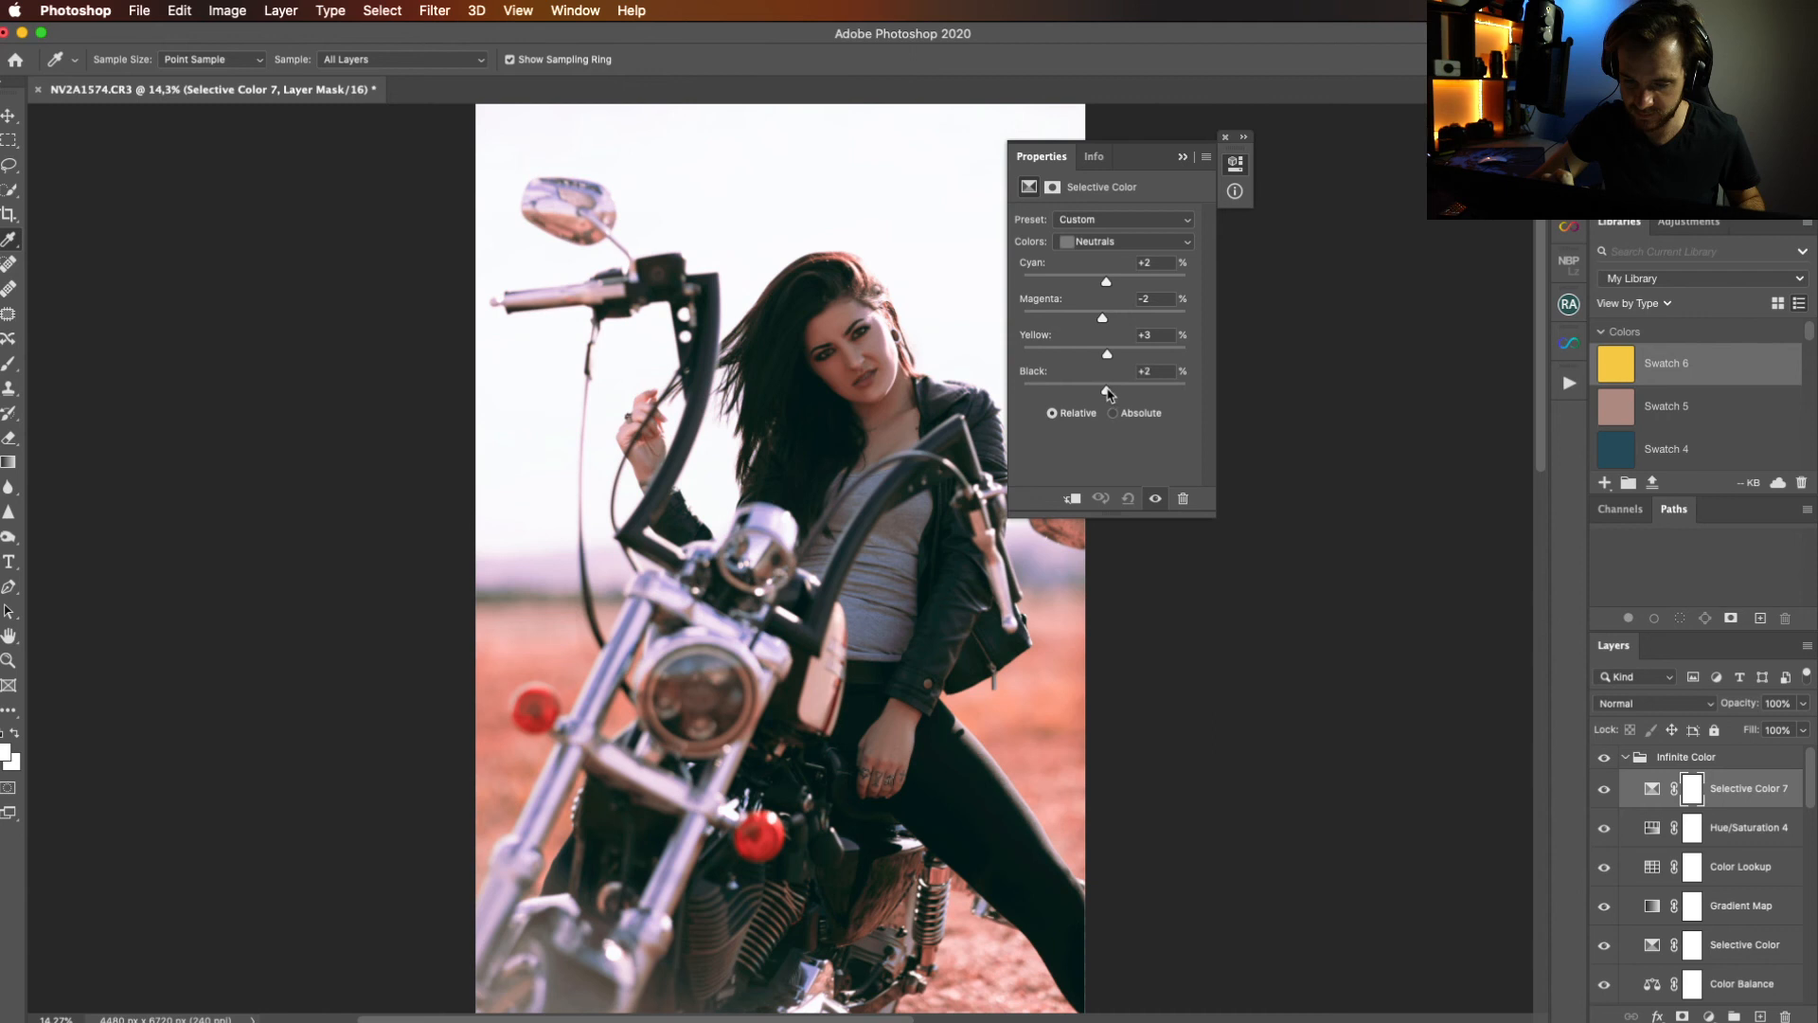
{"action": "left_click_drag", "start_coordinate": [1110, 394], "coordinate": [1109, 394]}
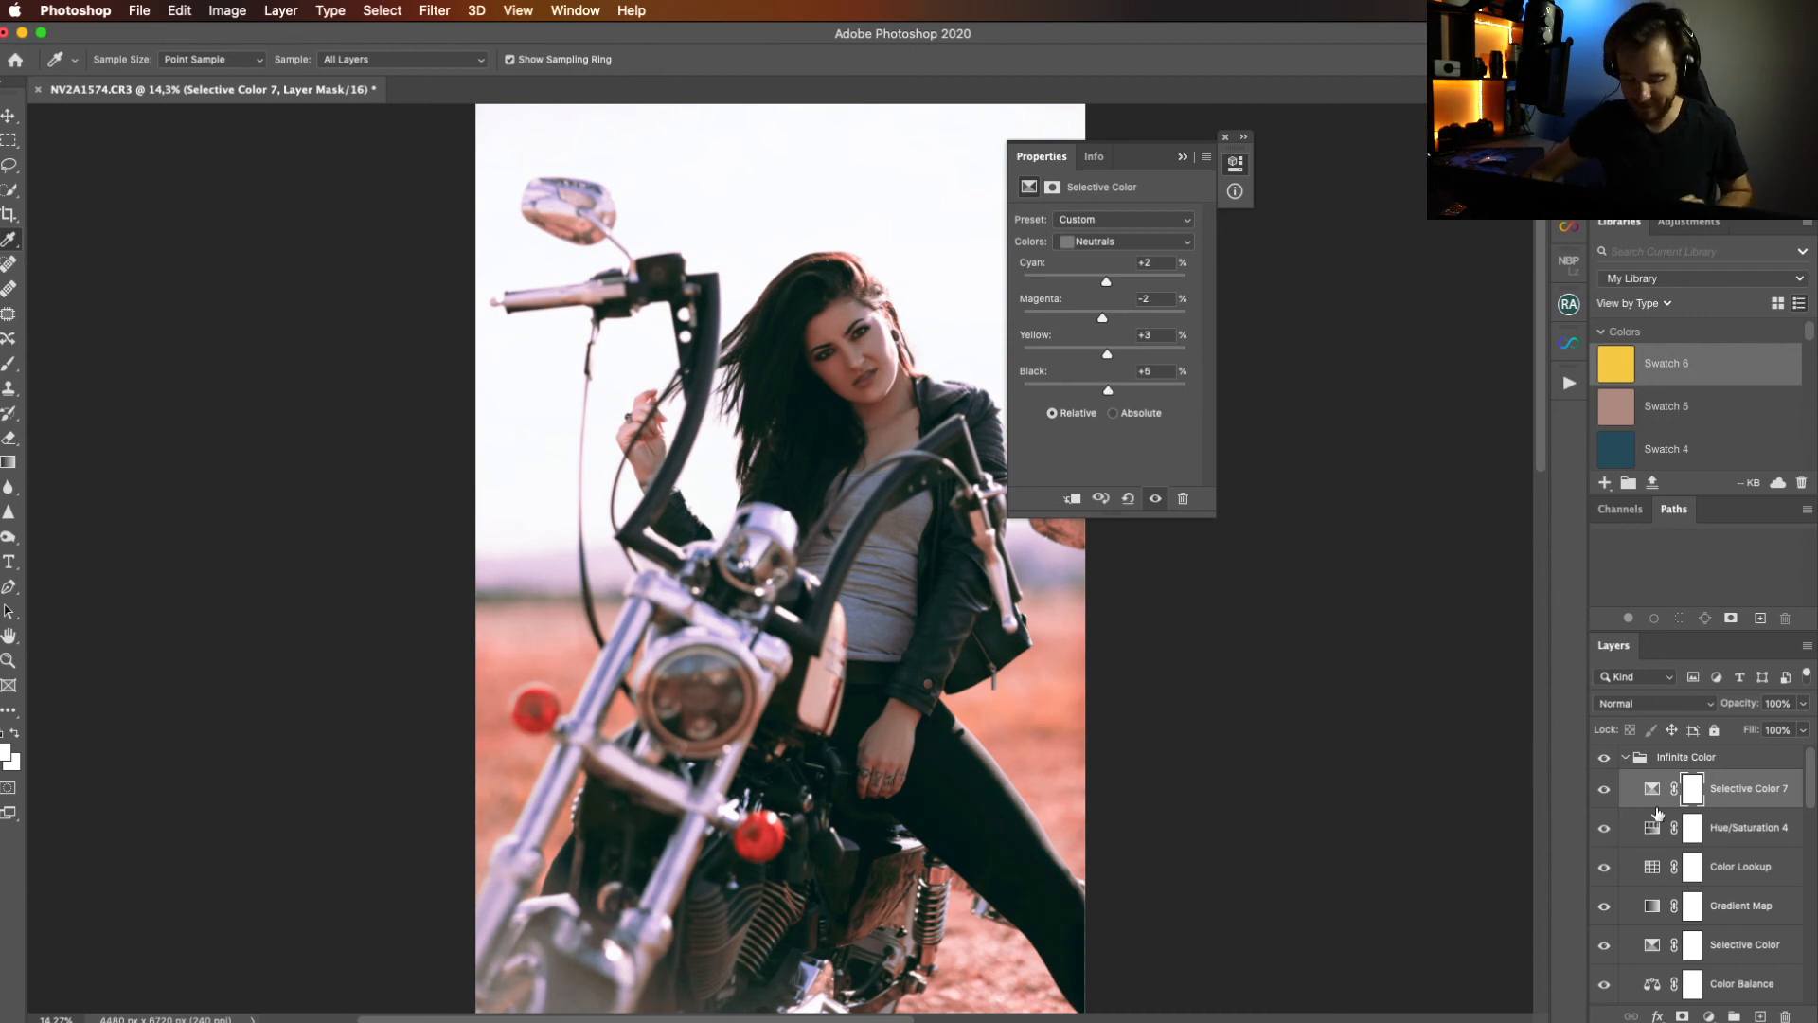
Invert the new Selective Color layer's mask to black to hide its effect across the whole portrait.
{"action": "key", "text": "shift+i"}
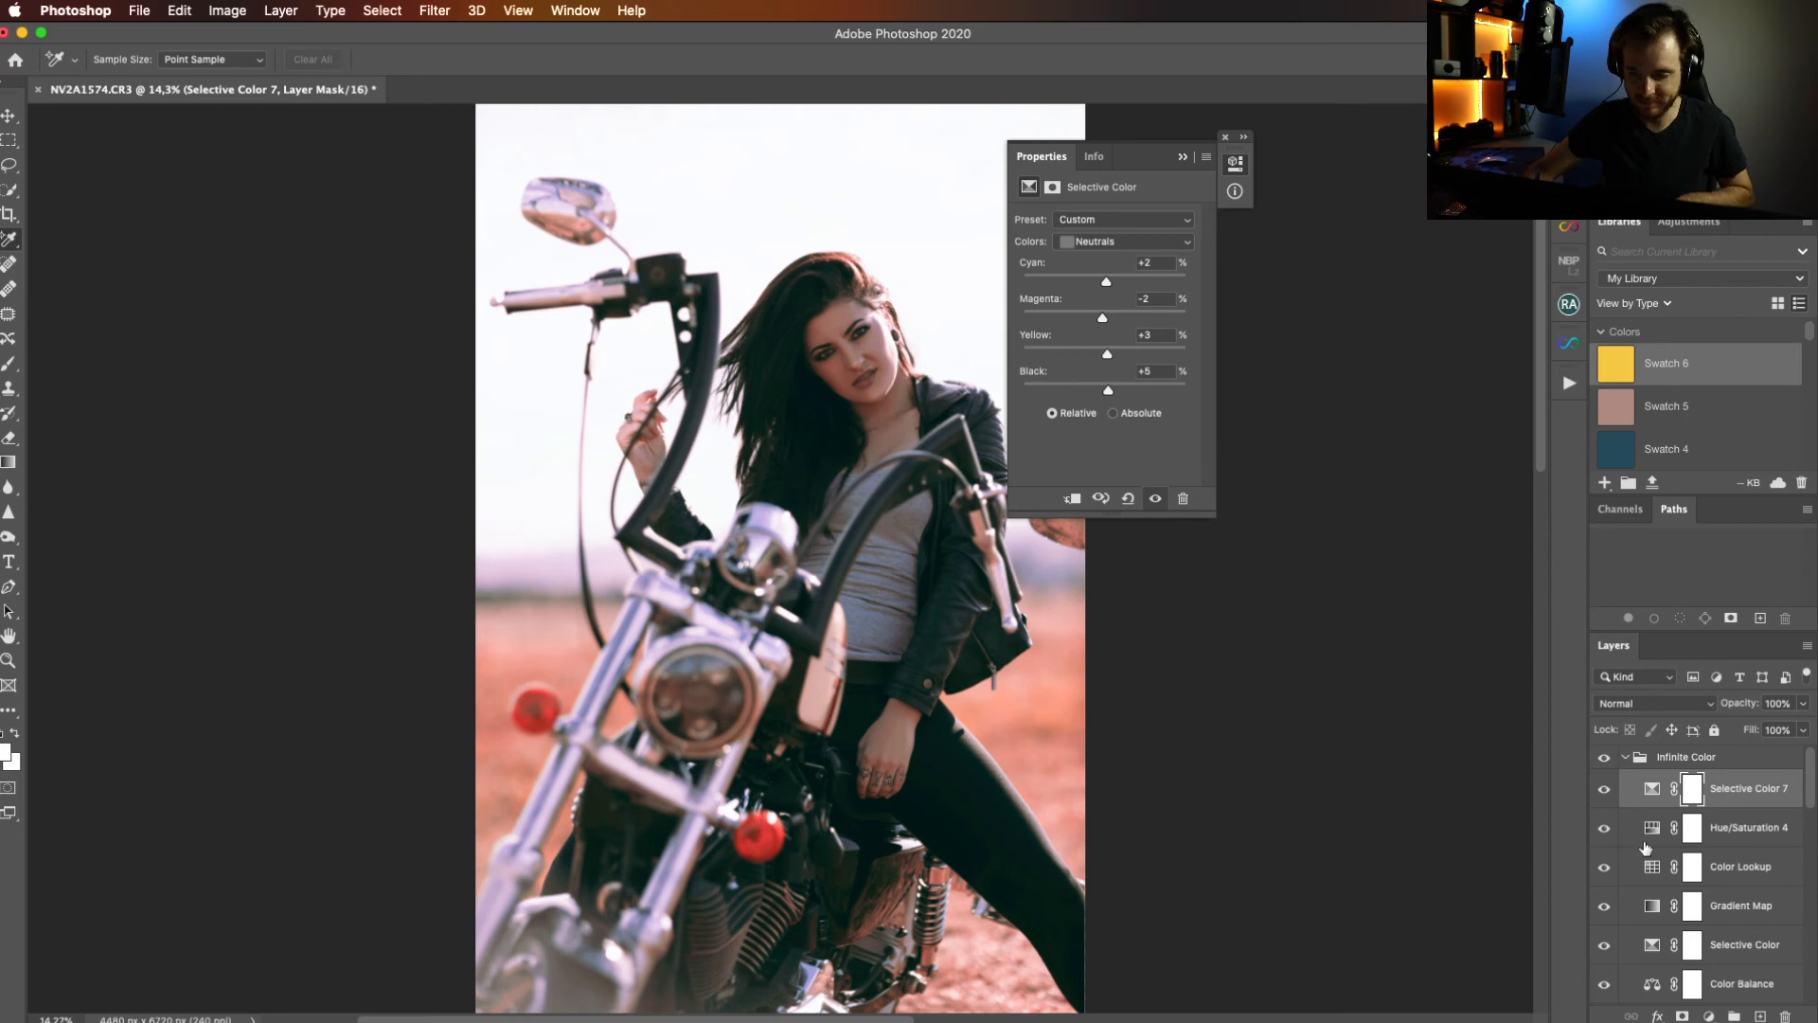
{"action": "left_click", "coordinate": [1692, 789]}
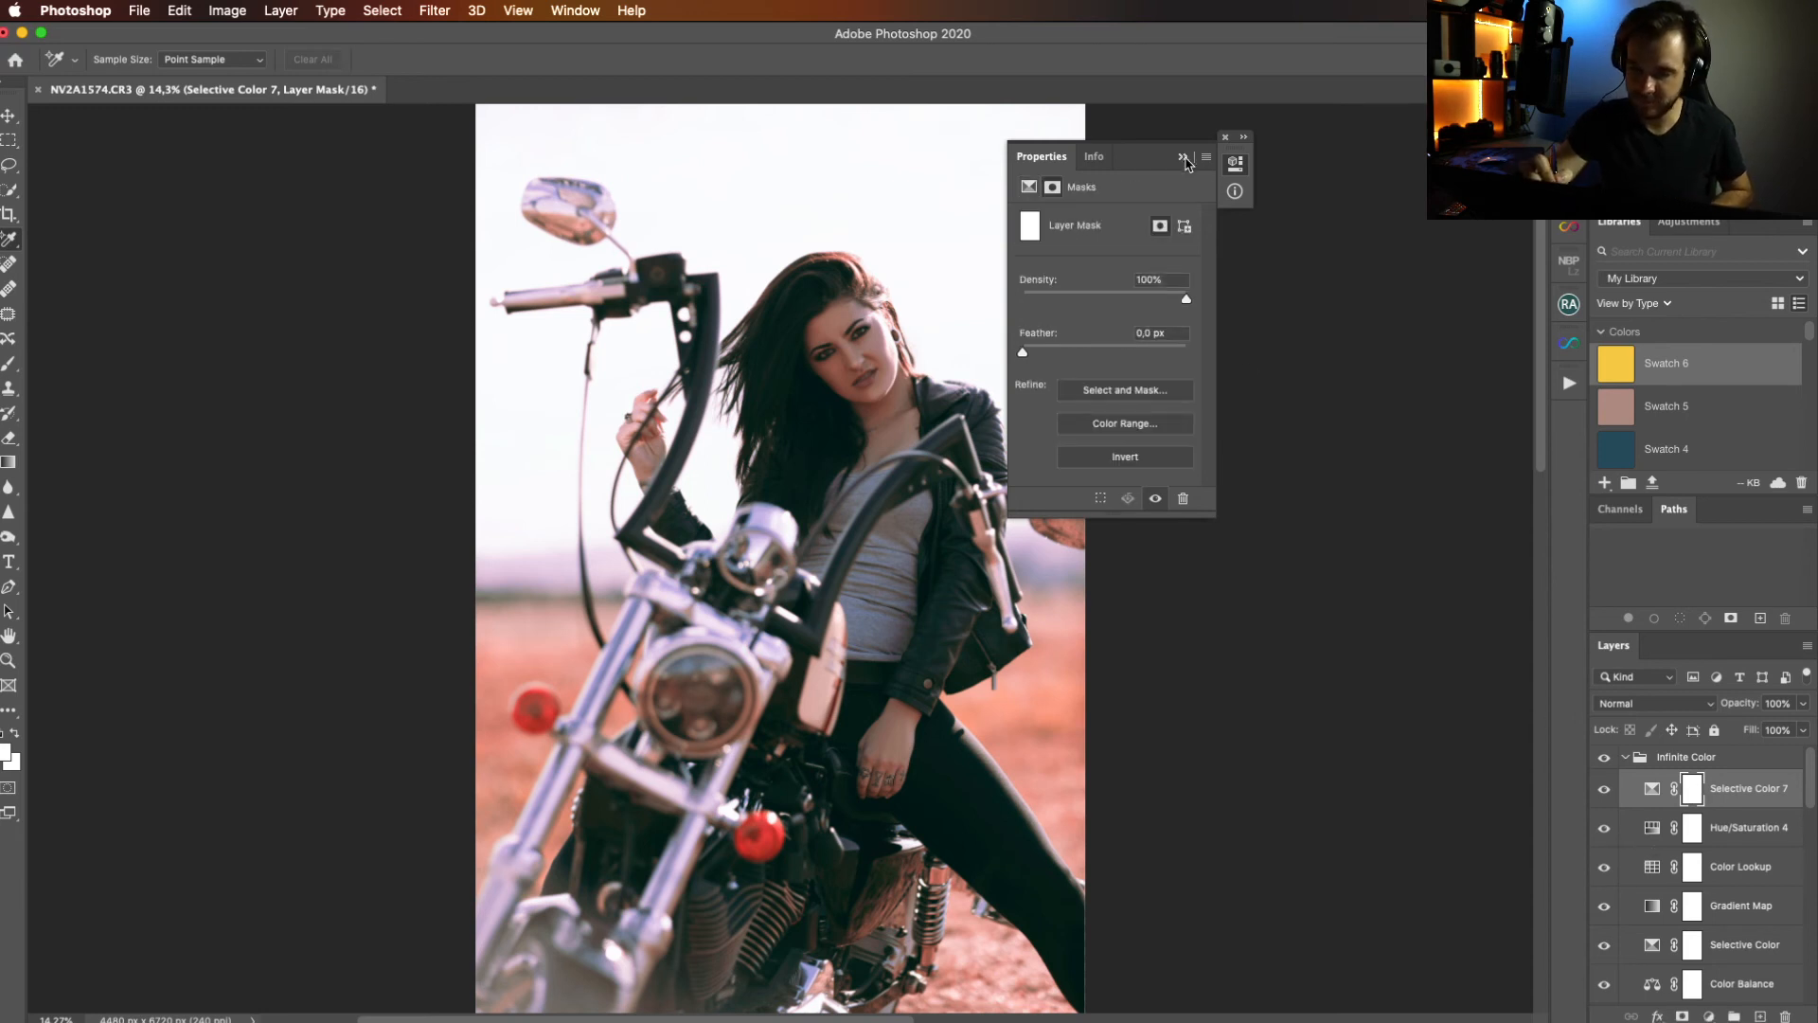
{"action": "key", "text": "shift+i"}
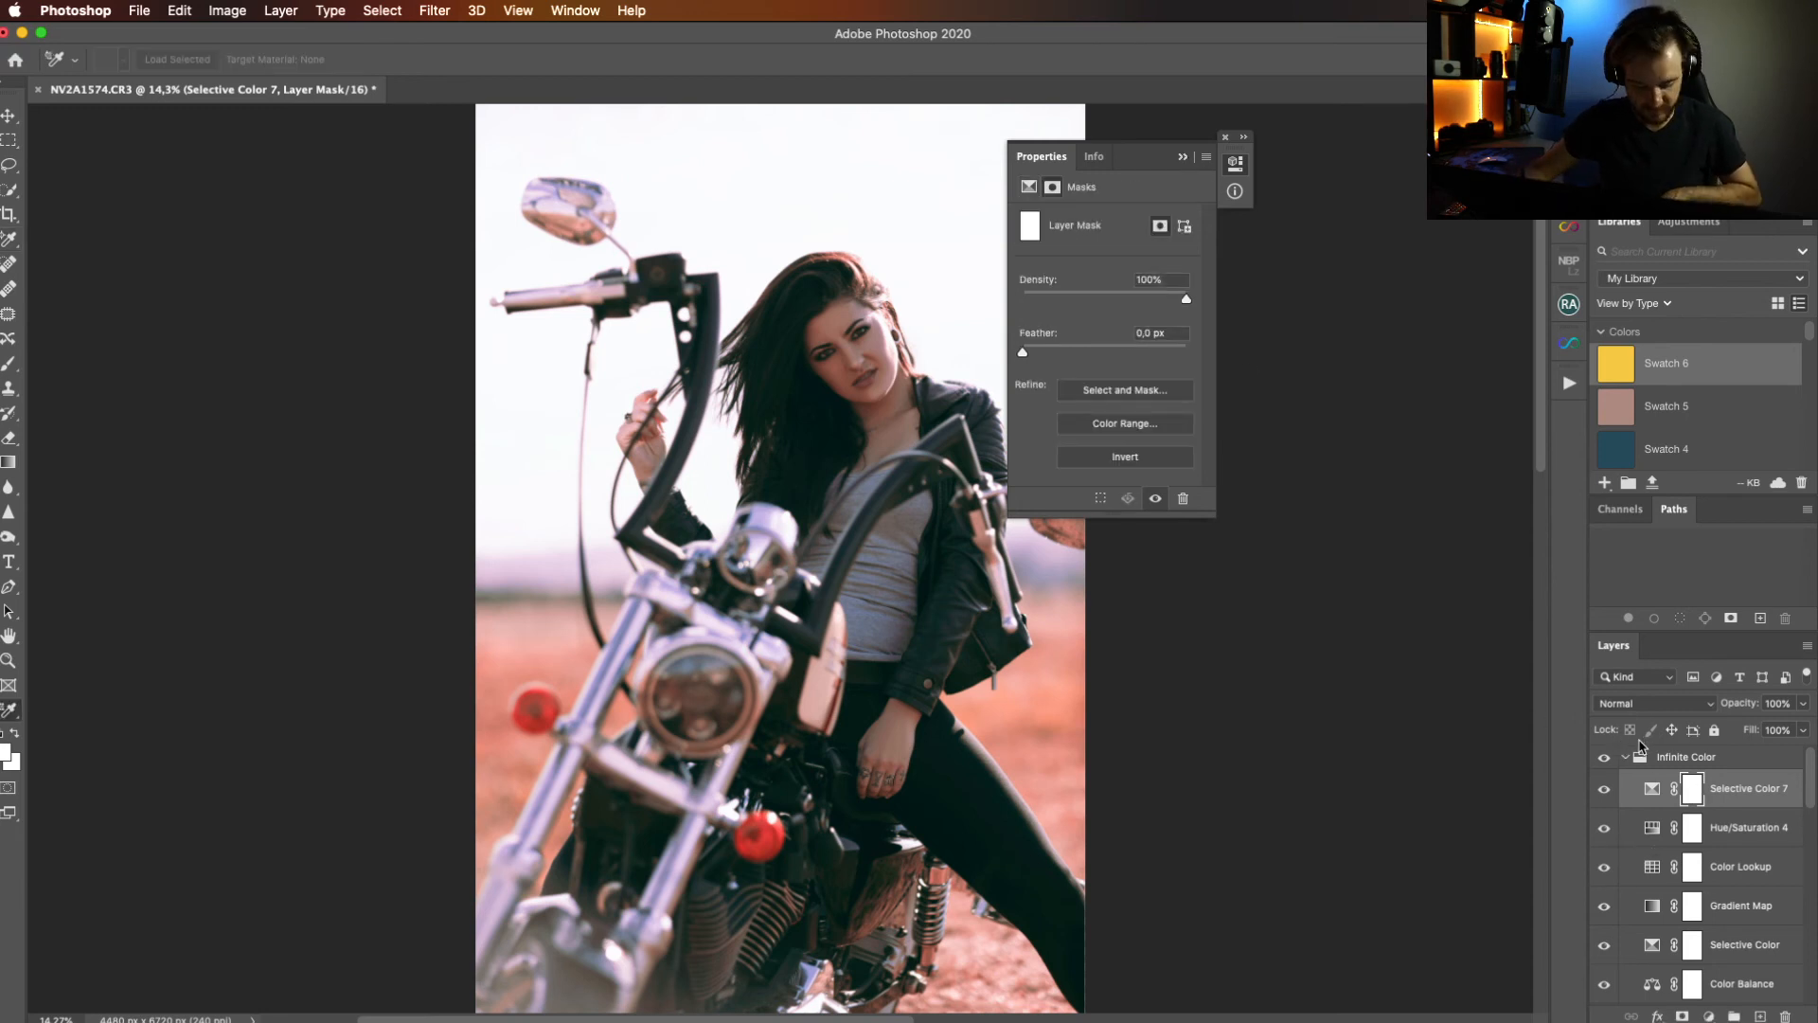
{"action": "key", "text": "super+i"}
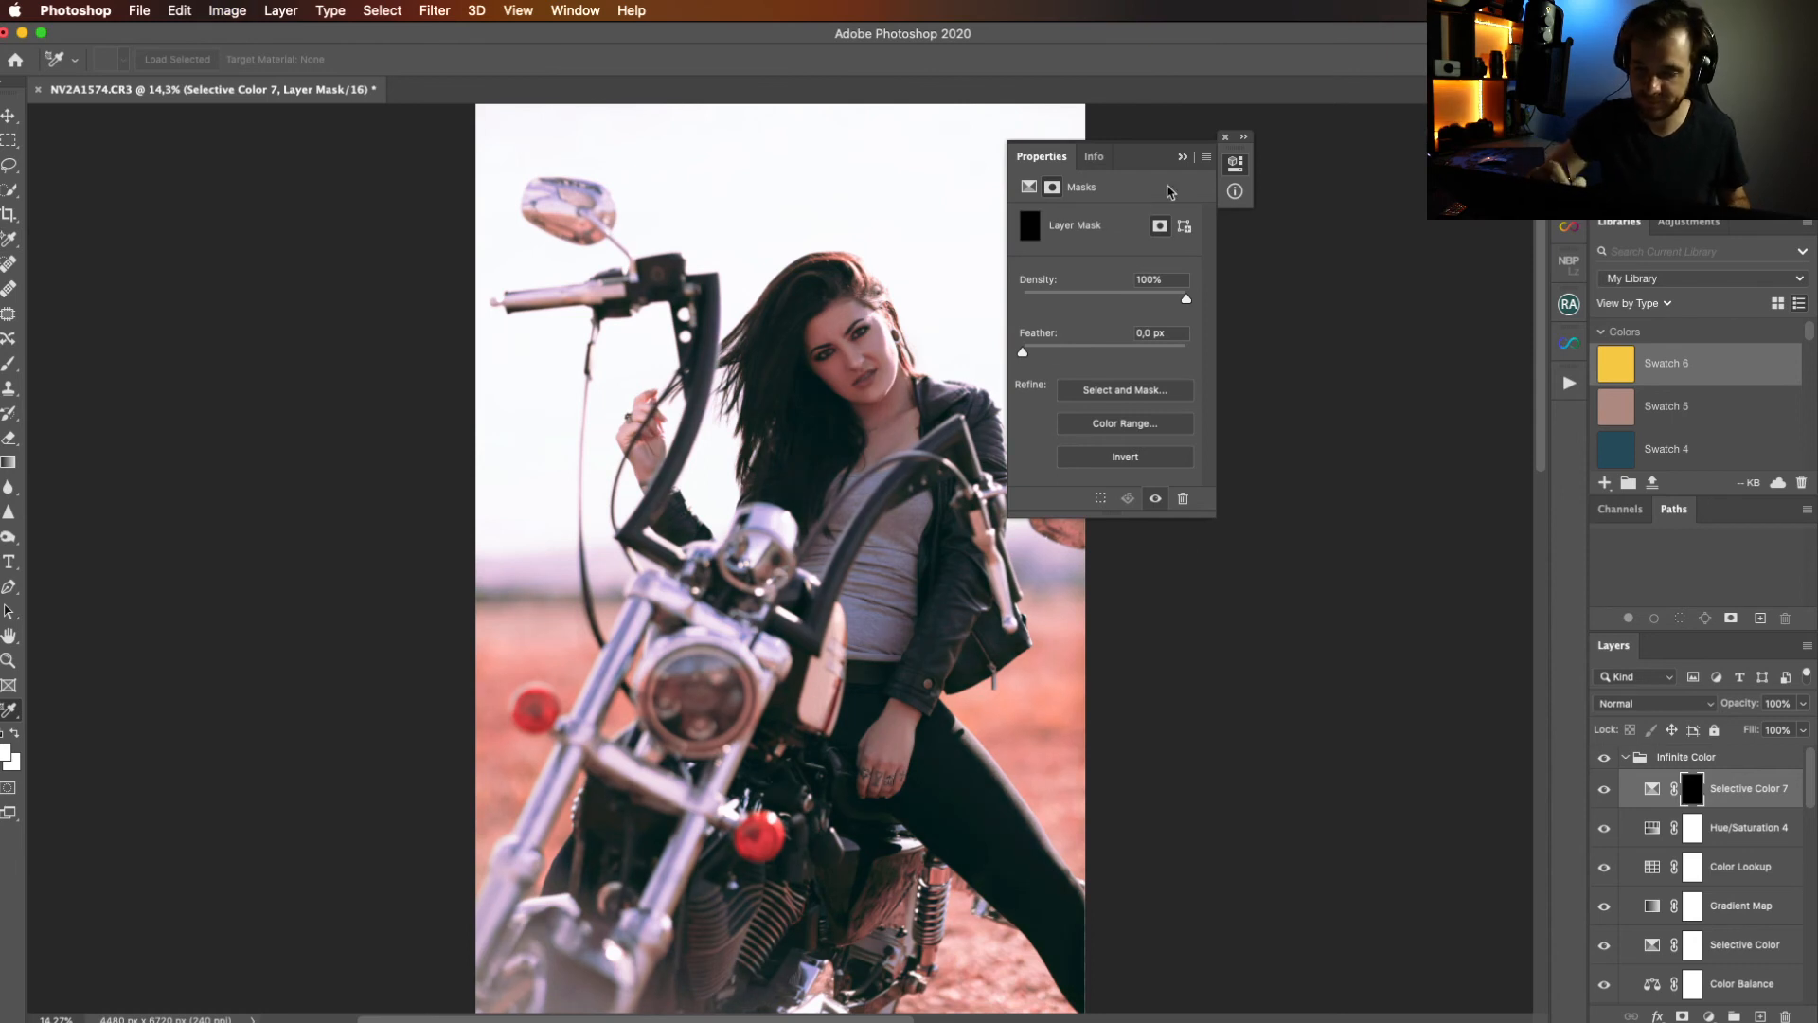
{"action": "left_click", "coordinate": [1185, 157]}
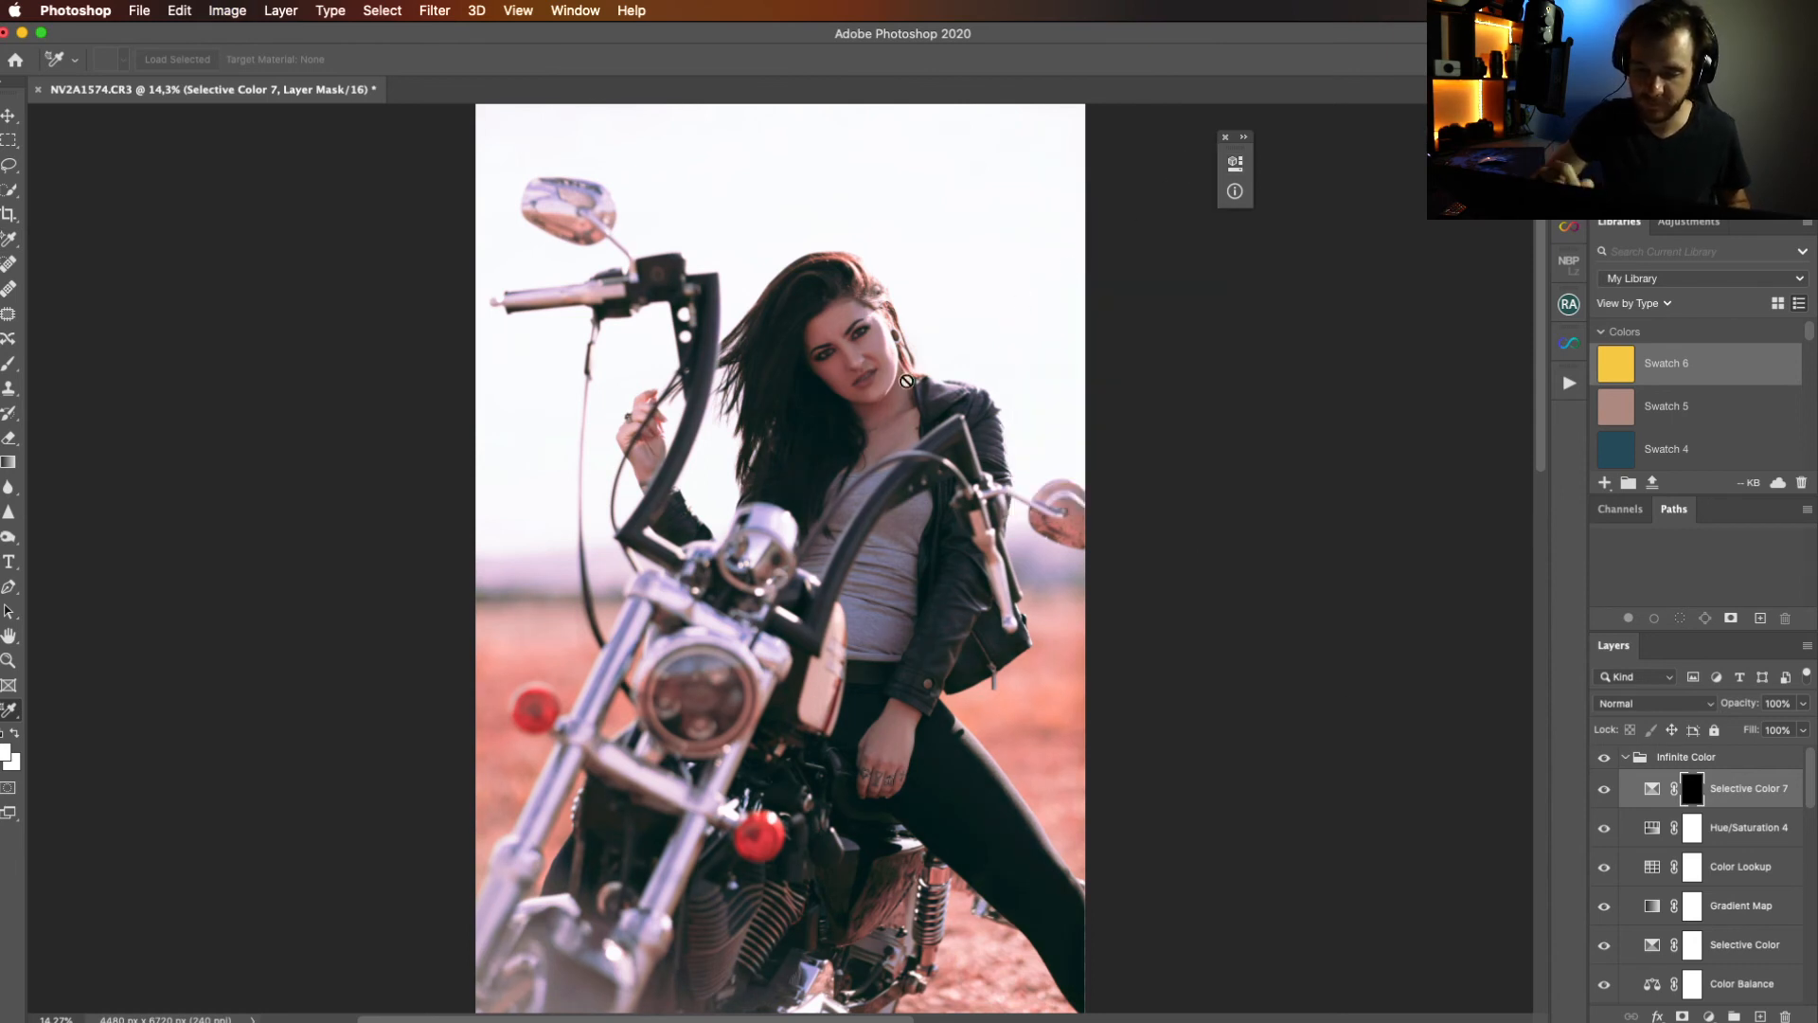
Paint white on the Selective Color mask over the woman's face and neck with an 800 px brush at 100% flow.
{"action": "key", "text": "b"}
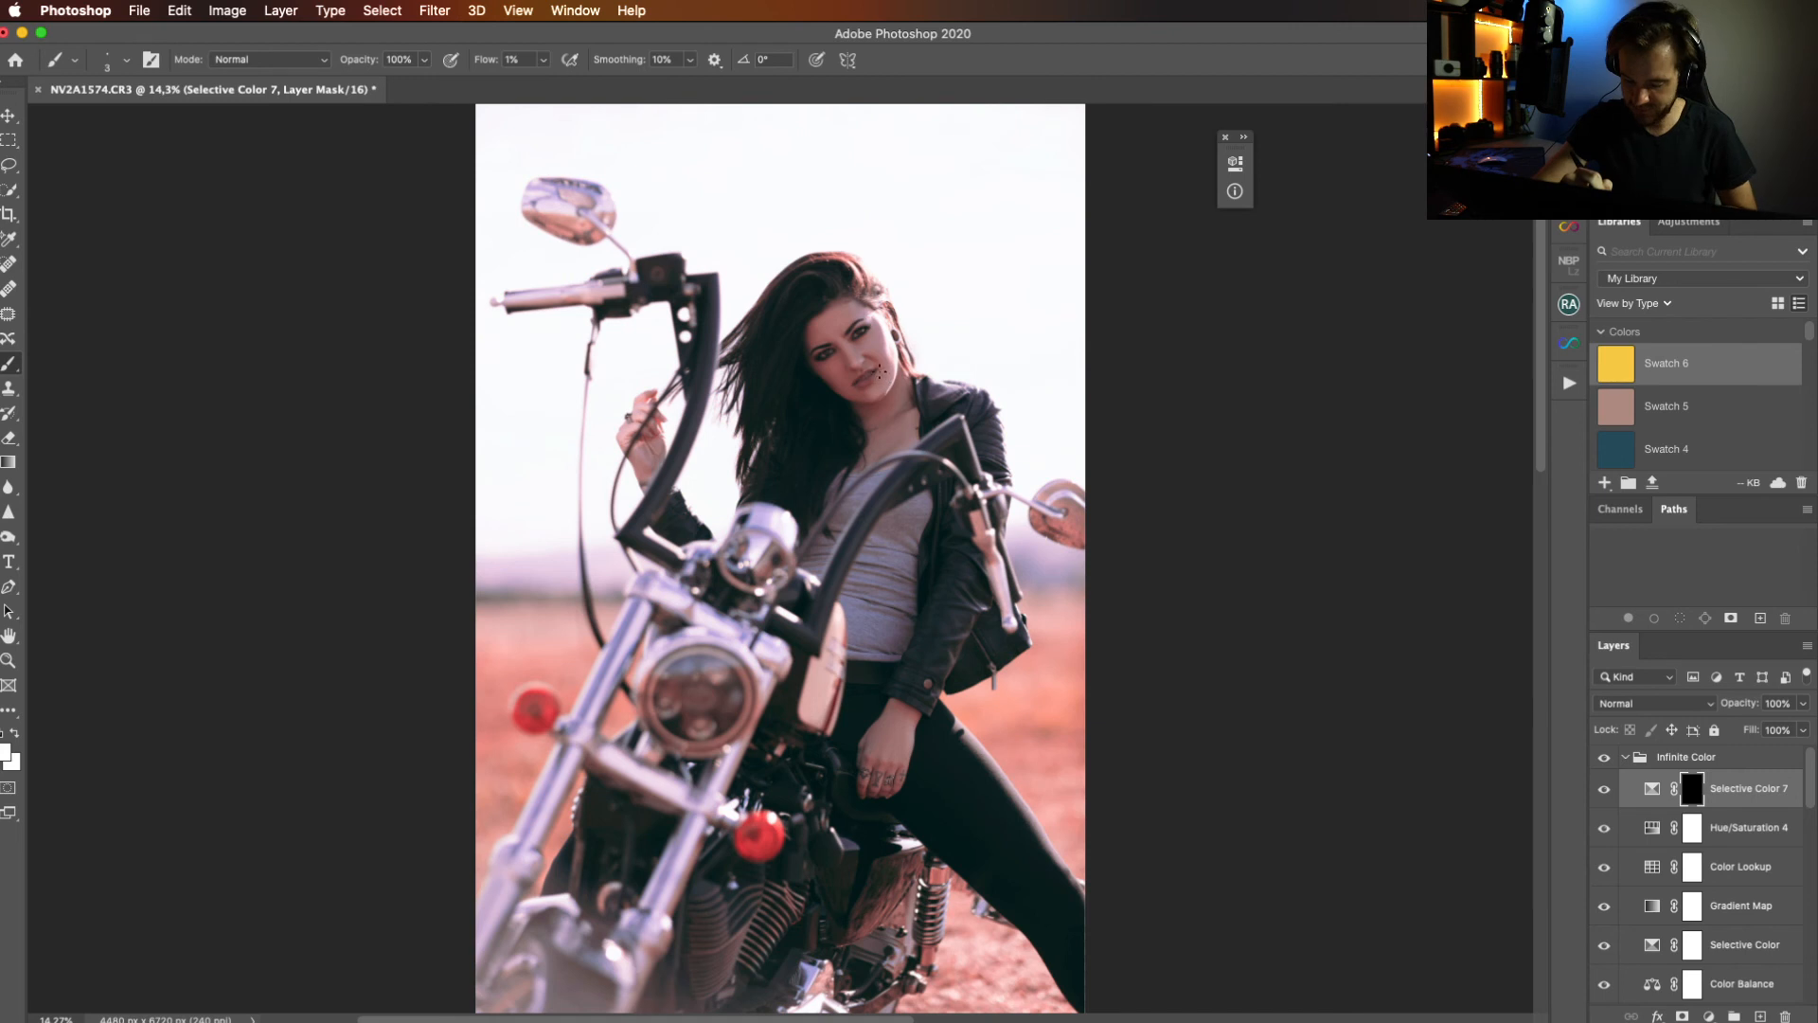
{"action": "left_click", "coordinate": [544, 60]}
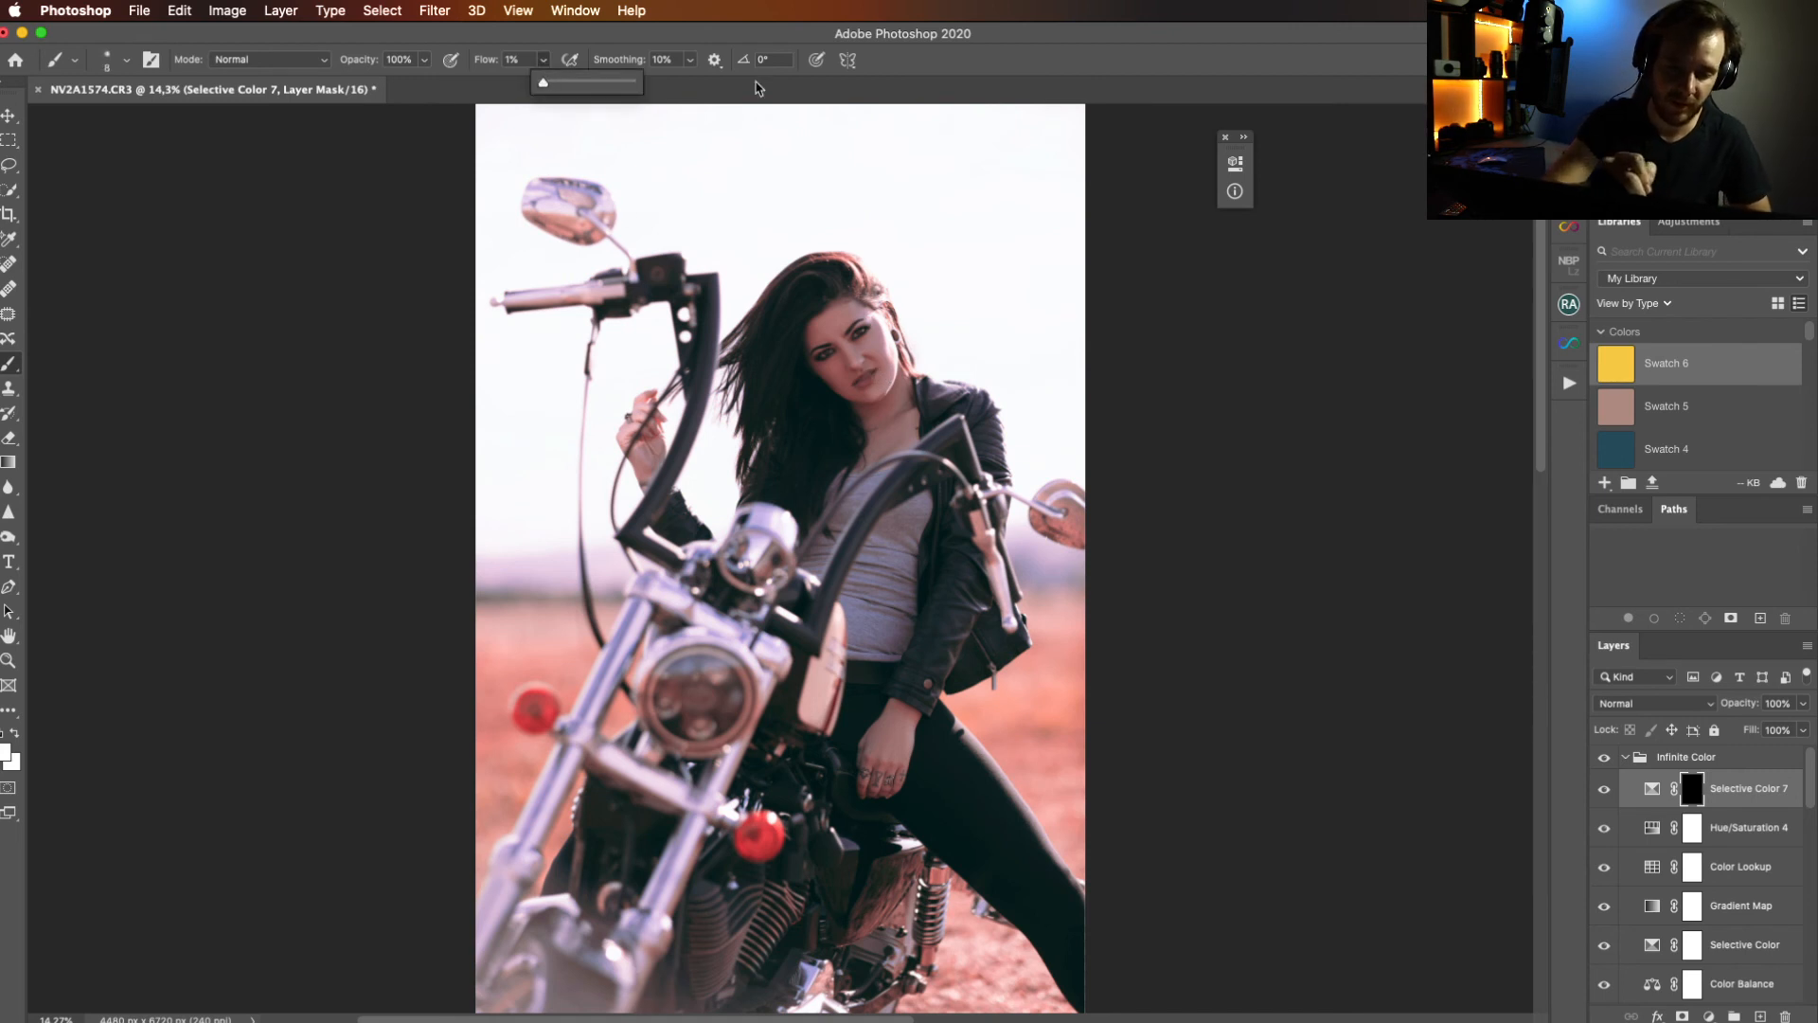
{"action": "left_click_drag", "start_coordinate": [677, 80], "coordinate": [655, 93]}
{"action": "key", "text": "bracketright"}
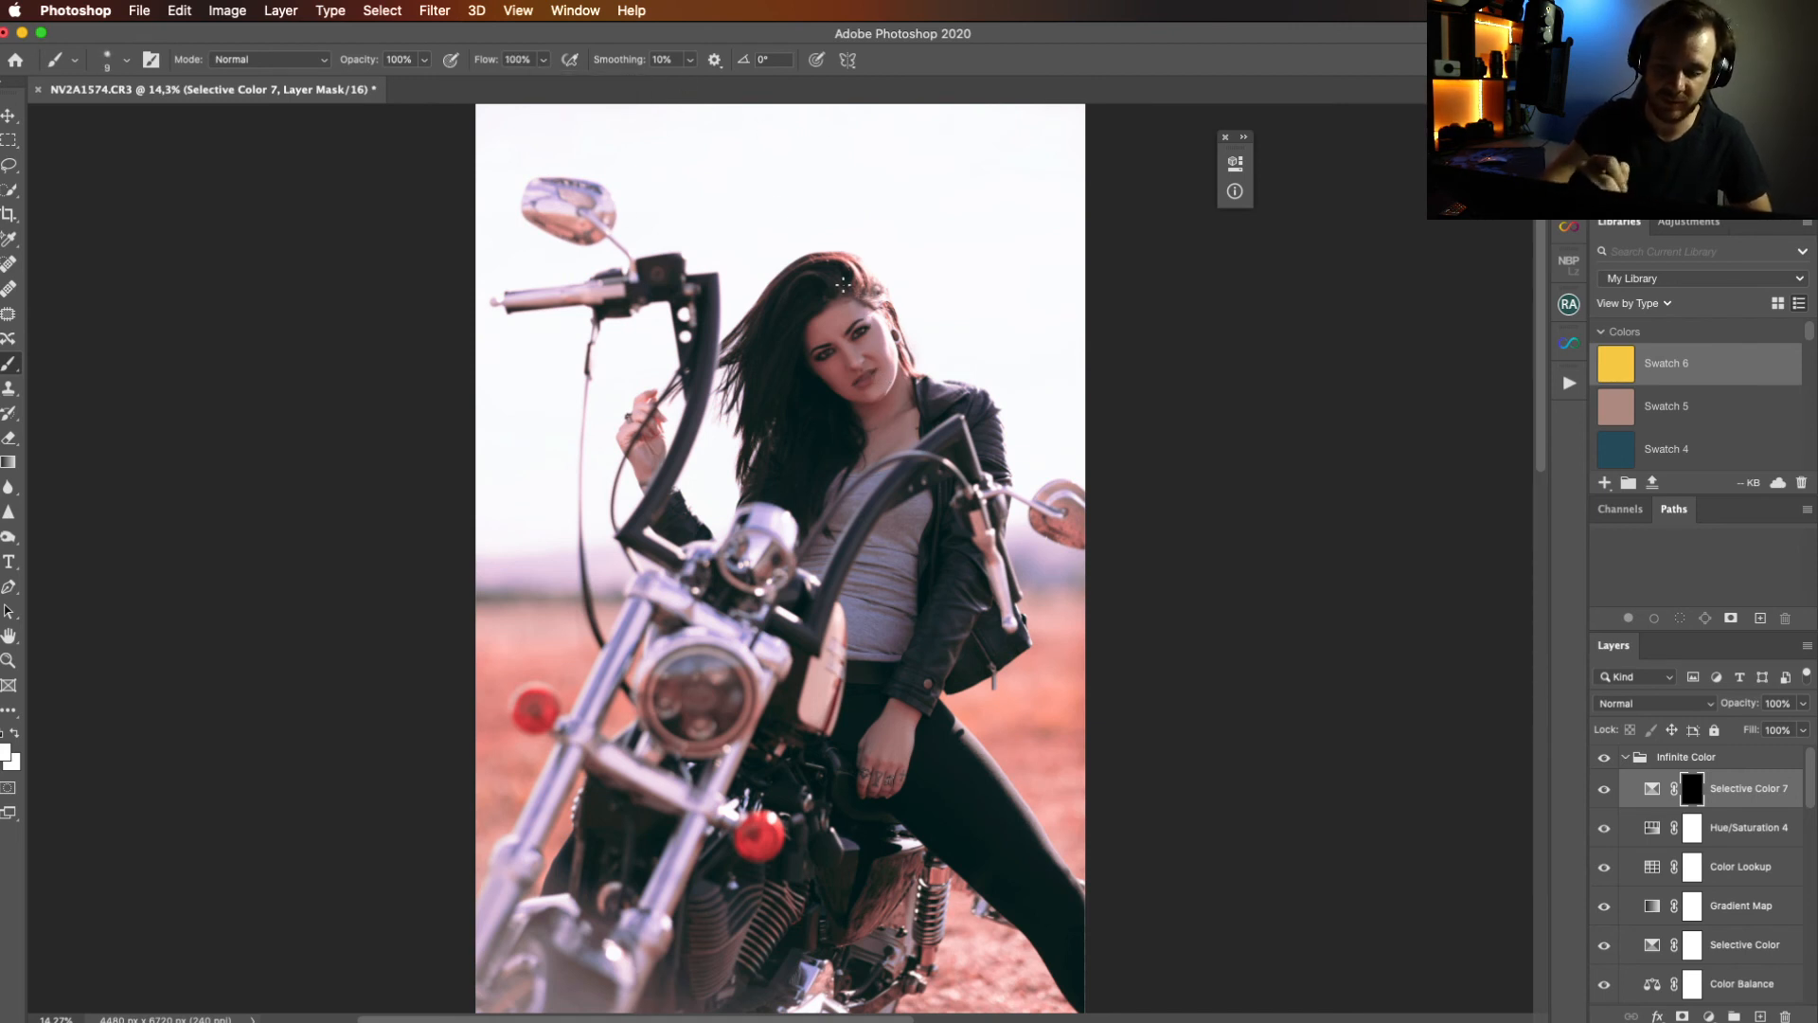
{"action": "key", "text": "bracketright"}
{"action": "key", "text": "bracketright"}
{"action": "key", "text": "bracketright"}
{"action": "key", "text": "bracketright"}
{"action": "key", "text": "bracketright"}
{"action": "key", "text": "bracketright"}
{"action": "key", "text": "bracketright"}
{"action": "key", "text": "bracketright"}
{"action": "key", "text": "bracketright"}
{"action": "key", "text": "bracketright"}
{"action": "key", "text": "bracketright"}
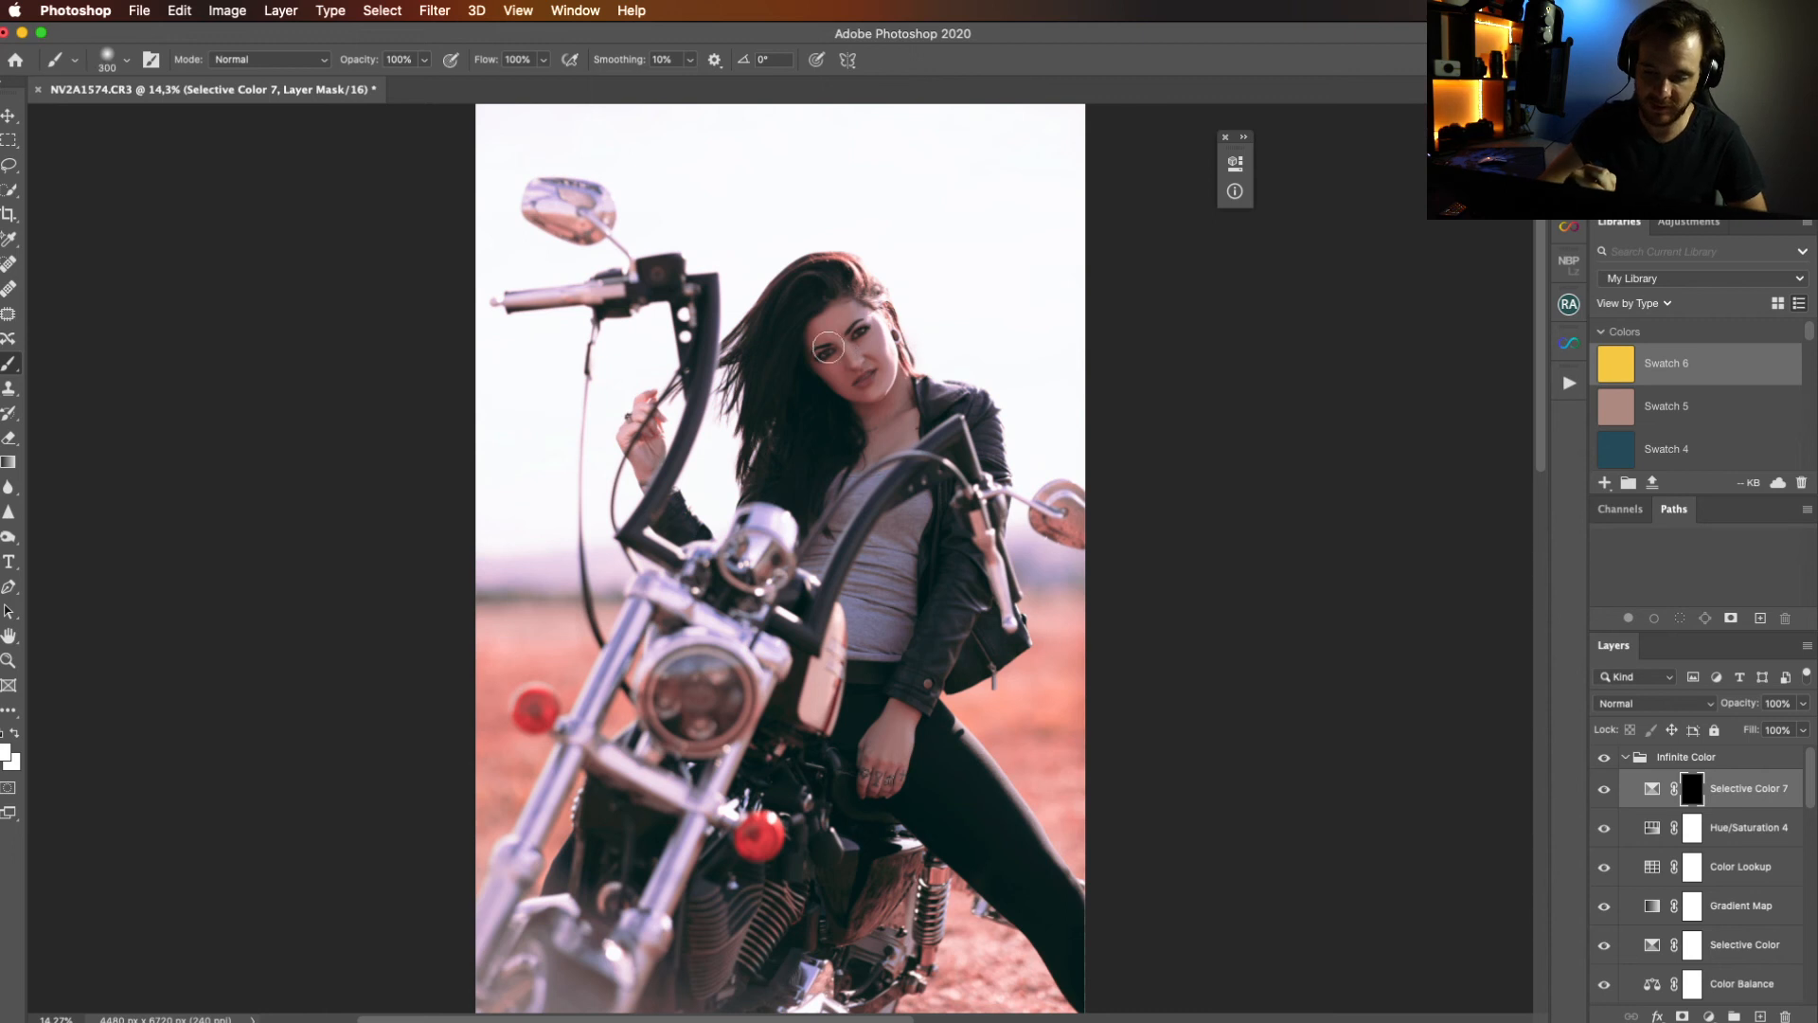
{"action": "left_click", "coordinate": [854, 374]}
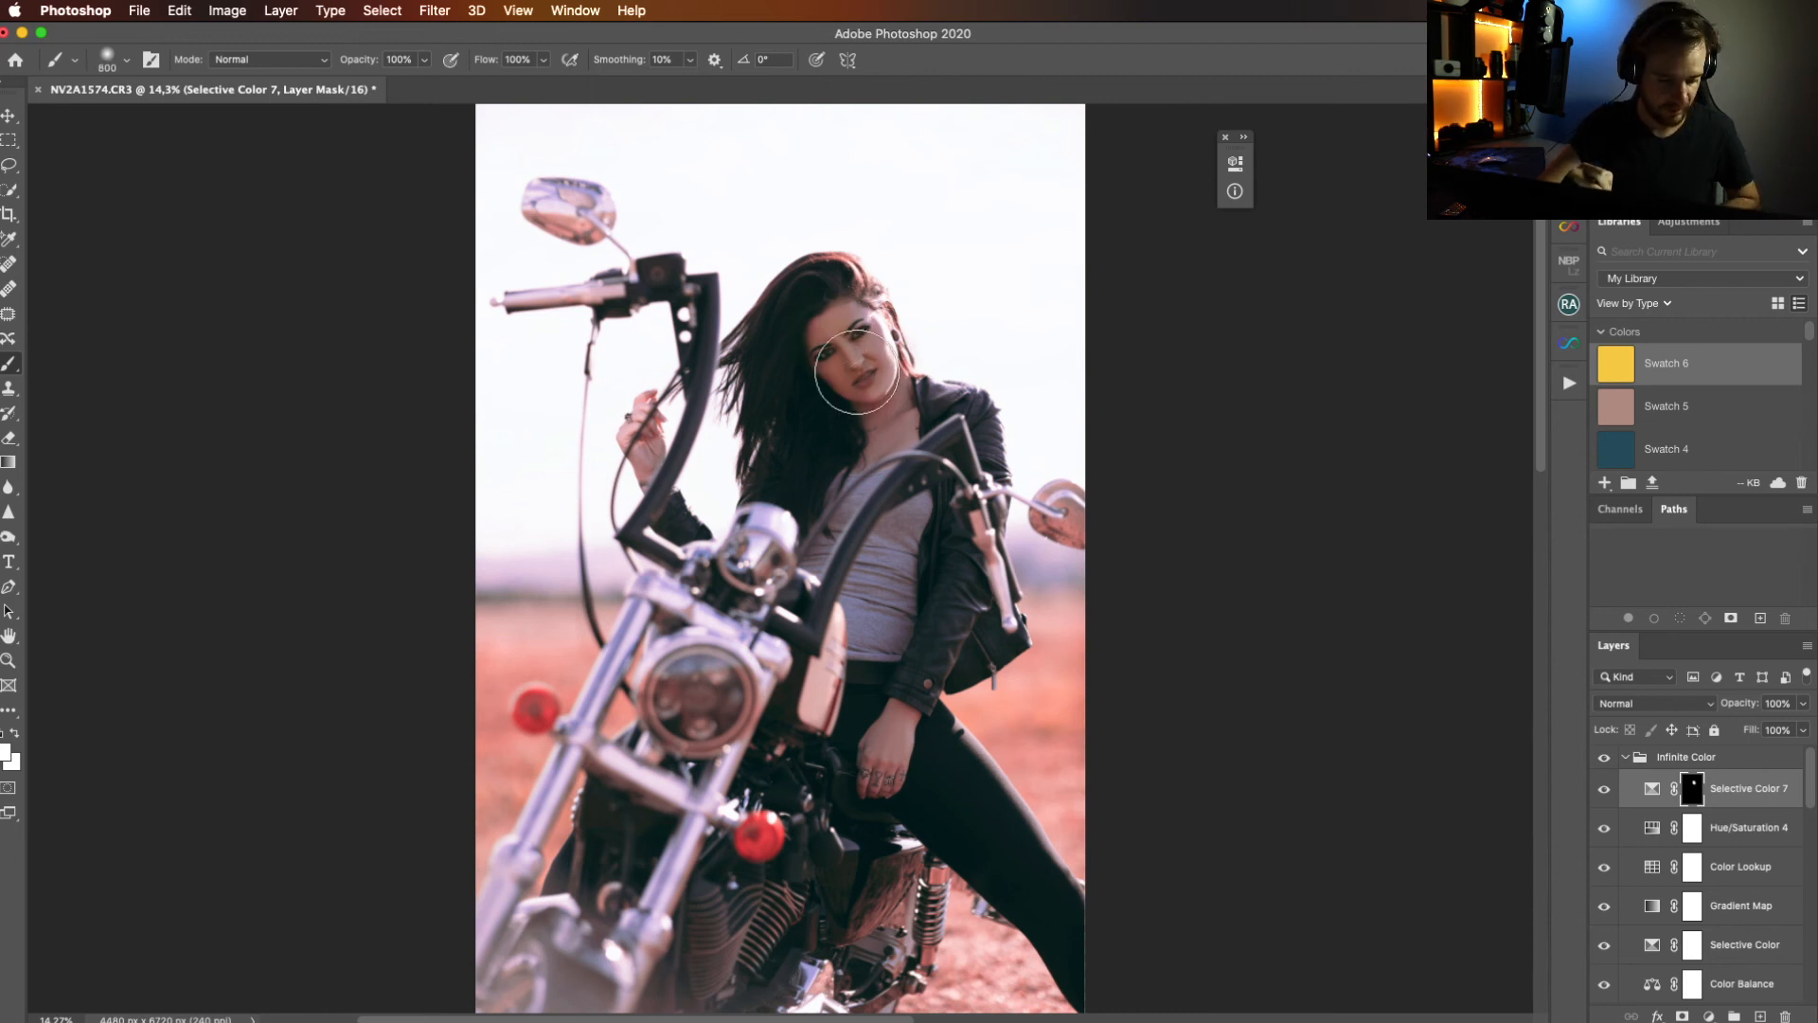
{"action": "key", "text": "d"}
{"action": "mouse_move", "coordinate": [854, 378]}
{"action": "left_mouse_down"}
{"action": "mouse_move", "coordinate": [843, 327]}
{"action": "mouse_move", "coordinate": [855, 410]}
{"action": "mouse_move", "coordinate": [882, 431]}
{"action": "left_mouse_up"}
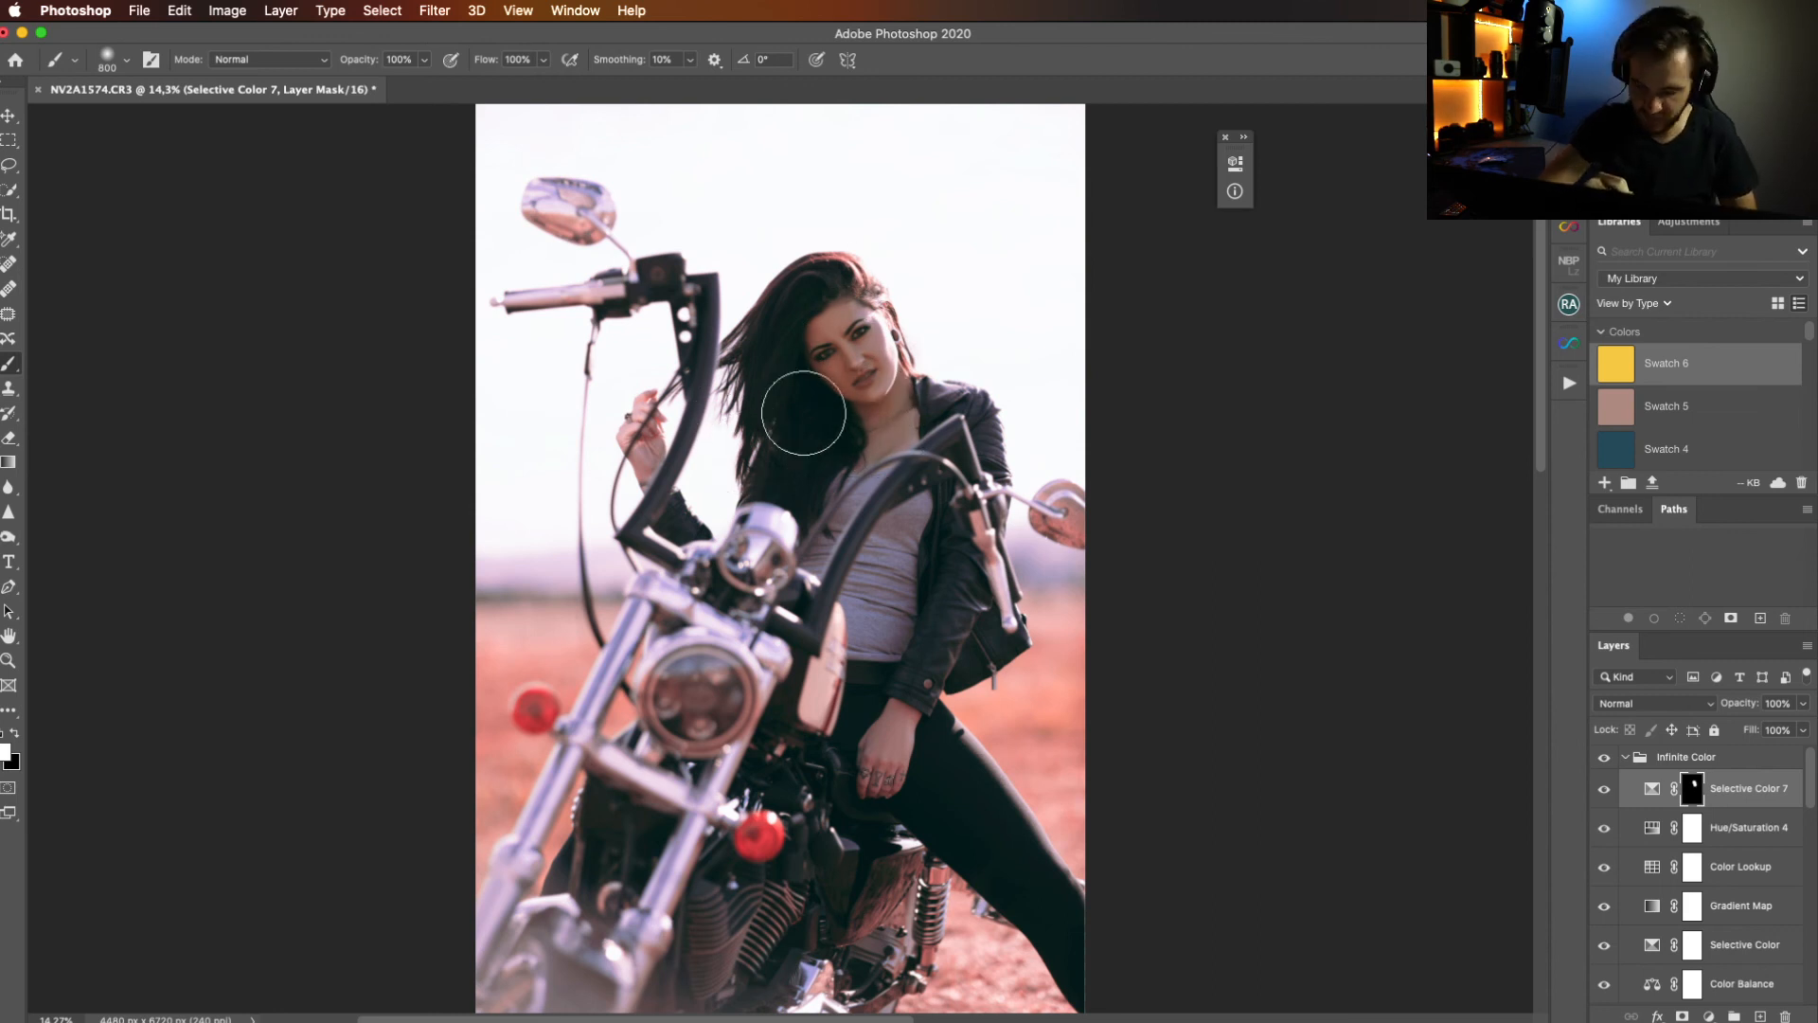
Reveal the Selective Color effect on the smaller skin areas such as the hands with a 200 px brush.
{"action": "key", "text": "bracketleft"}
{"action": "key", "text": "bracketleft"}
{"action": "key", "text": "bracketleft"}
{"action": "key", "text": "bracketleft"}
{"action": "key", "text": "bracketleft"}
{"action": "key", "text": "bracketleft"}
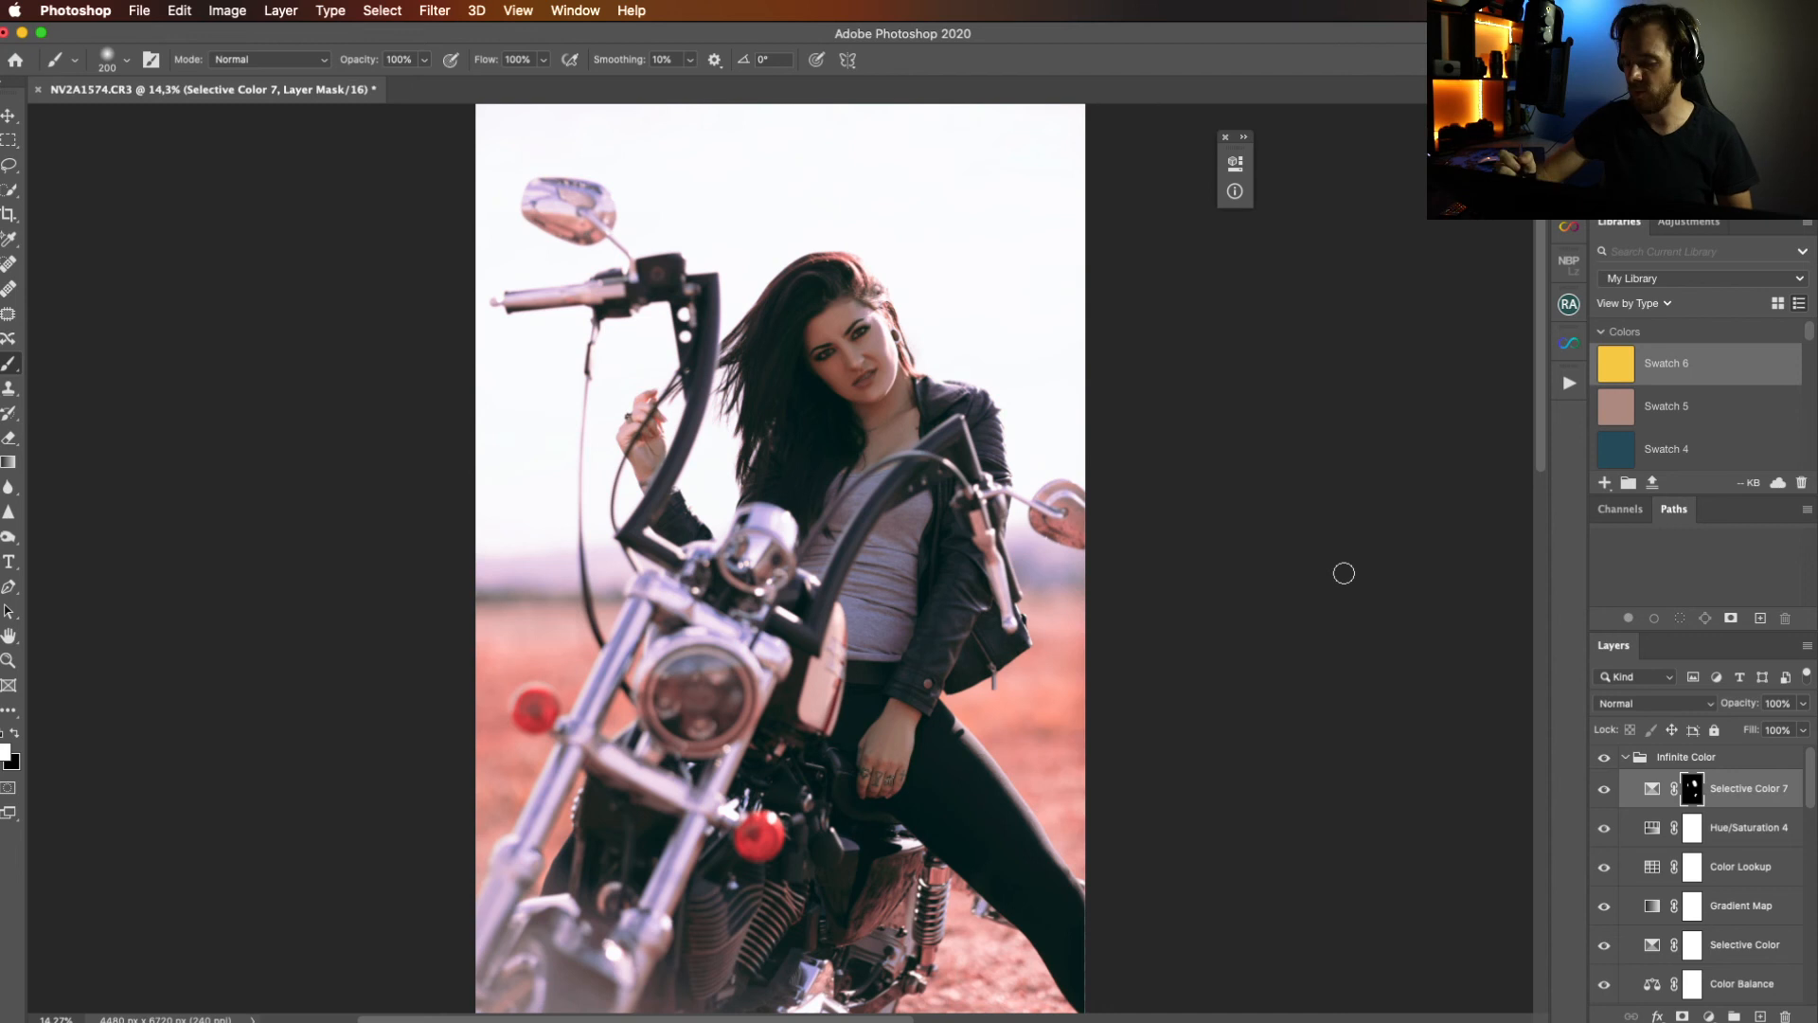
Refine the masked Selective Color layer's Neutrals to cyan +5, magenta 0 and black -6.
{"action": "double_click", "coordinate": [1652, 788]}
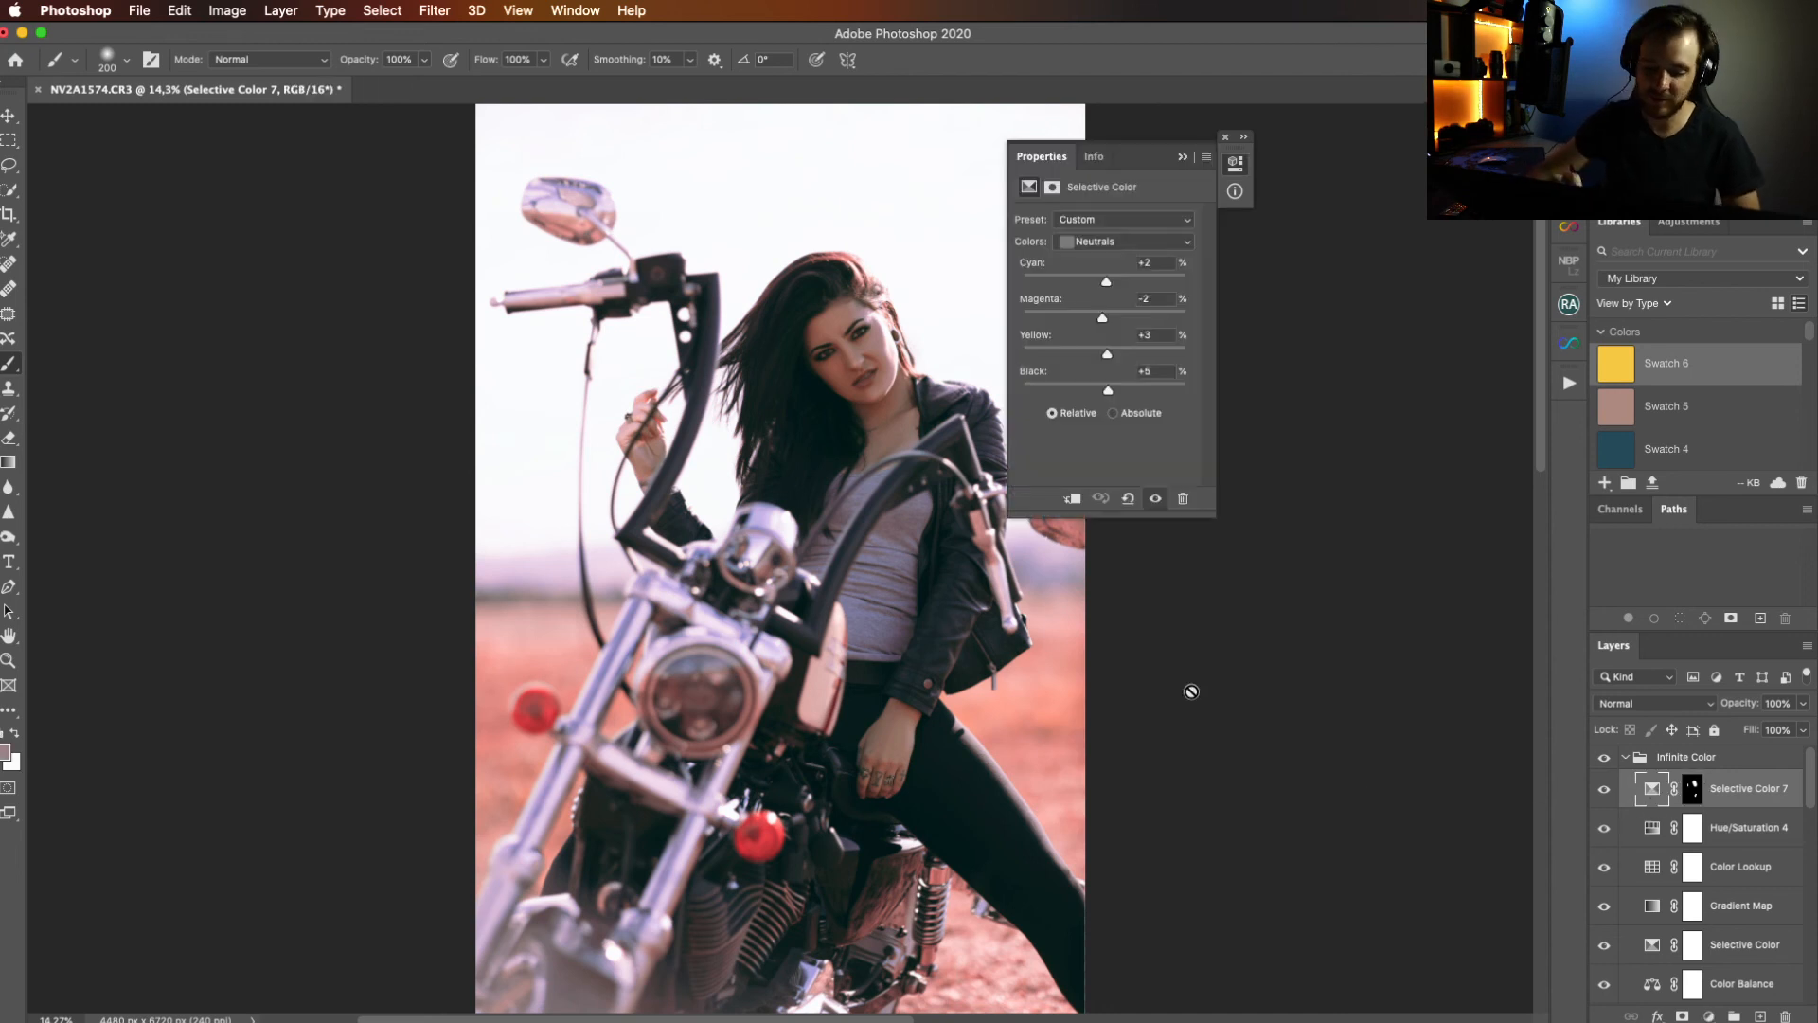
{"action": "double_click", "coordinate": [1148, 298]}
{"action": "type", "text": "0"}
{"action": "key", "text": "Return"}
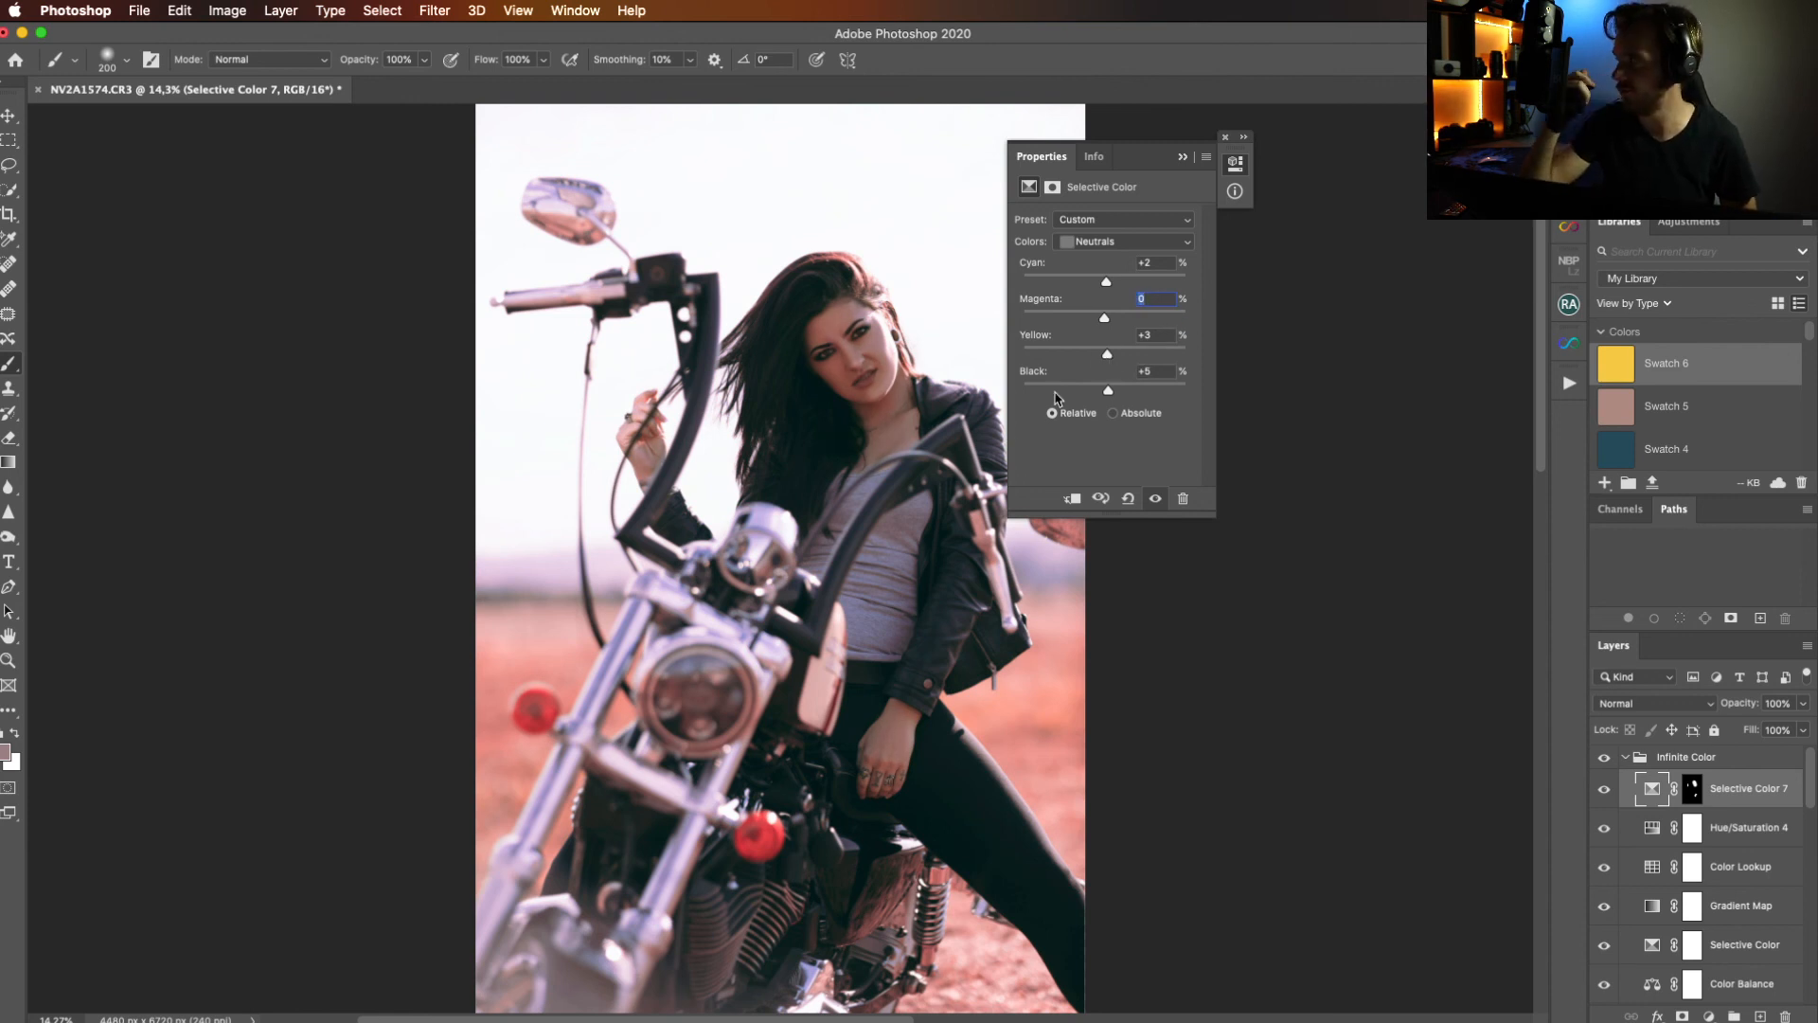
{"action": "mouse_move", "coordinate": [1109, 357]}
{"action": "left_mouse_down"}
{"action": "mouse_move", "coordinate": [1103, 396]}
{"action": "mouse_move", "coordinate": [1110, 357]}
{"action": "left_mouse_up"}
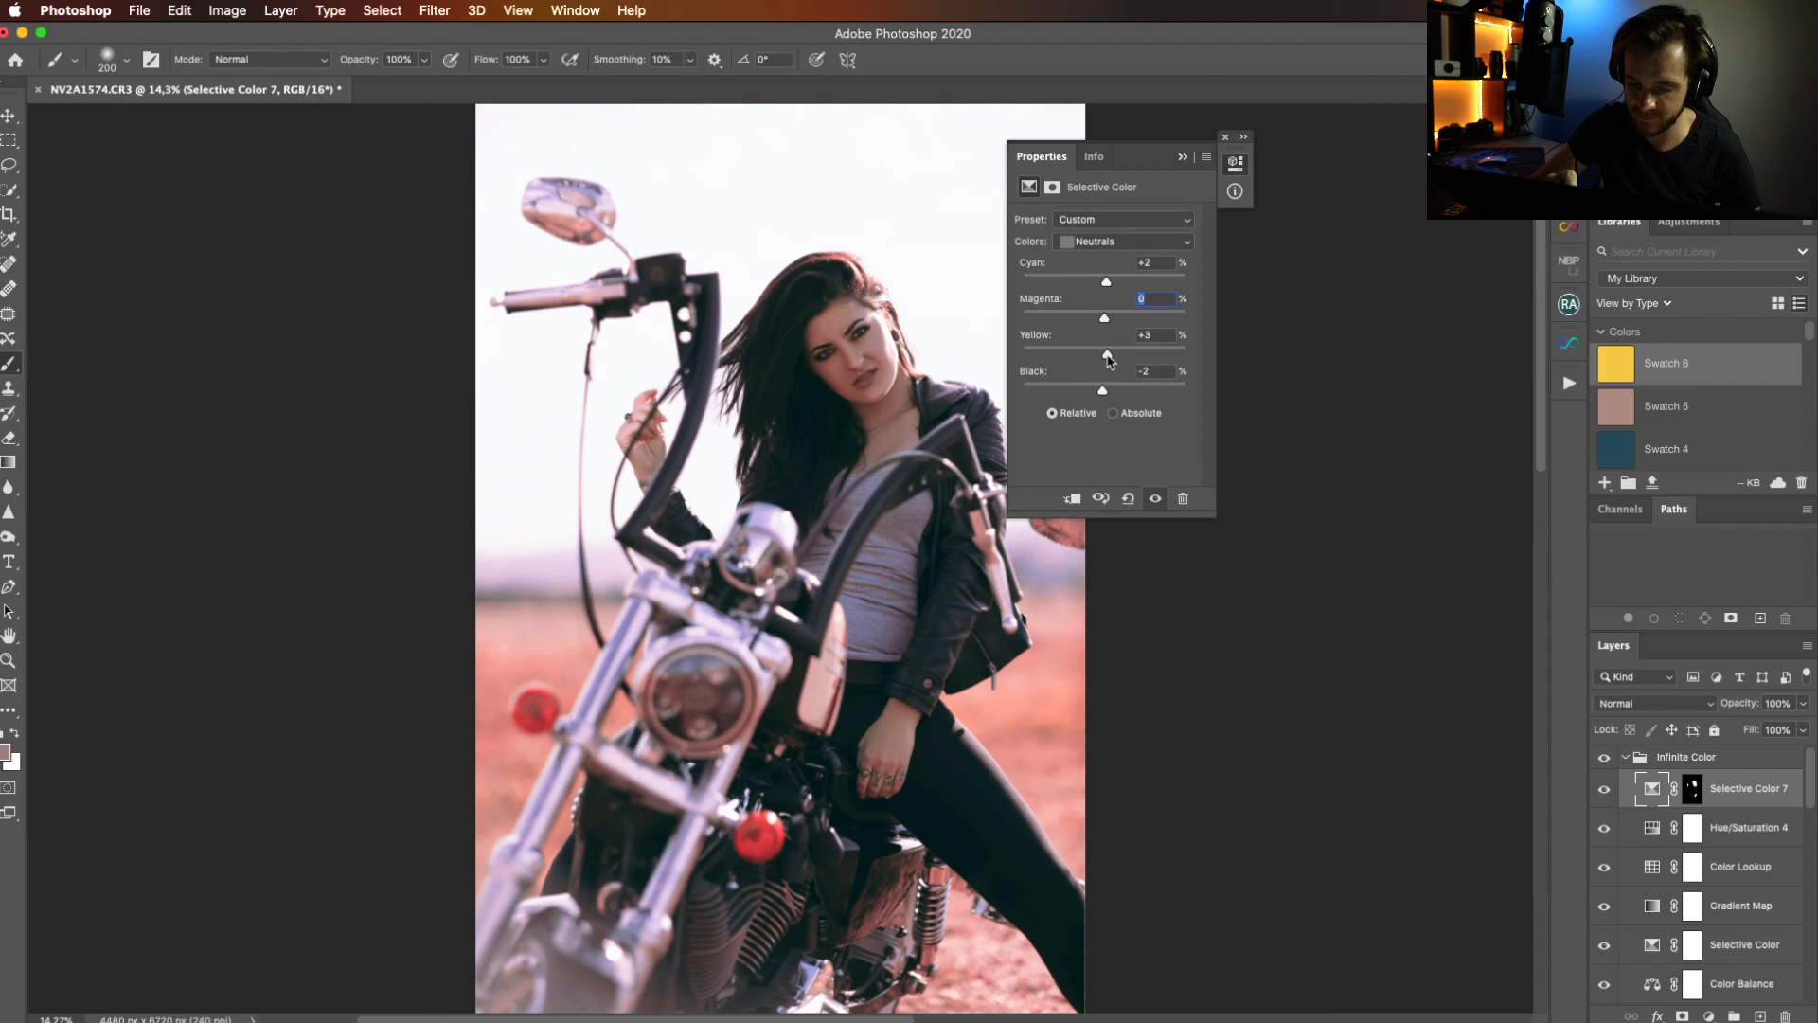
{"action": "left_click_drag", "start_coordinate": [1106, 281], "coordinate": [1111, 284]}
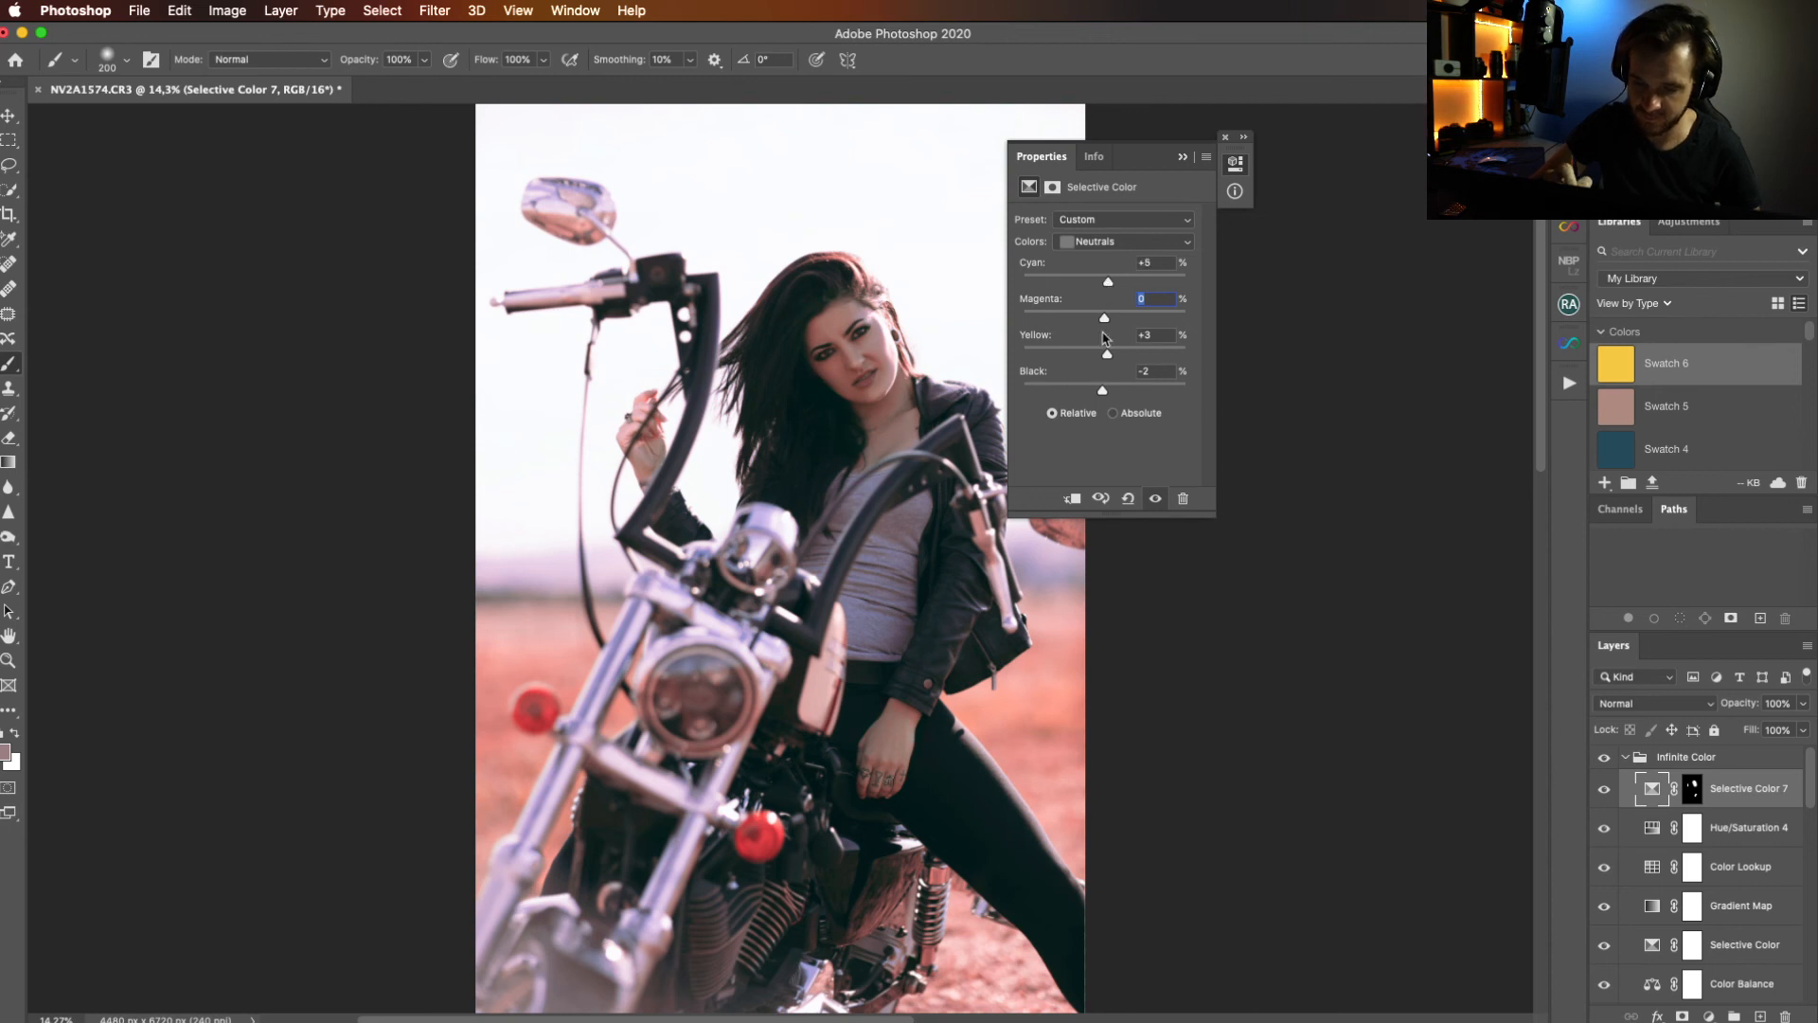
{"action": "left_click_drag", "start_coordinate": [1103, 392], "coordinate": [1099, 392]}
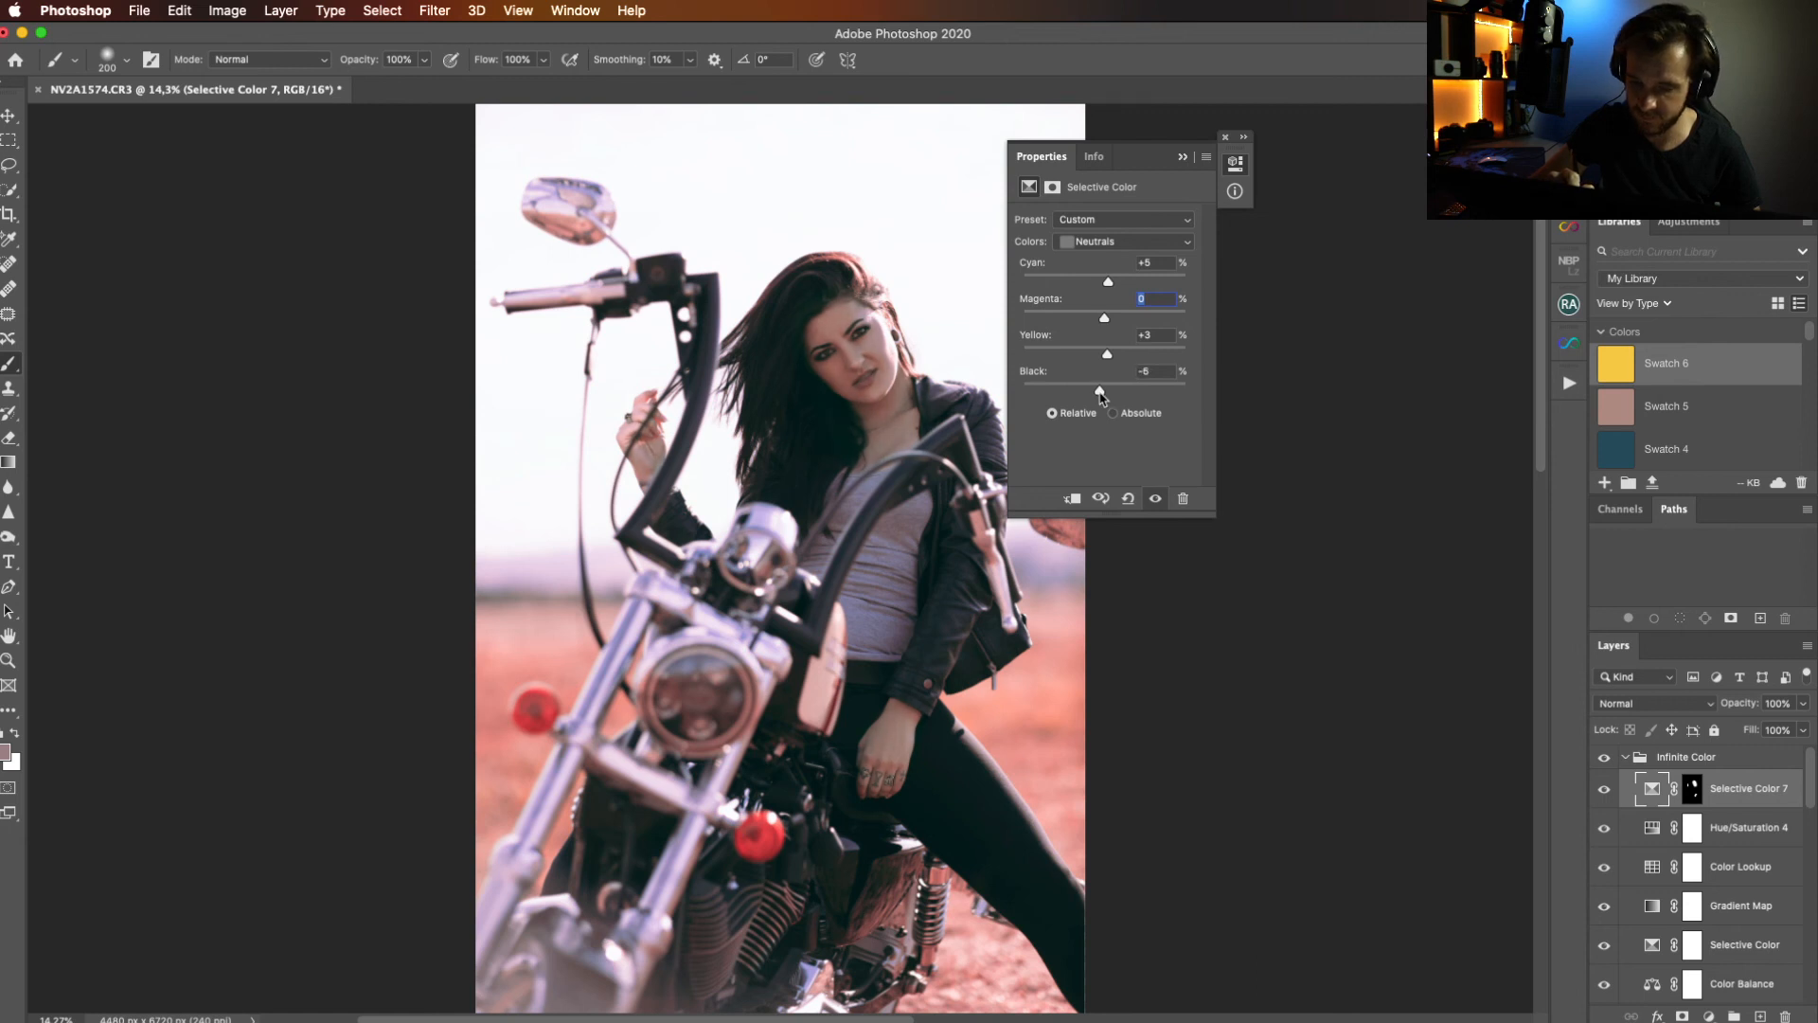
{"action": "left_click", "coordinate": [1183, 157]}
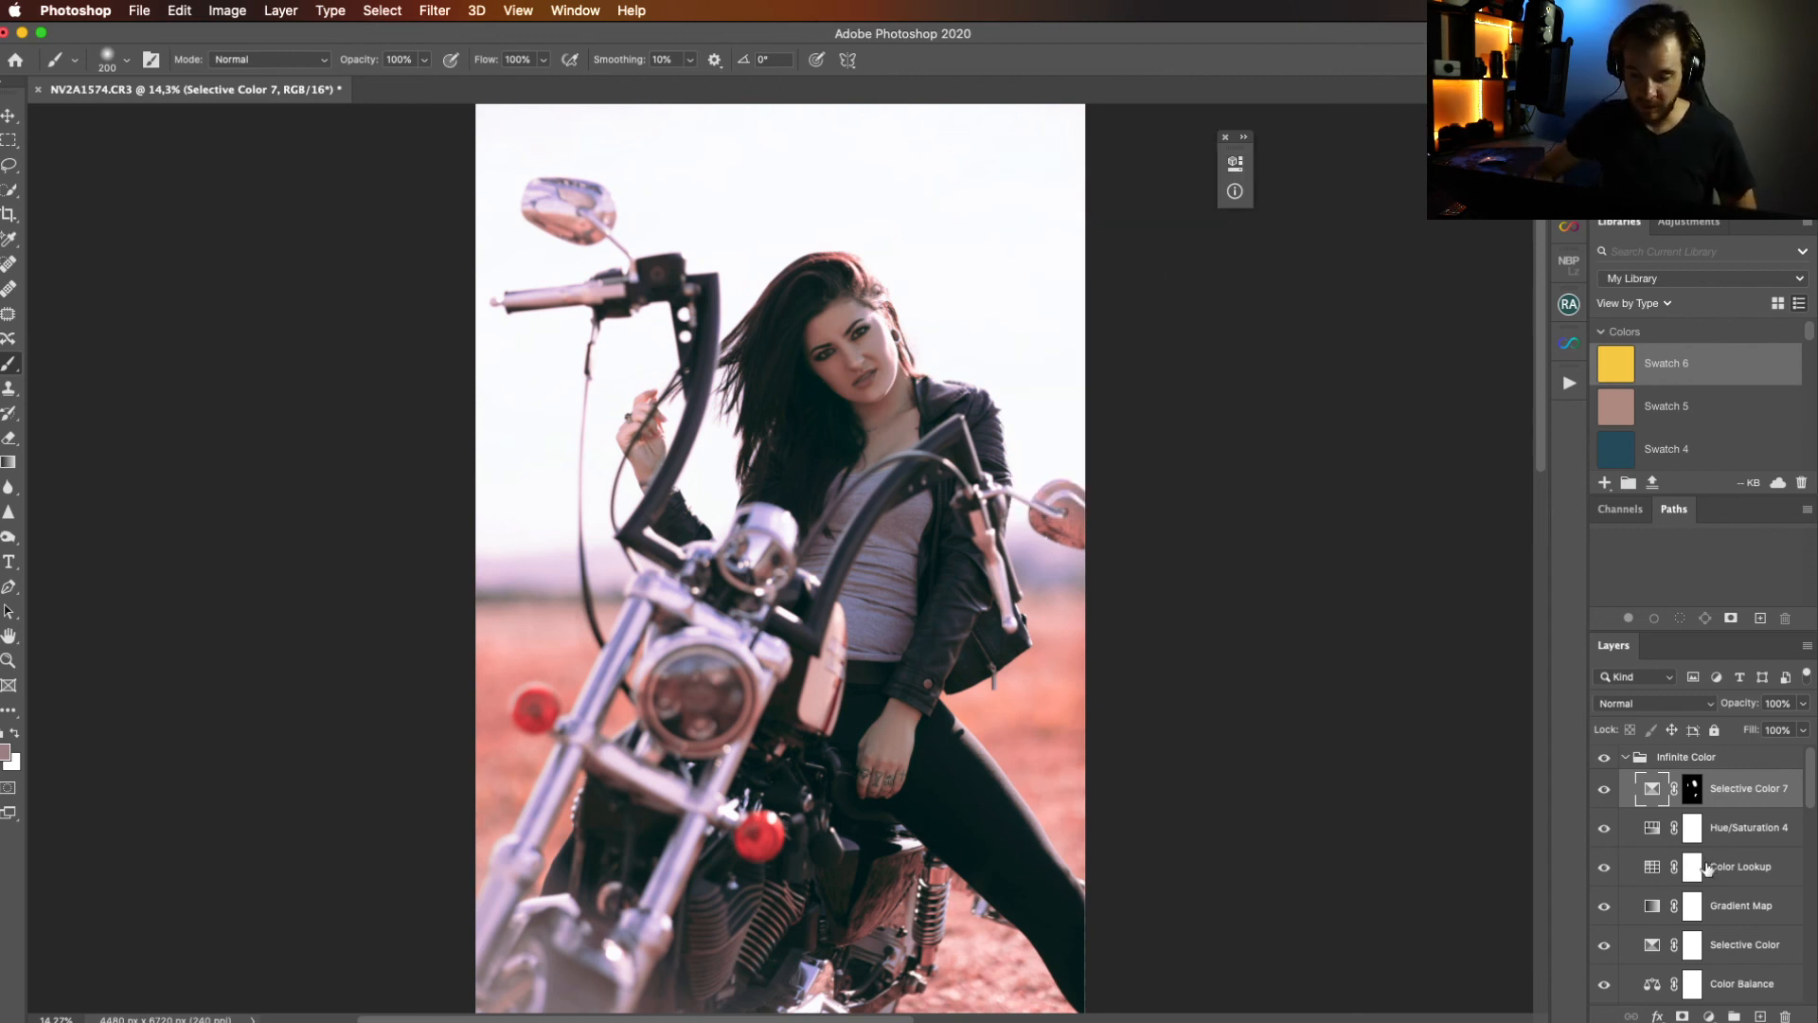
Add a Hue/Saturation layer above Selective Color 7, try warmer and pinker Master hues, and set the hue to +2.
{"action": "left_click", "coordinate": [1709, 1015]}
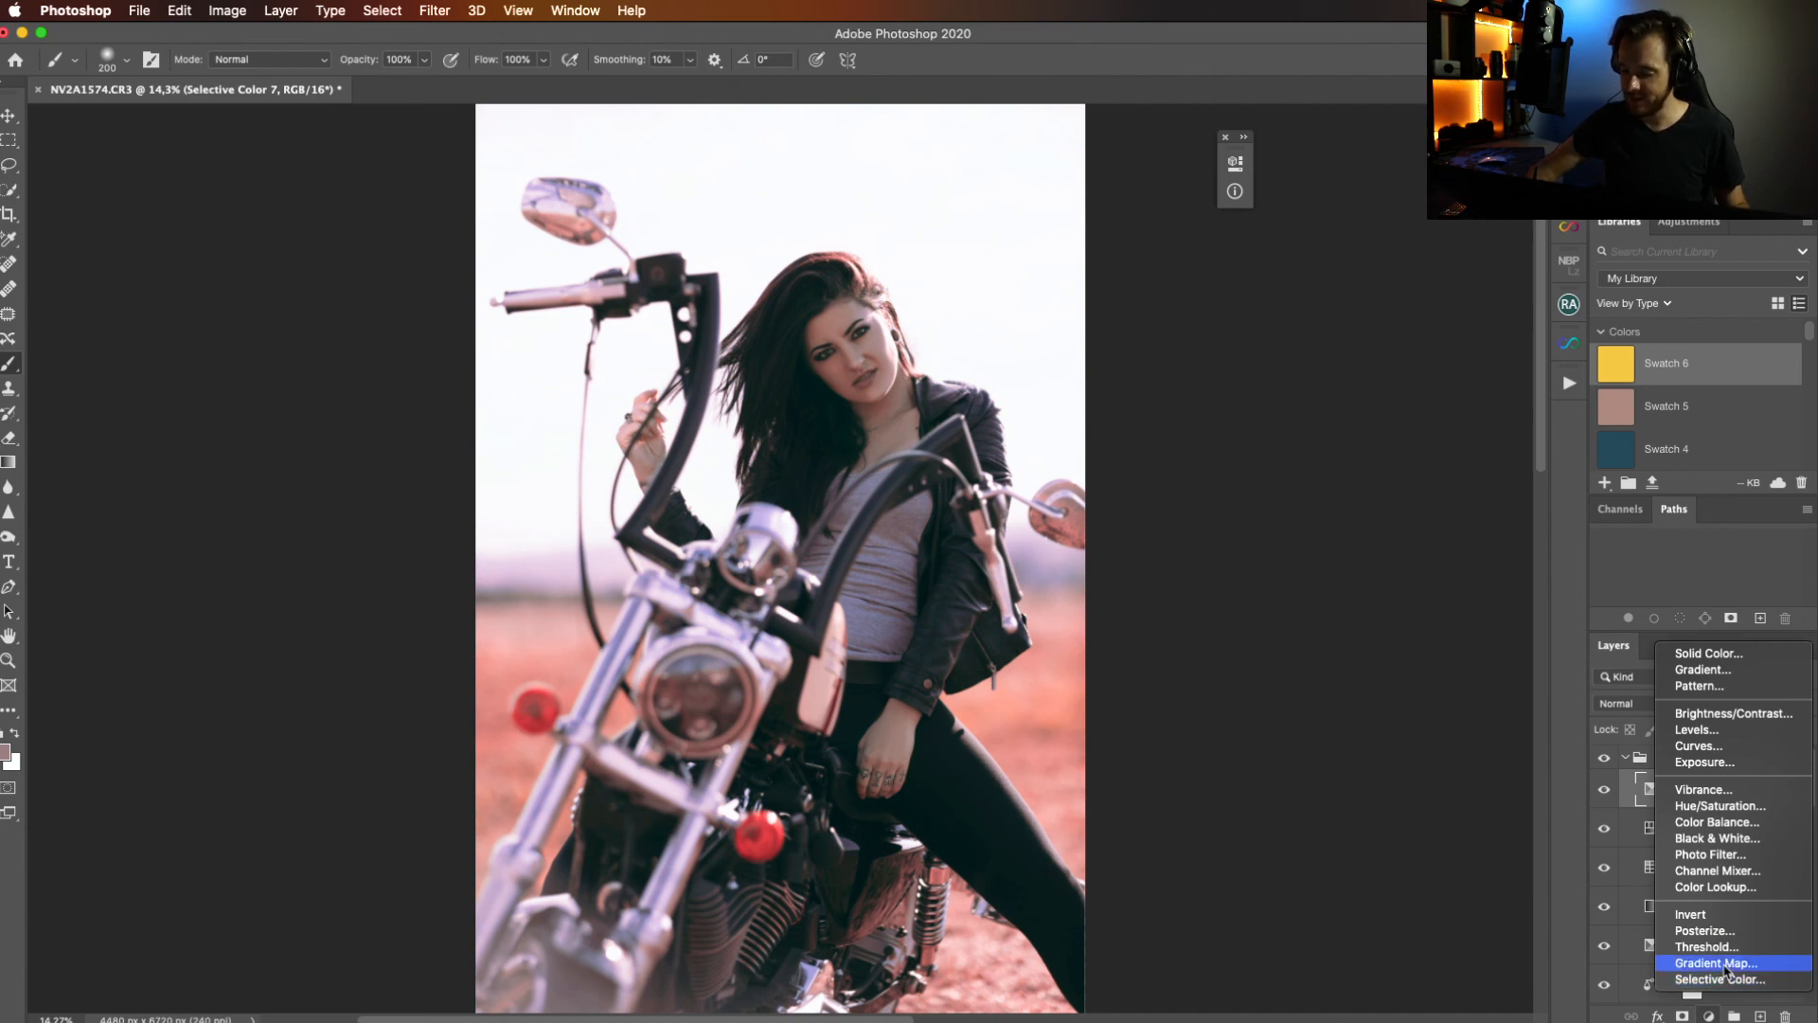
{"action": "left_click", "coordinate": [1721, 806]}
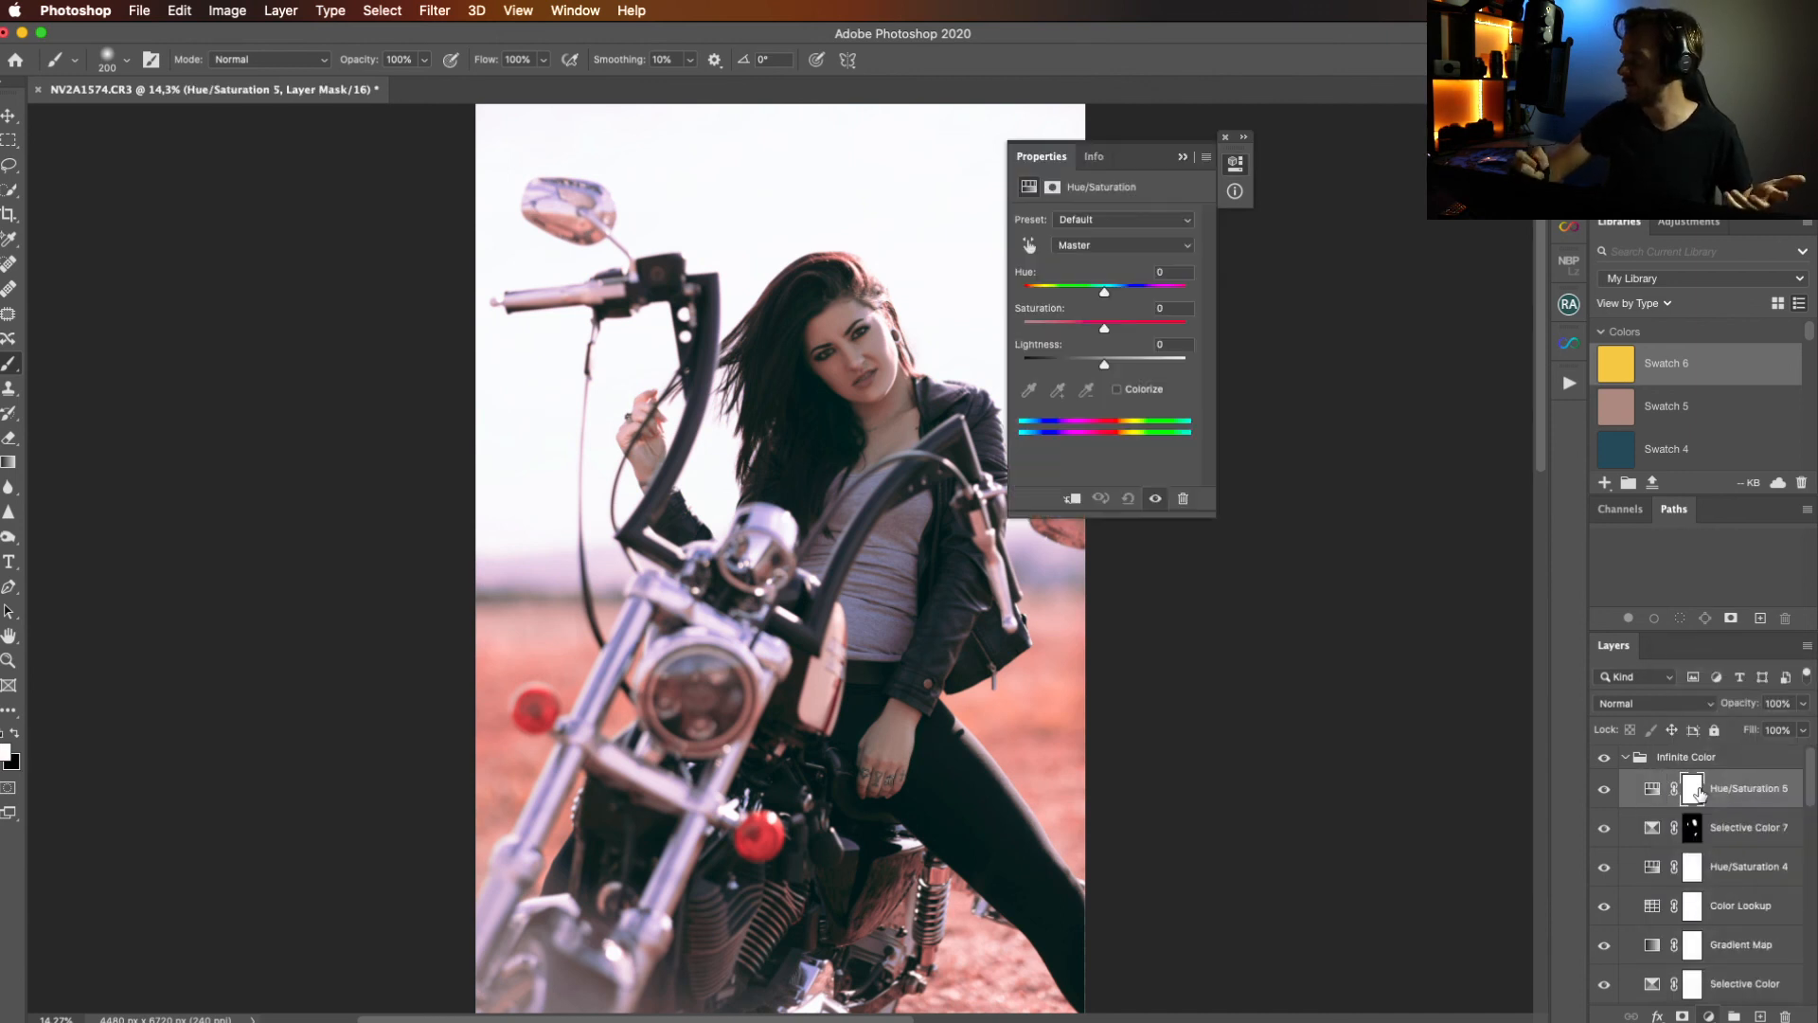
{"action": "left_click_drag", "start_coordinate": [1138, 165], "coordinate": [1325, 391]}
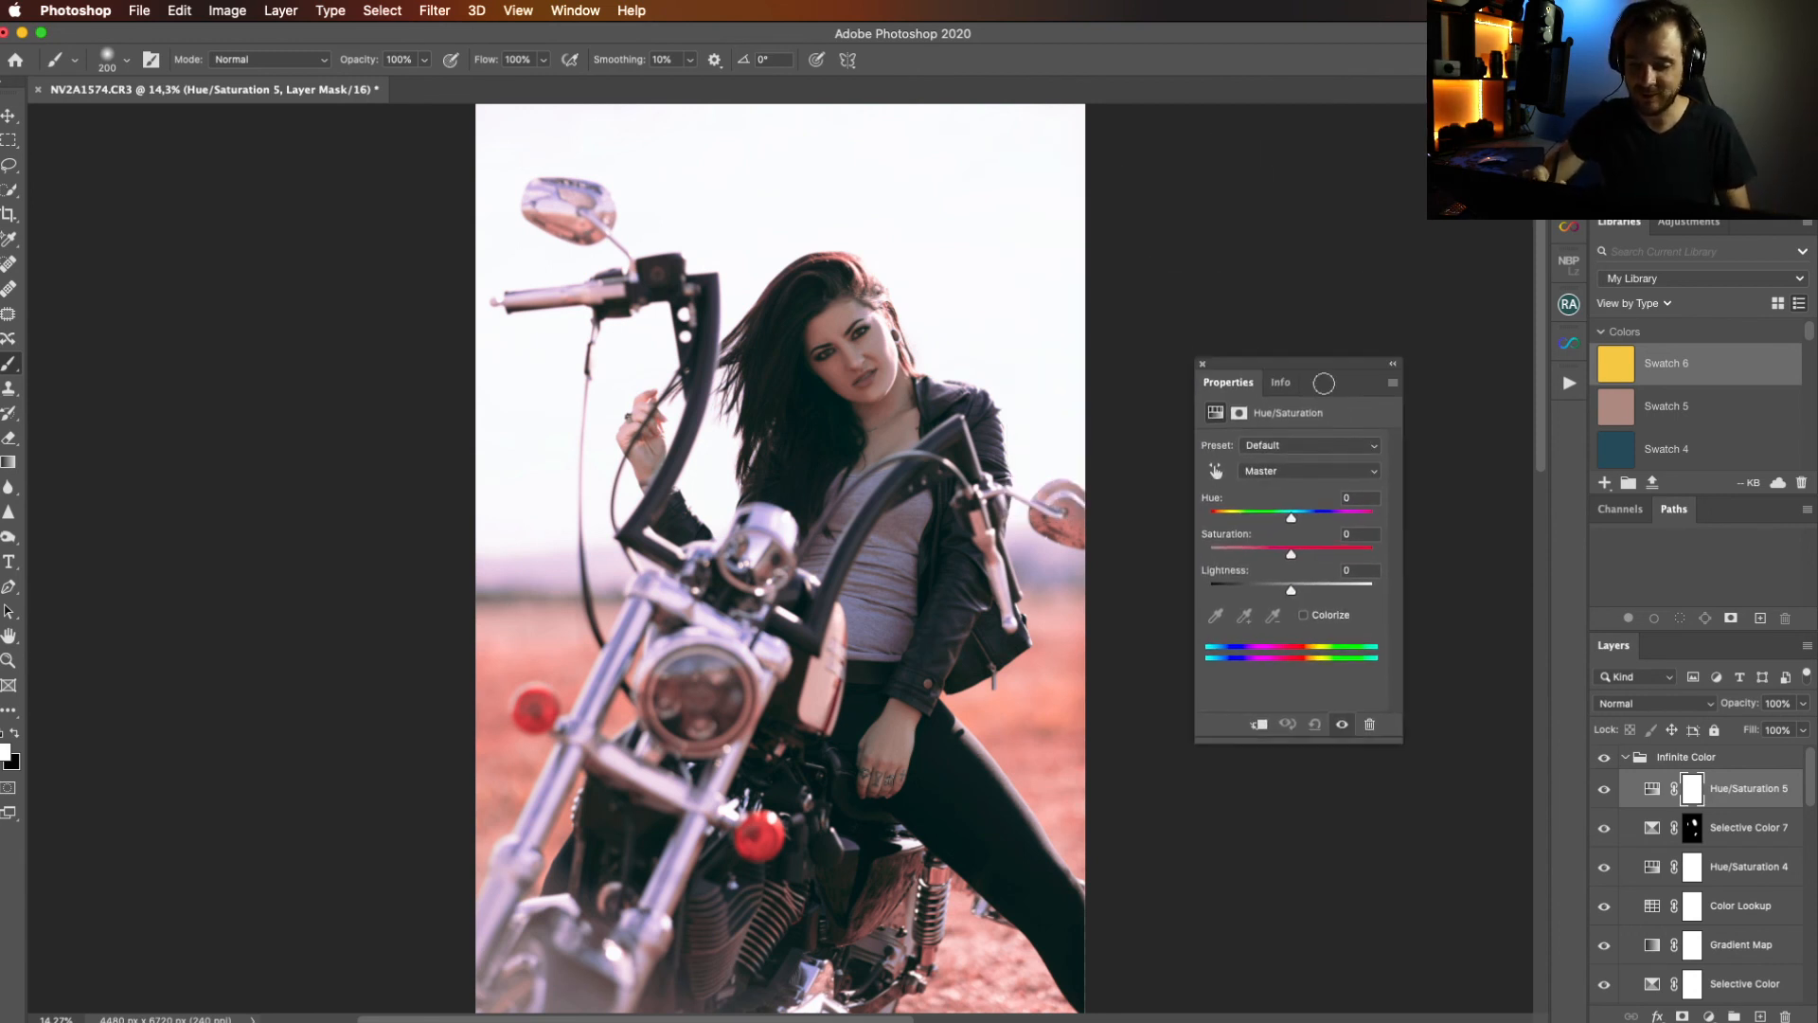
{"action": "left_click", "coordinate": [1271, 471]}
{"action": "left_click", "coordinate": [1267, 469]}
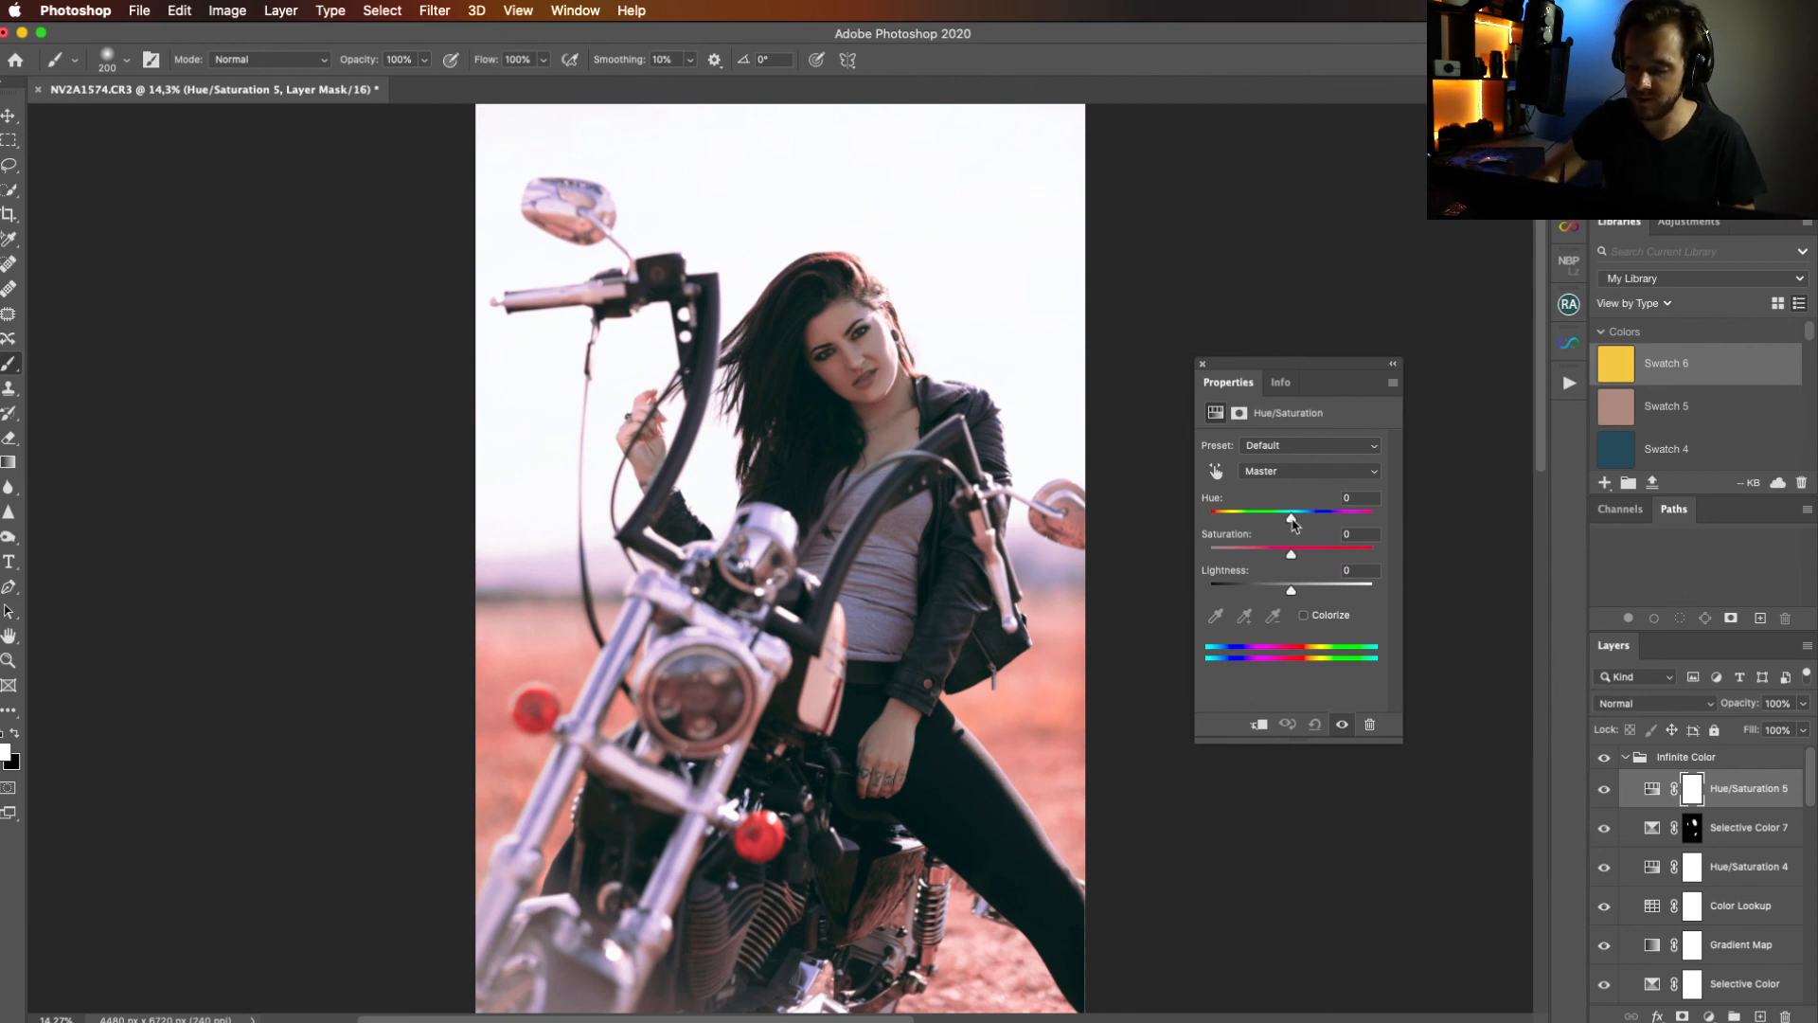
{"action": "left_click_drag", "start_coordinate": [1290, 520], "coordinate": [1298, 520]}
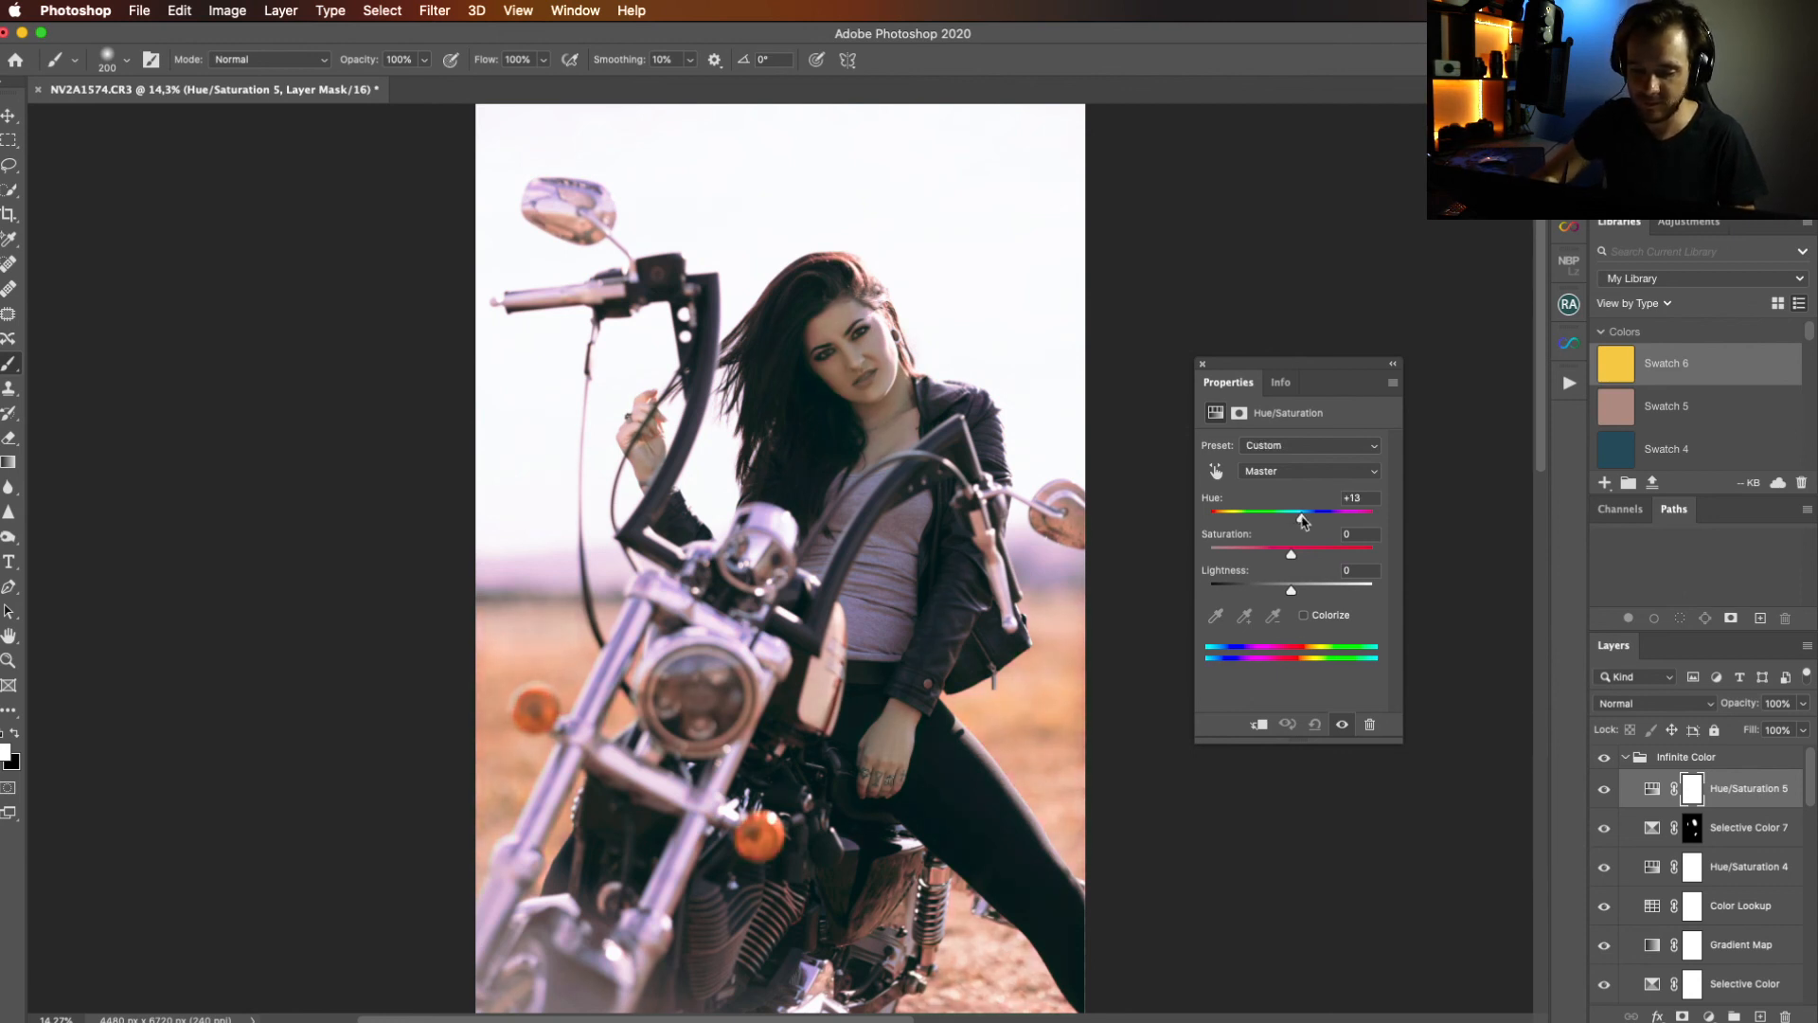
{"action": "left_click_drag", "start_coordinate": [1303, 519], "coordinate": [1285, 522]}
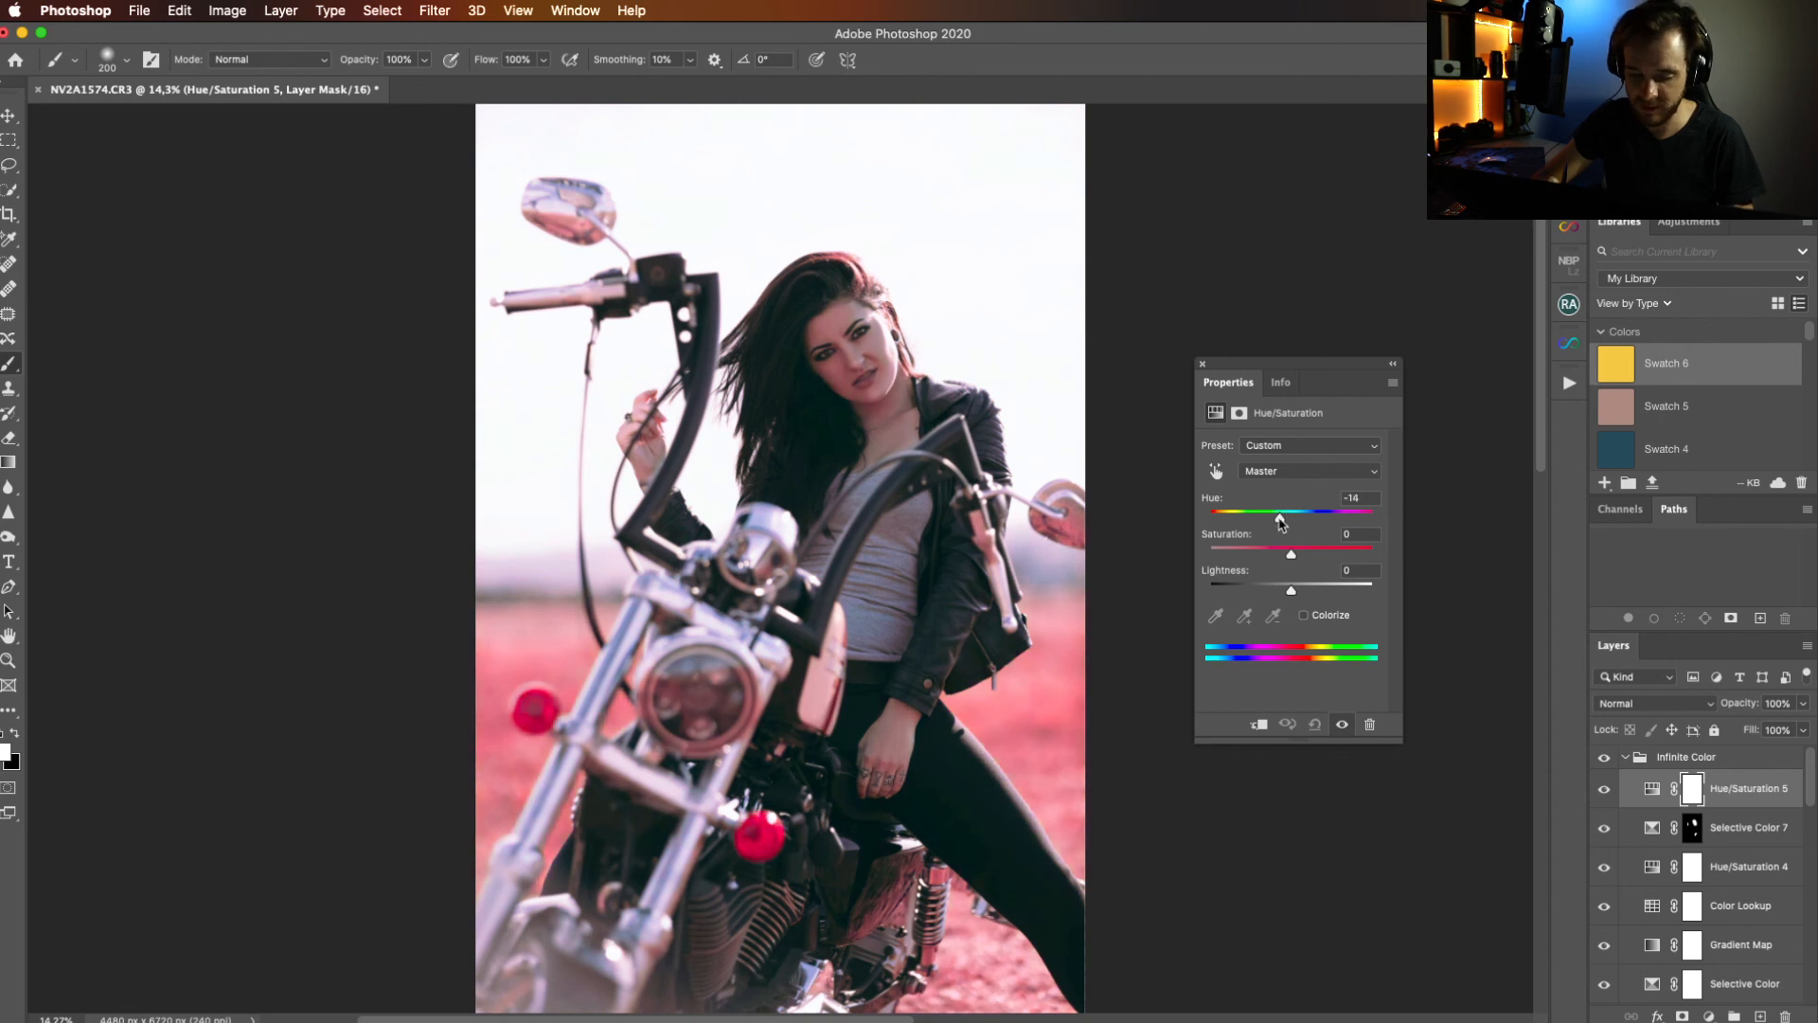
{"action": "left_click_drag", "start_coordinate": [1280, 519], "coordinate": [1286, 520]}
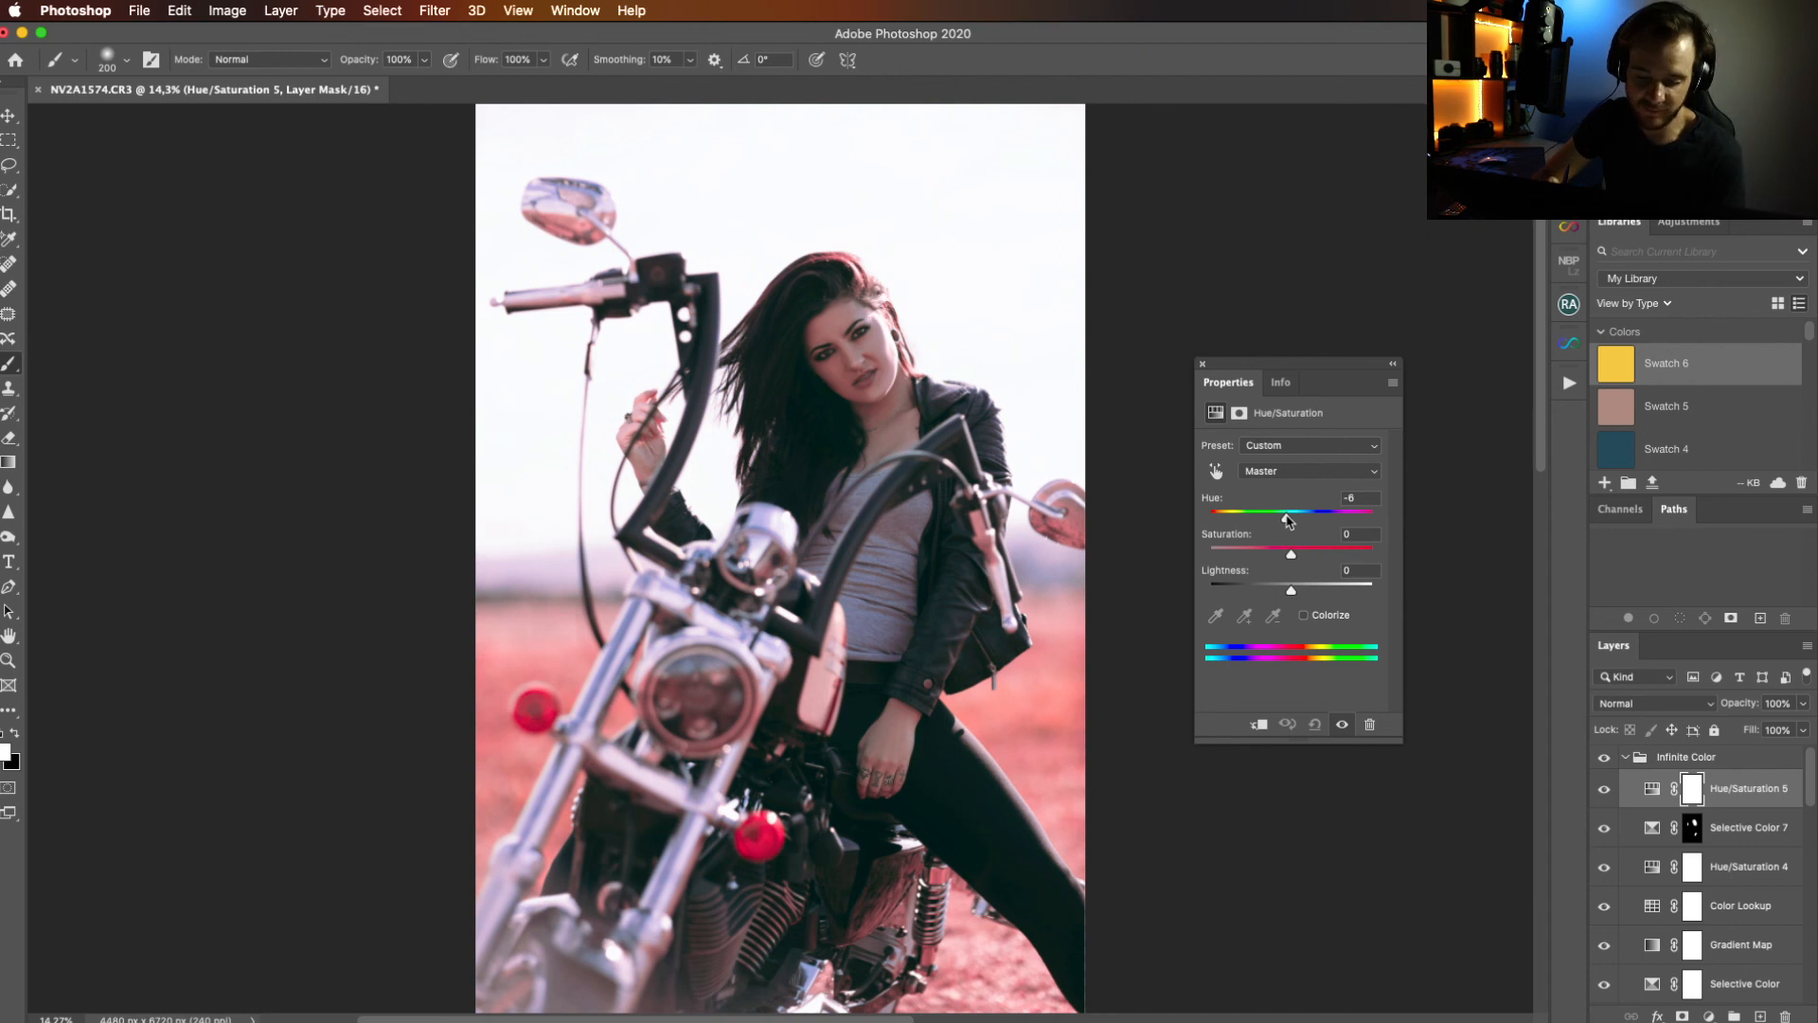
{"action": "left_click_drag", "start_coordinate": [1288, 520], "coordinate": [1289, 520]}
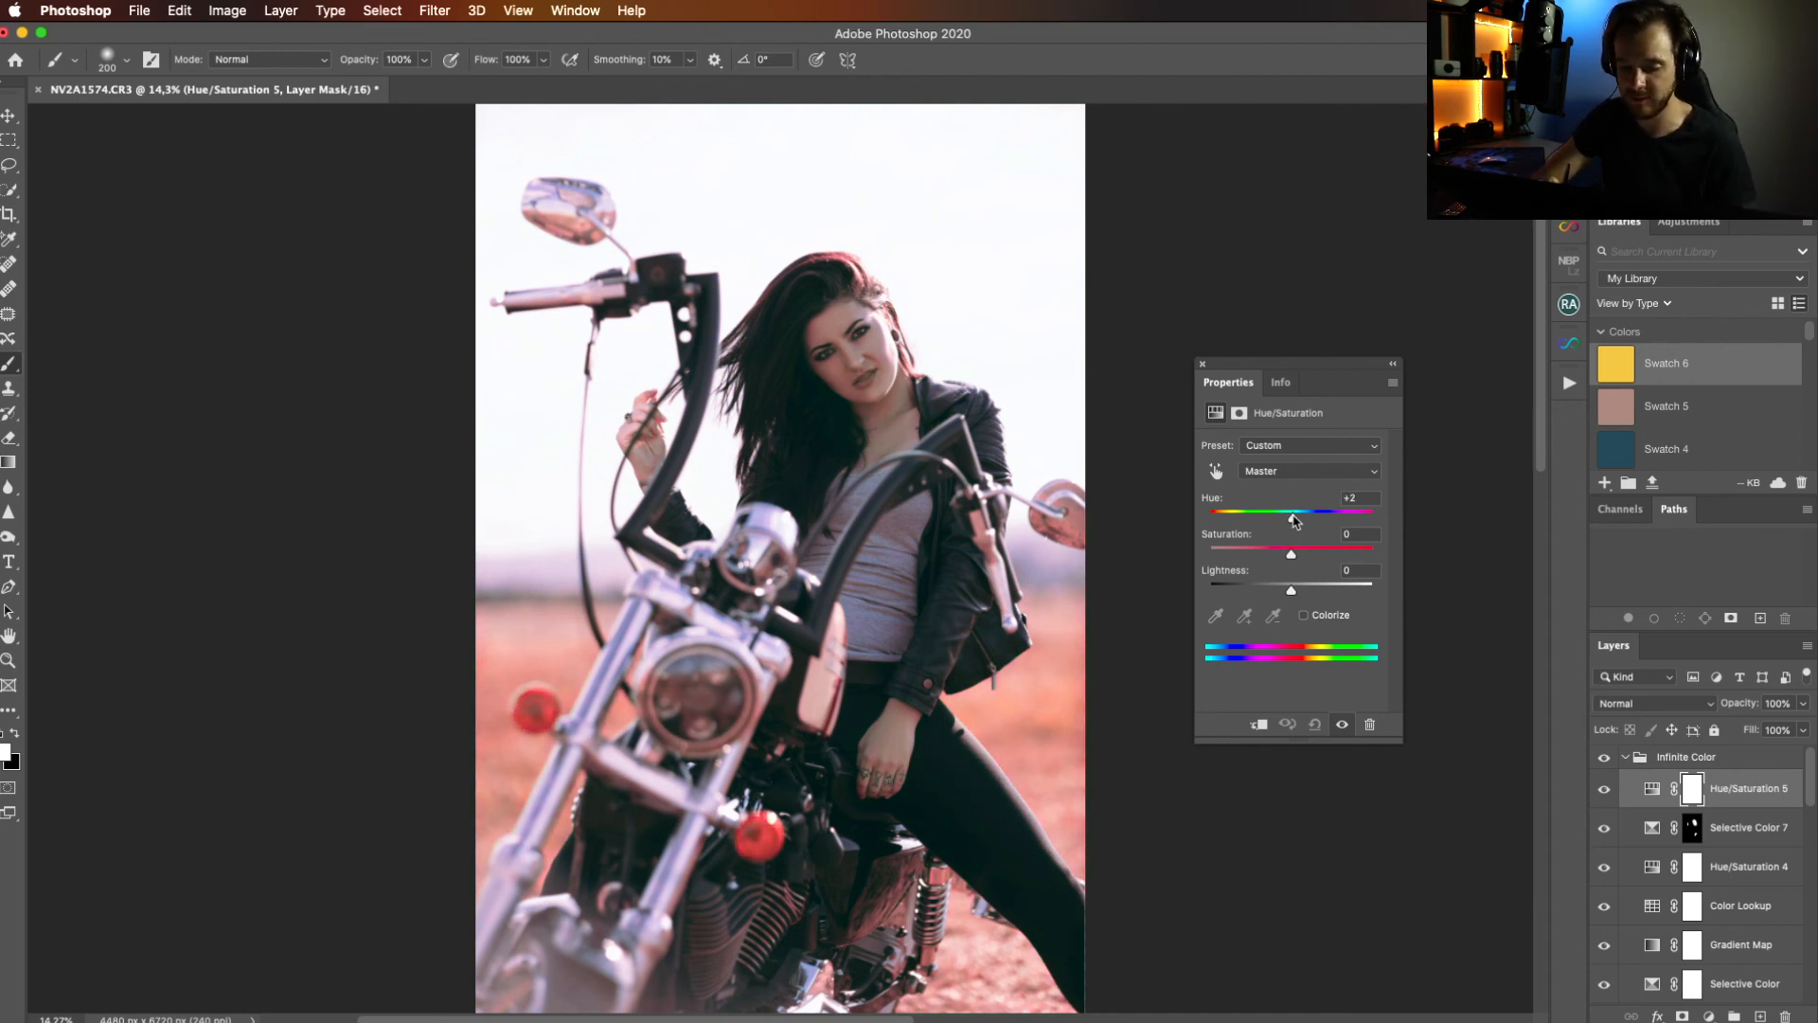
Set the Hue/Saturation 5 layer's Master hue to -3, saturation to -6 and lightness to 0.
{"action": "mouse_move", "coordinate": [1290, 520]}
{"action": "left_mouse_down"}
{"action": "mouse_move", "coordinate": [1216, 521]}
{"action": "mouse_move", "coordinate": [1291, 530]}
{"action": "left_mouse_up"}
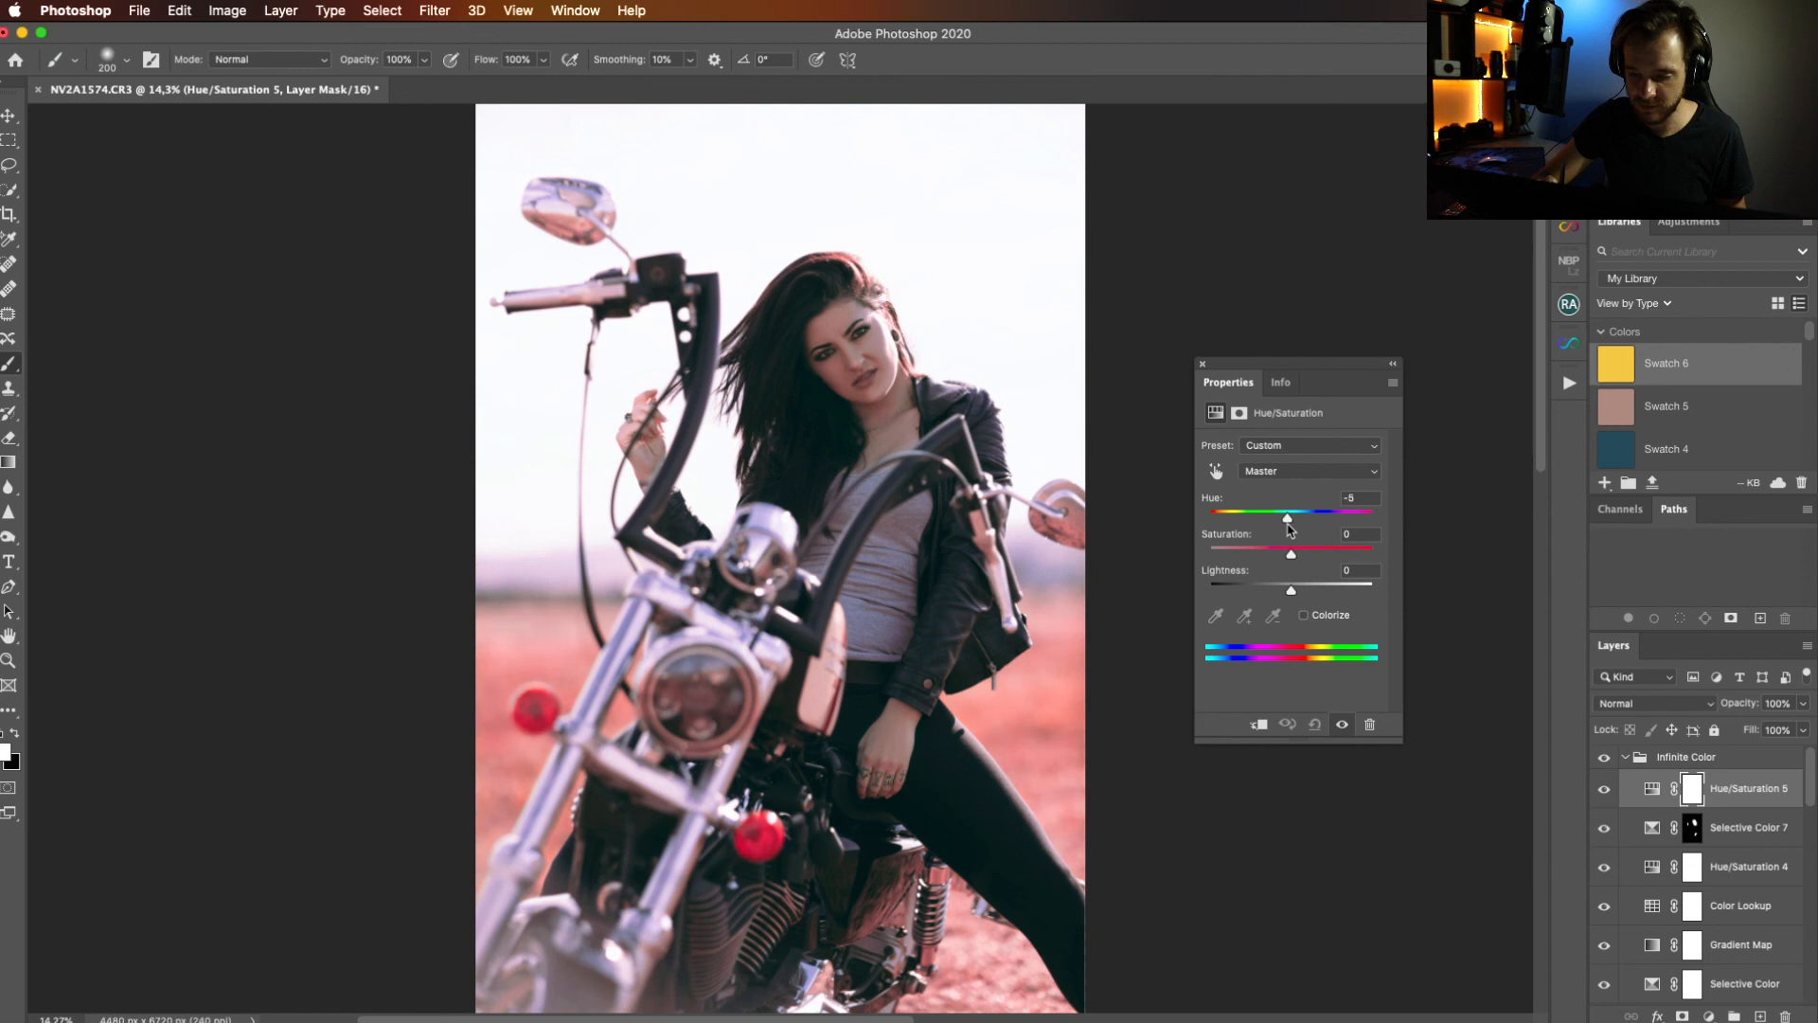
{"action": "left_click", "coordinate": [1361, 498]}
{"action": "type", "text": "-"}
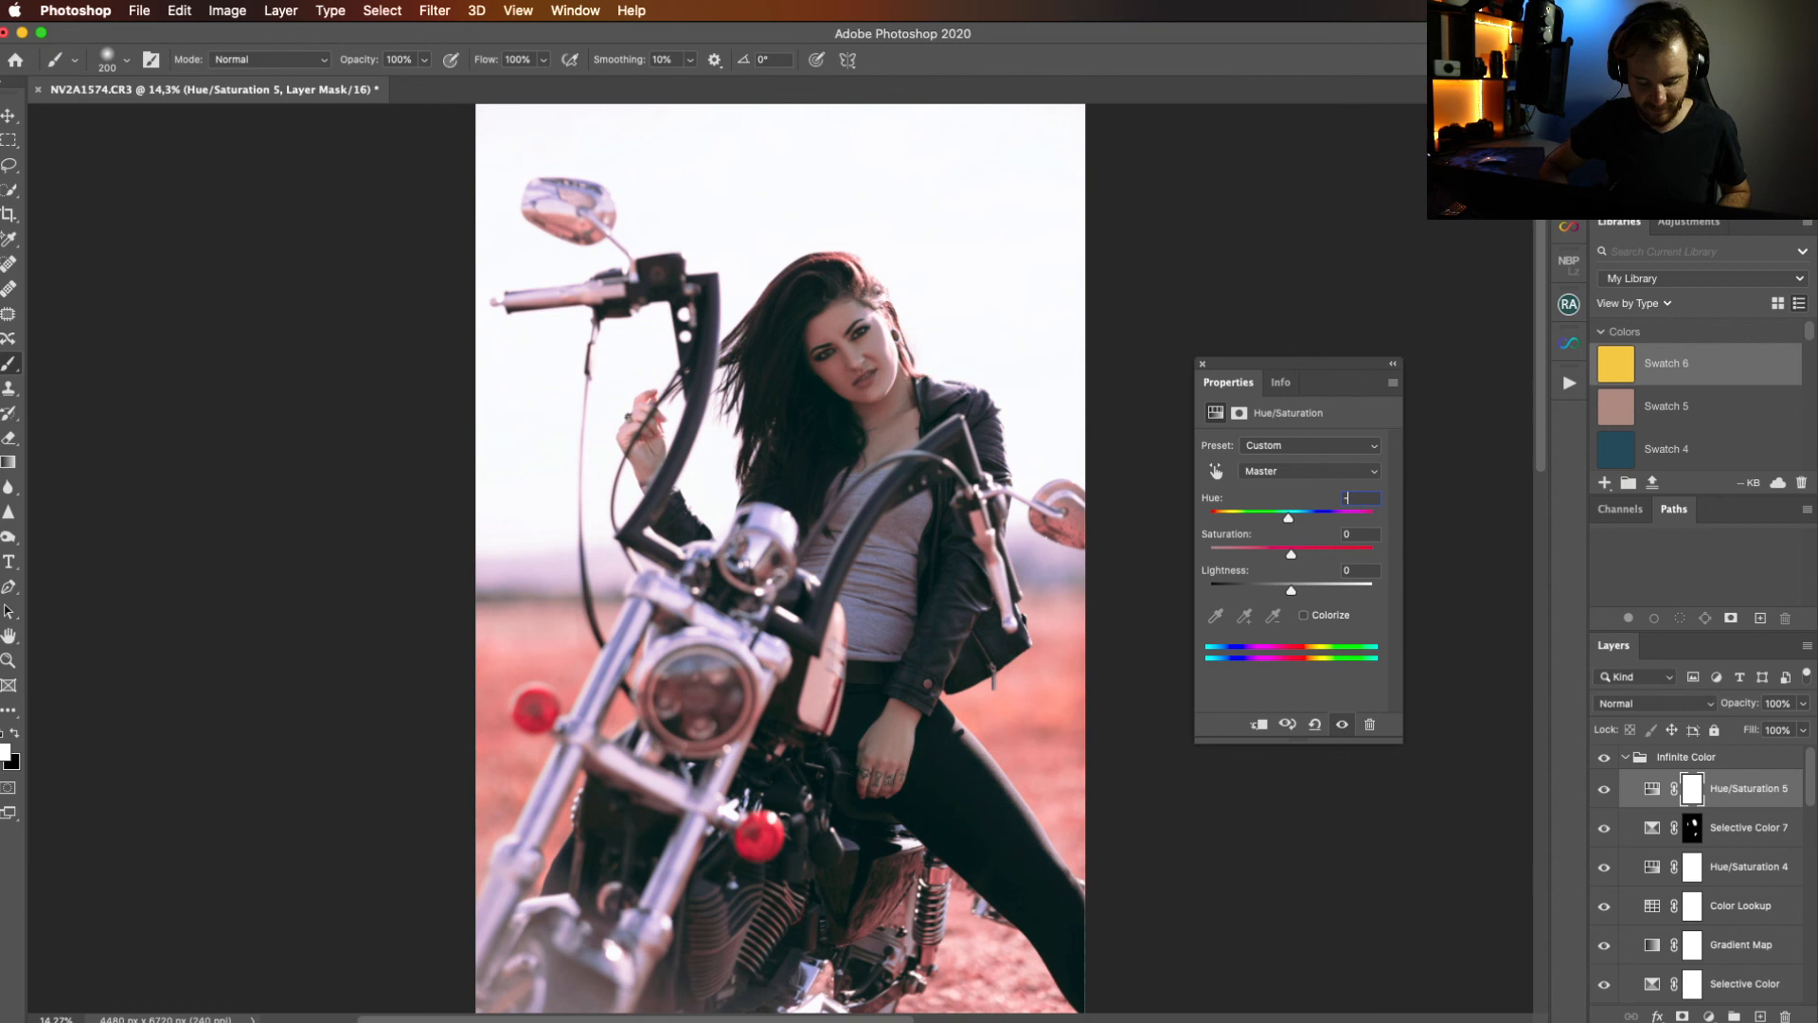
{"action": "type", "text": "2"}
{"action": "key", "text": "Return"}
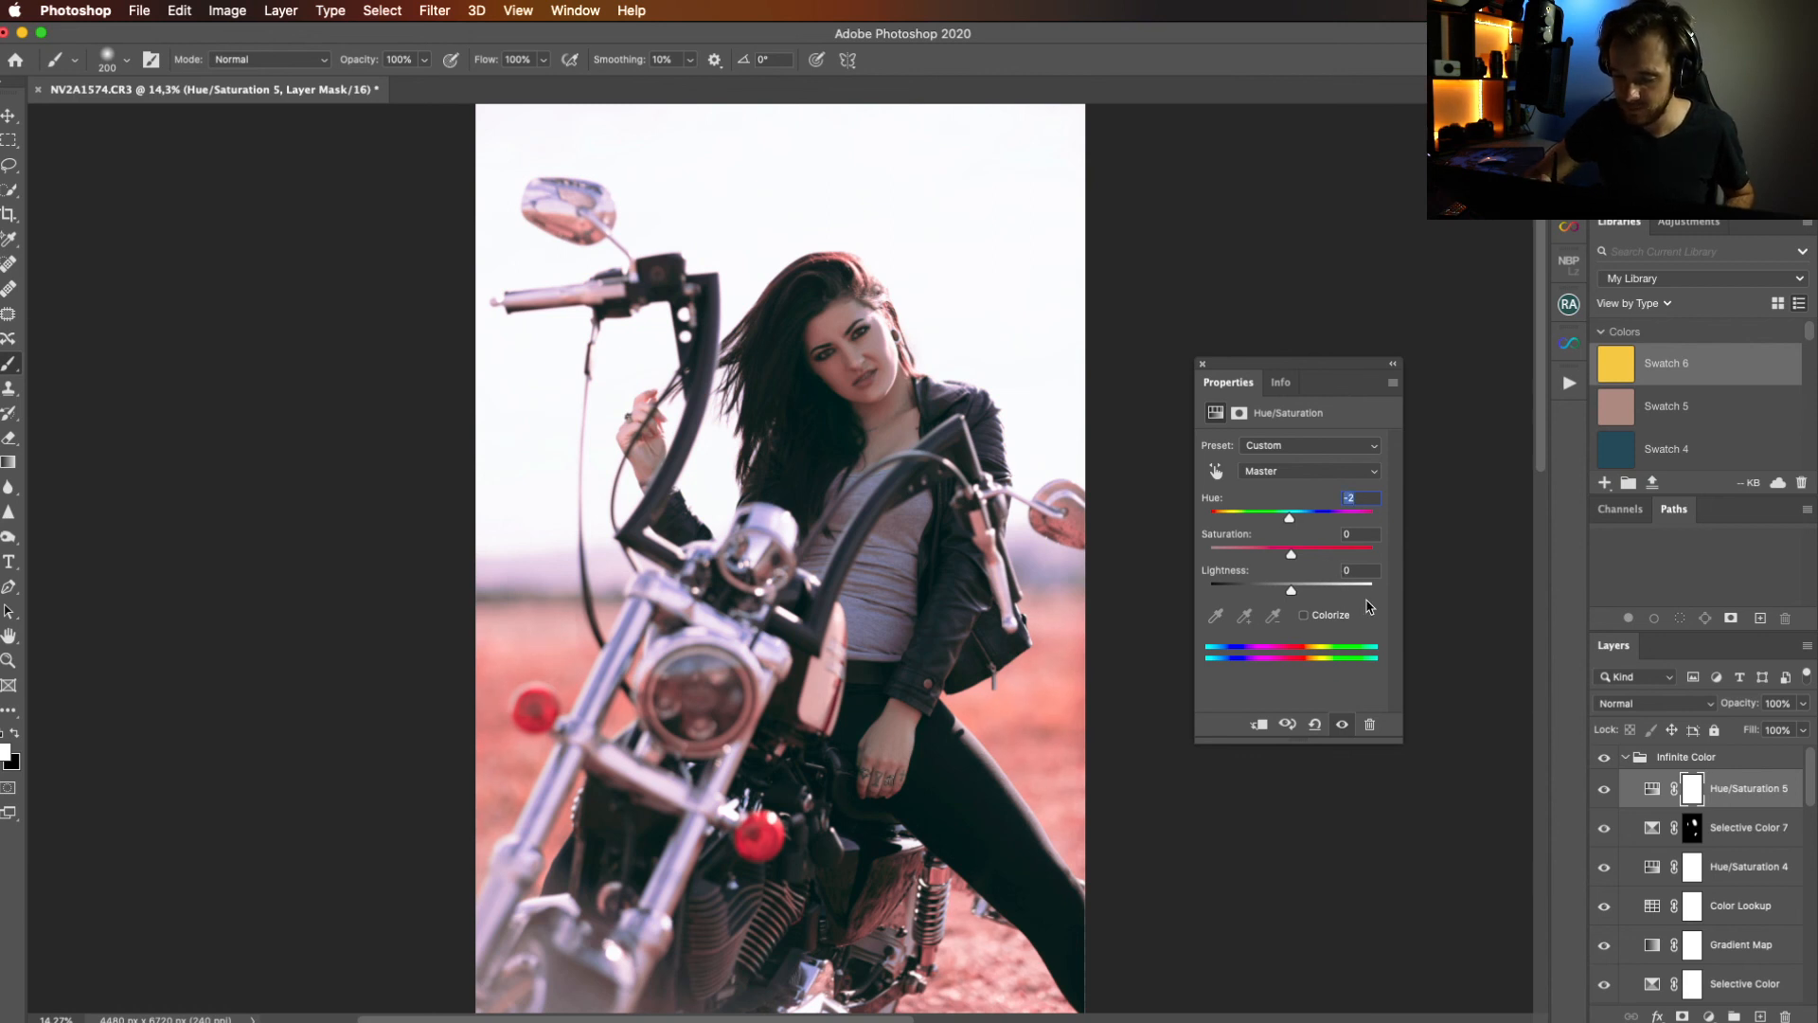
{"action": "left_click_drag", "start_coordinate": [1293, 558], "coordinate": [1287, 558]}
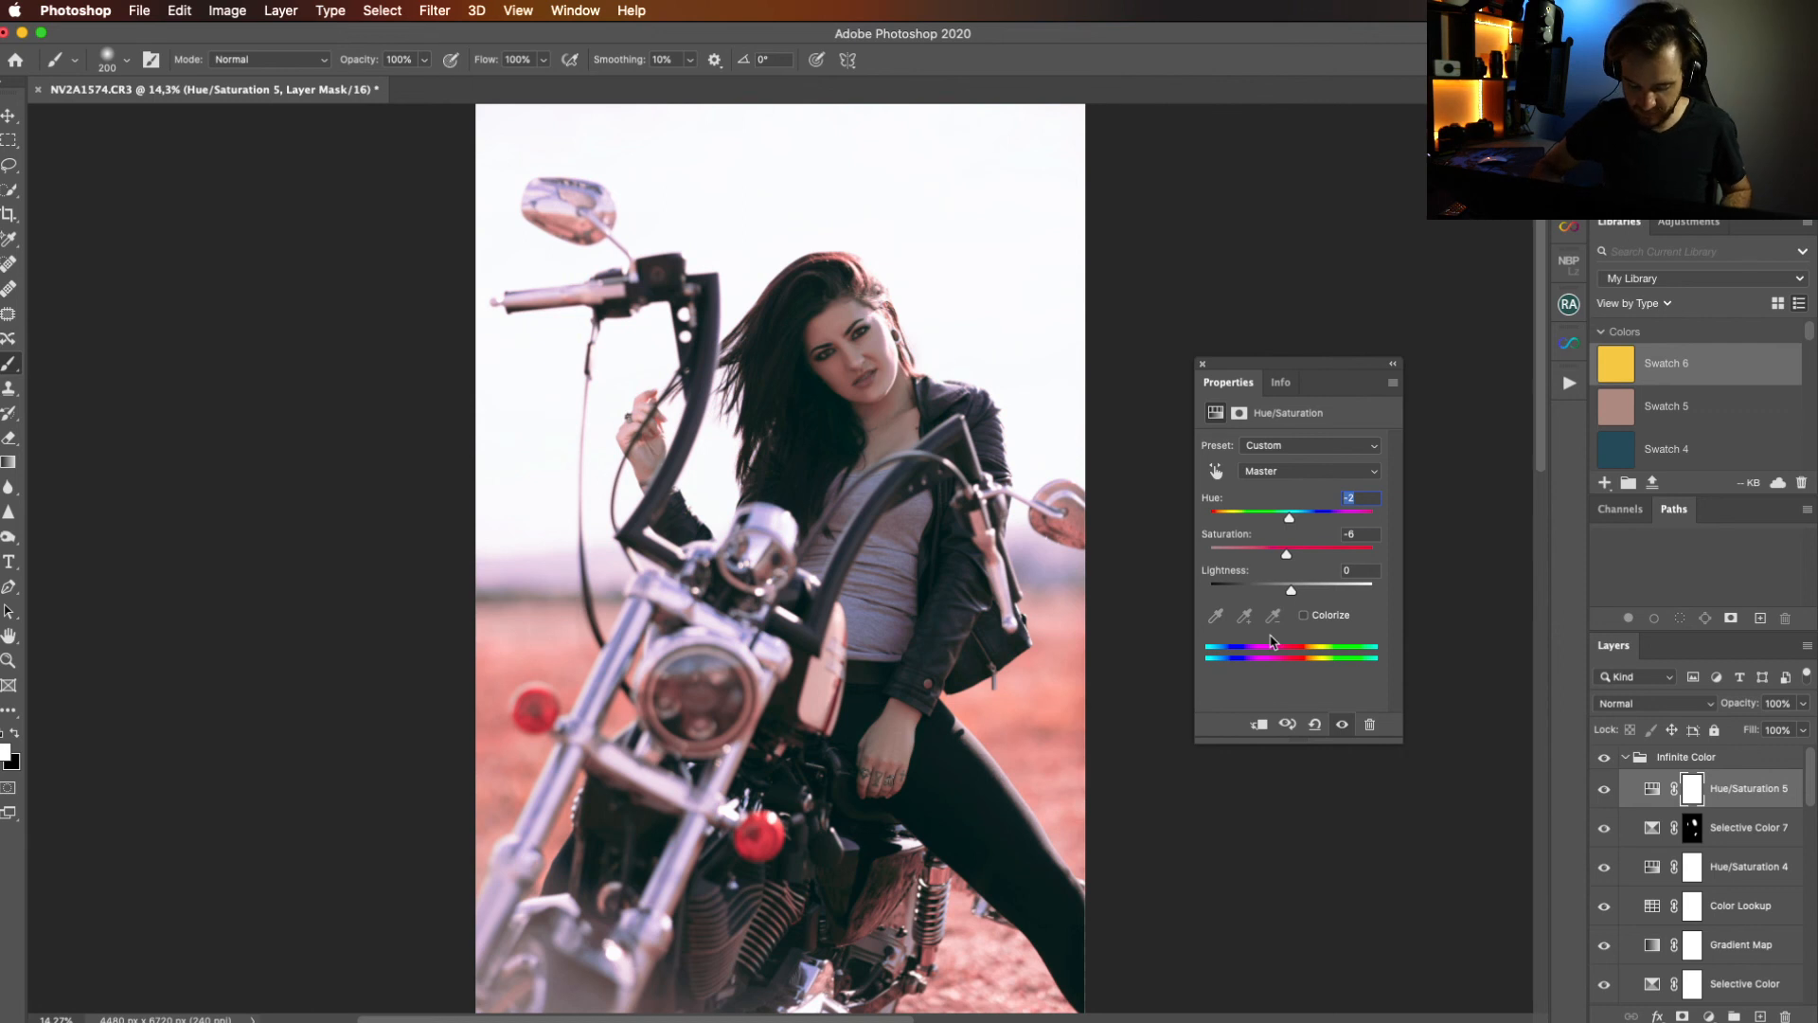
{"action": "key", "text": "Down"}
{"action": "left_click", "coordinate": [1360, 587]}
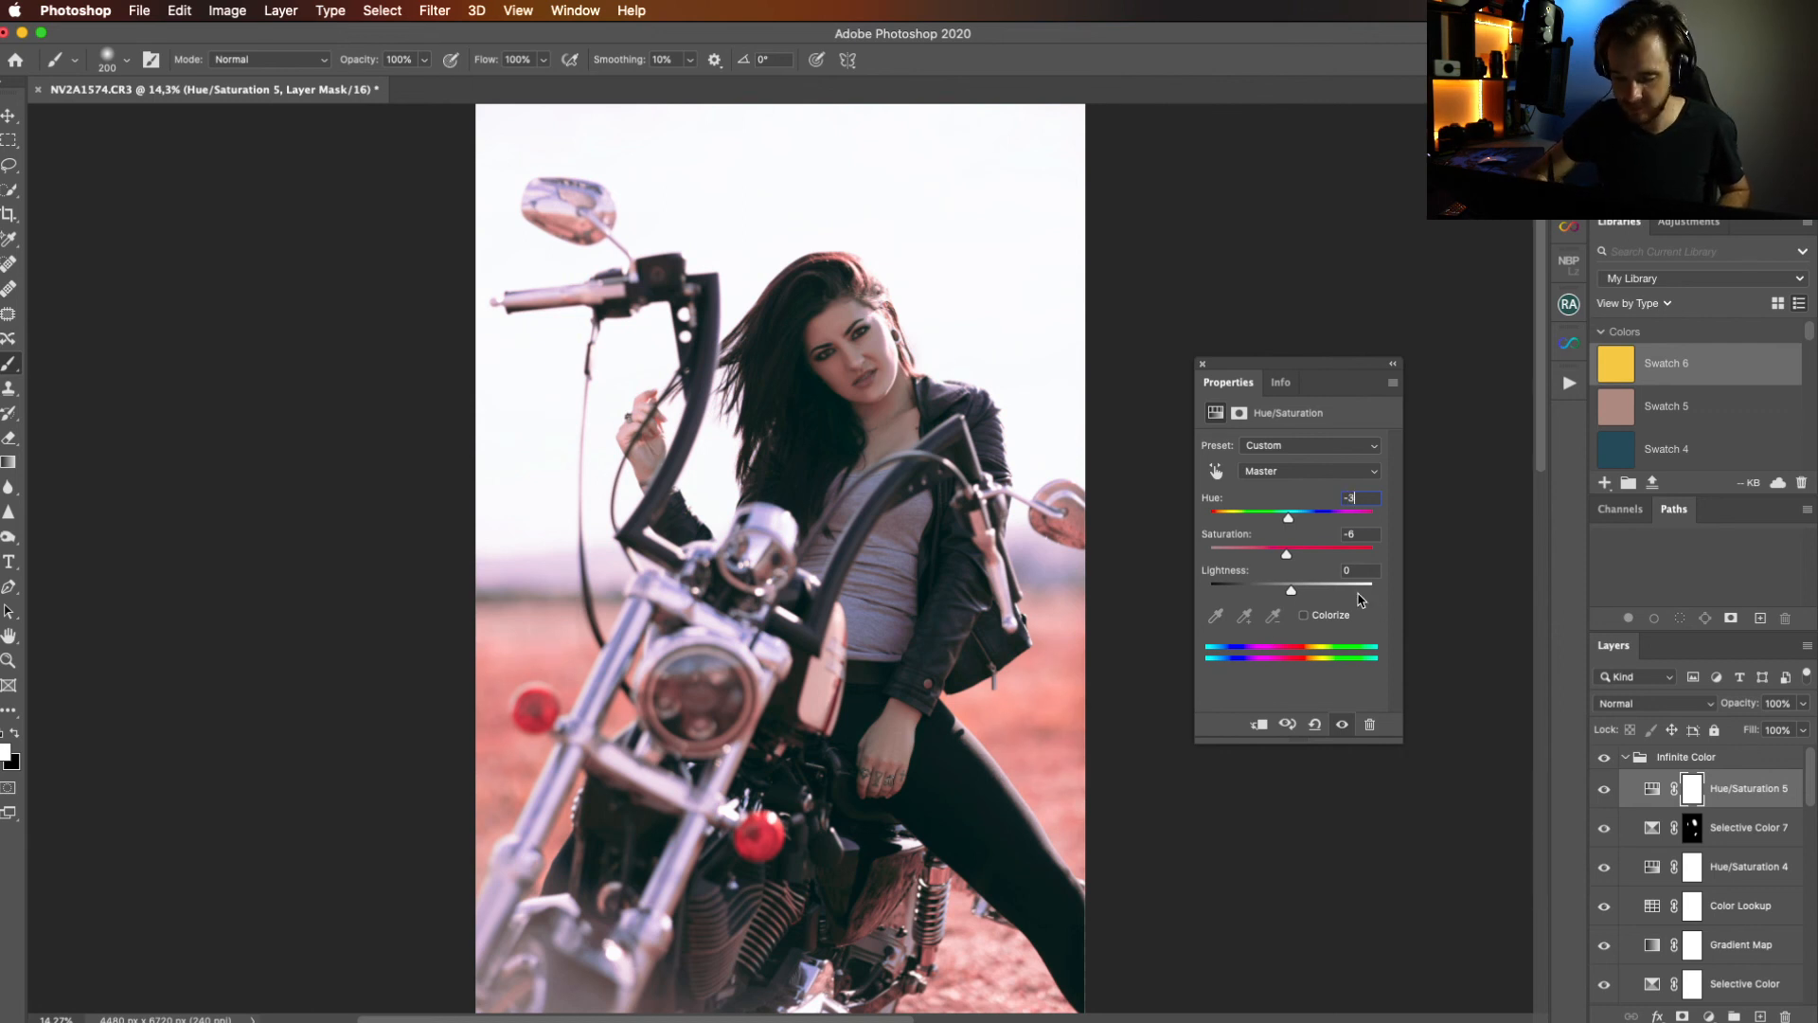
{"action": "left_click", "coordinate": [1354, 570]}
{"action": "type", "text": "0"}
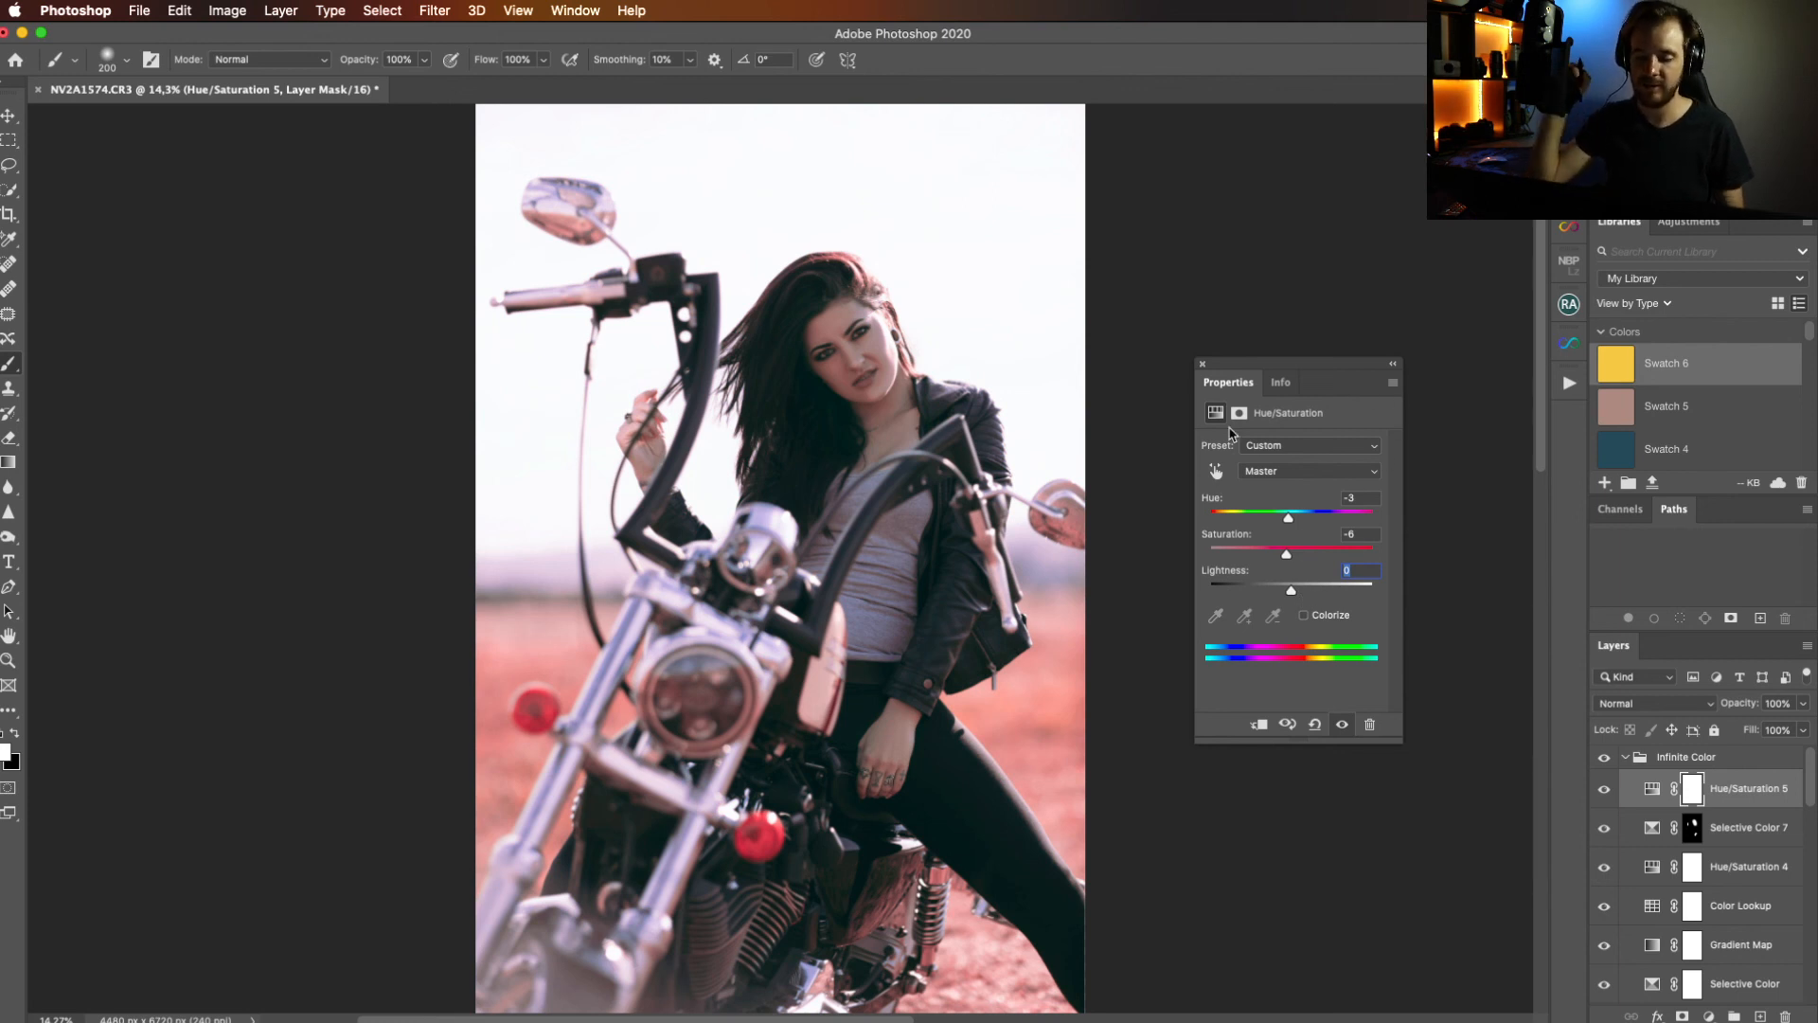
Compare the Hue/Saturation 4 layer on and off, try a Master lightness of -16 and reset it to 0.
{"action": "left_click", "coordinate": [1605, 869]}
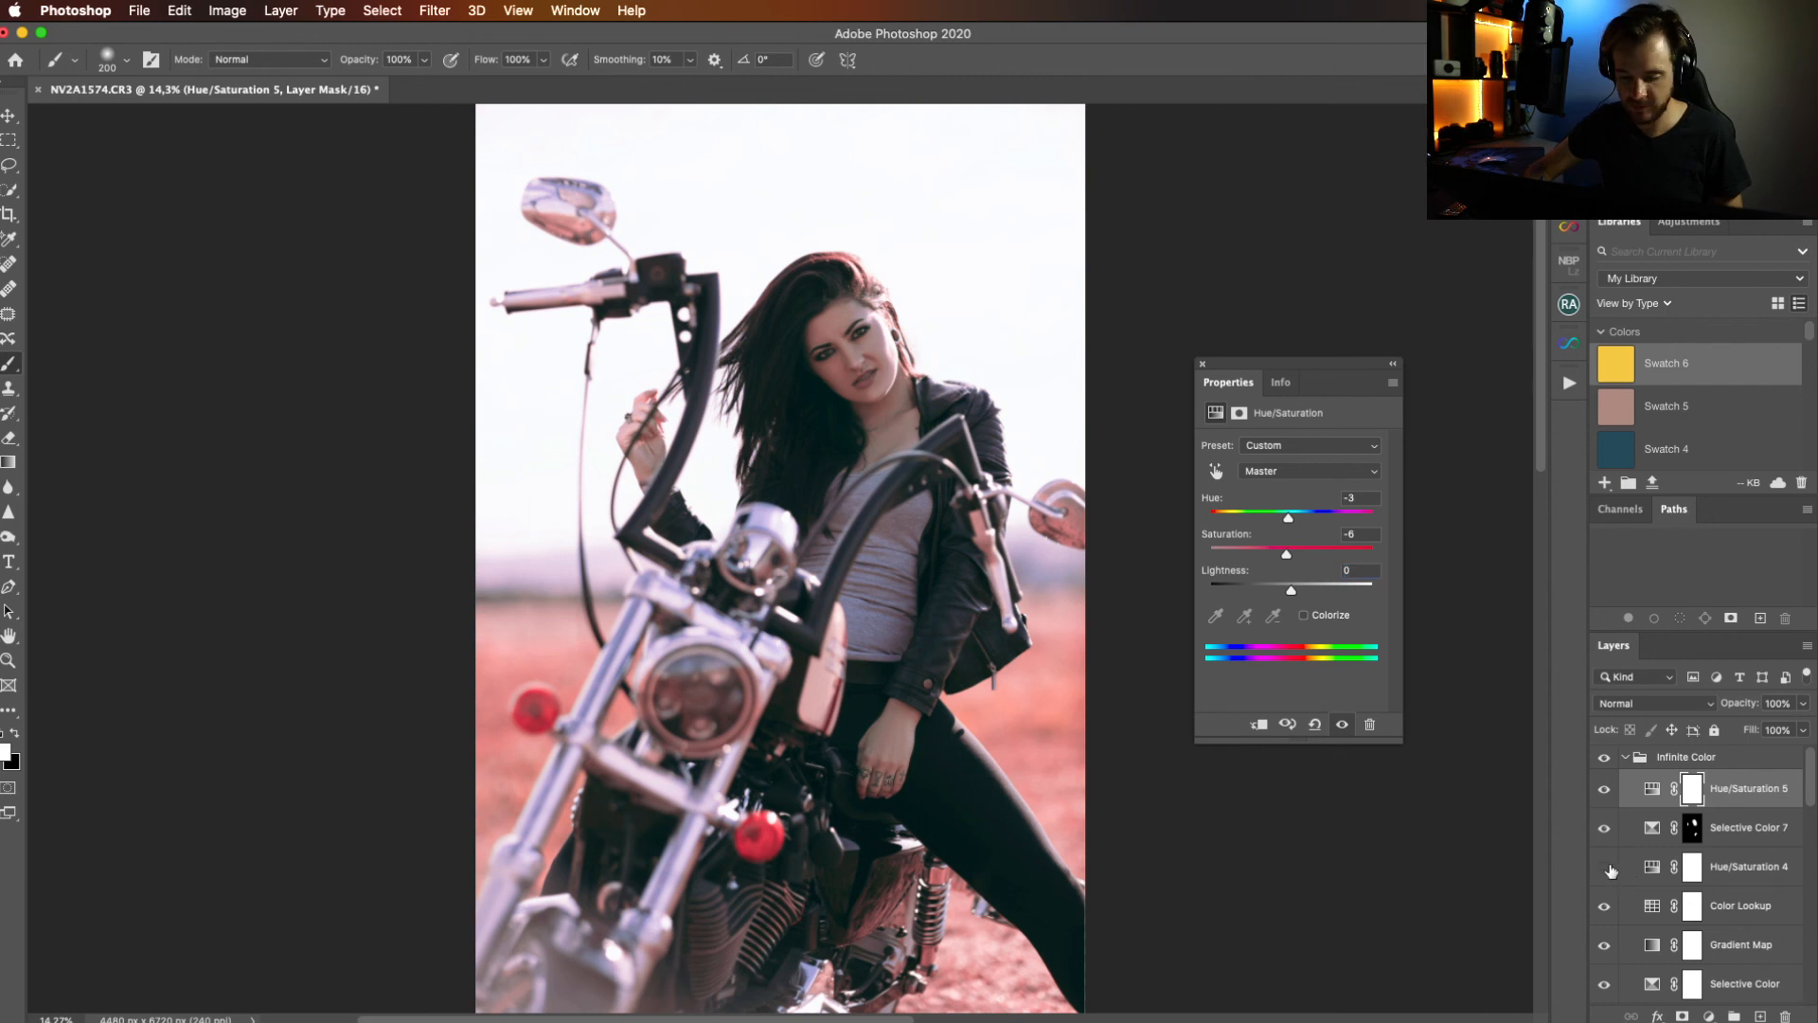
{"action": "left_click", "coordinate": [1605, 869]}
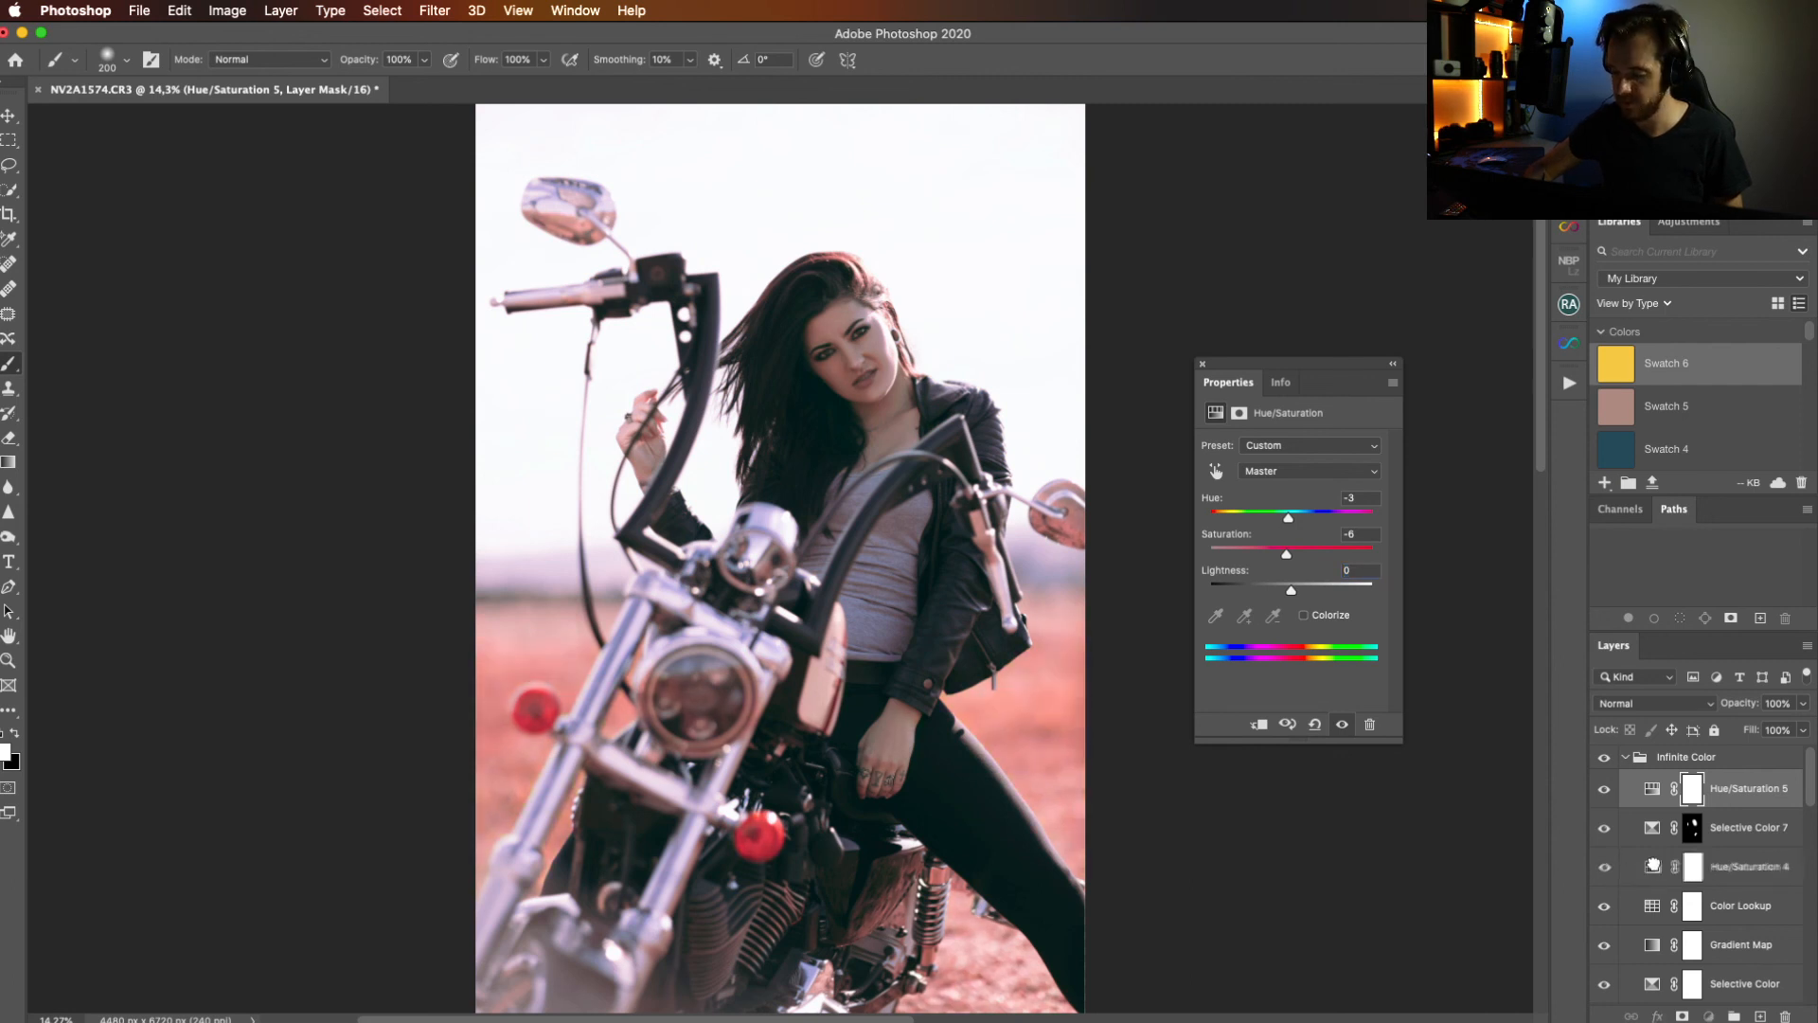
{"action": "left_click", "coordinate": [1653, 877]}
{"action": "left_click_drag", "start_coordinate": [1292, 591], "coordinate": [1279, 593]}
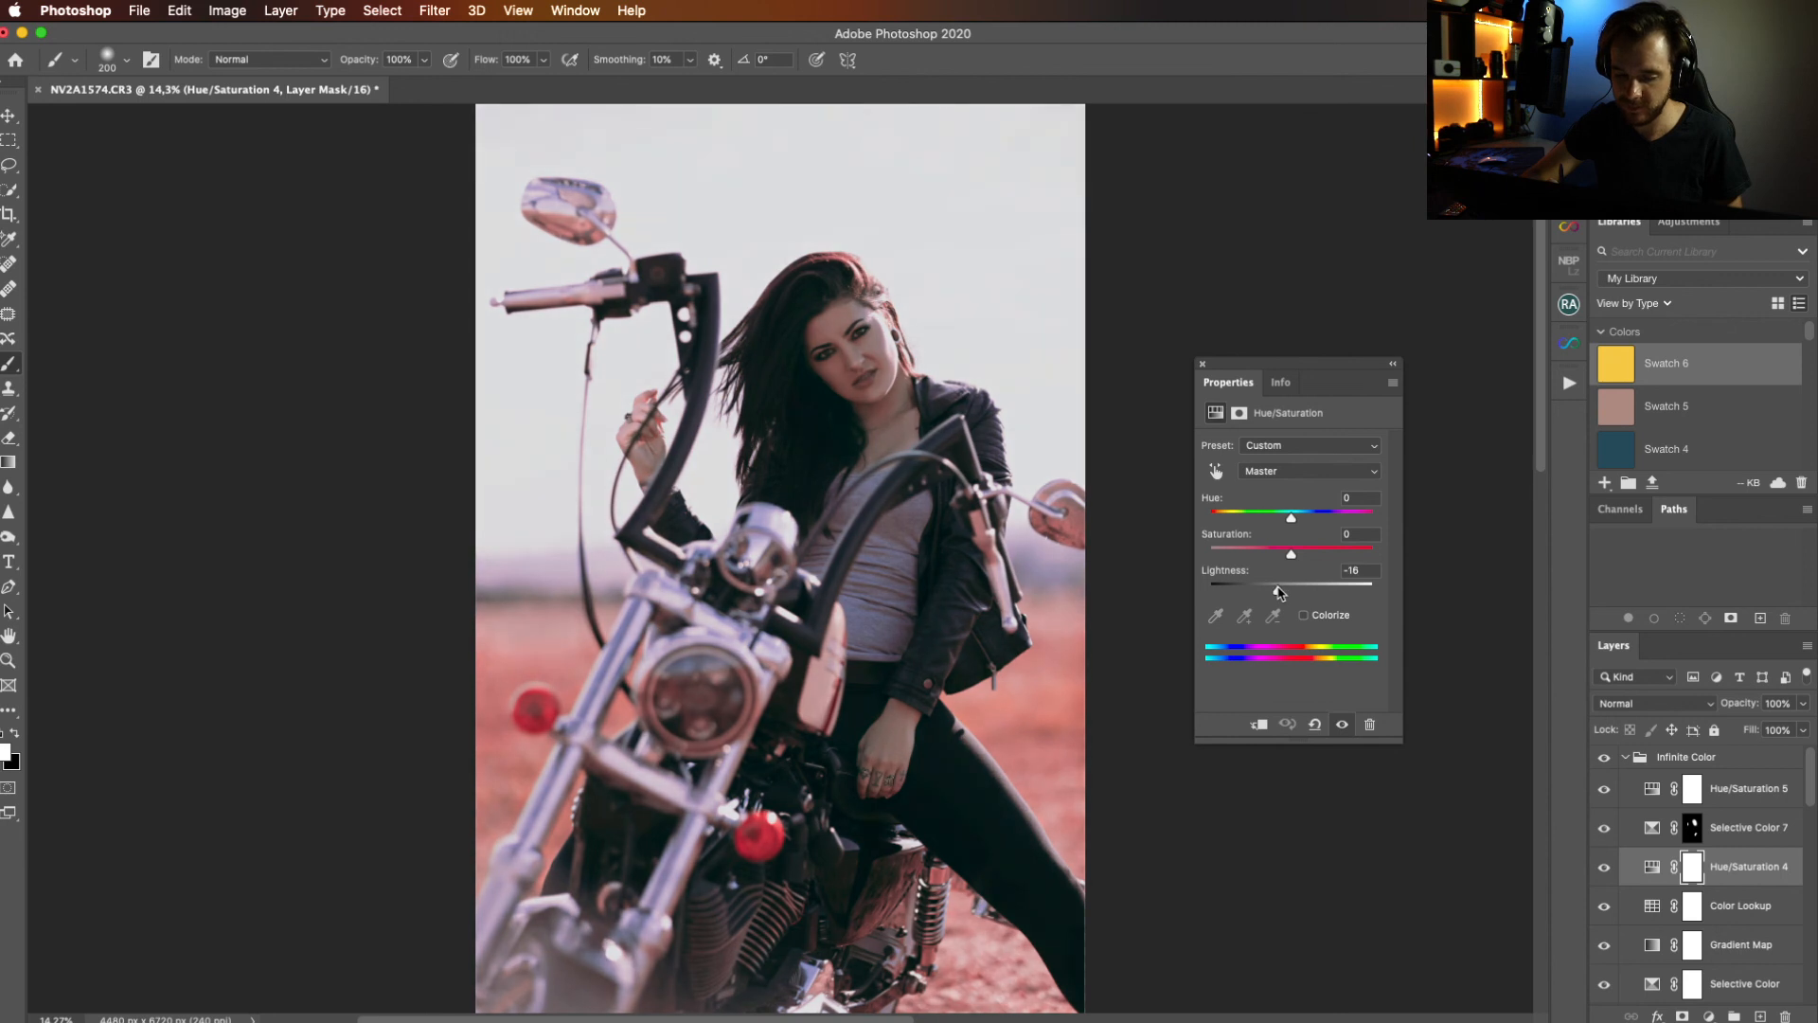
{"action": "left_click", "coordinate": [1356, 572]}
{"action": "type", "text": "0"}
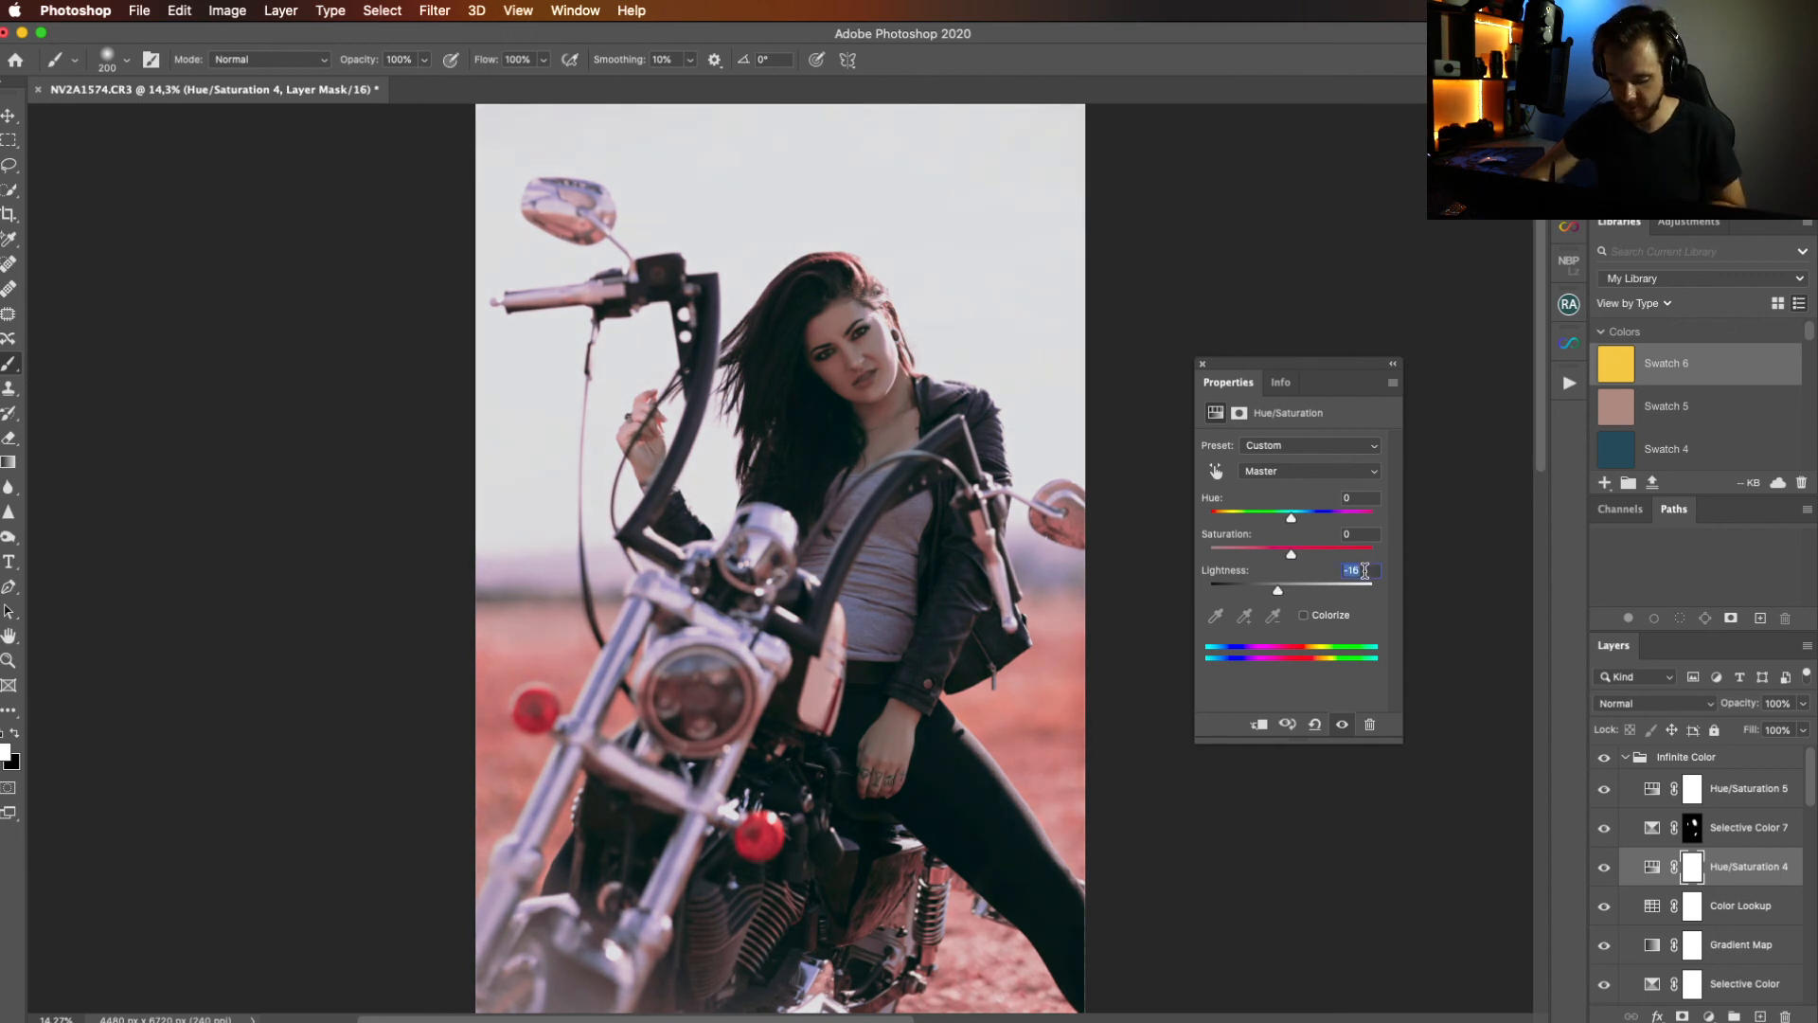
{"action": "key", "text": "Return"}
Set the Yellows in the Hue/Saturation 4 layer to saturation -21 and lightness -21.
{"action": "left_click", "coordinate": [1304, 473]}
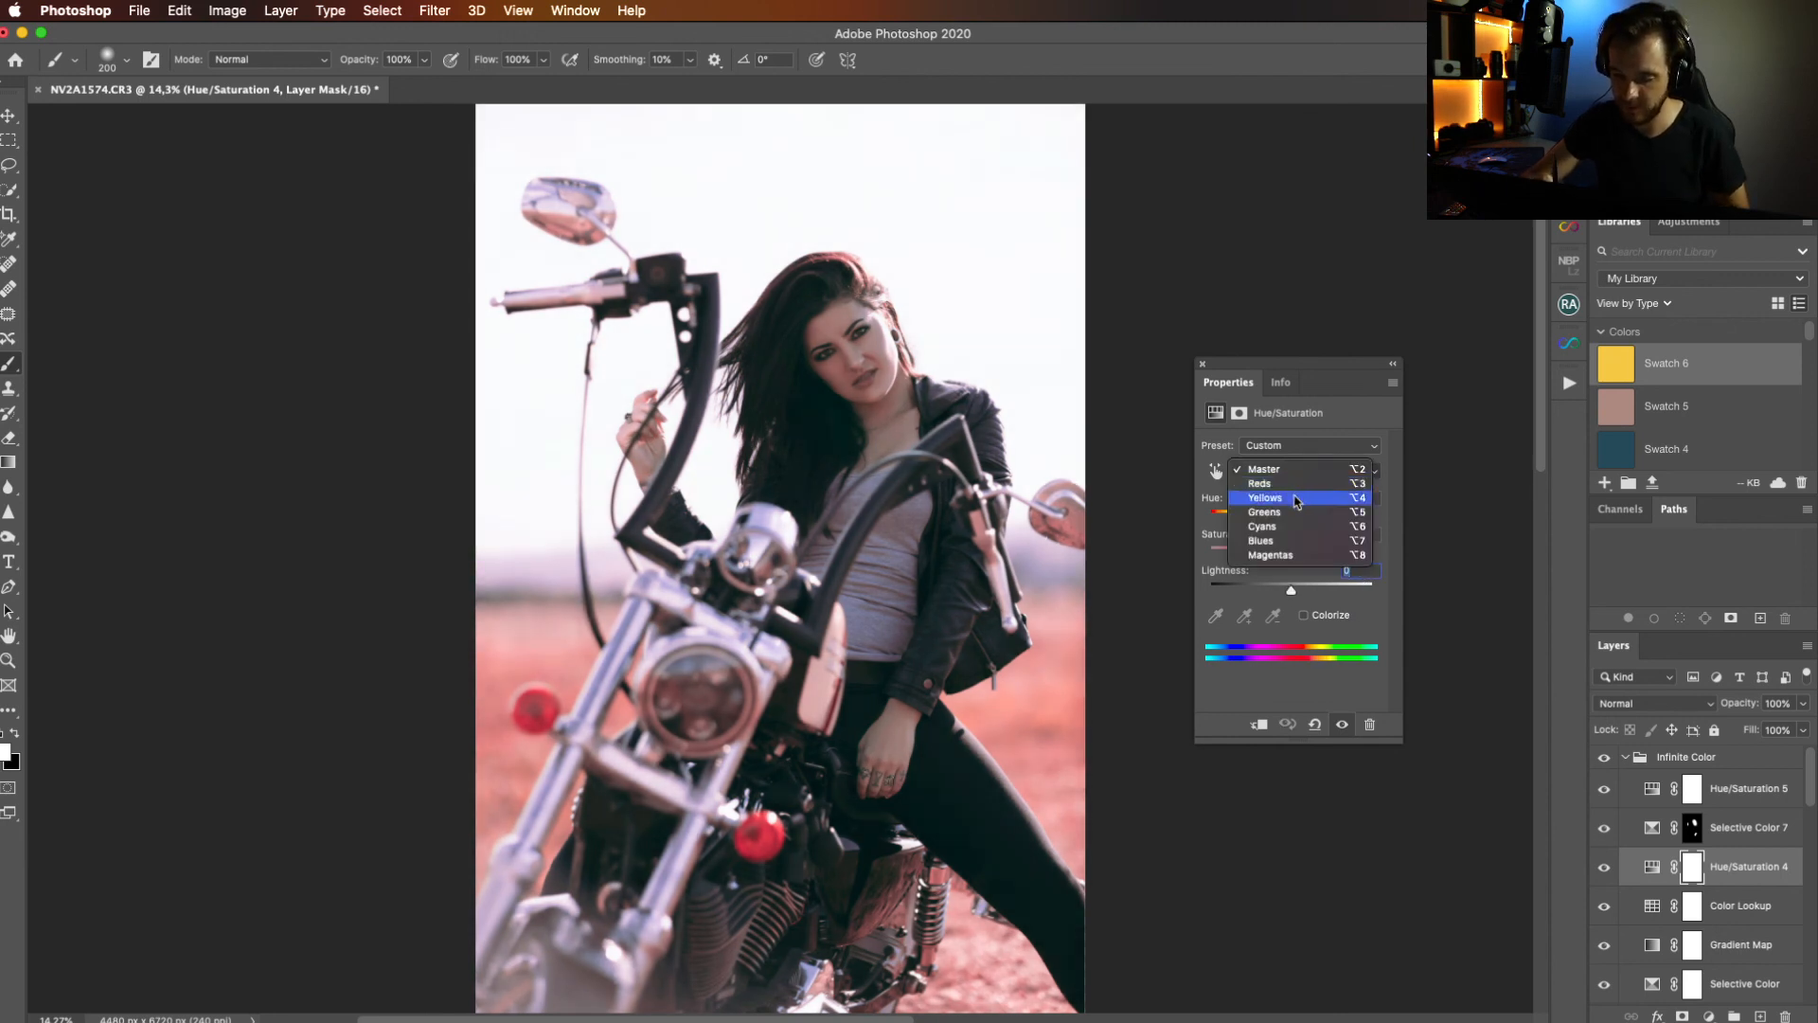
{"action": "left_click", "coordinate": [1298, 497]}
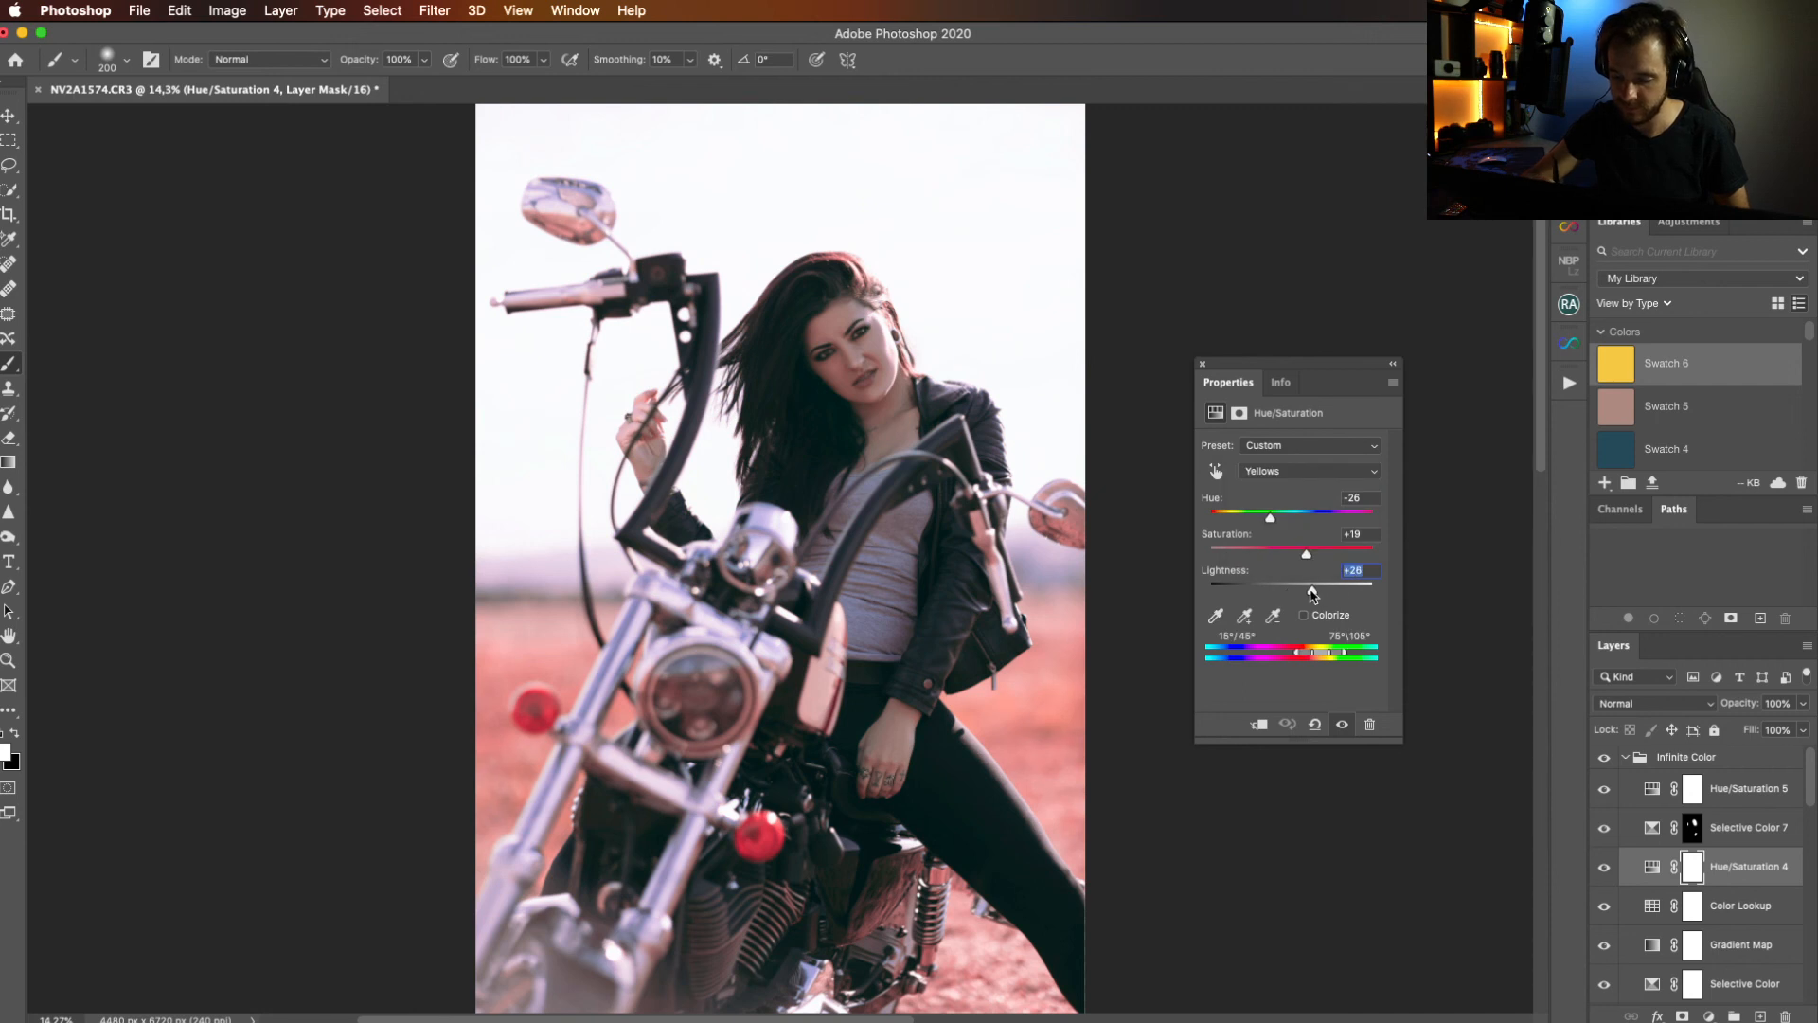
{"action": "left_click_drag", "start_coordinate": [1309, 595], "coordinate": [1289, 593]}
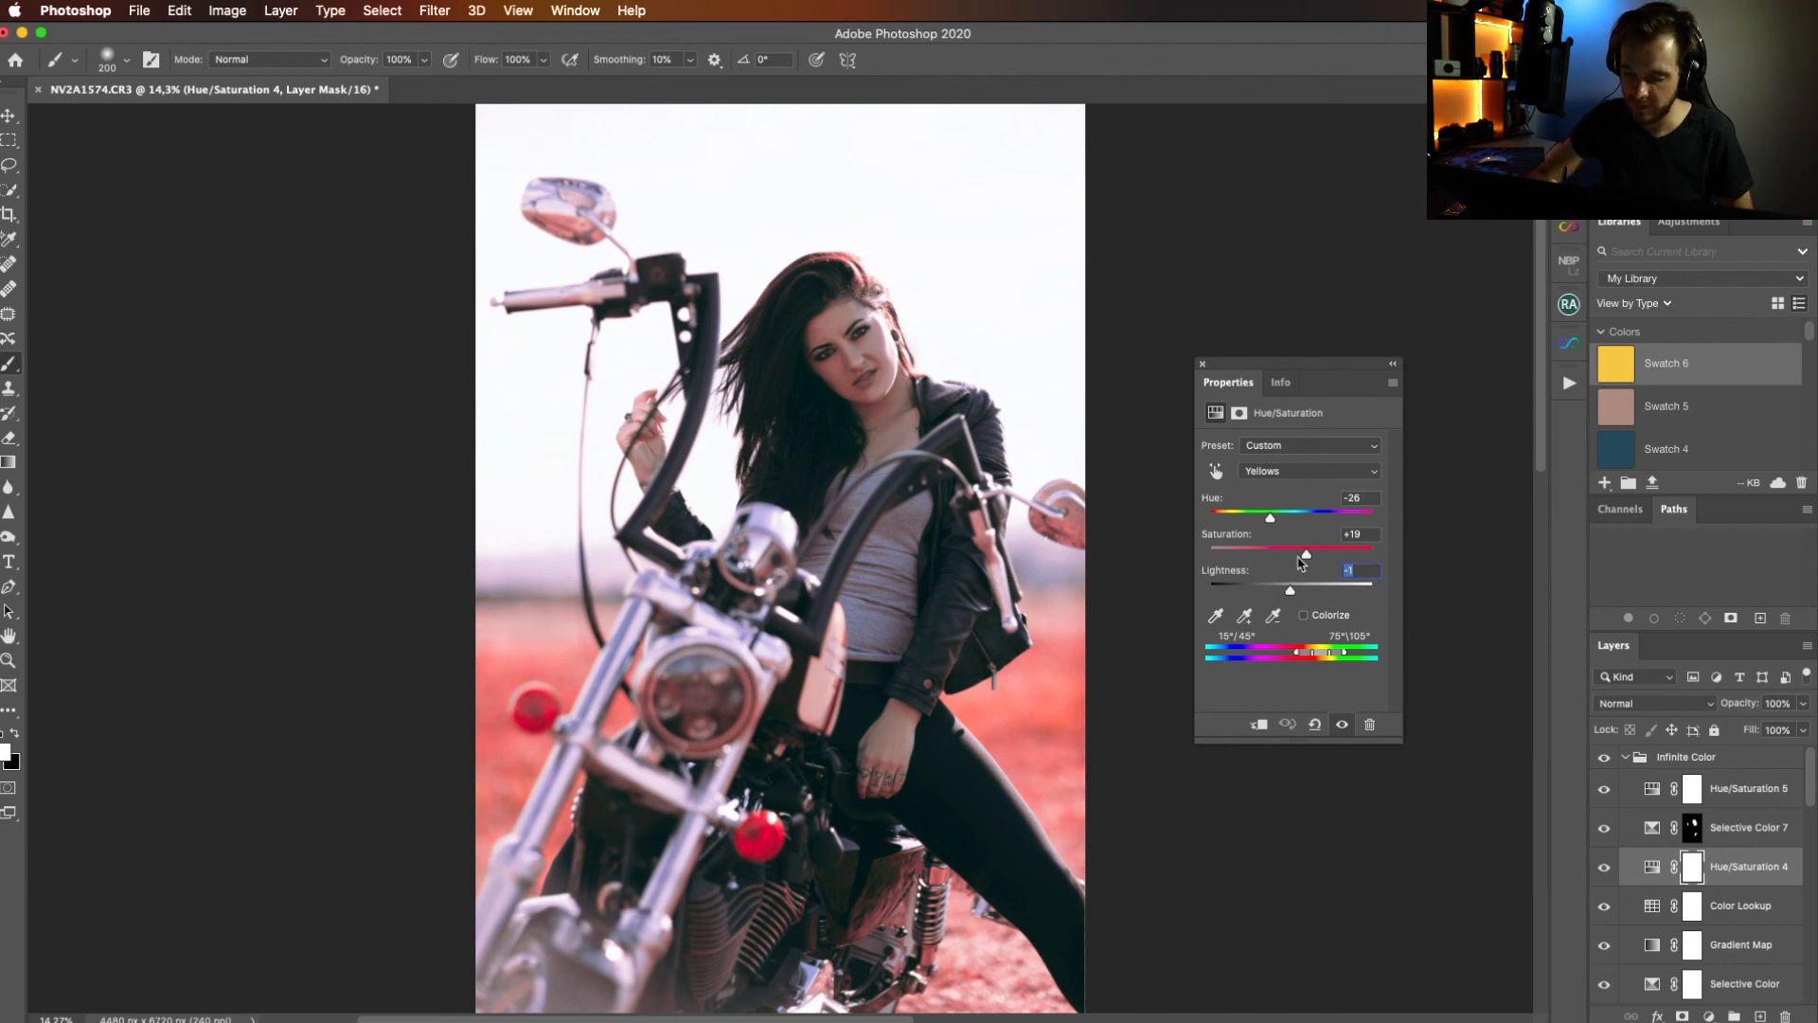
{"action": "left_click_drag", "start_coordinate": [1292, 560], "coordinate": [1289, 559]}
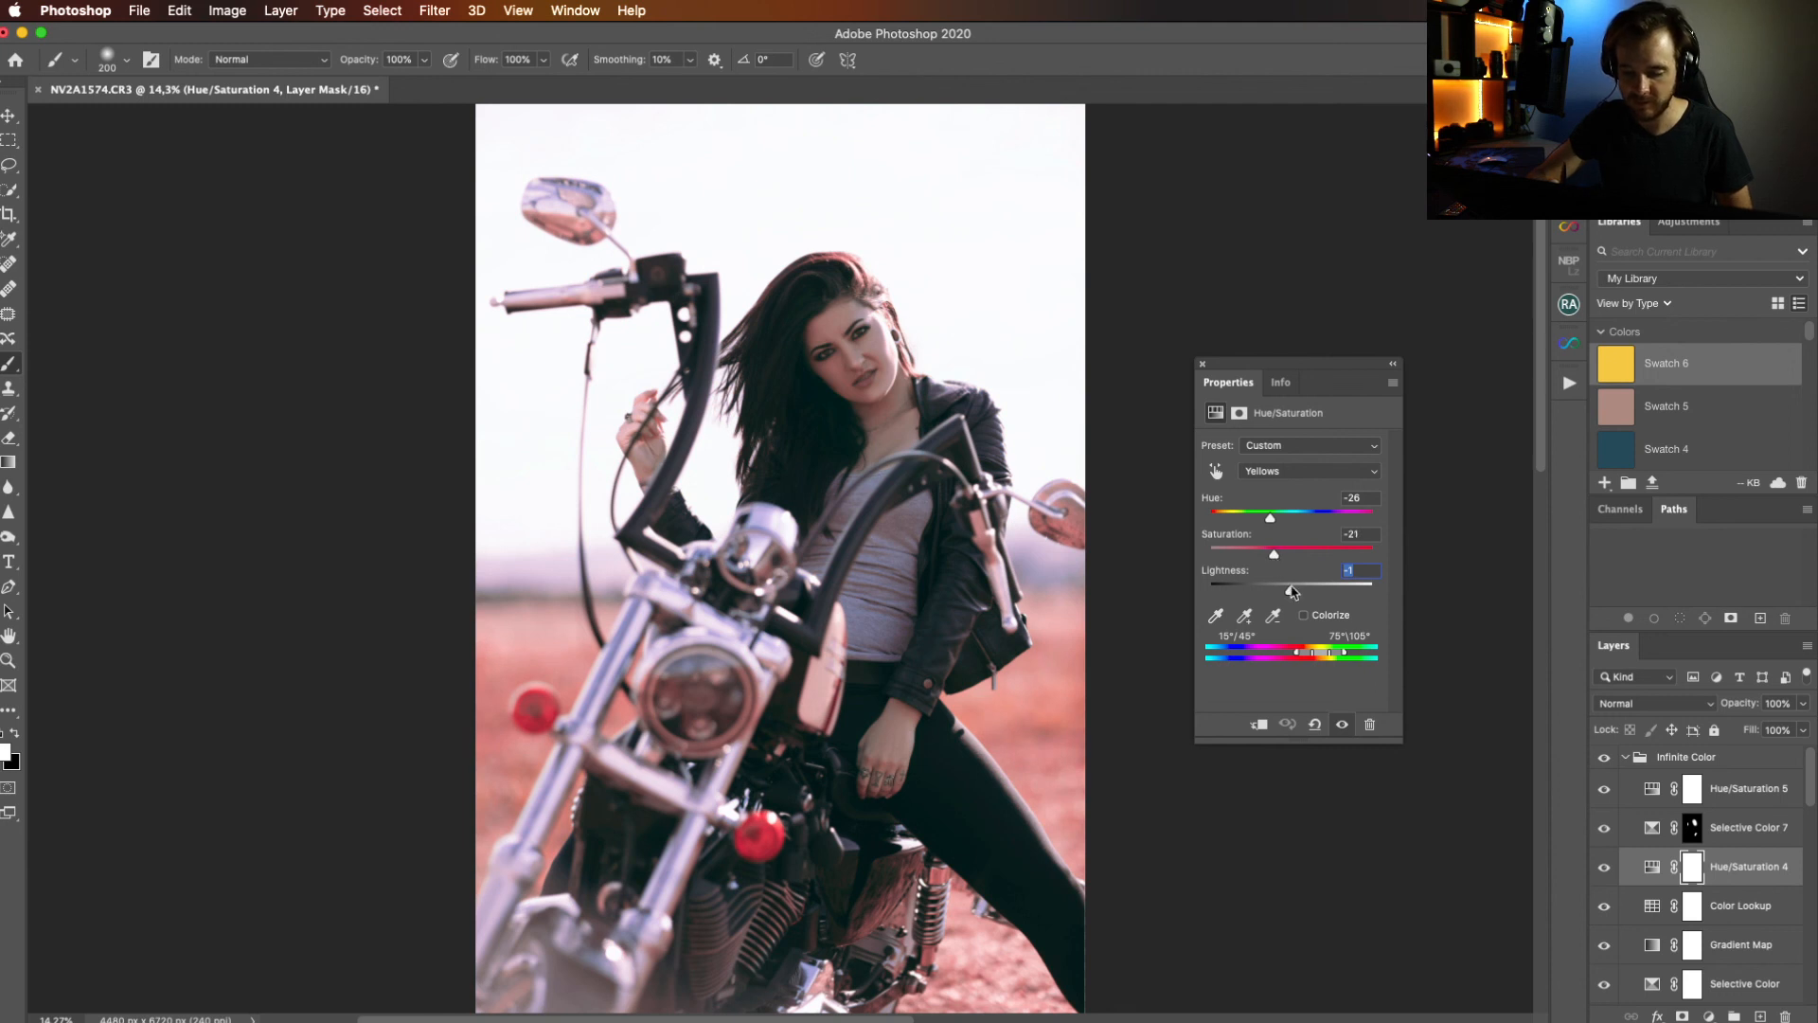
{"action": "left_click_drag", "start_coordinate": [1290, 590], "coordinate": [1275, 594]}
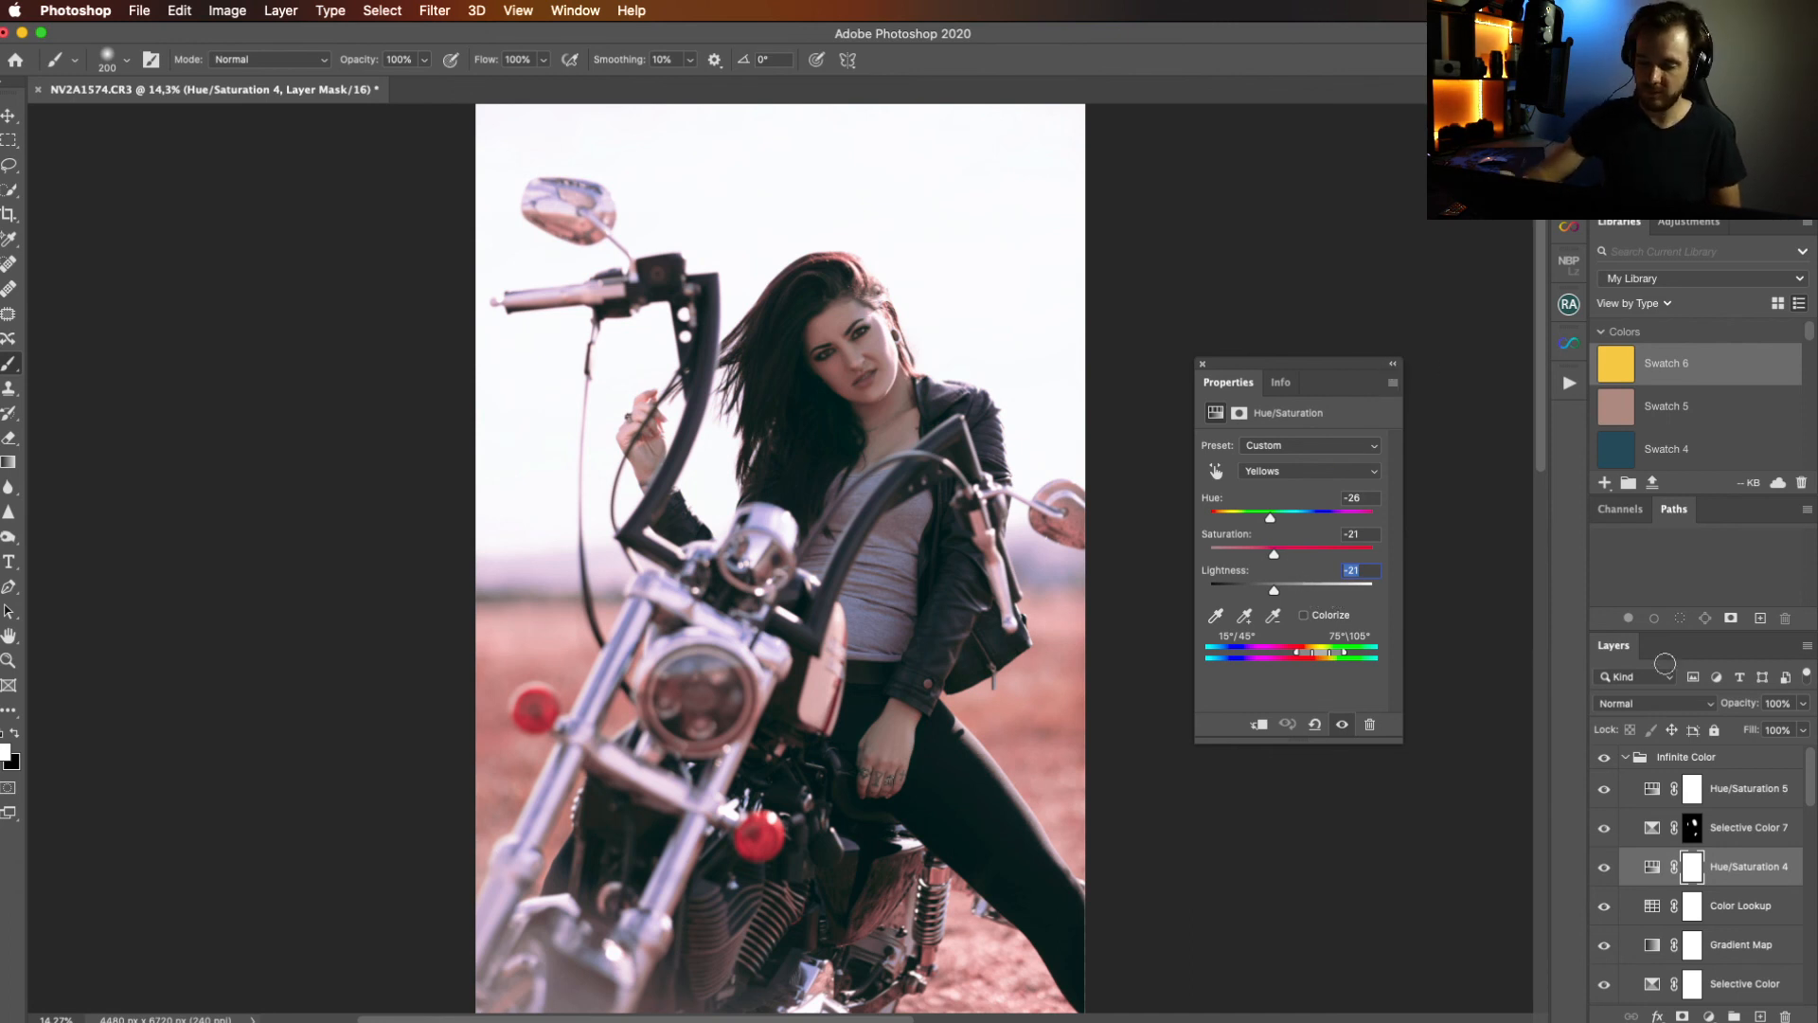
Collapse the Infinite Color group and compare its grade with the Utah group and the ungraded photo.
{"action": "left_click", "coordinate": [1626, 759]}
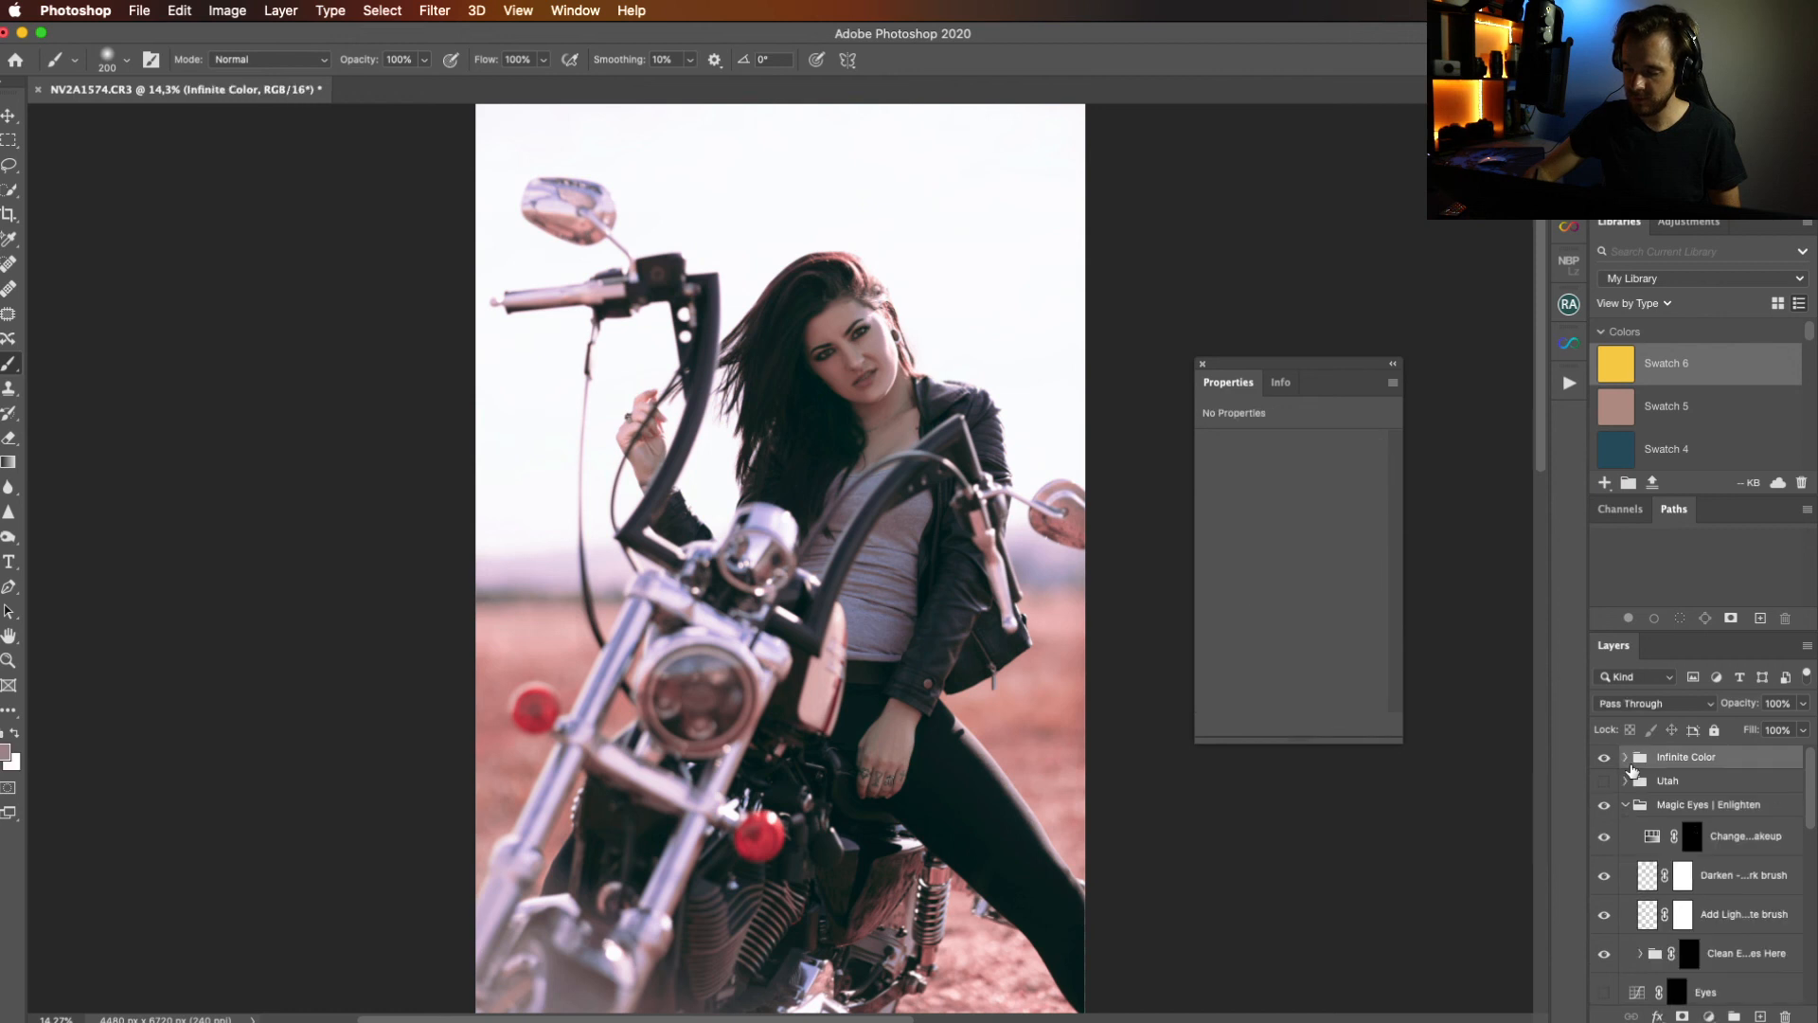
{"action": "left_click", "coordinate": [1605, 758]}
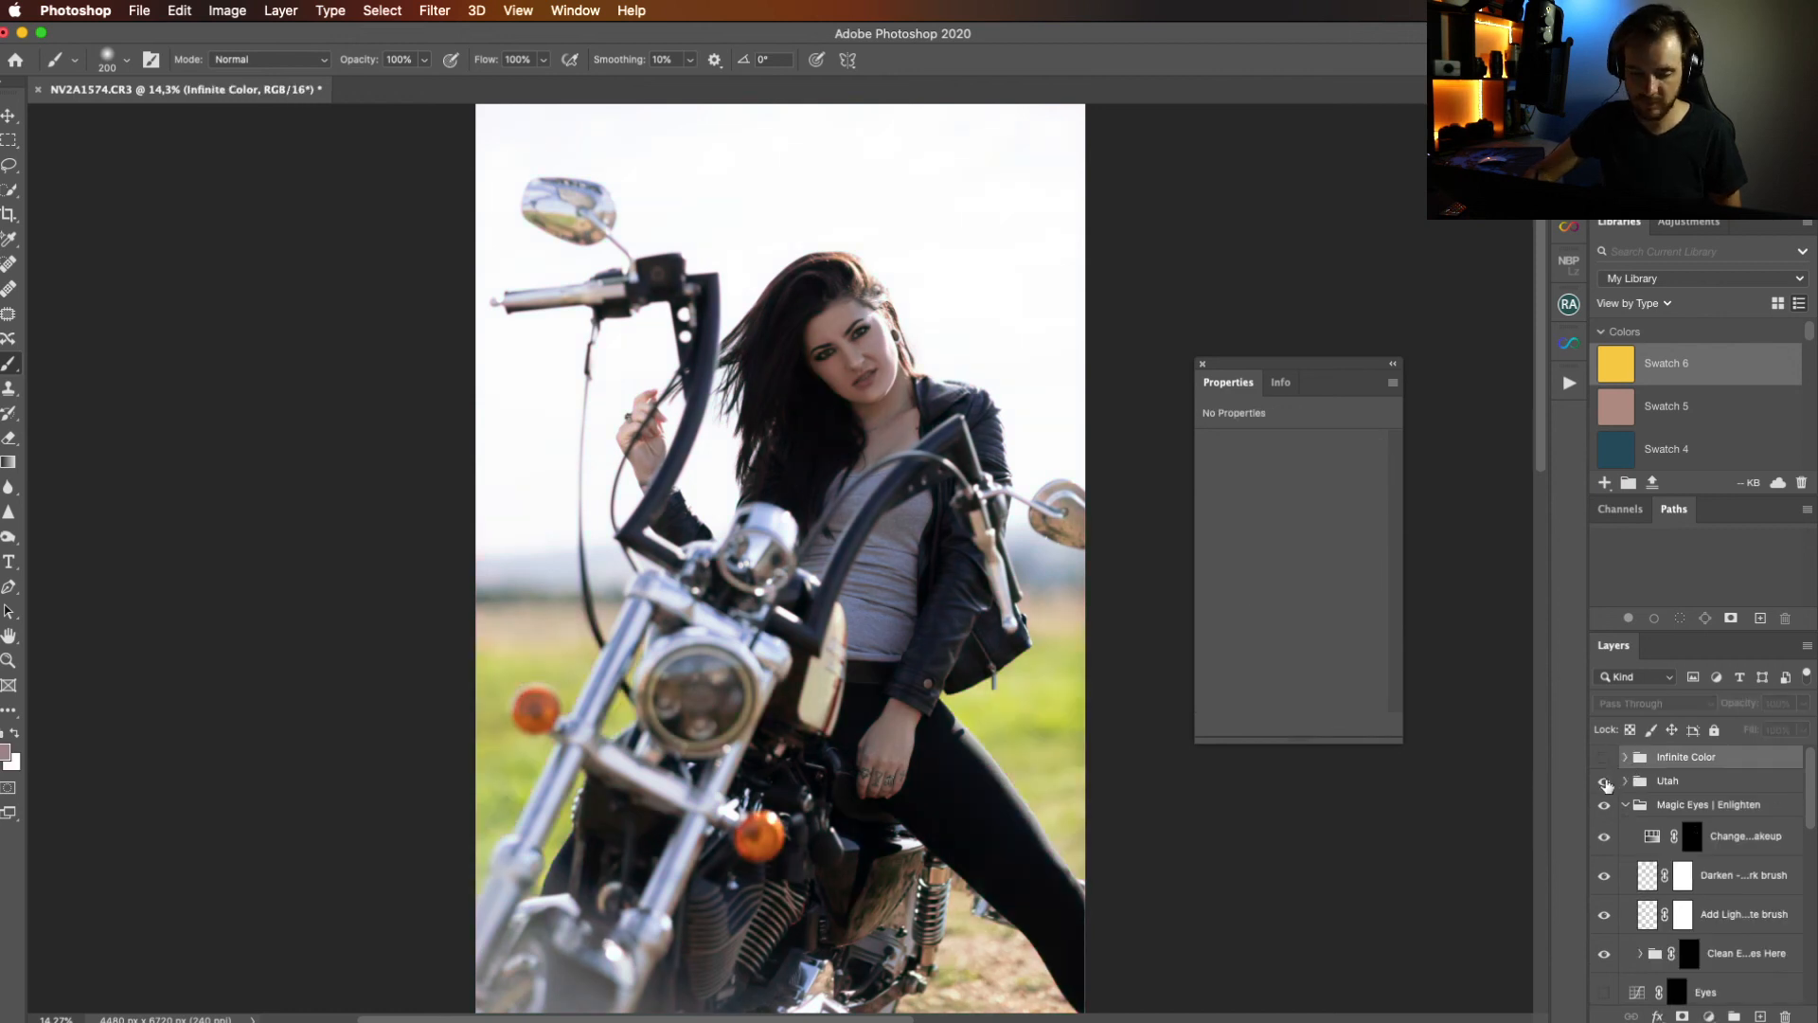
{"action": "left_click", "coordinate": [1604, 781]}
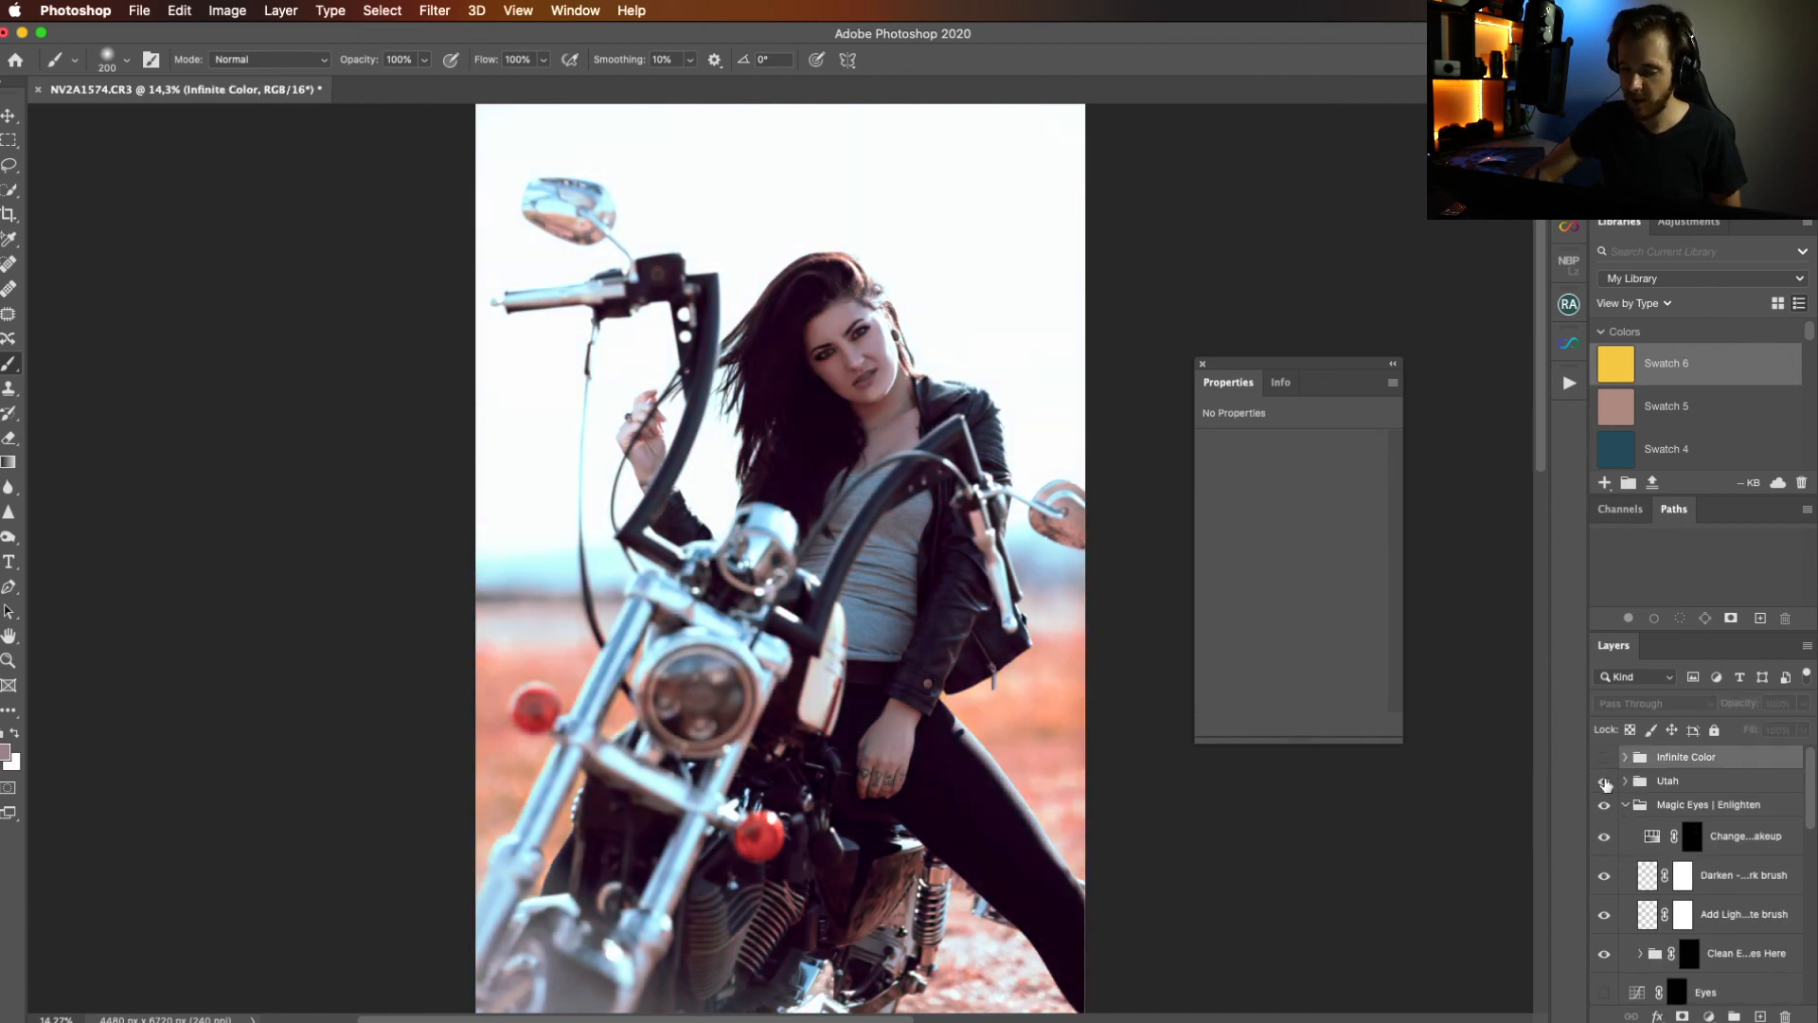
{"action": "left_click", "coordinate": [1605, 782]}
{"action": "left_click", "coordinate": [1604, 782]}
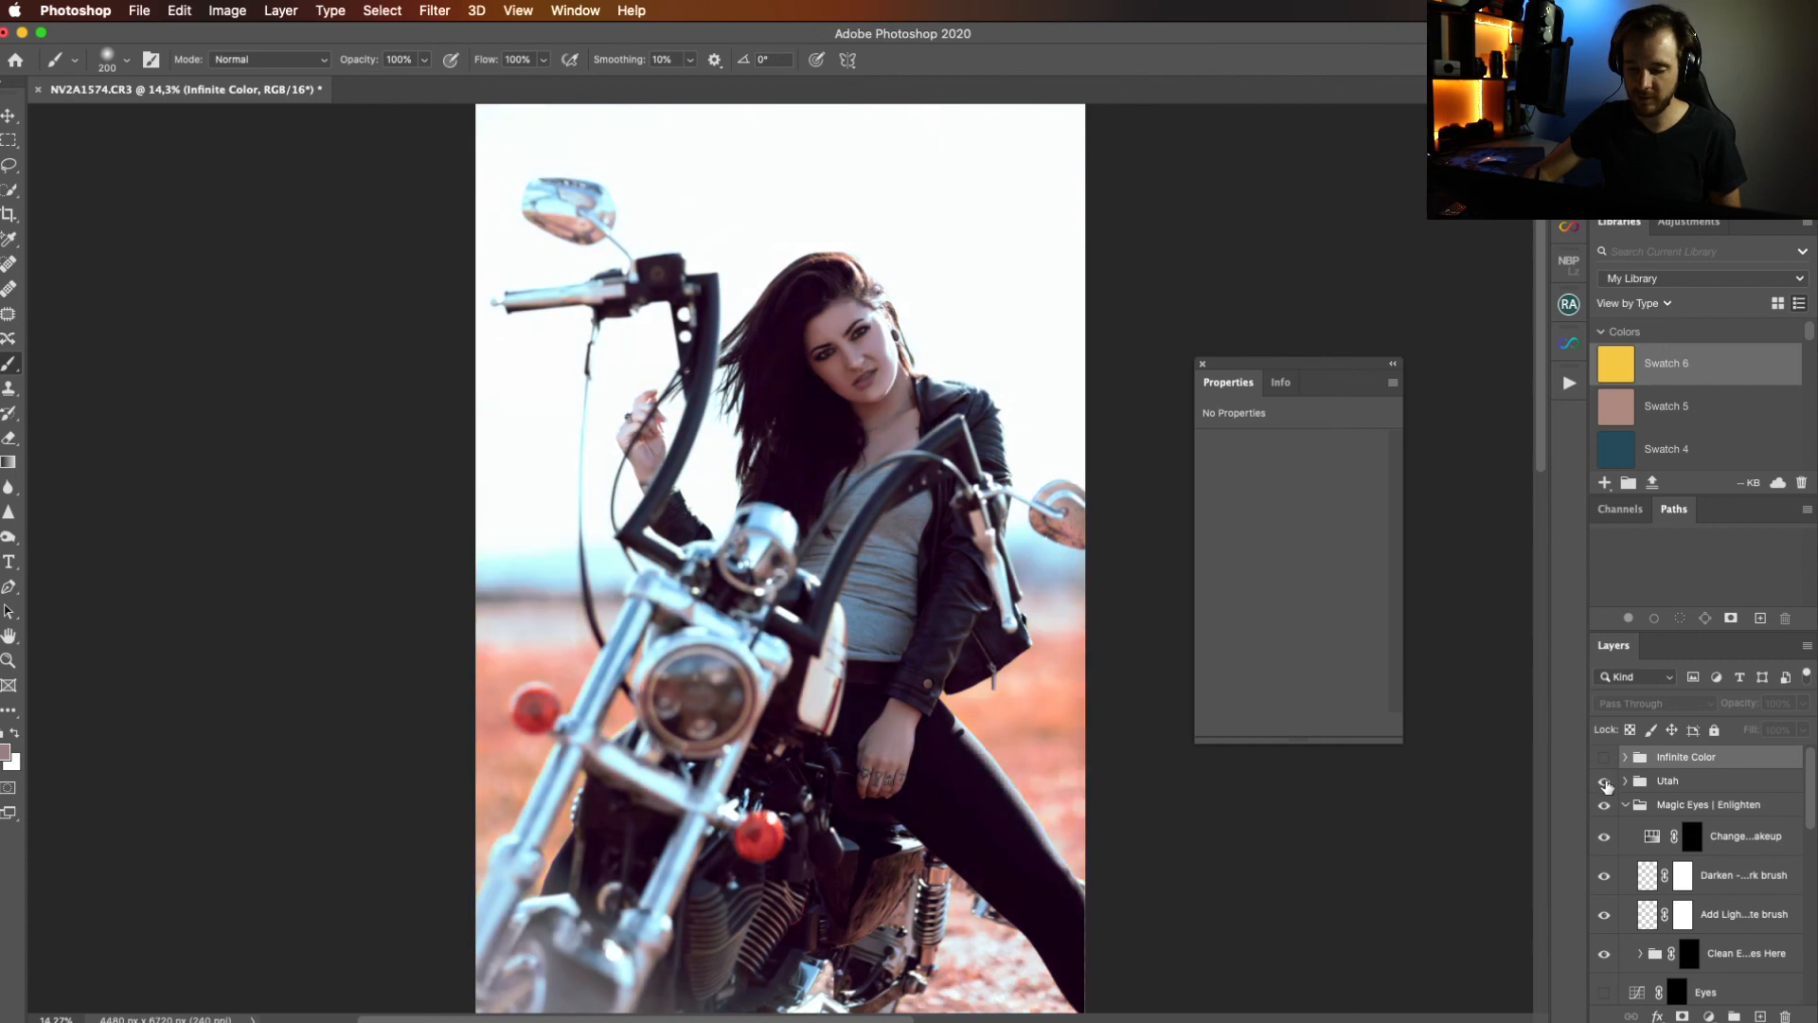
{"action": "left_click", "coordinate": [1604, 782]}
{"action": "left_click", "coordinate": [1605, 759]}
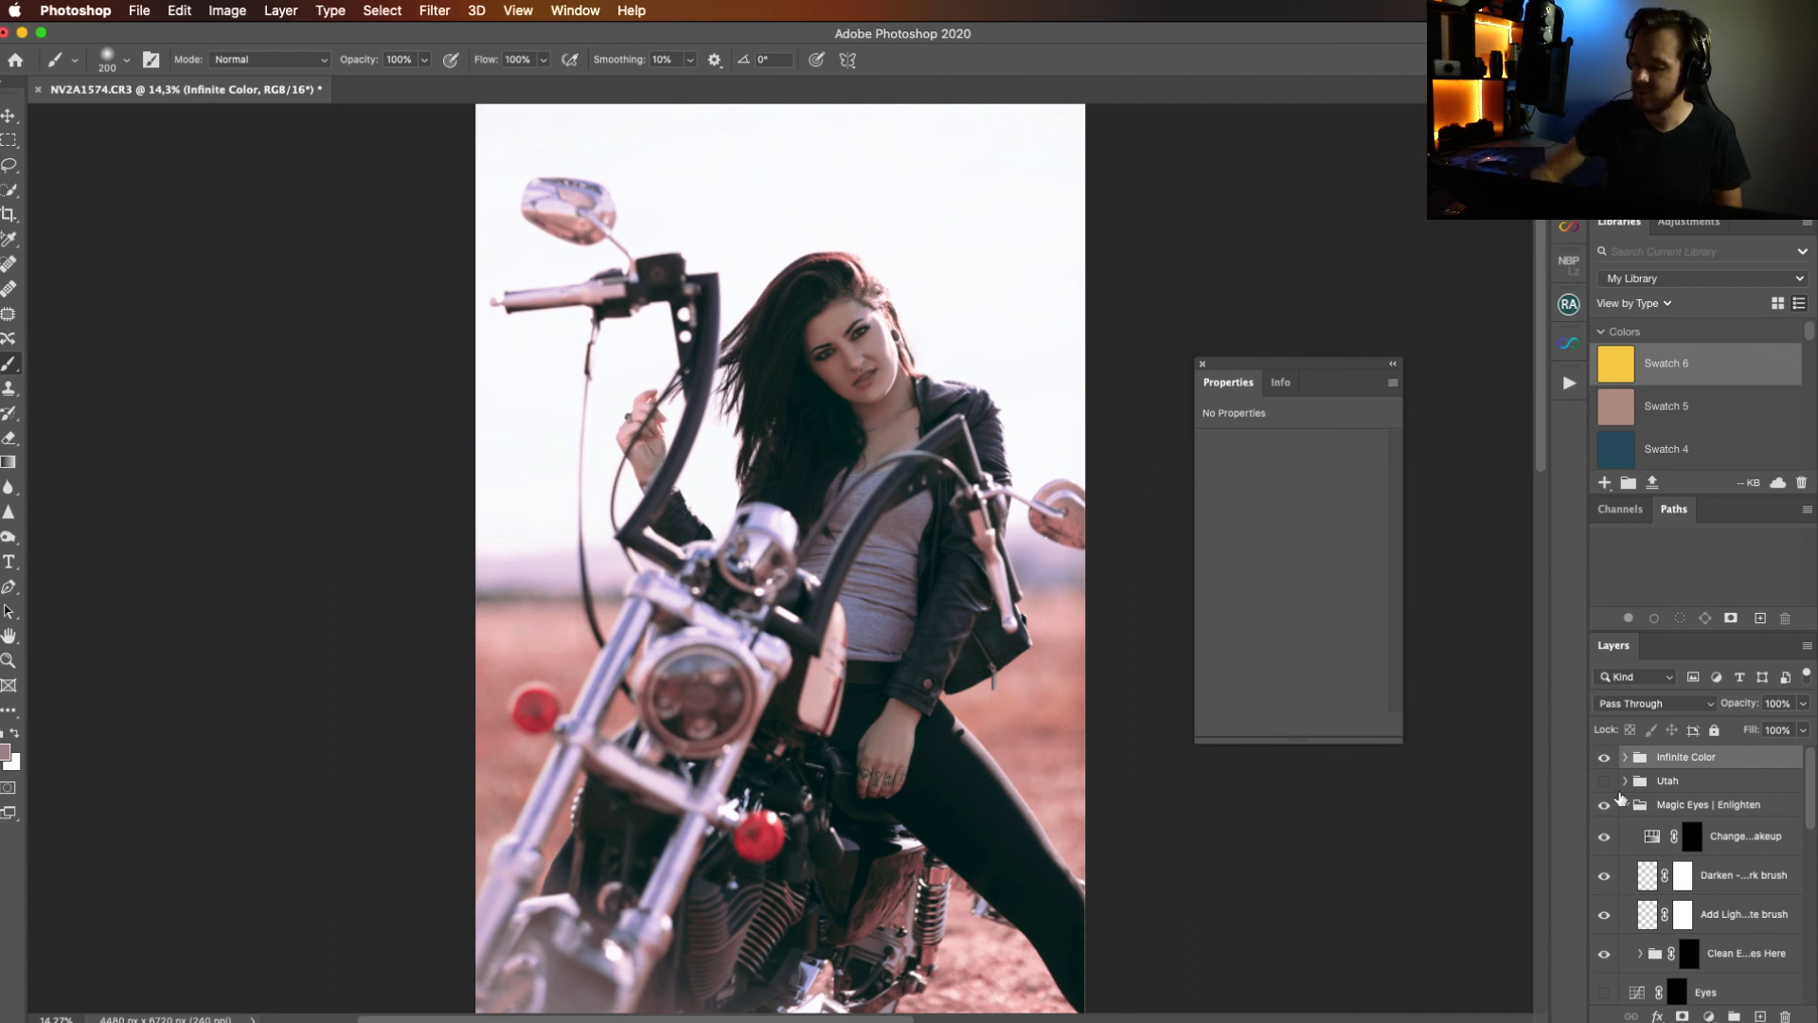
{"action": "left_click", "coordinate": [1604, 759]}
{"action": "left_click", "coordinate": [1605, 782]}
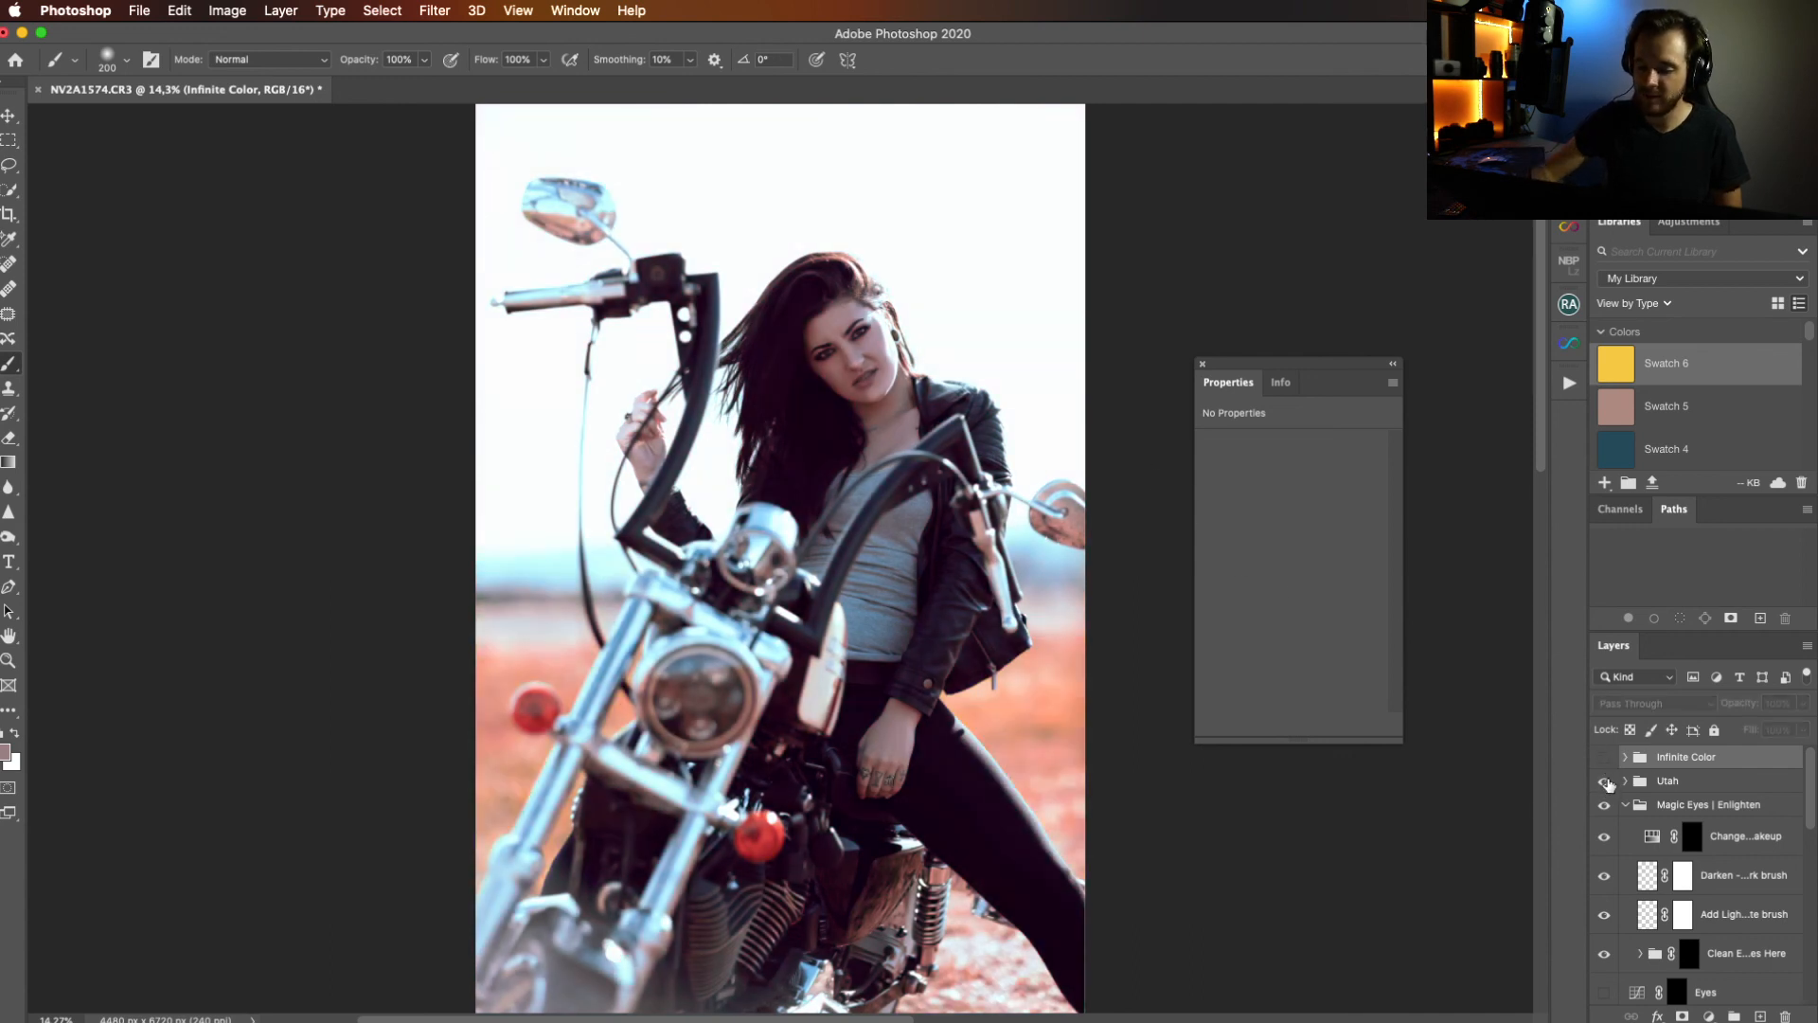
{"action": "left_click", "coordinate": [1605, 782]}
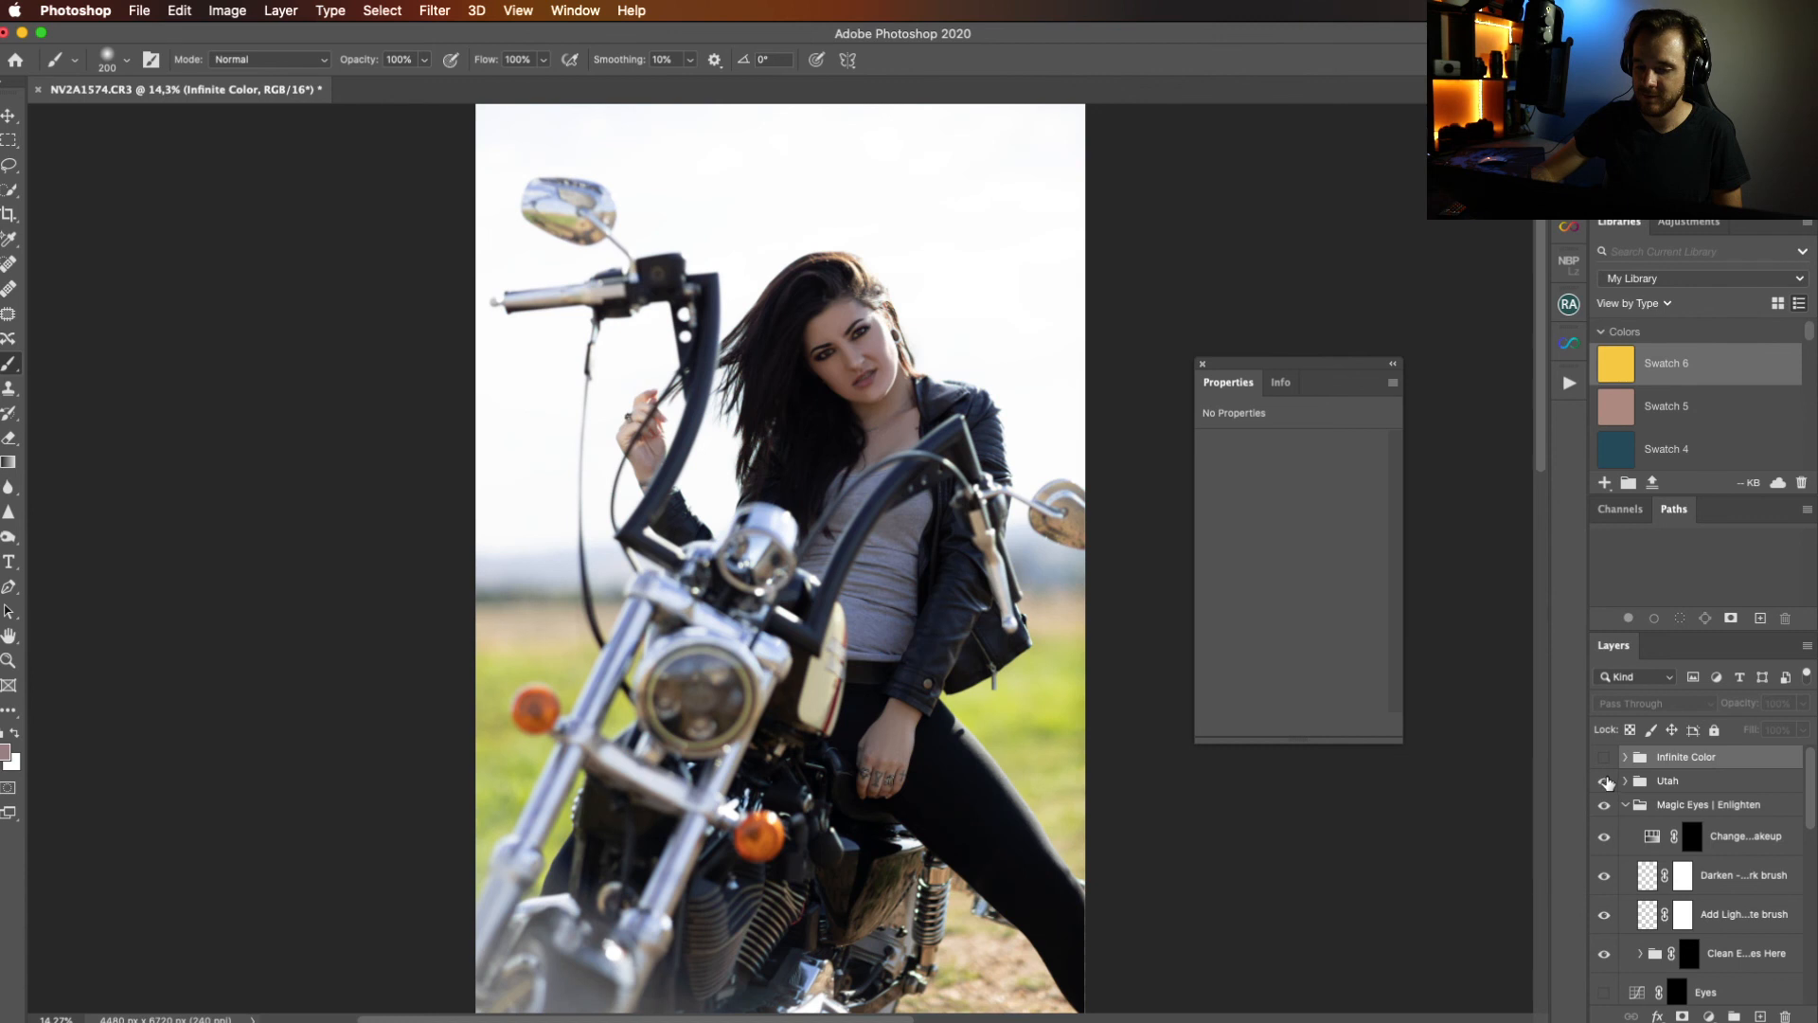
Show the Utah and Infinite Color groups together, and delete the Infinite Color group.
{"action": "left_click", "coordinate": [1605, 783]}
{"action": "left_click", "coordinate": [1604, 757]}
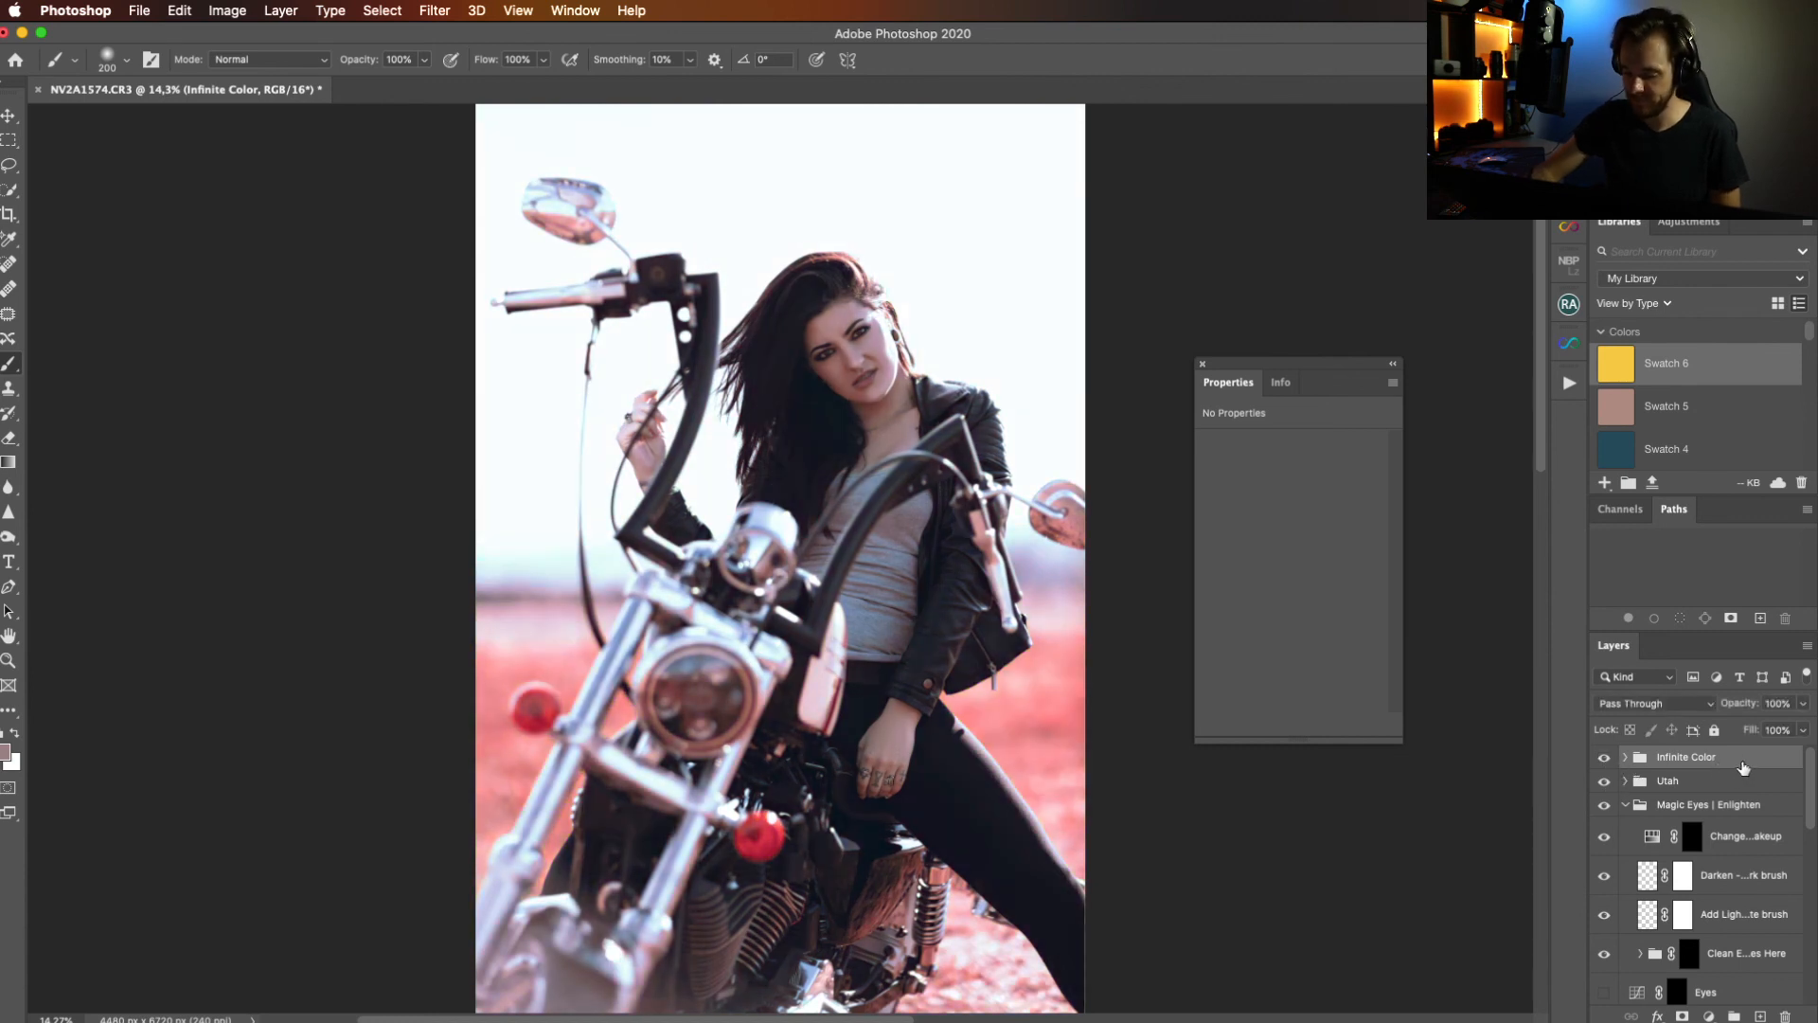
{"action": "key", "text": "BackSpace"}
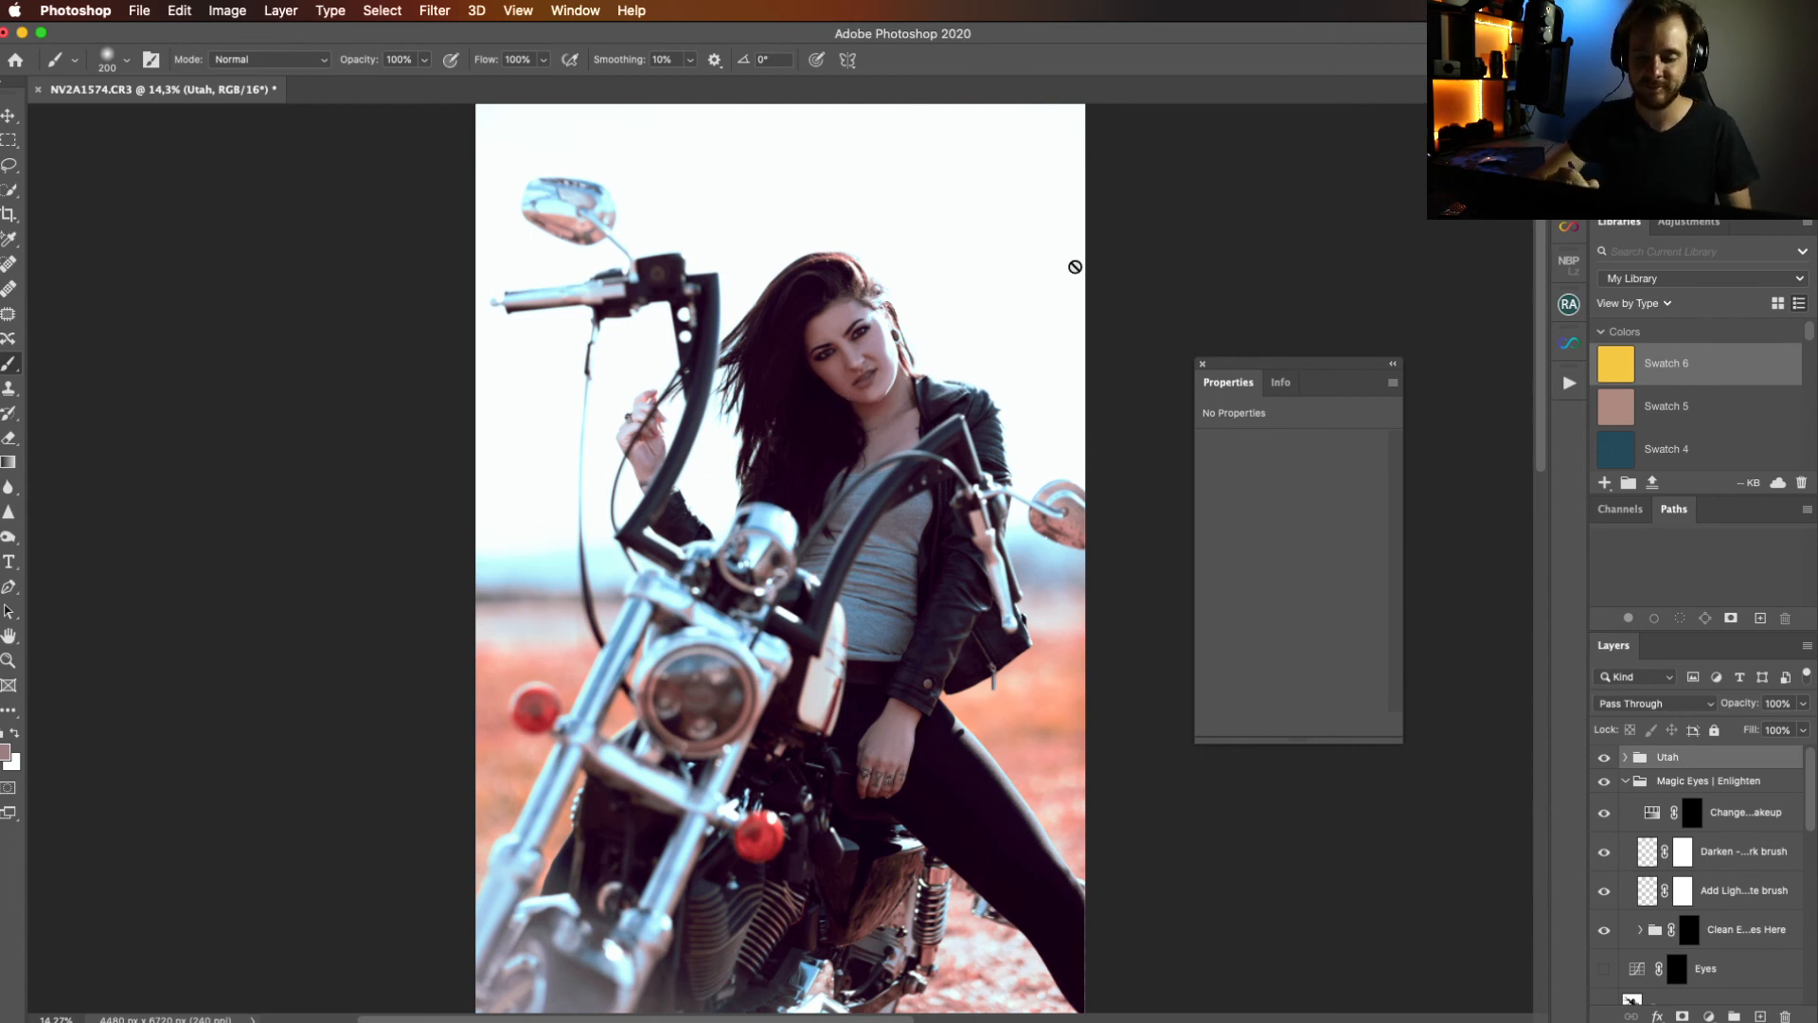
Move the floating Properties panel off the photo and hide the Eyes pixel layer above the Dodge and Burn group.
{"action": "left_click_drag", "start_coordinate": [1338, 369], "coordinate": [1405, 174]}
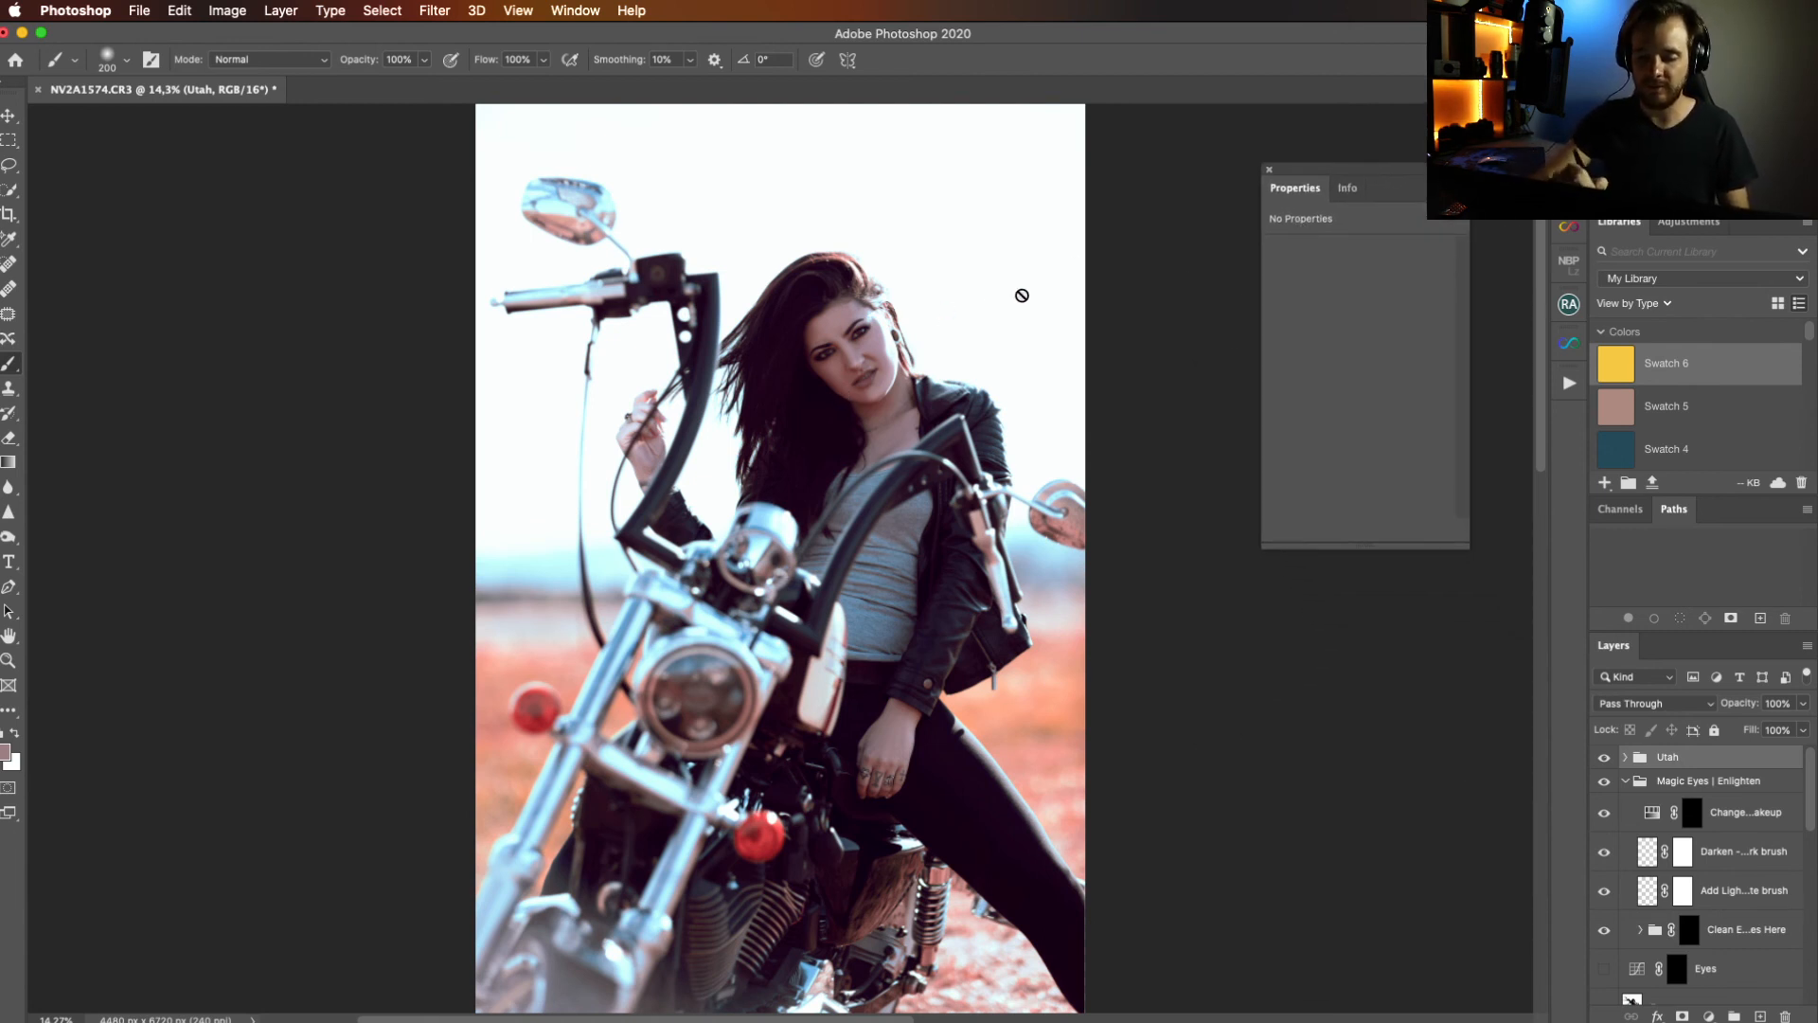
{"action": "left_click_drag", "start_coordinate": [1813, 785], "coordinate": [1813, 848]}
{"action": "left_click", "coordinate": [1672, 818]}
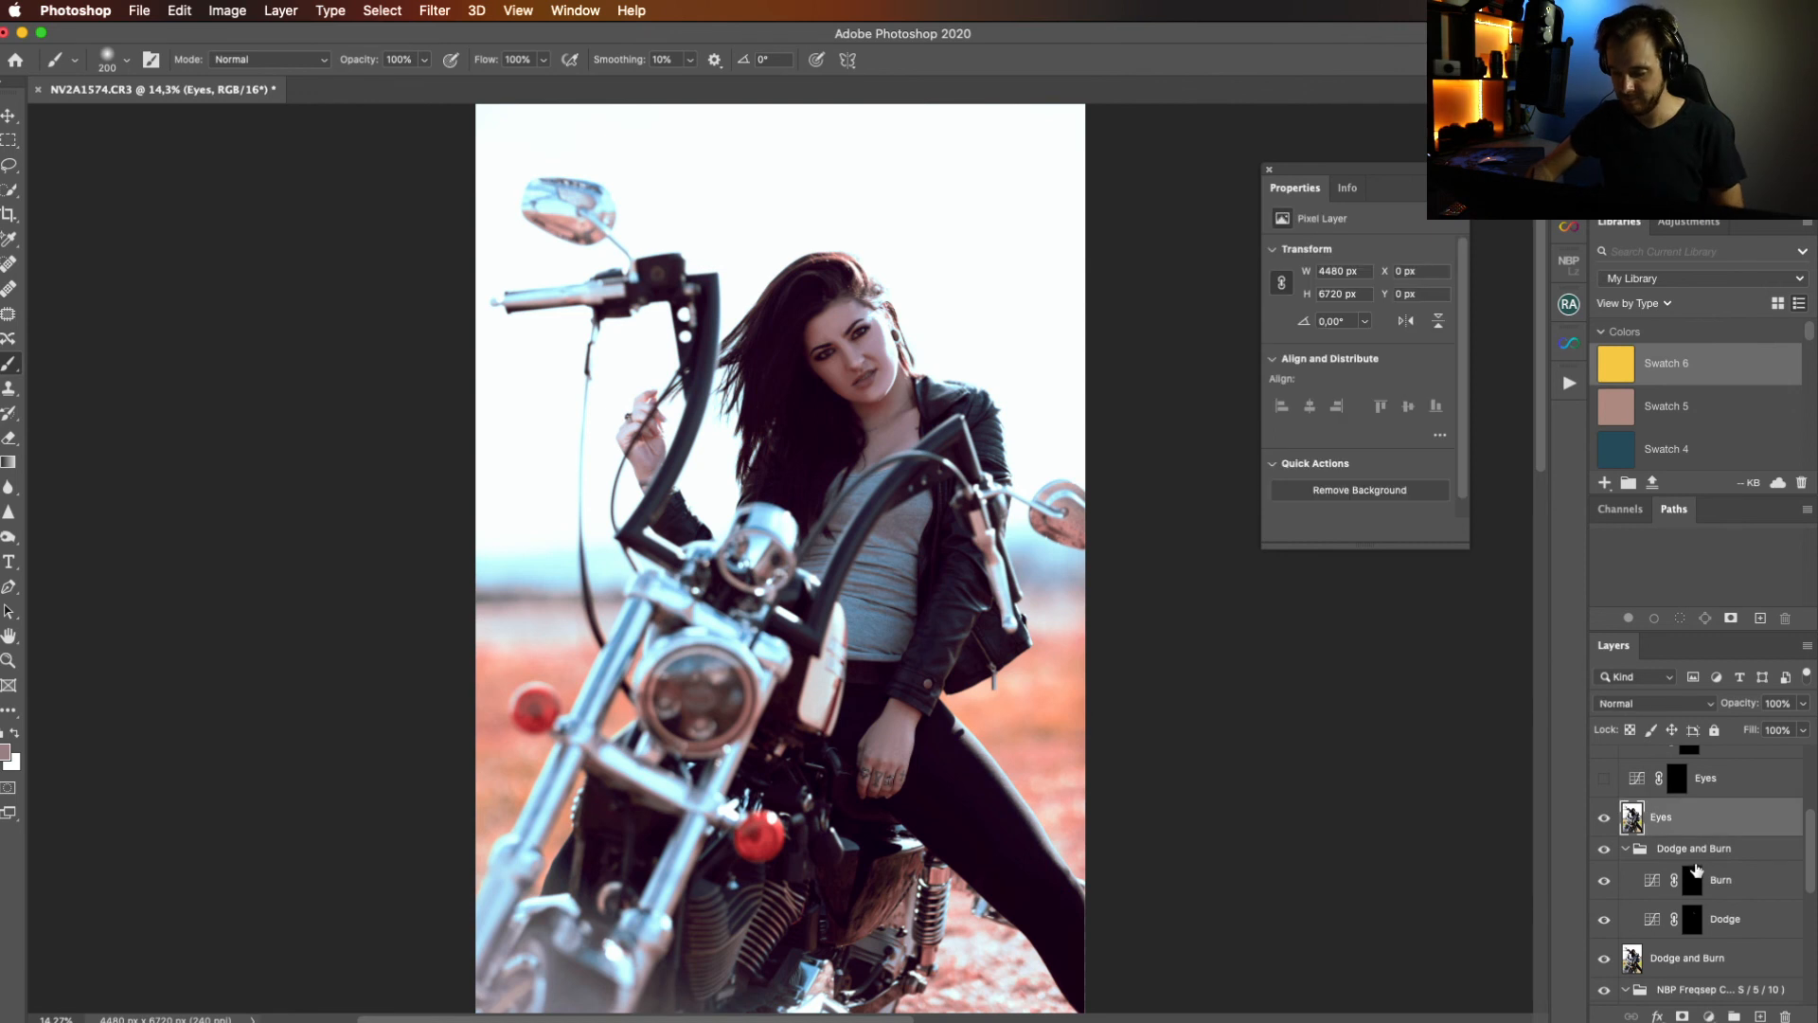
{"action": "left_click", "coordinate": [1605, 820]}
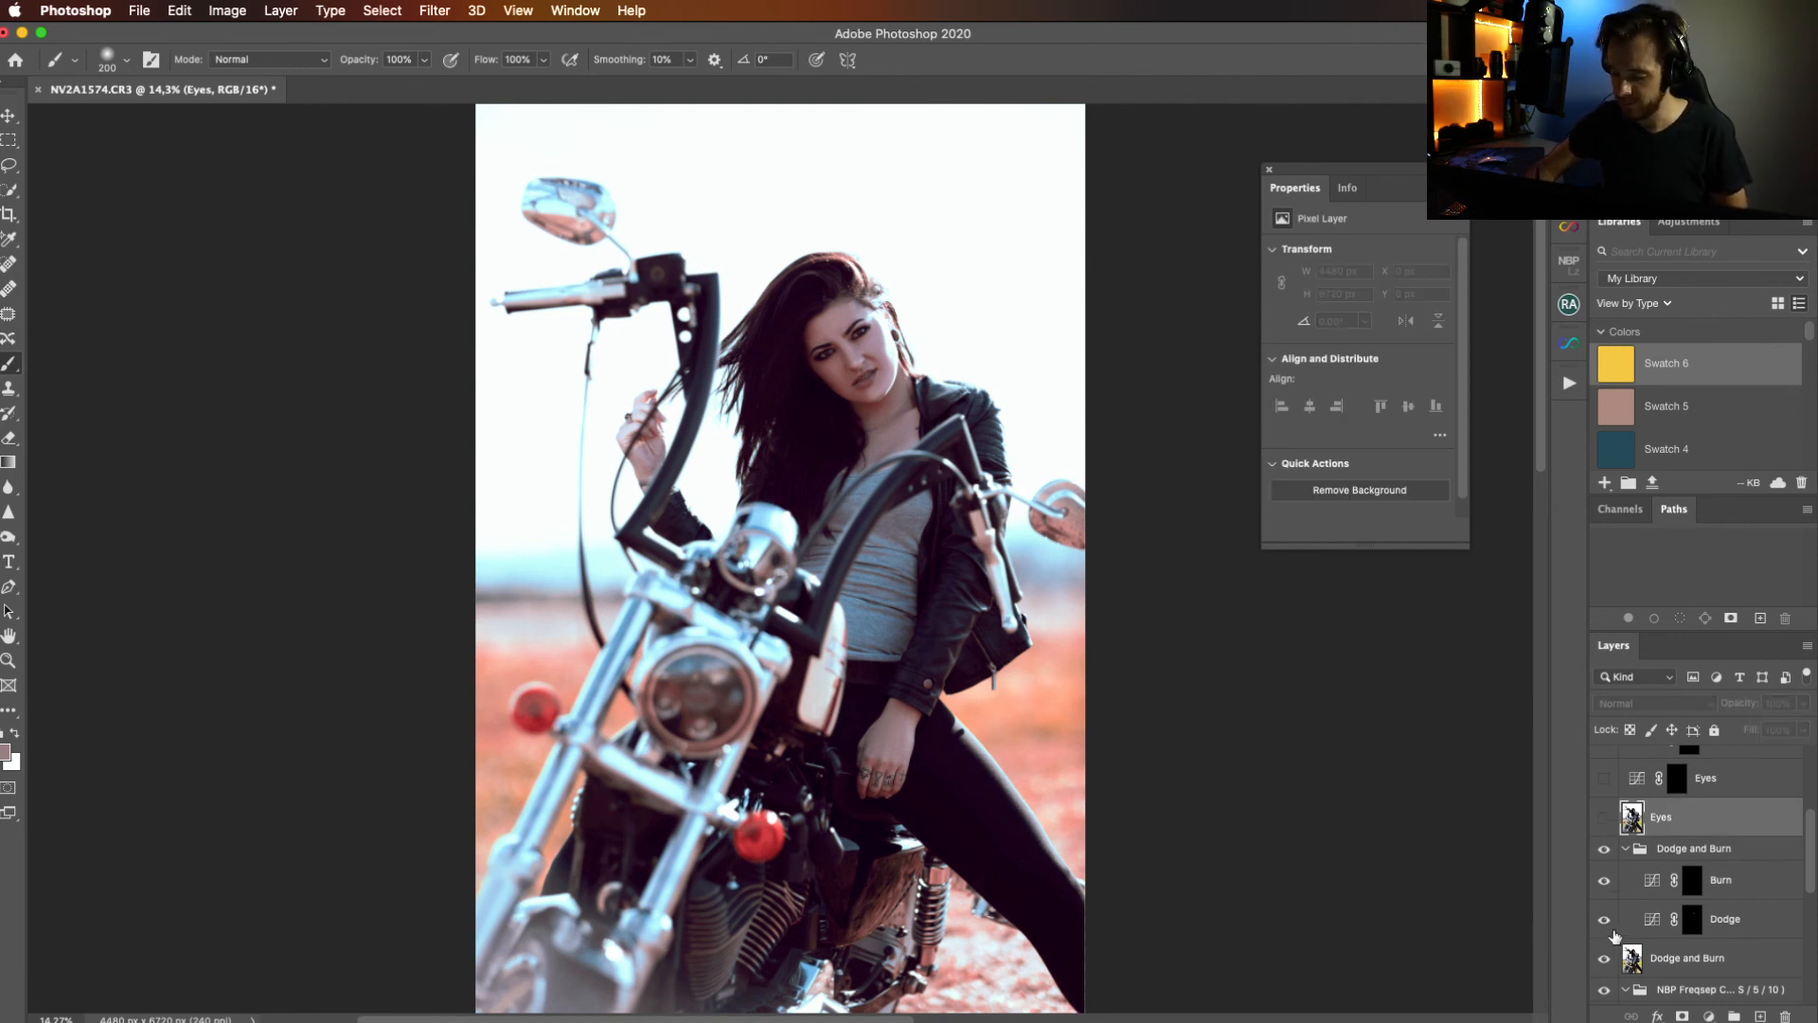
Target the Dodge layer's mask and set the brush to 1% flow with black as the foreground color.
{"action": "left_click", "coordinate": [1692, 922]}
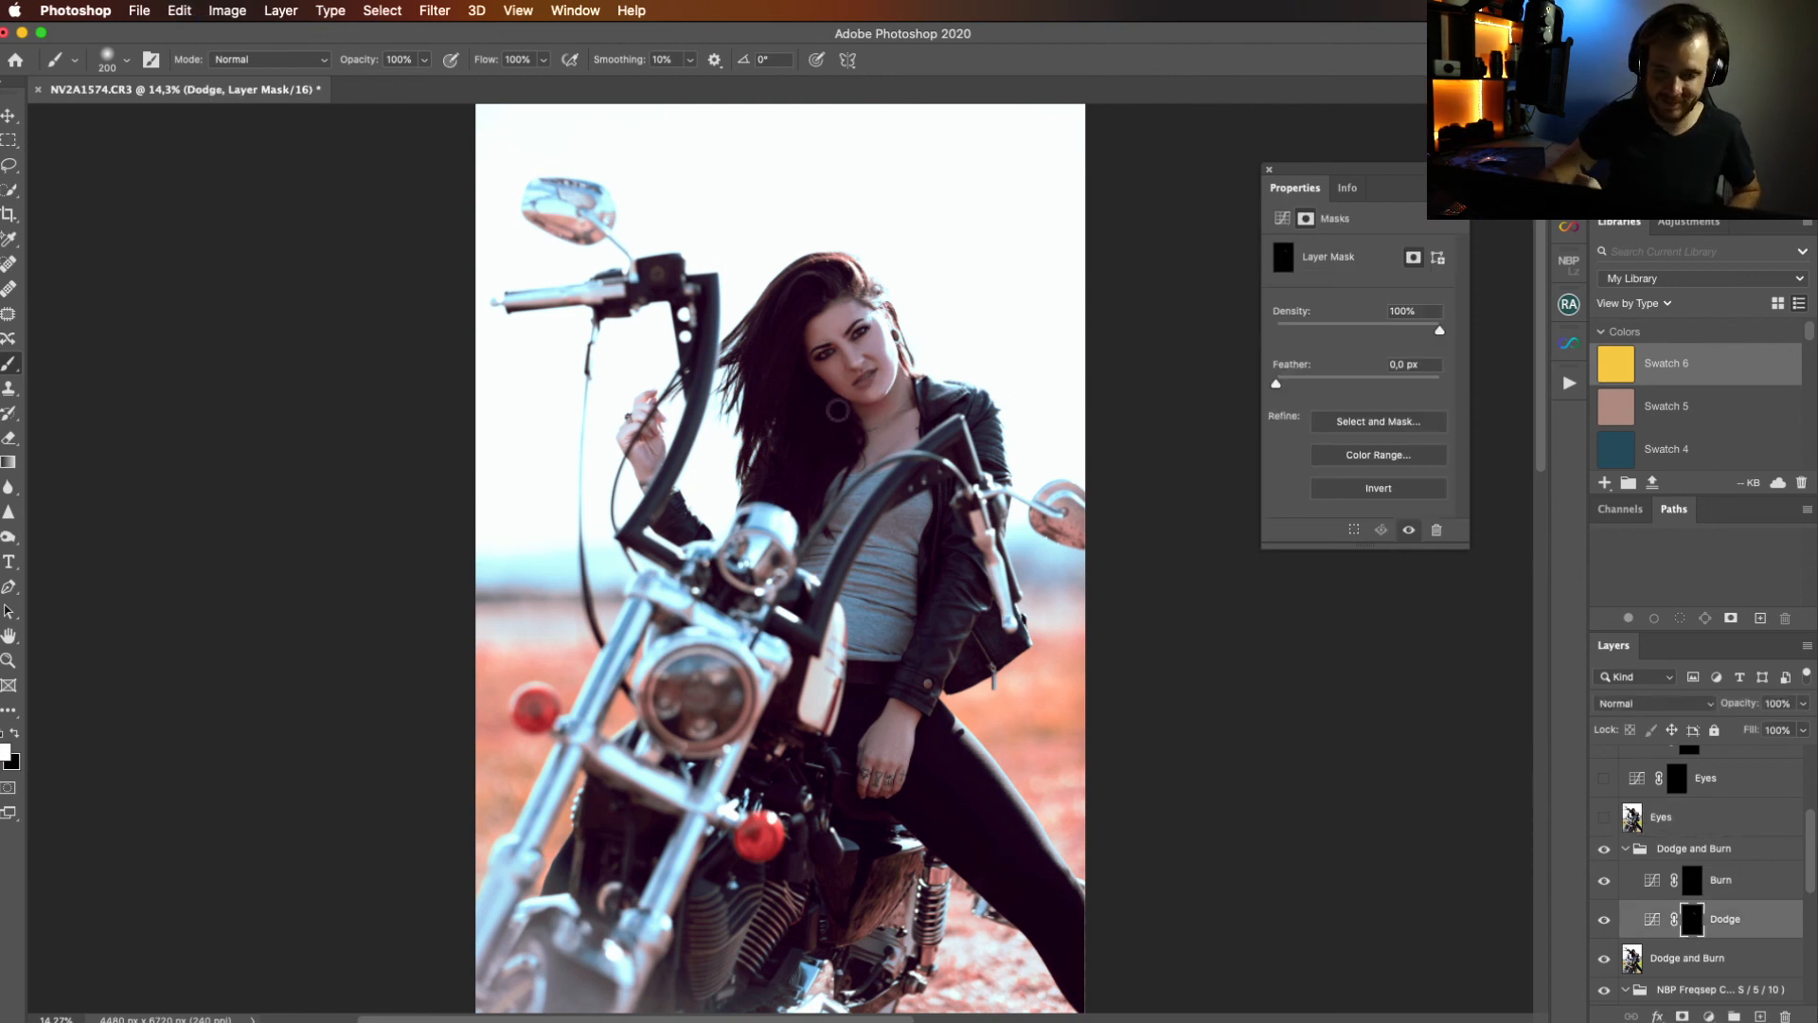
{"action": "left_click", "coordinate": [543, 60]}
{"action": "left_click_drag", "start_coordinate": [516, 82], "coordinate": [439, 83]}
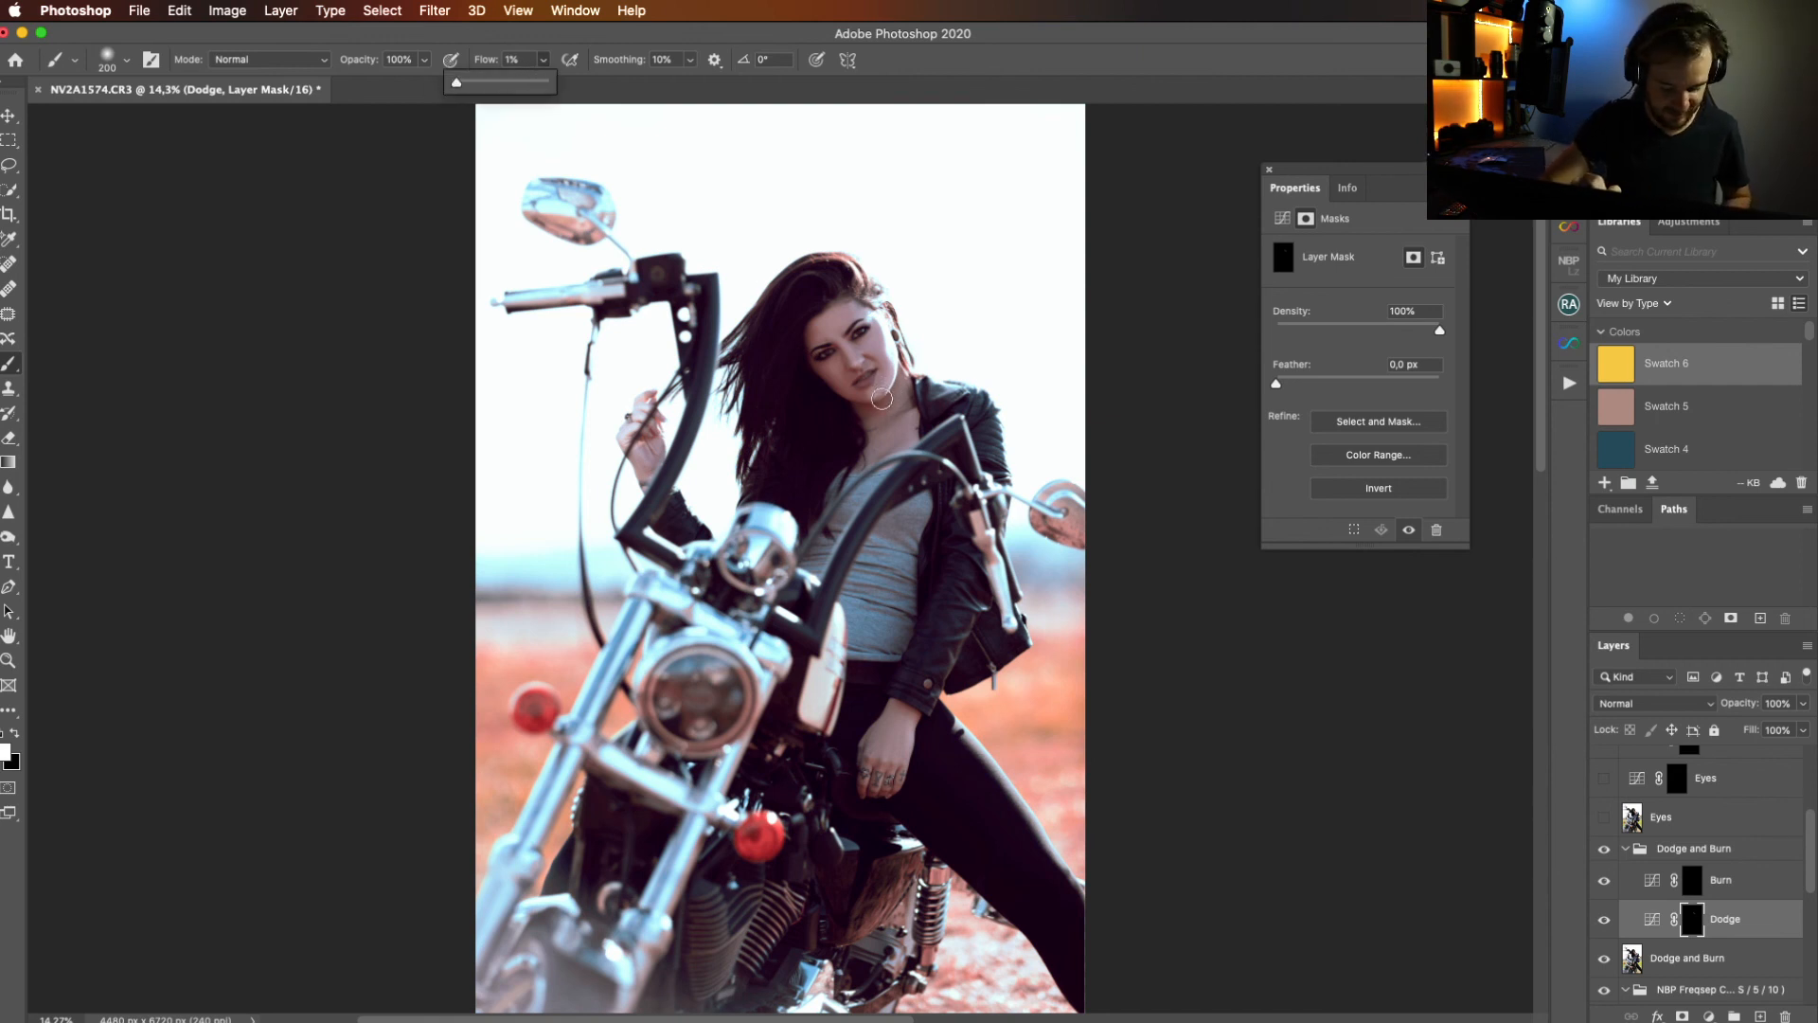
{"action": "key", "text": "x"}
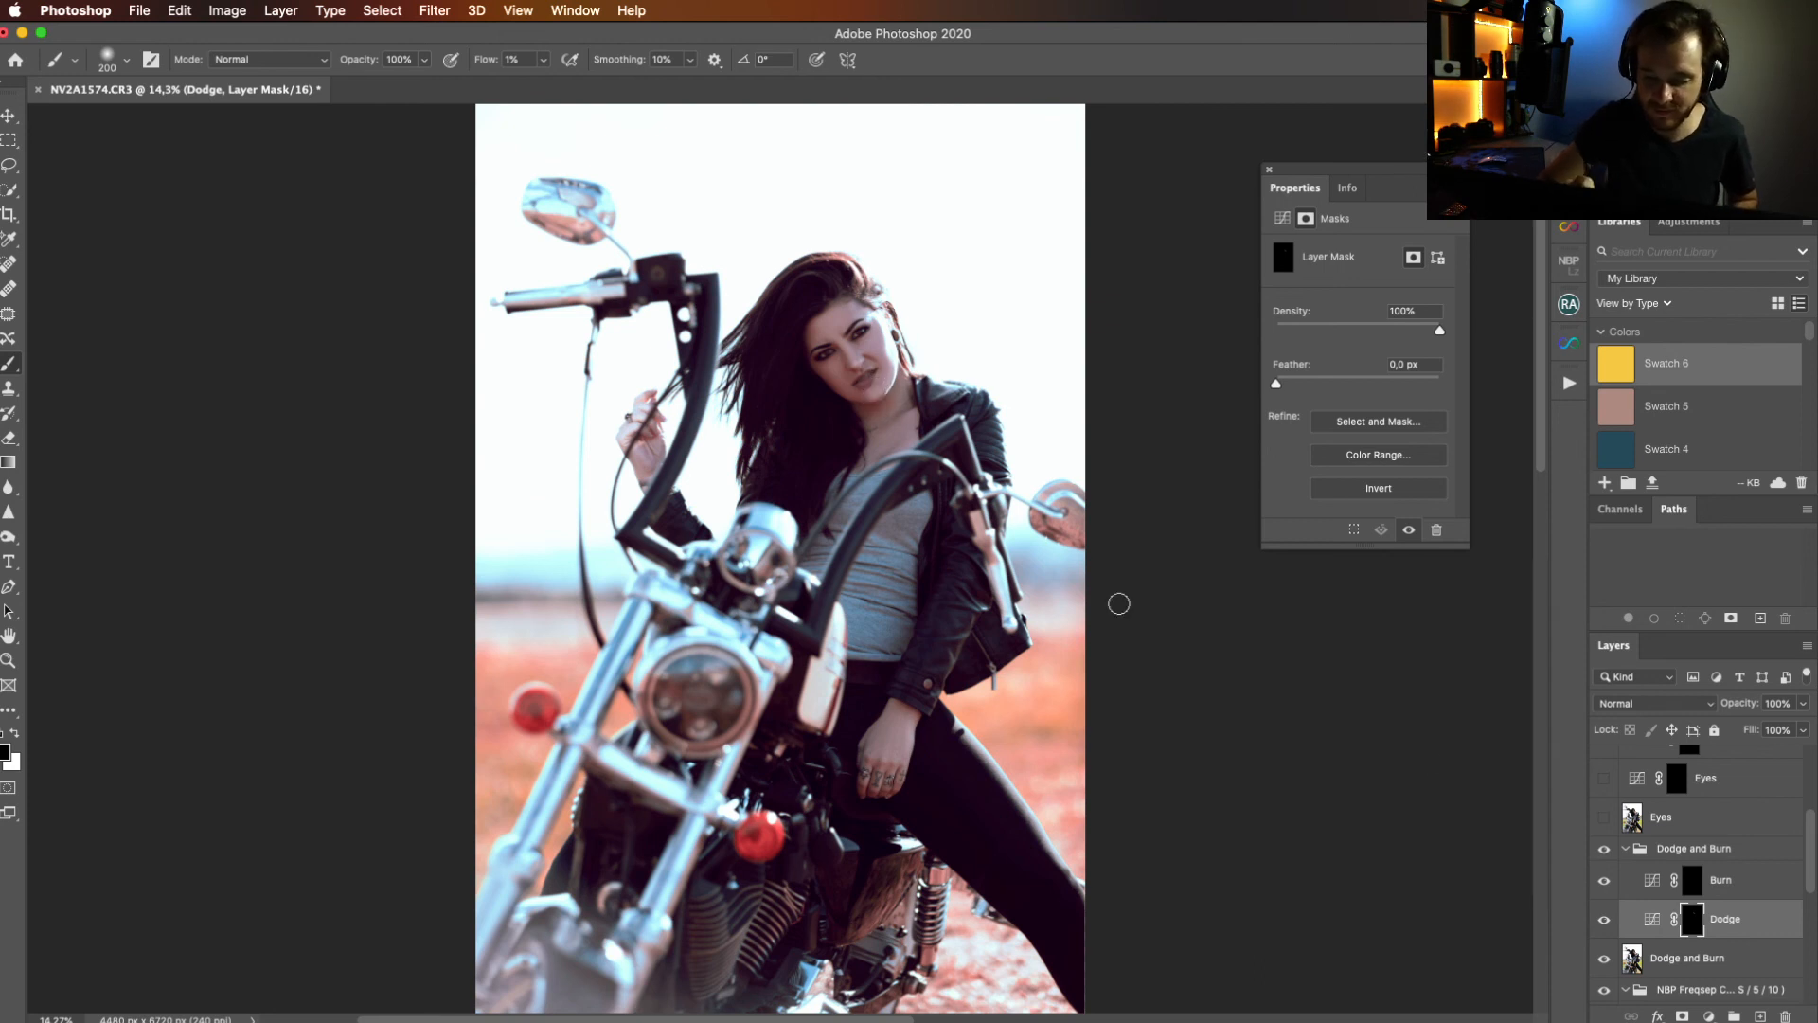
Target the Burn layer's mask with white as the foreground color and a 125 px brush.
{"action": "left_click", "coordinate": [1693, 888]}
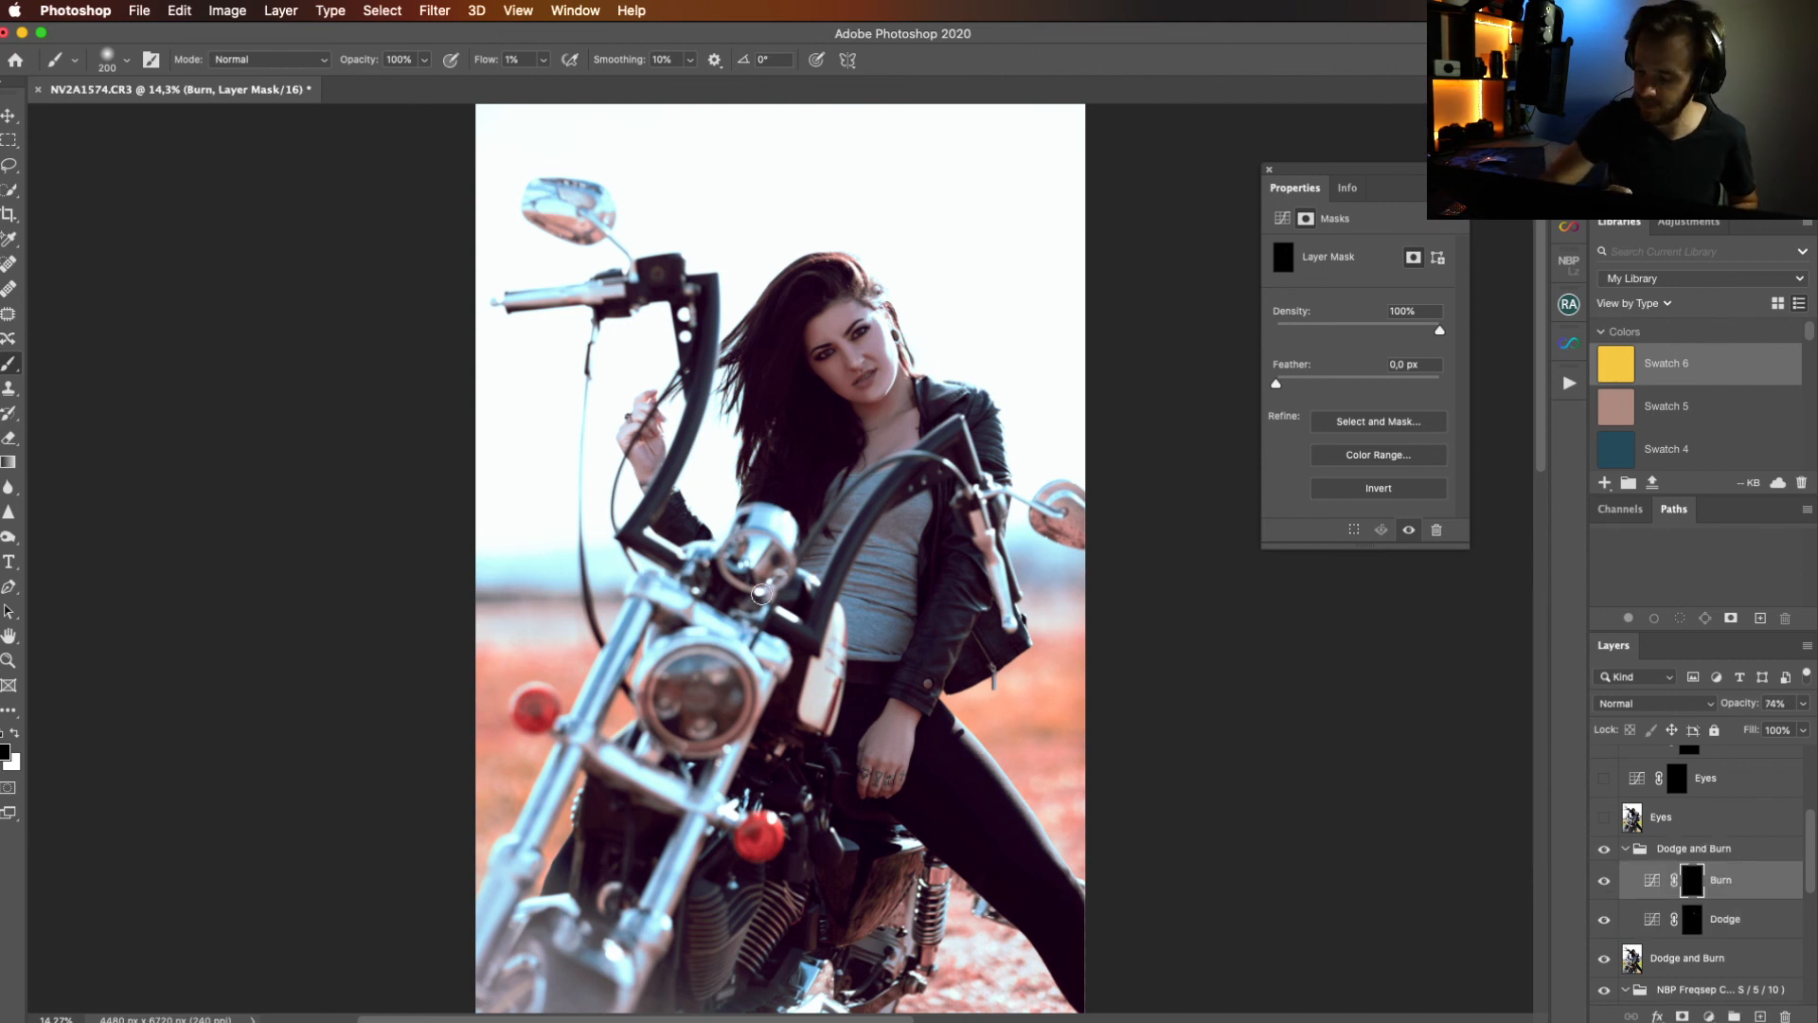
{"action": "key", "text": "x"}
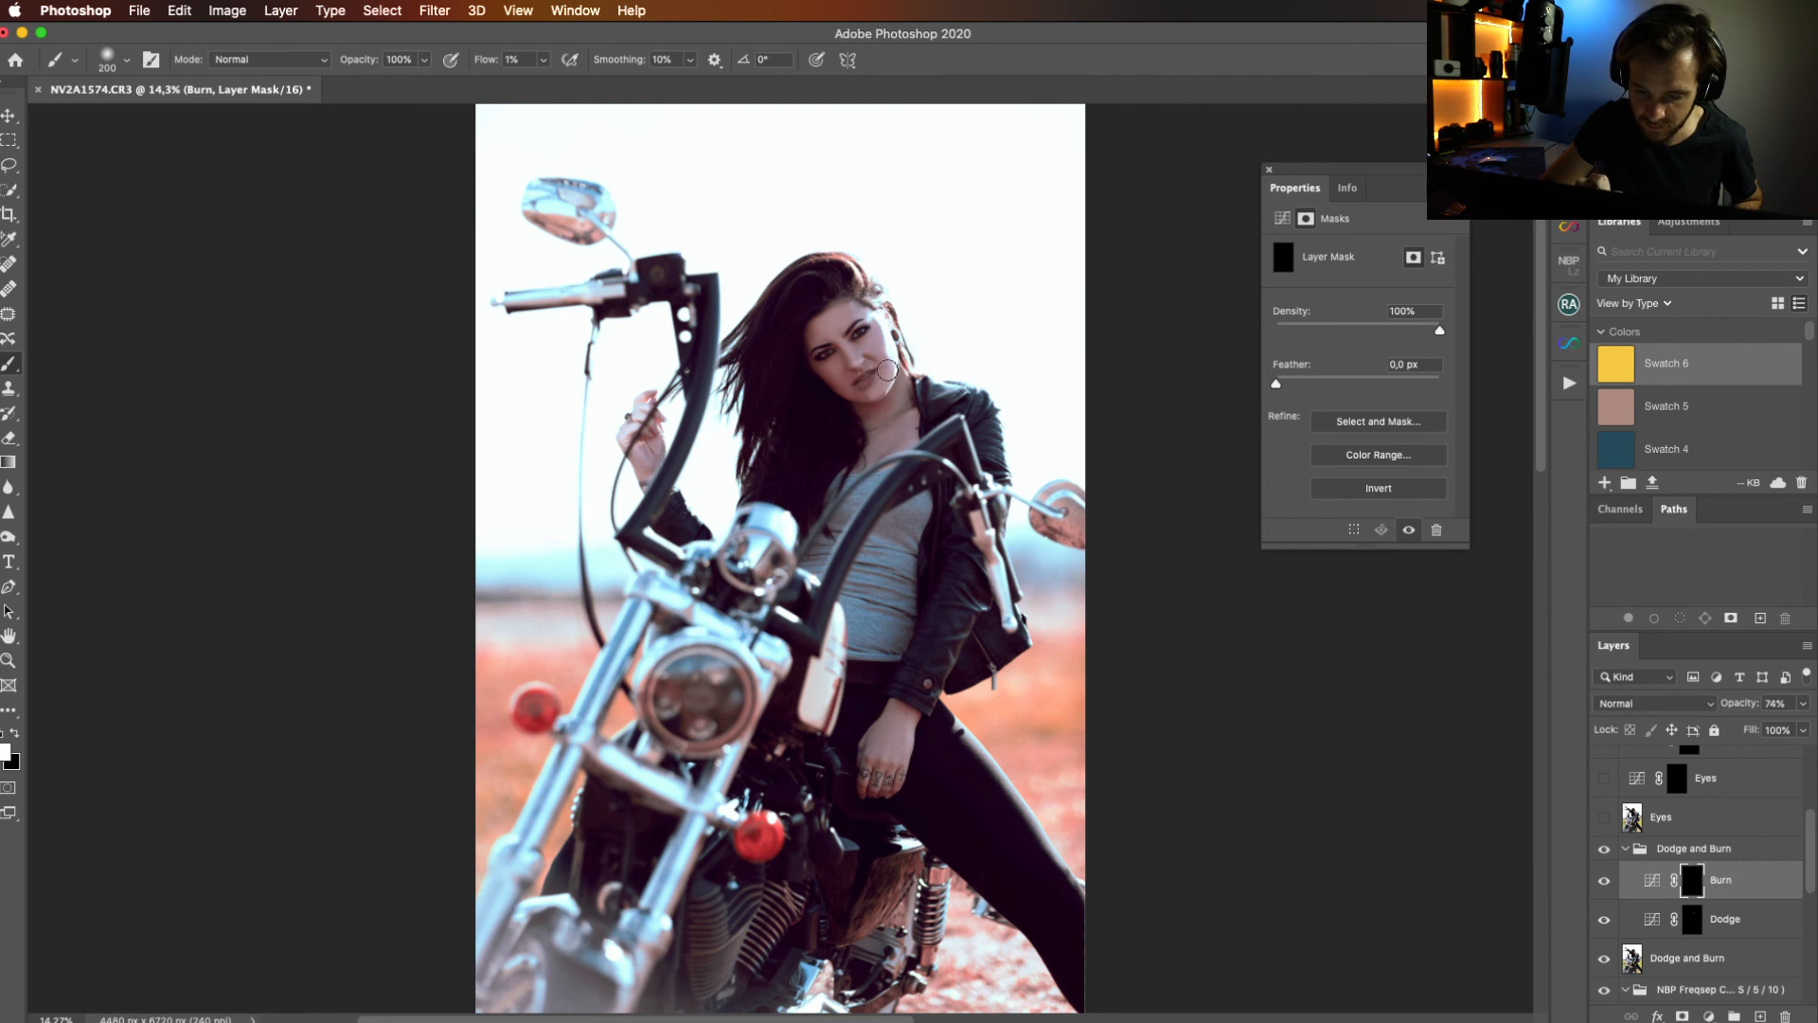
{"action": "key", "text": "bracketleft"}
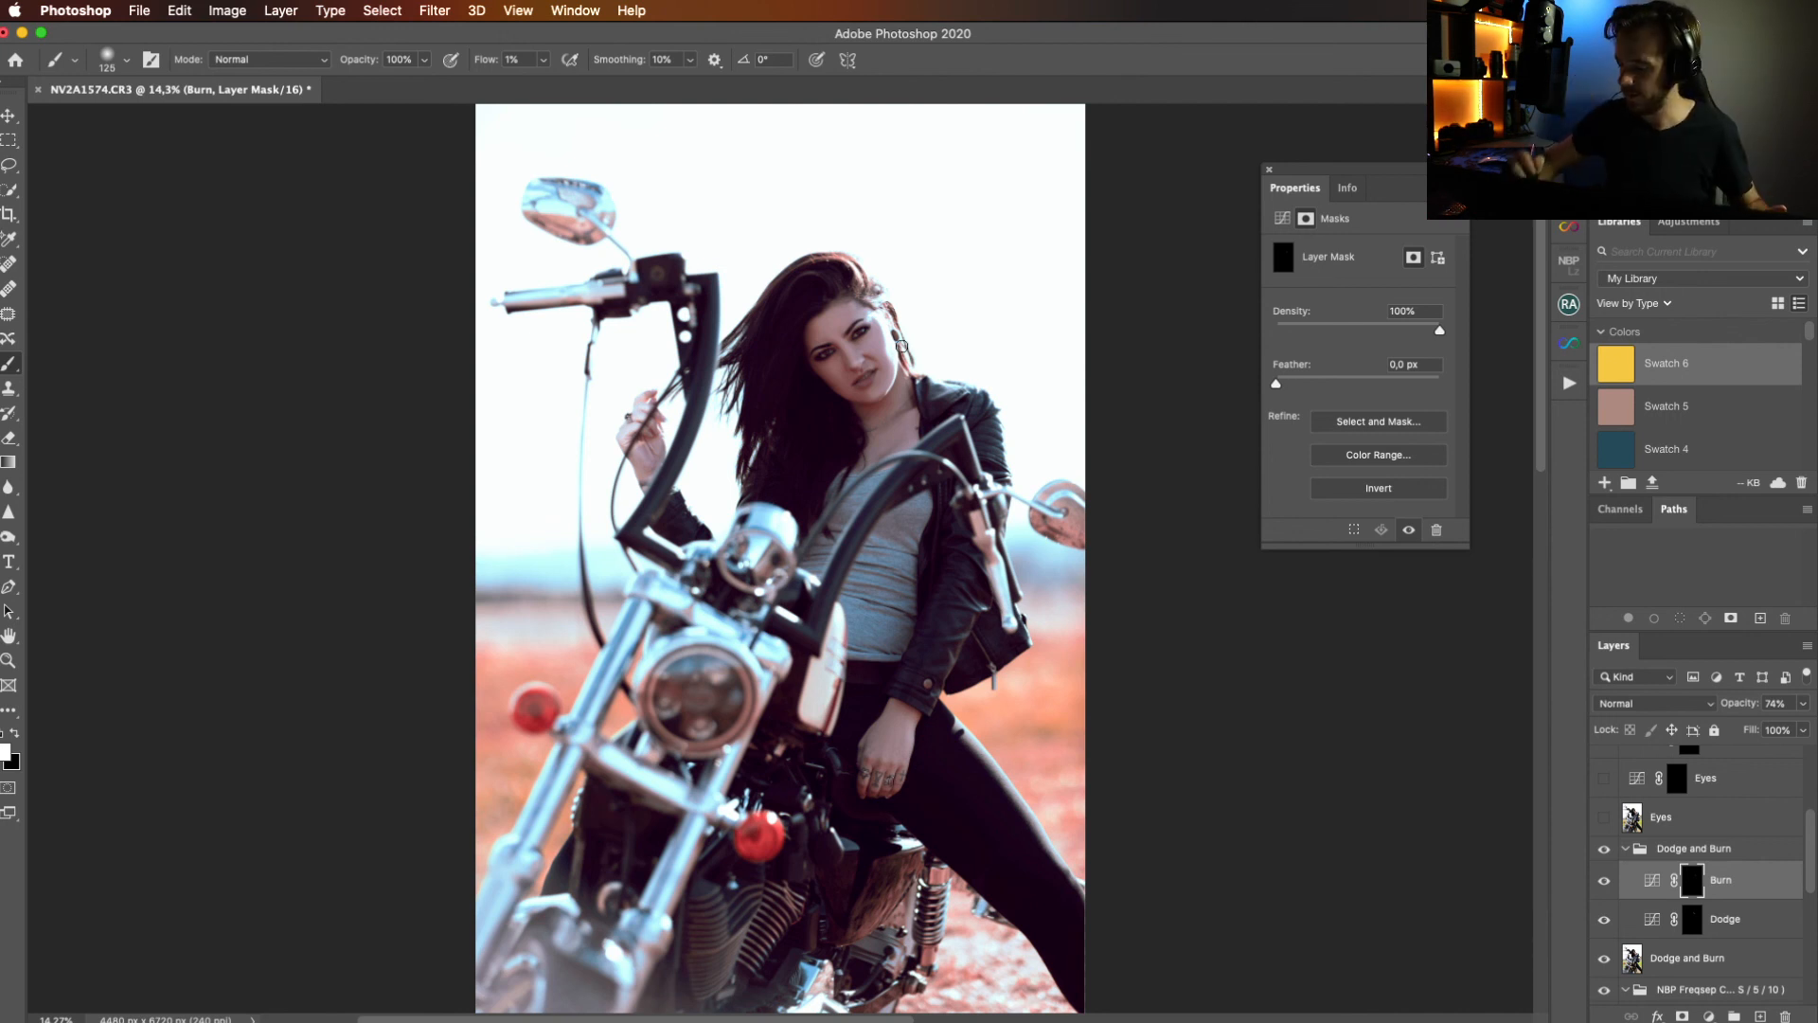
Target the Dodge layer's mask again and compare the image with the Dodge layer off and on.
{"action": "left_click", "coordinate": [1692, 920]}
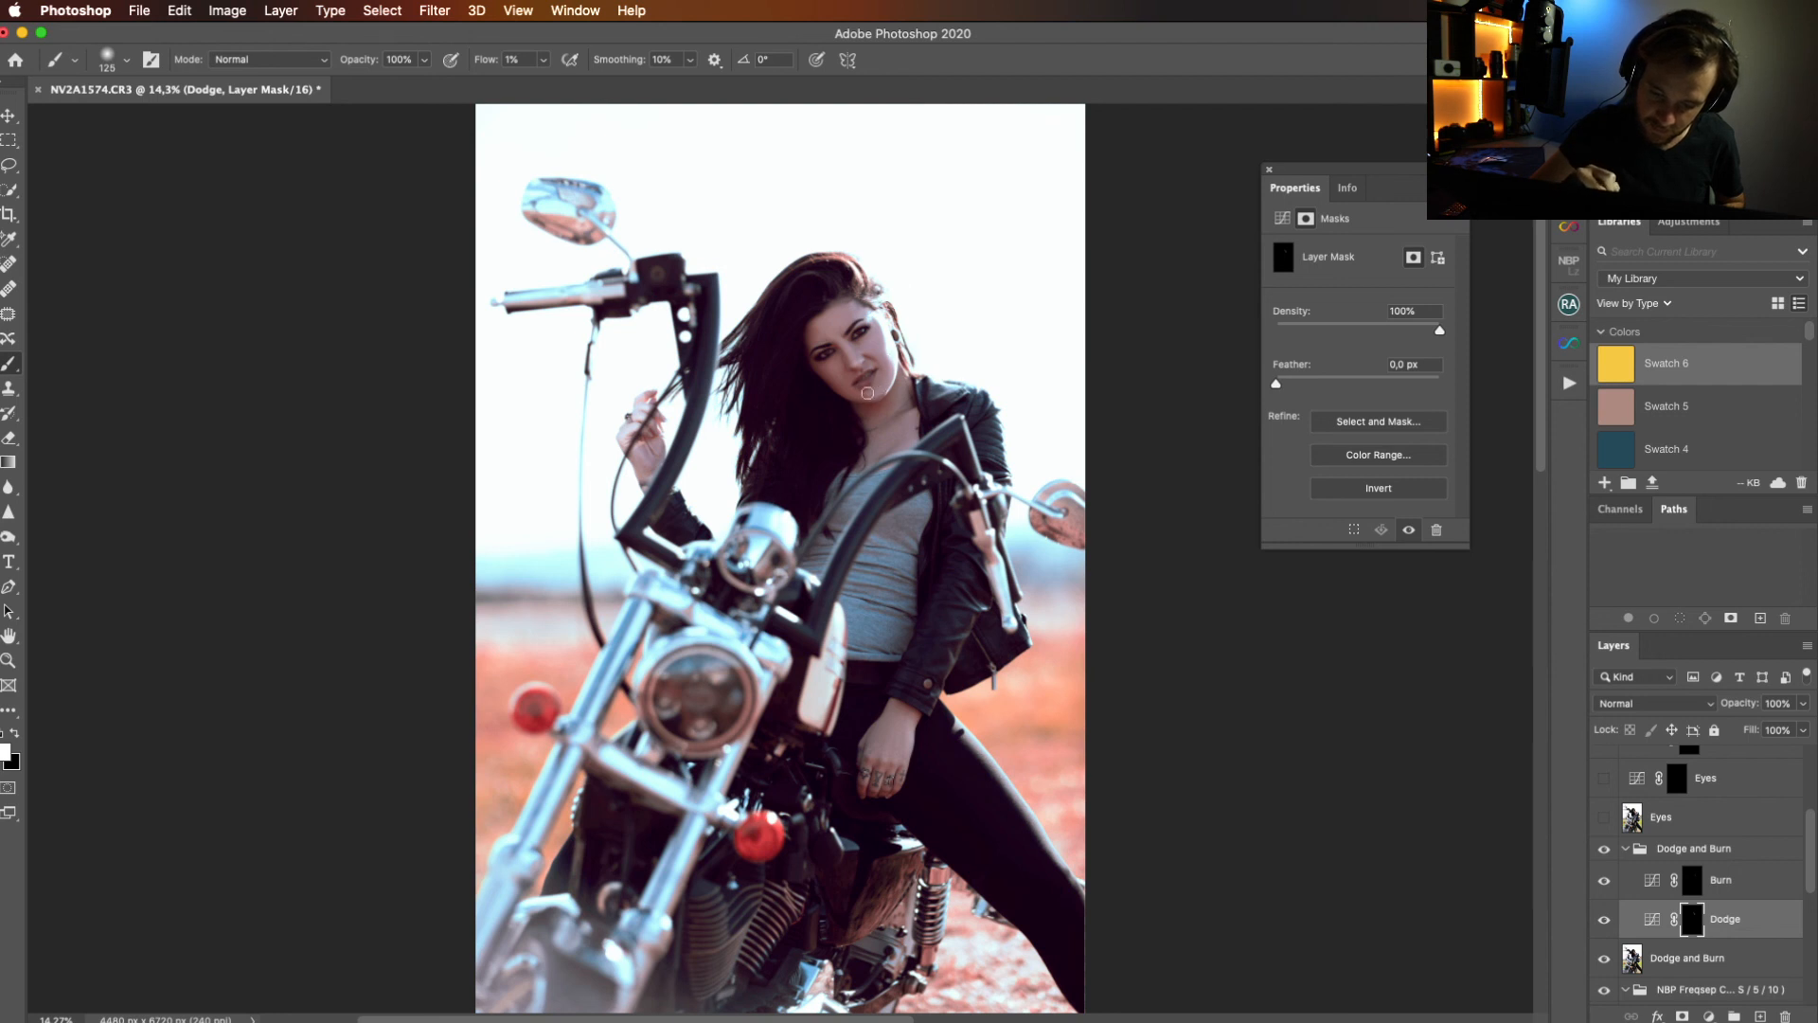
{"action": "left_click", "coordinate": [1605, 920]}
{"action": "left_click", "coordinate": [1605, 919]}
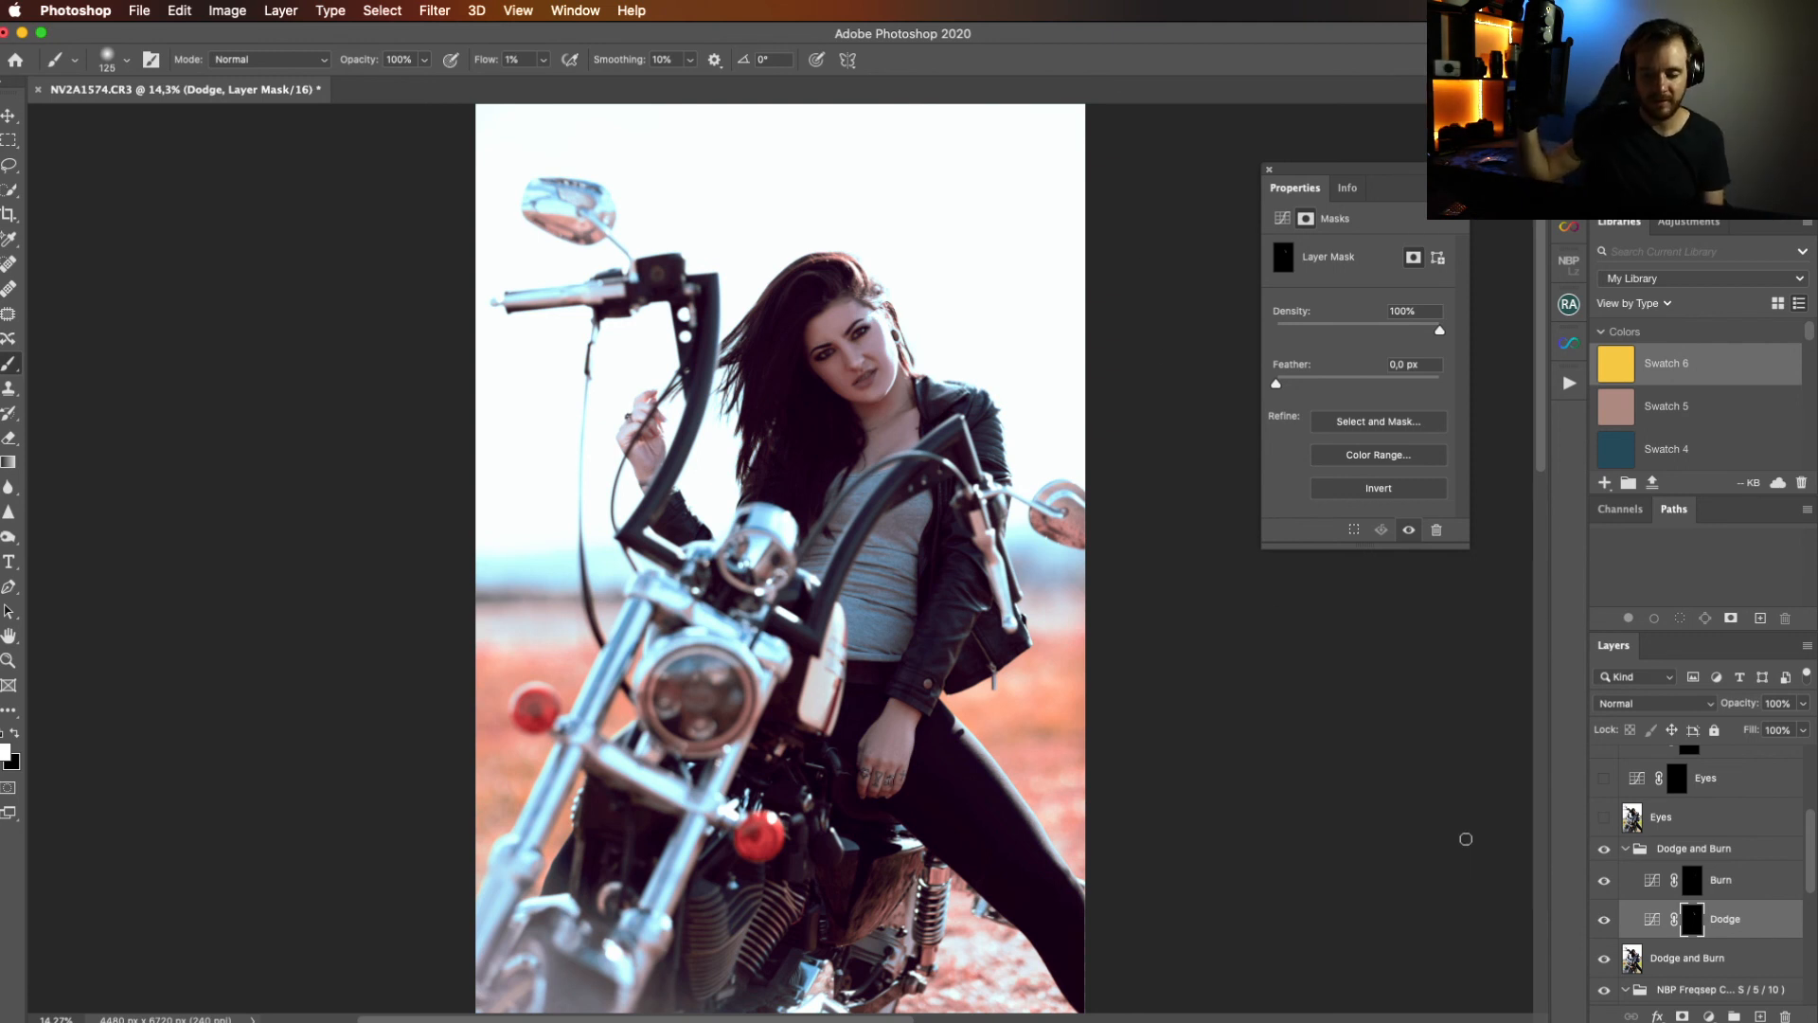
Add a Curves adjustment layer above the Utah group and darken the midtones by mapping input 137 to output 117.
{"action": "scroll", "coordinate": [1702, 846], "scroll_direction": "up", "scroll_amount": 3}
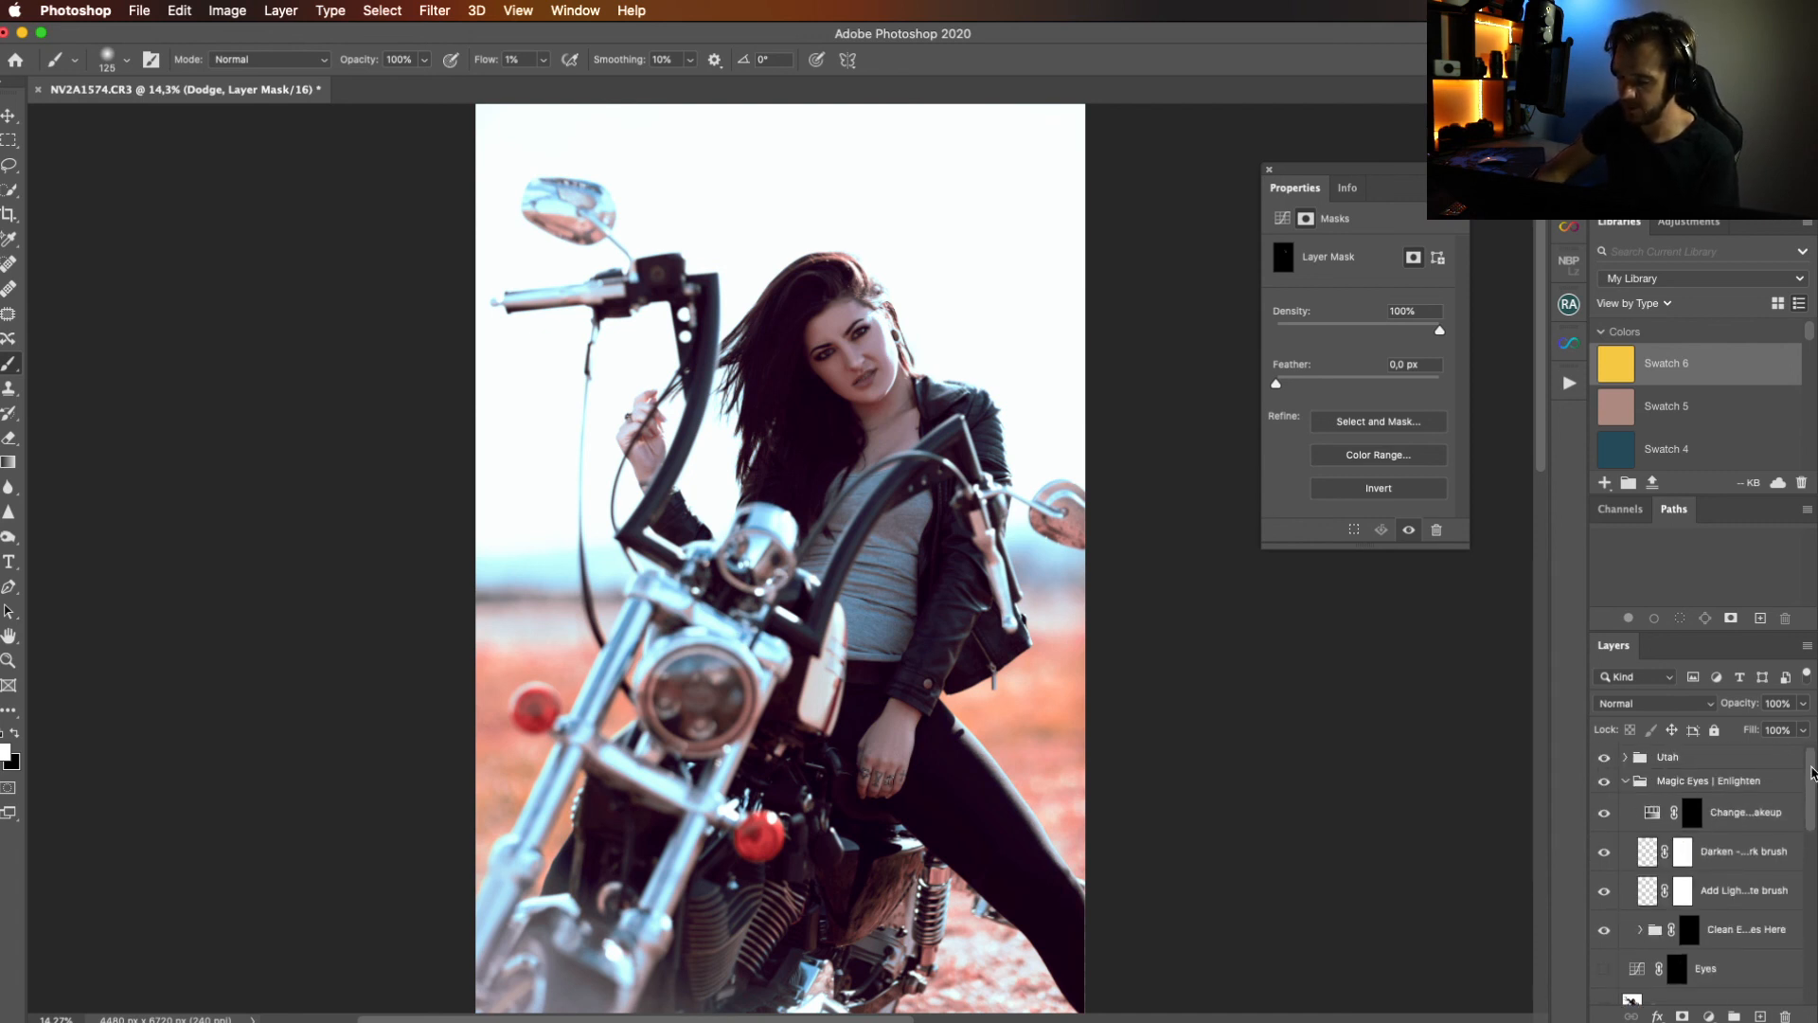
{"action": "left_click", "coordinate": [1704, 761]}
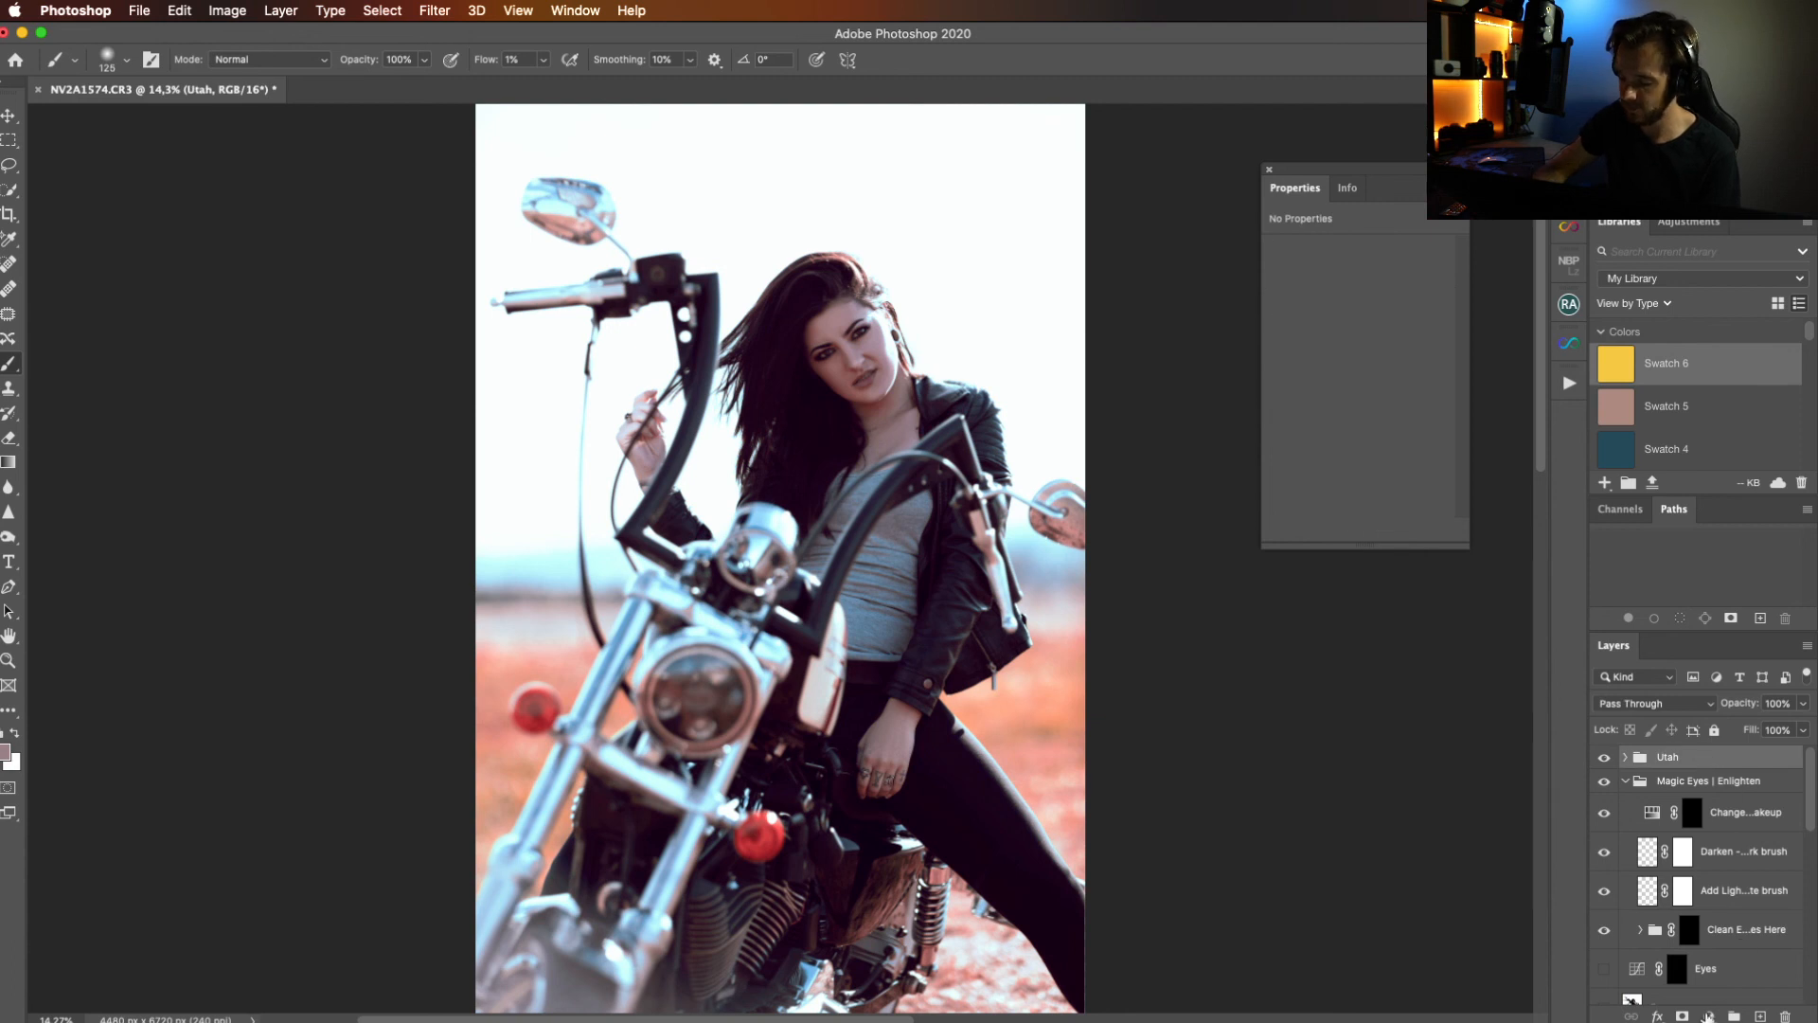
{"action": "left_click", "coordinate": [1709, 1015]}
{"action": "left_click", "coordinate": [1714, 748]}
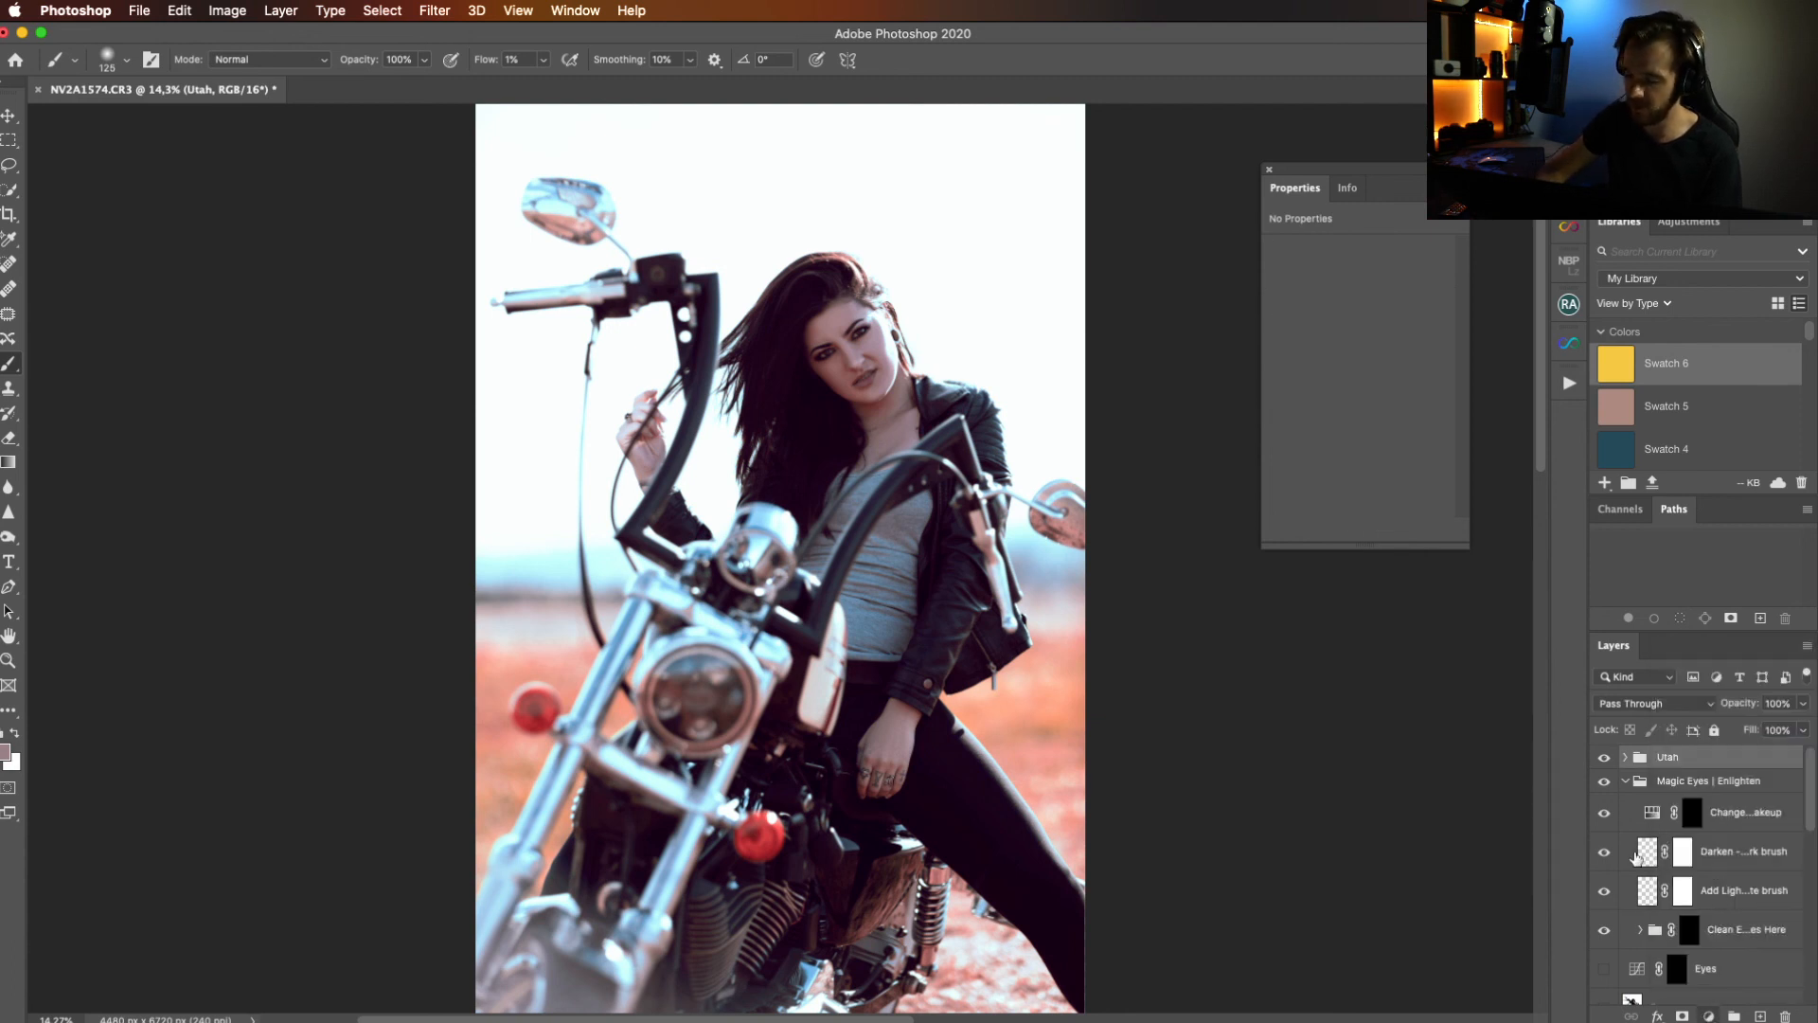
{"action": "left_click_drag", "start_coordinate": [1381, 356], "coordinate": [1381, 363]}
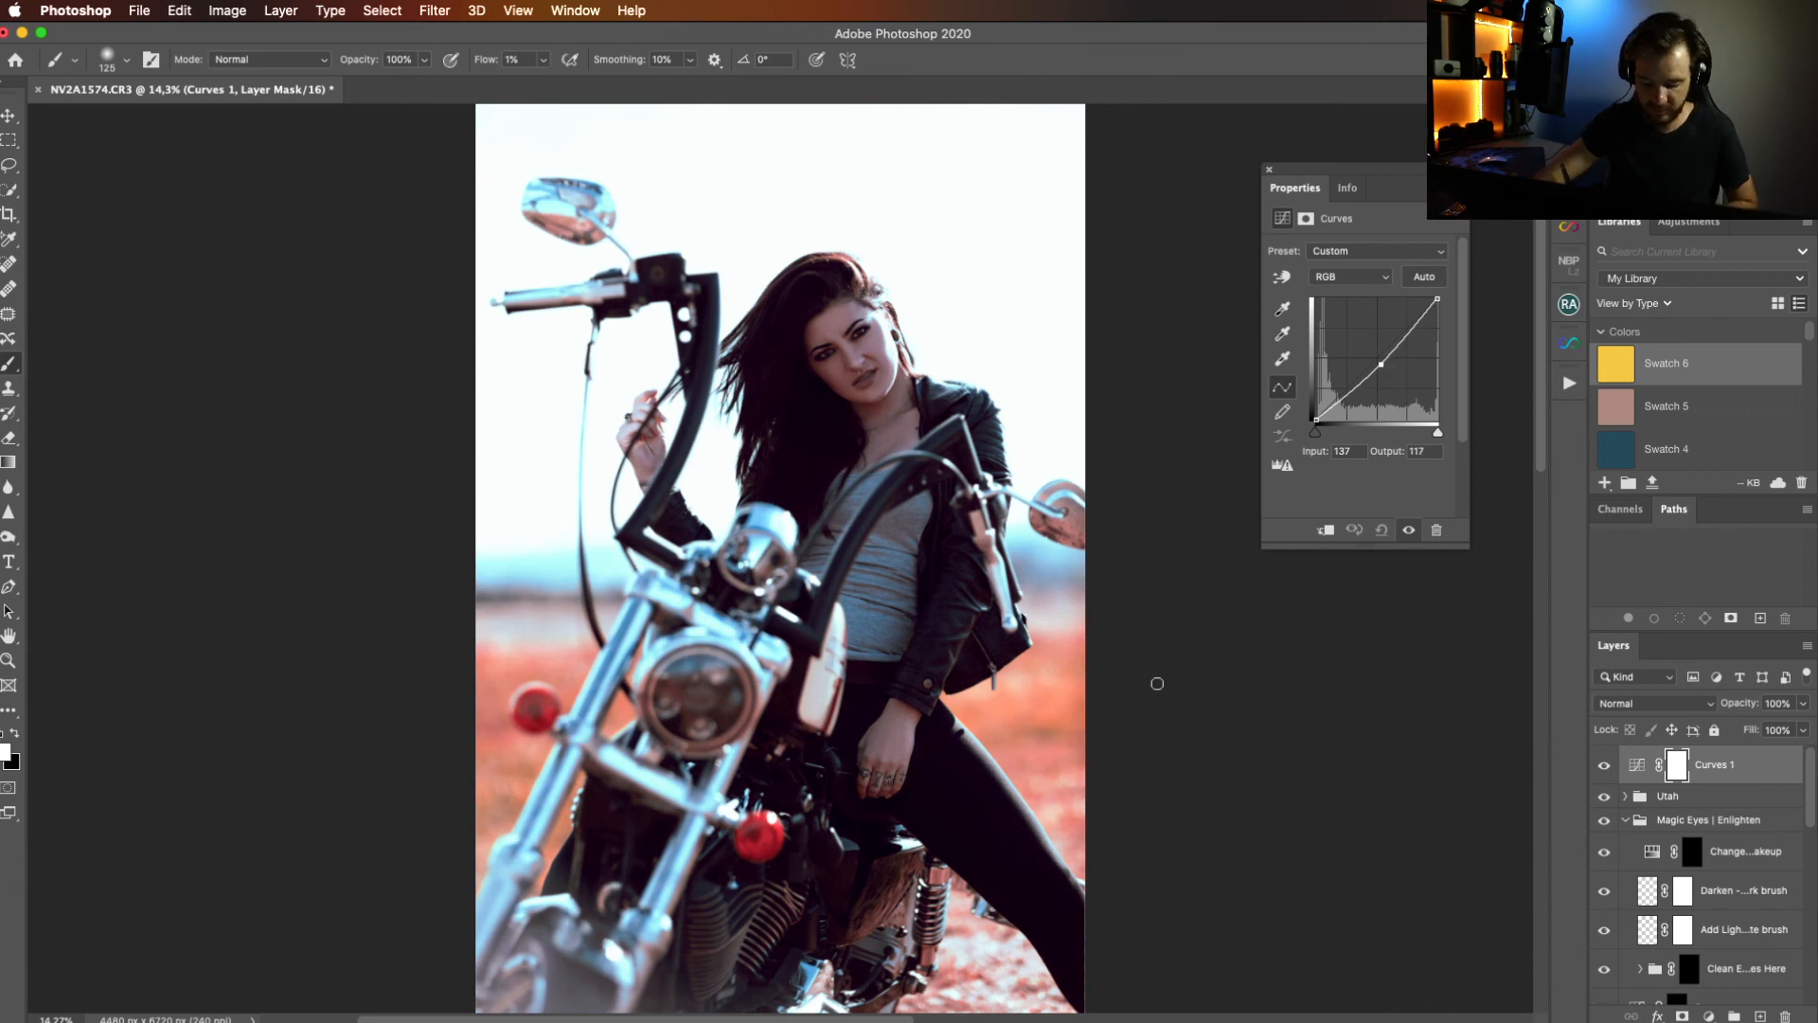
Enlarge the brush to 5000 px and make black the foreground color for painting on the Curves 1 mask.
{"action": "key", "text": "bracketright"}
{"action": "key", "text": "bracketright"}
{"action": "key", "text": "bracketright"}
{"action": "key", "text": "bracketright"}
{"action": "key", "text": "bracketright"}
{"action": "key", "text": "bracketright"}
{"action": "key", "text": "bracketright"}
{"action": "key", "text": "bracketright"}
{"action": "key", "text": "bracketright"}
{"action": "key", "text": "bracketright"}
{"action": "key", "text": "bracketright"}
{"action": "key", "text": "bracketright"}
{"action": "key", "text": "bracketright"}
{"action": "key", "text": "bracketright"}
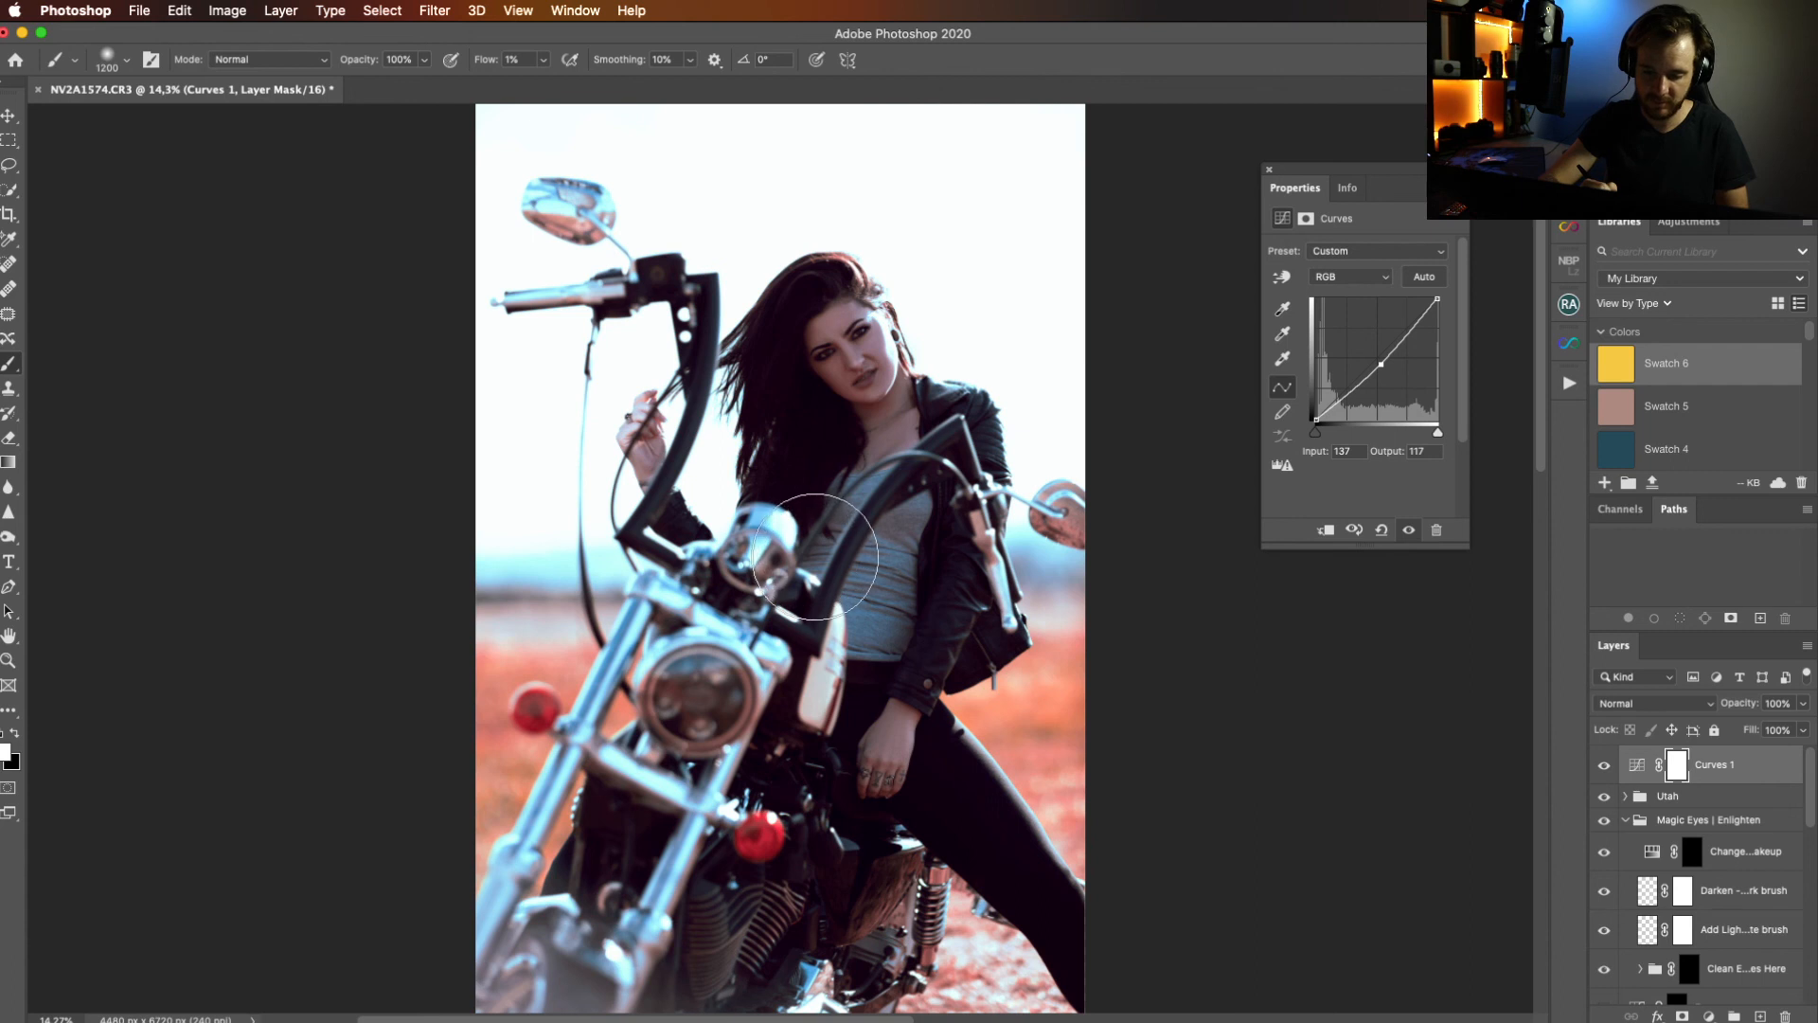
{"action": "key", "text": "x"}
{"action": "key", "text": "bracketright"}
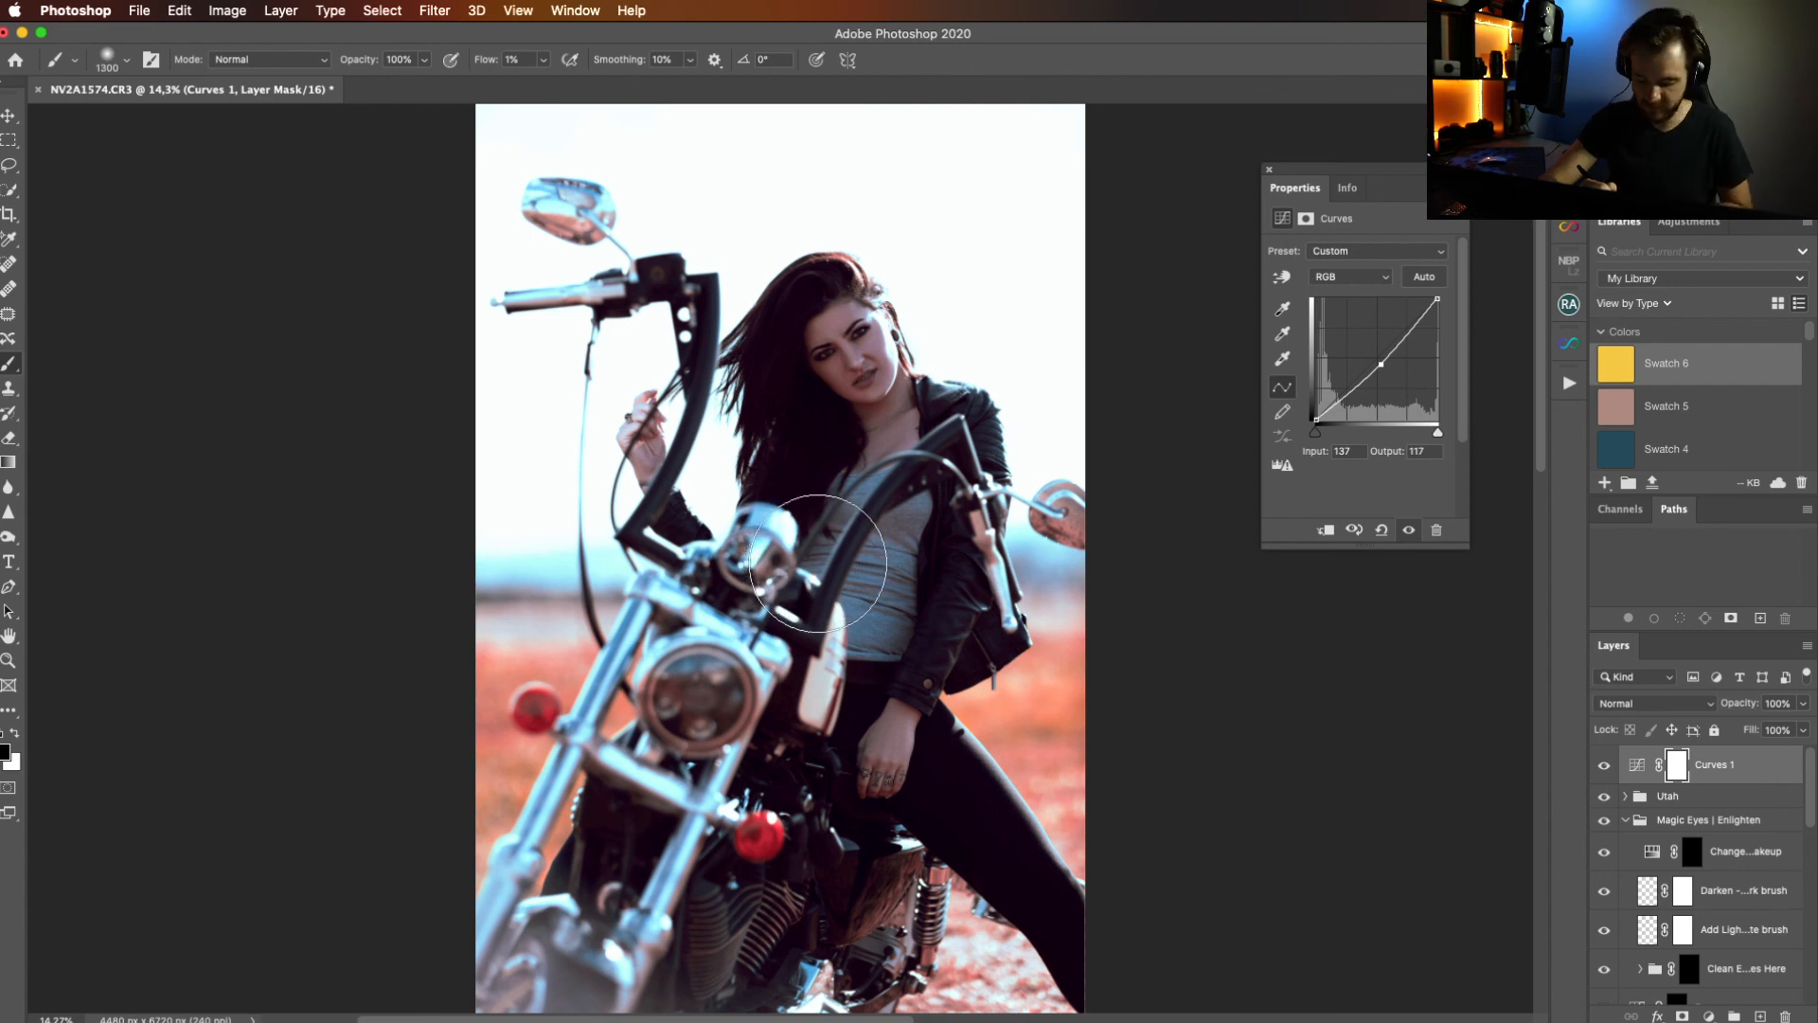
{"action": "key", "text": "bracketright"}
{"action": "key", "text": "bracketright"}
{"action": "key", "text": "bracketright"}
{"action": "key", "text": "bracketright"}
{"action": "key", "text": "bracketright"}
{"action": "key", "text": "bracketright"}
{"action": "key", "text": "bracketright"}
{"action": "key", "text": "bracketright"}
{"action": "key", "text": "bracketright"}
{"action": "key", "text": "bracketright"}
{"action": "key", "text": "bracketright"}
{"action": "key", "text": "bracketright"}
{"action": "key", "text": "bracketright"}
{"action": "key", "text": "bracketright"}
{"action": "key", "text": "bracketright"}
{"action": "key", "text": "bracketright"}
{"action": "key", "text": "bracketright"}
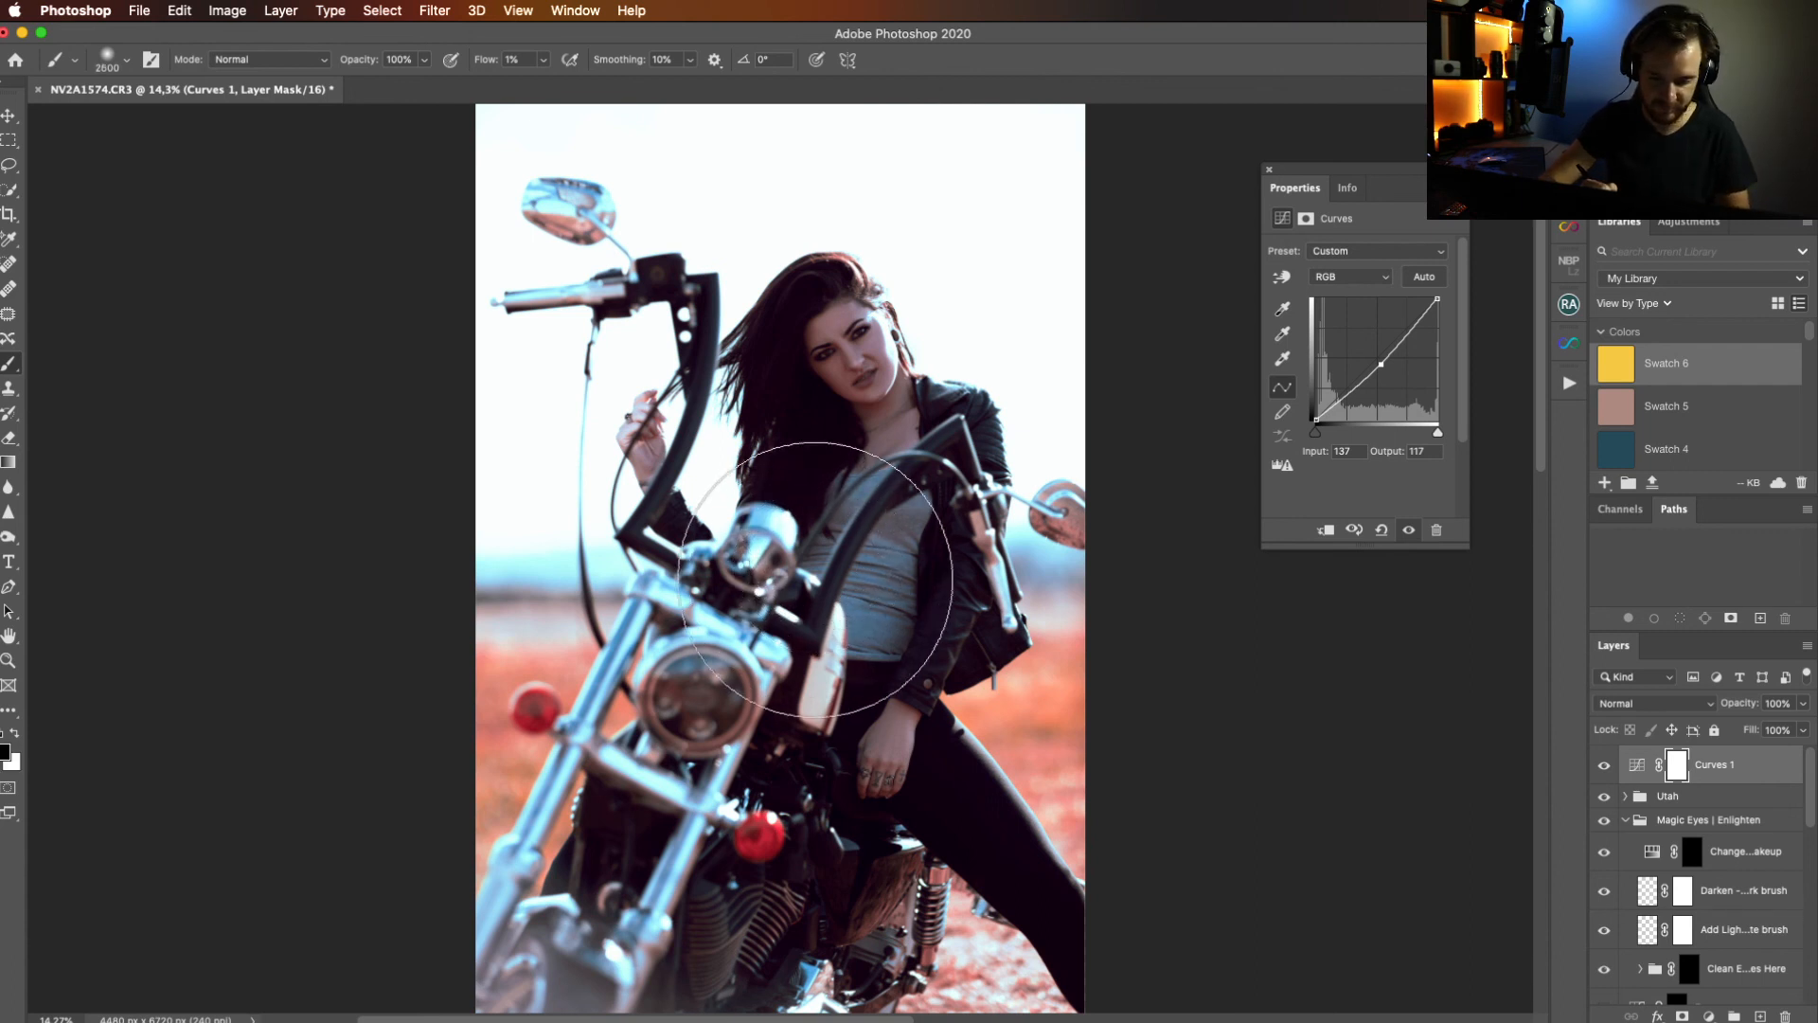
{"action": "key", "text": "bracketright"}
{"action": "key", "text": "bracketright"}
{"action": "key", "text": "bracketright"}
{"action": "key", "text": "bracketright"}
{"action": "key", "text": "bracketright"}
{"action": "key", "text": "bracketright"}
{"action": "key", "text": "bracketright"}
{"action": "key", "text": "bracketright"}
{"action": "key", "text": "bracketright"}
{"action": "key", "text": "bracketright"}
{"action": "key", "text": "bracketright"}
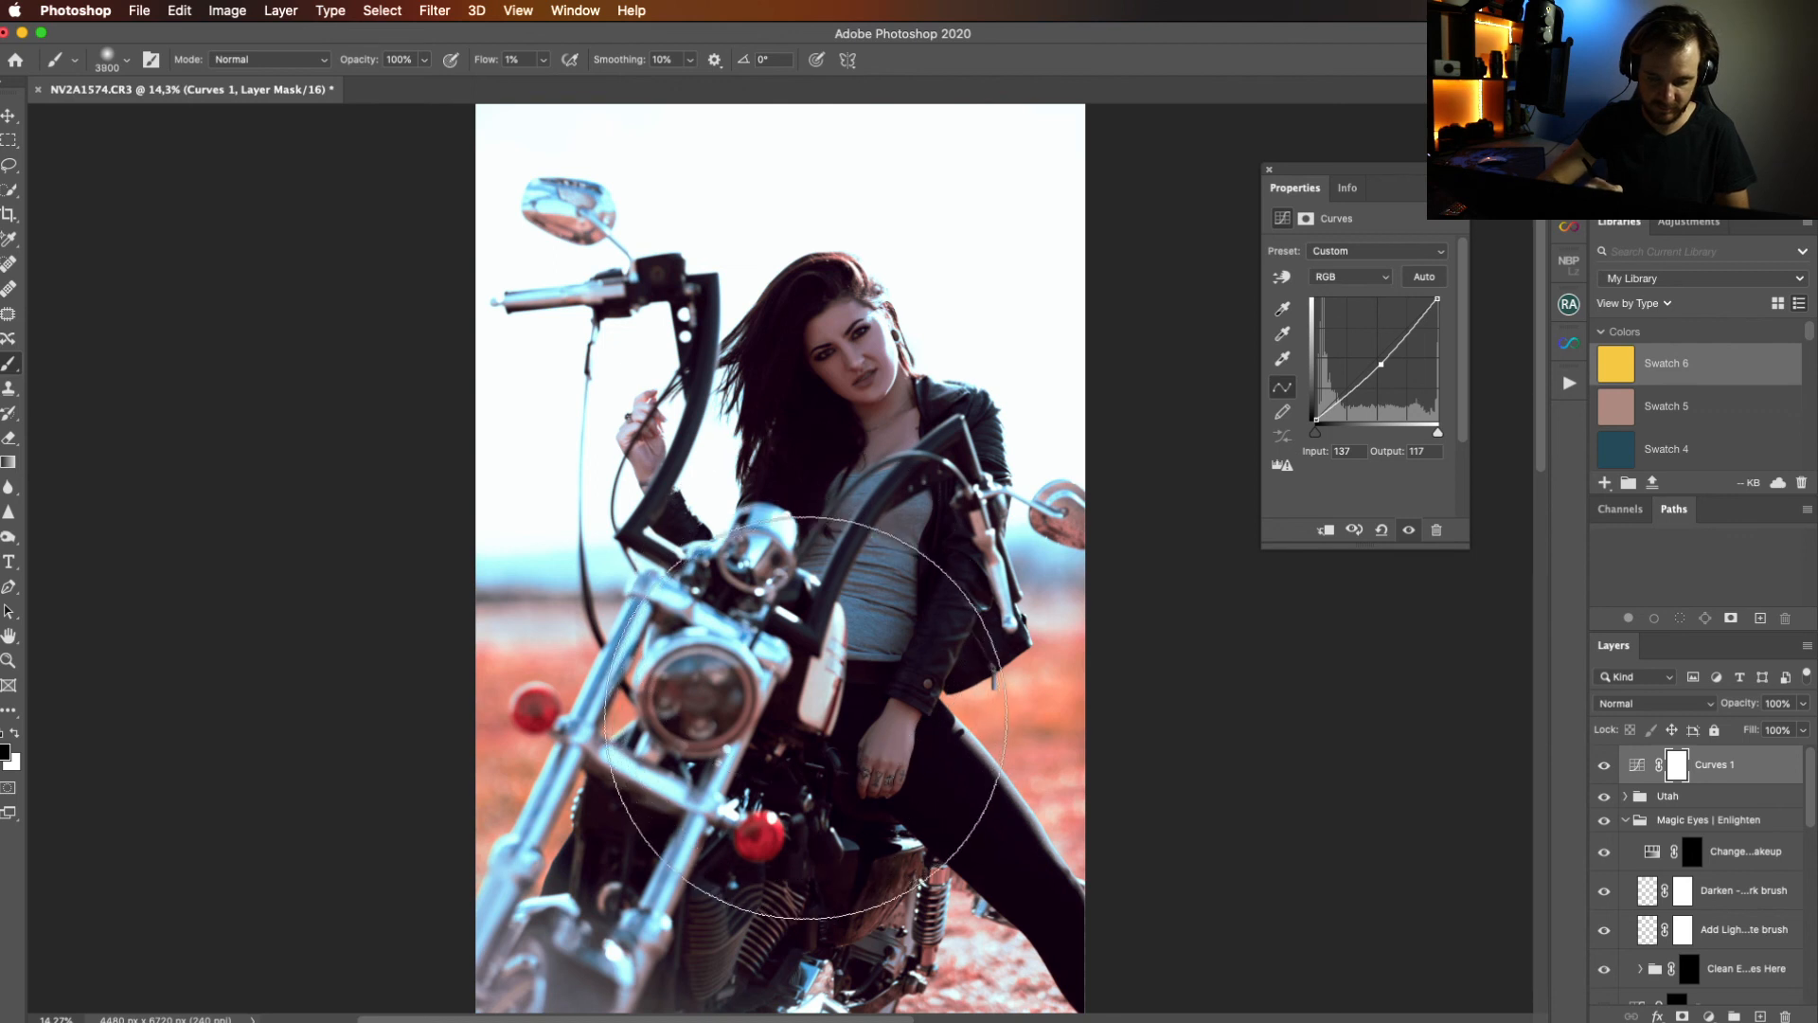
{"action": "key", "text": "bracketright"}
{"action": "key", "text": "bracketright"}
{"action": "key", "text": "bracketright"}
{"action": "key", "text": "bracketright"}
{"action": "key", "text": "bracketright"}
{"action": "key", "text": "bracketright"}
{"action": "key", "text": "bracketright"}
{"action": "key", "text": "bracketright"}
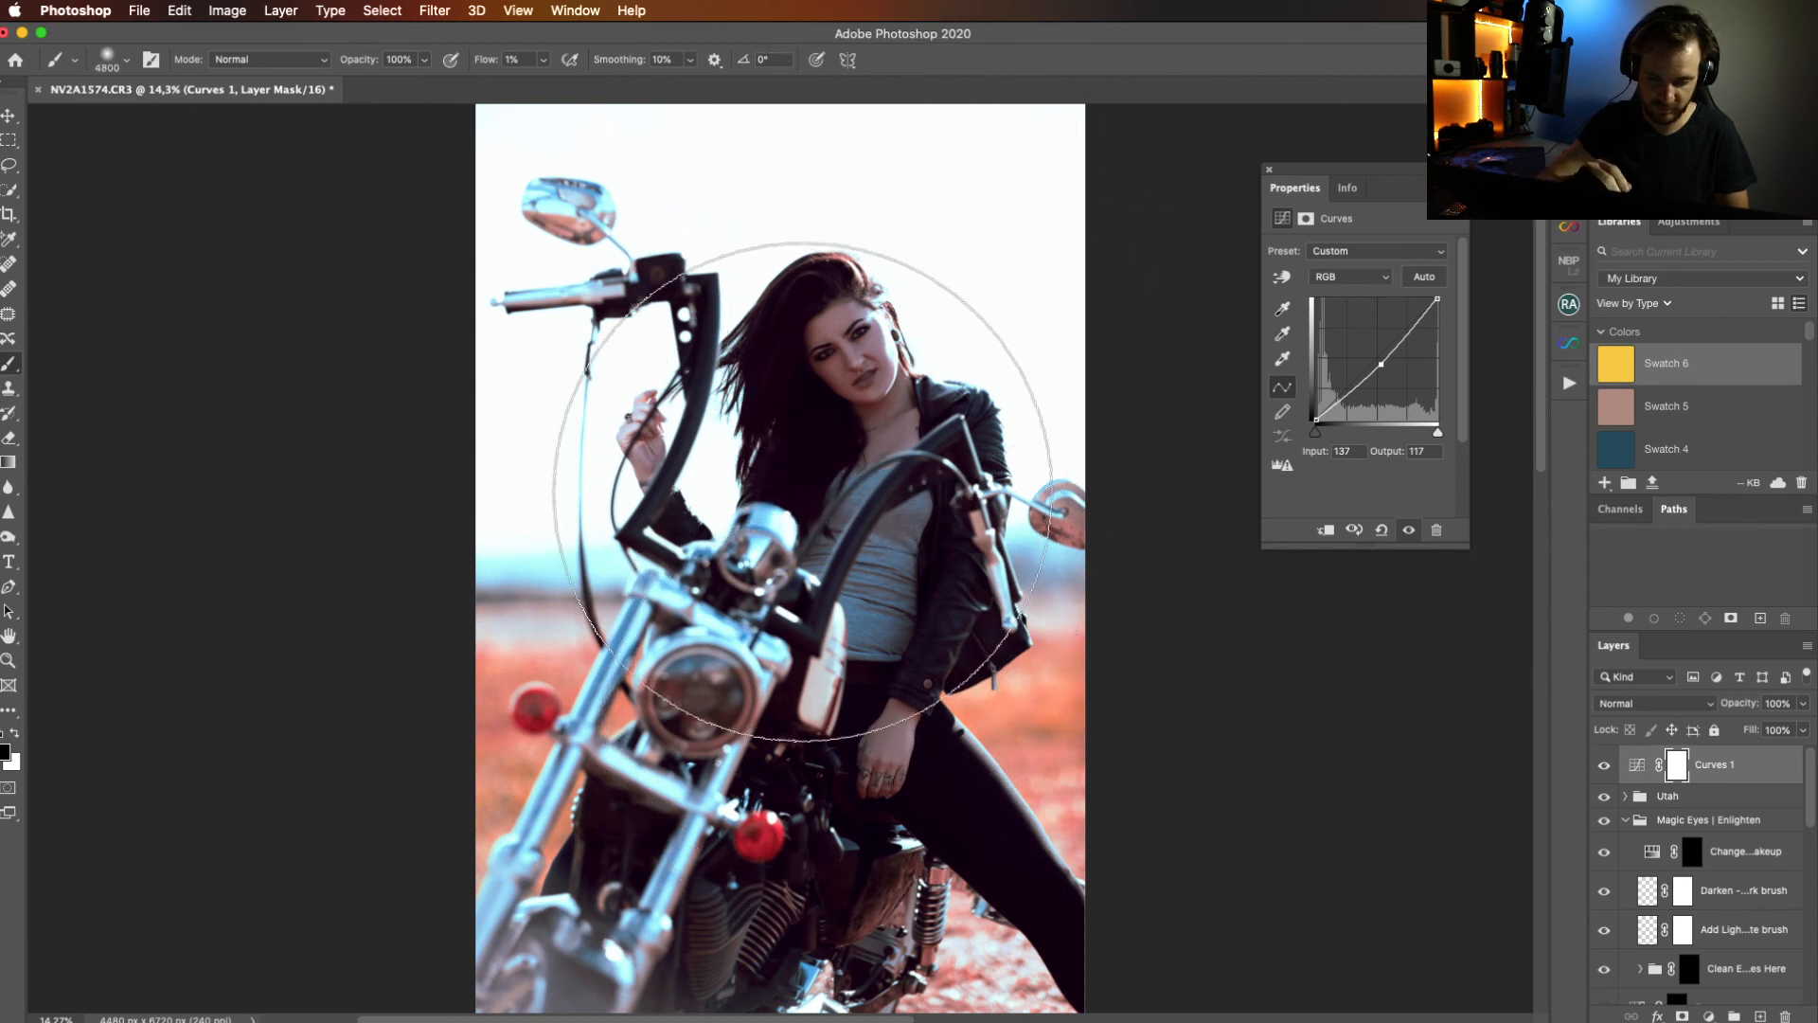
{"action": "key", "text": "bracketright"}
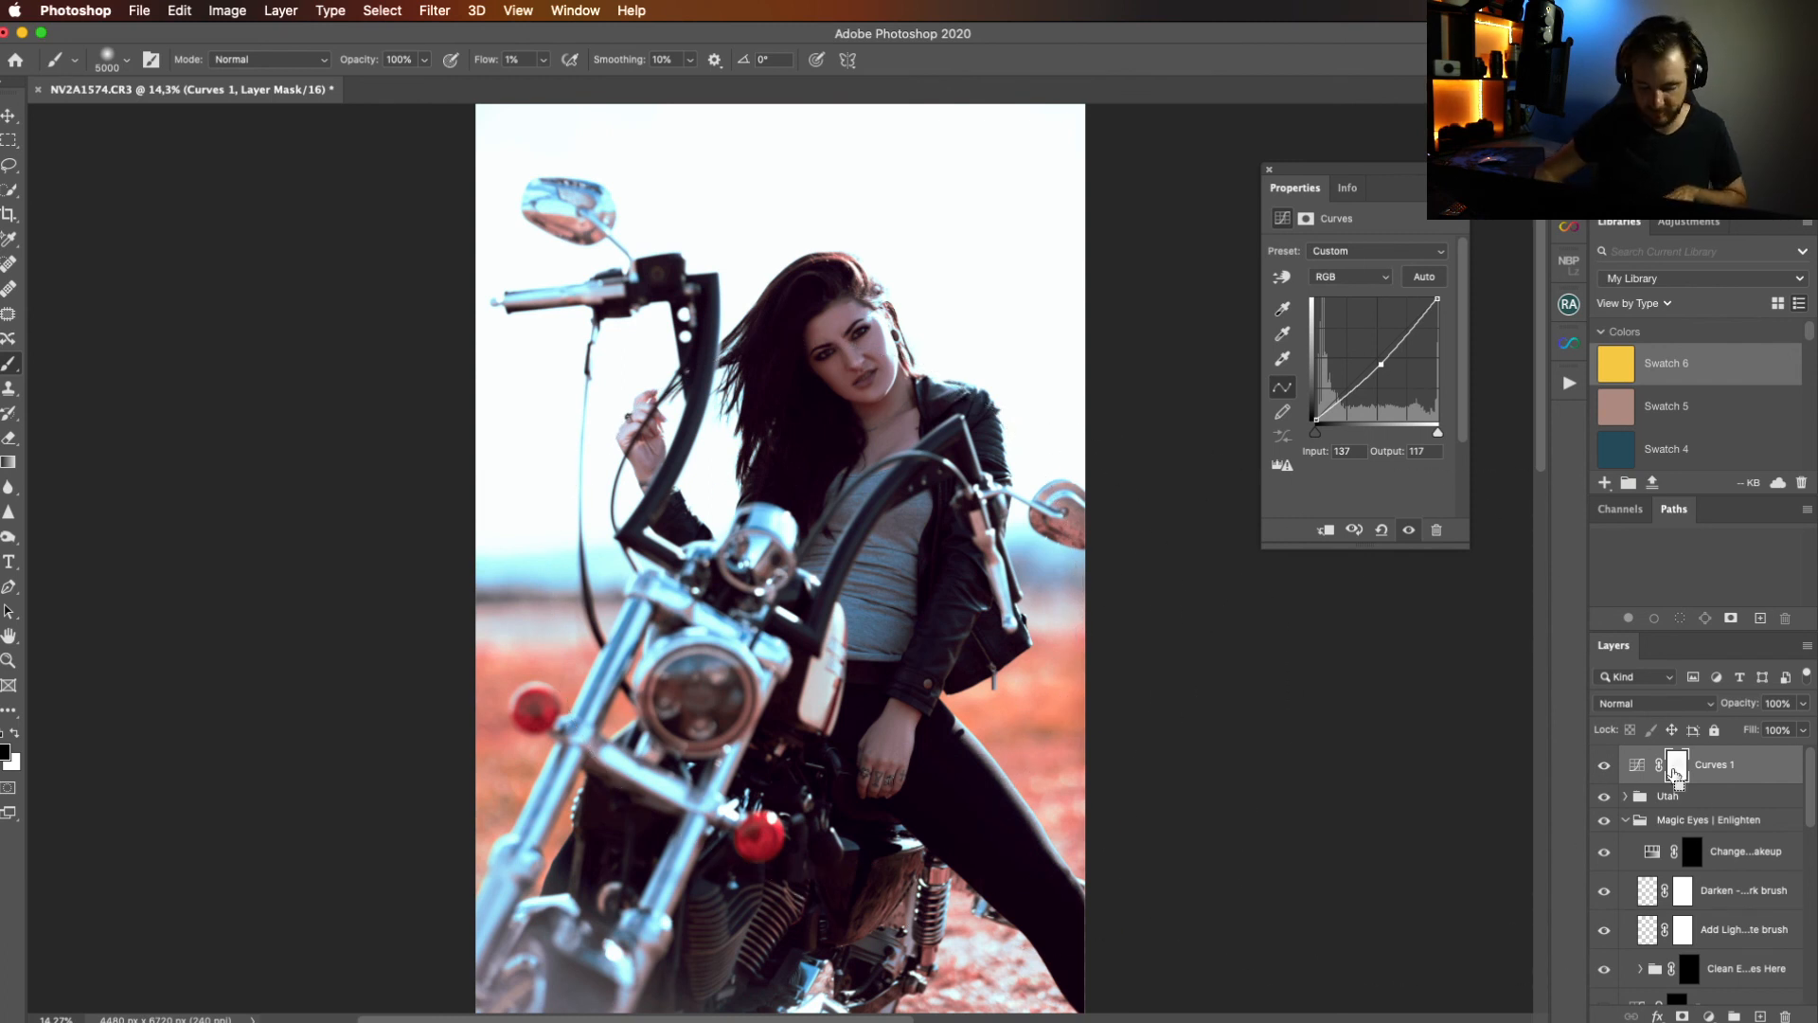
Invert the Curves 1 mask and set the brush to 100% flow with white as the foreground color.
{"action": "key", "text": "super+i"}
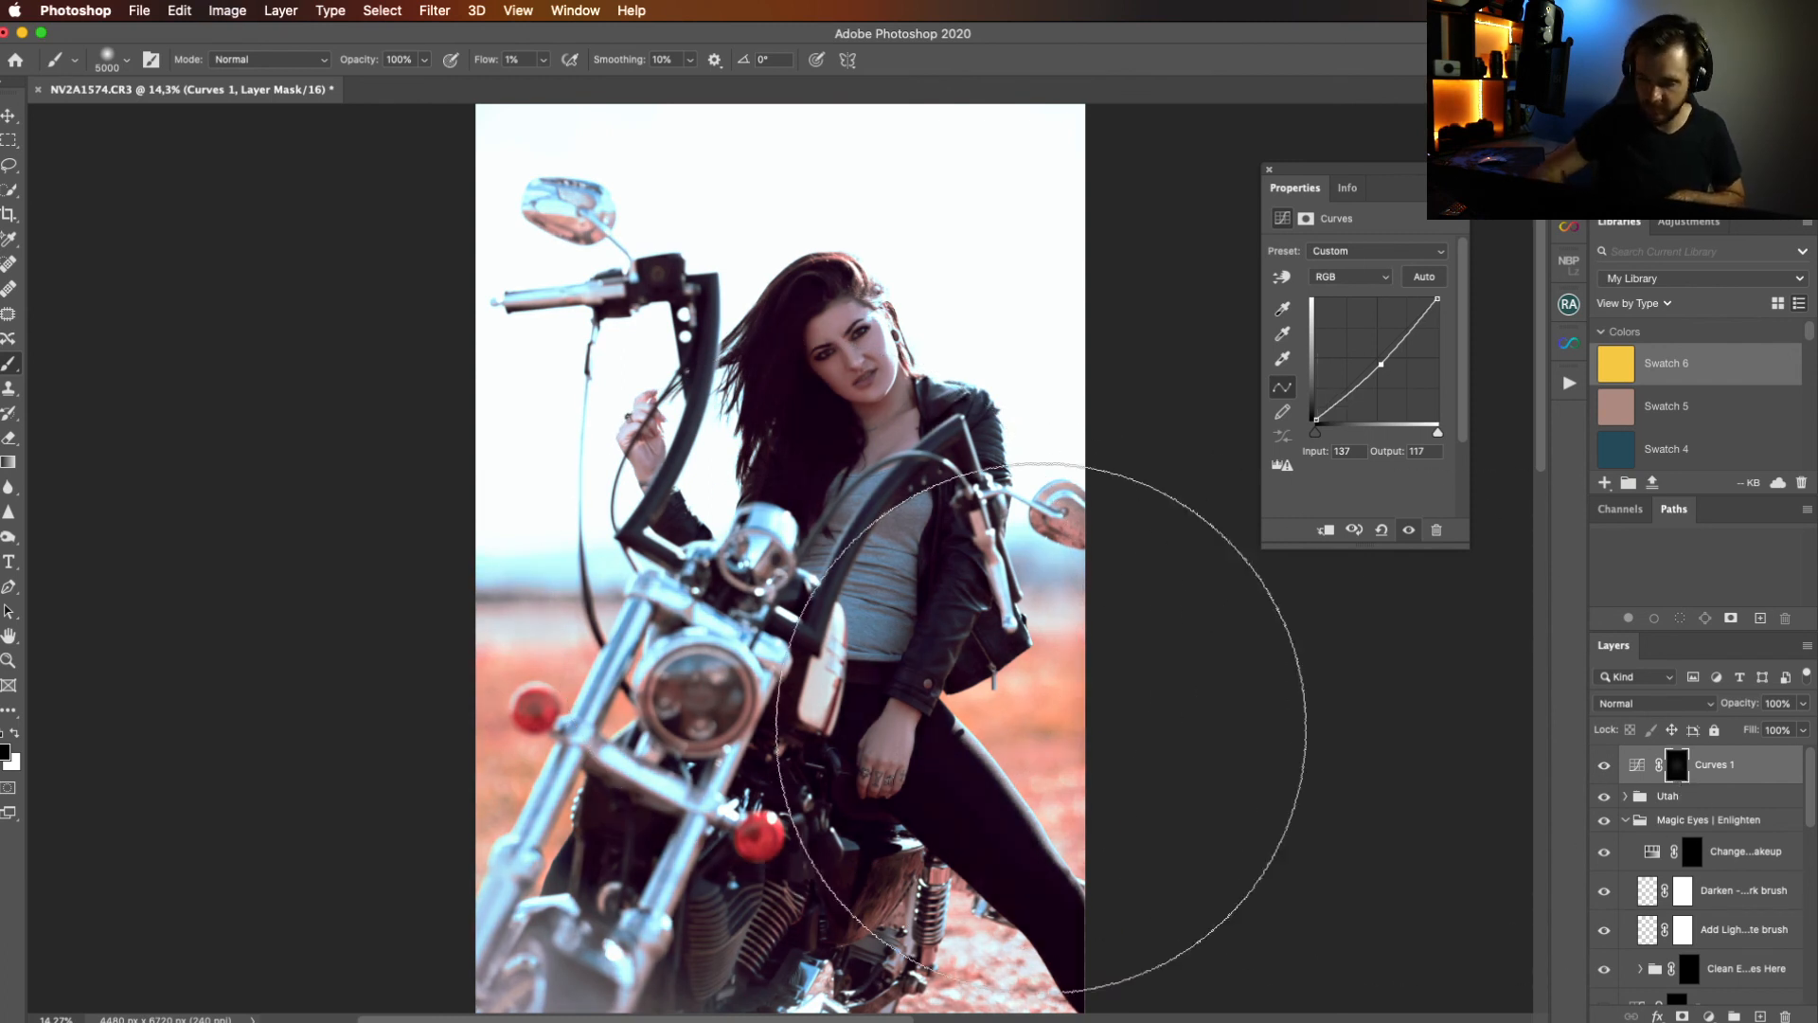
{"action": "left_click", "coordinate": [541, 63]}
{"action": "left_click_drag", "start_coordinate": [541, 80], "coordinate": [690, 79]}
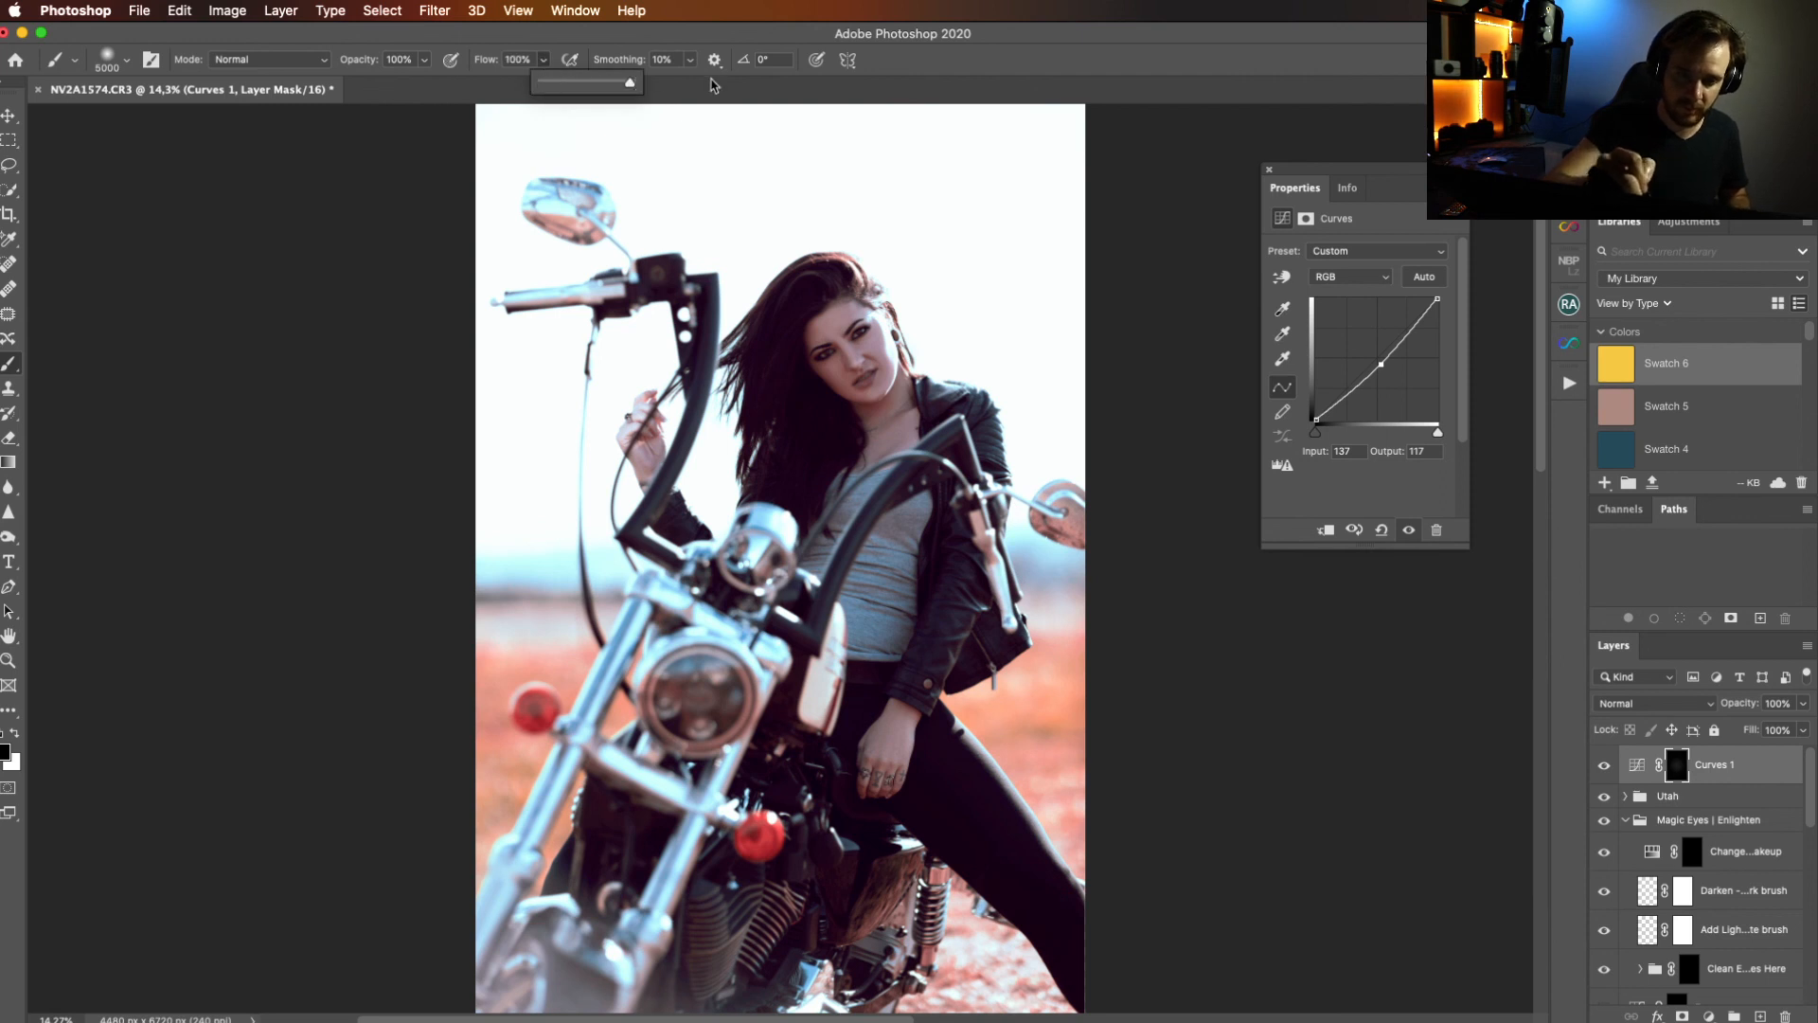
{"action": "key", "text": "x"}
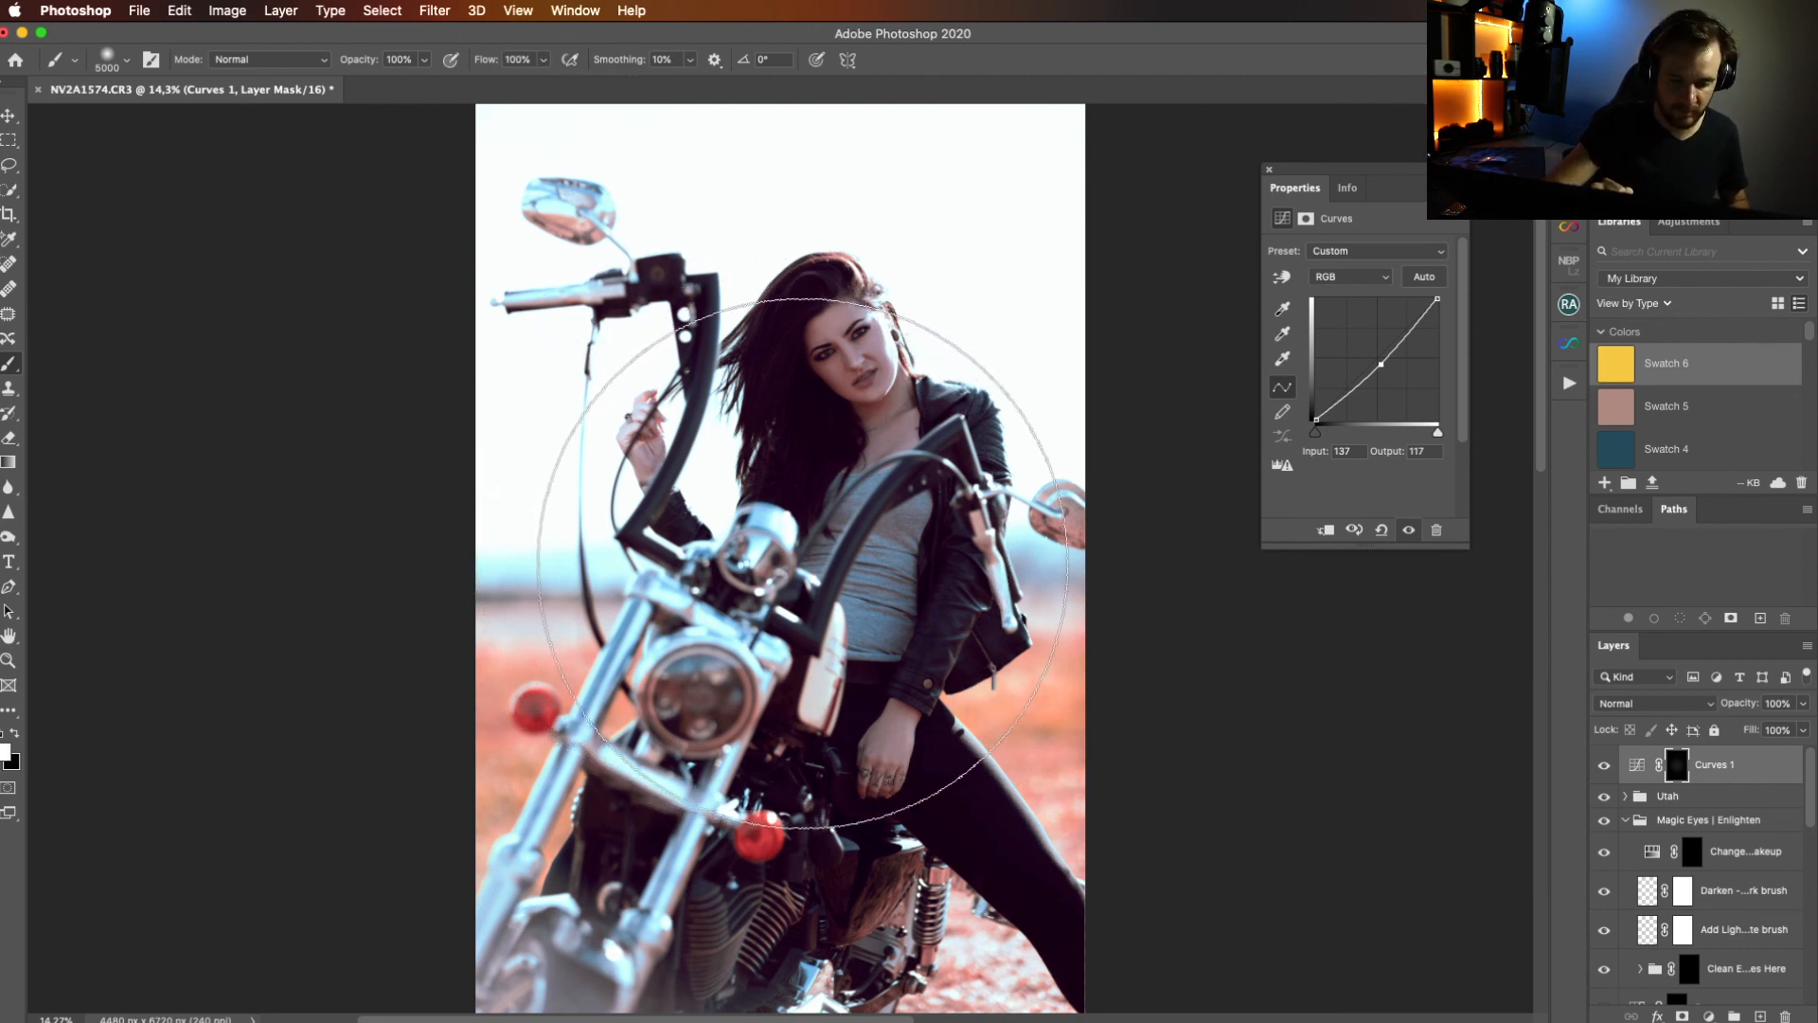
Paint white with the large soft brush on the Curves 1 mask over the woman and motorcycle in the image center.
{"action": "left_click", "coordinate": [754, 551]}
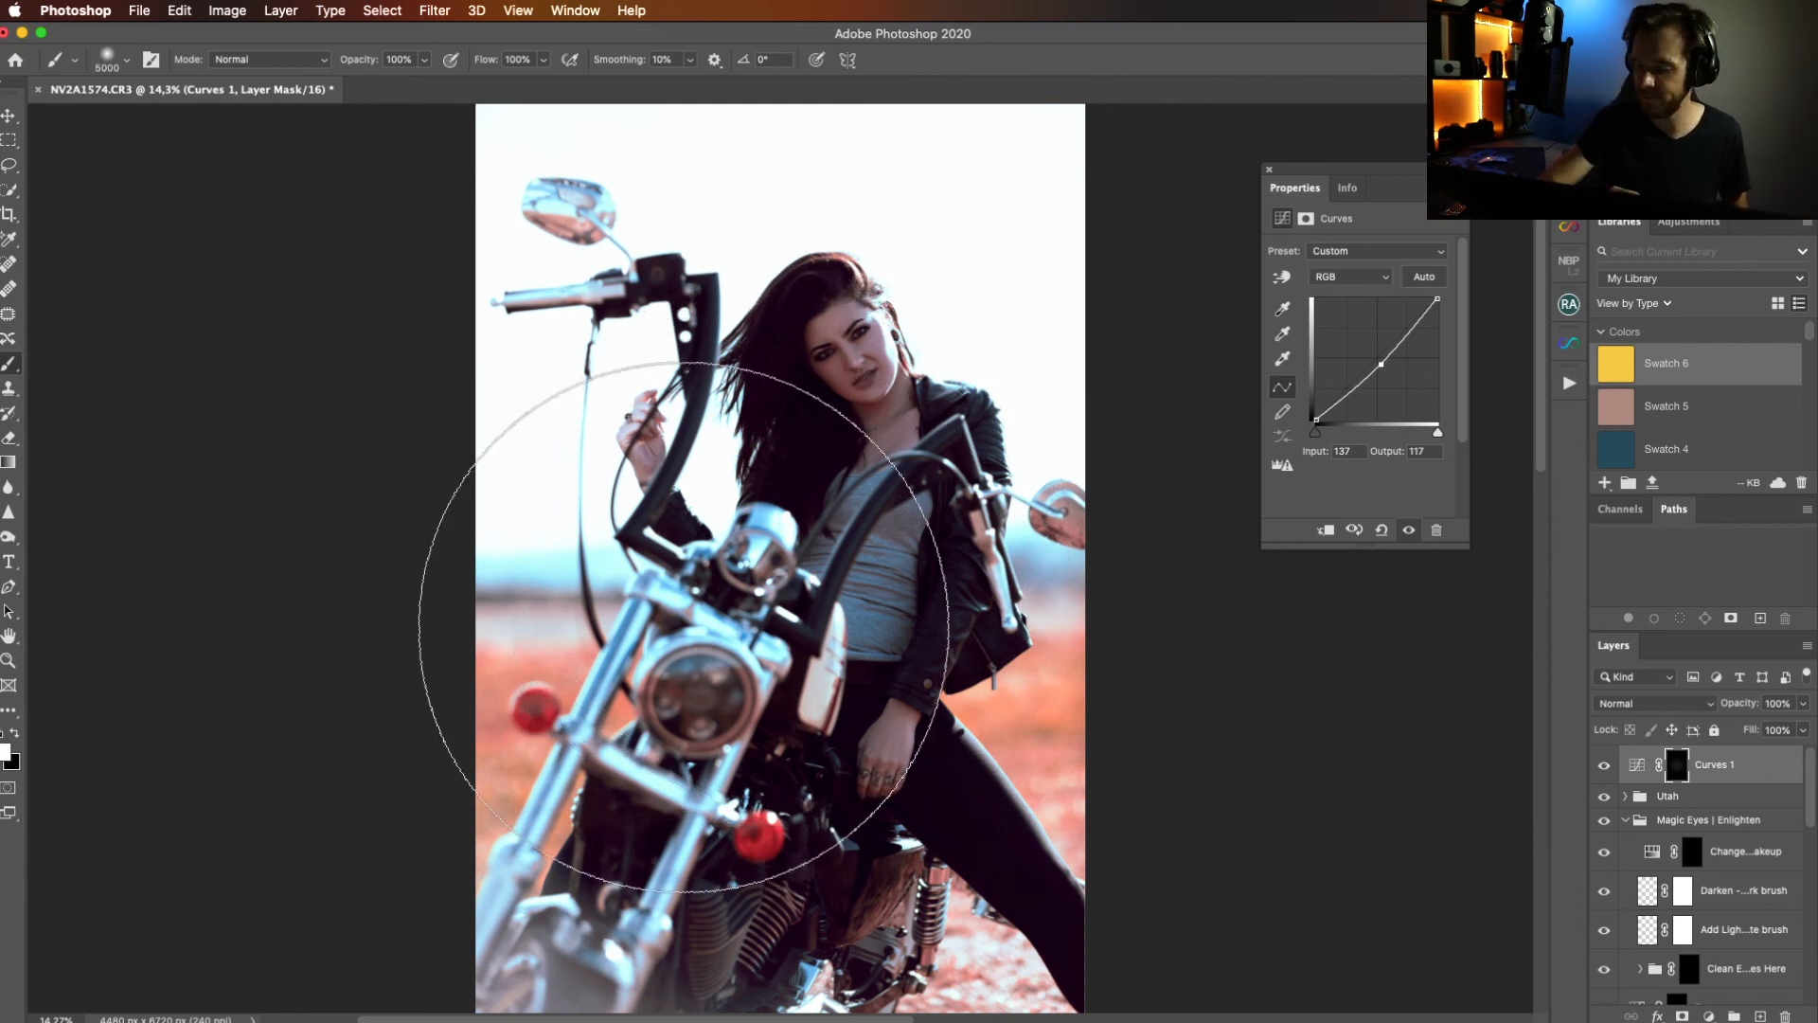
{"action": "left_click", "coordinate": [685, 655]}
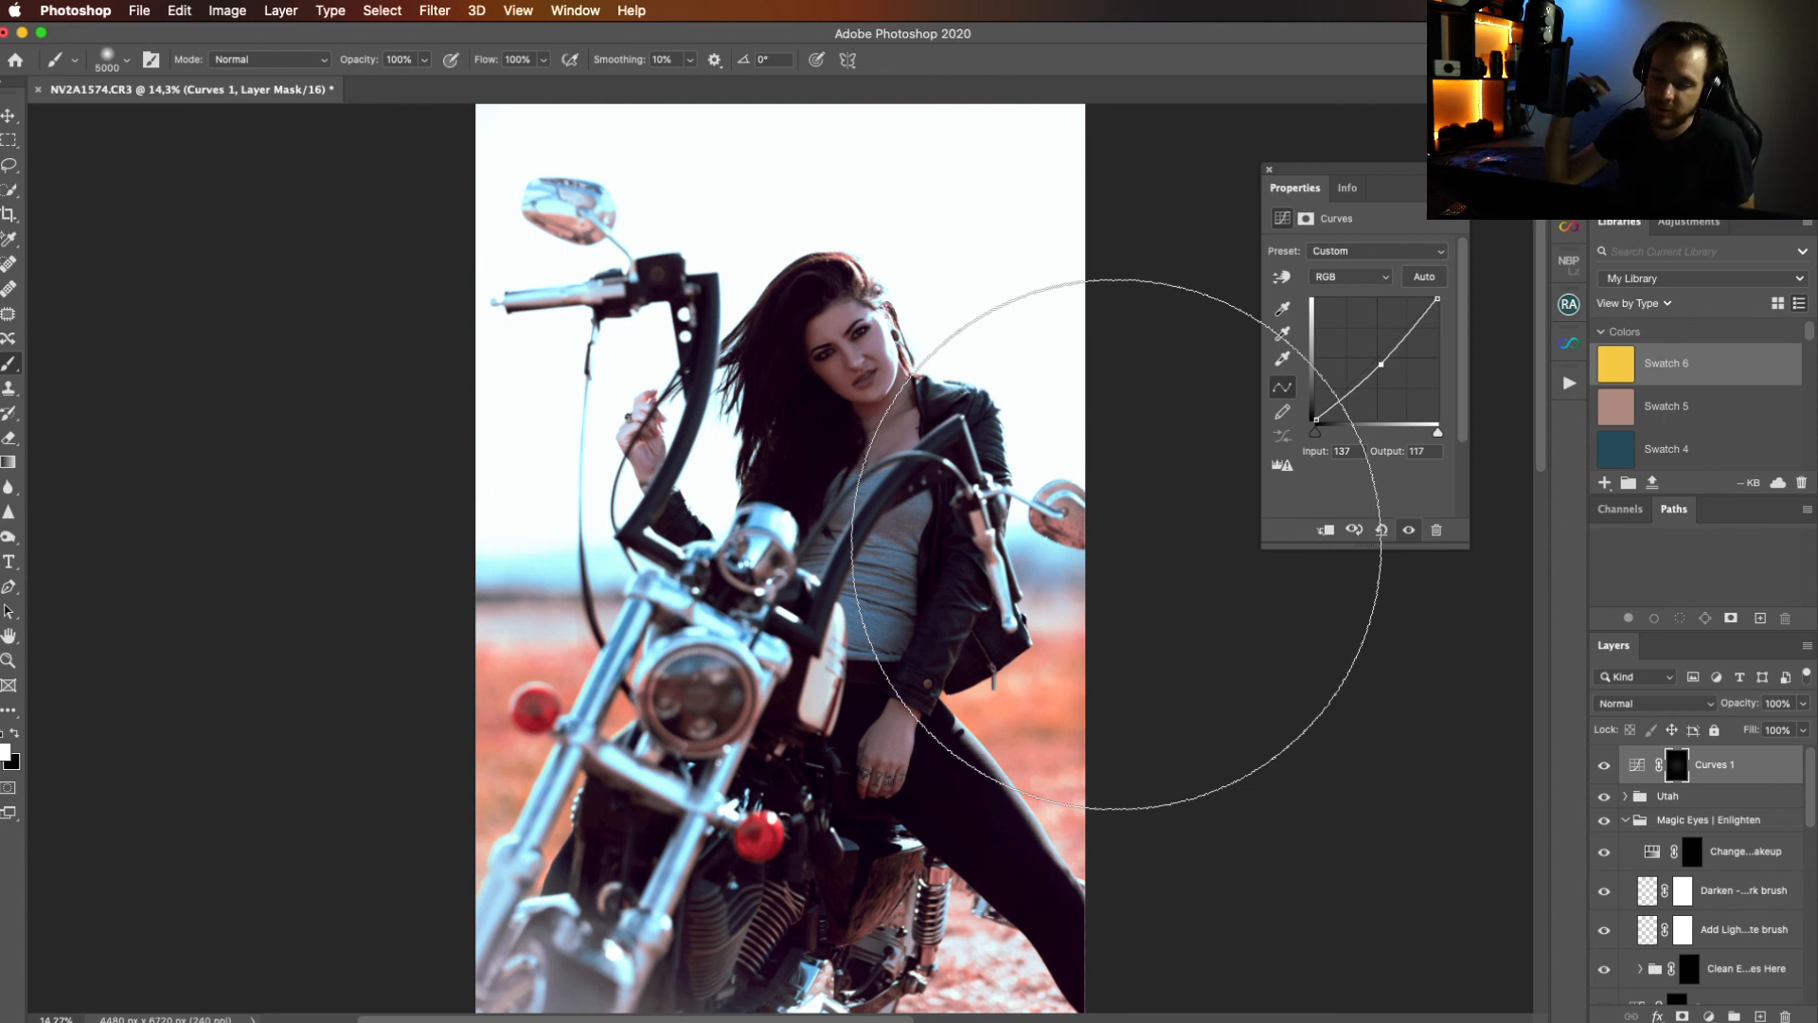
{"action": "left_click", "coordinate": [862, 475]}
Switch to the Move tool and compare the image with the Curves 1 layer off and on.
{"action": "key", "text": "v"}
{"action": "left_click_drag", "start_coordinate": [370, 303], "coordinate": [686, 596]}
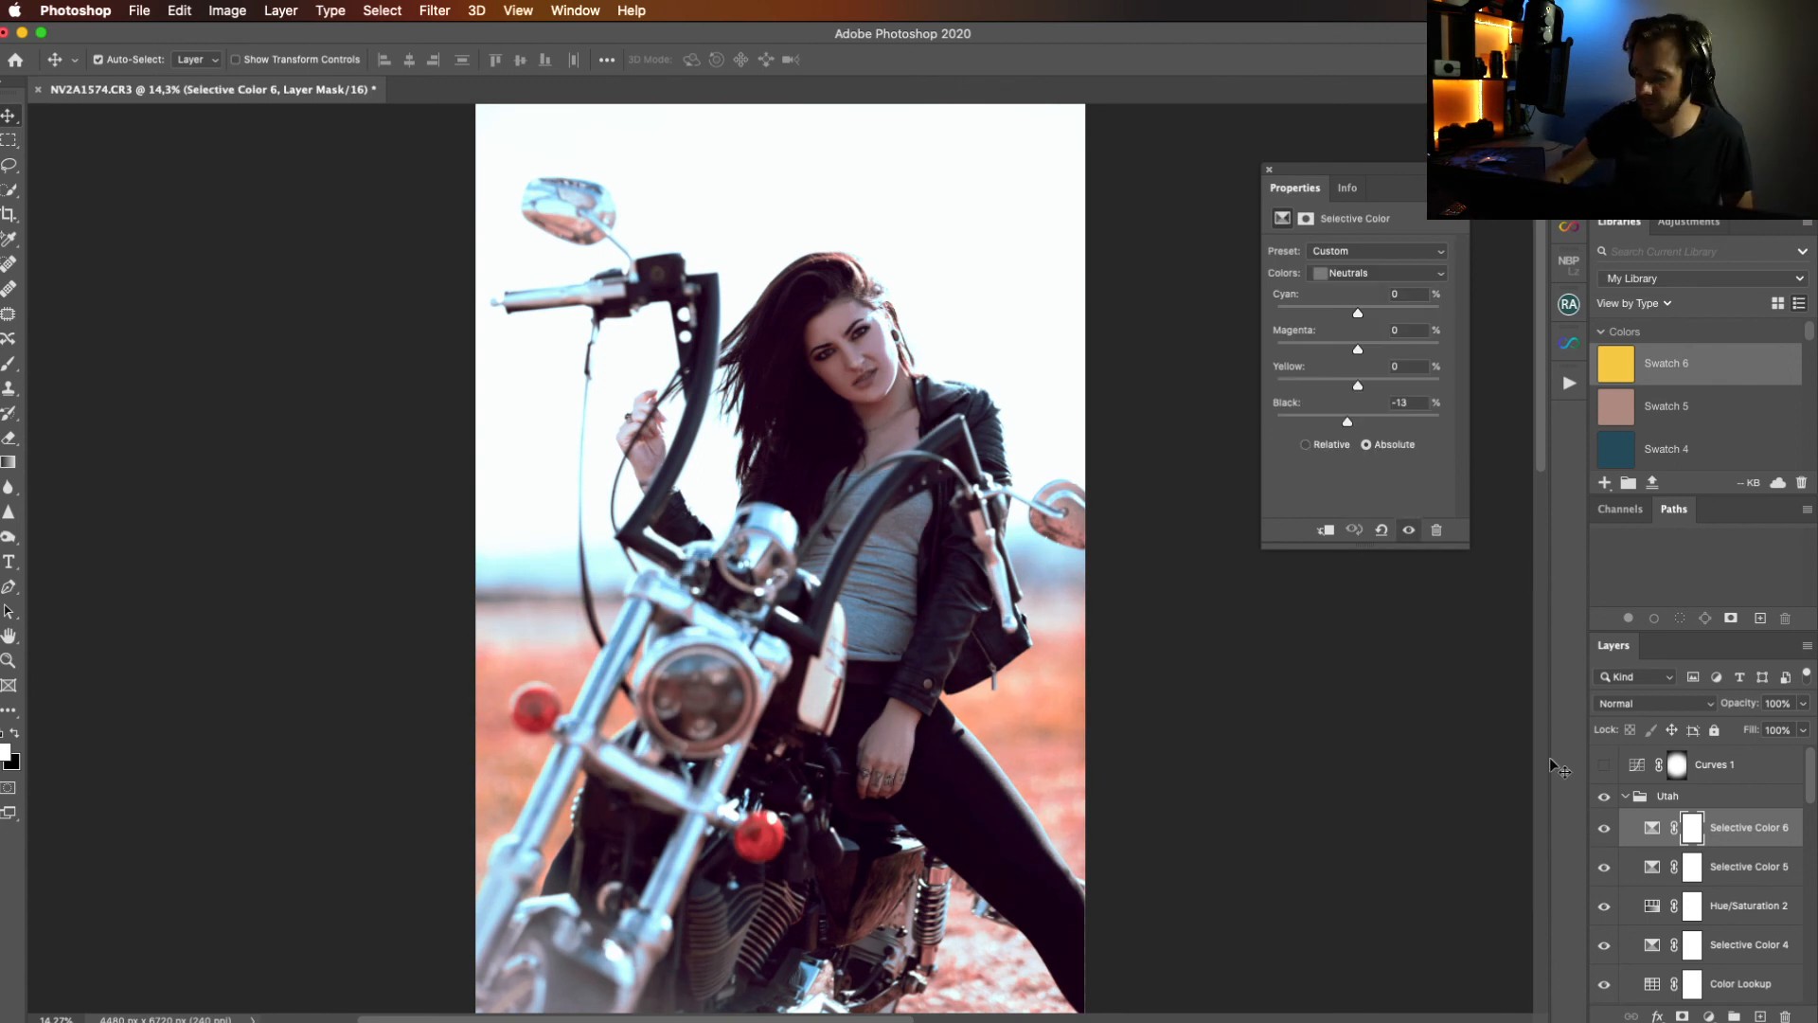
{"action": "left_click", "coordinate": [1606, 770]}
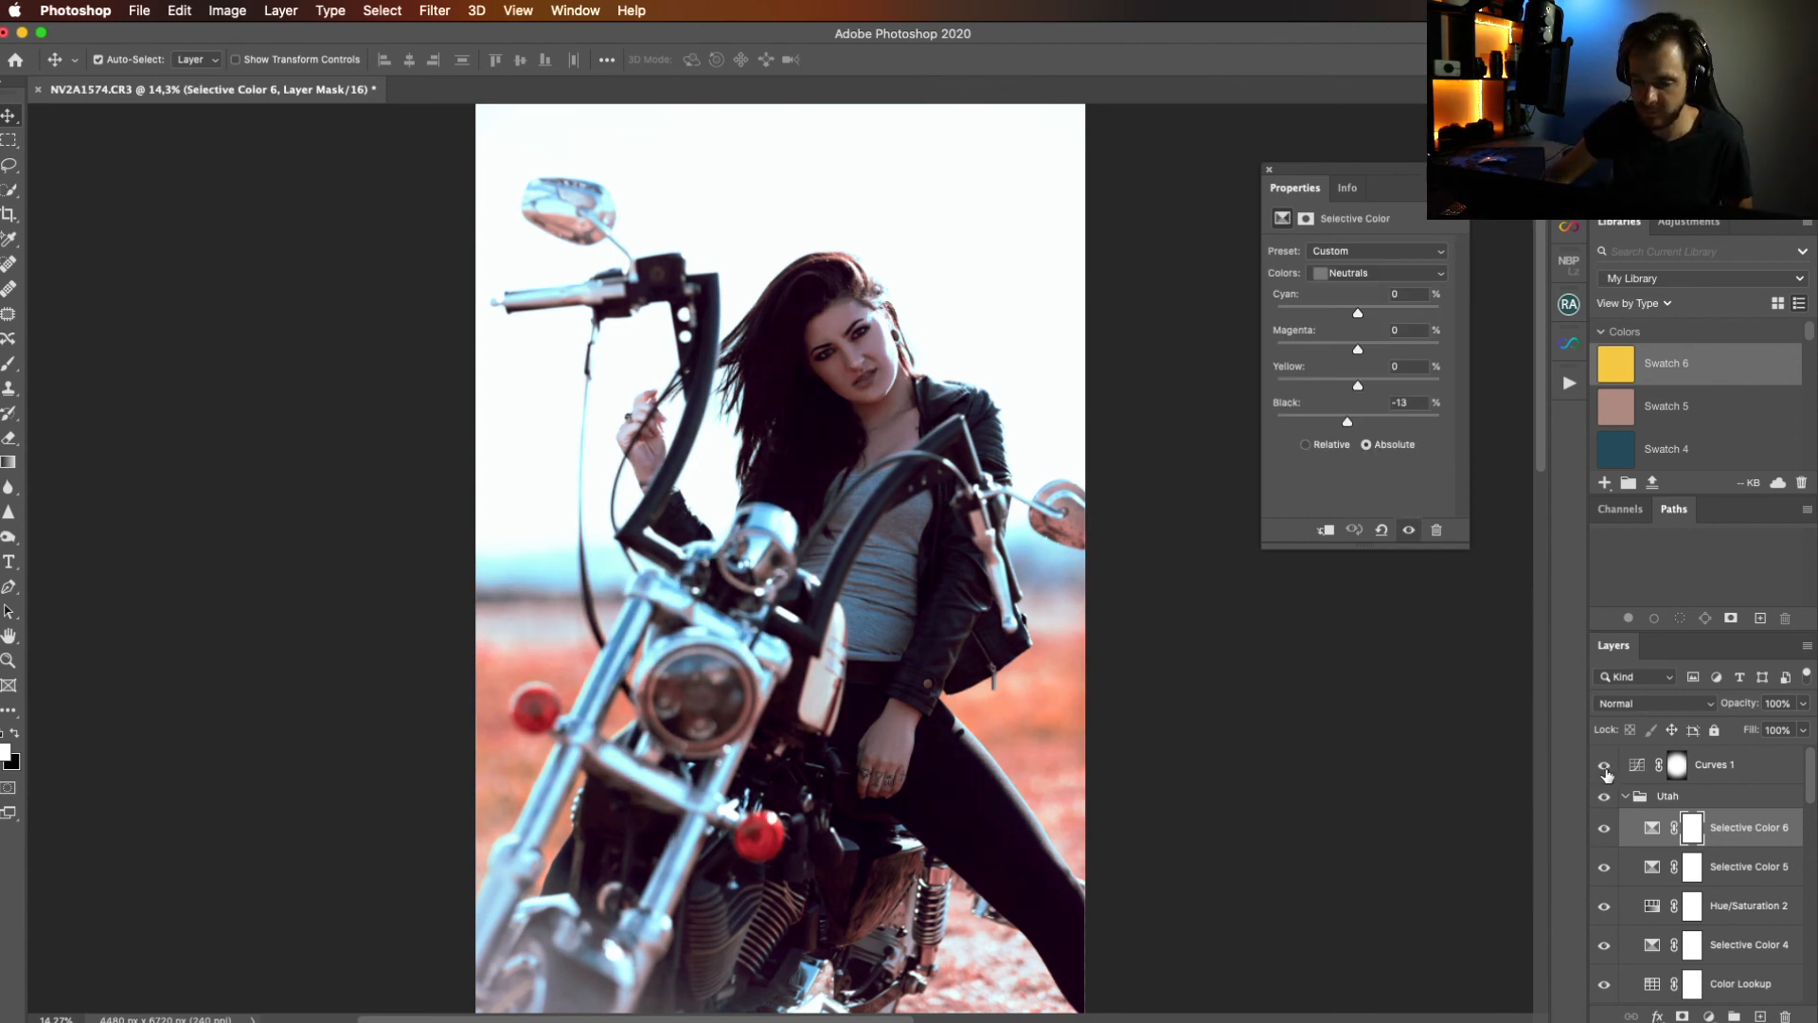
{"action": "left_click", "coordinate": [1605, 769]}
{"action": "left_click", "coordinate": [1605, 771]}
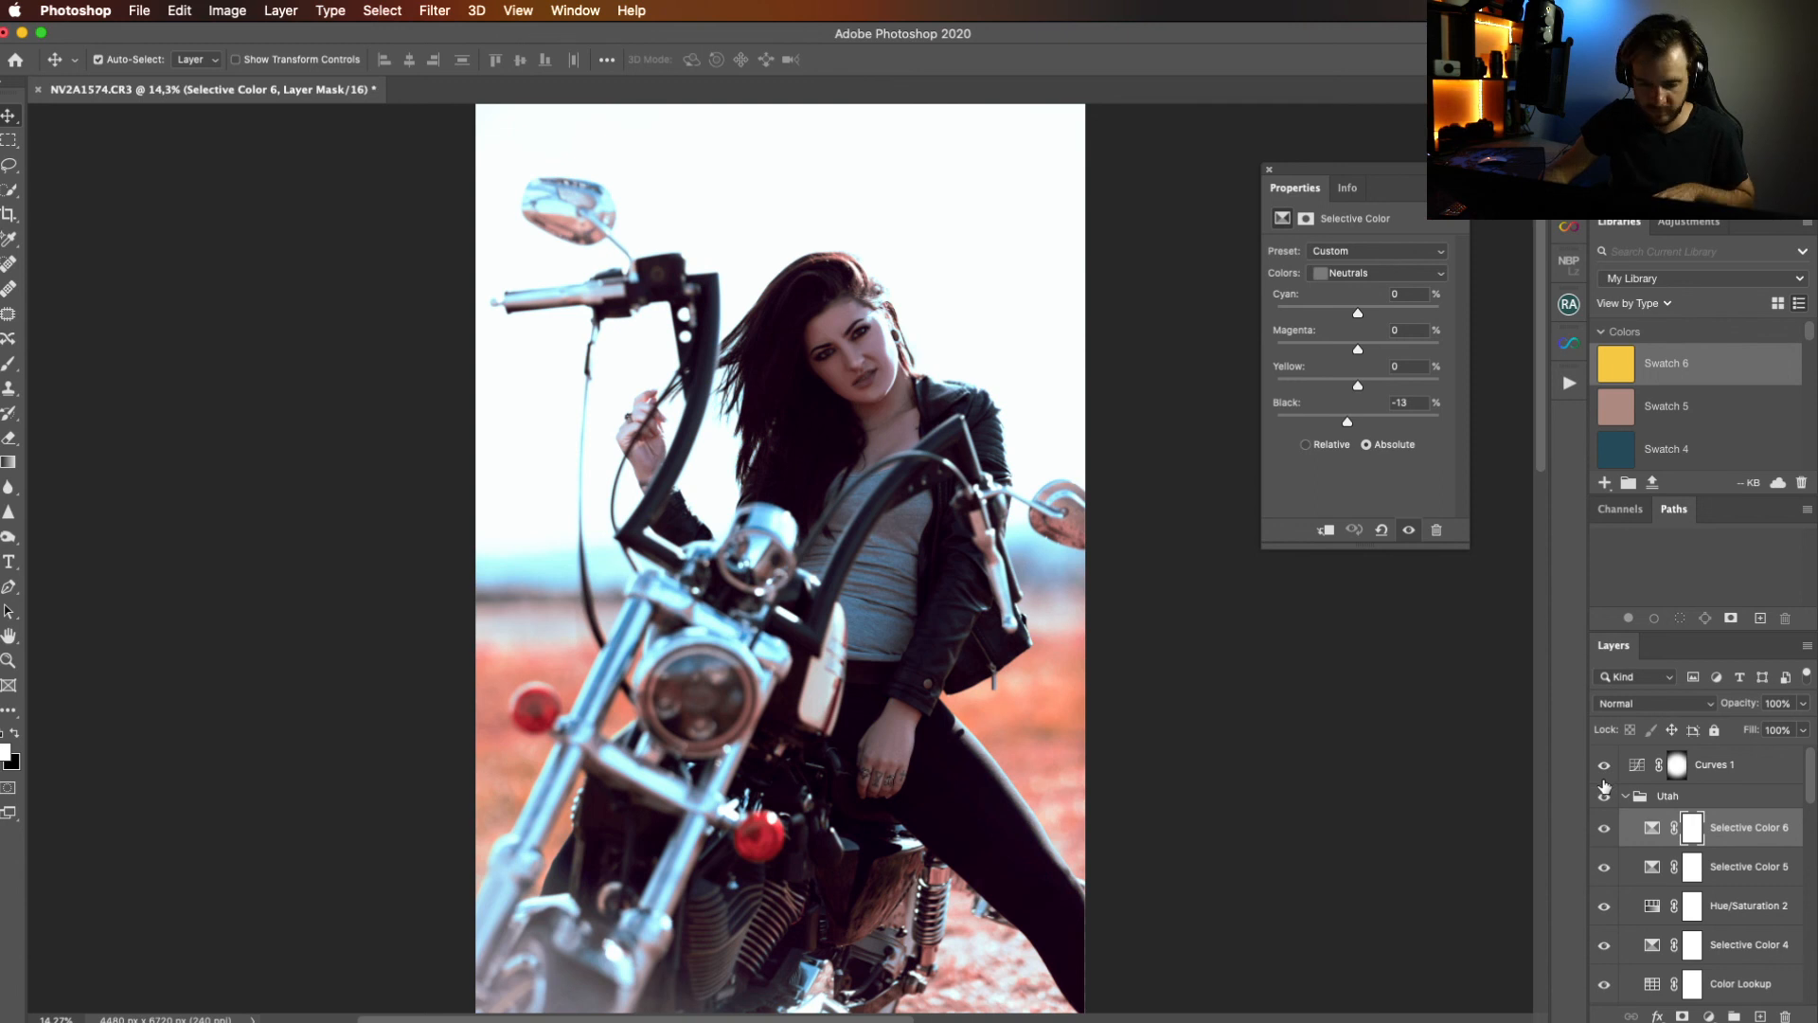
Invert the Curves 1 mask so the darkening affects only the image edges as a vignette.
{"action": "key", "text": "super+i"}
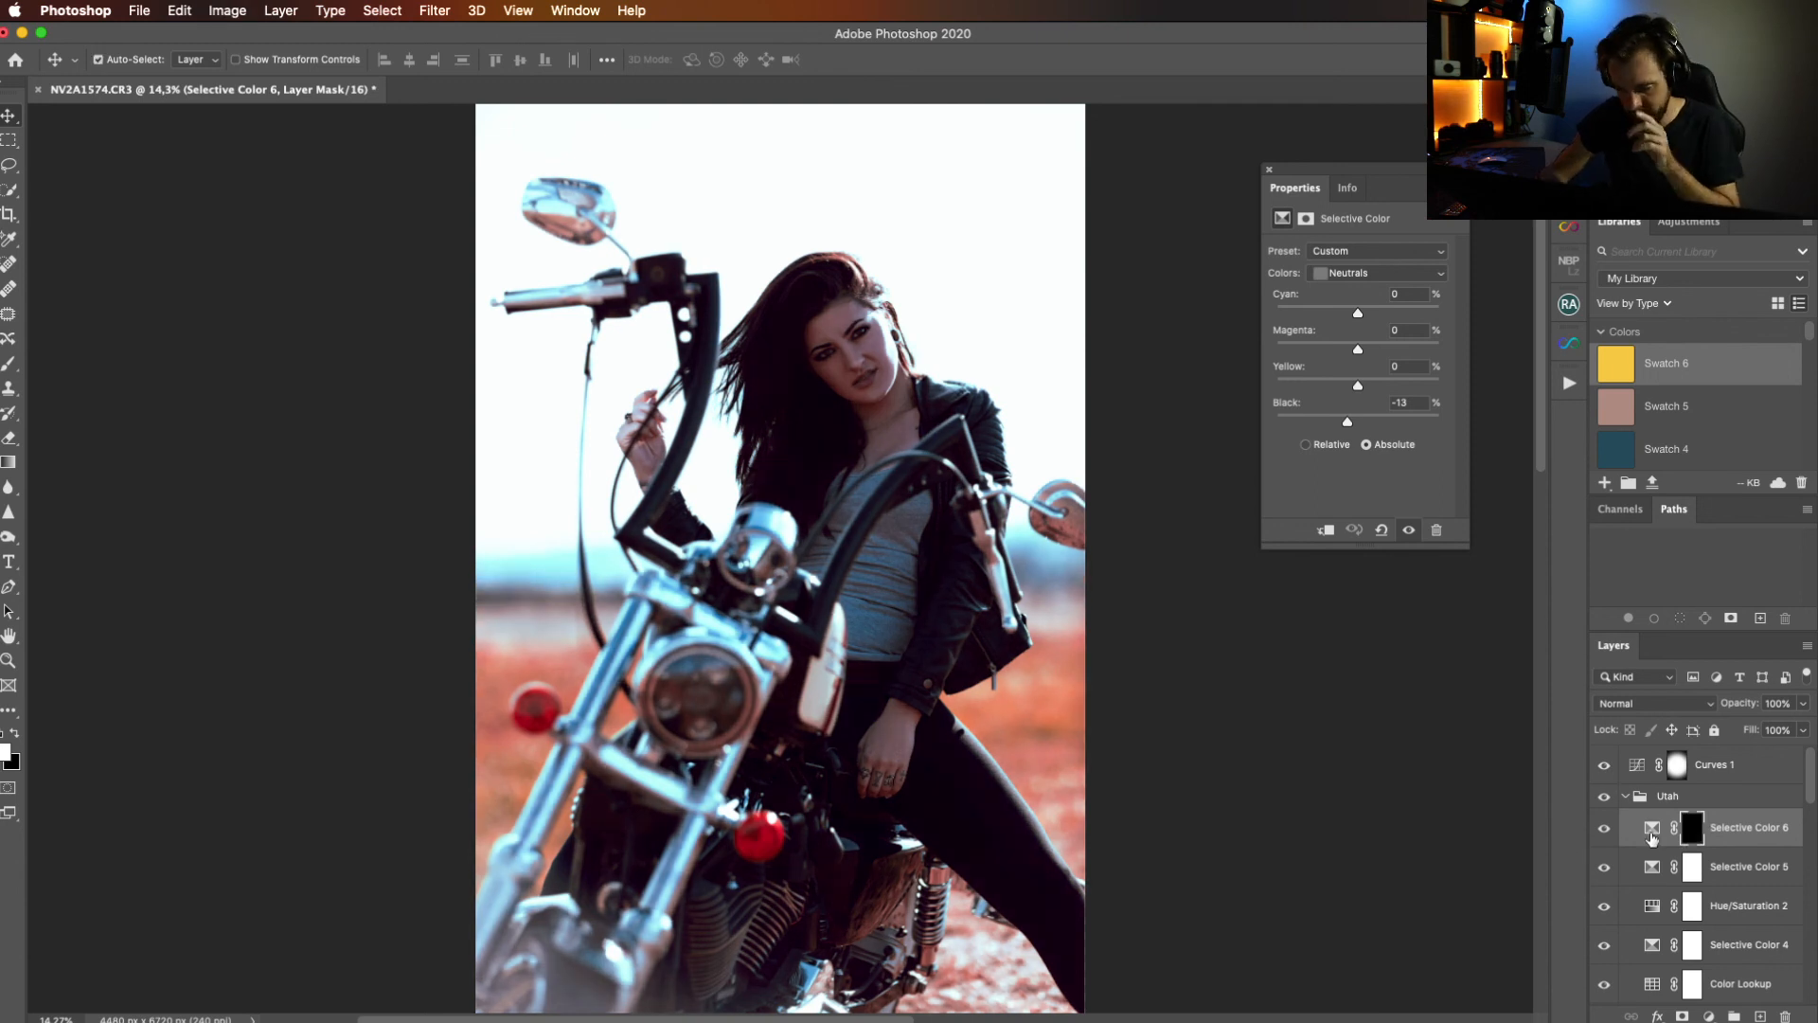
{"action": "key", "text": "super+z"}
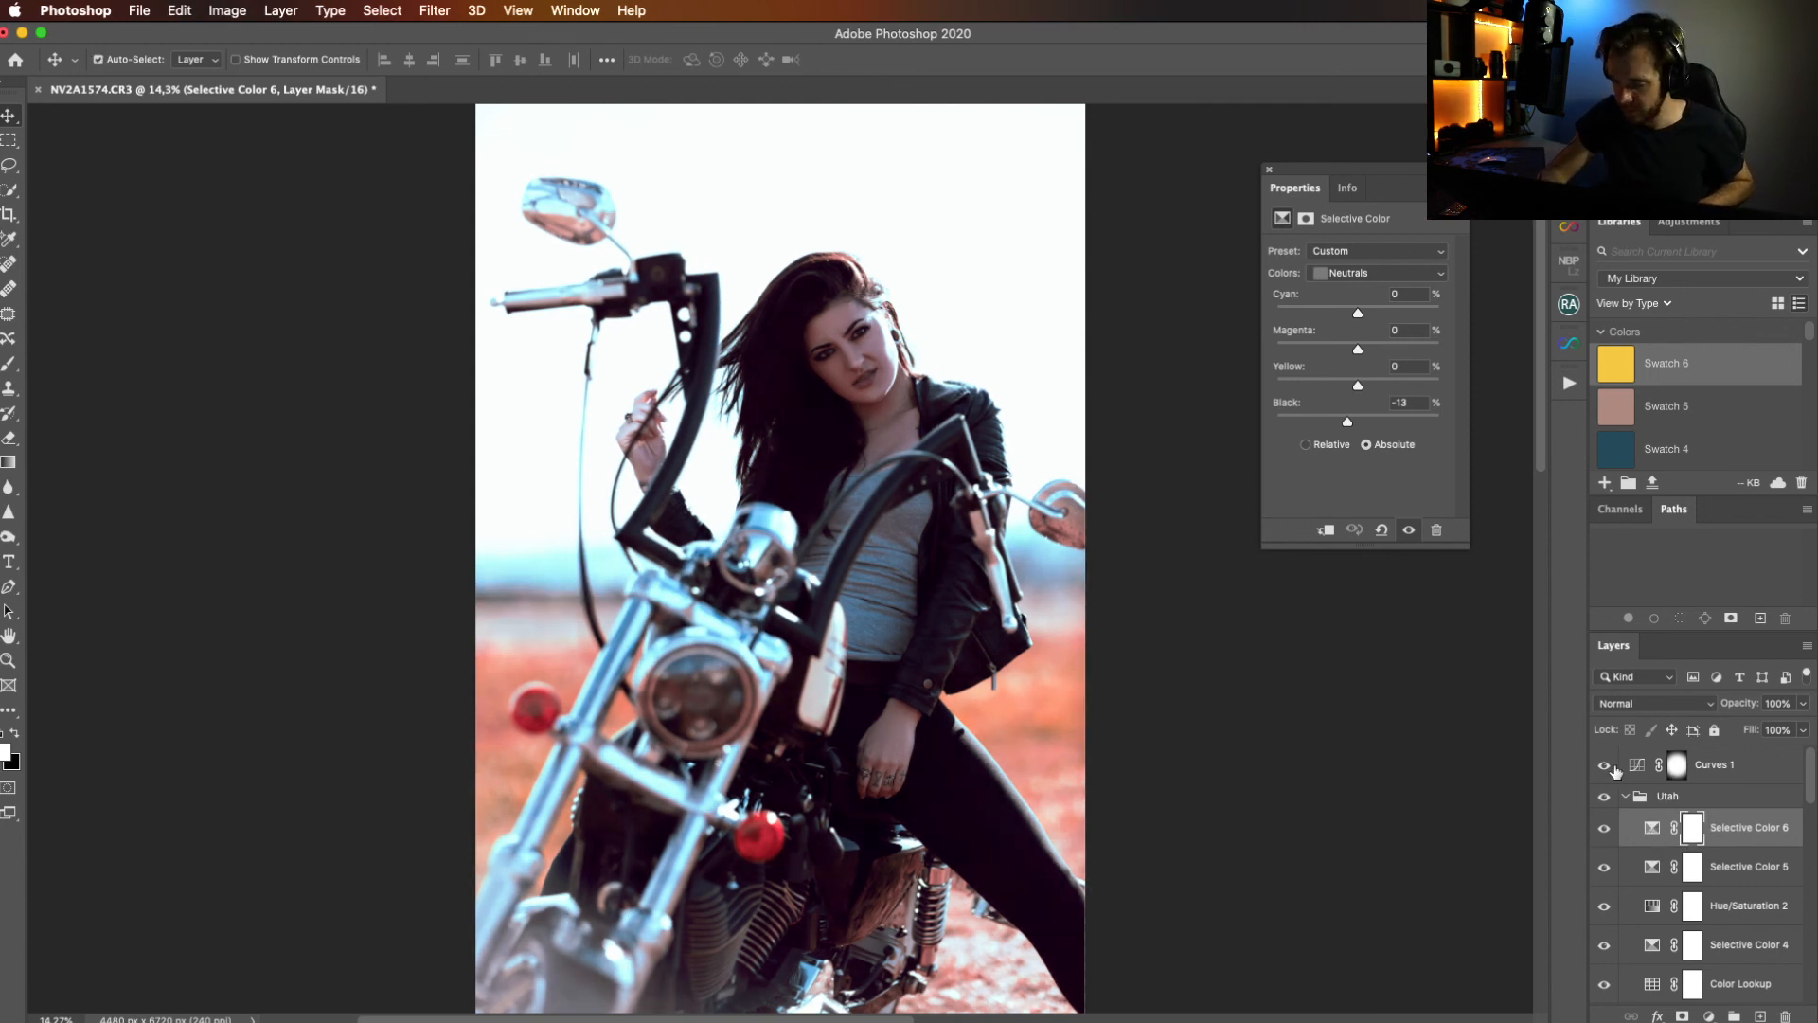
{"action": "left_click", "coordinate": [1710, 778]}
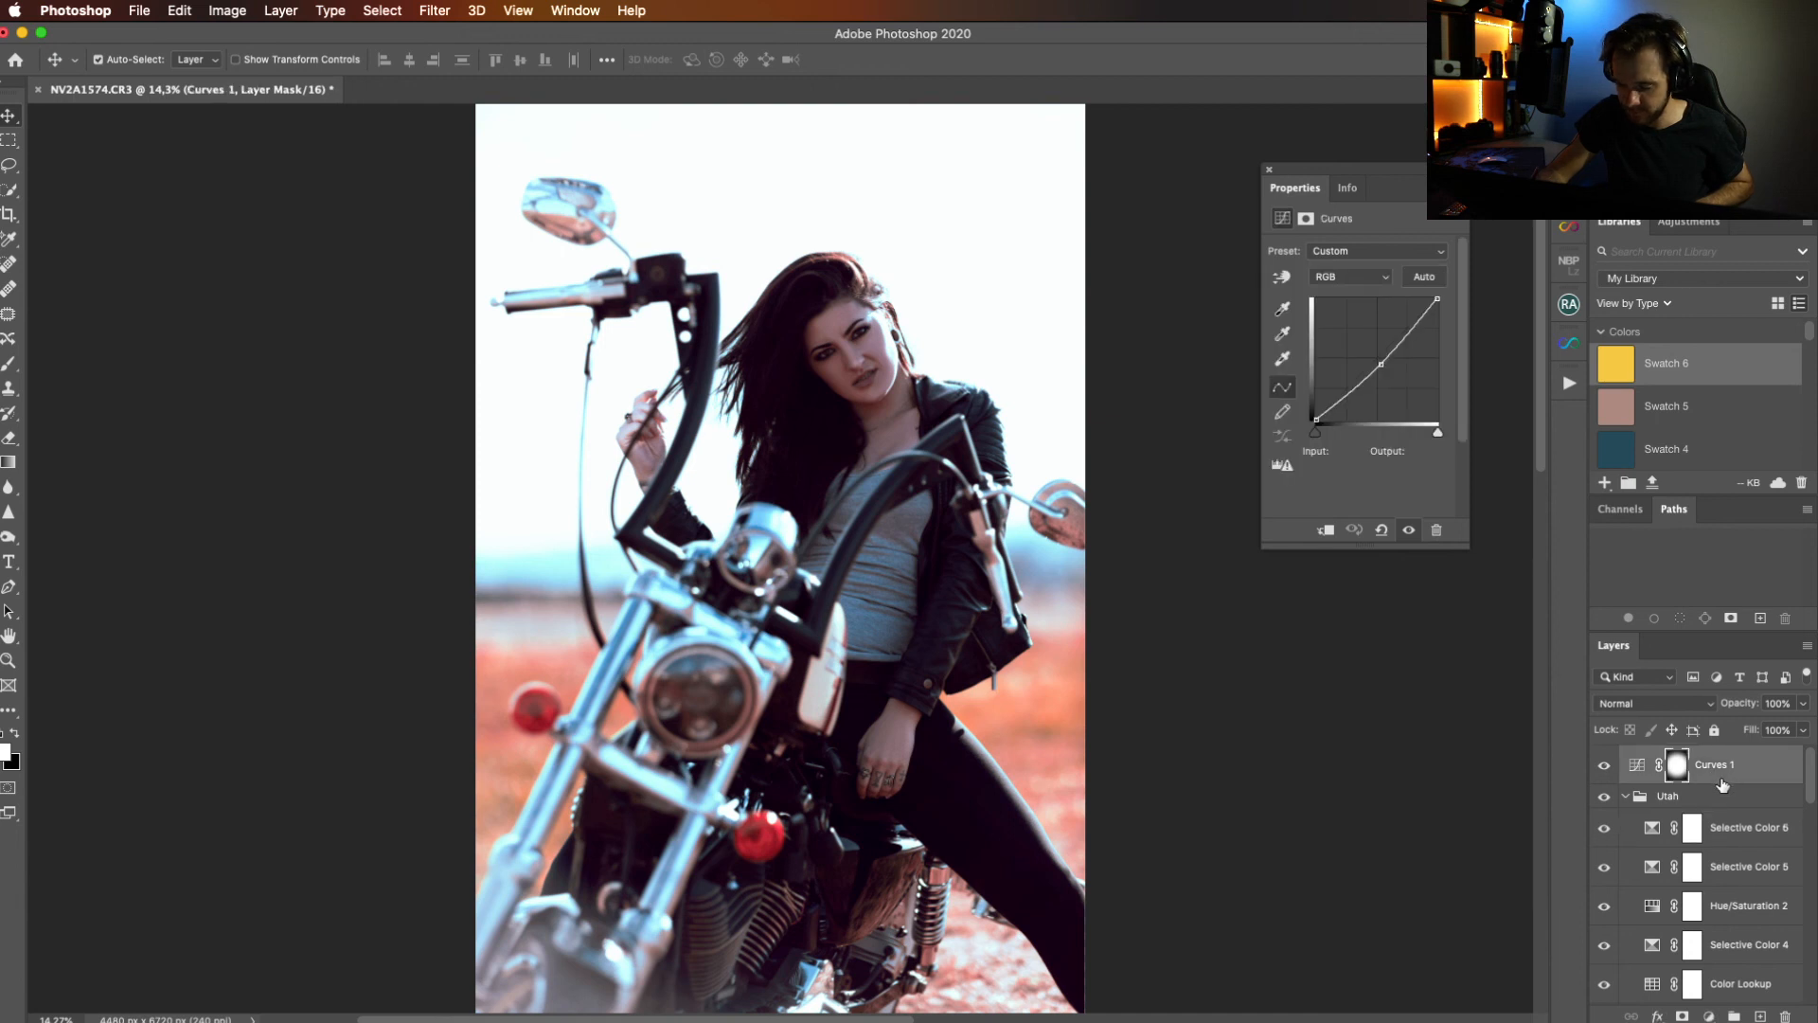
{"action": "key", "text": "super+i"}
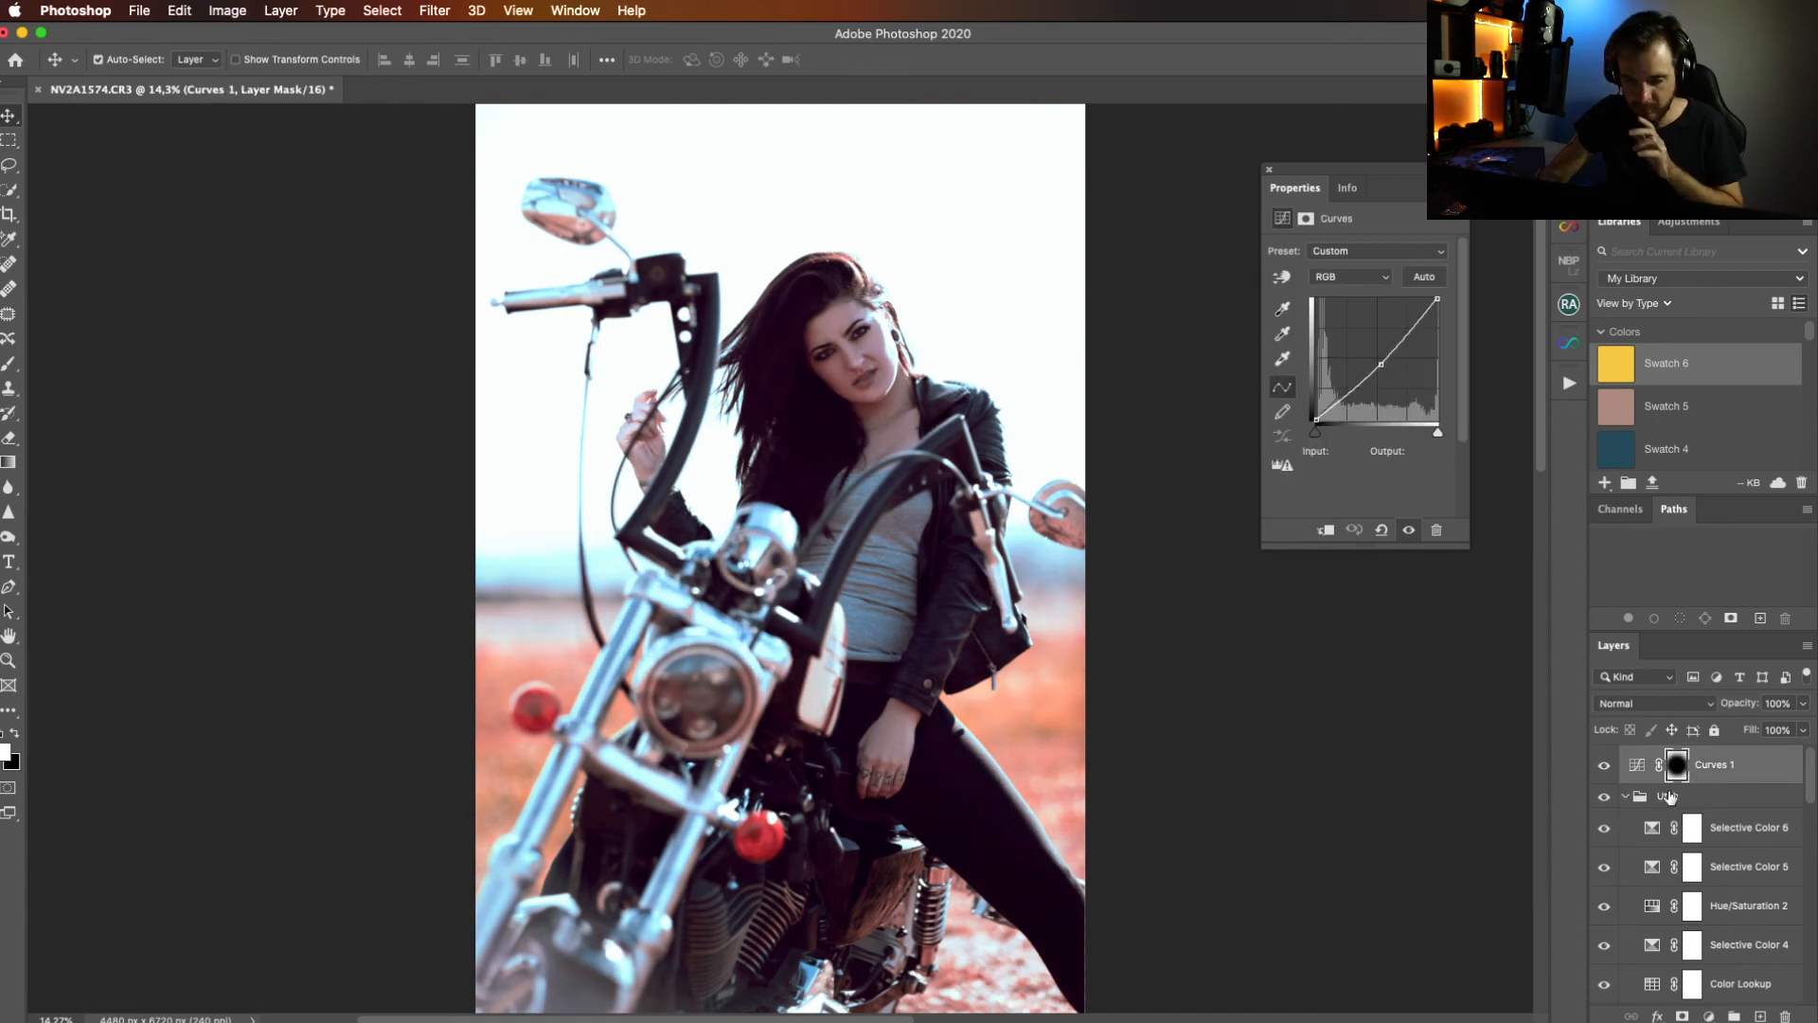
Compare the image with the Curves 1 vignette off and on, leaving the layer visible.
{"action": "left_click", "coordinate": [1604, 765]}
{"action": "left_click", "coordinate": [1604, 767]}
{"action": "left_click", "coordinate": [1605, 767]}
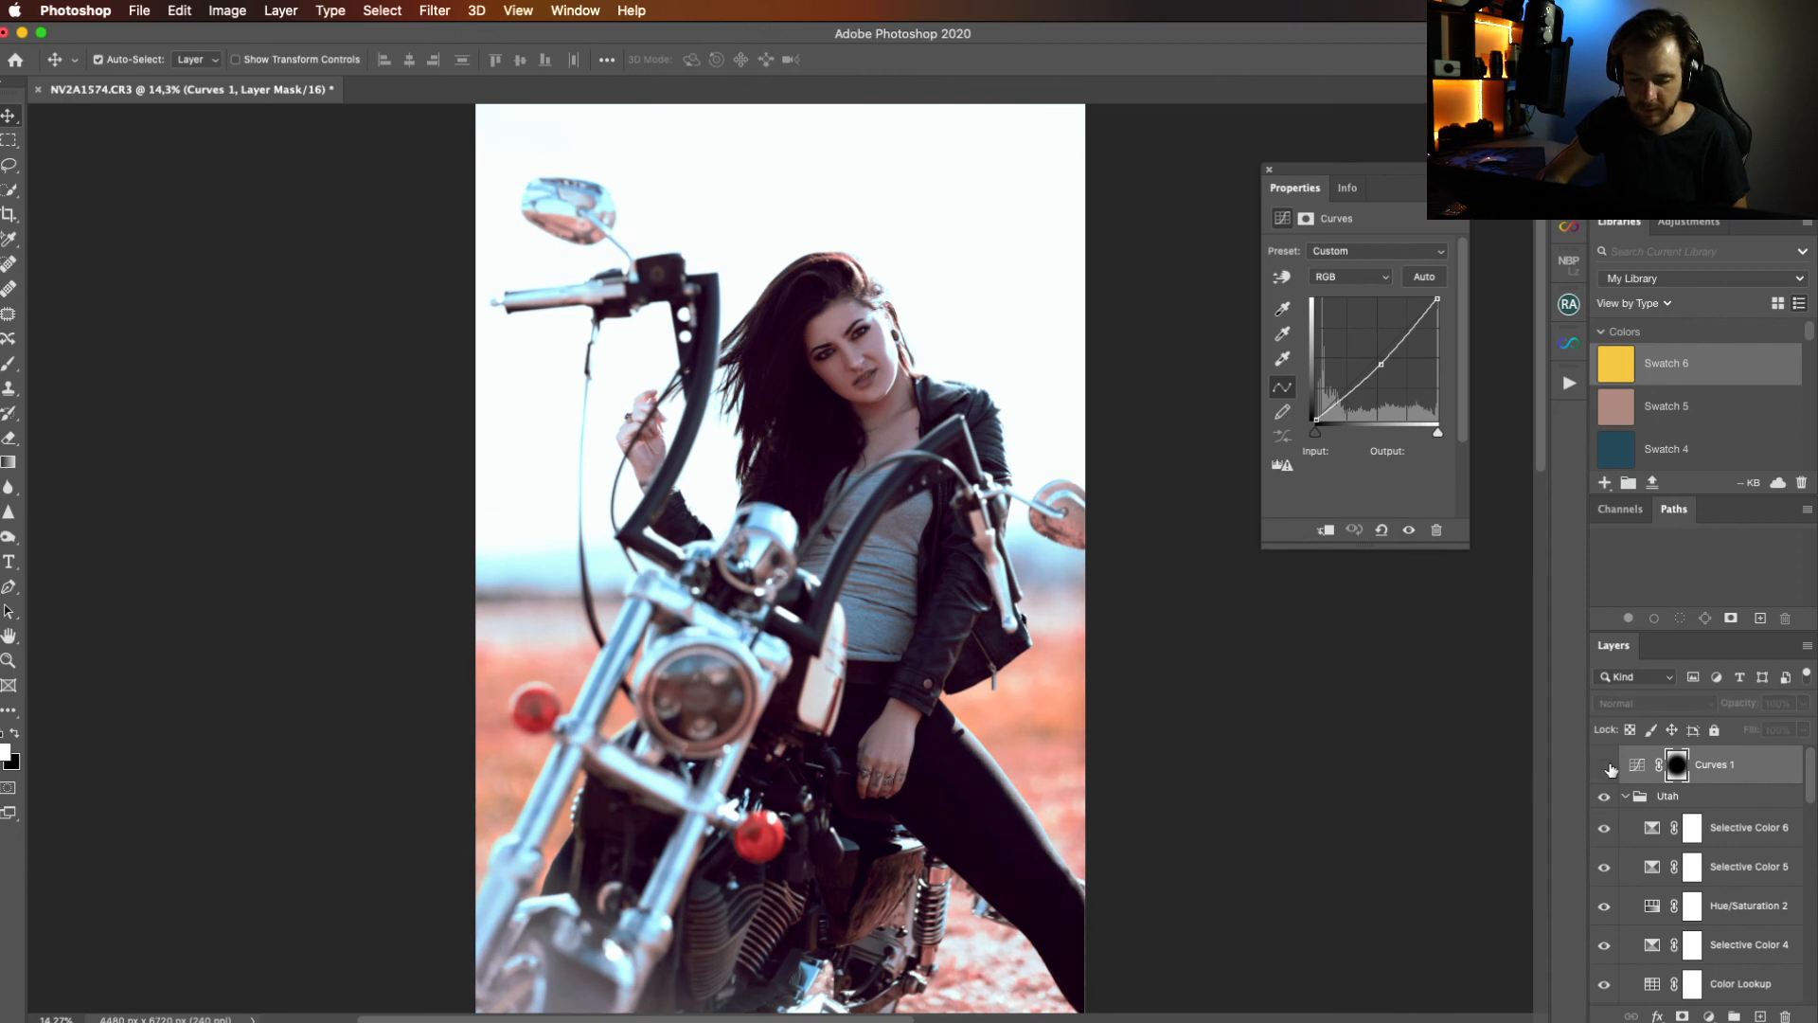
{"action": "left_click", "coordinate": [1605, 767]}
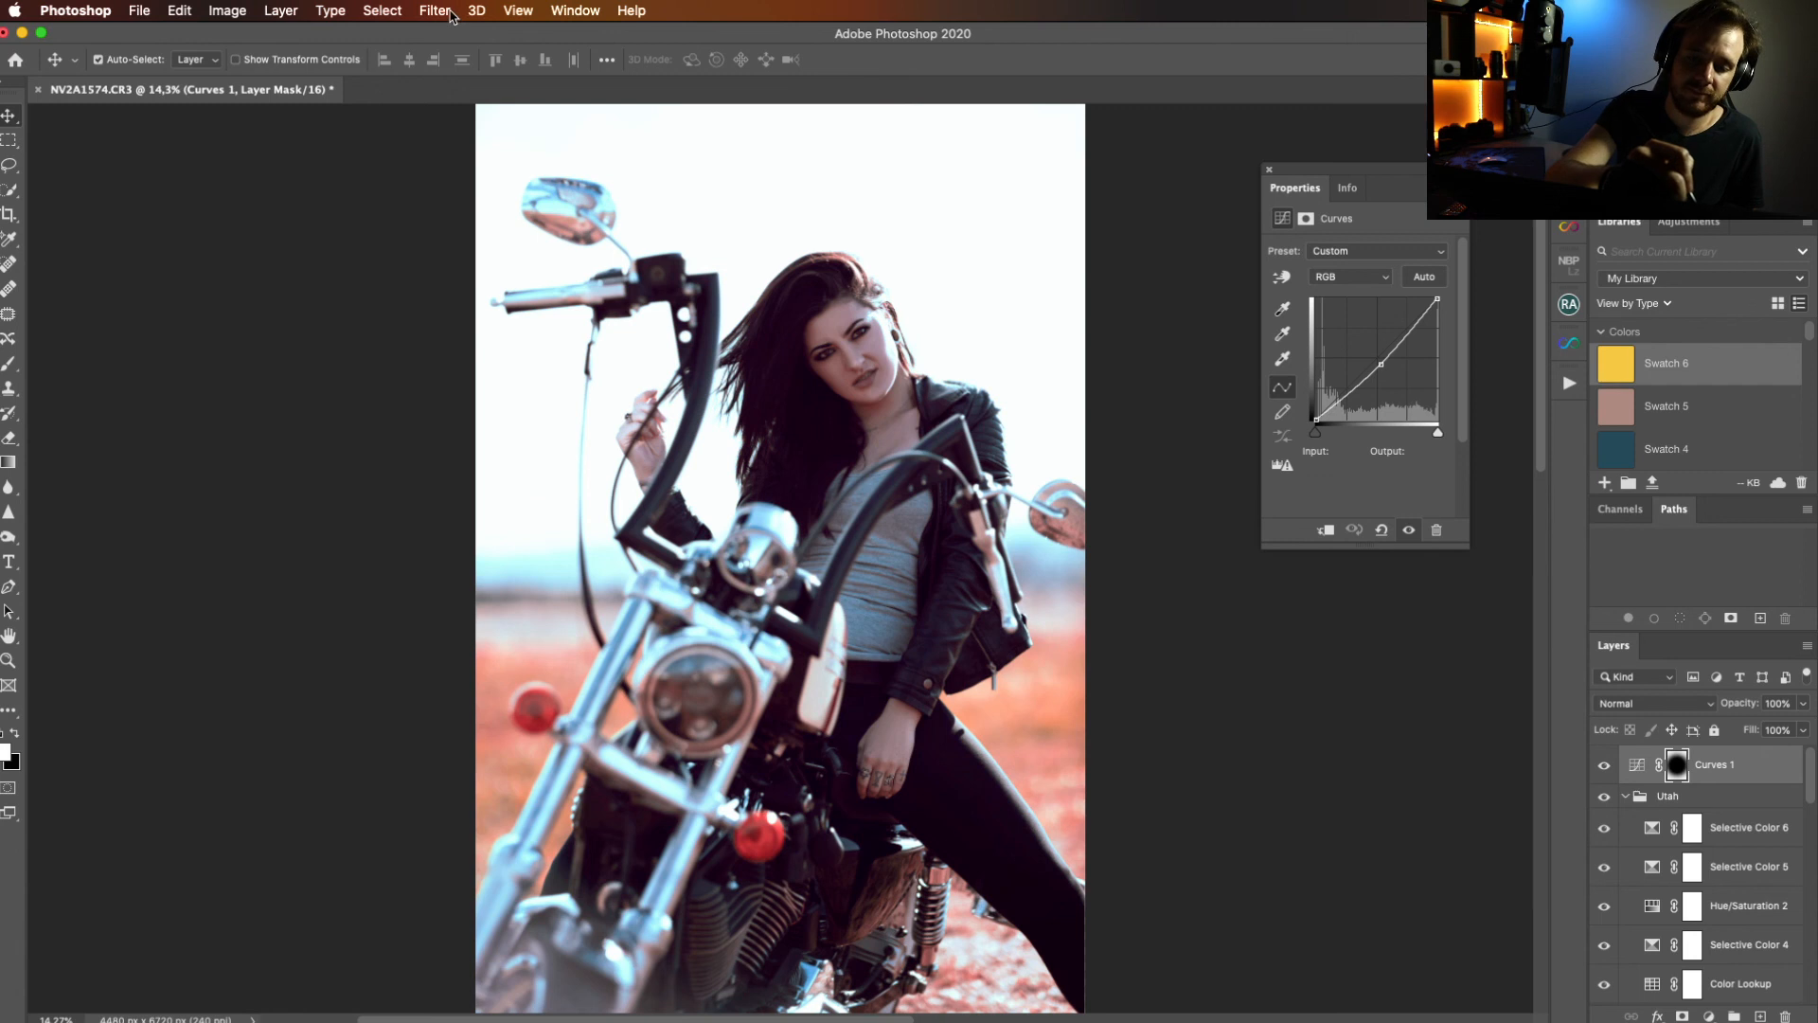
Run the "Output for web" action from the Output set.
{"action": "left_click", "coordinate": [1569, 383]}
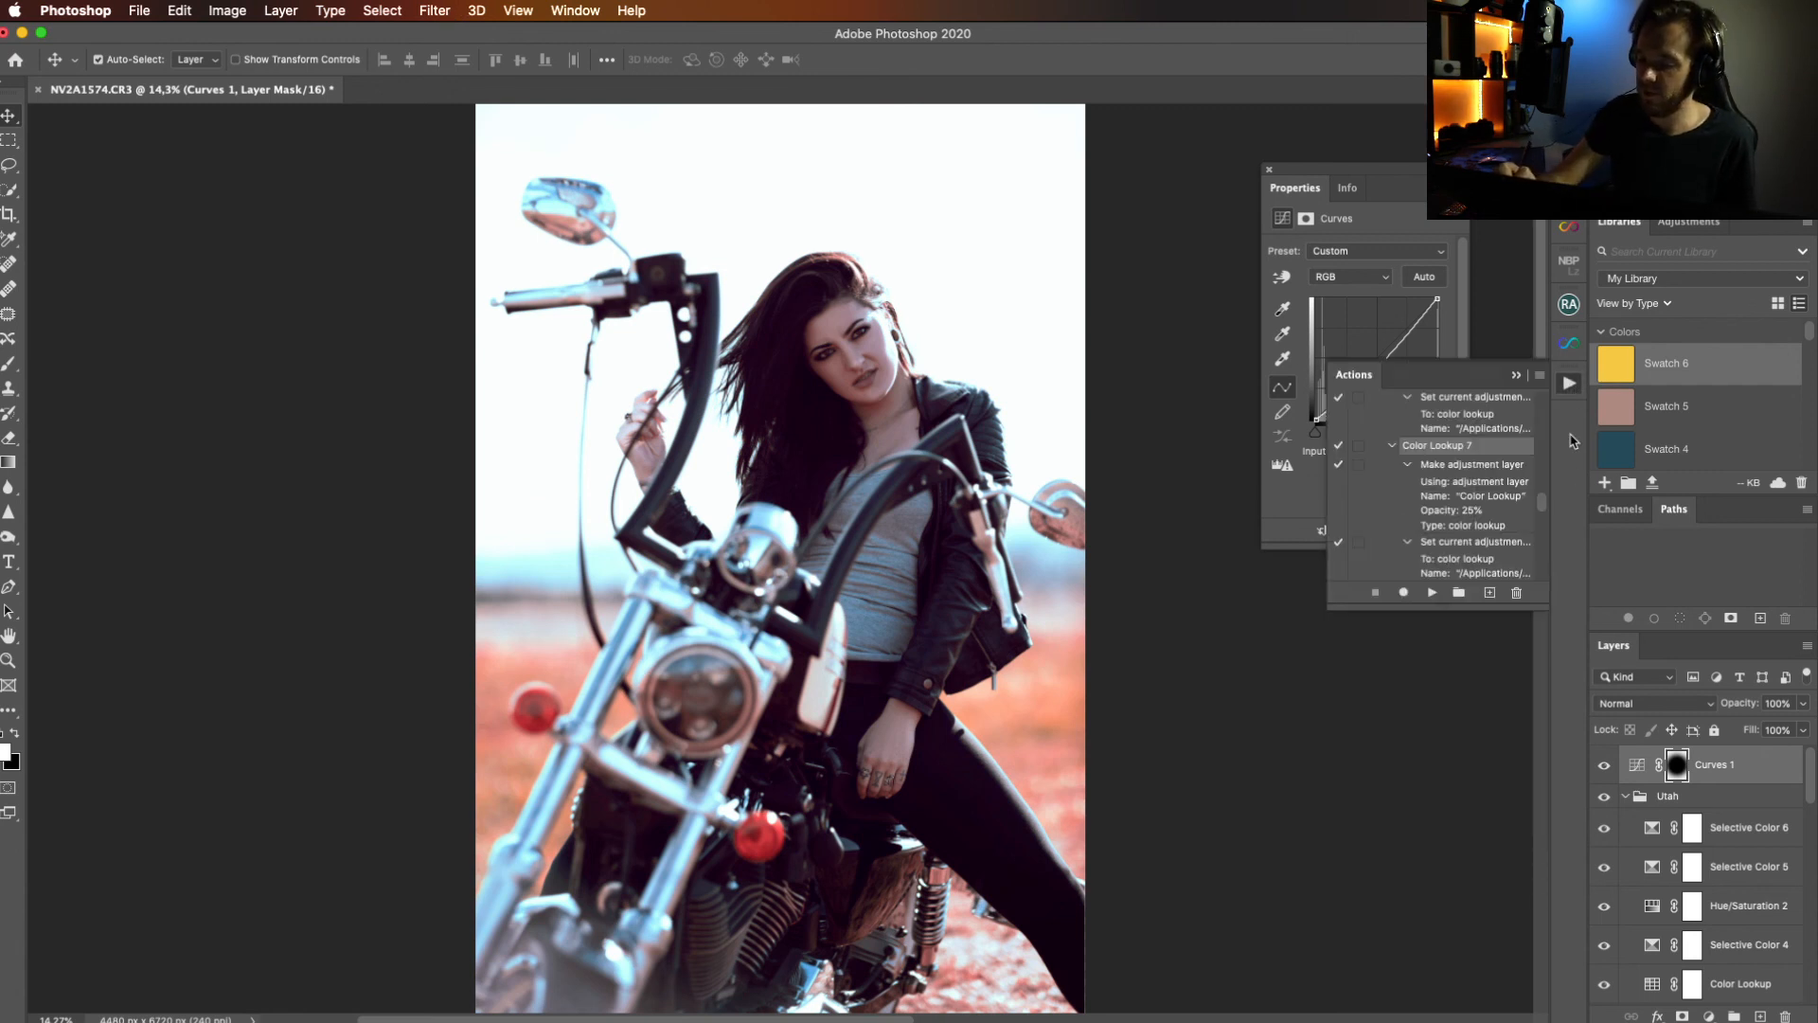
{"action": "scroll", "coordinate": [1543, 512], "scroll_direction": "down", "scroll_amount": 10}
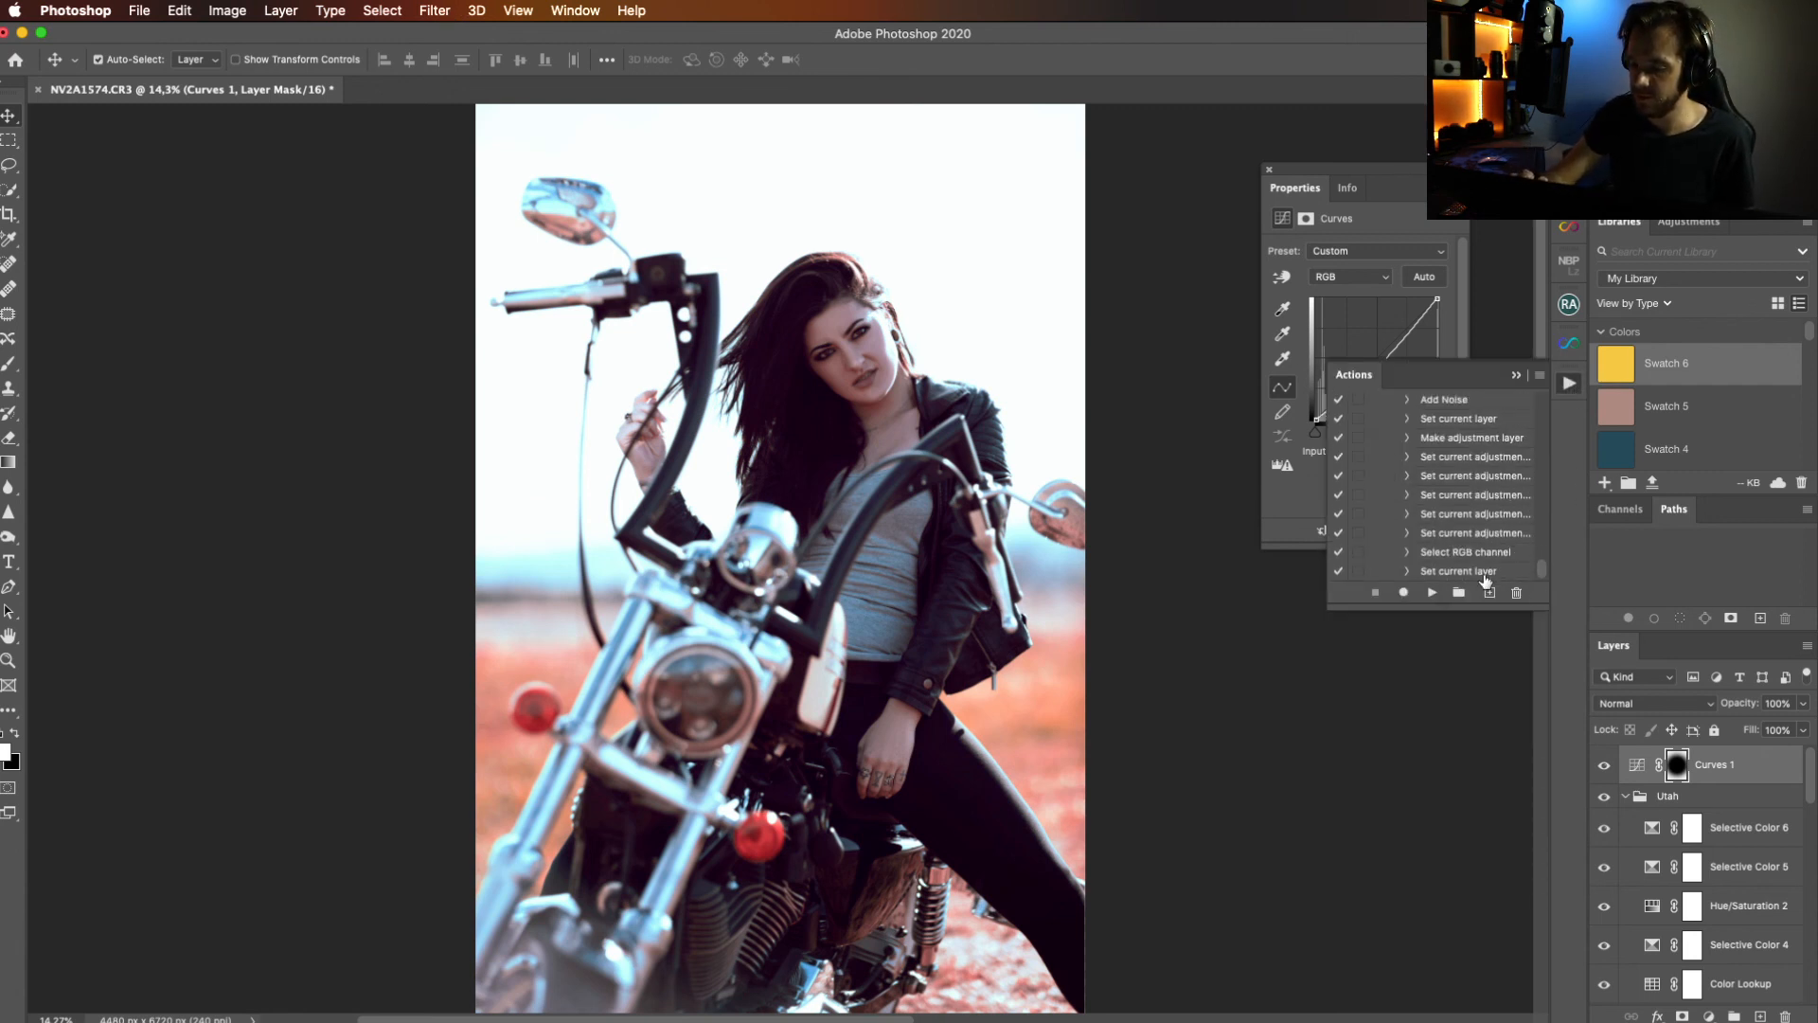
{"action": "left_click_drag", "start_coordinate": [1535, 574], "coordinate": [1541, 536]}
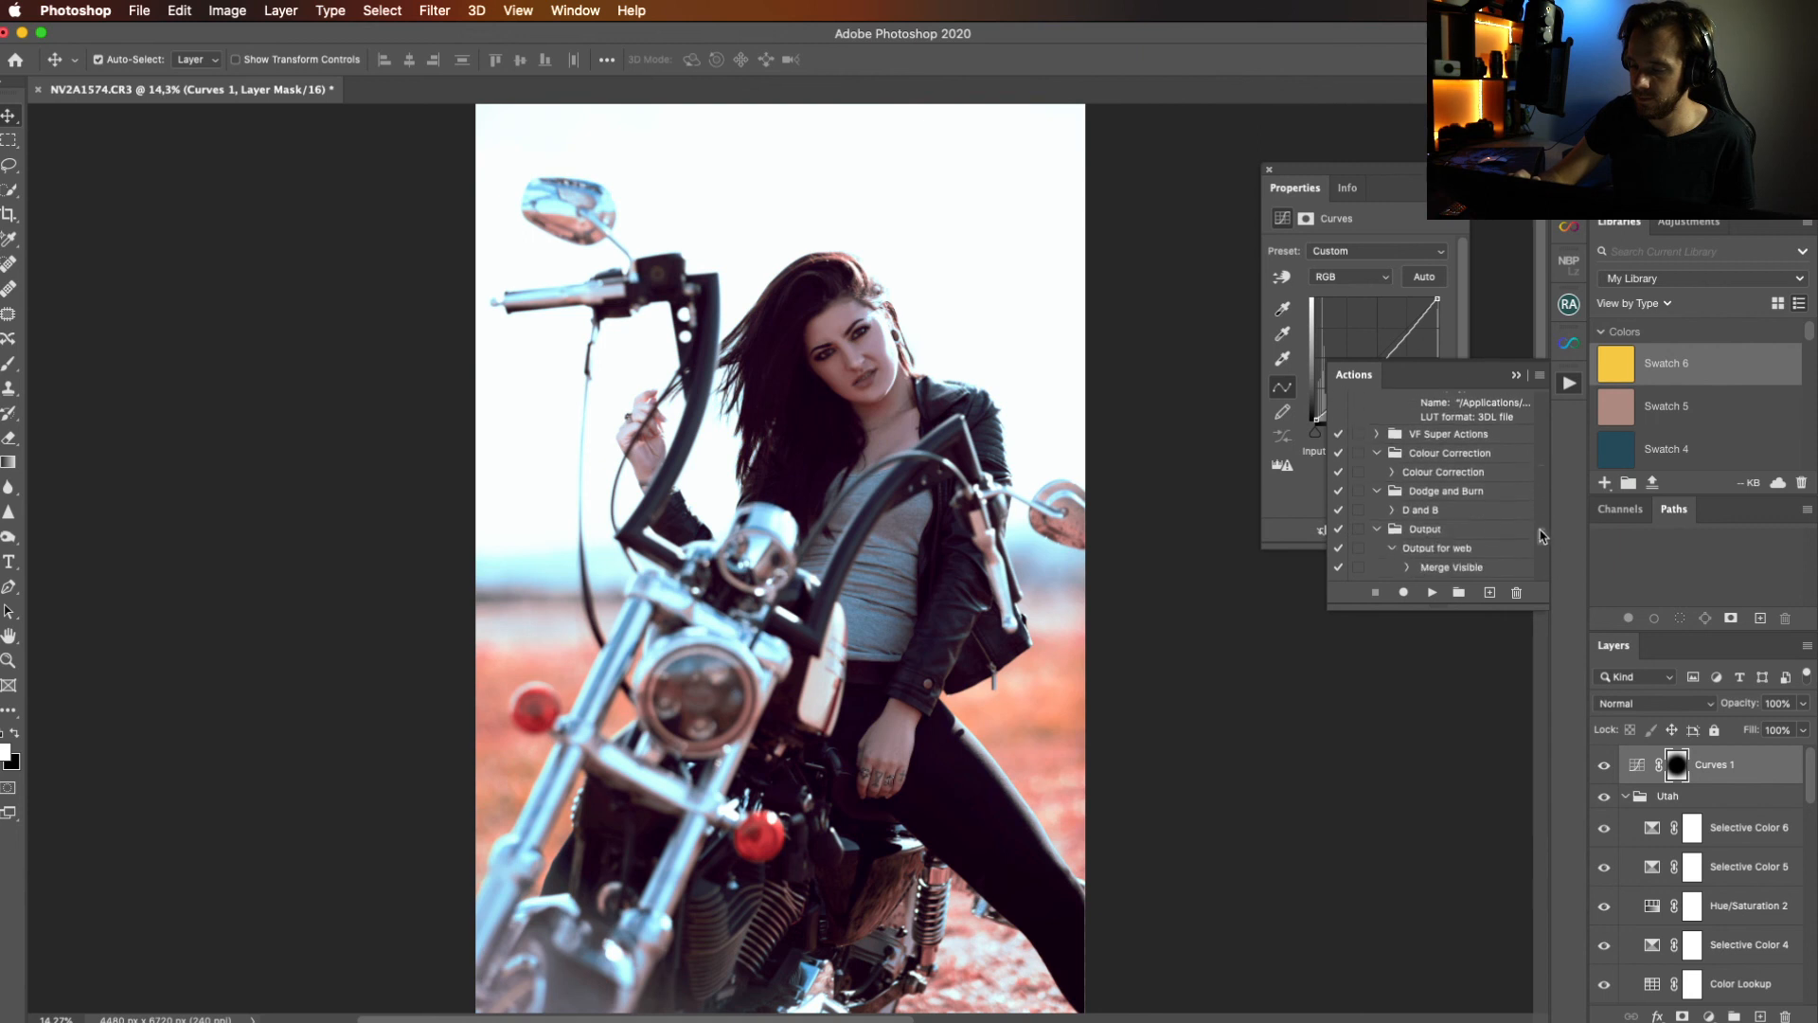
{"action": "left_click", "coordinate": [1434, 593]}
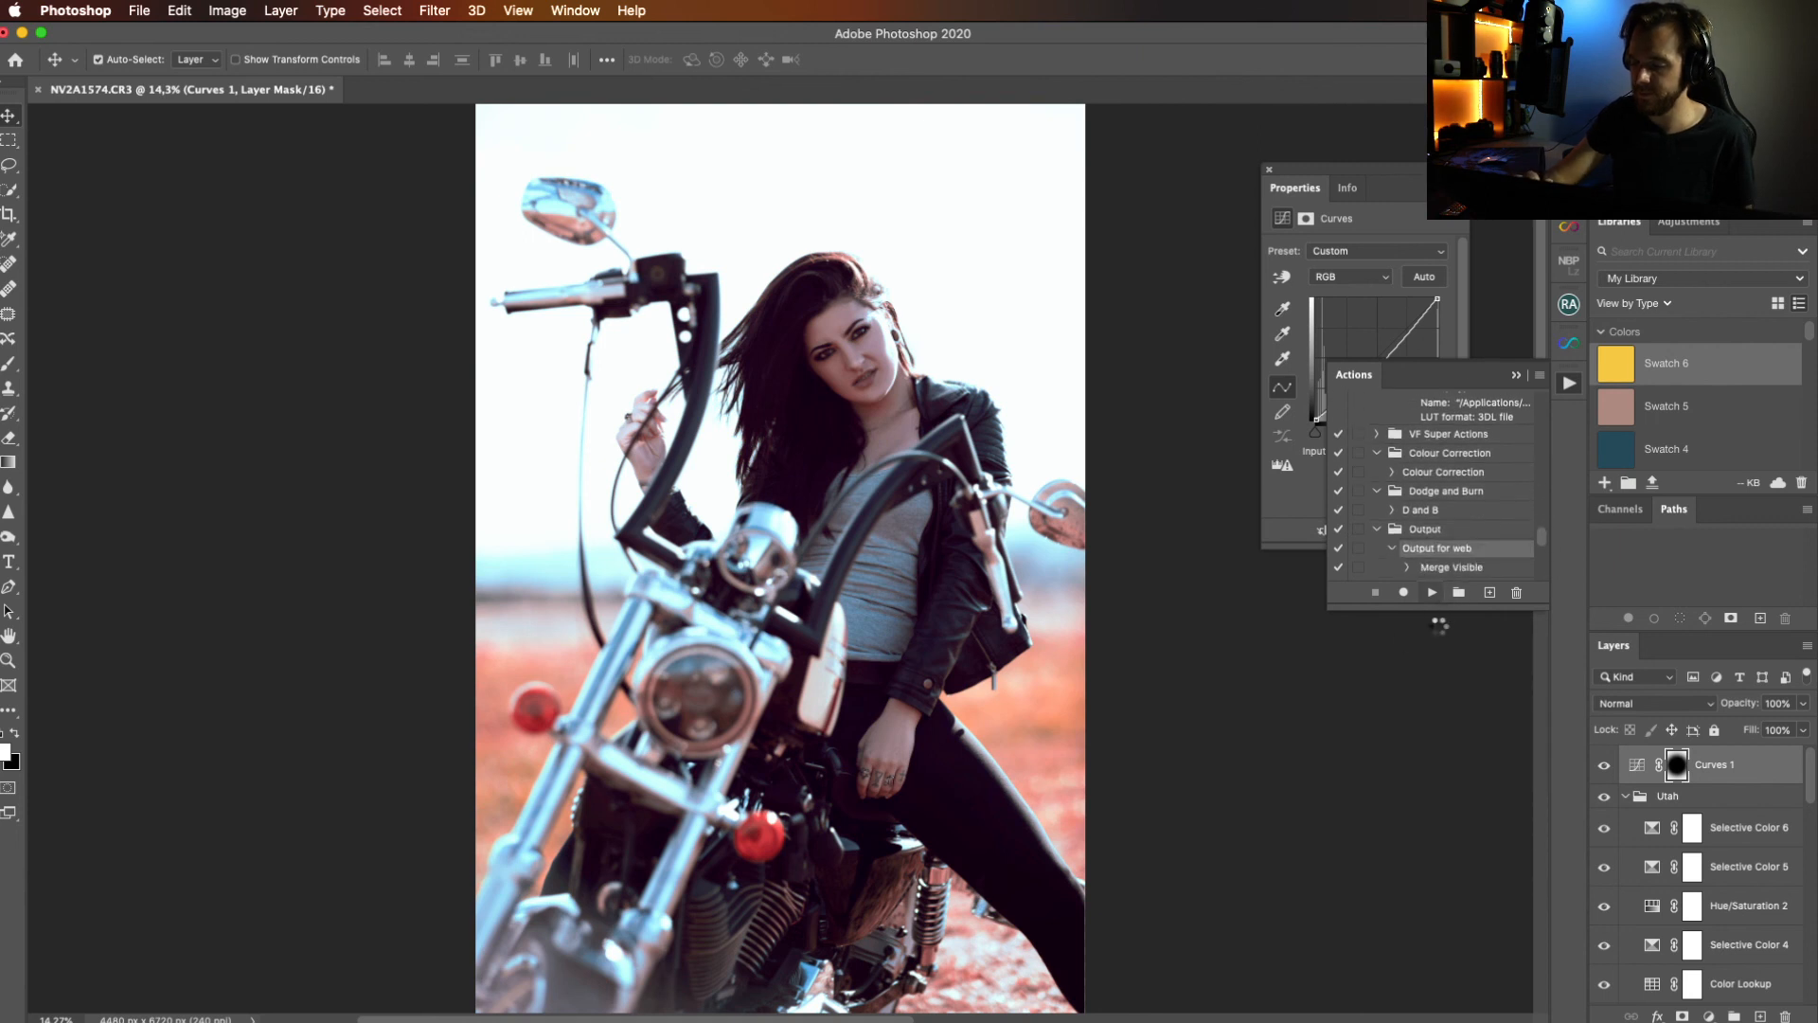
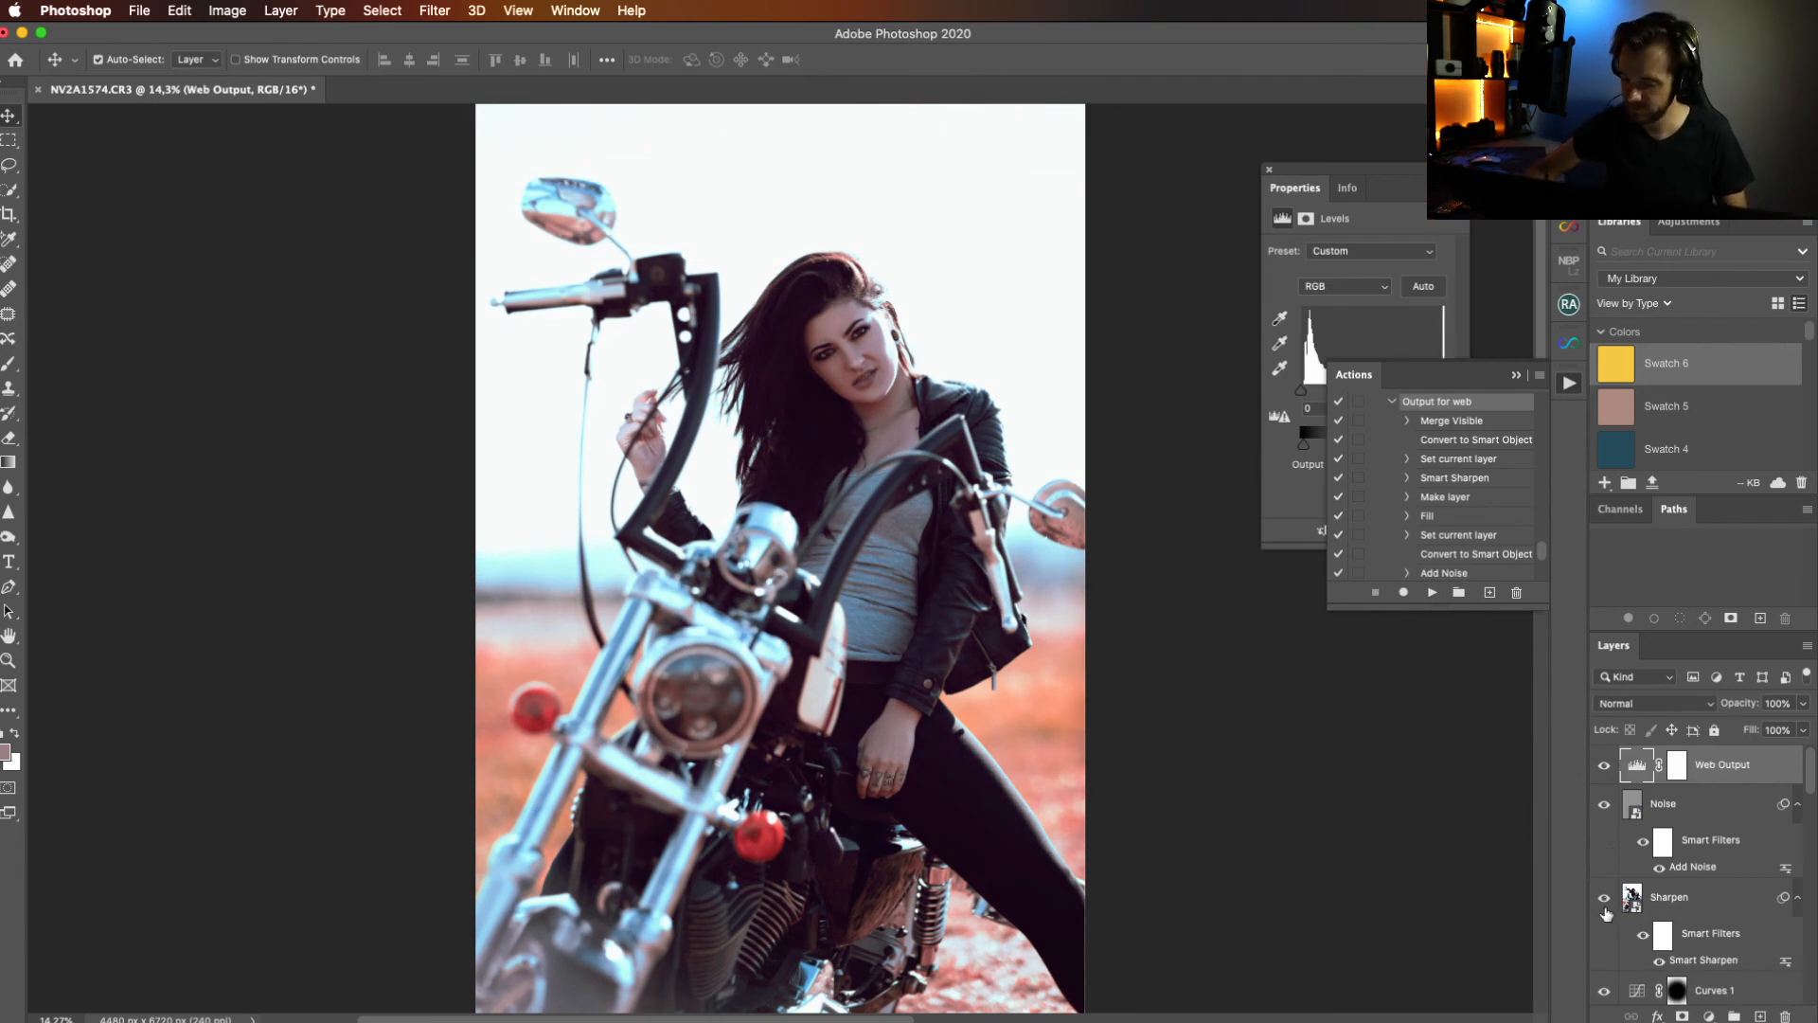
Hide the Sharpen and Noise layers to view the photo without the output sharpening and grain.
{"action": "left_click", "coordinate": [1607, 899]}
{"action": "left_click", "coordinate": [1604, 810]}
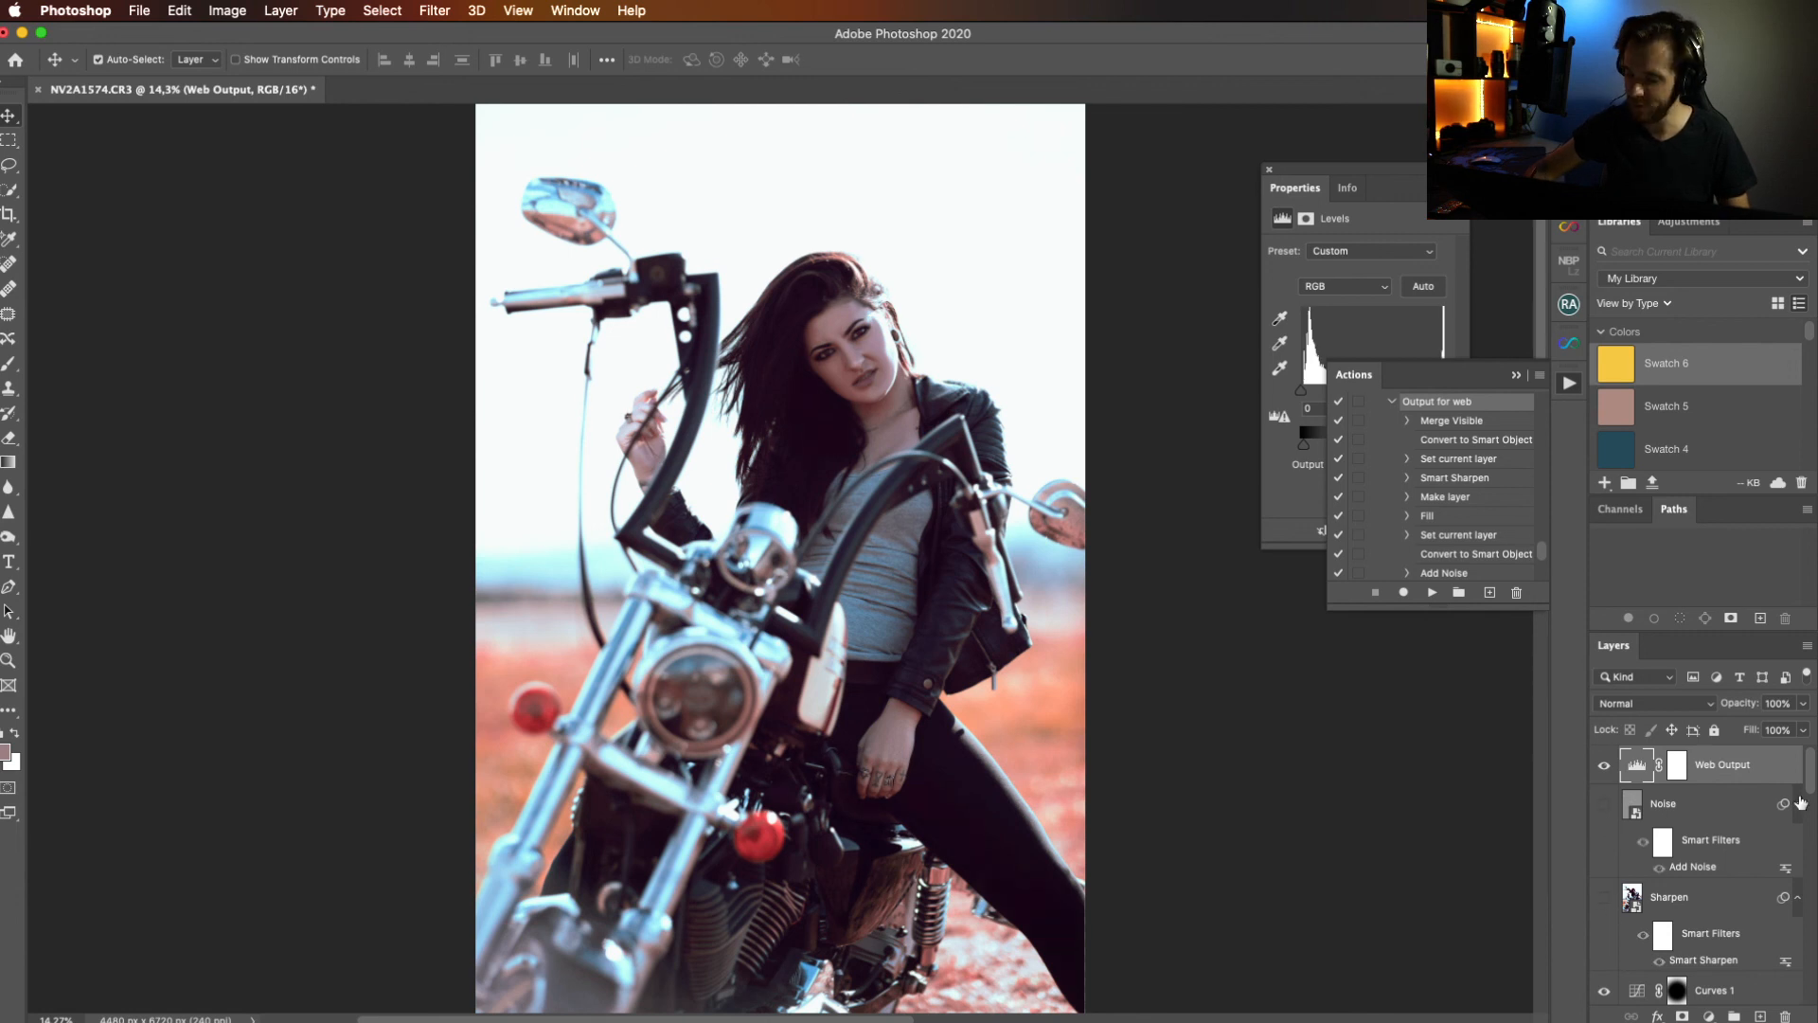
{"action": "mouse_move", "coordinate": [1812, 794]}
{"action": "left_mouse_down"}
{"action": "mouse_move", "coordinate": [1814, 834]}
{"action": "mouse_move", "coordinate": [1812, 785]}
{"action": "left_mouse_up"}
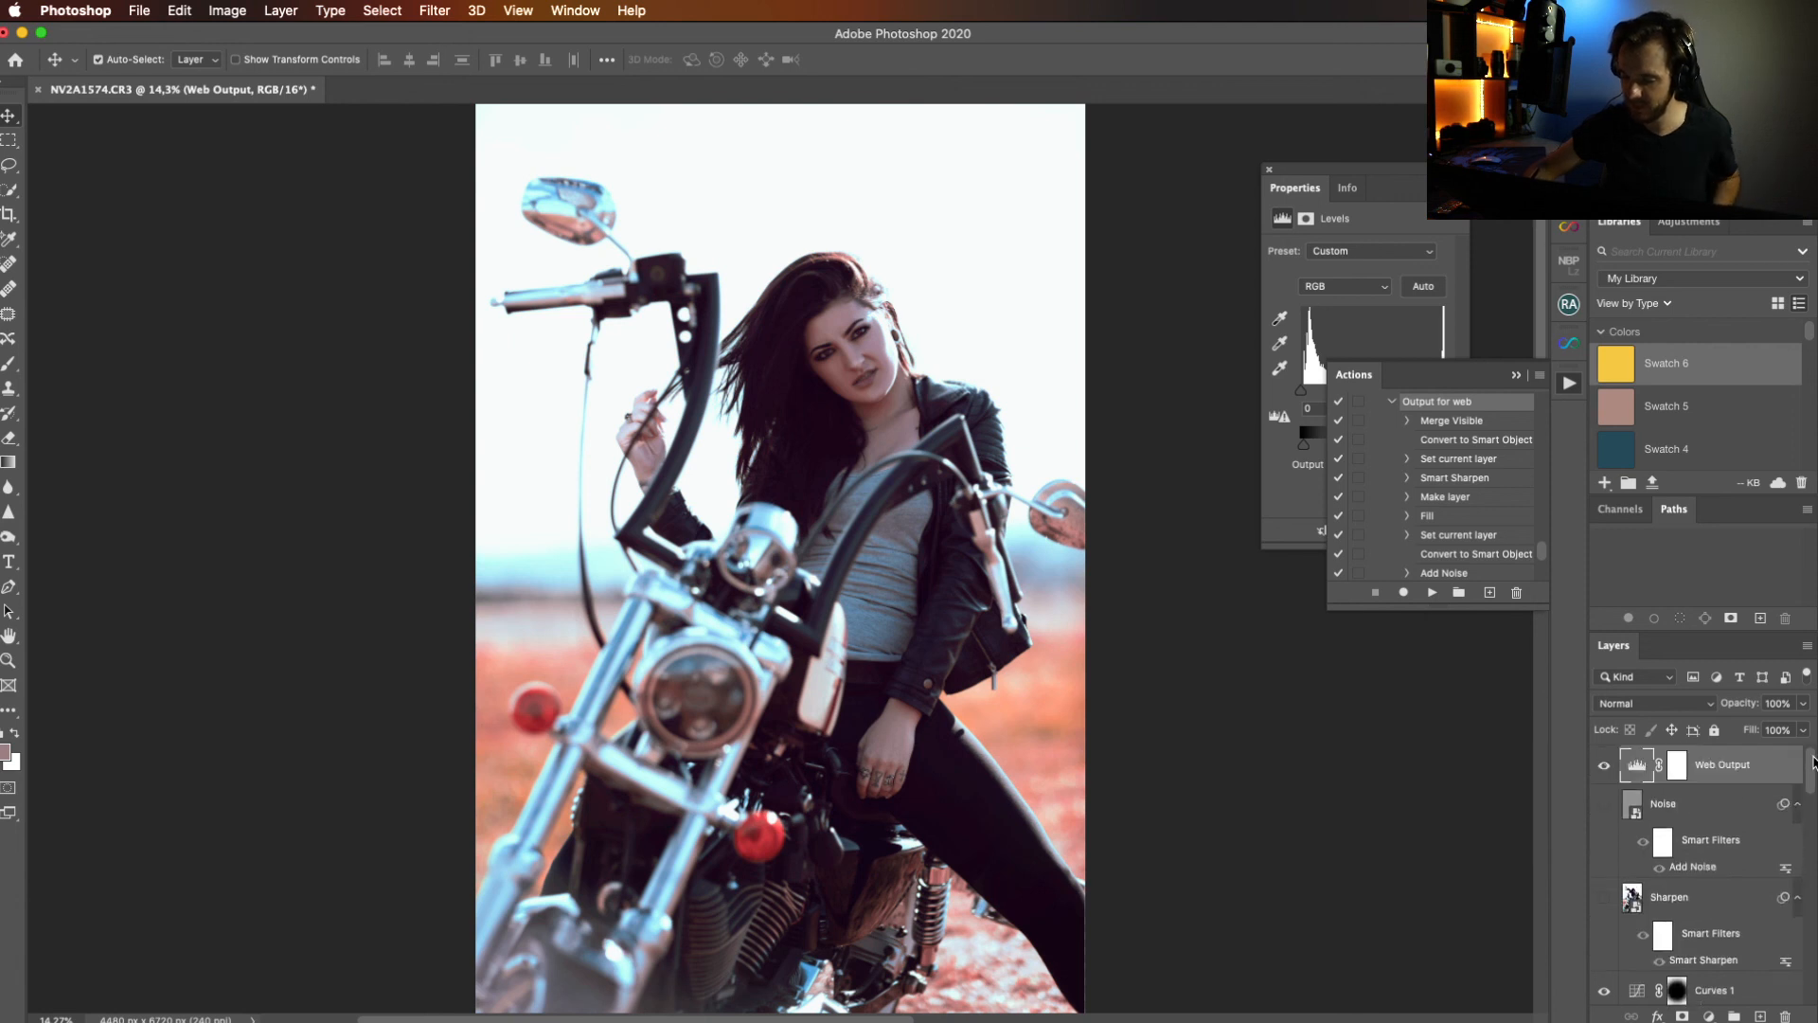
Isolate the Sharpen and Noise layers, check Noise off and on, and make the Web Output layer visible again.
{"action": "left_click", "coordinate": [1605, 898], "text": "alt"}
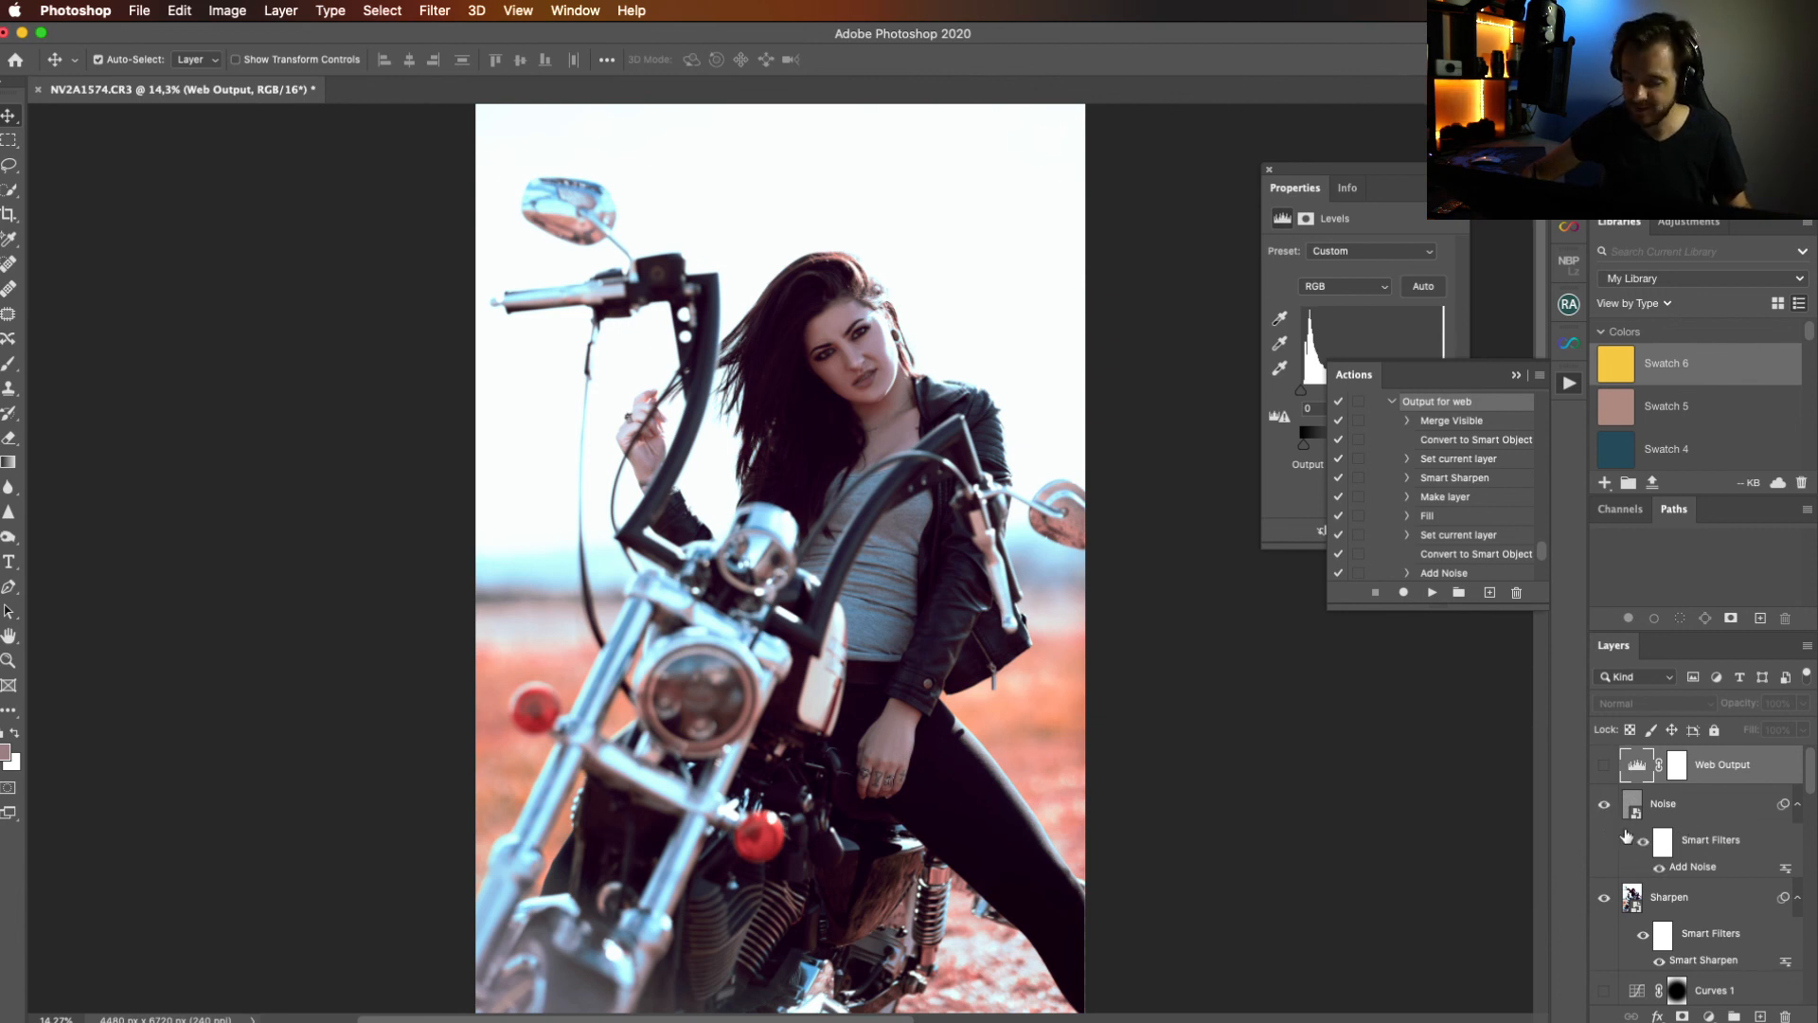
{"action": "left_click", "coordinate": [1606, 804]}
{"action": "left_click", "coordinate": [1607, 806]}
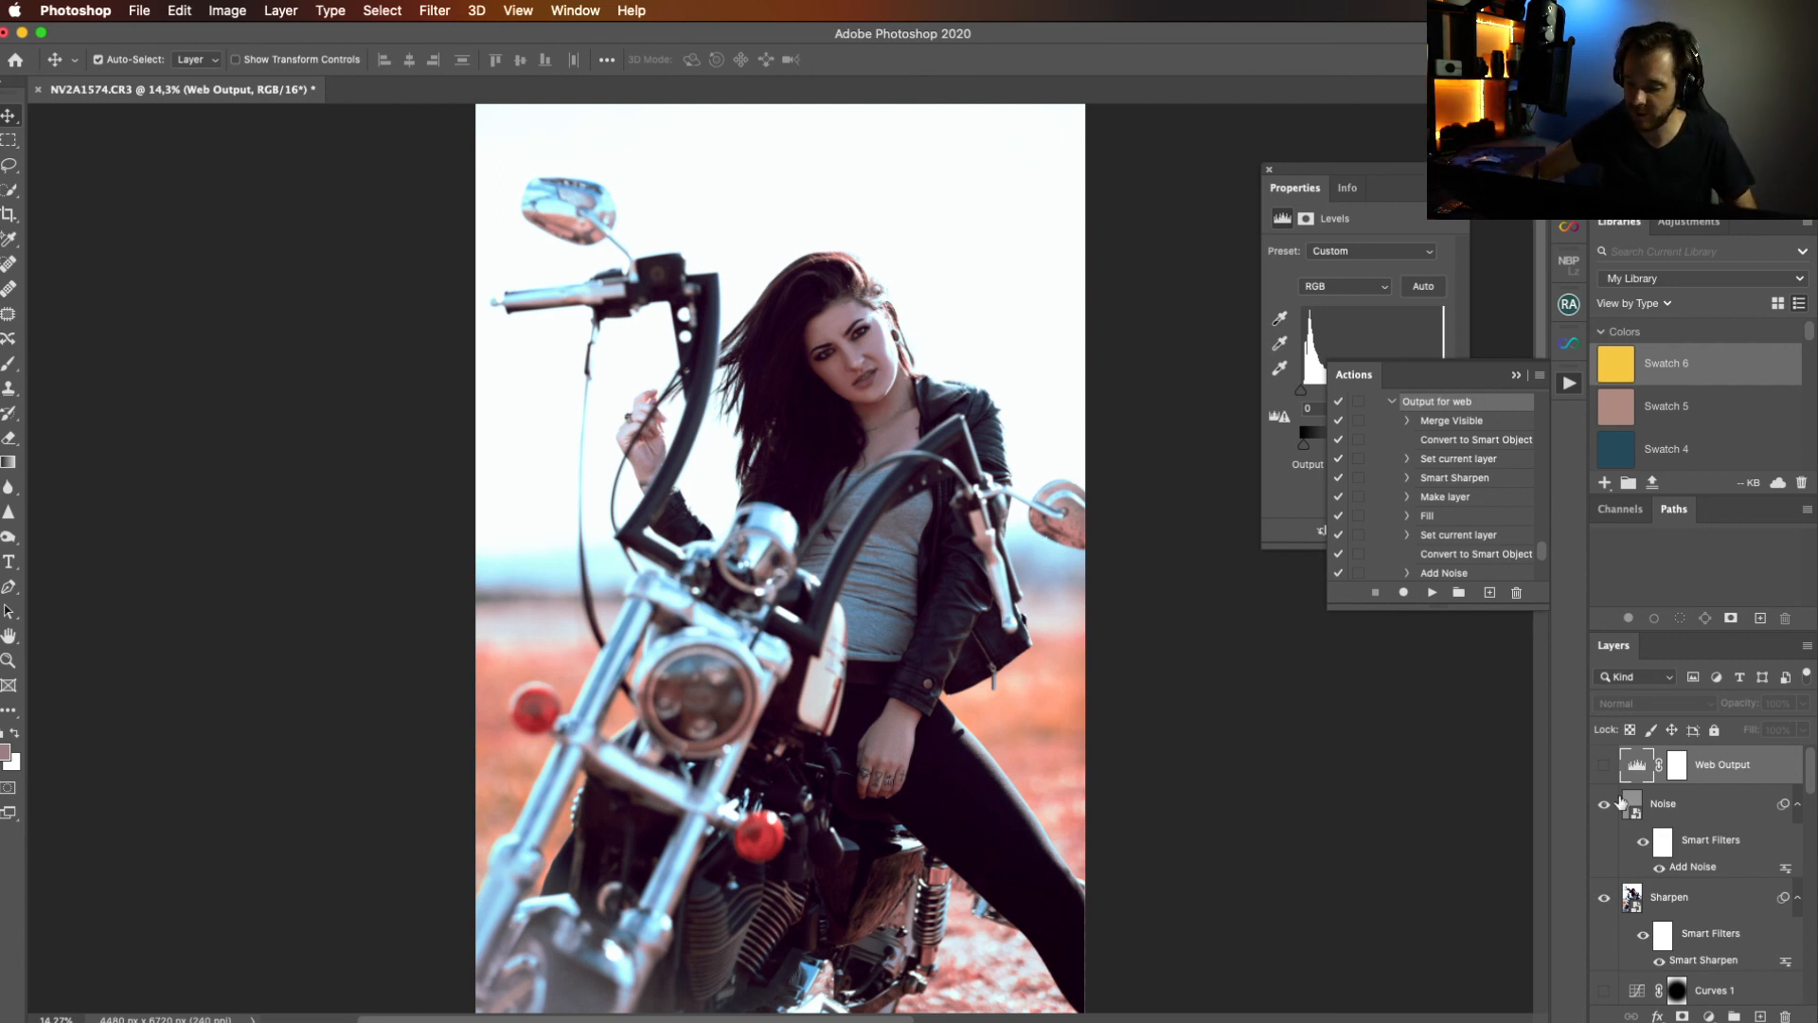
{"action": "left_click", "coordinate": [1603, 766]}
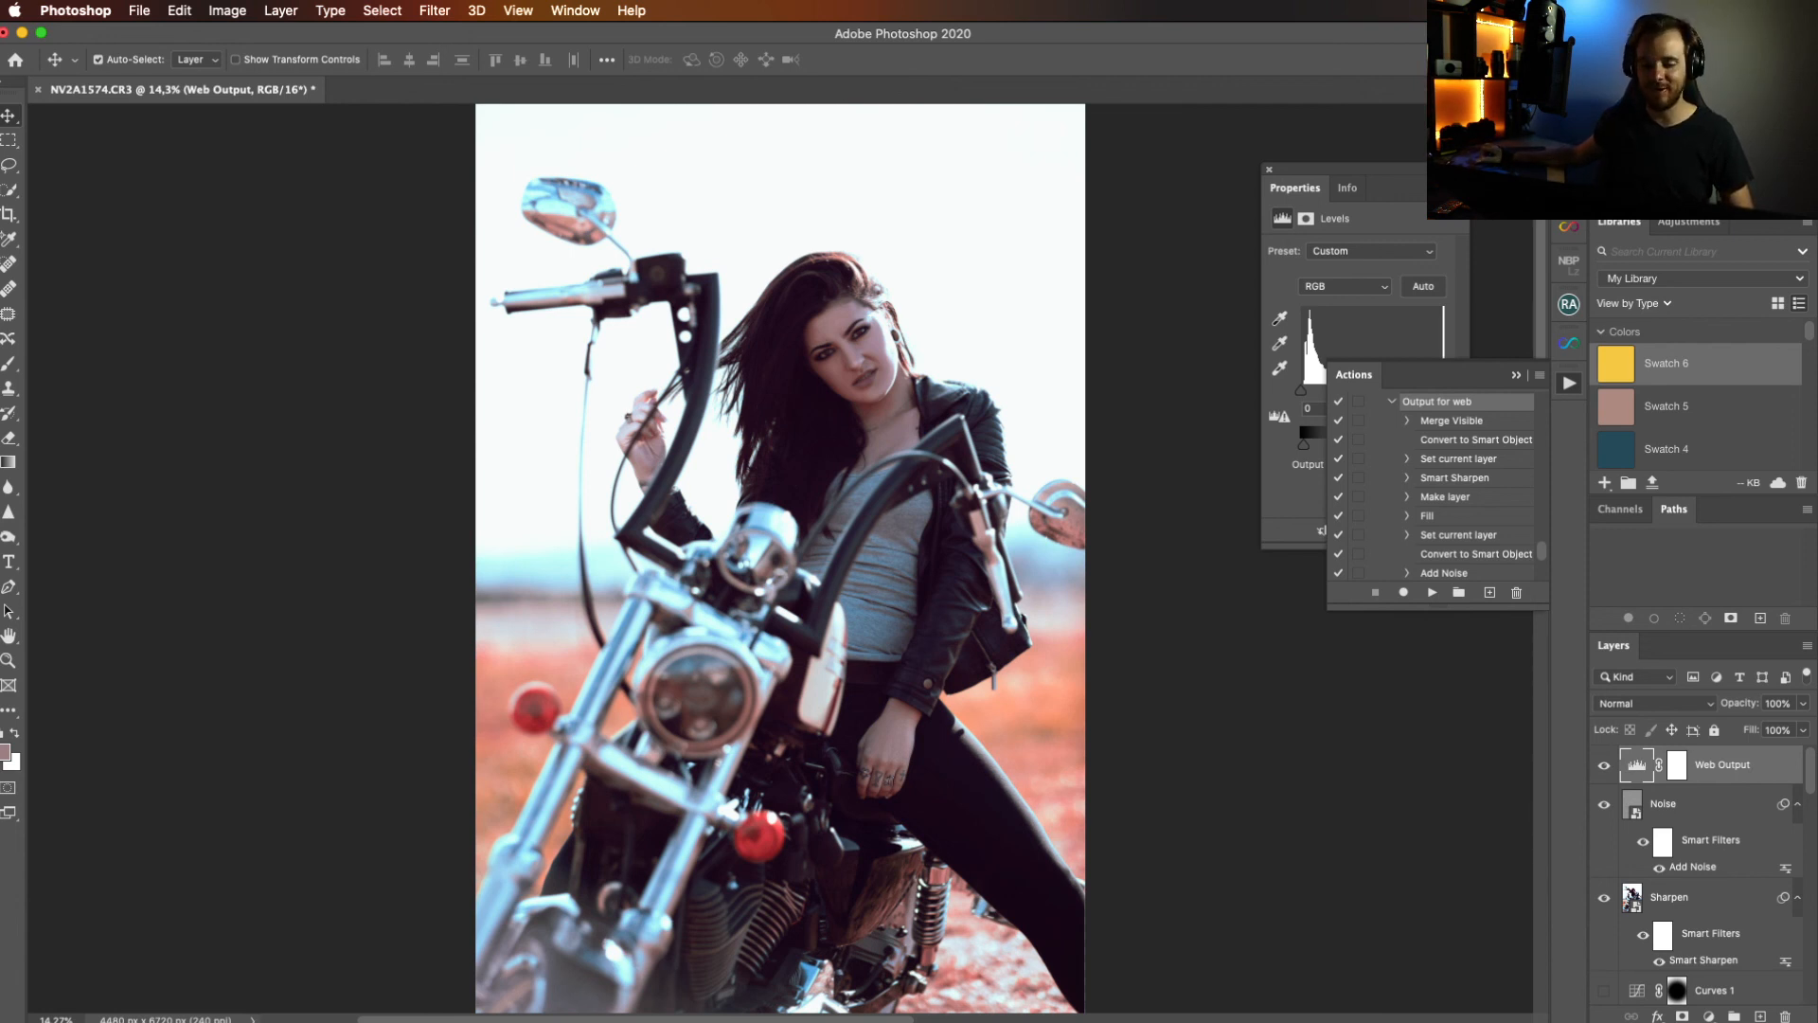
{"action": "key", "text": "super+Tab"}
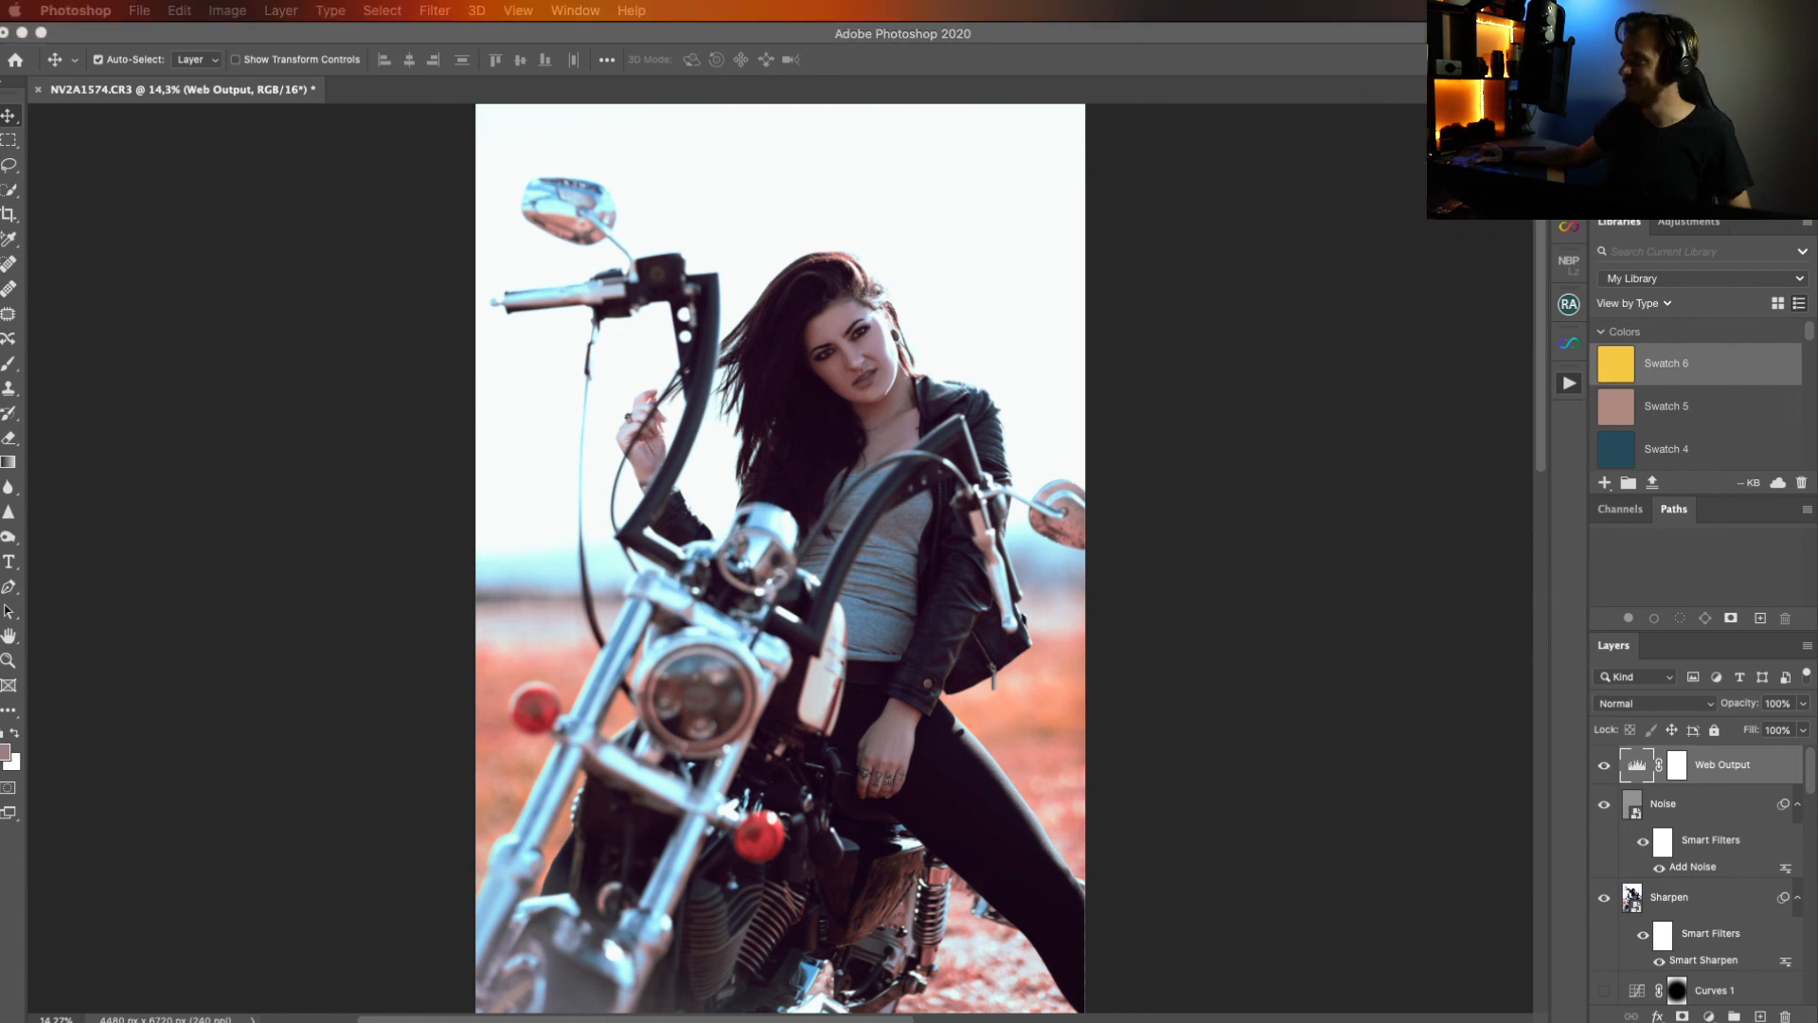